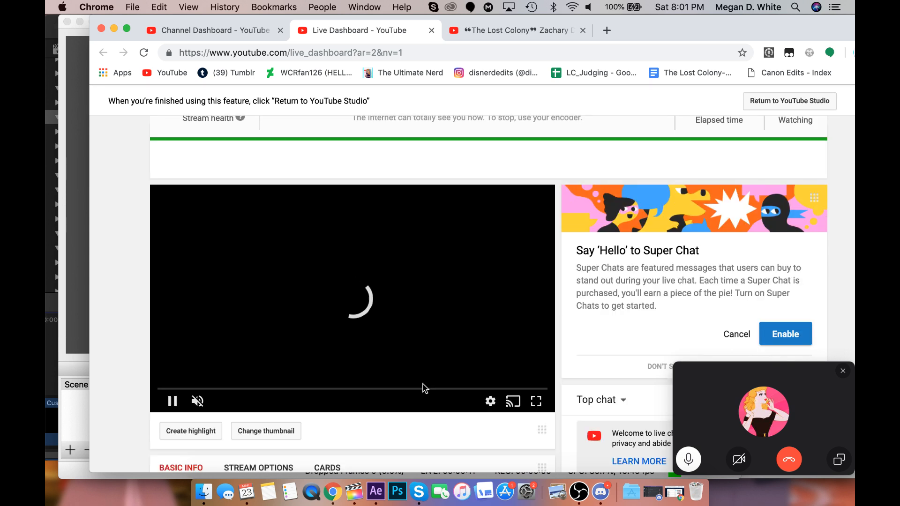
Open the live stream "Watch me Suffer pt. 2" from the YouTube subscriptions feed.
click(487, 31)
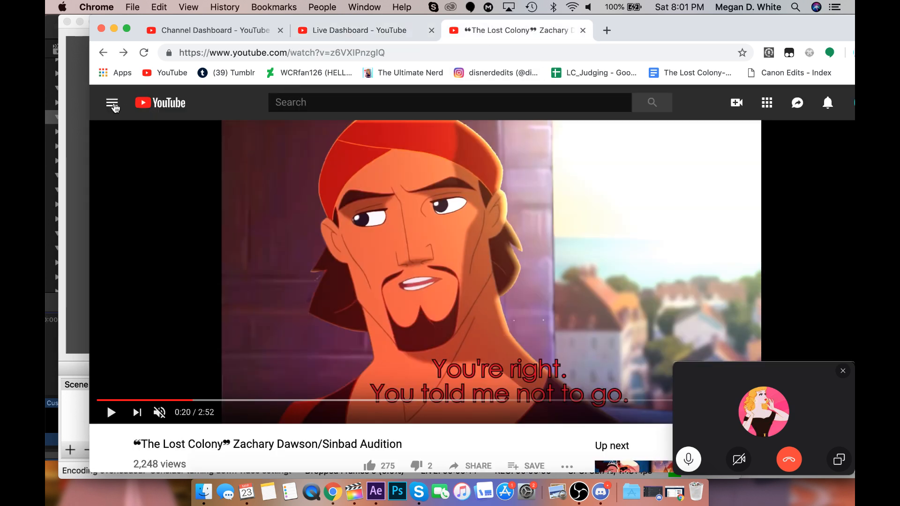
click(113, 107)
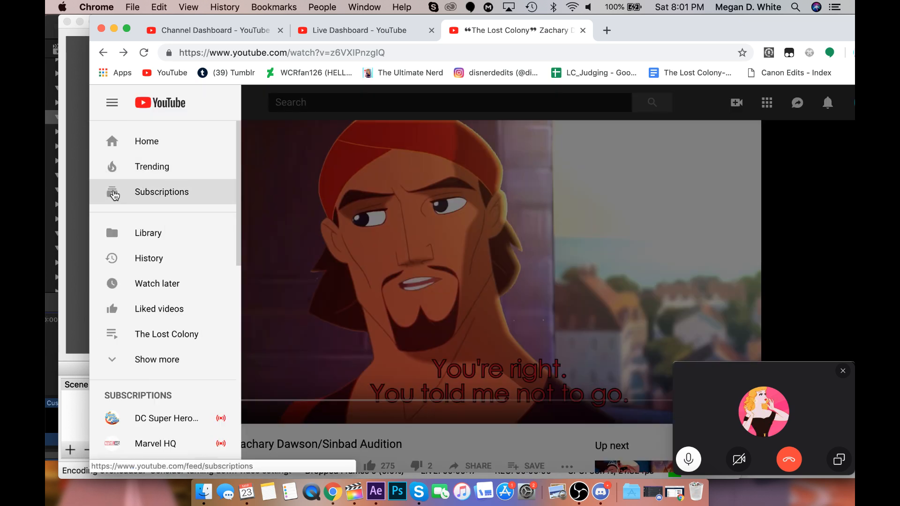
click(114, 193)
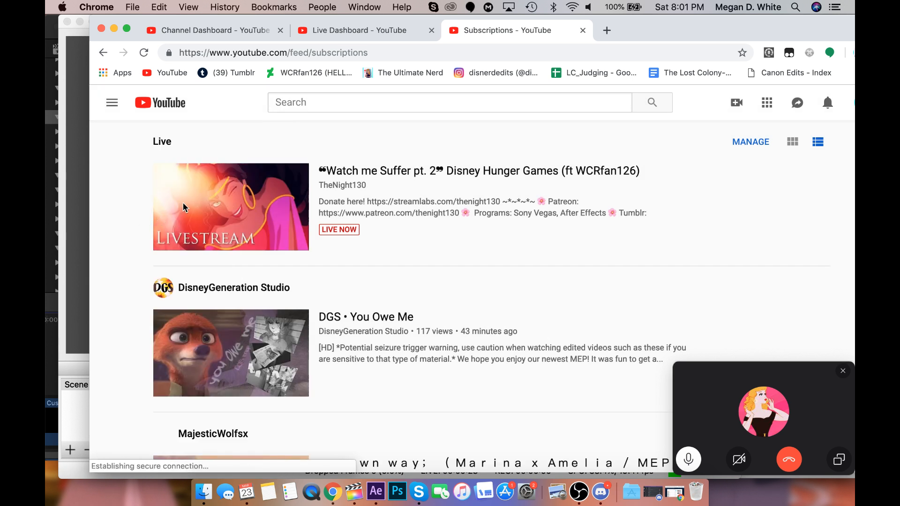
click(186, 211)
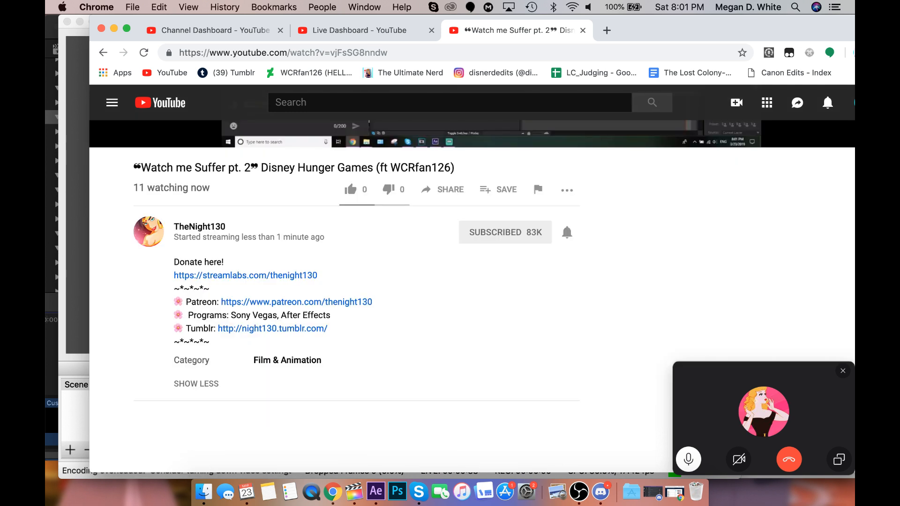
scroll(272, 334, down, 6)
scroll(287, 357, up, 6)
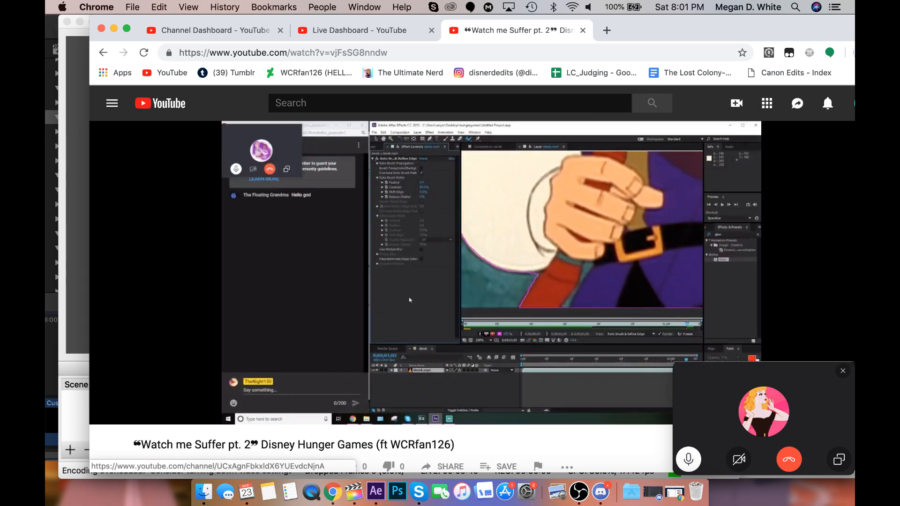
scroll(288, 359, down, 10)
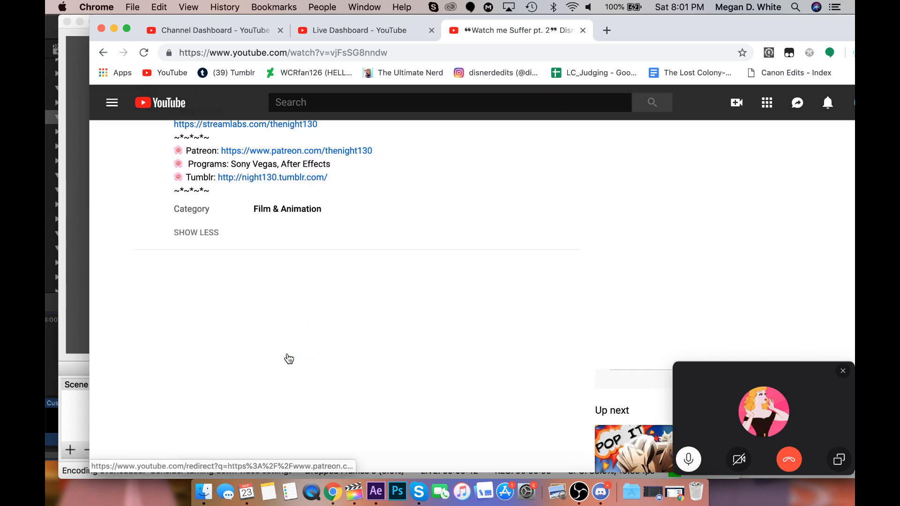
scroll(289, 359, up, 10)
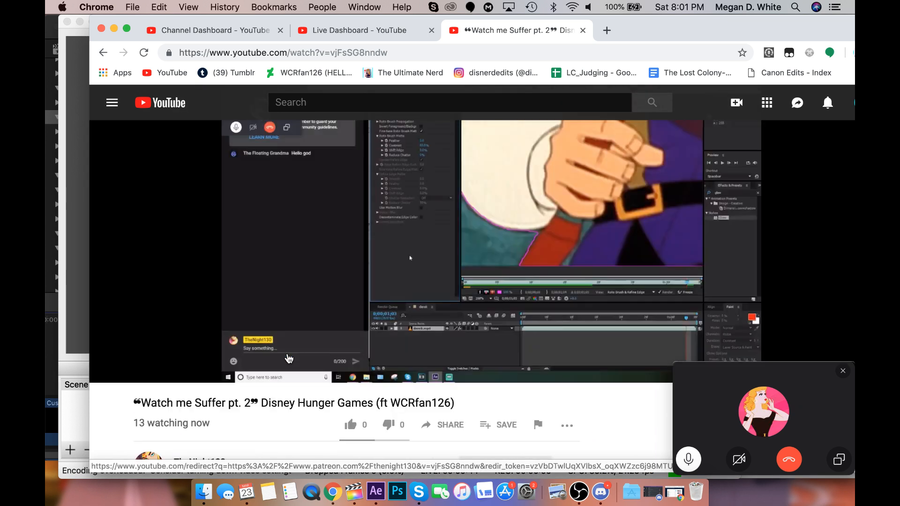
Minimize the OBS window, and bring up Discord's window and minimize it as well.
click(81, 316)
click(79, 21)
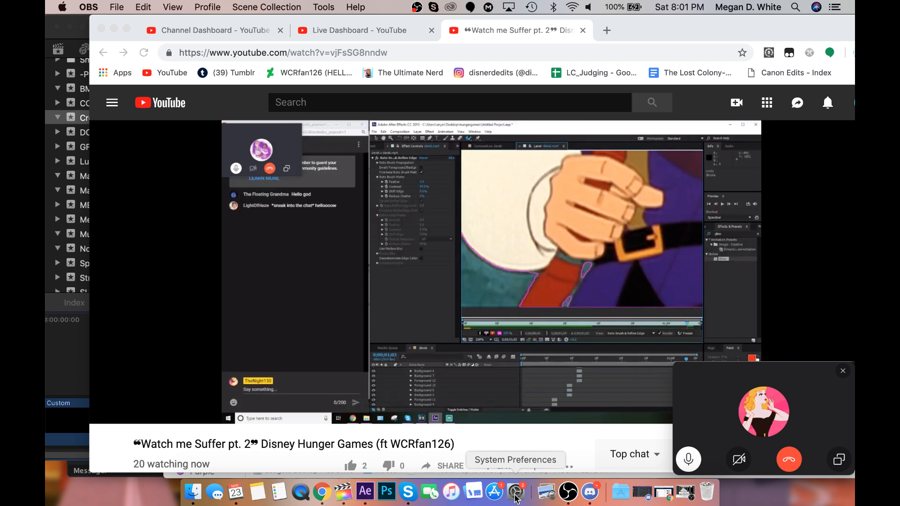
click(591, 492)
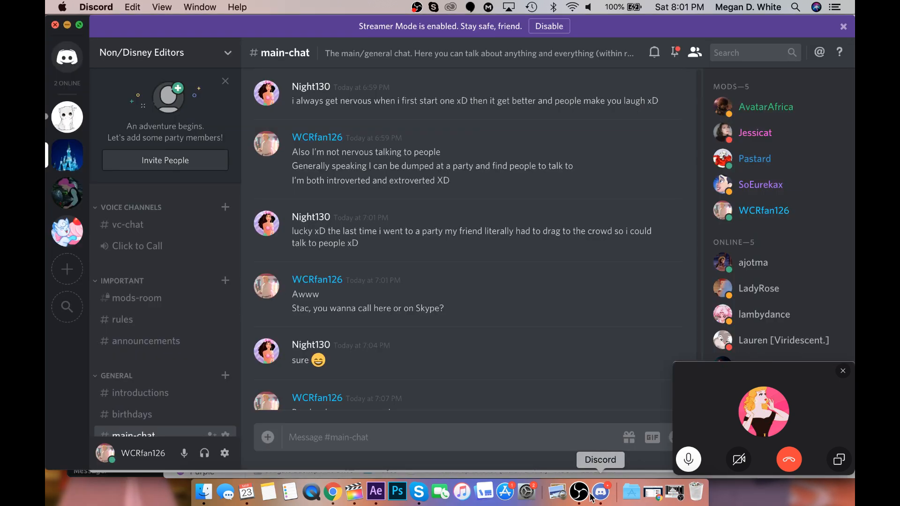
mouse_move(328, 20)
mouse_down()
mouse_move(669, 3)
mouse_move(318, 5)
mouse_up()
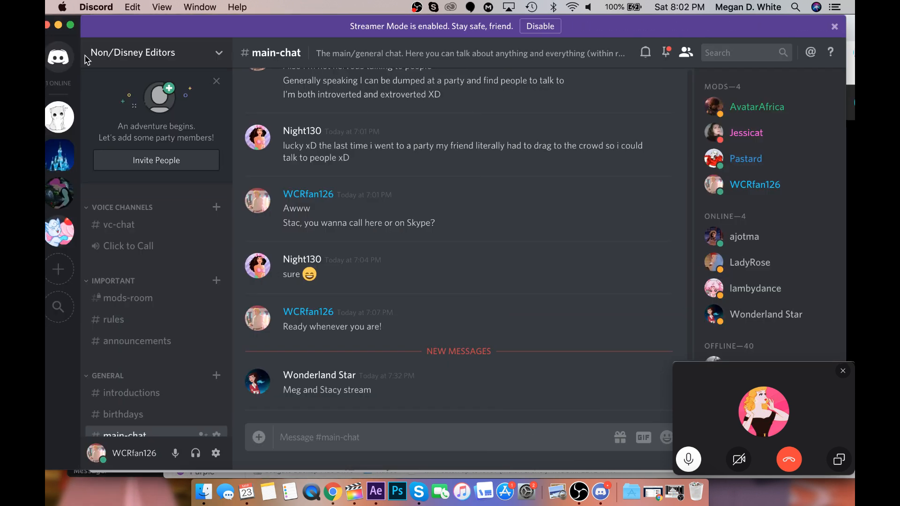
key(super+m)
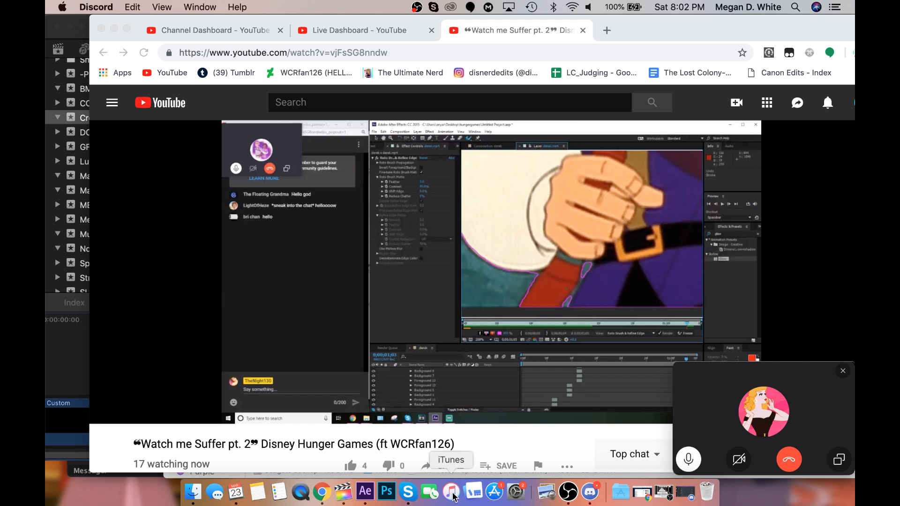
Pop out the live chat of the "Watch me Suffer pt. 2" stream and shrink it to a tall, narrow window.
scroll(378, 452, down, 8)
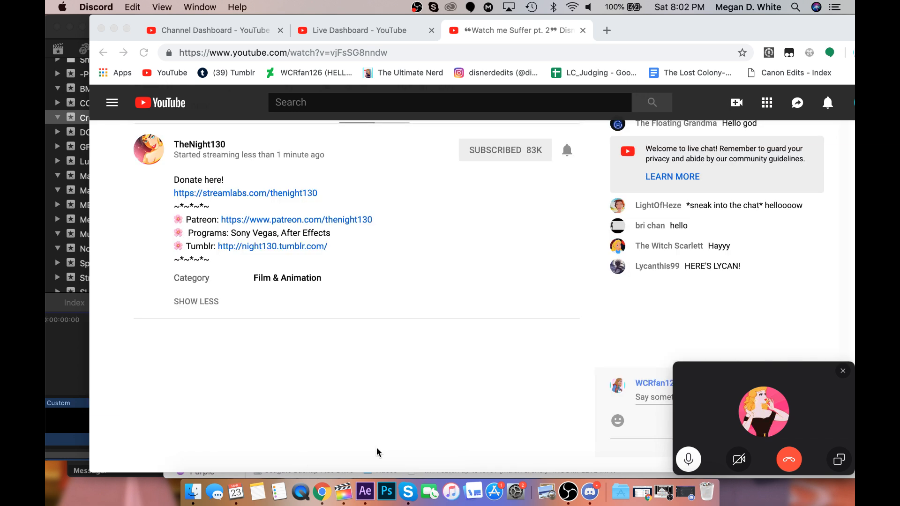
scroll(589, 344, down, 1)
scroll(590, 344, up, 3)
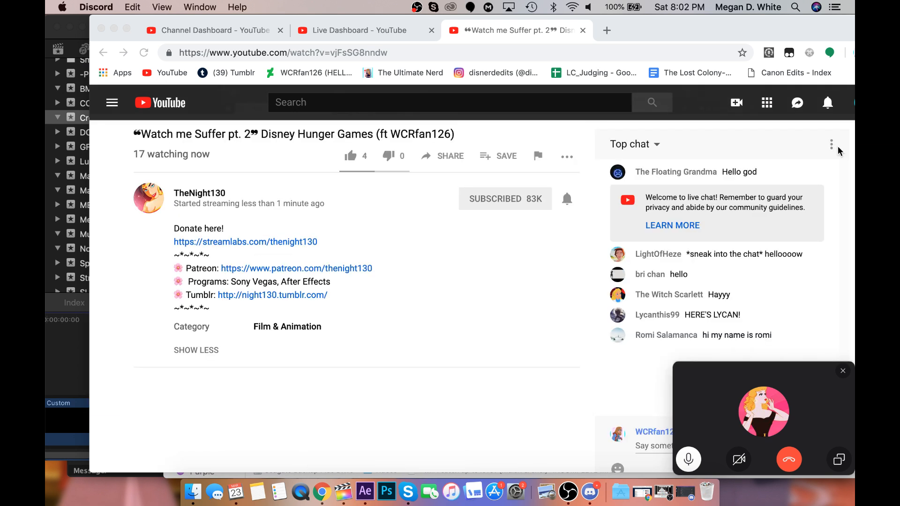
click(833, 145)
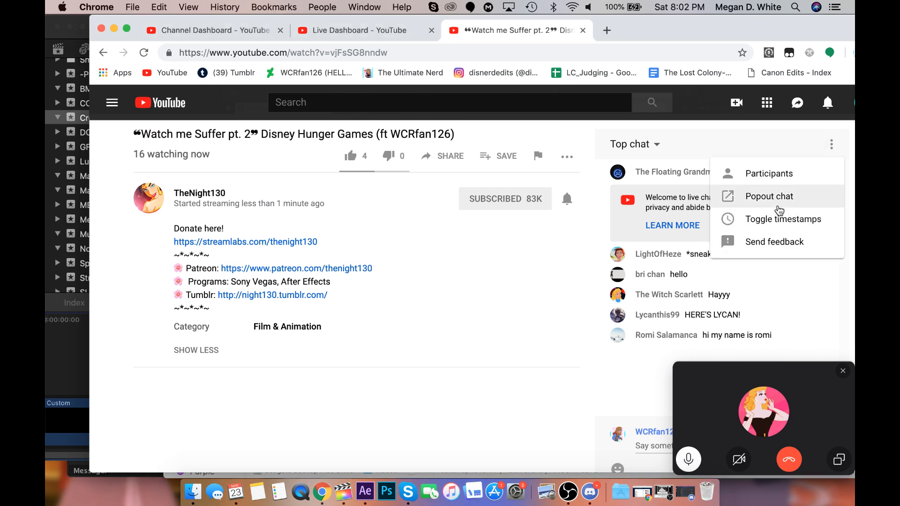
click(779, 210)
drag(424, 411, 237, 461)
Pop out the Live Dashboard's chat into a tall, narrow window and minimize the main browser window.
click(342, 41)
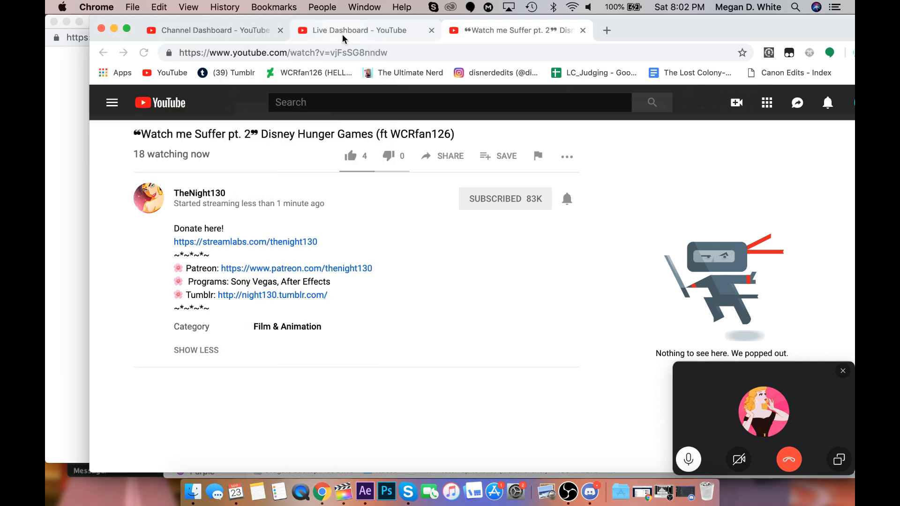
click(343, 31)
scroll(458, 220, down, 5)
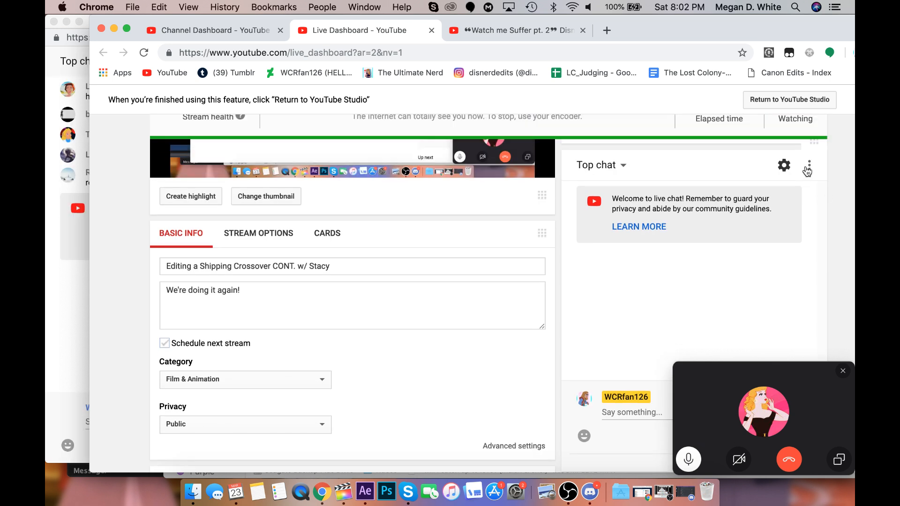
click(808, 167)
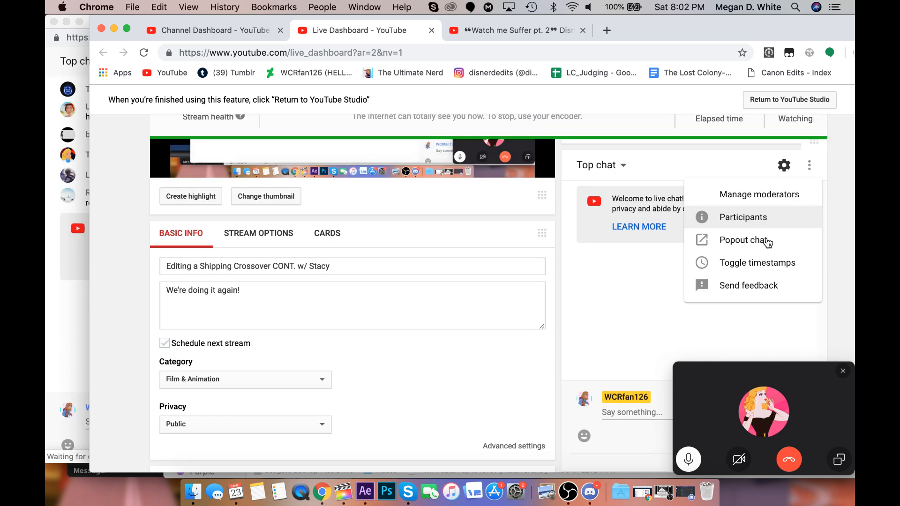
click(767, 242)
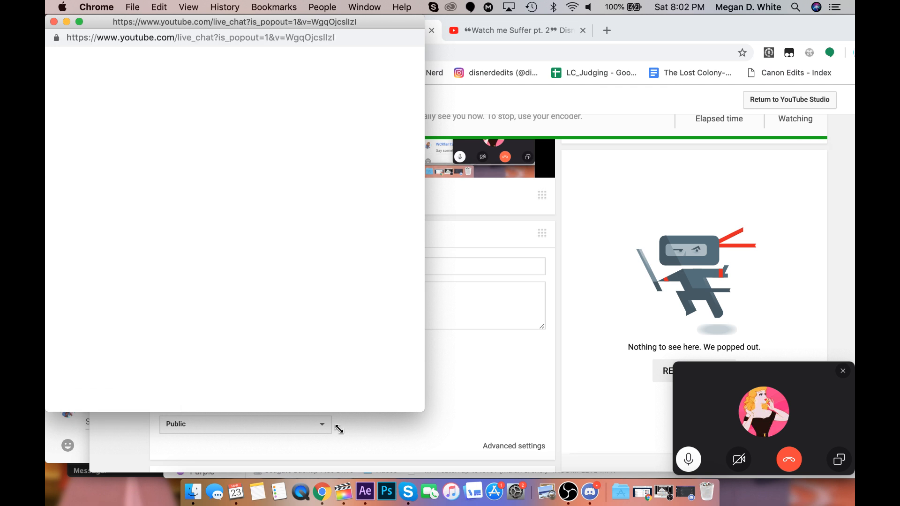
drag(339, 428, 236, 451)
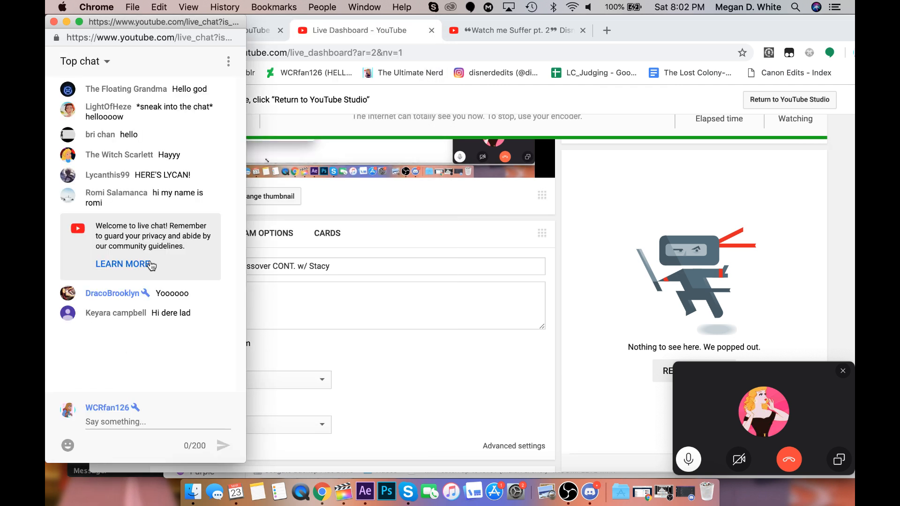
click(335, 155)
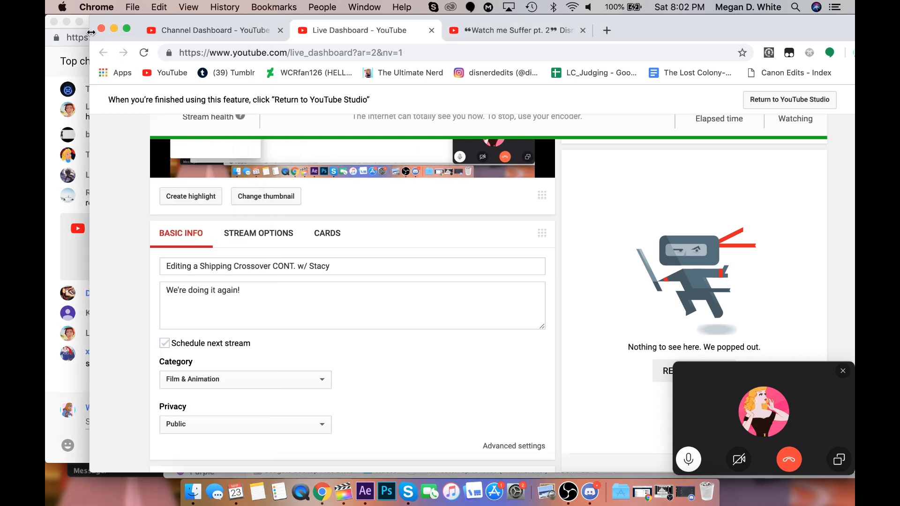
click(114, 29)
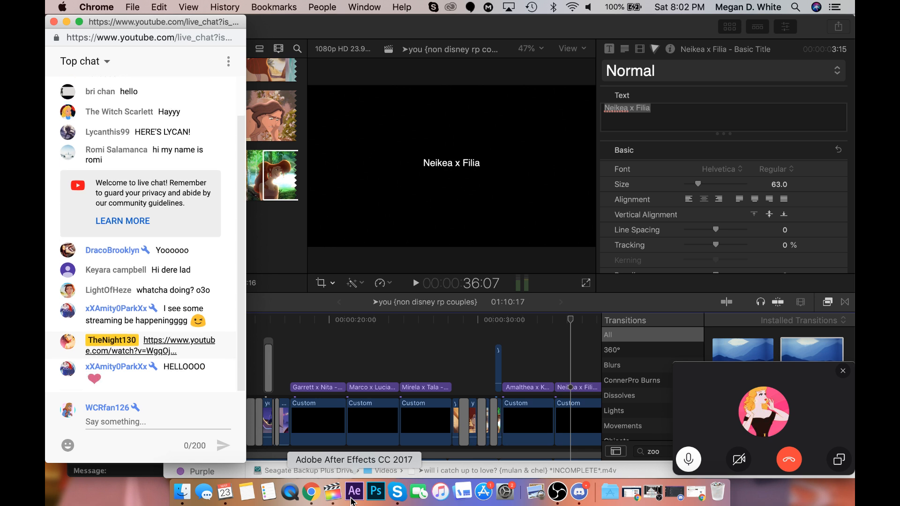
Switch to After Effects, narrow its window to uncover most of the chat, and move the Finder window clear of the chat.
click(353, 497)
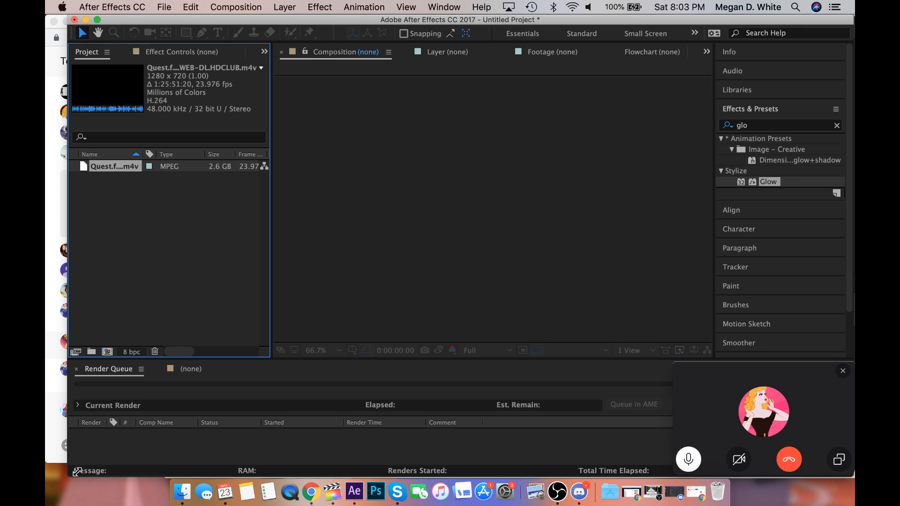
drag(76, 470, 195, 468)
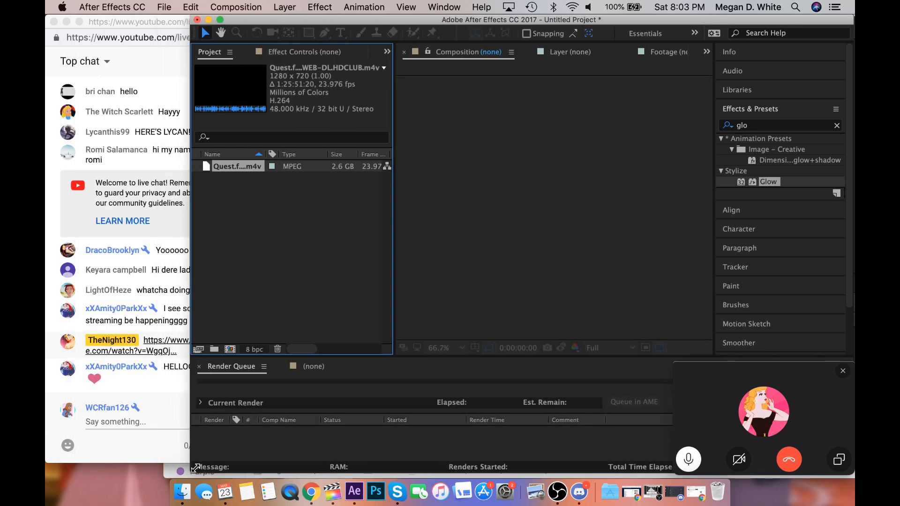
click(183, 492)
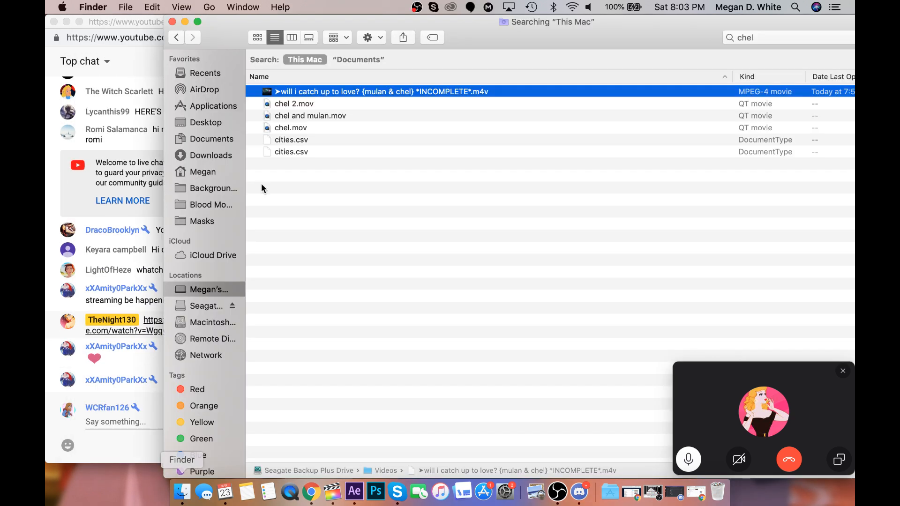
click(139, 329)
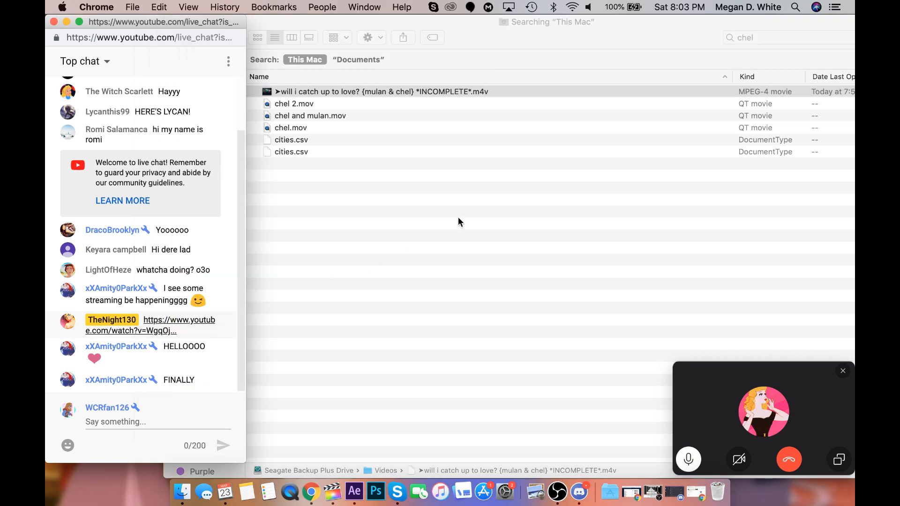
click(637, 91)
click(756, 37)
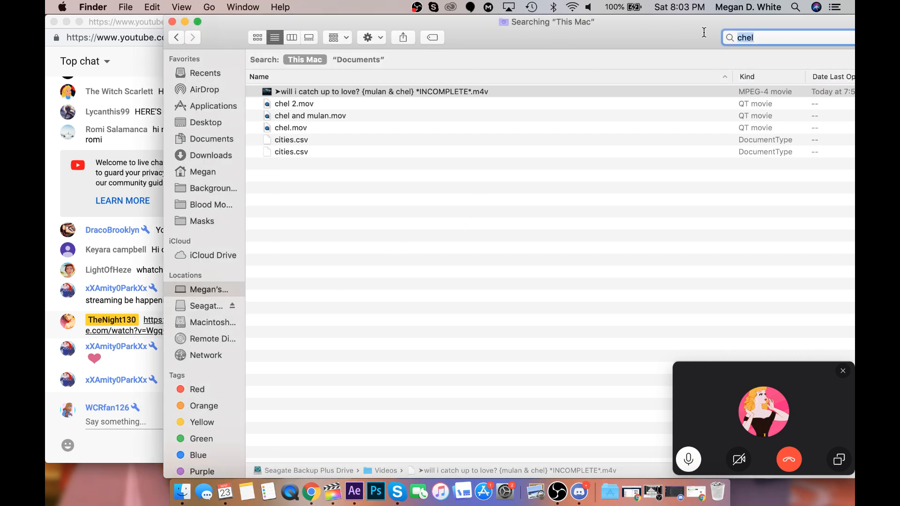
drag(703, 32, 798, 6)
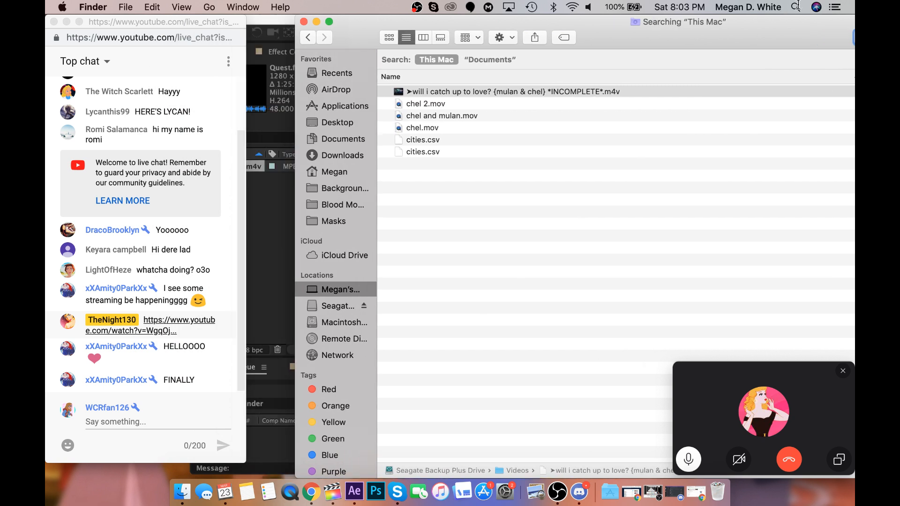
click(285, 307)
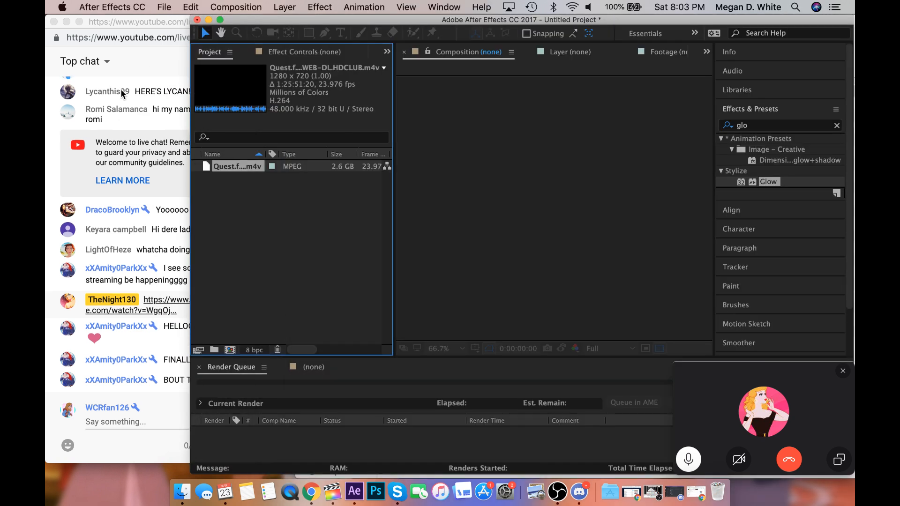
mouse_move(140, 22)
mouse_down()
mouse_move(137, 265)
mouse_move(146, 21)
mouse_up()
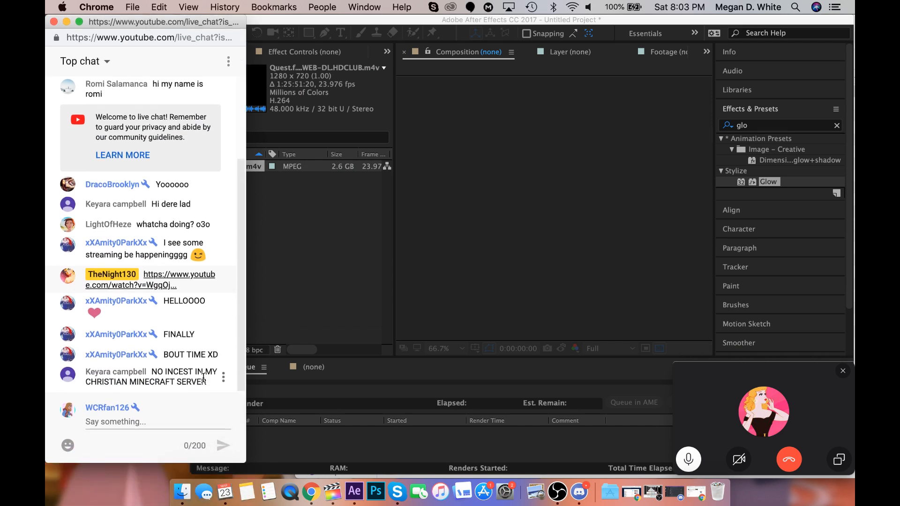
click(277, 294)
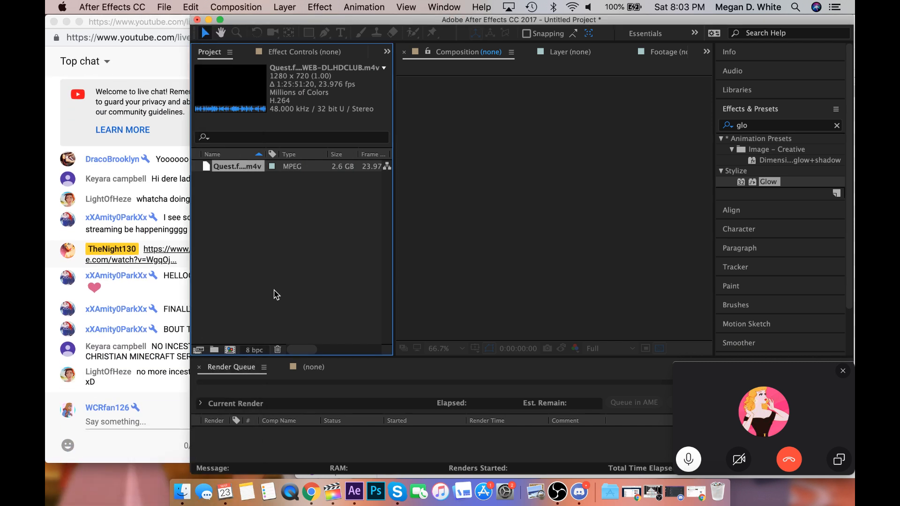
Search This Mac in Finder for "brother bear 2" and import Brother Bear 2.m4v into the After Effects project.
click(182, 491)
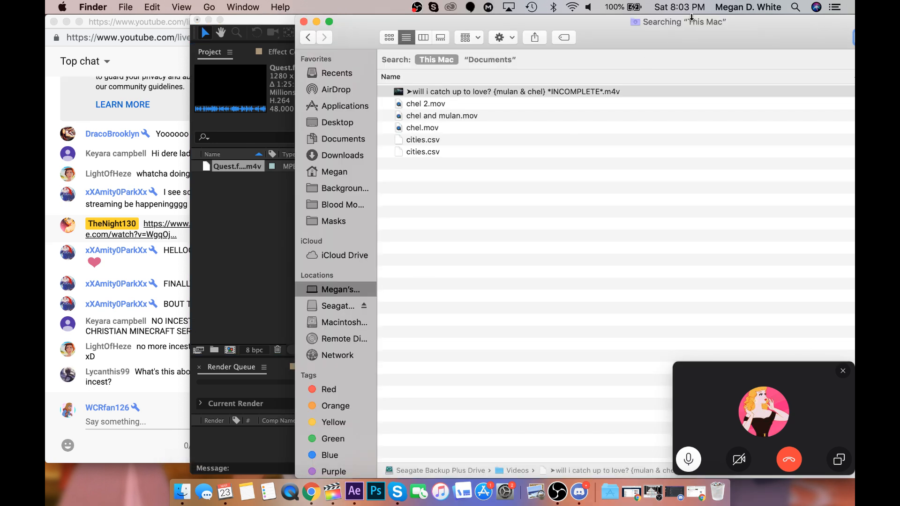
right_click(692, 19)
click(688, 19)
drag(675, 26, 520, 128)
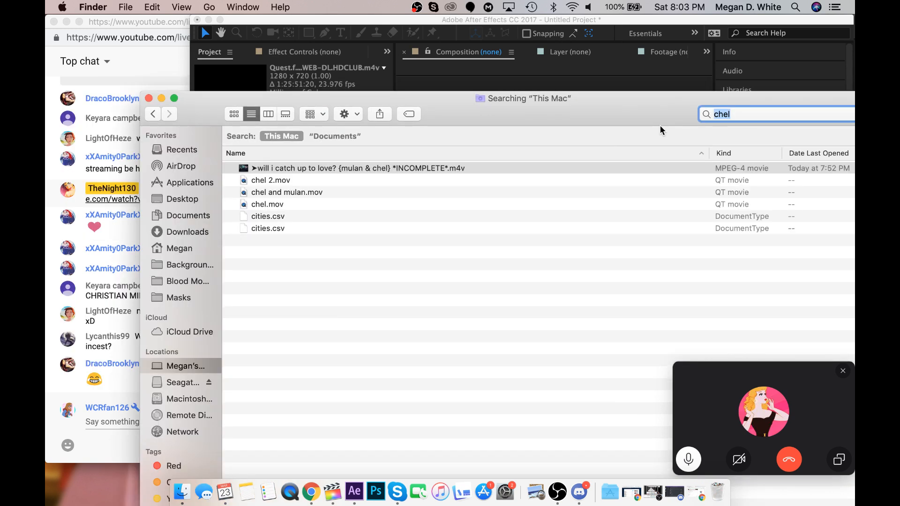
text(brother bear 2)
drag(518, 115, 670, 38)
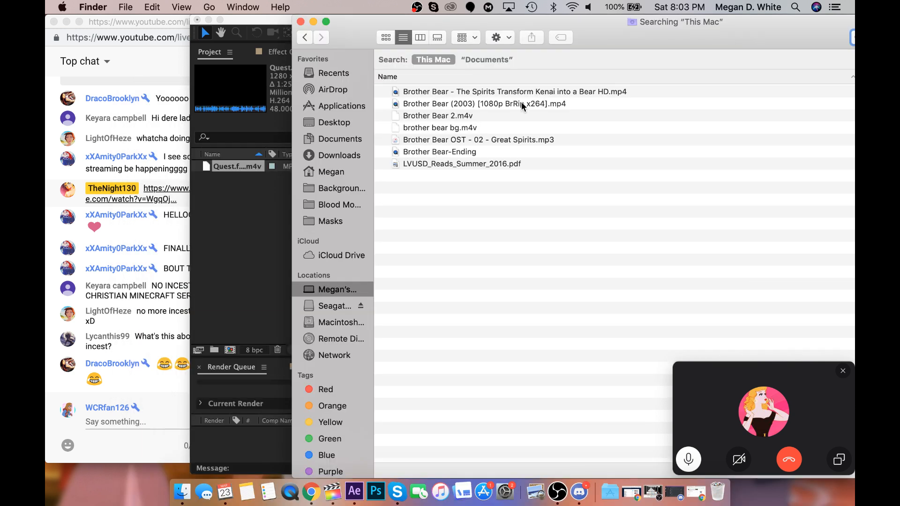
drag(476, 117, 258, 253)
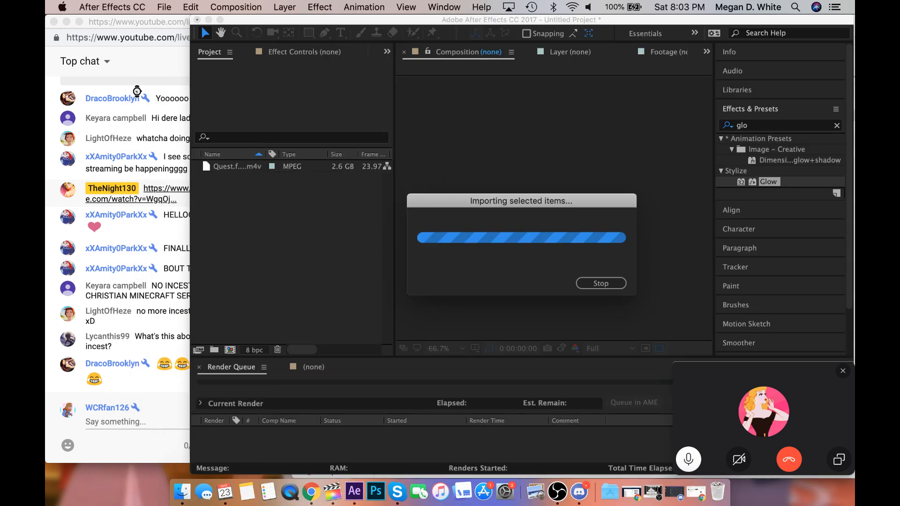
Move the front chat window down to check the chat behind it, restore its position, and return to After Effects.
drag(145, 27, 142, 280)
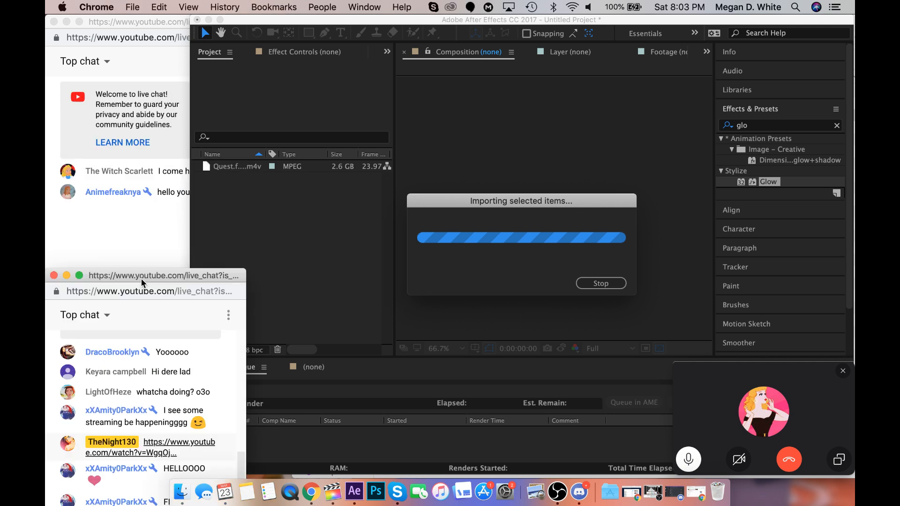
click(145, 263)
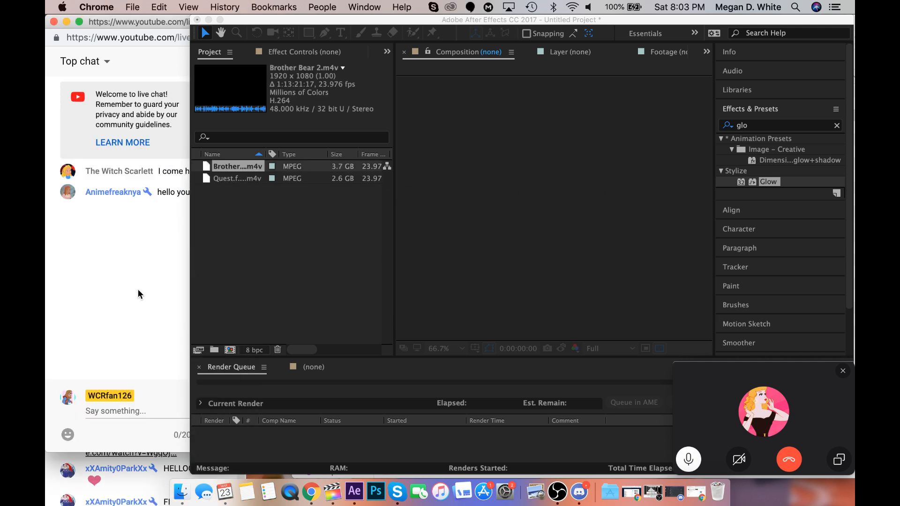
click(126, 471)
drag(142, 279, 143, 4)
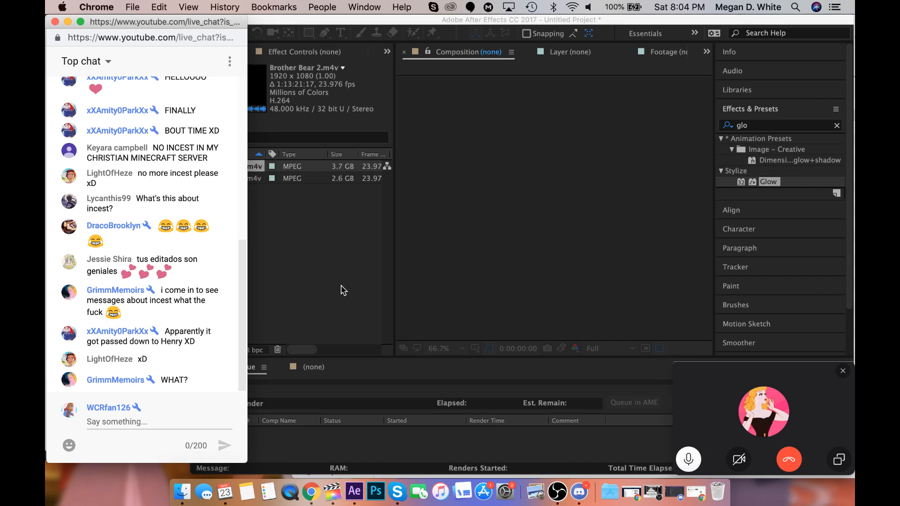
click(336, 306)
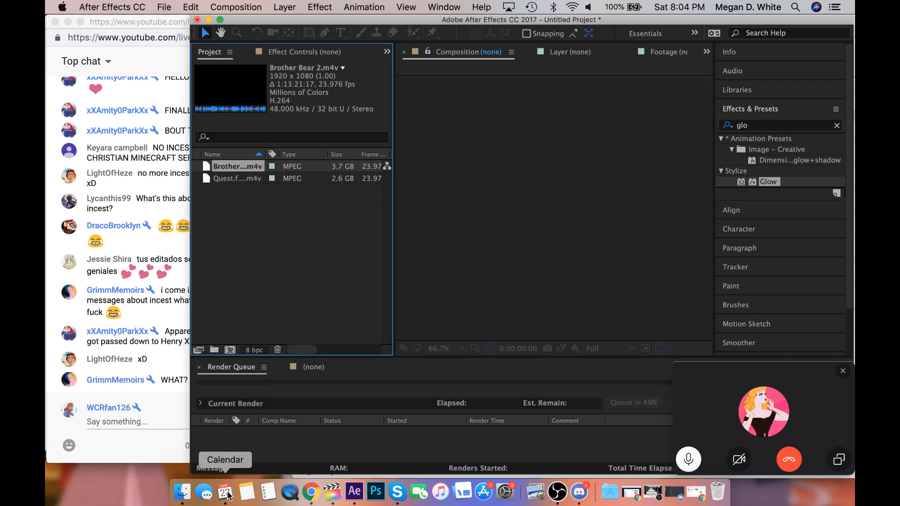
Force quit Messages and close the Force Quit Applications window.
click(182, 493)
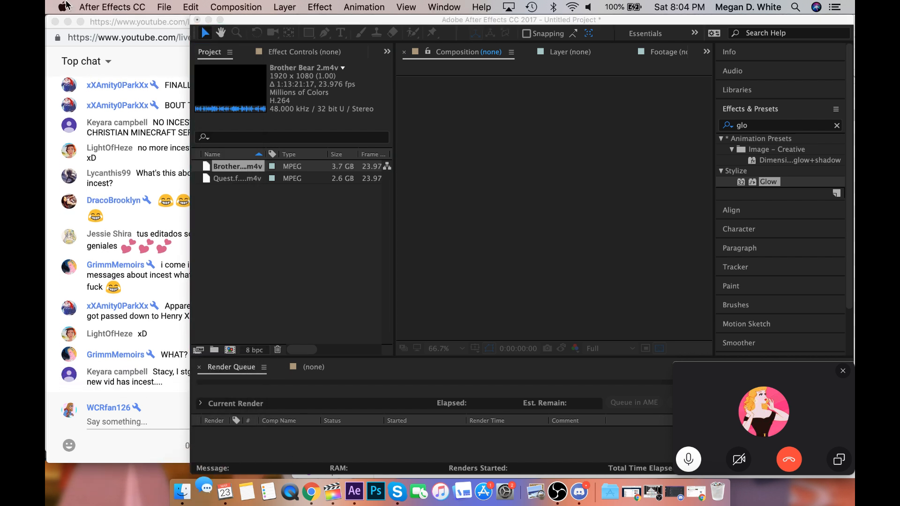
click(66, 6)
click(80, 92)
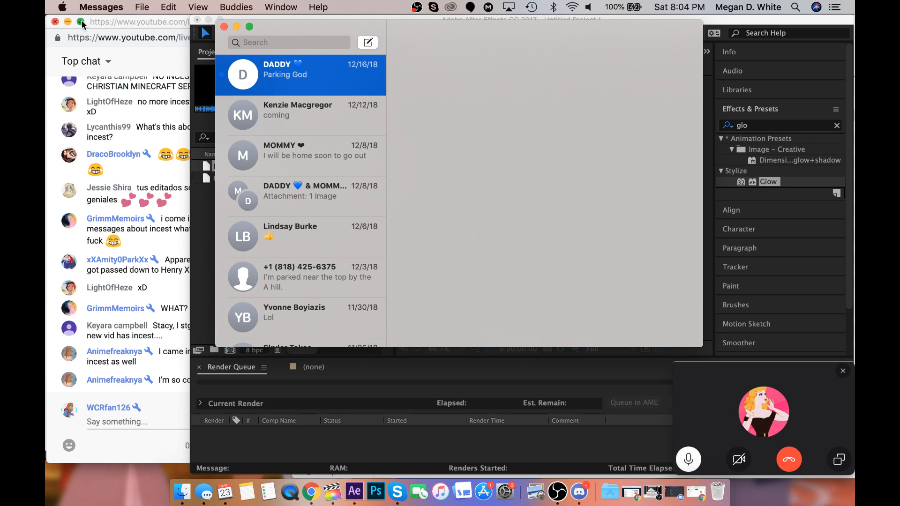
click(63, 7)
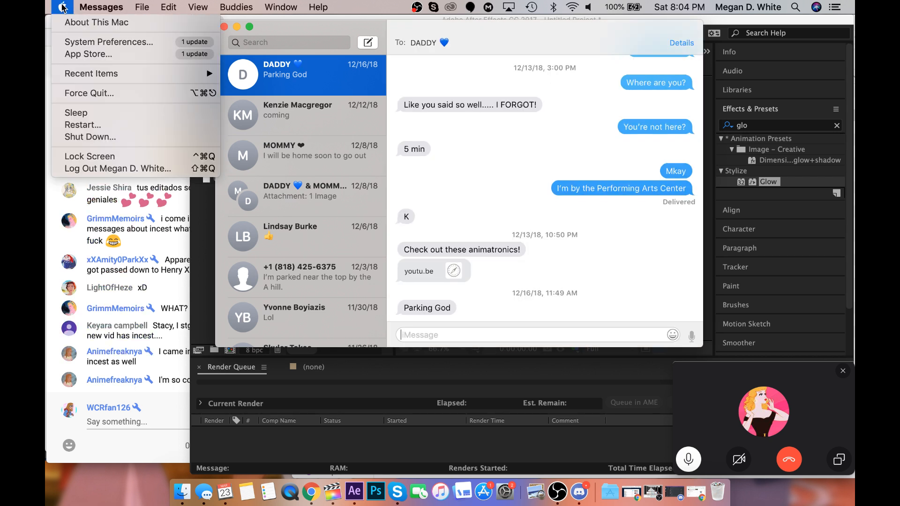
click(62, 7)
click(62, 7)
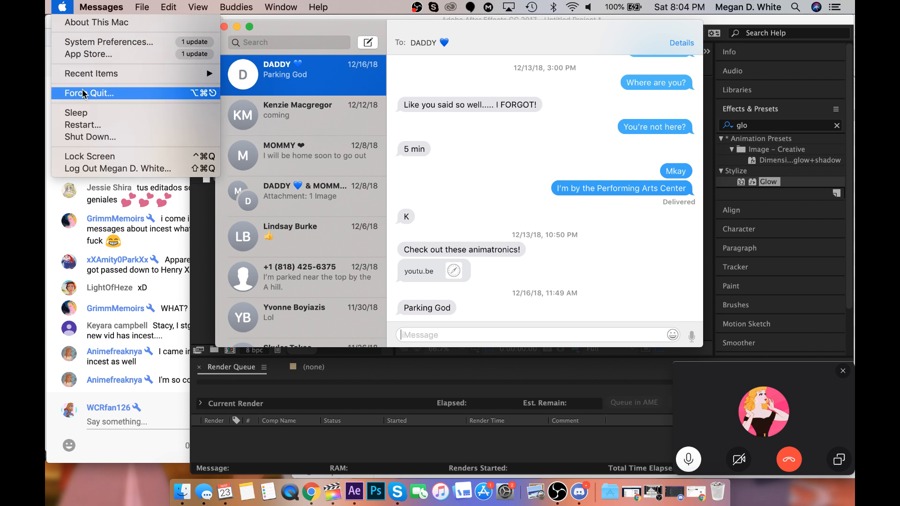
click(654, 290)
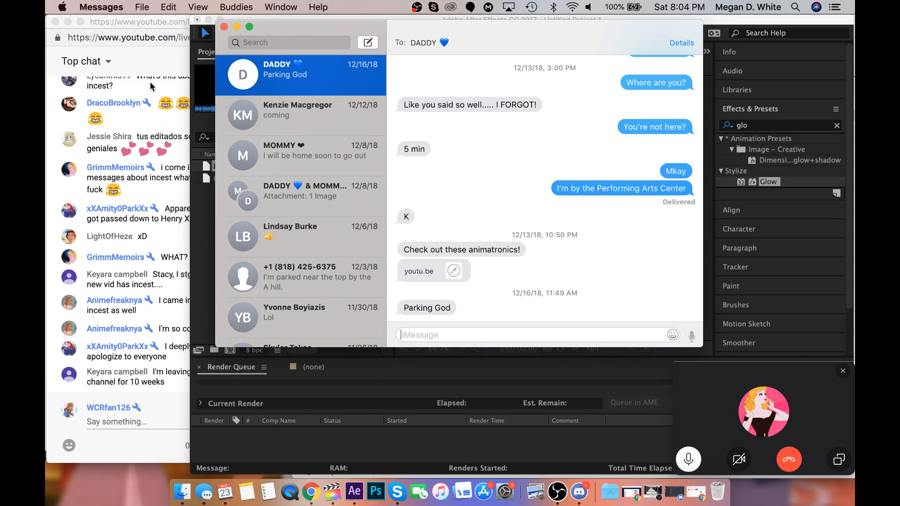
key(super+alt+Escape)
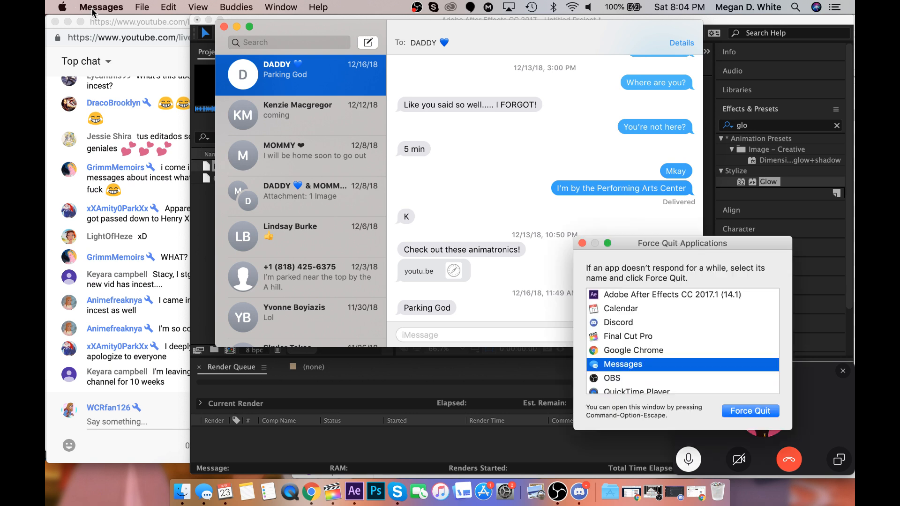
click(749, 410)
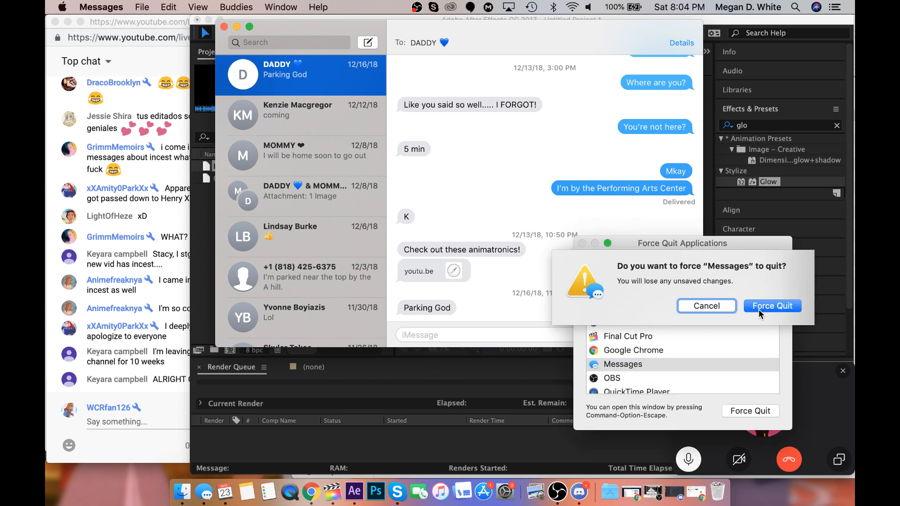
click(770, 307)
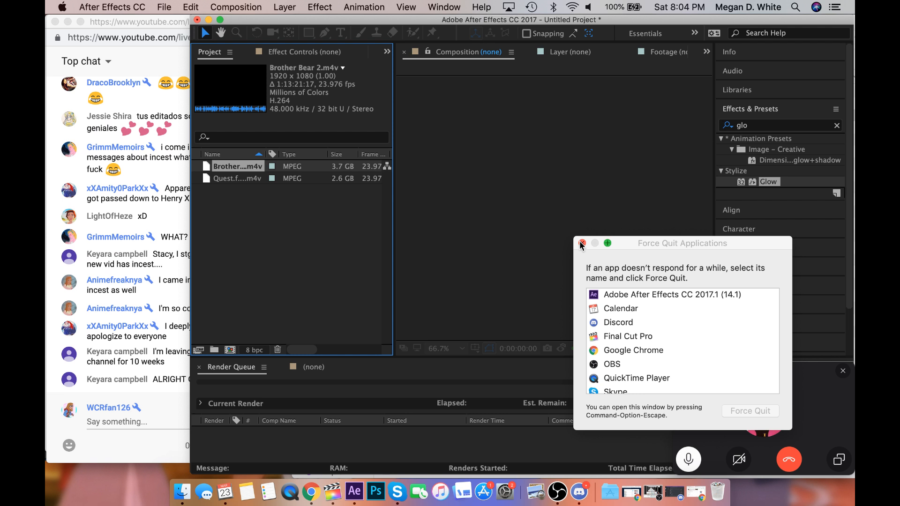
click(581, 243)
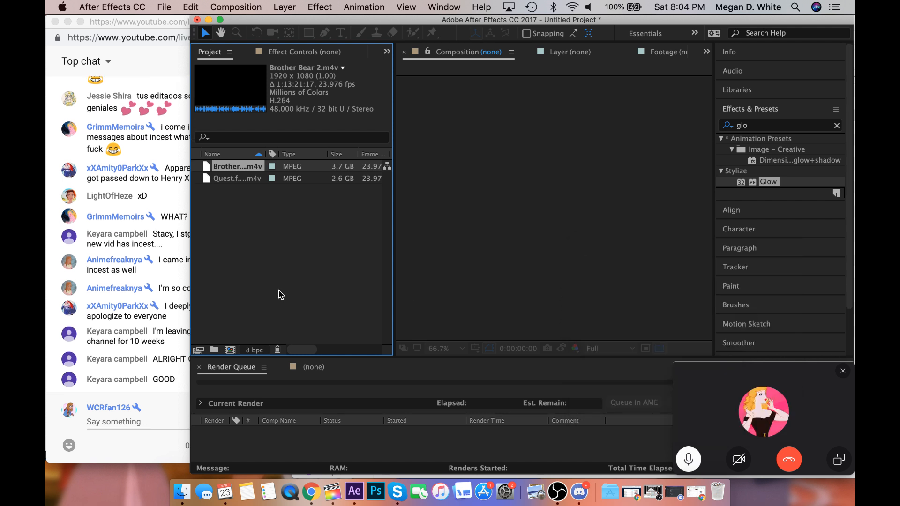
Deselect the imported footage and narrow the After Effects window slightly to uncover more of the live chat.
click(235, 328)
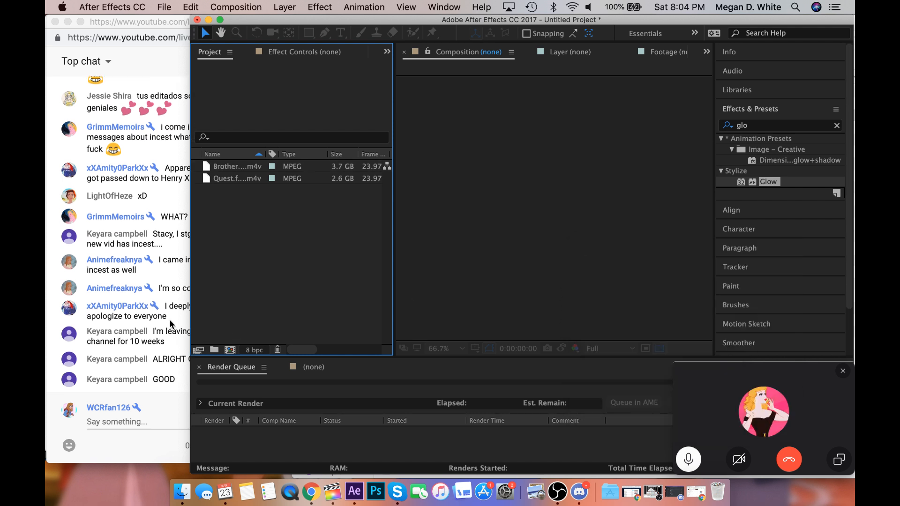
drag(190, 238, 213, 239)
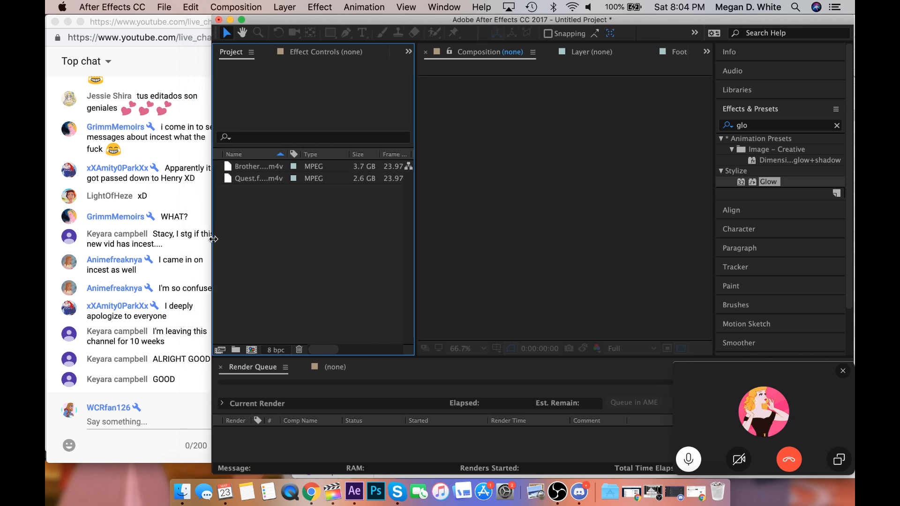
mouse_move(153, 22)
mouse_down()
mouse_move(147, 308)
mouse_move(150, 9)
mouse_up()
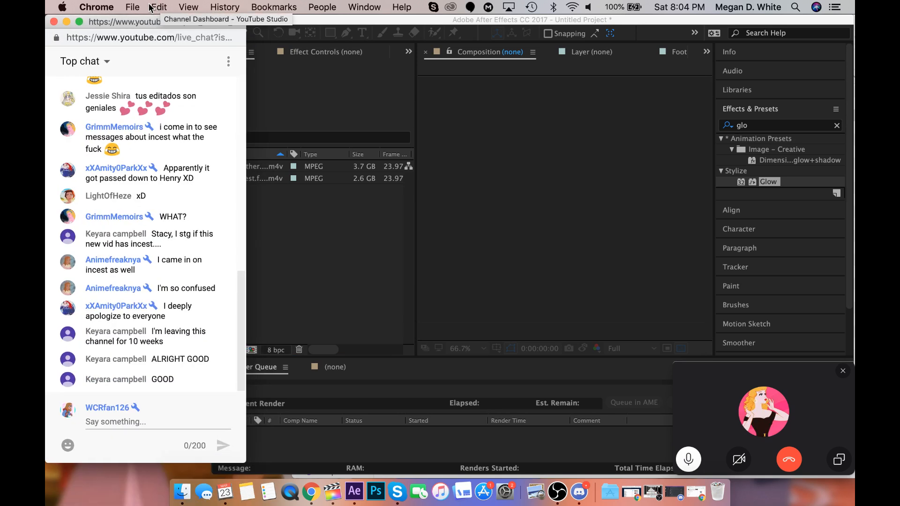
click(315, 257)
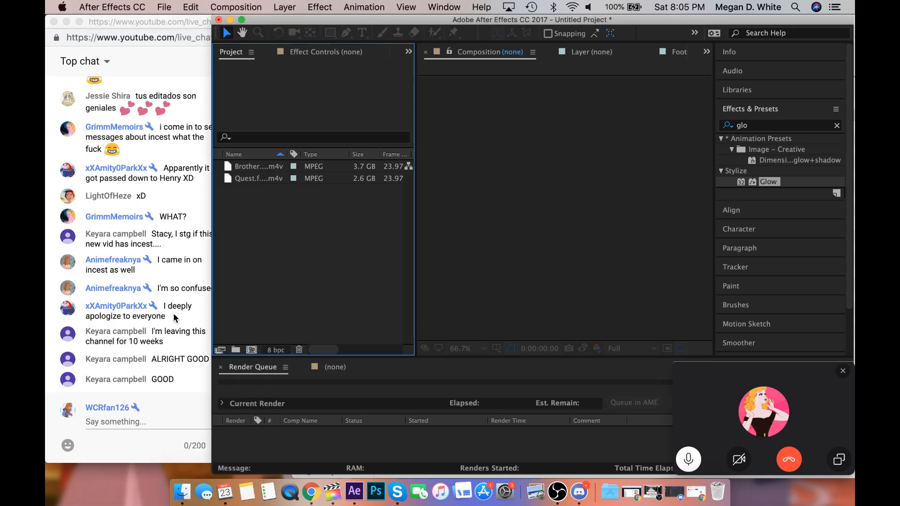
click(159, 291)
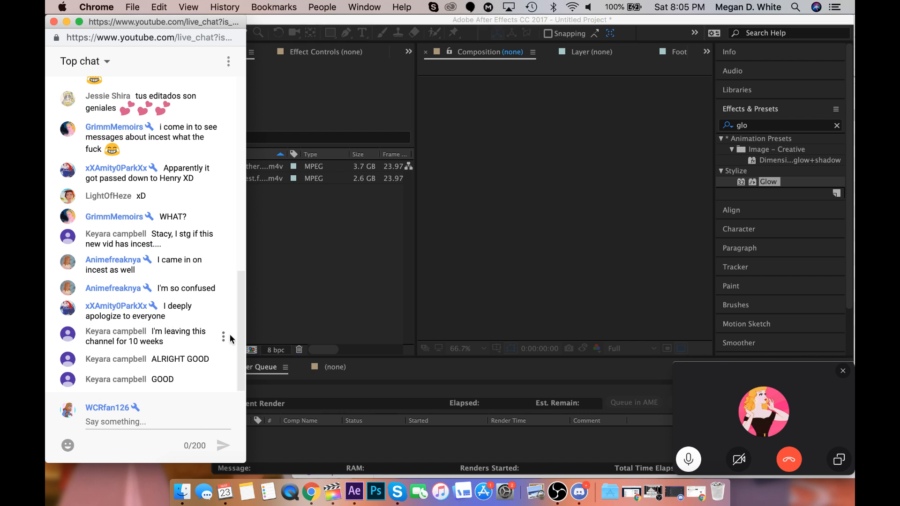
click(342, 320)
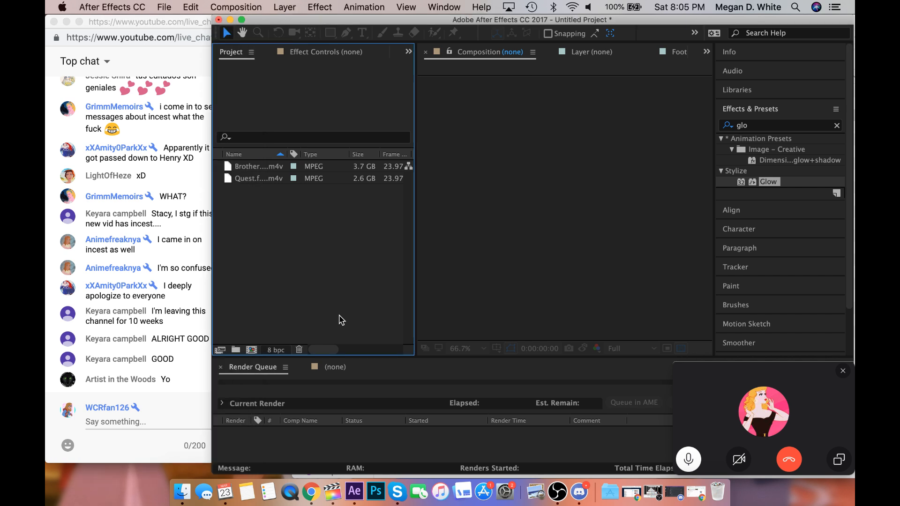
Switch to Finder, shift its window until the search field is reachable, and search This Mac for "nita".
click(177, 499)
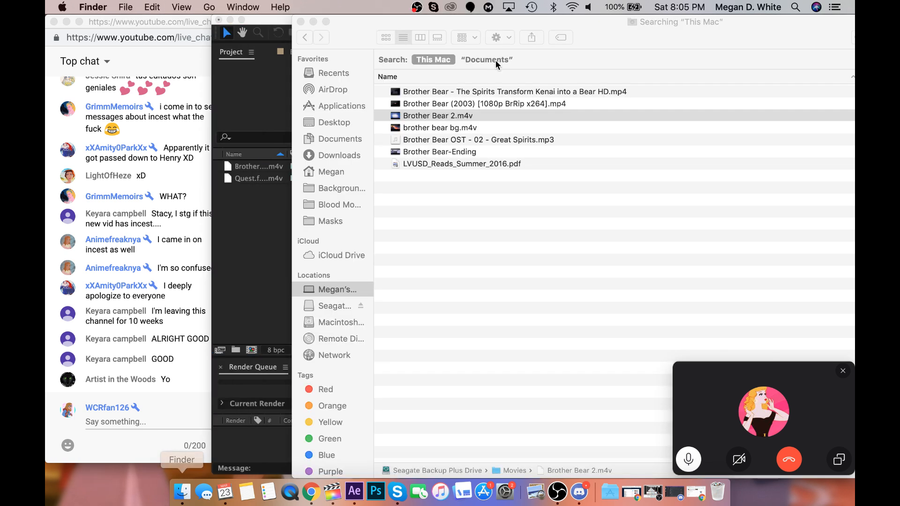
drag(616, 31, 482, 29)
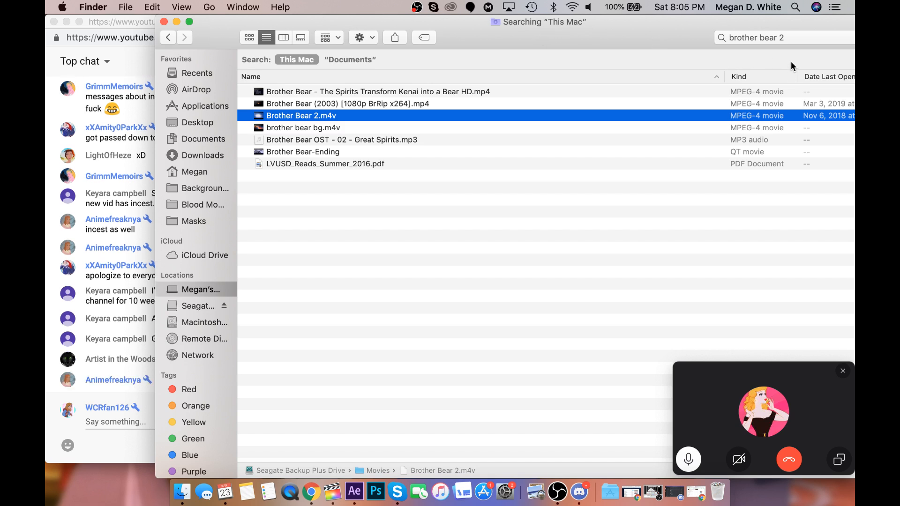
click(788, 40)
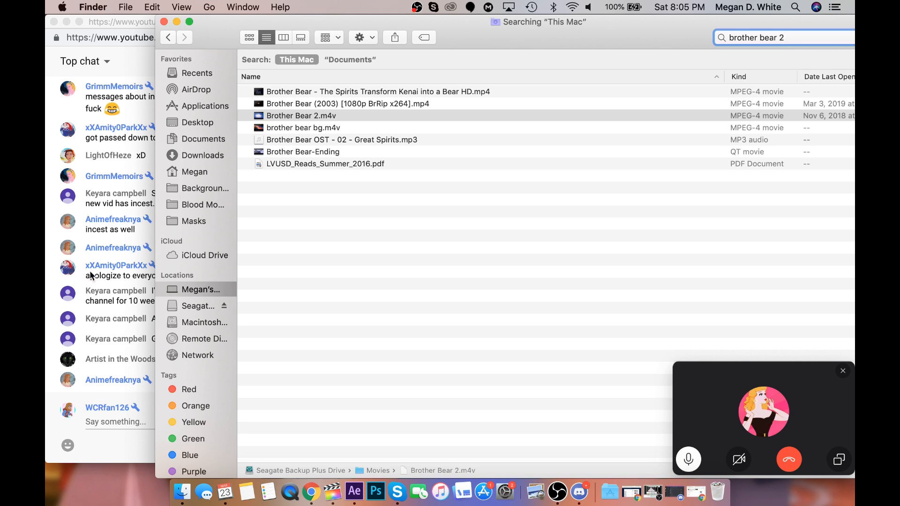
click(95, 302)
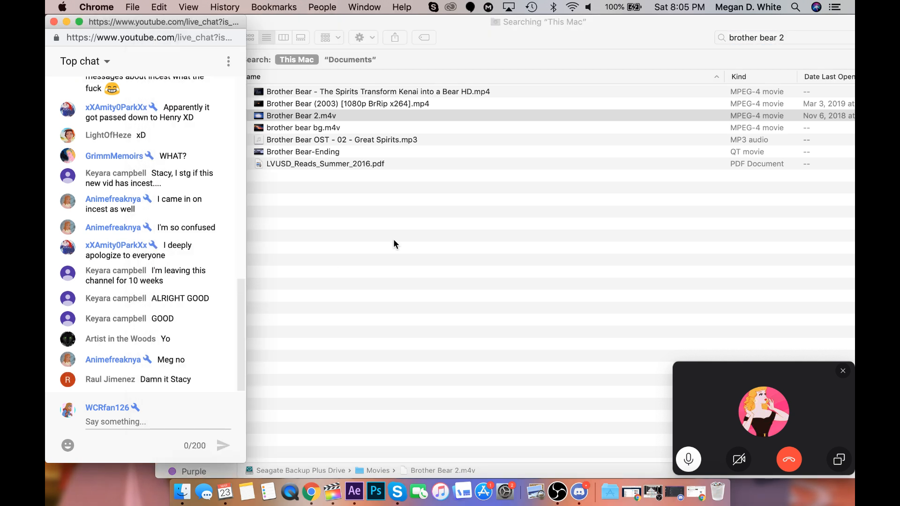
click(778, 42)
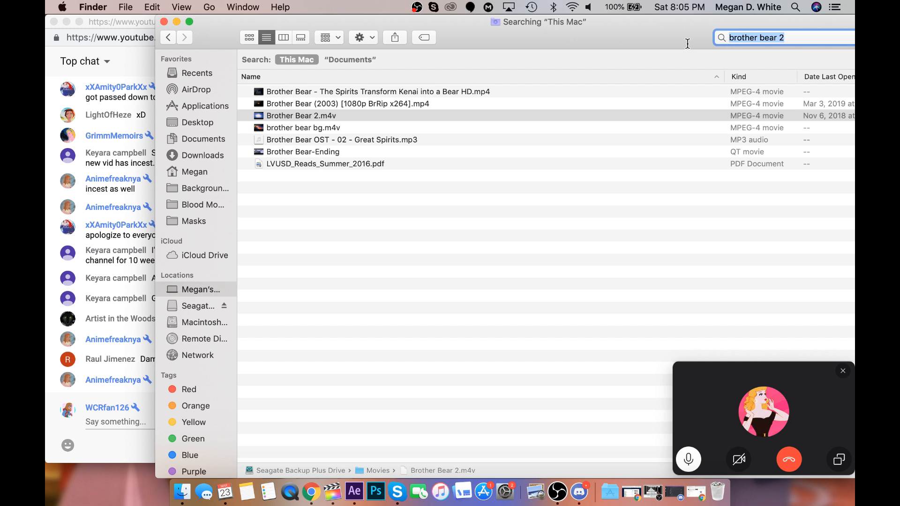
text(nita)
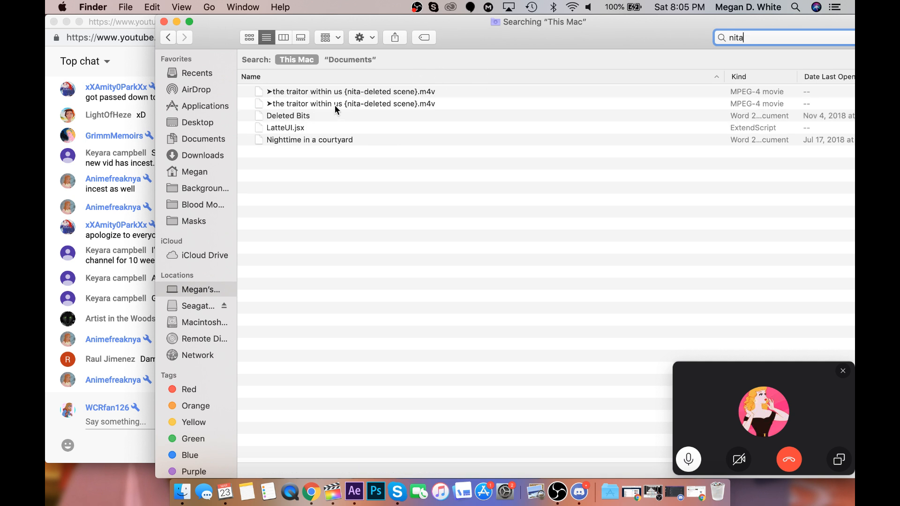
Move the Finder window clear of the chat and open the Nita folder from the search results.
drag(472, 20, 571, 20)
scroll(443, 204, down, 2)
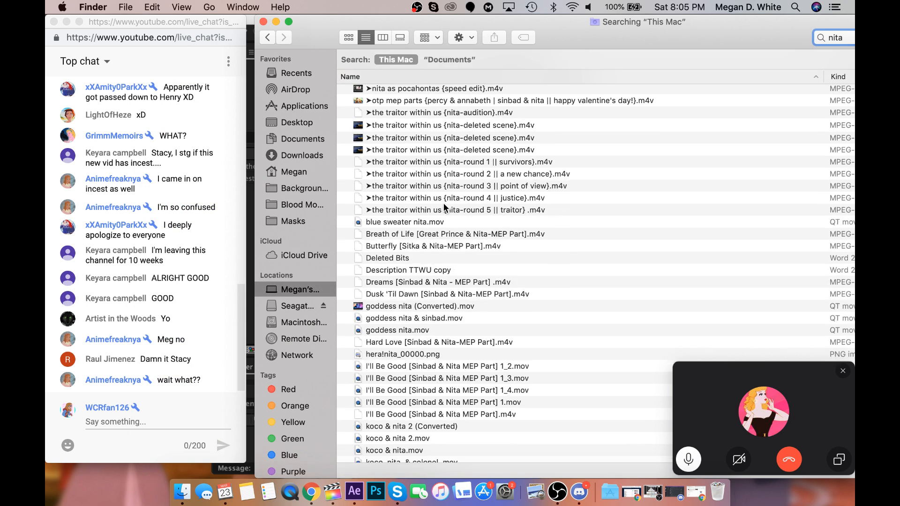
scroll(450, 268, down, 2)
scroll(450, 268, down, 5)
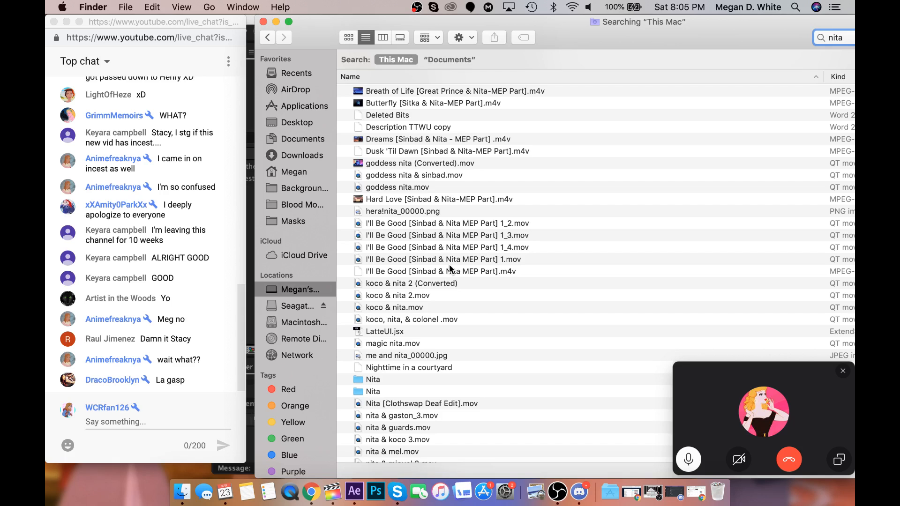
double_click(393, 323)
Select the run of numbered nita clips starting at nita 18.mov and import them into the After Effects project.
scroll(392, 325, down, 15)
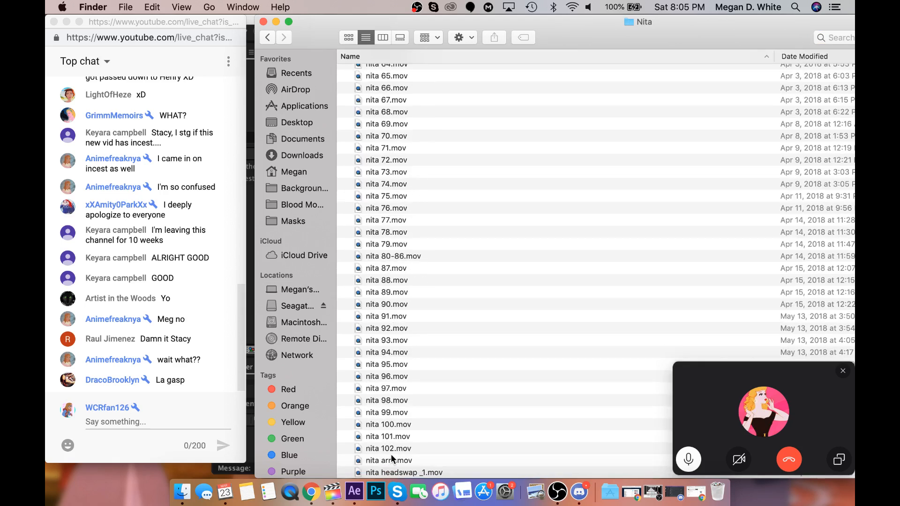
click(345, 439)
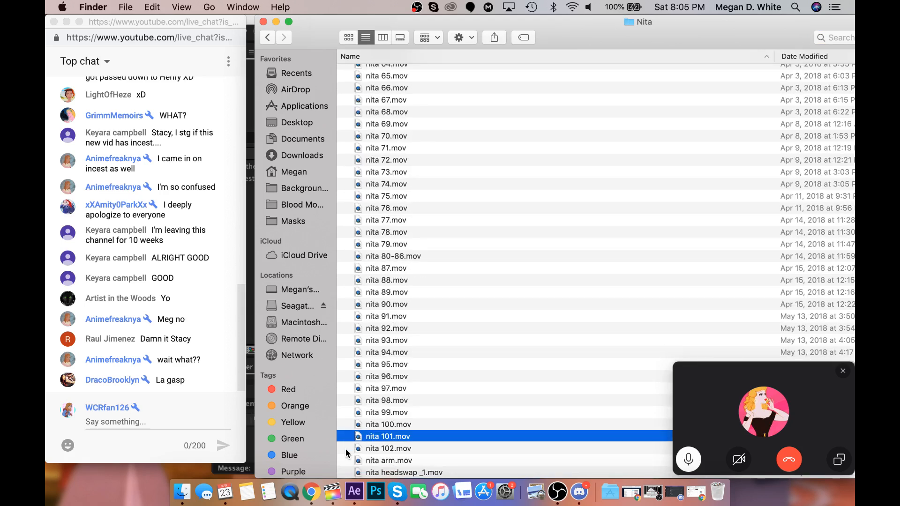
drag(345, 449, 354, 88)
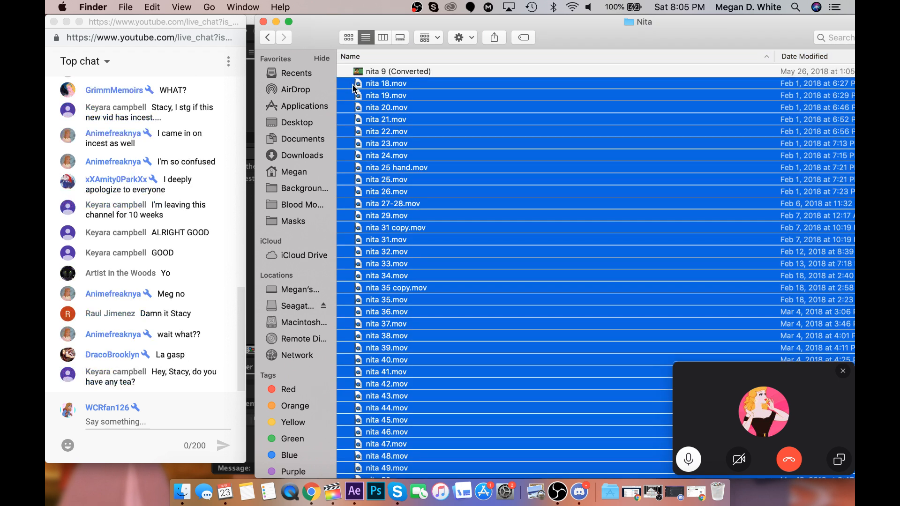
drag(358, 23, 467, 24)
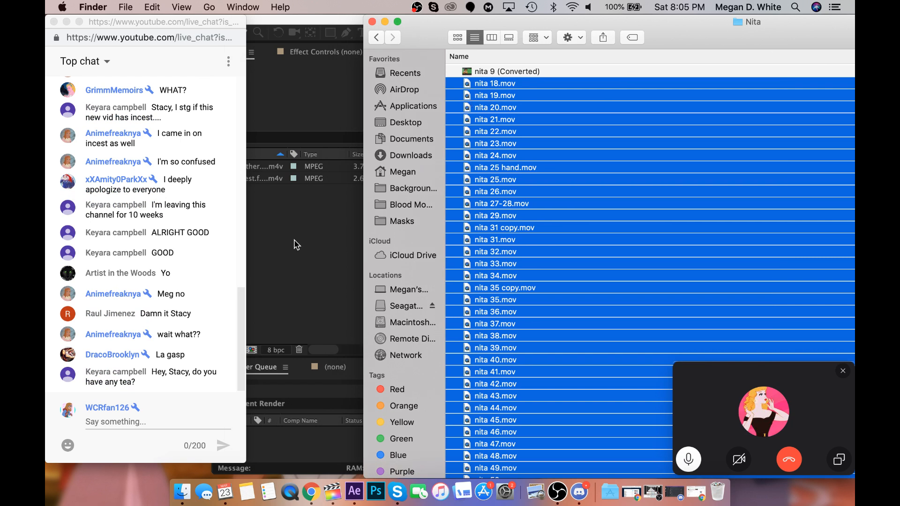
drag(316, 237, 317, 239)
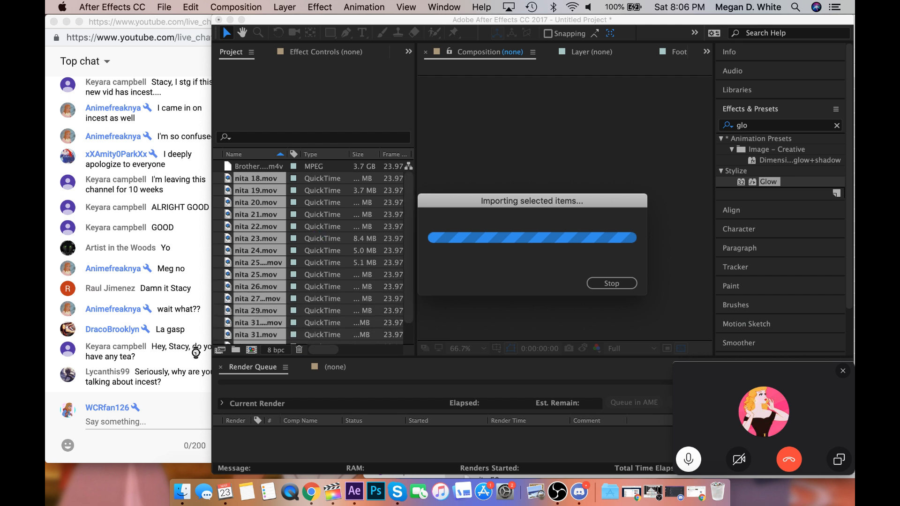
Bring the live chat in front of After Effects and shift it slightly down to expose the chat window behind.
click(183, 382)
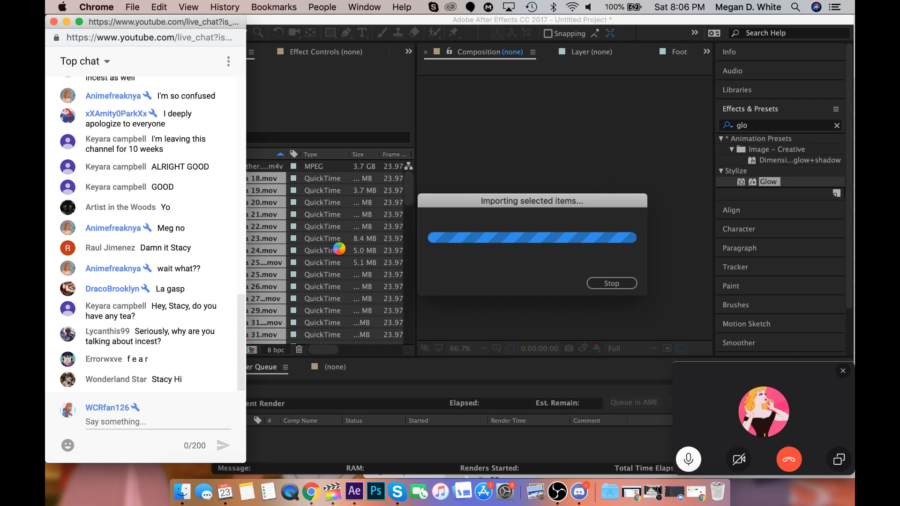
click(360, 496)
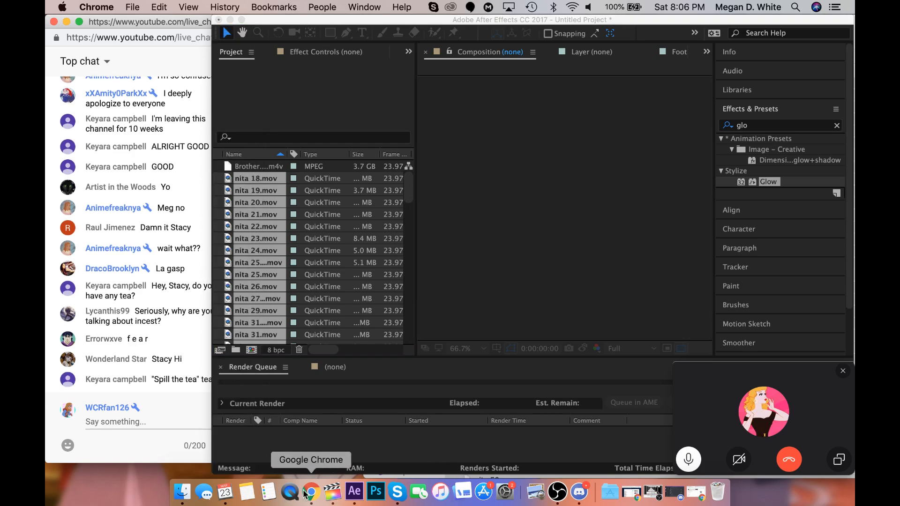
mouse_move(128, 21)
mouse_down()
mouse_move(116, 319)
mouse_move(128, 18)
mouse_up()
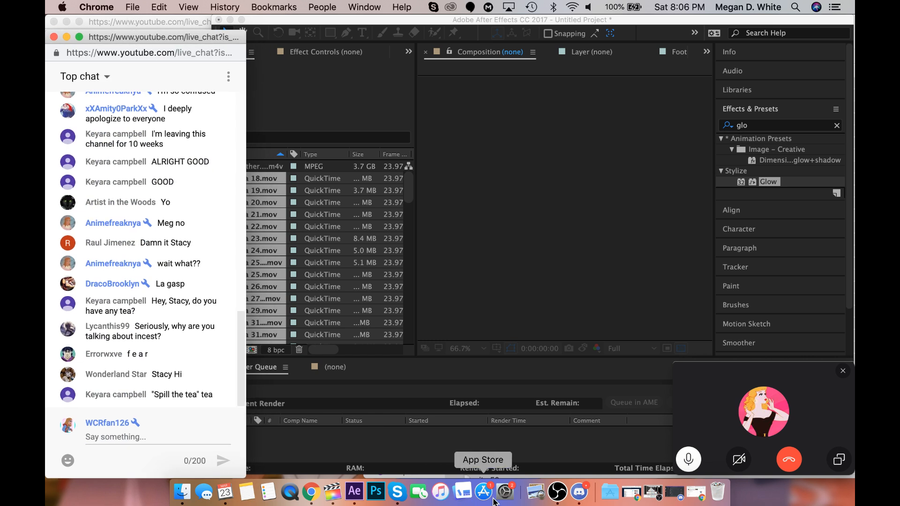
Restore the minimized YouTube window, check the Live Dashboard and the "Watch me Suffer pt. 2" stream page, and minimize it again.
click(696, 492)
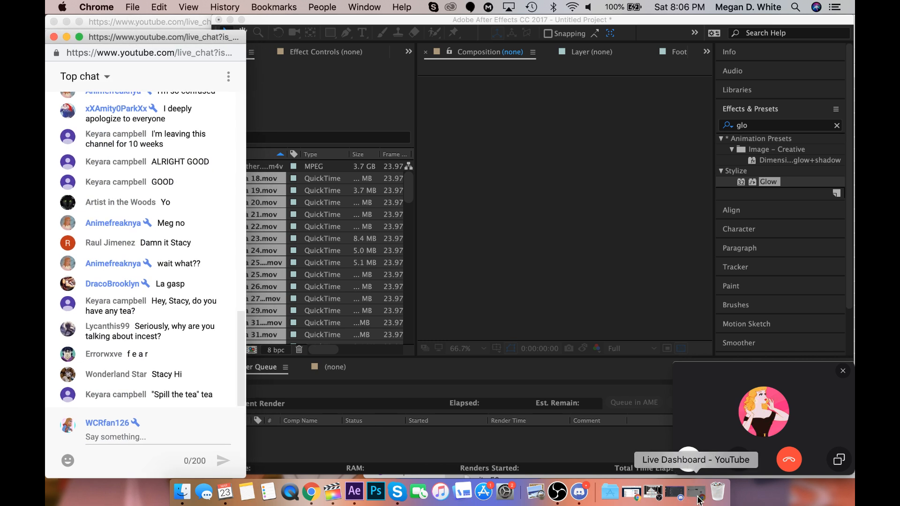
click(499, 31)
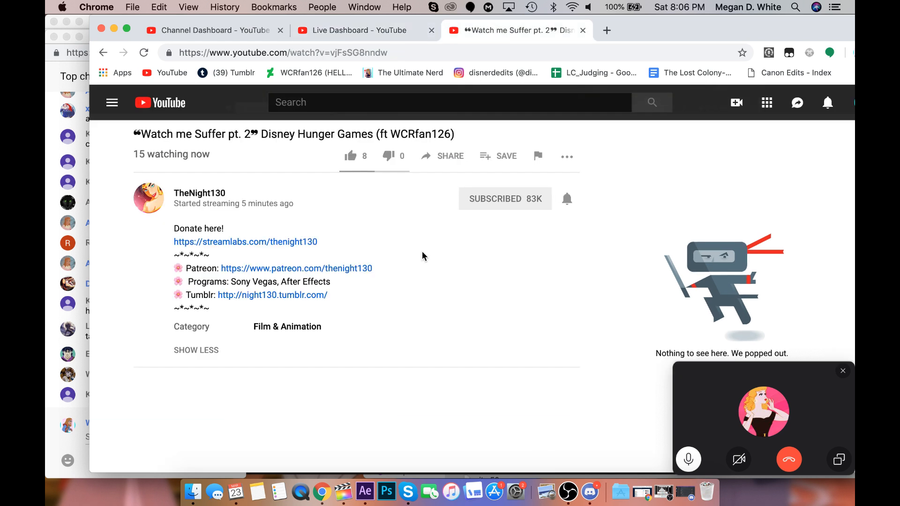
click(365, 30)
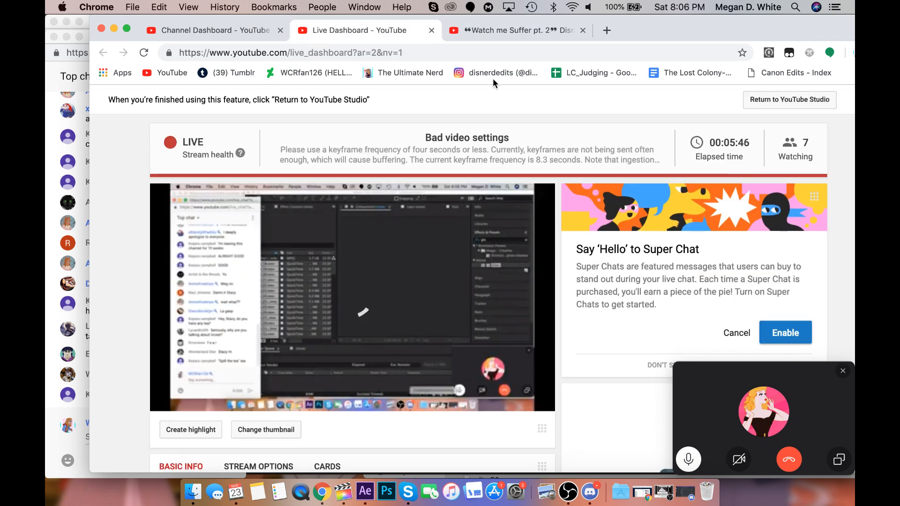
click(468, 24)
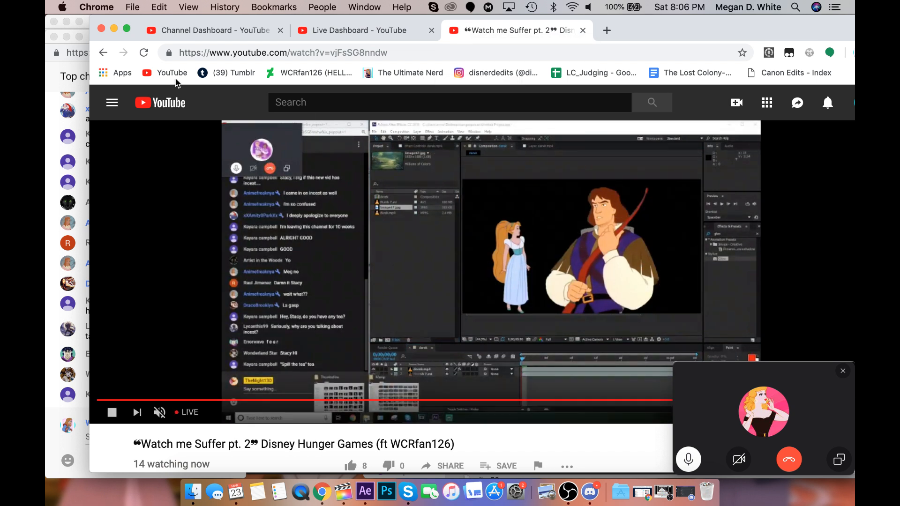
click(113, 29)
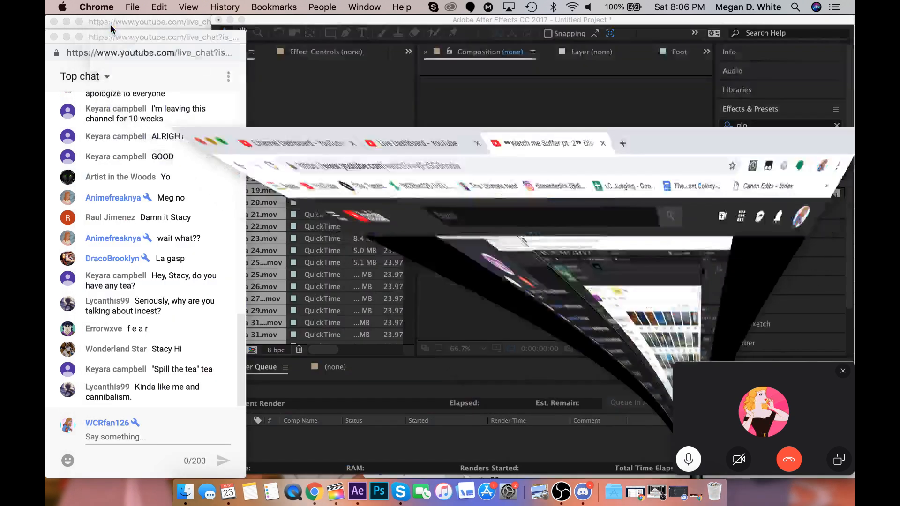
Return to After Effects and preview the first imported Nita clips, from nita 18.mov to nita 24.mov.
click(328, 300)
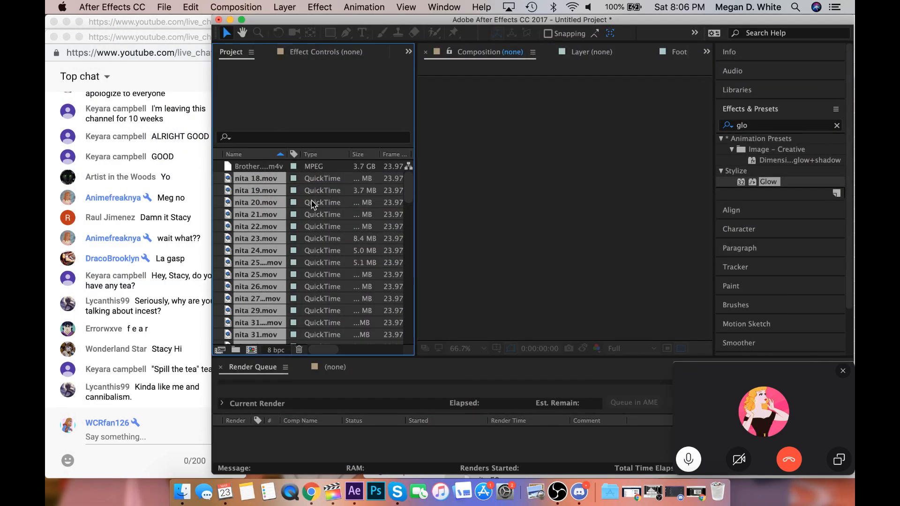
click(301, 179)
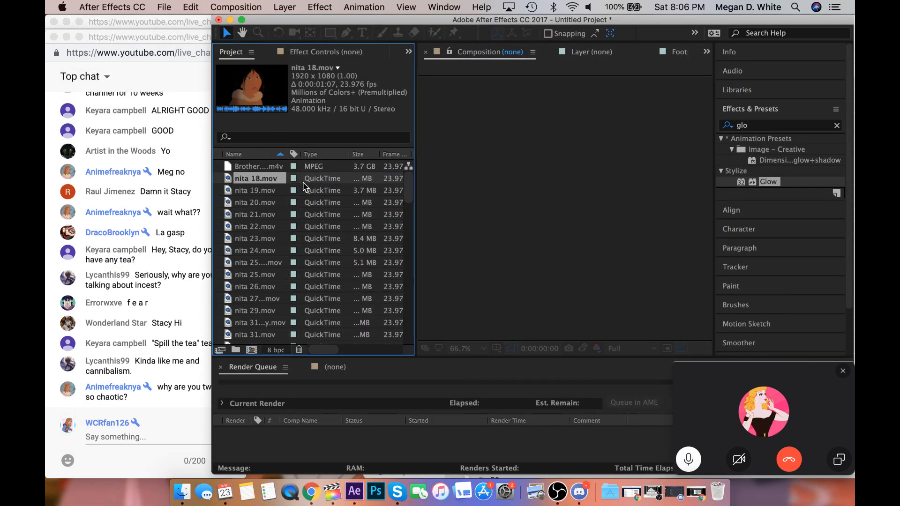
click(300, 190)
click(297, 202)
click(297, 202)
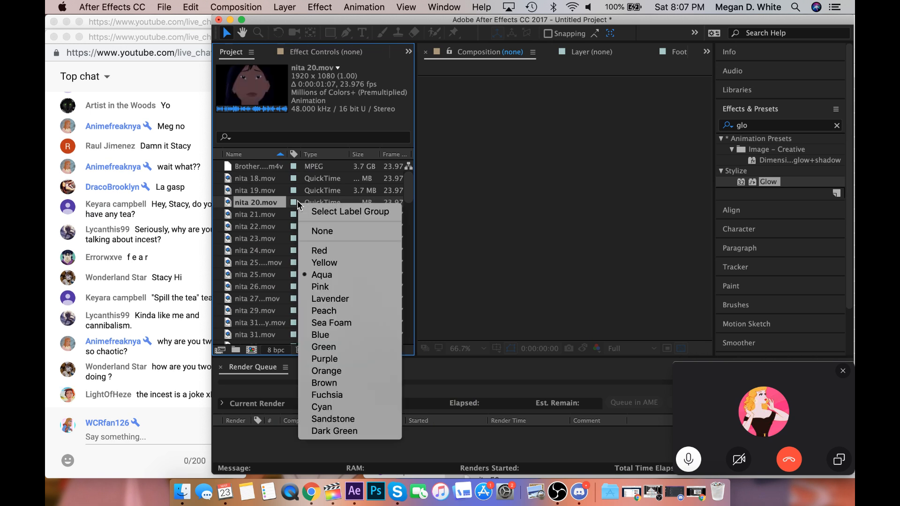
click(274, 234)
click(270, 253)
scroll(270, 255, down, 10)
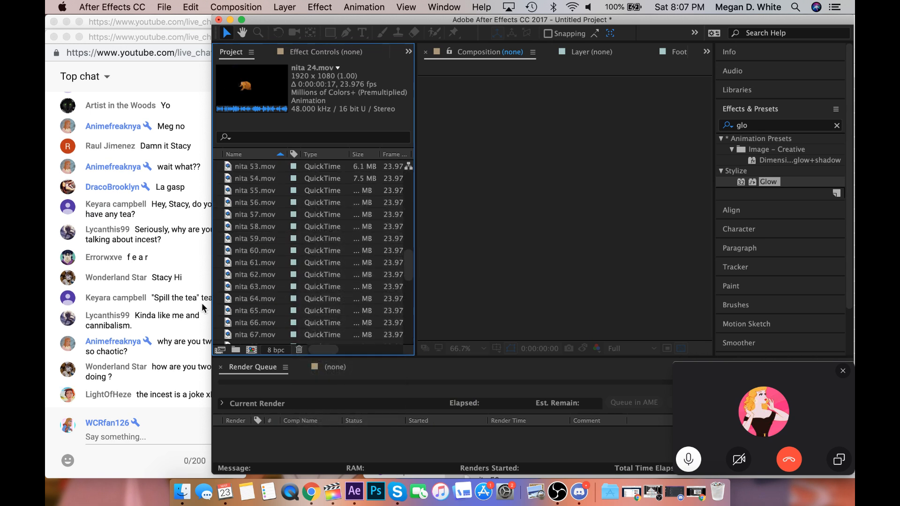
Bring the live chat window forward, shift it slightly up and to the left, and return to After Effects.
click(179, 340)
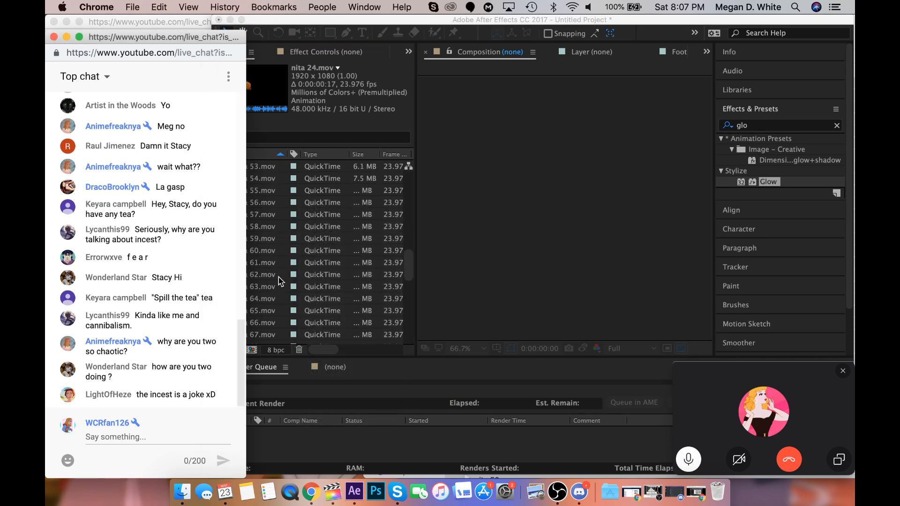
drag(160, 37, 150, 20)
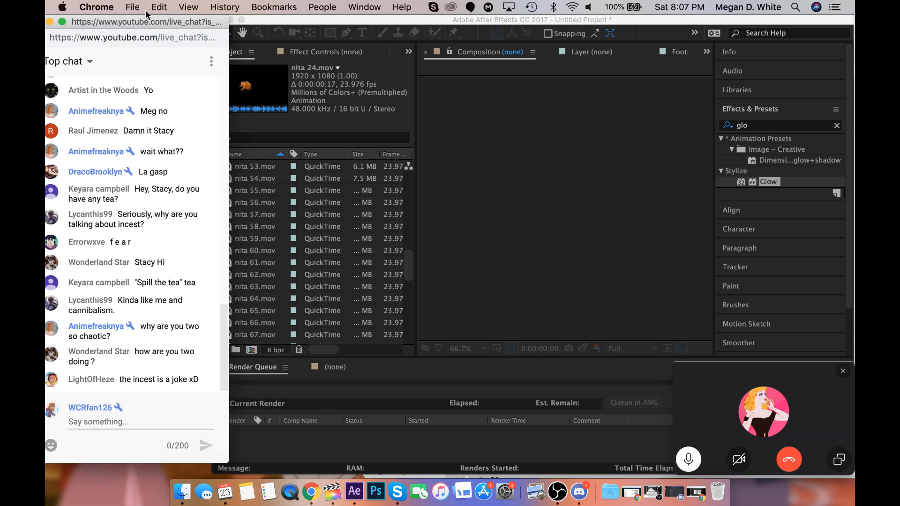
click(307, 233)
Preview the last Nita clips in the project, from nita 102.mov back to nita 97.mov.
scroll(281, 281, down, 10)
click(261, 314)
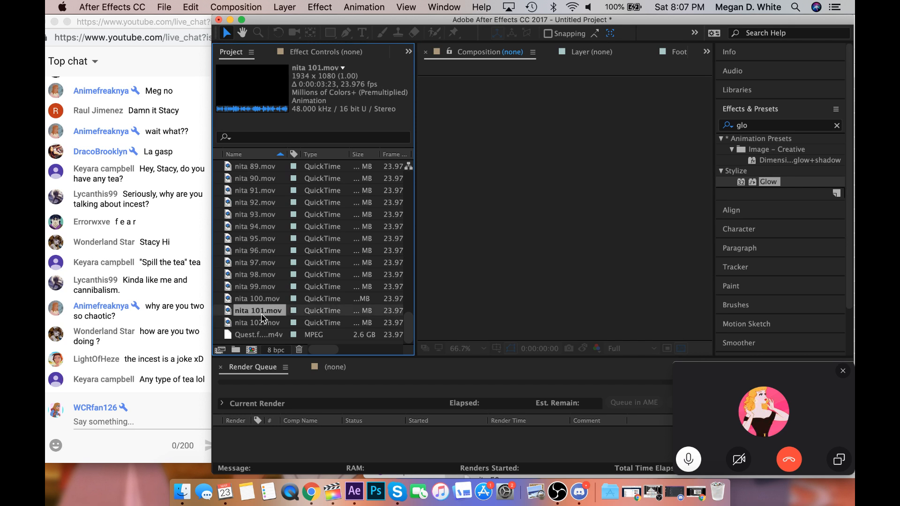
click(263, 322)
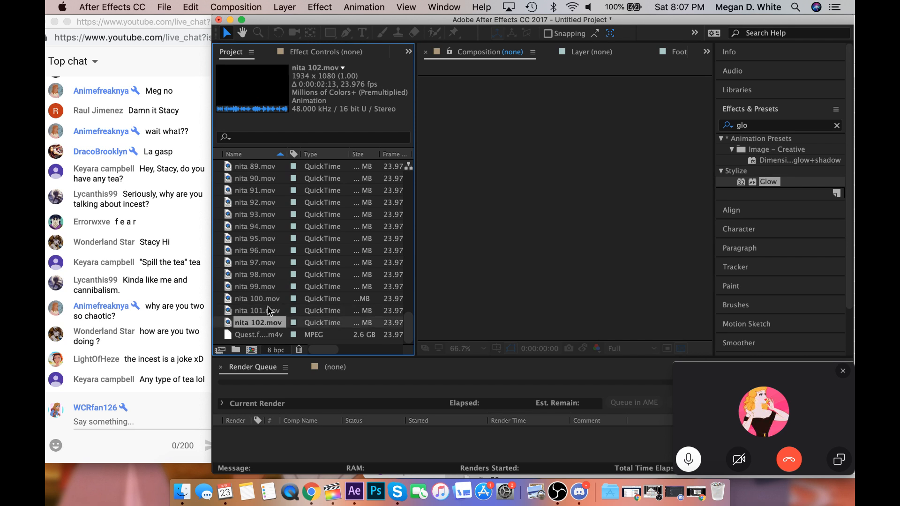
click(269, 311)
click(269, 298)
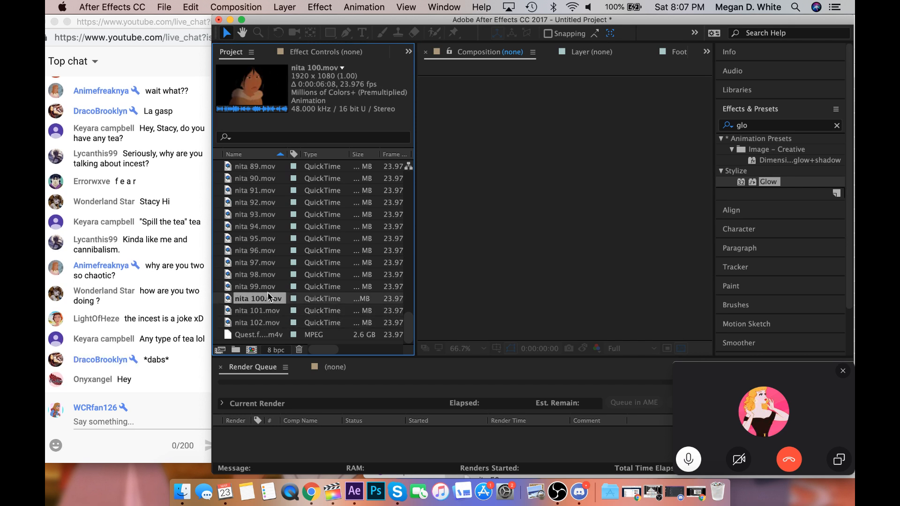
click(269, 290)
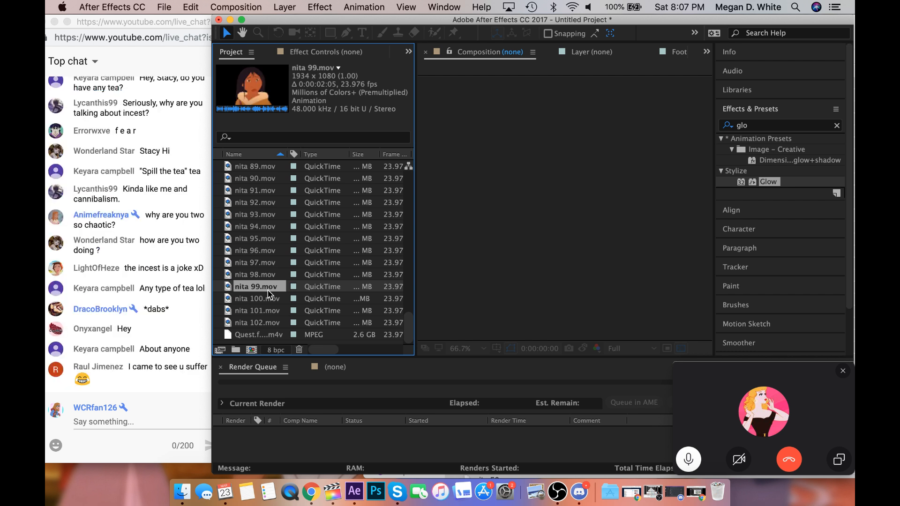
click(271, 279)
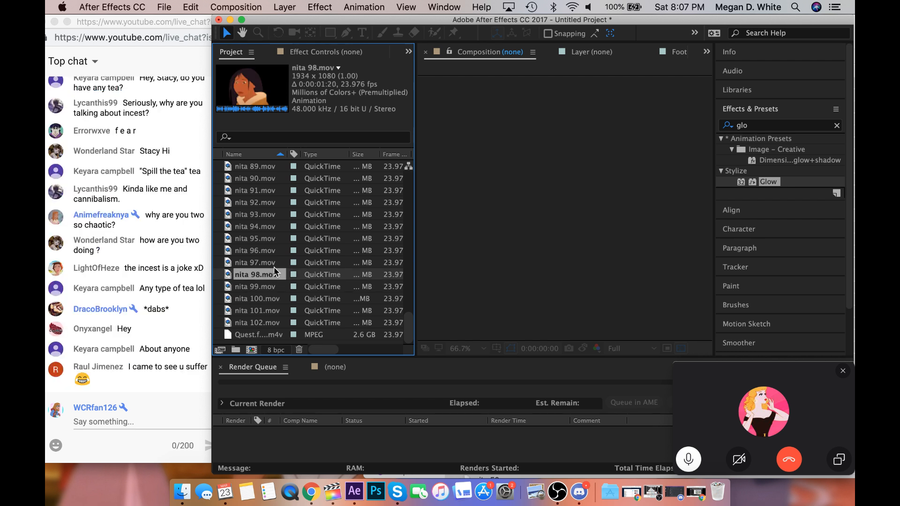
click(274, 265)
click(276, 276)
click(277, 281)
click(278, 276)
click(278, 266)
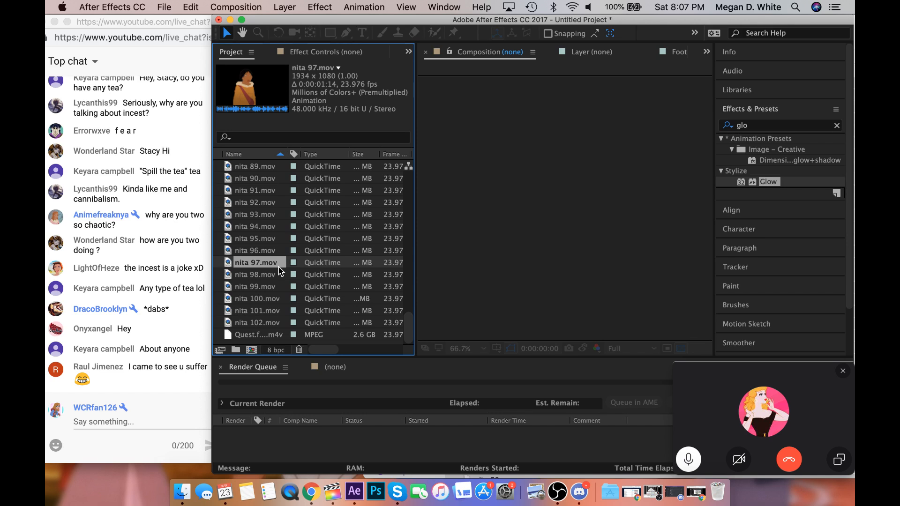
Preview the clips from nita 96.mov back to nita 92.mov and adjust the system volume.
click(292, 250)
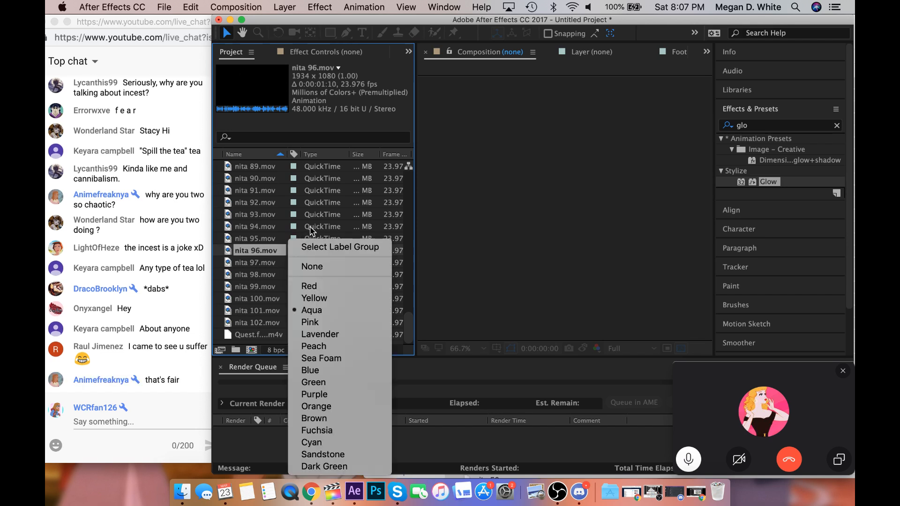
click(311, 229)
click(307, 240)
click(324, 229)
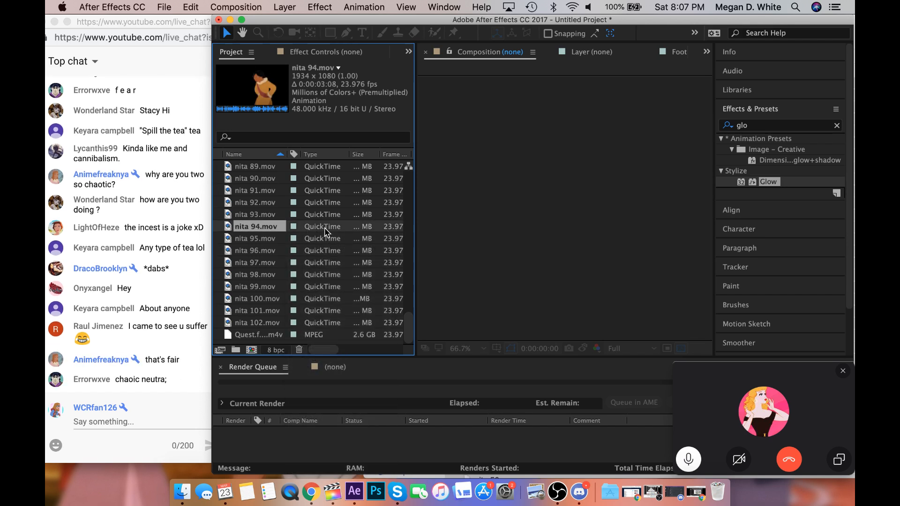
click(334, 215)
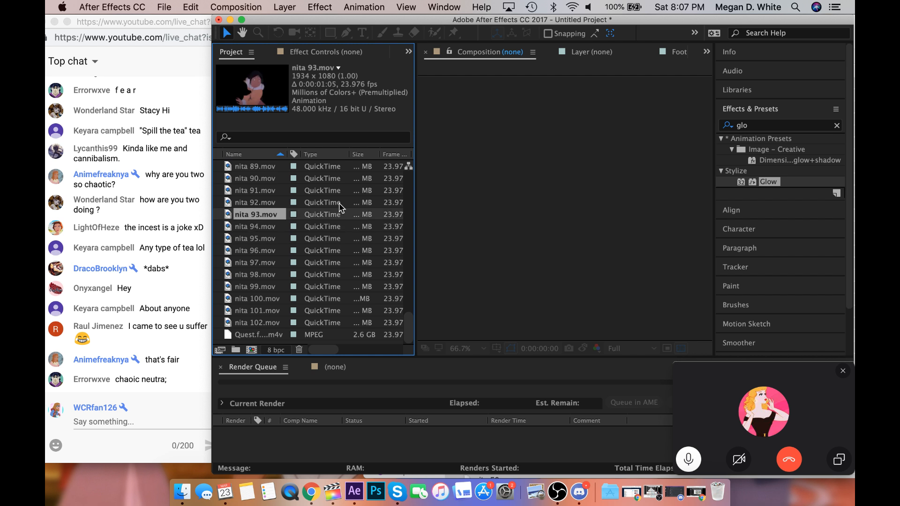
click(341, 202)
key(XF86AudioRaiseVolume)
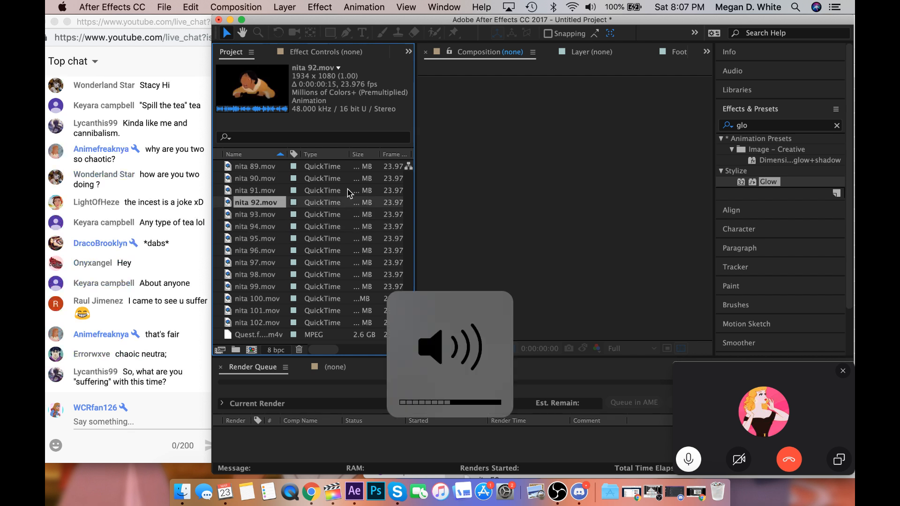
key(XF86AudioLowerVolume)
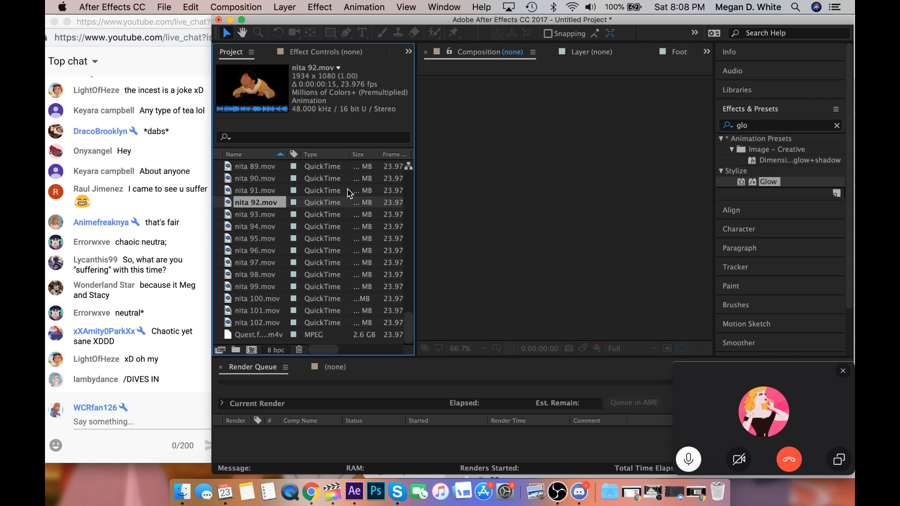
Compare nita 93.mov, nita 94.mov and nita 95.mov again, and preview the clips back to nita 90.mov.
click(277, 215)
click(275, 225)
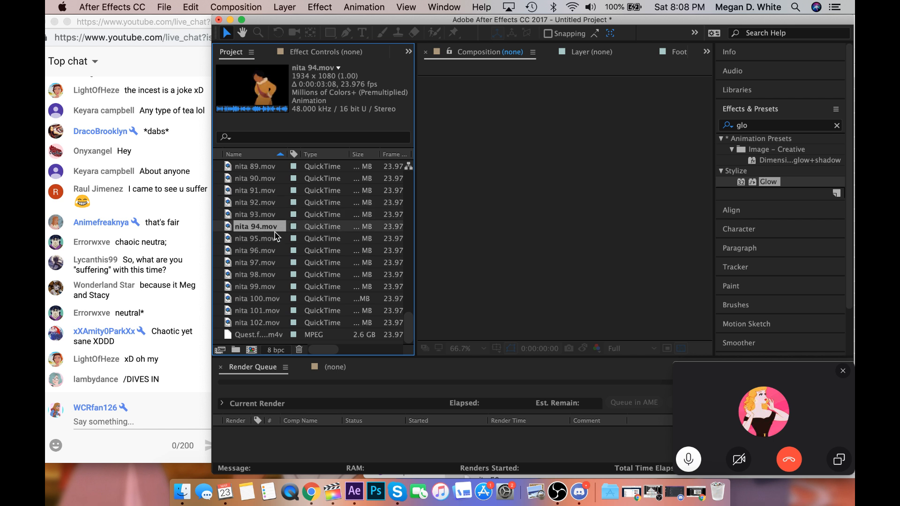
click(276, 237)
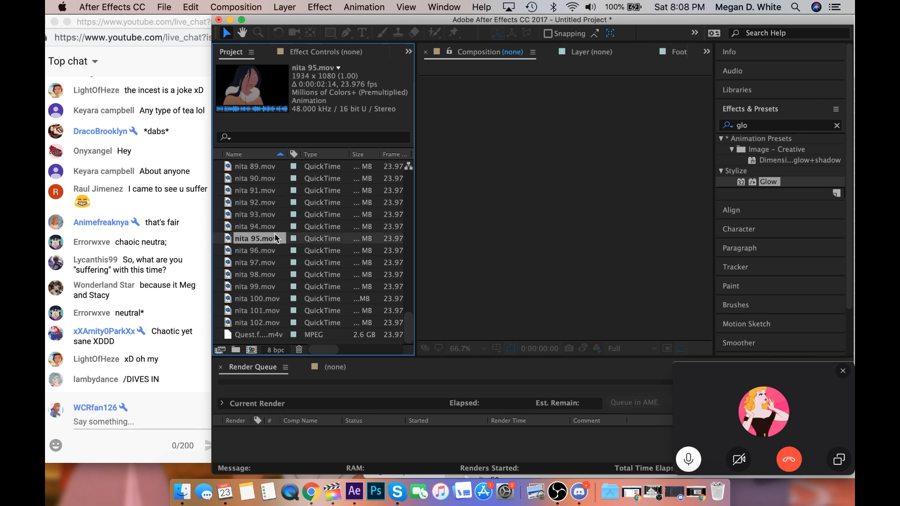
click(275, 214)
click(276, 202)
click(275, 195)
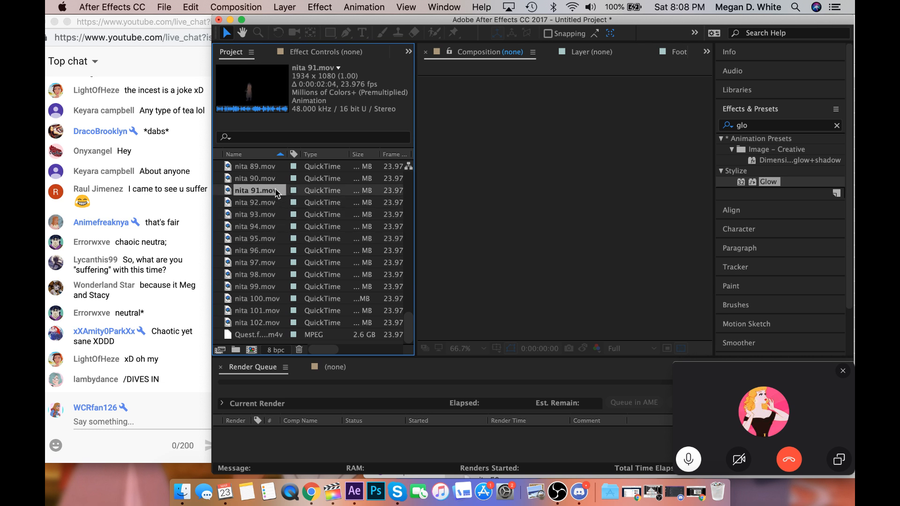
click(277, 180)
Preview the earlier clips nita 32.mov and nita 31.mov, and those at the start of the Nita footage.
scroll(277, 186, up, 5)
scroll(276, 183, up, 10)
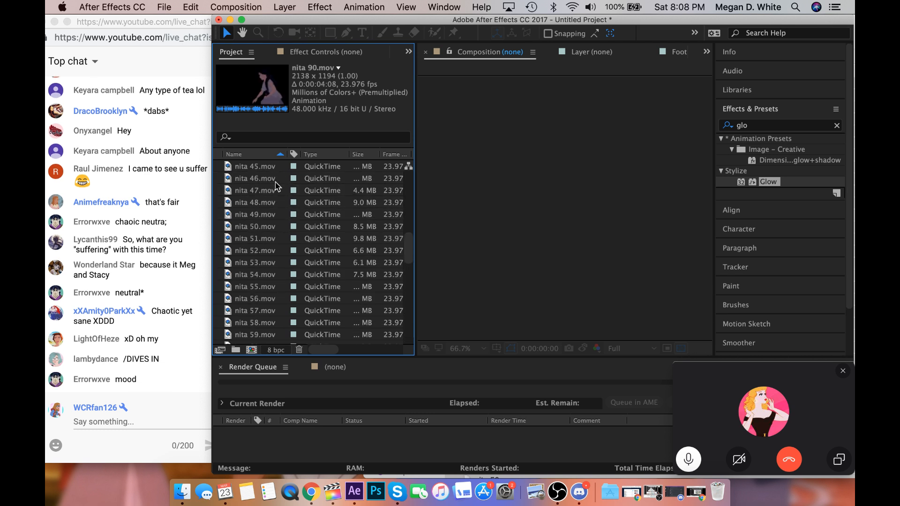
click(274, 178)
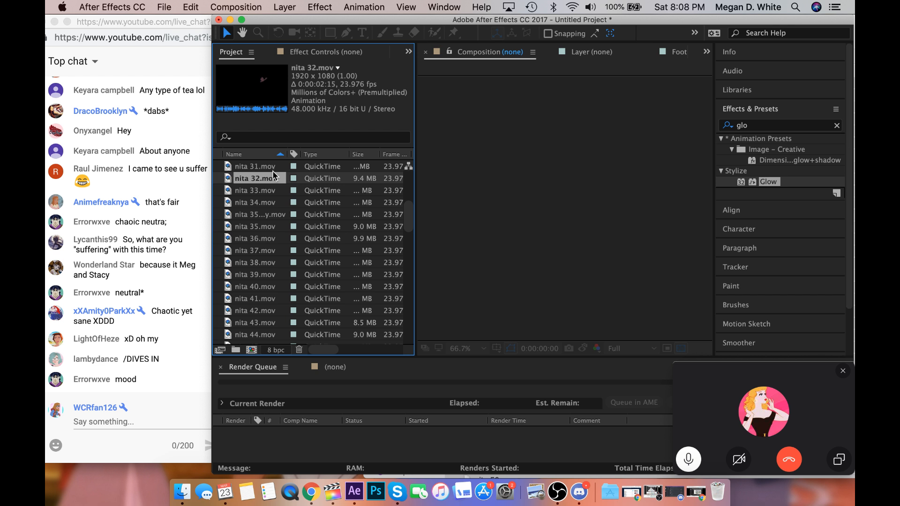
click(274, 166)
scroll(278, 182, up, 3)
scroll(277, 182, up, 4)
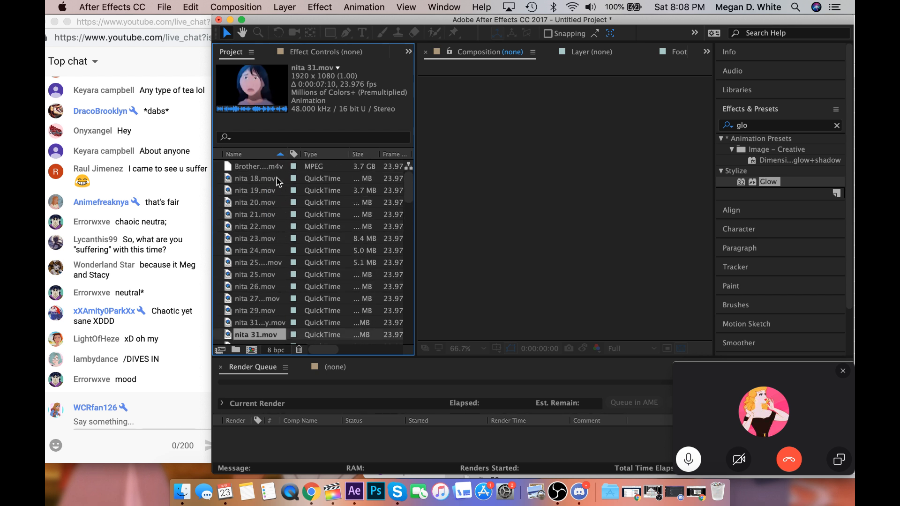
click(279, 179)
scroll(283, 192, up, 1)
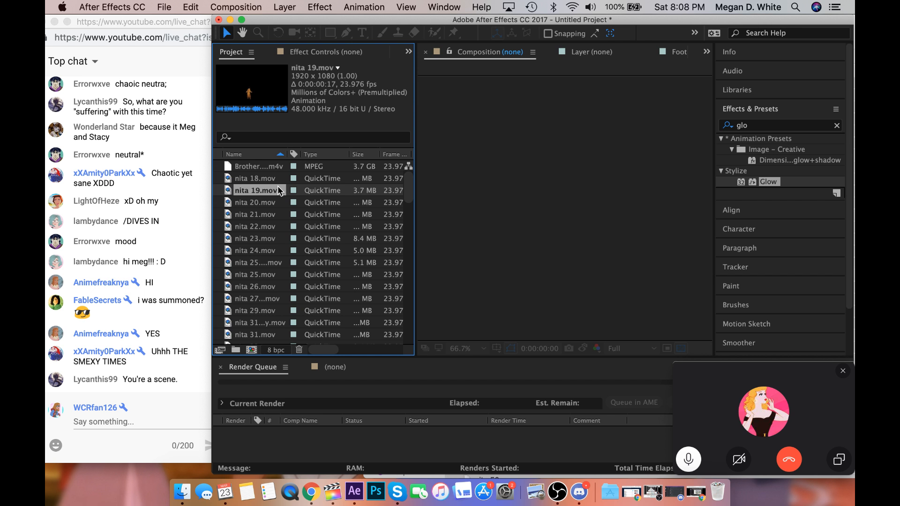
Raise the system volume, switch to Chrome to check the live chat, and return to After Effects.
key(XF86AudioRaiseVolume)
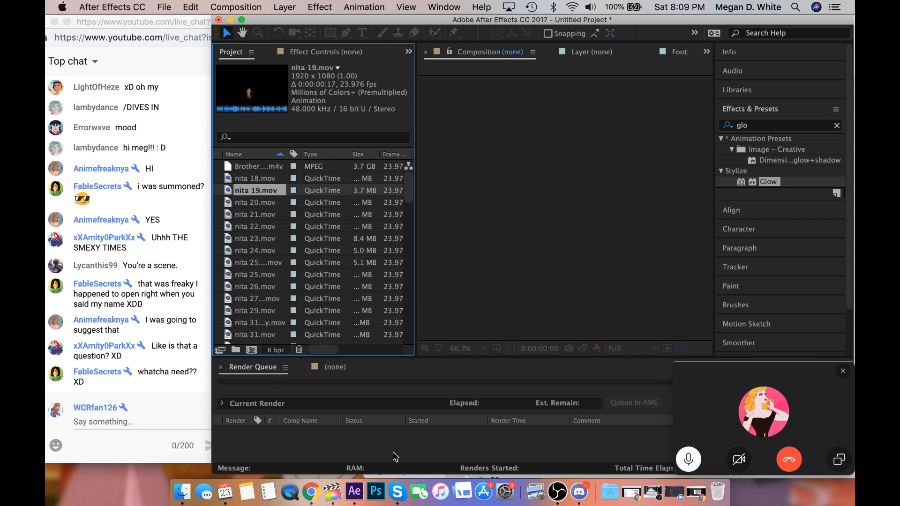
click(322, 504)
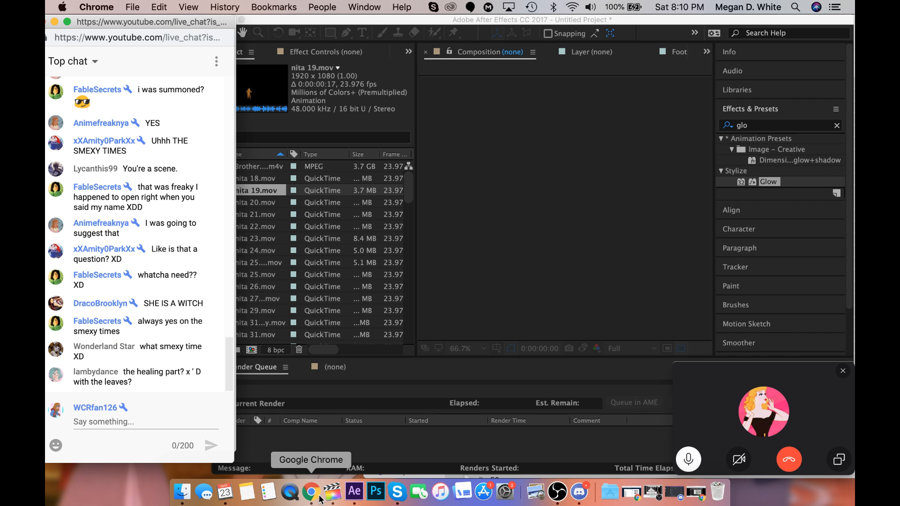
click(297, 251)
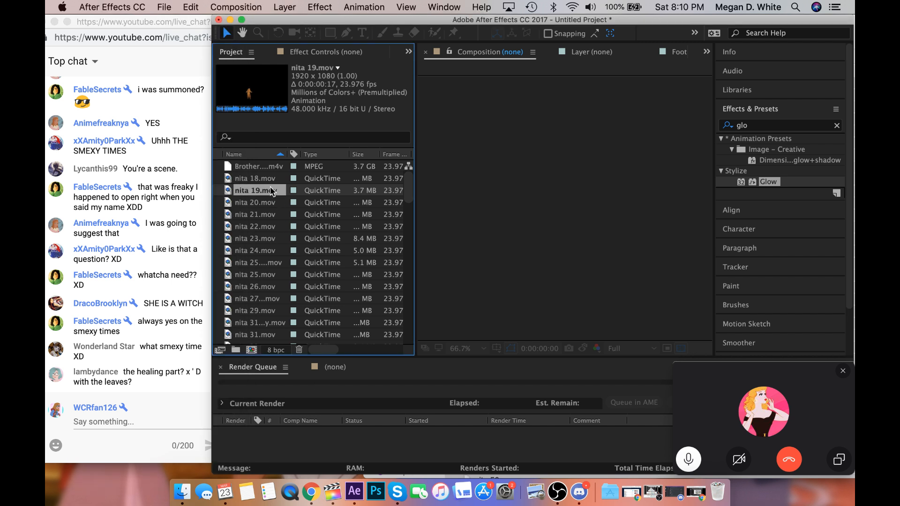
Preview Brother Bear 2.m4v and the first Nita clips up to nita 21.mov in the project footage.
click(268, 170)
scroll(268, 176, down, 1)
scroll(268, 178, up, 1)
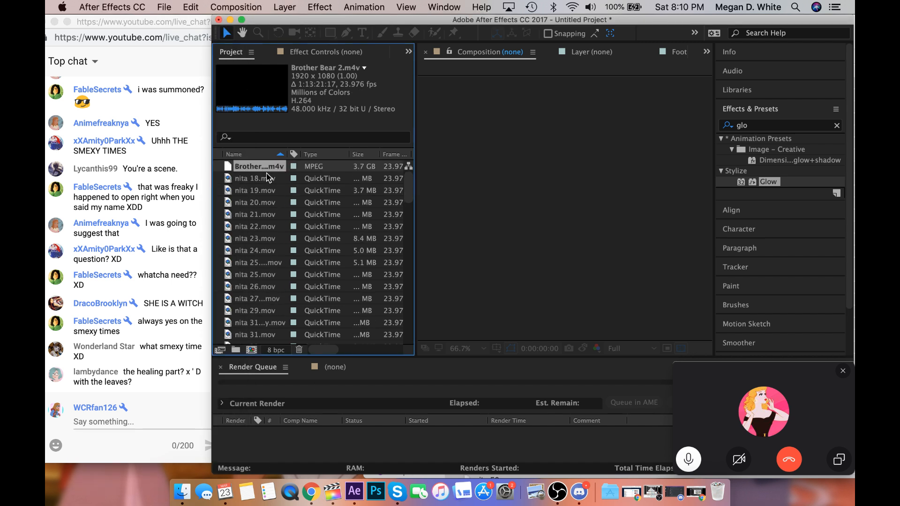
click(264, 190)
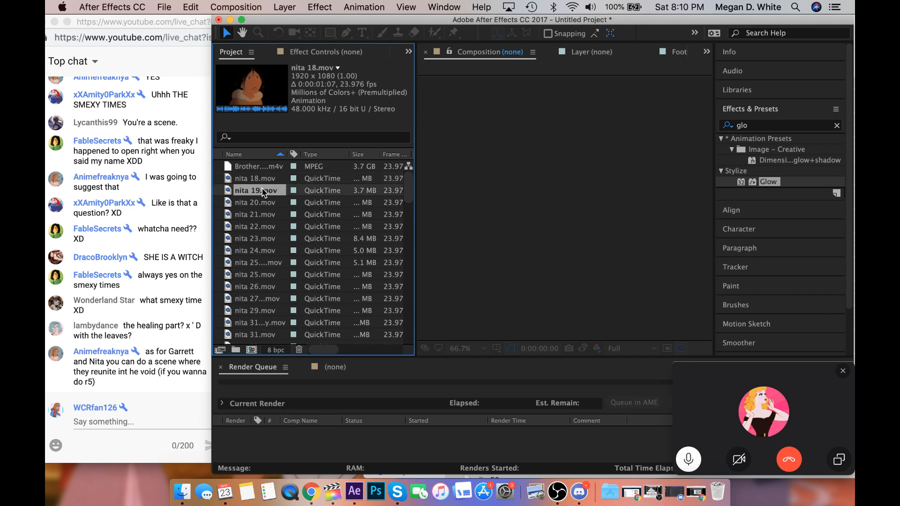
click(264, 202)
click(264, 214)
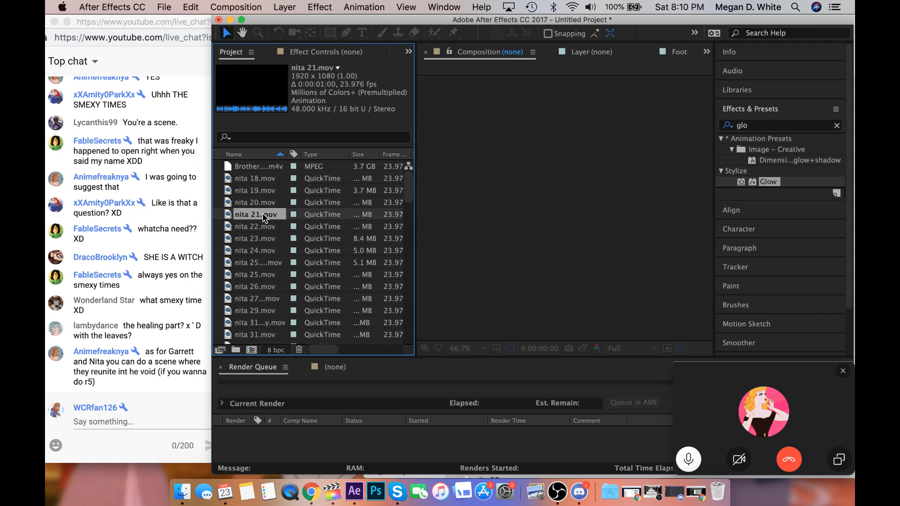
Preview nita 22.mov in the project footage and switch to the live chat window in Chrome.
click(265, 227)
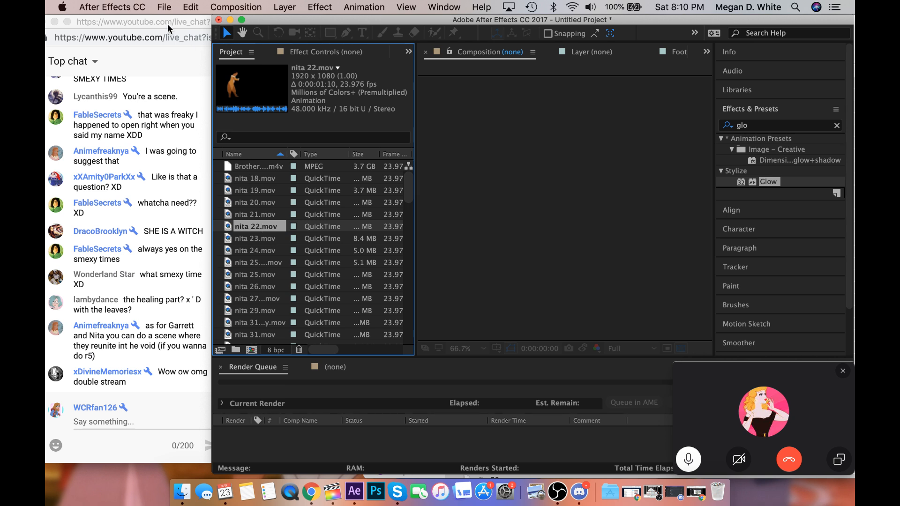
mouse_move(179, 18)
mouse_down()
mouse_move(207, 287)
mouse_move(191, 380)
mouse_move(196, 126)
mouse_move(178, 26)
mouse_up()
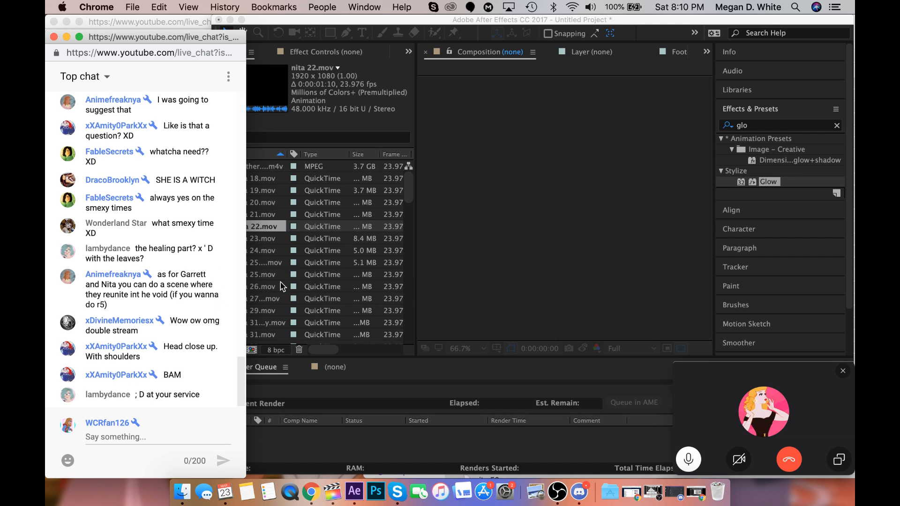
Post "I was already planning on doing the void scene from R5! But I needed to think of another one lol" in the live chat.
click(154, 435)
text(I )
text(w)
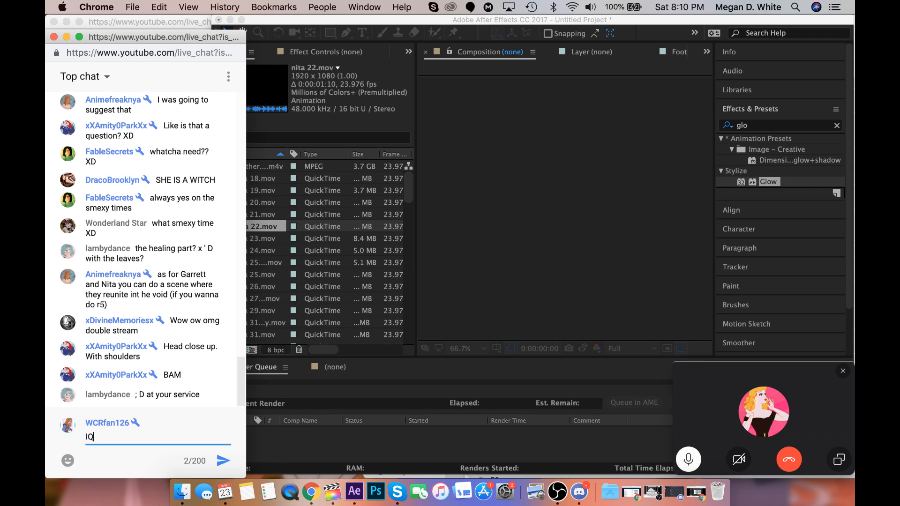
key(BackSpace)
text(was ake)
key(BackSpace)
key(BackSpace)
text(lready o)
key(BackSpace)
text(planning on doin)
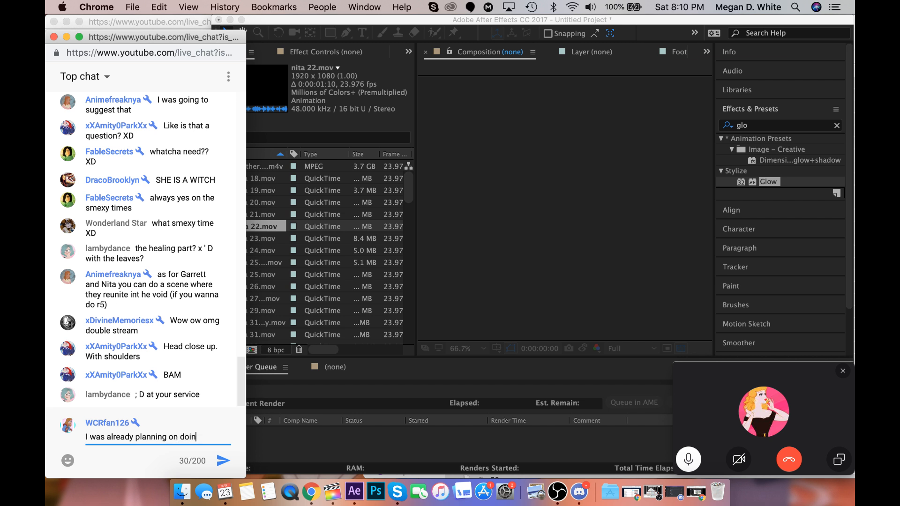
text(g the void scene)
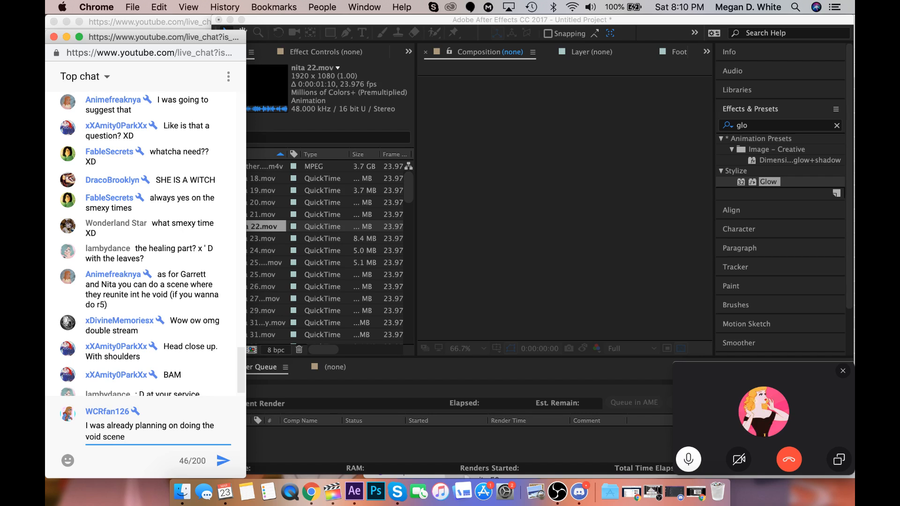
text( from R5! bU)
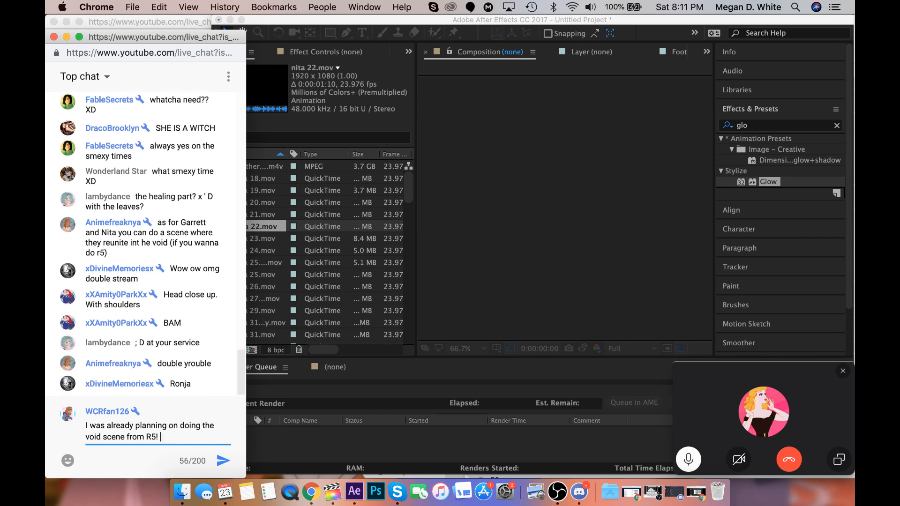
key(BackSpace)
key(BackSpace)
key(BackSpace)
text(But I needed to think )
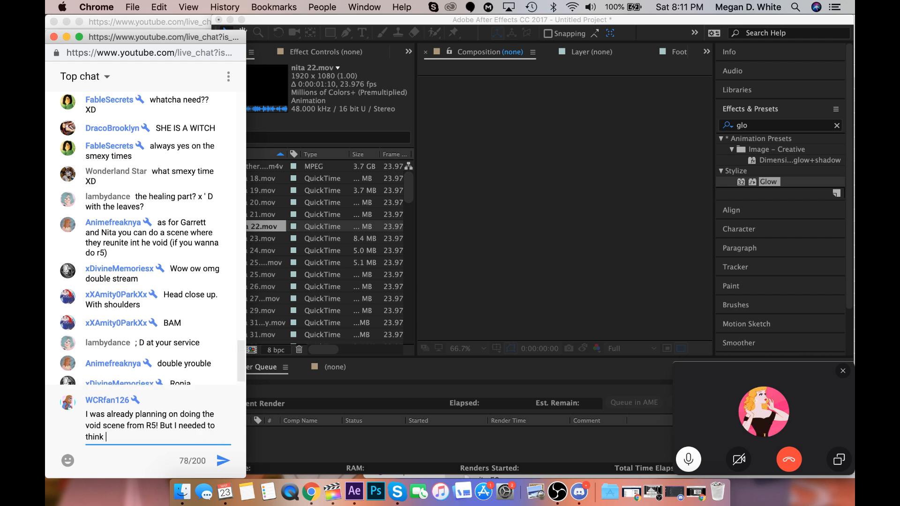
text(of another one lol)
key(Return)
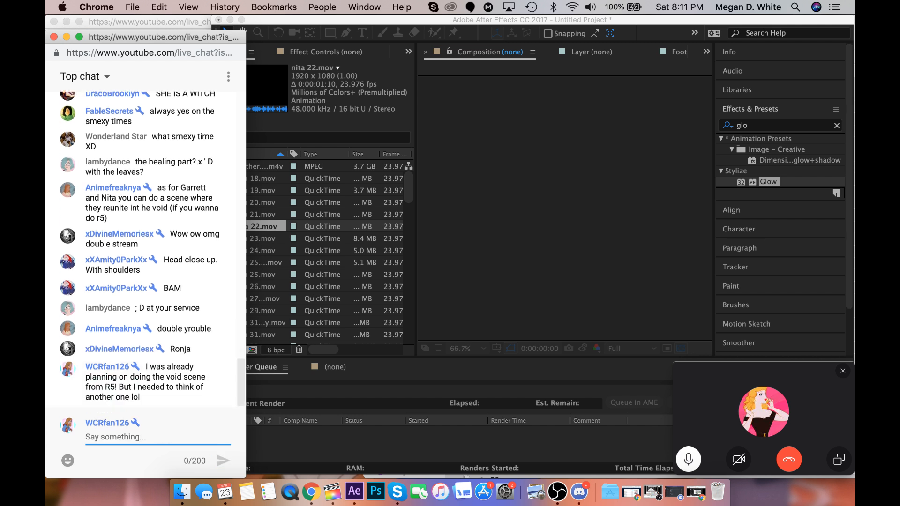
Post a "Thanks again" message in the live chat, addressed to the viewer by nickname.
text(Thank)
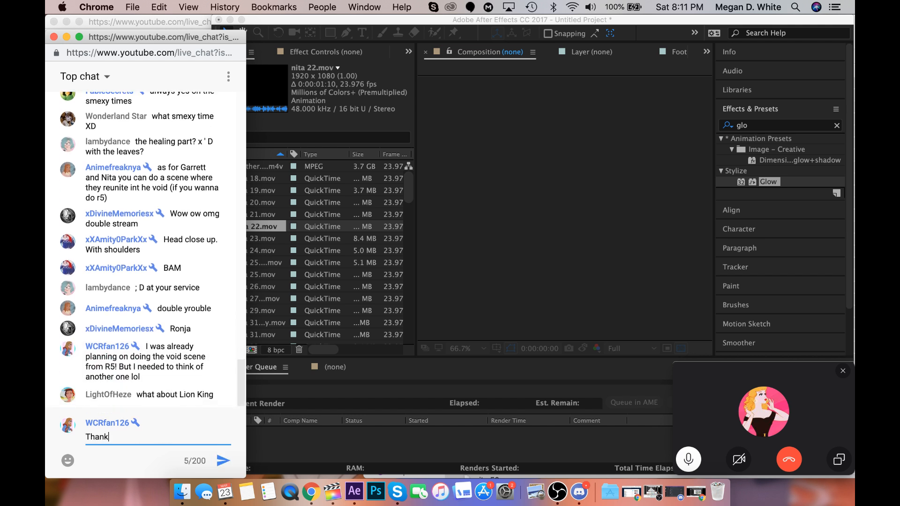
text(s again L)
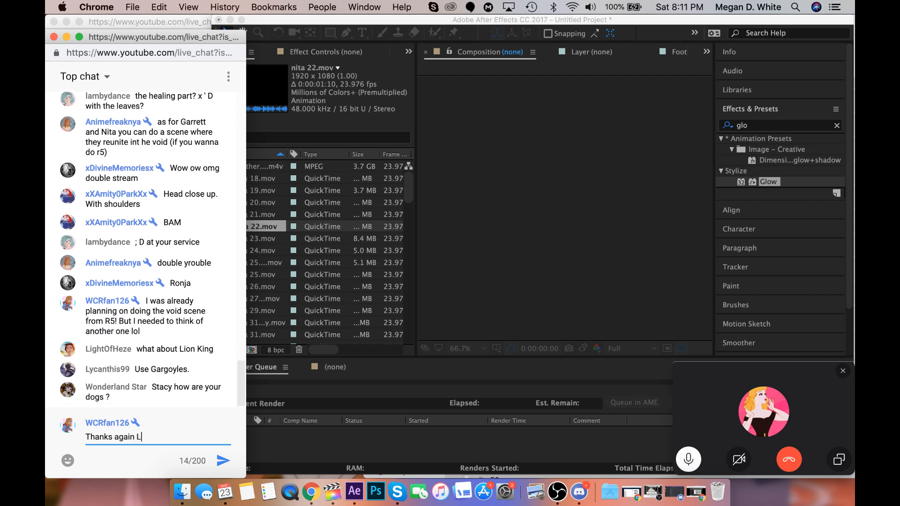
text(amby!)
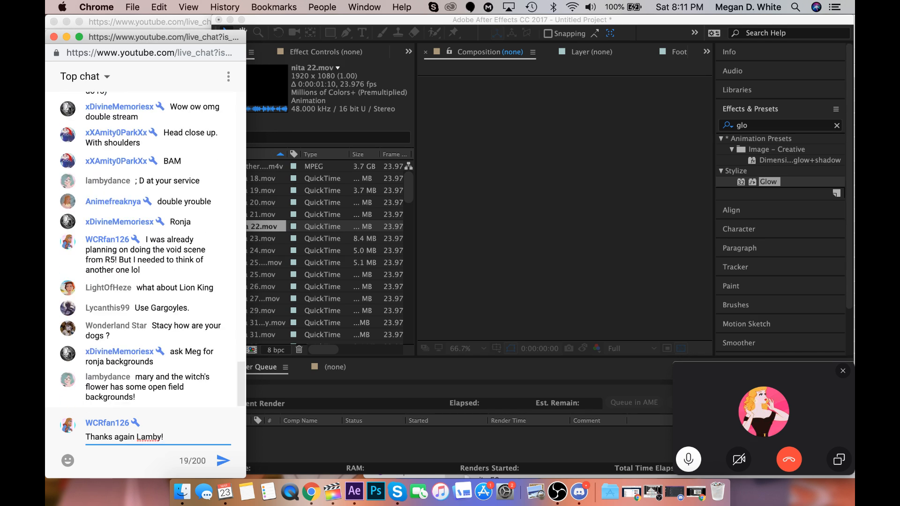
key(Return)
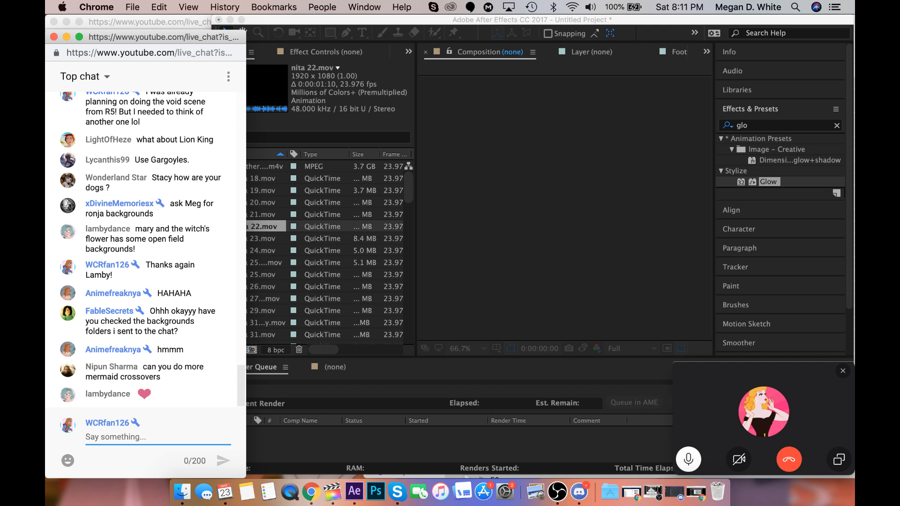
Move the chat window back up, return to After Effects, and preview nita 23.mov and nita 24.mov.
drag(172, 39, 163, 5)
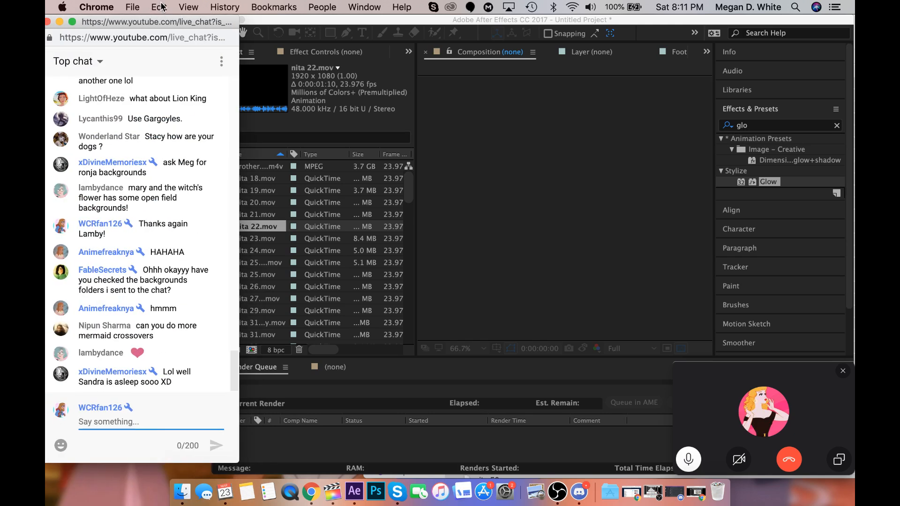
click(282, 239)
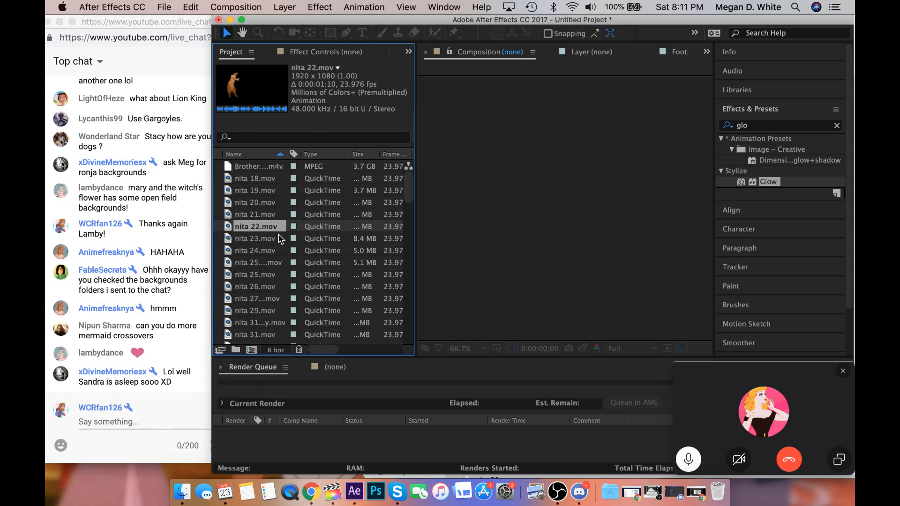
click(278, 239)
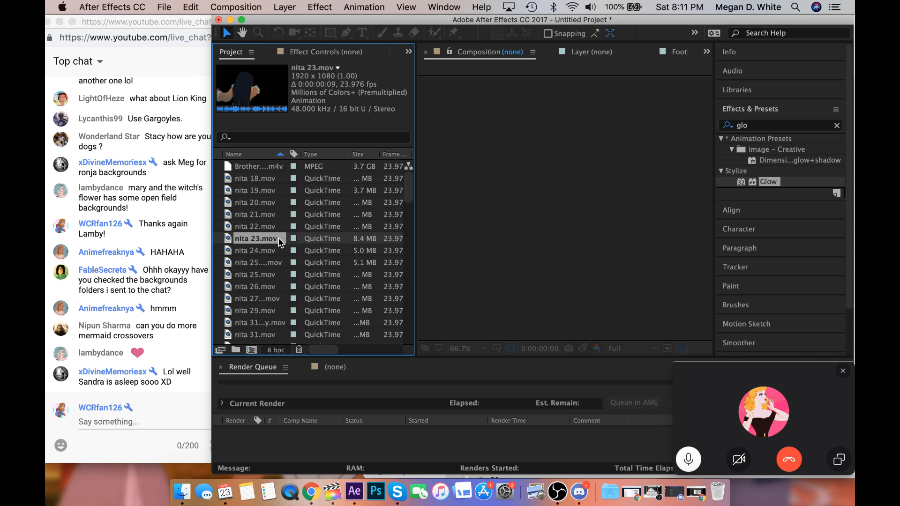
click(283, 251)
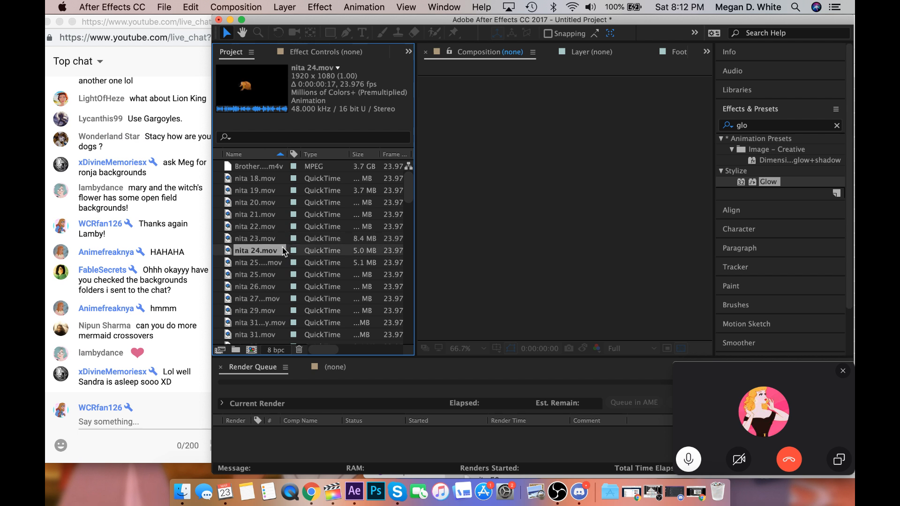
Create a composition from the Quest for Camelot .m4v footage and move the Skype call window clear of the timeline.
scroll(257, 302, down, 20)
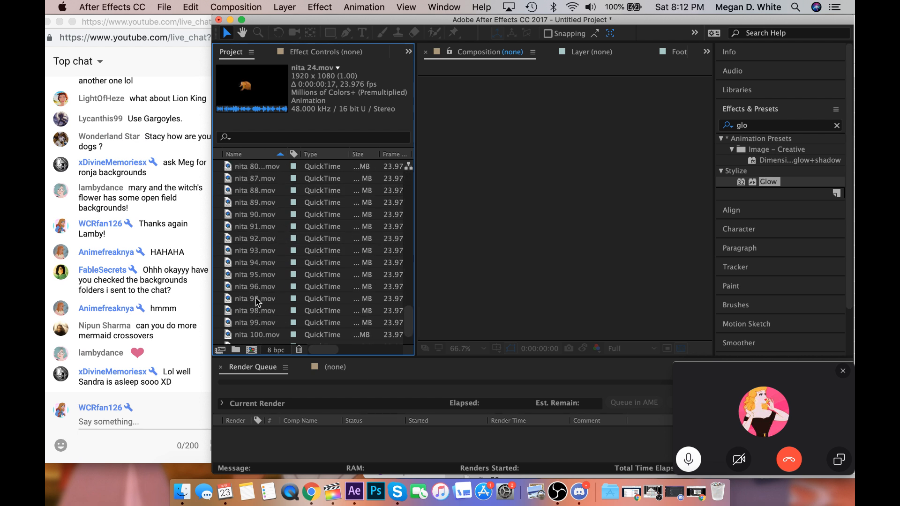
drag(259, 335, 252, 350)
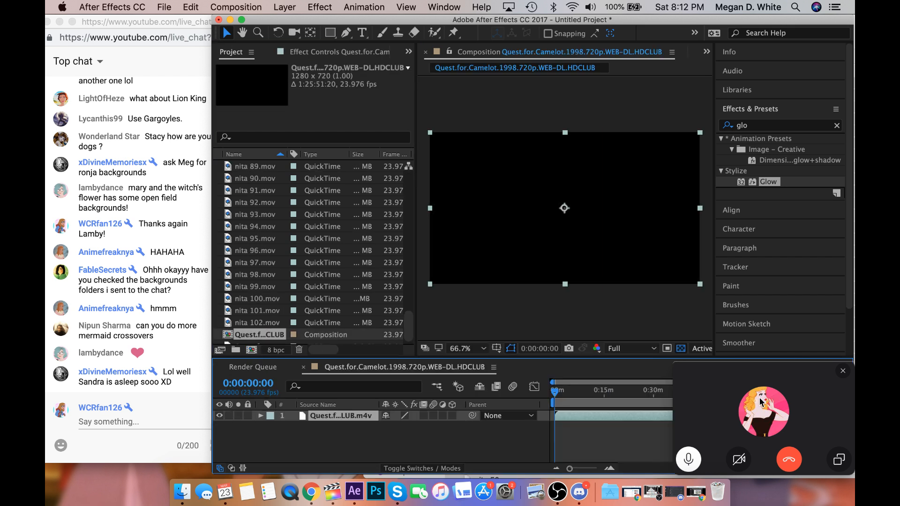
drag(744, 381, 615, 418)
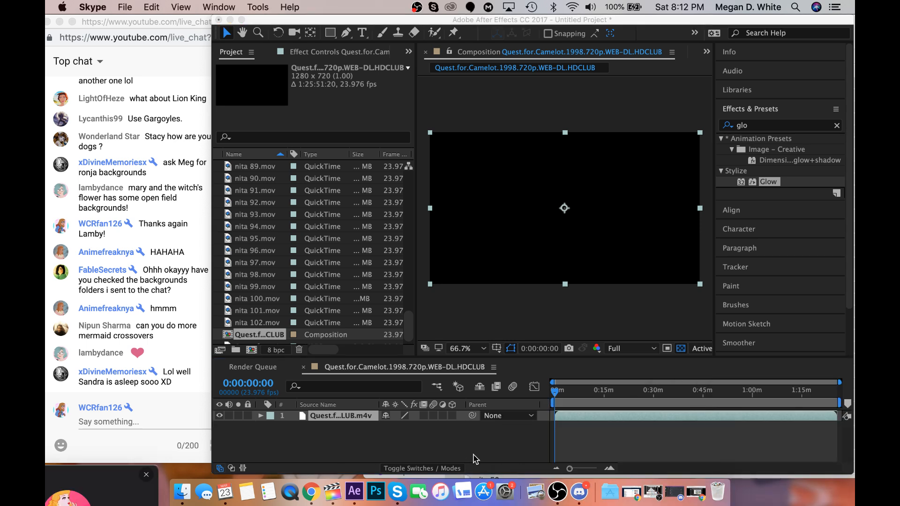
click(476, 458)
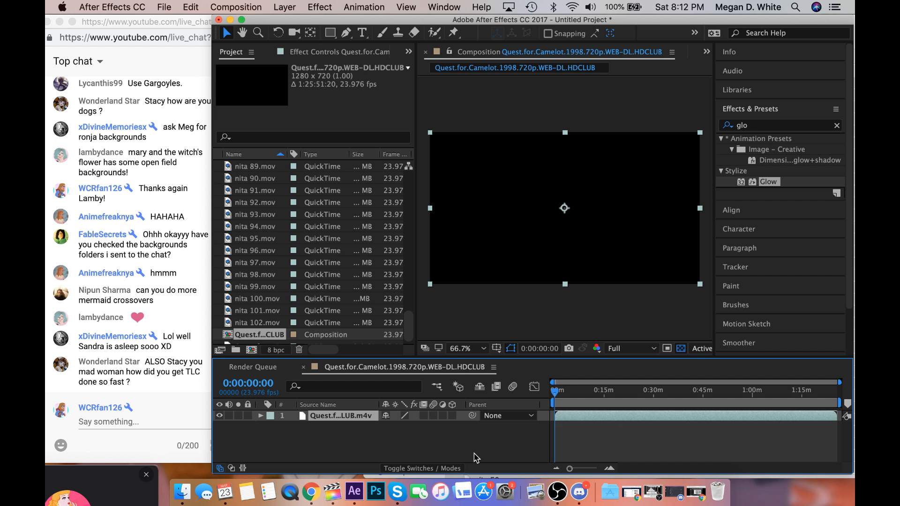
Skim the Quest for Camelot composition at intervals from 0:02:29:20 to 0:16:19:16.
click(562, 390)
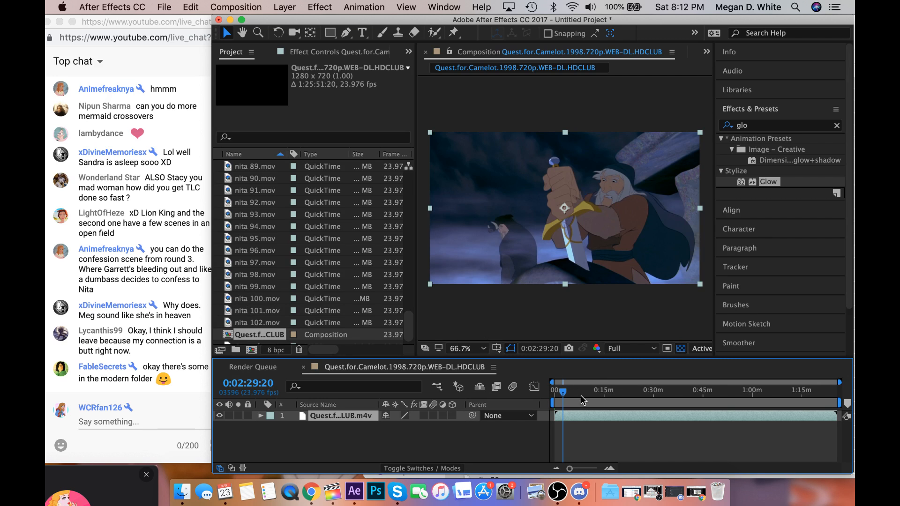
click(580, 397)
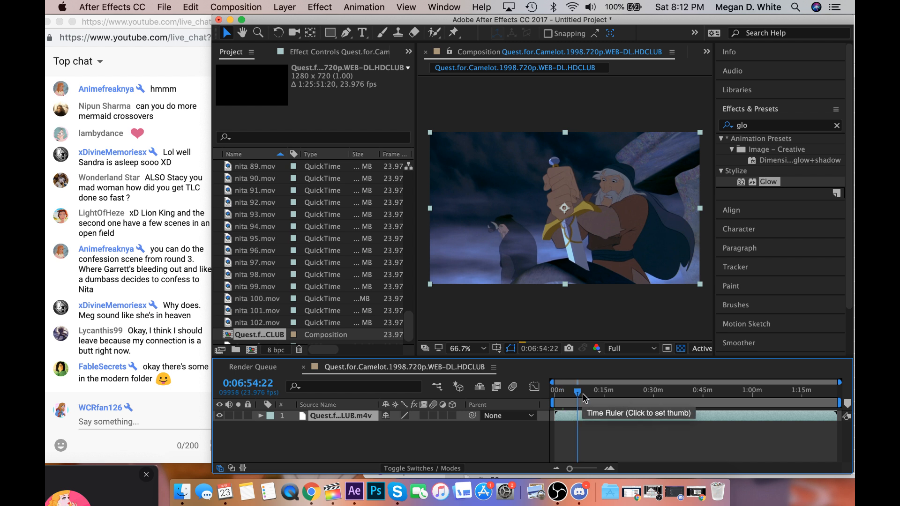
click(586, 397)
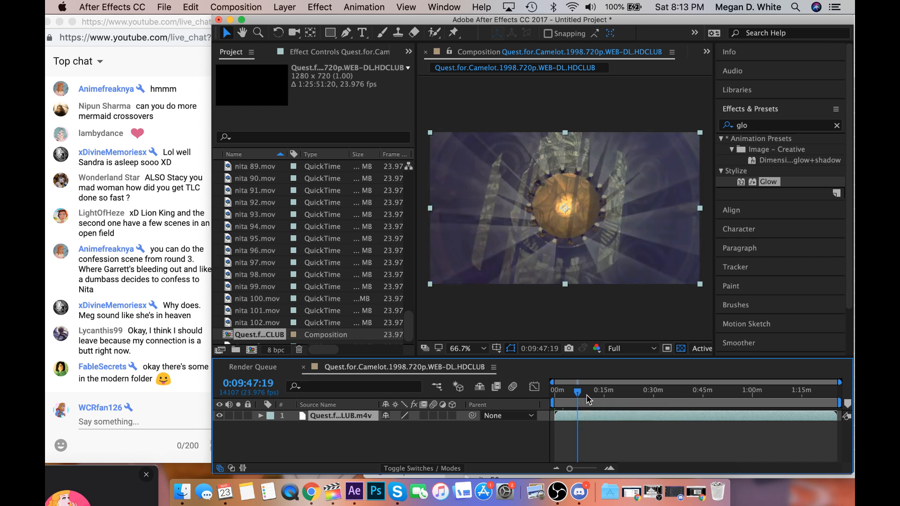
click(592, 398)
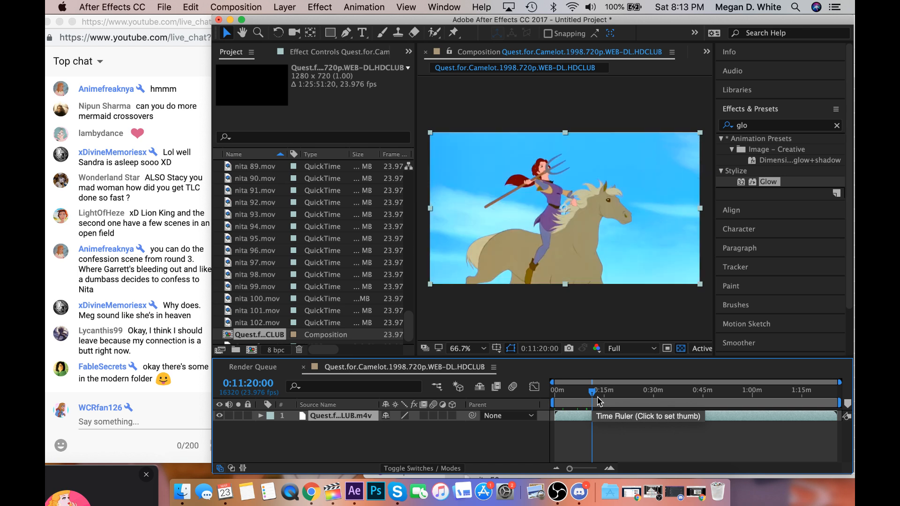
click(598, 401)
click(598, 402)
click(606, 402)
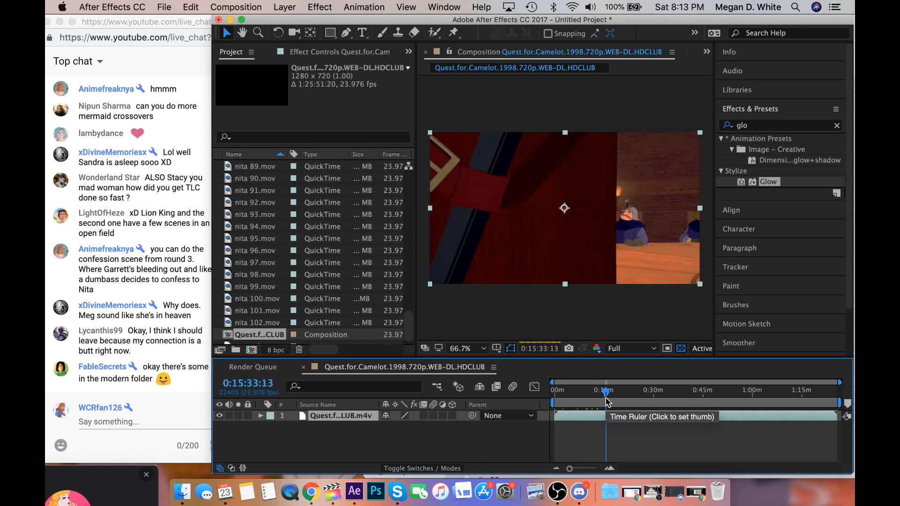
click(608, 400)
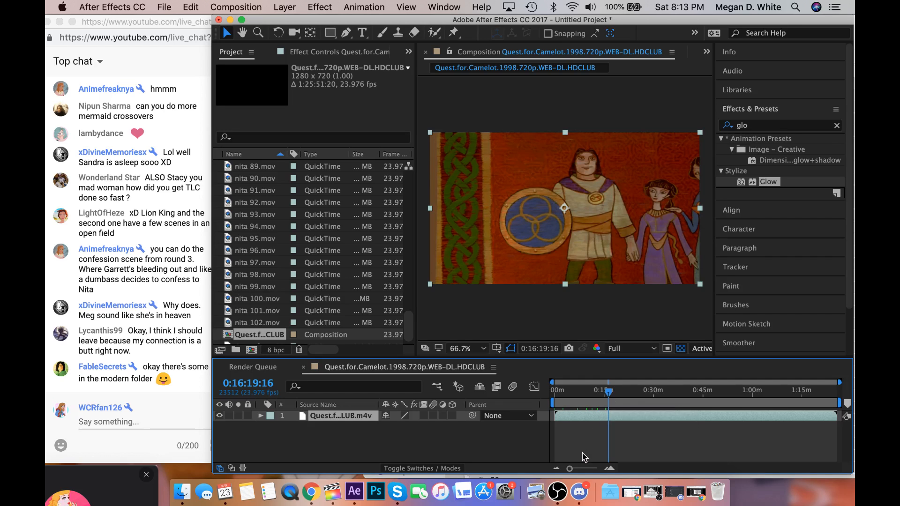
Zoom in on the timeline and examine the Quest for Camelot scenes between 0:16:29:03 and 0:18:15:07.
click(585, 468)
click(684, 401)
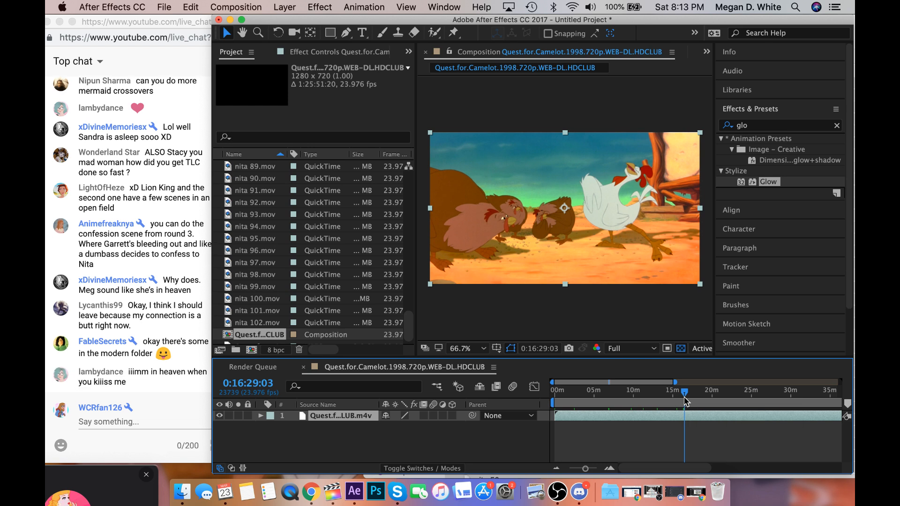
click(689, 401)
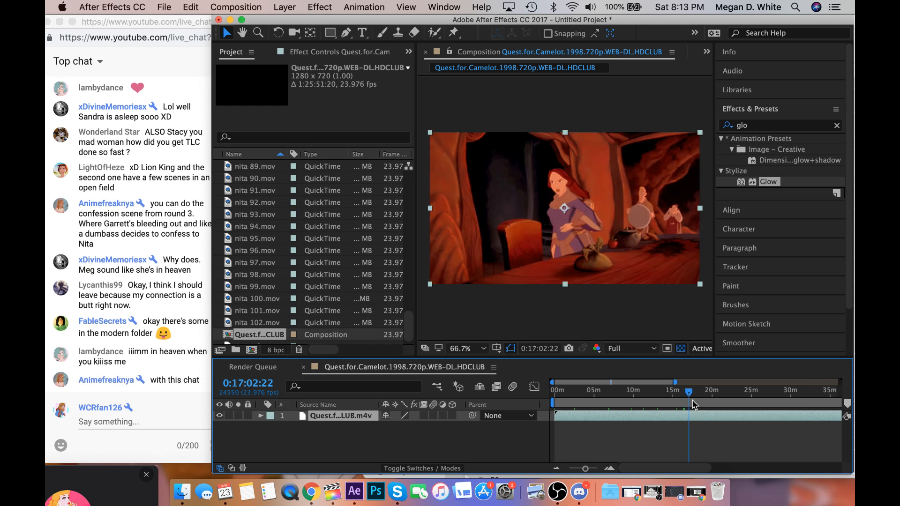
click(698, 403)
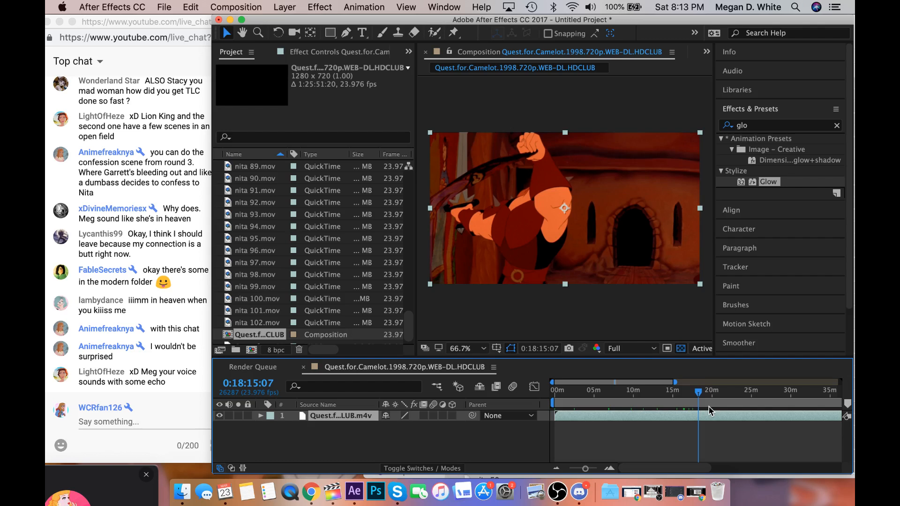
Switch to Chrome, check the second live chat window, and bring the main chat window back in front.
click(153, 21)
drag(154, 42, 147, 414)
click(147, 372)
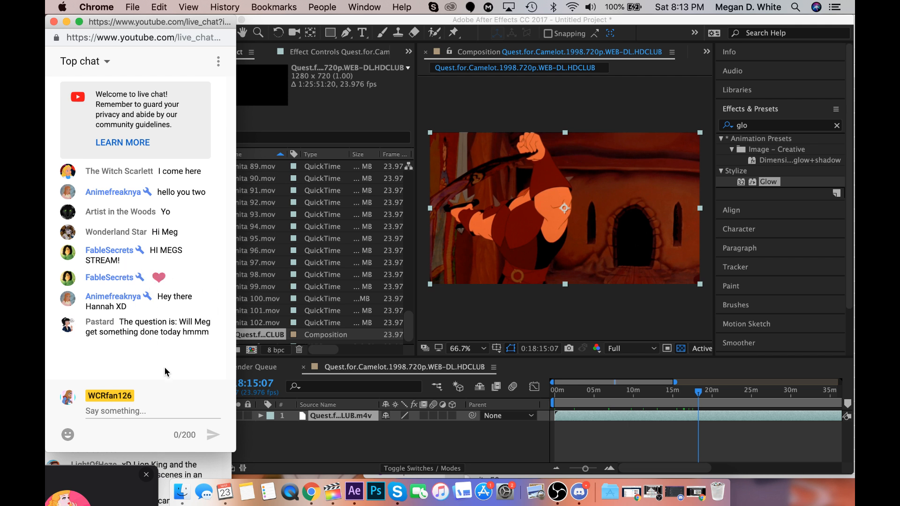
click(176, 474)
drag(173, 398, 185, 4)
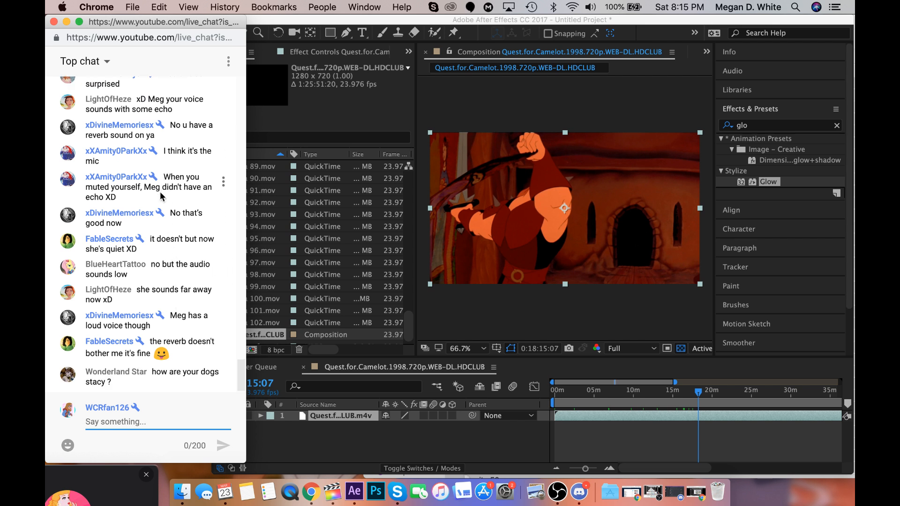
Look back through the recent live chat messages about the stream's audio and return to the newest ones.
scroll(160, 195, up, 2)
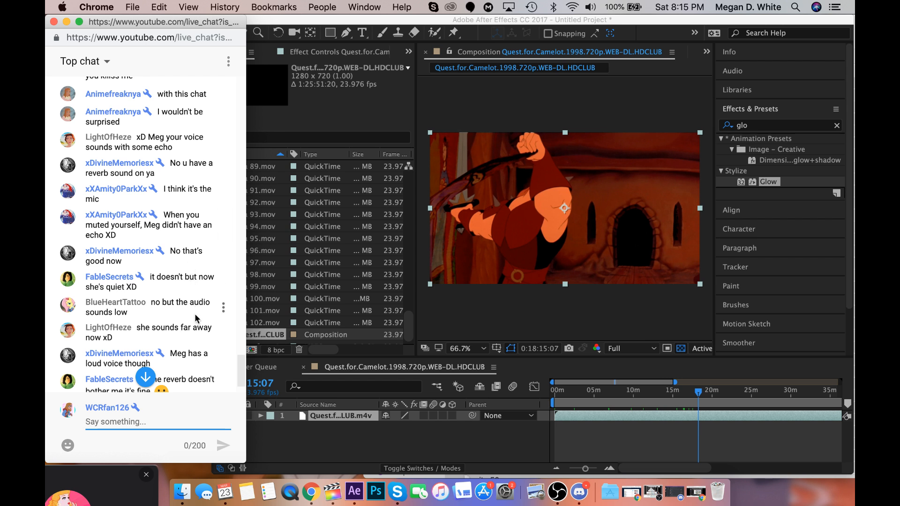
scroll(196, 337, down, 2)
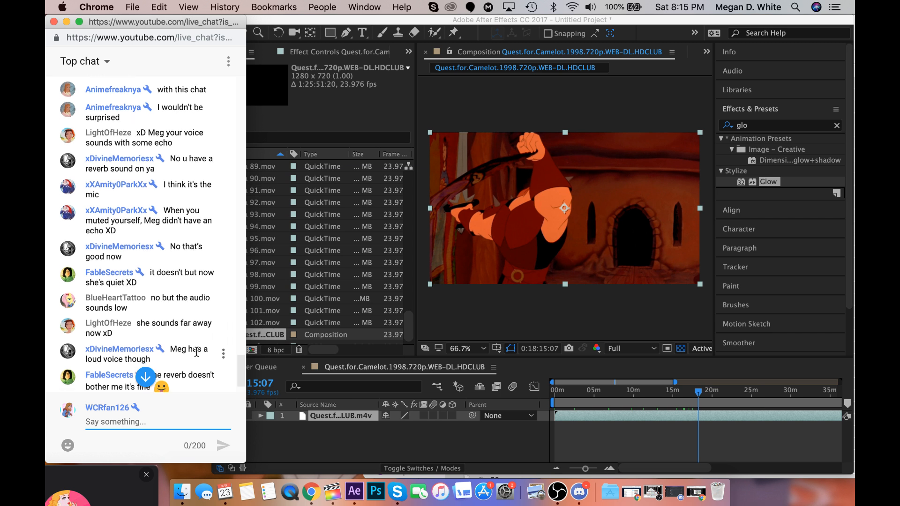
scroll(197, 352, down, 1)
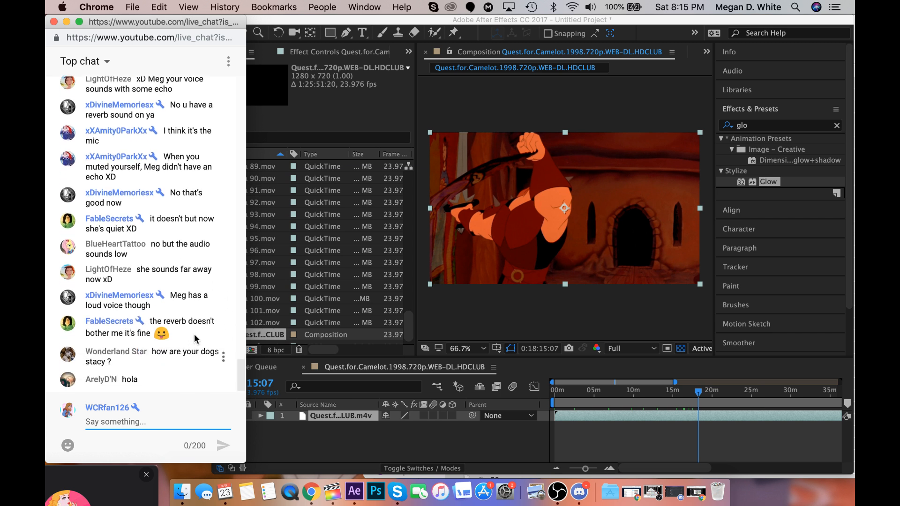
drag(196, 305, 198, 296)
click(198, 295)
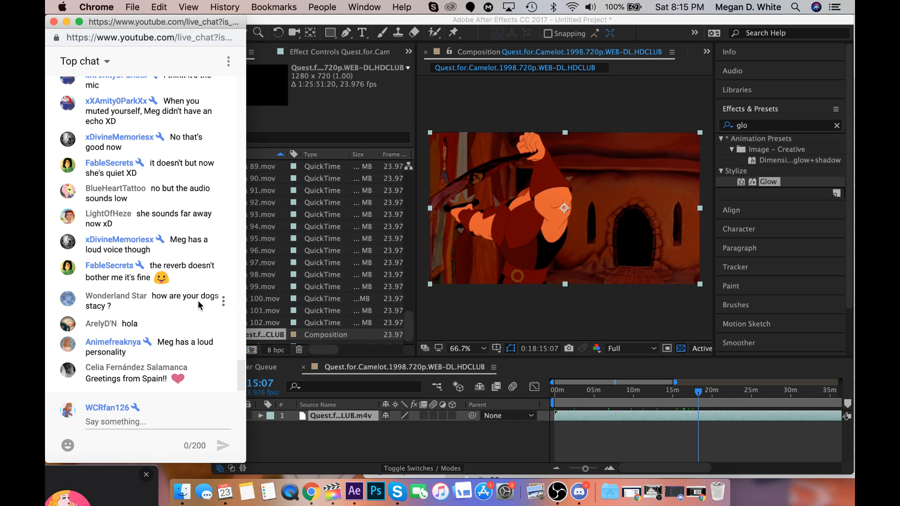
Skim the Quest for Camelot composition at intervals from 0:19:03:13 to 0:51:37:16.
click(704, 389)
click(705, 391)
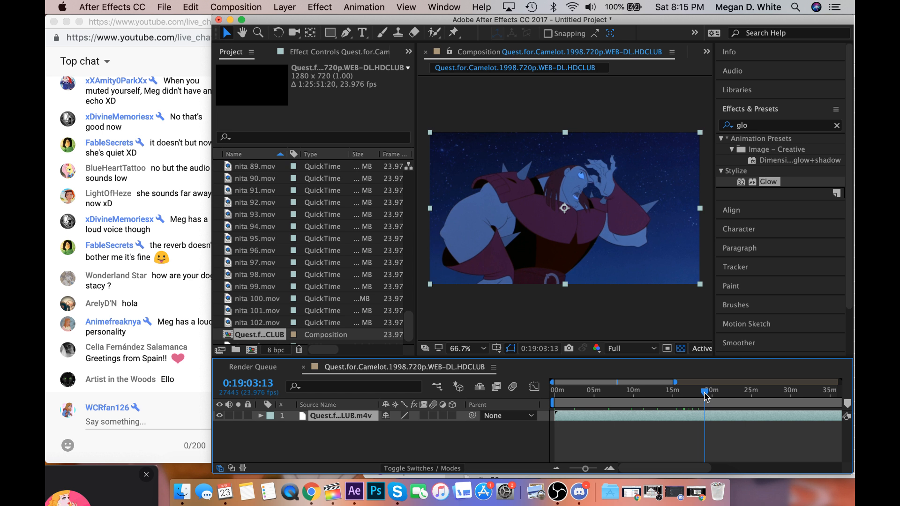
click(710, 392)
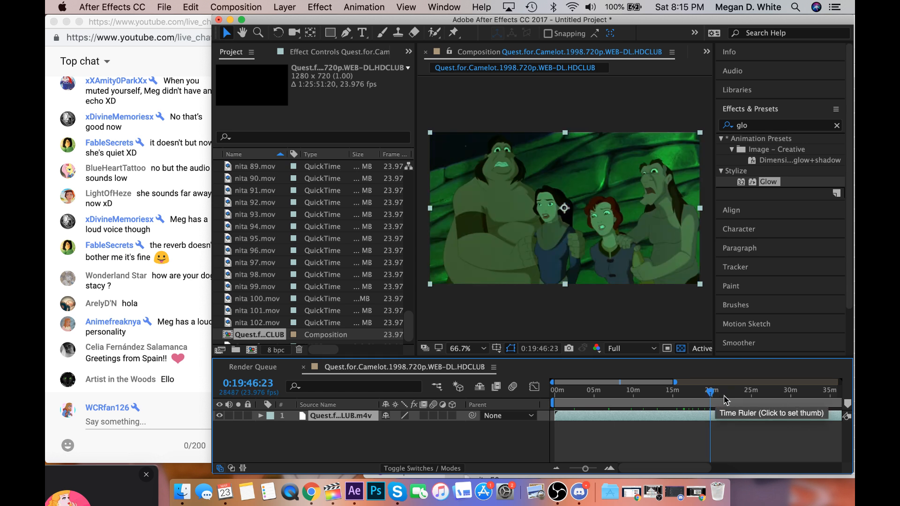
click(724, 396)
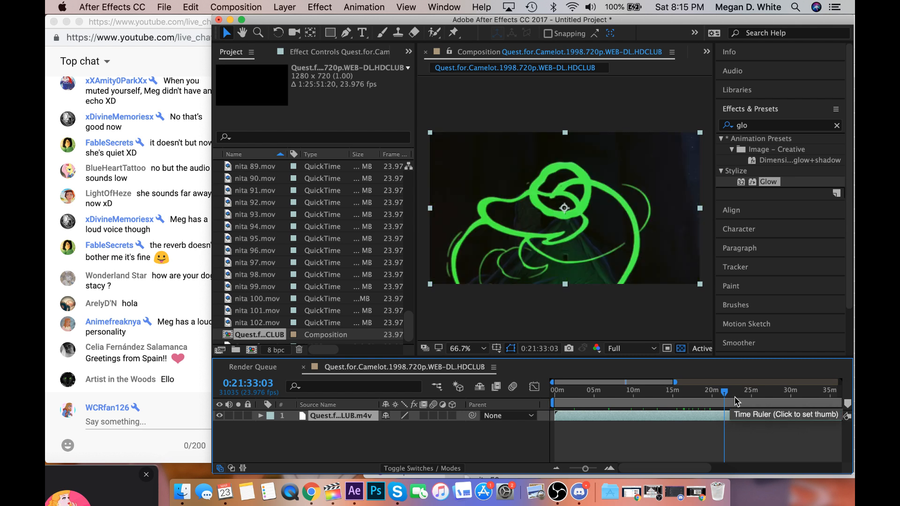
click(746, 398)
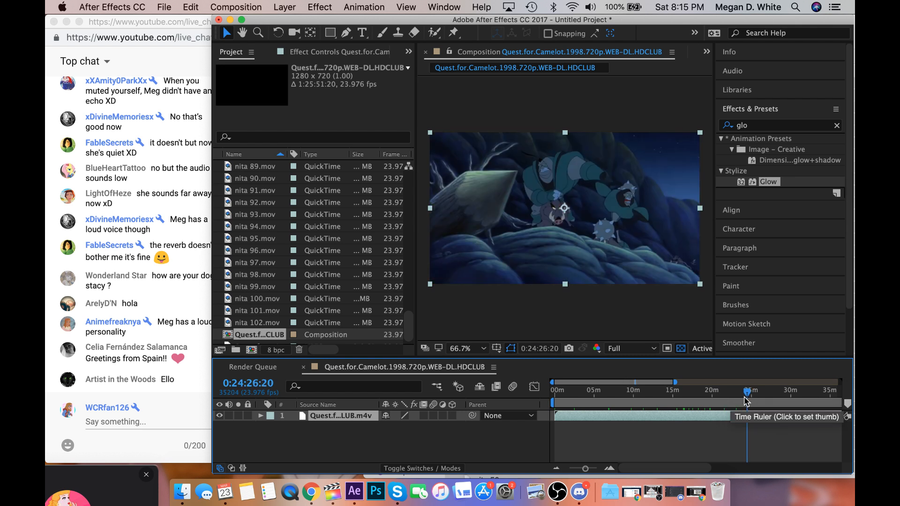
scroll(747, 399, right, 5)
click(769, 396)
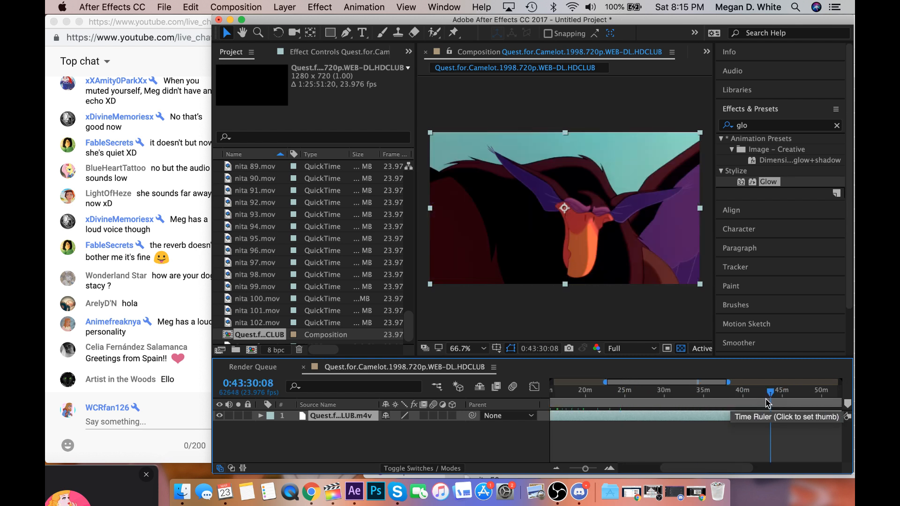
scroll(772, 399, right, 2)
click(766, 399)
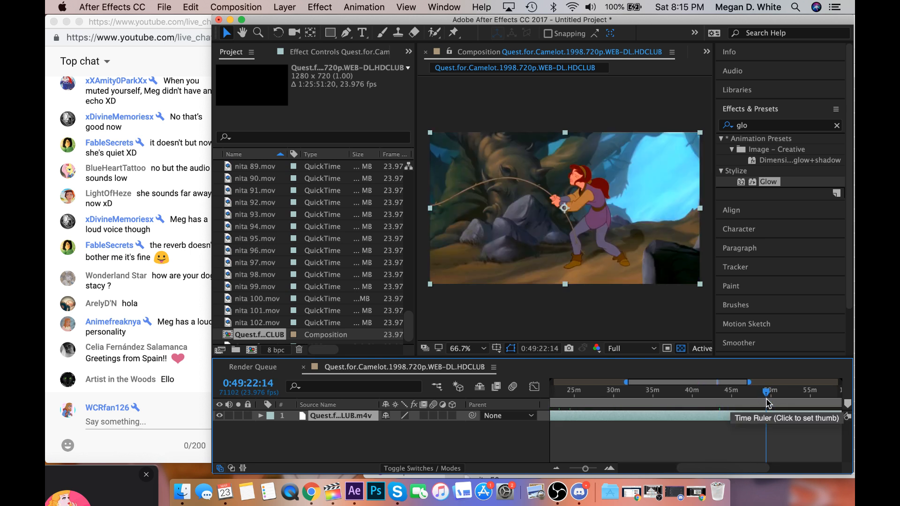
click(774, 399)
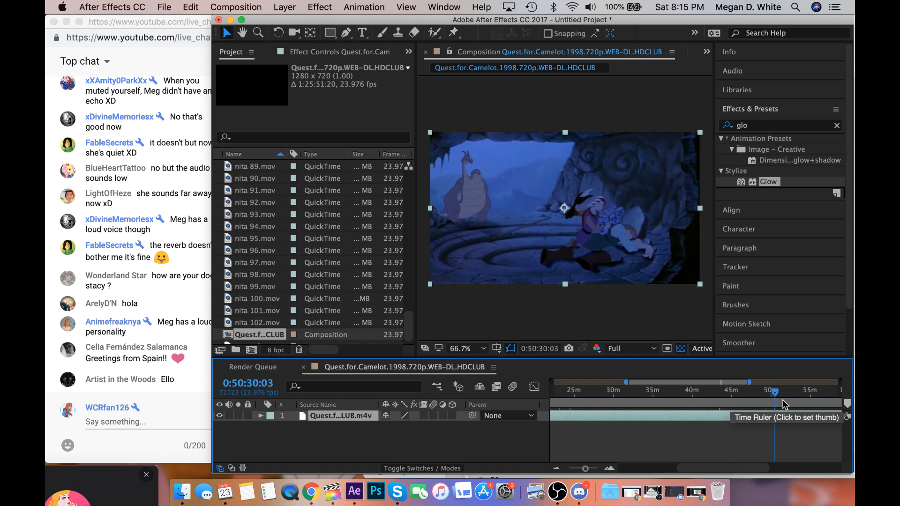
click(789, 401)
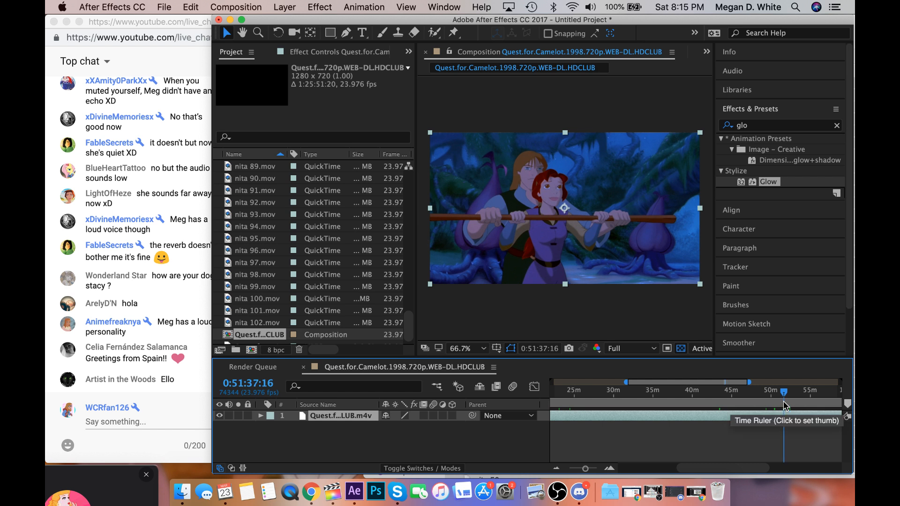
click(783, 402)
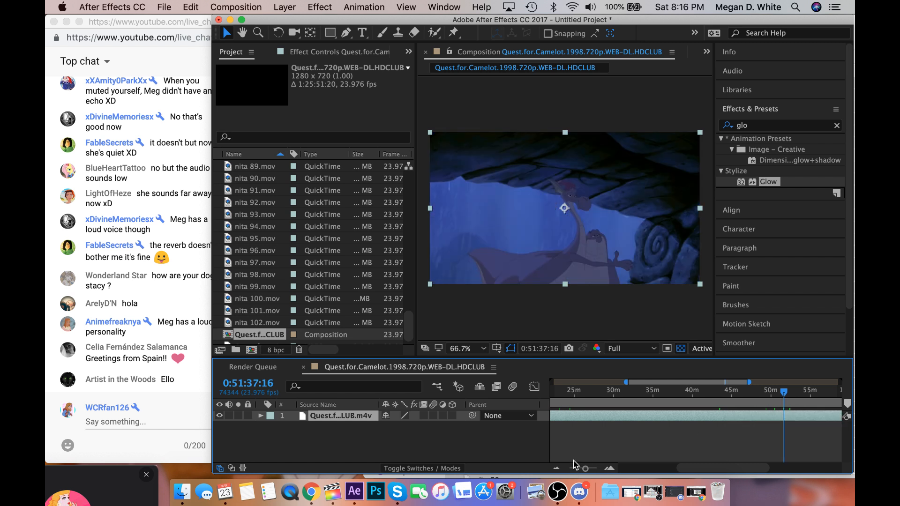
Return to the rainy cave scene at 0:50:29:23 and play it through to 0:50:36:12.
drag(585, 468, 594, 472)
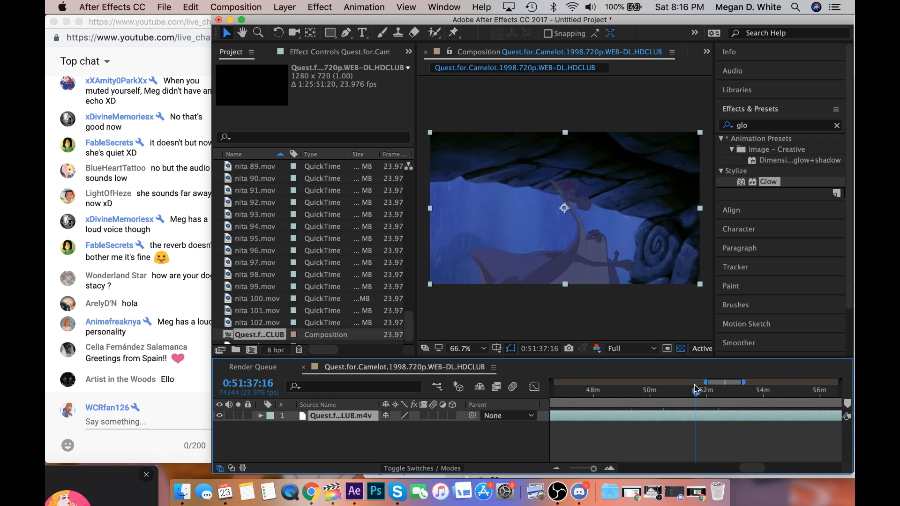
drag(696, 390, 675, 396)
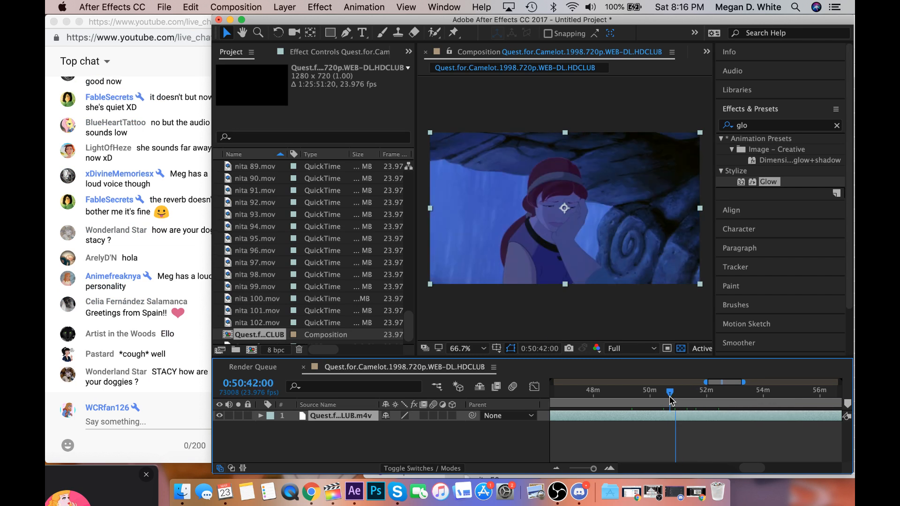
click(664, 398)
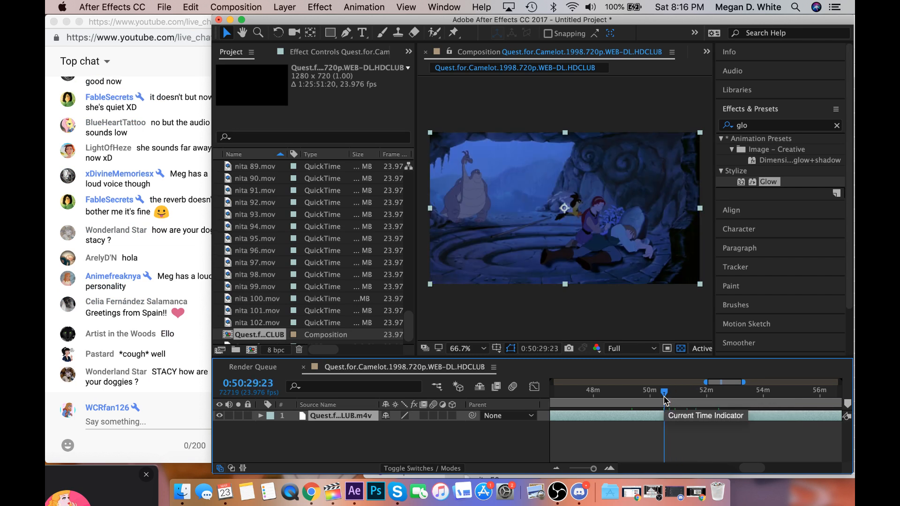
key(space)
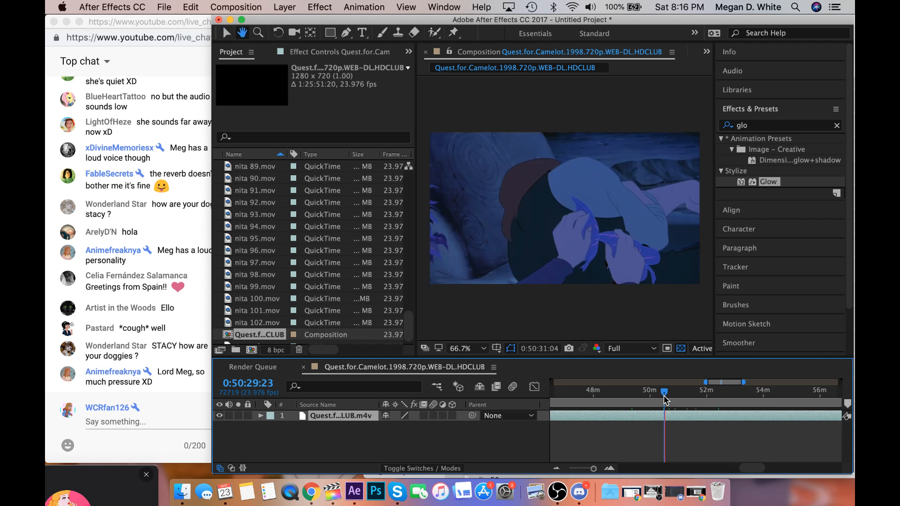
key(space)
key(space)
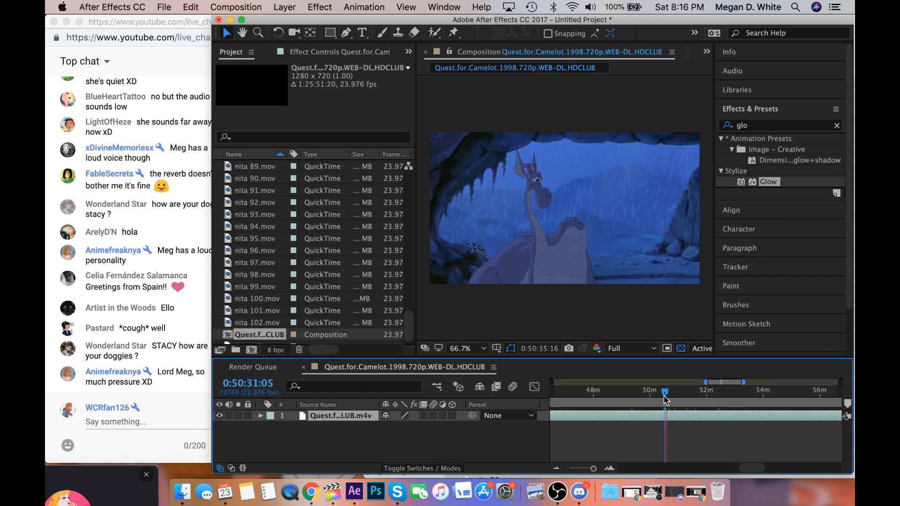
key(space)
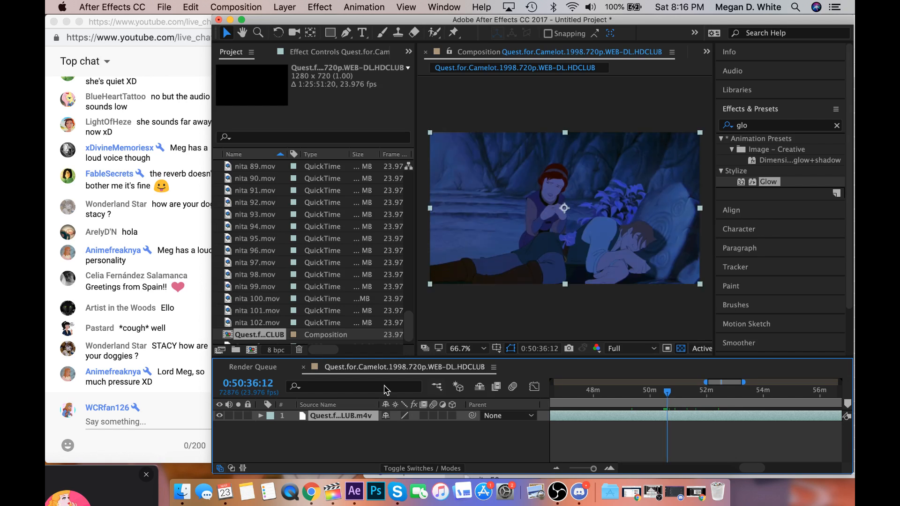
Check the live chat, then split the Quest for Camelot layer at 0:50:40:16.
click(156, 360)
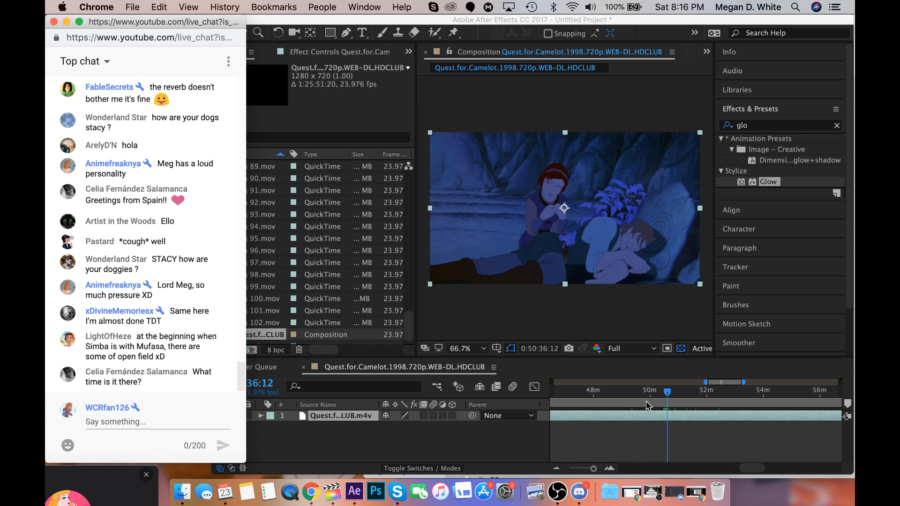
click(665, 397)
drag(666, 396, 670, 396)
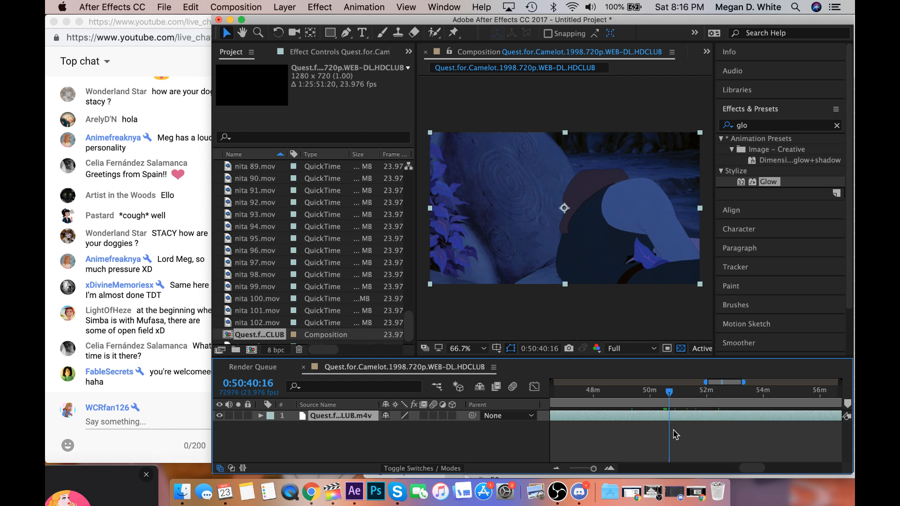
key(super+shift+d)
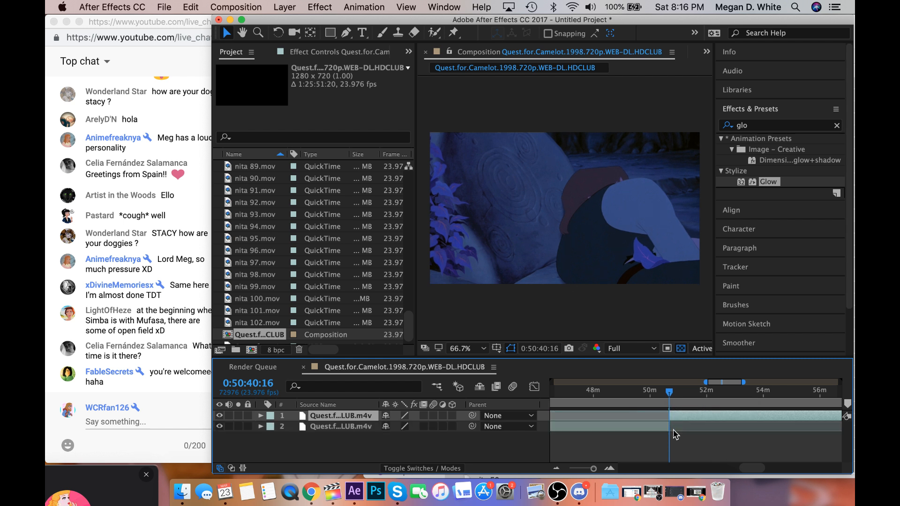
Play the cave shot from the split to 0:50:42:14 and read the newest live chat messages.
key(space)
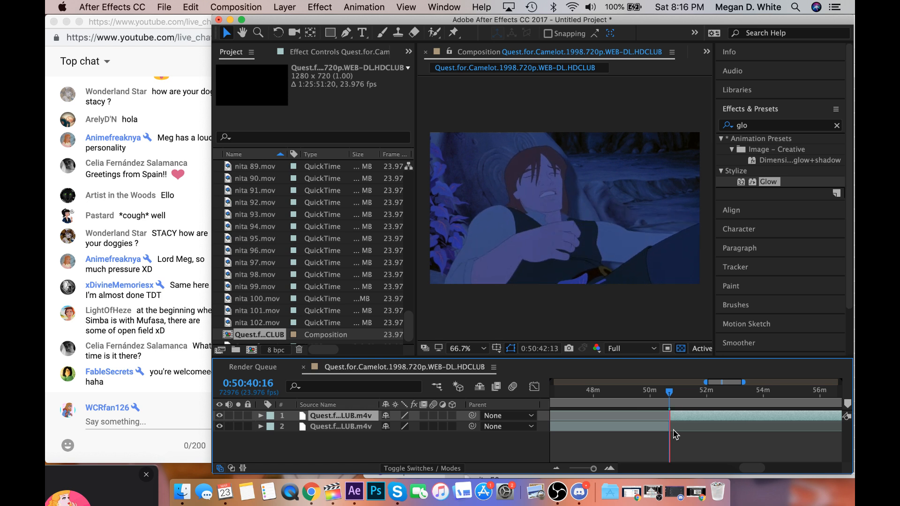
key(space)
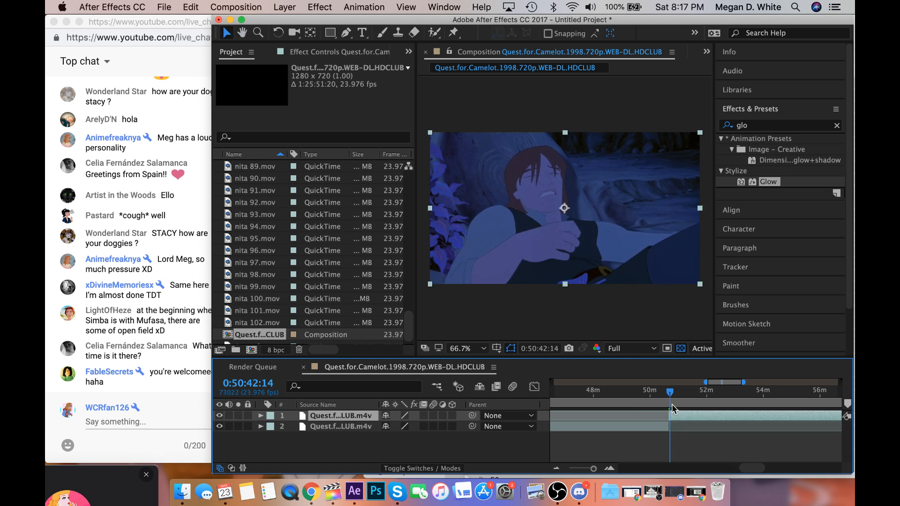
drag(593, 468, 597, 470)
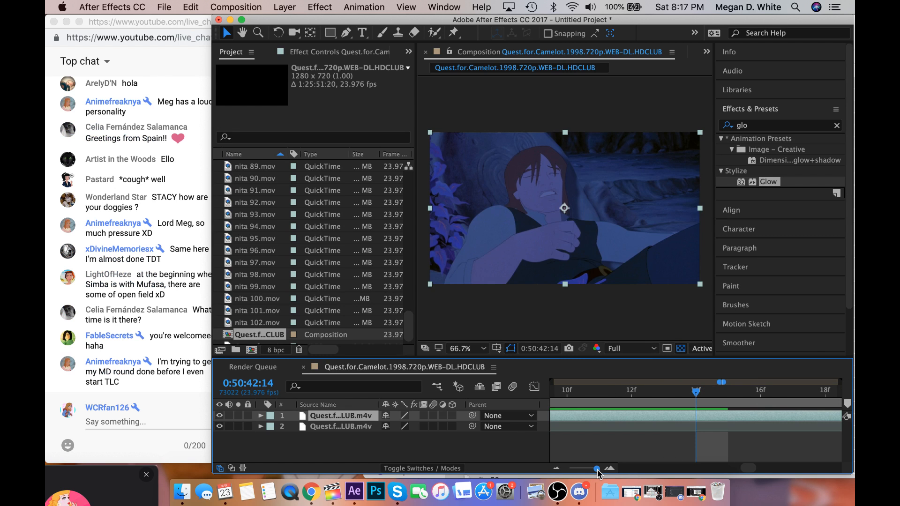
click(129, 377)
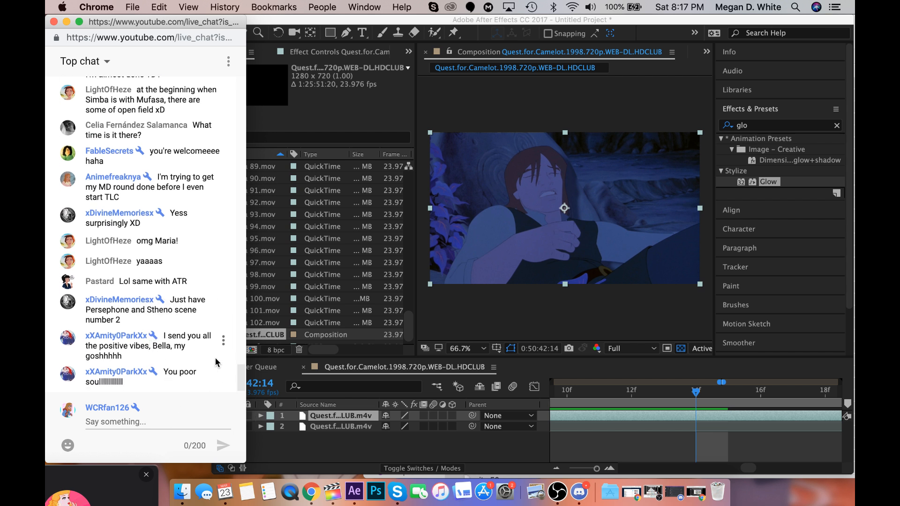
Step through the frames to the end of the wounded man's shot and split the upper layer at 0:50:42:23.
click(710, 397)
click(793, 396)
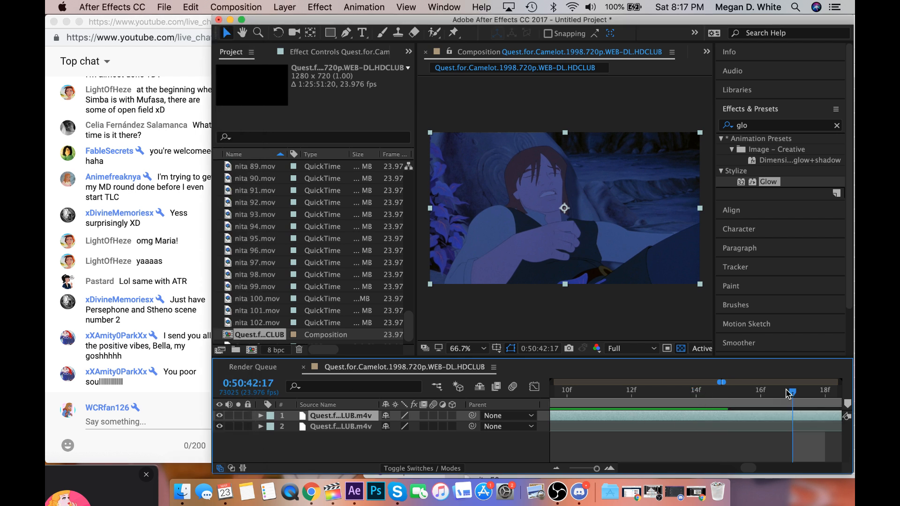
scroll(796, 396, right, 3)
click(764, 397)
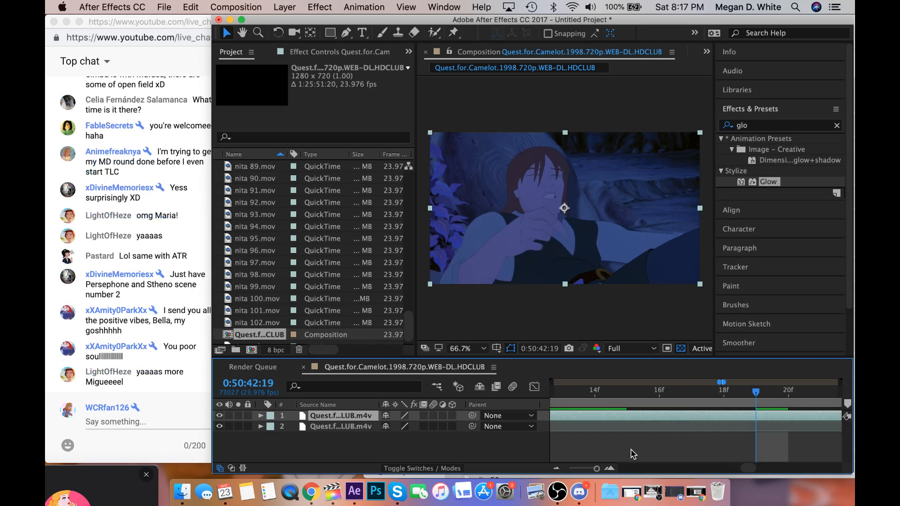
click(148, 298)
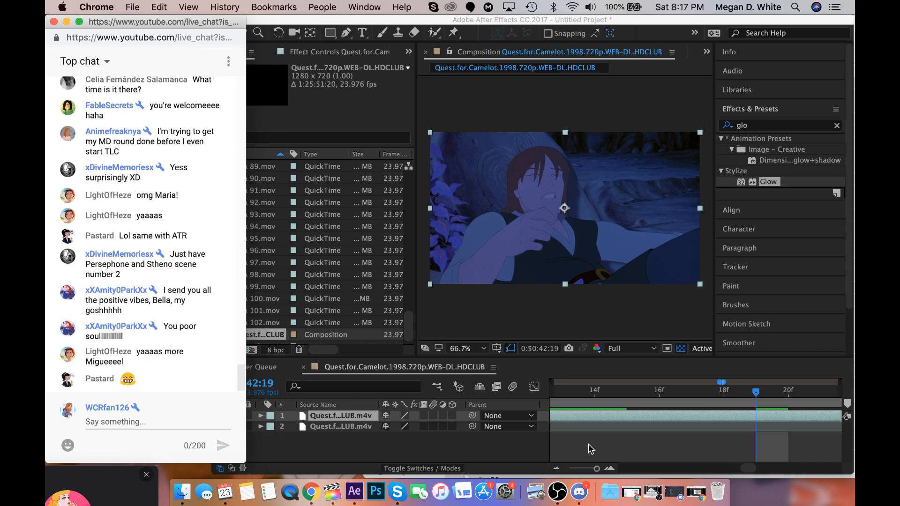
scroll(667, 445, right, 3)
click(682, 412)
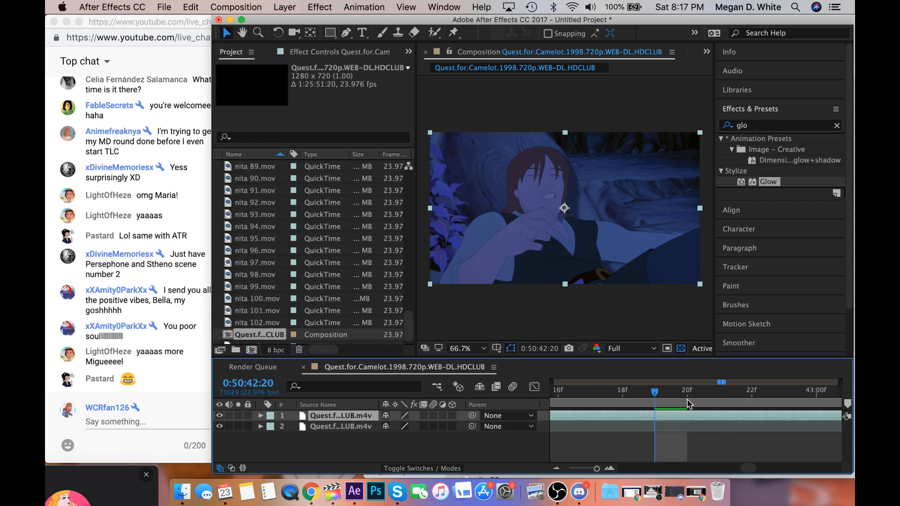
click(687, 399)
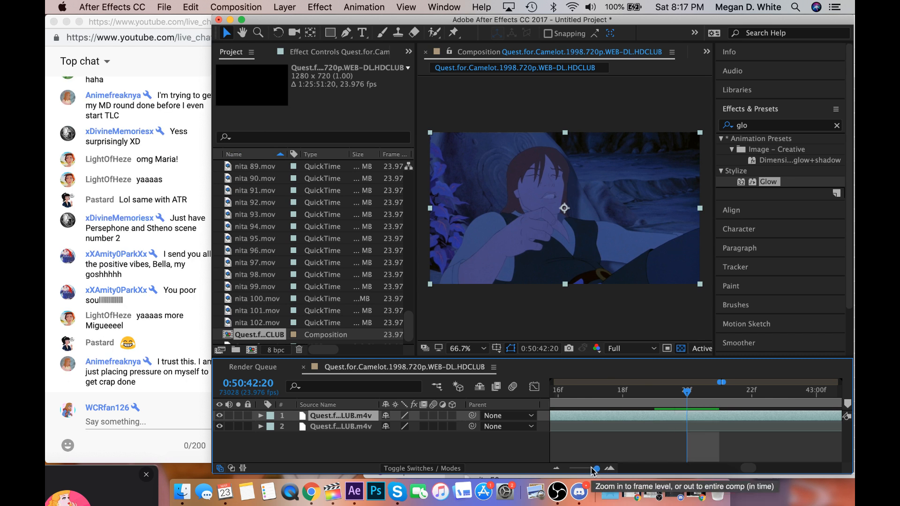
drag(593, 469, 596, 469)
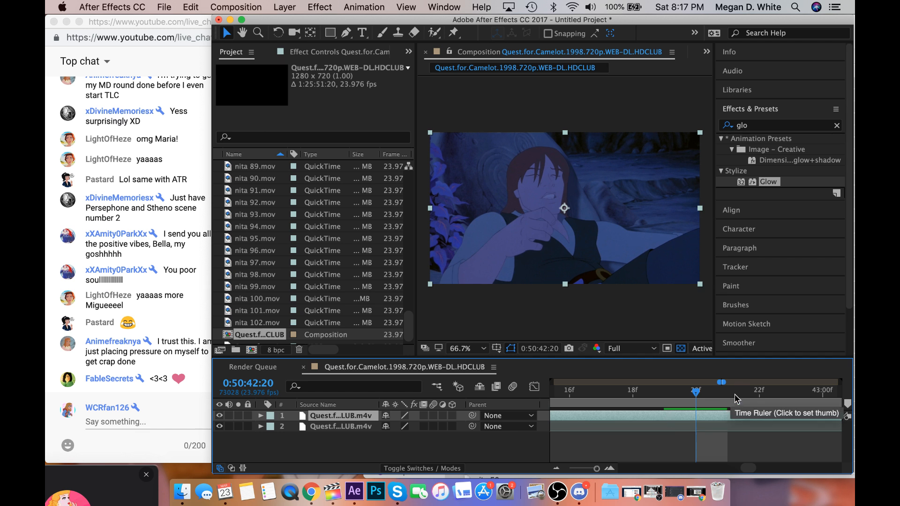
click(722, 396)
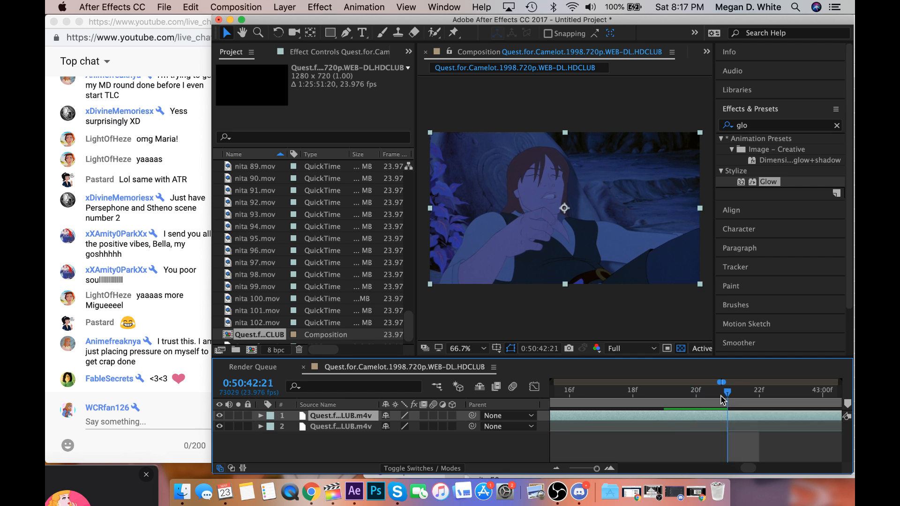
click(704, 396)
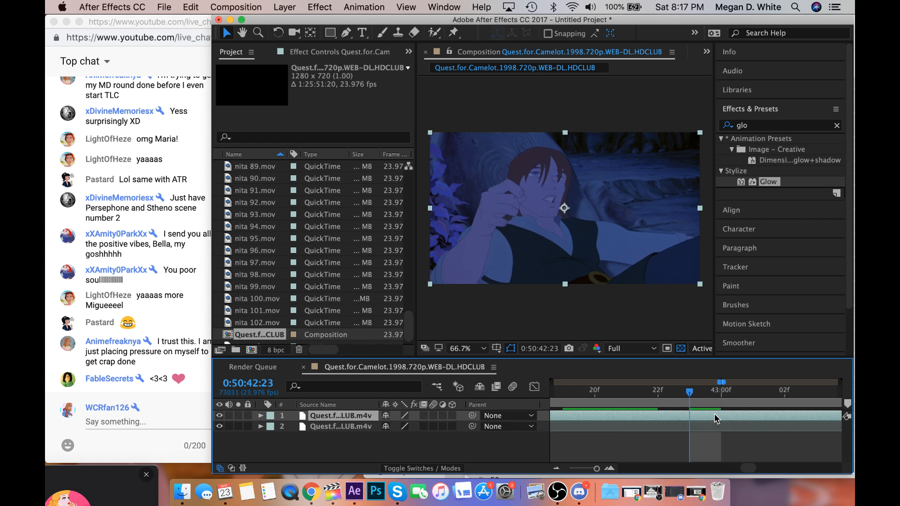
key(super+shift+d)
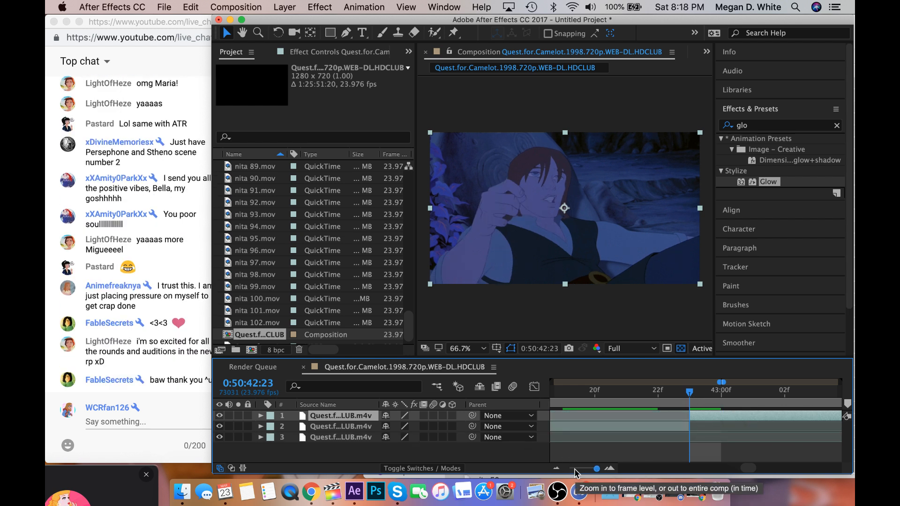
Check the live chat, then scan ahead from the last split to the red-haired woman's cave shot at 0:50:54:03.
click(74, 407)
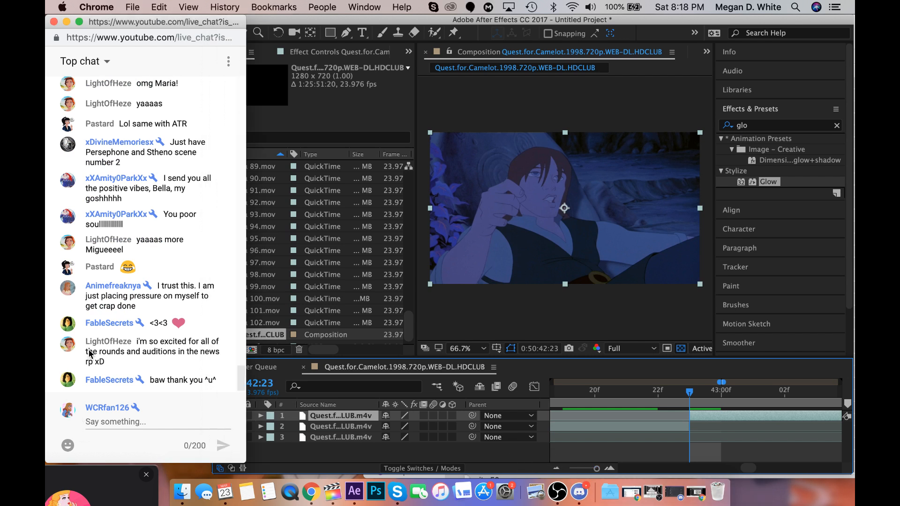
click(658, 456)
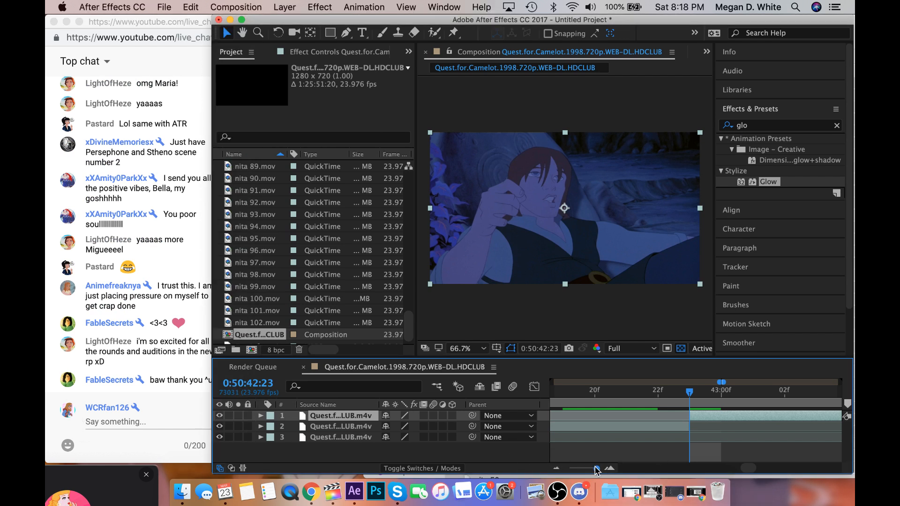
drag(597, 468, 596, 468)
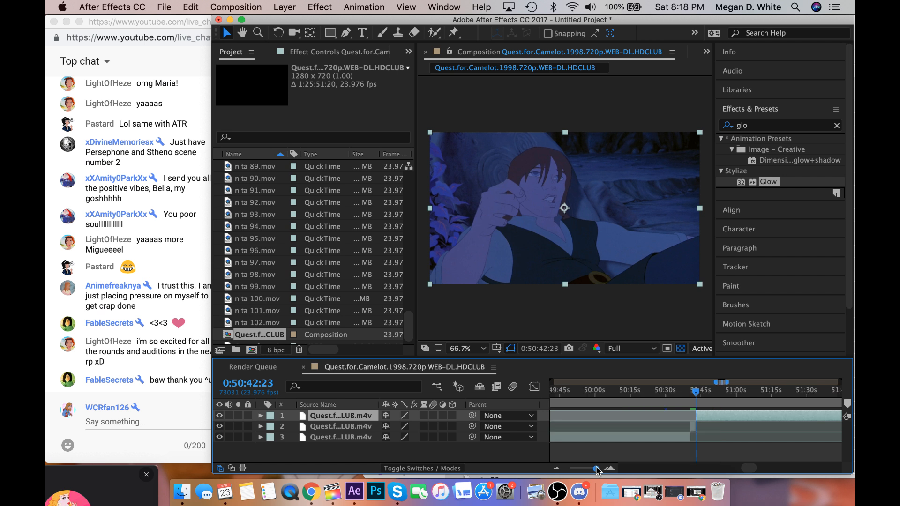
click(713, 399)
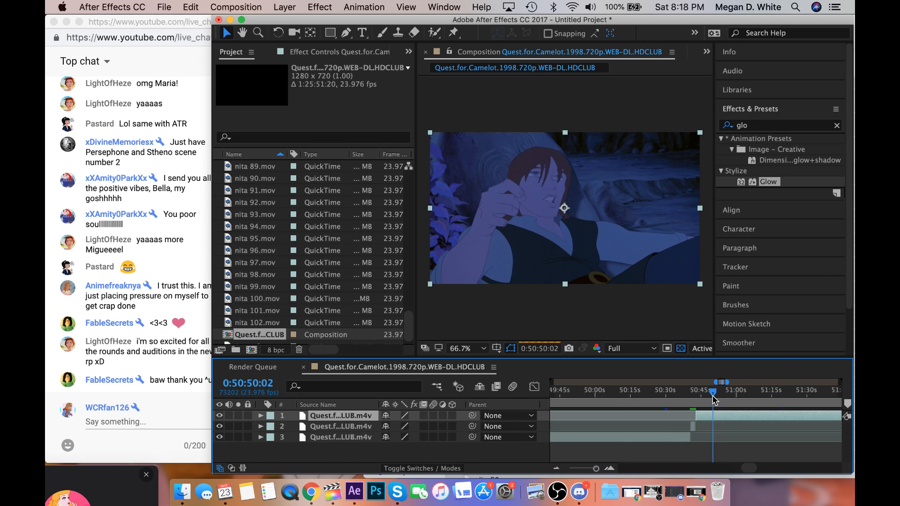
click(730, 397)
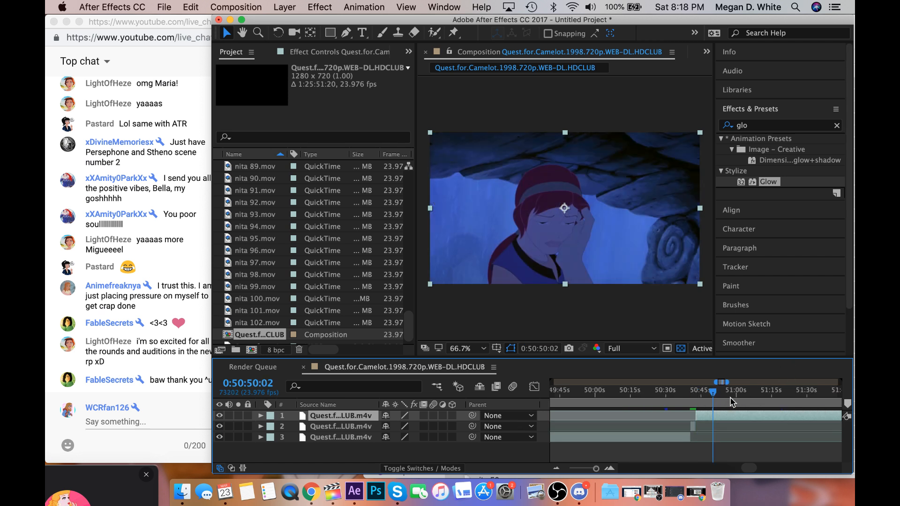
click(721, 398)
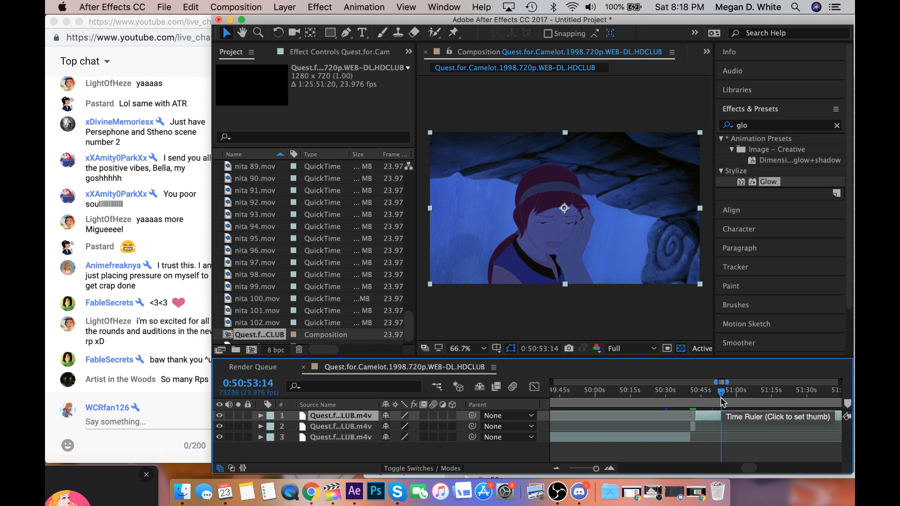
click(722, 398)
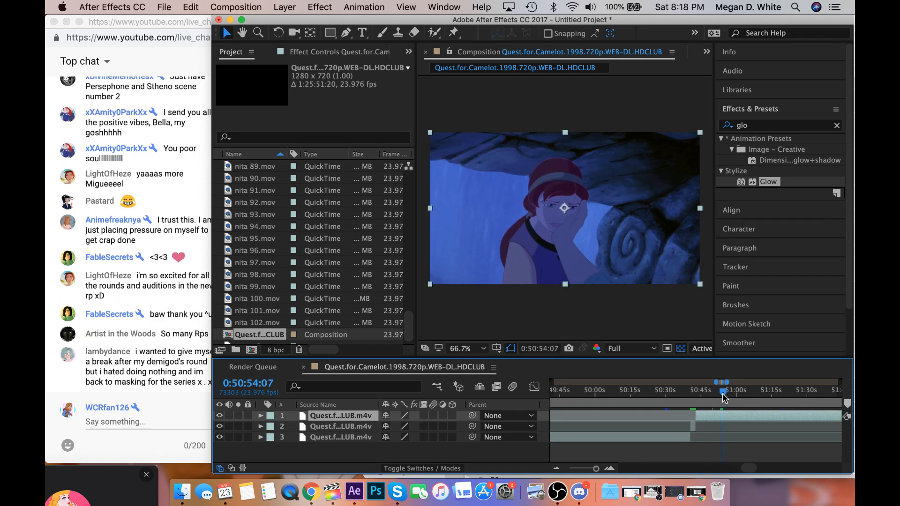
click(722, 394)
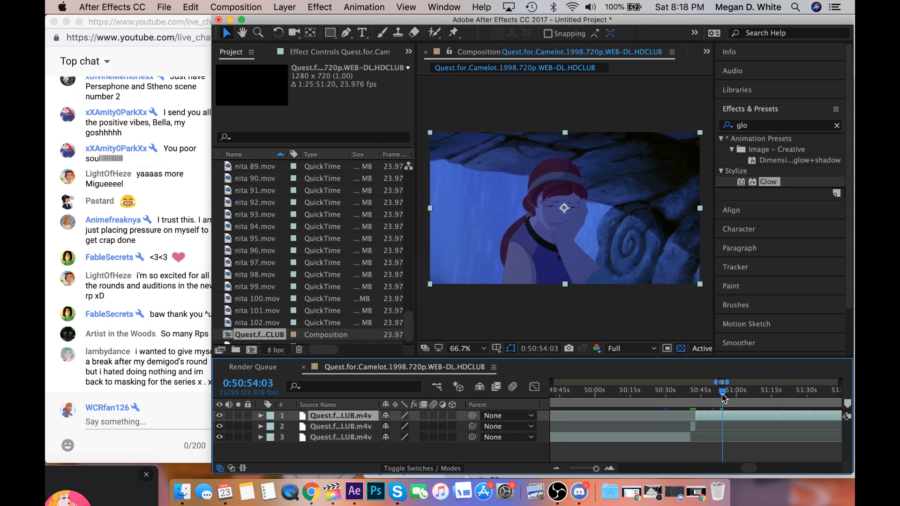
Read the newest chat messages, then scrub around 0:50:53:20 to find the cut between the man's and the woman's shots.
click(181, 327)
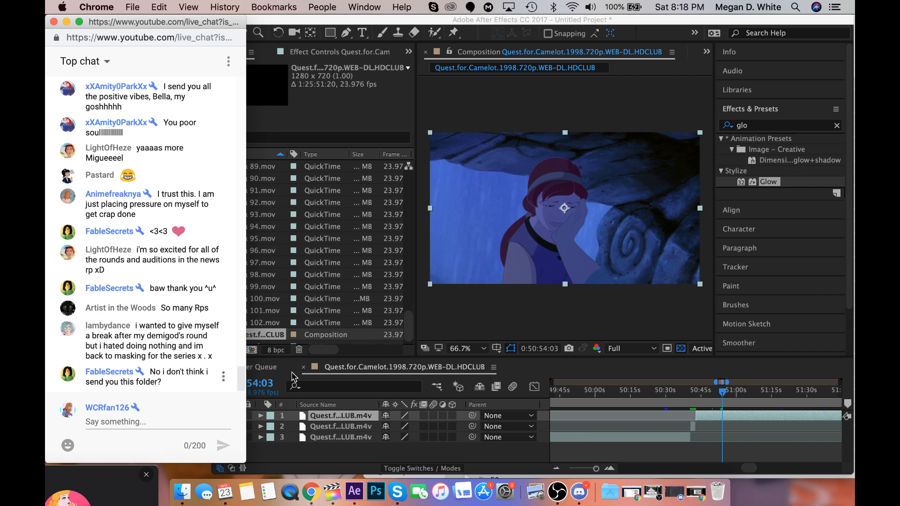
click(763, 446)
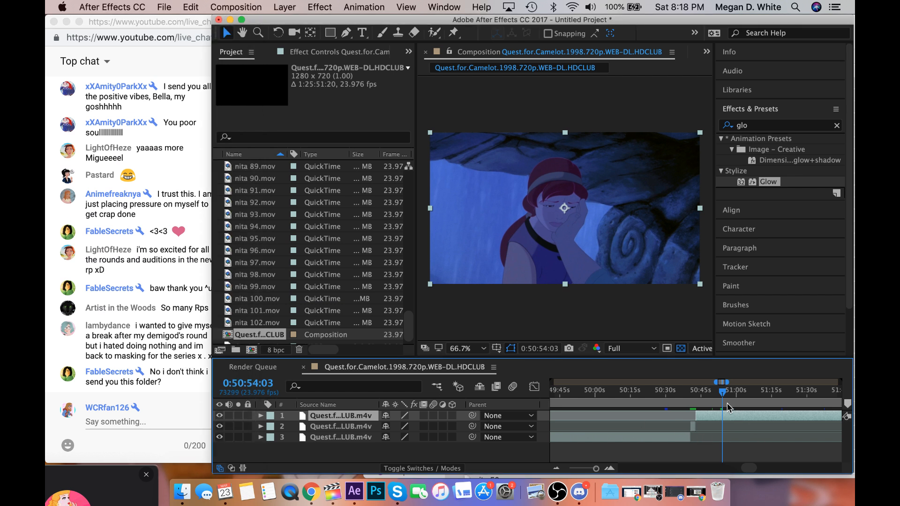
click(721, 390)
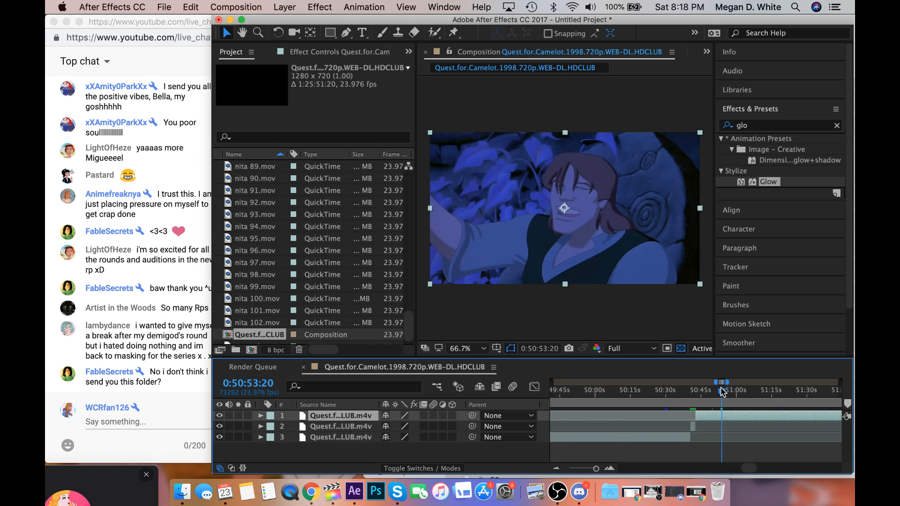
click(722, 391)
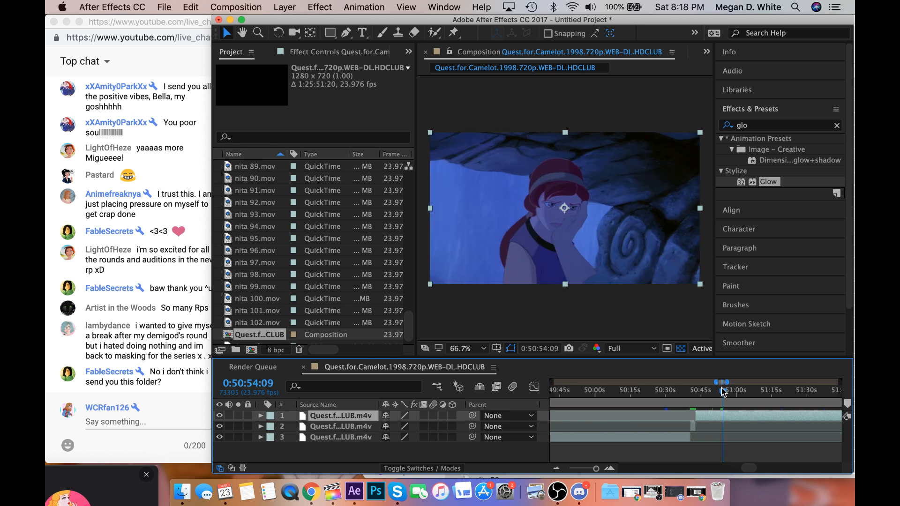
click(721, 391)
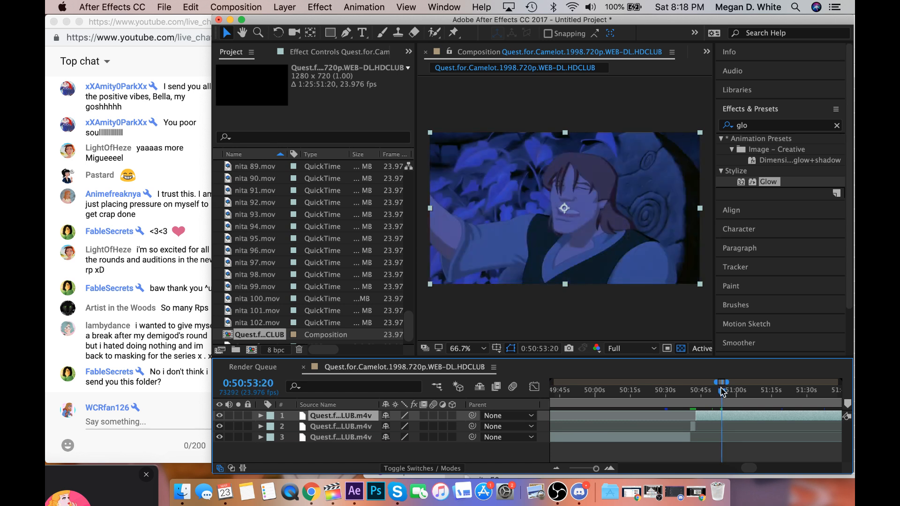
click(723, 391)
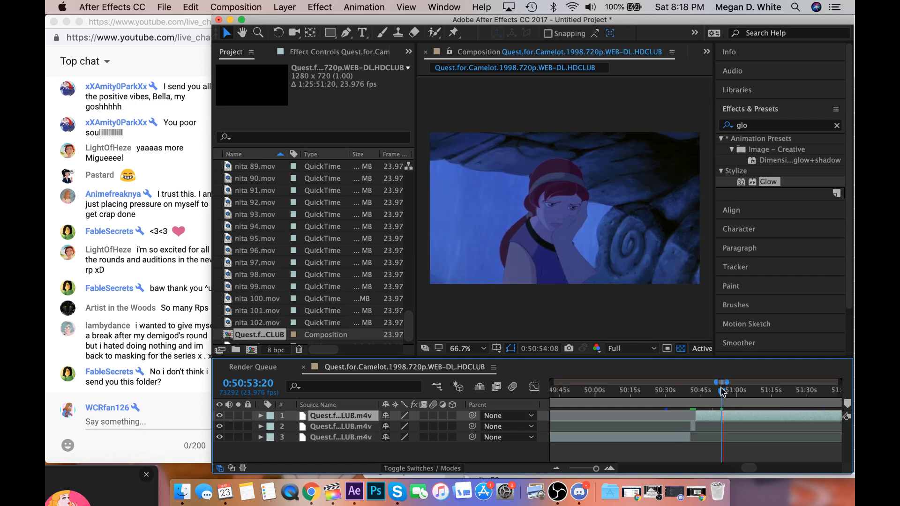
Go back at frame level through the footage before the woman's shot to 0:50:52:00.
drag(595, 468, 596, 468)
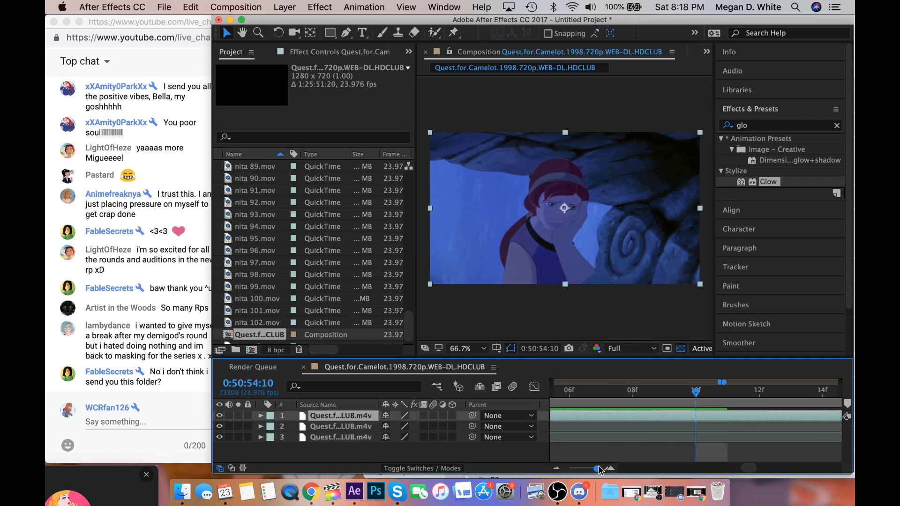
click(599, 398)
scroll(599, 399, left, 3)
click(599, 398)
scroll(599, 398, left, 10)
click(599, 398)
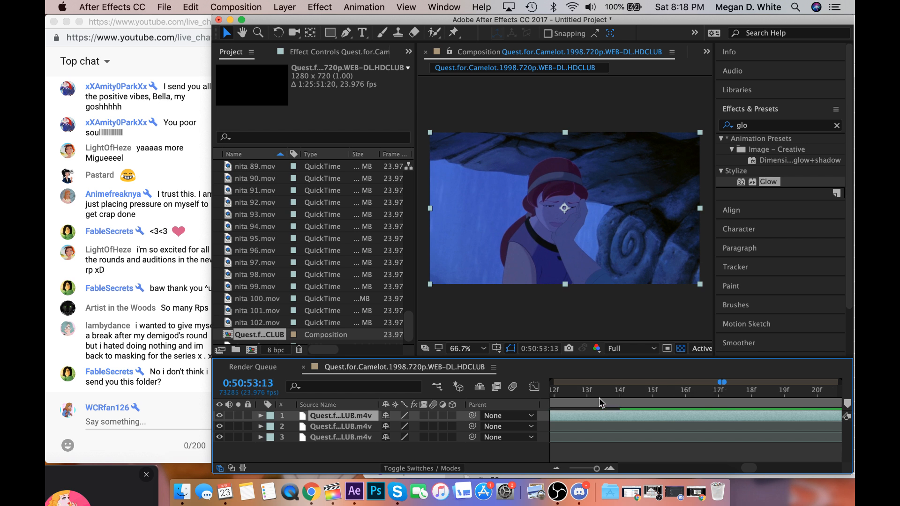
scroll(601, 402, left, 3)
click(601, 402)
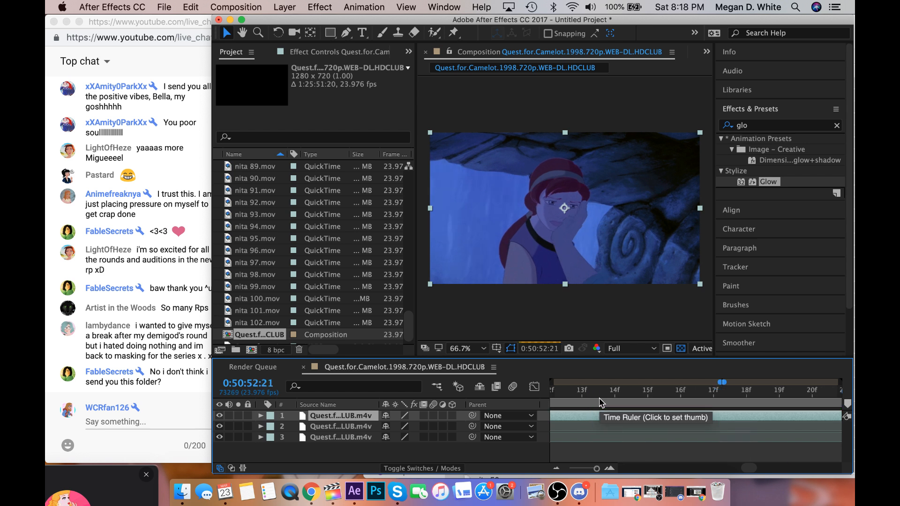
scroll(601, 402, left, 3)
click(601, 401)
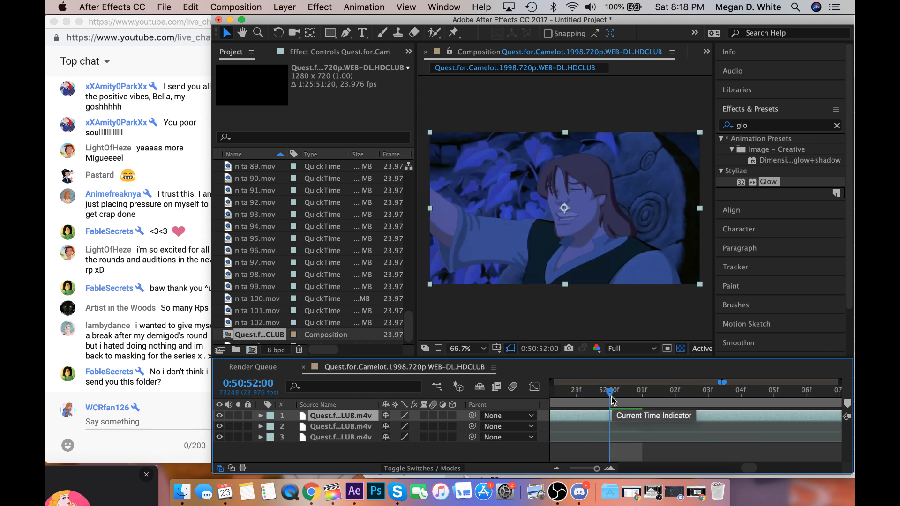
Advance through the frames to the start of the woman's shot and split the top layer at 0:50:53:21.
drag(609, 393, 819, 449)
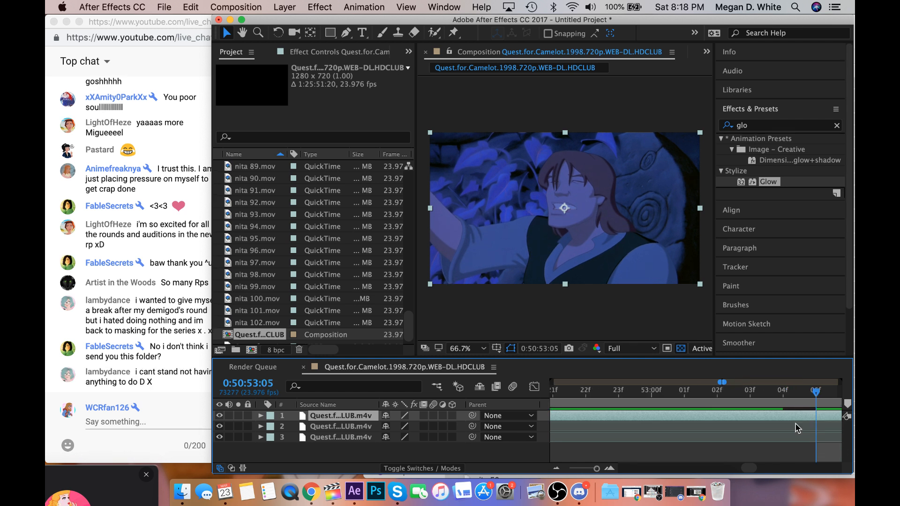
scroll(795, 424, right, 2)
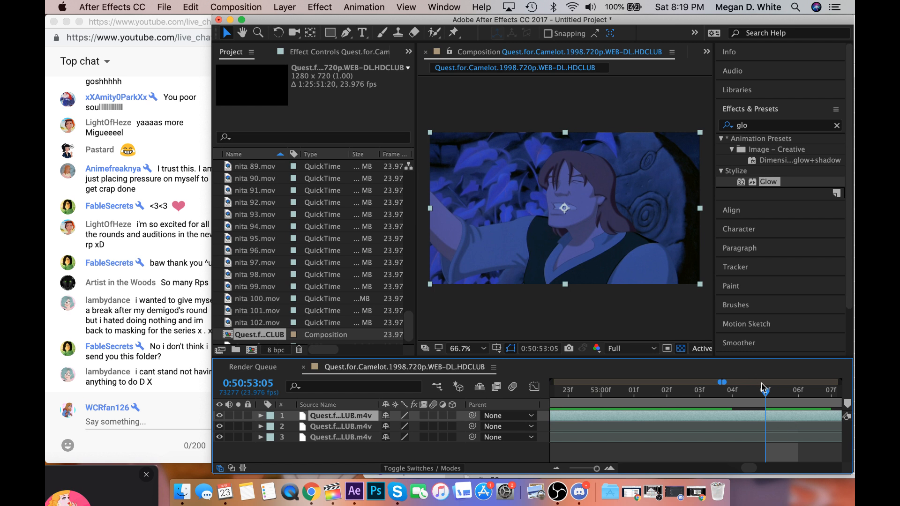
drag(761, 384, 785, 395)
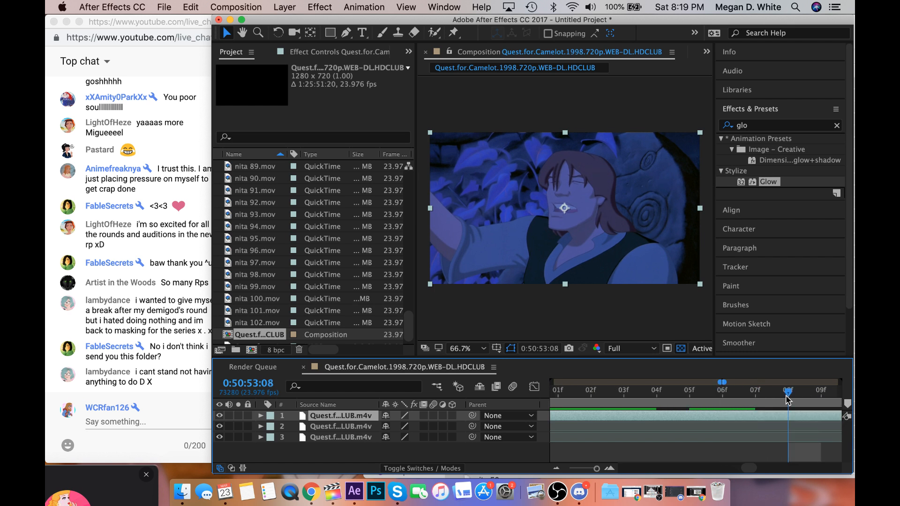
scroll(785, 395, right, 2)
click(785, 396)
scroll(786, 396, right, 4)
click(786, 396)
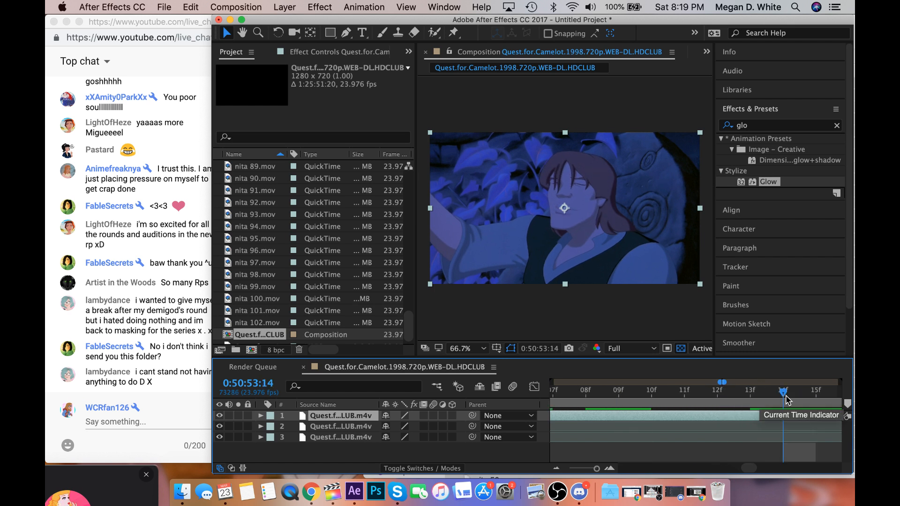
scroll(785, 396, right, 9)
click(785, 396)
scroll(786, 396, right, 1)
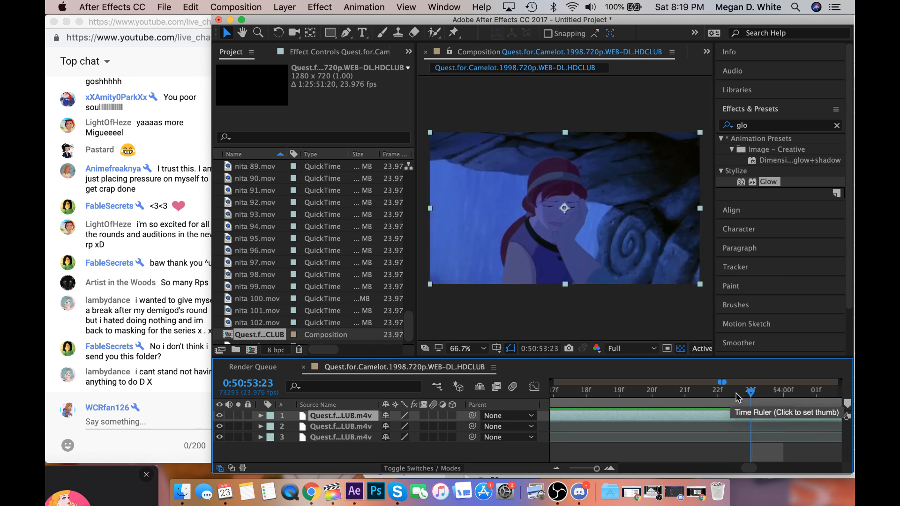
drag(726, 394, 688, 405)
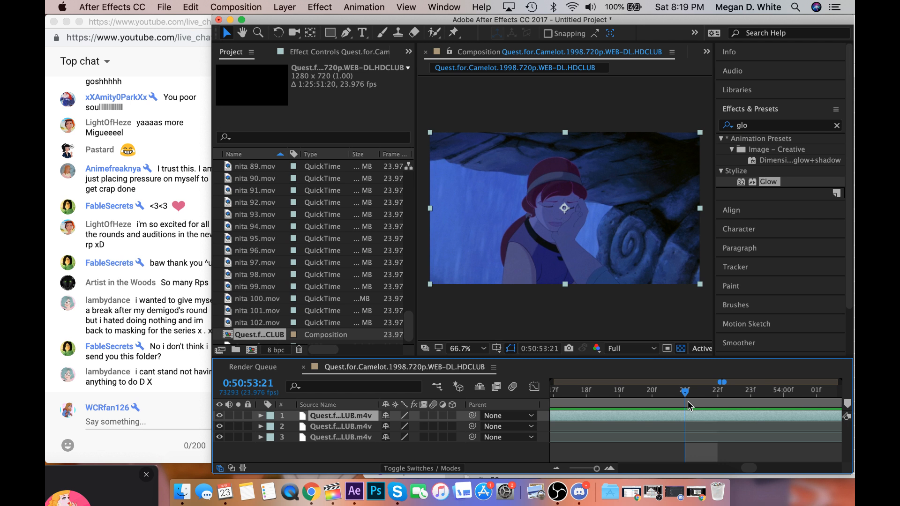
key(super+shift+d)
Play the woman's shot from the split to 0:50:55:01 and check the live chat.
scroll(688, 403, right, 10)
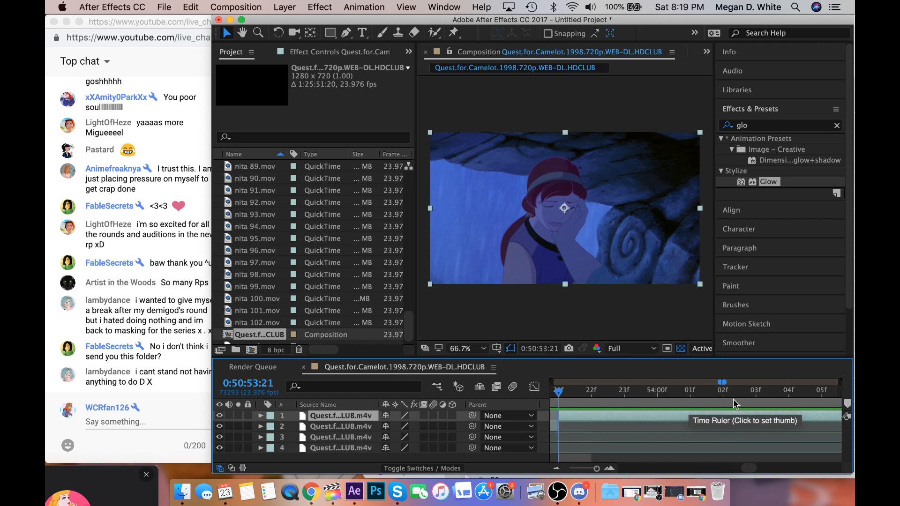
key(space)
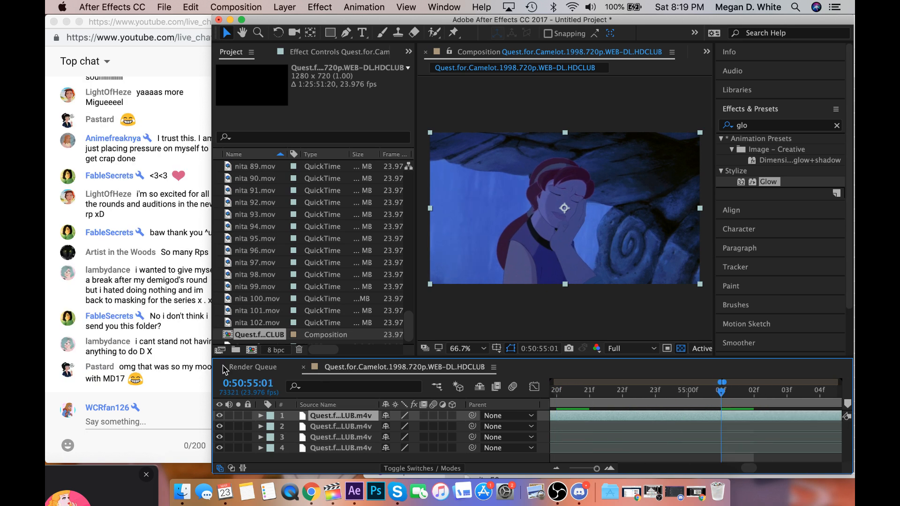
click(186, 374)
click(680, 454)
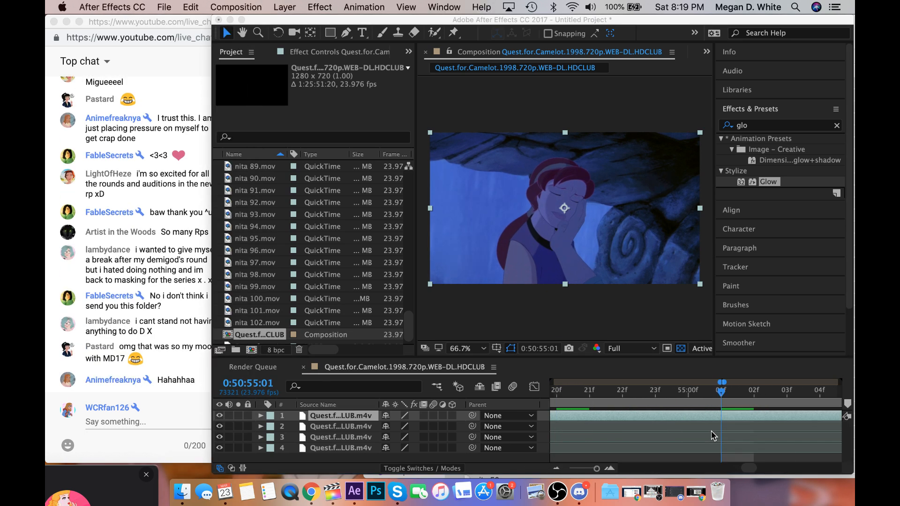
Advance frame by frame through the woman's shot and split the top layer at 0:50:56:01.
click(774, 397)
scroll(776, 398, right, 2)
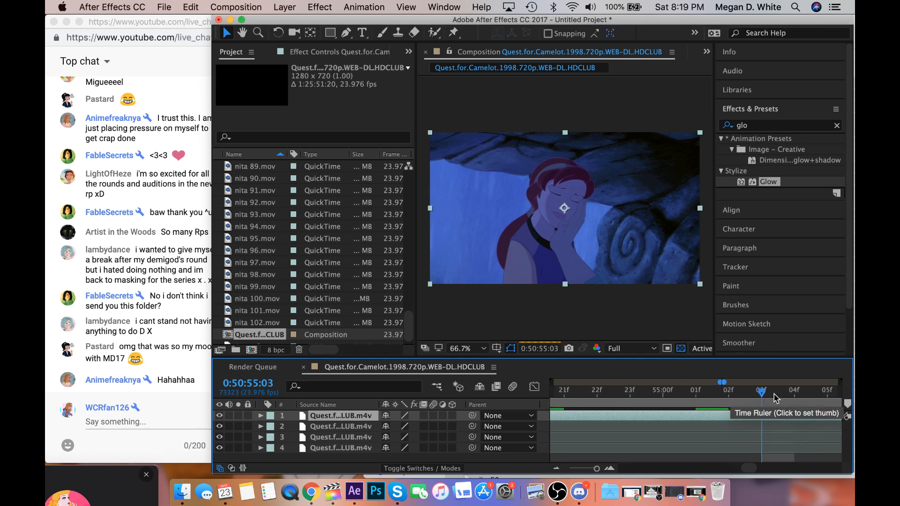
click(764, 397)
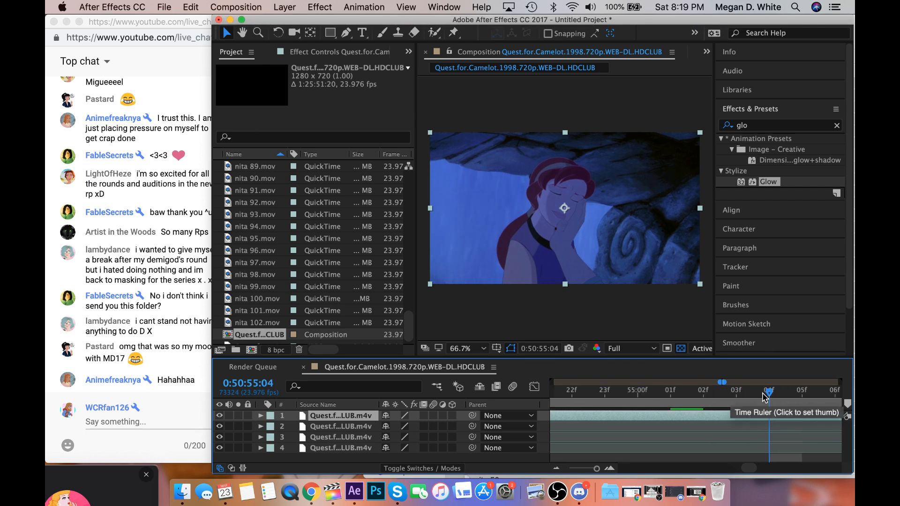
scroll(765, 398, right, 1)
click(765, 398)
scroll(762, 397, right, 1)
click(762, 397)
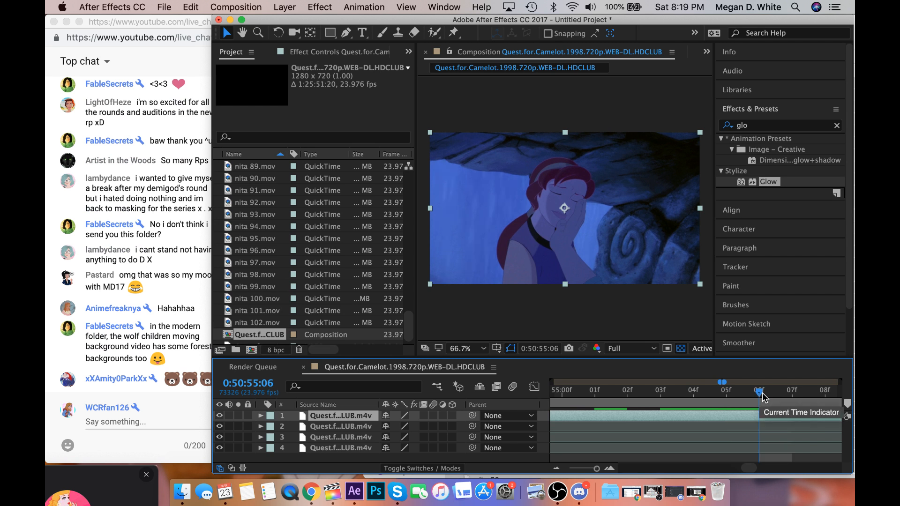
scroll(763, 398, right, 1)
click(762, 398)
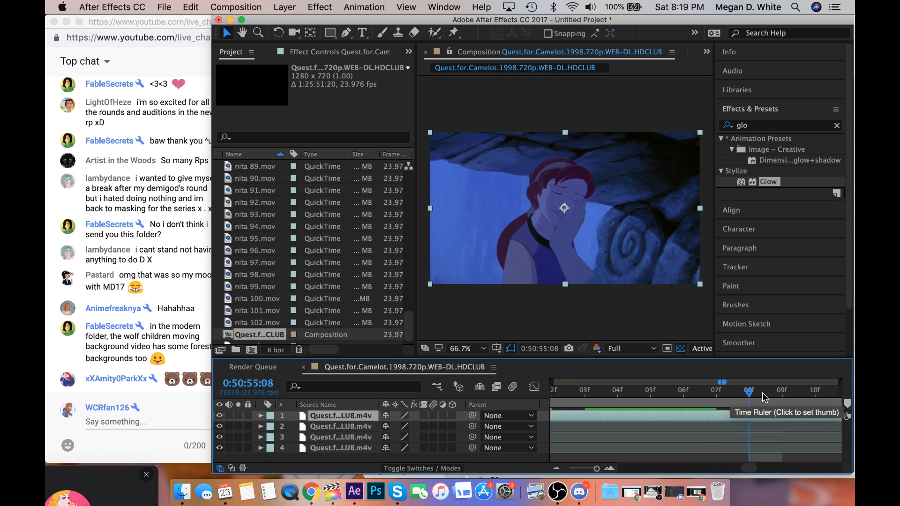
click(768, 398)
scroll(772, 399, right, 1)
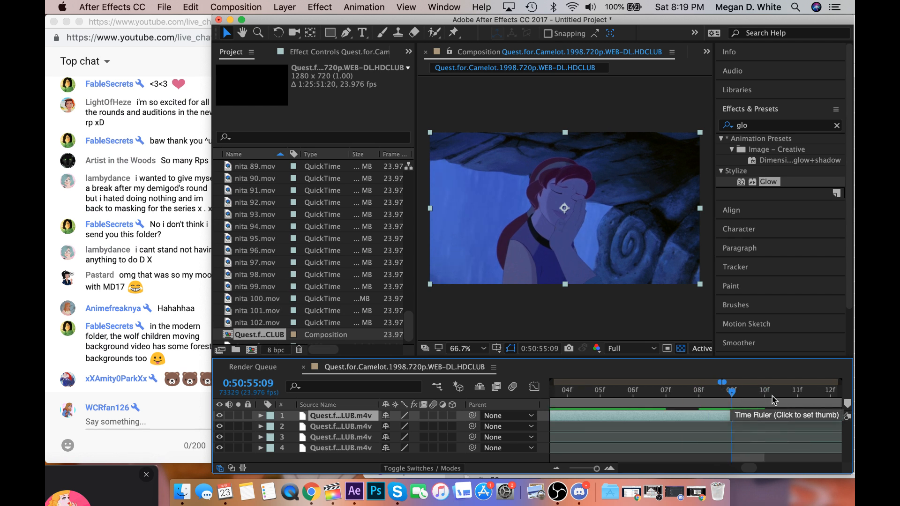
click(772, 399)
scroll(772, 399, right, 3)
click(772, 400)
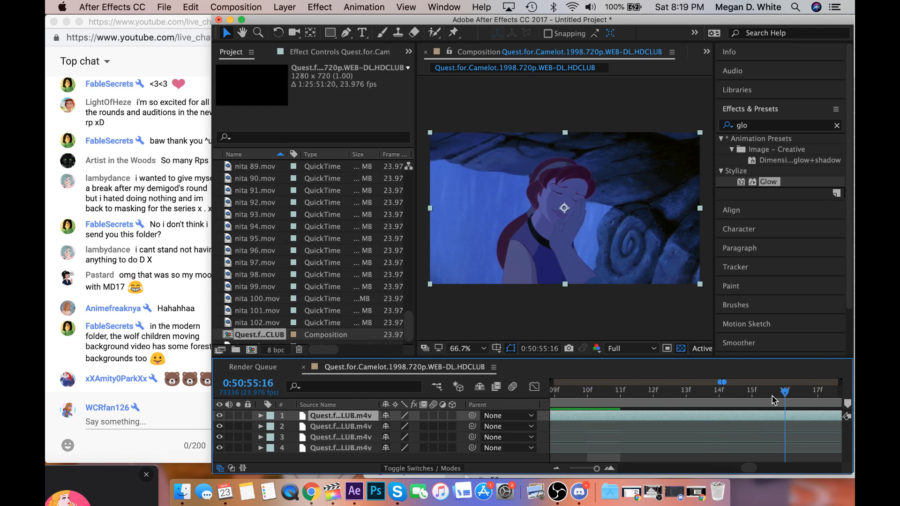
scroll(772, 400, right, 5)
click(772, 399)
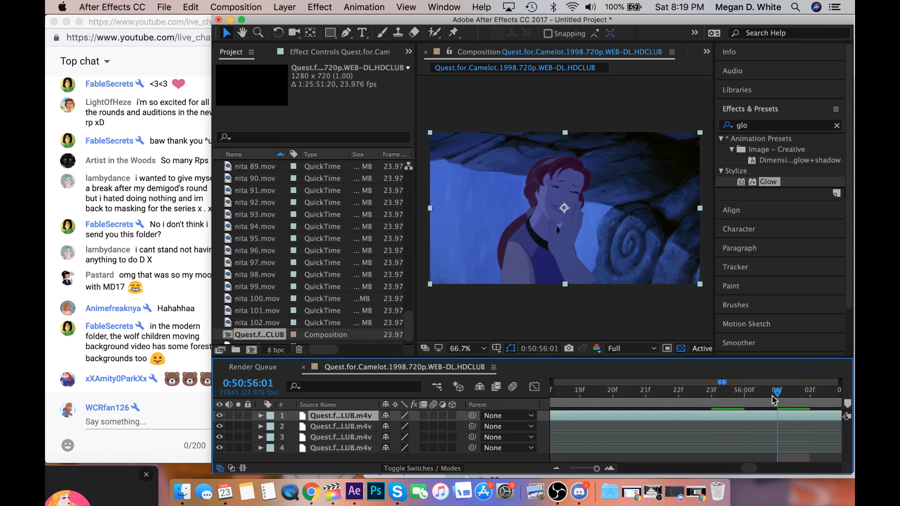
scroll(772, 400, right, 1)
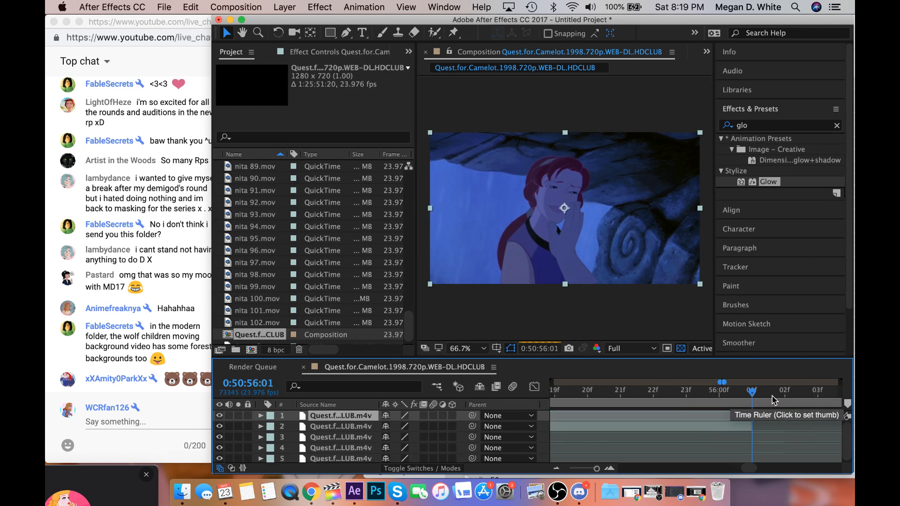
Delete the unwanted layer segment between the 0:50:42:23 and 0:50:53:21 splits.
drag(596, 468, 596, 469)
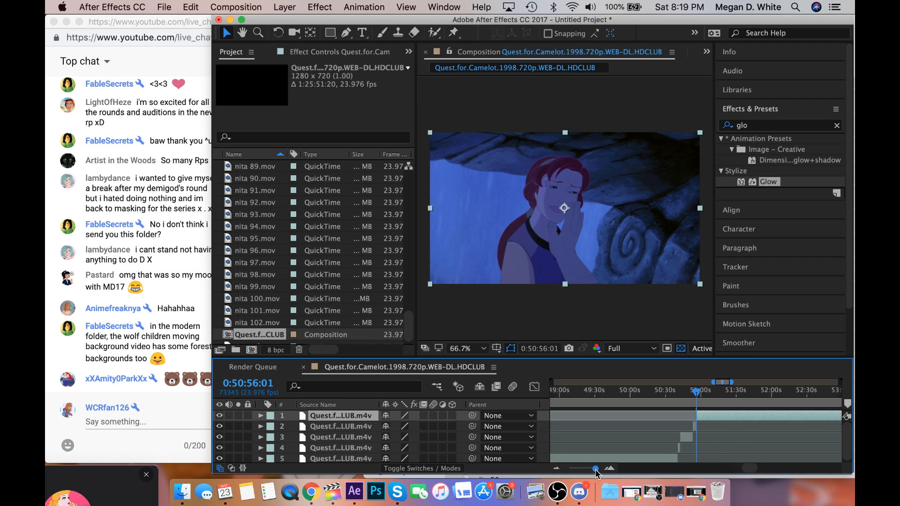
click(683, 438)
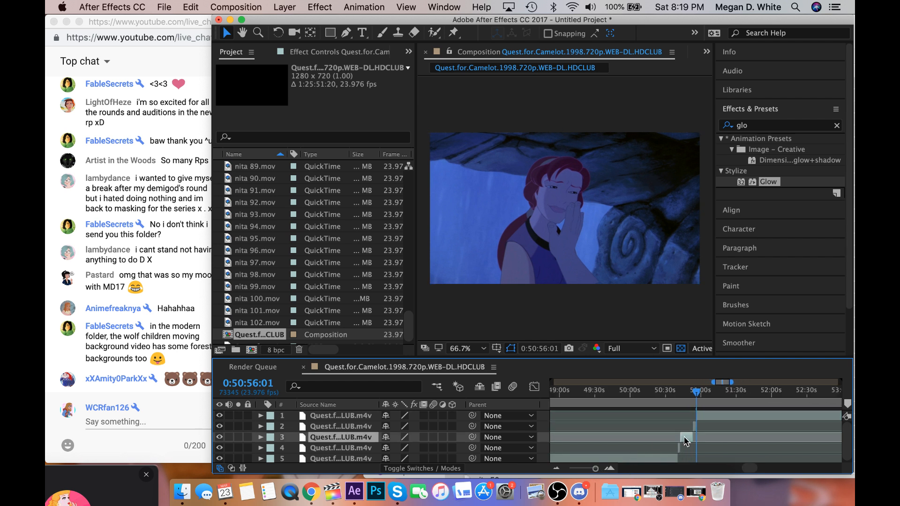
key(Delete)
Scan ahead through the following scenes to the cave shot at 0:51:31:05, reading the live chat along the way.
drag(697, 397, 710, 398)
click(134, 392)
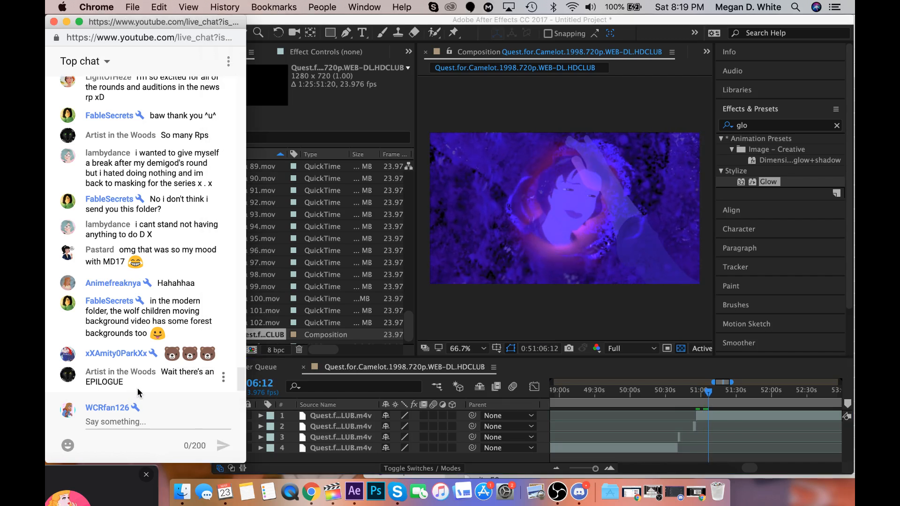
click(703, 421)
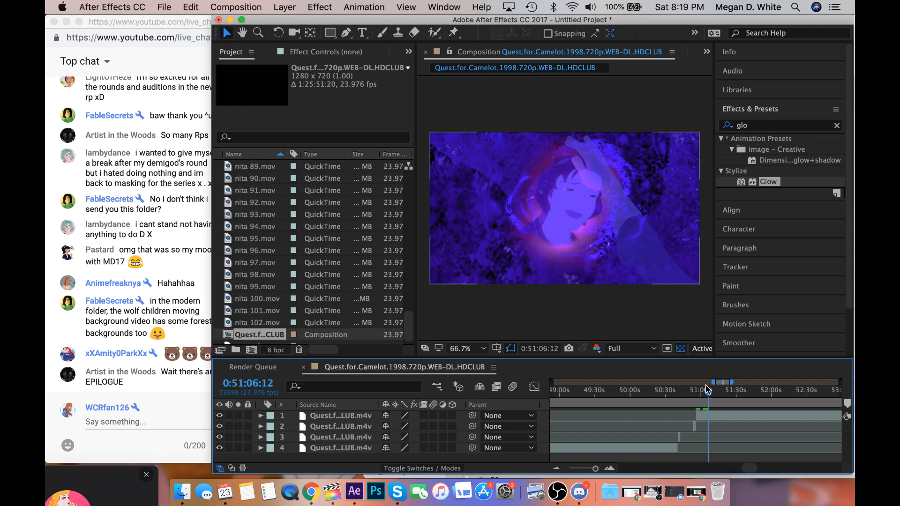
drag(709, 391, 737, 395)
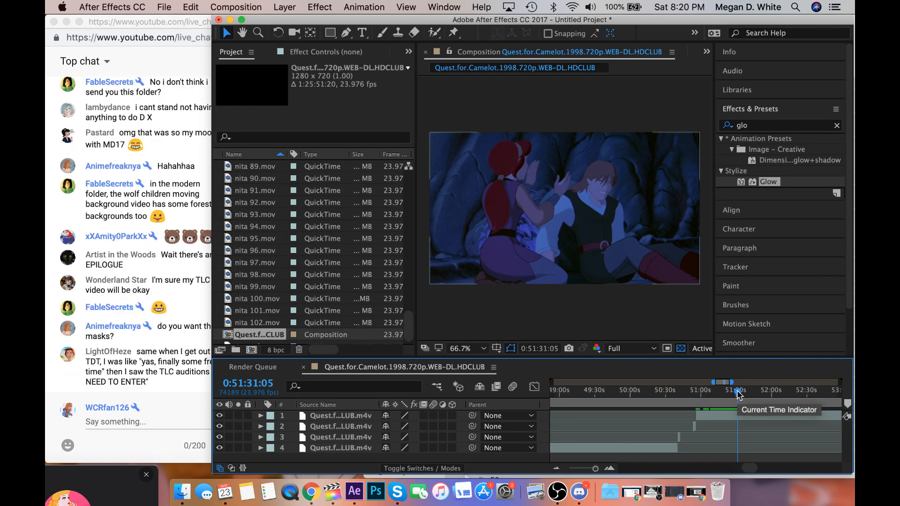
click(164, 364)
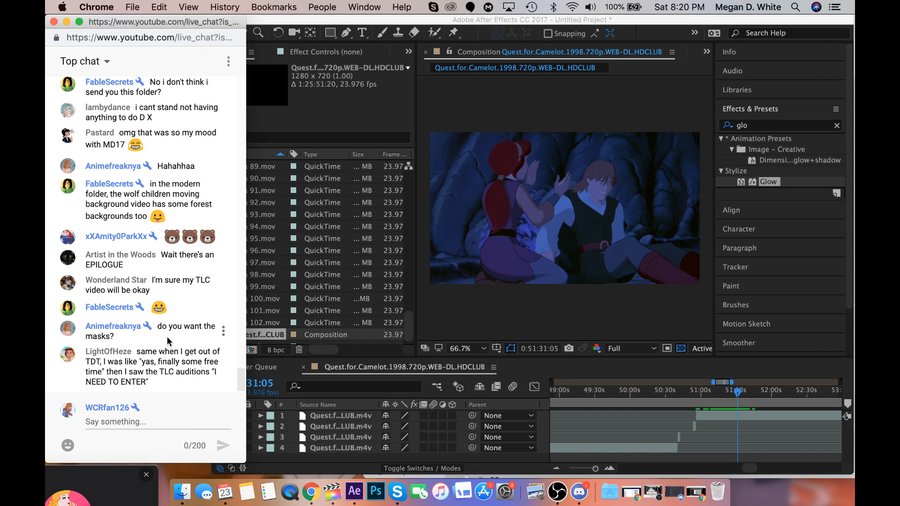
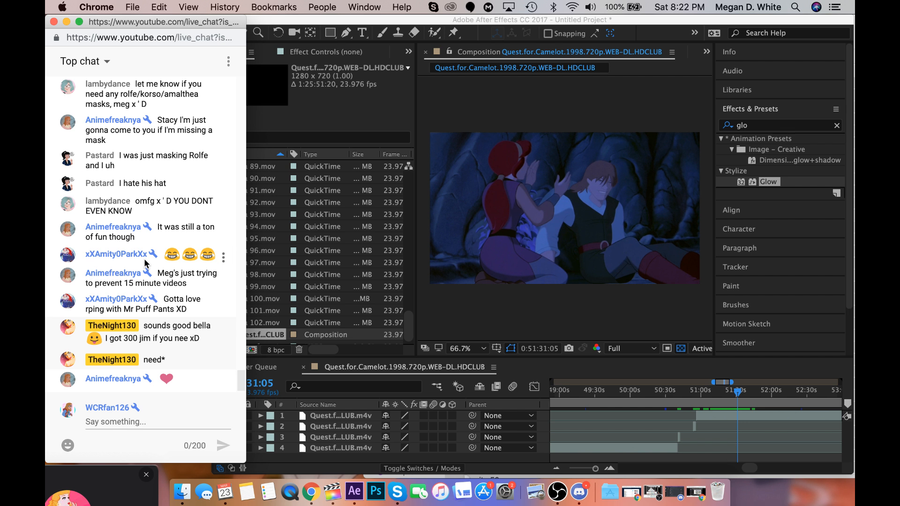
Scan ahead through the Quest for Camelot footage from the cave shot to the wooden building shot at 0:59:24:17.
click(738, 393)
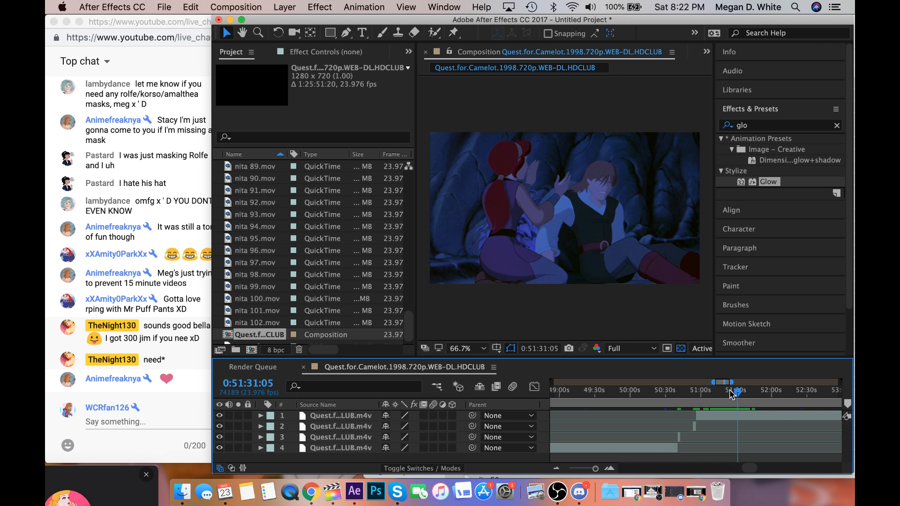
drag(739, 392, 754, 398)
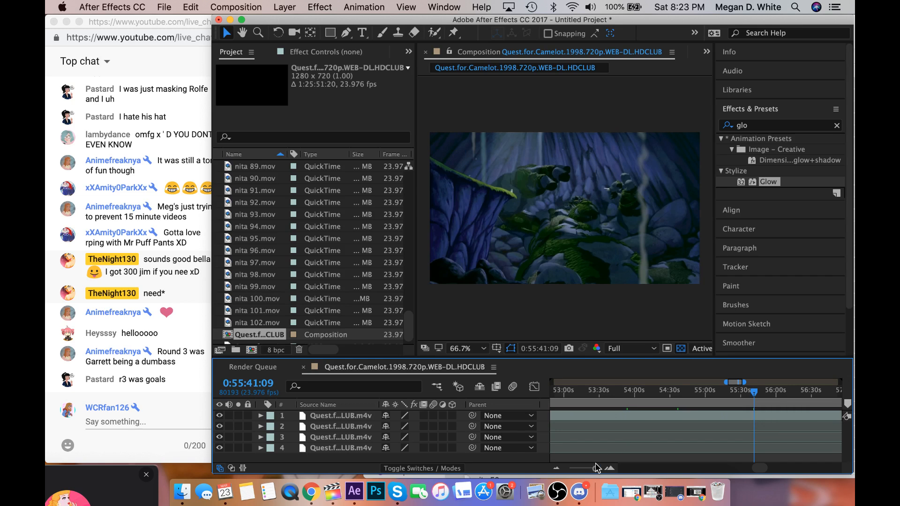
scroll(614, 461, right, 5)
click(688, 394)
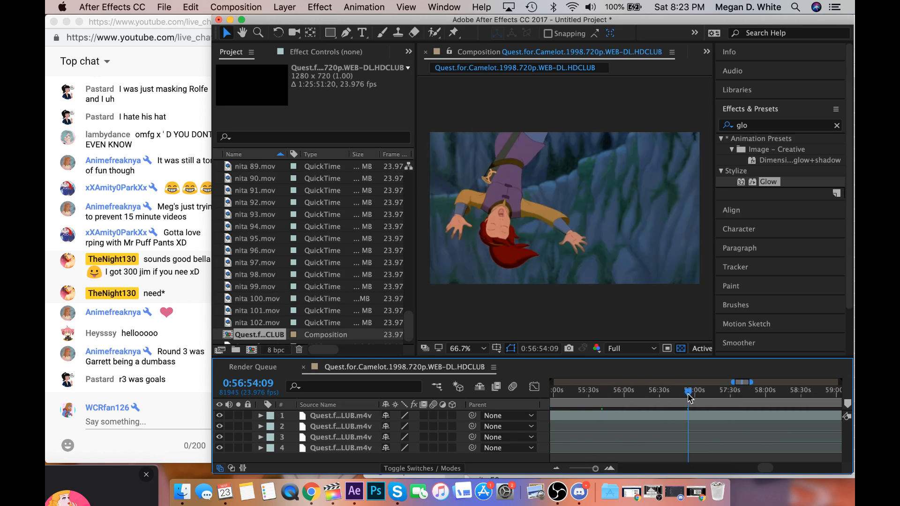
scroll(688, 395, right, 3)
click(687, 395)
scroll(688, 395, right, 4)
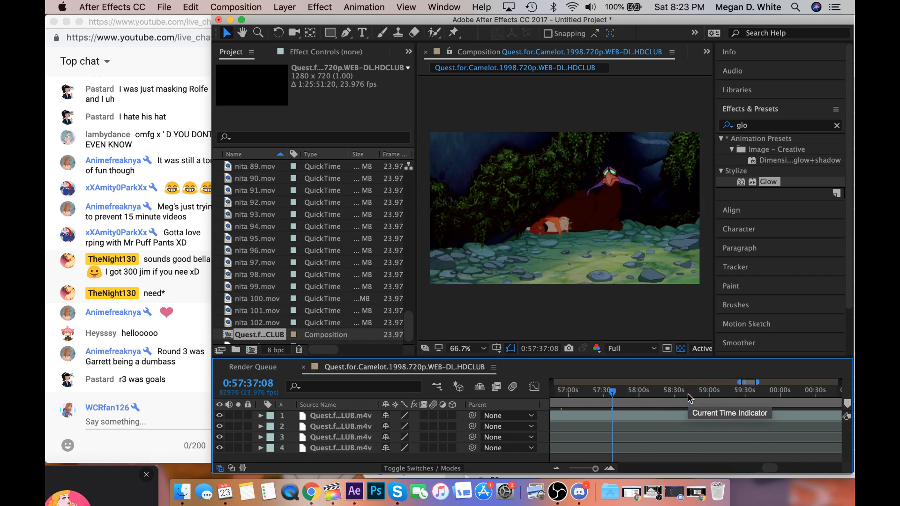
click(688, 395)
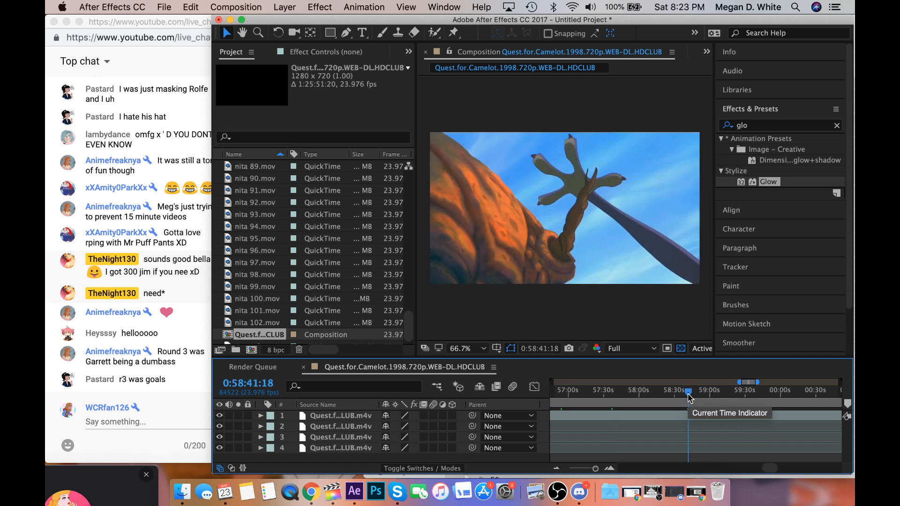
scroll(688, 396, right, 3)
click(688, 395)
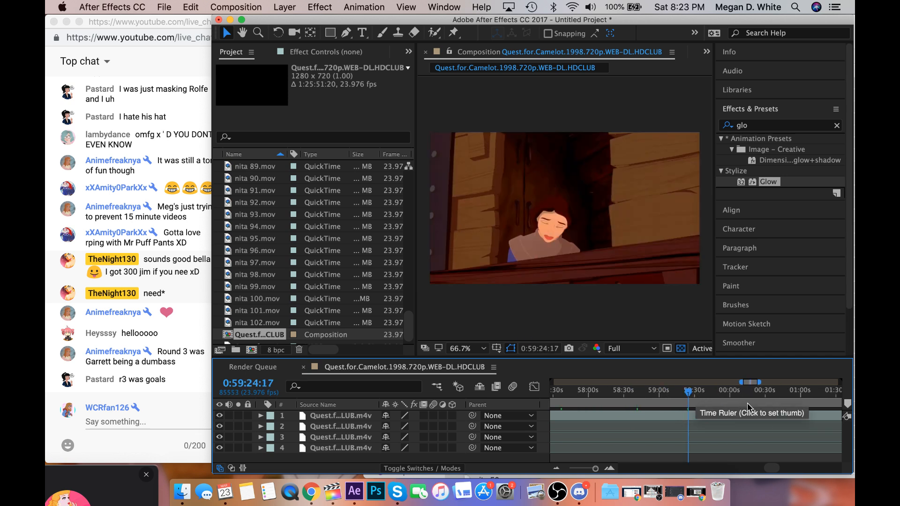
Review the dragon and forest scenes up to the red-haired woman's running shot at 1:00:13:14.
click(717, 402)
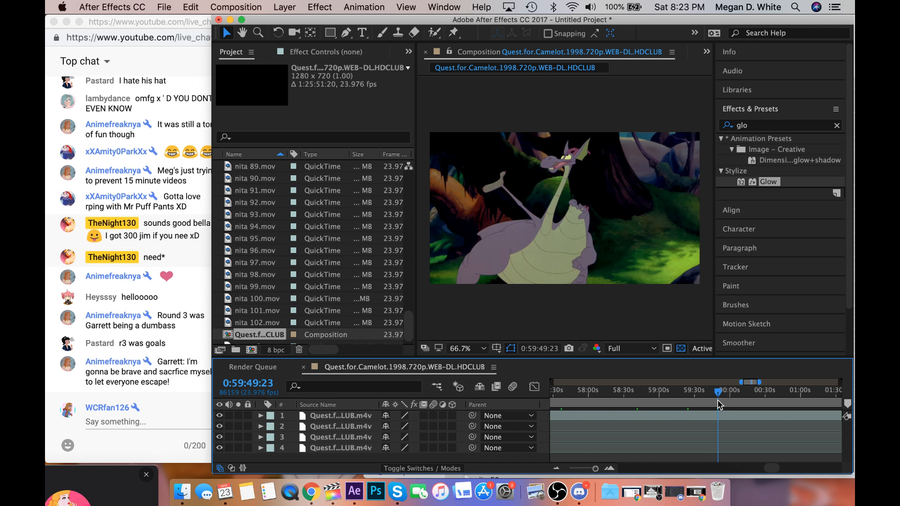
scroll(718, 404, right, 5)
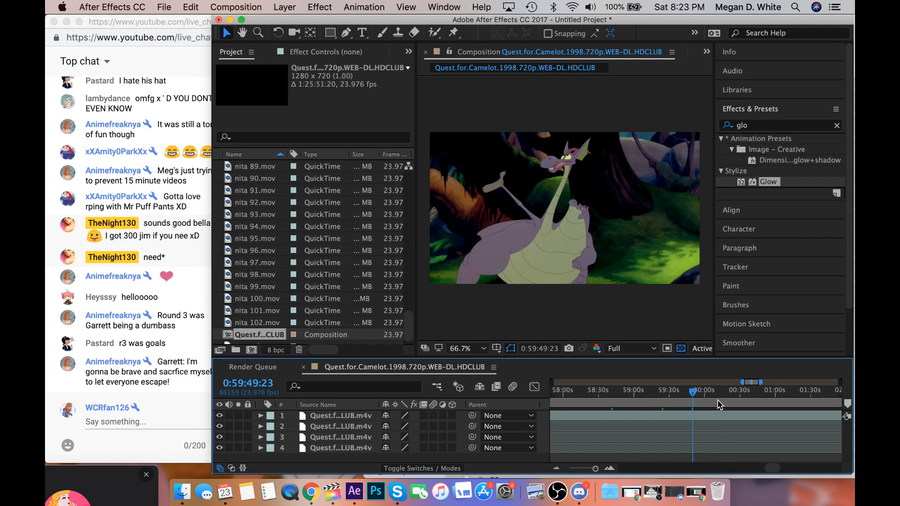
click(605, 395)
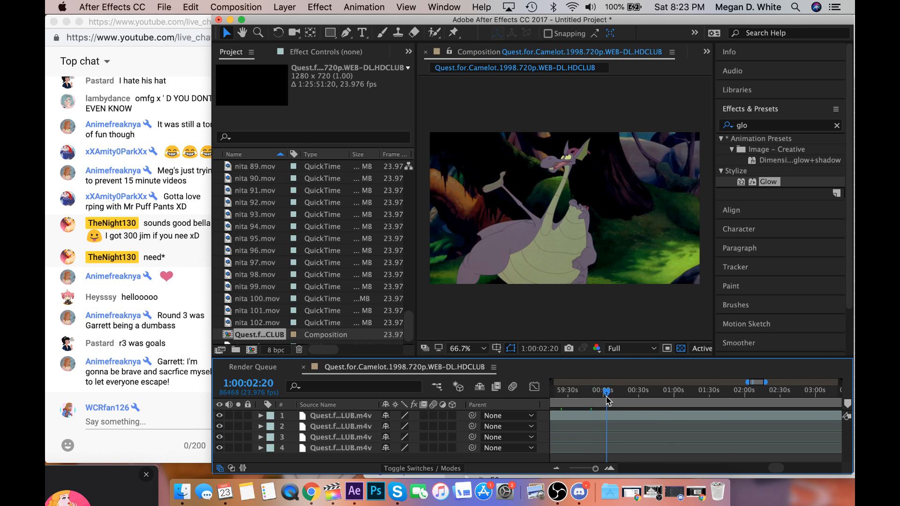
drag(607, 399, 619, 396)
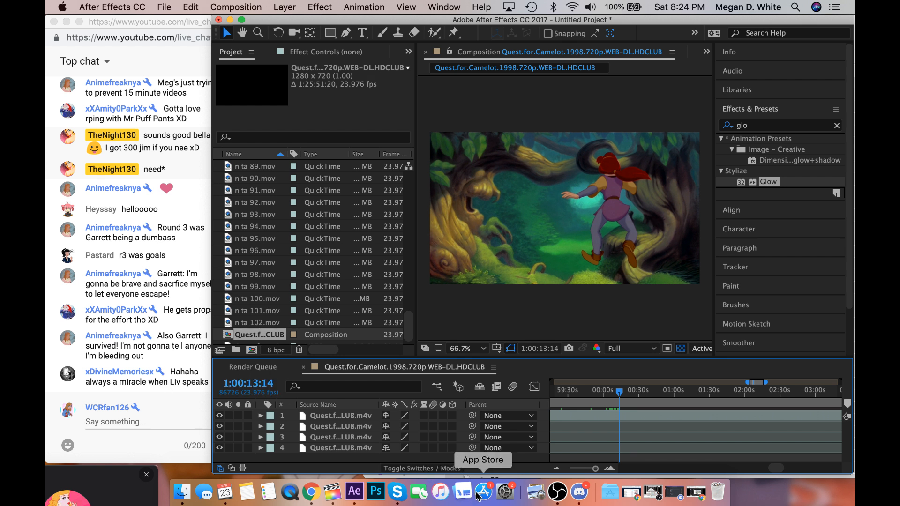
Switch to Final Cut Pro, raise the system volume and play the non disney rp couples timeline from 3:10.
click(334, 501)
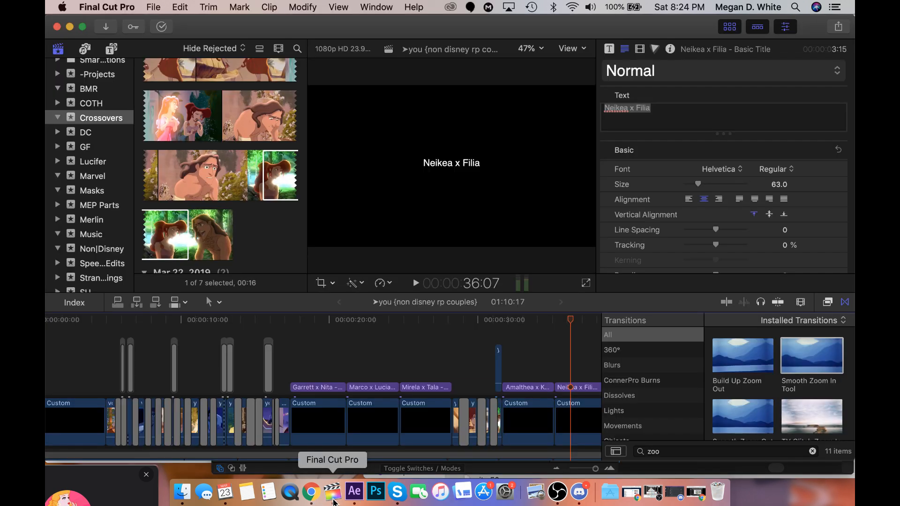
scroll(487, 362, left, 3)
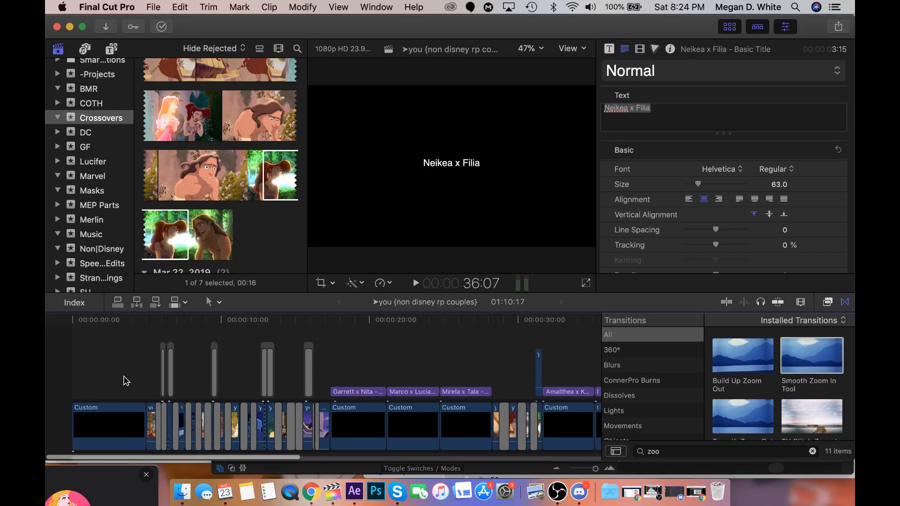
click(123, 379)
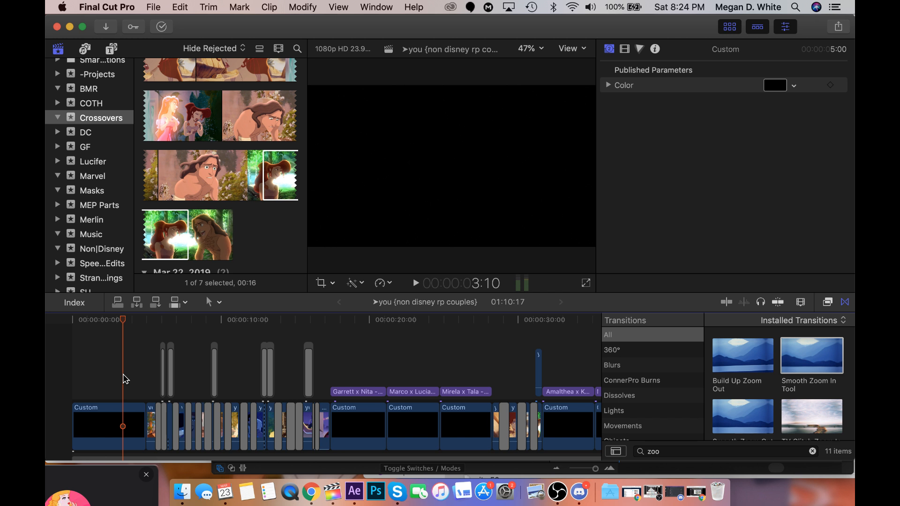
key(XF86AudioRaiseVolume)
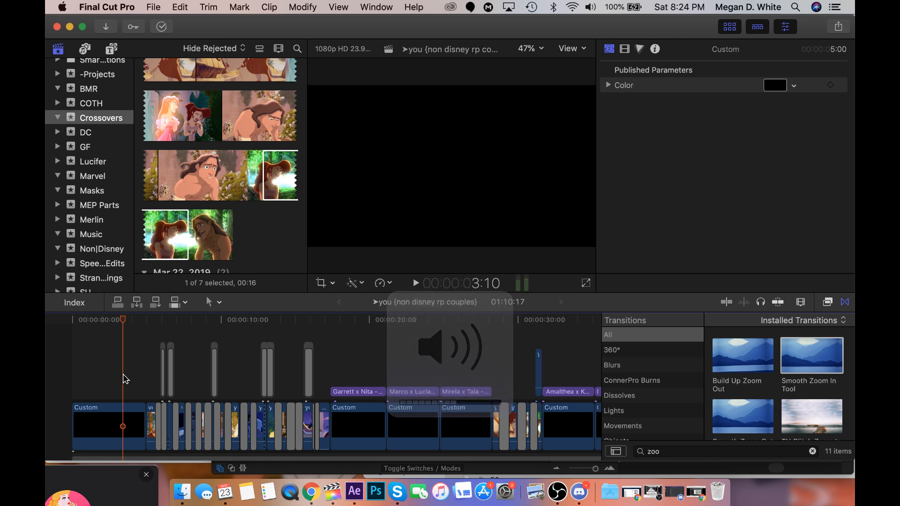
key(space)
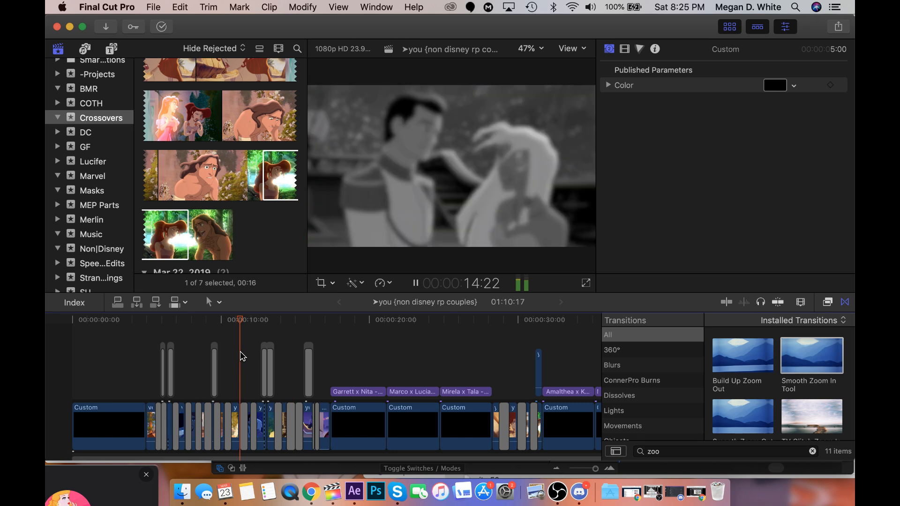
Play the timeline's edited scenes between the couple title cards, replaying the Mirela x Tala part, and stop at 47:11.
click(240, 356)
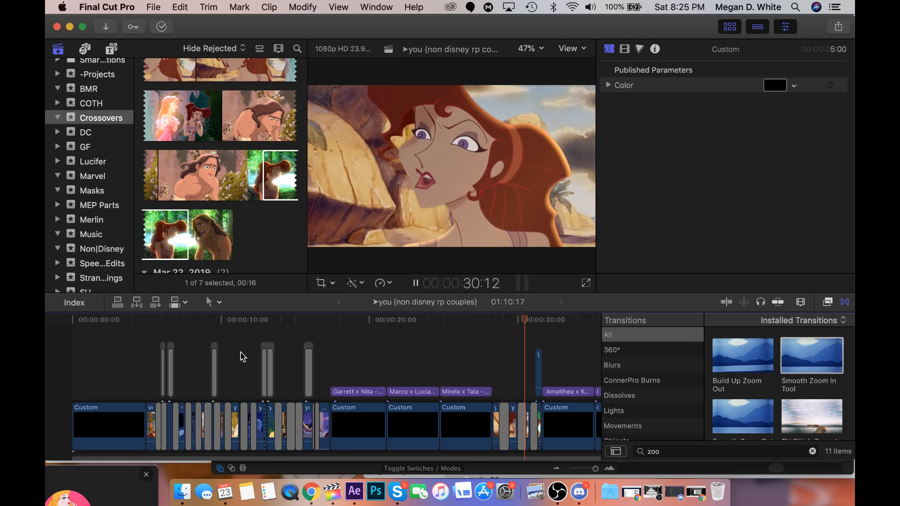
click(488, 364)
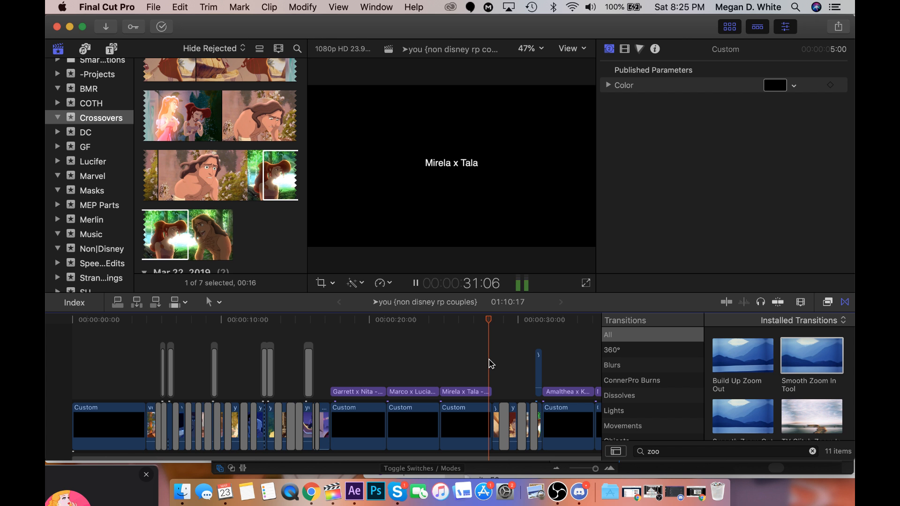
click(514, 375)
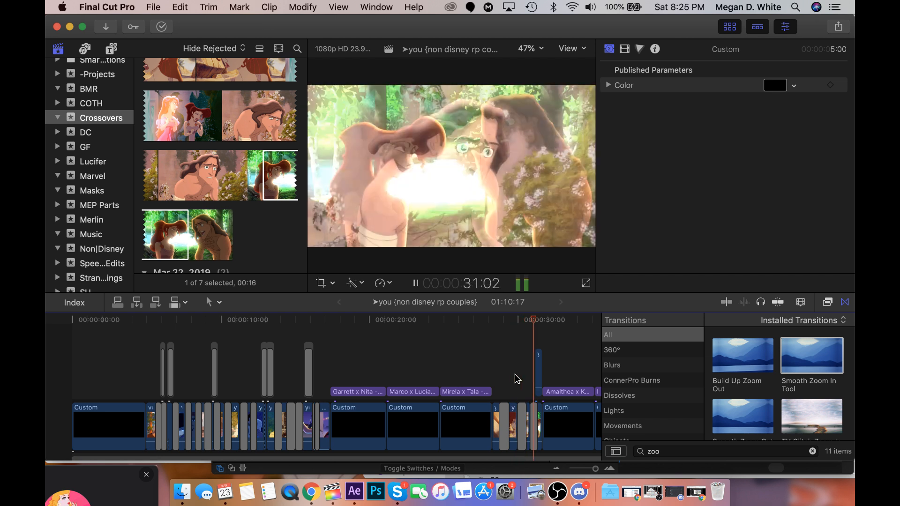
scroll(517, 379, right, 10)
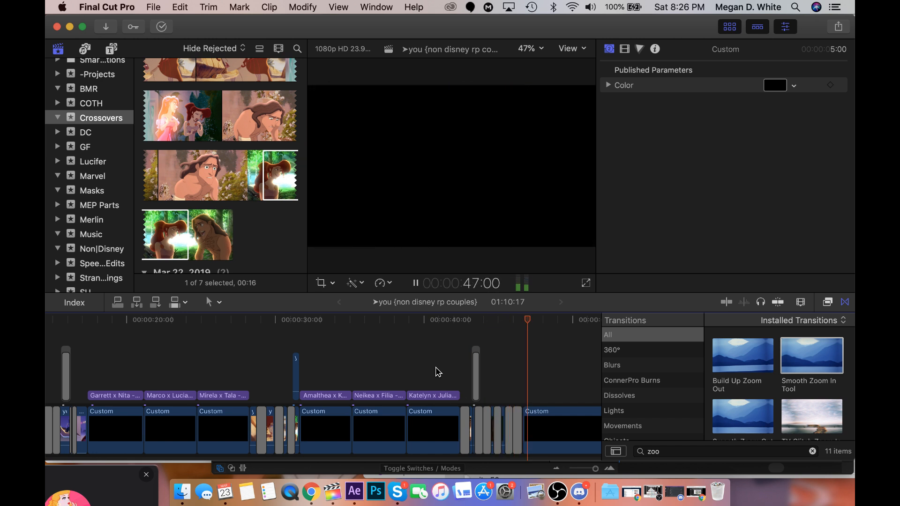
key(space)
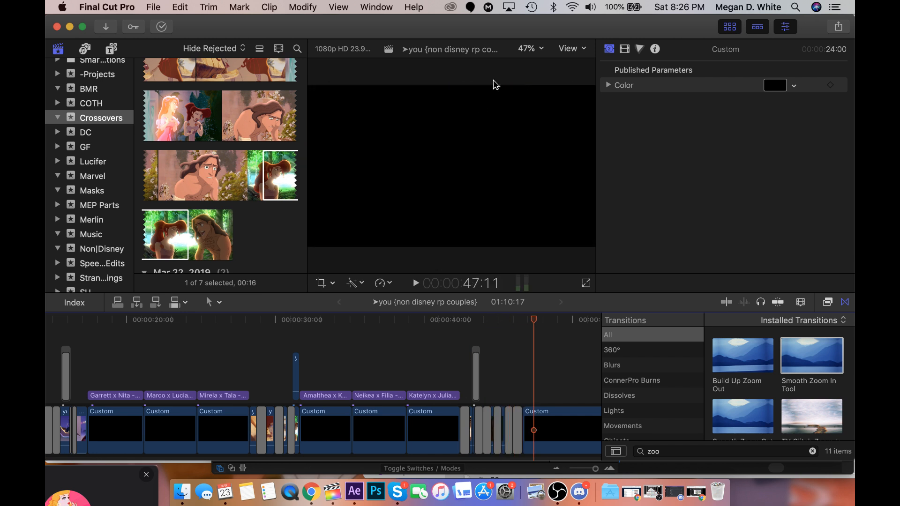
Move the Final Cut Pro window aside to uncover the live chat and read back through the viewers' messages.
drag(435, 28, 698, 27)
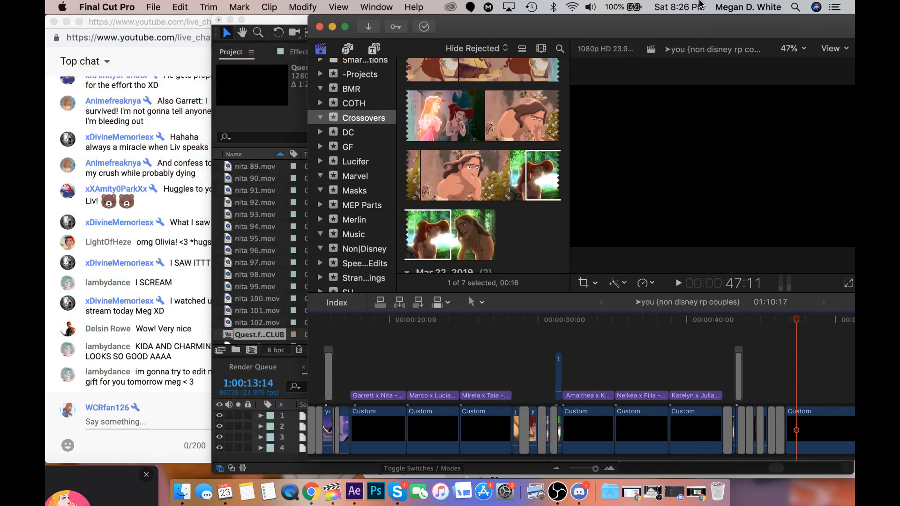
click(179, 310)
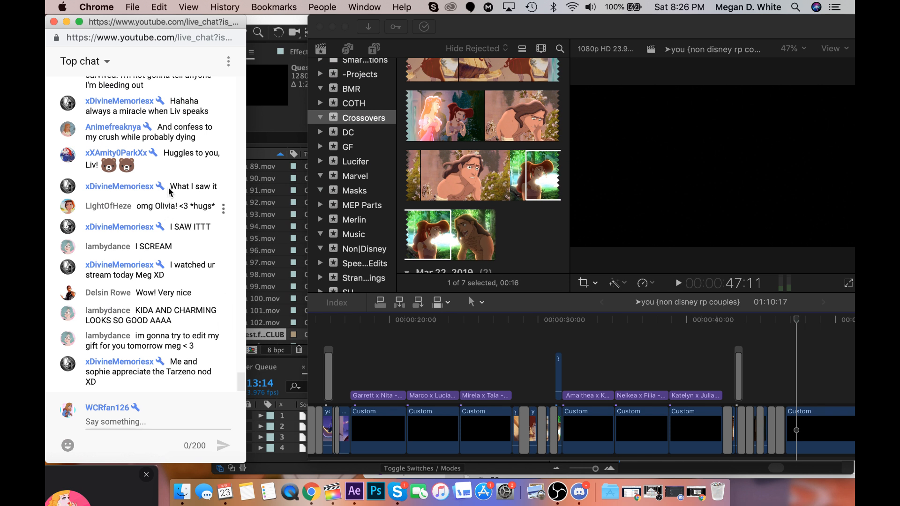
scroll(169, 190, up, 5)
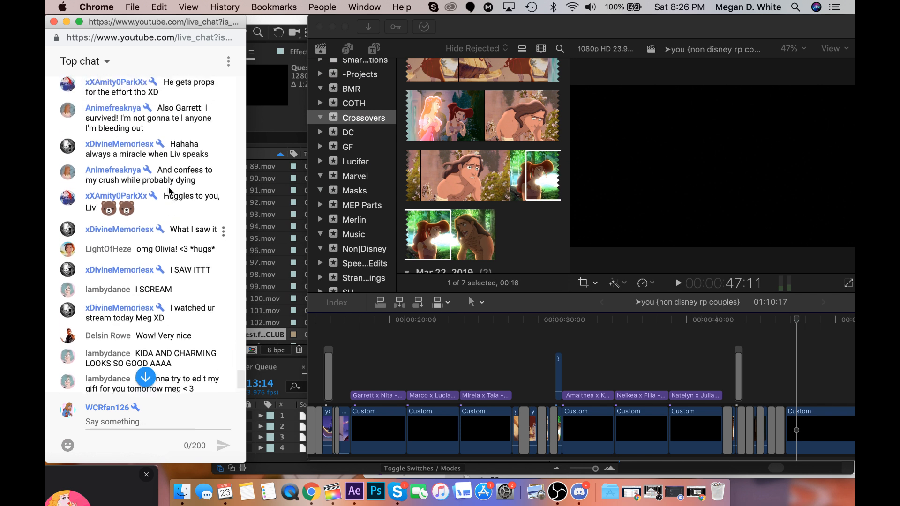
scroll(170, 189, up, 3)
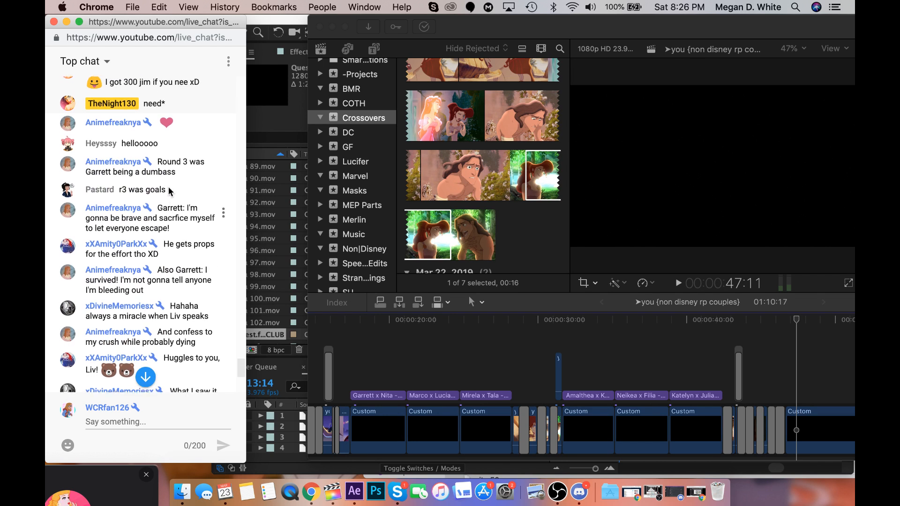
scroll(169, 190, down, 2)
scroll(169, 189, down, 1)
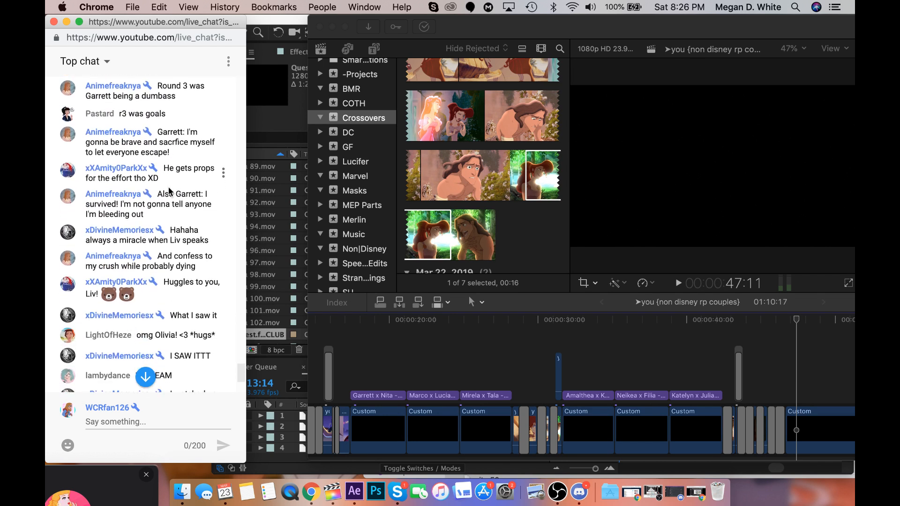
scroll(169, 187, down, 3)
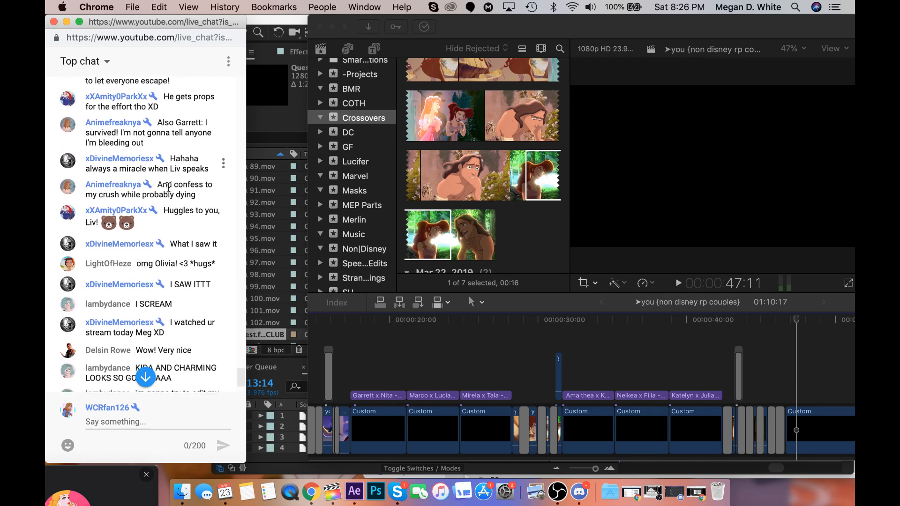
scroll(169, 187, down, 1)
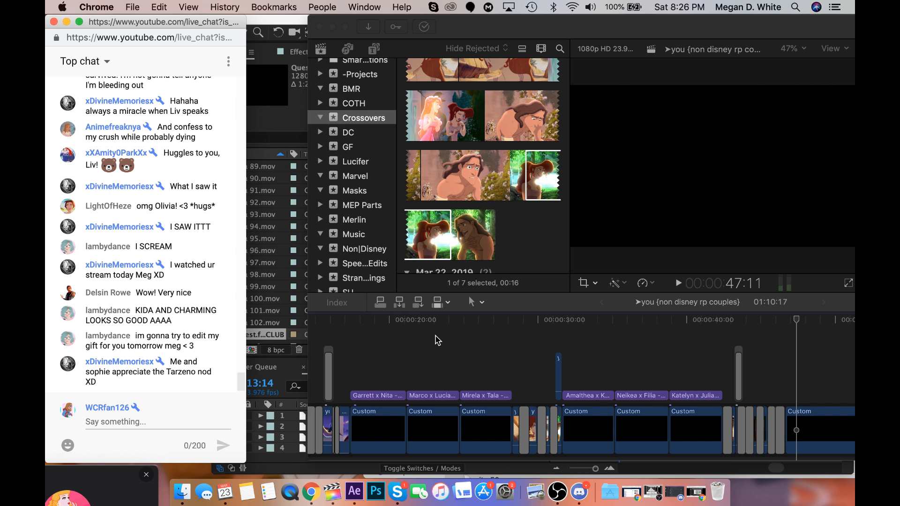
Minimise the Final Cut Pro window and, back in After Effects, advance the footage to the dragon shot at 1:00:24:20.
scroll(437, 339, right, 5)
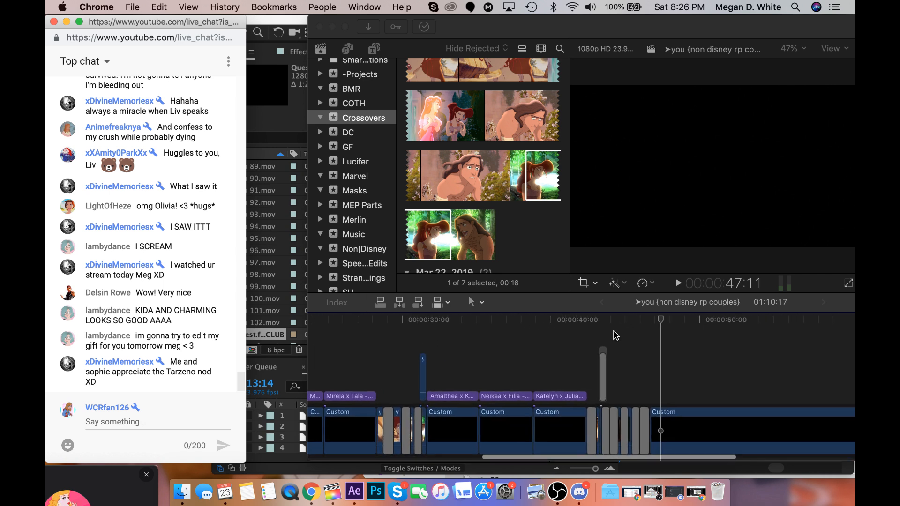
drag(564, 23, 448, 15)
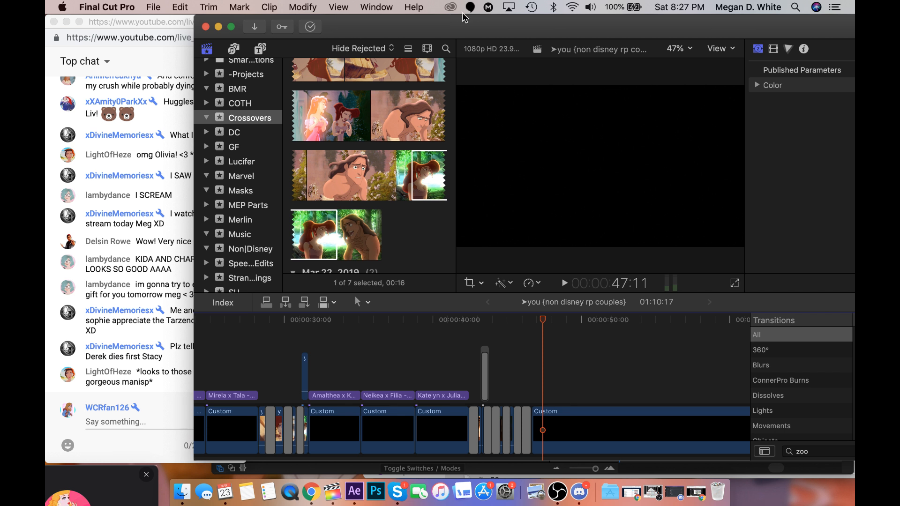
click(218, 26)
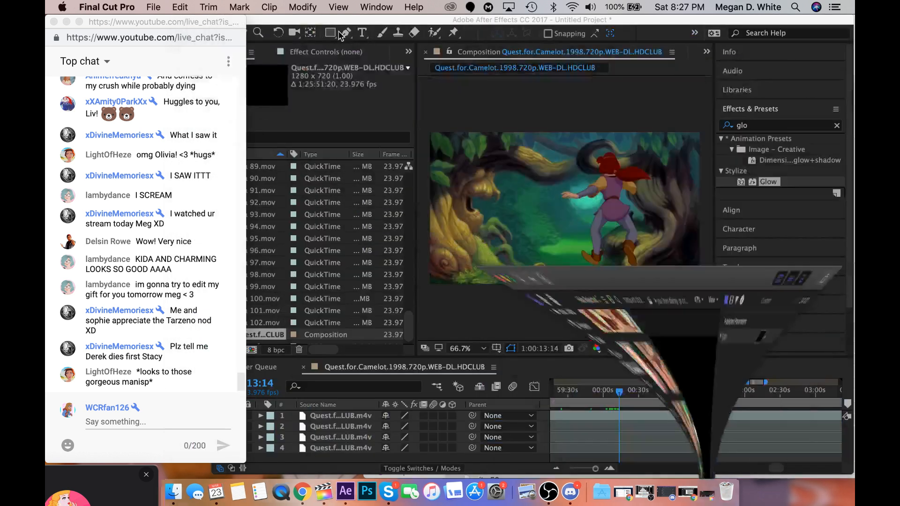
click(623, 427)
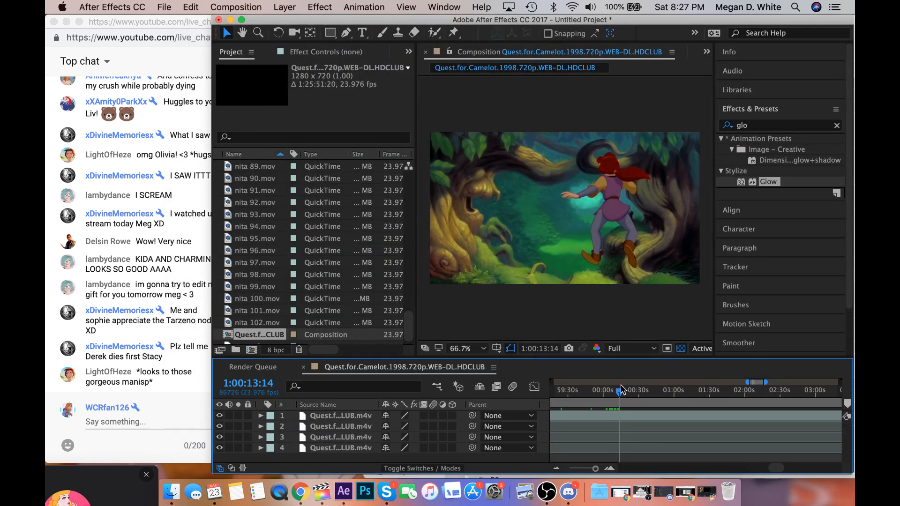
mouse_move(619, 392)
mouse_down()
mouse_move(630, 394)
mouse_move(581, 394)
mouse_move(631, 394)
mouse_up()
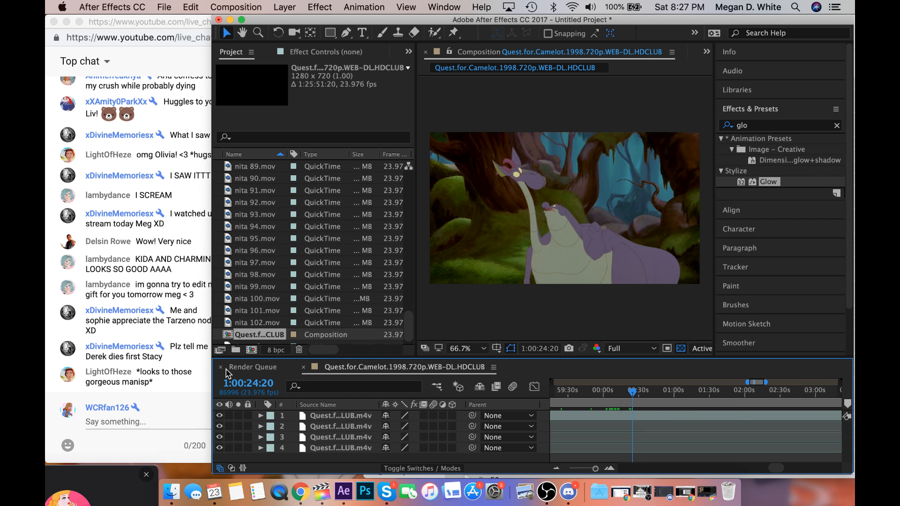
Read the newest live chat messages and adjust the system volume.
click(192, 358)
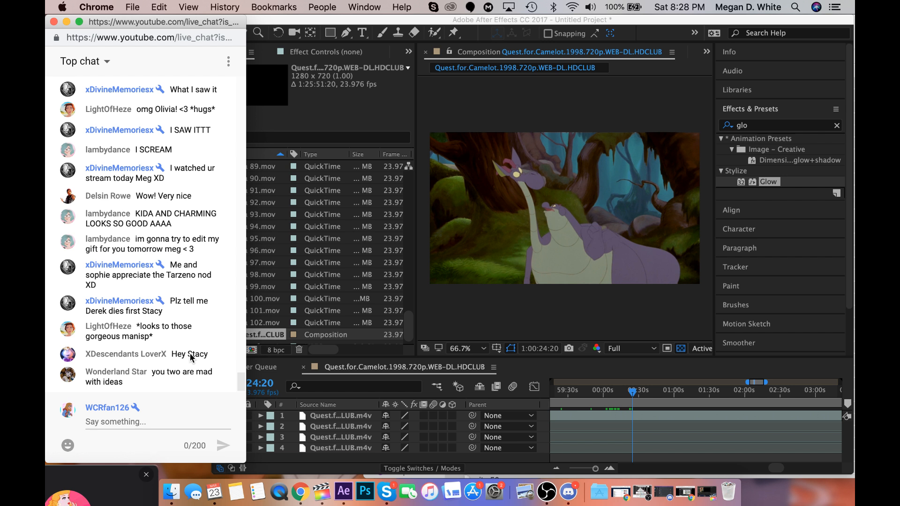
key(XF86AudioRaiseVolume)
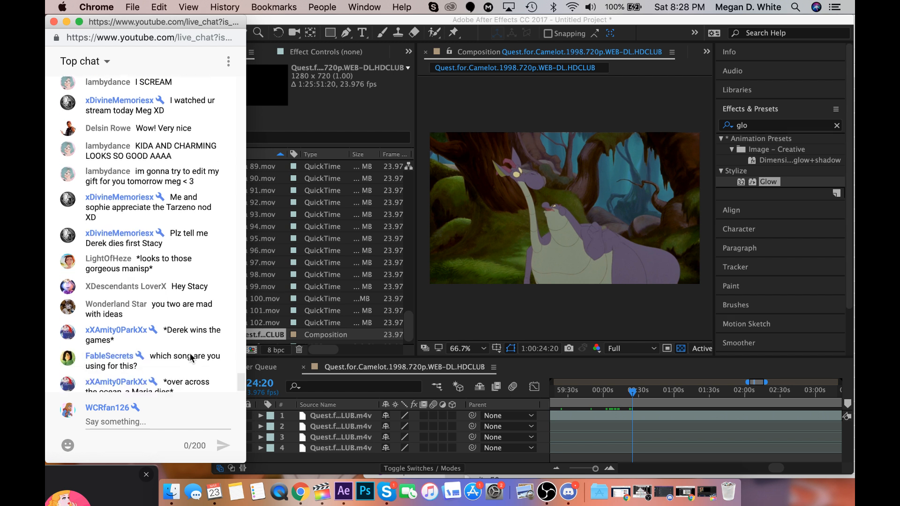
key(XF86AudioLowerVolume)
key(XF86AudioLowerVolume)
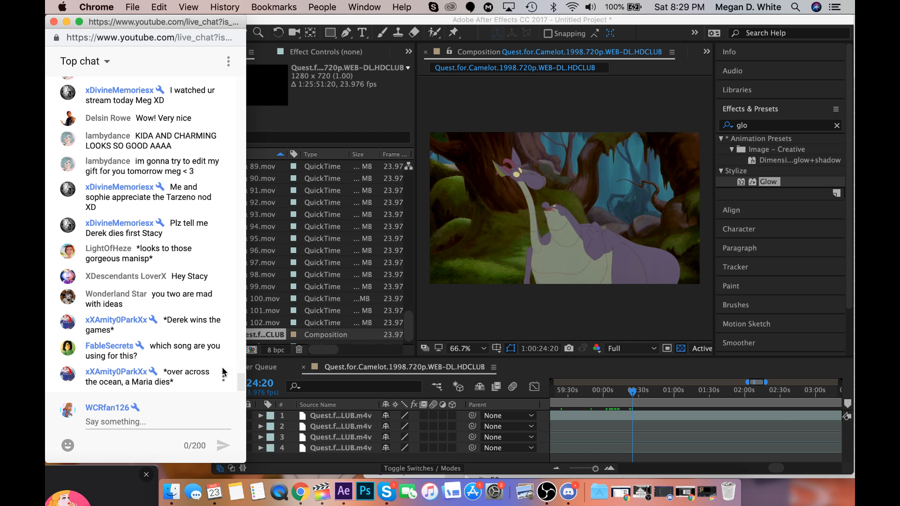
Switch to Skype and download the shared video garrett5.mov from the ongoing call's chat, accepting the file.
click(393, 501)
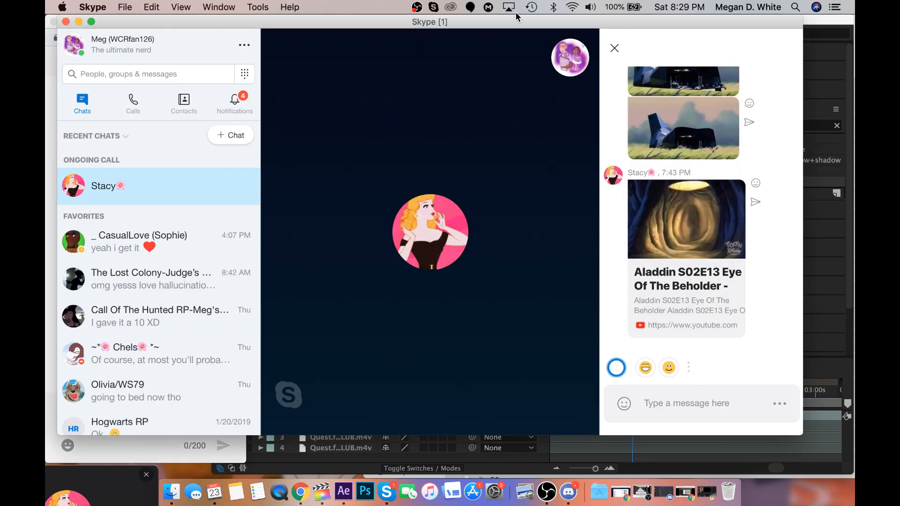
drag(516, 14, 548, 14)
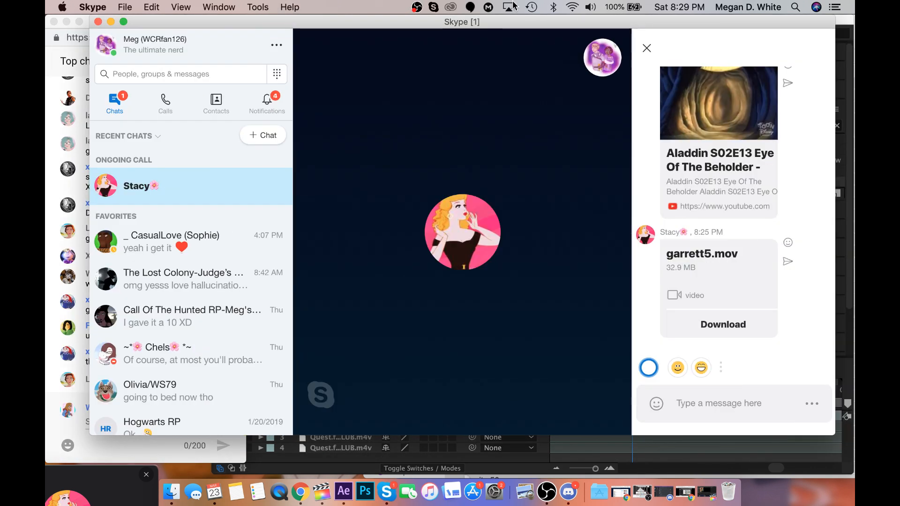
click(727, 324)
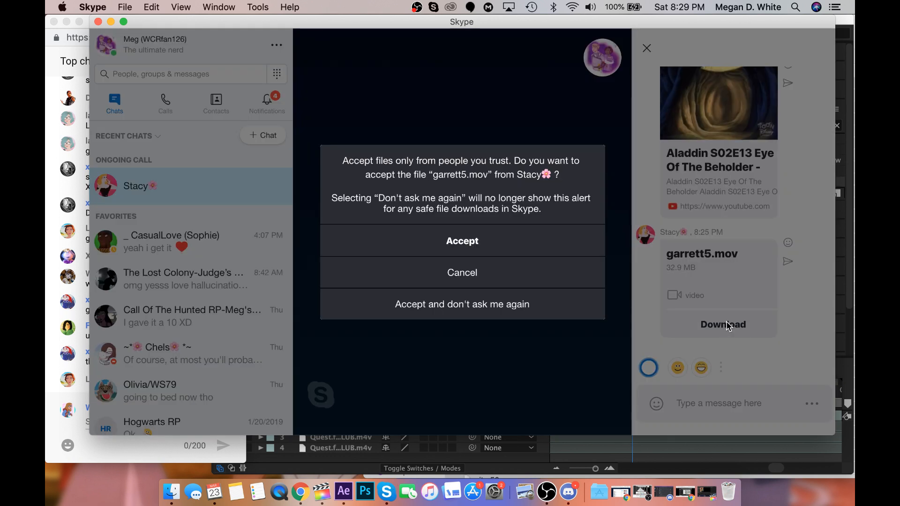
click(476, 242)
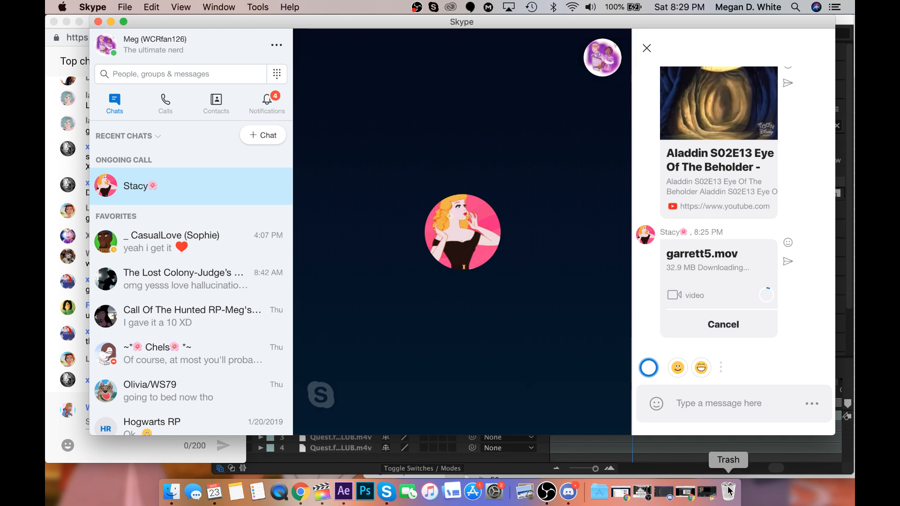
Bring up the co-host's YouTube stream and its live chat, and move the call pop-up clear of the messages.
click(689, 503)
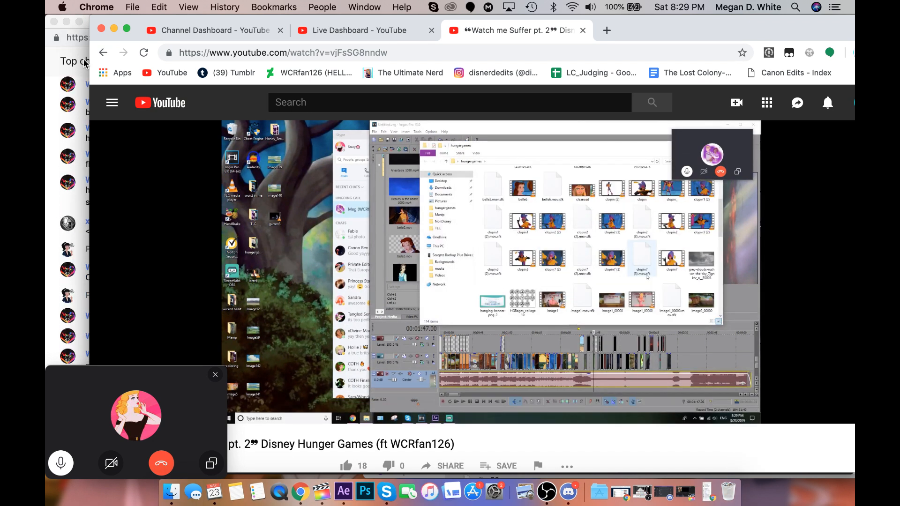
click(70, 56)
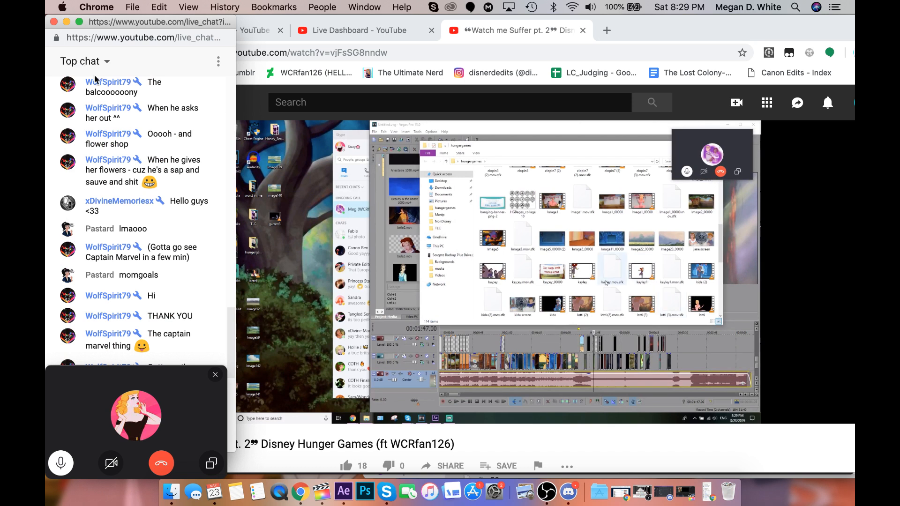
drag(152, 383, 149, 498)
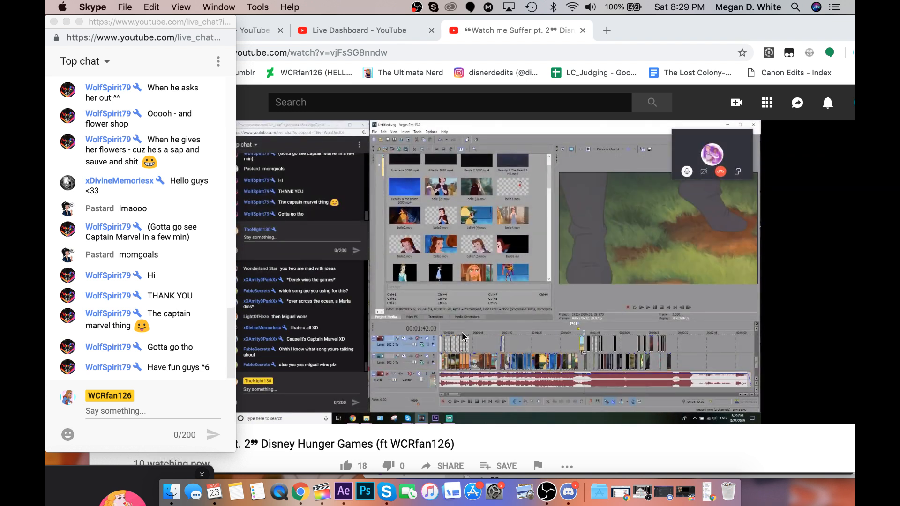
Return to After Effects and scrub the Quest for Camelot footage from 1:00:32:22 to the spear shot at 1:01:08:08.
click(344, 491)
click(641, 395)
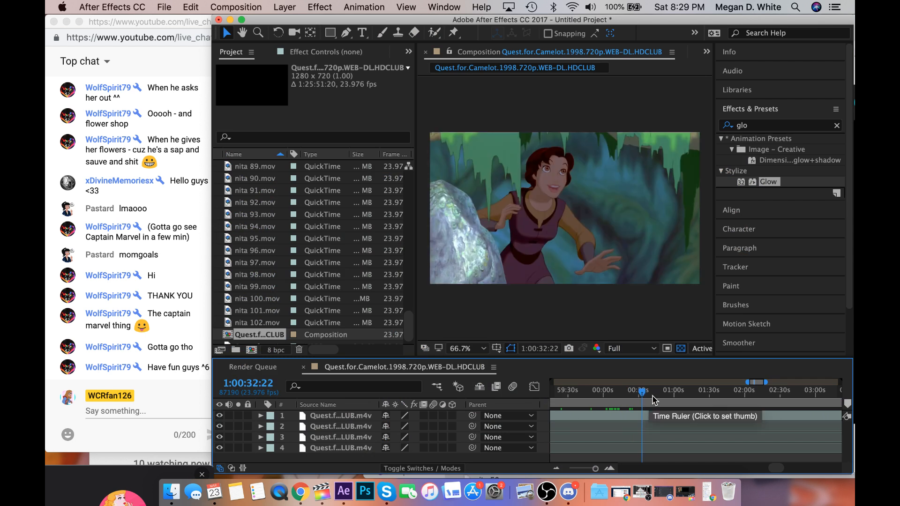
click(670, 395)
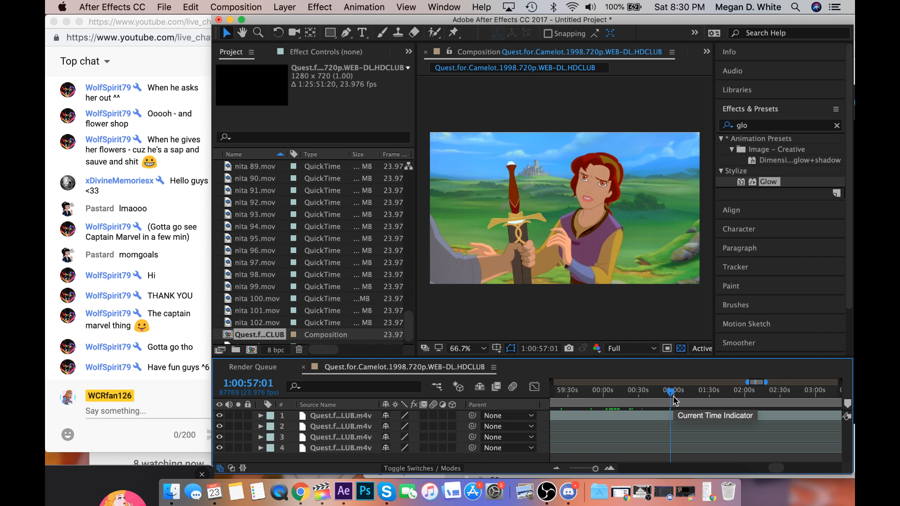
click(673, 397)
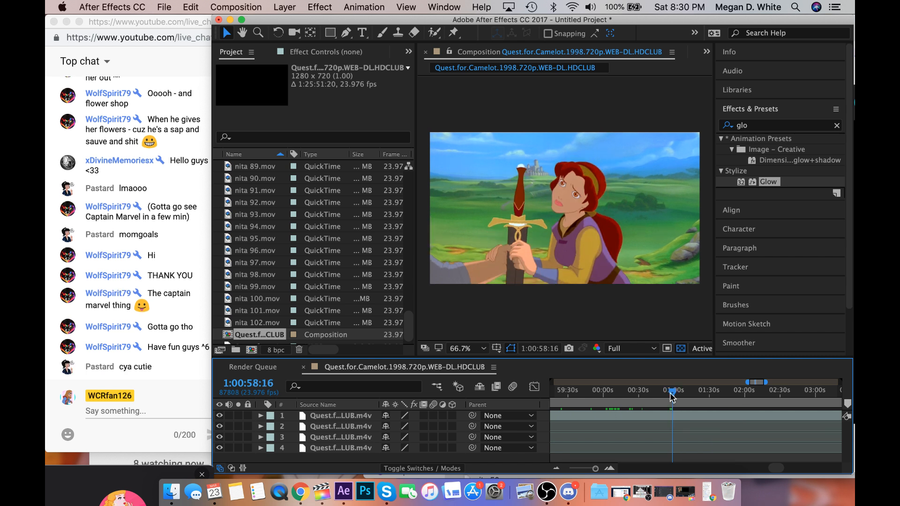
drag(670, 394, 681, 398)
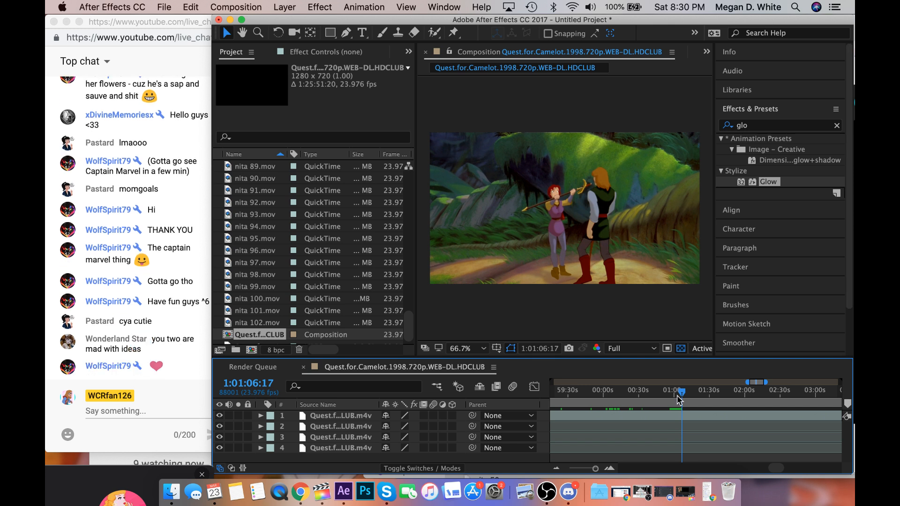
drag(679, 397, 685, 397)
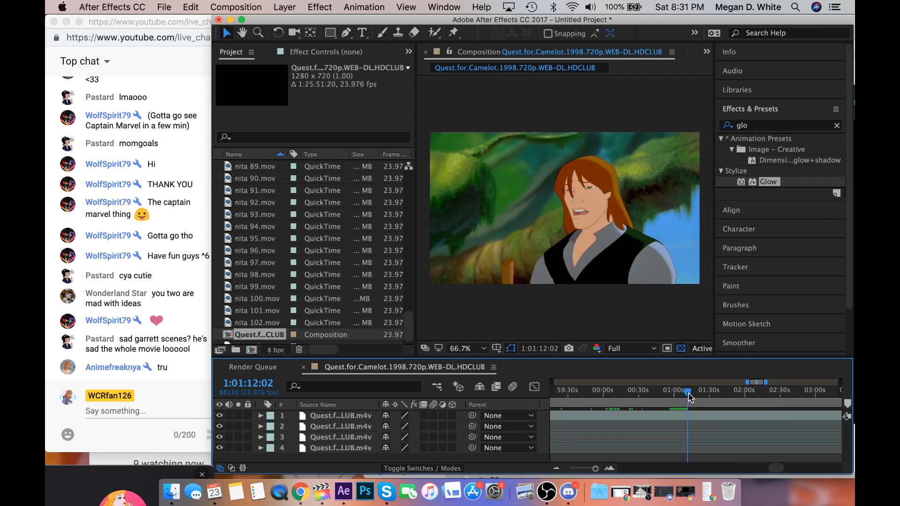
drag(690, 396, 687, 398)
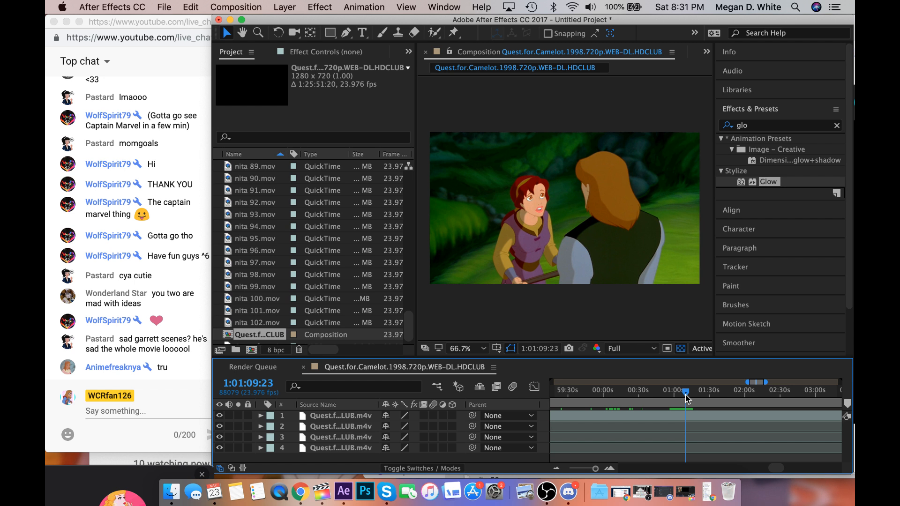
drag(685, 398, 683, 395)
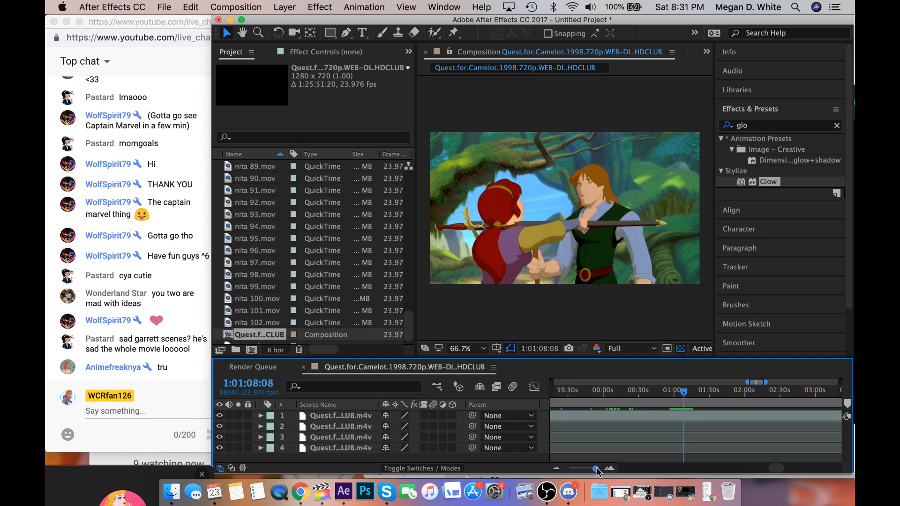
Zoom into the timeline and step frame by frame through the spear shot from 1:01:08:08 to 1:01:09:00.
drag(596, 467, 605, 466)
click(730, 397)
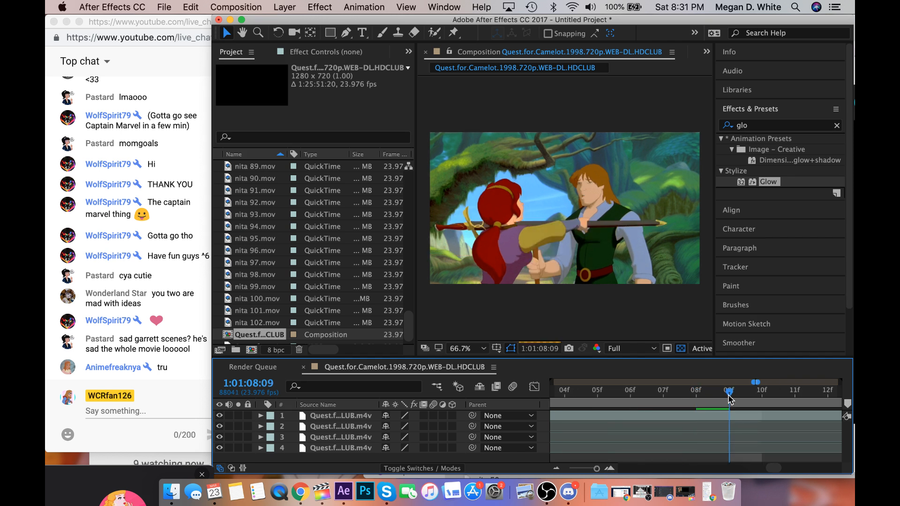
click(795, 395)
scroll(797, 397, right, 5)
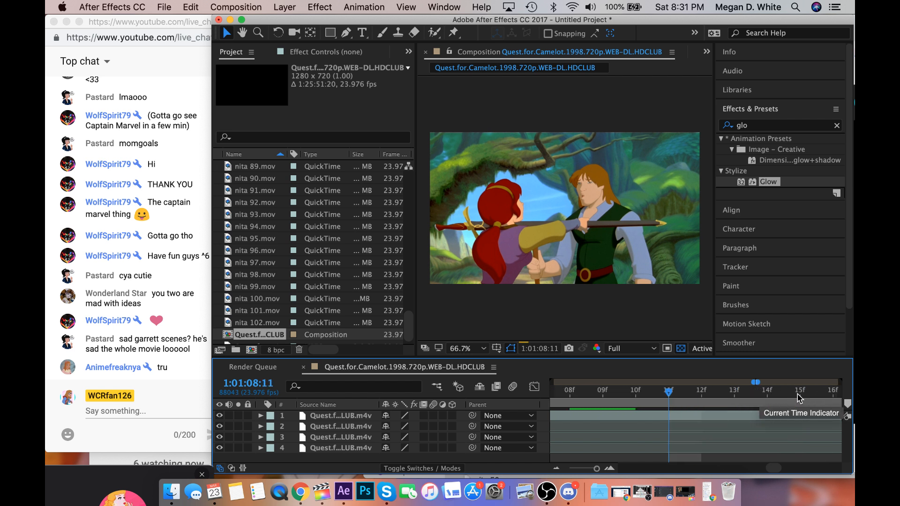
drag(668, 392, 808, 418)
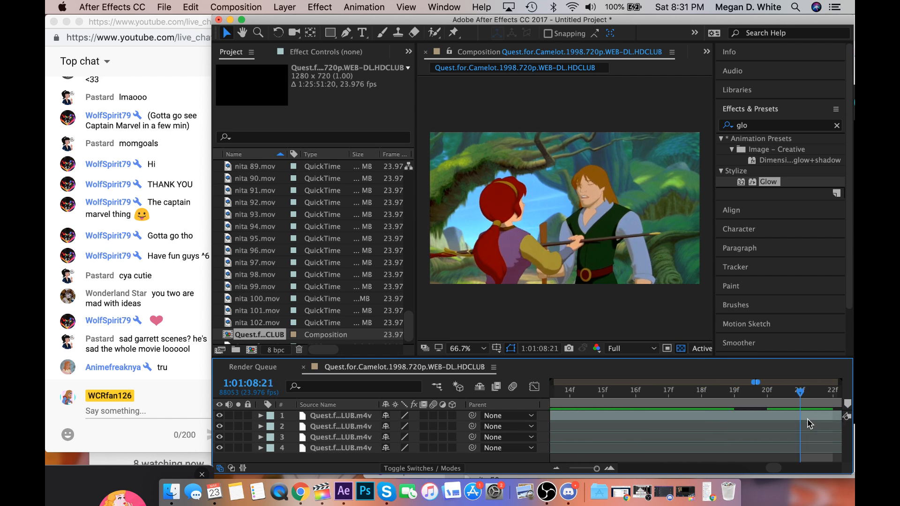
click(810, 400)
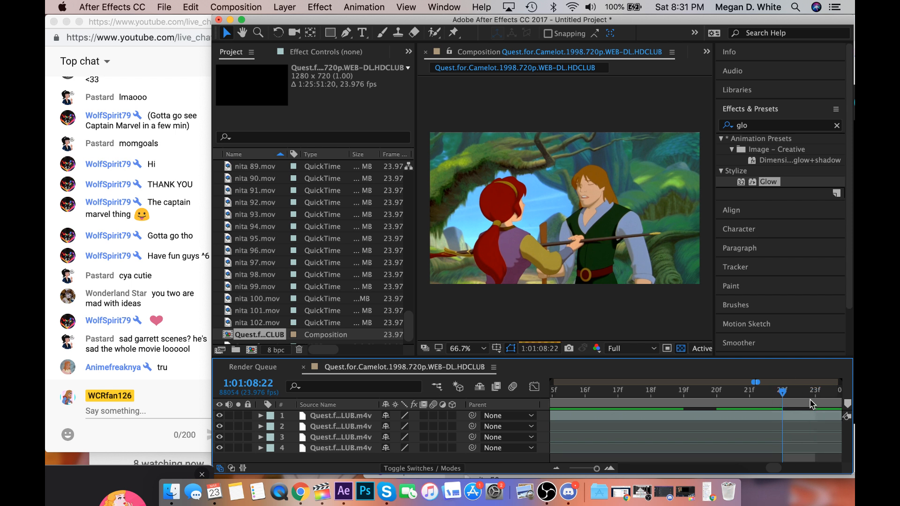
click(699, 391)
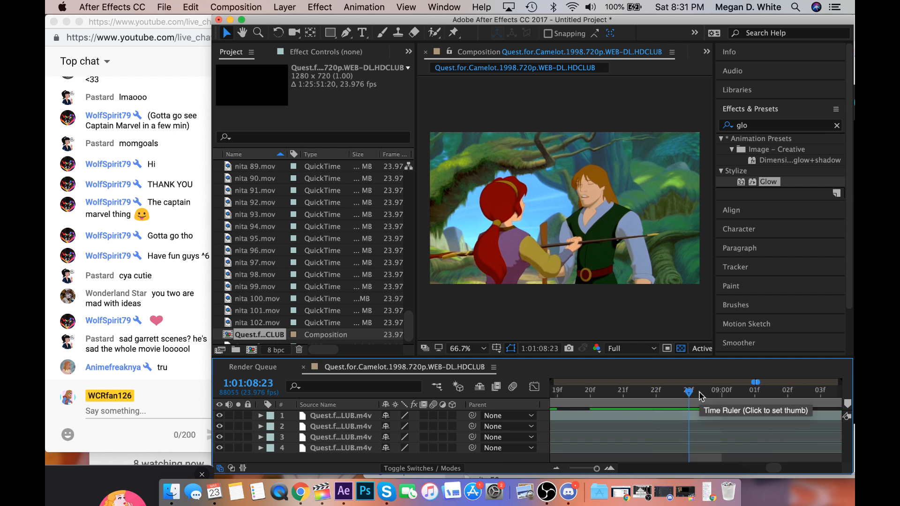
click(703, 397)
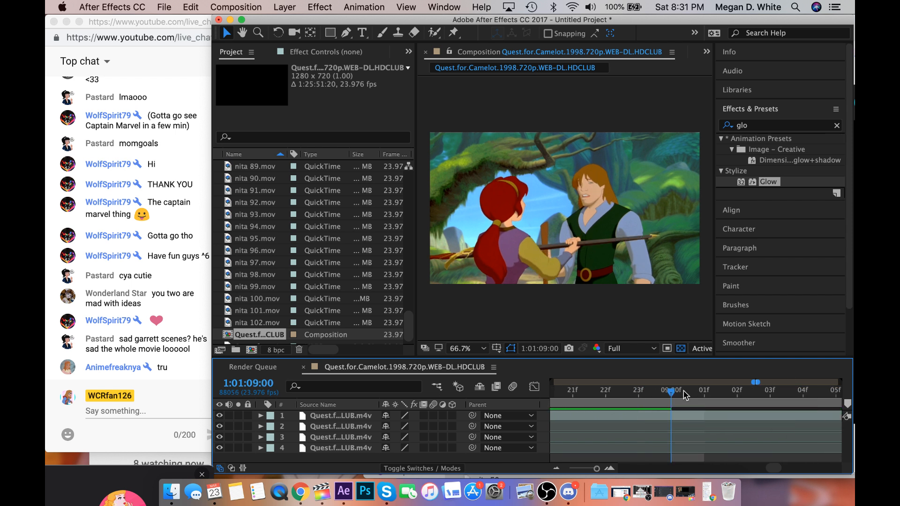
Find the start of the close shot of the red-haired woman and split the top footage layer at 1:01:09:04.
click(705, 395)
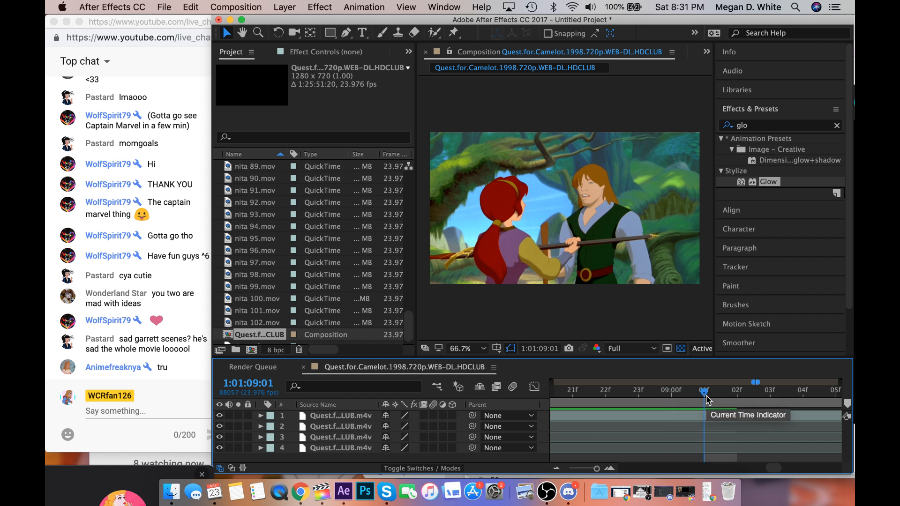
scroll(706, 395, right, 2)
click(706, 395)
click(754, 396)
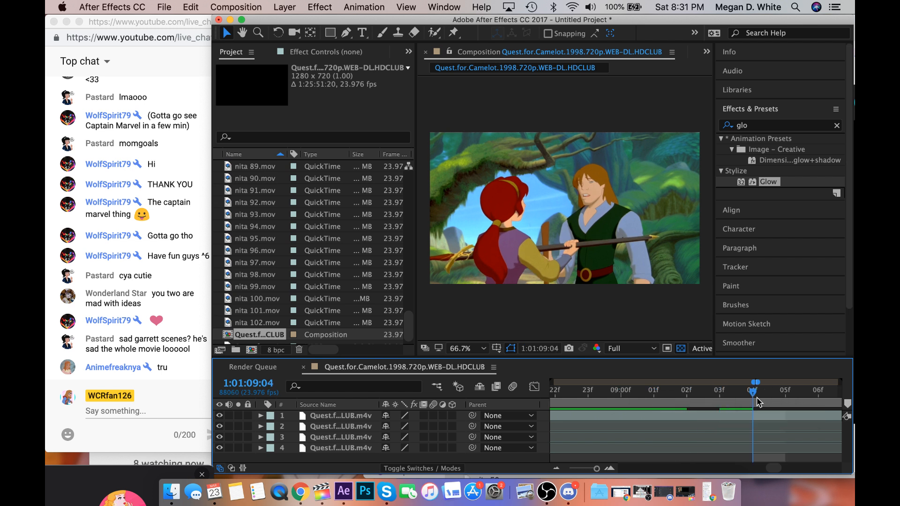
scroll(756, 397, right, 2)
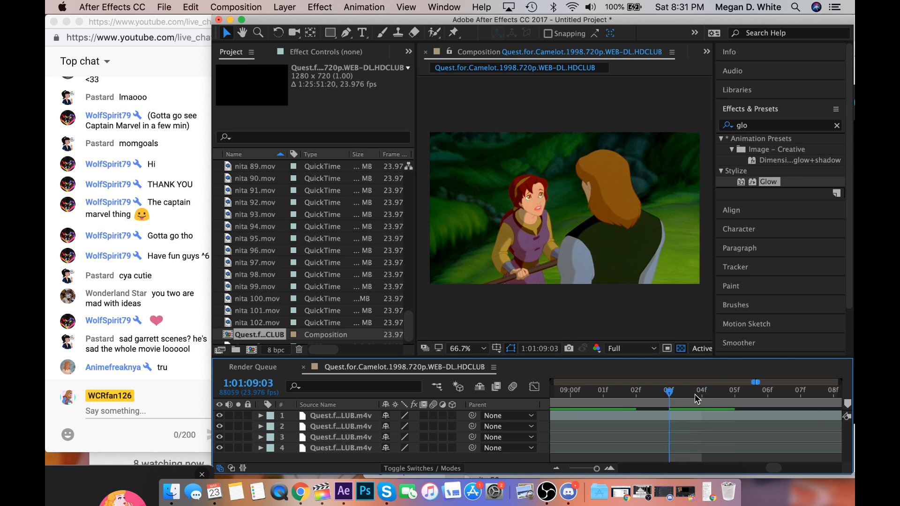
click(711, 415)
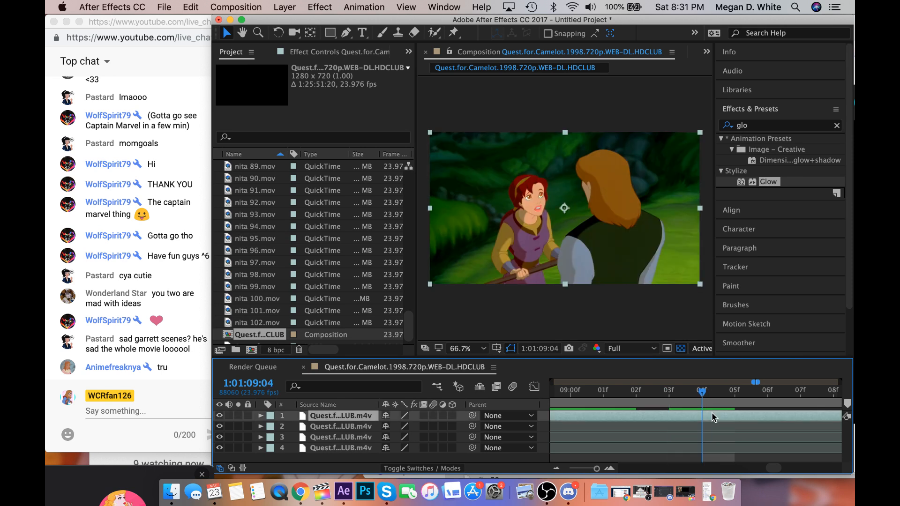
key(super+shift+d)
Scan the shot of the red-haired woman facing the man from 1:01:09:04 through to 1:01:11:04.
scroll(711, 412, right, 2)
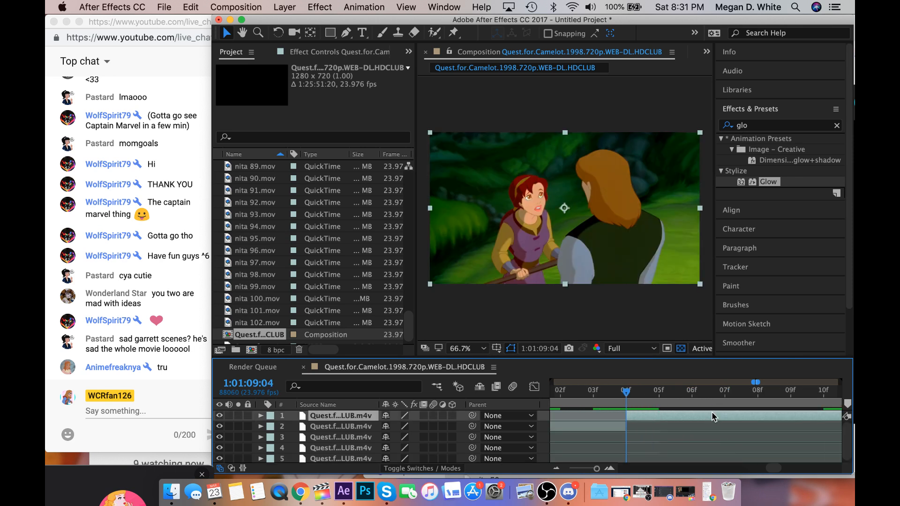
click(719, 404)
scroll(719, 409, right, 3)
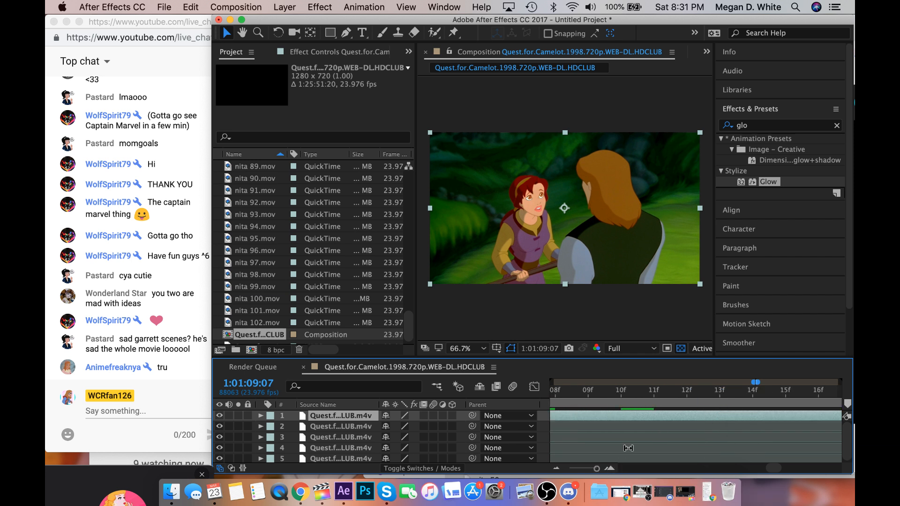
click(818, 404)
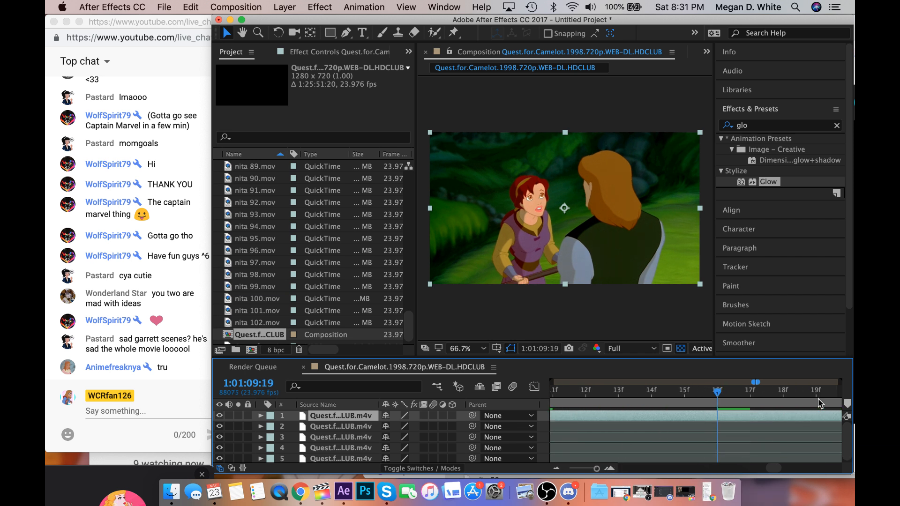
scroll(819, 404, right, 3)
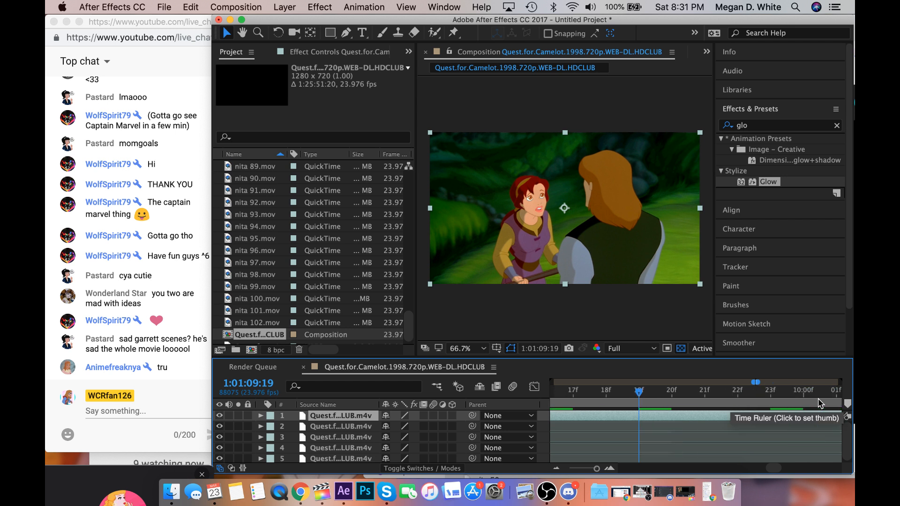
click(774, 404)
scroll(773, 403, right, 3)
click(773, 404)
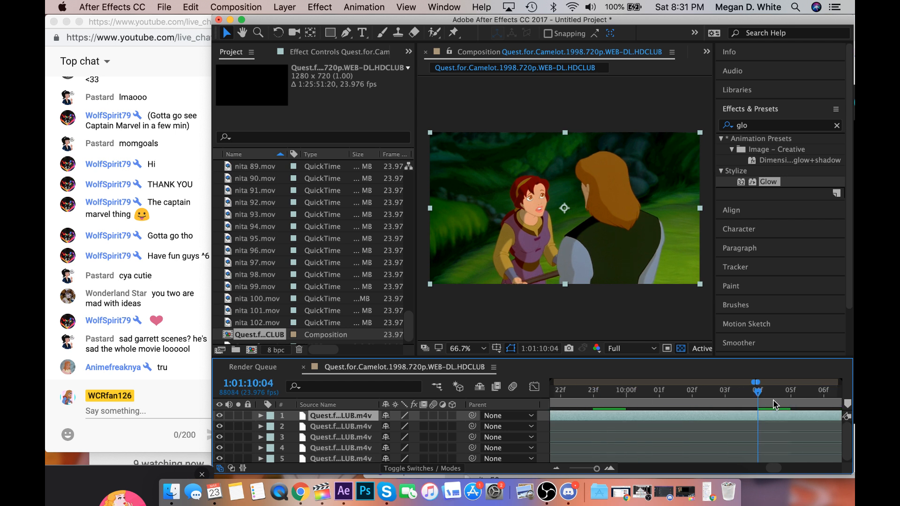
scroll(773, 403, right, 1)
click(773, 404)
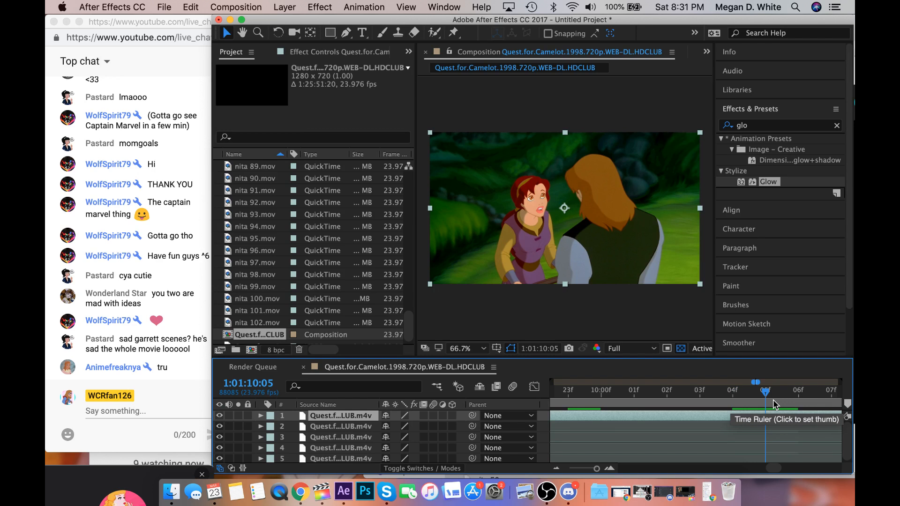
scroll(773, 403, right, 4)
click(773, 404)
scroll(773, 404, right, 4)
click(773, 404)
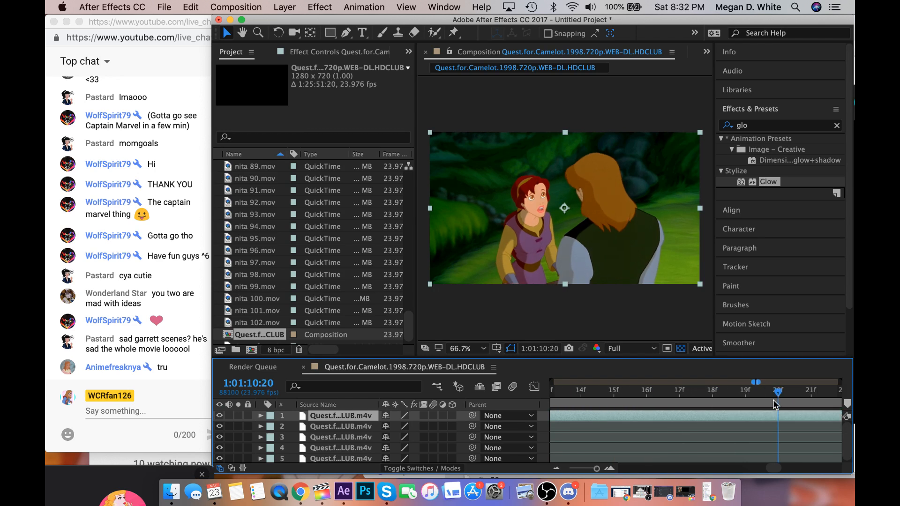
scroll(774, 403, right, 3)
click(774, 404)
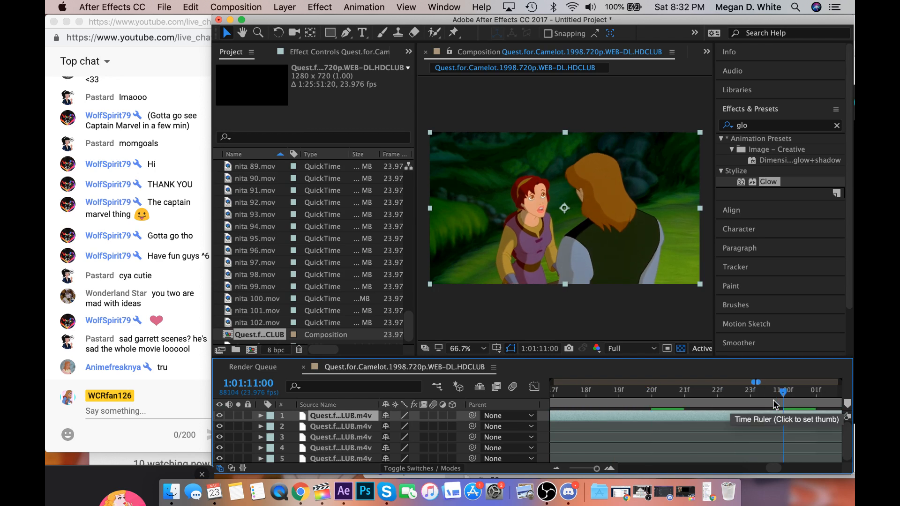
scroll(773, 404, right, 4)
click(773, 403)
scroll(773, 404, right, 2)
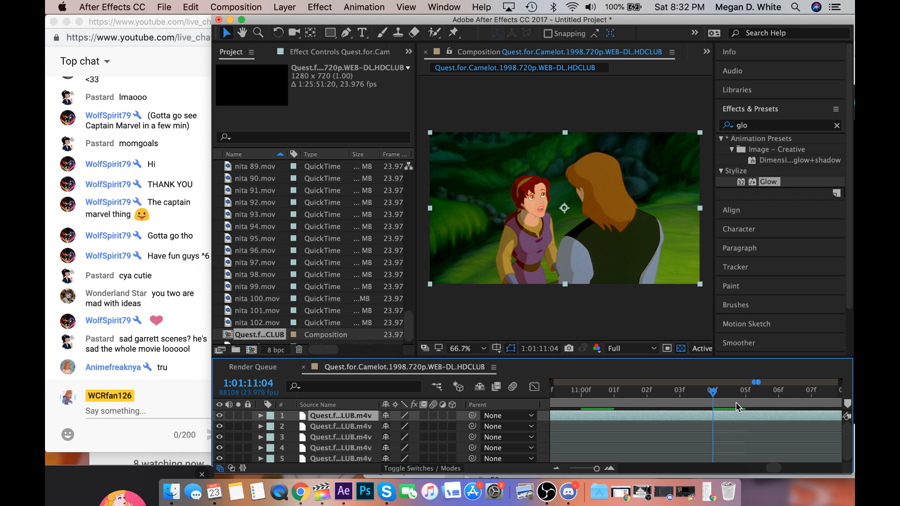
Find the start of the long-haired man's close shot and split the top footage layer at 1:01:11:06.
scroll(736, 403, right, 2)
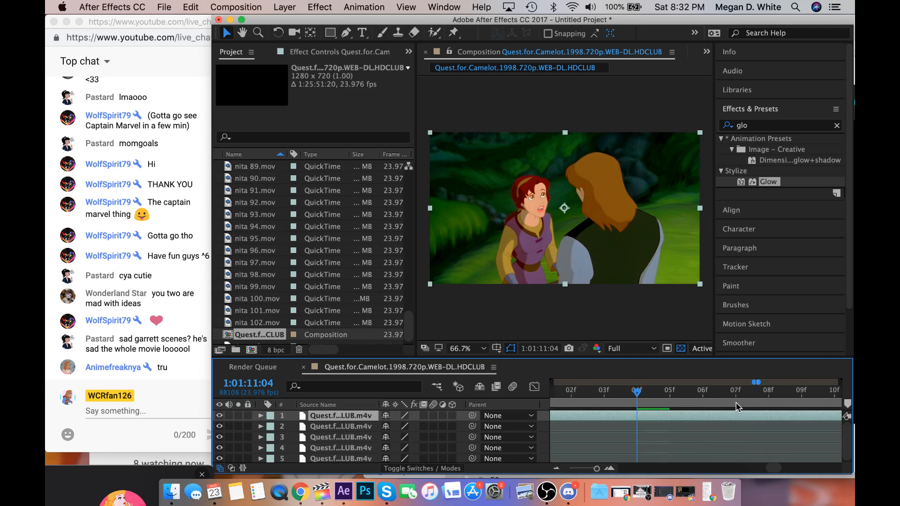
click(675, 397)
mouse_move(675, 397)
mouse_down()
mouse_move(723, 401)
mouse_move(666, 404)
mouse_move(691, 405)
mouse_up()
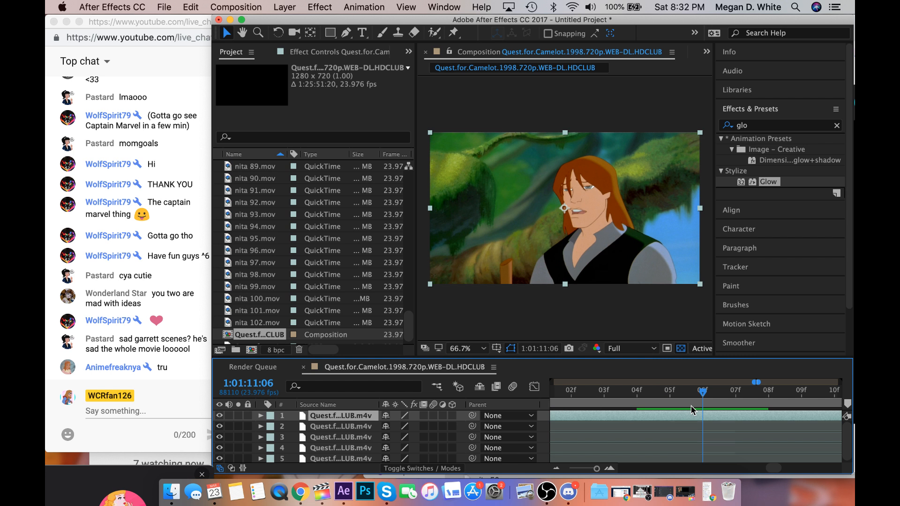
scroll(691, 406, right, 5)
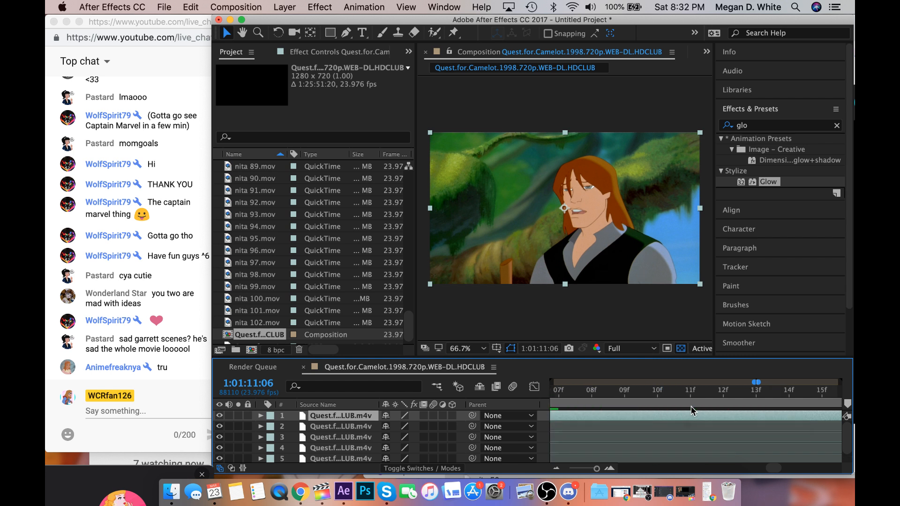
Play the man's close shot, scrub back through it, and split the top footage layer at 1:01:12:16.
key(space)
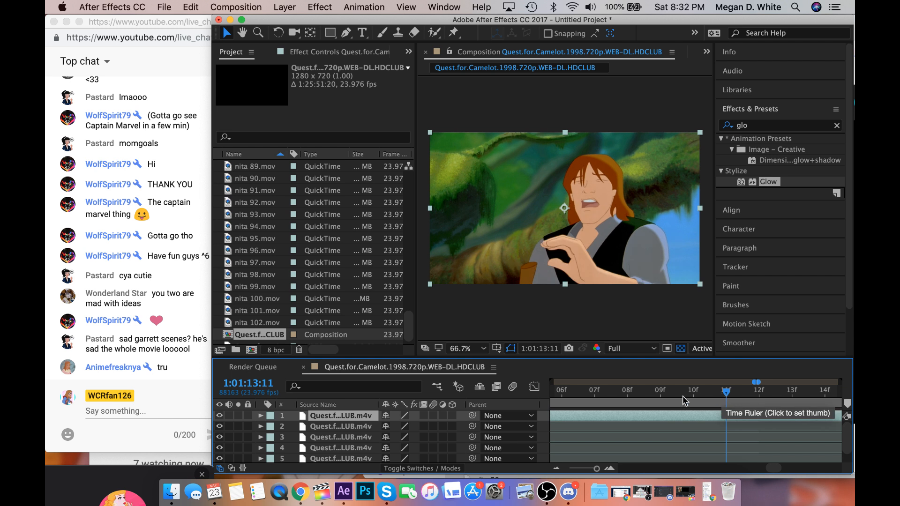
click(634, 396)
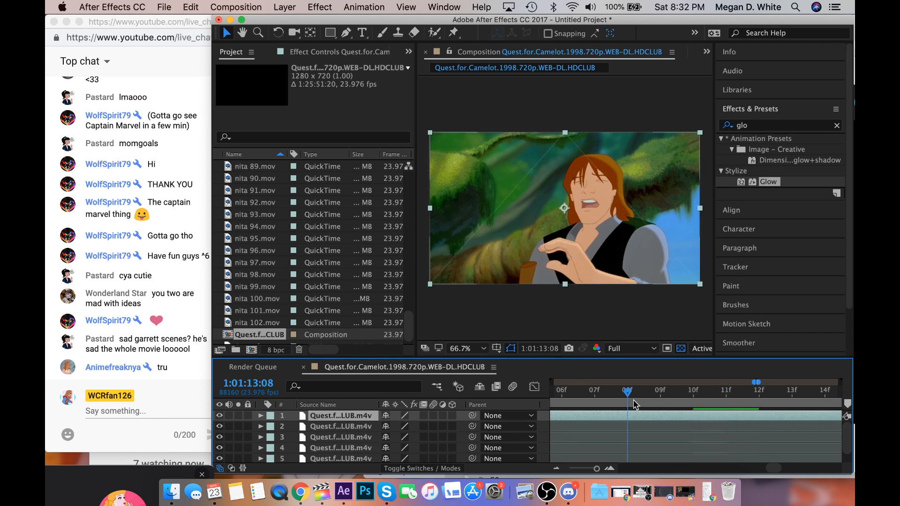
drag(633, 399, 591, 397)
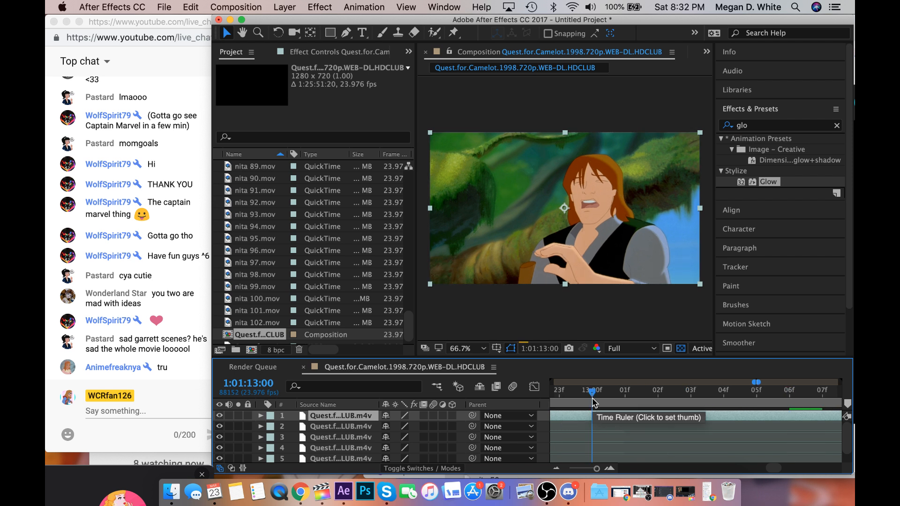
scroll(591, 397, left, 1)
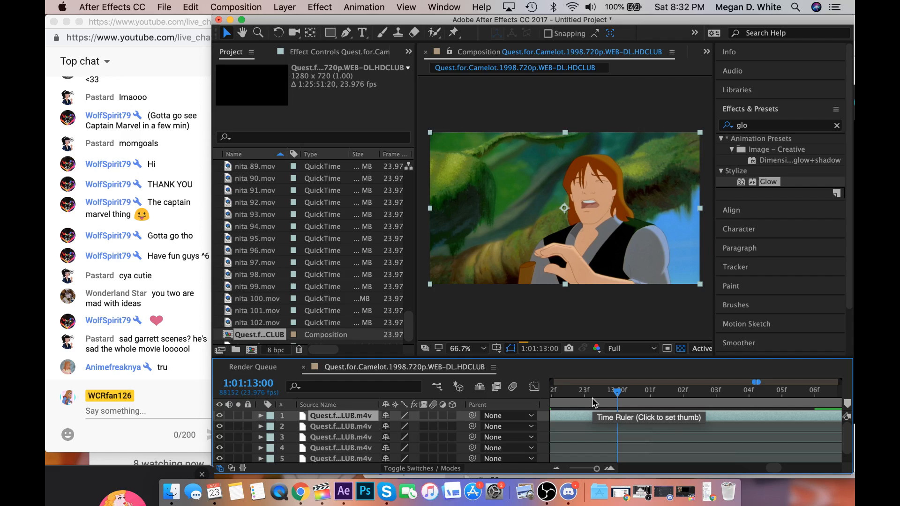
drag(591, 398, 614, 412)
key(super+shift+d)
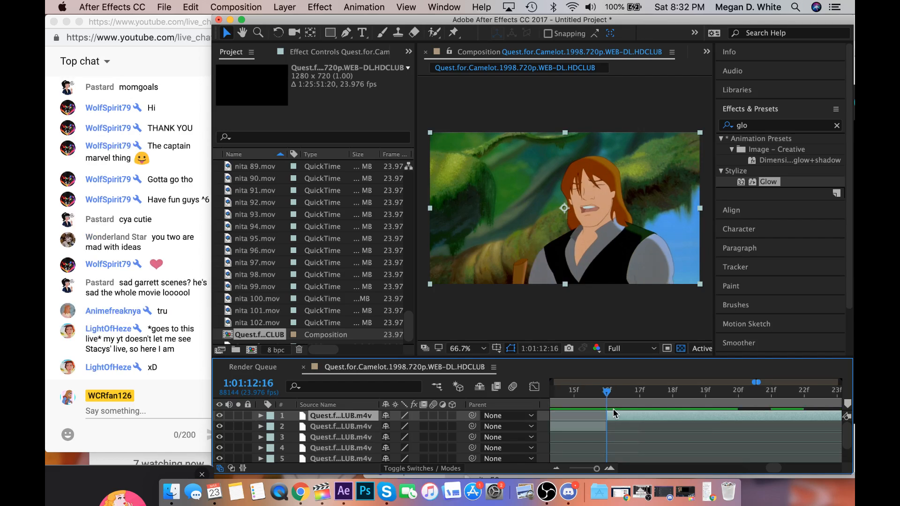
scroll(613, 412, left, 3)
scroll(596, 467, left, 2)
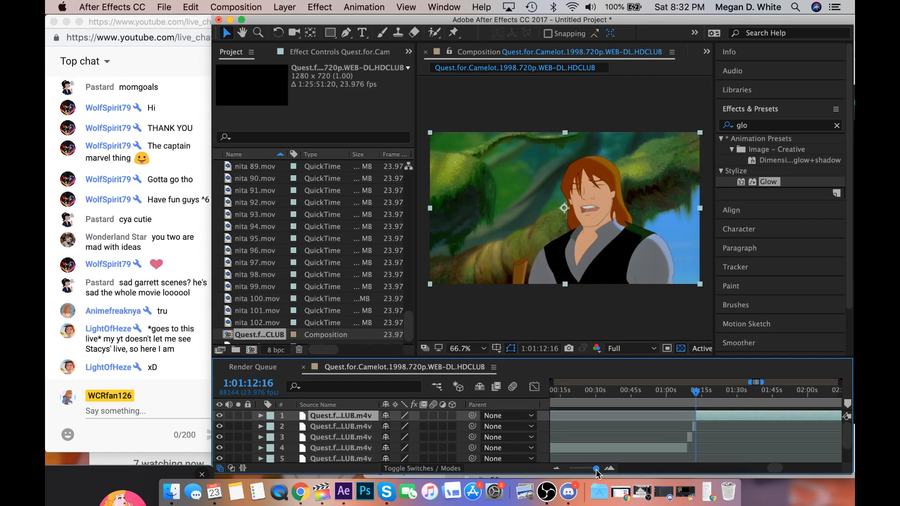
drag(597, 471, 595, 471)
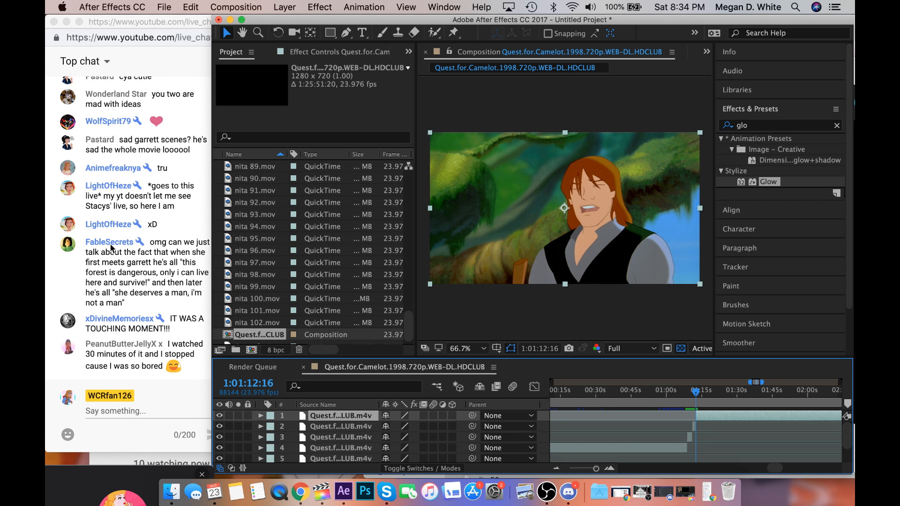
Bring the YouTube live chat window forward, raise the screen brightness, and read the incoming messages.
click(134, 335)
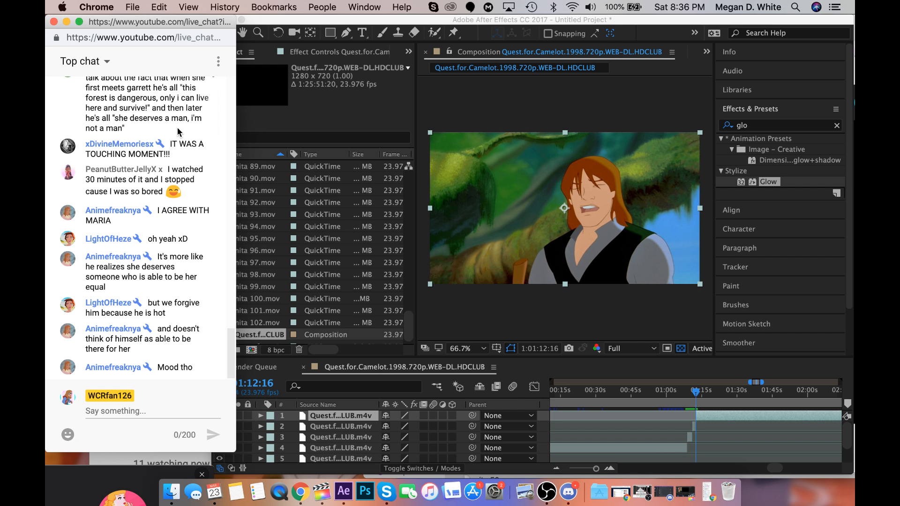
key(XF86MonBrightnessUp)
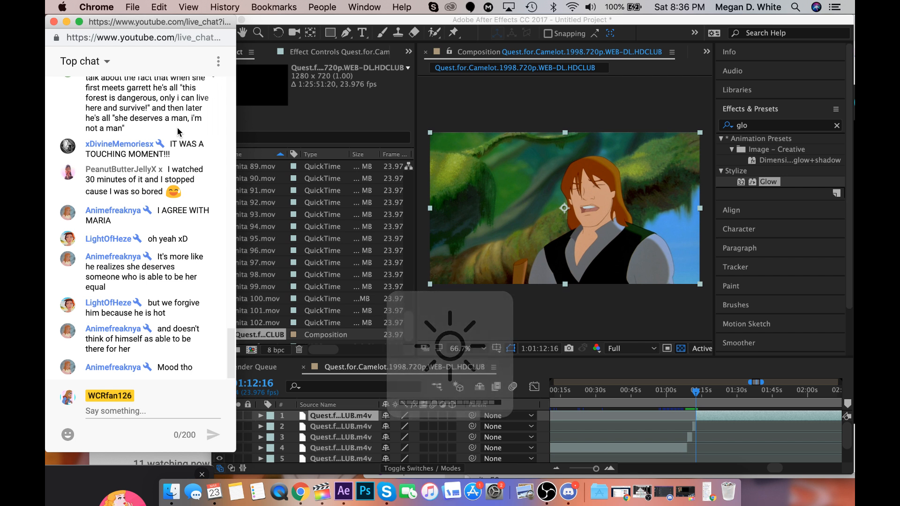
key(XF86MonBrightnessUp)
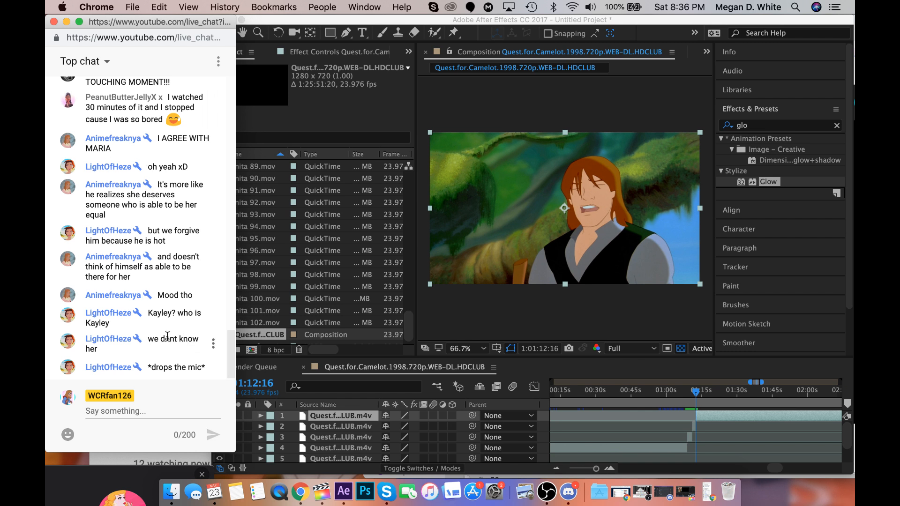
drag(167, 337, 182, 351)
click(182, 351)
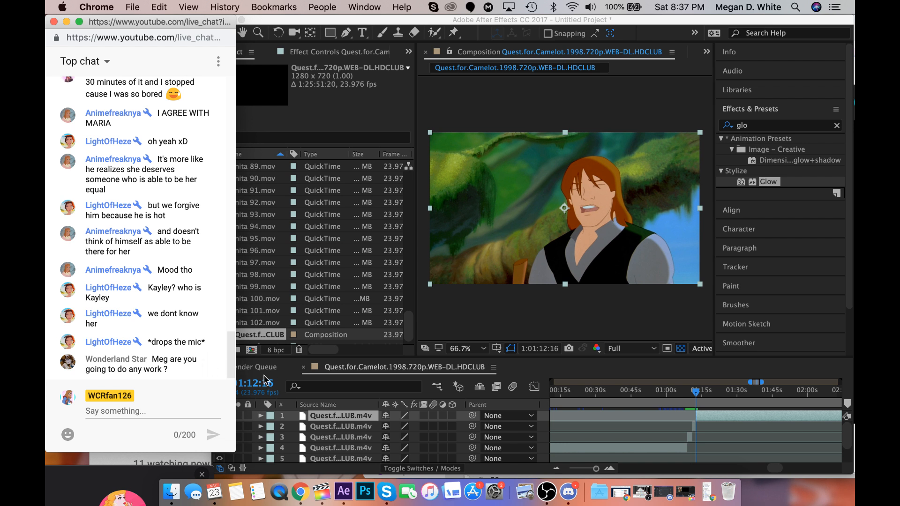
Return to After Effects, delete the top footage segment starting at 1:01:12:16, and move the playhead back to 1:01:09:07.
click(720, 395)
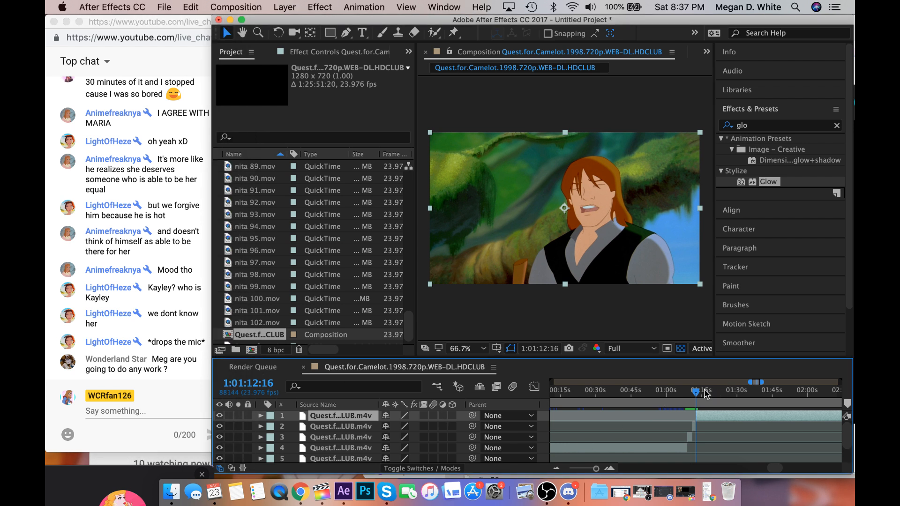
drag(698, 390, 695, 391)
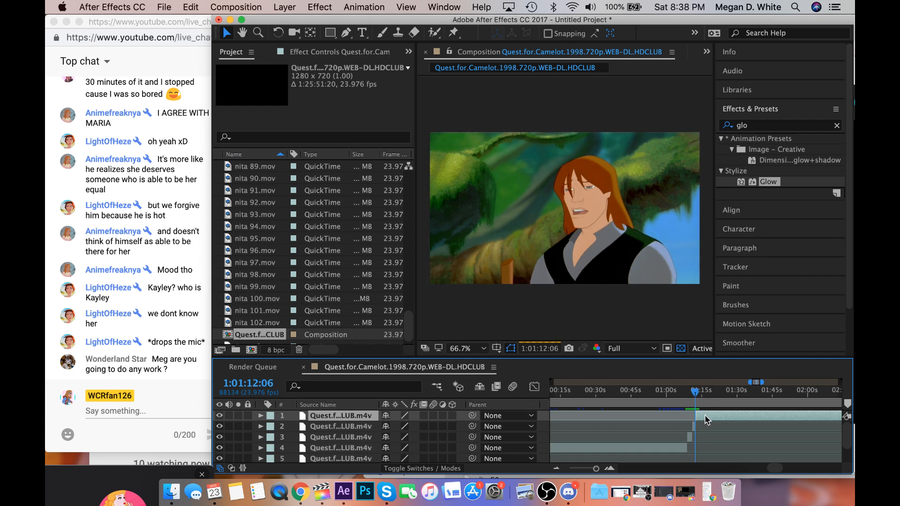
key(Delete)
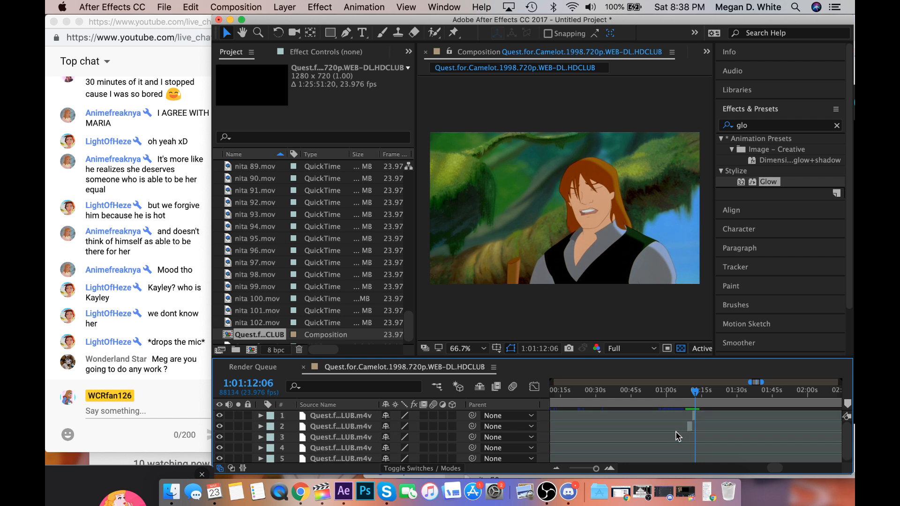
drag(694, 398, 687, 397)
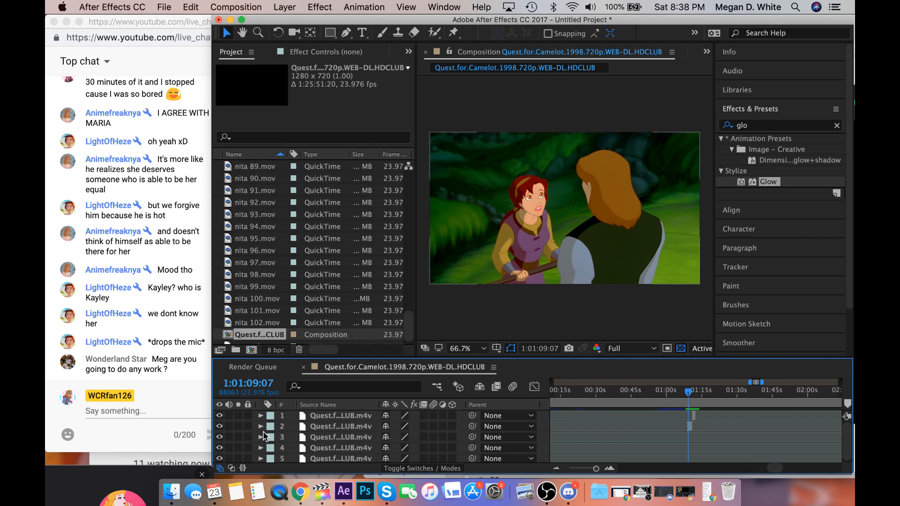
Check the co-host's stream in Chrome, and import garrett5.mov from the Downloads folder into the After Effects project.
click(300, 492)
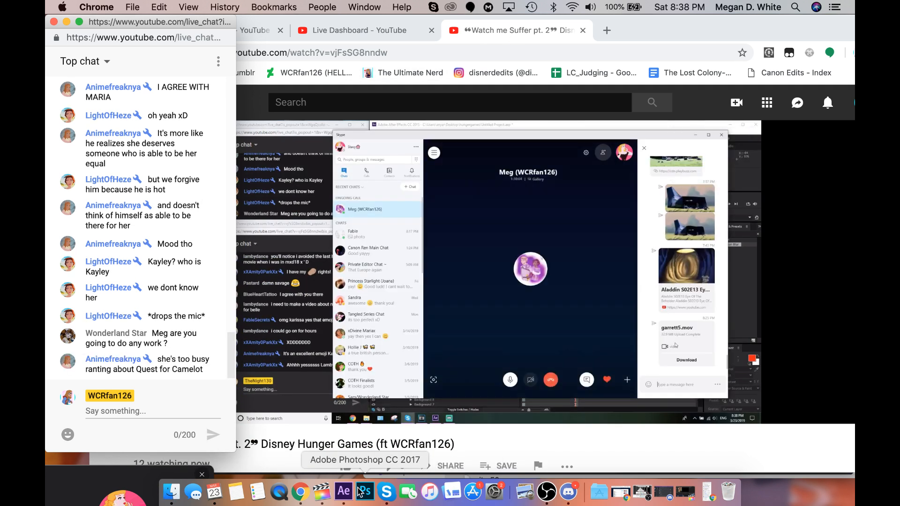
click(343, 491)
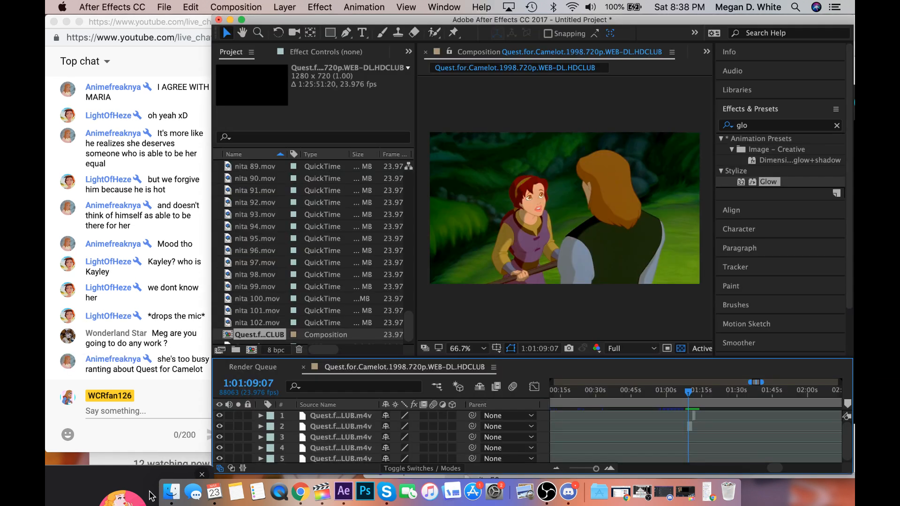
click(169, 493)
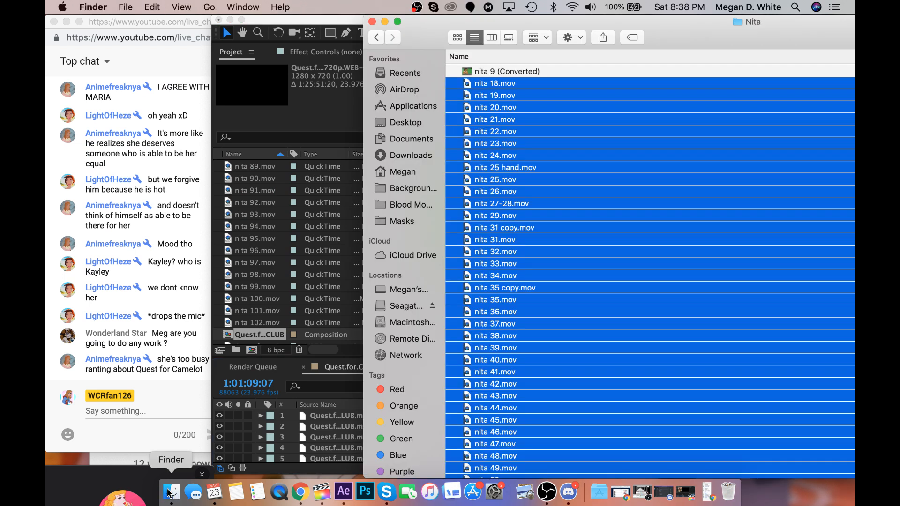
click(408, 158)
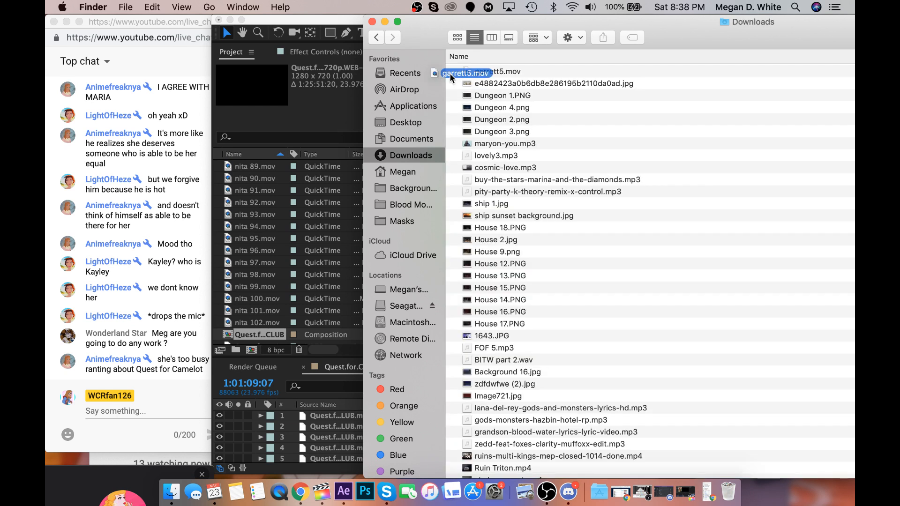
drag(450, 75, 287, 248)
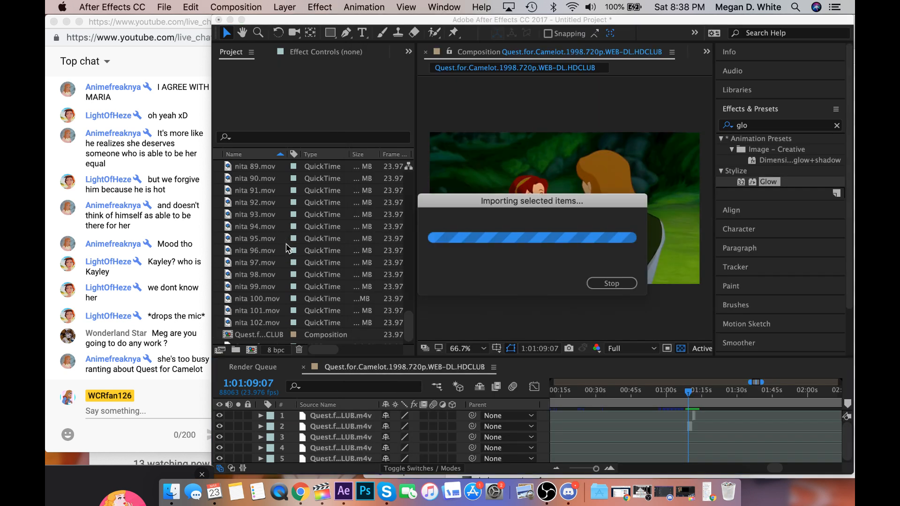
scroll(287, 248, up, 15)
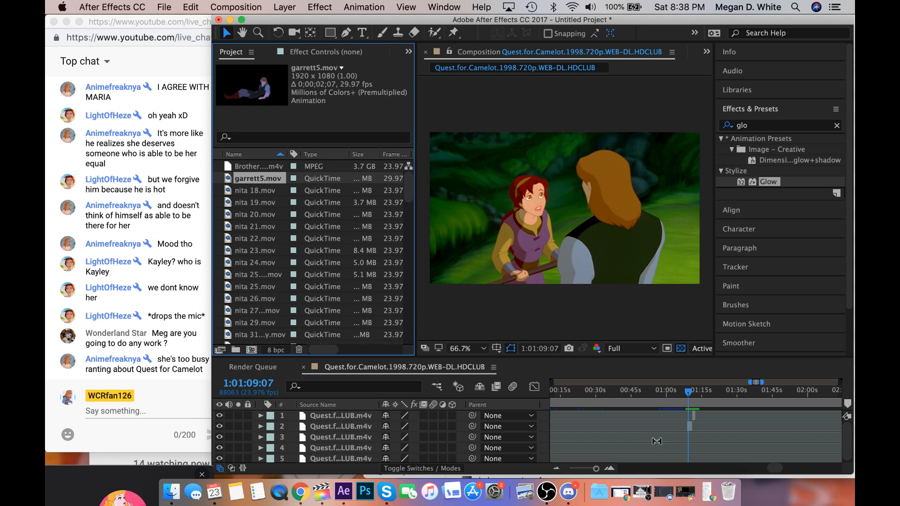
Delete the bottom footage layer, the long opening segment that runs up to about 50 minutes in the timeline.
scroll(653, 438, left, 10)
scroll(655, 440, left, 10)
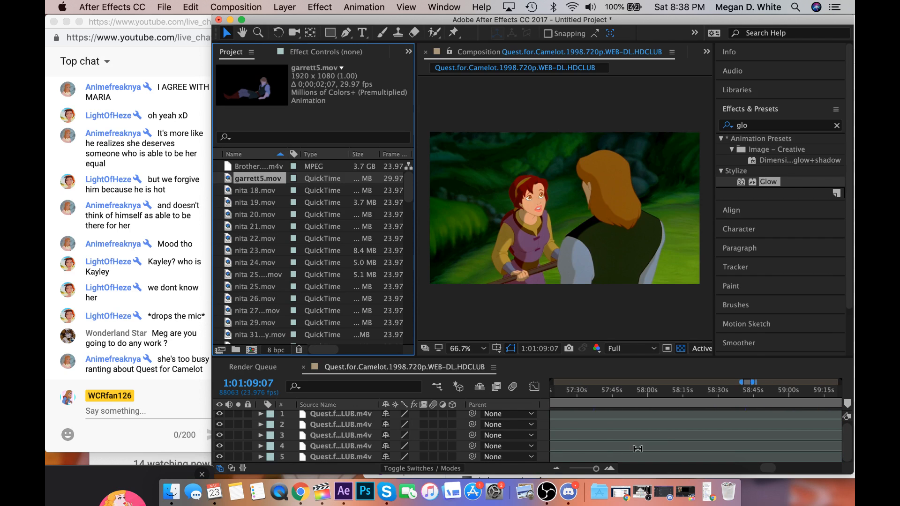
drag(595, 469, 559, 470)
click(602, 456)
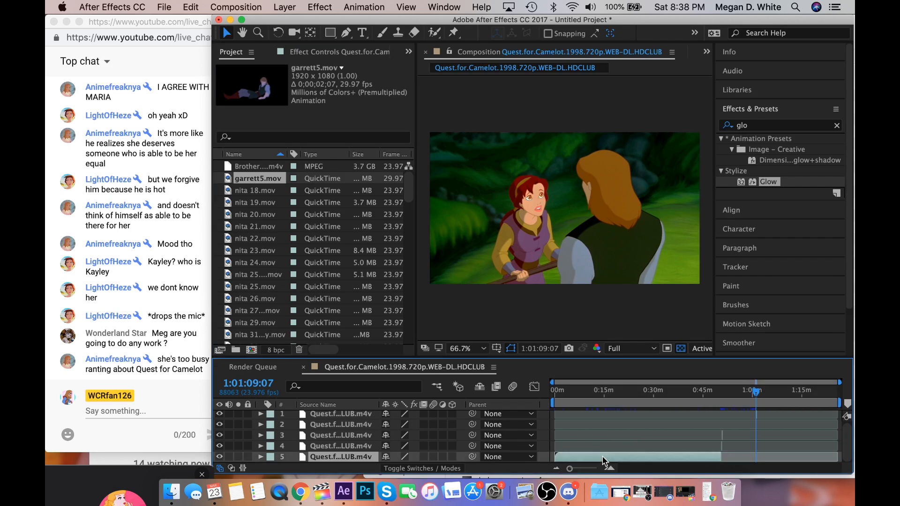
key(Delete)
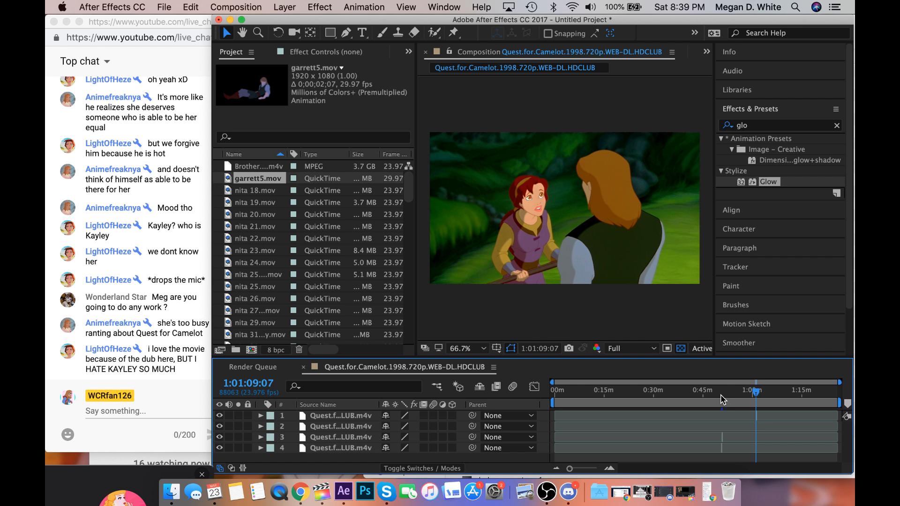
Move the third layer's short segment from about 50:55 to just before the second layer's segment near 1:01:09:07.
click(595, 468)
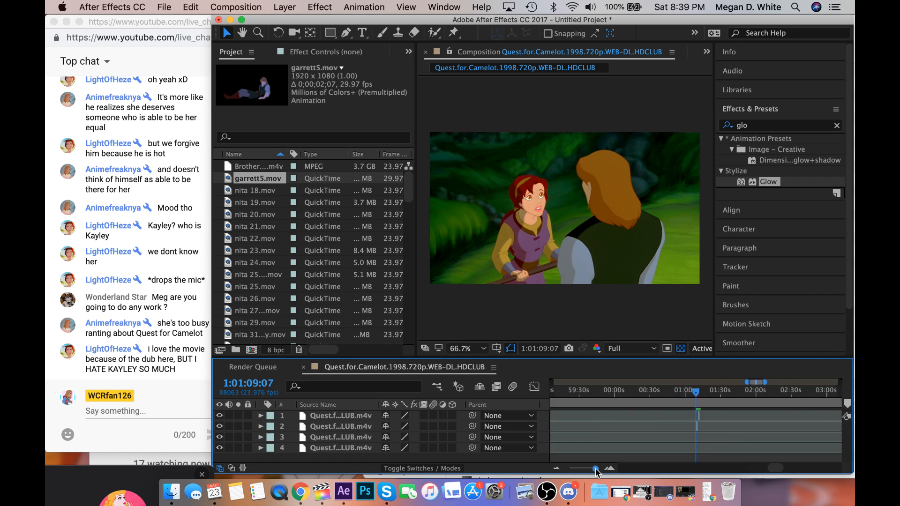
drag(595, 469, 595, 469)
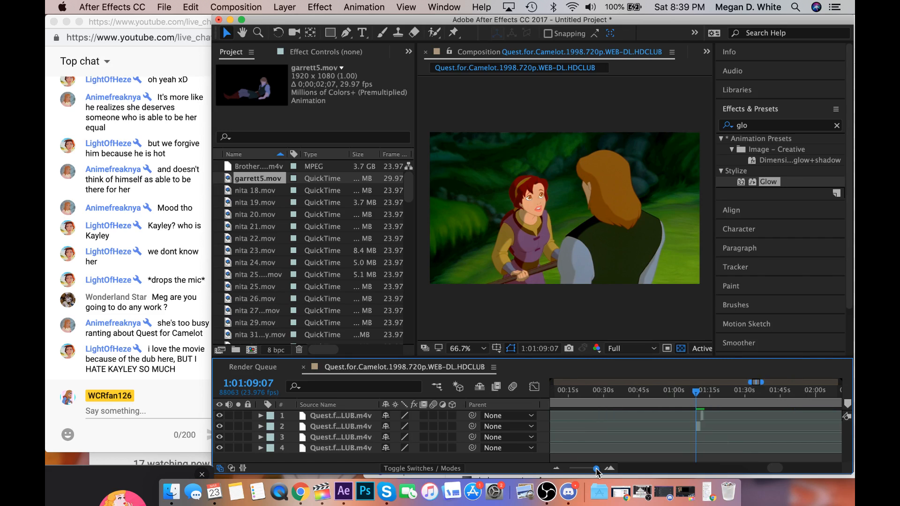
scroll(625, 440, left, 15)
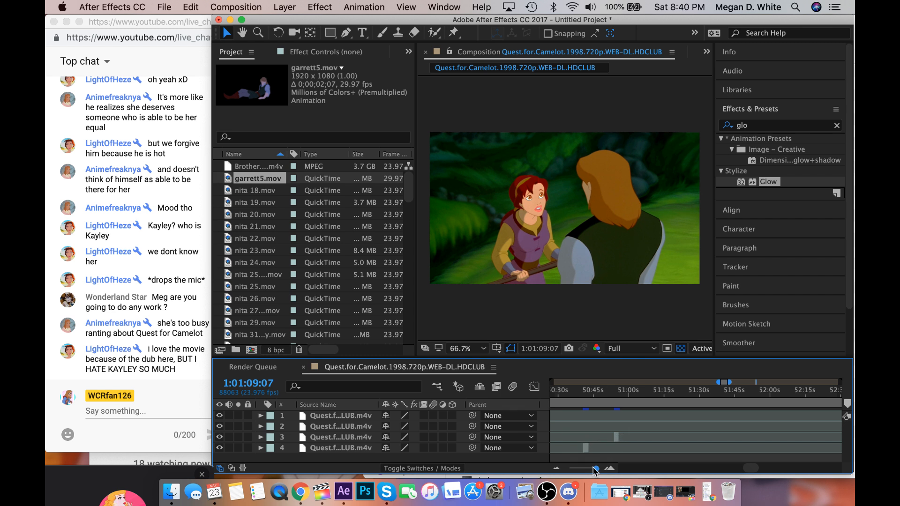
drag(595, 468, 597, 468)
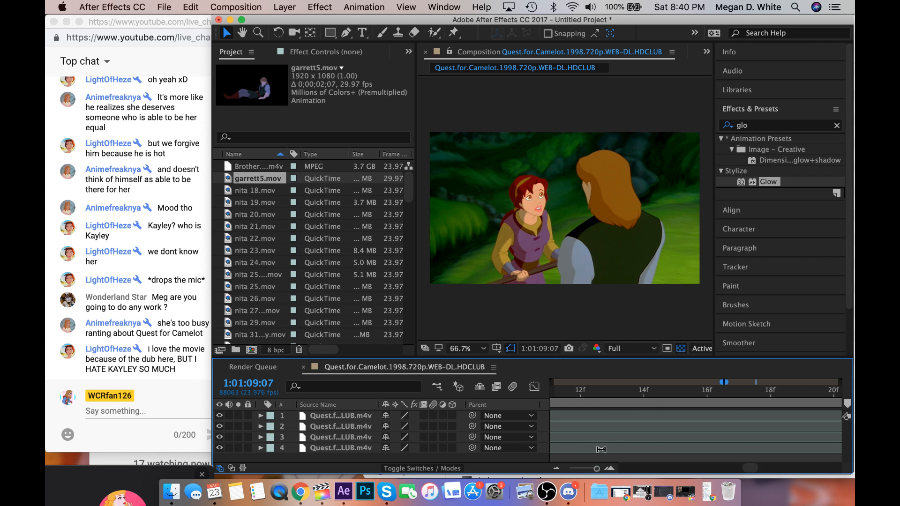
scroll(618, 447, right, 3)
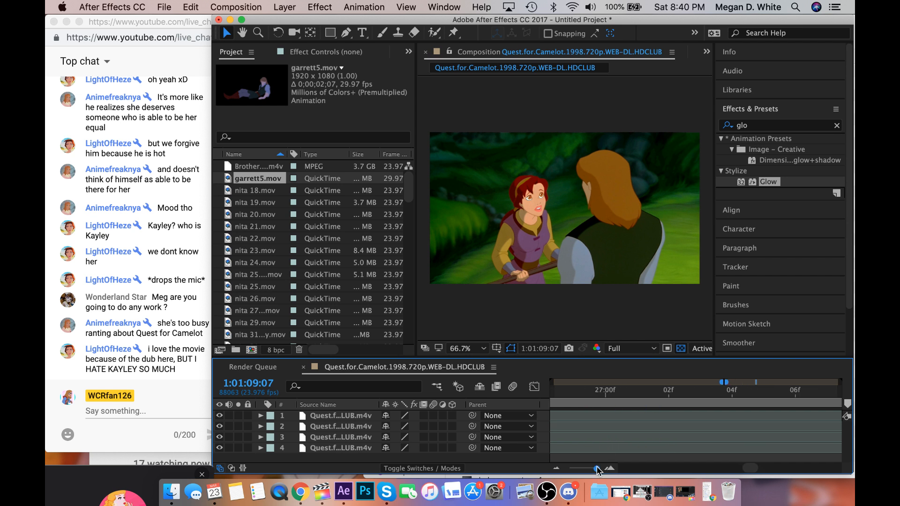
drag(597, 469, 595, 470)
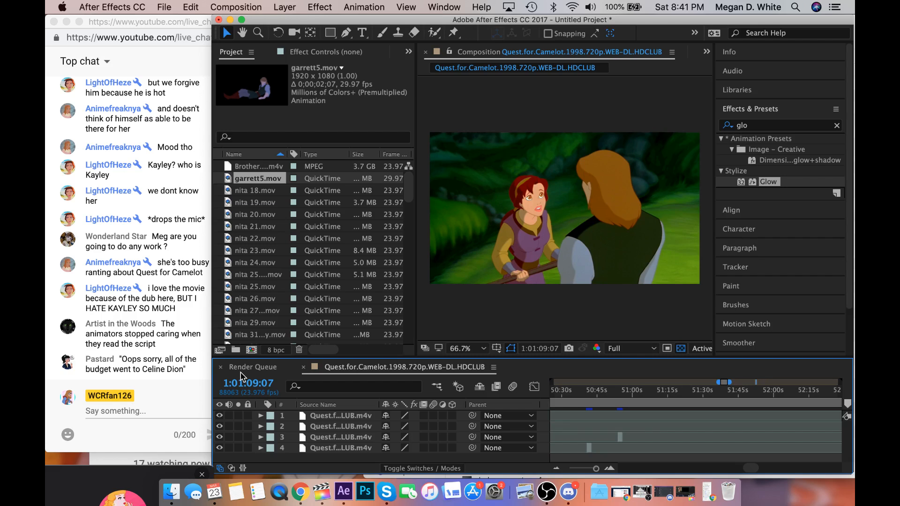
click(622, 436)
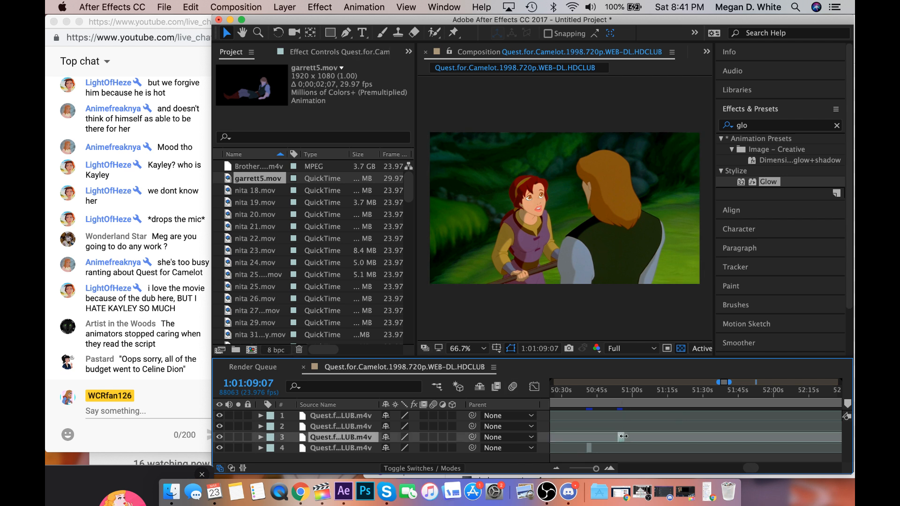
mouse_move(623, 435)
mouse_down()
mouse_move(852, 458)
mouse_move(620, 442)
mouse_up()
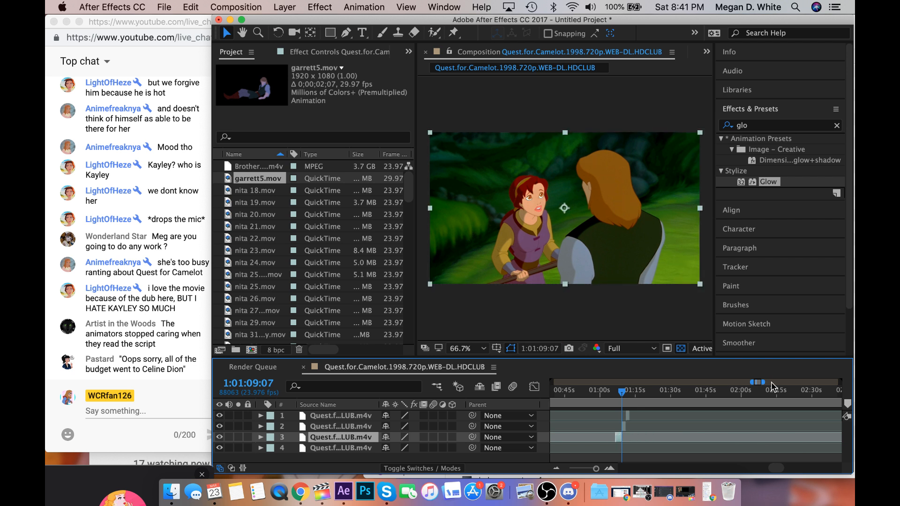
Set the playhead to 1:01:25:03, and move the fourth layer's short segment from about 50:42 to just before the third layer's segment.
drag(758, 381, 675, 414)
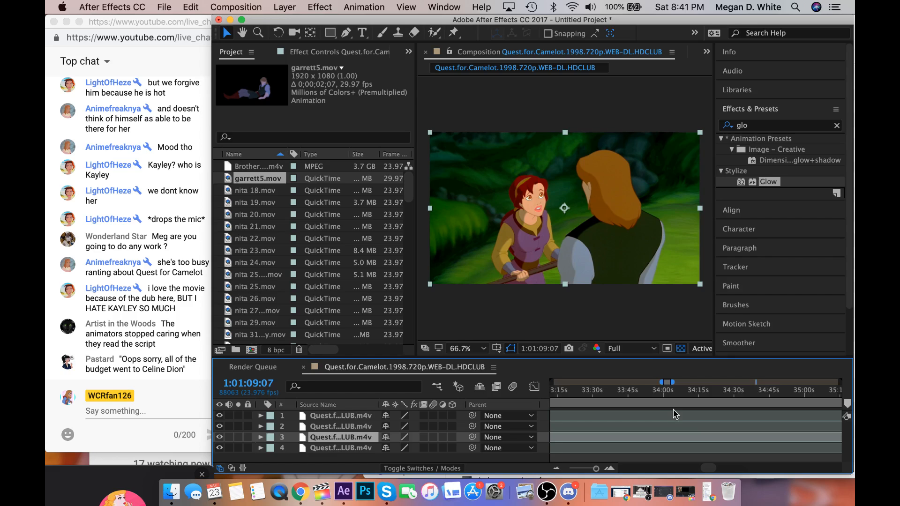
drag(675, 413, 592, 429)
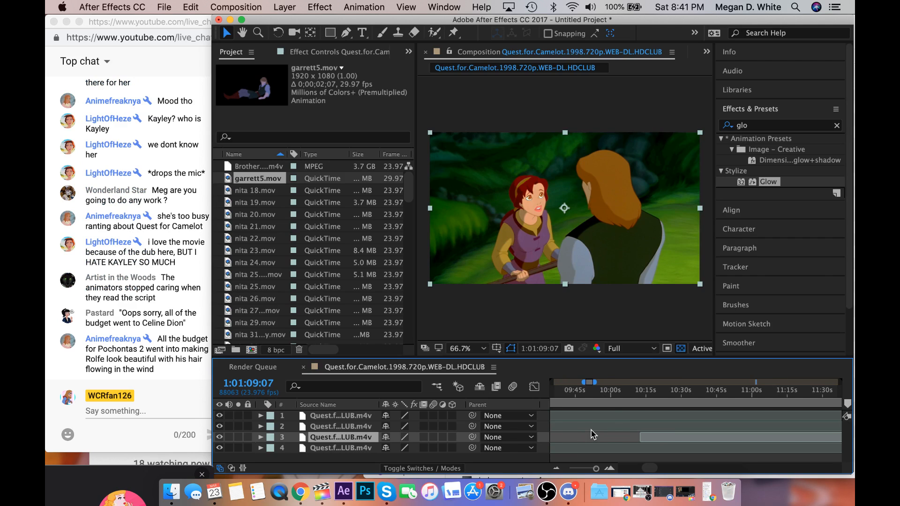
click(578, 468)
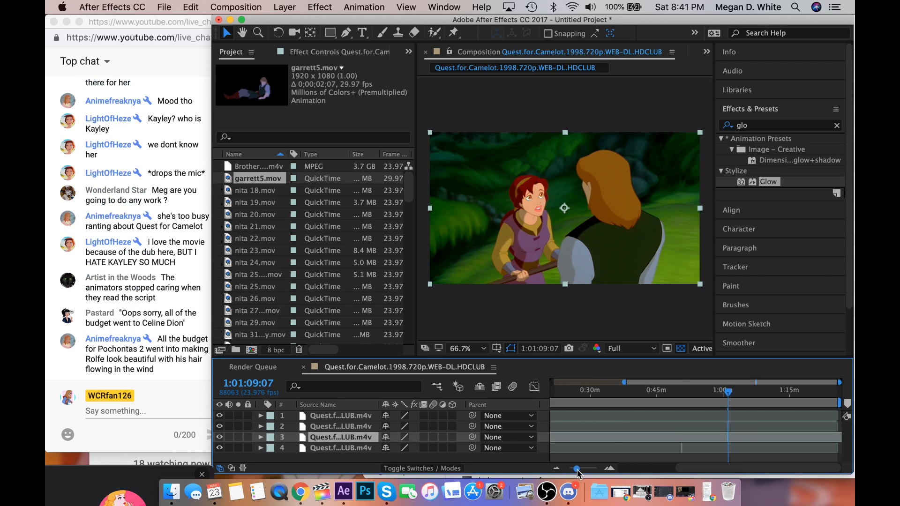
drag(683, 390, 730, 399)
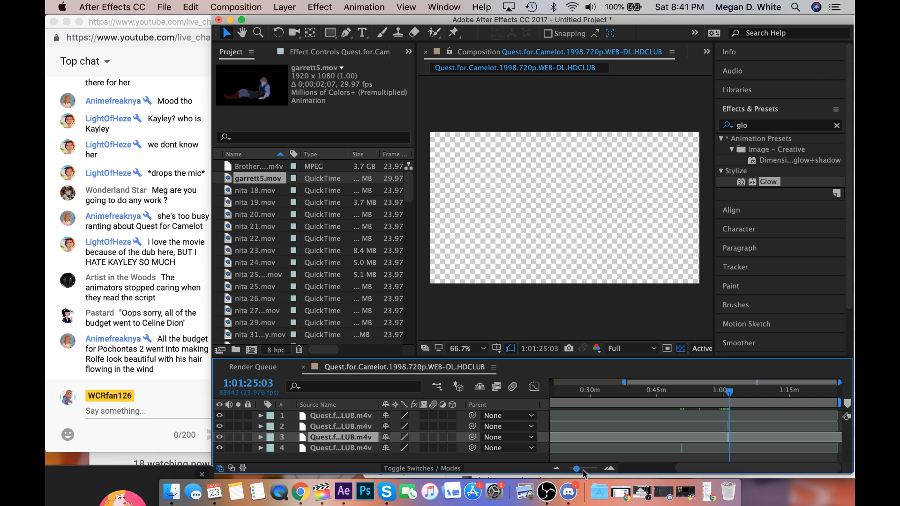
drag(585, 473, 596, 475)
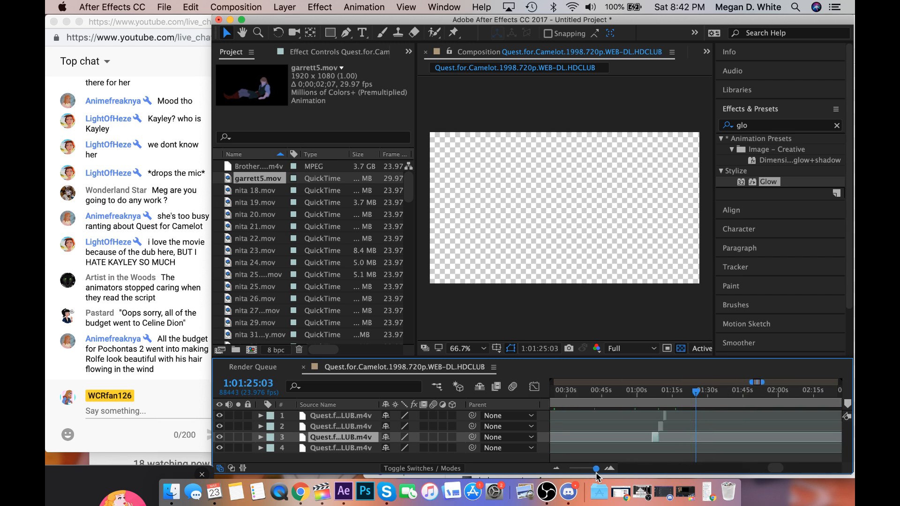
drag(762, 388, 723, 395)
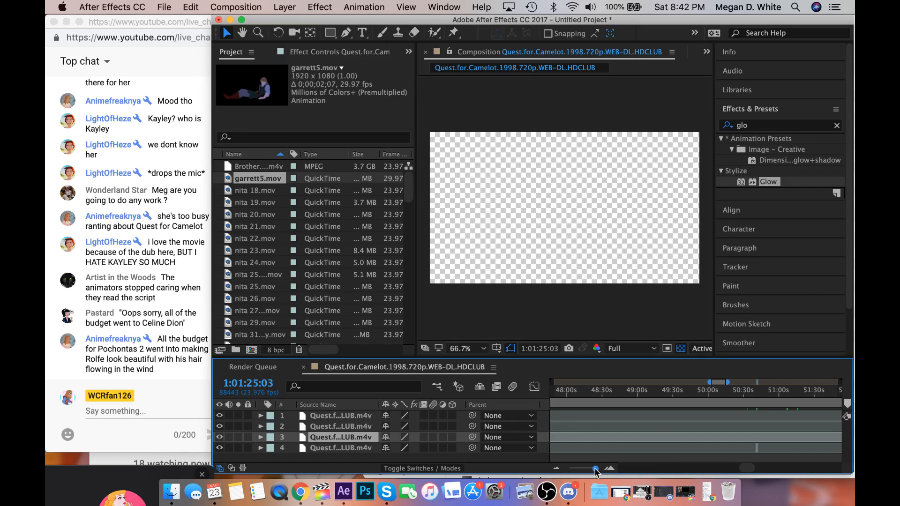
drag(595, 469, 597, 471)
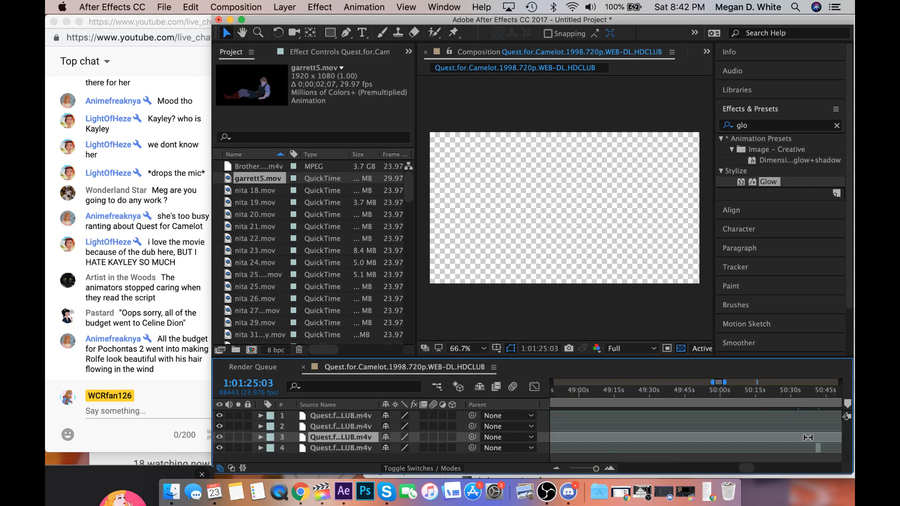
scroll(811, 451, right, 5)
click(666, 447)
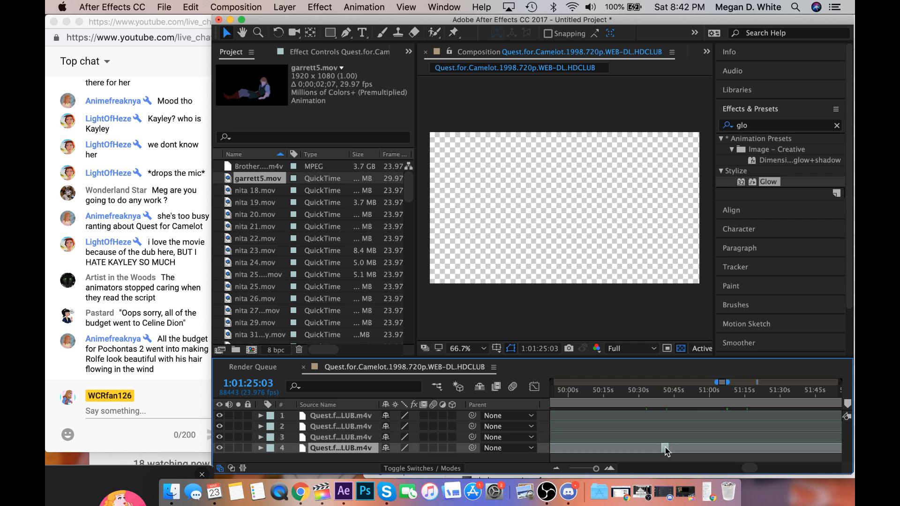
drag(664, 446, 645, 451)
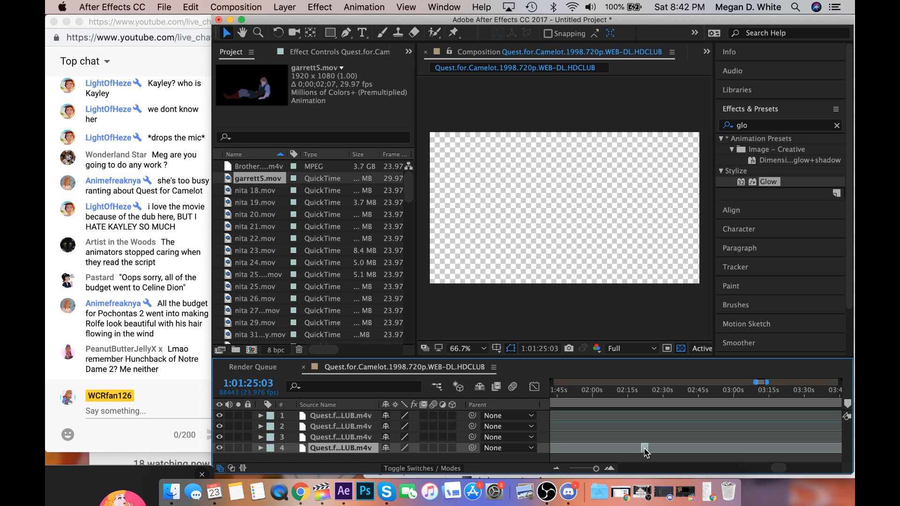
drag(646, 451, 621, 460)
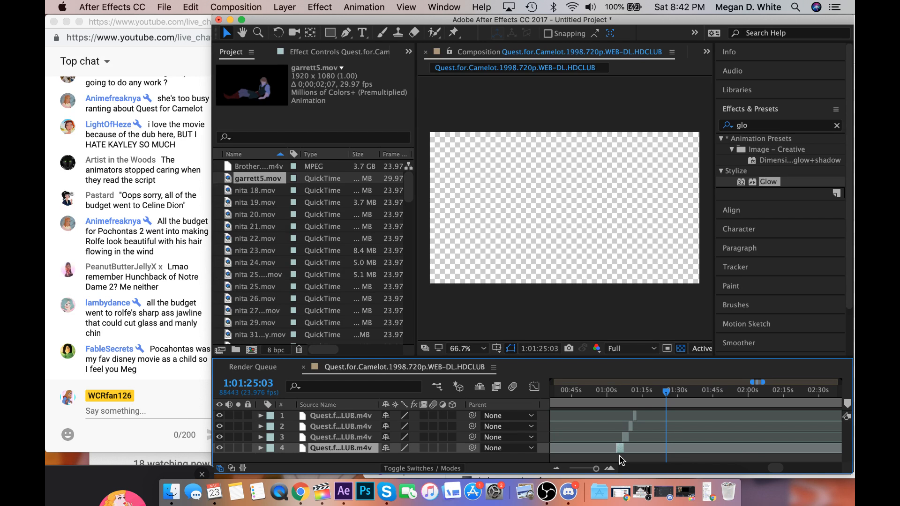
Check the live chat, and shift the fourth layer's segment earlier so that its end meets the start of the third layer's segment.
drag(596, 468, 597, 468)
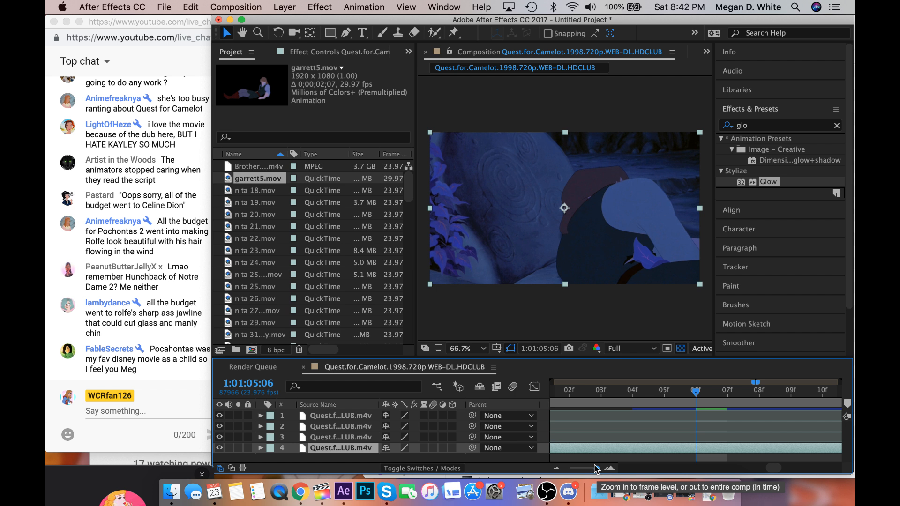
click(160, 359)
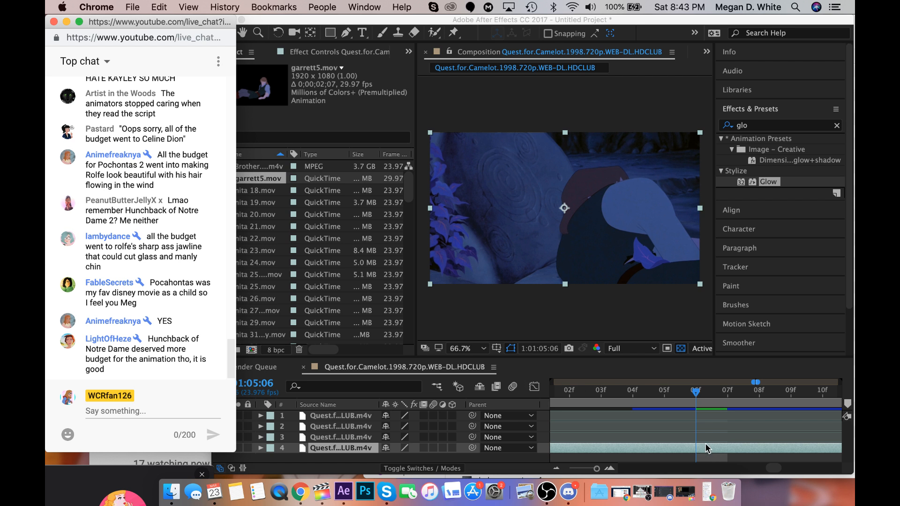
click(594, 470)
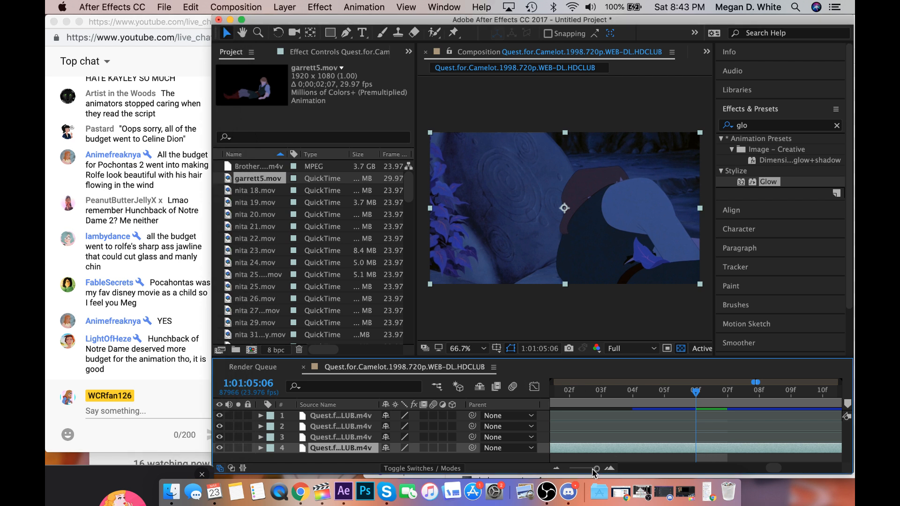
drag(596, 469, 595, 470)
scroll(691, 403, right, 1)
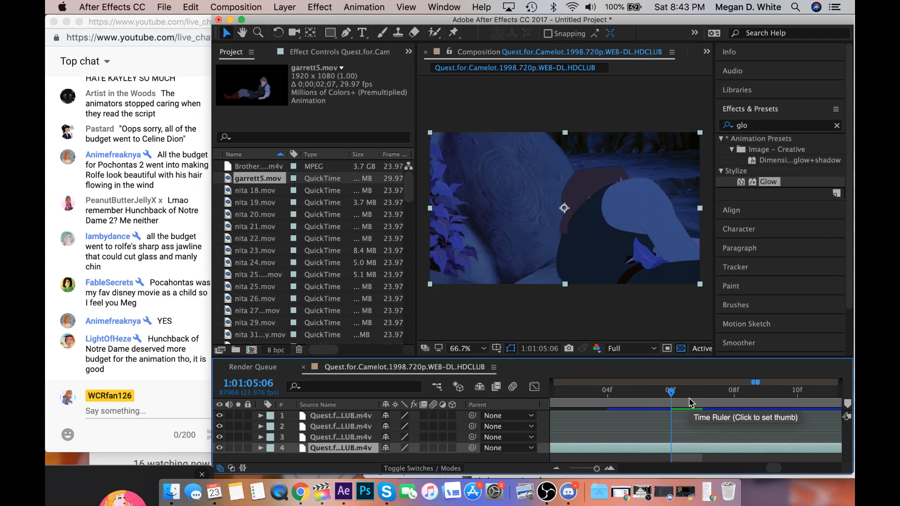
click(638, 460)
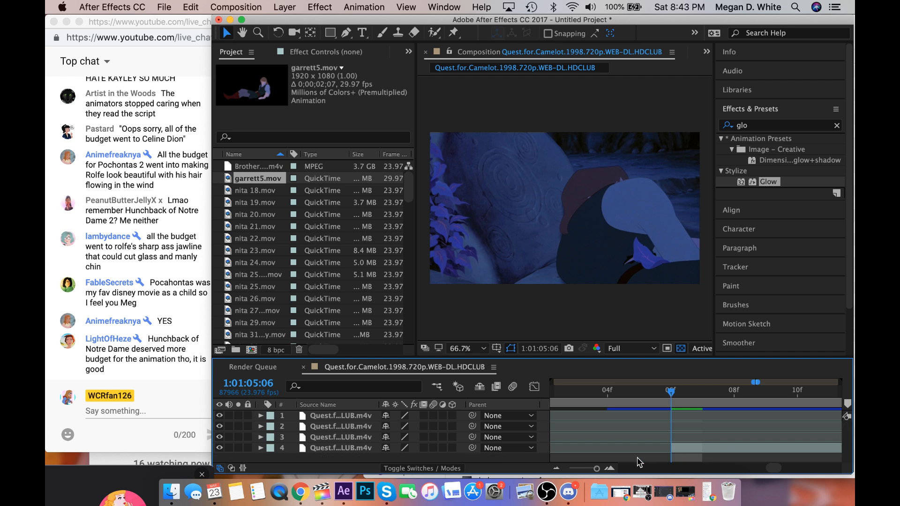
drag(596, 469, 596, 469)
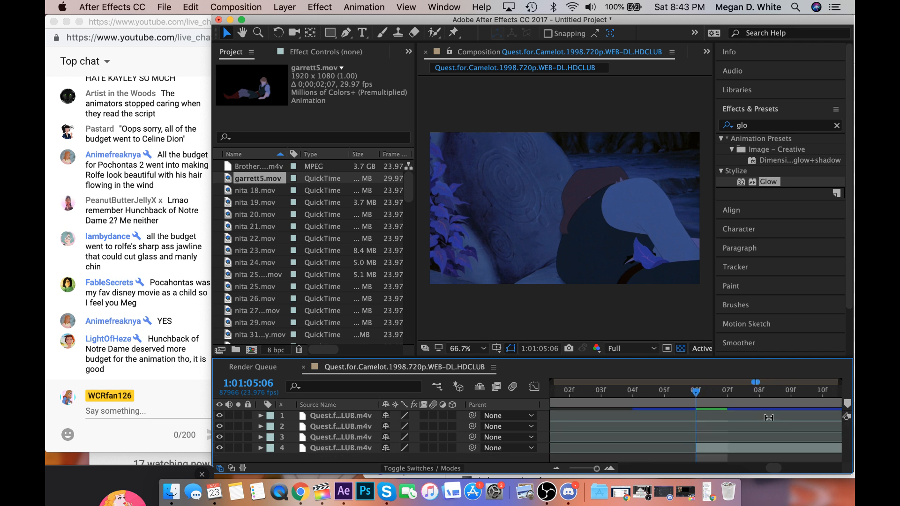
scroll(769, 421, right, 10)
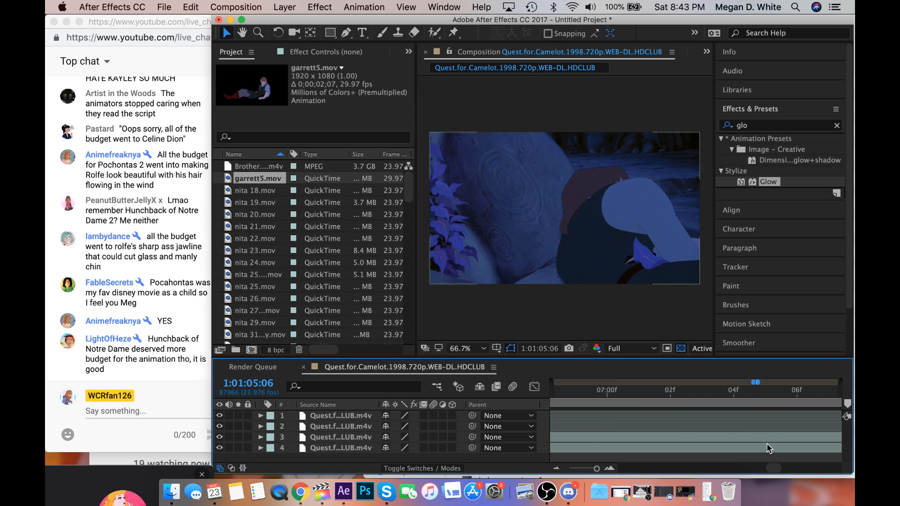
drag(768, 447, 646, 460)
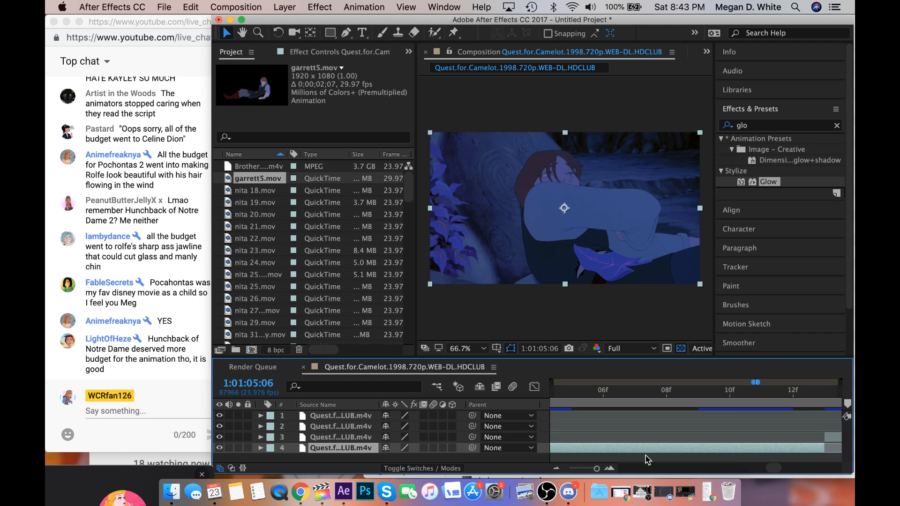
Review the joined segments by placing the playhead at 1:01:09:03, 1:01:08:10, and 1:01:06:22.
scroll(645, 459, left, 2)
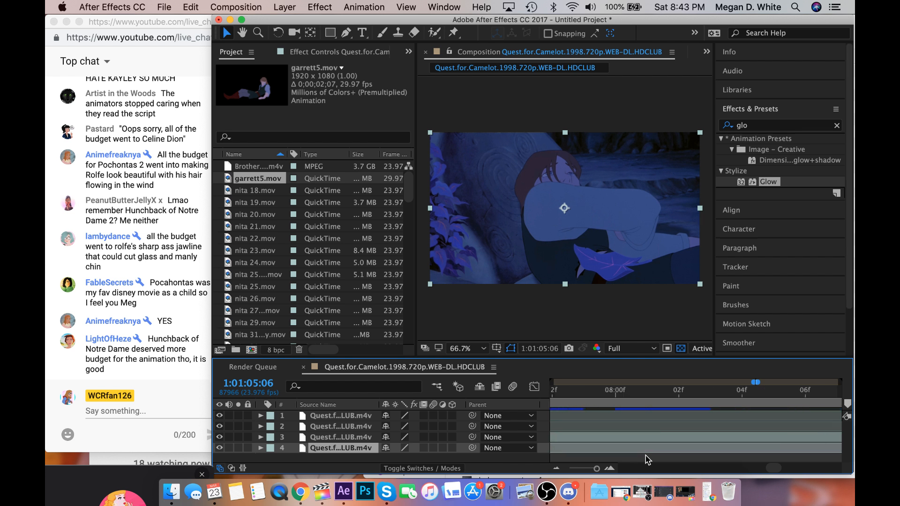
scroll(645, 459, right, 10)
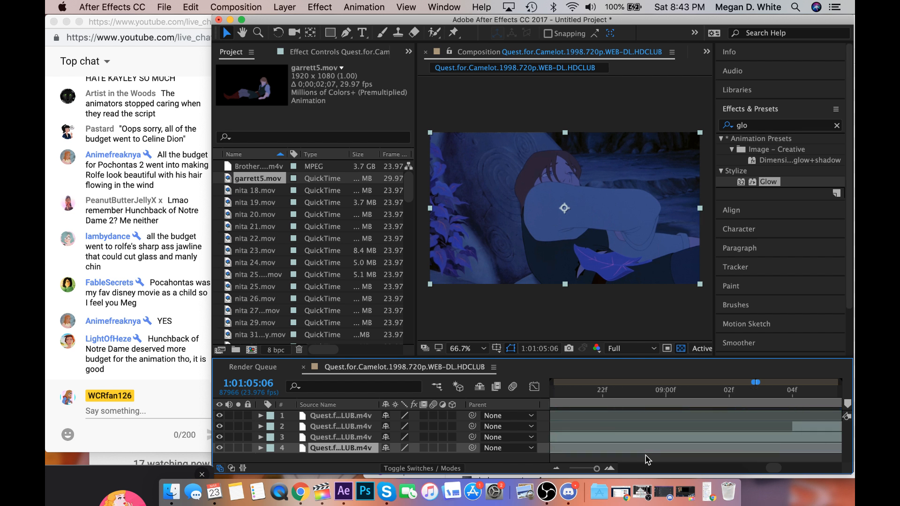
click(735, 389)
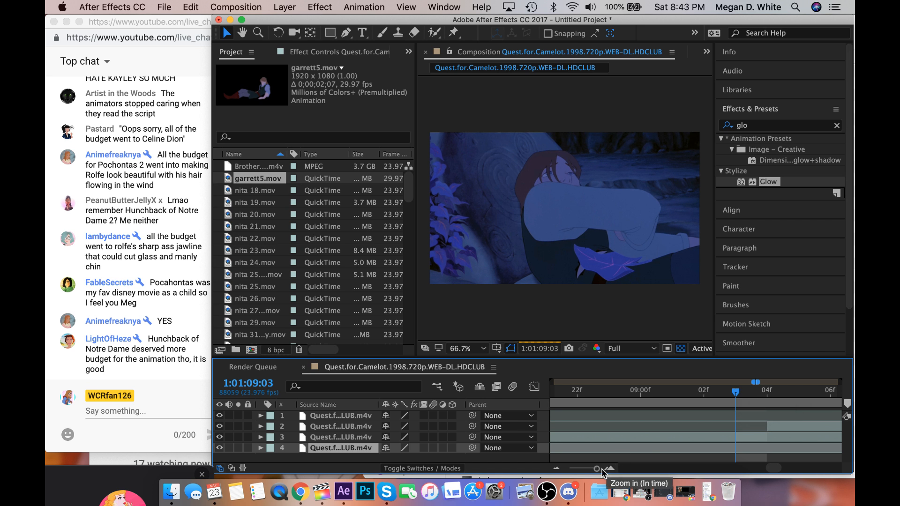
scroll(604, 443, left, 10)
click(615, 395)
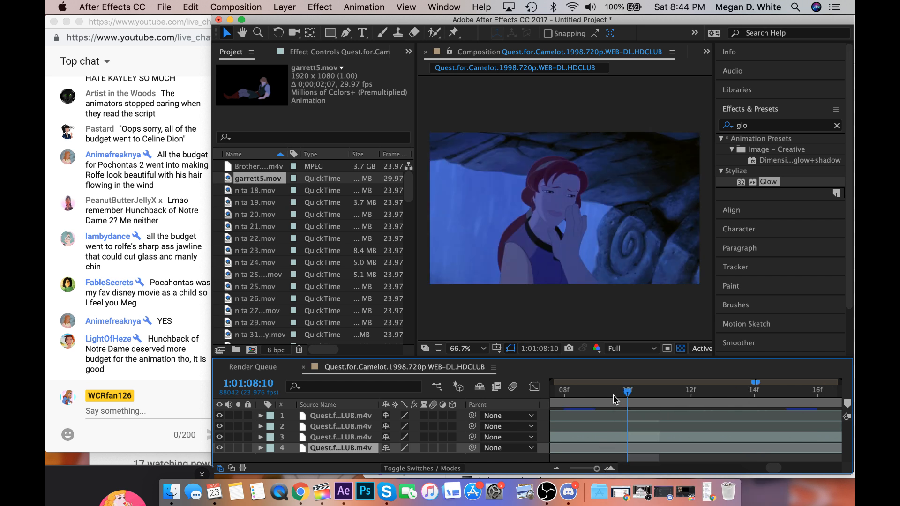
scroll(621, 399, left, 10)
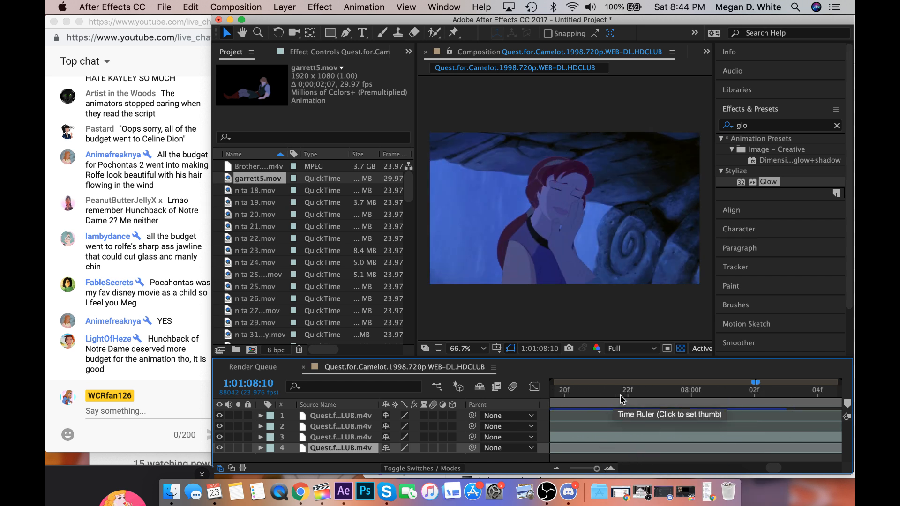
scroll(620, 399, left, 10)
click(614, 393)
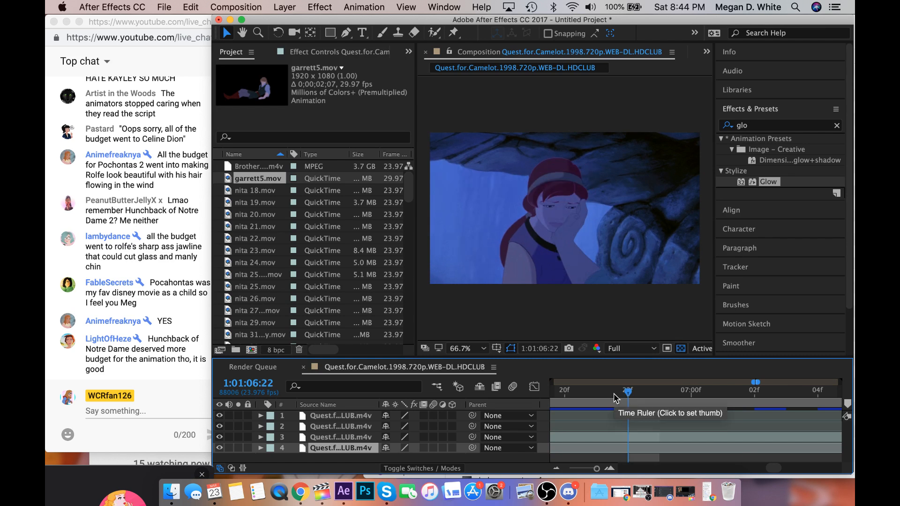
Check the join between the fourth and third layers by placing the playhead at 1:01:06:14 and 1:01:06:13.
scroll(613, 393, left, 5)
click(614, 394)
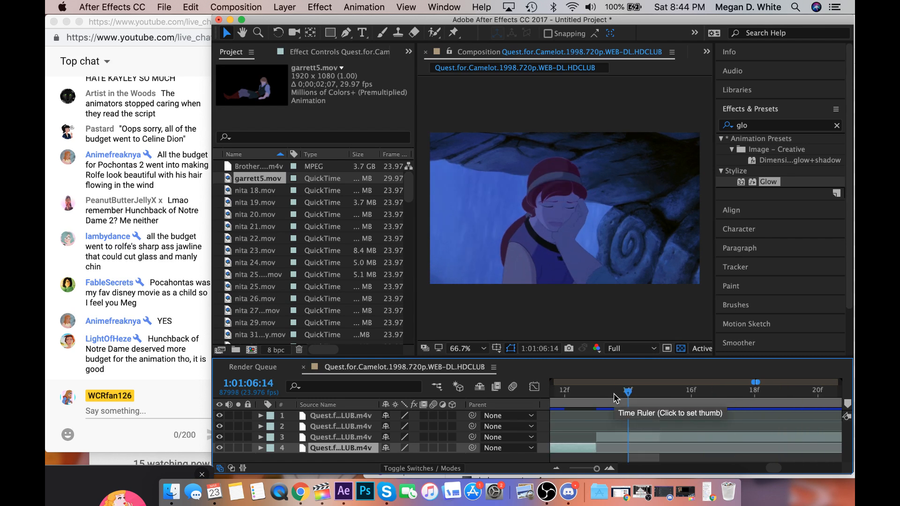
click(610, 394)
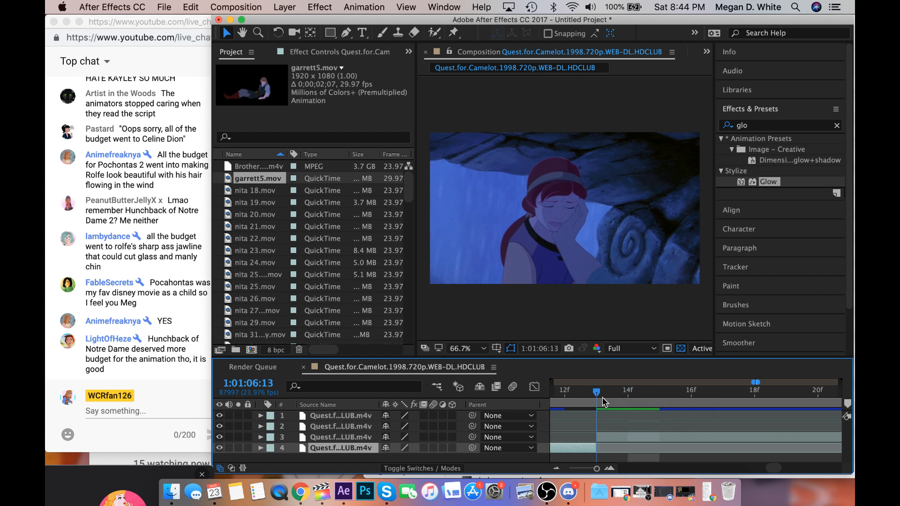
scroll(616, 403, right, 3)
scroll(616, 409, right, 10)
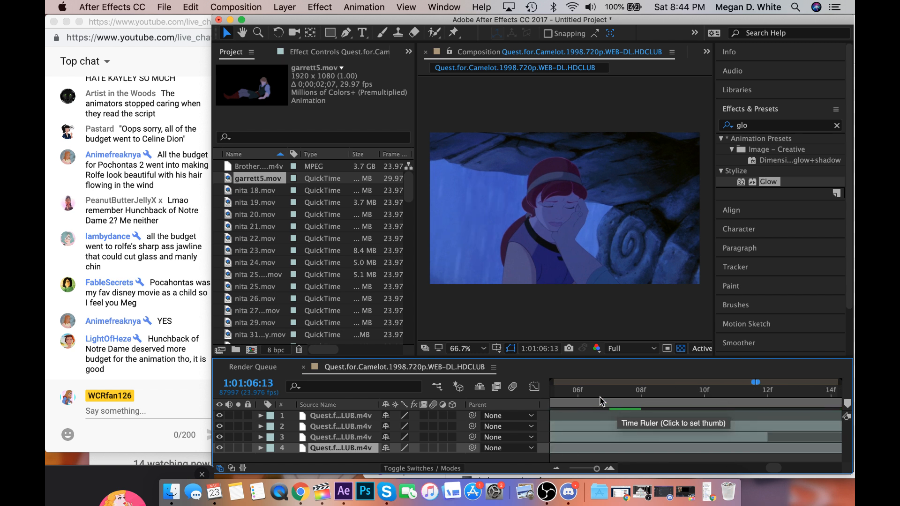
Trim the end of the third layer's segment to the start of the second layer's segment at 1:01:09:04, and check the frame at 1:01:09:03.
scroll(581, 396, left, 5)
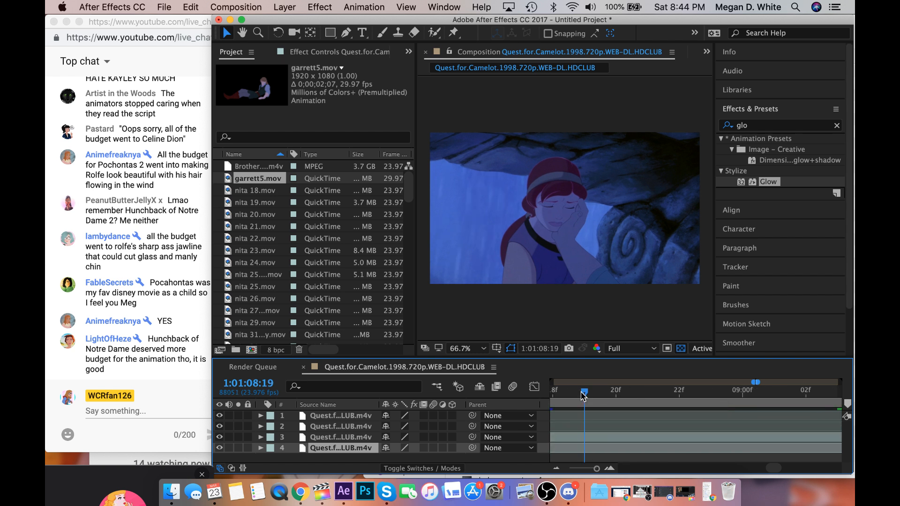
click(607, 394)
drag(606, 393, 808, 409)
scroll(808, 409, right, 3)
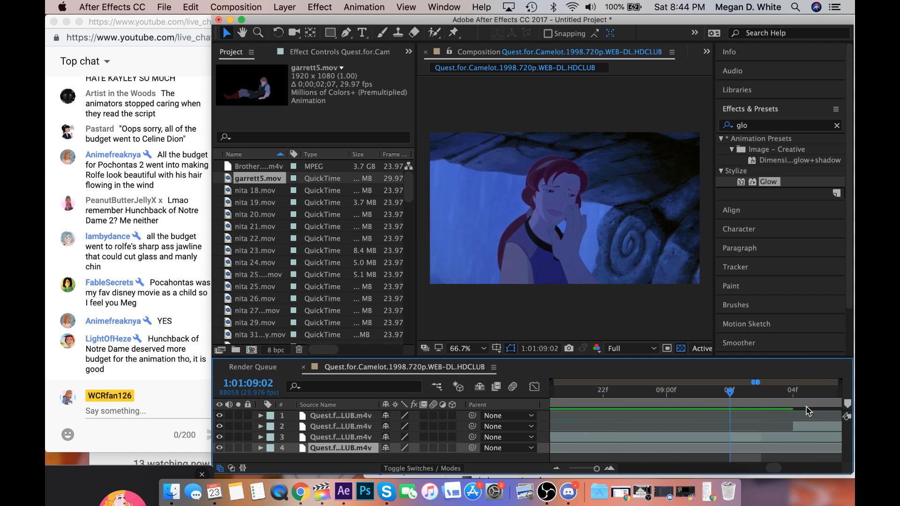
drag(729, 393, 780, 395)
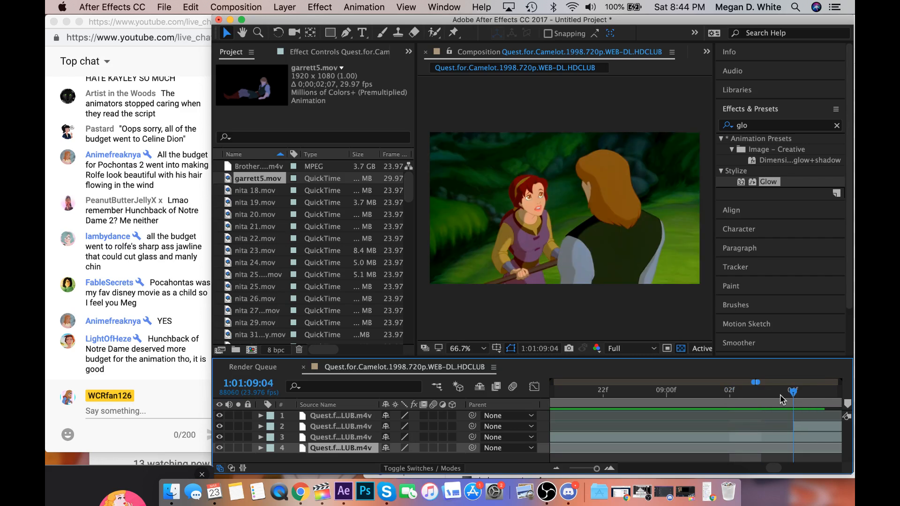
scroll(780, 399, right, 3)
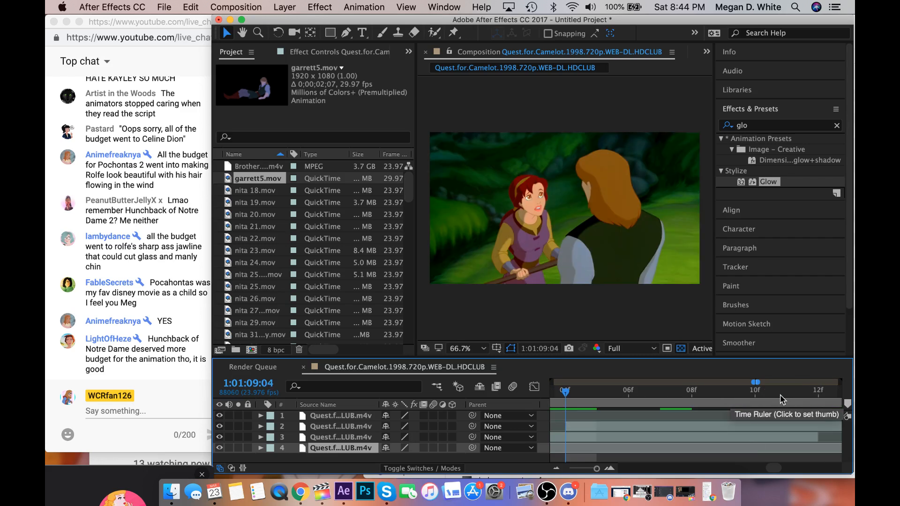
drag(817, 437, 574, 443)
scroll(573, 443, left, 3)
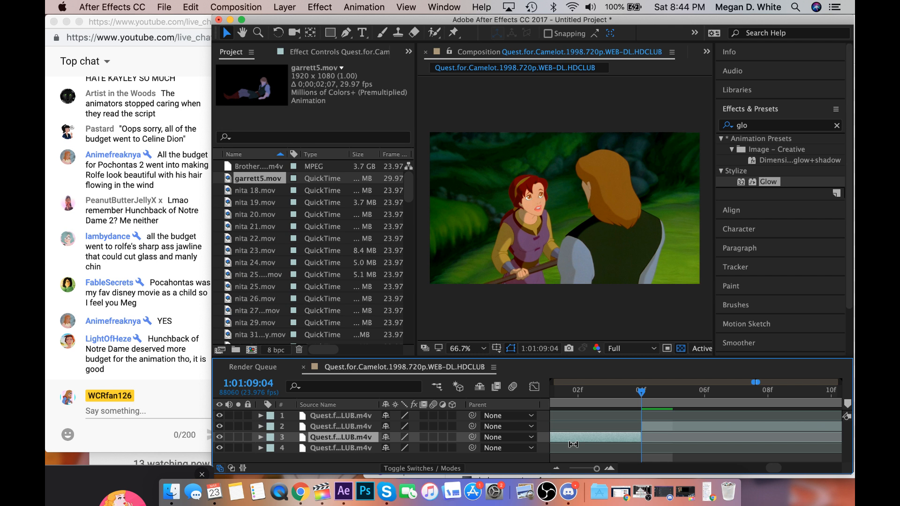
click(612, 398)
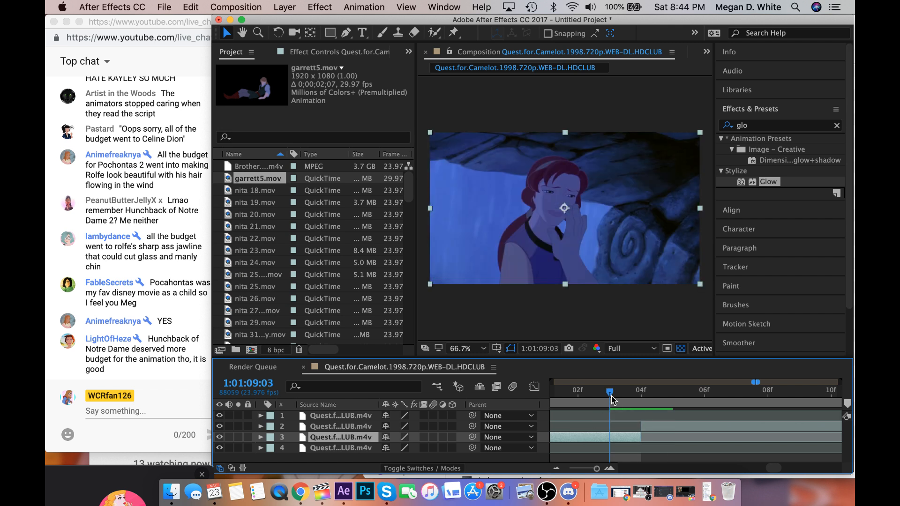
Set the work area's beginning at the start of the fourth layer's segment, 1:01:04:08.
scroll(612, 399, right, 4)
scroll(612, 399, left, 10)
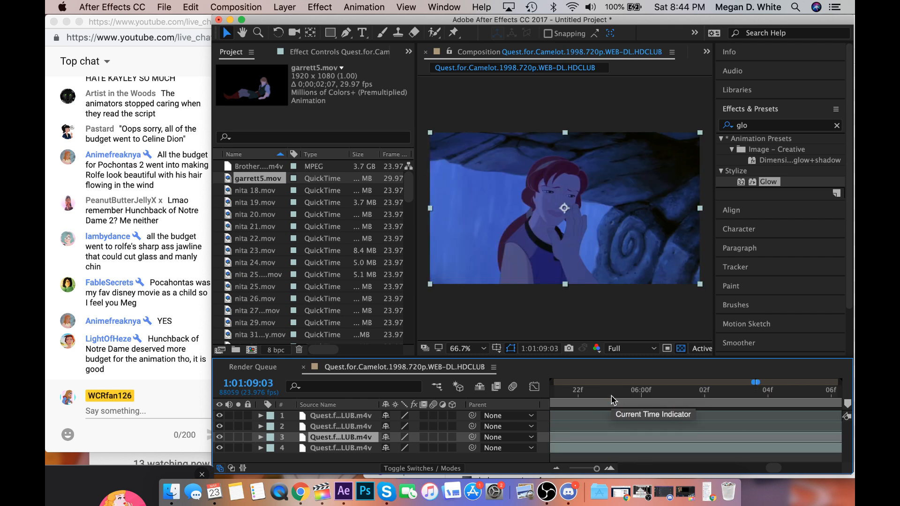
scroll(612, 399, right, 15)
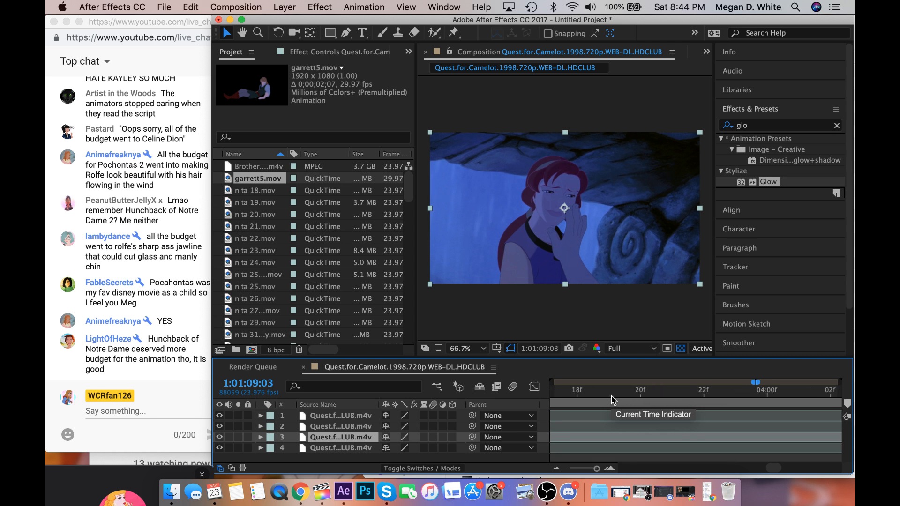
scroll(612, 399, left, 15)
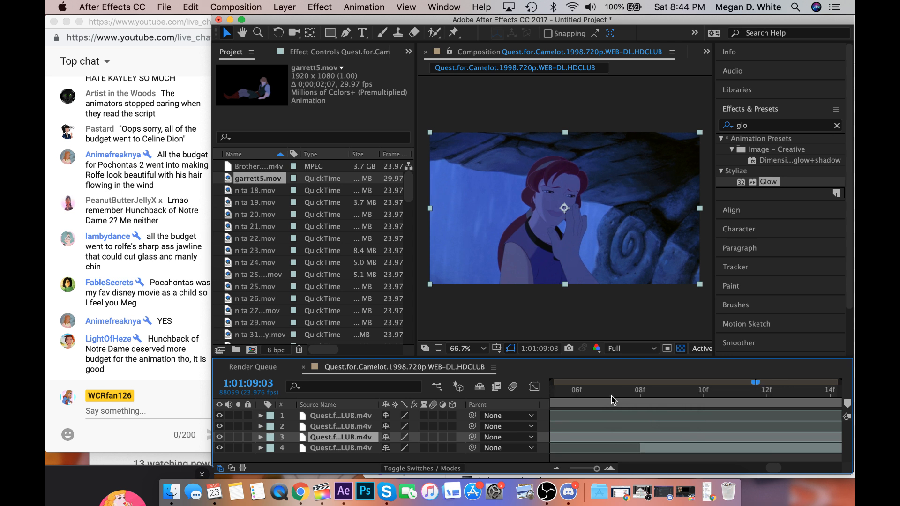
click(644, 393)
key(b)
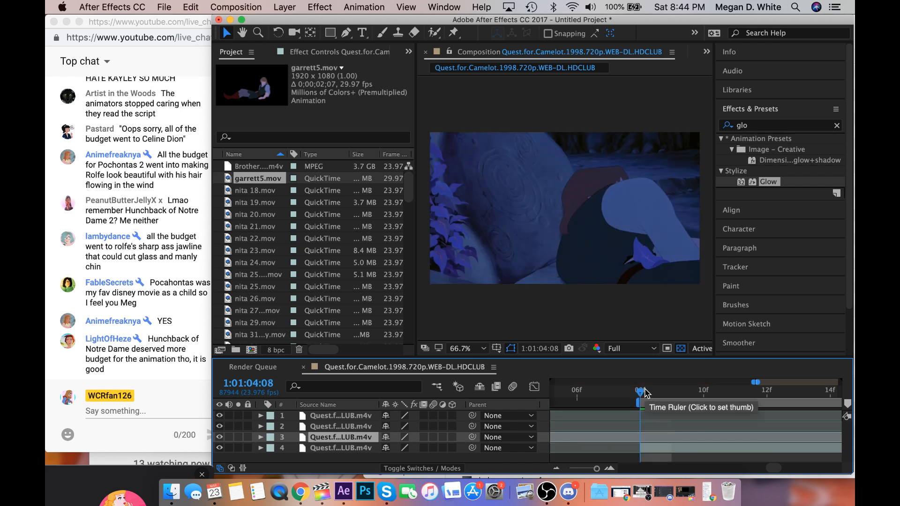
Set the work area's end at 1:01:12:15, the last frame of the first layer's segment.
scroll(644, 393, right, 10)
scroll(645, 392, right, 2)
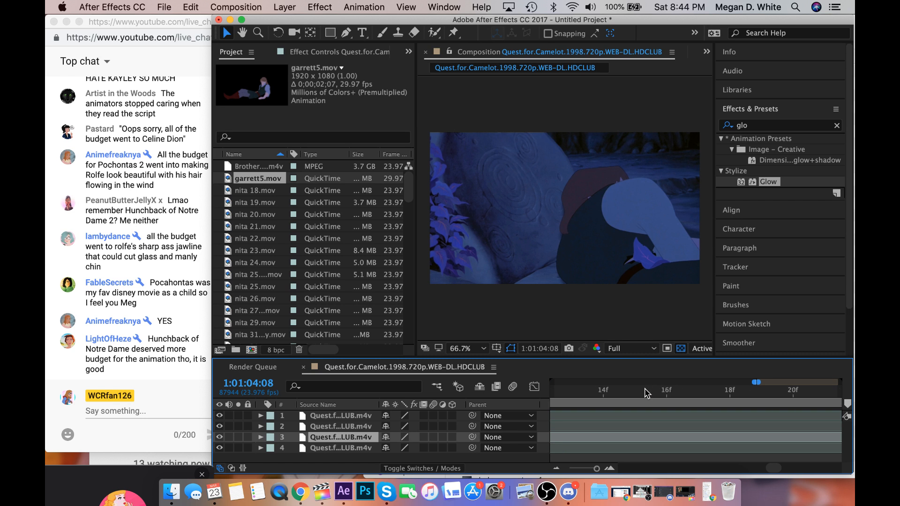
scroll(646, 392, left, 4)
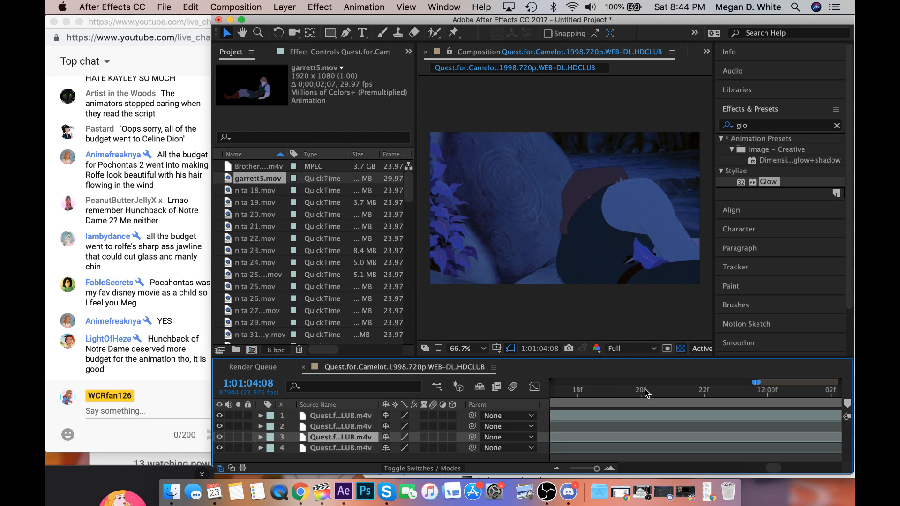
scroll(644, 393, right, 8)
click(684, 391)
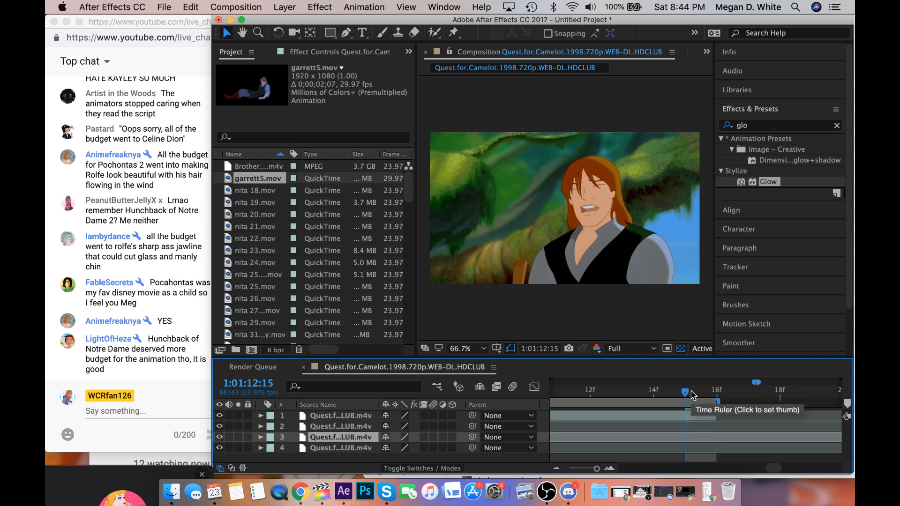
Trim the composition to the work area and return the playhead to its start at 1:01:04:08.
click(192, 7)
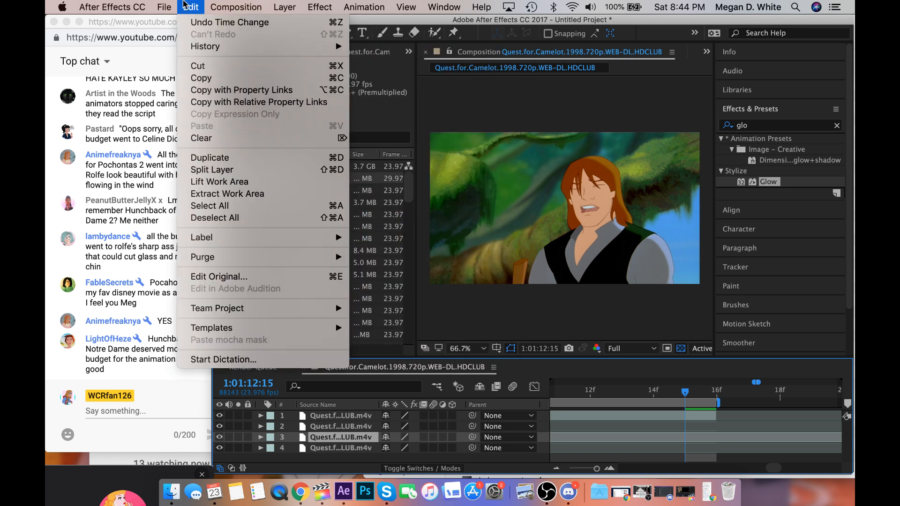
mouse_move(201, 48)
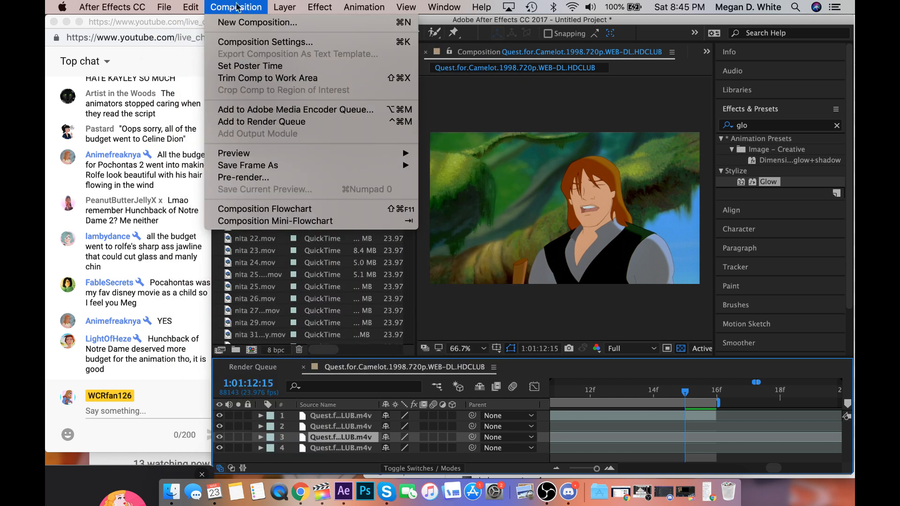
click(259, 79)
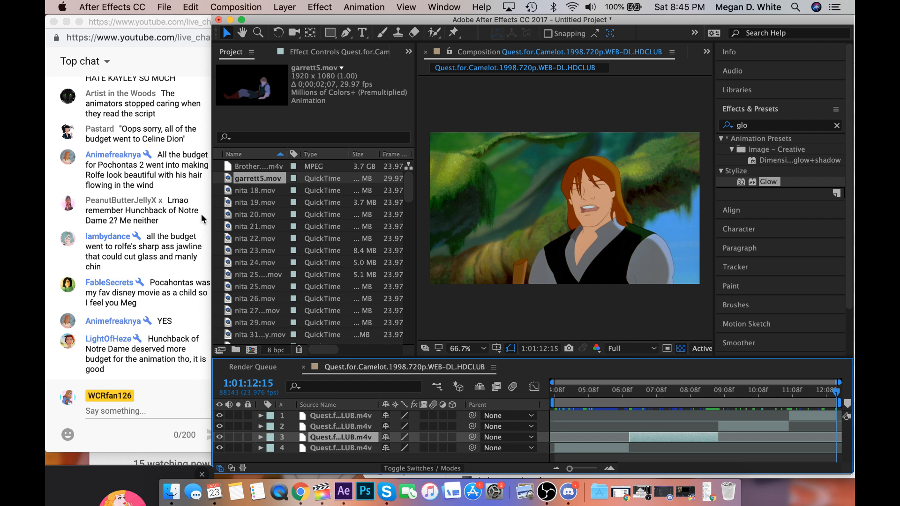
drag(561, 392, 554, 392)
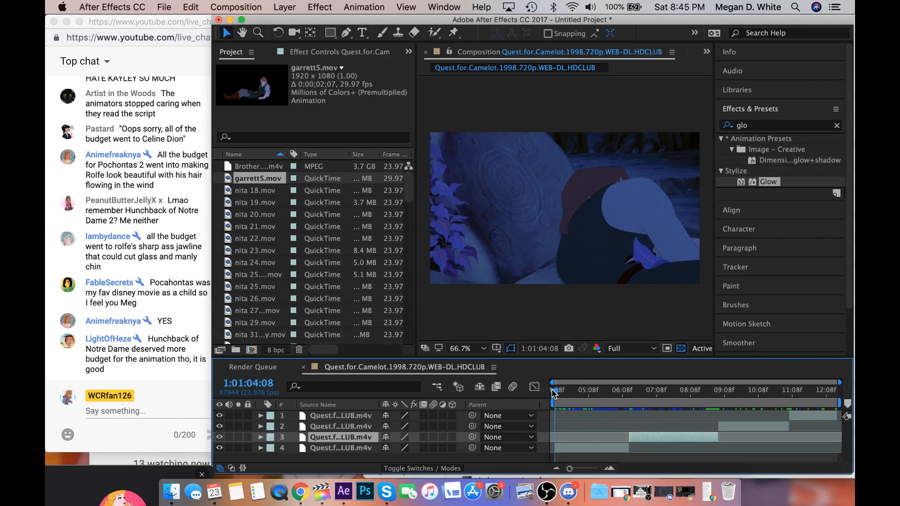
Look through the nita clips in the project by their thumbnails, and select nita 100.mov.
click(271, 191)
click(273, 202)
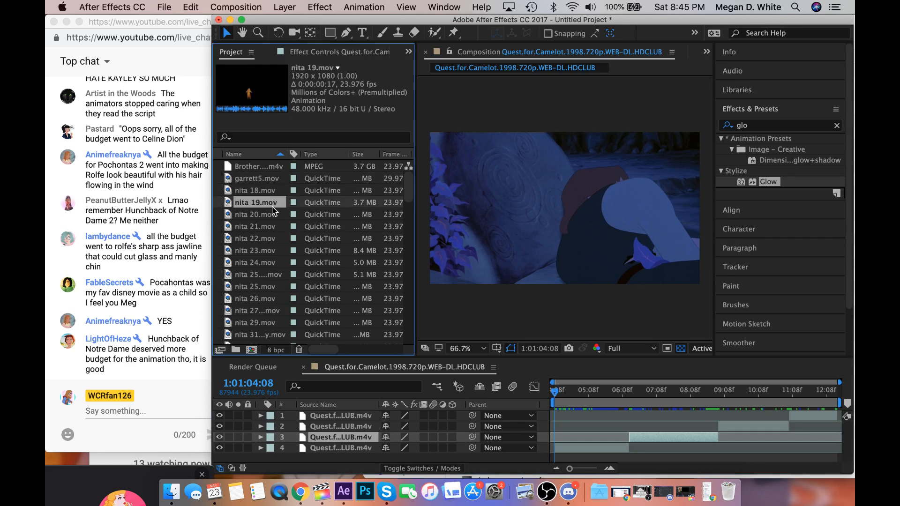
click(272, 212)
click(272, 194)
scroll(271, 195, down, 20)
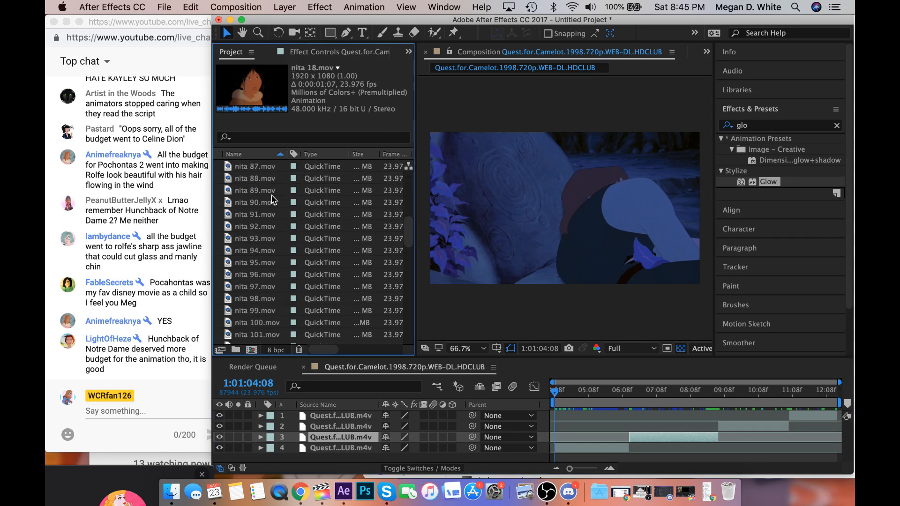
click(254, 312)
click(253, 300)
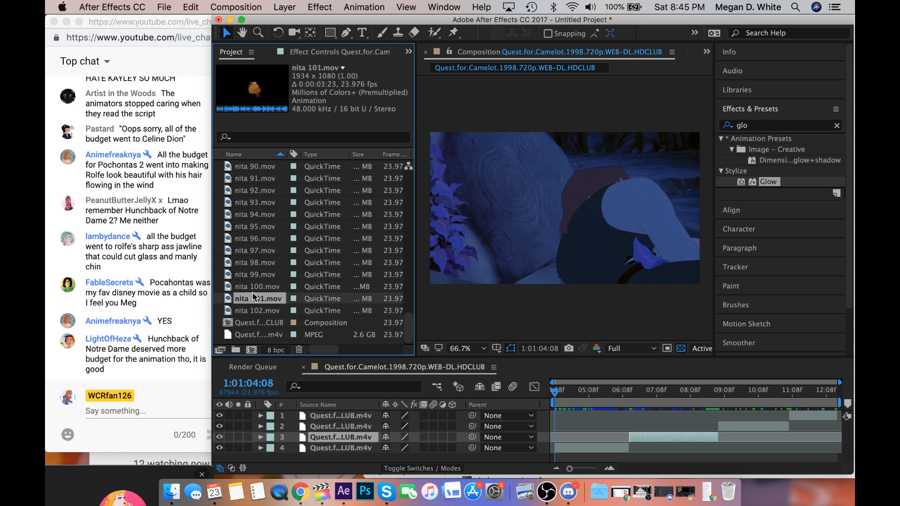
click(255, 287)
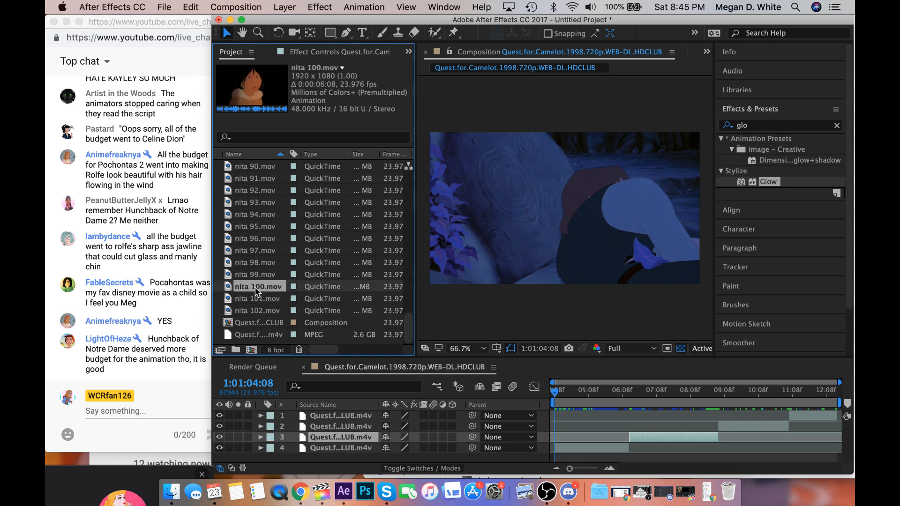
Open nita 100.mov as footage and preview it from its first frame.
double_click(256, 287)
key(space)
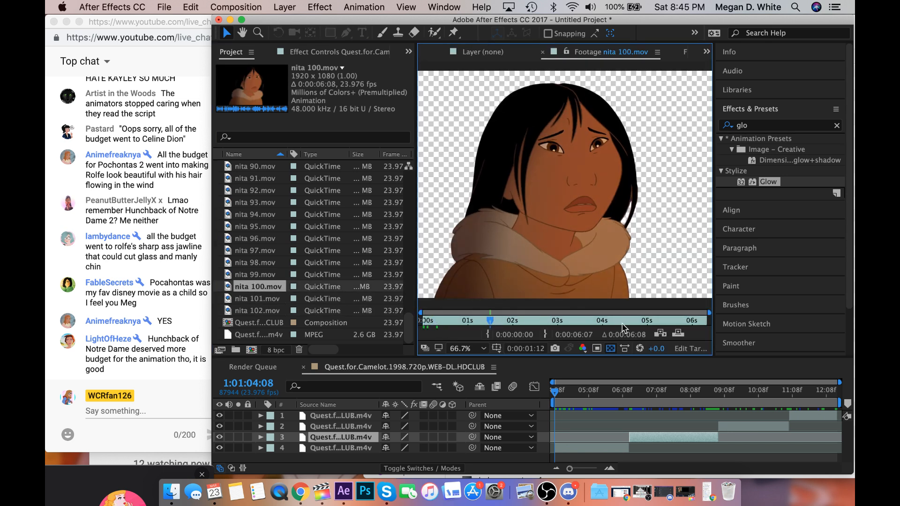
drag(622, 323, 418, 349)
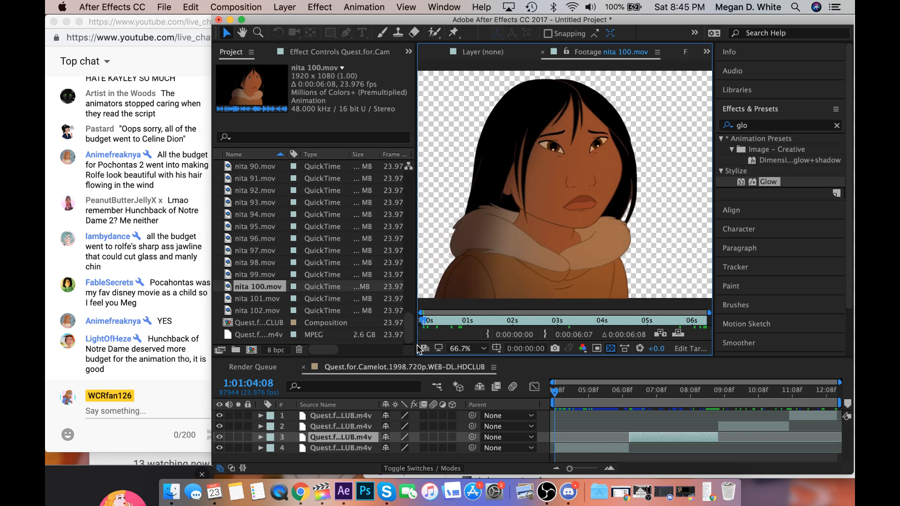
key(space)
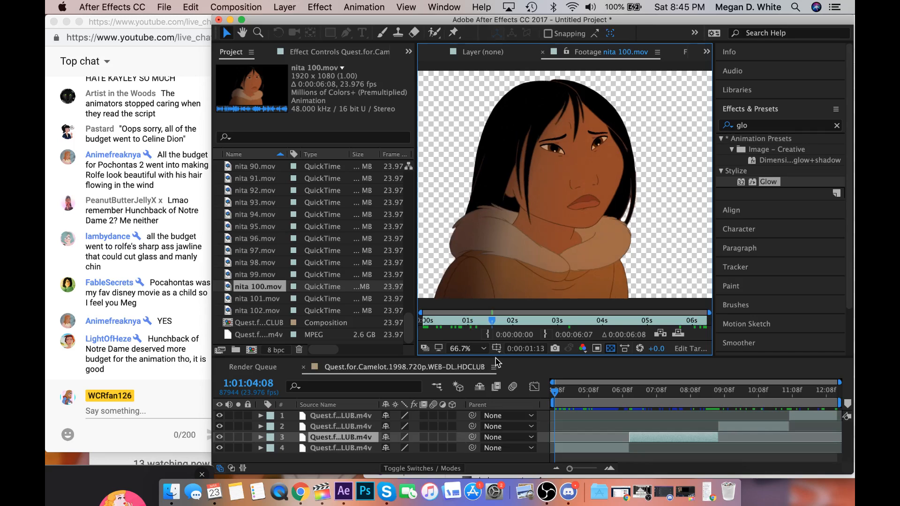
key(space)
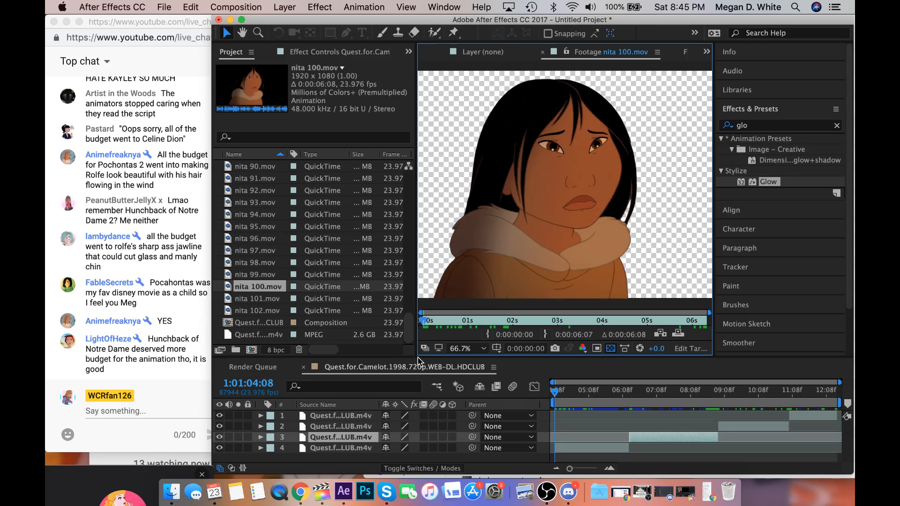
Create a new 1920 x 1080 composition at 23.976 fps, 0:00:20:23 long, and look through the project's nita clips.
click(256, 6)
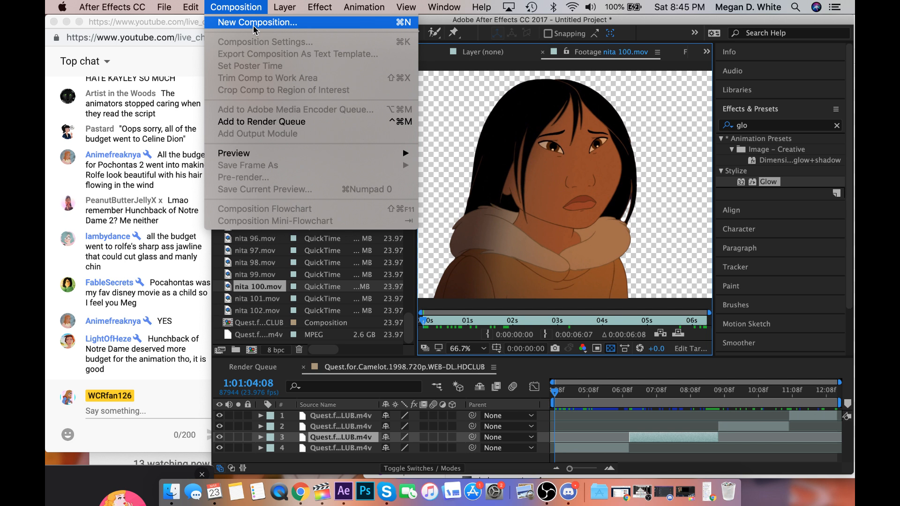
click(253, 24)
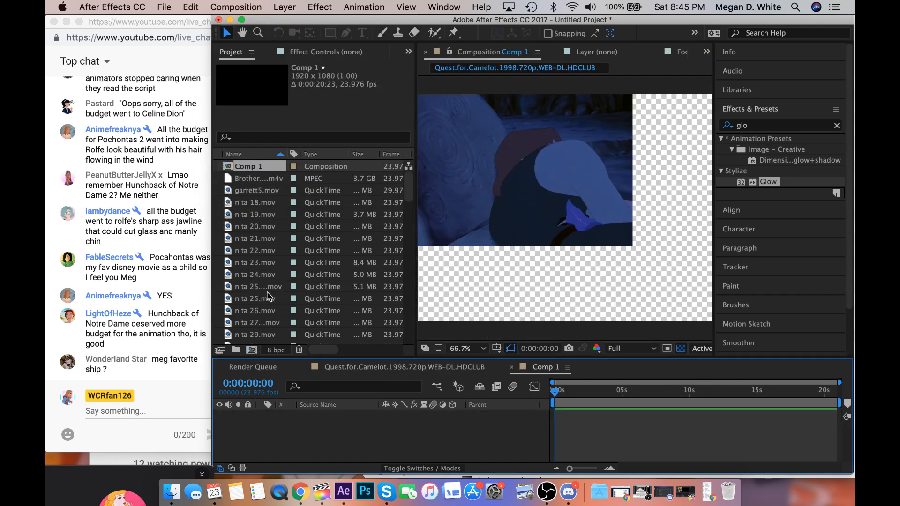
scroll(256, 305, down, 5)
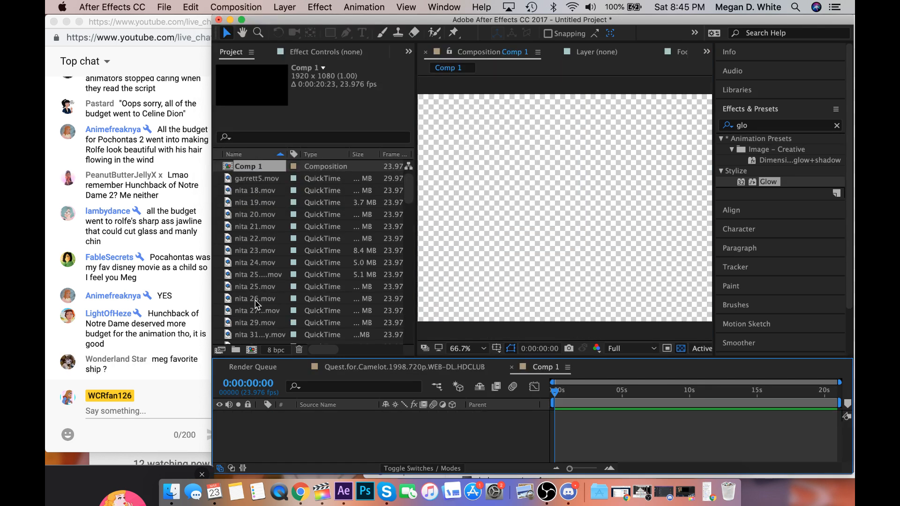
scroll(256, 304, down, 1)
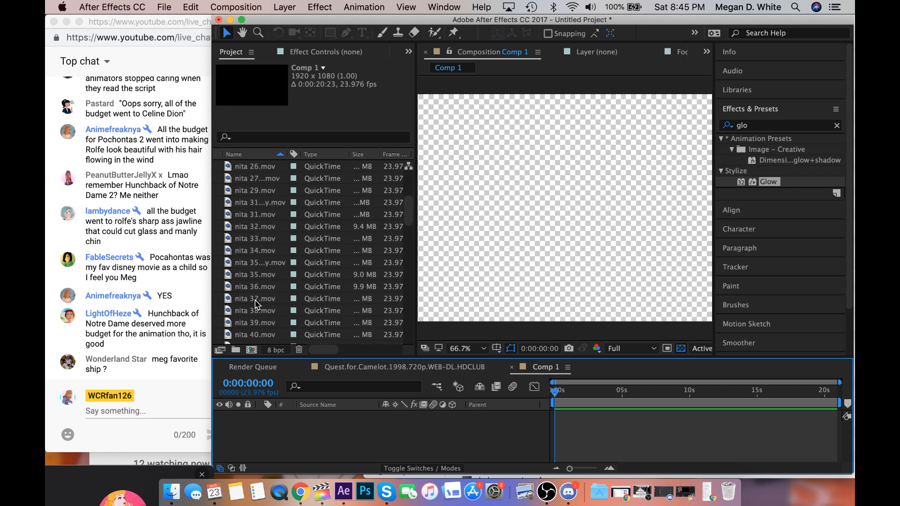
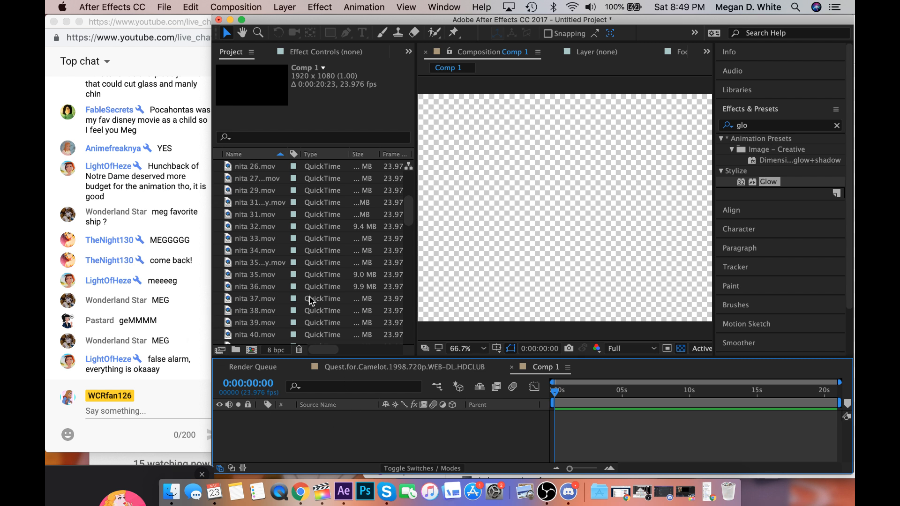
Look through the nita clips in the project by their thumbnails, from the nita 35 copy to nita 90.mov.
click(278, 263)
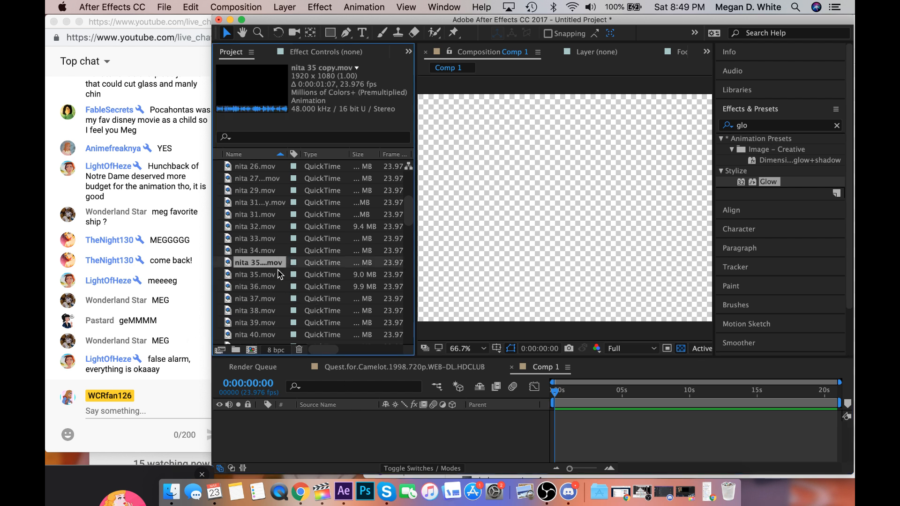
click(278, 272)
click(279, 283)
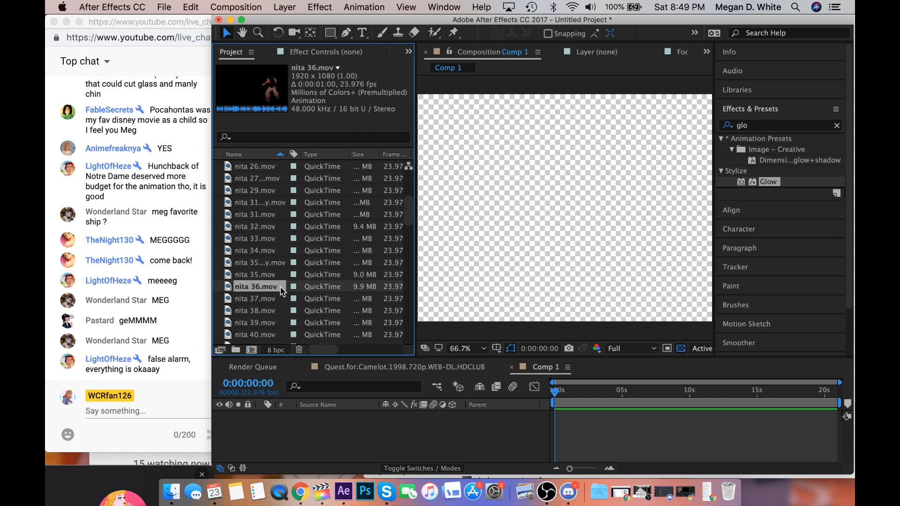
click(281, 296)
click(280, 307)
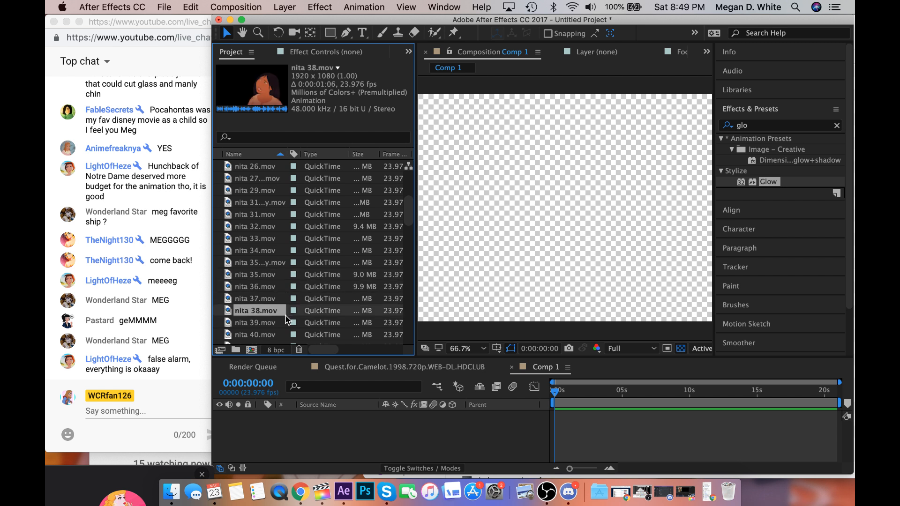
click(285, 319)
click(287, 329)
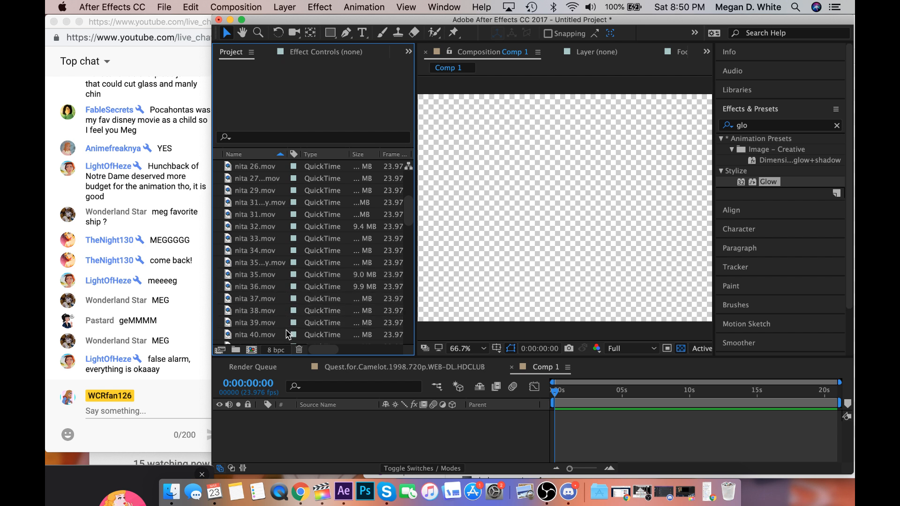
scroll(286, 334, down, 2)
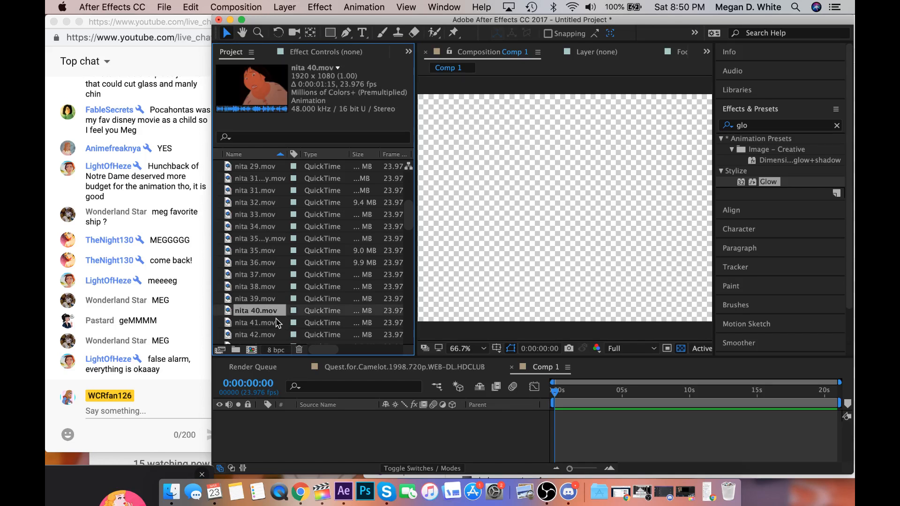
key(Down)
key(Down)
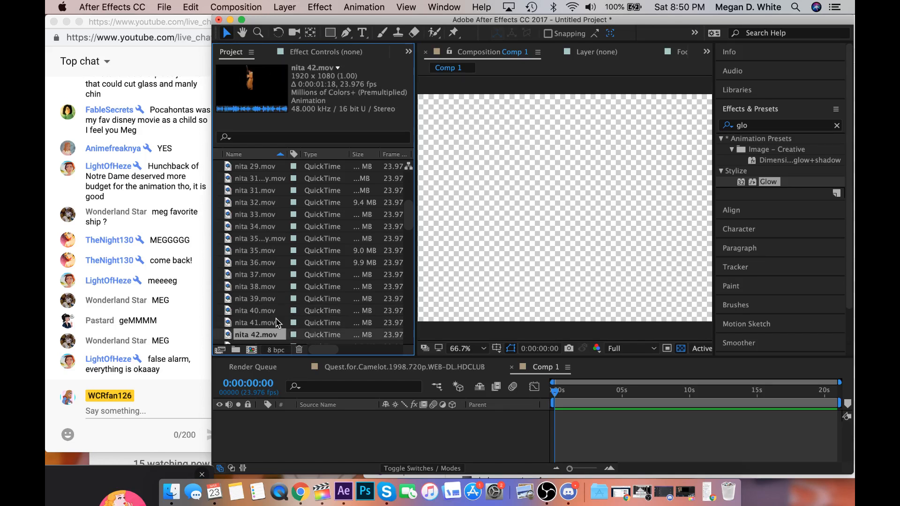
key(Down)
key(Down)
key(Down)
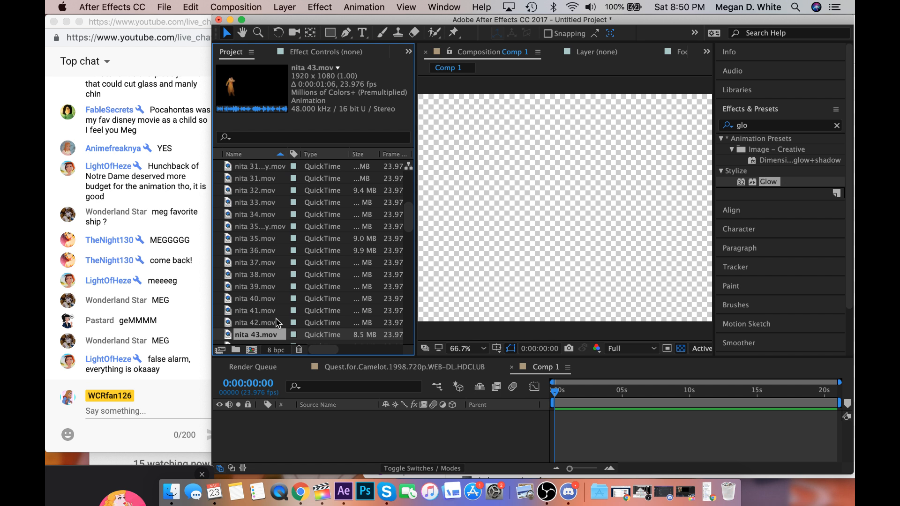
key(Down)
key(Down)
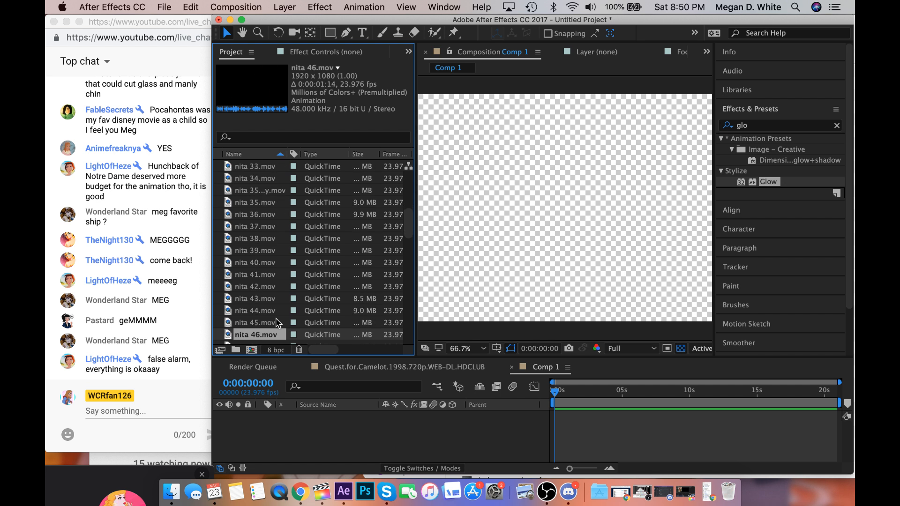
key(Down)
key(Down)
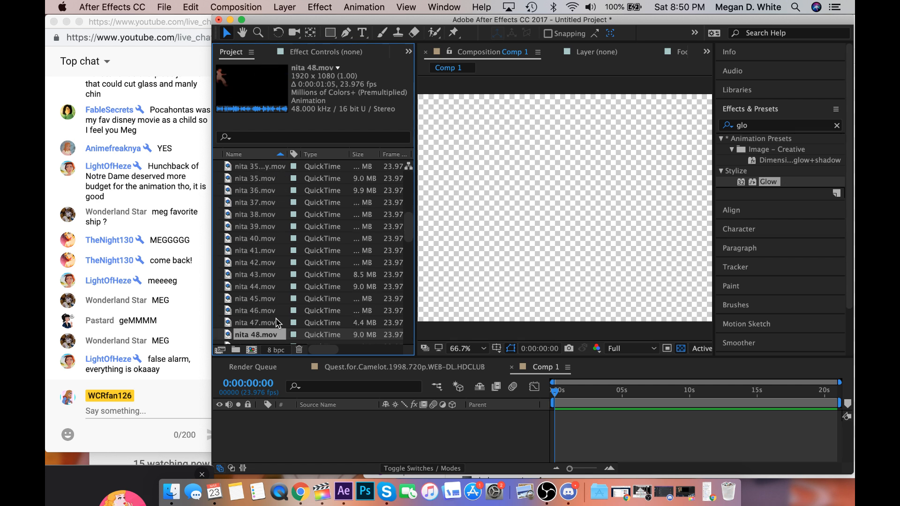
key(Down)
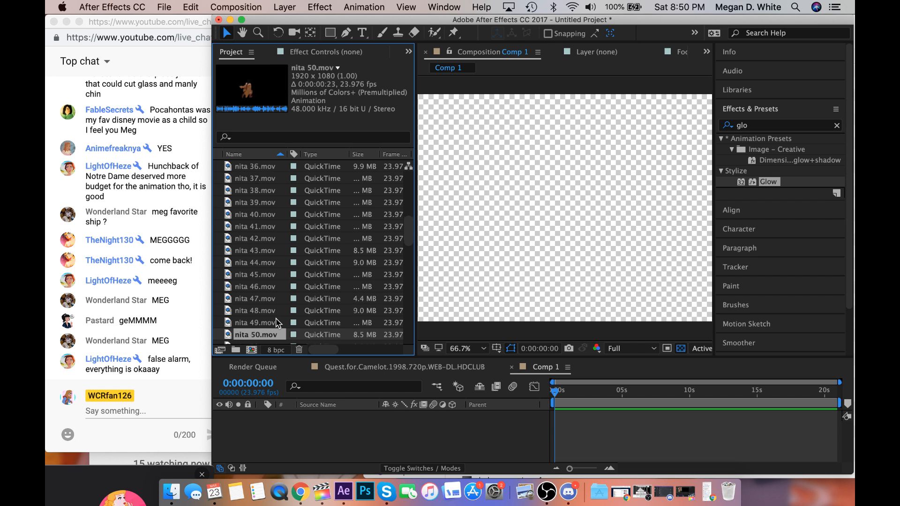
key(Down)
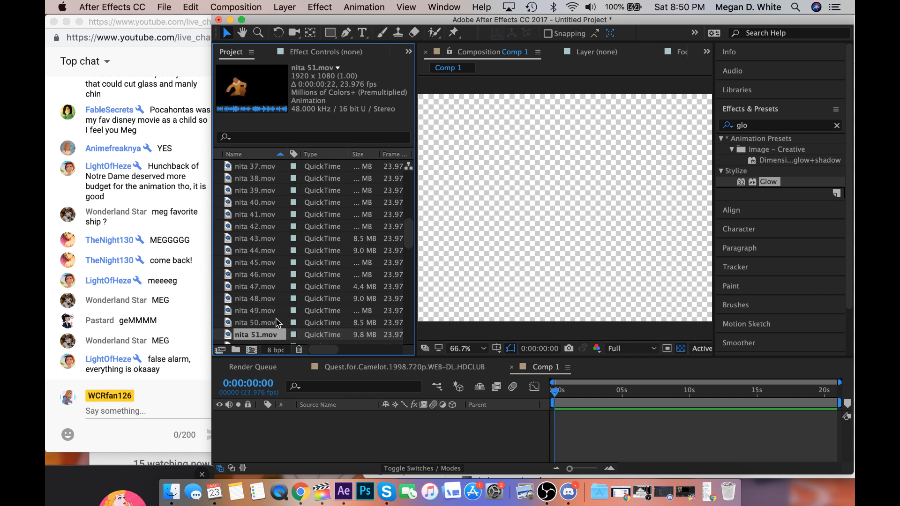
key(Down)
key(Down)
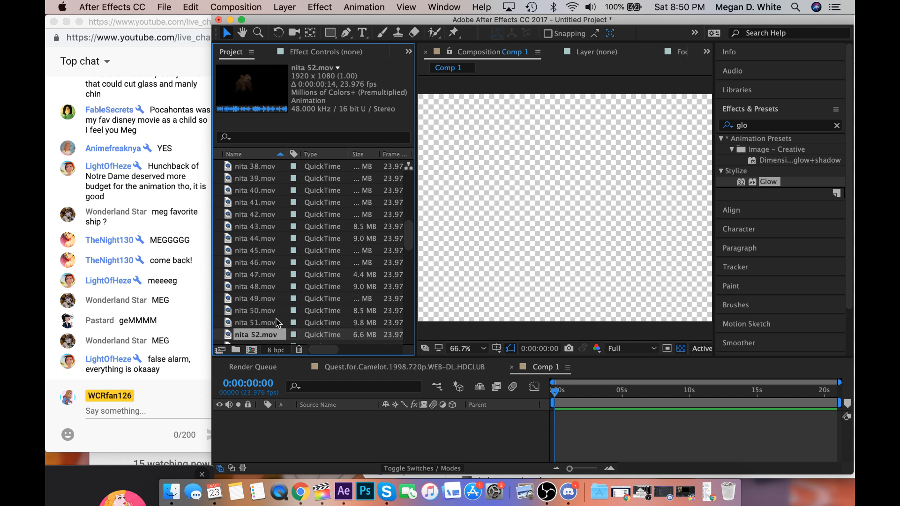
key(Down)
key(Down)
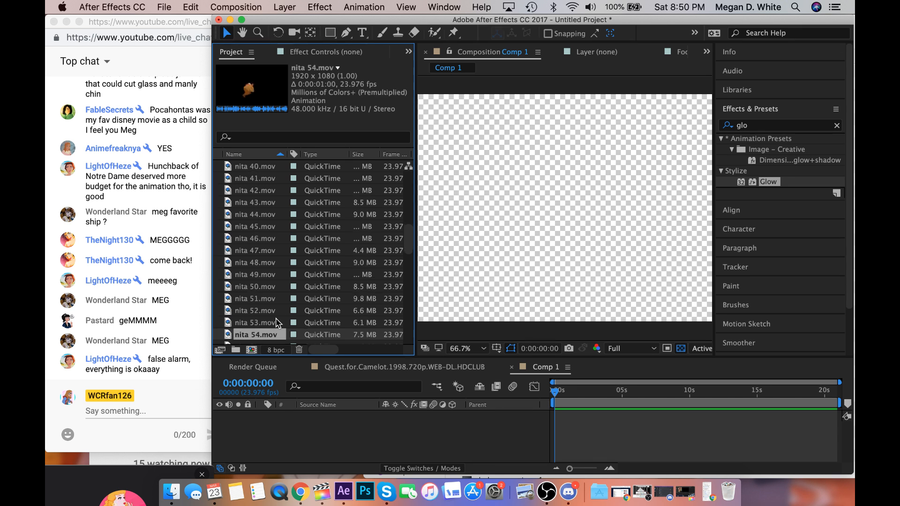
key(Down)
key(Down)
key(Down)
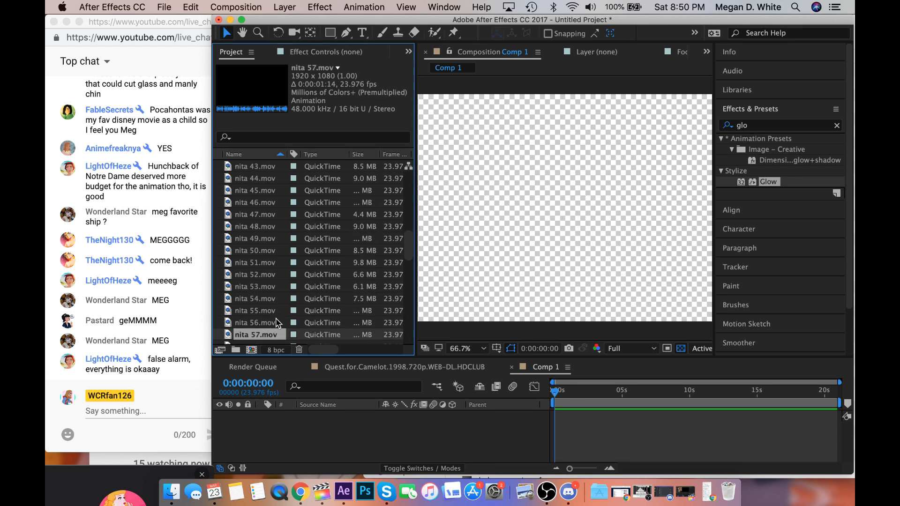
key(Down)
key(Down)
key(Down)
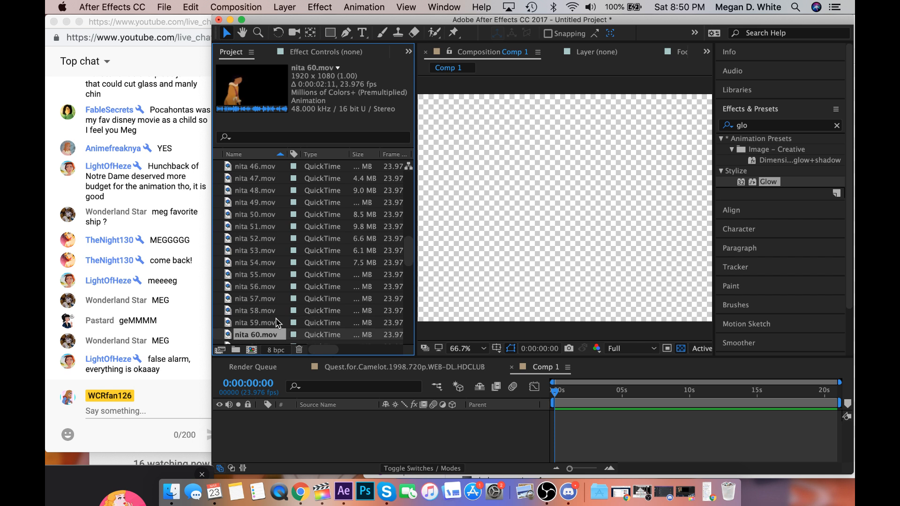
key(Down)
key(Down)
key(Down)
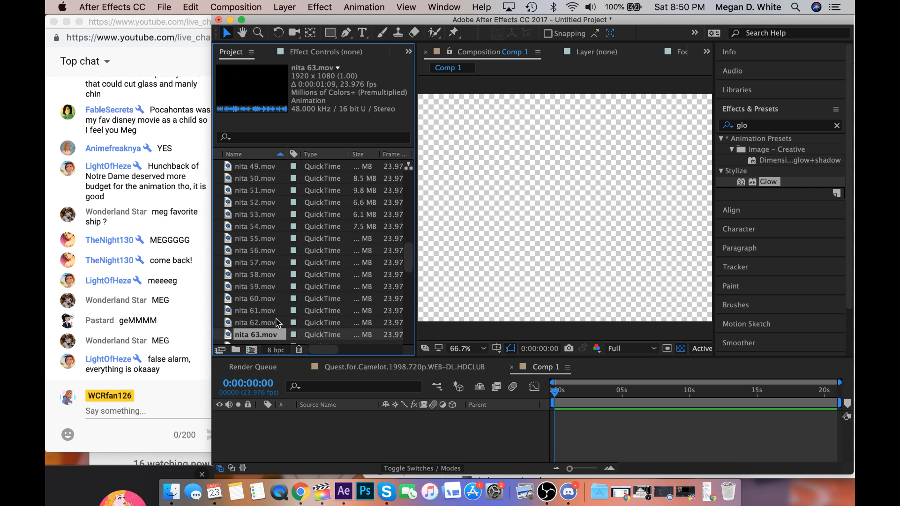
key(Down)
key(Down)
key(Down)
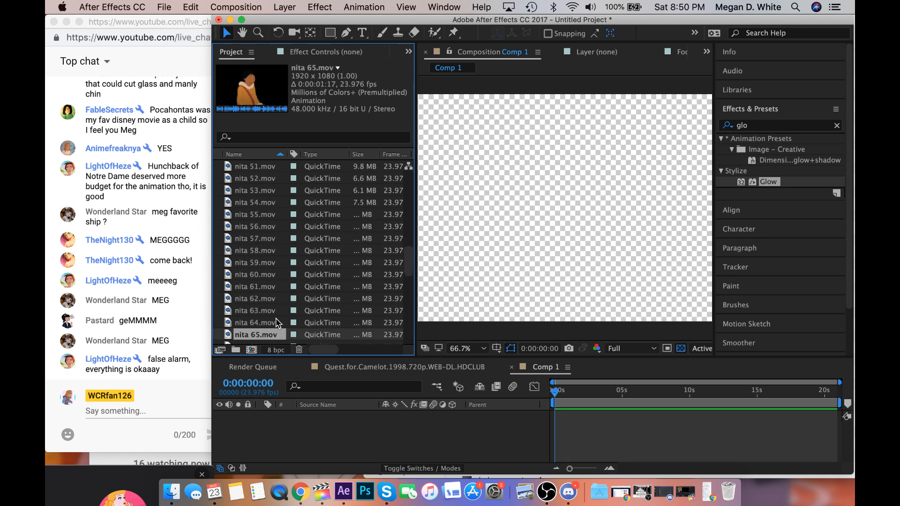
key(Down)
key(Down)
key(Down)
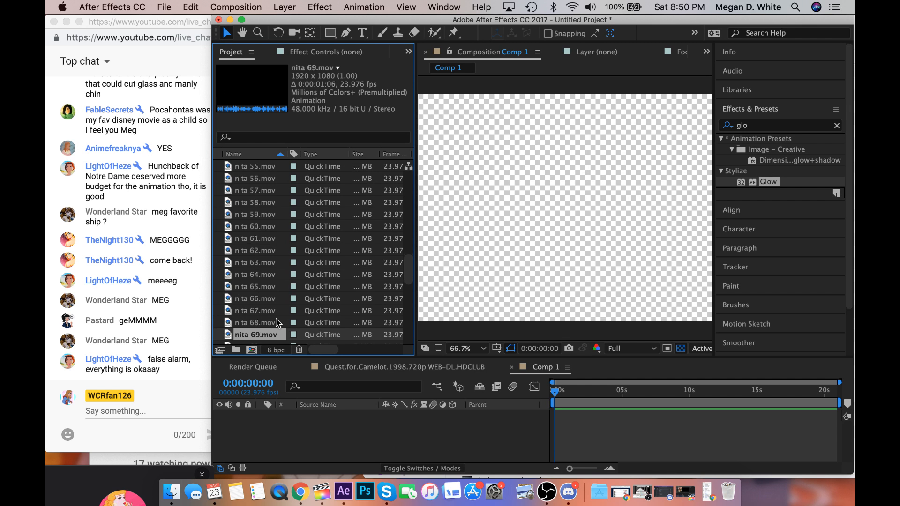
key(Down)
key(Down)
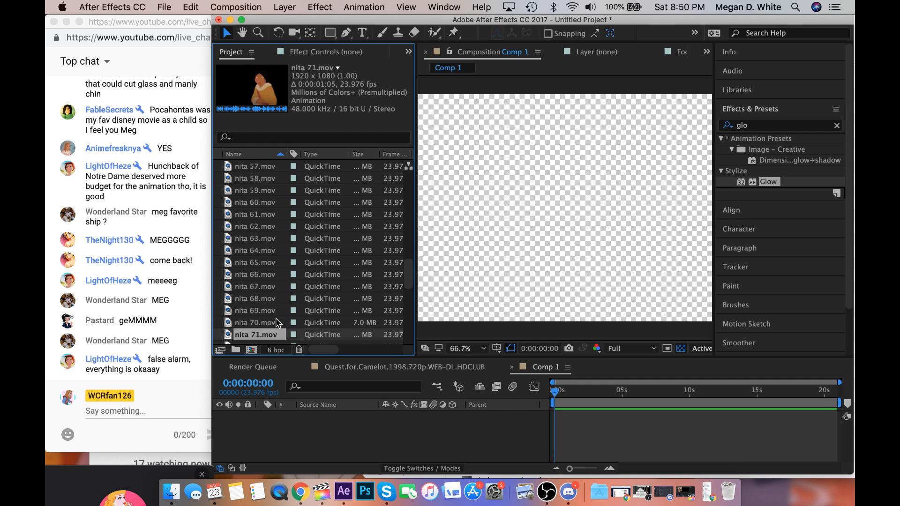
key(Down)
key(Down)
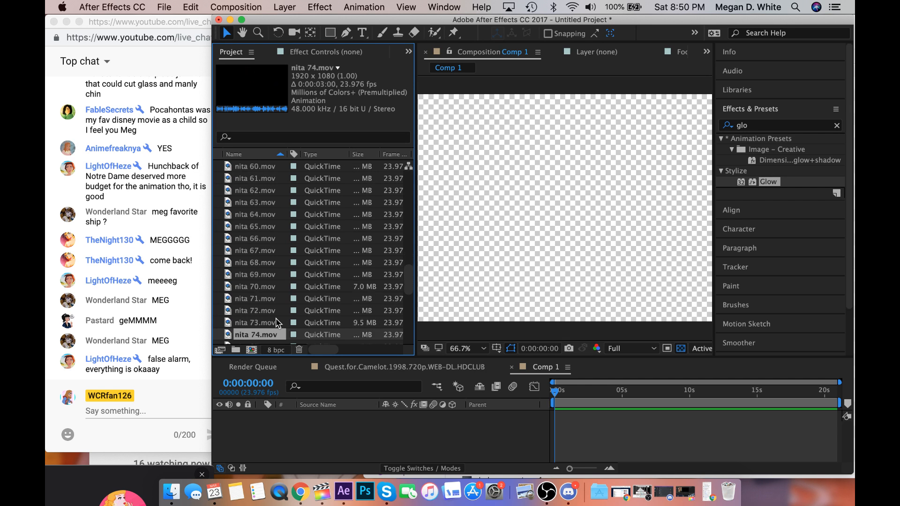
key(Down)
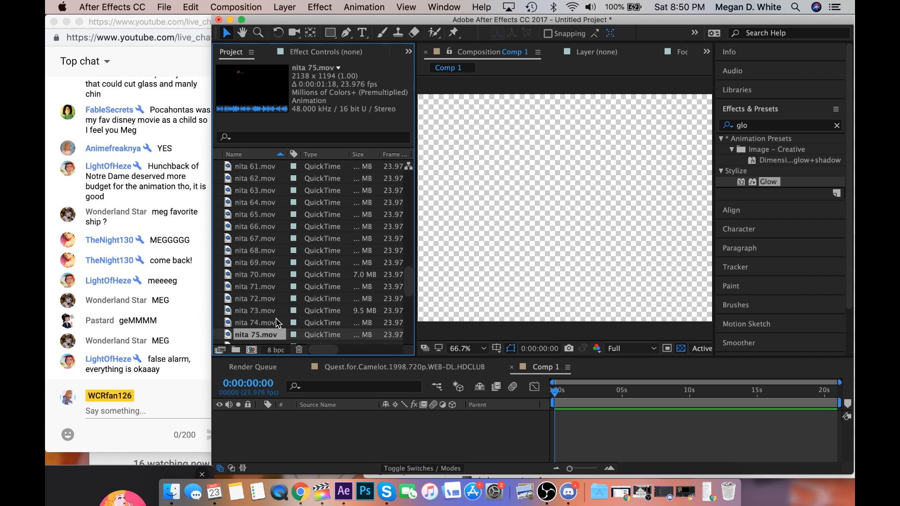
key(Down)
key(Down)
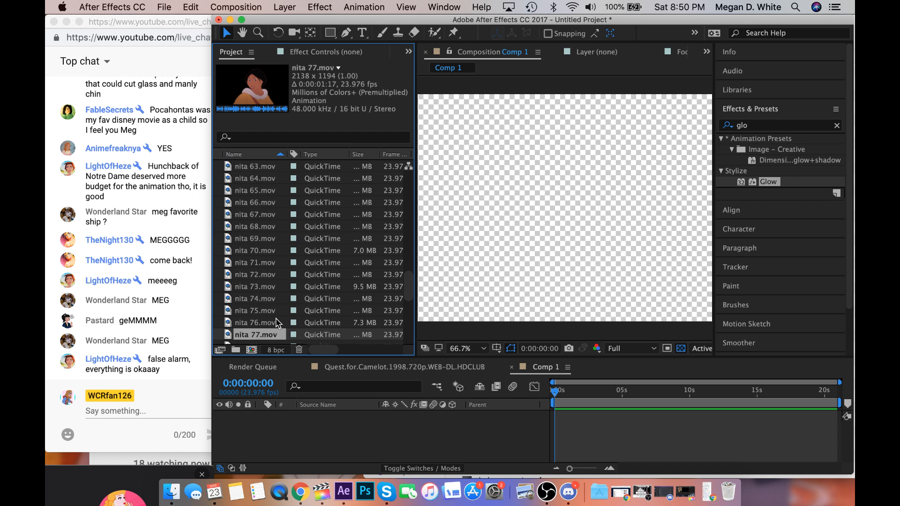
key(Down)
key(Down)
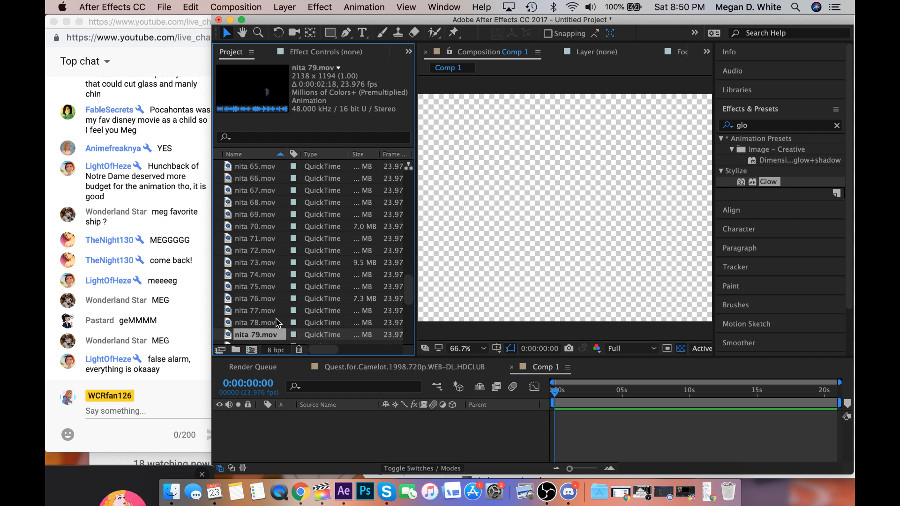
key(Down)
key(Down)
key(Down)
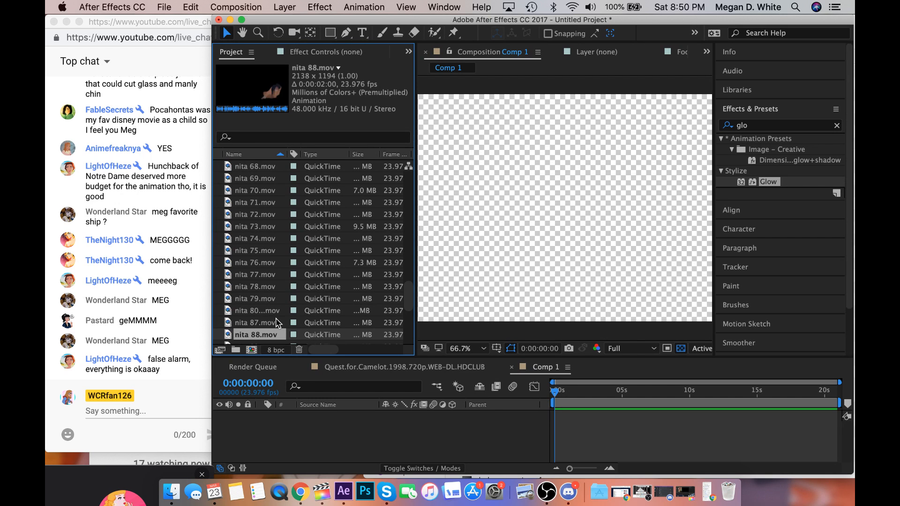
key(Down)
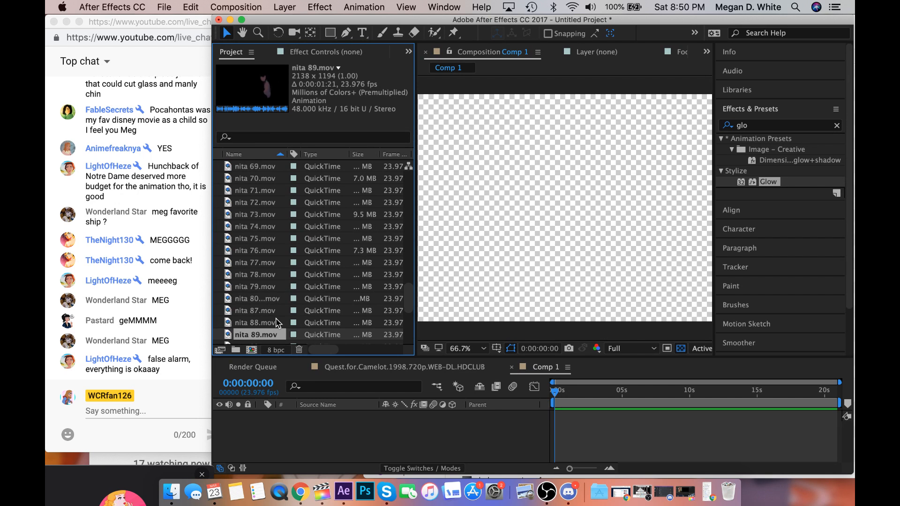
key(Down)
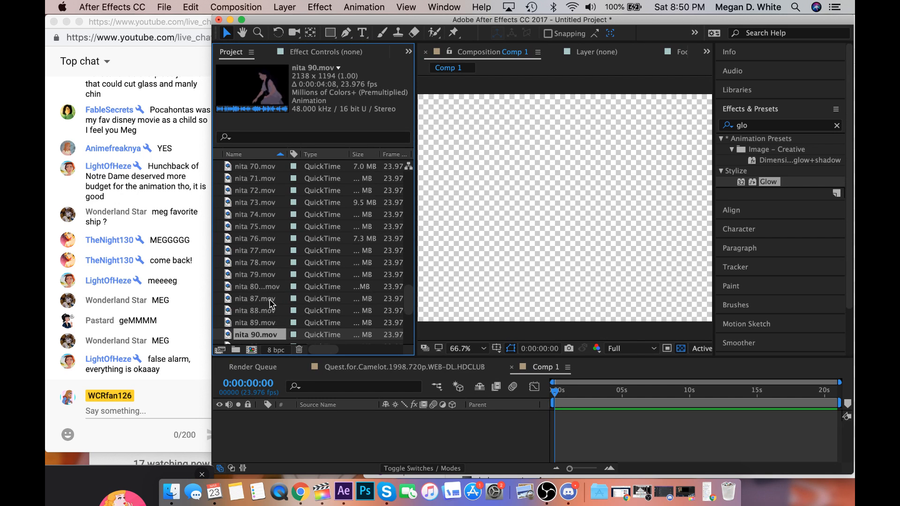
Open nita 80-86.mov as footage and scrub through it from its first frame to 0:00:26:02.
double_click(261, 286)
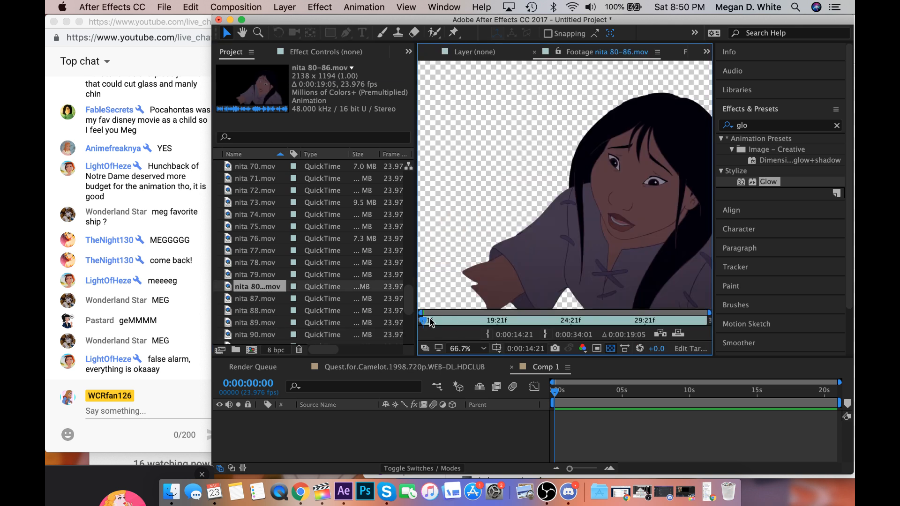
drag(423, 321, 517, 333)
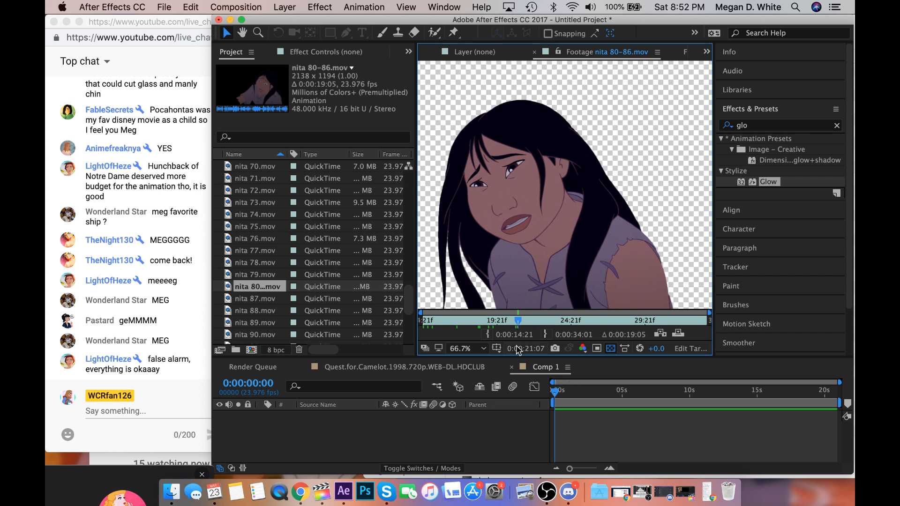
drag(519, 325, 591, 320)
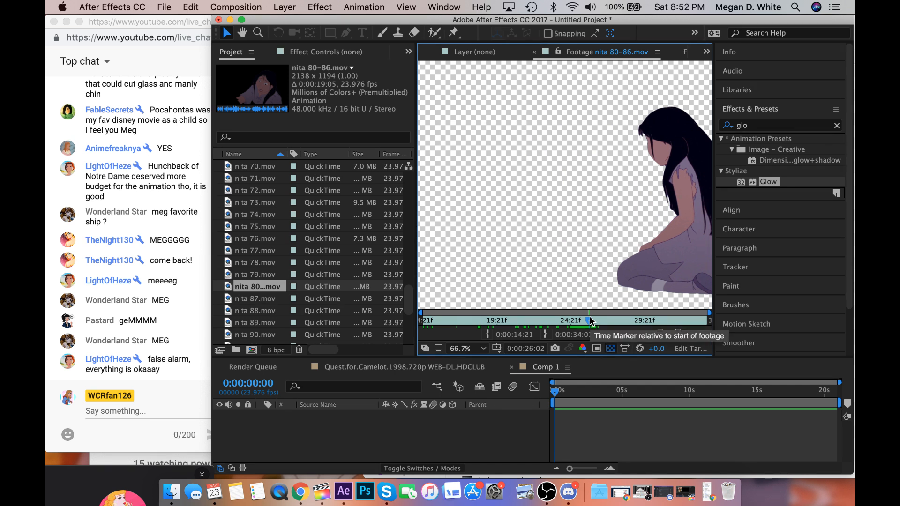
Create a new composition from the Brother Bear 2 m4v footage in the project.
scroll(256, 291, down, 5)
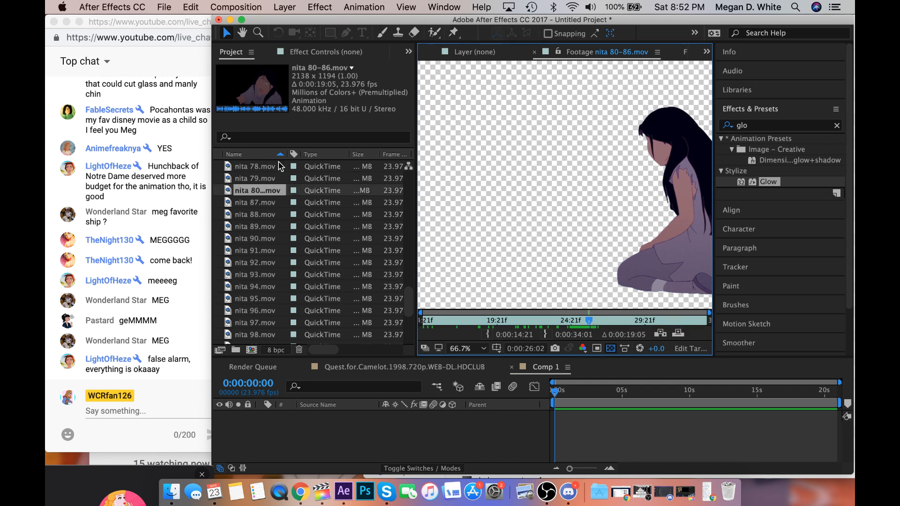
scroll(255, 291, up, 8)
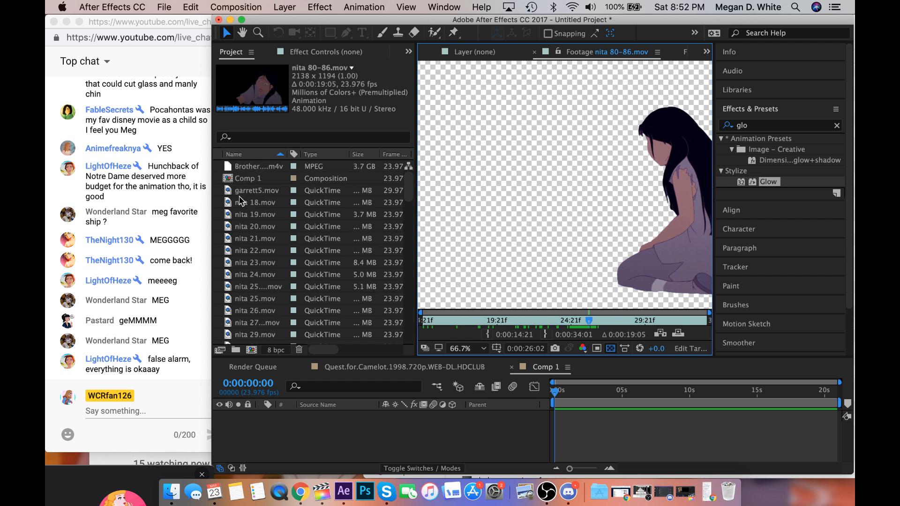
click(251, 168)
drag(252, 168, 252, 352)
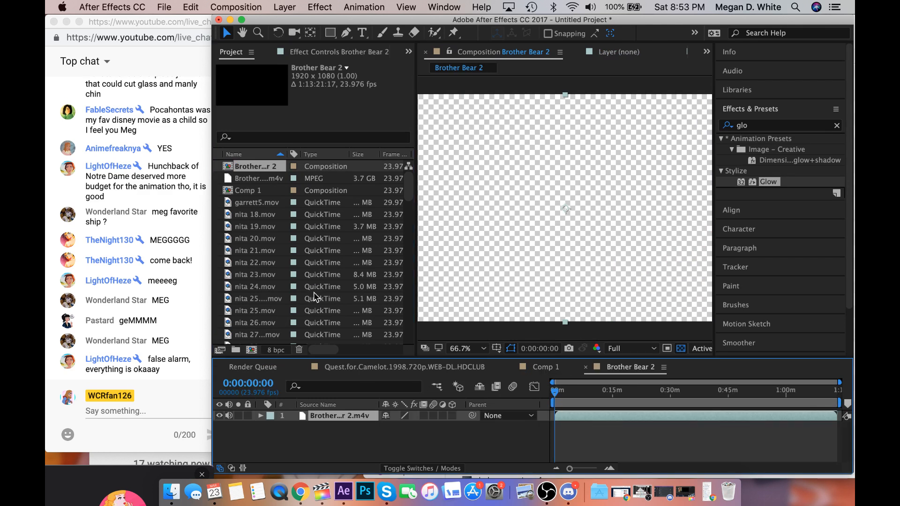
Mute the Brother Bear 2 layer's audio and move the playhead to the scene at 1:01:03:04.
click(230, 414)
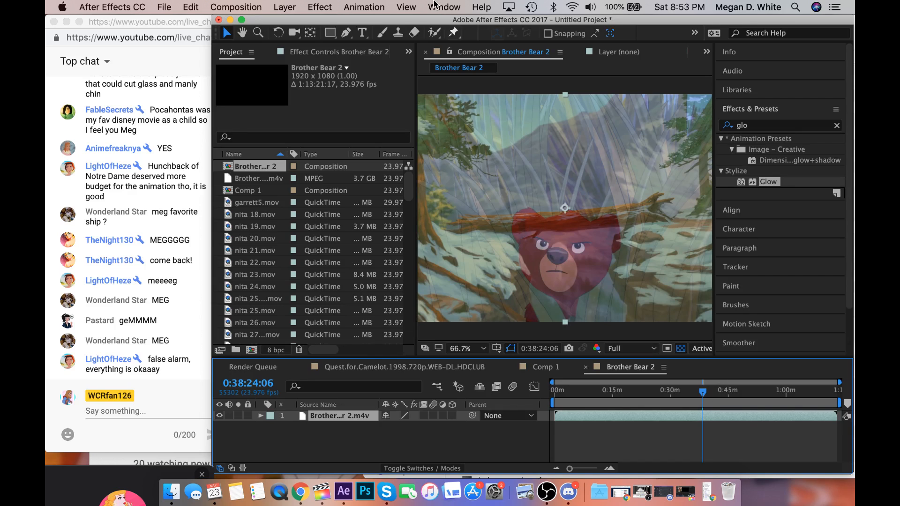
drag(412, 20, 298, 24)
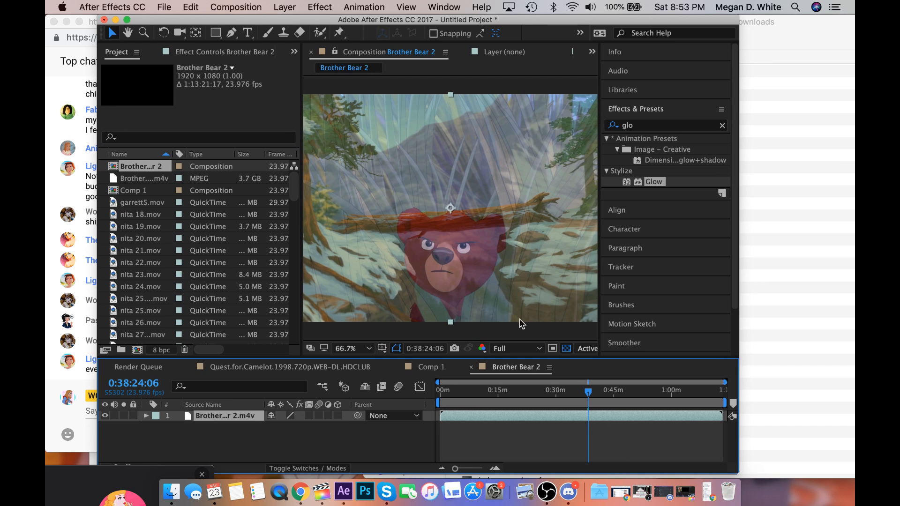
click(676, 400)
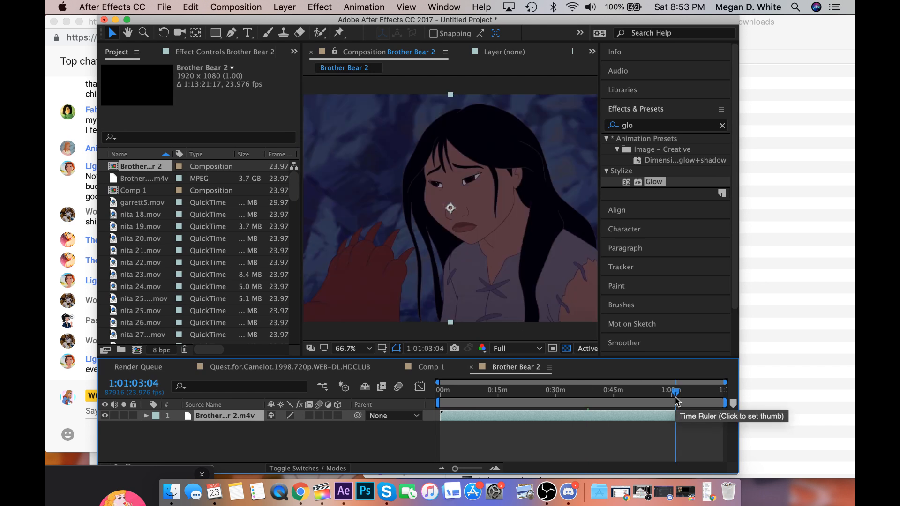
Scrub the Brother Bear 2 composition backward from 0:59:44:09 to the couple's scene around 0:57:16:16.
click(670, 392)
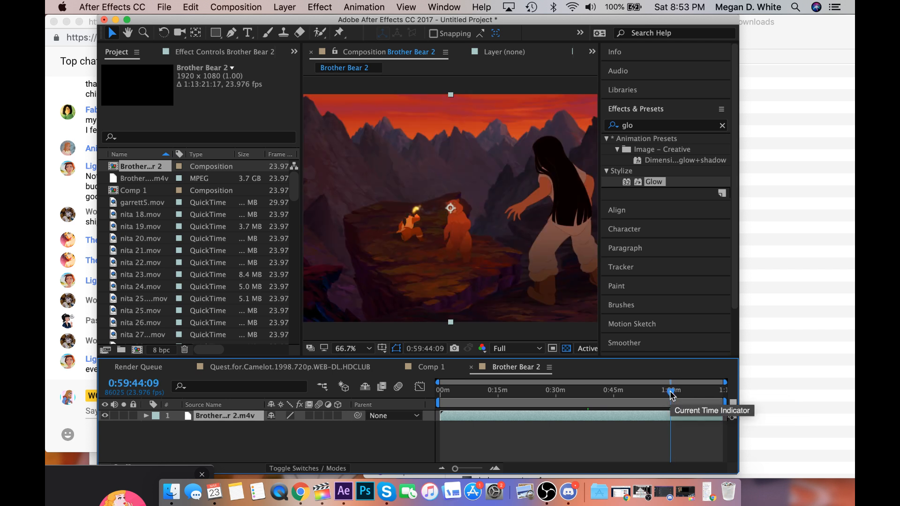
drag(671, 394, 663, 396)
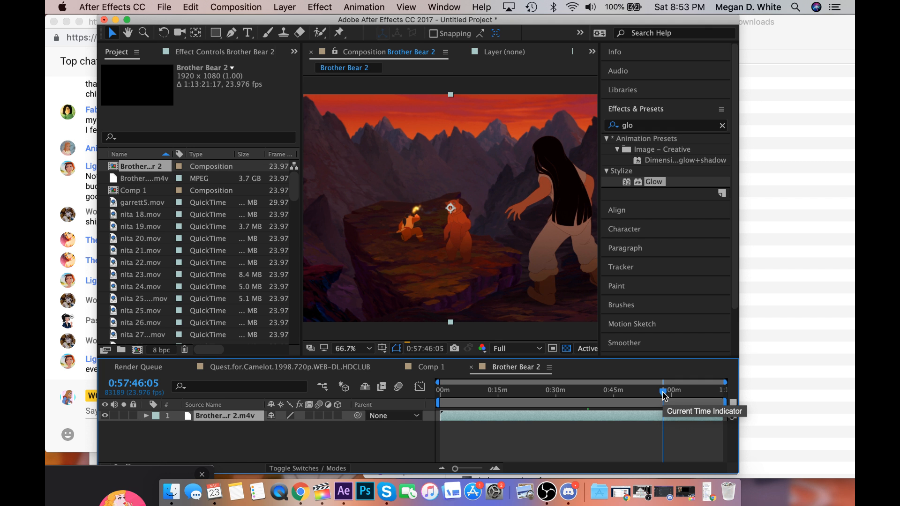
drag(664, 396, 665, 396)
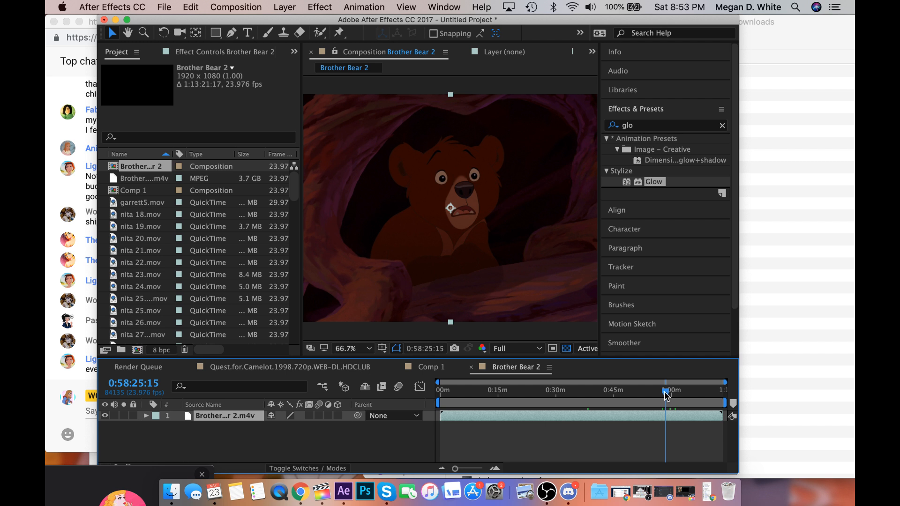
drag(665, 396, 660, 396)
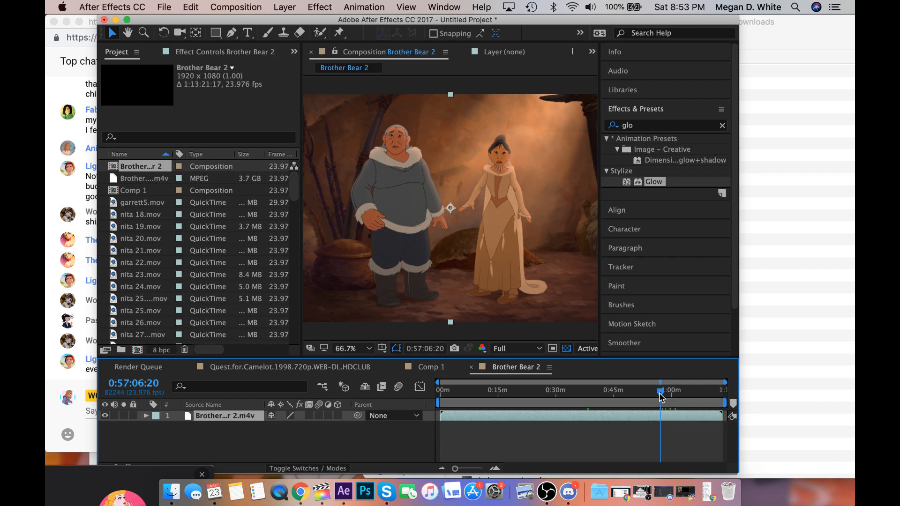
drag(660, 395, 660, 395)
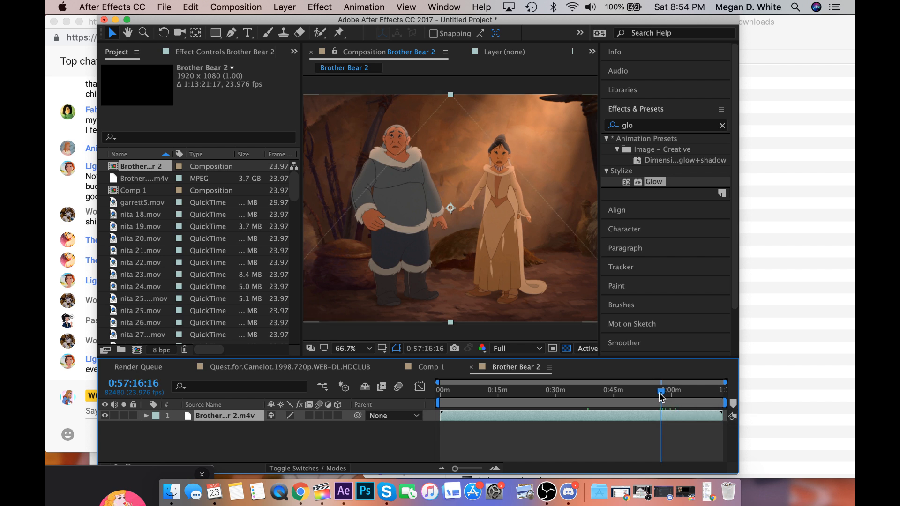
Widen the composition viewer and move the playhead to the shot of the grey-haired man facing the woman at 0:56:55:14.
drag(455, 468, 477, 471)
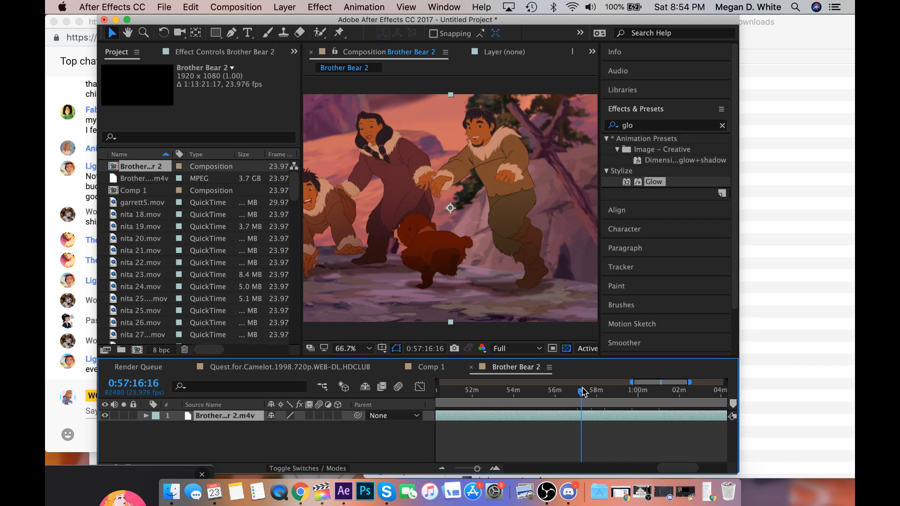
drag(584, 391, 580, 391)
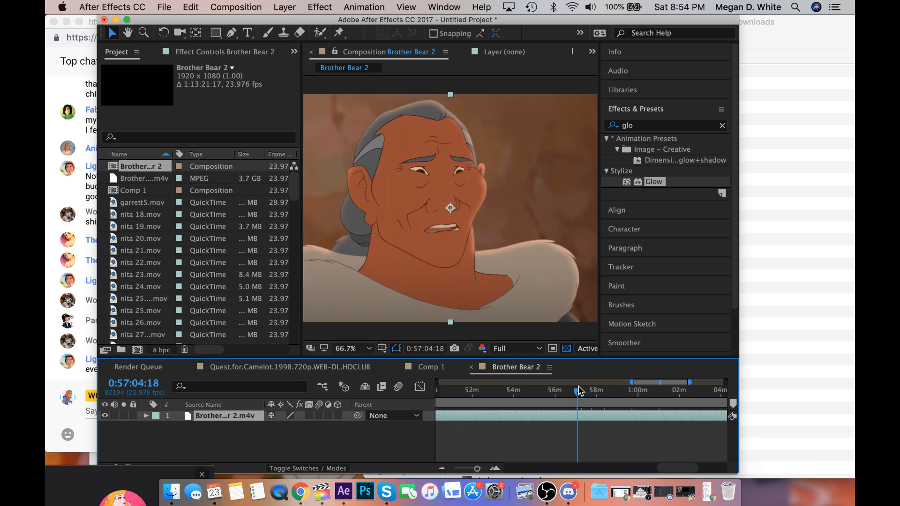
click(581, 390)
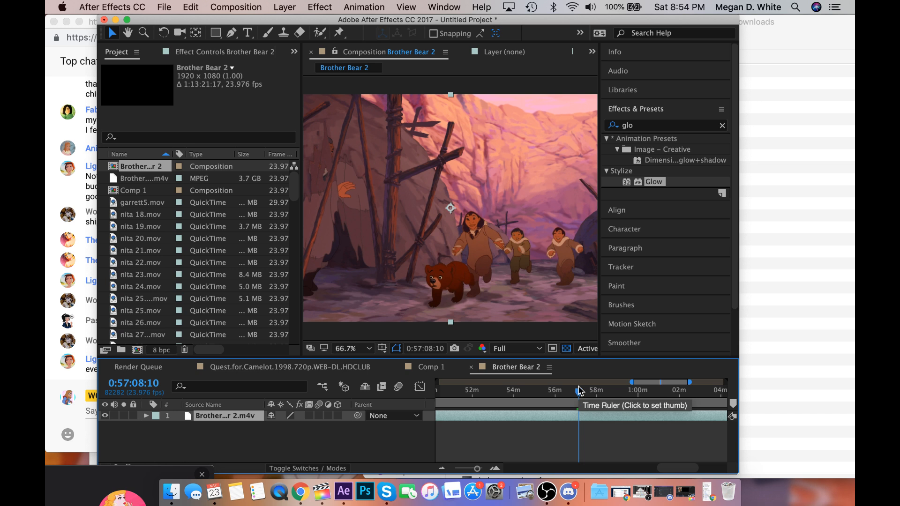
click(576, 390)
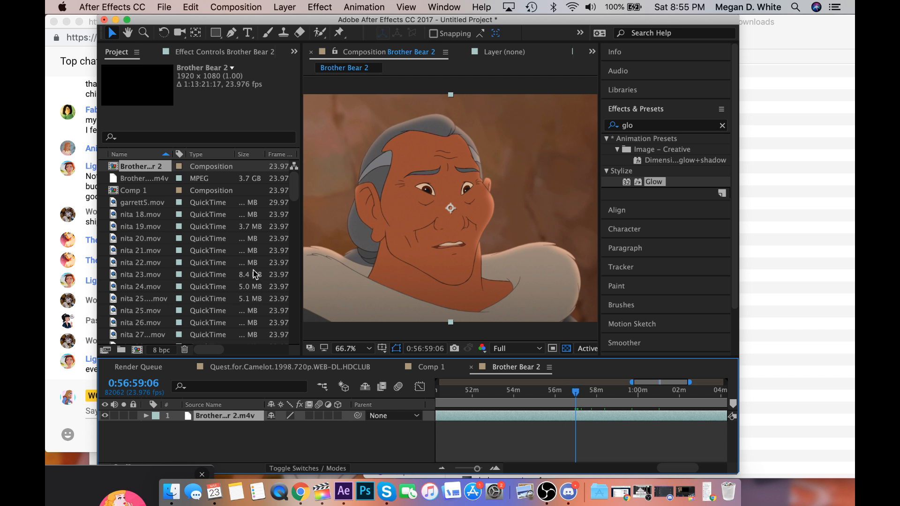
drag(301, 262, 217, 261)
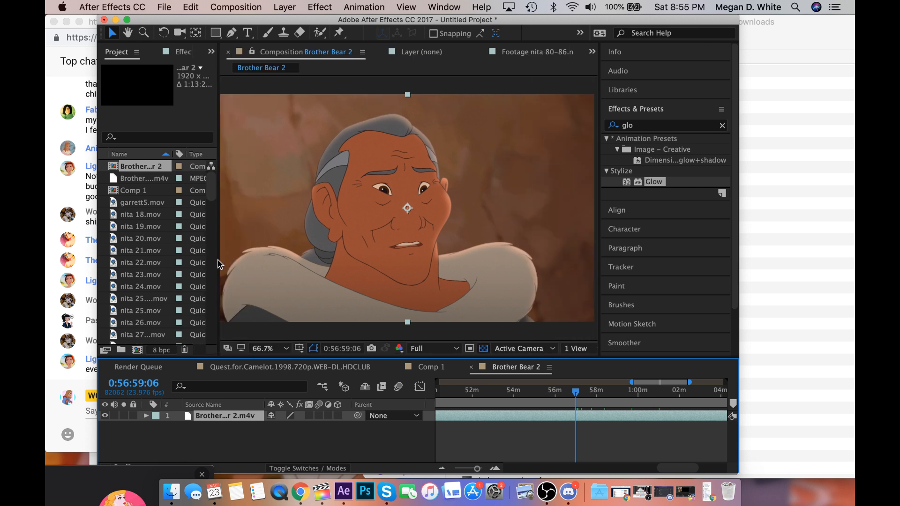
click(575, 392)
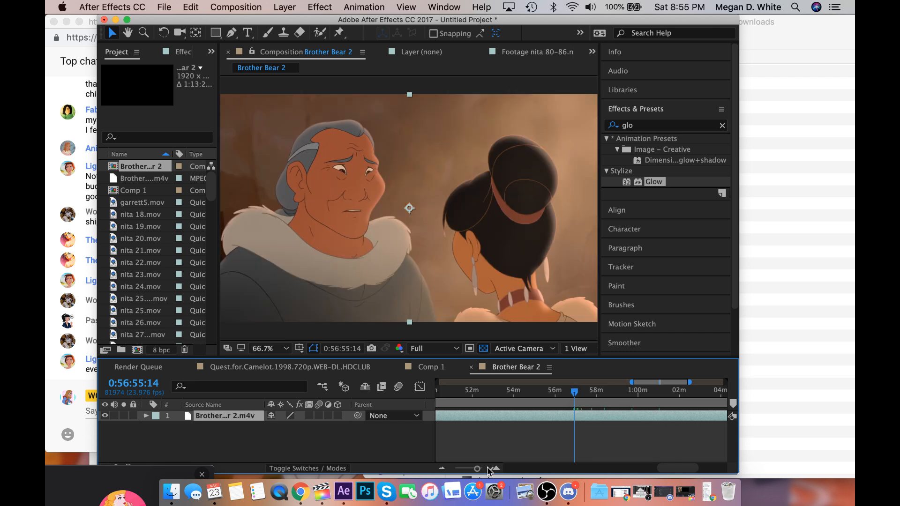
Trace the conversation back frame by frame and place the playhead on the woman's shot at 0:56:50:09.
drag(477, 469, 481, 469)
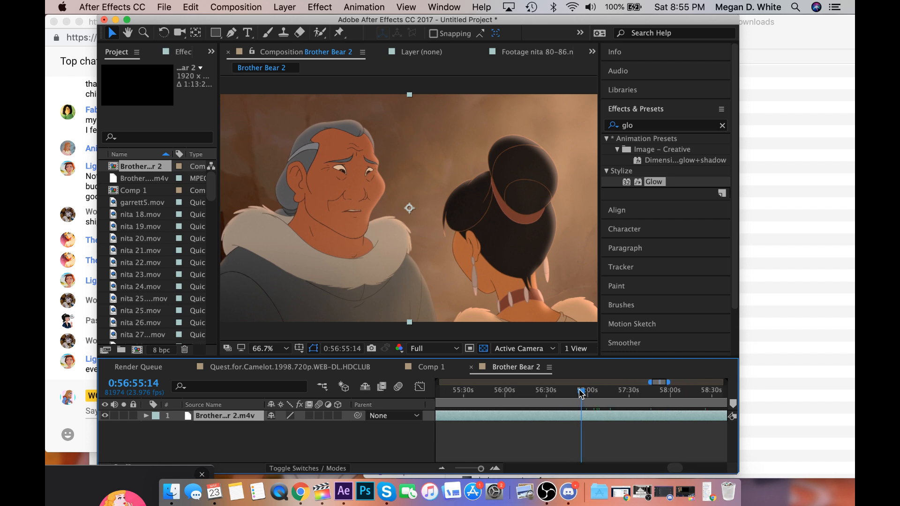
click(581, 394)
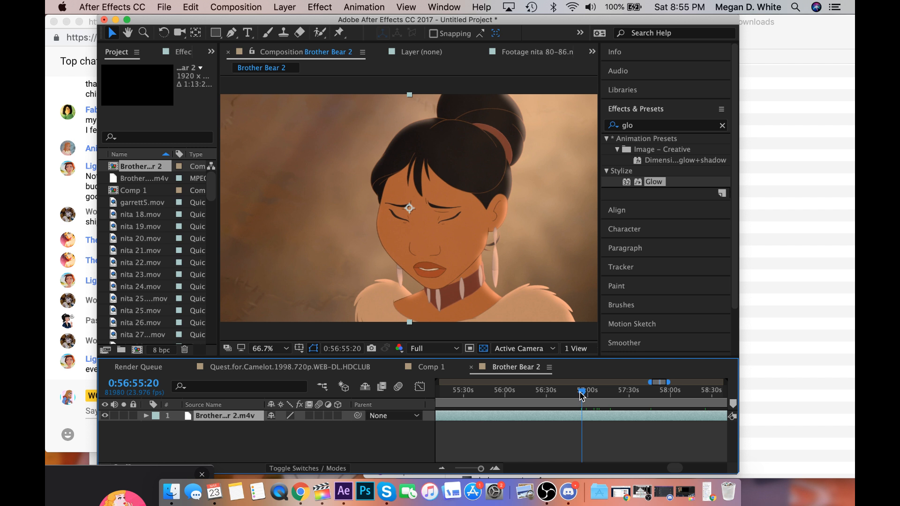
drag(581, 395, 580, 395)
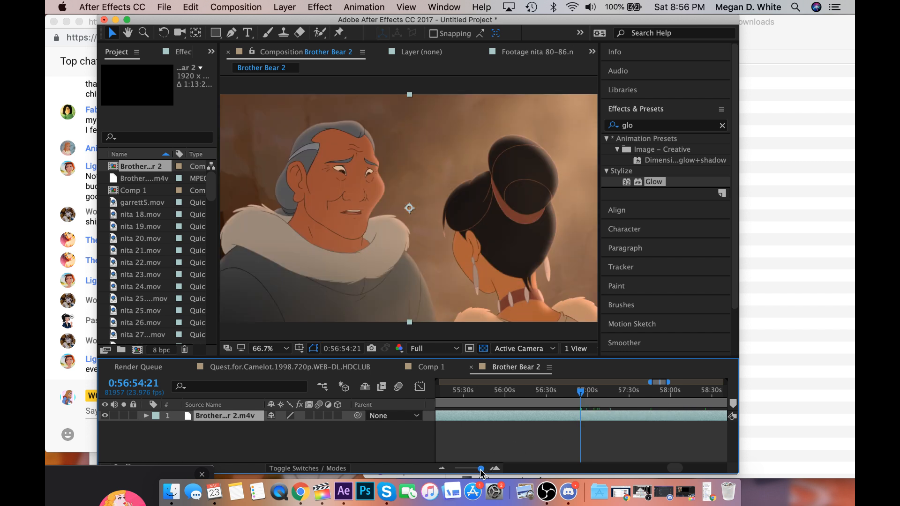
drag(480, 468, 482, 469)
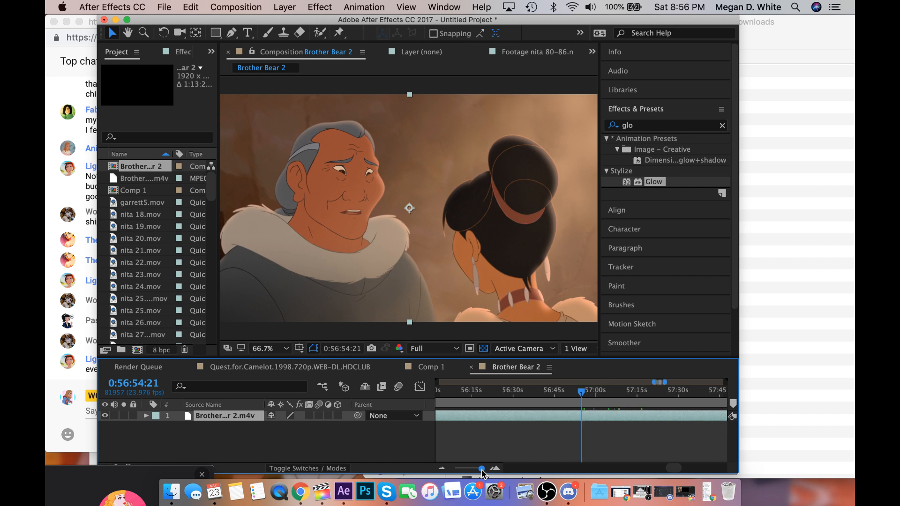
drag(581, 393, 569, 398)
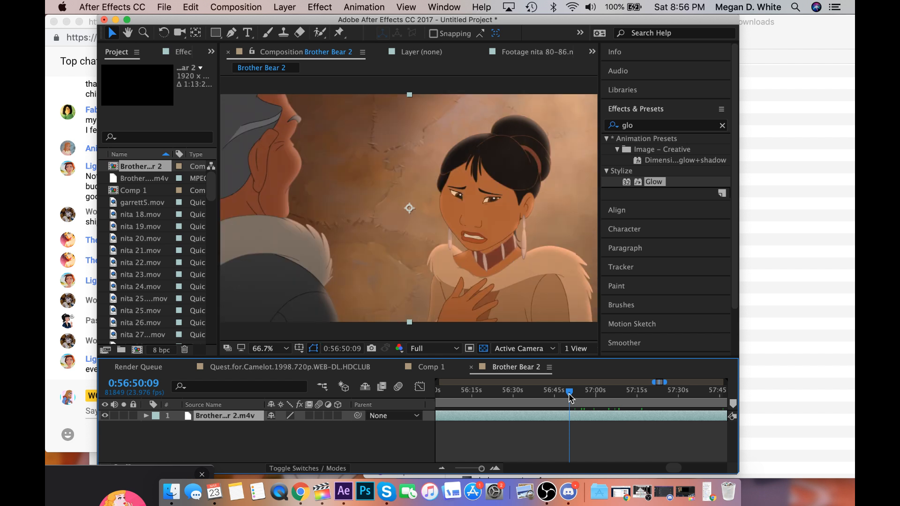
Play the scene and split the Brother Bear 2 layer at 0:56:52:13 and again at 0:56:55:09.
key(space)
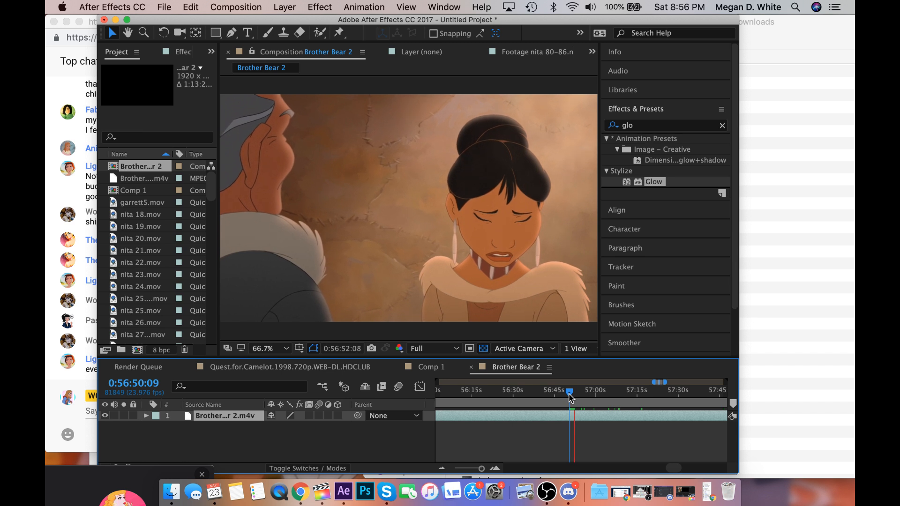
key(space)
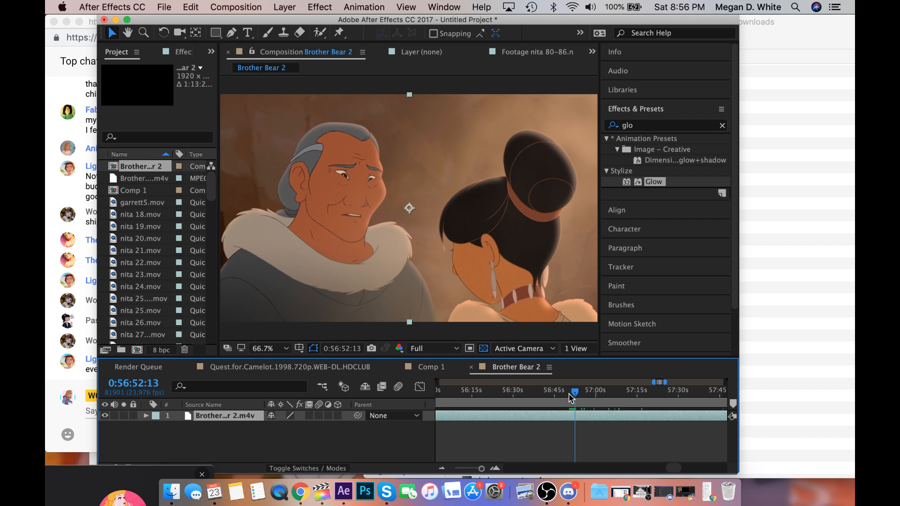
key(super+shift+d)
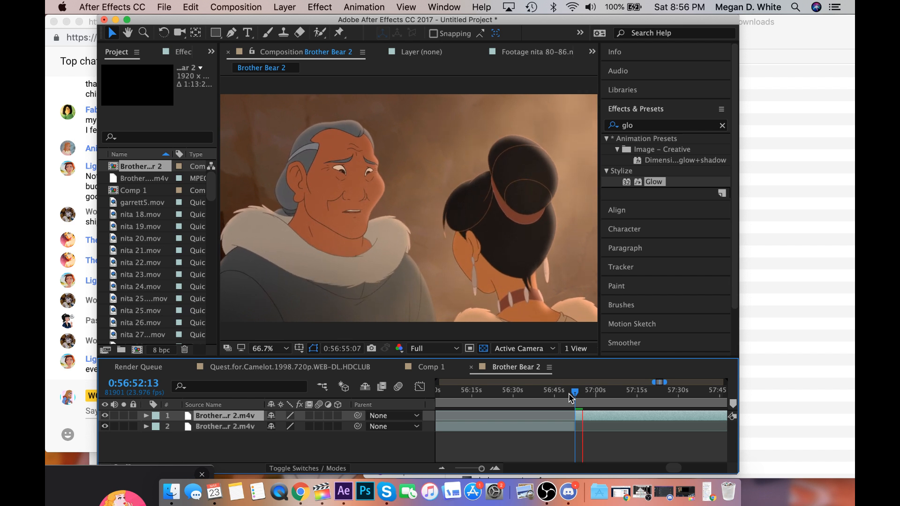
key(space)
key(super+shift+d)
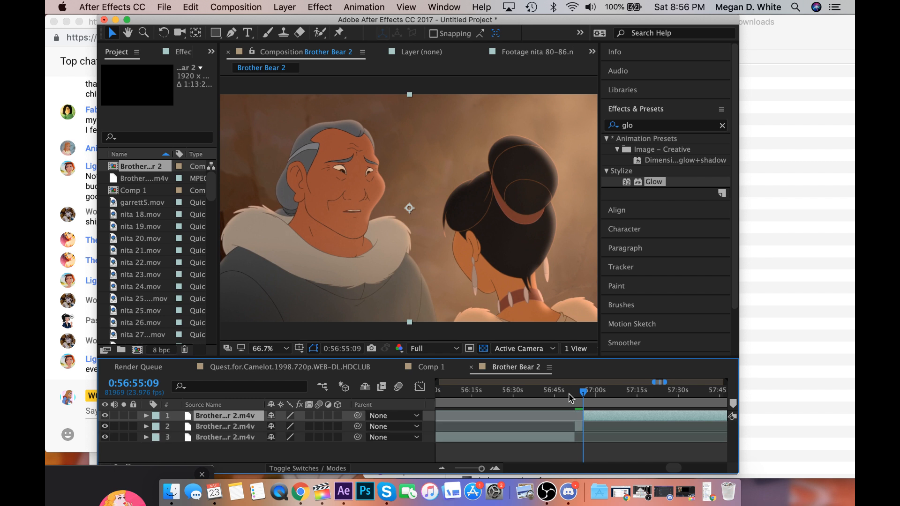
Check the frames of the woman's close-up back to the second split, ending at 0:56:55:08.
click(587, 391)
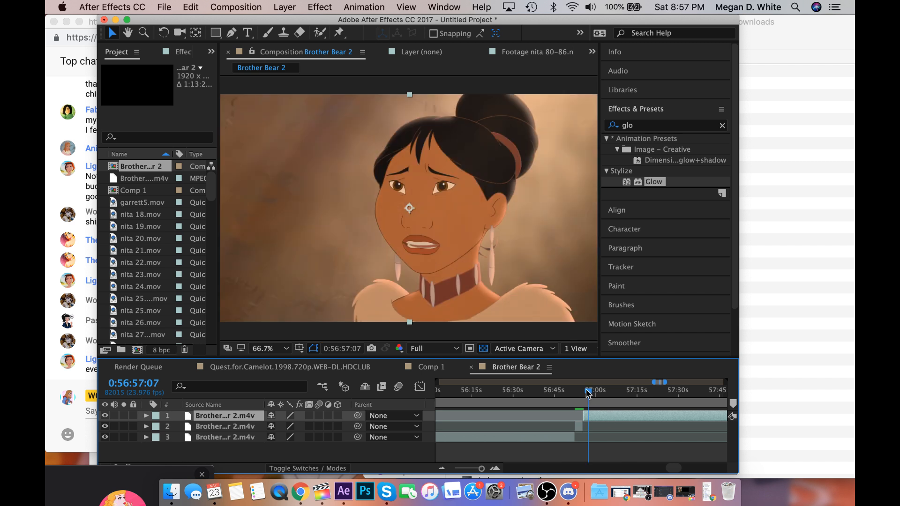
drag(590, 393, 587, 394)
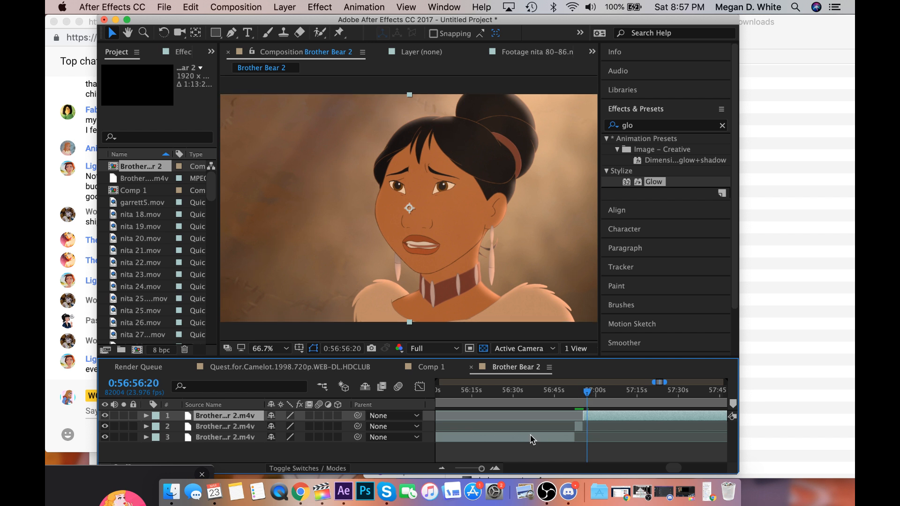
drag(481, 469, 484, 469)
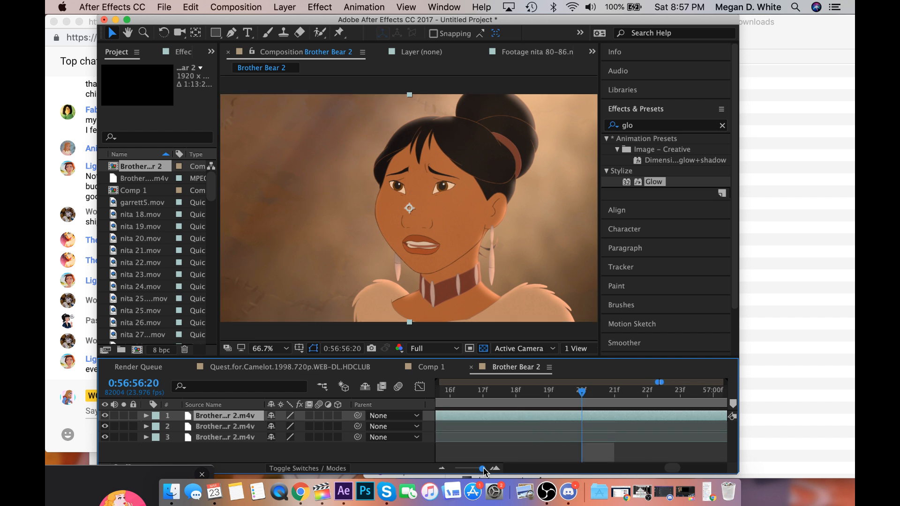
scroll(499, 428, left, 3)
click(502, 395)
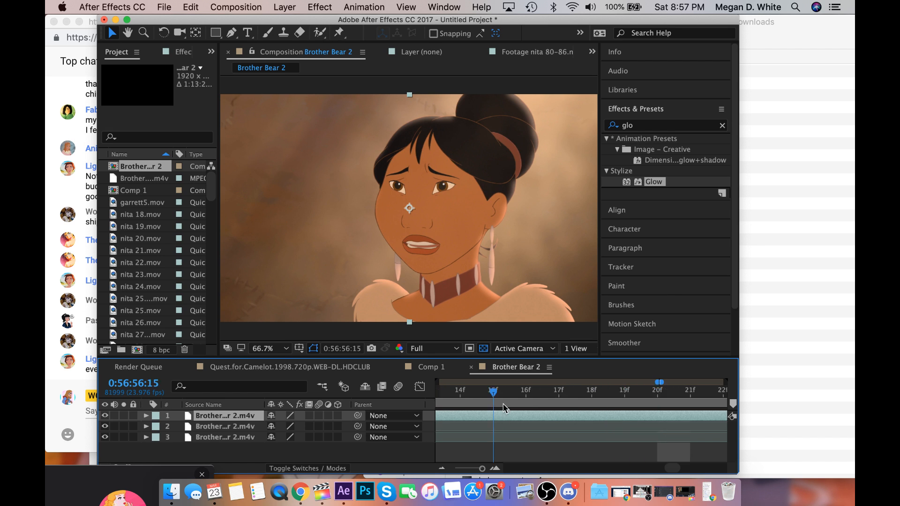
scroll(504, 408, left, 5)
scroll(504, 407, left, 15)
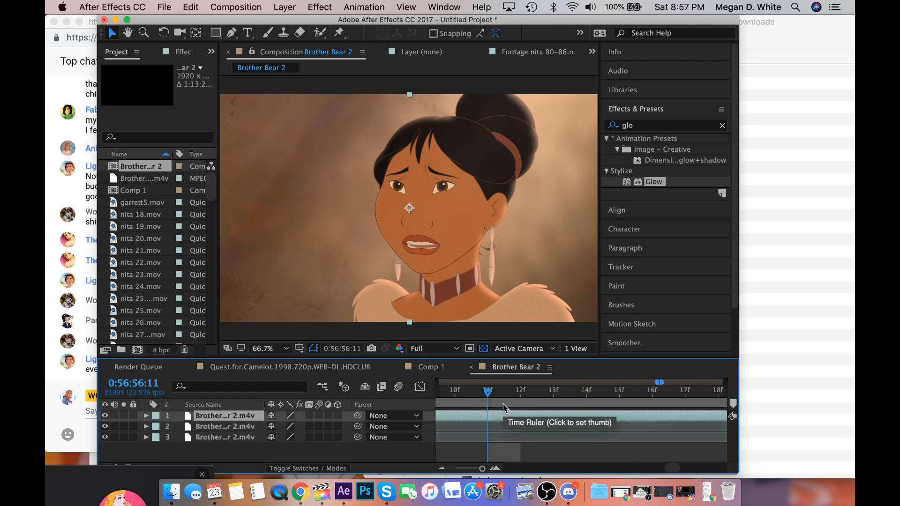
click(504, 407)
scroll(503, 405, left, 7)
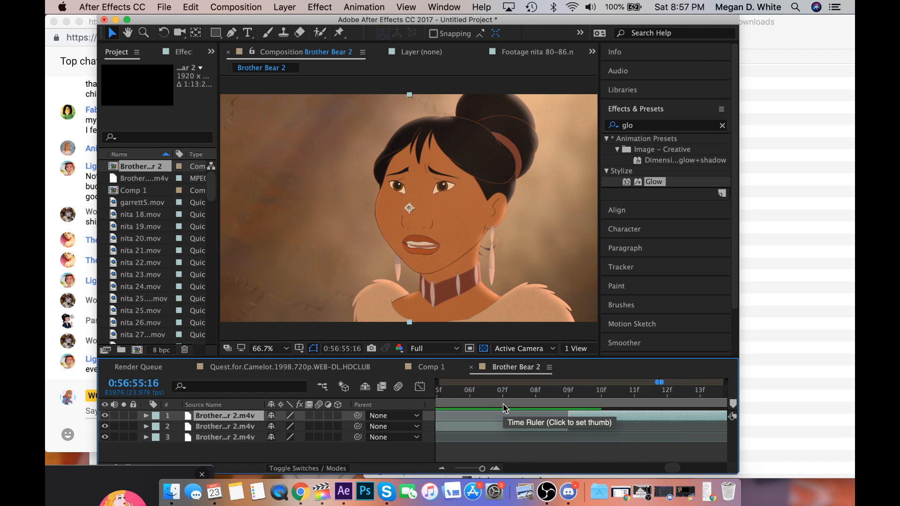
click(503, 405)
scroll(503, 406, right, 4)
click(499, 397)
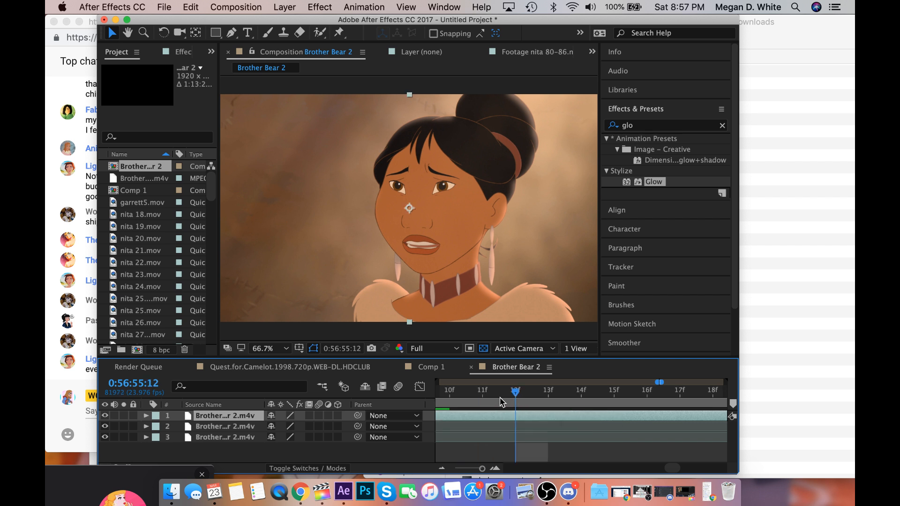
scroll(500, 397, left, 5)
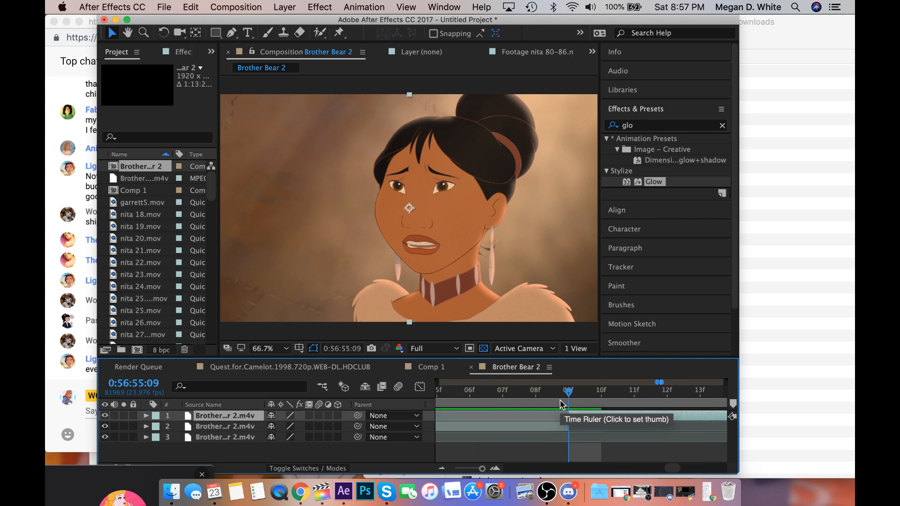
click(536, 402)
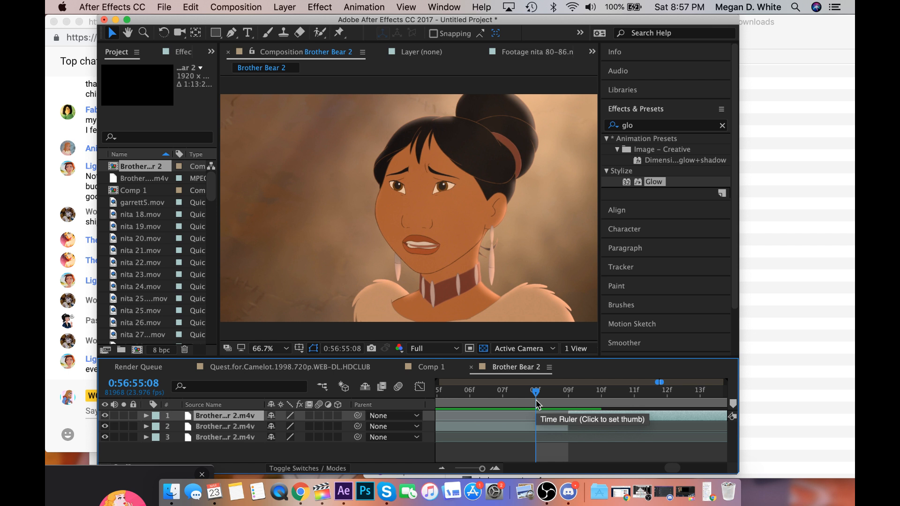
Save the project as Untitled Project 7.aep on the Seagate Backup Plus Drive.
key(super+s)
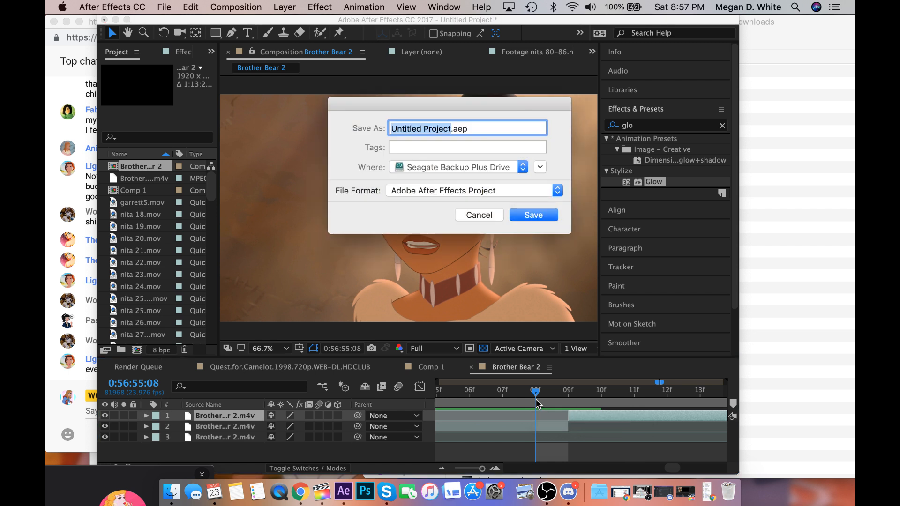
click(452, 128)
text(7)
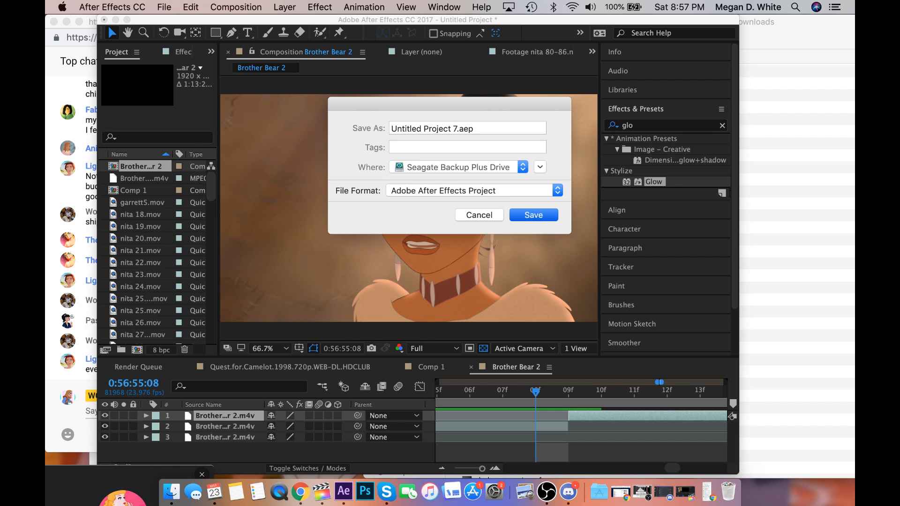
key(Return)
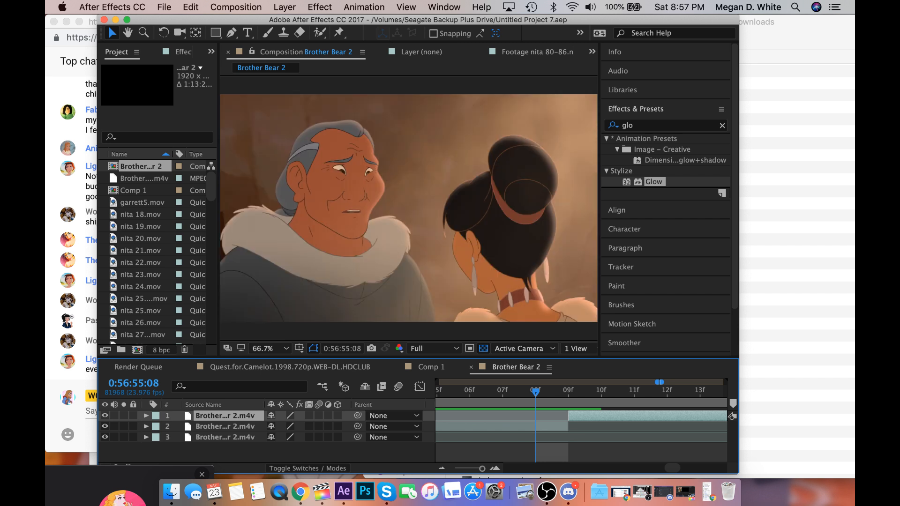
Scrub past the two-shot to the start of the woman's close-up and place the playhead at 0:56:55:17.
click(569, 391)
drag(570, 395, 700, 398)
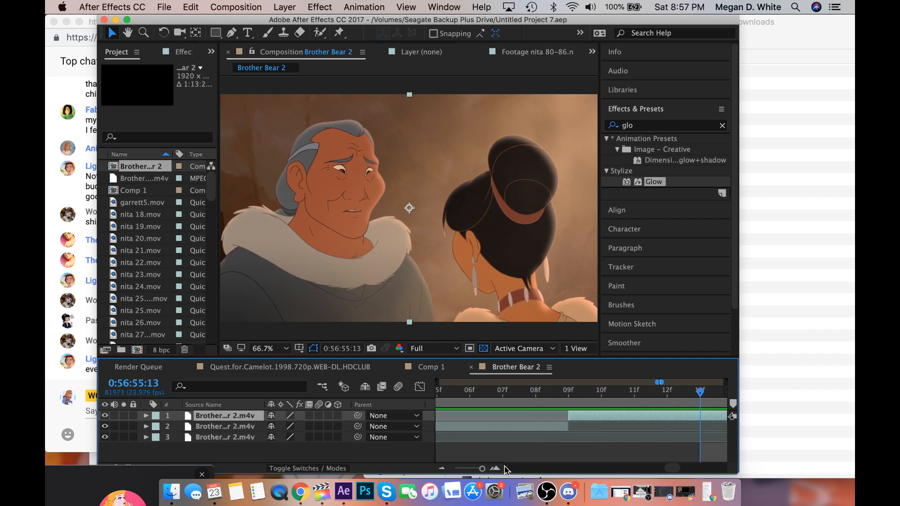
click(565, 442)
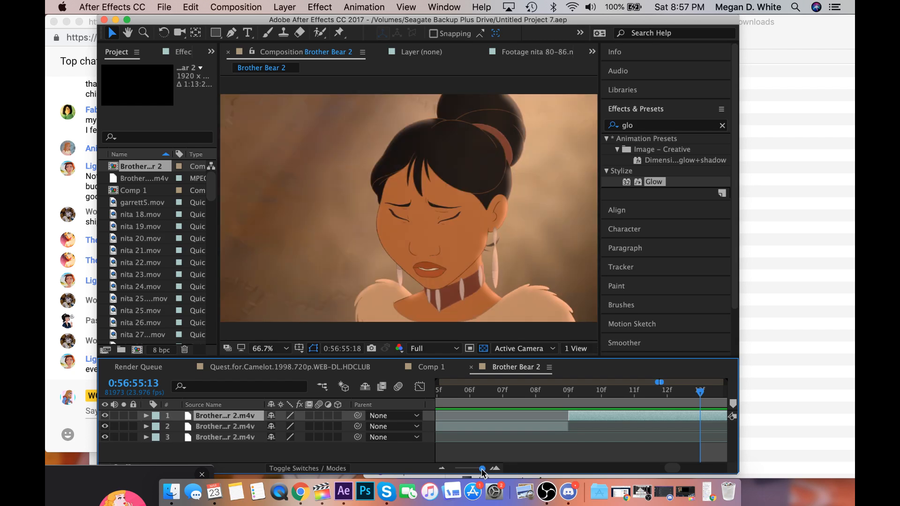
drag(482, 469, 481, 469)
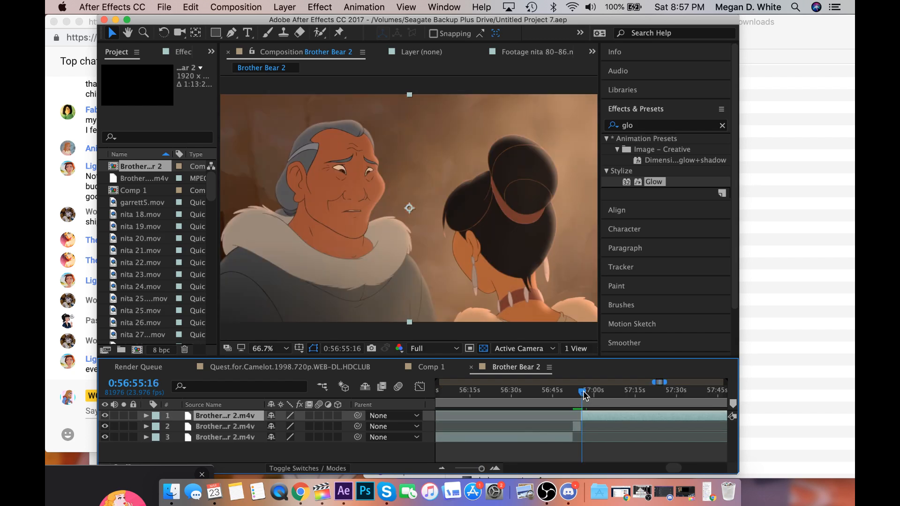
drag(583, 395, 585, 396)
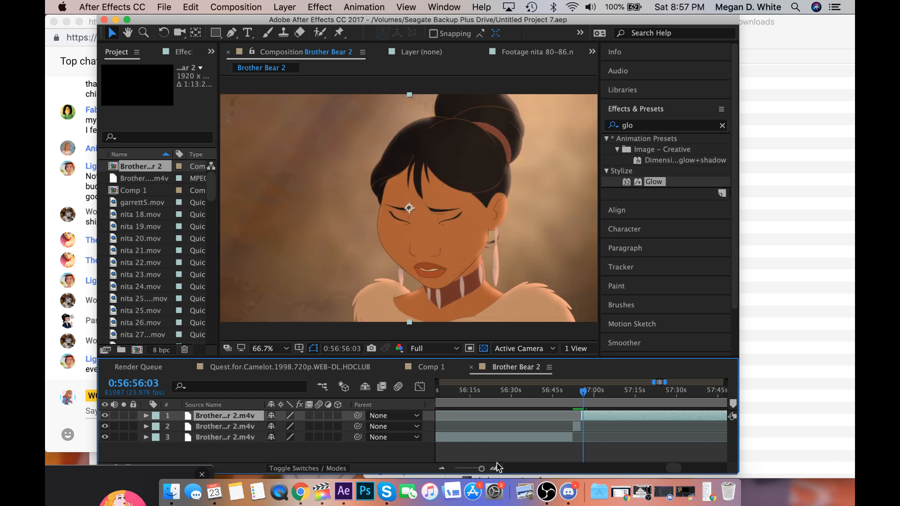
drag(481, 469, 482, 470)
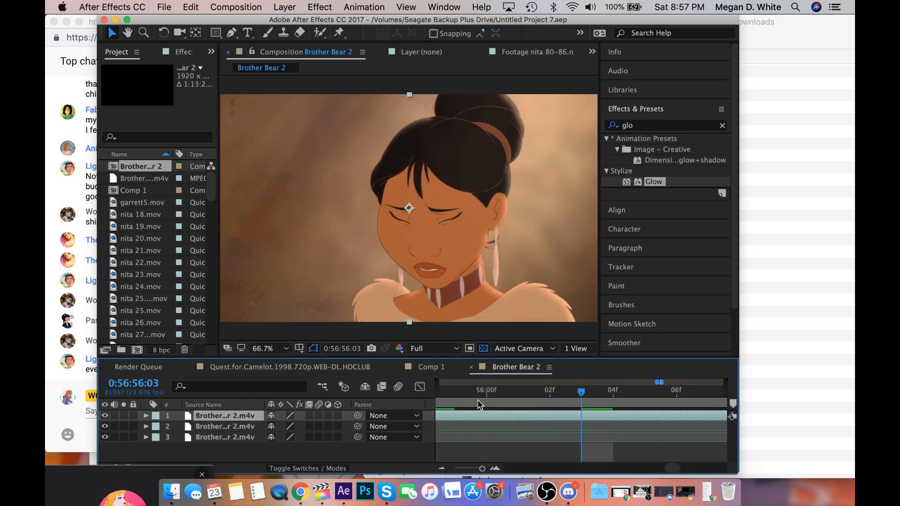
drag(485, 404, 697, 438)
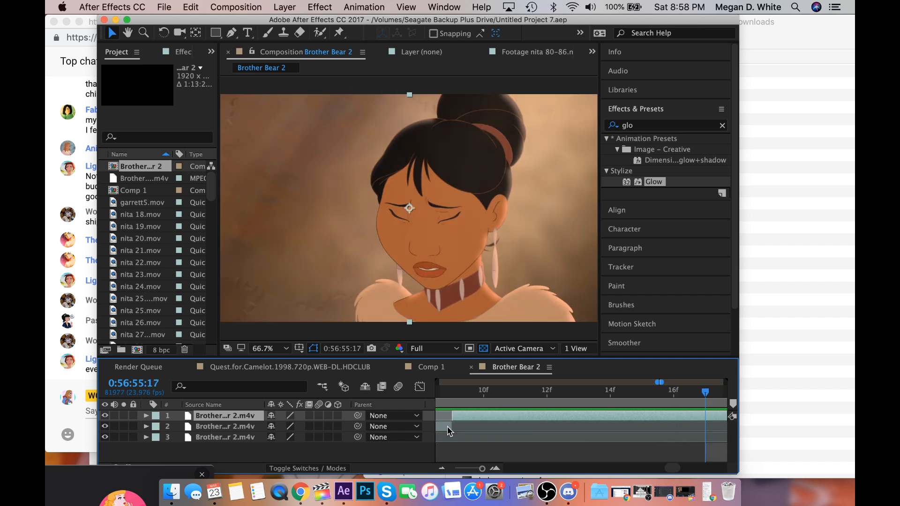
Extend the second layer's end to 0:56:55:17 and trim the top layer to start at the same frame.
drag(451, 427, 705, 441)
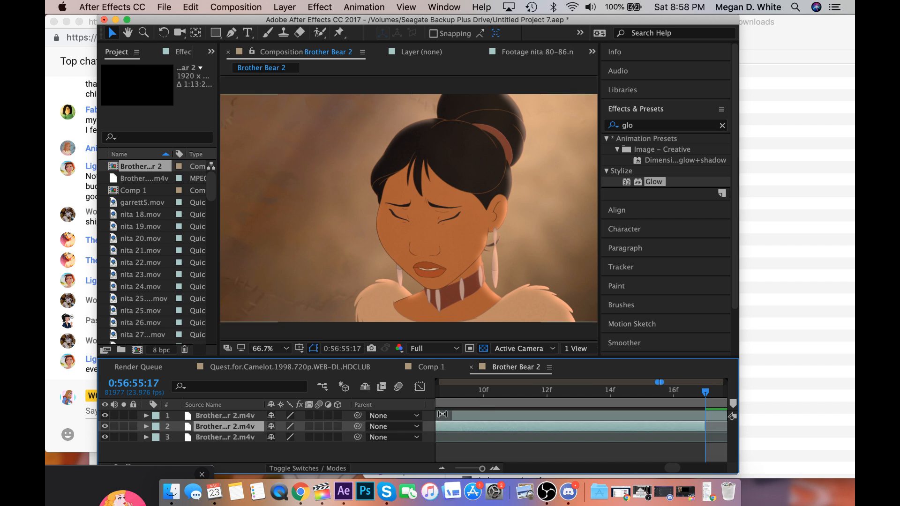
drag(452, 416, 705, 415)
key(super+Left)
key(super+Right)
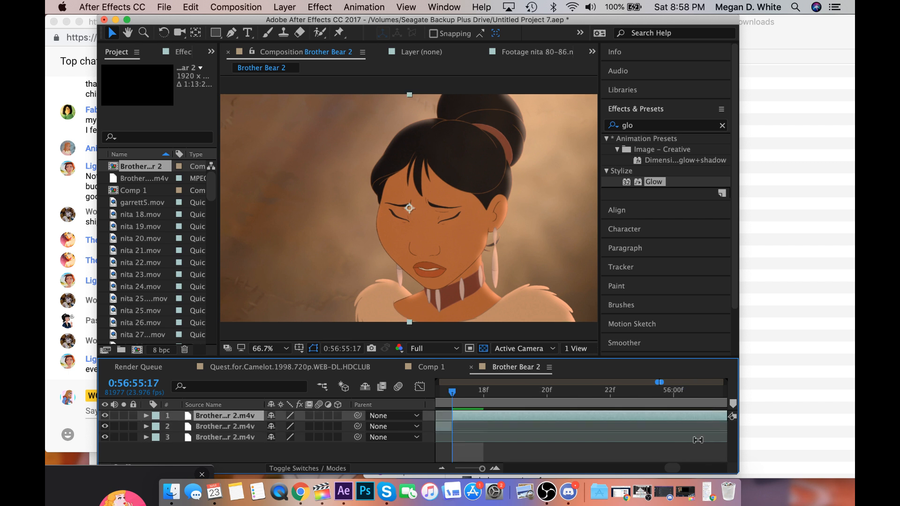
Play the woman's close-up from 0:56:55:17 and check its frames up to 0:56:58:22.
key(space)
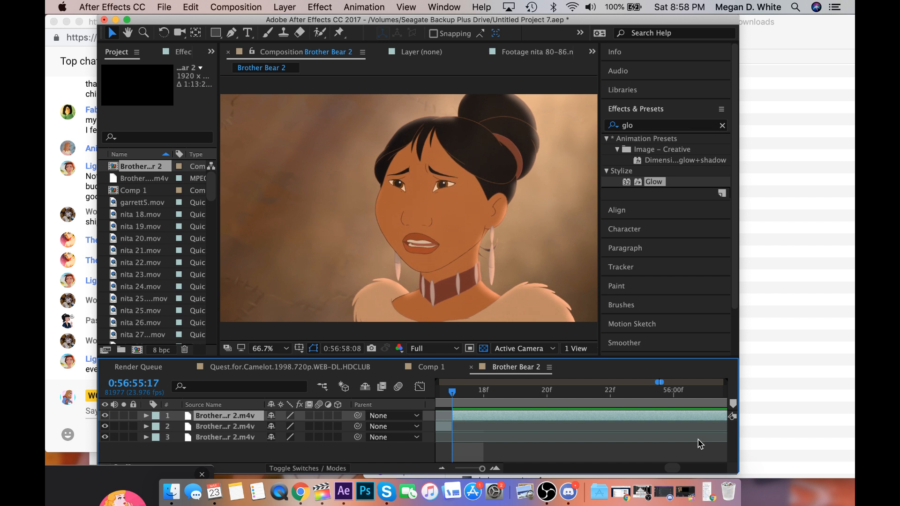
key(space)
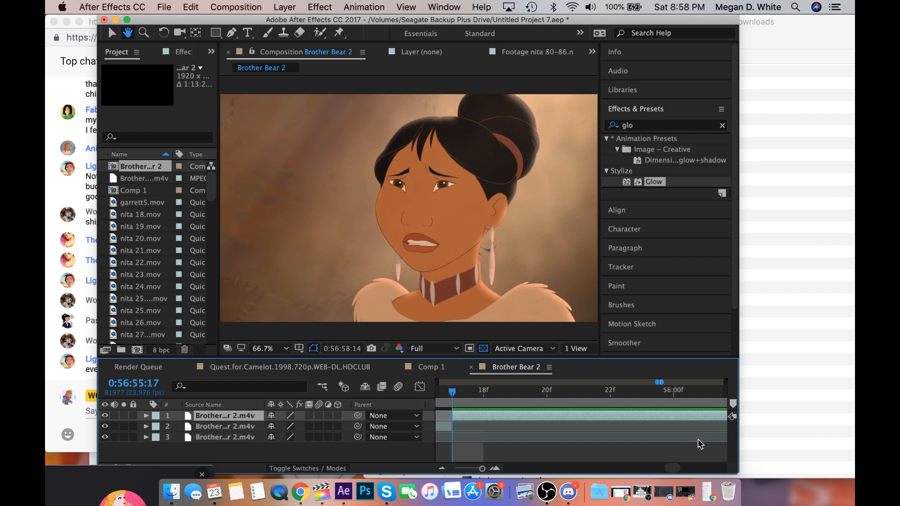
key(space)
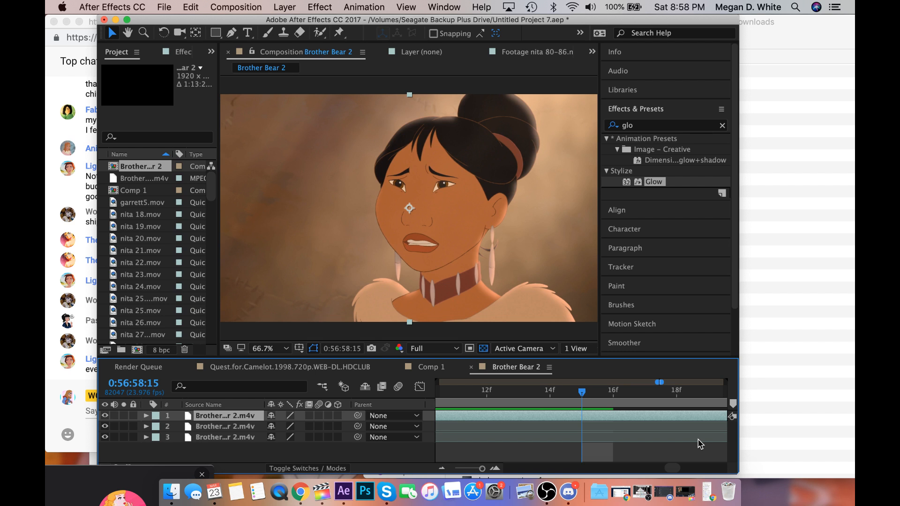
drag(615, 396, 693, 393)
scroll(693, 392, right, 4)
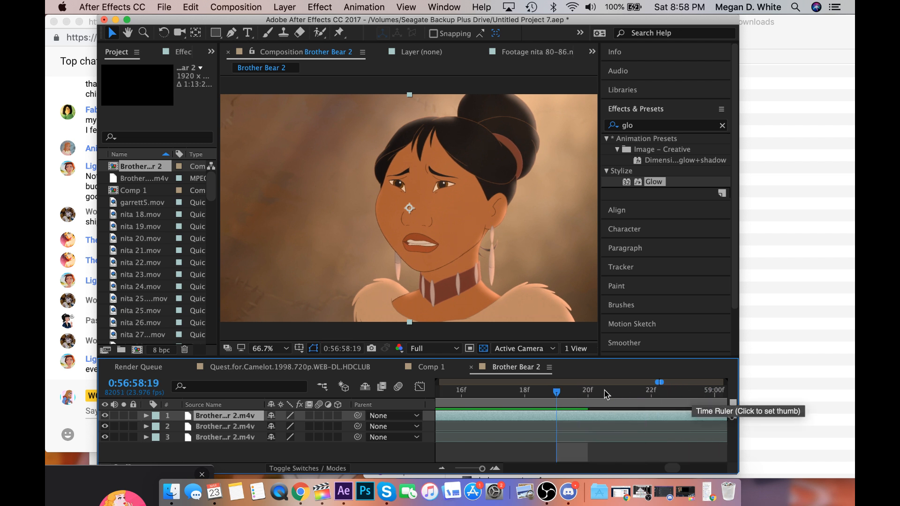
click(587, 393)
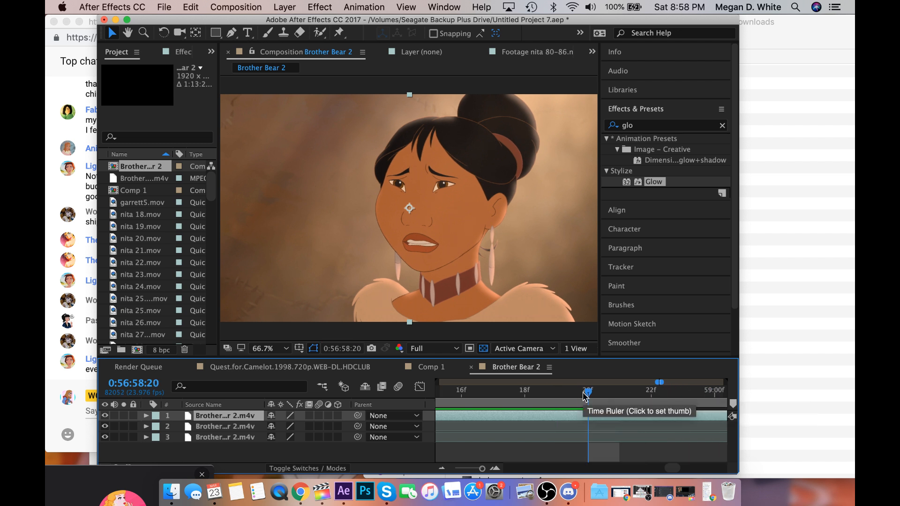
click(607, 398)
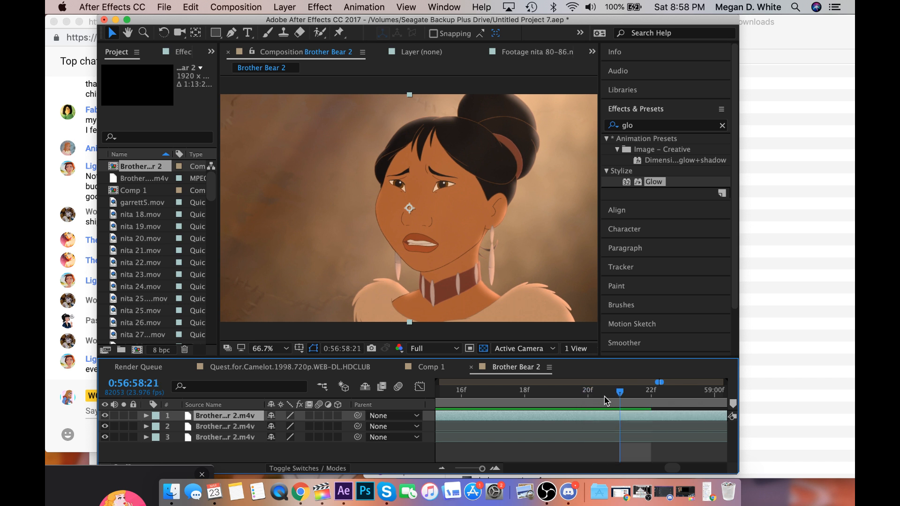
scroll(604, 396, right, 2)
click(606, 398)
click(606, 398)
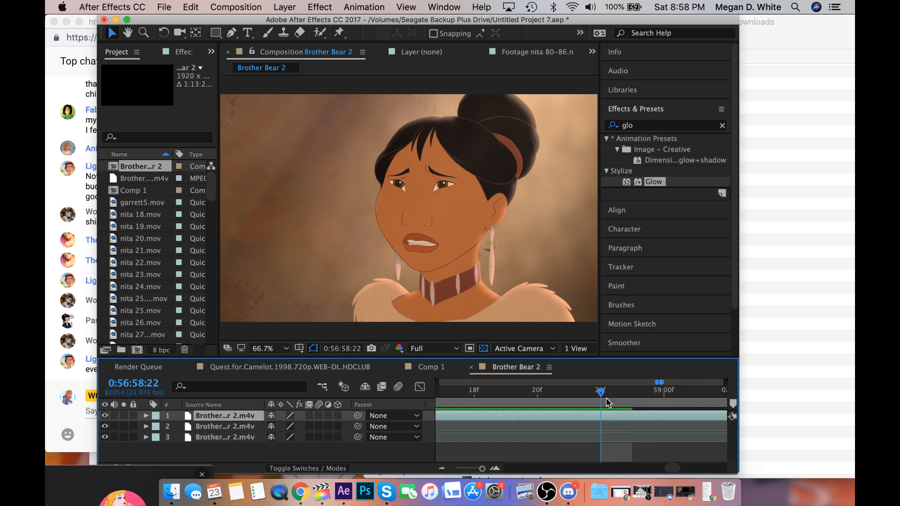
Split the top layer at the cut to the man's close-up, 0:56:59:01, and delete the part after it.
key(space)
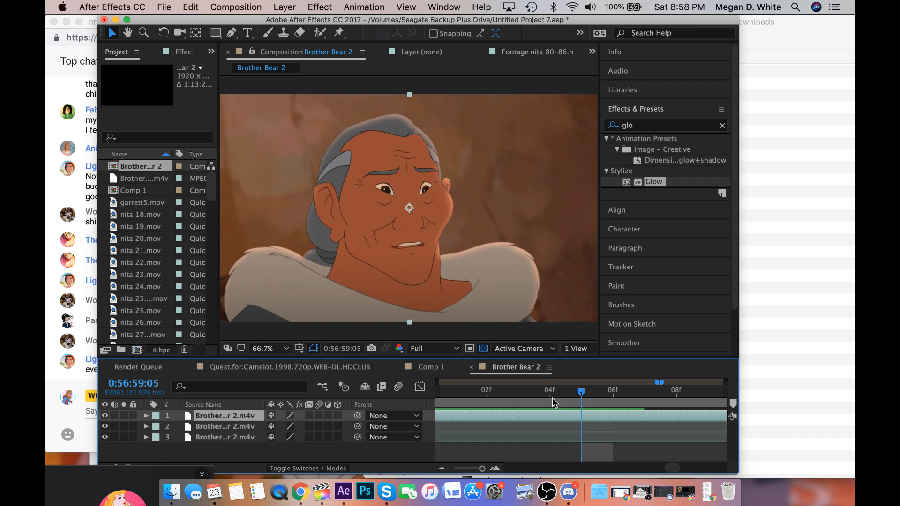
scroll(552, 397, left, 5)
drag(561, 393, 645, 401)
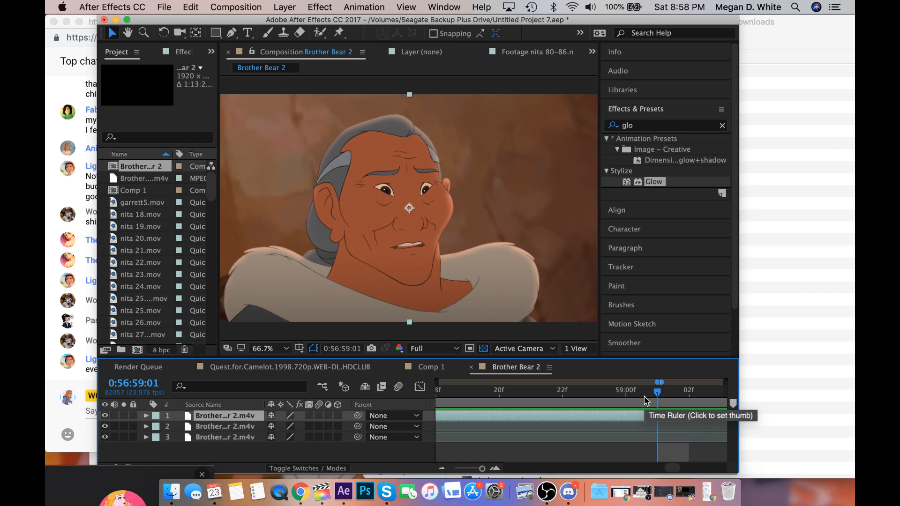
key(super+shift+d)
key(Delete)
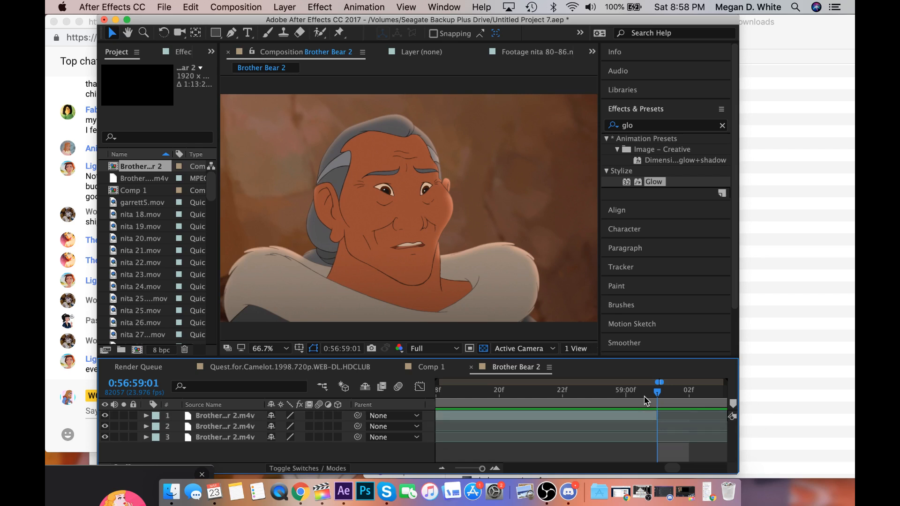
Set the work area to start at 0:56:52:13 and end at 0:56:59:00.
click(637, 398)
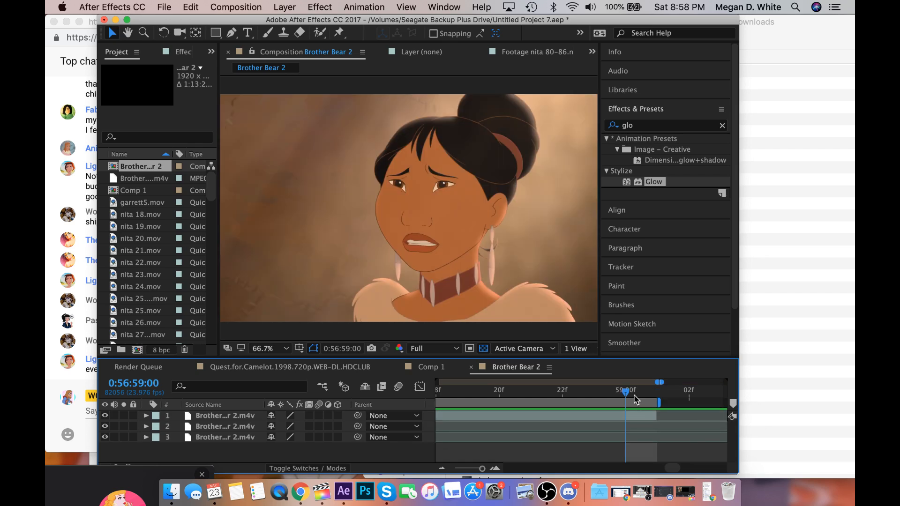
scroll(635, 398, right, 5)
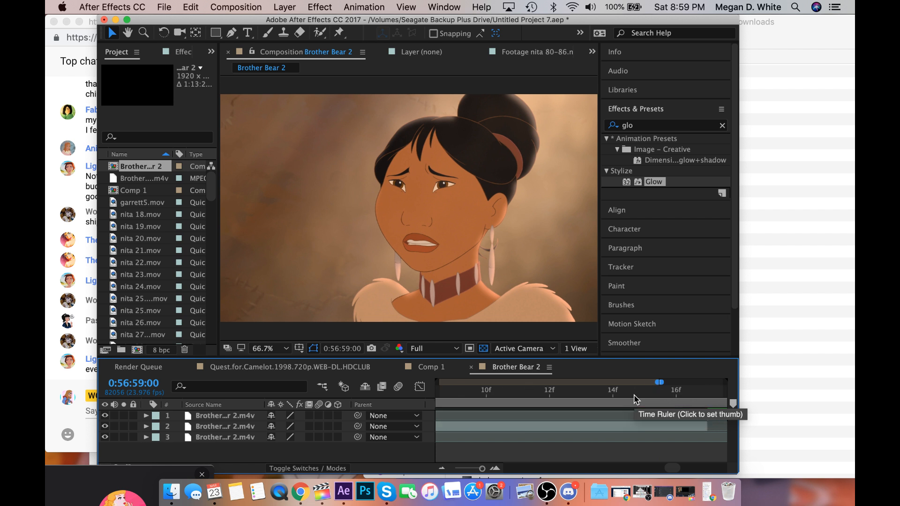
scroll(635, 398, right, 6)
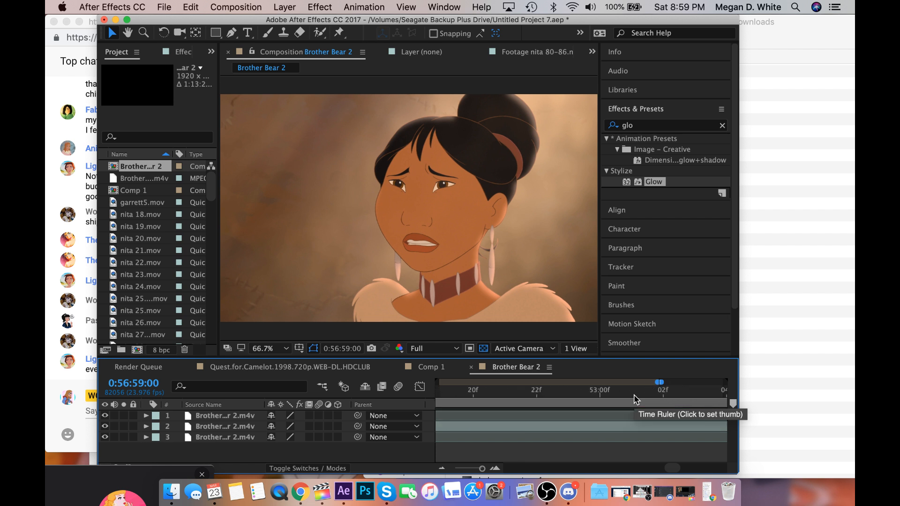
scroll(635, 399, right, 5)
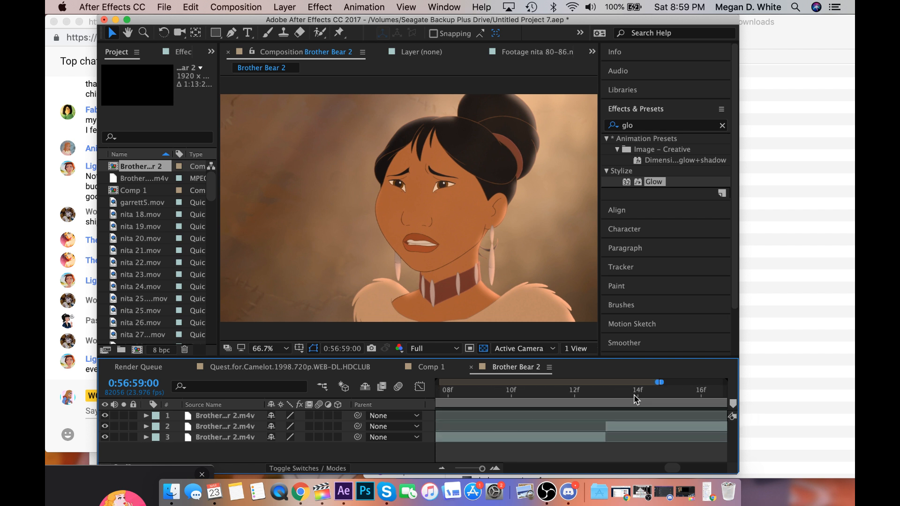
click(606, 392)
key(b)
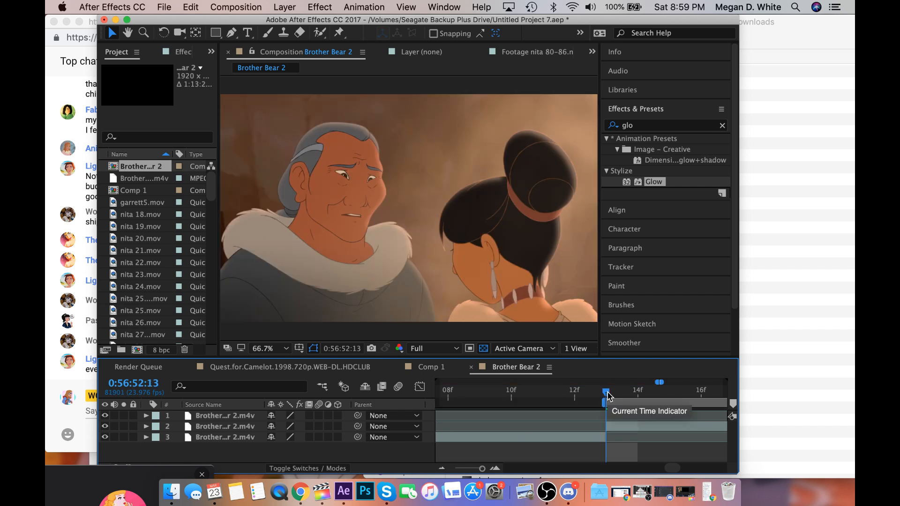
Delete the leftover bottom layer before 0:56:52:13 and trim the composition to the work area.
click(586, 438)
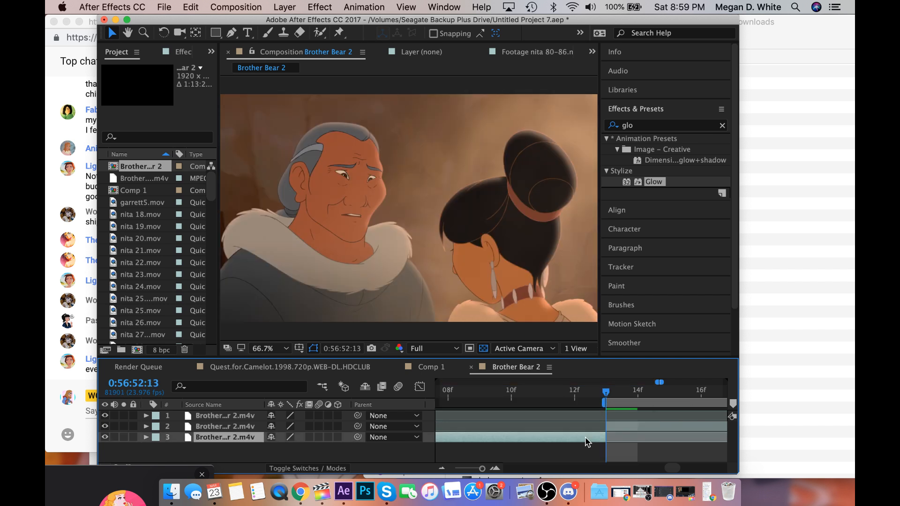
key(Delete)
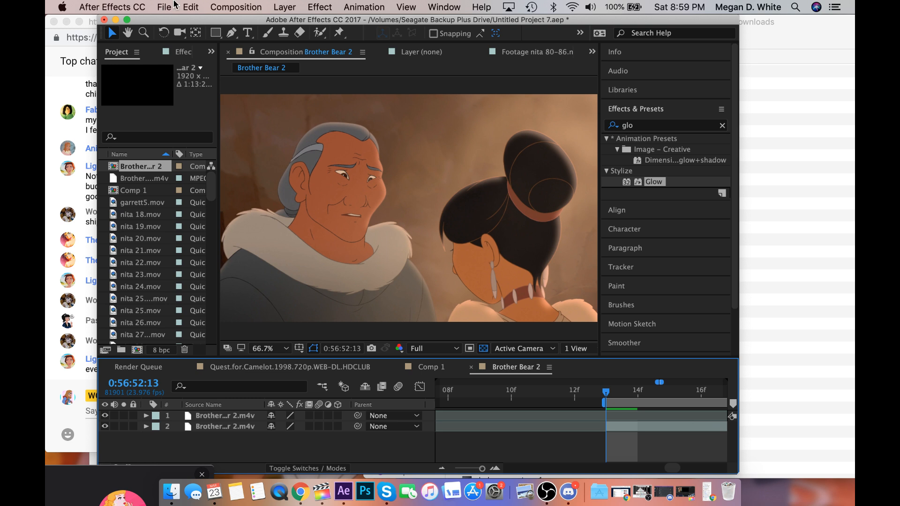
click(165, 7)
mouse_move(199, 5)
mouse_move(235, 7)
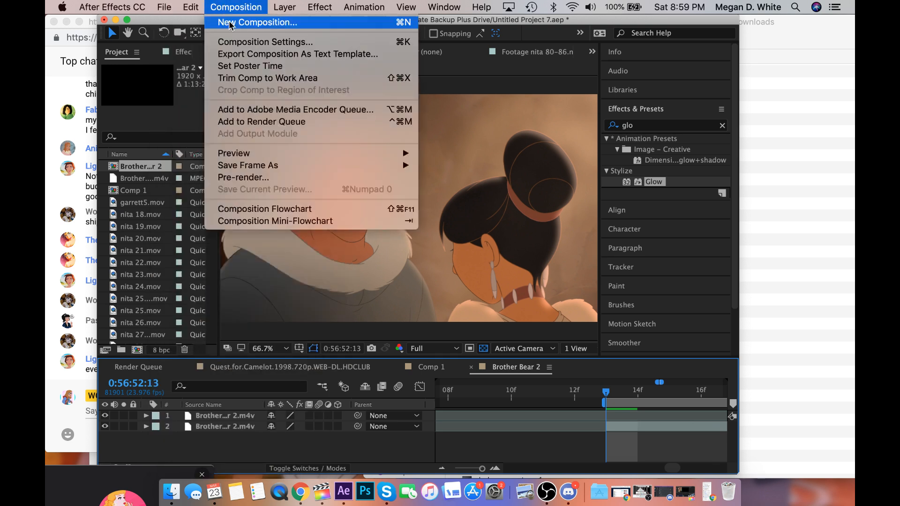
click(237, 78)
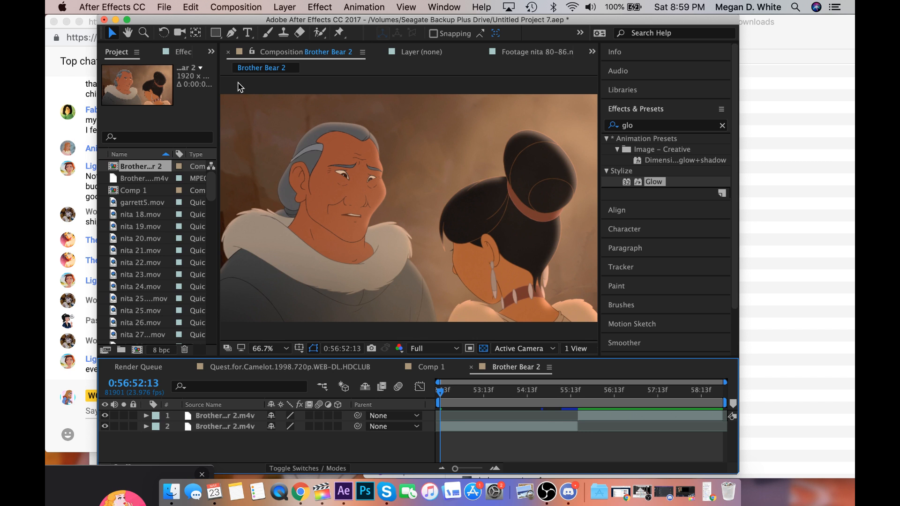
Switch to Skype, answer the incoming group call with voice only, and minimise the call window.
drag(89, 503, 153, 383)
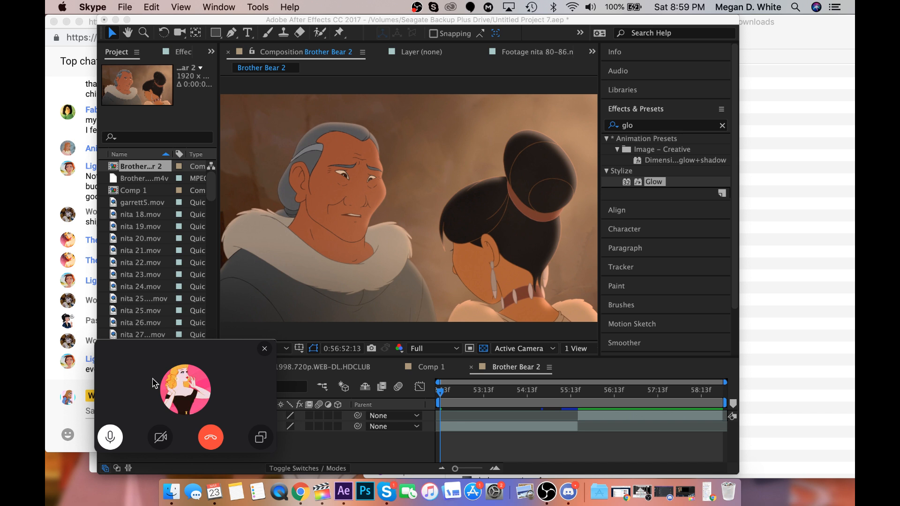
click(387, 492)
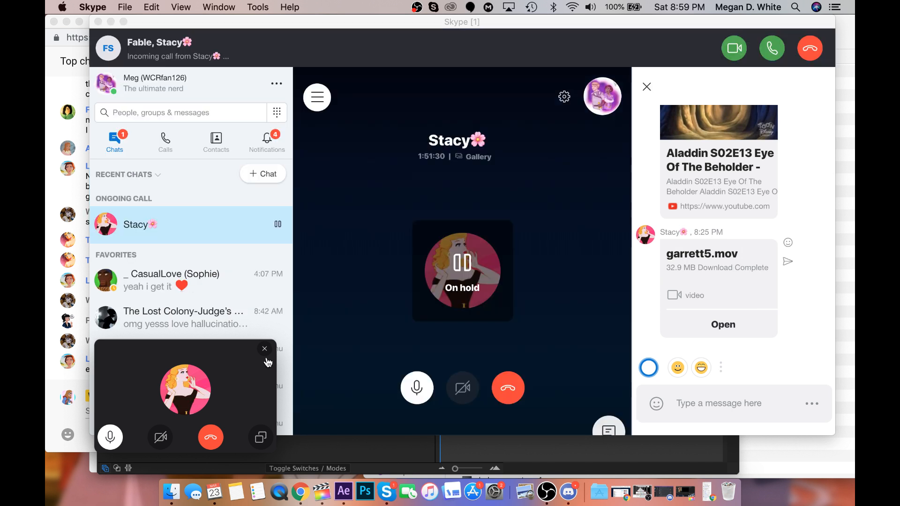
click(265, 349)
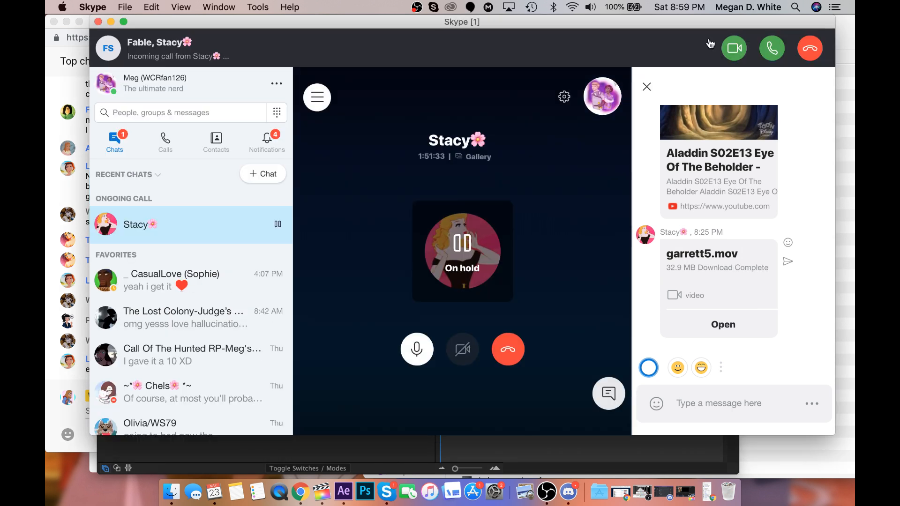
click(773, 48)
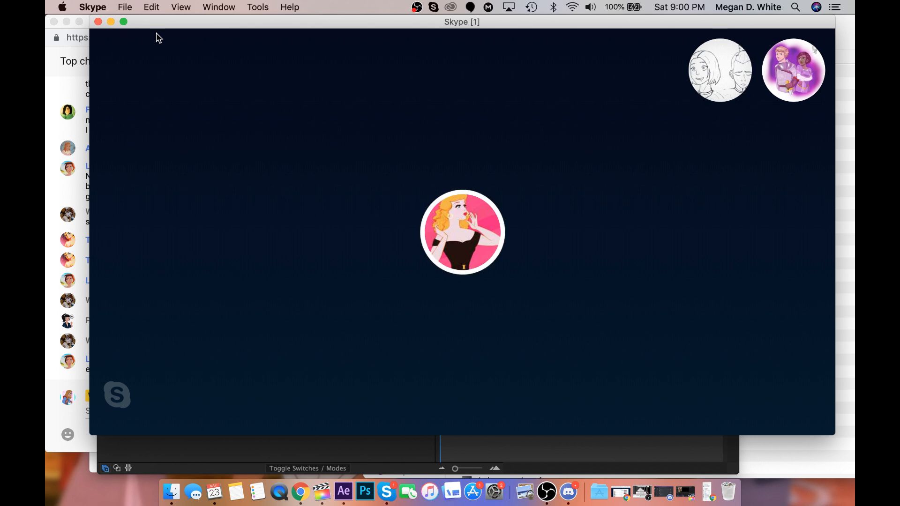
click(111, 22)
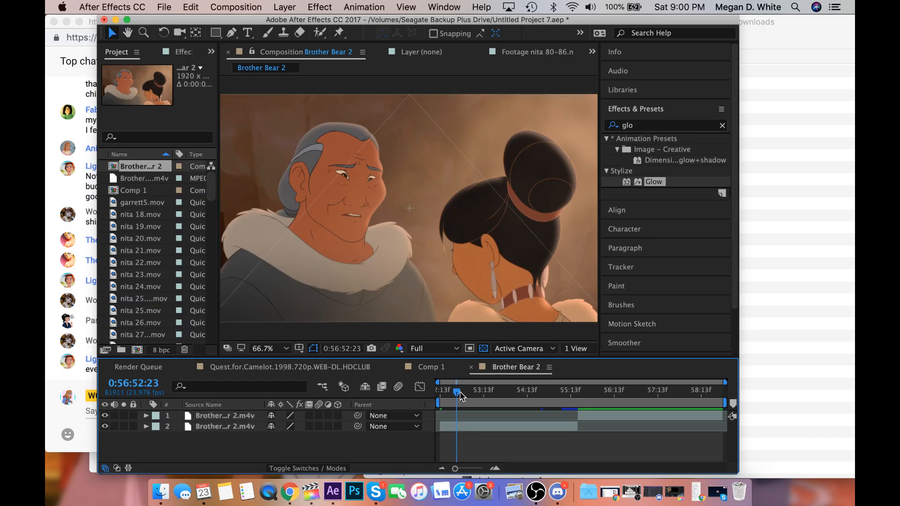
Open the bottom Brother Bear 2 layer at 0:56:52:13 and start a Roto Brush selection over the woman's hair and face.
drag(461, 396, 513, 399)
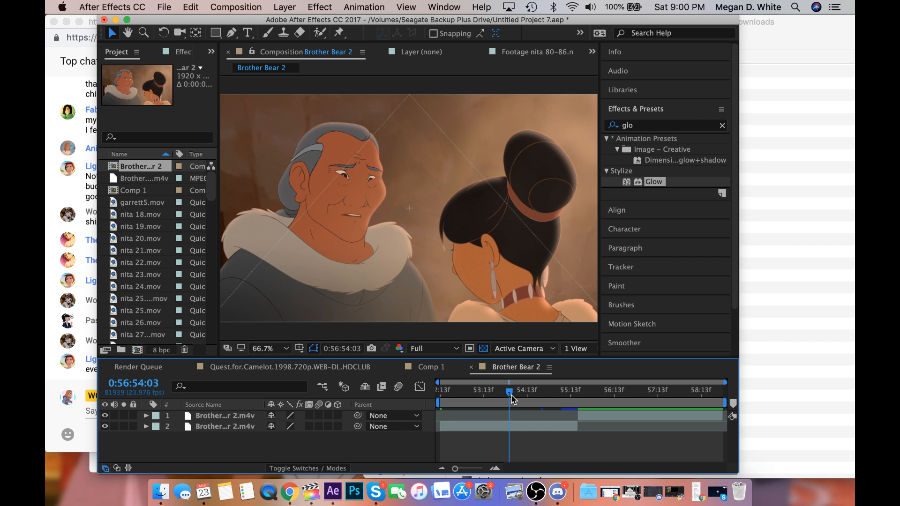
click(441, 396)
double_click(445, 426)
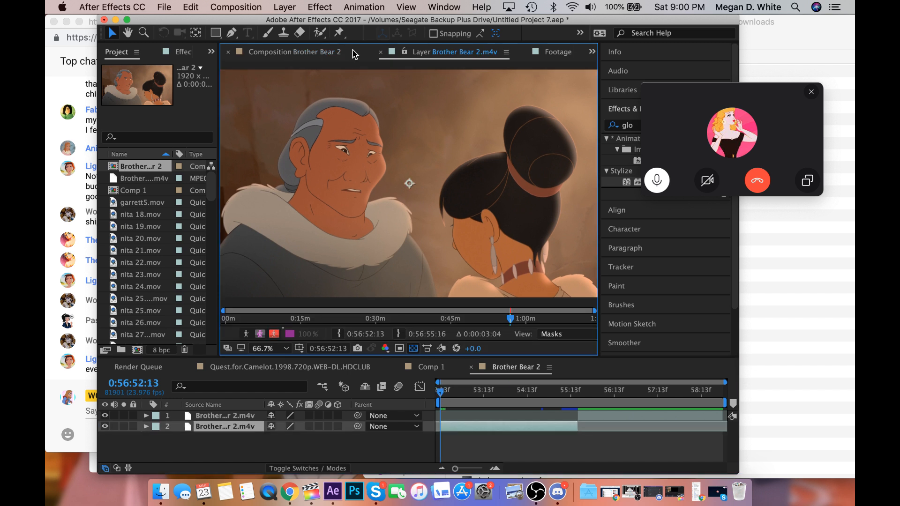
key(alt+w)
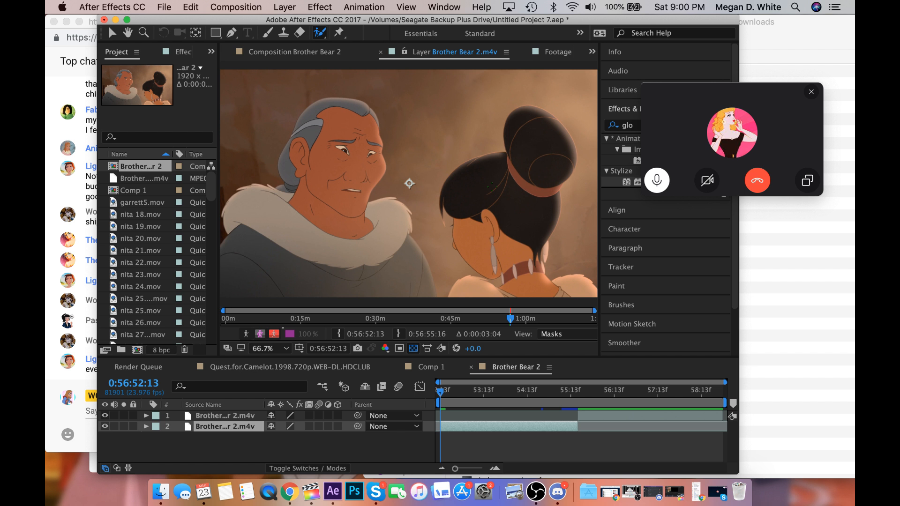
drag(492, 187, 487, 217)
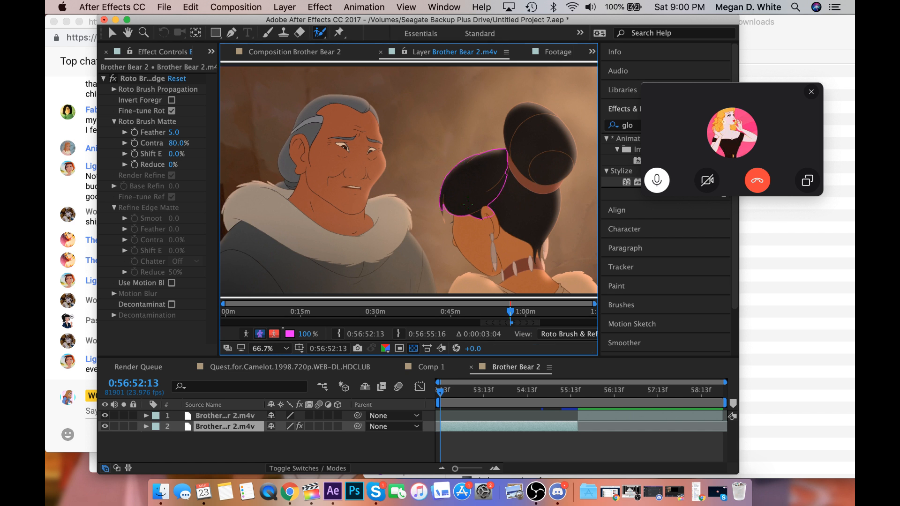
key(super+z)
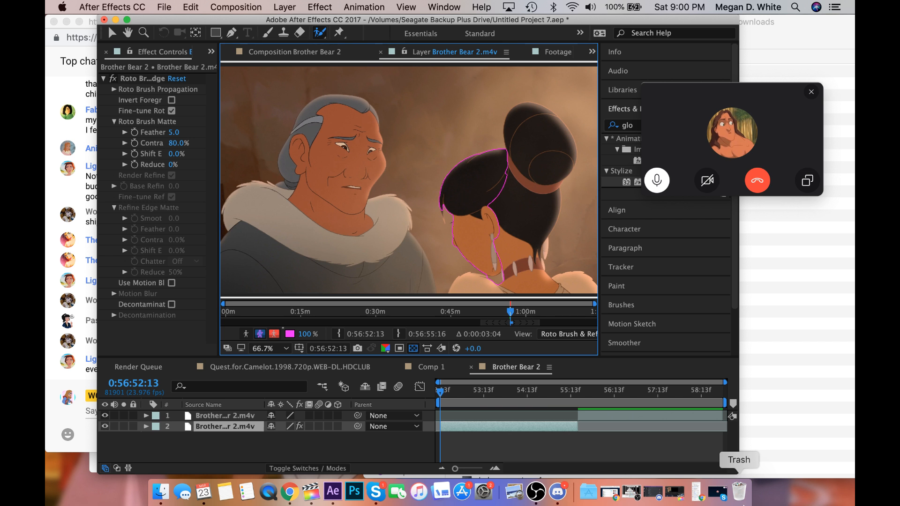
Switch to Chrome, put away the Tumblr window and bring up the YouTube Live Dashboard.
click(612, 500)
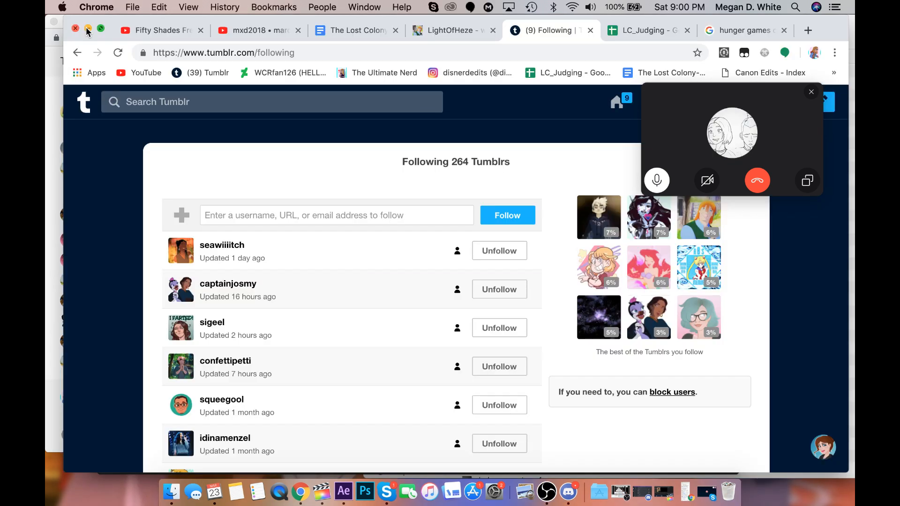
click(87, 31)
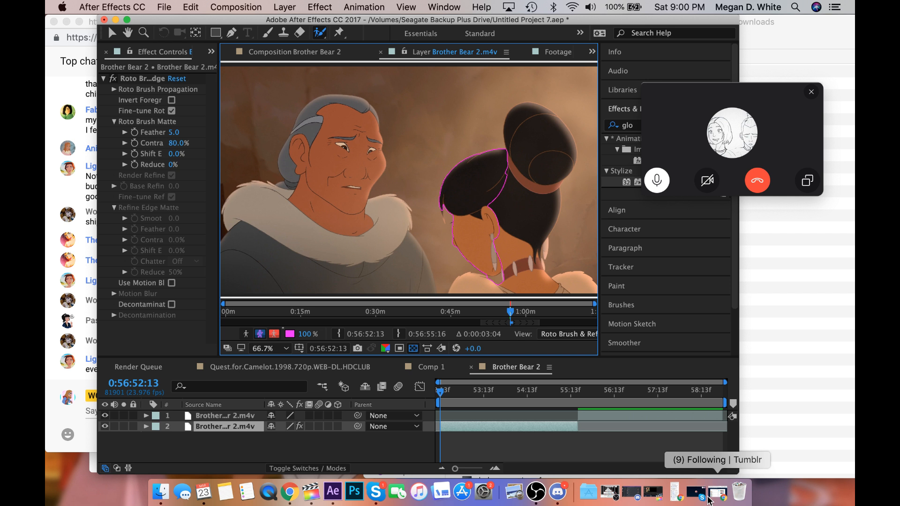
click(656, 492)
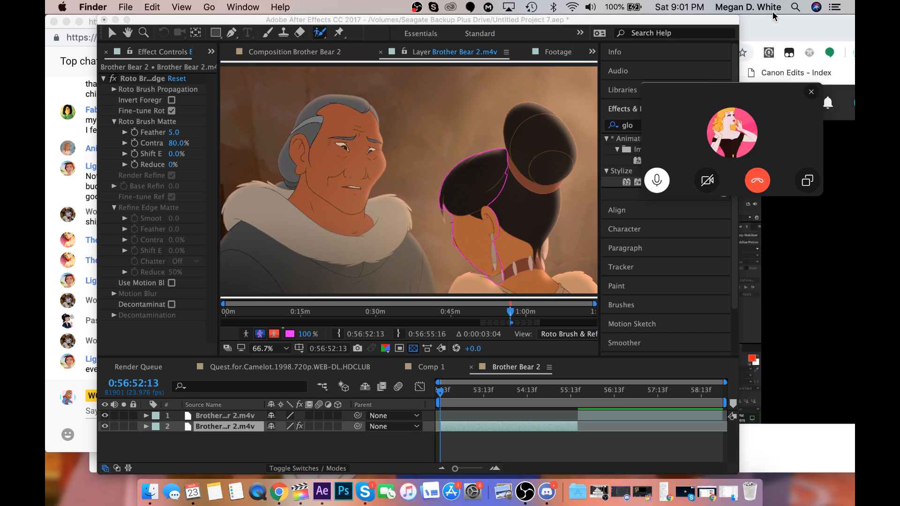
click(773, 20)
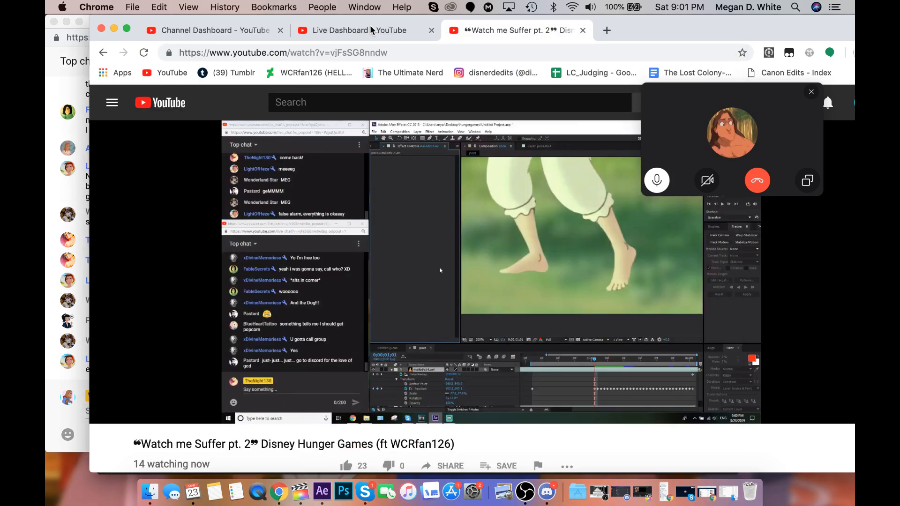
click(371, 31)
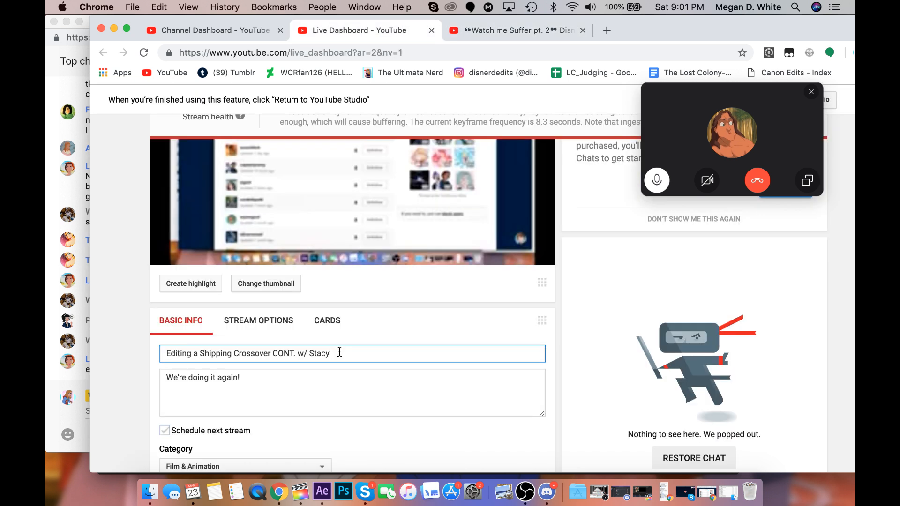
Add the two additional co-hosts' names to the end of the livestream title and reload the dashboard.
text(, )
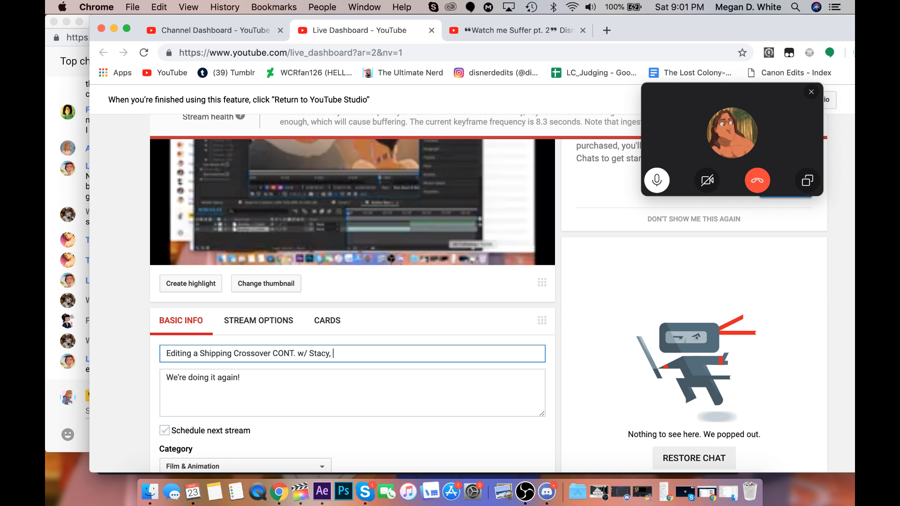
text(Hannah, & Maria)
scroll(295, 366, down, 1)
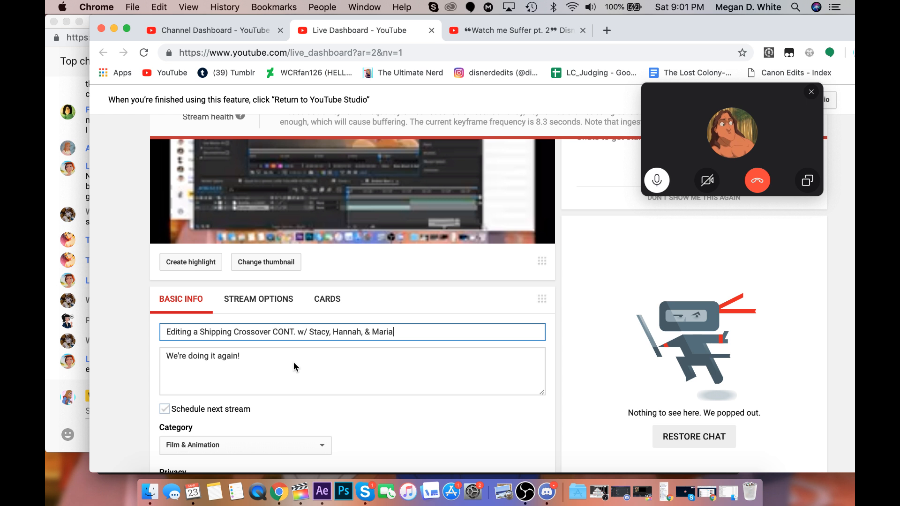
click(144, 53)
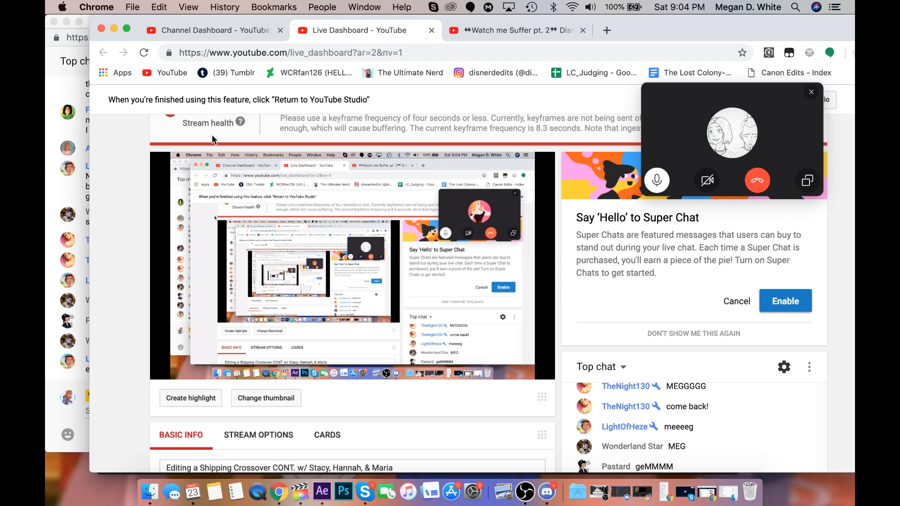
mouse_move(449, 352)
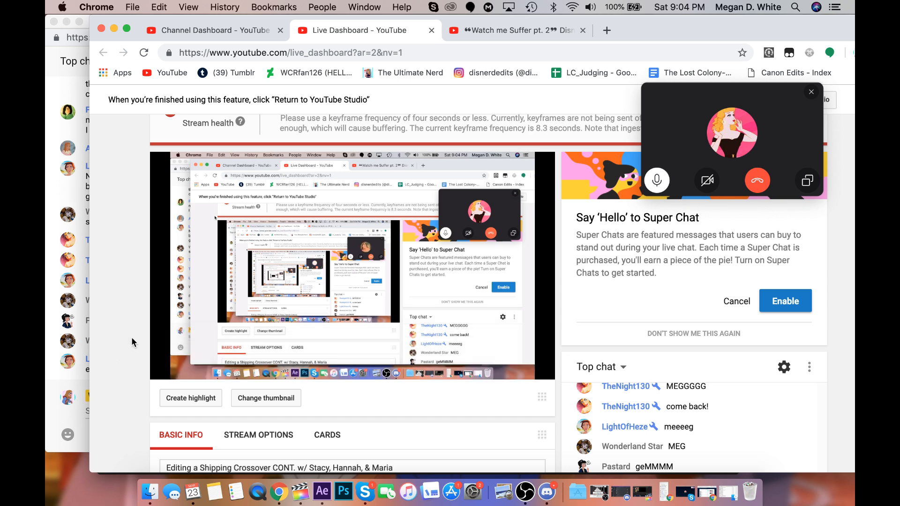
click(55, 387)
click(390, 400)
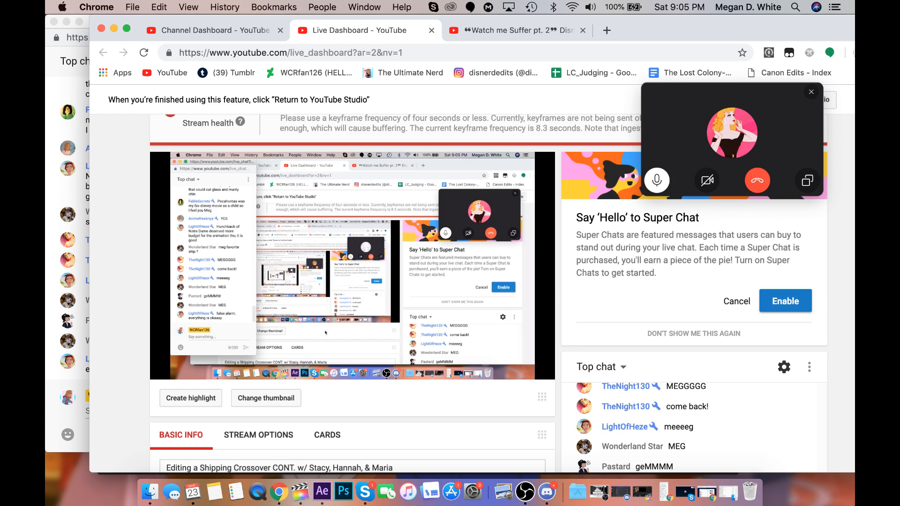
Switch back to After Effects and refine the woman's Roto Brush outline around her chin, collar and front hairline.
click(323, 496)
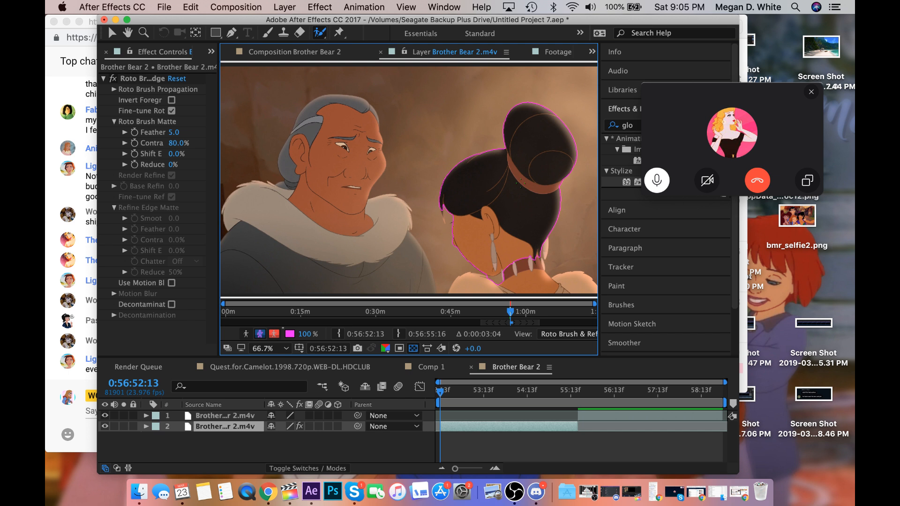
key(XF86AudioRaiseVolume)
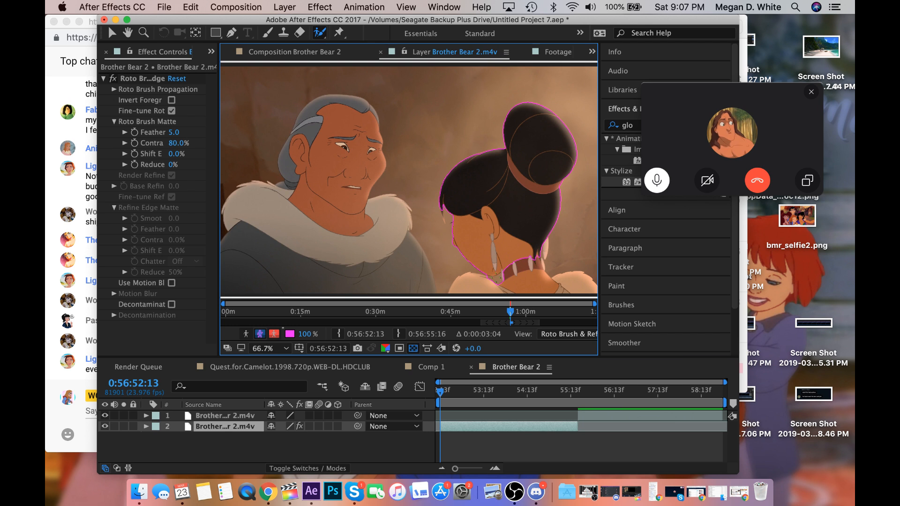
drag(497, 279, 492, 278)
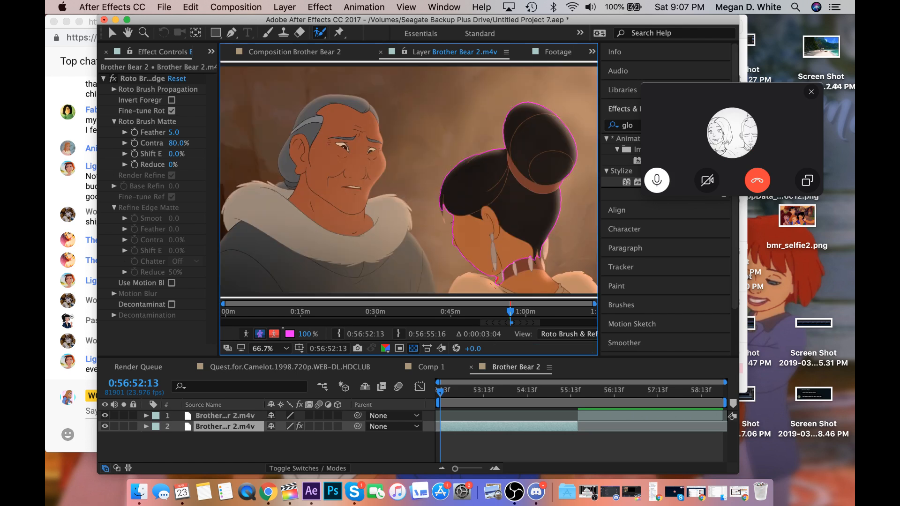
drag(496, 279, 494, 284)
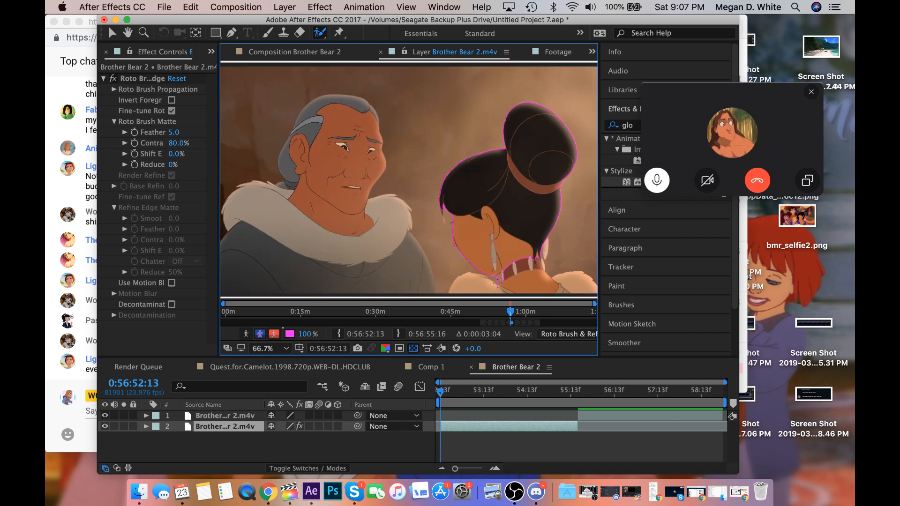
drag(500, 279, 499, 274)
drag(442, 210, 440, 207)
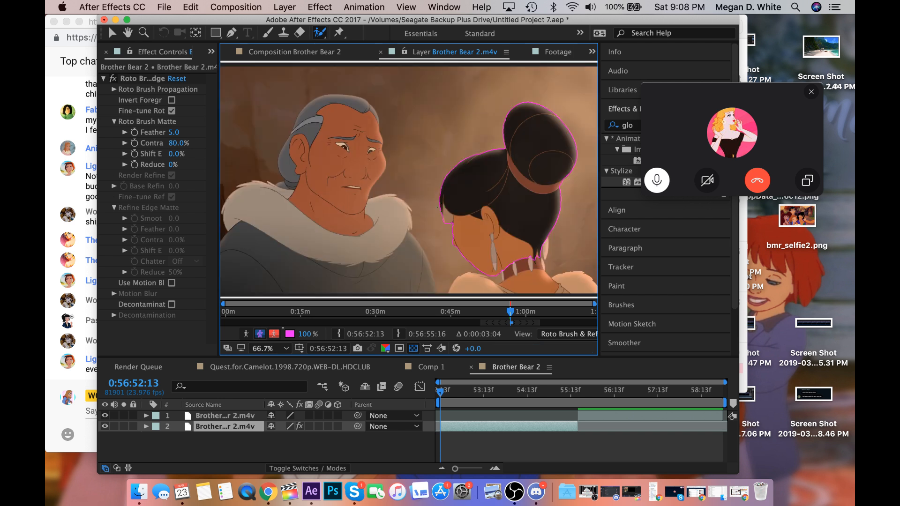
drag(445, 218, 445, 212)
drag(444, 212, 444, 215)
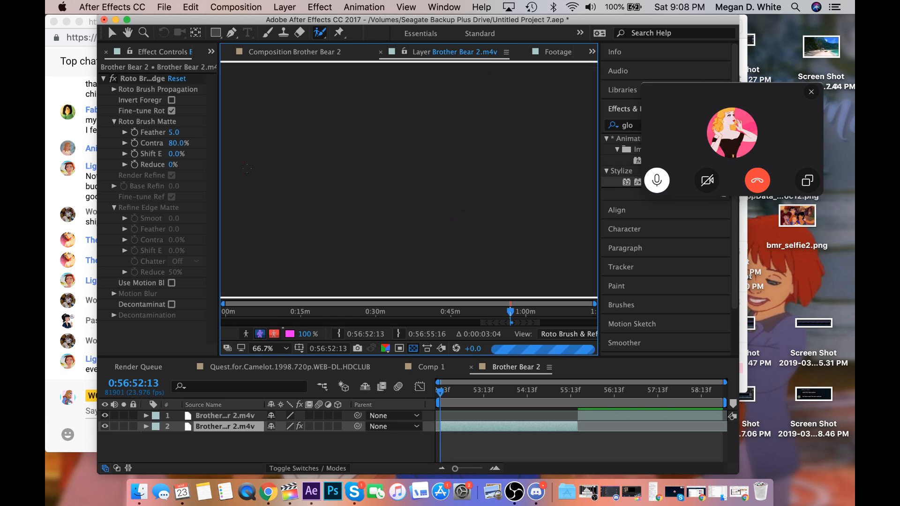
Force quit Discord, Final Cut Pro and Calendar.
click(63, 6)
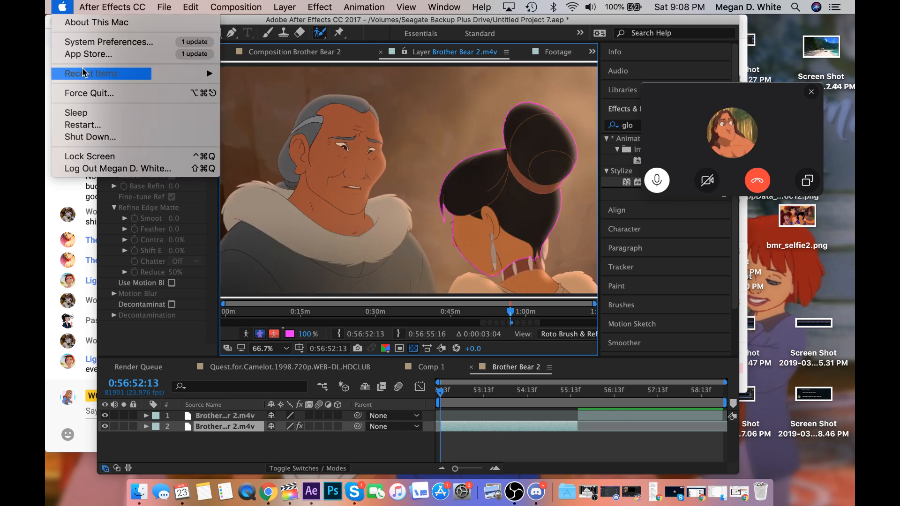
click(89, 92)
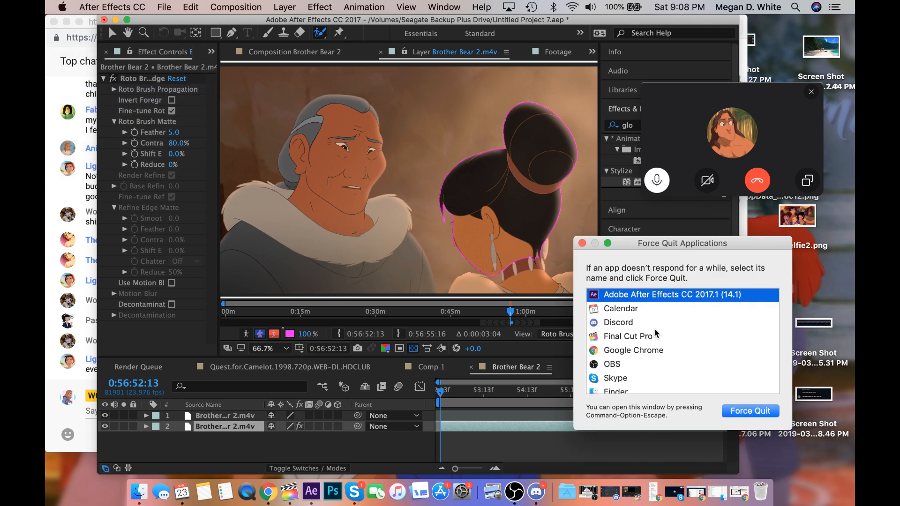
click(647, 322)
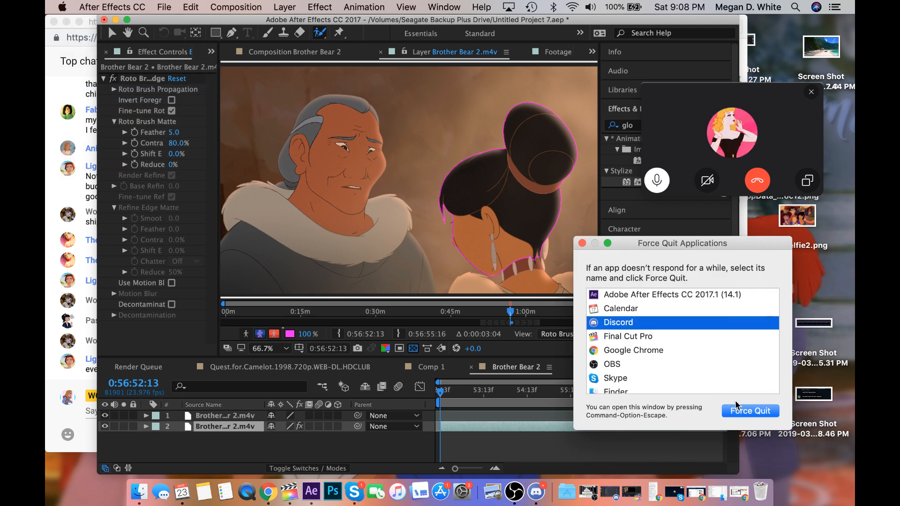
click(736, 406)
click(768, 305)
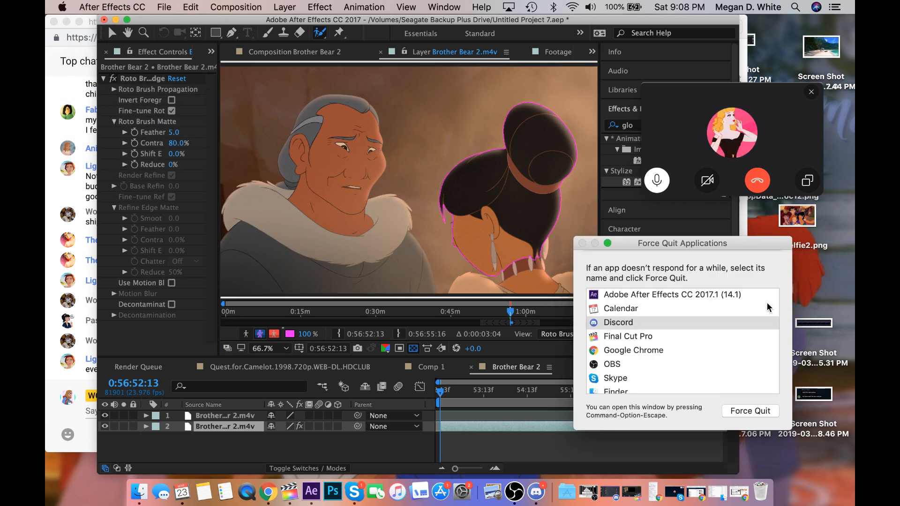
click(684, 337)
click(741, 412)
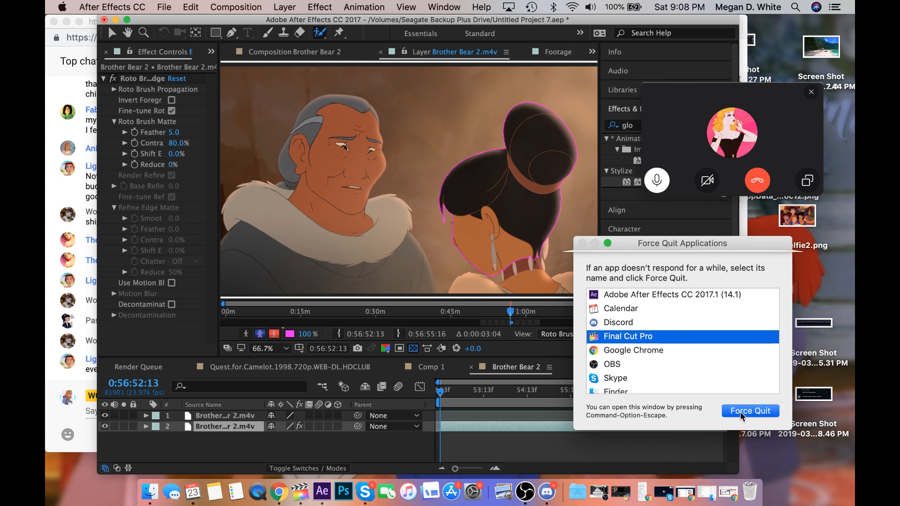
click(767, 311)
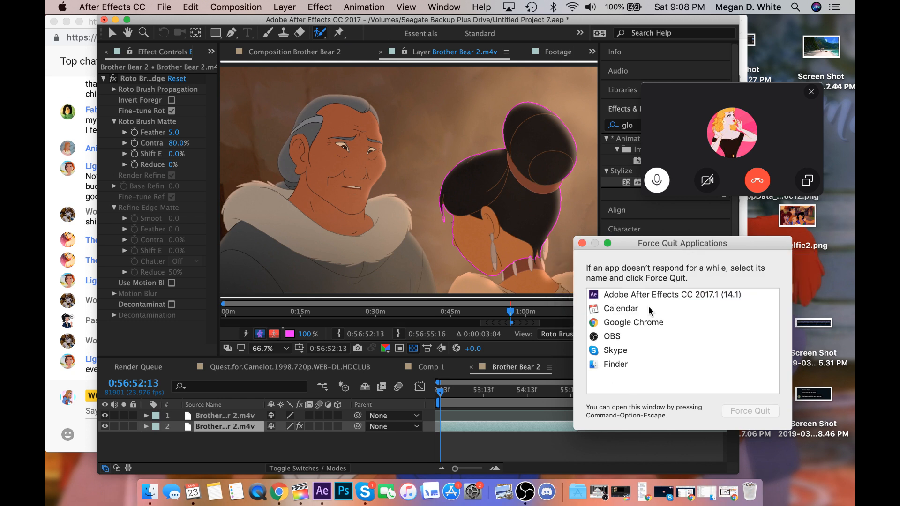
click(650, 310)
click(750, 411)
click(769, 310)
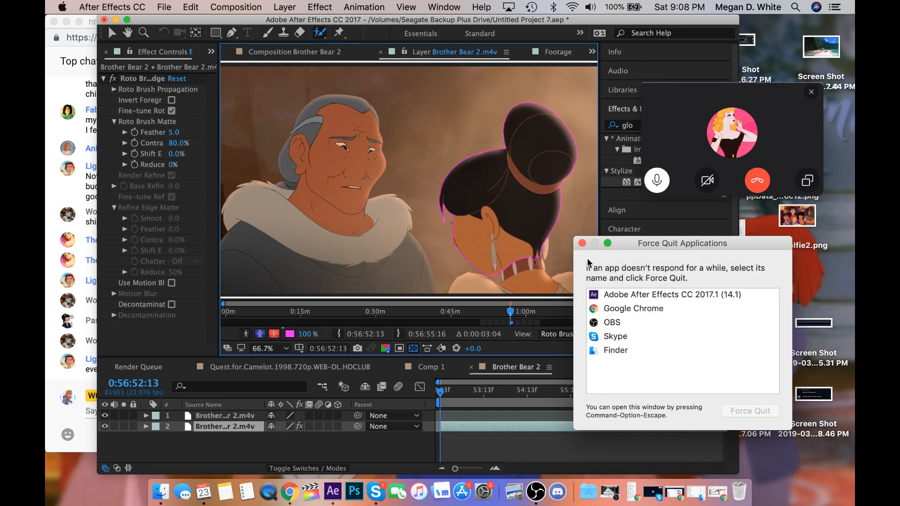
click(582, 243)
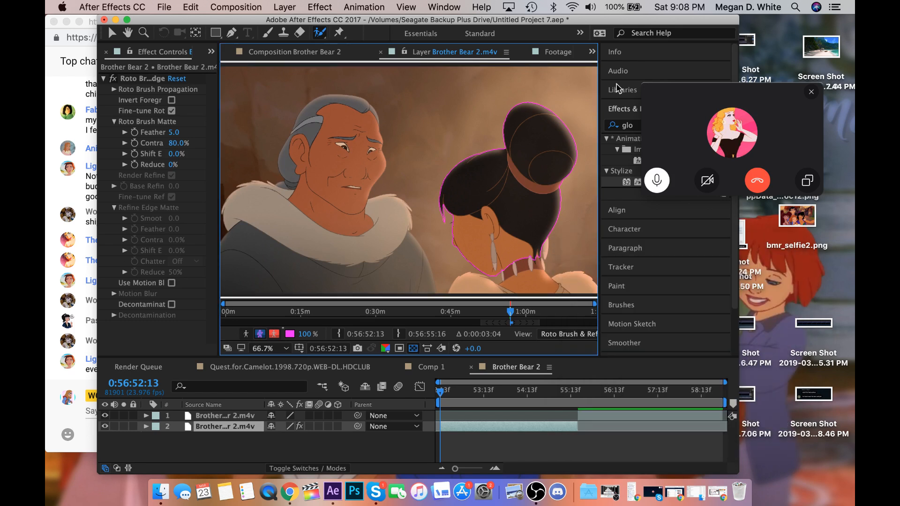
Reposition the After Effects window beside the live chat and move the Skype call pop-up away from the editing panels.
drag(577, 18, 669, 14)
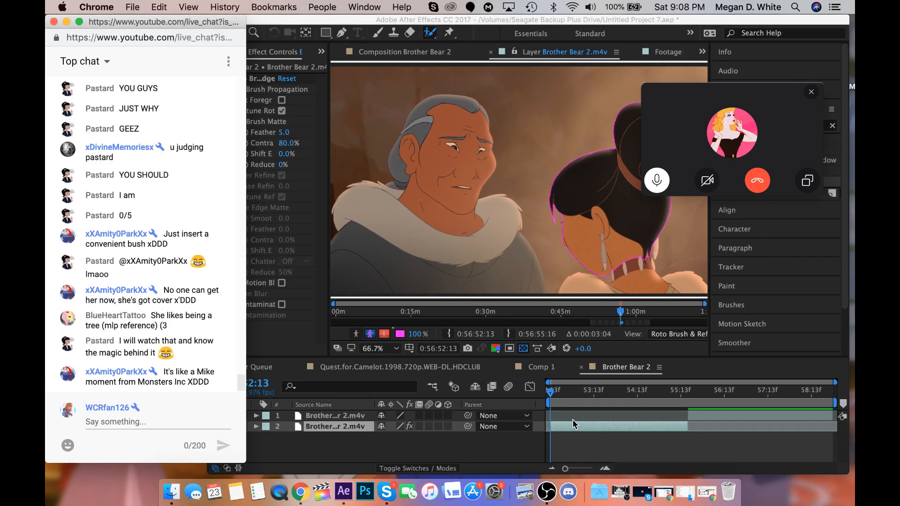
click(580, 416)
drag(710, 100, 61, 481)
click(563, 396)
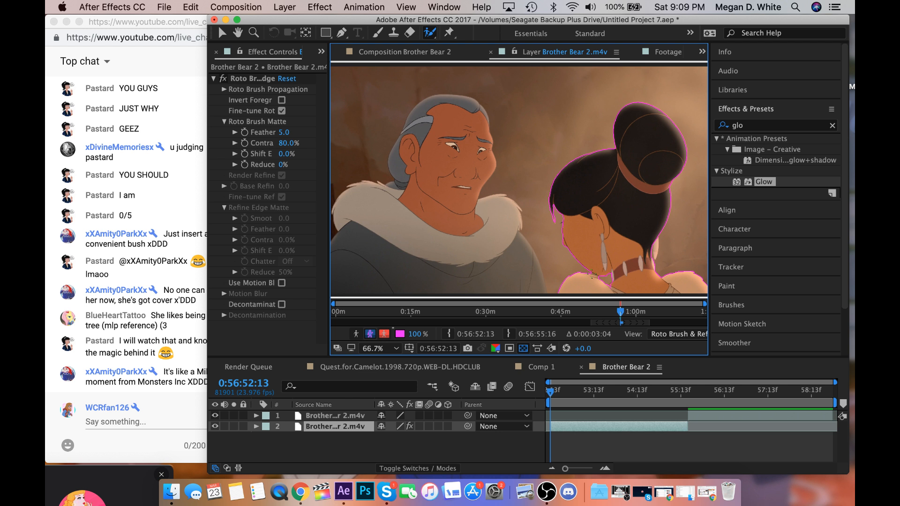
Set the Roto Brush matte feather to 7.6 and refine the woman's outline along her chin and fur collar.
drag(283, 132, 301, 132)
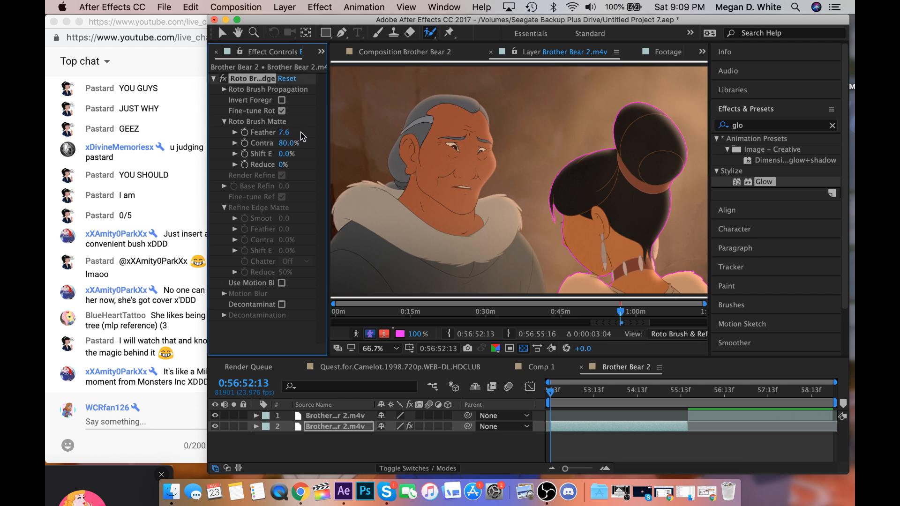
click(593, 274)
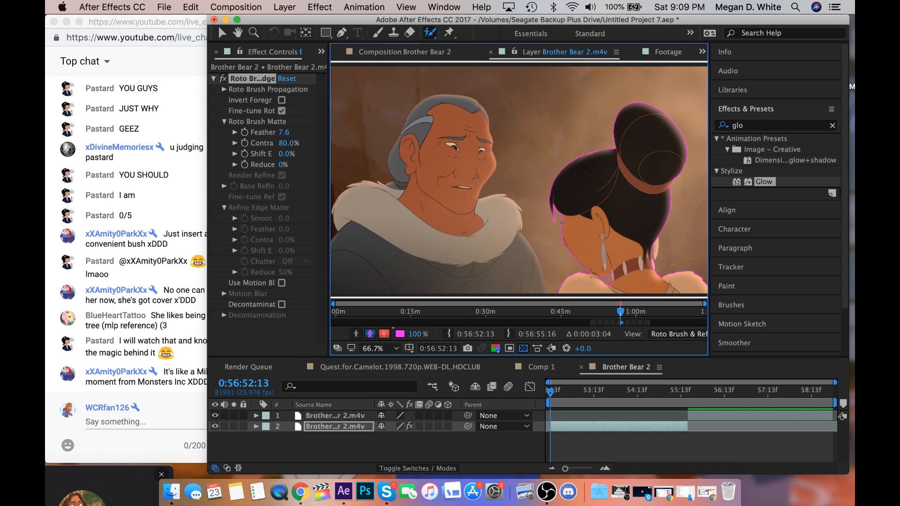
drag(594, 274, 602, 278)
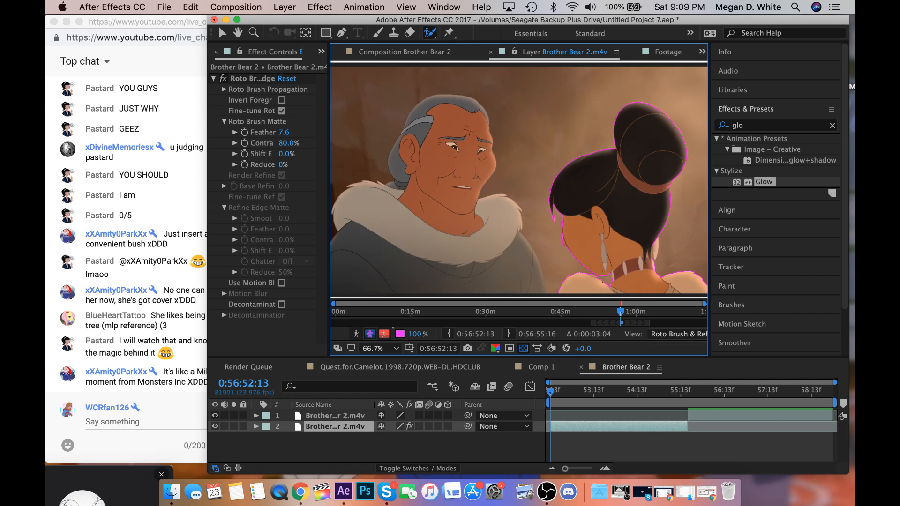
click(611, 283)
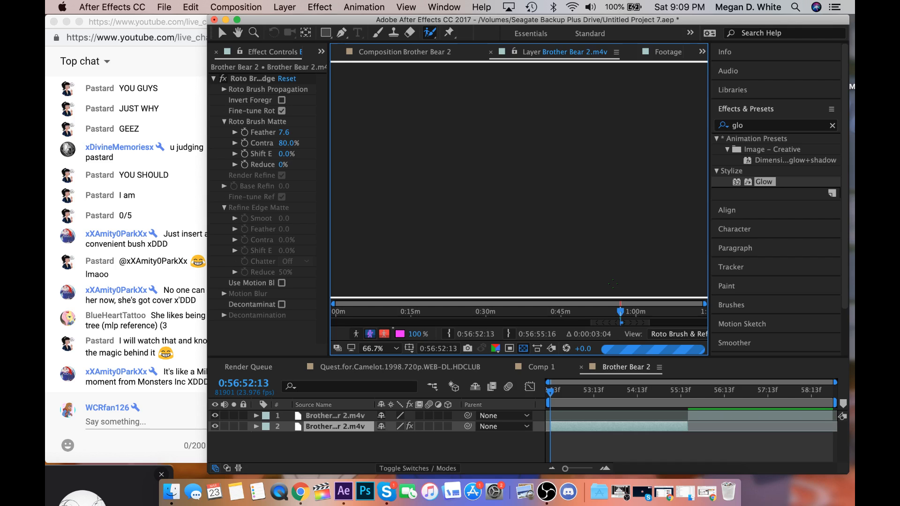
Advance two frames to 0:56:52:15 and save the project.
click(789, 335)
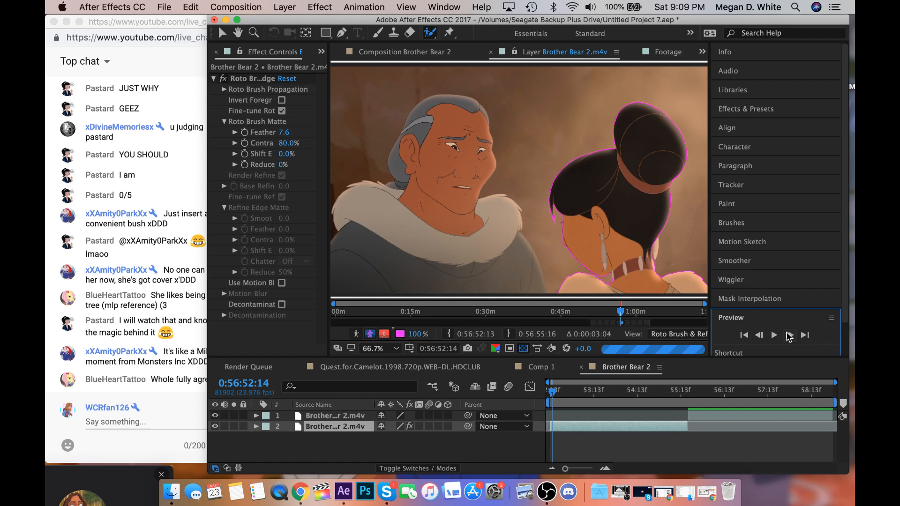
click(788, 333)
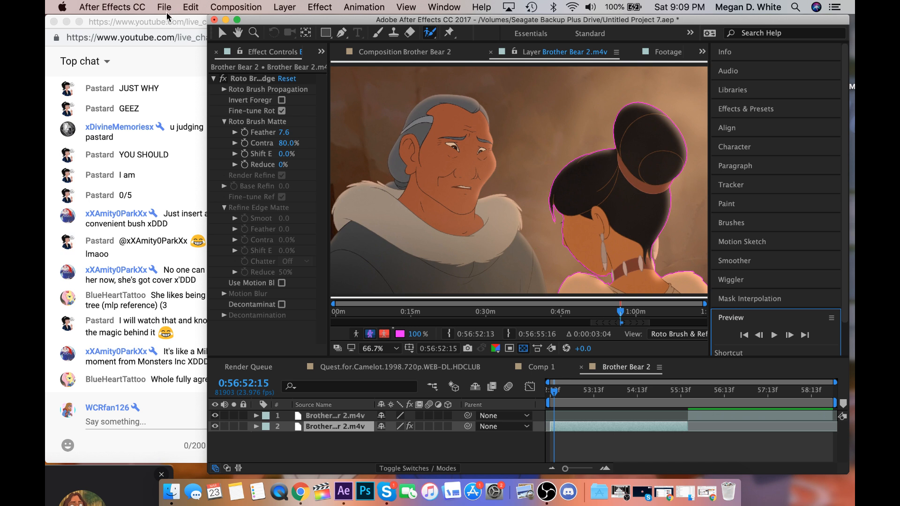
drag(167, 19, 160, 2)
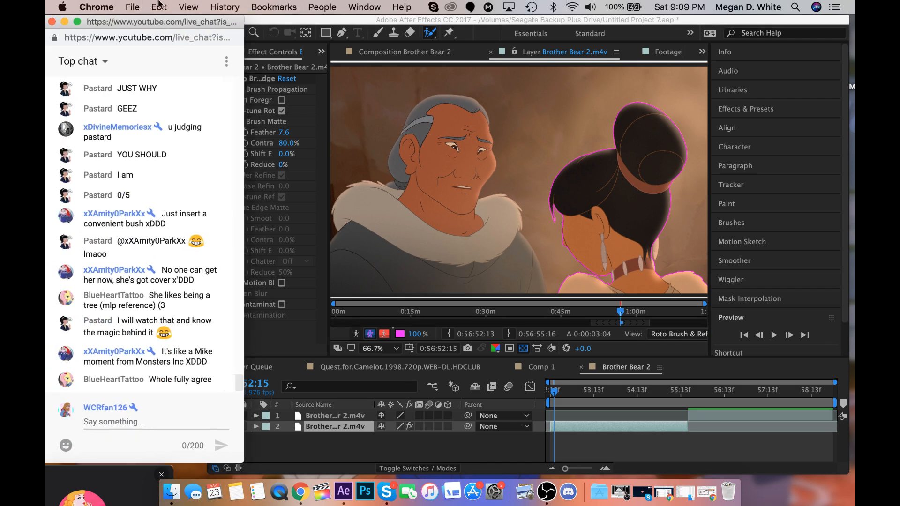
click(324, 10)
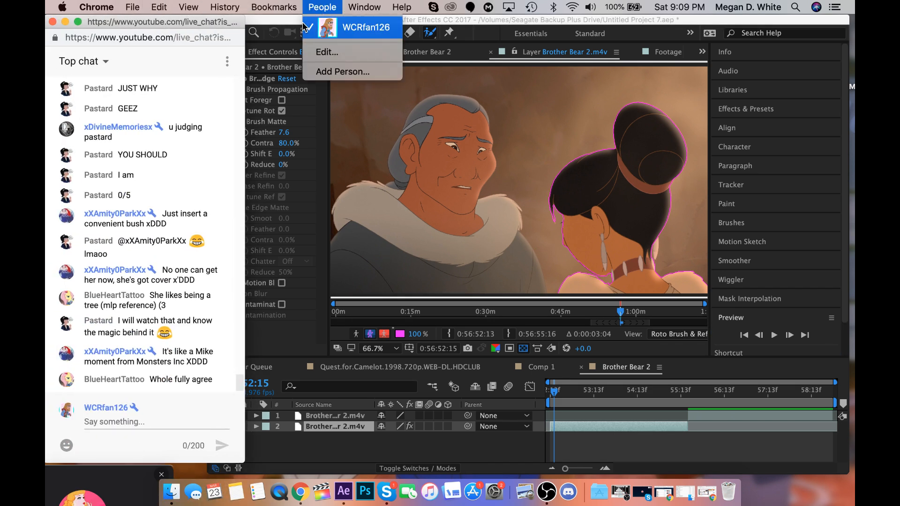
click(287, 24)
click(751, 319)
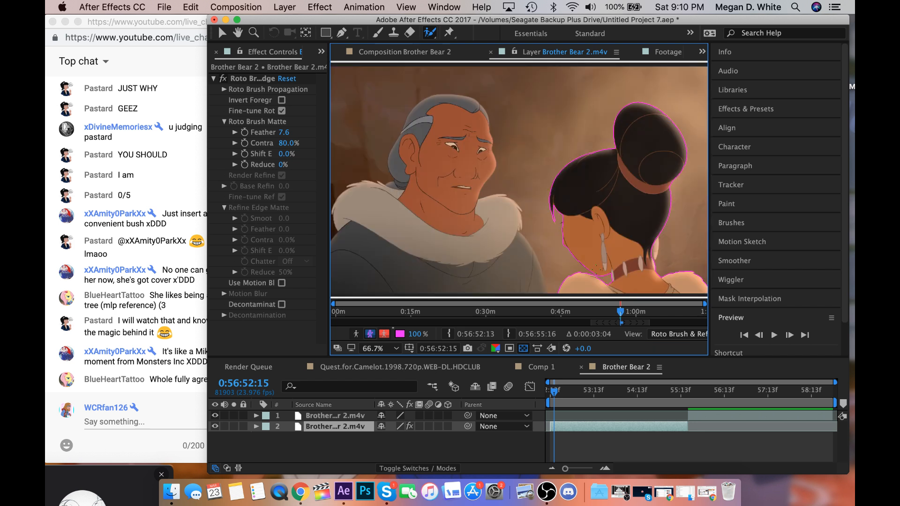
key(super+s)
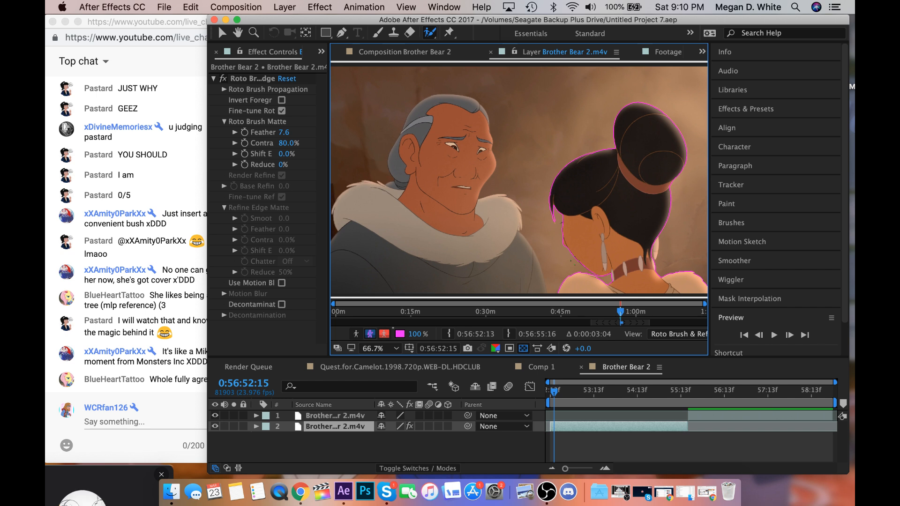
Play the layer onward from 0:56:52:15 to check how the woman's roto outline propagates, glancing at the live chat.
key(space)
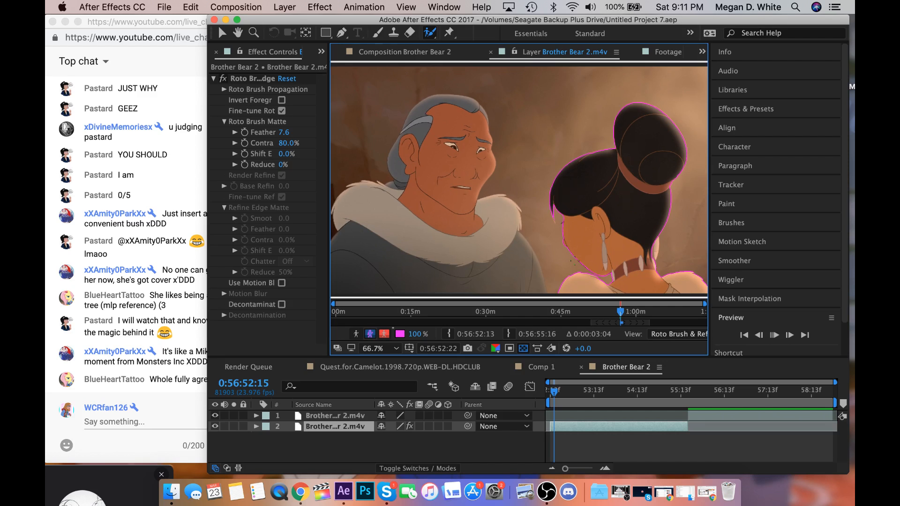
key(Page_Down)
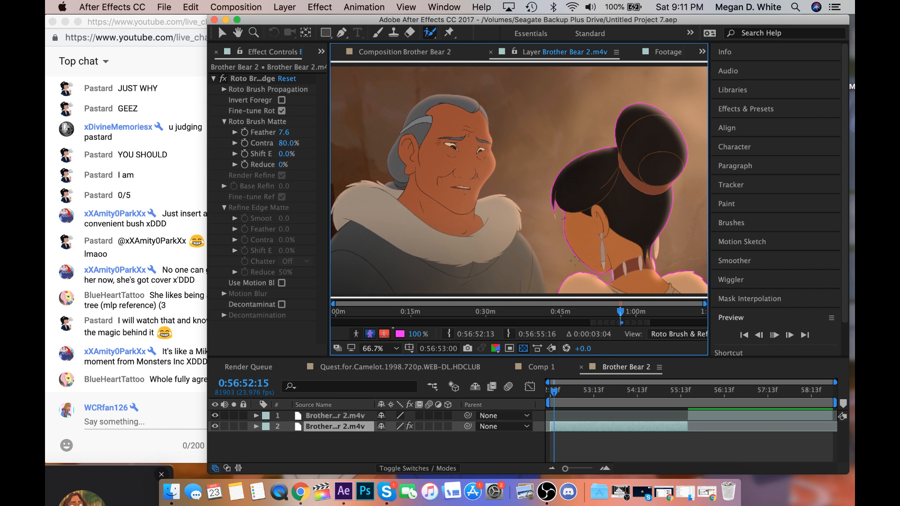
click(555, 393)
key(space)
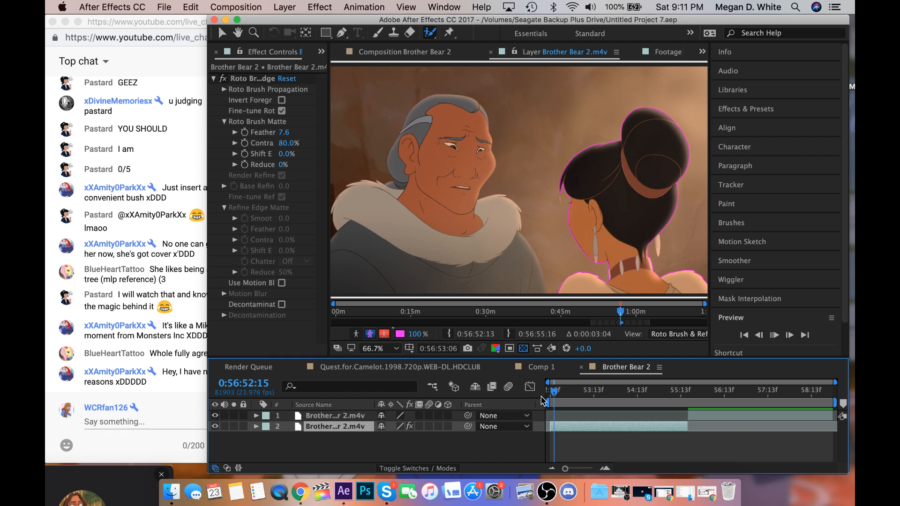
click(161, 404)
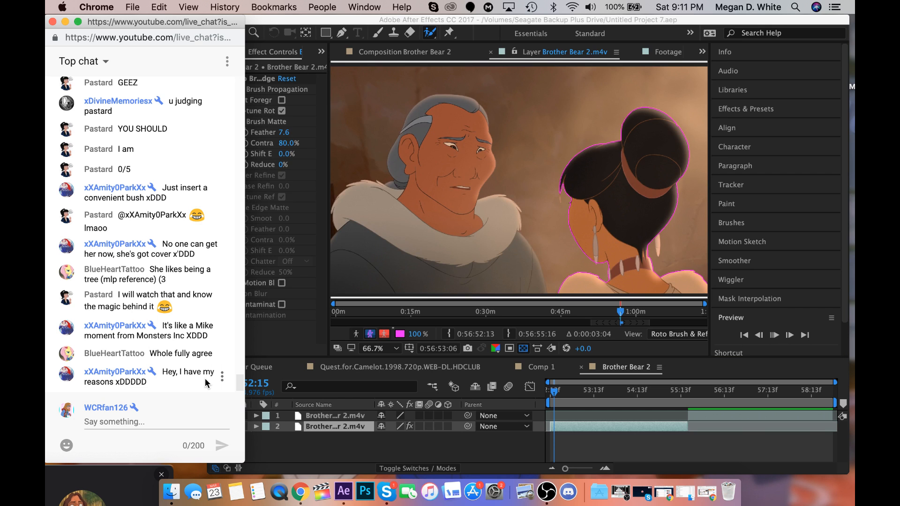
click(569, 443)
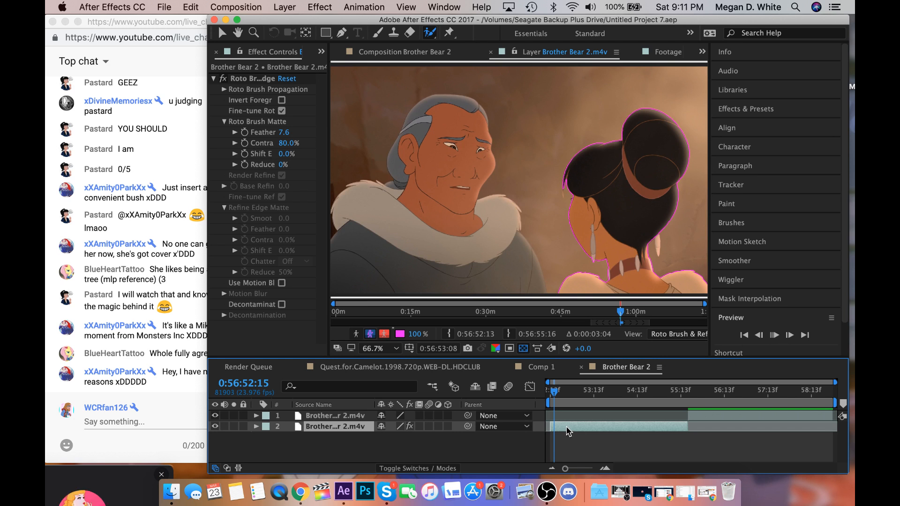
key(space)
key(space)
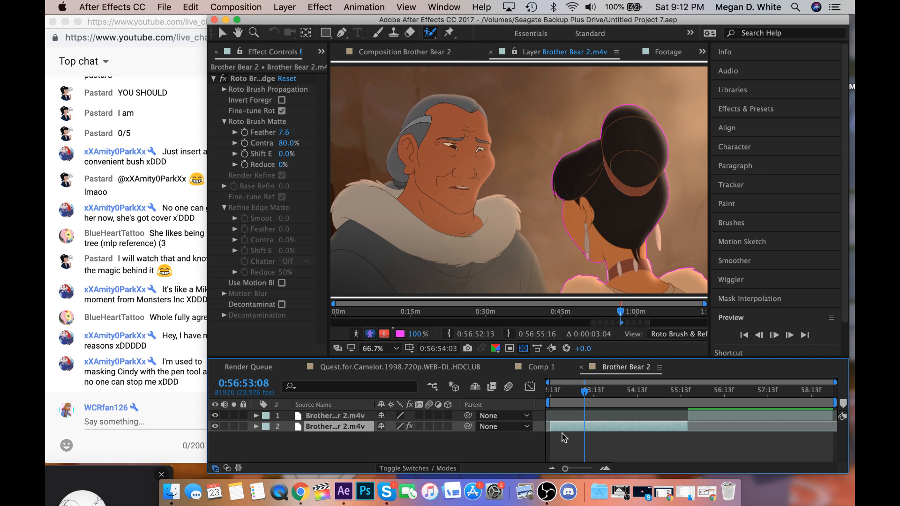
click(150, 393)
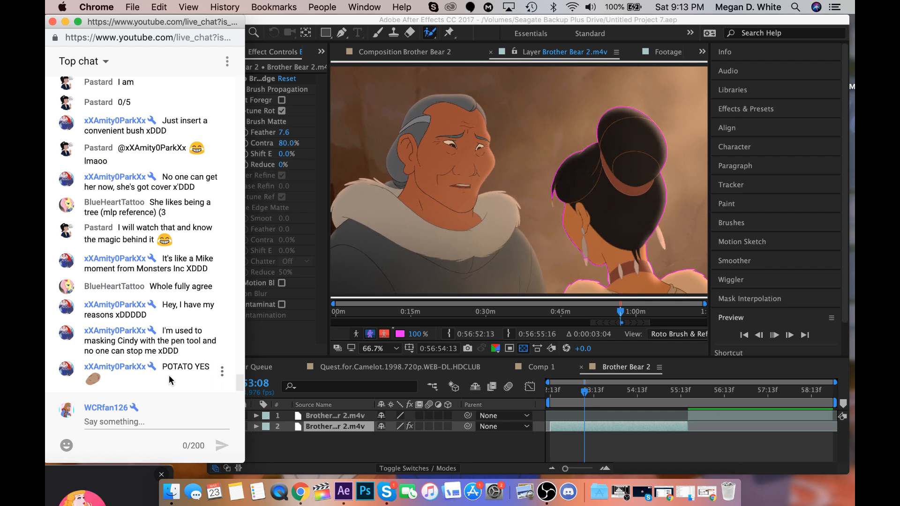
click(603, 404)
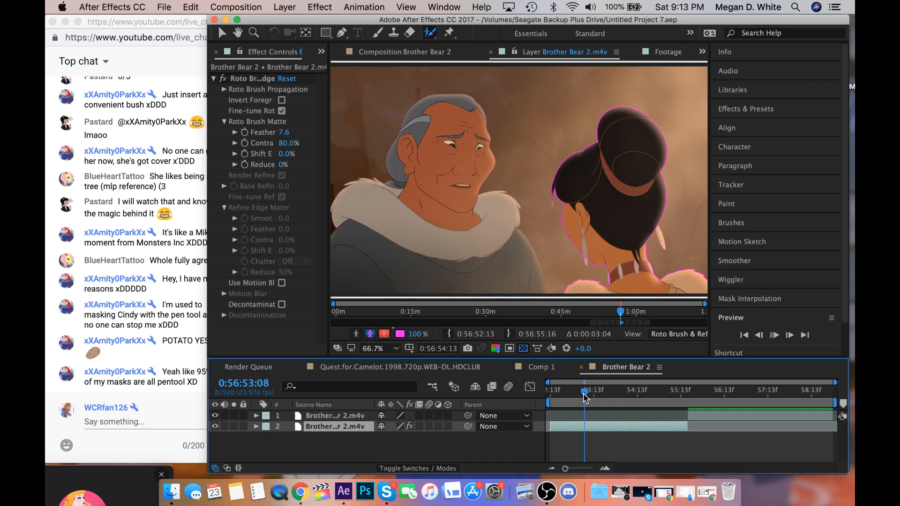
Brush the tip of the woman's earring into the roto selection at 0:56:54:05 and check the cutout against transparency.
drag(583, 398, 623, 406)
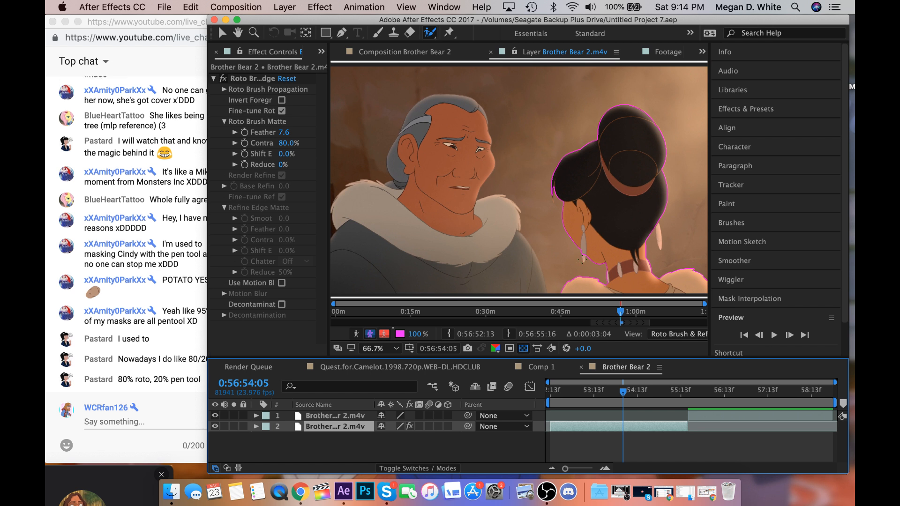
drag(584, 260, 581, 247)
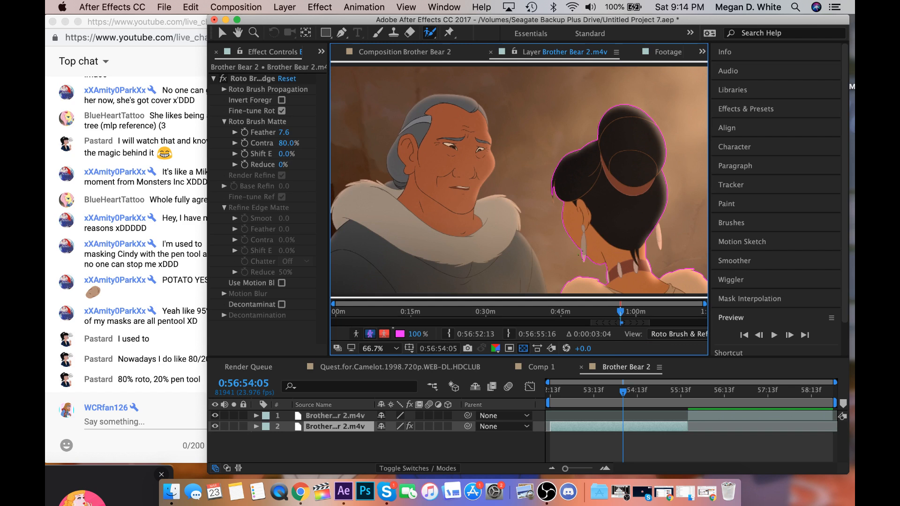
key(period)
key(period)
key(period)
key(comma)
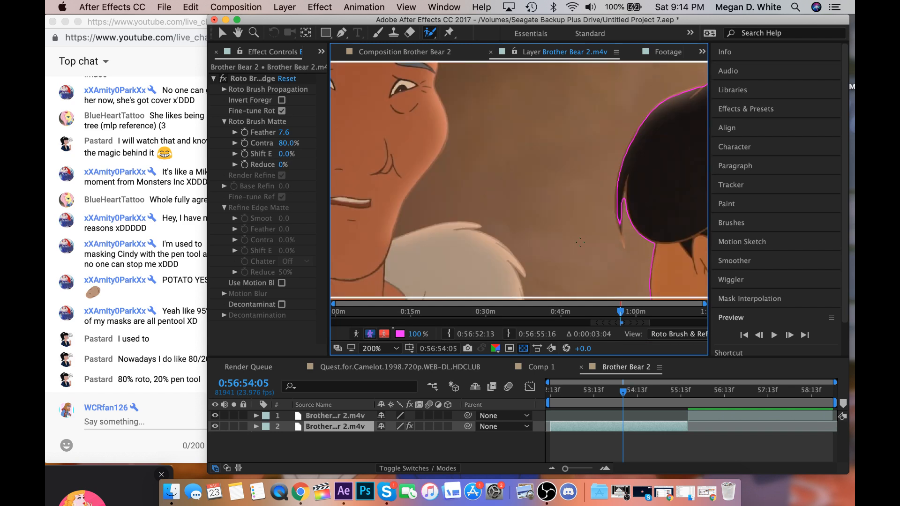
click(238, 32)
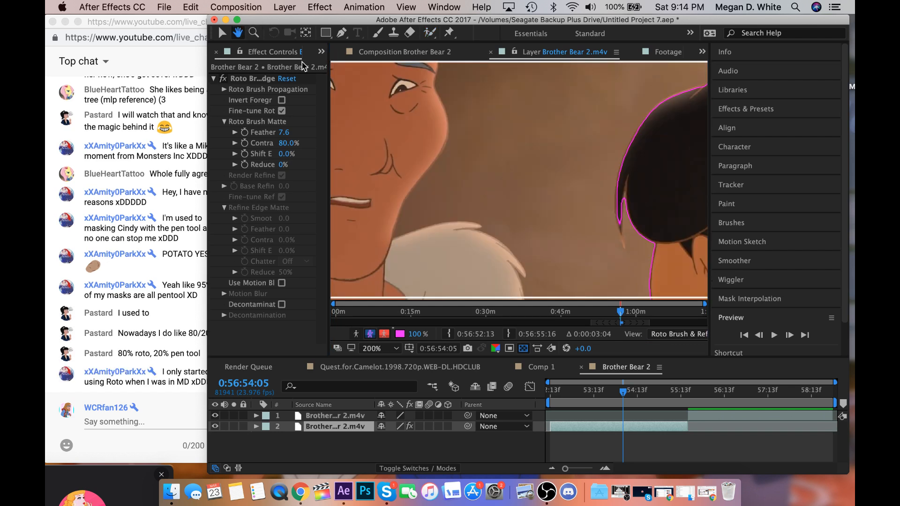
drag(486, 163, 409, 212)
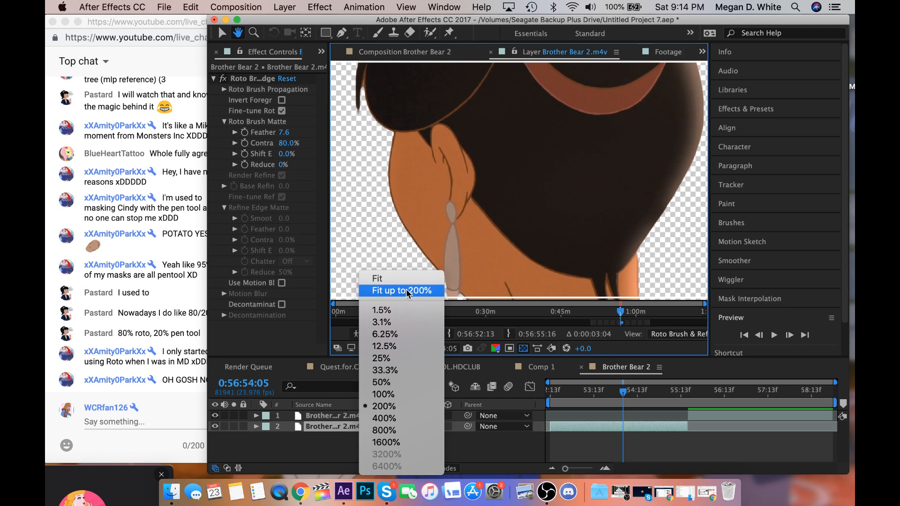
click(401, 290)
Play the cutout onward from 0:56:54:05 and place the playhead at 0:56:54:13.
click(175, 370)
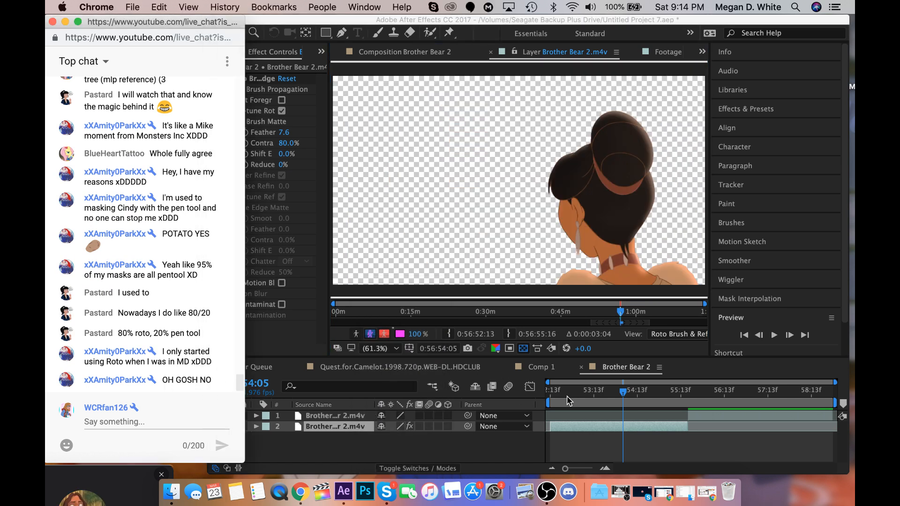
click(624, 402)
key(space)
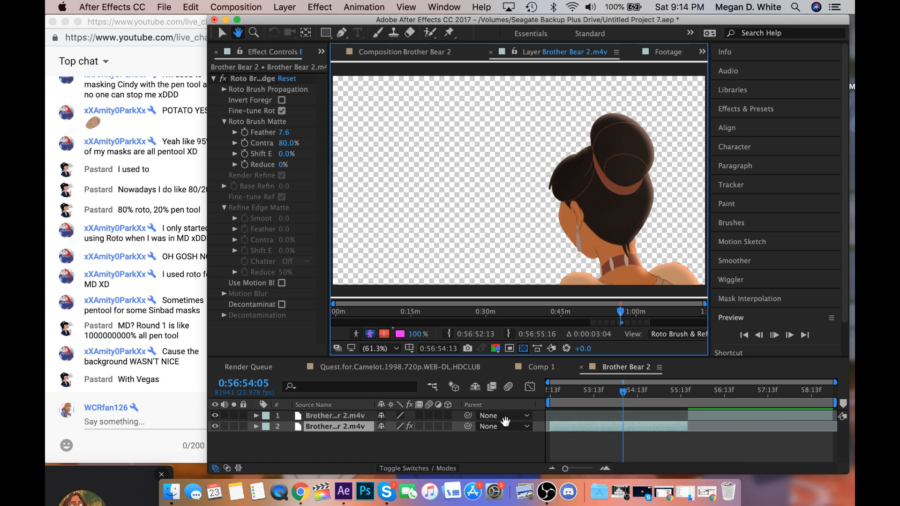
key(space)
drag(640, 391, 639, 391)
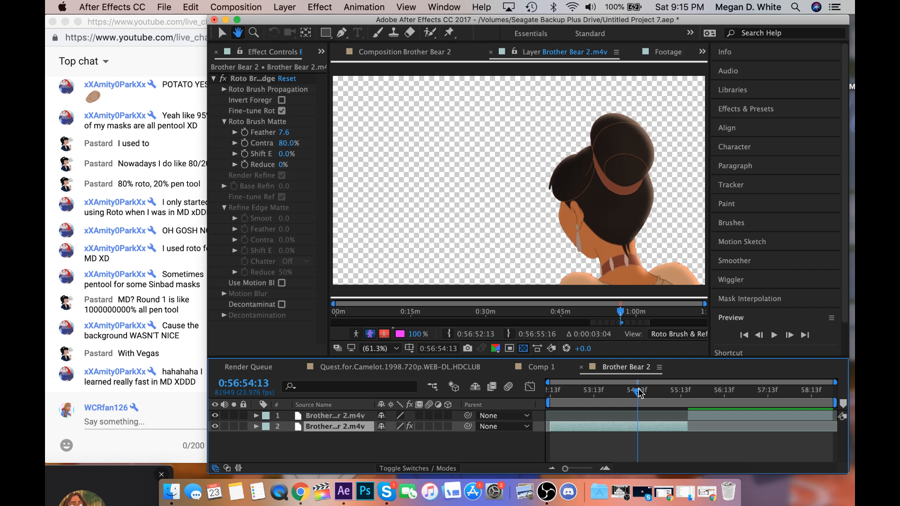
Turn off the alpha boundary view and add the missing earring tip to the woman's cutout with the Roto Brush.
click(370, 334)
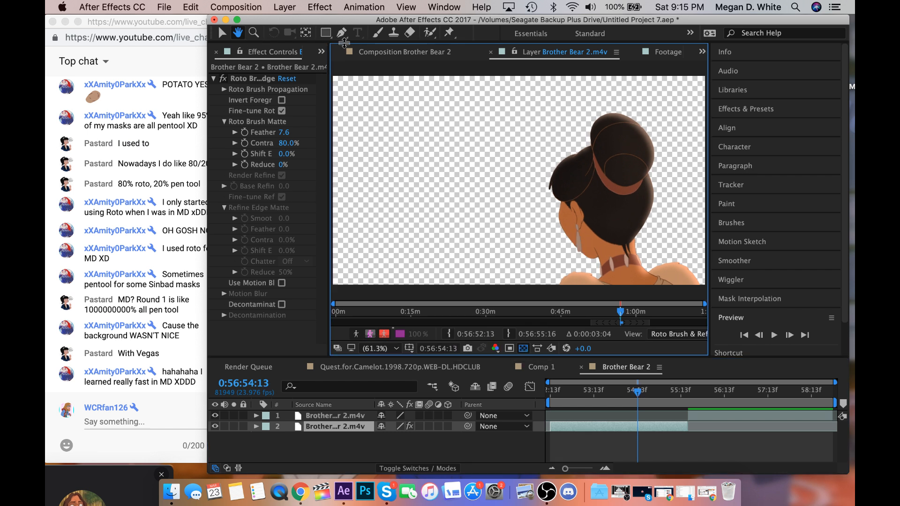
click(430, 32)
click(599, 193)
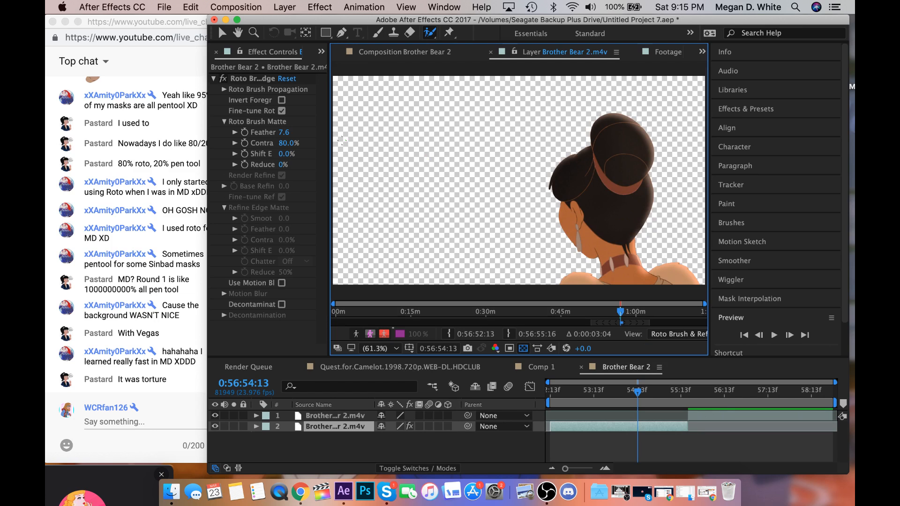
click(253, 32)
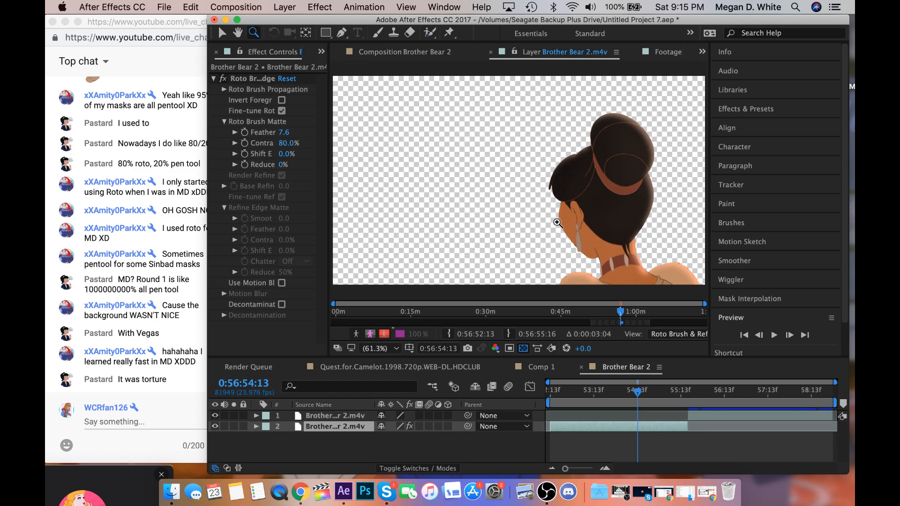
click(616, 253)
click(503, 184)
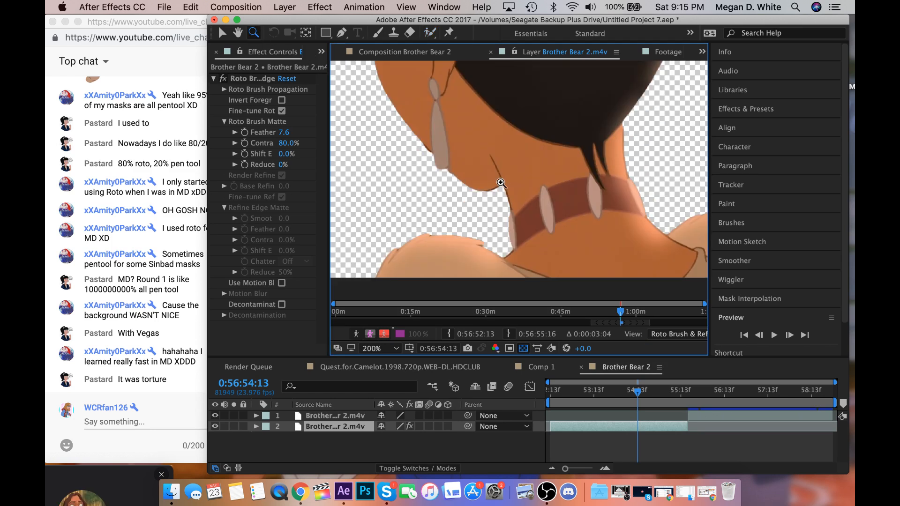
click(431, 167)
click(429, 32)
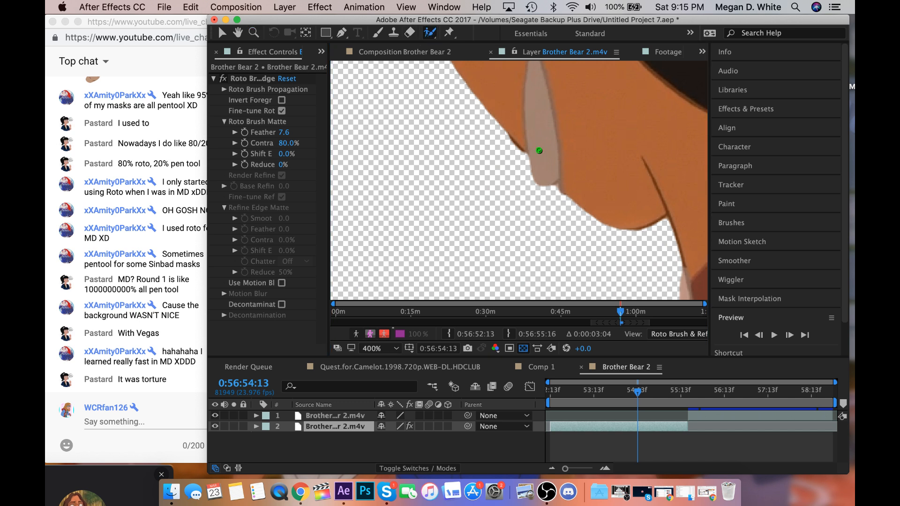
drag(539, 150, 548, 215)
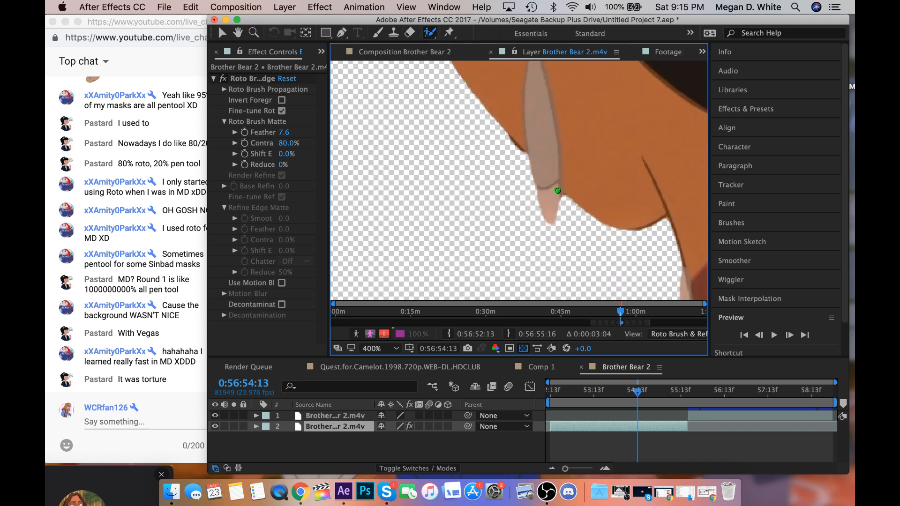
Turn the alpha boundary view back on and refine the outline at the earring tip and the adjoining jawline.
click(370, 337)
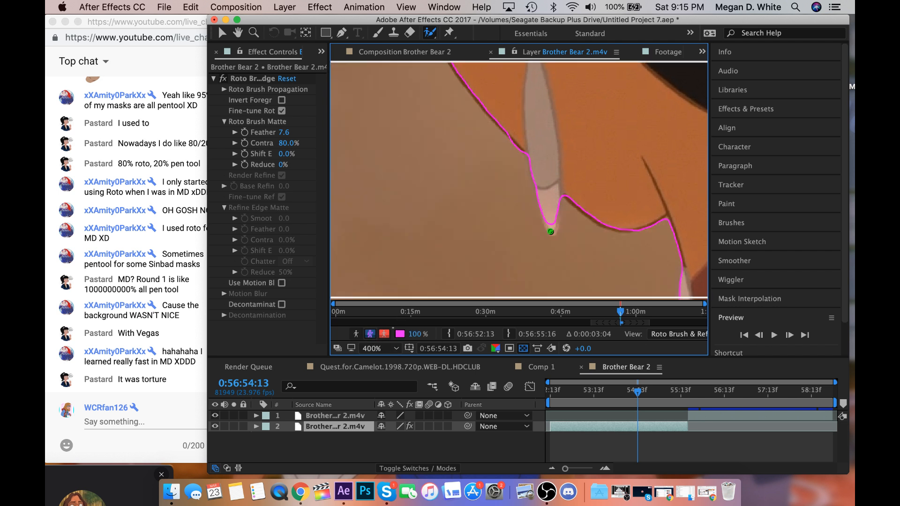
drag(550, 232, 548, 196)
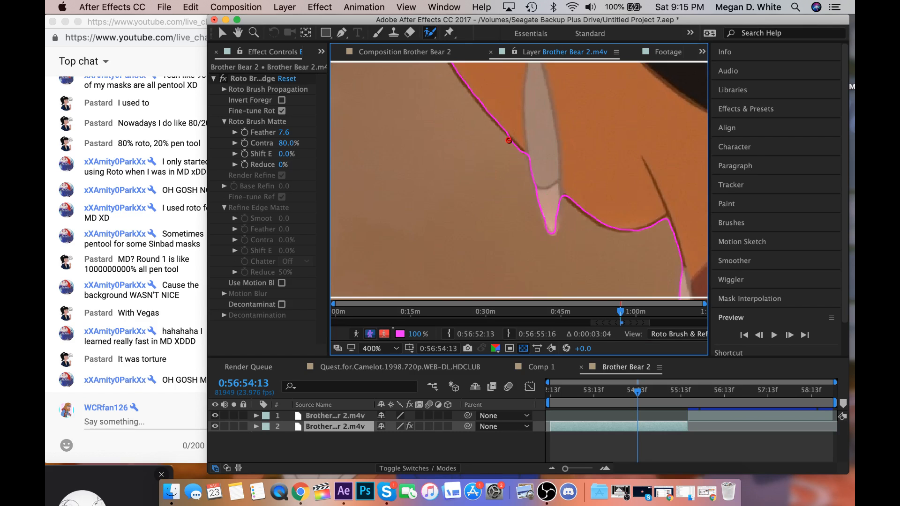
drag(508, 140, 520, 150)
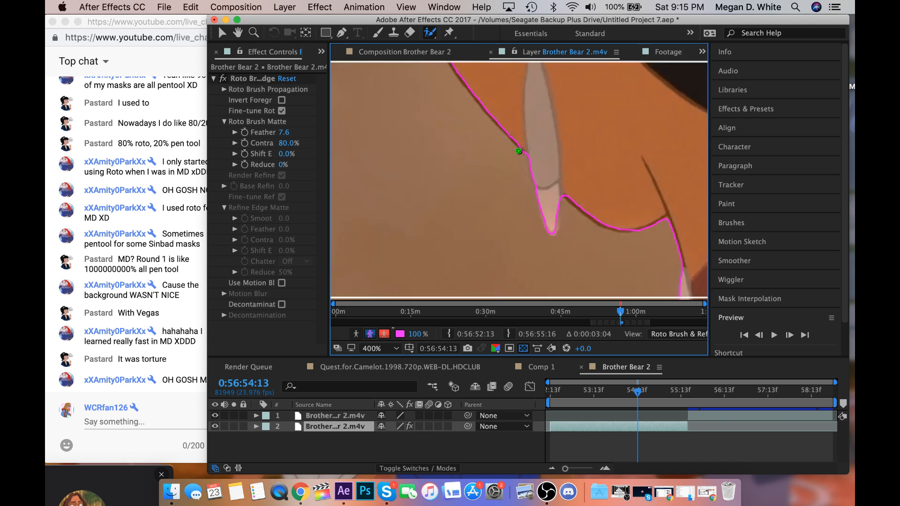
Check the woman's cutout at 0:56:54:13 against transparency.
key(comma)
key(comma)
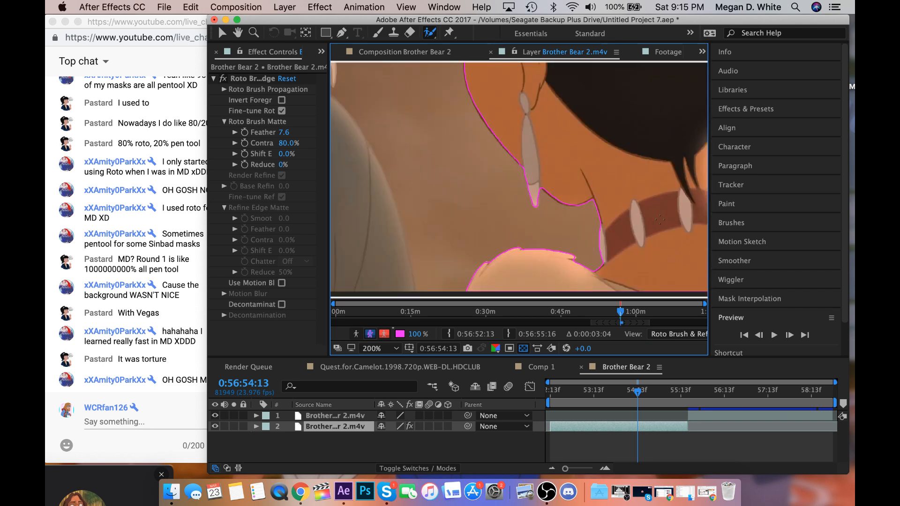
key(space)
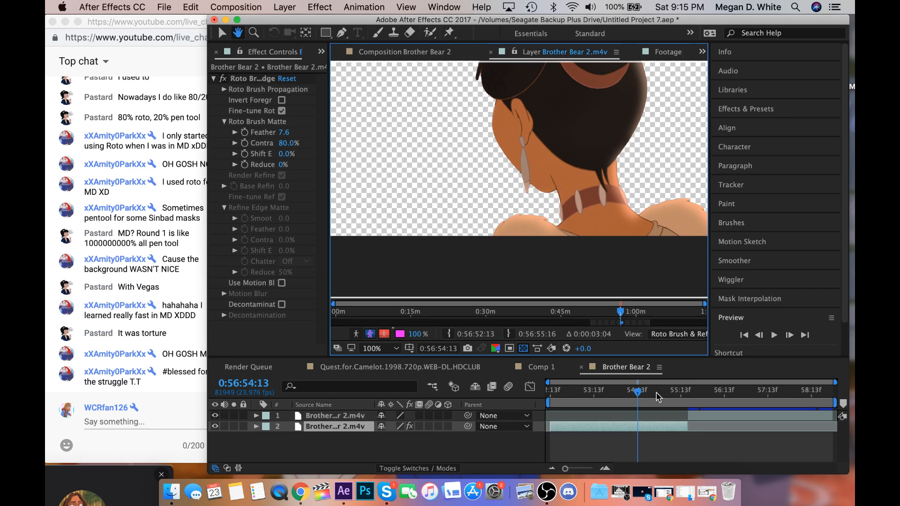
key(space)
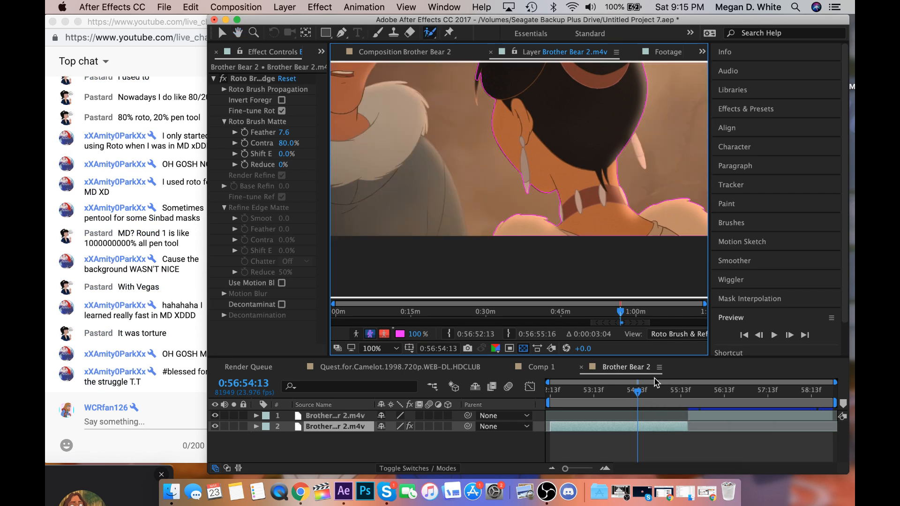
Move the playhead to 0:56:54:11 and refine the woman's cutout there at the loose hair strand and the dangling earring.
click(641, 392)
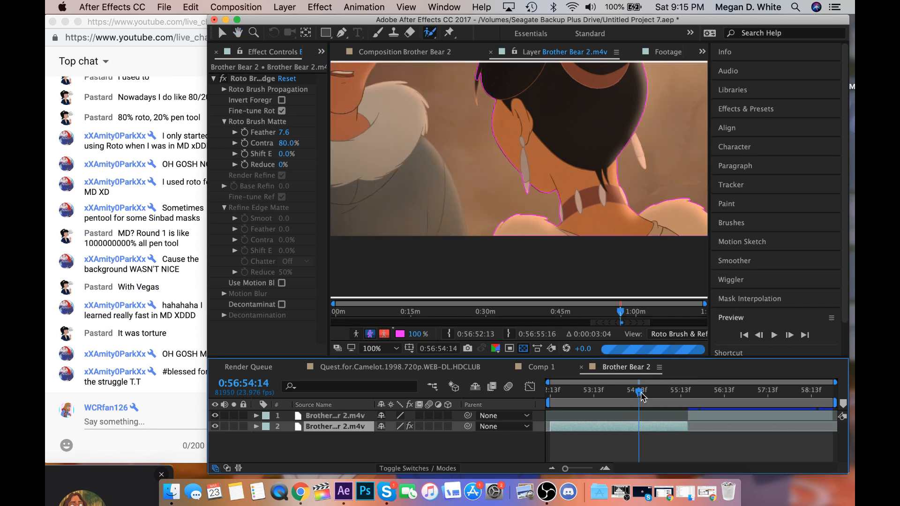
drag(642, 395, 638, 397)
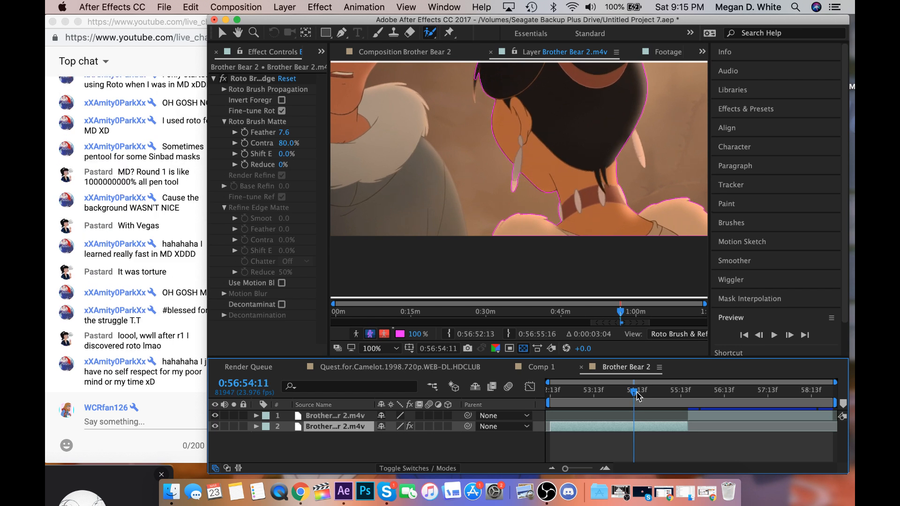
drag(474, 99, 476, 72)
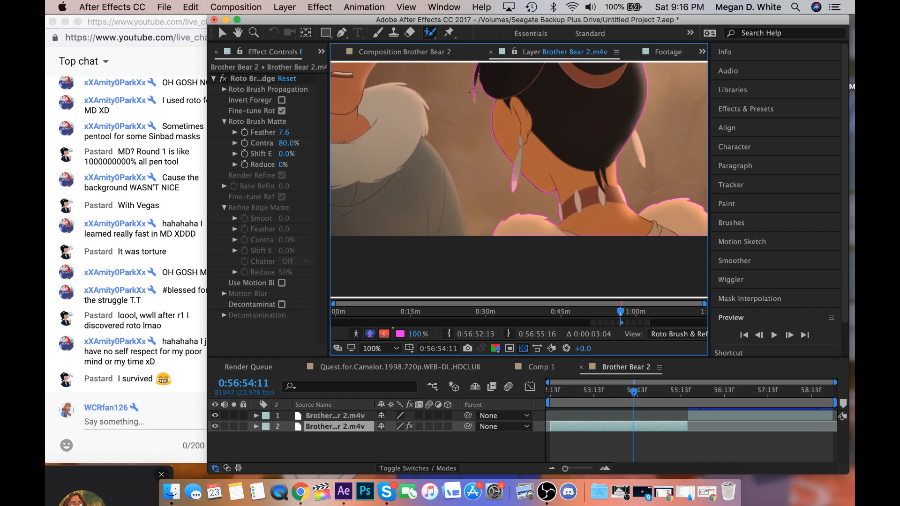
scroll(473, 93, up, 4)
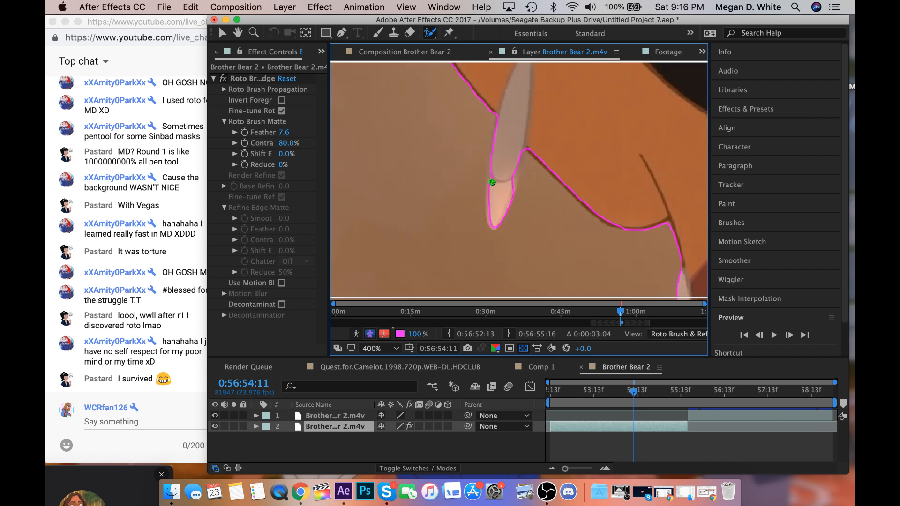
drag(509, 166, 513, 183)
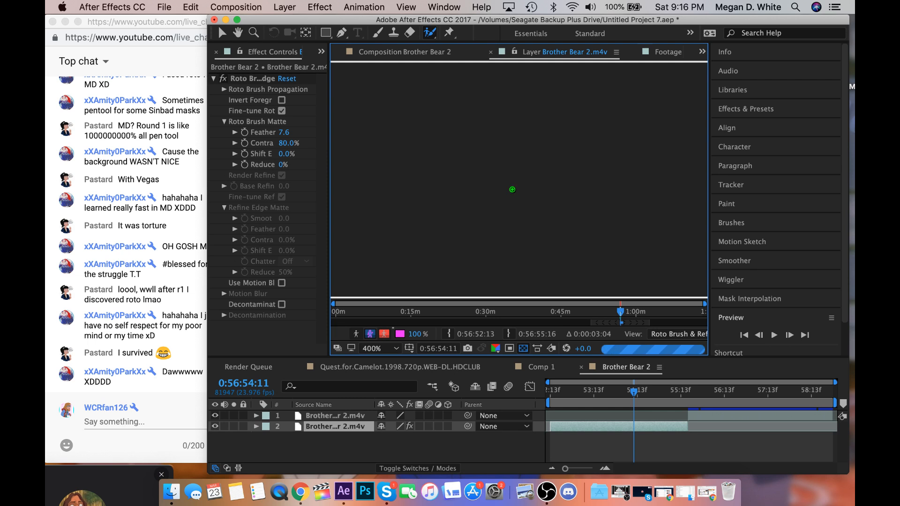
scroll(507, 190, down, 1)
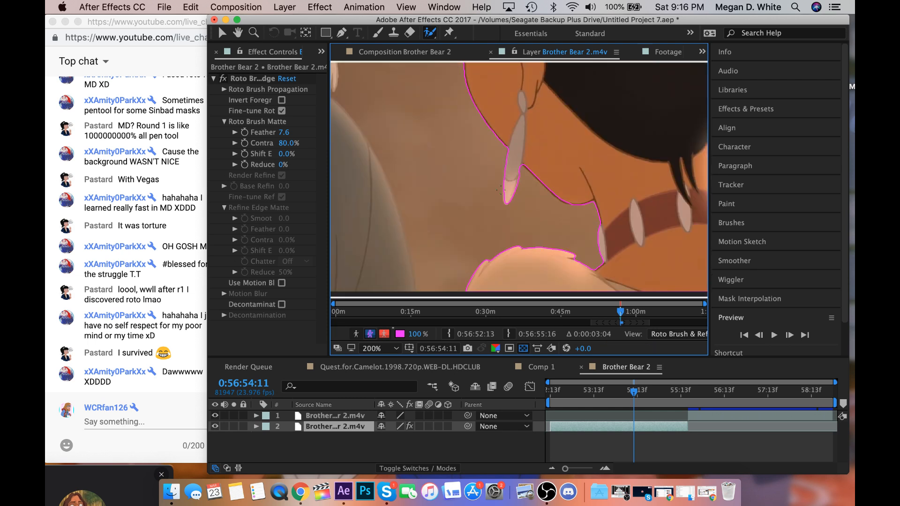
Refine the loose hair strand at 0:56:54:11, removing the background between the strand and the rest of the hair with the Roto Brush.
click(238, 32)
drag(420, 108, 455, 256)
scroll(476, 213, up, 1)
drag(476, 213, 476, 227)
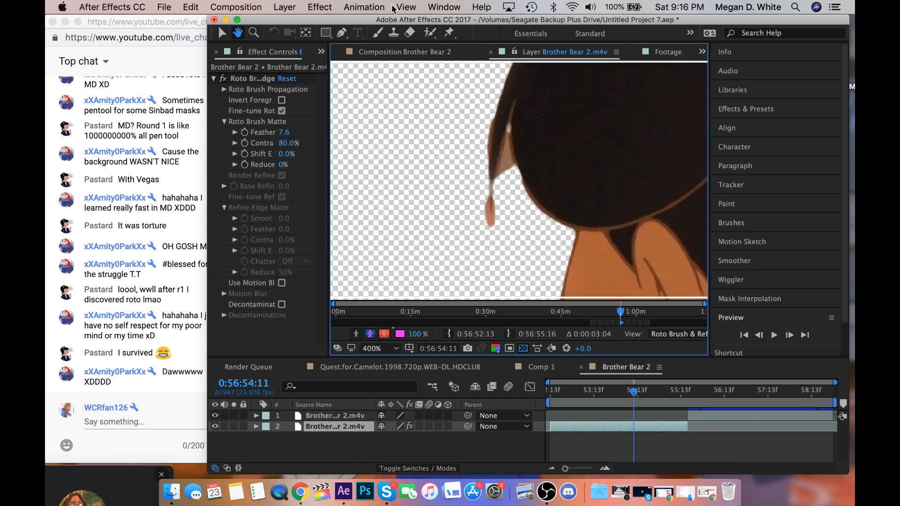
click(429, 32)
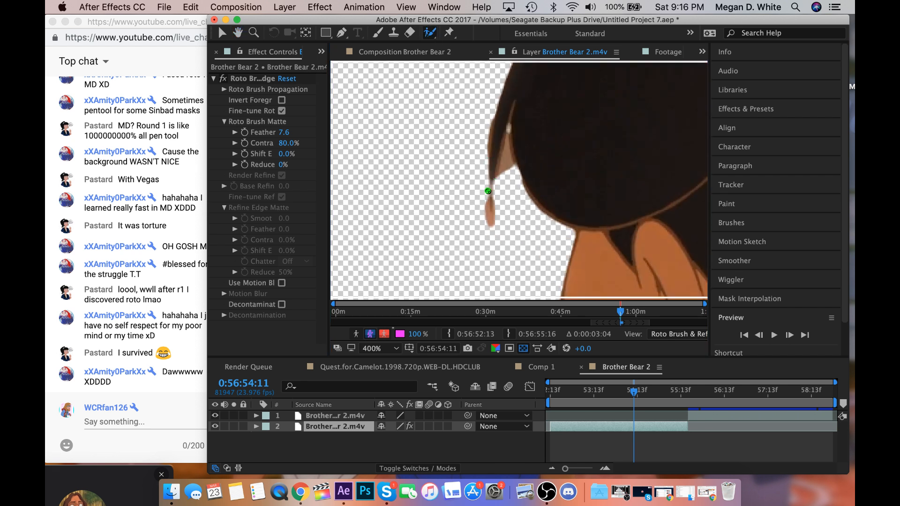
drag(483, 188, 489, 228)
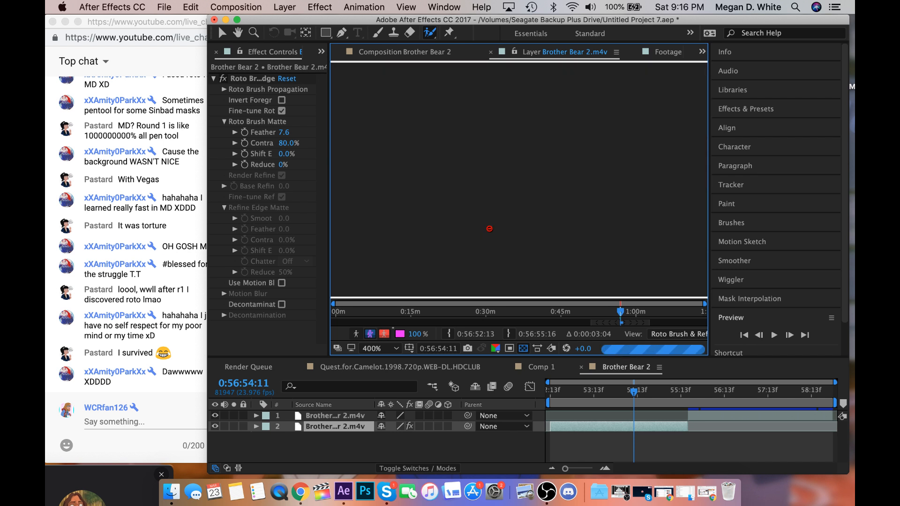
drag(490, 208, 510, 97)
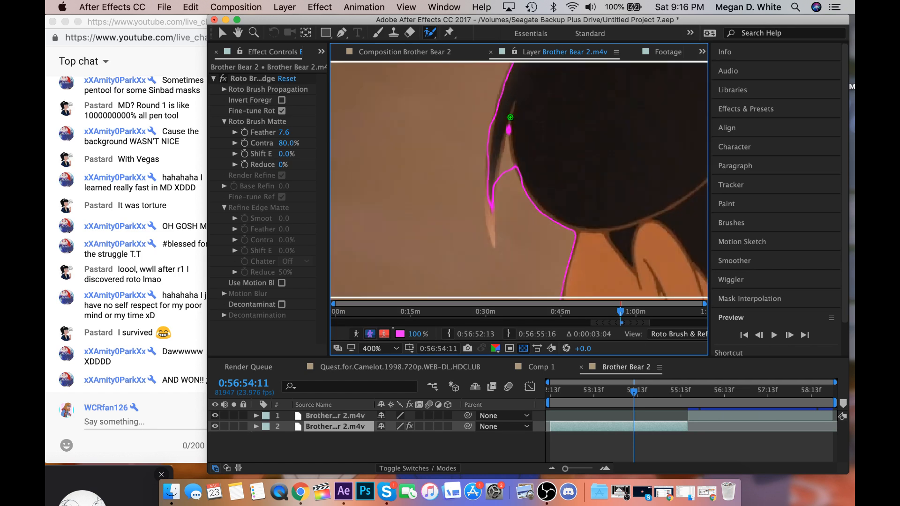
drag(509, 148, 512, 178)
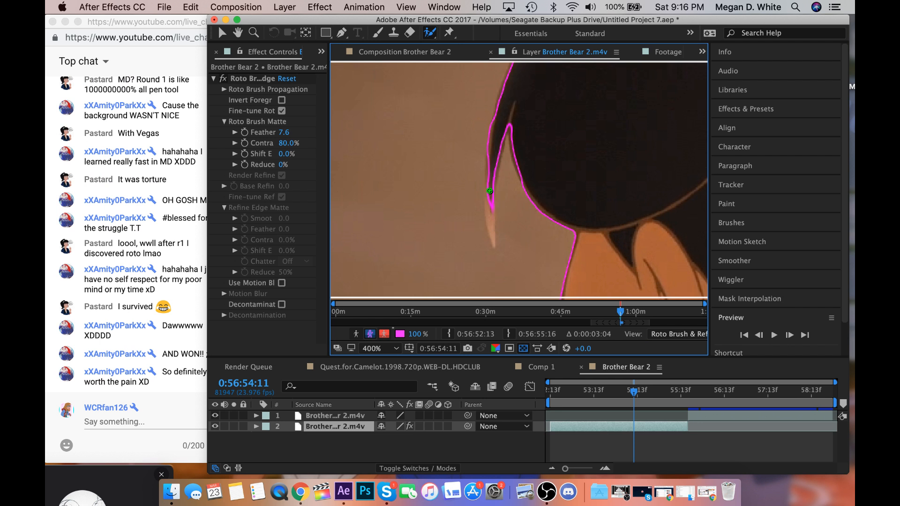
Trim the rotoscoped layer 2 to end at 0:56:54:10 and move layer 1 to start at 0:56:54:11.
key(space)
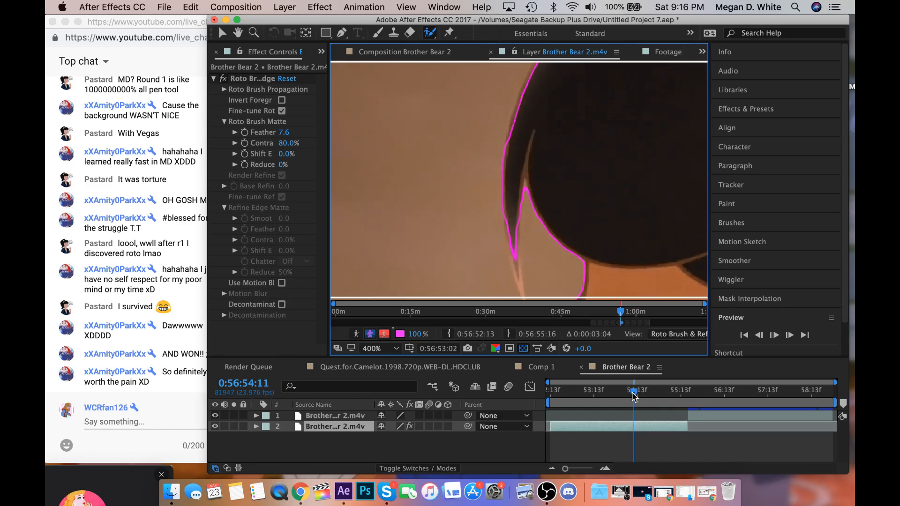
click(632, 396)
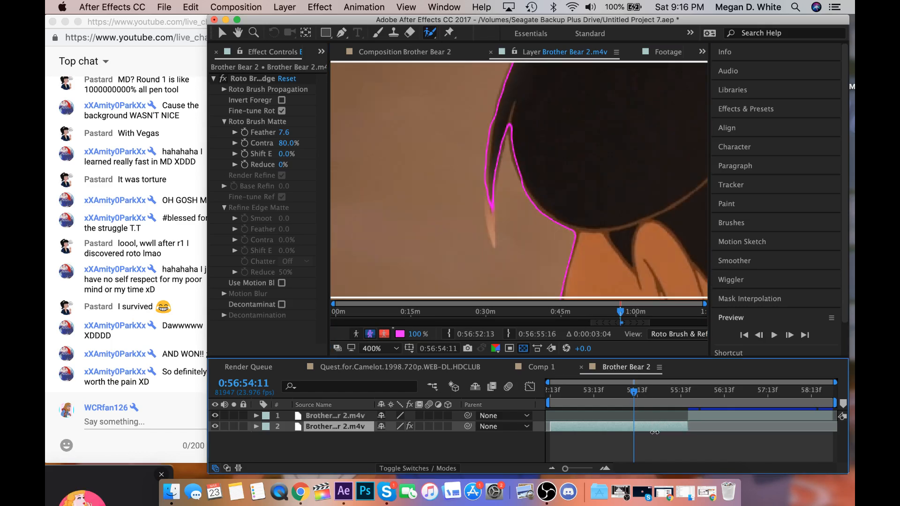
drag(654, 432, 636, 437)
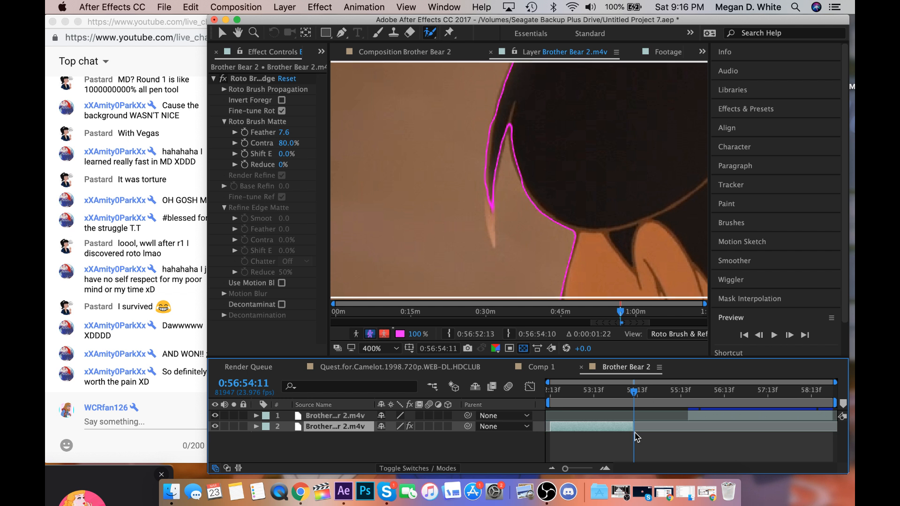
drag(703, 417, 651, 424)
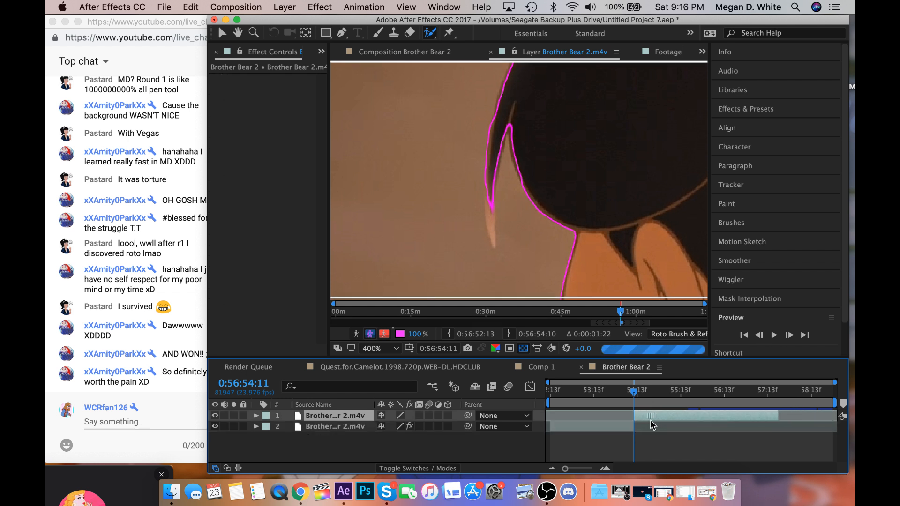
click(604, 469)
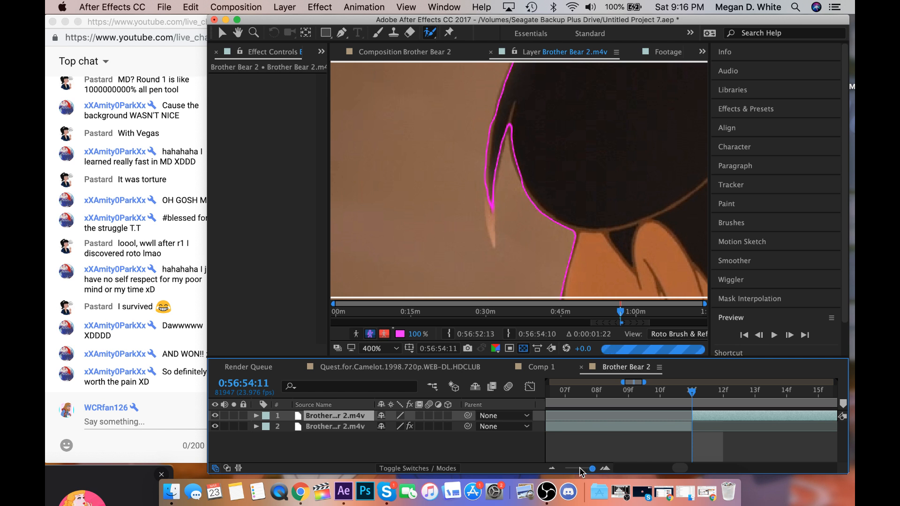
click(580, 468)
drag(579, 468, 567, 468)
View the composition at 0:56:52:13 and return the playhead to 0:56:54:11, where the close-up shot begins.
click(549, 393)
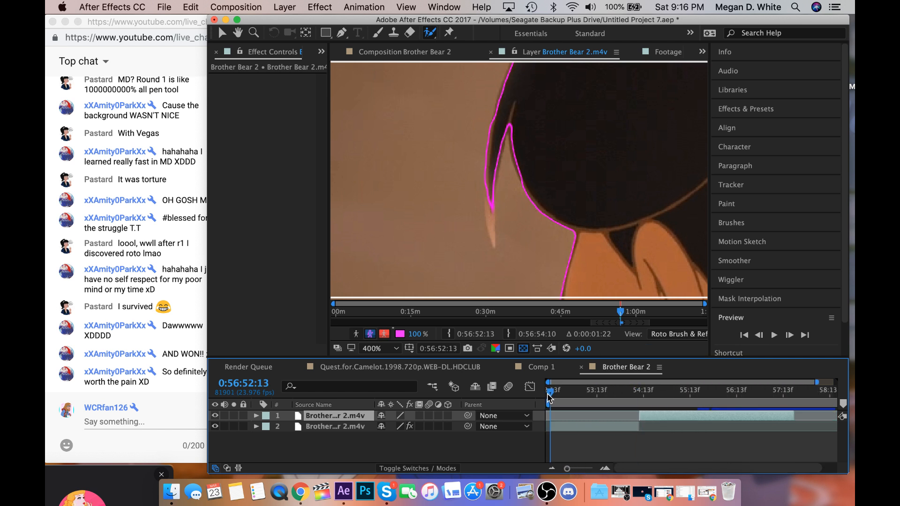
click(369, 53)
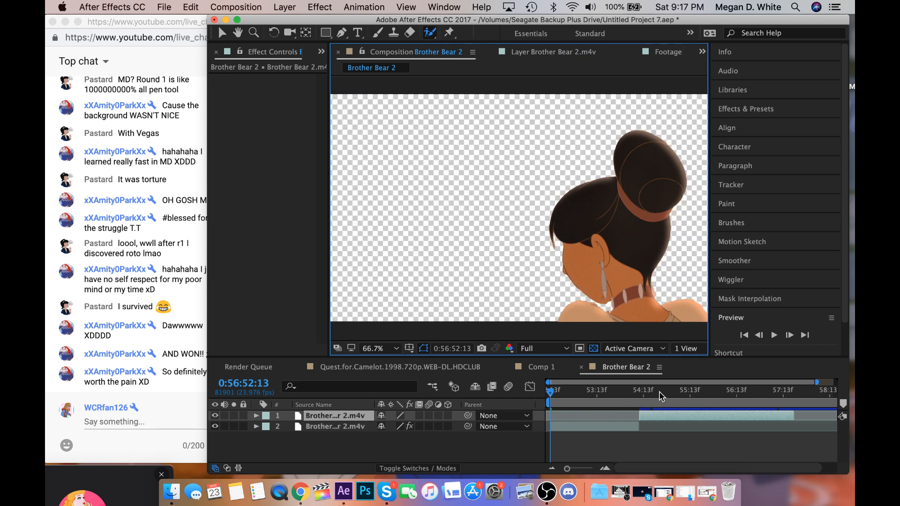
click(640, 390)
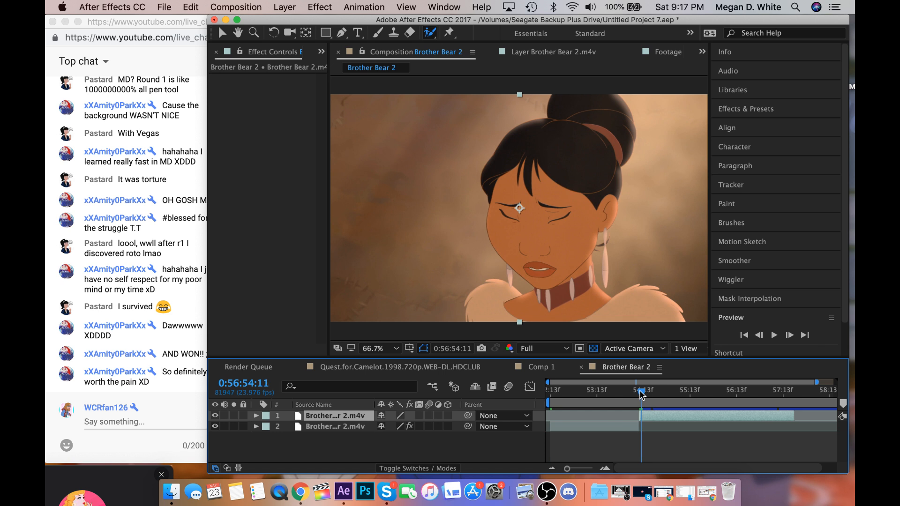
Open layer 1 for editing and select the woman's head, neck and fur collar in the close-up with Roto Brush strokes.
double_click(651, 415)
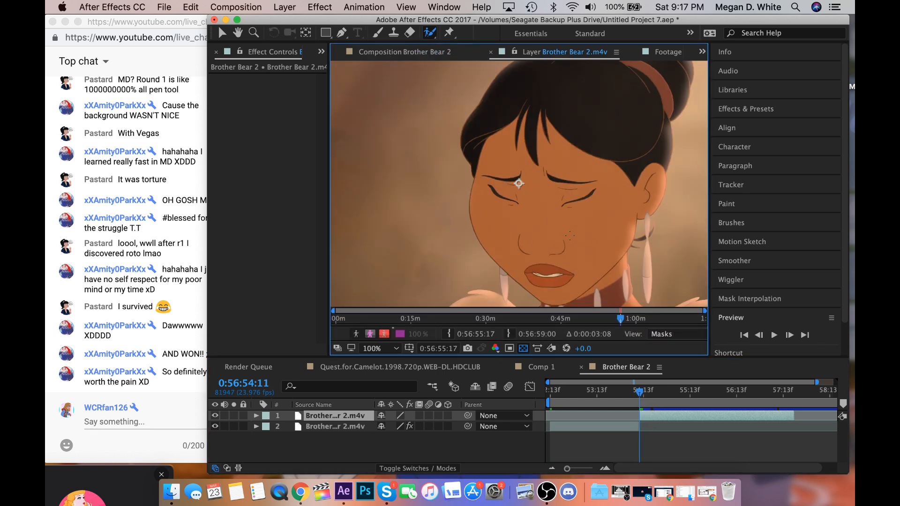
click(518, 183)
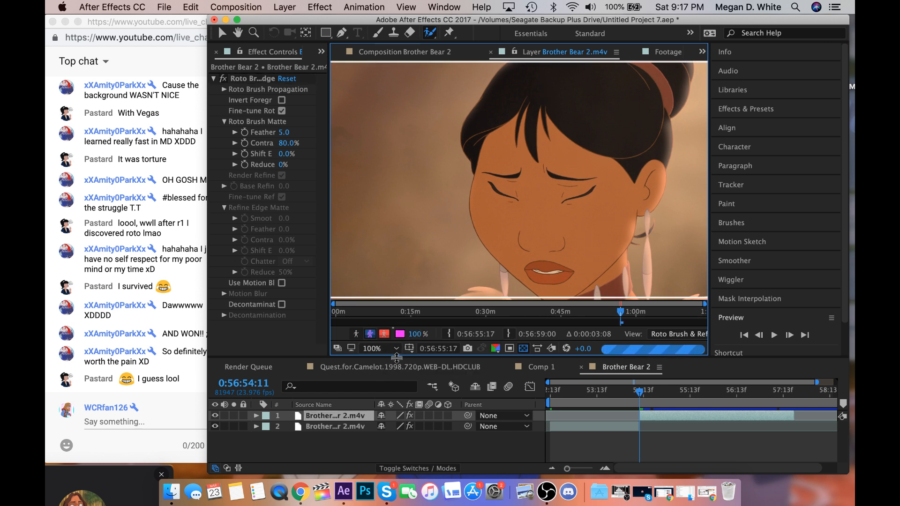
drag(396, 372, 396, 378)
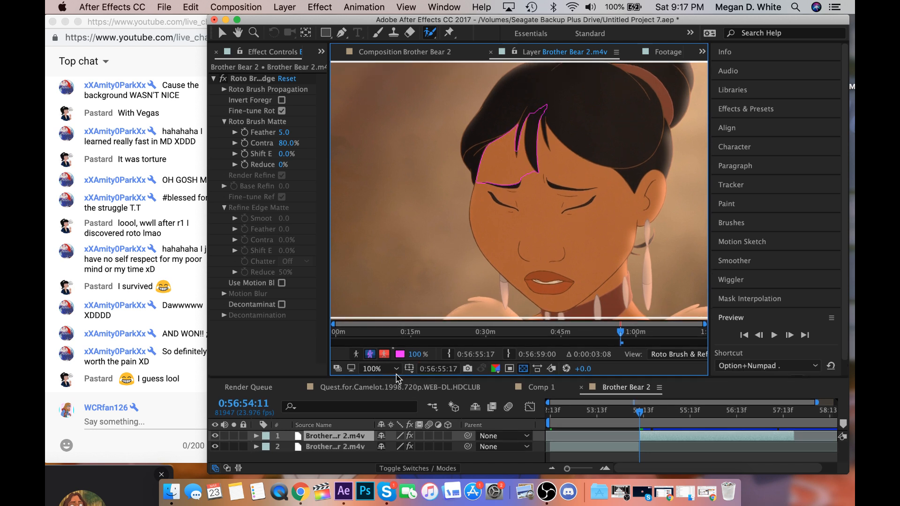
click(394, 373)
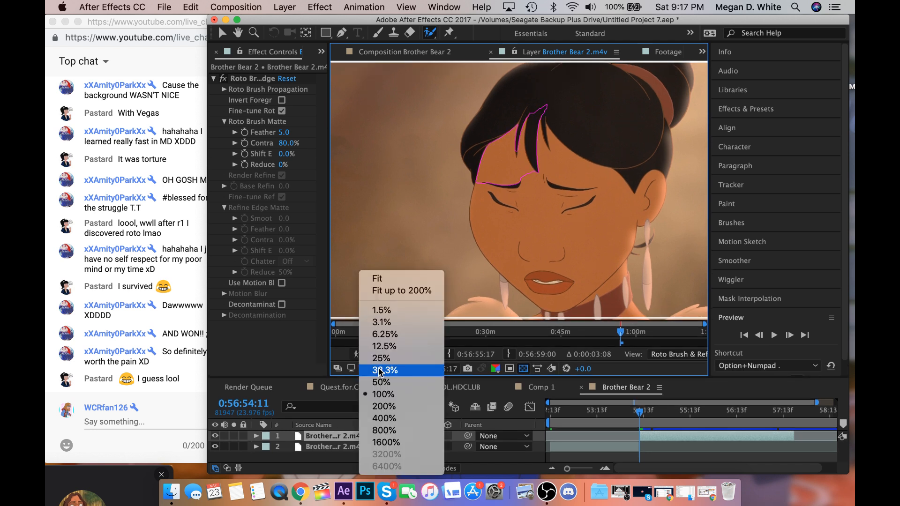
click(408, 291)
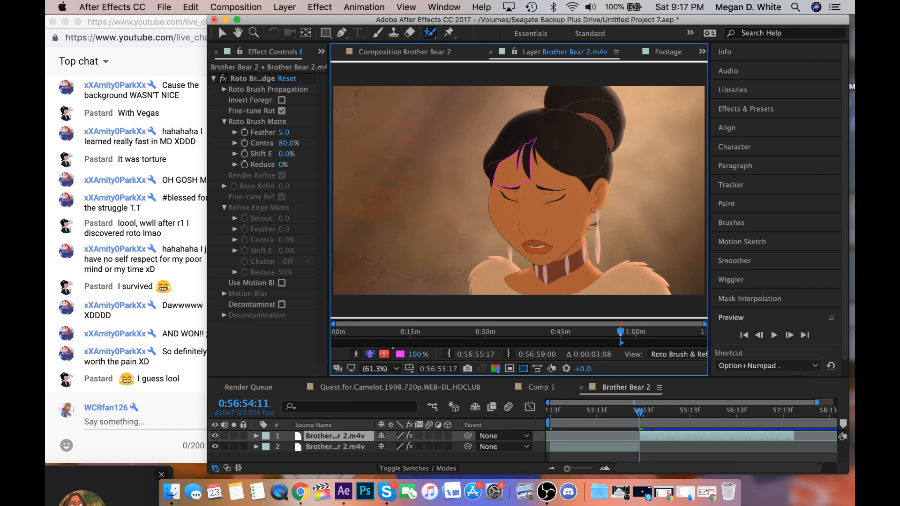
drag(557, 230, 592, 147)
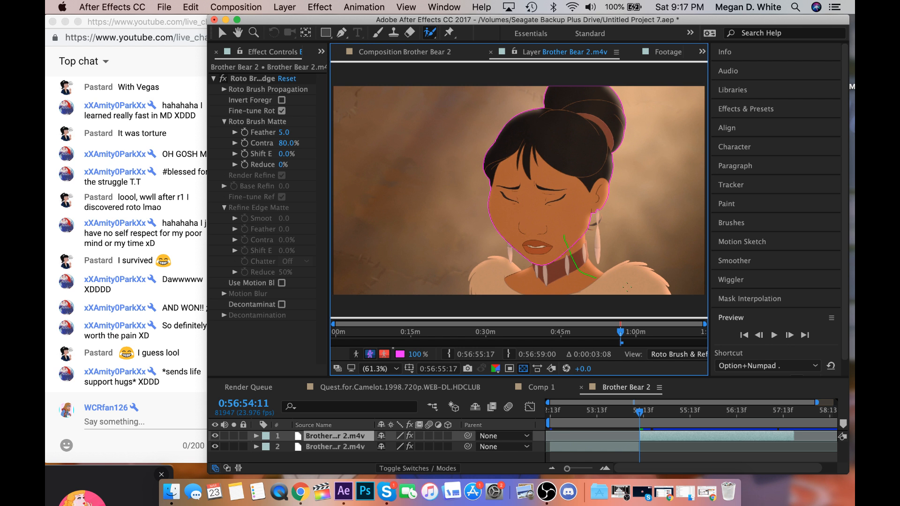
drag(627, 287, 496, 281)
drag(582, 241, 581, 240)
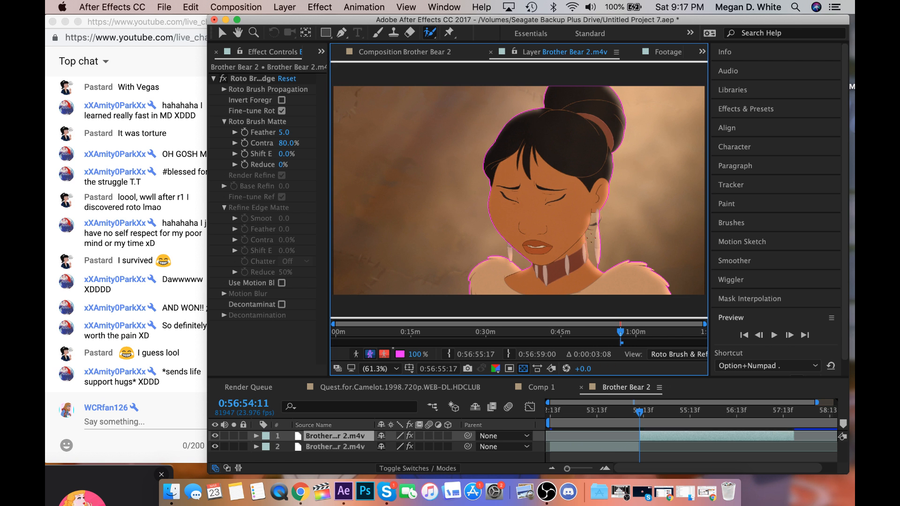
drag(591, 234, 602, 223)
Set the Roto Brush matte feather to 9.1 and play the close-up forward to propagate the selection.
drag(283, 133, 313, 131)
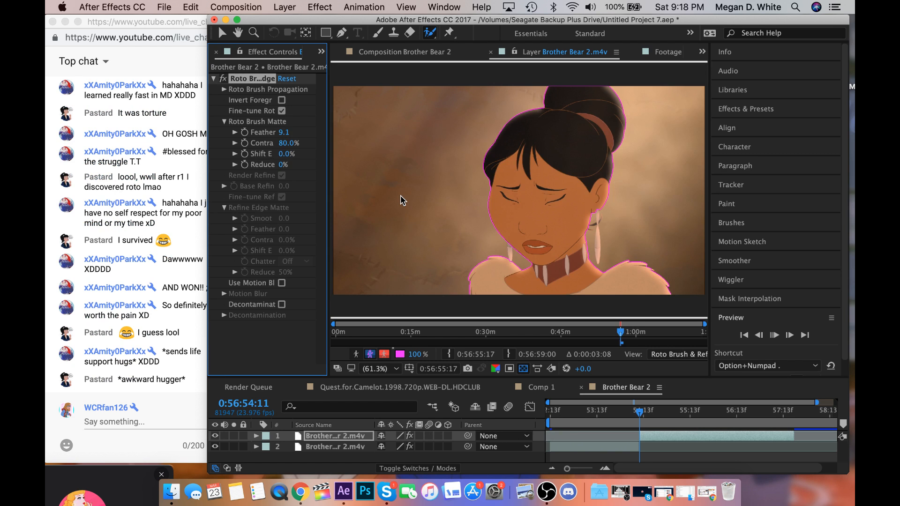
key(XF86AudioRaiseVolume)
key(space)
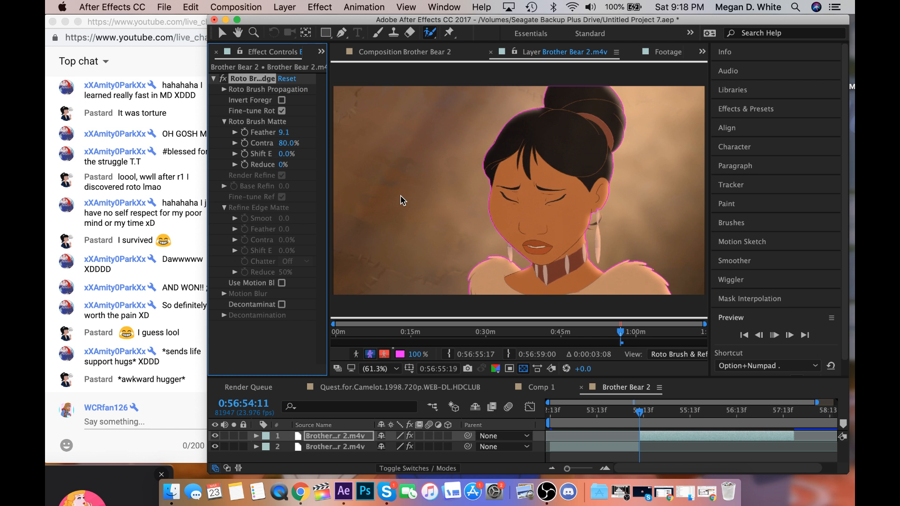
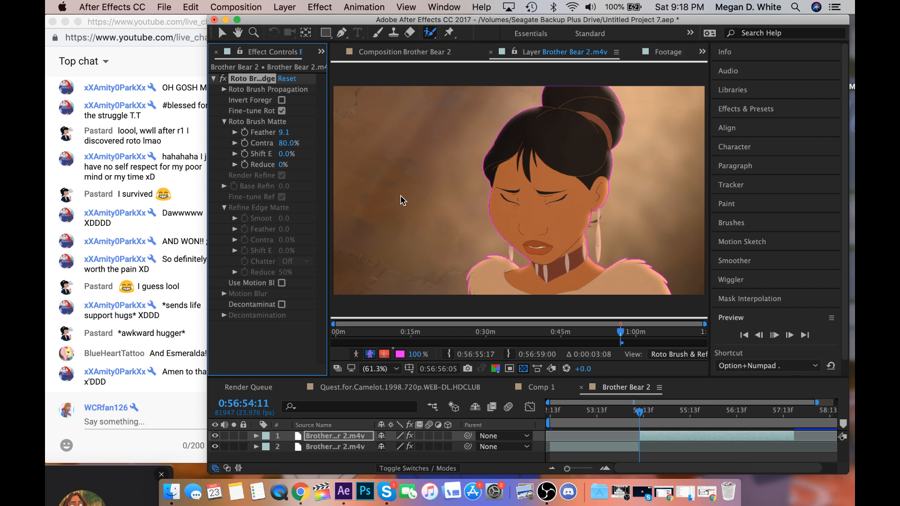
Propagate the Roto Brush selection frame by frame through the close-up to 0:56:58:12, and return the layer playhead to 0:56:55:17.
click(620, 343)
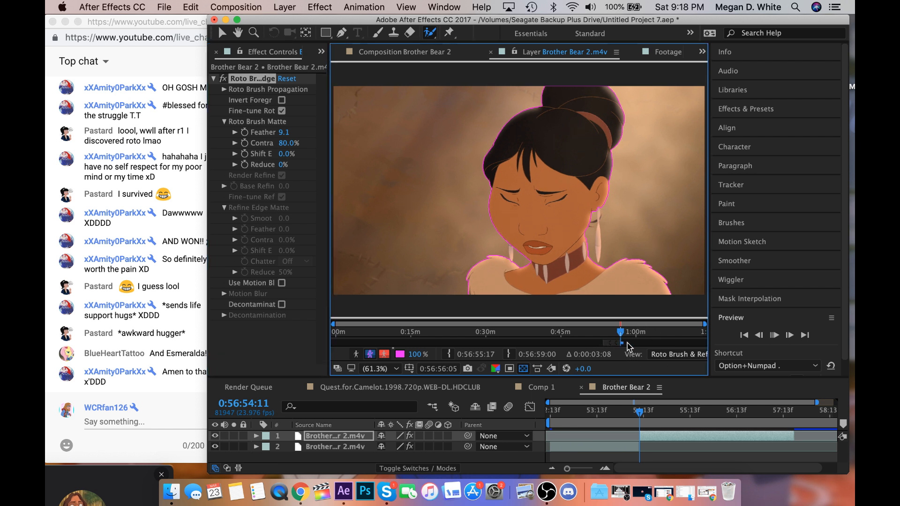
click(642, 412)
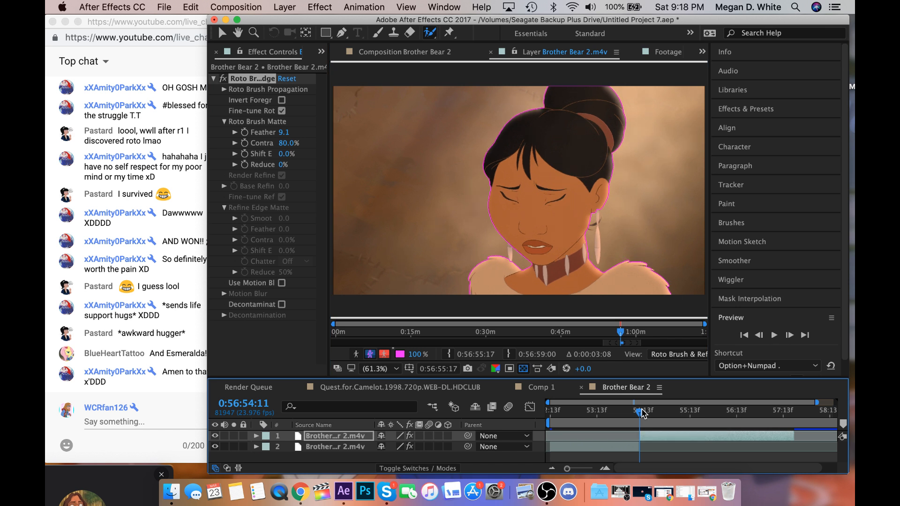
key(space)
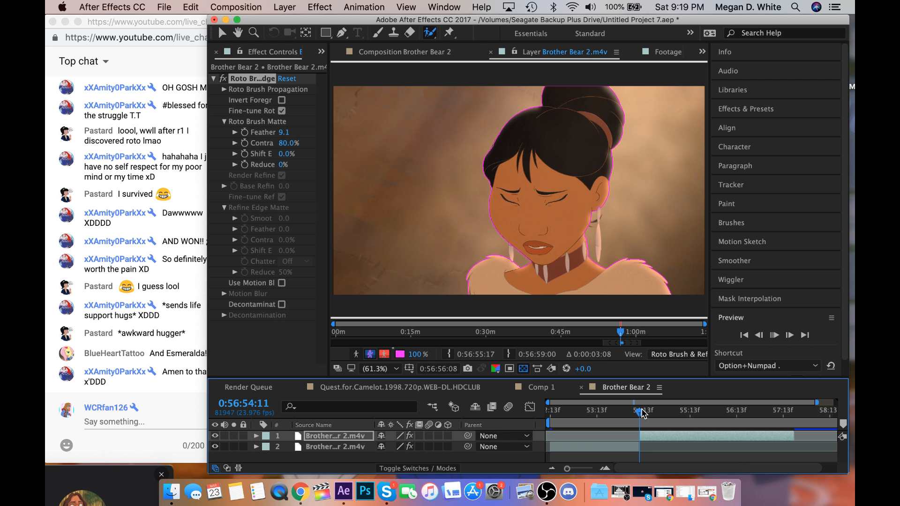
key(Page_Down)
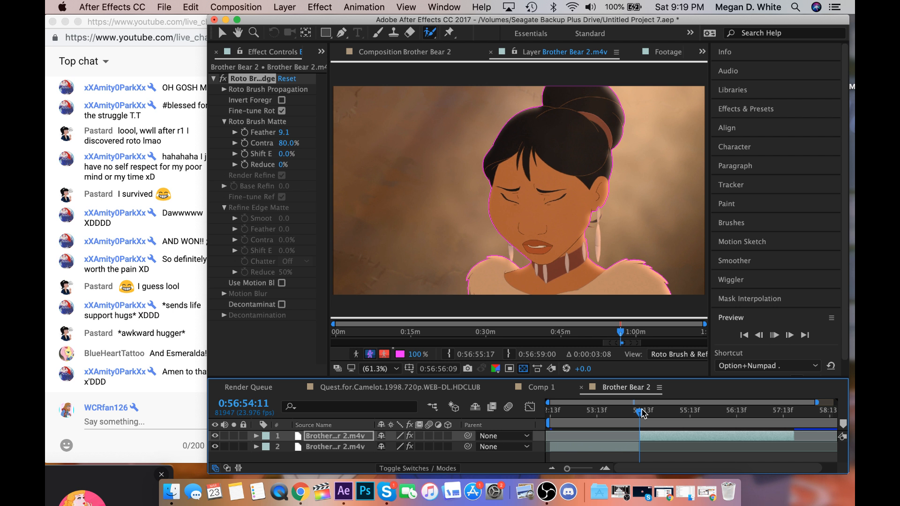
key(Page_Down)
key(Page_Down)
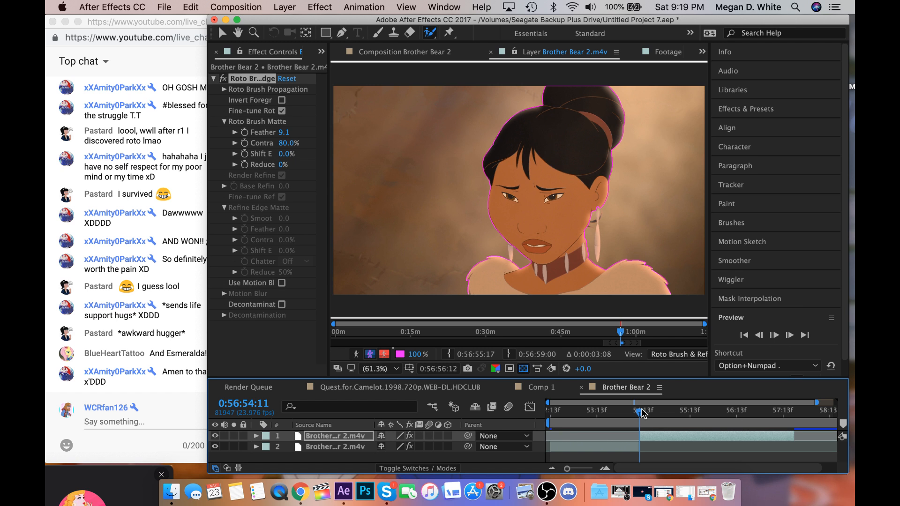
key(Page_Down)
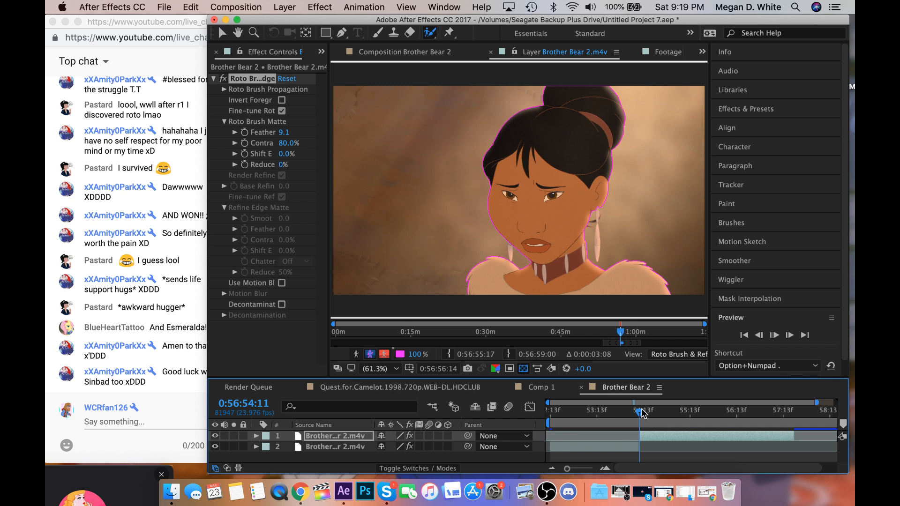
key(Page_Down)
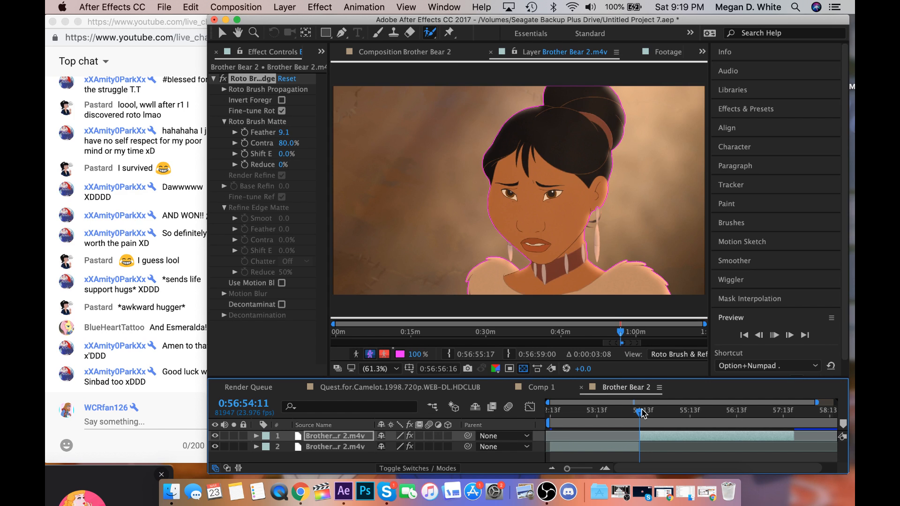
key(Page_Down)
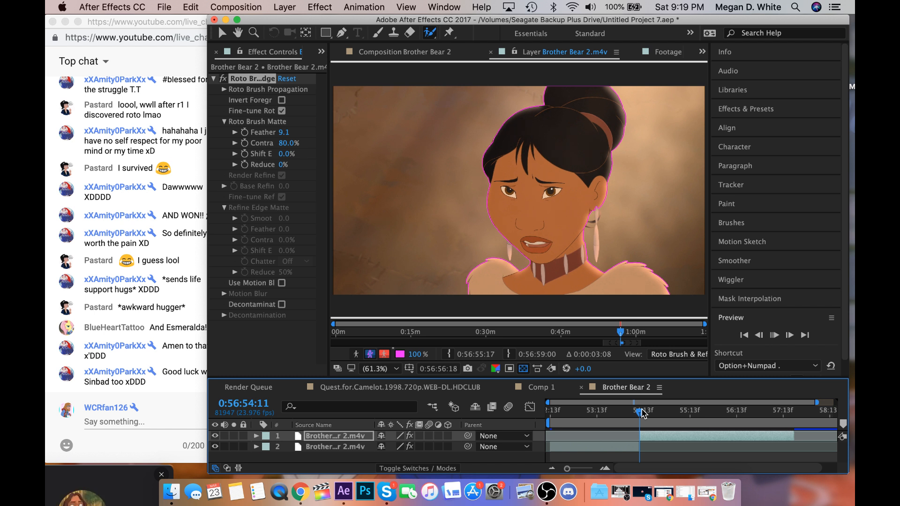
key(Page_Down)
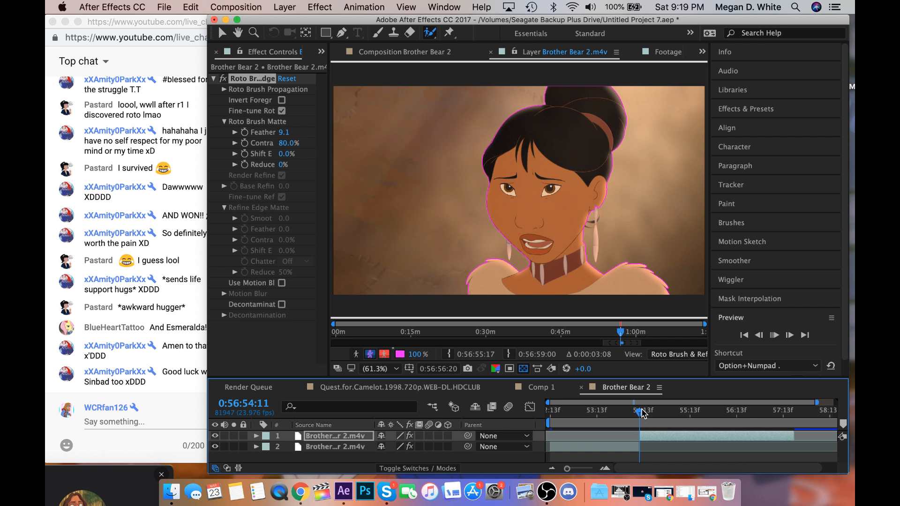
key(Page_Down)
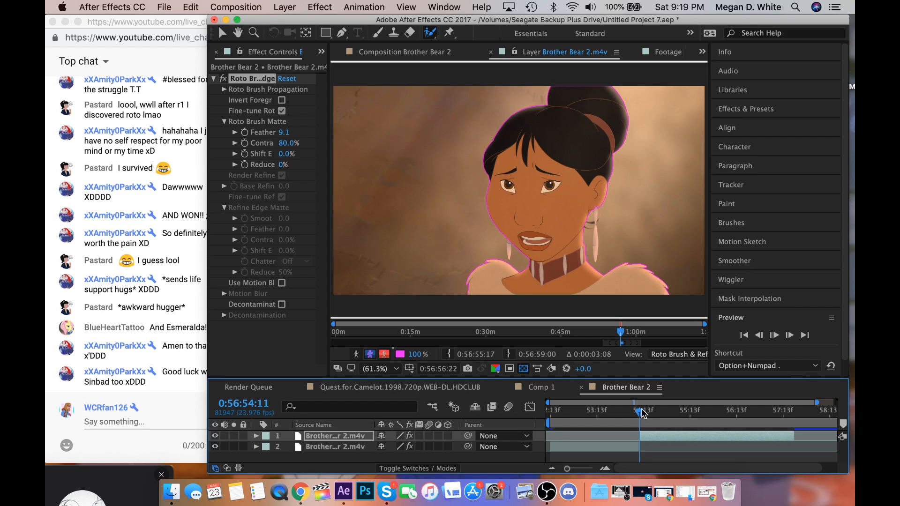
key(Page_Down)
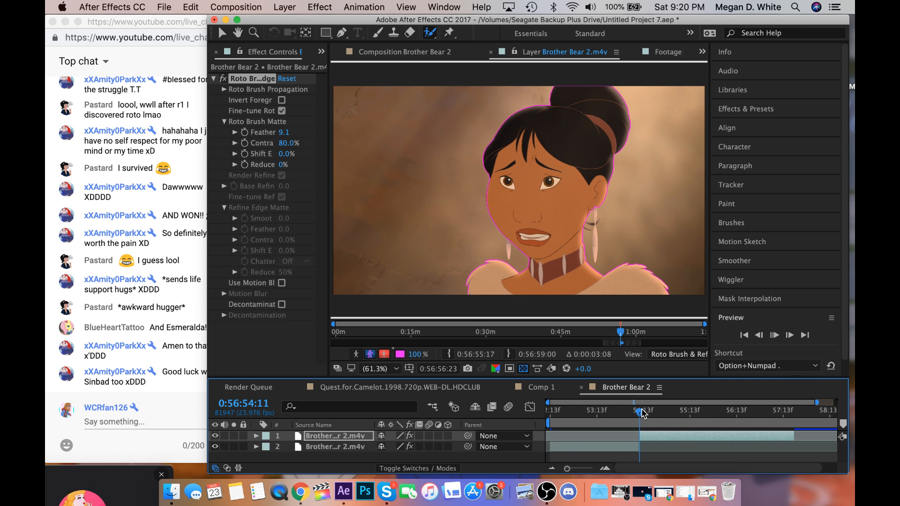
key(Page_Down)
key(Page_Down)
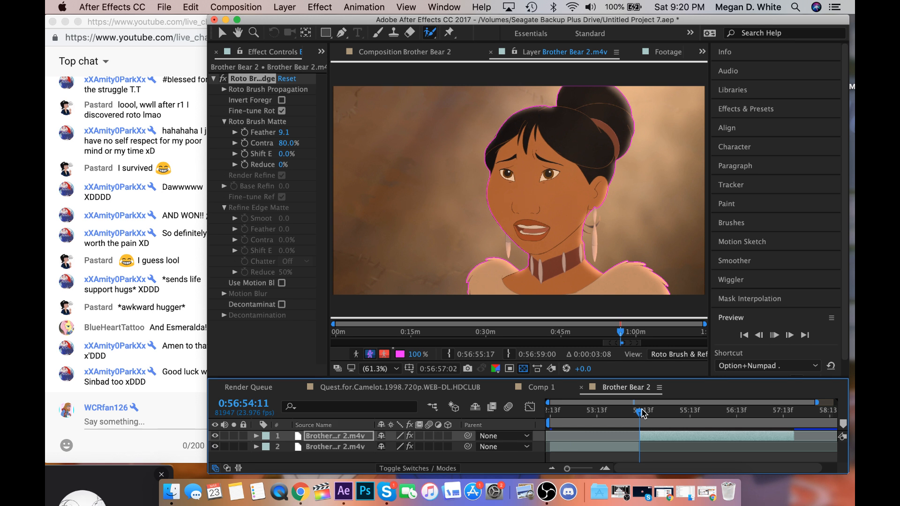
key(Page_Down)
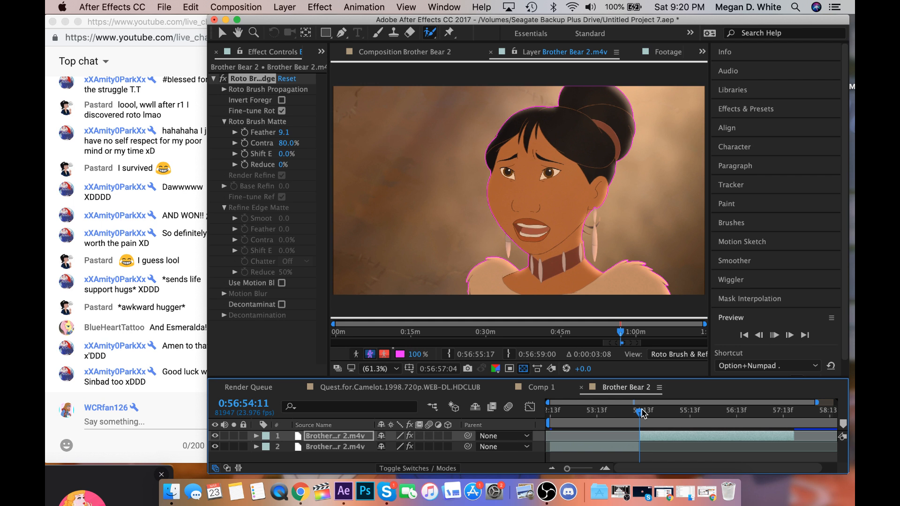
key(Page_Down)
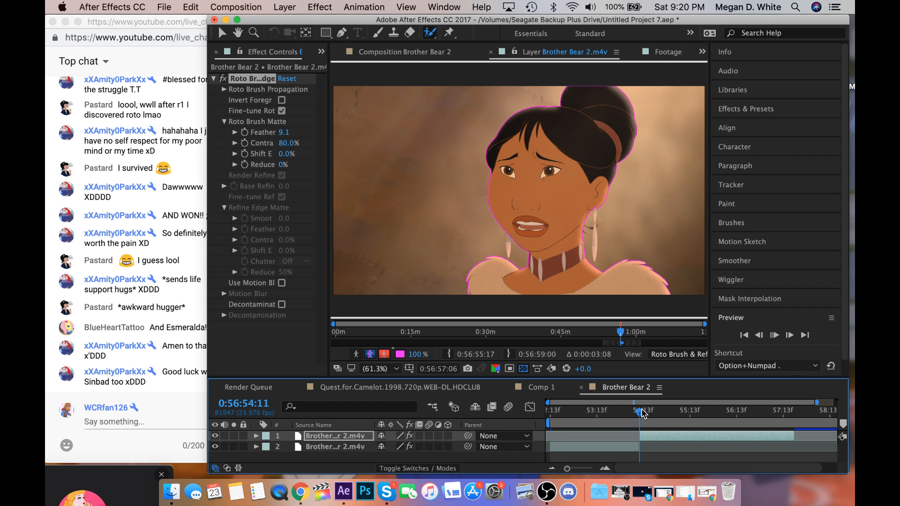
key(Page_Down)
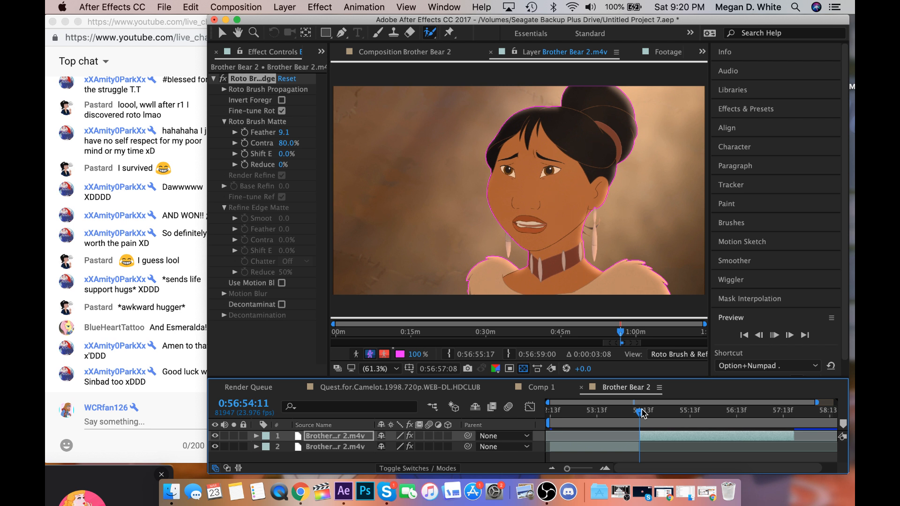
key(Page_Down)
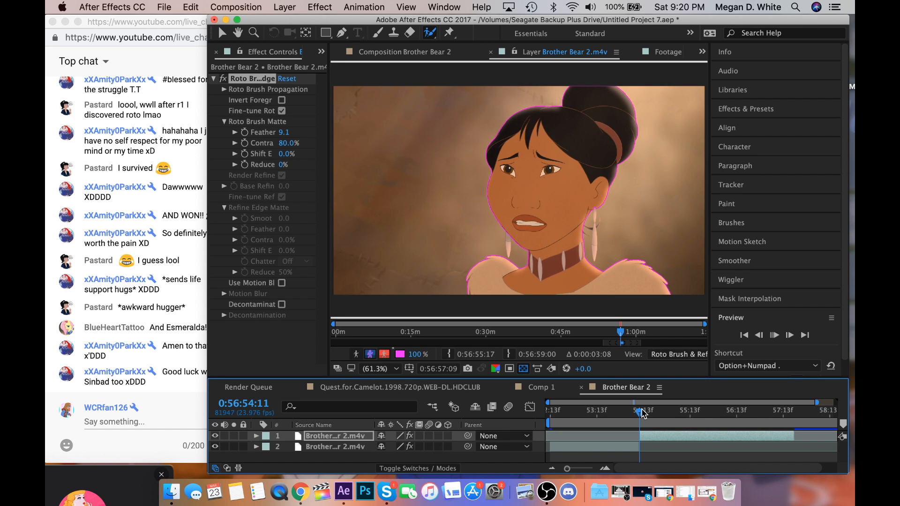
key(Page_Down)
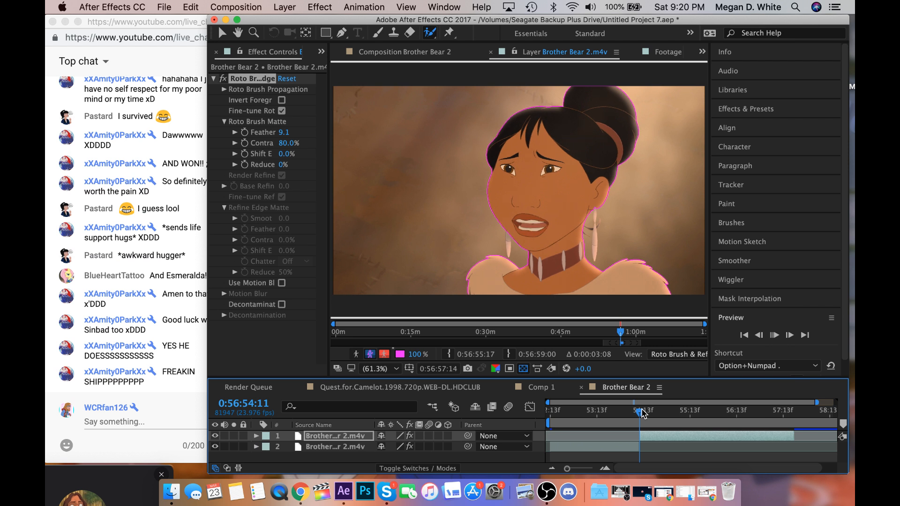
key(Page_Down)
key(Page_Down)
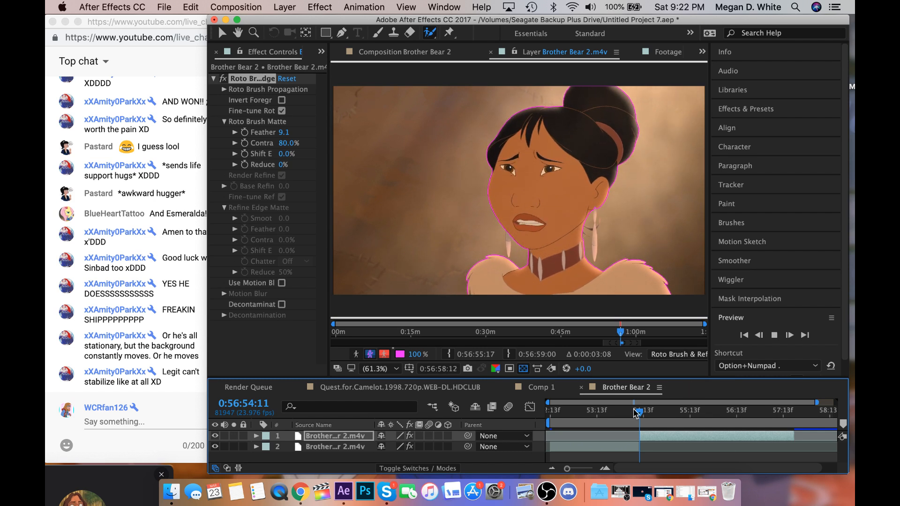
key(space)
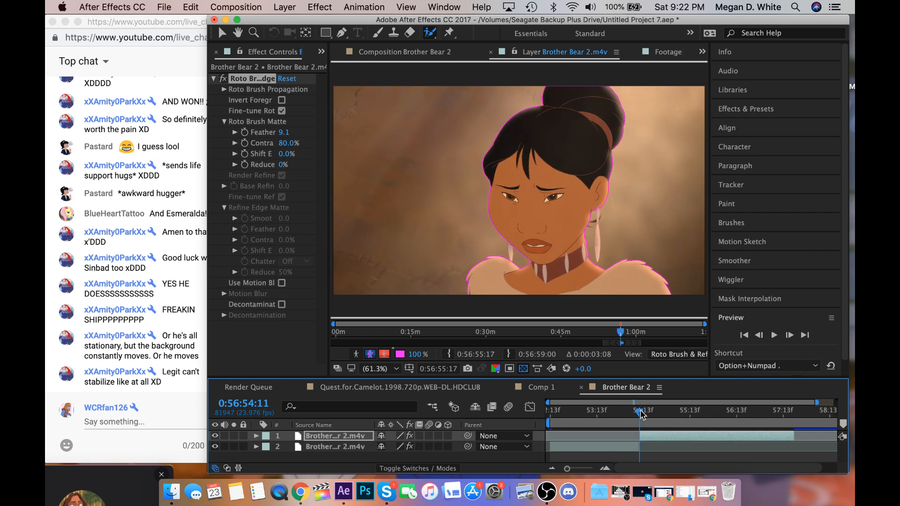
Set the Brother Bear 2 work area to end at layer 1's end, just past 0:56:57:17, and trim the composition to it.
click(422, 53)
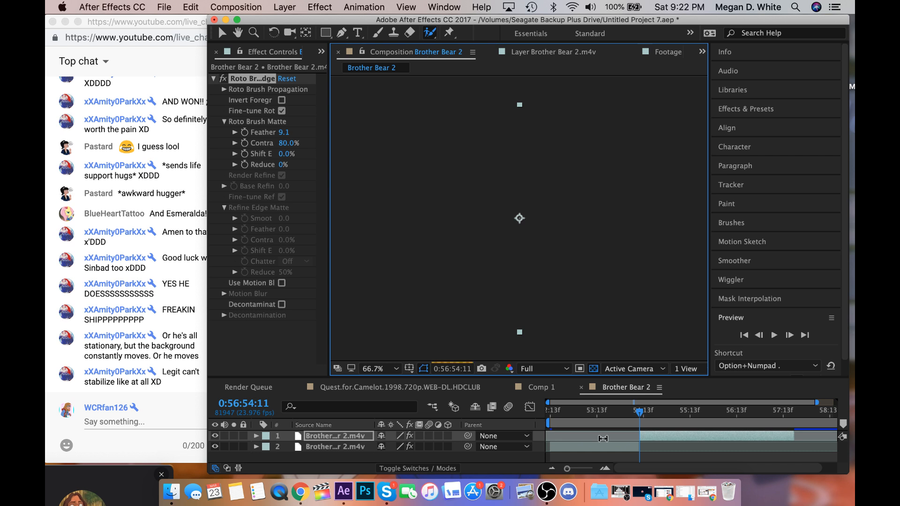
click(586, 467)
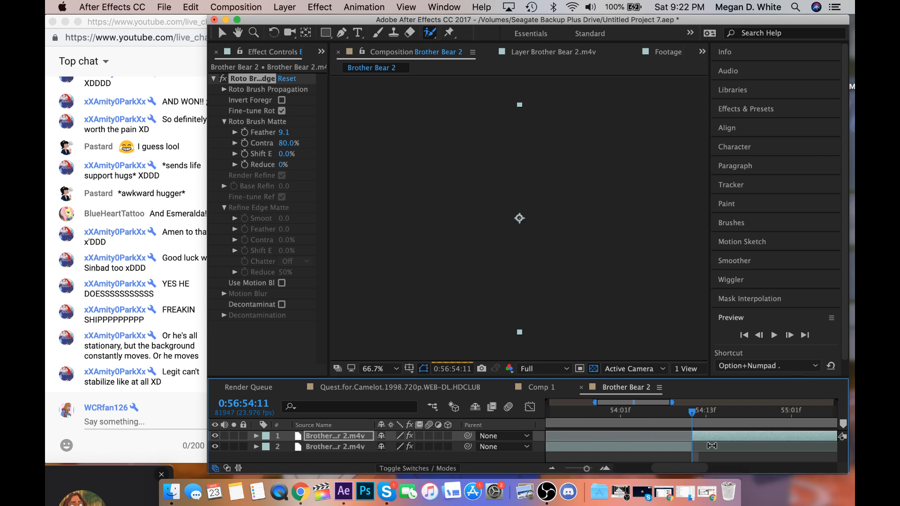
scroll(712, 446, right, 10)
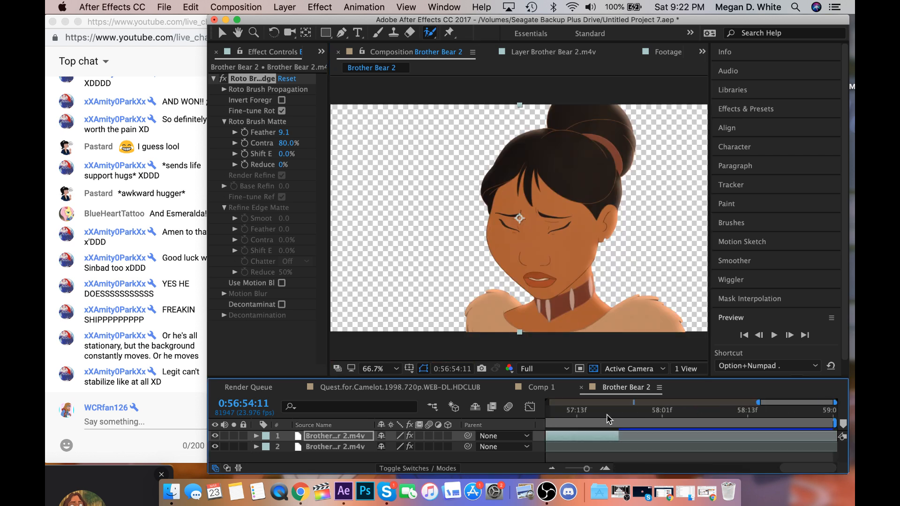
click(606, 414)
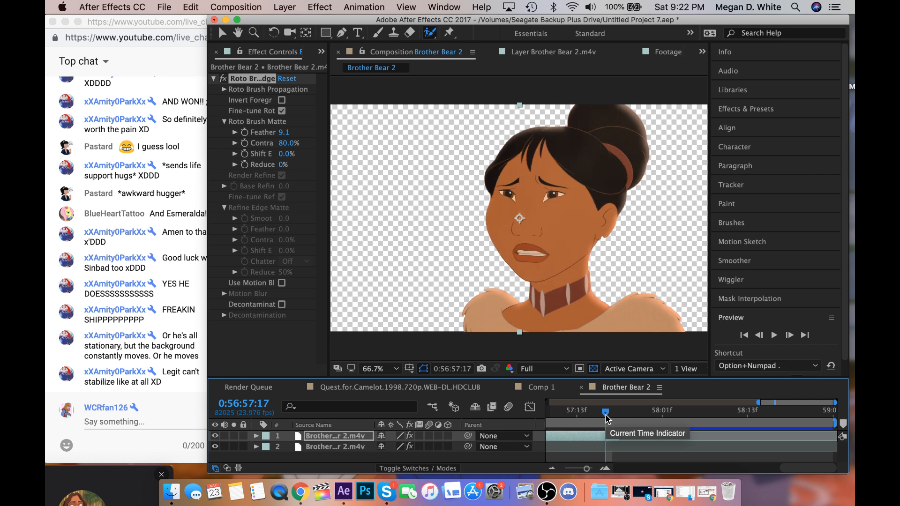
key(n)
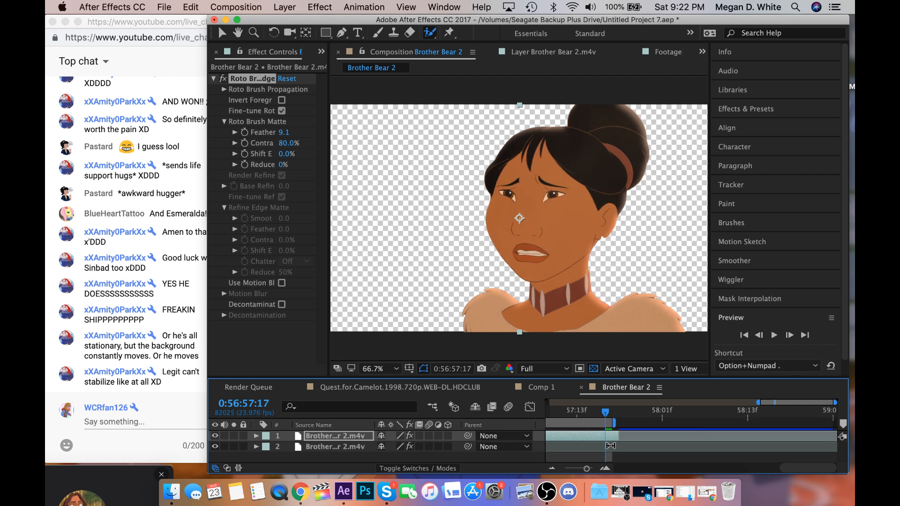
drag(617, 422, 625, 423)
click(236, 7)
click(256, 78)
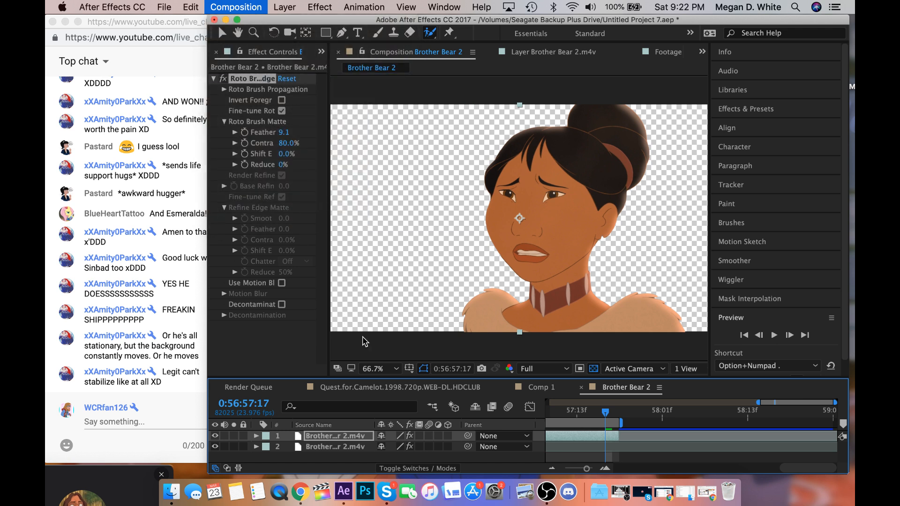
Return the playhead to 0:56:52:13 and move the earlier rotoscoped shot from layer 2 to the top of the stack.
scroll(639, 448, left, 15)
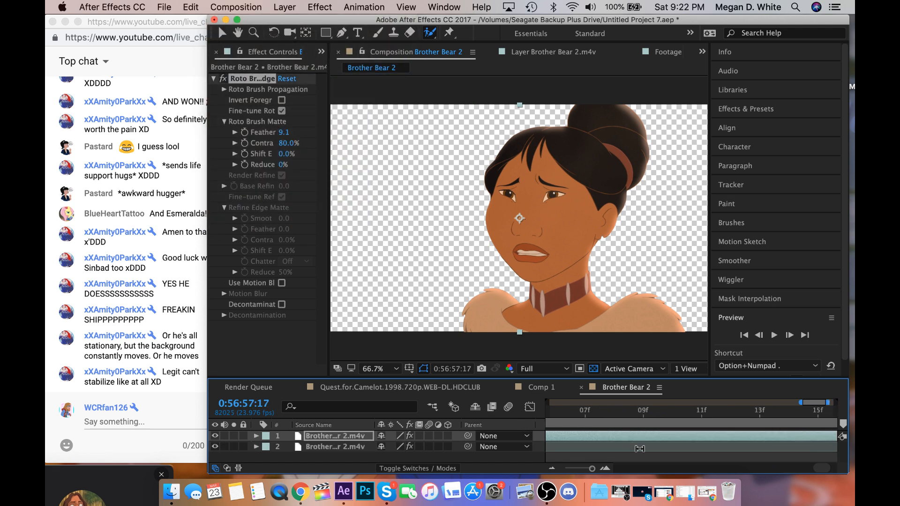
click(551, 411)
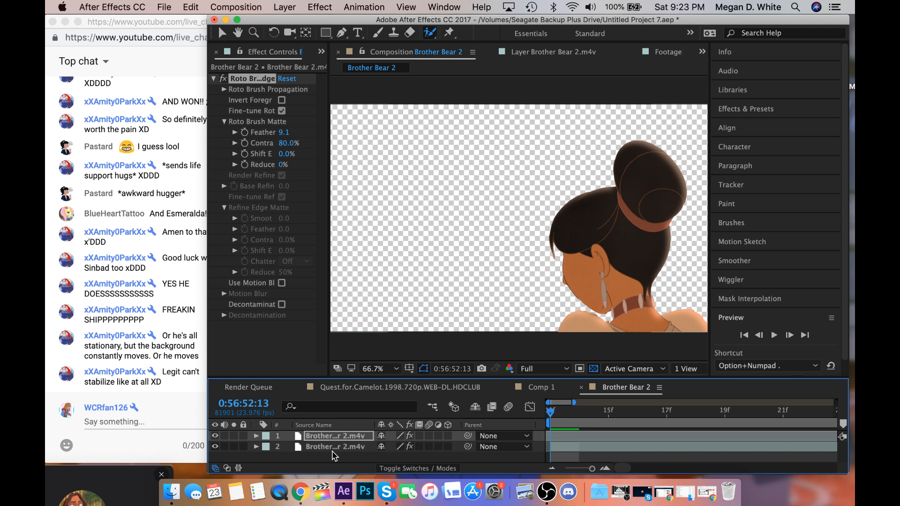
drag(333, 448, 337, 434)
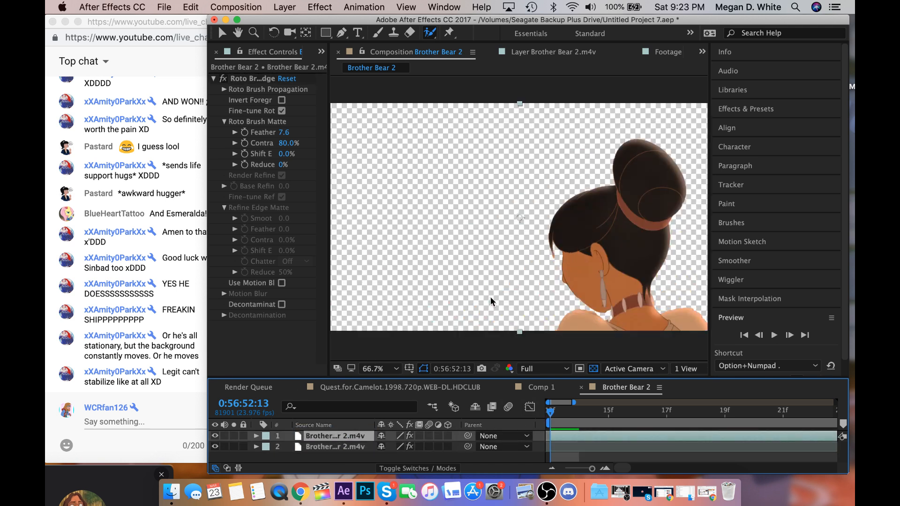
Apply Curves to layer 4, the first clip in the Quest for Camelot composition, and raise its RGB curve slightly to brighten it.
click(444, 386)
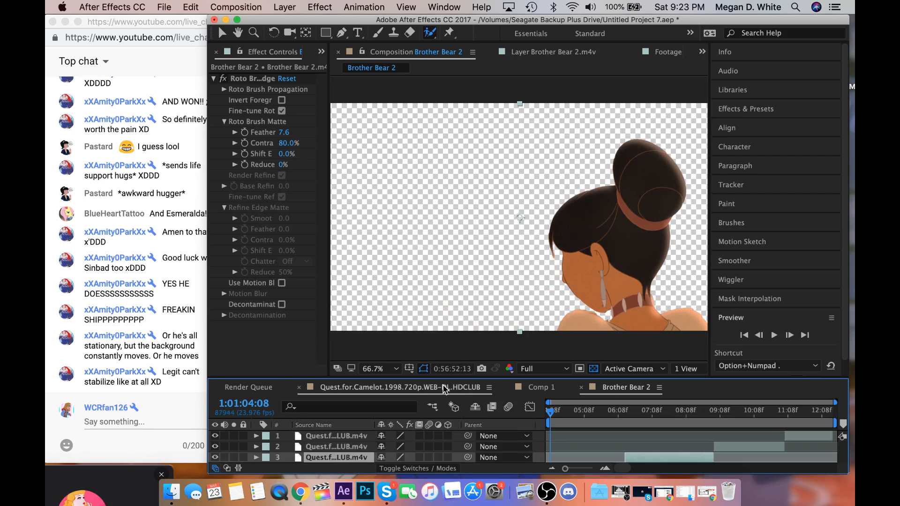
click(575, 454)
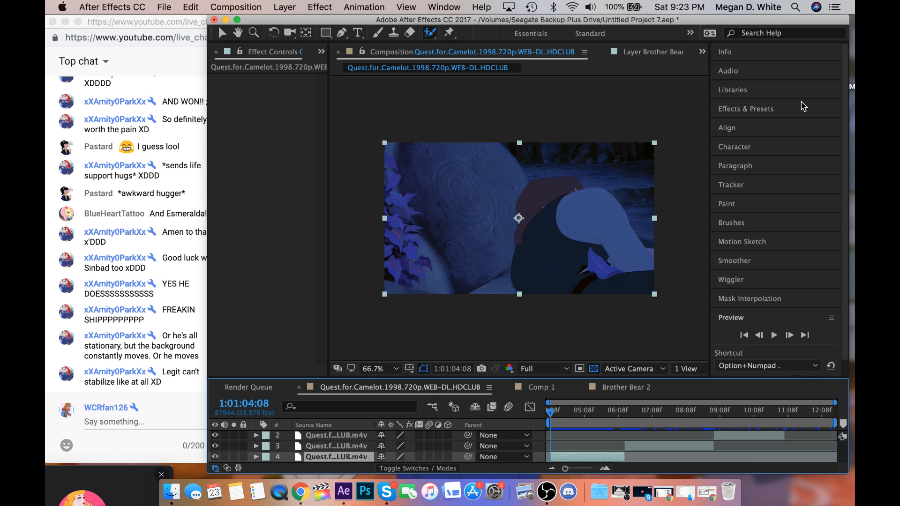
click(745, 109)
click(726, 125)
text(curv)
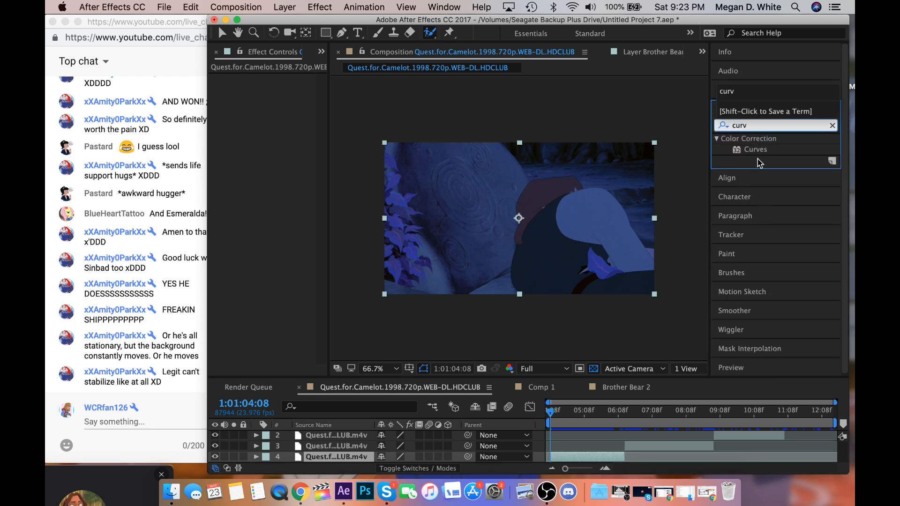
click(757, 154)
double_click(758, 154)
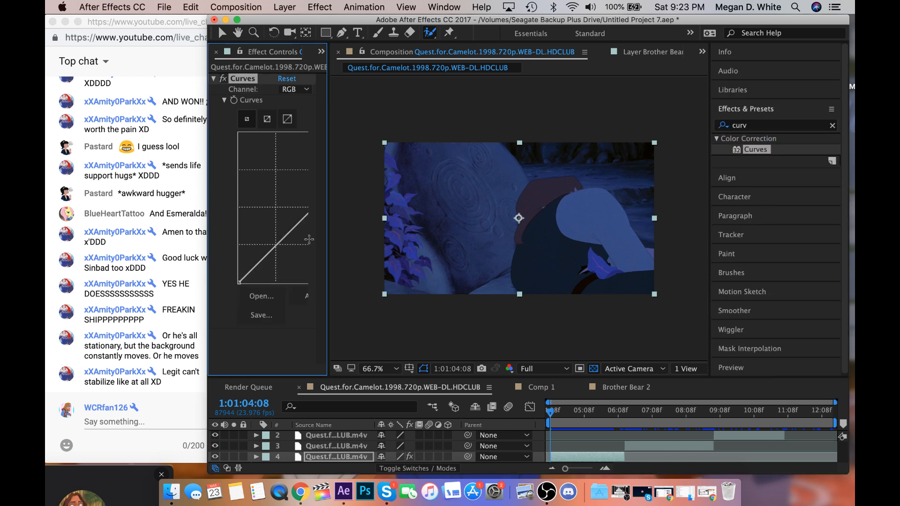
drag(287, 231, 283, 224)
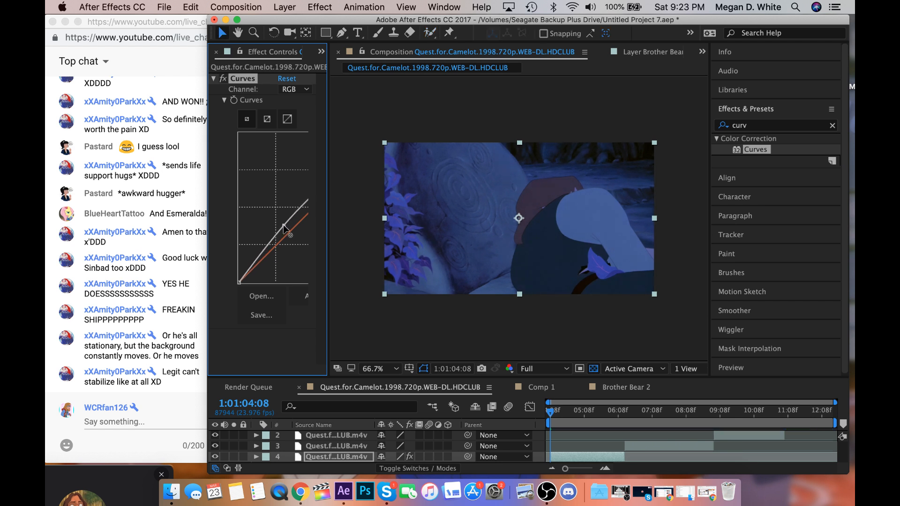
Reorder the Quest for Camelot layers chronologically with the brightened first clip on top, and select that clip.
click(557, 457)
mouse_move(334, 456)
mouse_down()
mouse_move(335, 430)
mouse_move(341, 454)
mouse_move(342, 446)
mouse_up()
scroll(336, 449, down, 1)
scroll(340, 454, down, 1)
scroll(577, 441, up, 1)
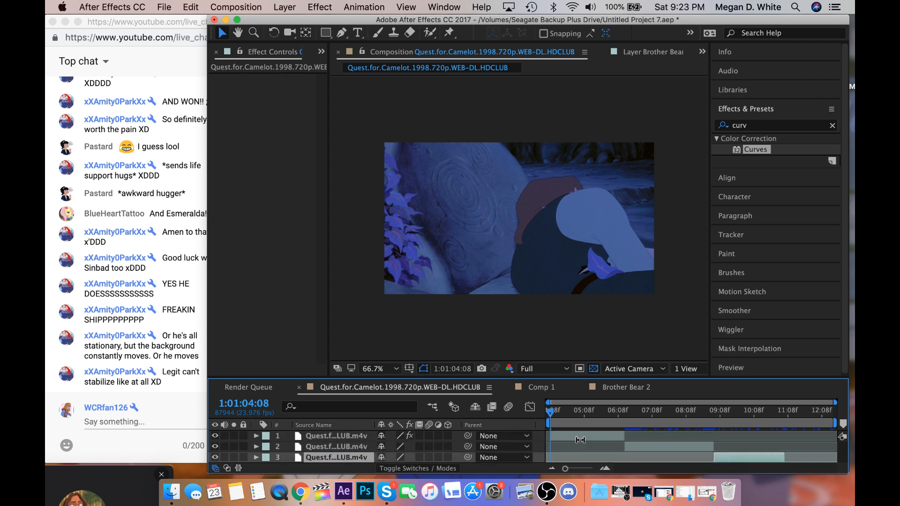
click(579, 436)
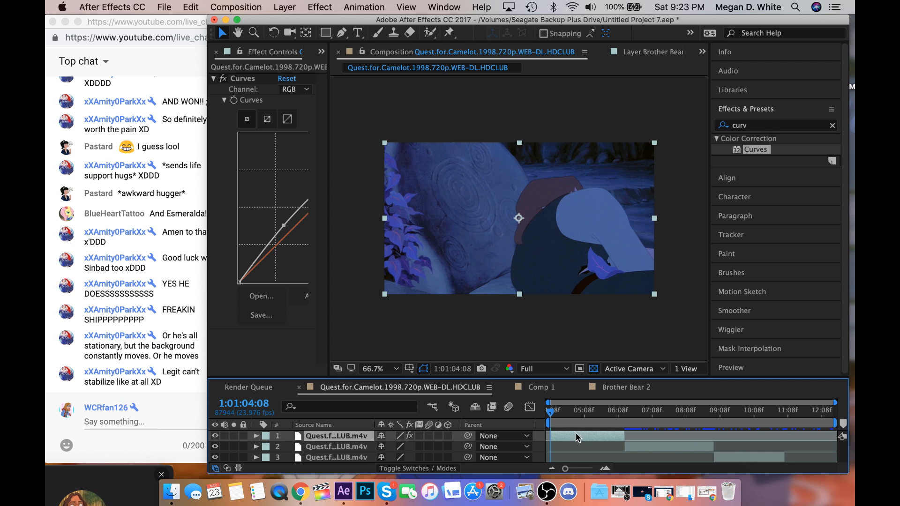
Rotoscope the seated man in the first Quest for Camelot clip, painting Roto Brush strokes over his hair, arm and body at 1:01:04:08.
double_click(576, 436)
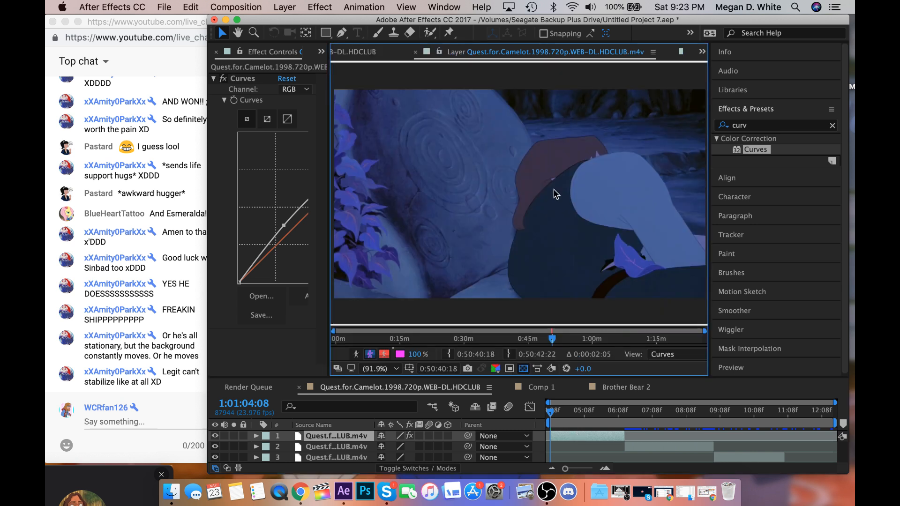
click(430, 32)
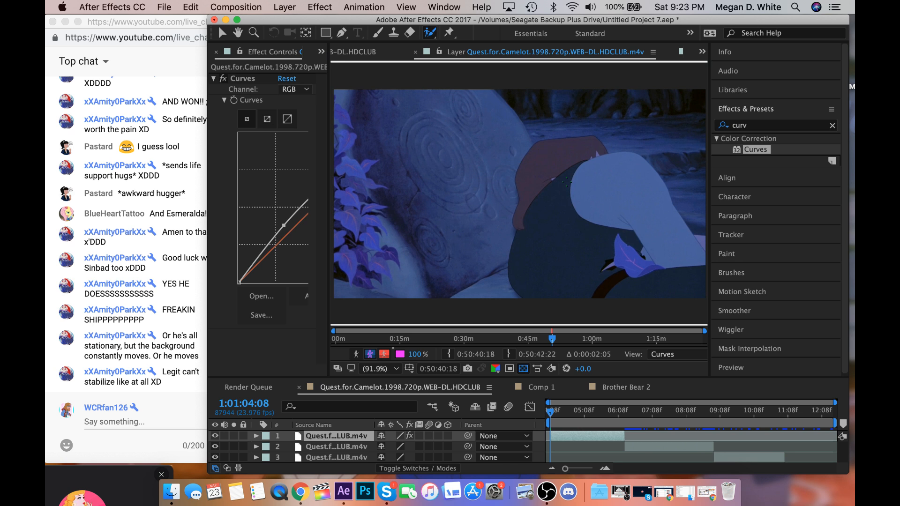
click(567, 181)
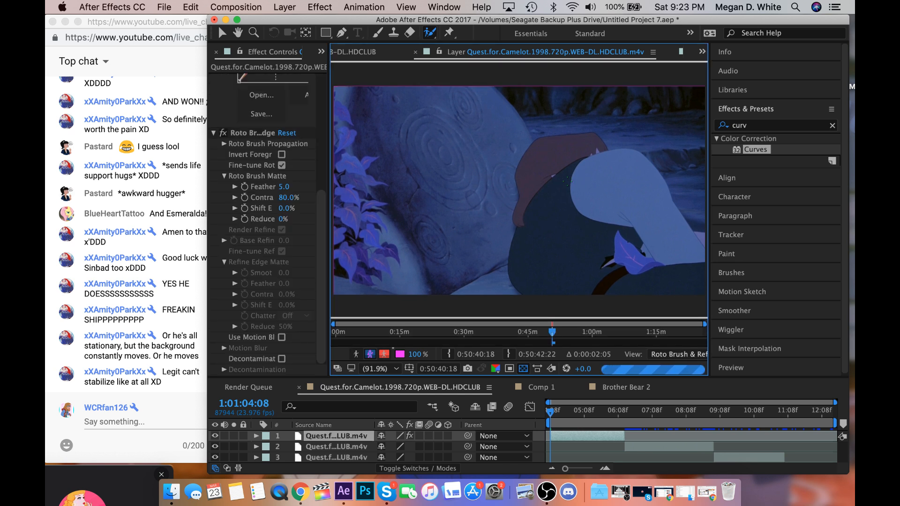
drag(568, 171, 609, 212)
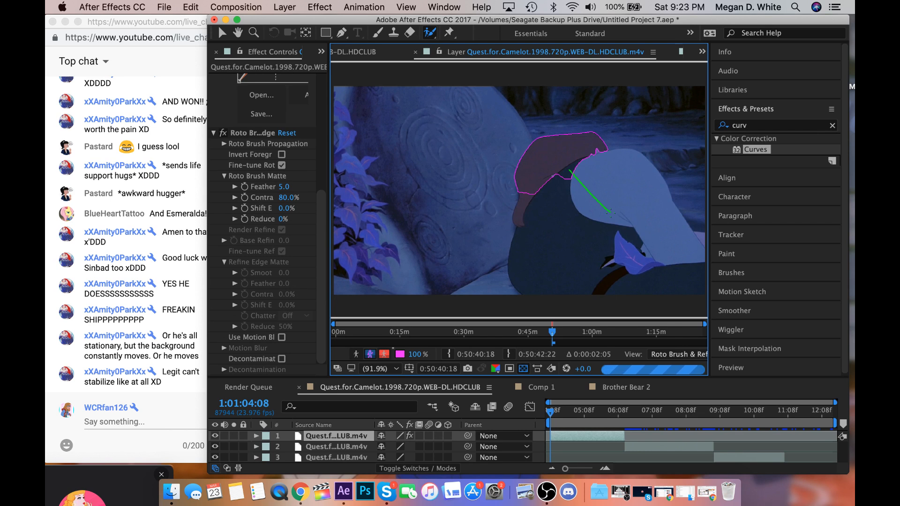
drag(608, 215, 578, 232)
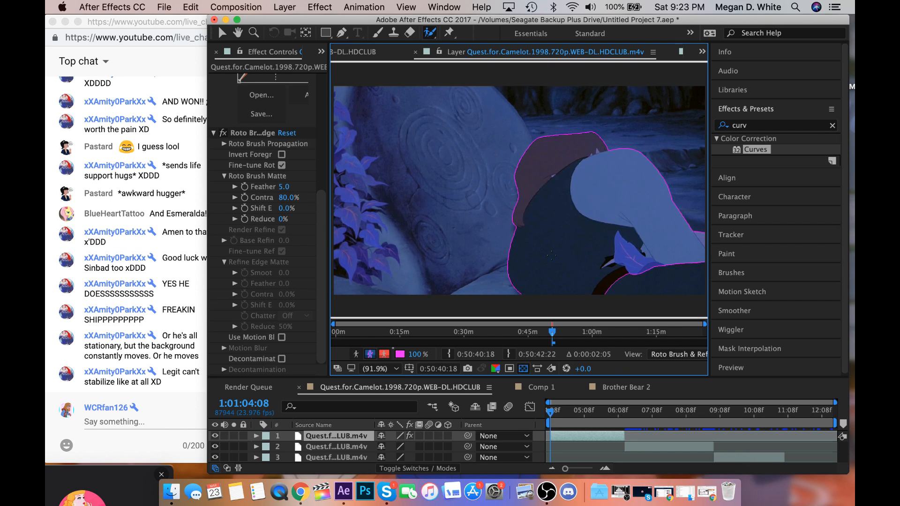
drag(580, 268, 640, 276)
key(comma)
key(comma)
key(period)
key(period)
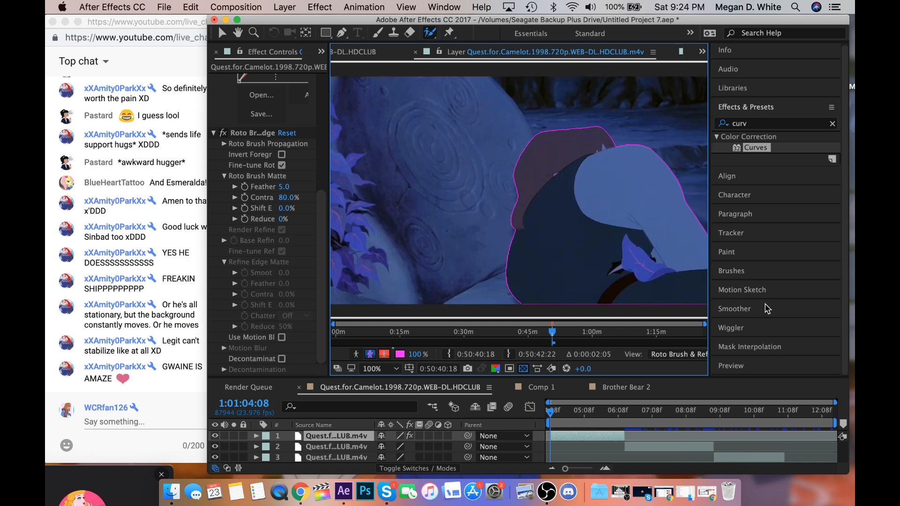
Advance the clip frame by frame to 1:01:04:17, propagating the Roto Brush matte and checking the man's outline.
click(750, 368)
click(789, 334)
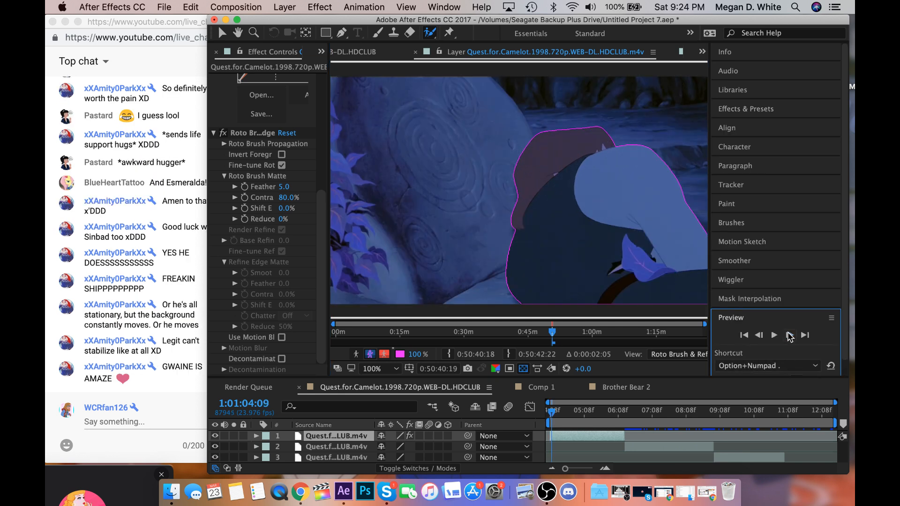
mouse_move(552, 344)
mouse_down()
mouse_move(521, 343)
mouse_move(581, 343)
mouse_up()
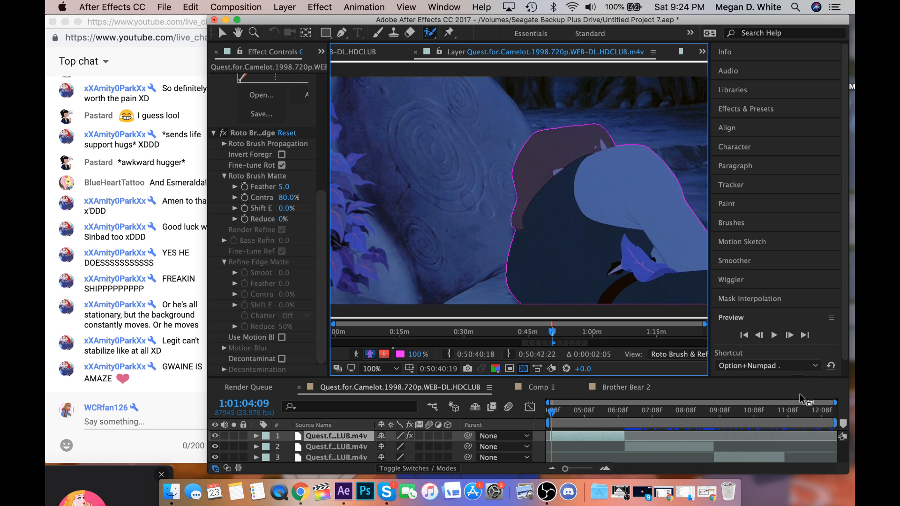
click(790, 336)
click(790, 335)
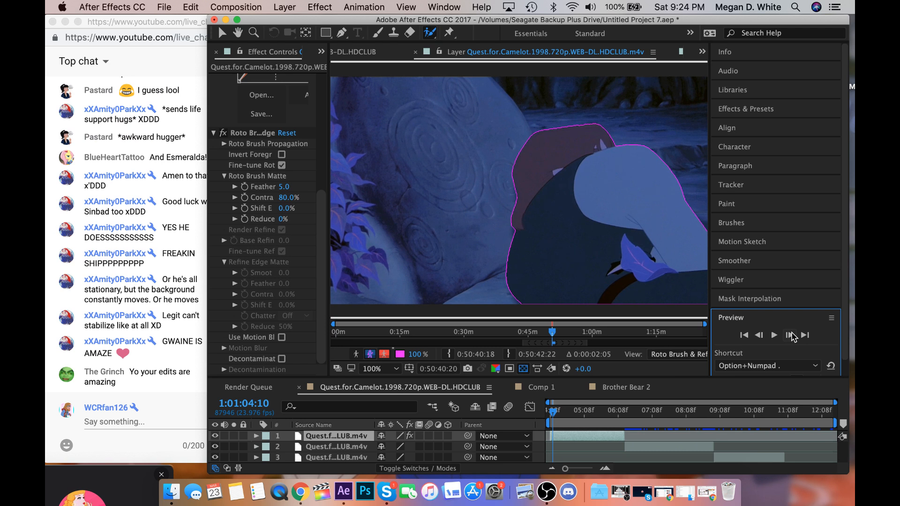
click(165, 347)
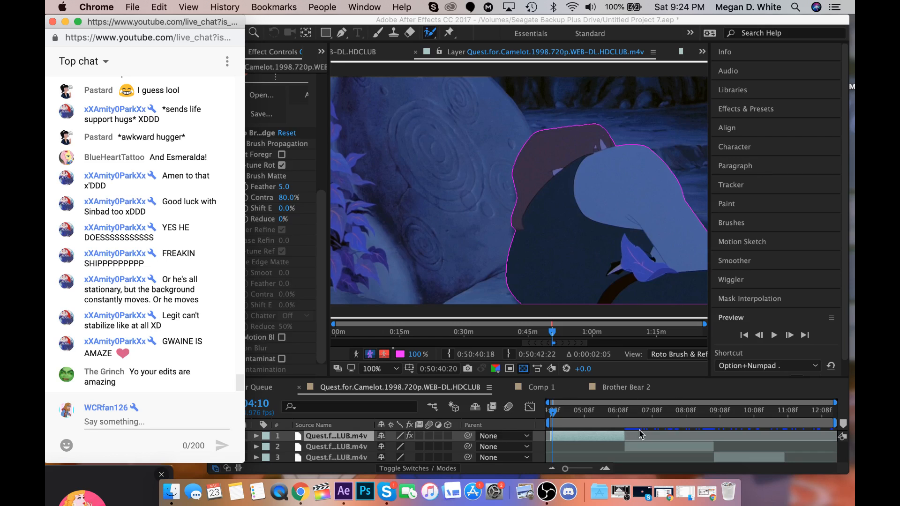
click(731, 397)
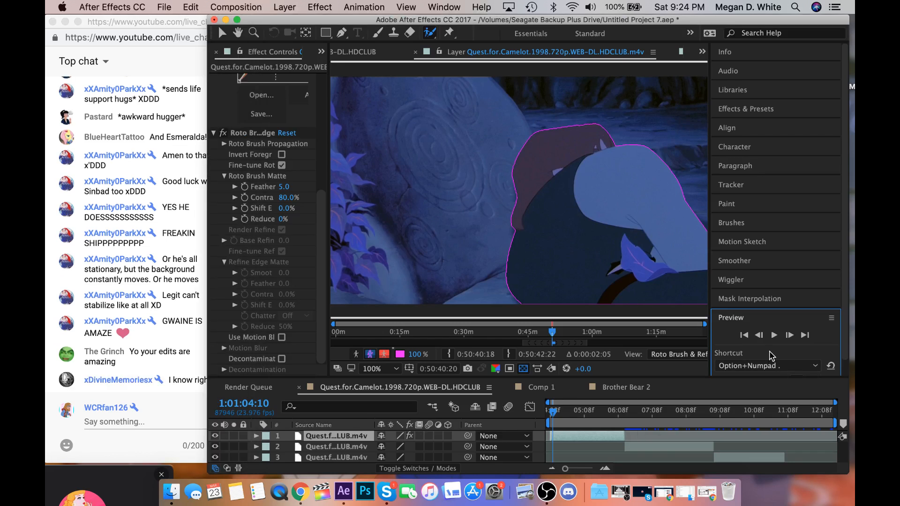
click(789, 335)
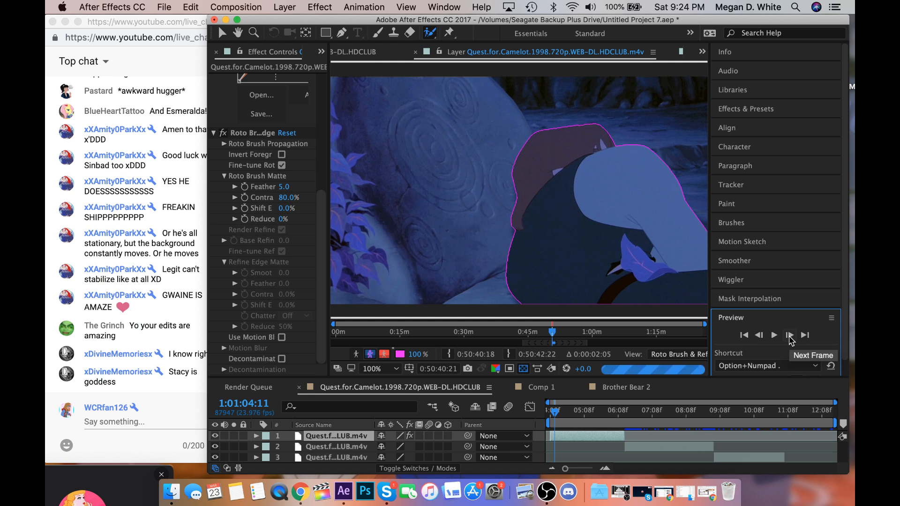
click(789, 335)
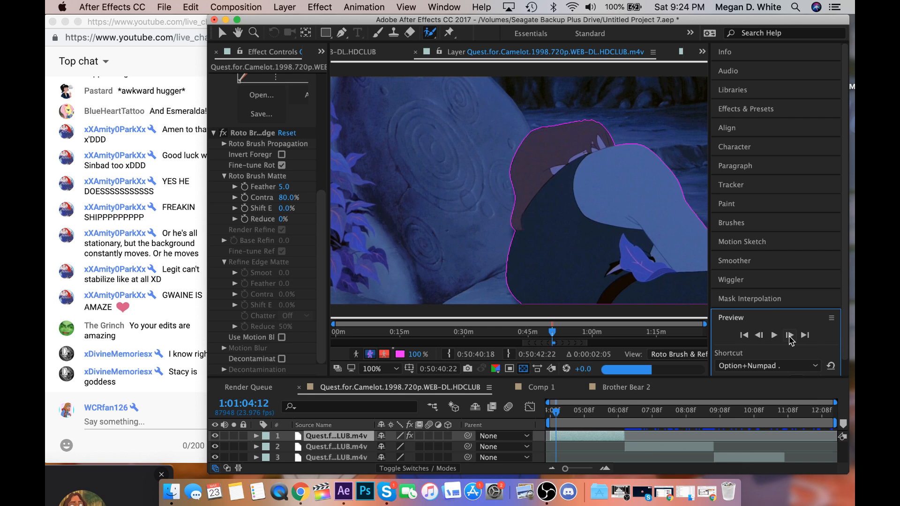
click(789, 335)
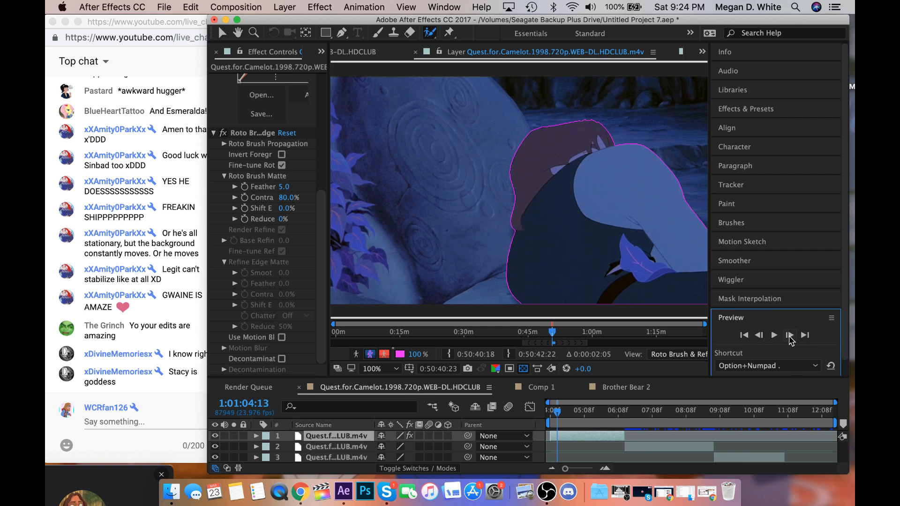
click(789, 335)
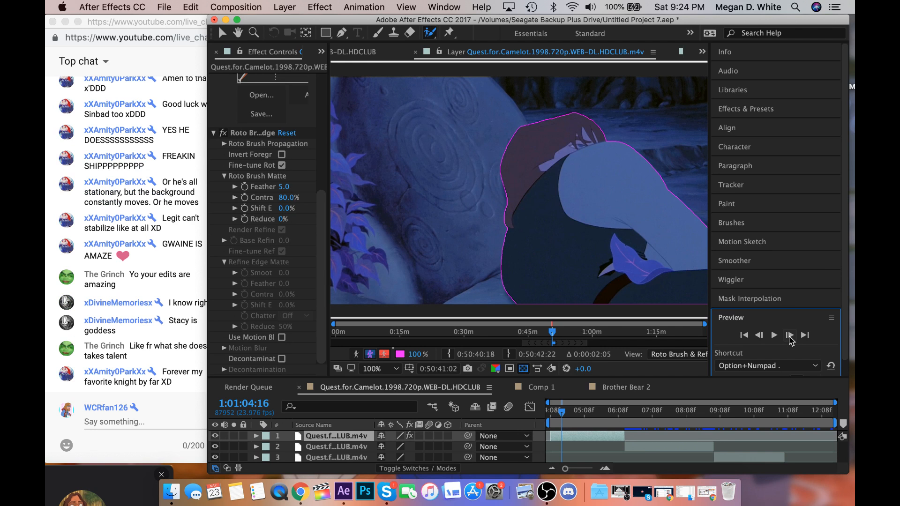
click(789, 337)
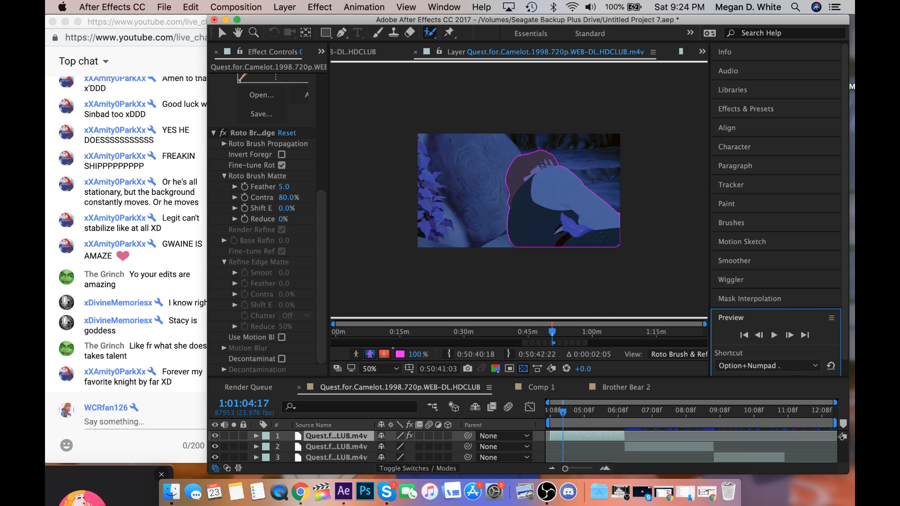
Fit the layer view up to 200% and step back to 1:01:04:15 to recheck the man's outline.
click(372, 370)
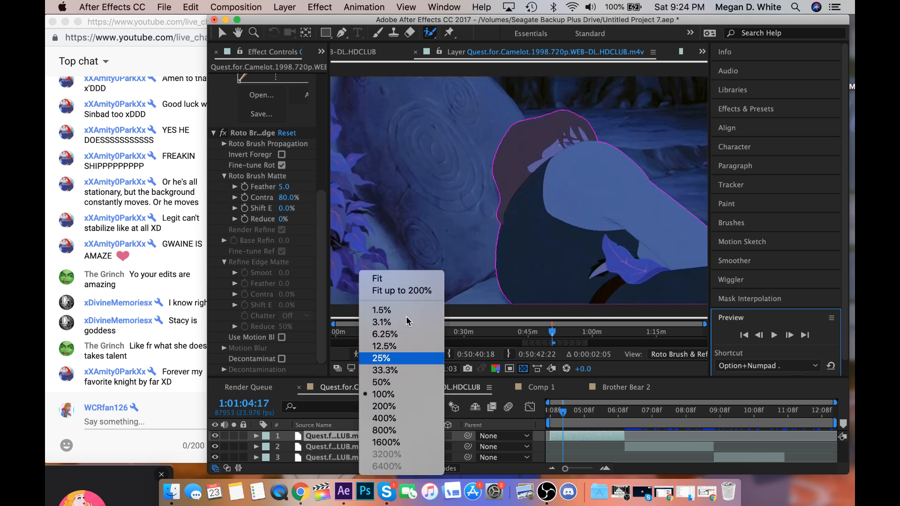
click(424, 289)
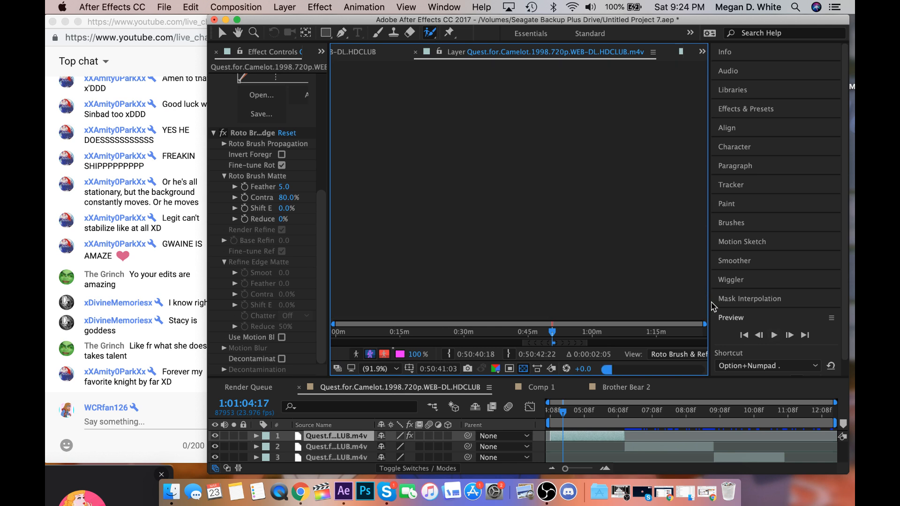
click(759, 336)
click(759, 335)
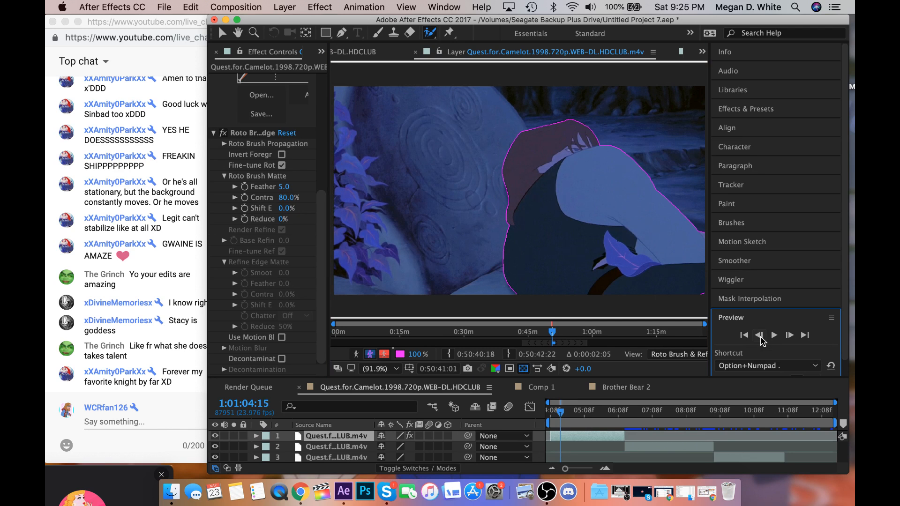
click(759, 336)
click(787, 336)
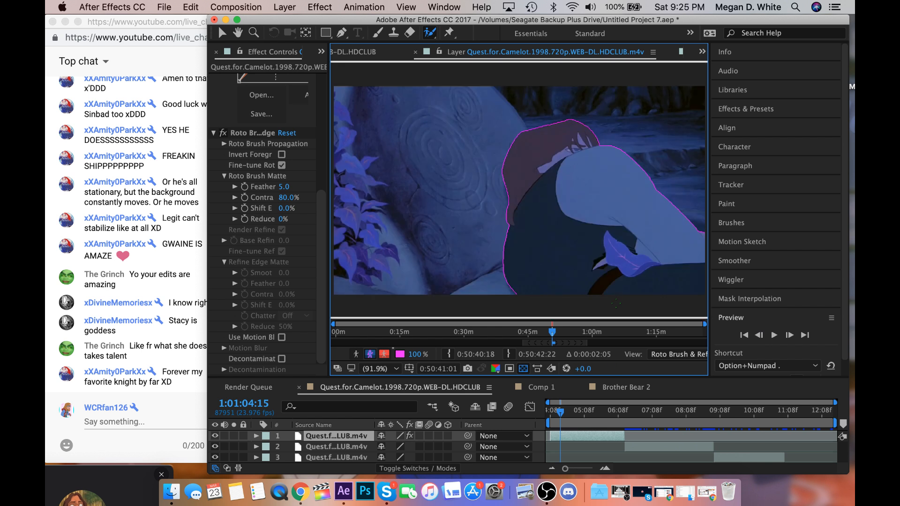
Post the message "PREACH IT POTATO" in the YouTube live chat.
click(133, 423)
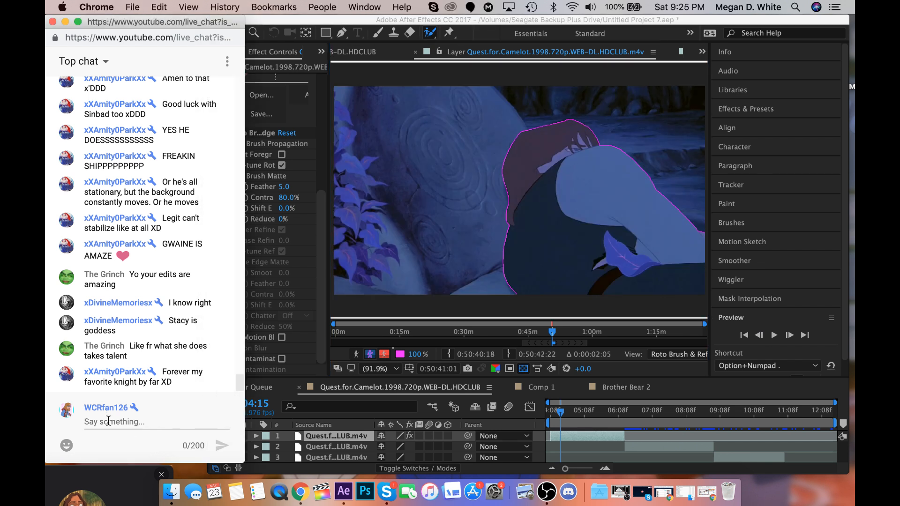
text(PREACH)
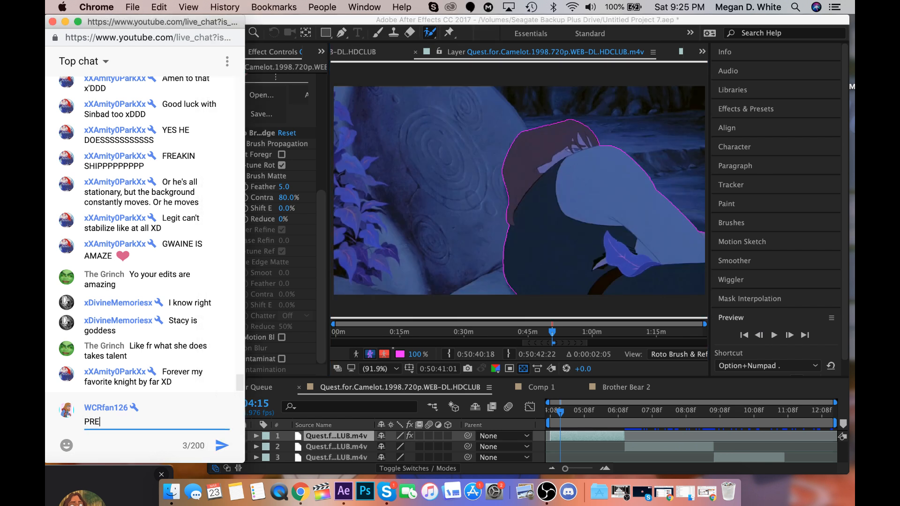
key(BackSpace)
key(BackSpace)
key(BackSpace)
text(ACH IT POTATO)
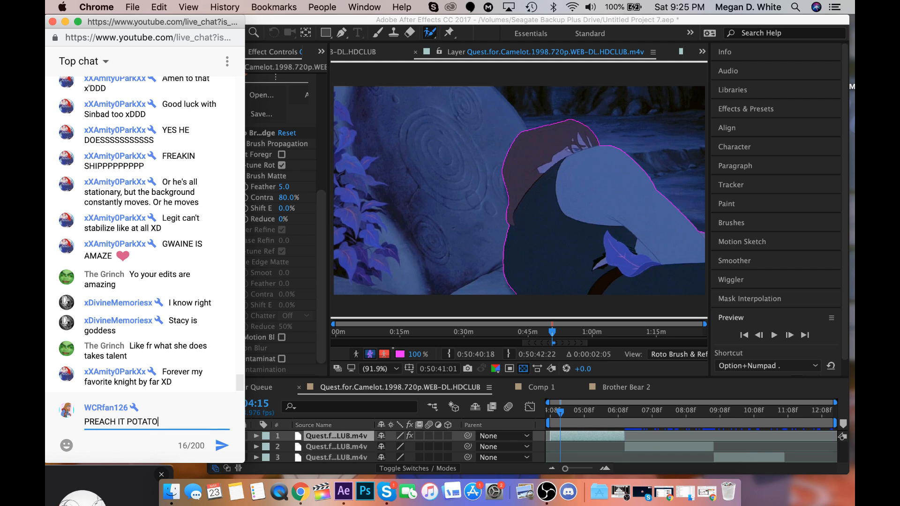
key(Return)
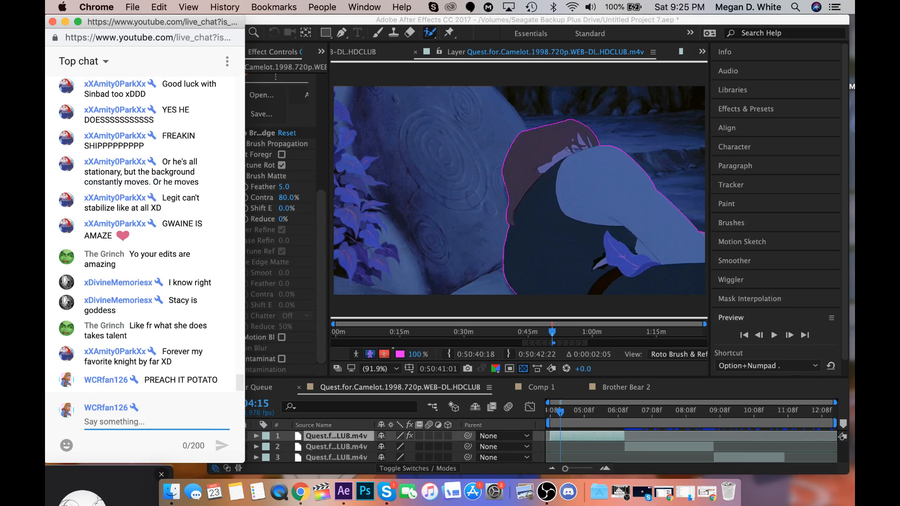
Extend the man's matte at the lower-right corner of the shot at 1:01:04:21 and save the project.
click(562, 411)
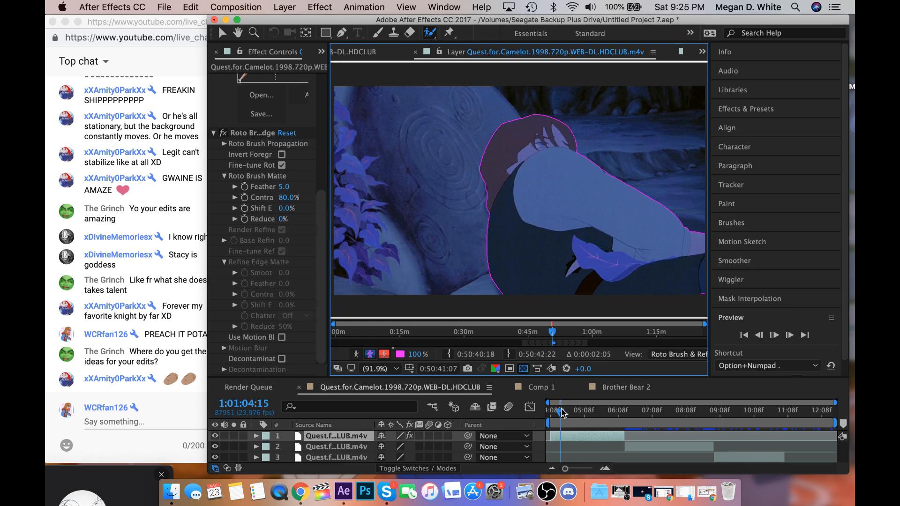
drag(561, 409, 568, 409)
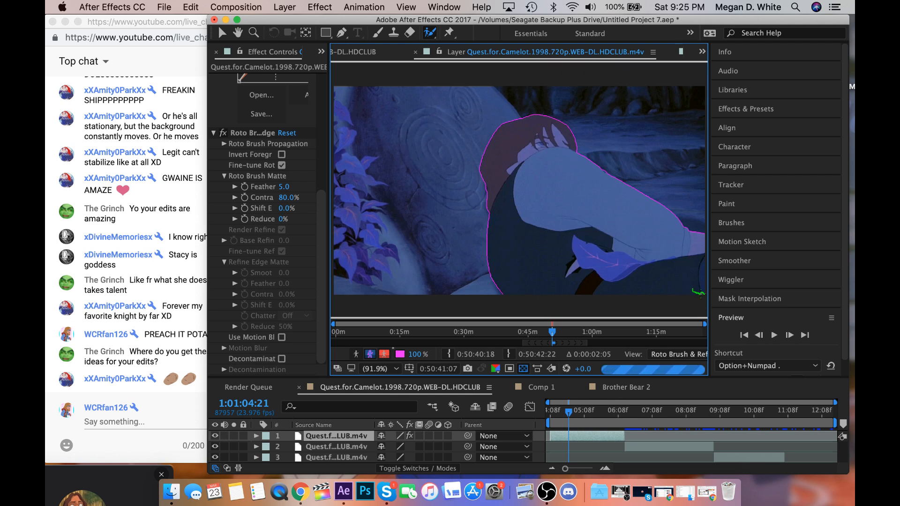
key(super+s)
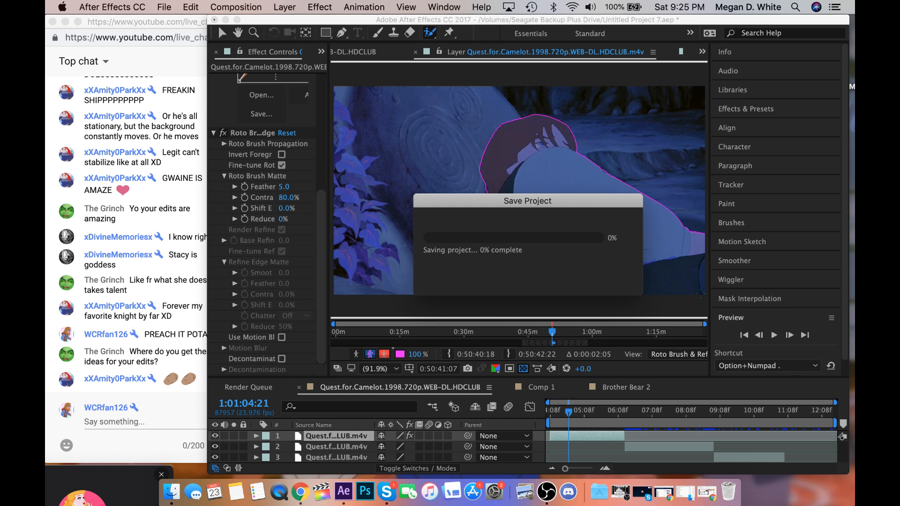
Propagate the matte to 1:01:05:09 and refine it there with Roto Brush strokes over the man's forearm and hands.
key(space)
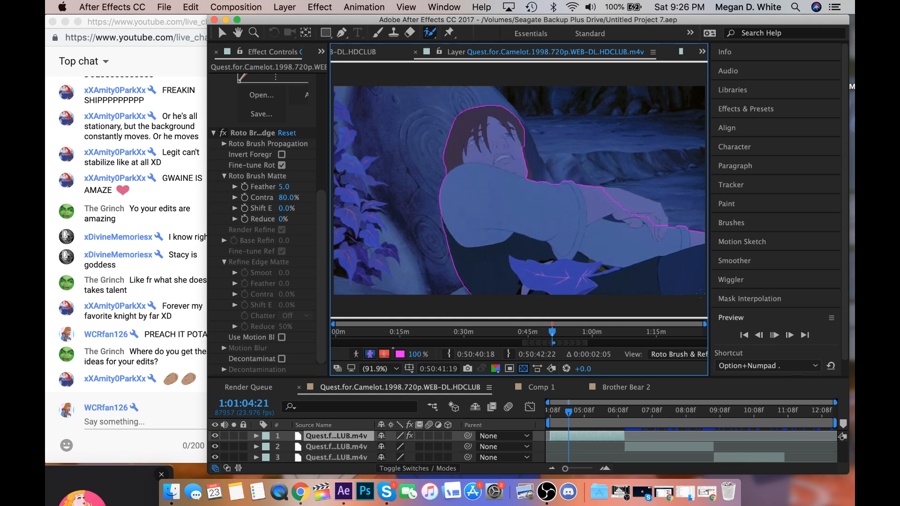
click(760, 336)
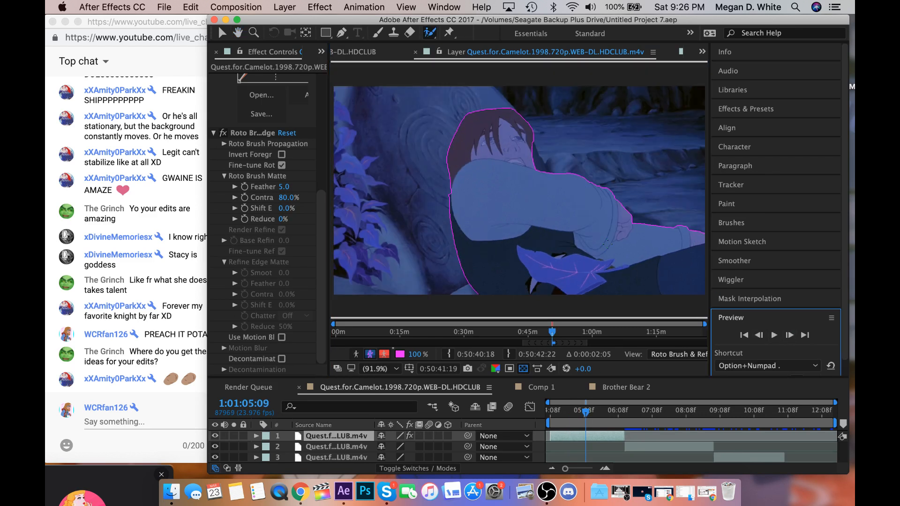
drag(600, 197, 650, 212)
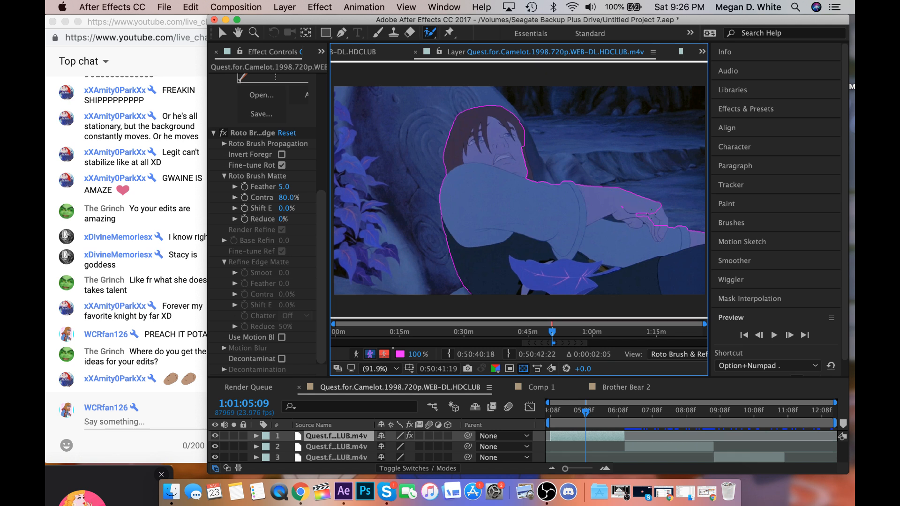
drag(628, 207, 657, 229)
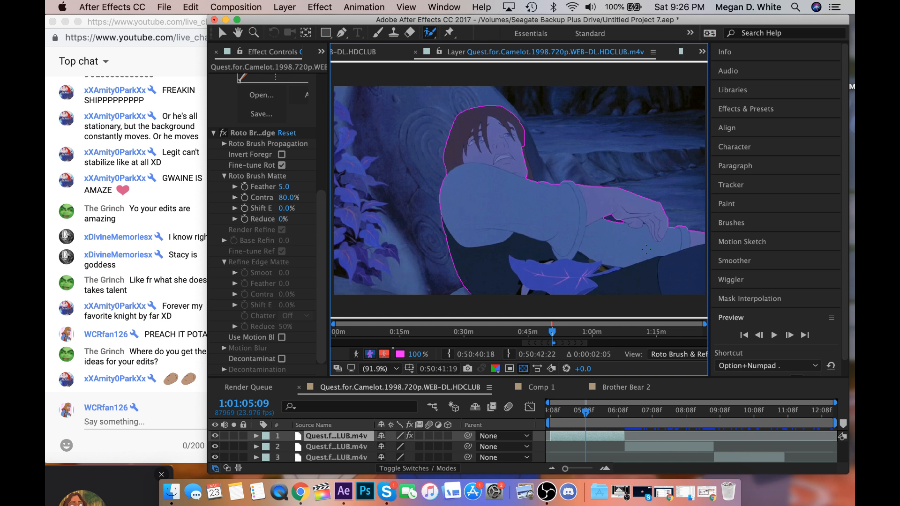
Advance to 1:01:05:10 and cut the background gap beside the leaf, below the man's arm, out of the matte with Roto Brush strokes.
click(789, 335)
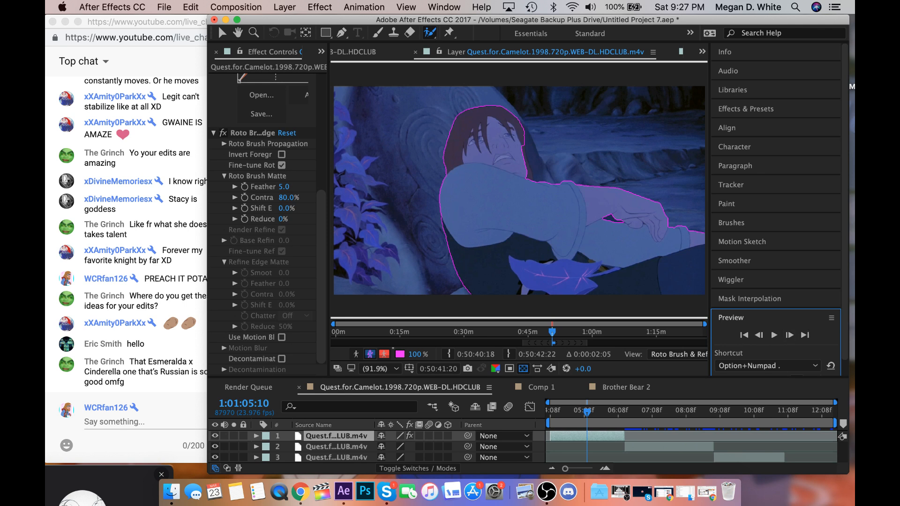
click(599, 269)
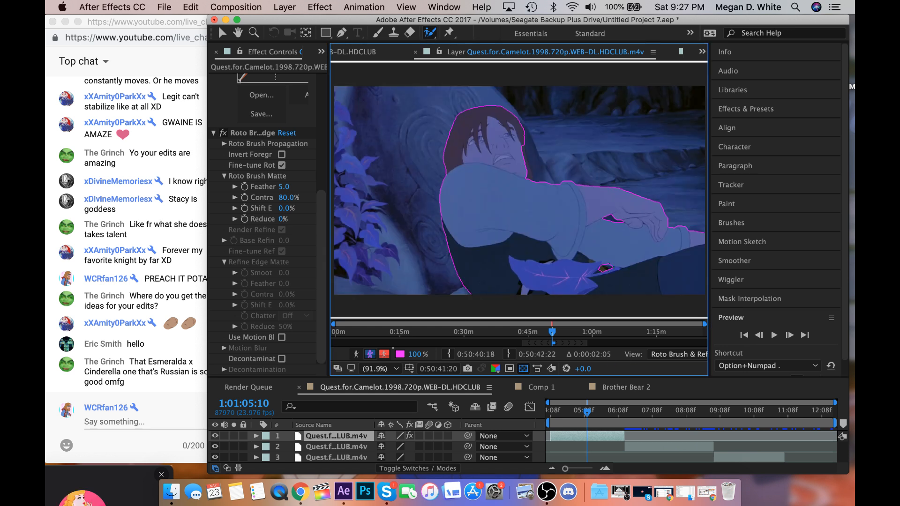
drag(617, 260, 617, 281)
Check the neighbouring frames, then return to 1:01:05:09 and refine the matte along the man's face and hair and in the gap beside the leaf.
click(791, 338)
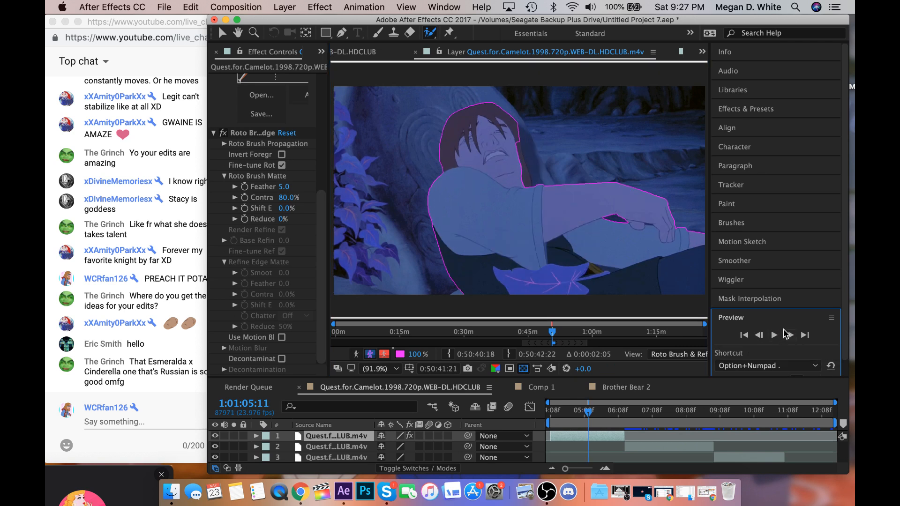
click(761, 335)
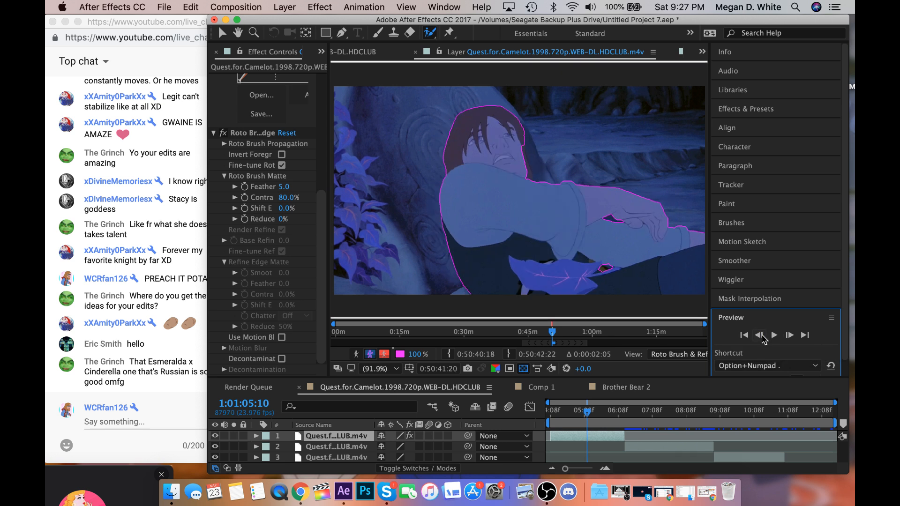
click(761, 336)
click(760, 336)
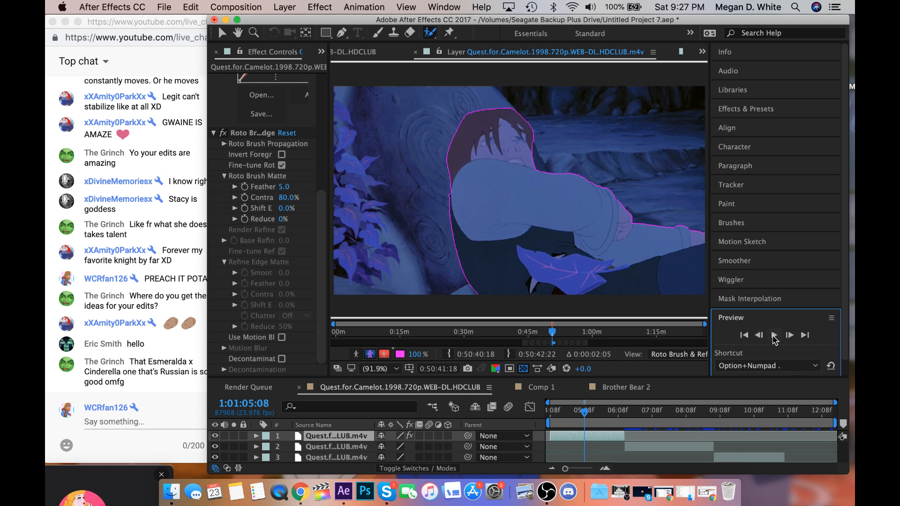
click(790, 336)
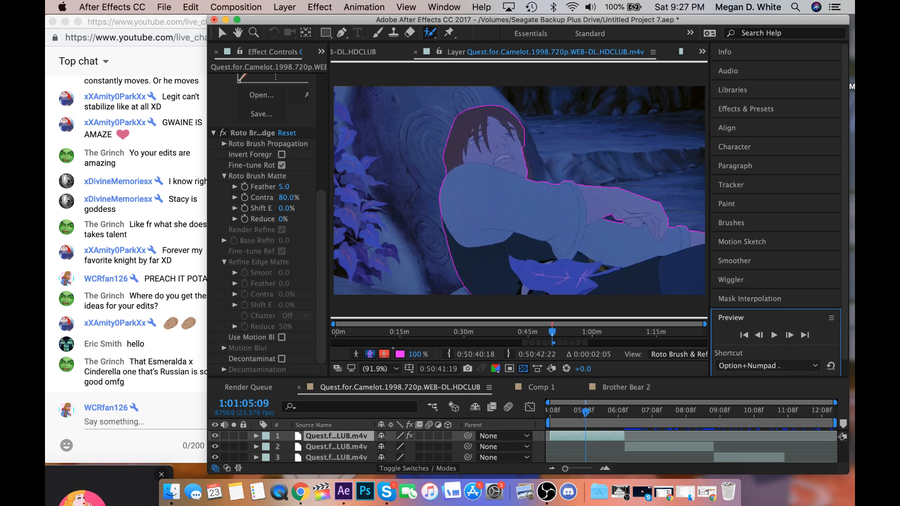
drag(523, 143, 532, 189)
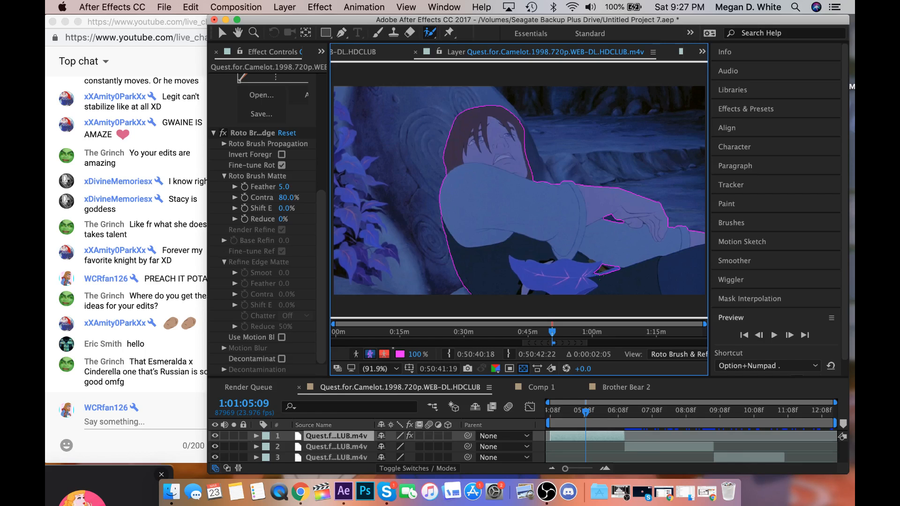
drag(601, 275, 621, 270)
Propagate the matte to 1:01:05:11 and exclude the background gap beside the leaf with Roto Brush strokes.
click(789, 335)
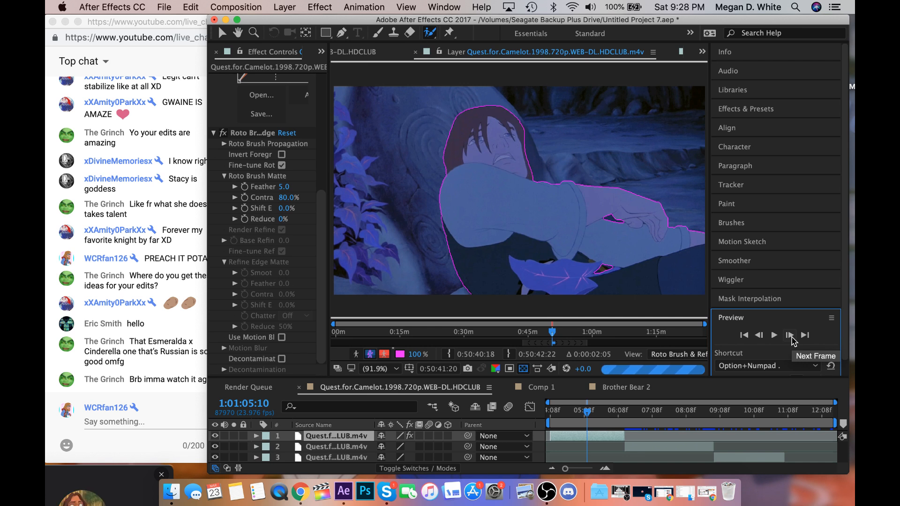
click(789, 335)
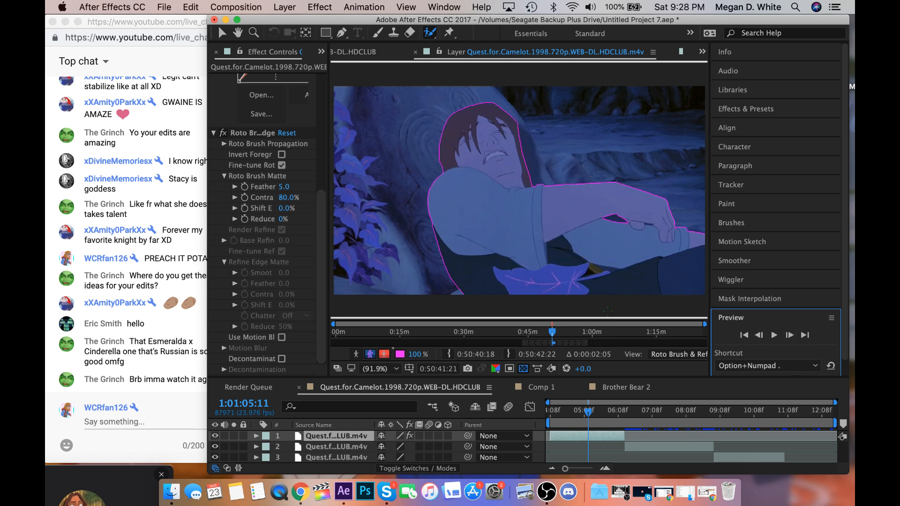
alt+click(598, 269)
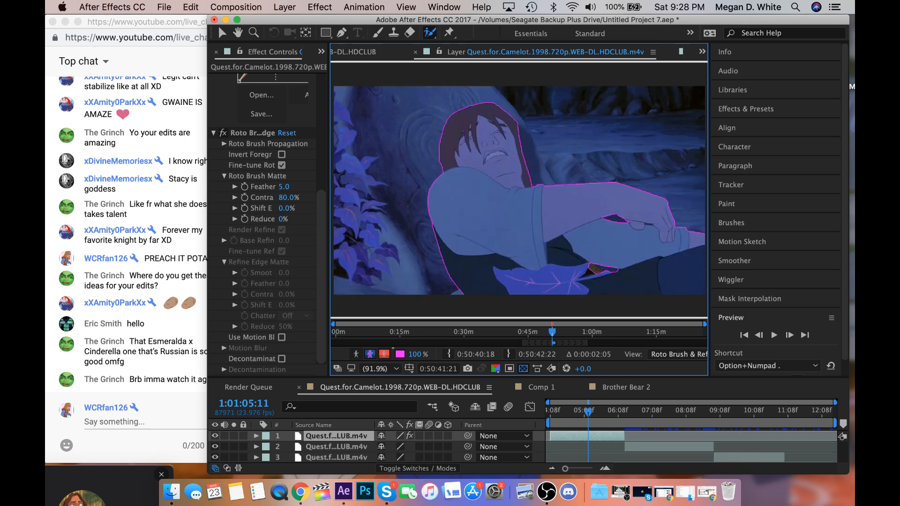
drag(589, 264, 603, 277)
Propagate the matte to 1:01:05:13 and exclude the background gap between the man's vest and leg there.
click(789, 336)
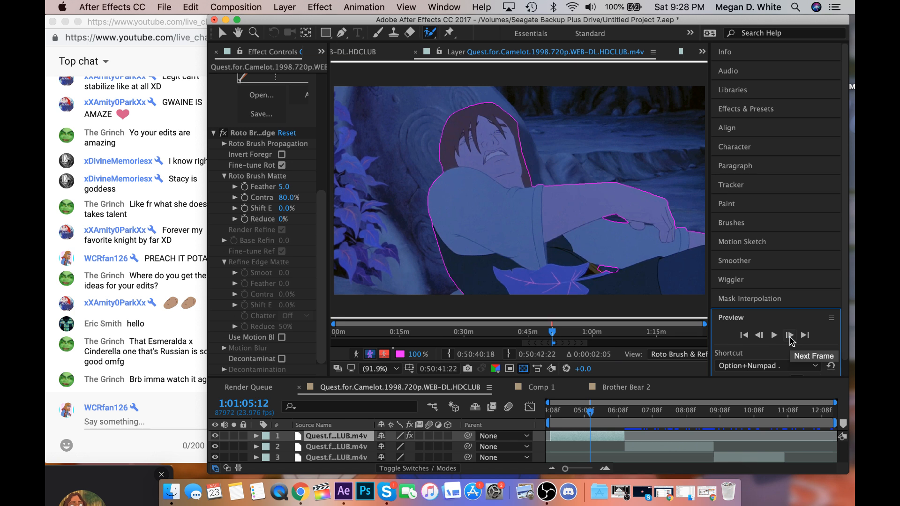
click(790, 337)
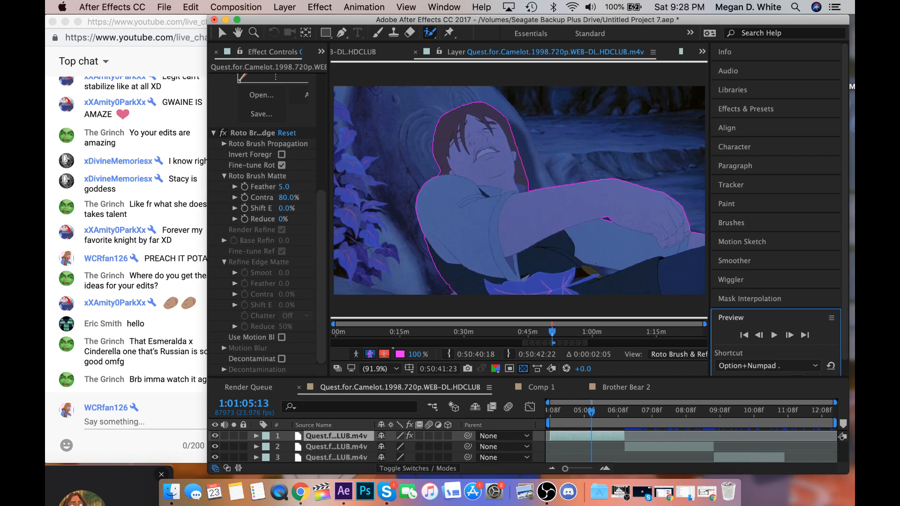
drag(596, 265, 603, 268)
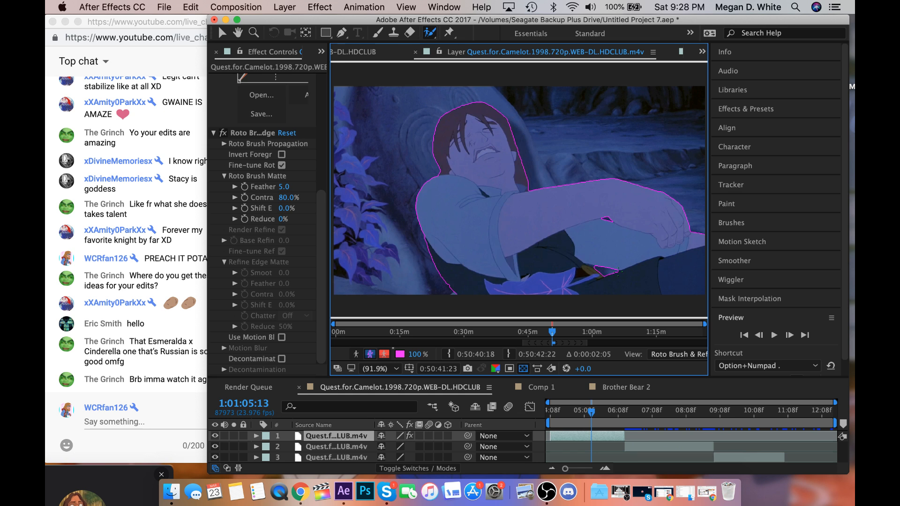
Propagate the matte frame by frame to the end of the first clip segment, finishing at 1:01:06:13.
click(789, 336)
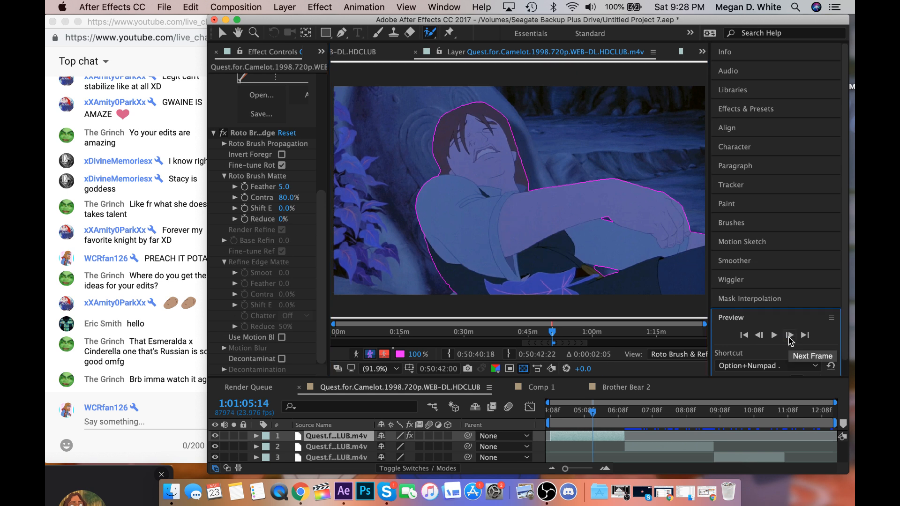
click(790, 335)
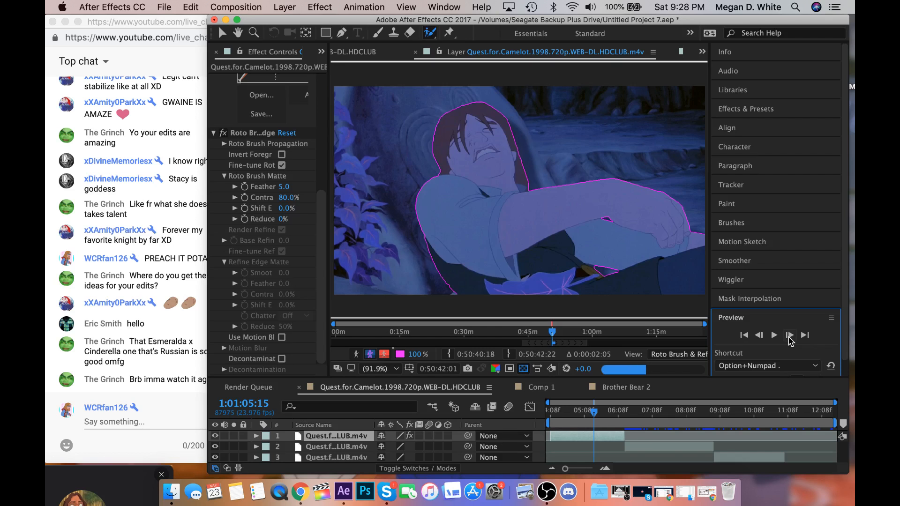
click(789, 336)
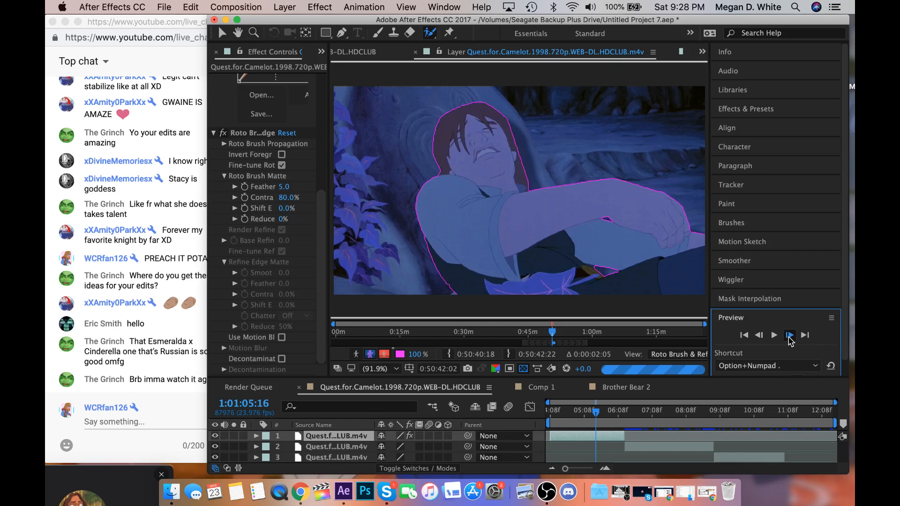
click(790, 335)
click(789, 336)
click(790, 336)
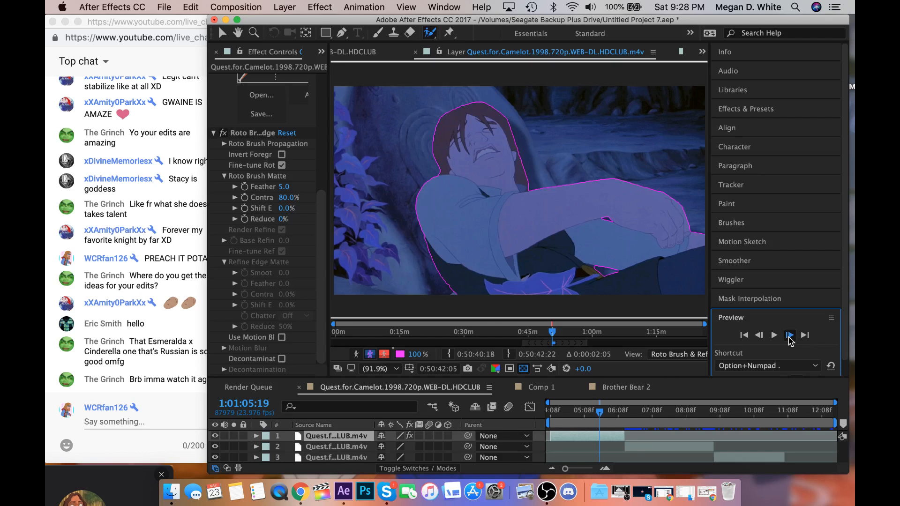
click(789, 336)
click(789, 335)
click(789, 335)
click(789, 335)
click(789, 336)
click(789, 336)
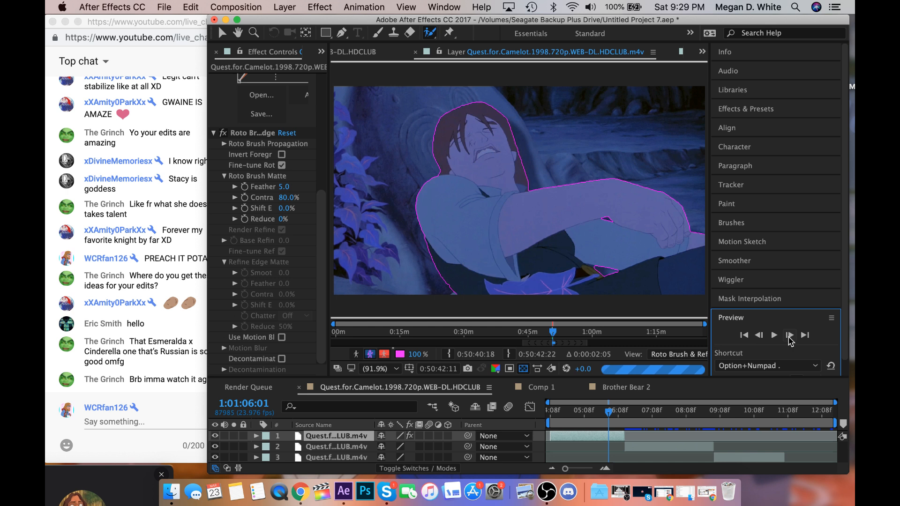
click(789, 334)
click(789, 334)
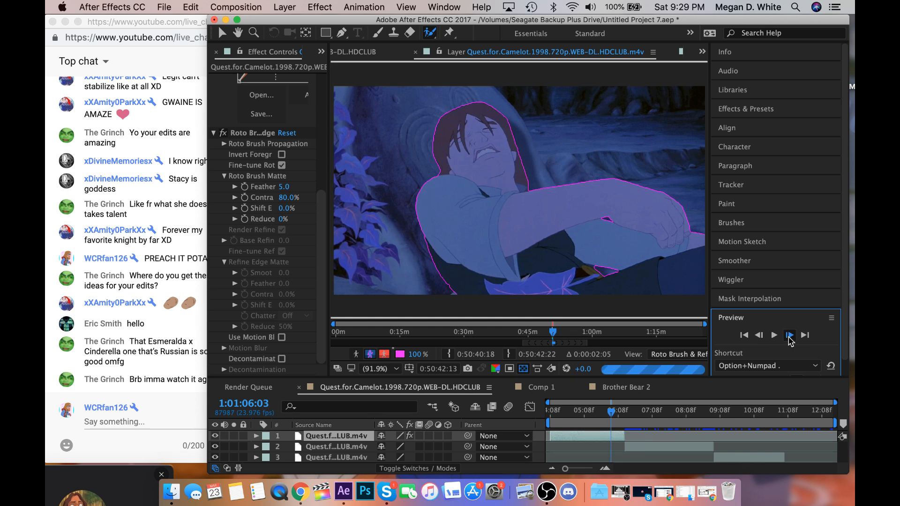
click(789, 335)
click(789, 334)
click(789, 334)
click(789, 335)
click(789, 334)
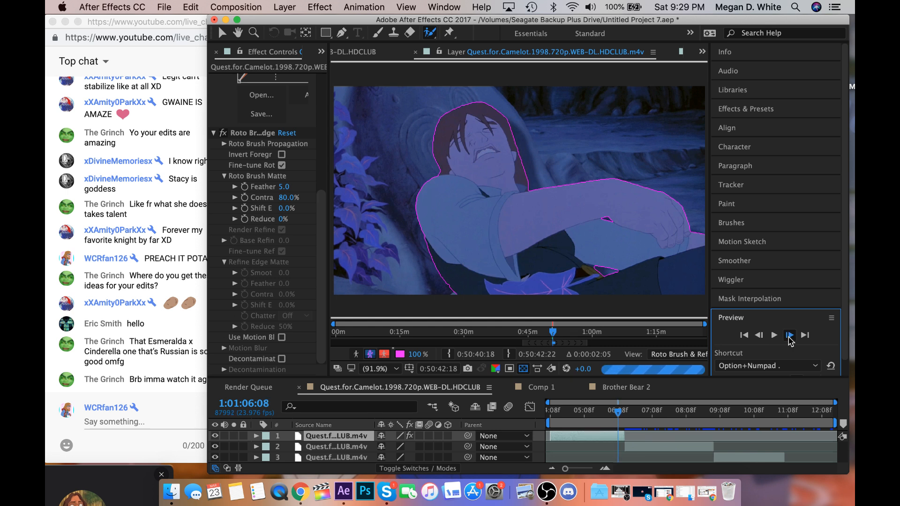
click(789, 334)
click(789, 335)
click(789, 334)
click(789, 335)
click(789, 334)
click(789, 335)
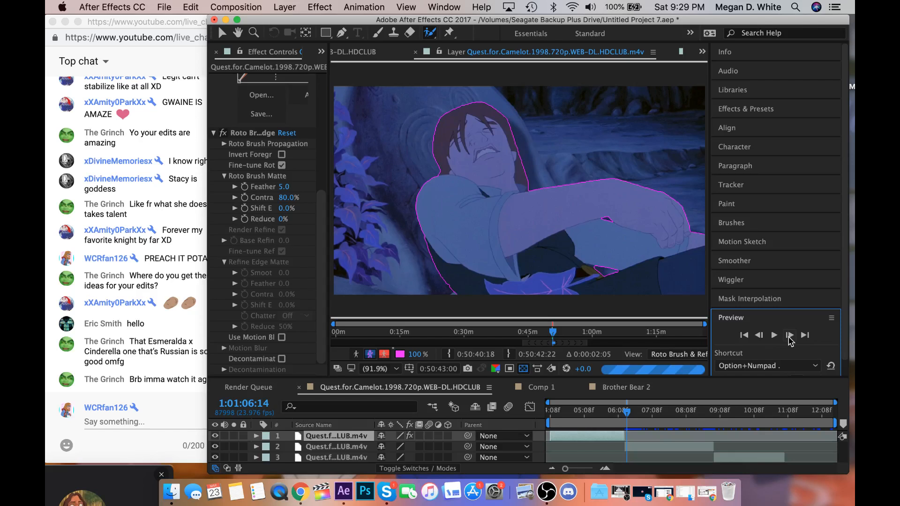
click(625, 418)
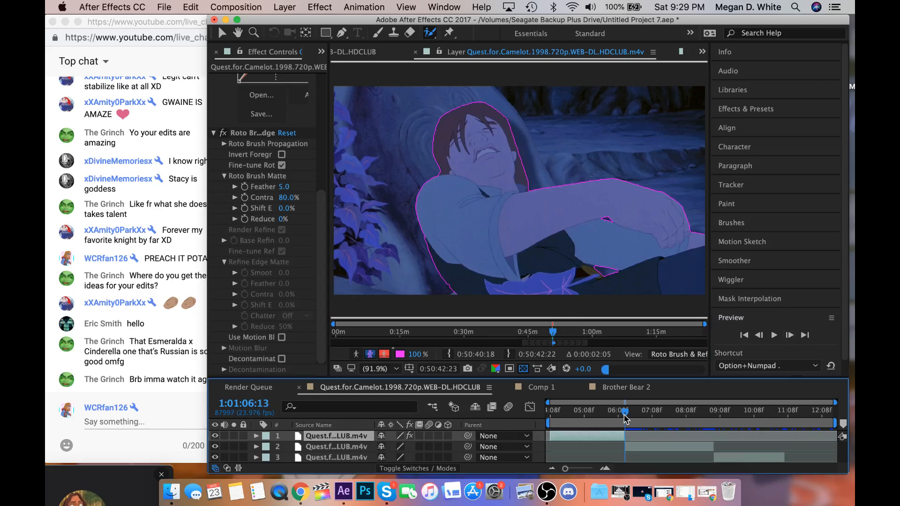
Play the rotoscoped shot back from 1:01:04:08 to check the man's outline.
click(549, 418)
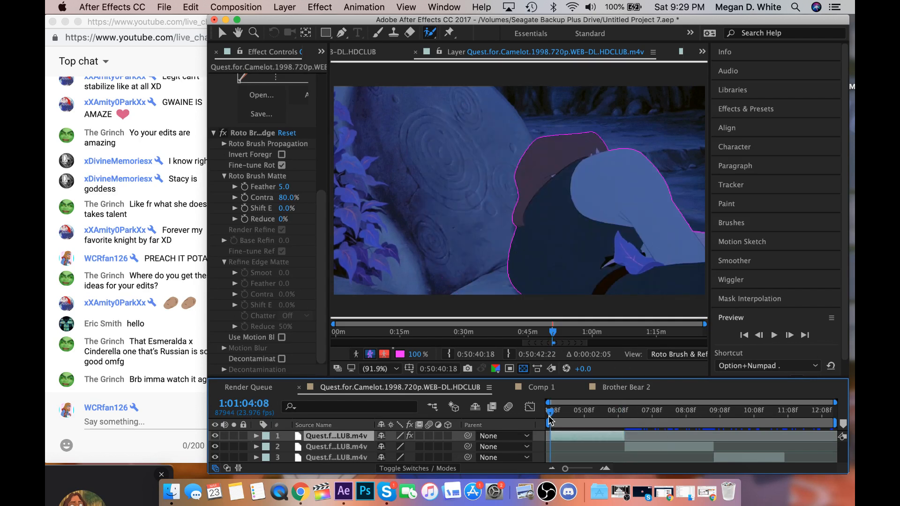
key(space)
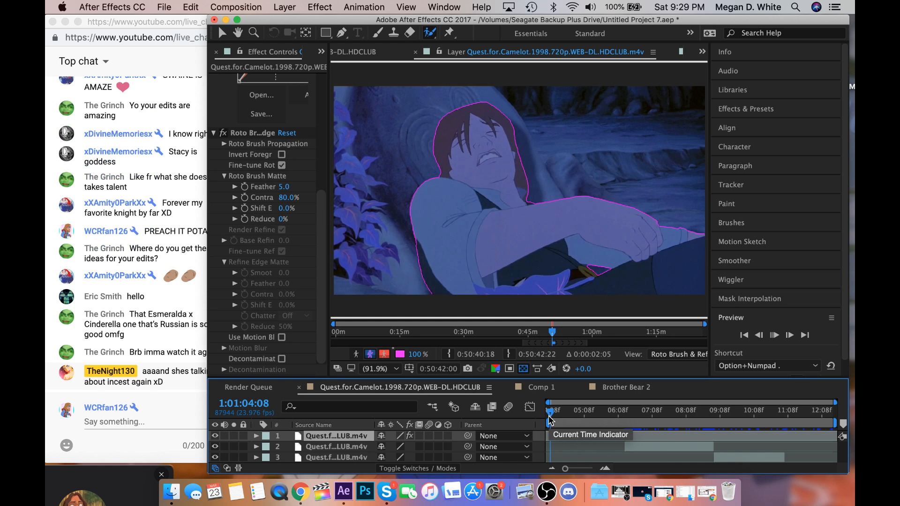
key(space)
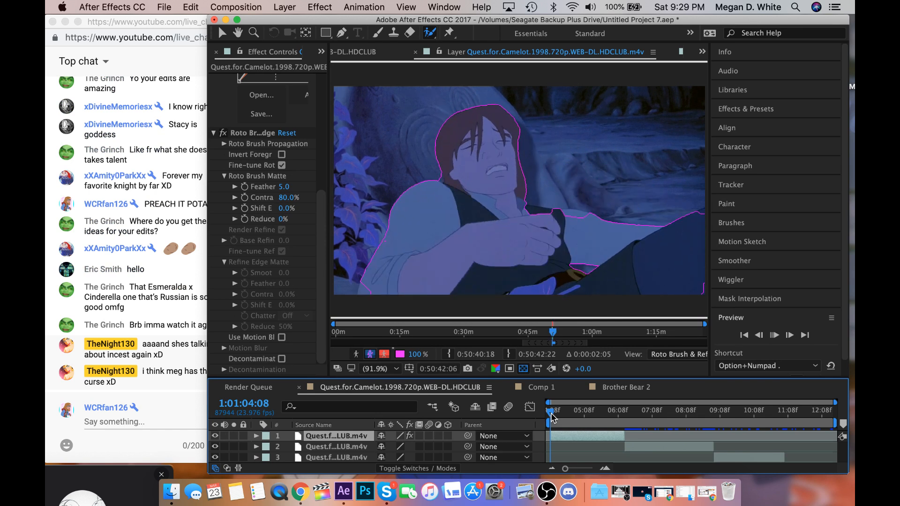
Go to 1:01:05:17 and correct the matte edge between the man's chest and forearm and beside his sleeve.
drag(552, 417, 596, 417)
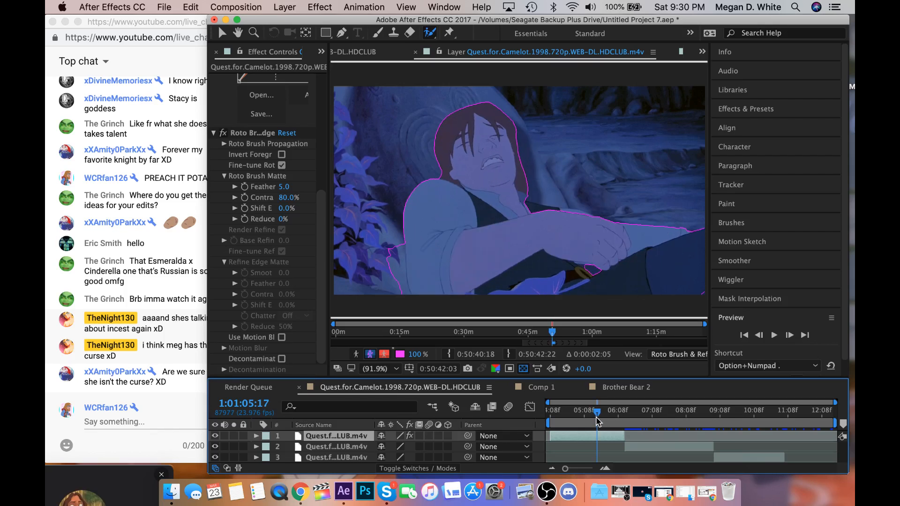
drag(522, 211, 588, 218)
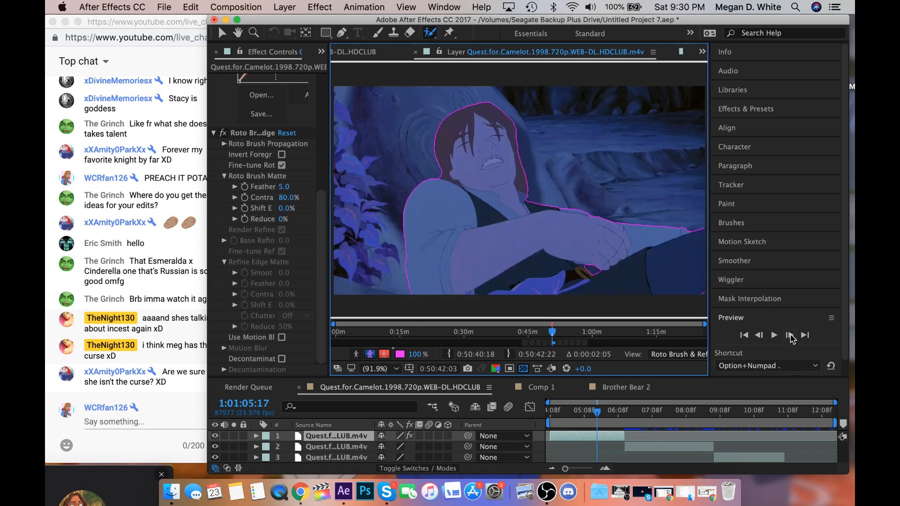
Propagate the matte to 1:01:05:19 and add the missing part of the man's lower sleeve with Roto Brush strokes.
click(790, 335)
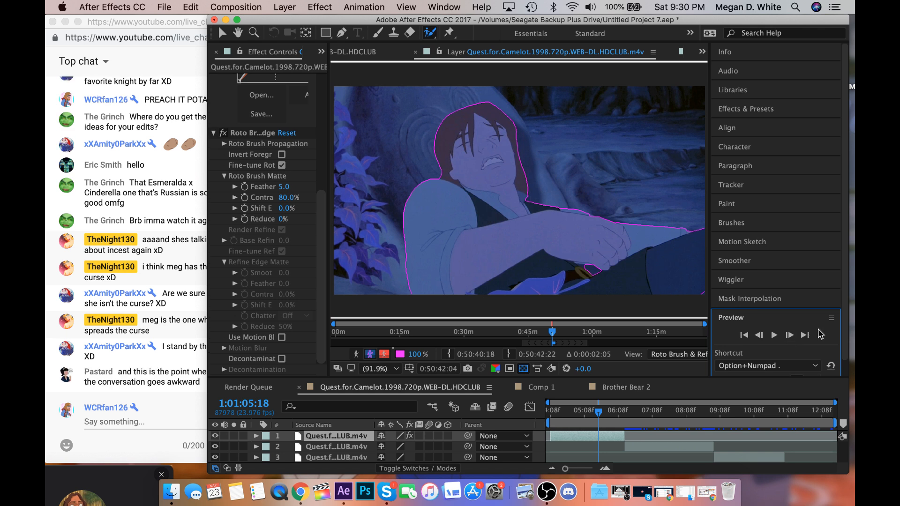
click(790, 336)
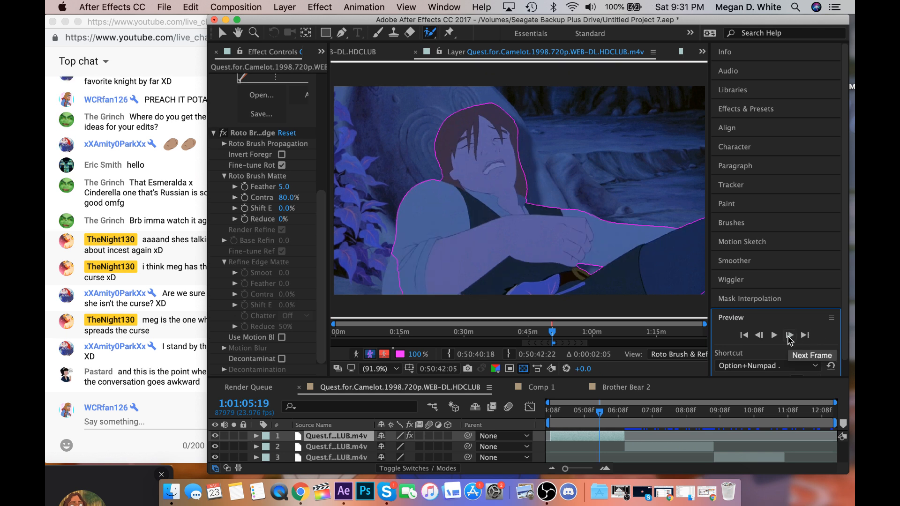
drag(402, 288, 409, 248)
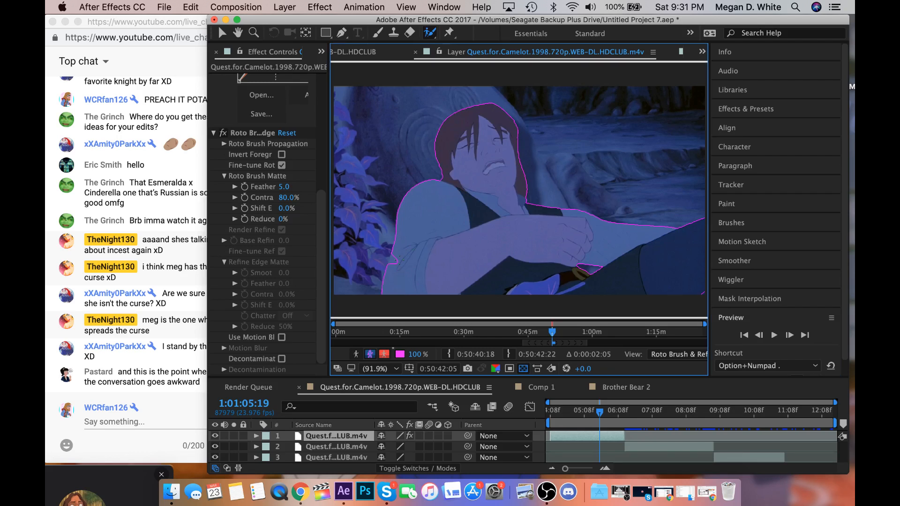
drag(400, 248, 397, 273)
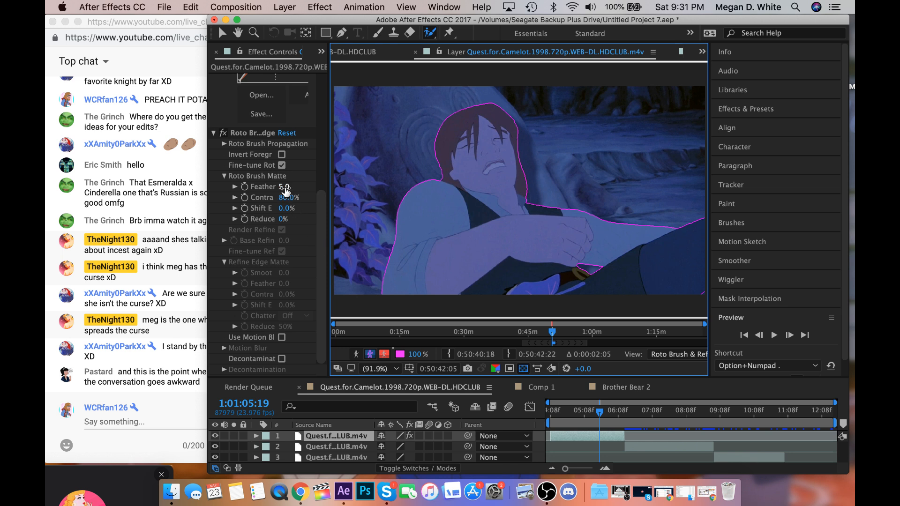
Set the Roto Brush Matte feather to 10.3 and advance the matte to 1:01:05:20.
drag(284, 186, 319, 188)
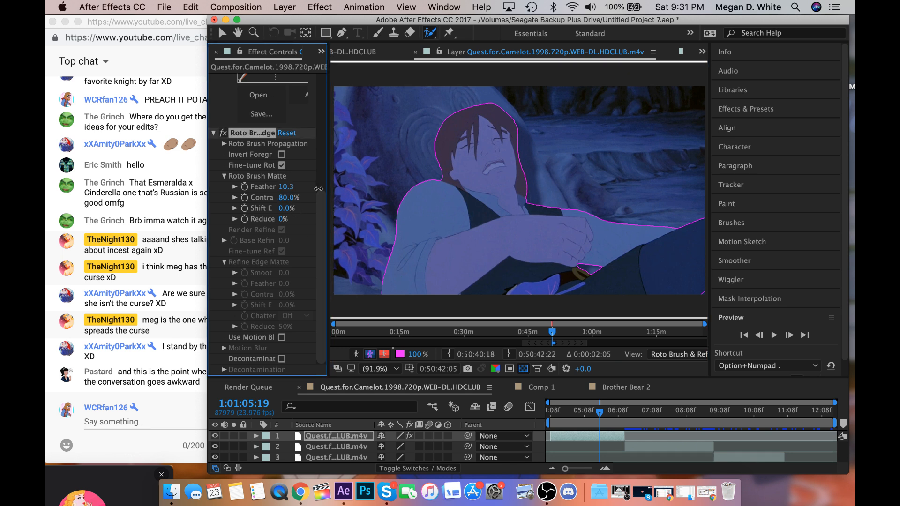
click(178, 376)
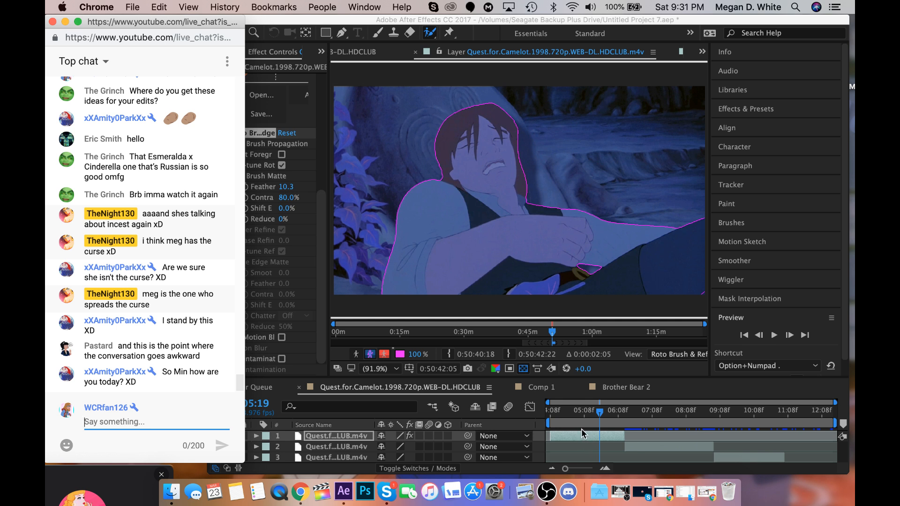
click(611, 437)
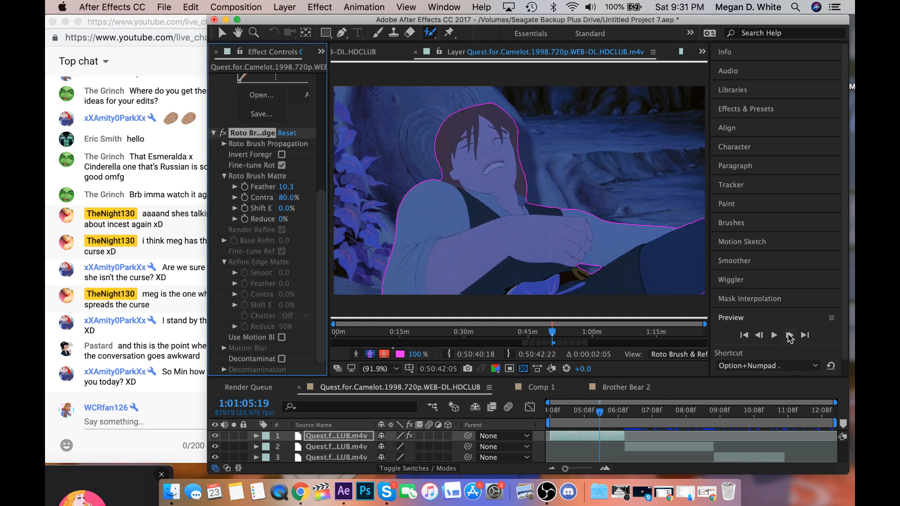
click(788, 336)
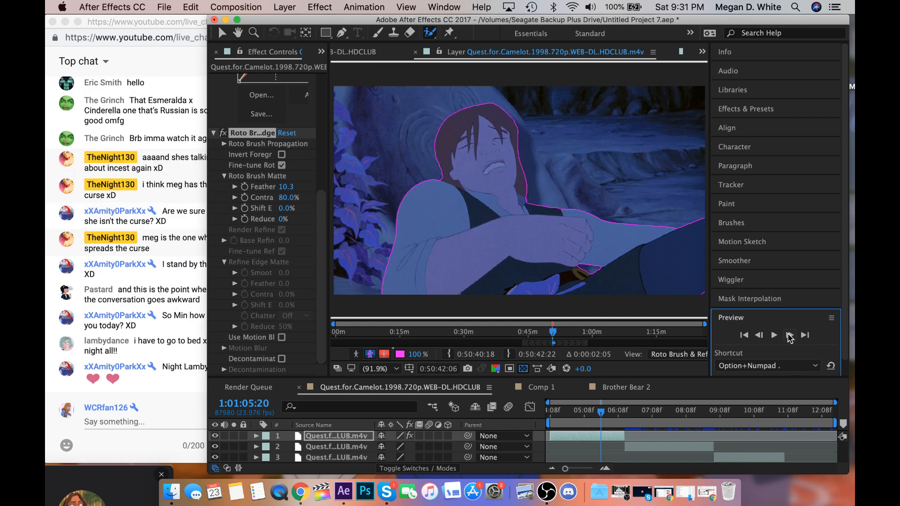
Propagate the man's matte frame by frame from 1:01:05:21 to 1:01:06:02.
click(789, 335)
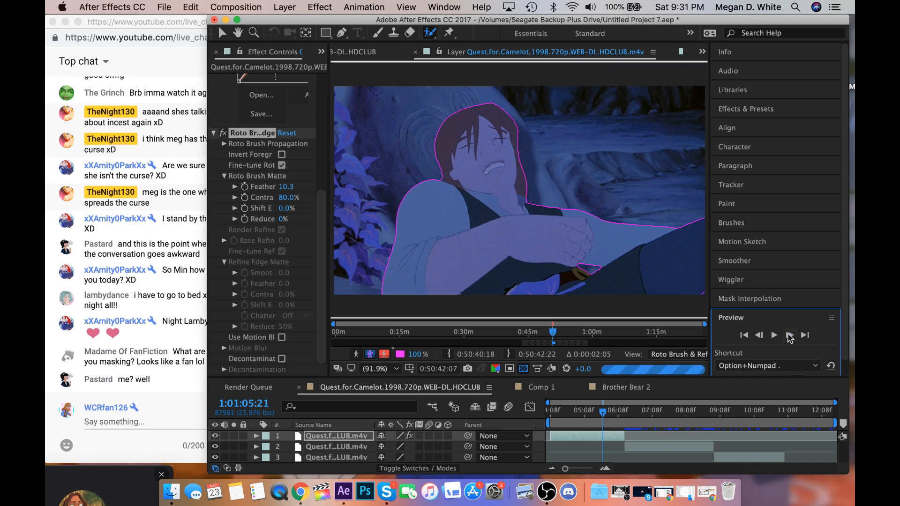
click(789, 335)
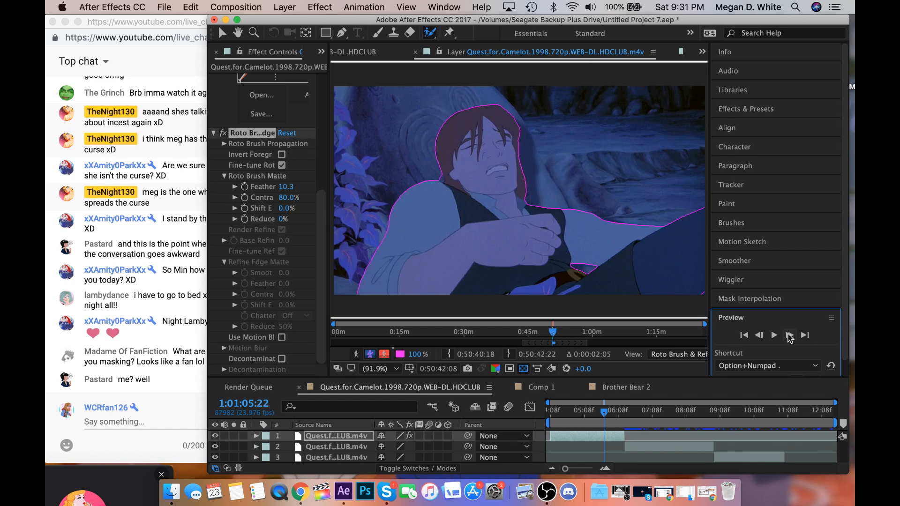
click(790, 335)
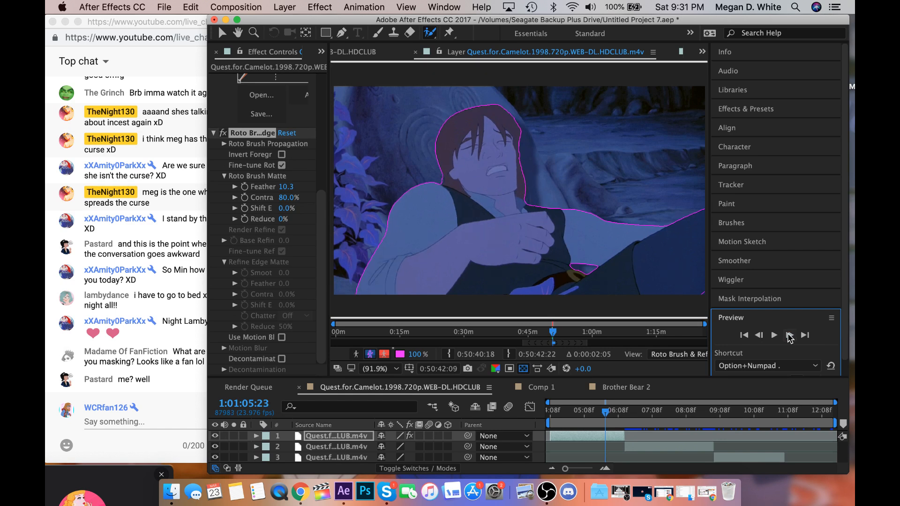
click(790, 336)
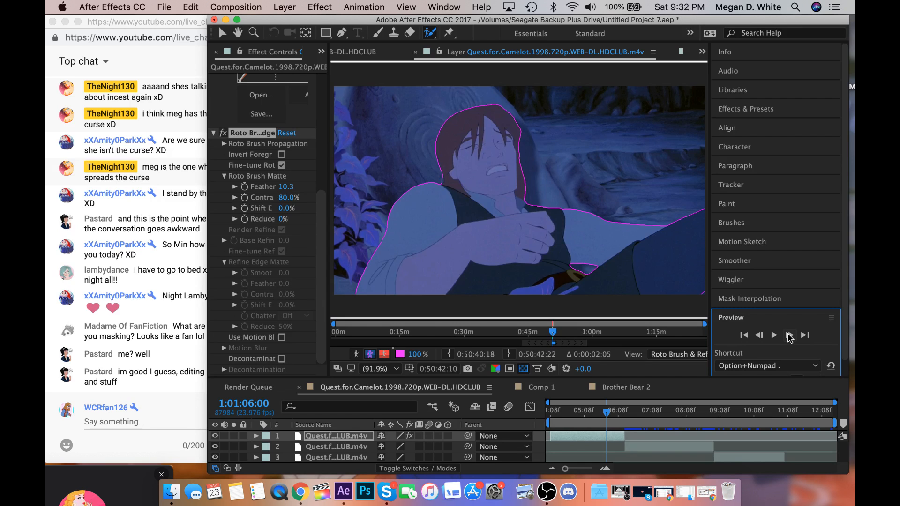
click(790, 336)
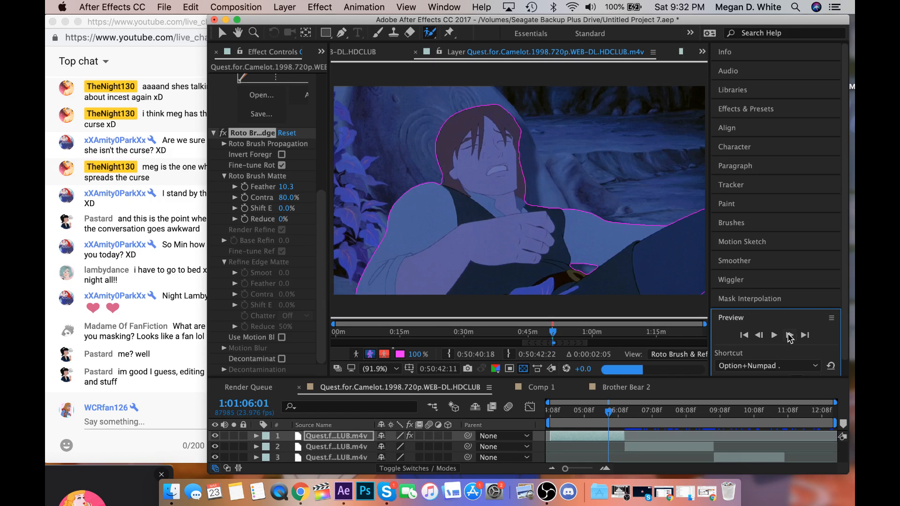
click(790, 336)
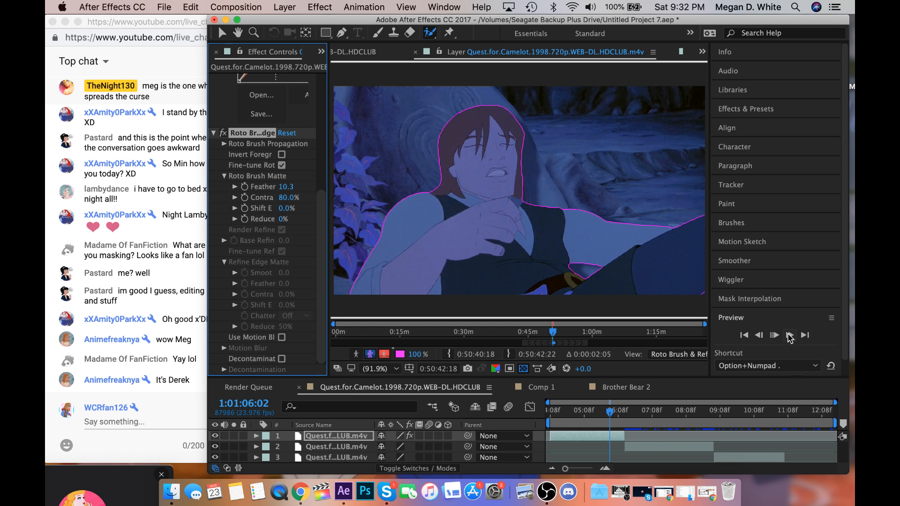
click(790, 336)
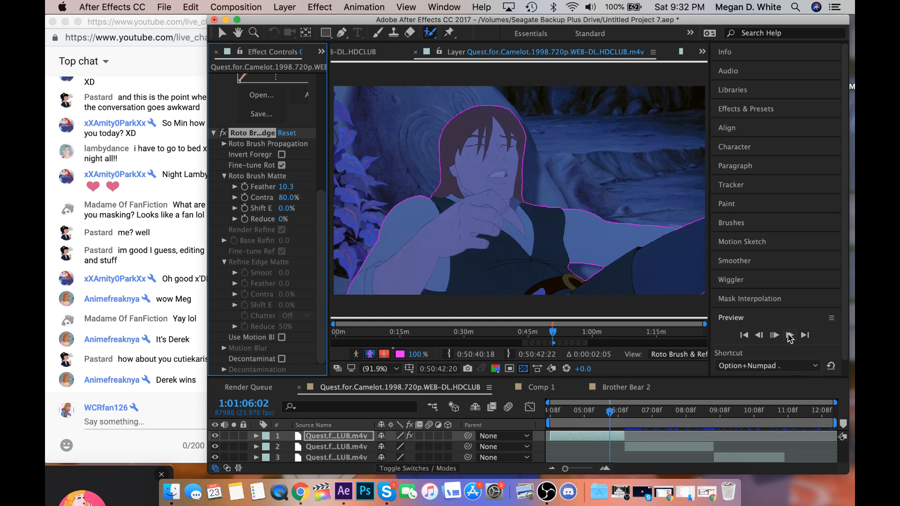
Go to 1:01:06:11, correct the matte around the man's sleeve, shoulder, far hand and leg with Roto Brush strokes, and advance to 1:01:06:12.
click(619, 412)
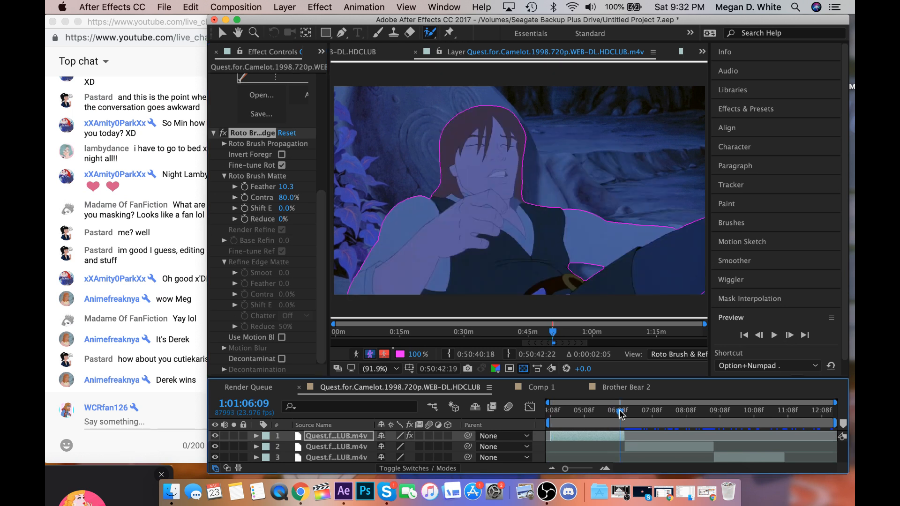
drag(620, 412, 622, 413)
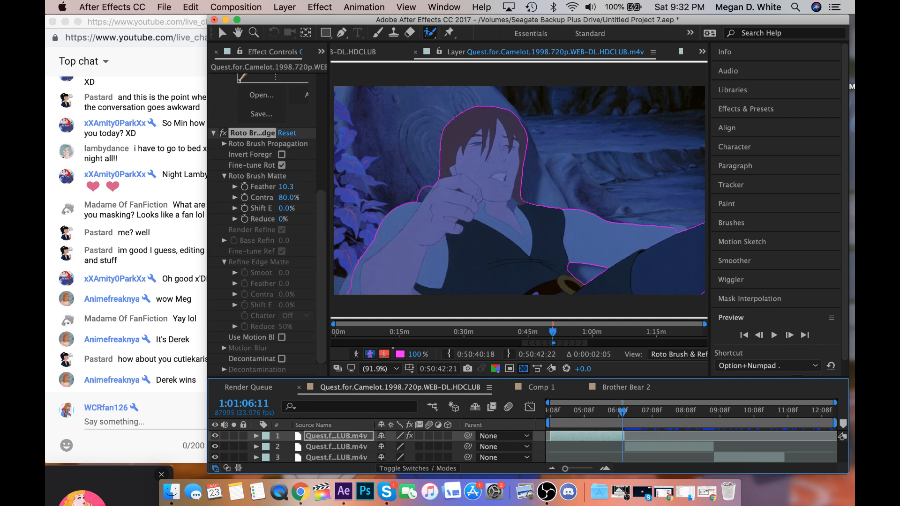
drag(349, 294, 360, 273)
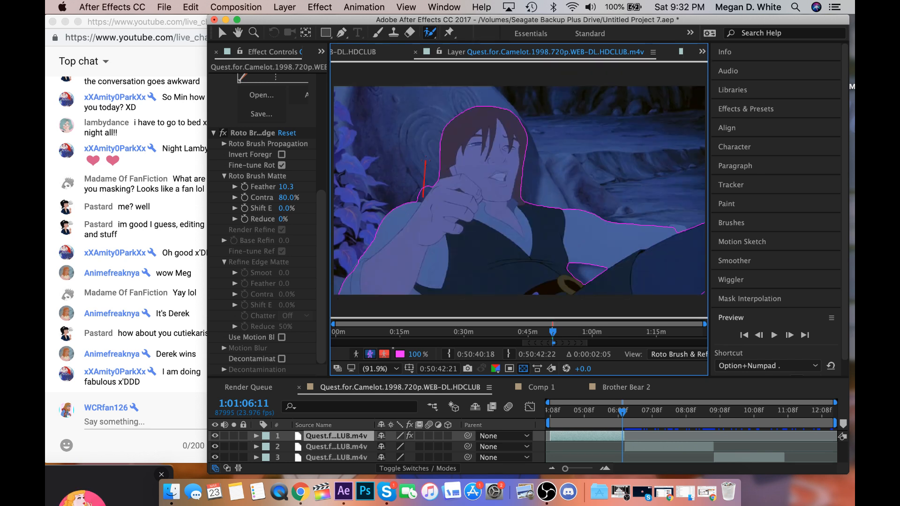
drag(425, 158, 425, 162)
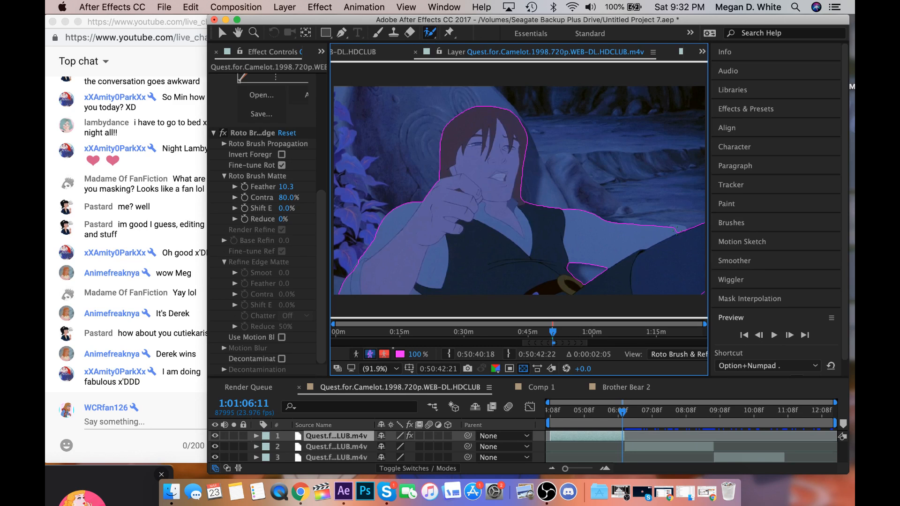
drag(676, 230, 692, 231)
drag(689, 267, 701, 294)
click(789, 335)
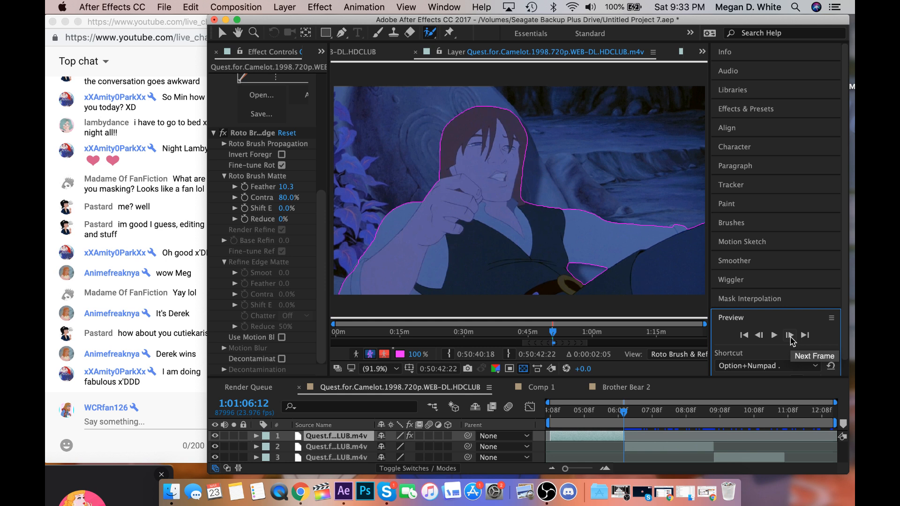
Play back the man's matte, then check the cutout in the composition view at 1:01:04:08 and 1:01:06:12.
key(space)
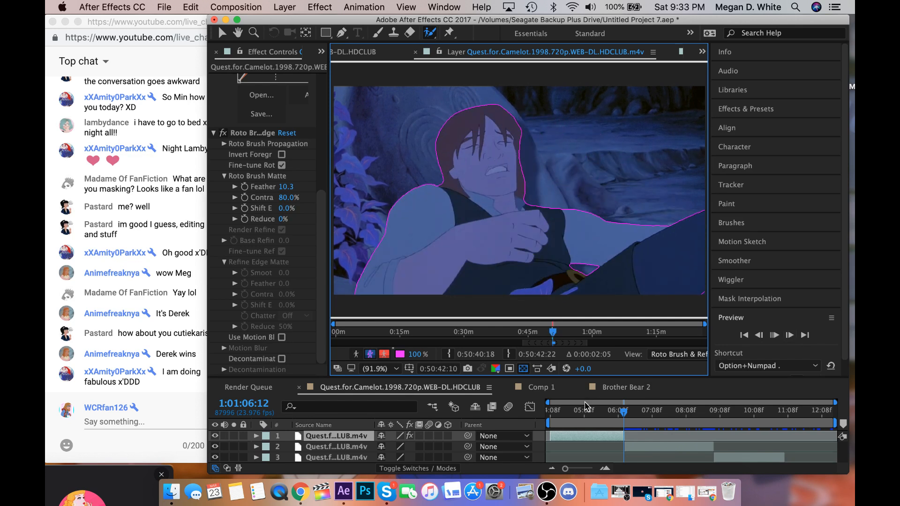
click(551, 411)
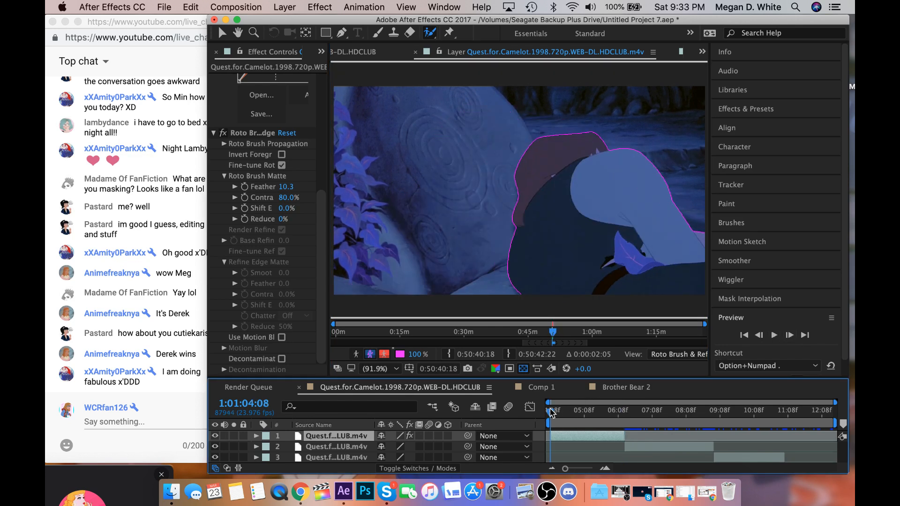
click(362, 52)
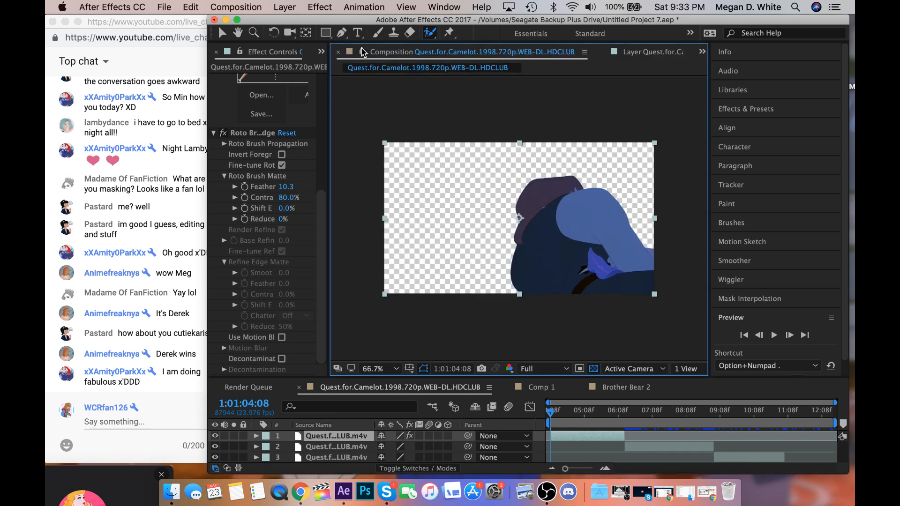
click(623, 411)
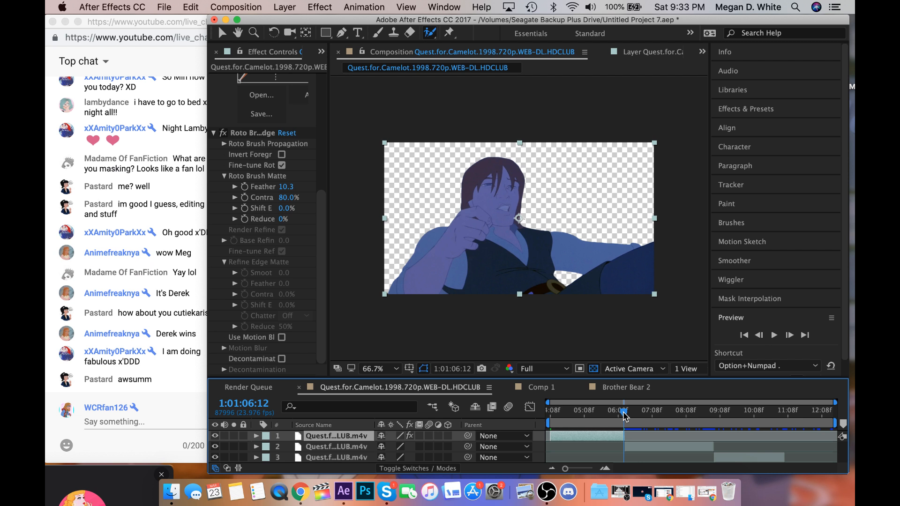
Open the second clip's layer at 1:01:06:13 and paint Roto Brush foreground strokes along the woman's raised forearm, hand and fingers.
key(Page_Down)
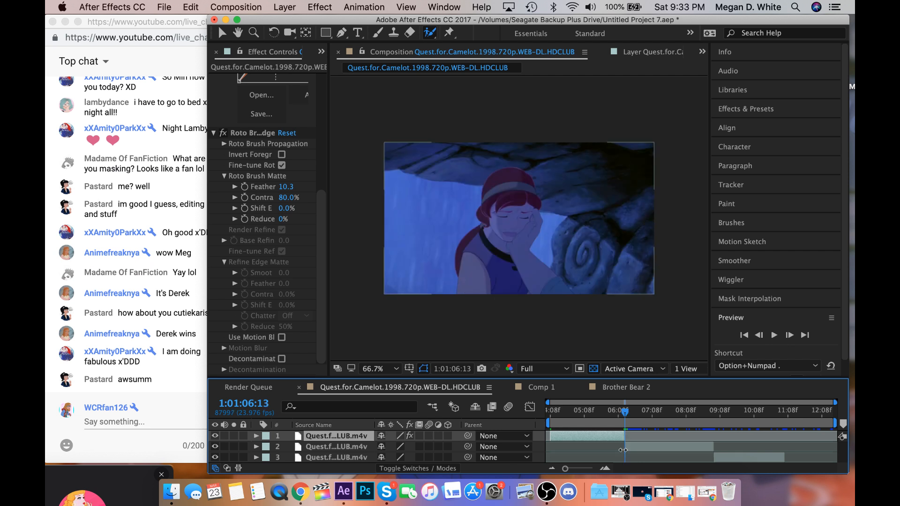
double_click(635, 445)
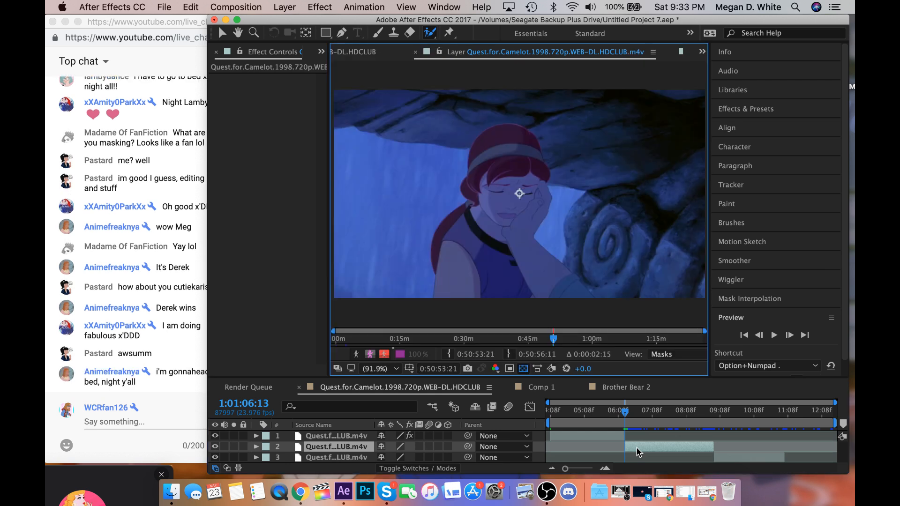
click(528, 247)
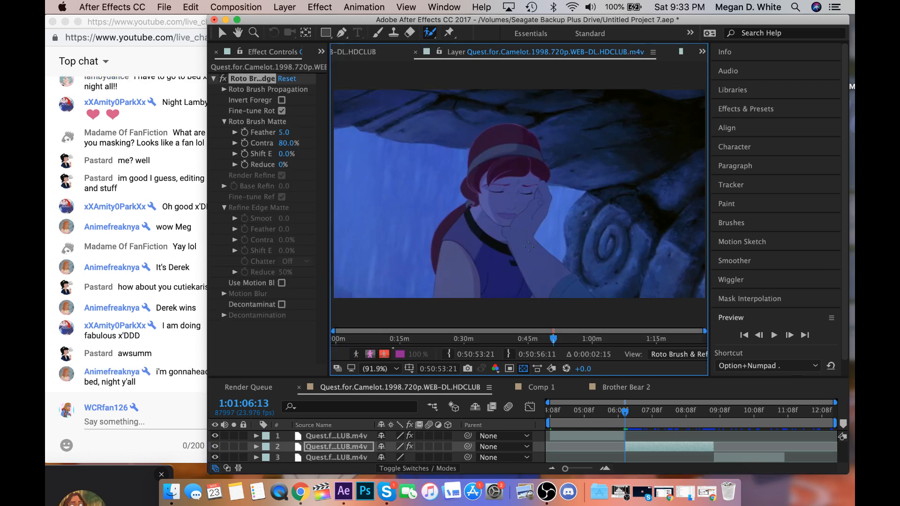
drag(528, 213, 528, 243)
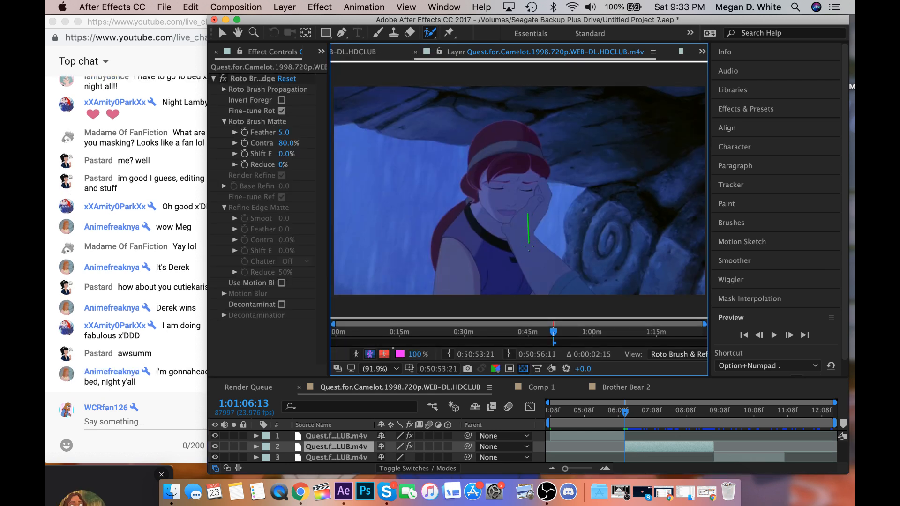
drag(525, 242, 568, 294)
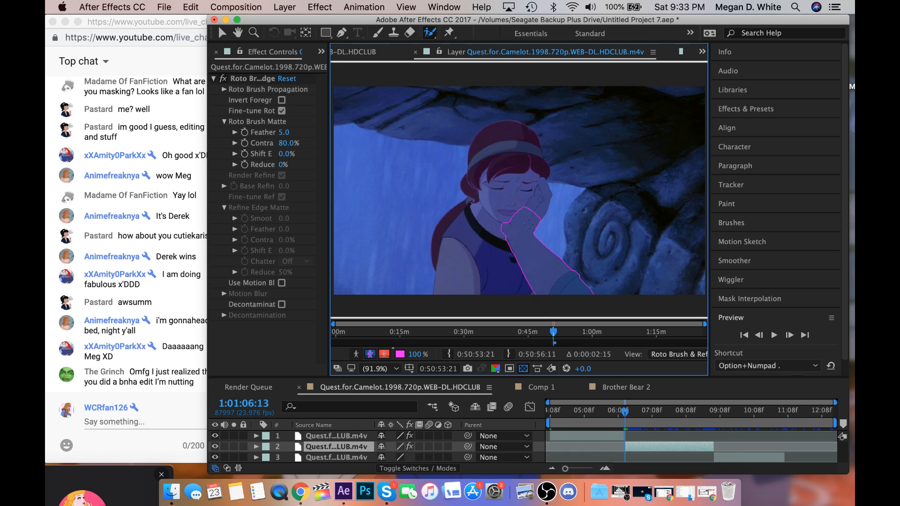
drag(528, 219, 537, 200)
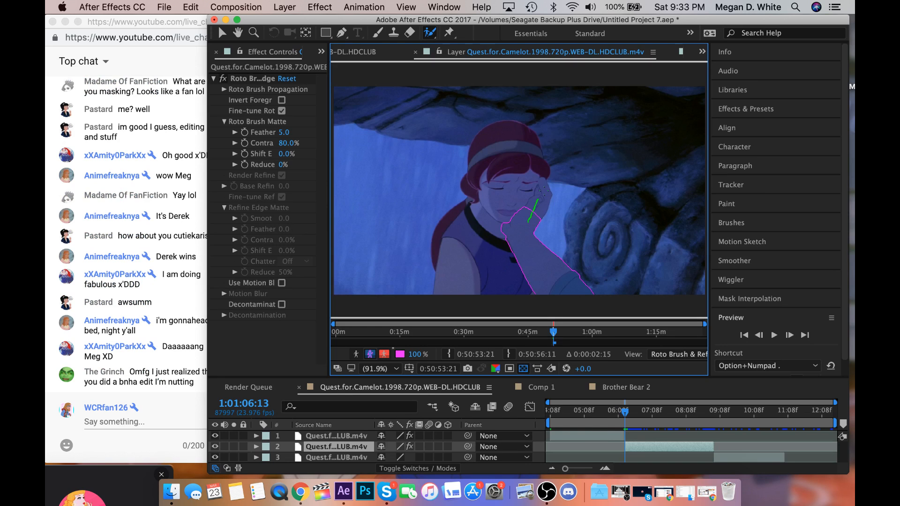
drag(544, 199, 544, 179)
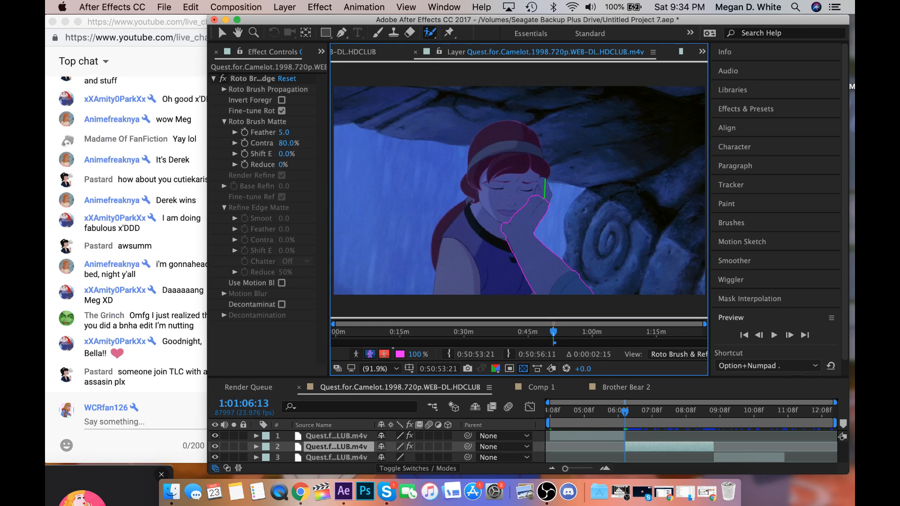
Remove the woman's face from the matte and refine the edge around her wrist with small Roto Brush strokes.
click(169, 375)
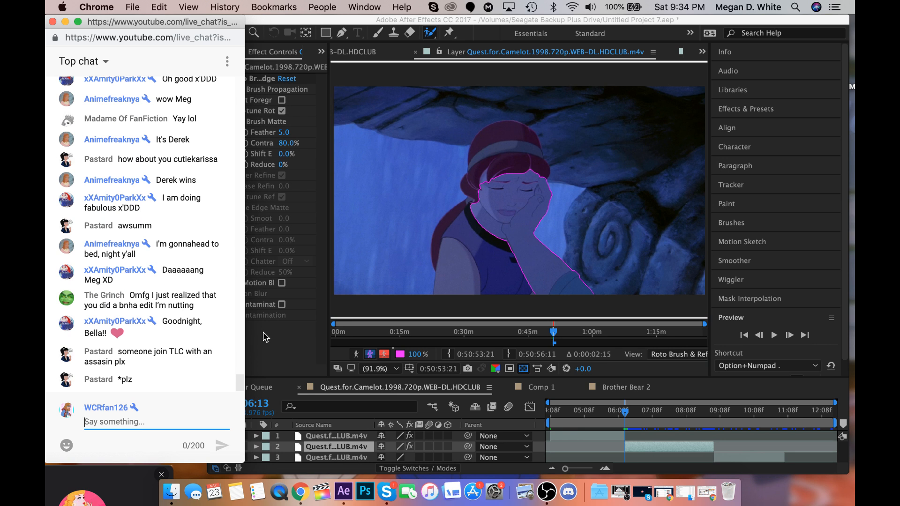
click(545, 200)
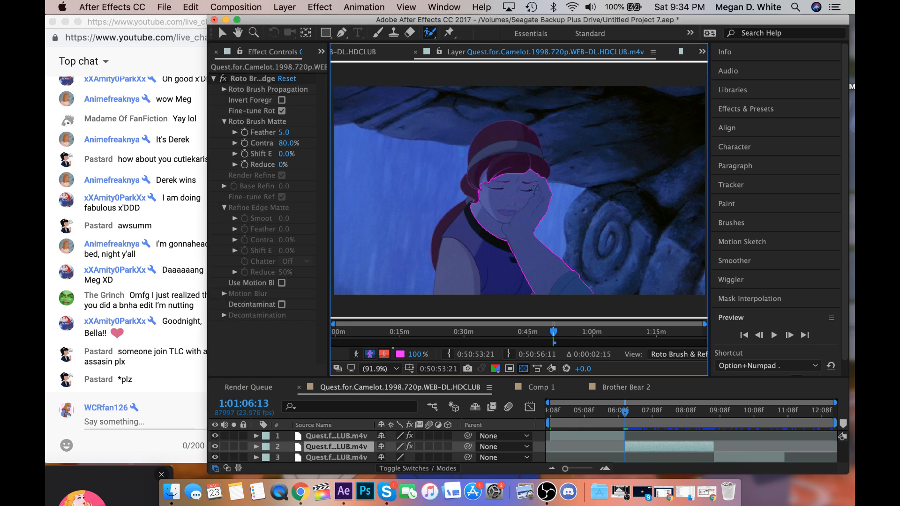
drag(531, 187, 522, 197)
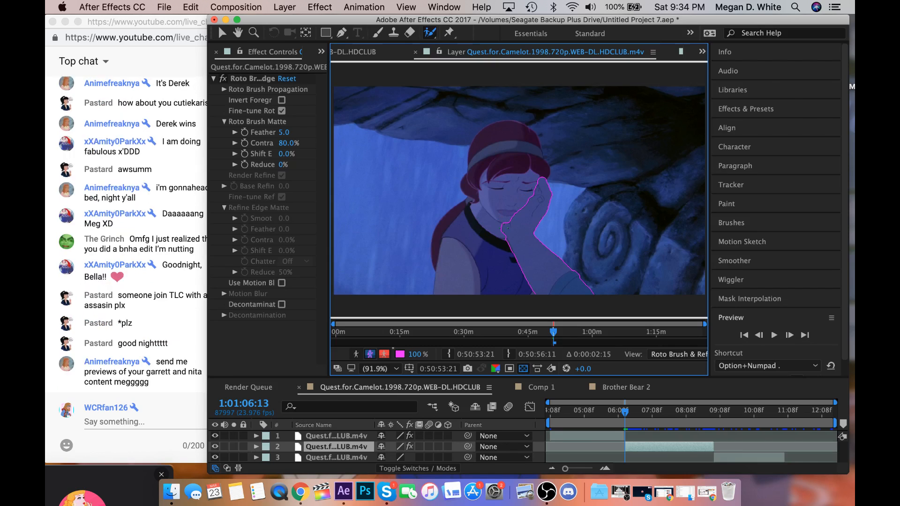
drag(506, 237, 505, 242)
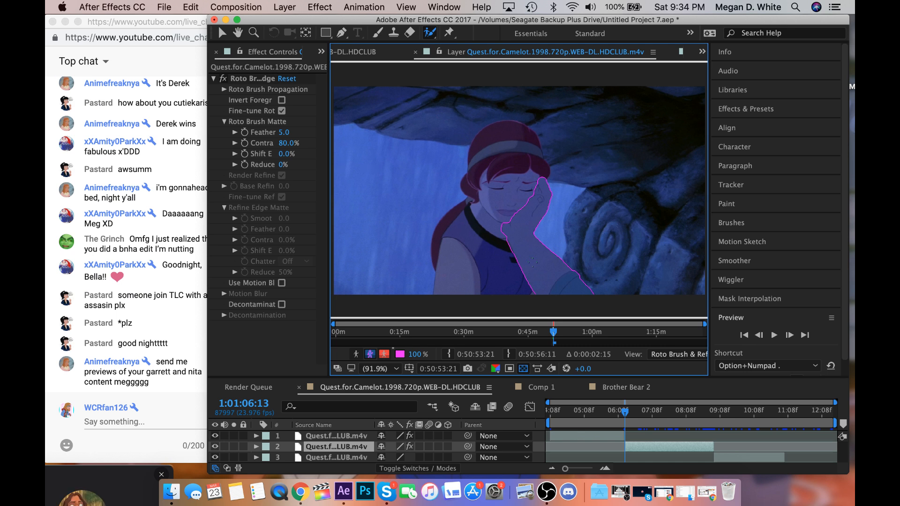
scroll(532, 262, up, 3)
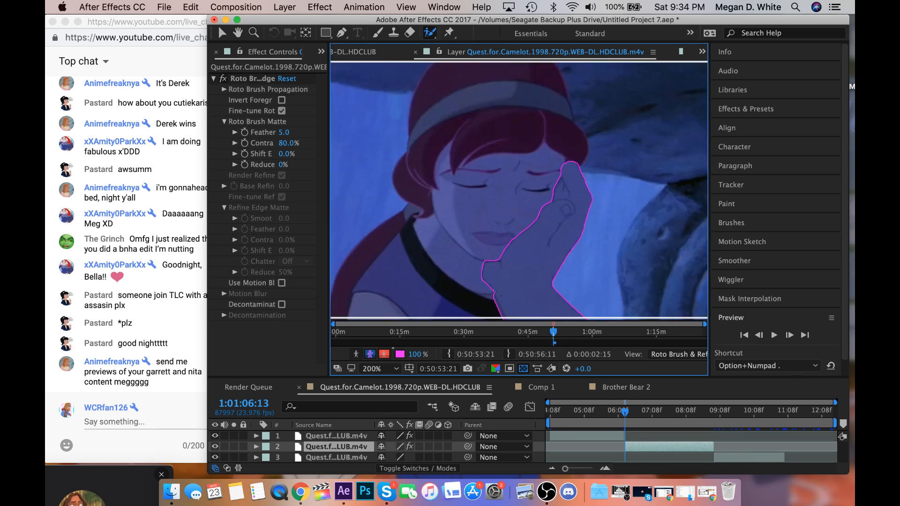
drag(493, 295, 490, 289)
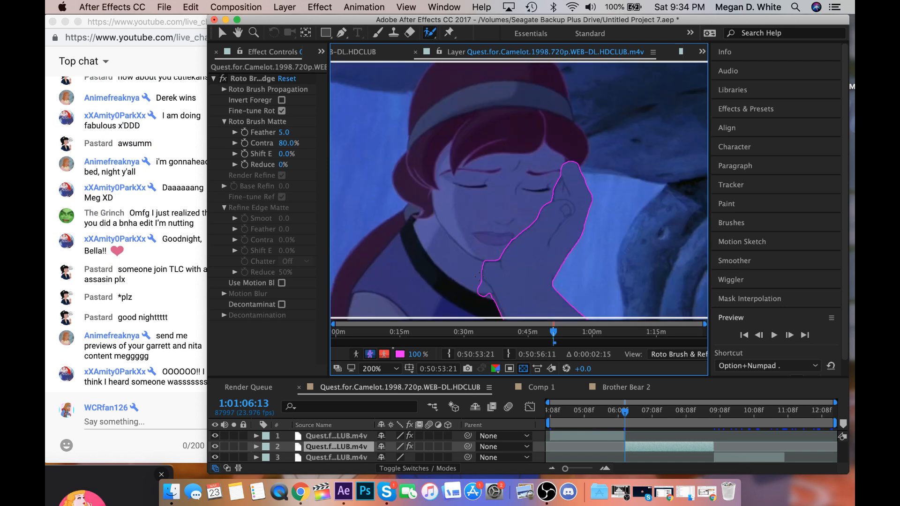
drag(478, 276, 506, 330)
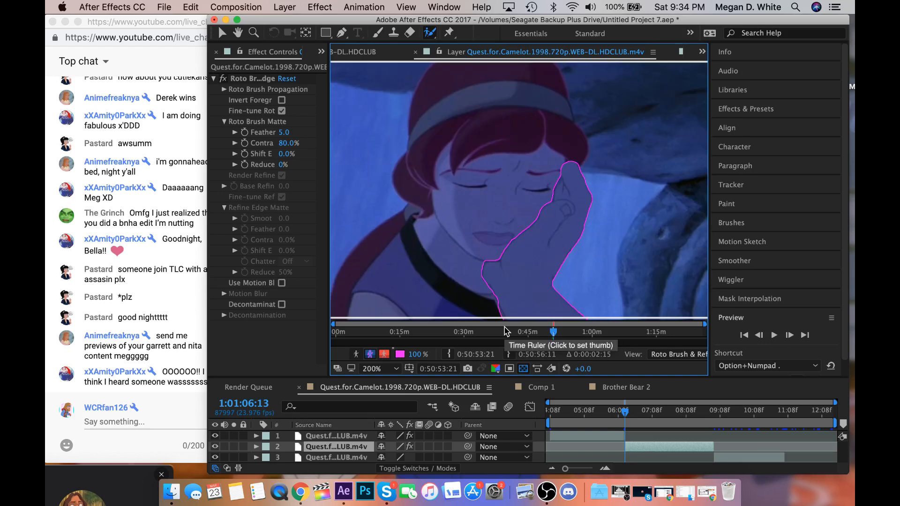
Set the Roto Brush Matte feather of the second clip to 10.1.
key(comma)
key(comma)
key(period)
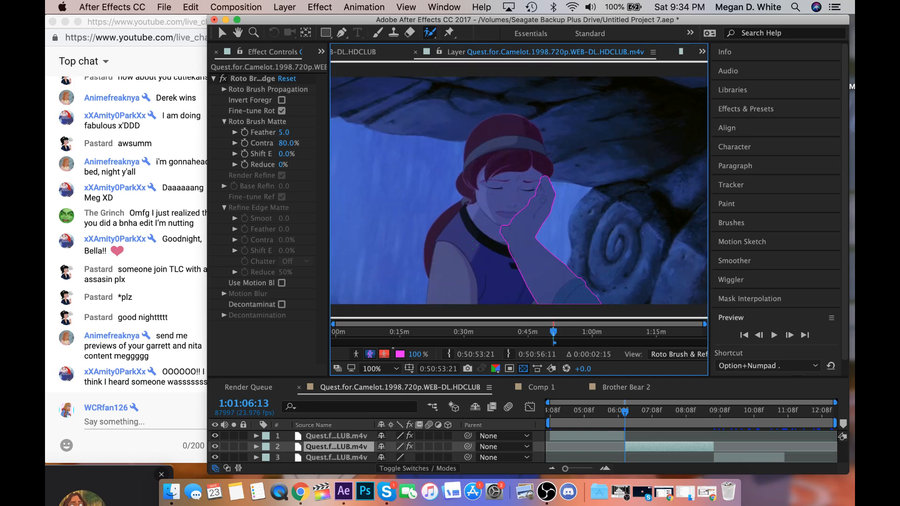
click(313, 135)
drag(313, 135, 316, 136)
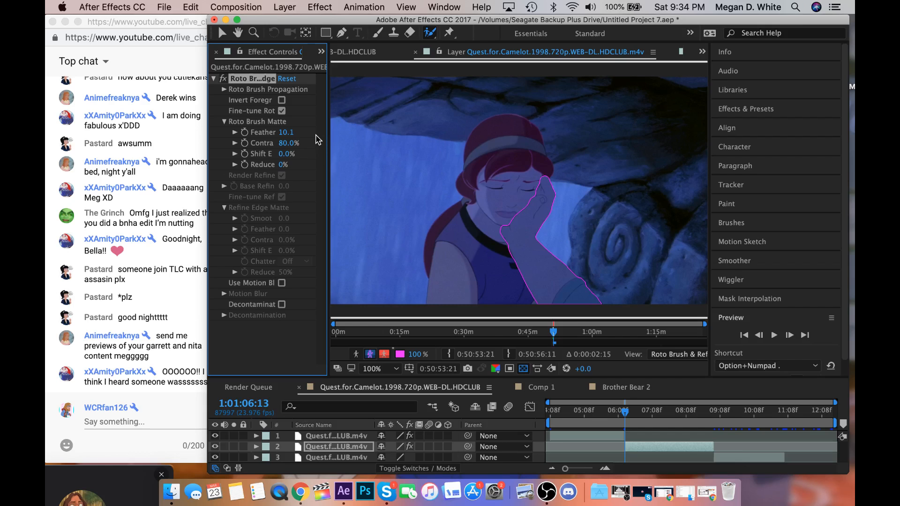
Propagate the arm matte through the second clip and go to 1:01:06:17 to check it.
click(554, 343)
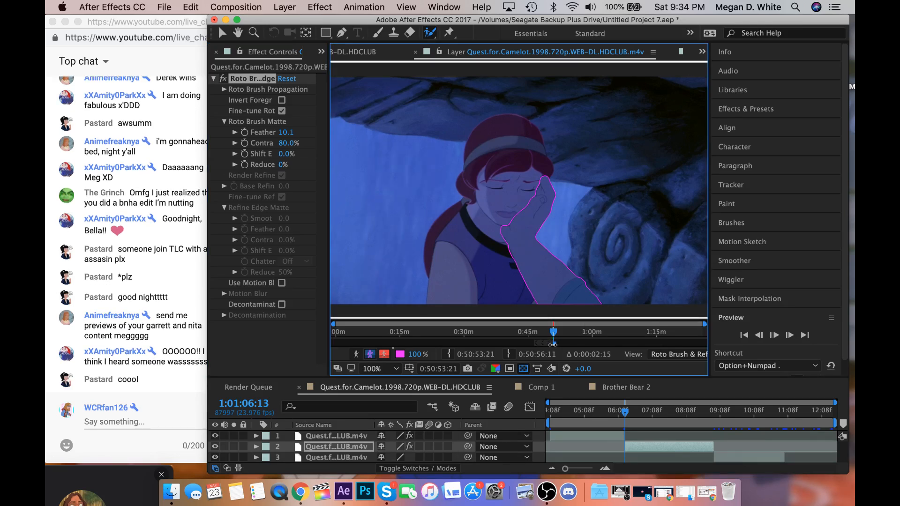
click(630, 421)
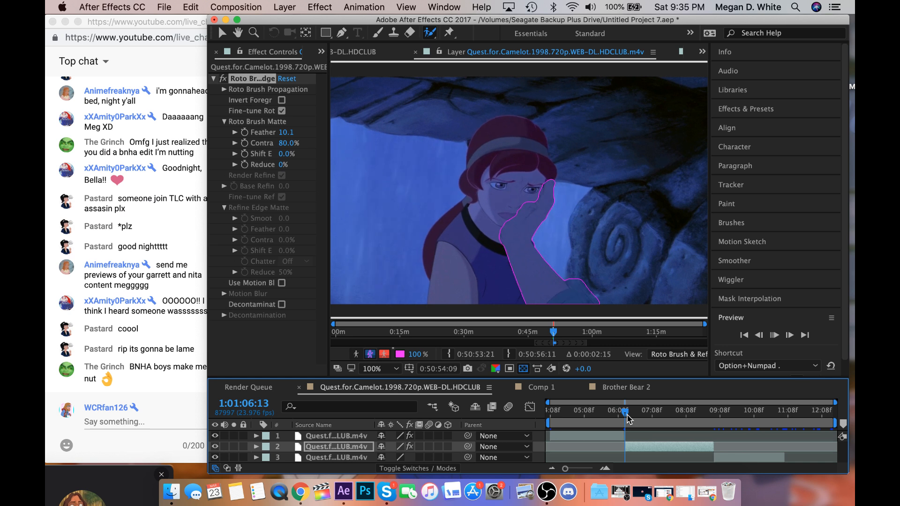
mouse_move(626, 411)
mouse_down()
mouse_move(643, 411)
mouse_move(630, 417)
mouse_up()
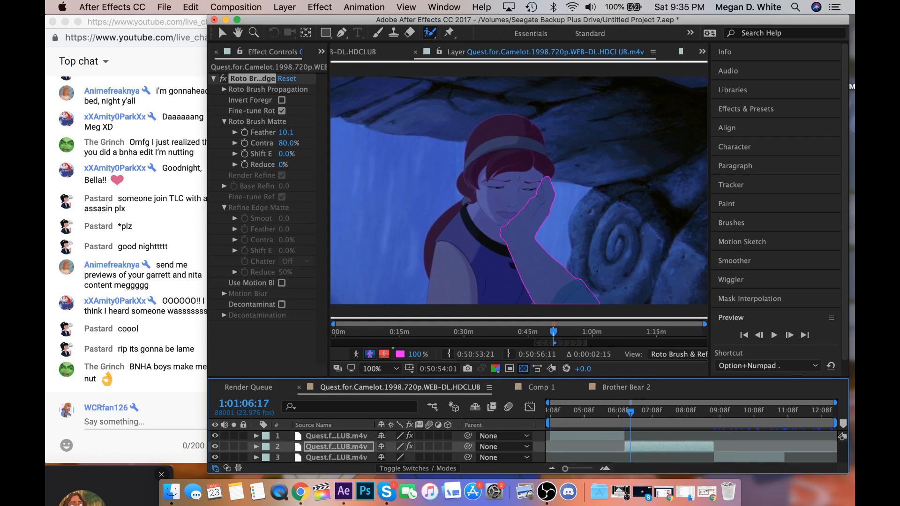
Refine the arm matte along the blue sleeve's outer edge at 1:01:06:17 with Roto Brush strokes and advance to 1:01:06:18.
drag(589, 272, 608, 297)
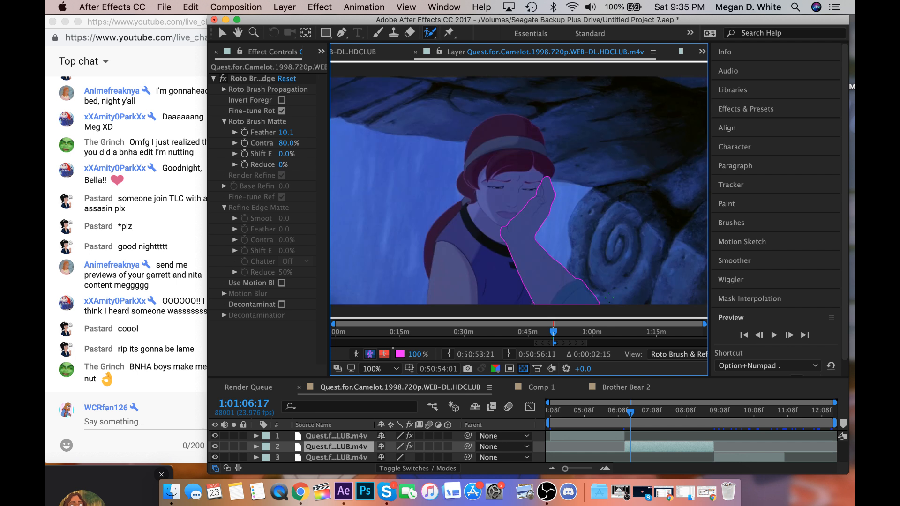
drag(599, 291, 612, 312)
drag(568, 277, 595, 313)
click(790, 335)
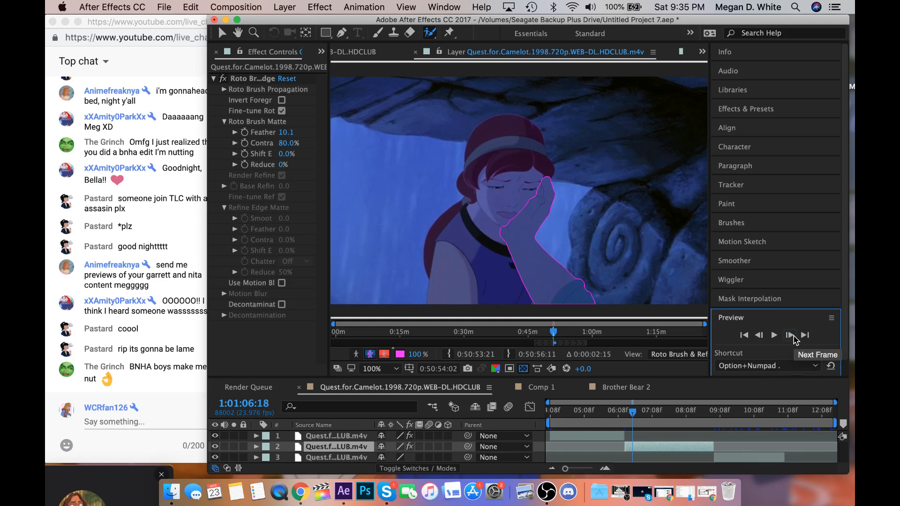
Switch to Chrome to read the messages in both live chat windows and return to After Effects.
drag(164, 25, 313, 14)
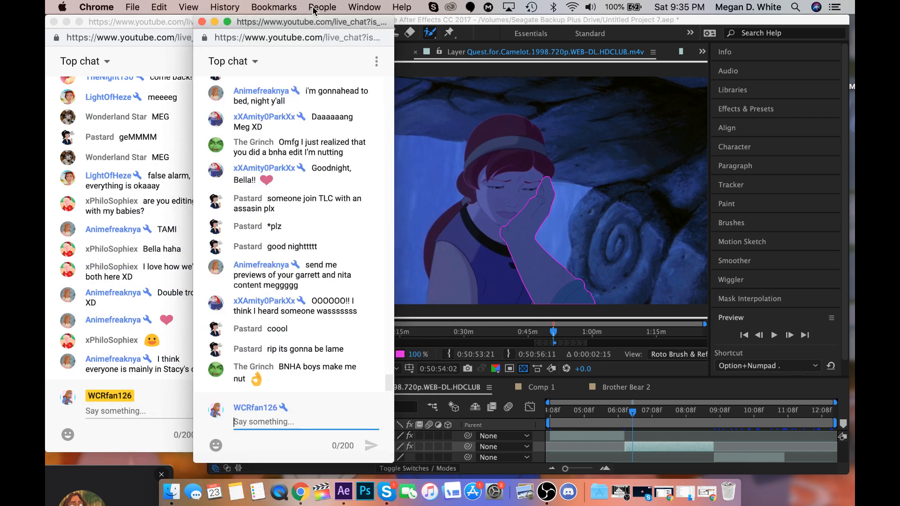
click(168, 161)
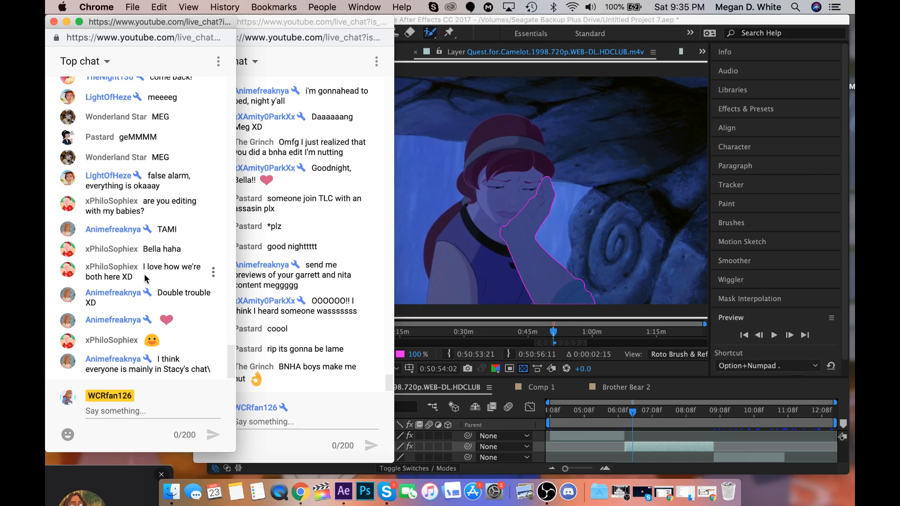
drag(265, 22, 183, 4)
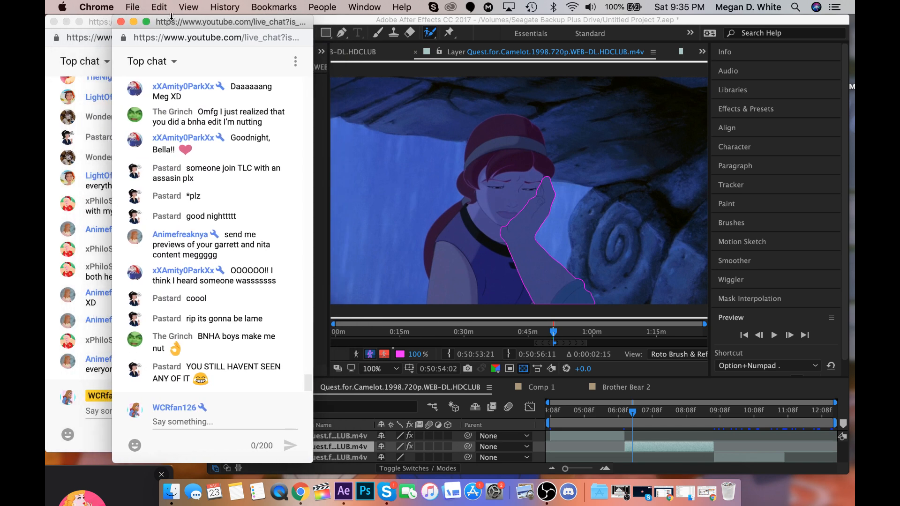
click(90, 218)
click(426, 160)
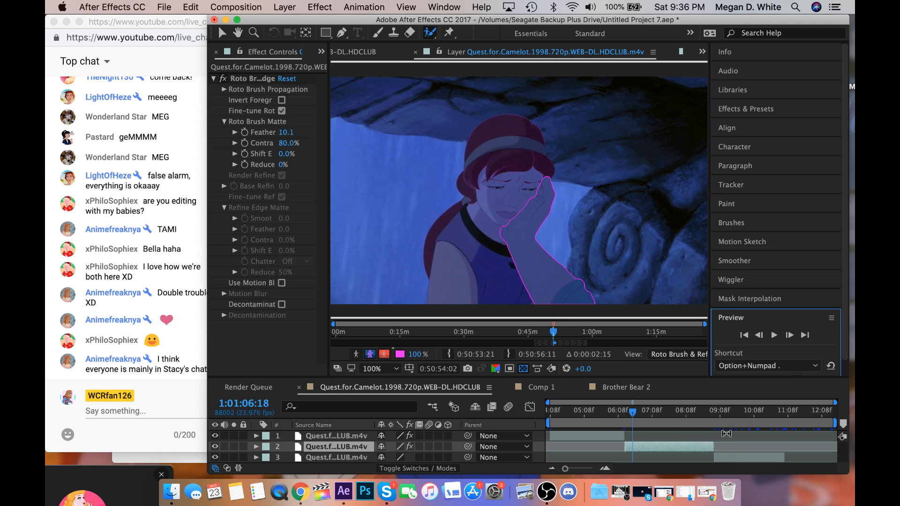
Advance to 1:01:06:19 and rework the arm matte around the blue sleeve with Roto Brush background and foreground strokes.
click(790, 335)
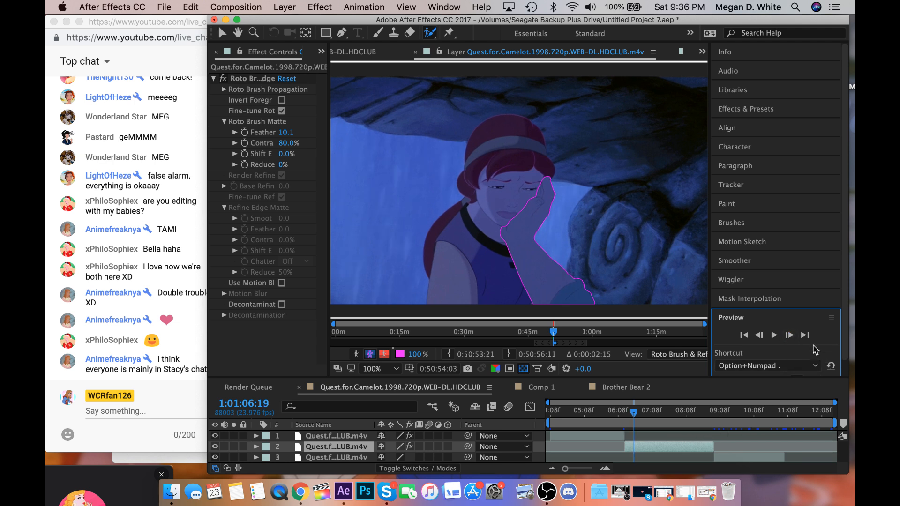
drag(620, 310, 581, 277)
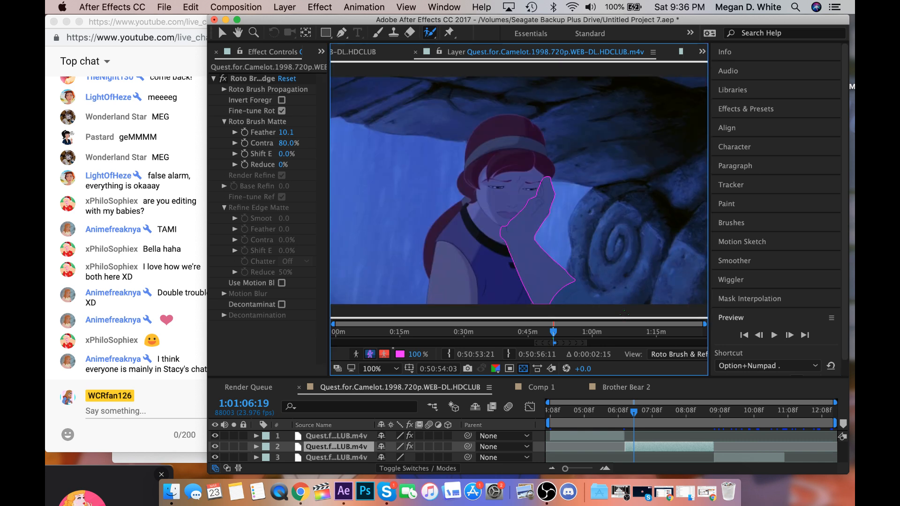
drag(568, 289, 586, 301)
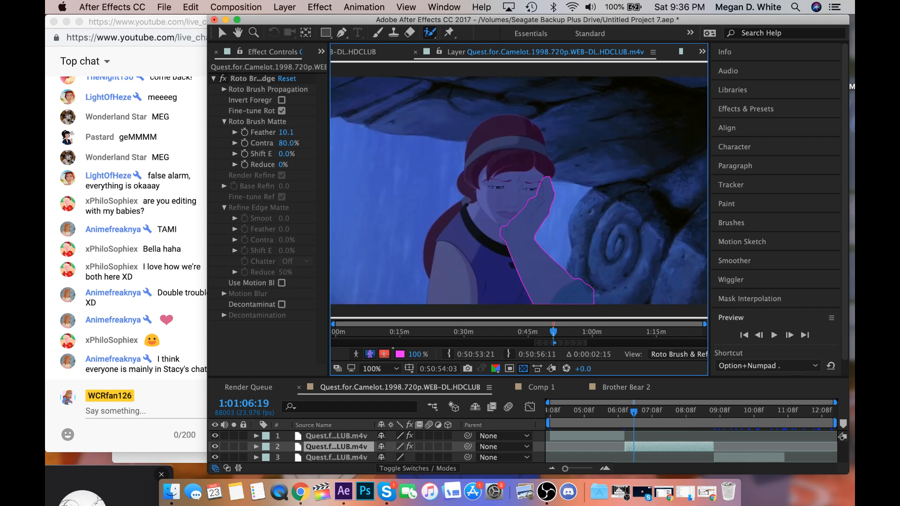
drag(593, 294, 598, 302)
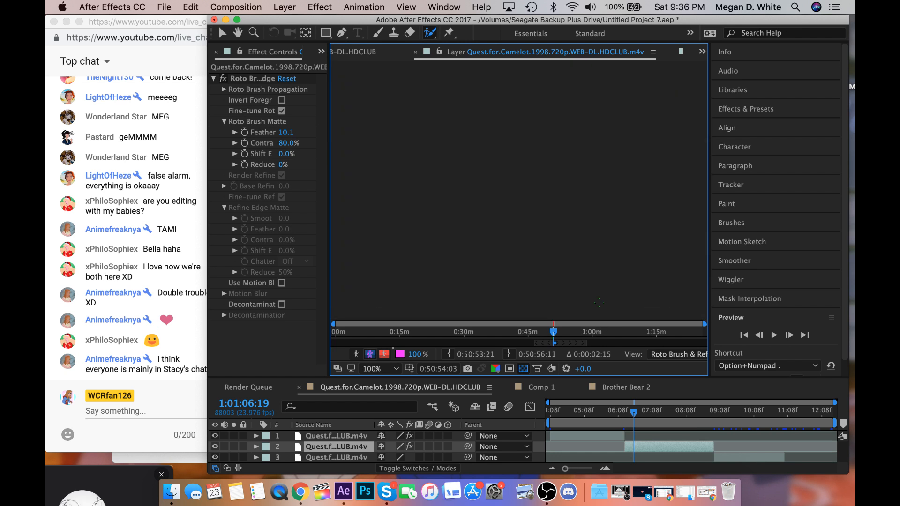
Trim the blue sleeve's outer edge in the 1:01:06:19 matte with small Roto Brush strokes.
key(period)
key(period)
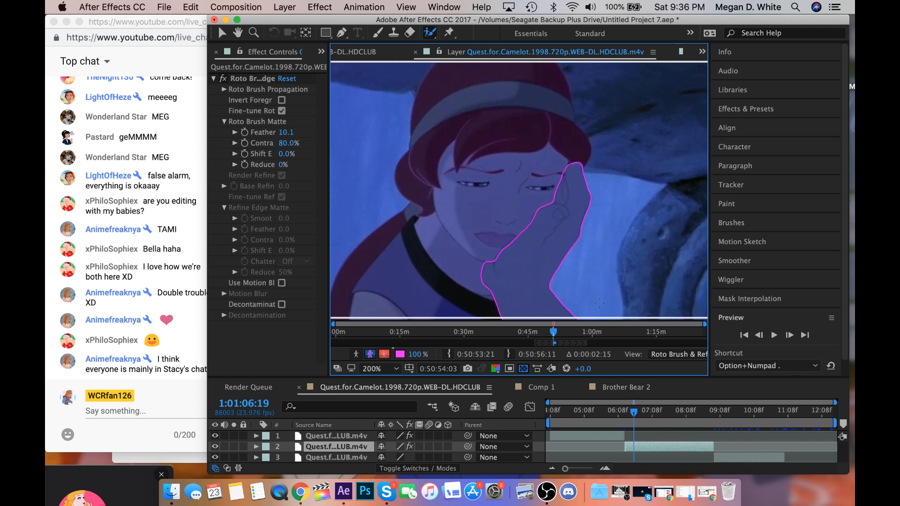
click(238, 32)
drag(474, 203, 367, 36)
drag(509, 177, 487, 173)
key(period)
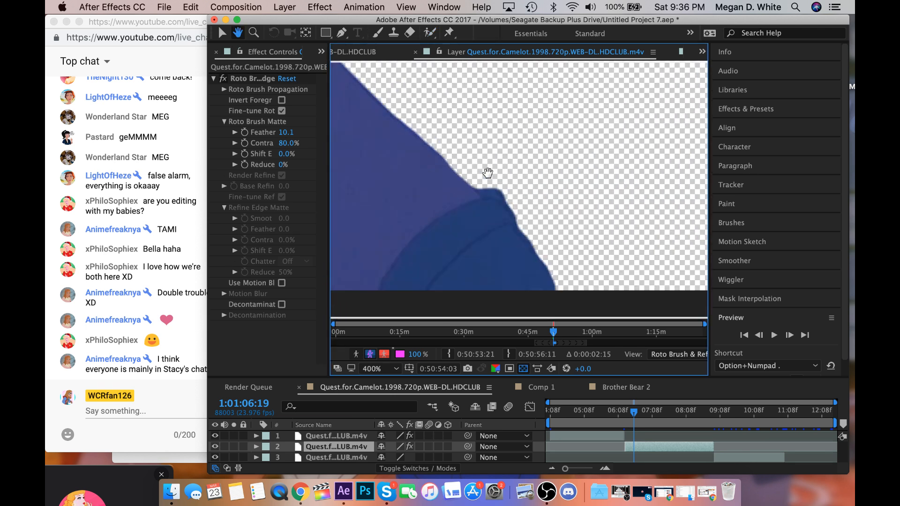
click(430, 32)
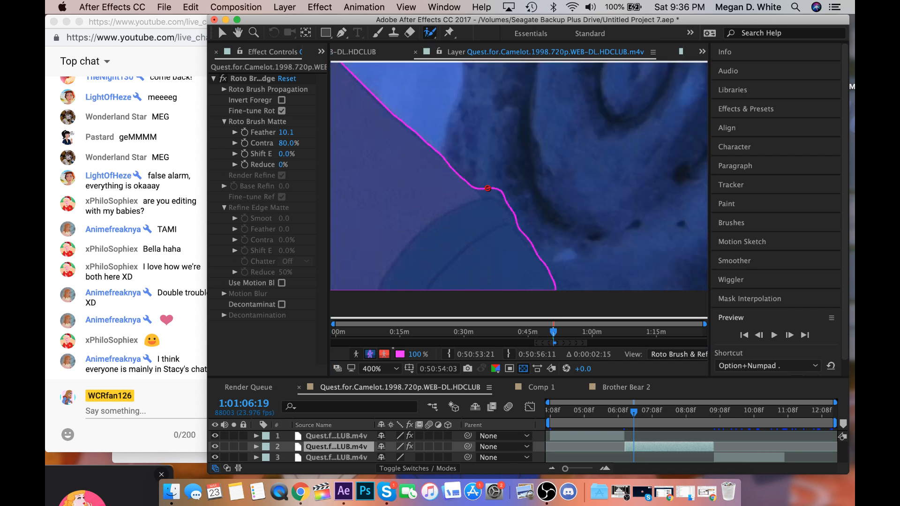
drag(484, 186, 530, 228)
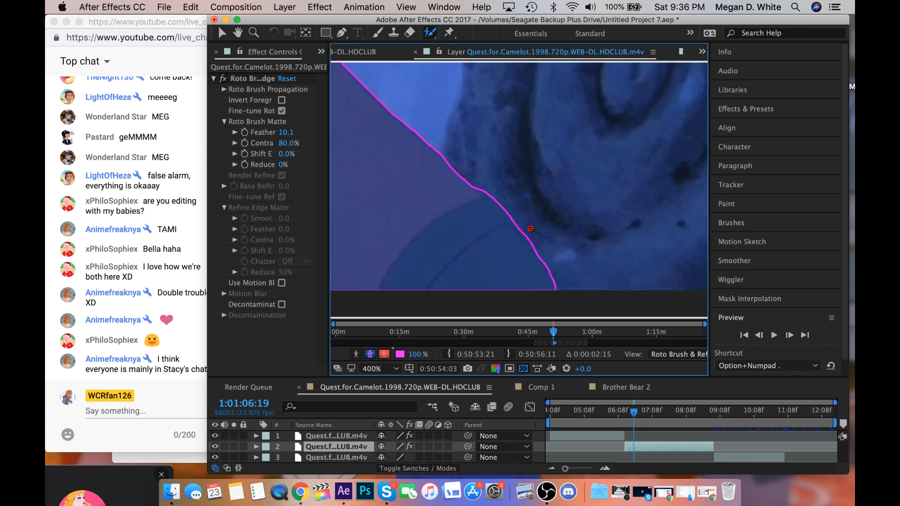
drag(519, 228, 554, 271)
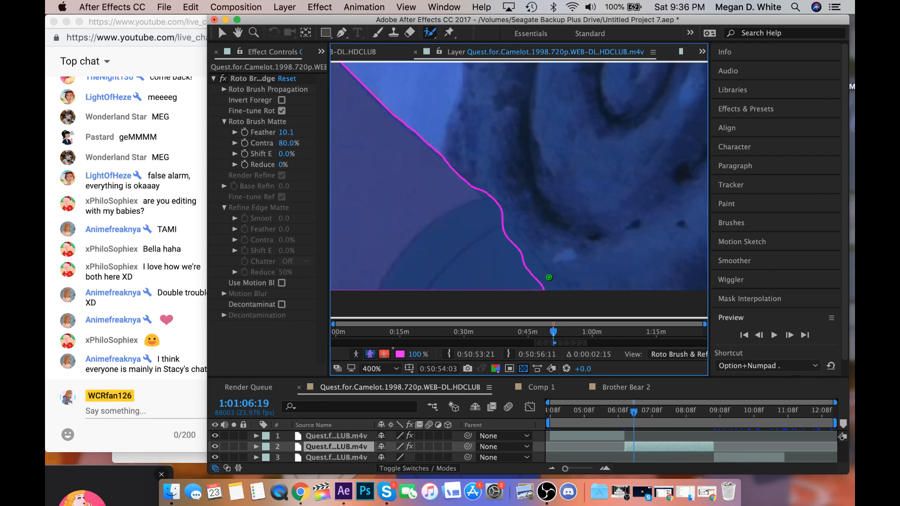
Remove the blue sleeve below the forearm from the 1:01:06:19 matte with Roto Brush background strokes.
scroll(549, 277, down, 1)
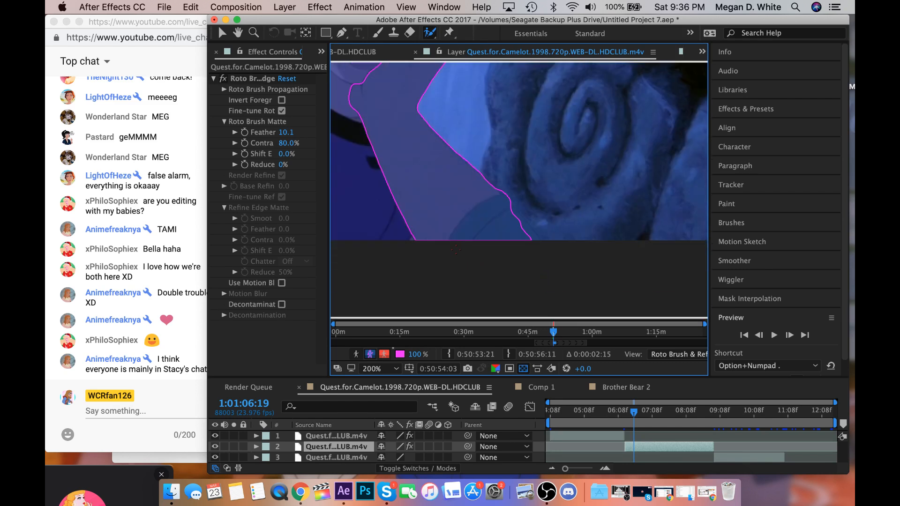
drag(456, 249, 531, 171)
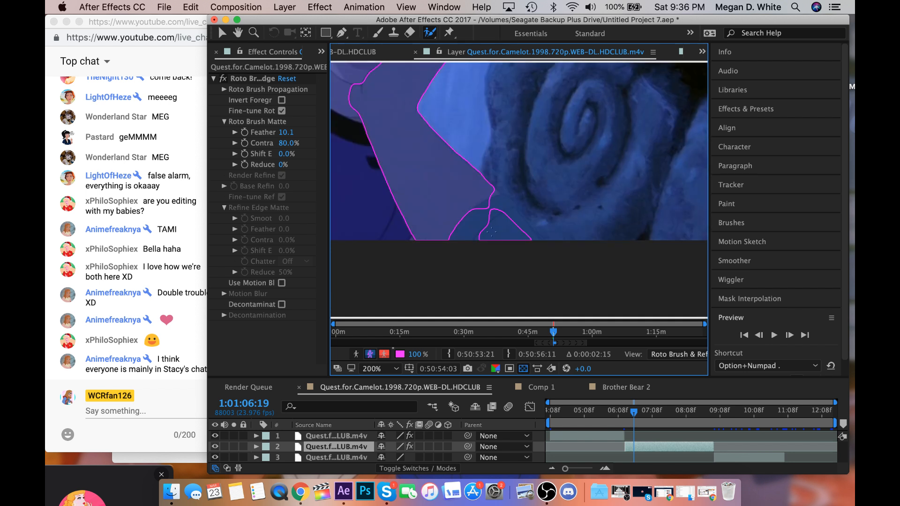
drag(546, 216, 446, 253)
drag(518, 210, 487, 219)
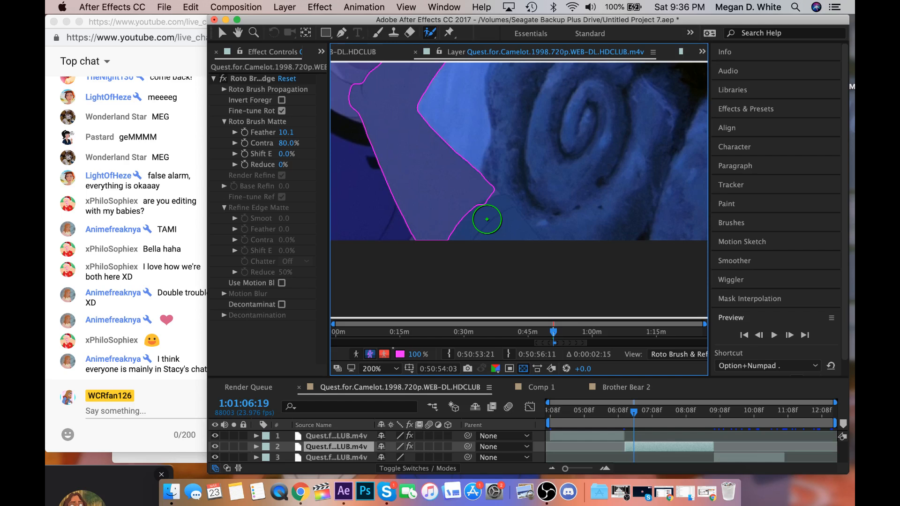
key(comma)
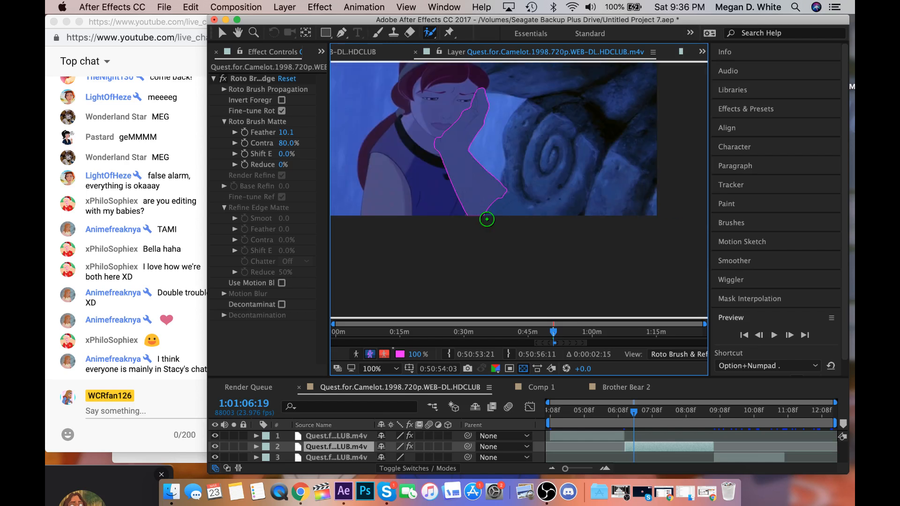
Fit the frame in the layer view, preview the propagated arm matte from 1:01:06:19 and go to 1:01:07:01.
click(377, 368)
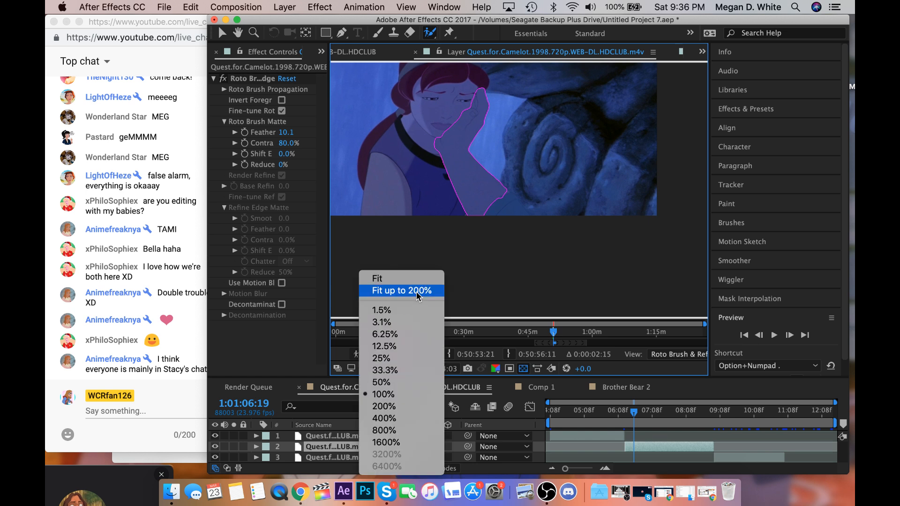
click(418, 291)
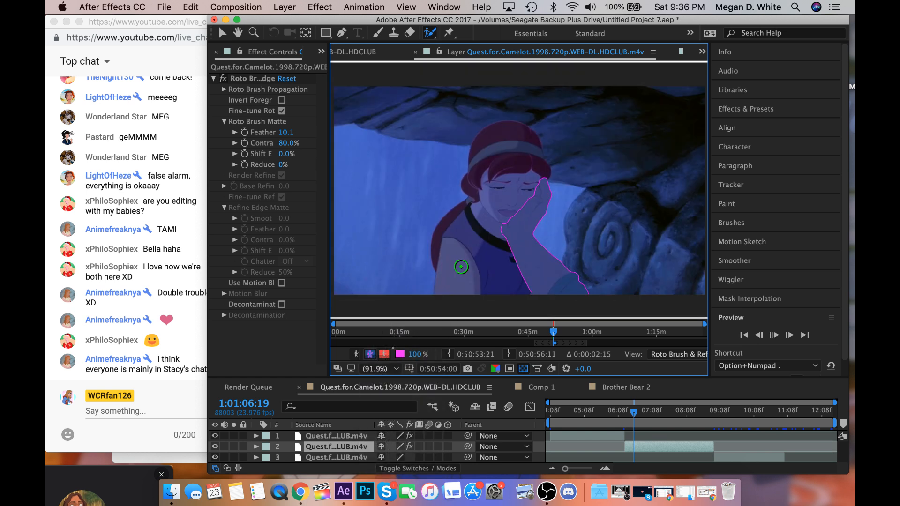
key(space)
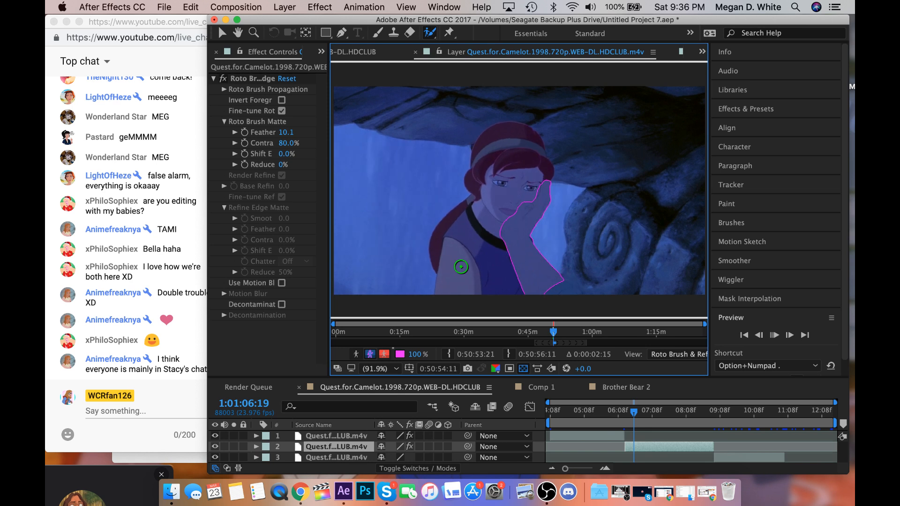
key(space)
click(644, 413)
drag(645, 415, 644, 416)
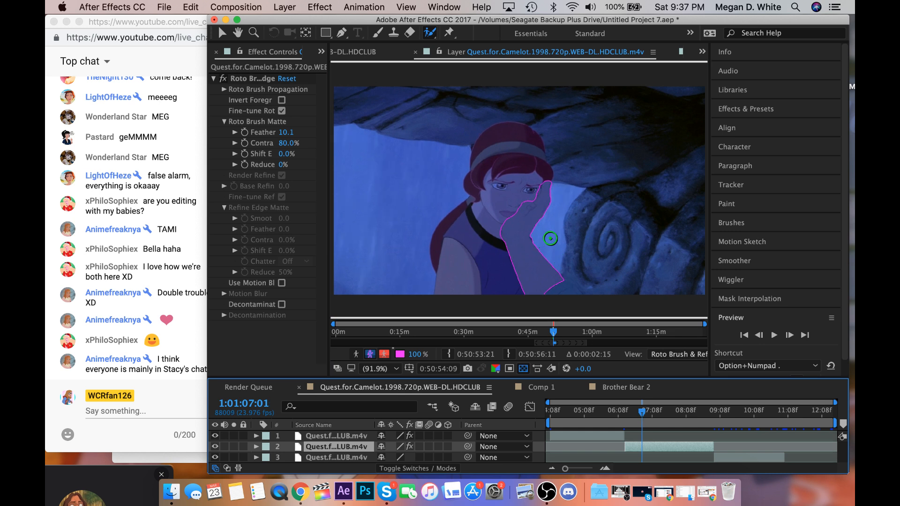
Make the Roto Brush smaller and play the second clip from 1:01:07:01 to 1:01:07:18 to propagate the arm matte.
drag(550, 238, 538, 240)
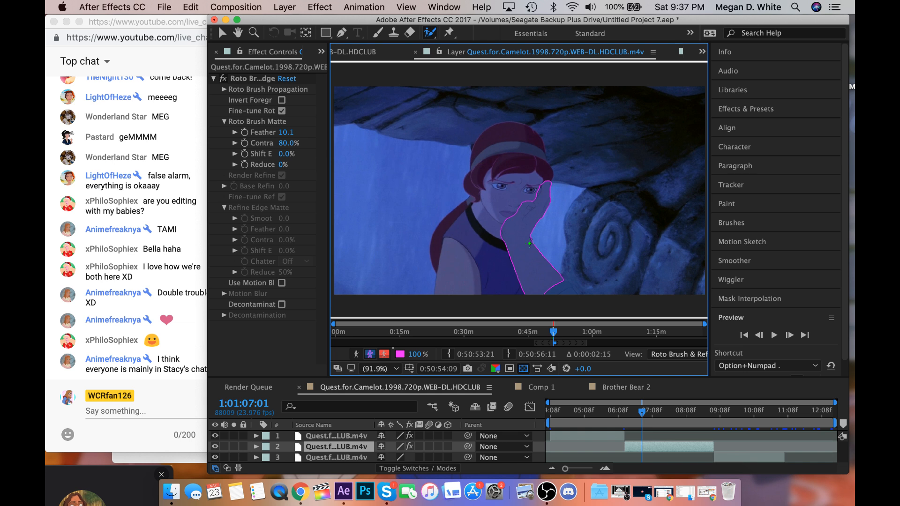
key(space)
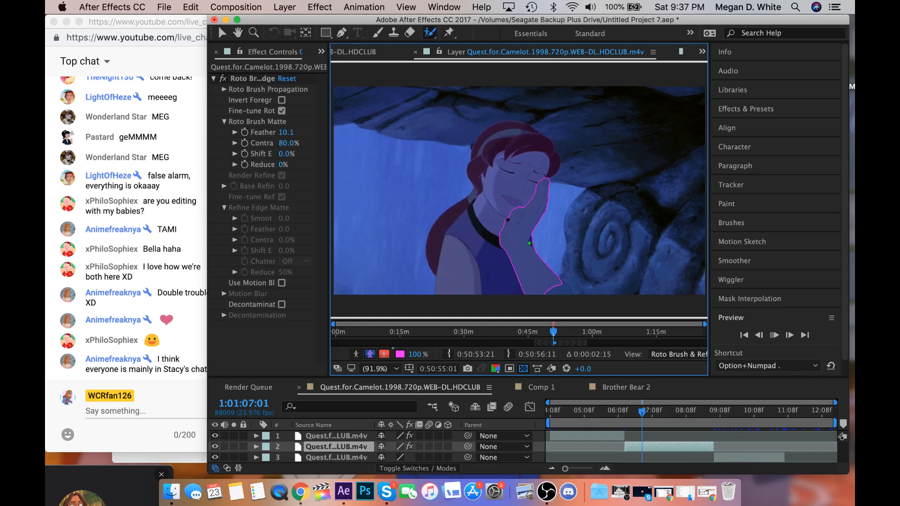
key(space)
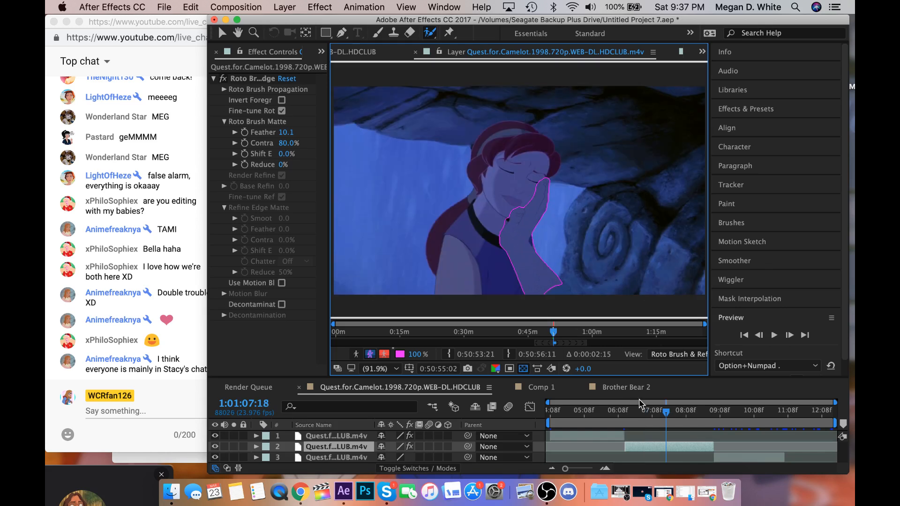
Go back to 1:01:07:03 and touch up the matte at the wrist's outer edge with a small Roto Brush stroke.
drag(667, 417, 646, 425)
scroll(547, 293, up, 3)
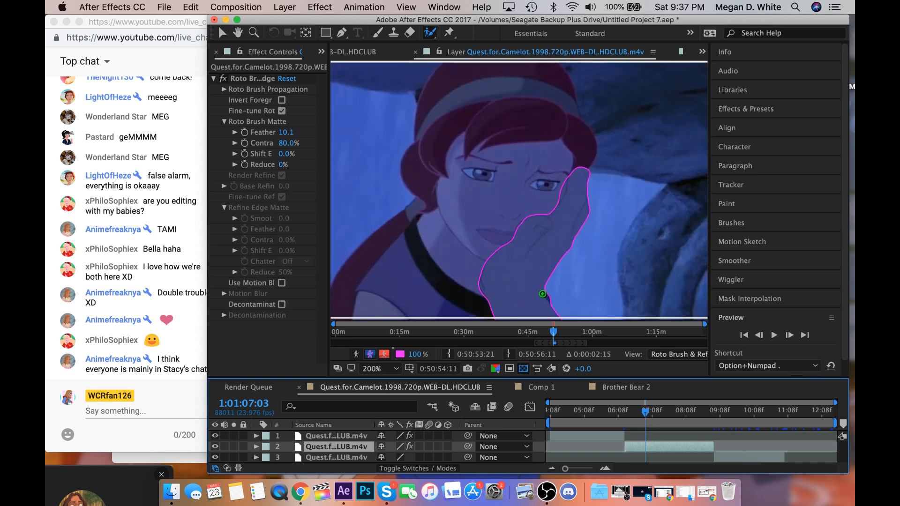
mouse_move(553, 300)
mouse_down()
mouse_move(549, 291)
mouse_move(554, 301)
mouse_up()
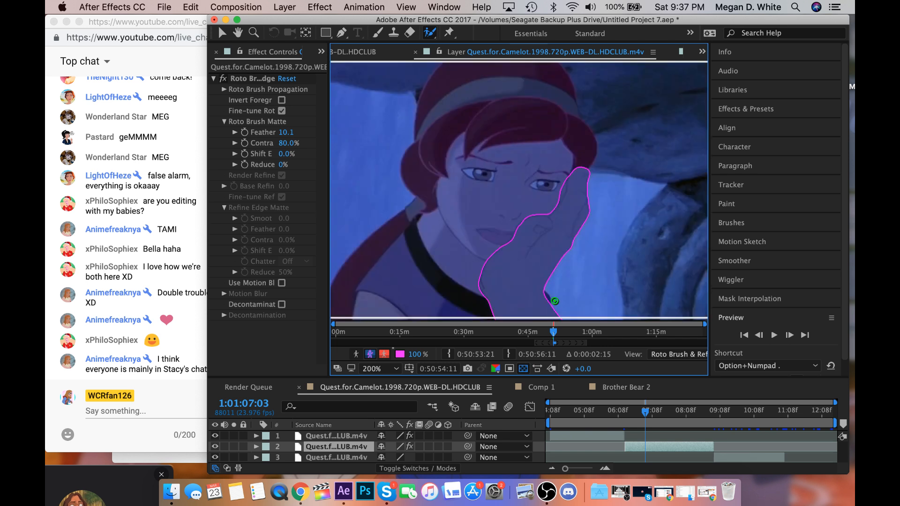
Advance frame by frame to 1:01:07:05 and touch up the outer wrist edge of the matte with the Roto Brush.
click(790, 335)
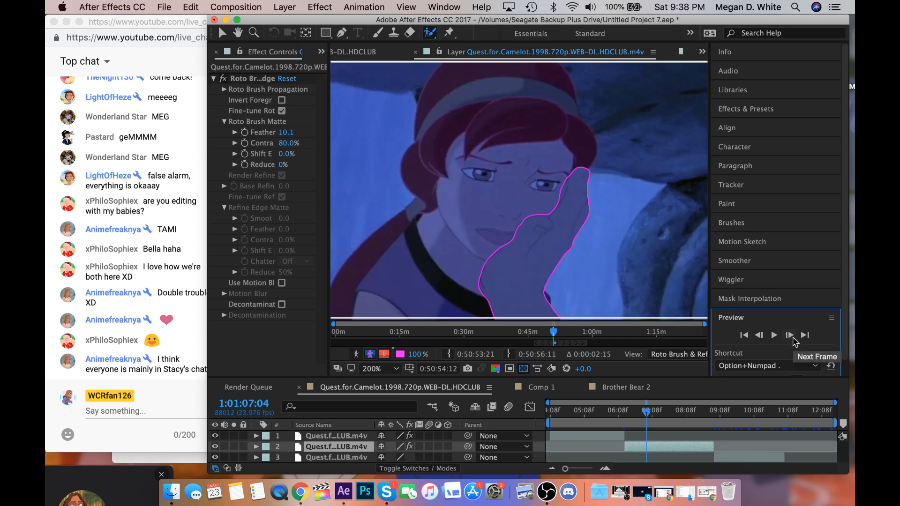
click(792, 340)
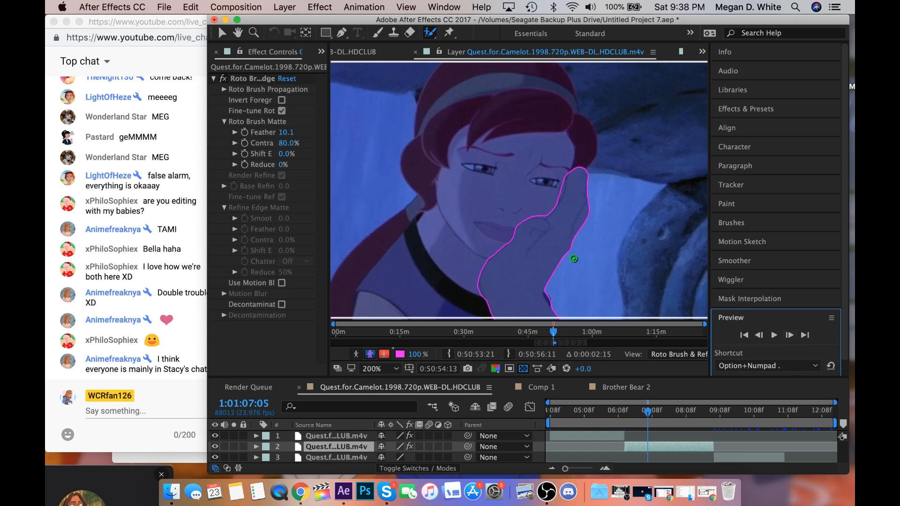
drag(546, 294, 560, 304)
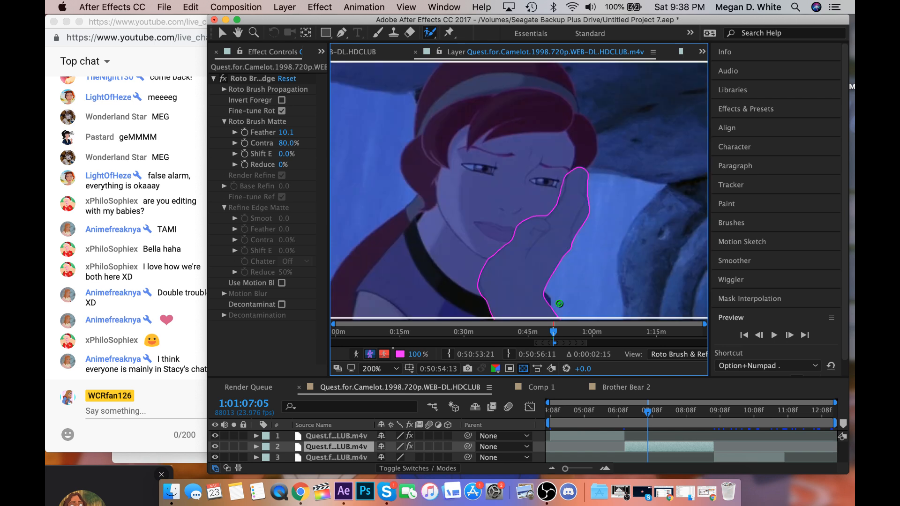
key(comma)
key(period)
Step through the frames to 1:01:07:09 and paint a small Roto Brush stroke on the hand's edge below the chin.
click(787, 336)
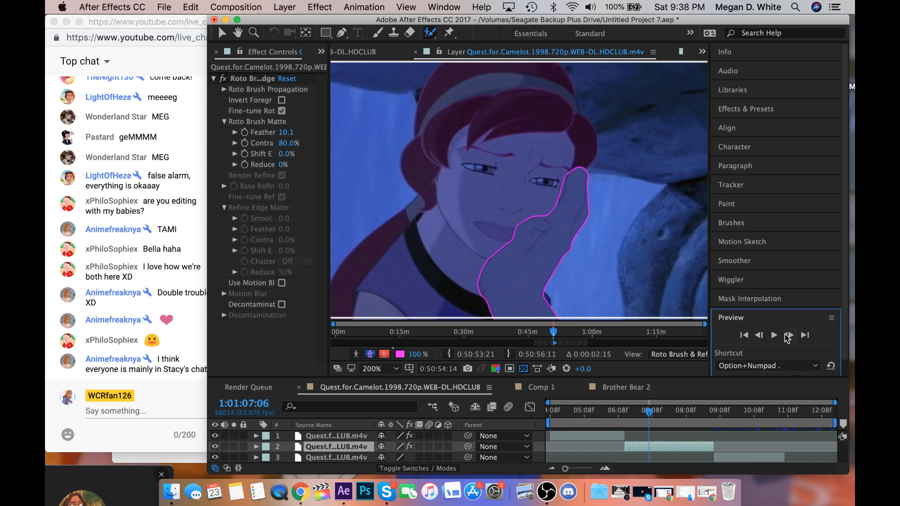
click(788, 335)
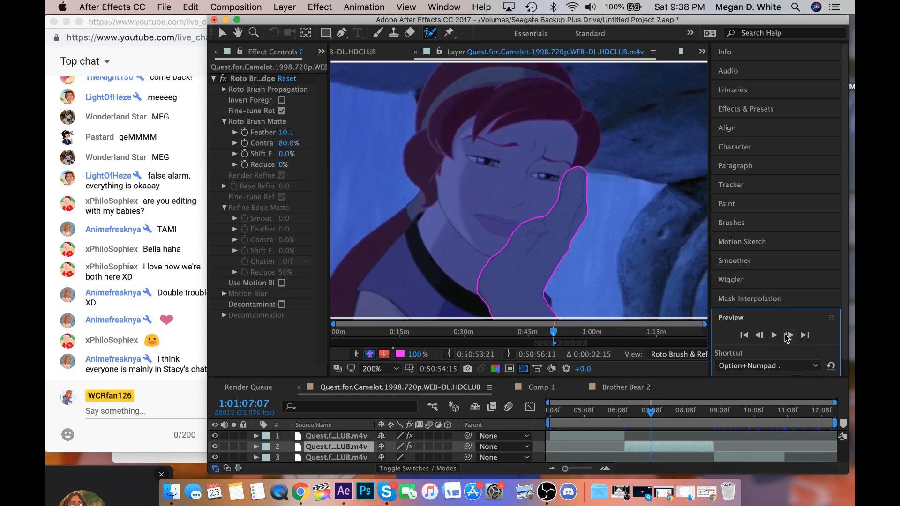
click(788, 335)
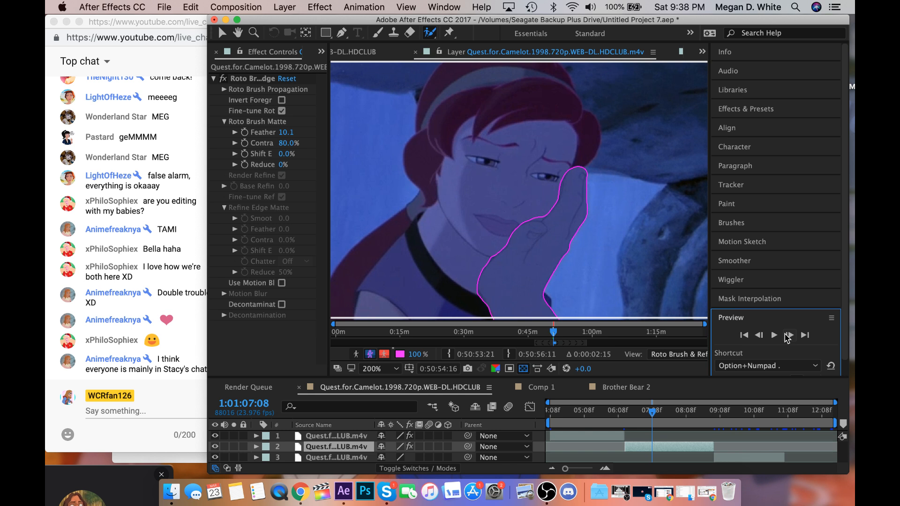
click(788, 335)
drag(491, 263, 500, 247)
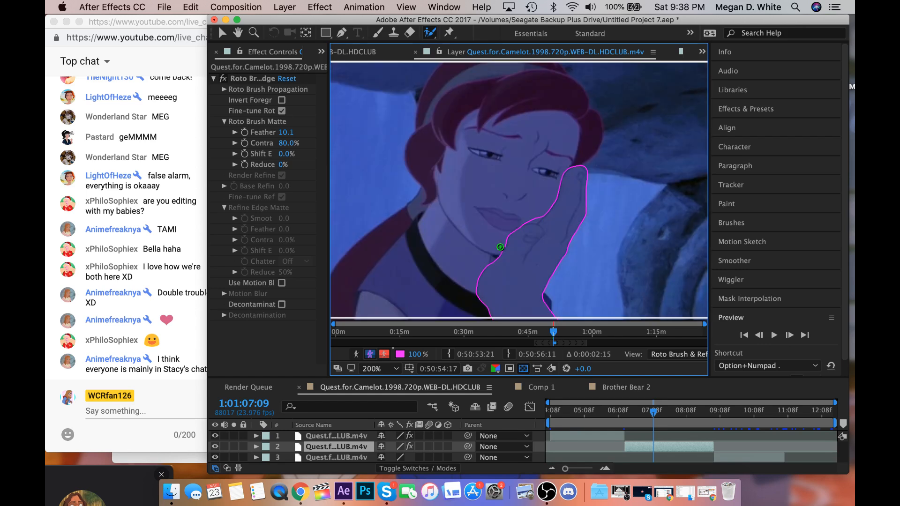
Refine the arm matte between the thumb and fingers at 1:01:07:09 with small Roto Brush strokes.
drag(536, 222, 548, 188)
key(comma)
key(period)
drag(527, 222, 531, 221)
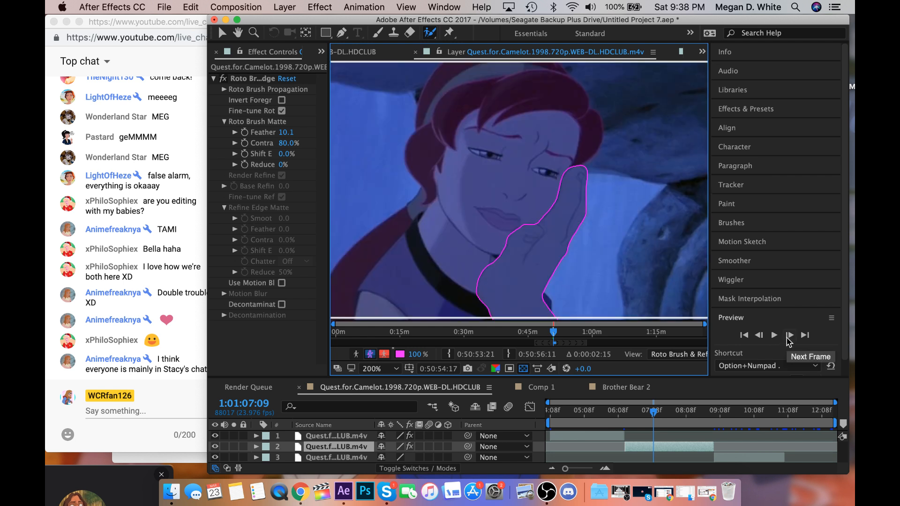
Advance frame by frame to 1:01:07:15 and subtract a Roto Brush spot from the matte between the thumb and fingers.
click(789, 335)
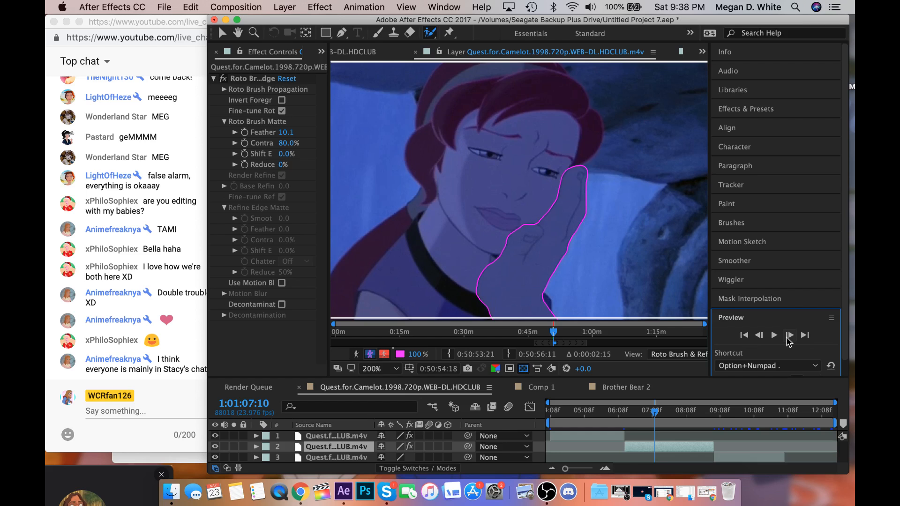
click(789, 336)
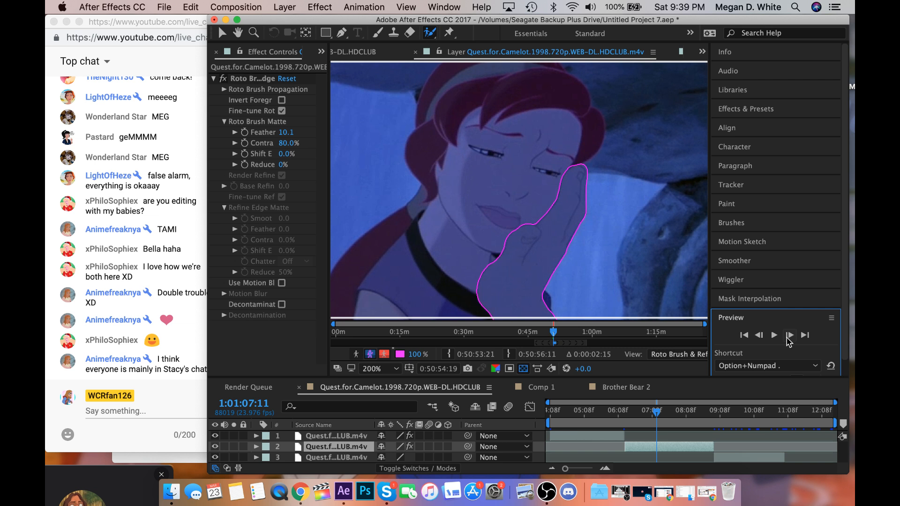
click(787, 337)
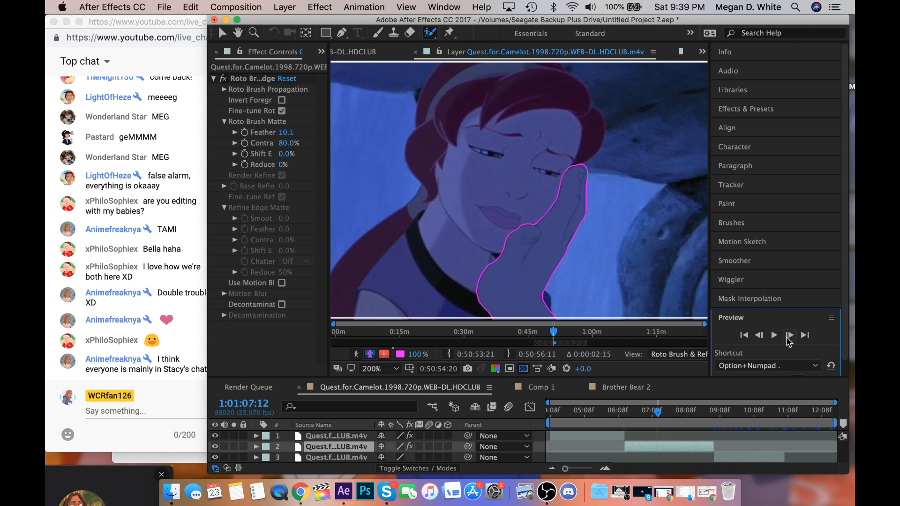
click(787, 338)
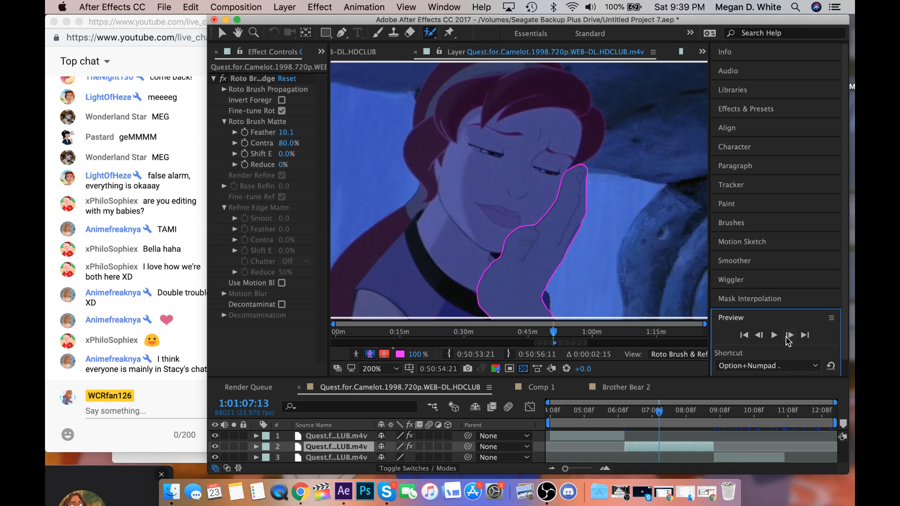
click(788, 336)
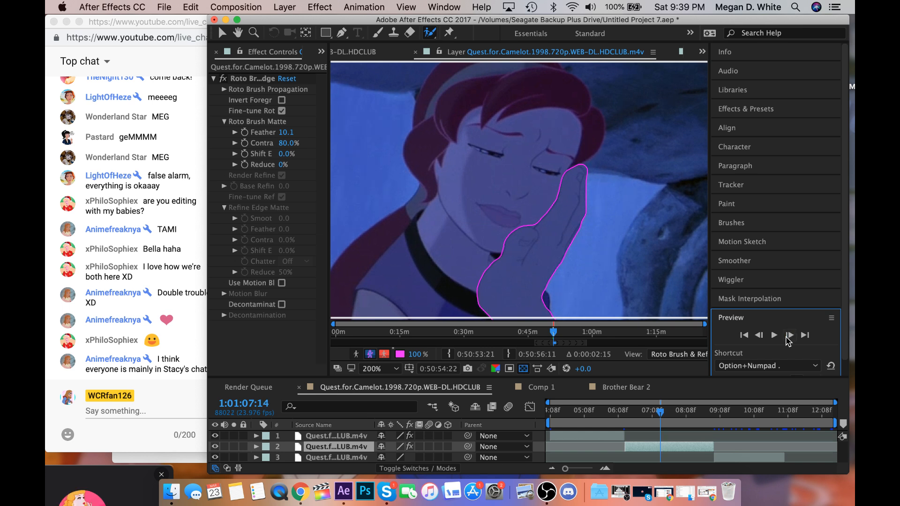
click(788, 336)
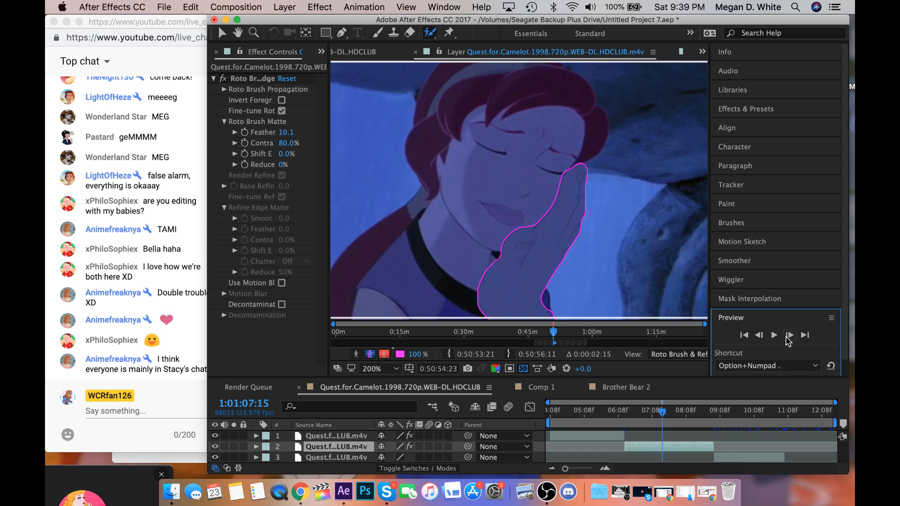
alt+click(532, 228)
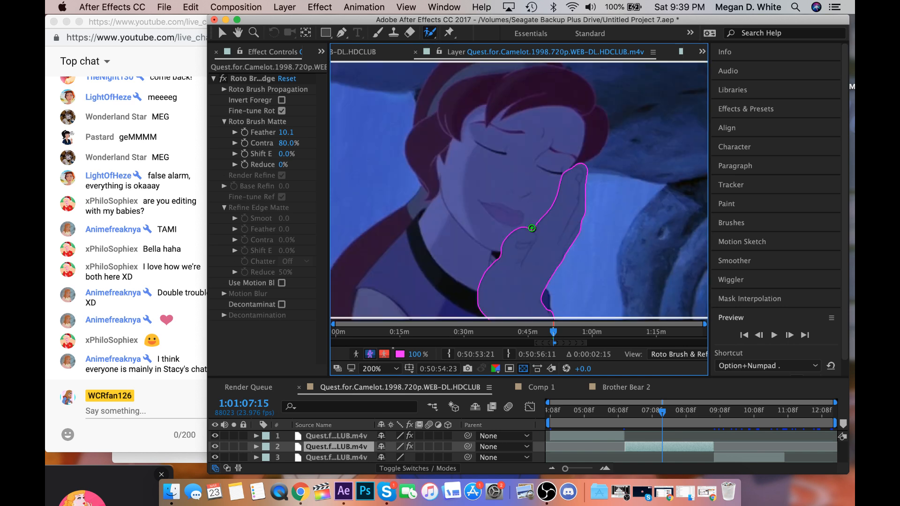
Touch up the outer wrist edge of the matte at 1:01:07:15 with a small Roto Brush stroke.
key(comma)
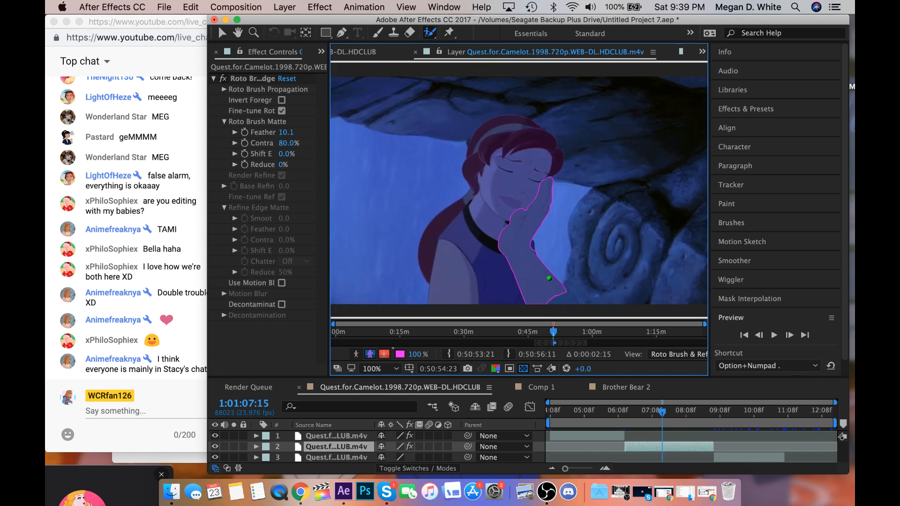
key(period)
key(period)
key(comma)
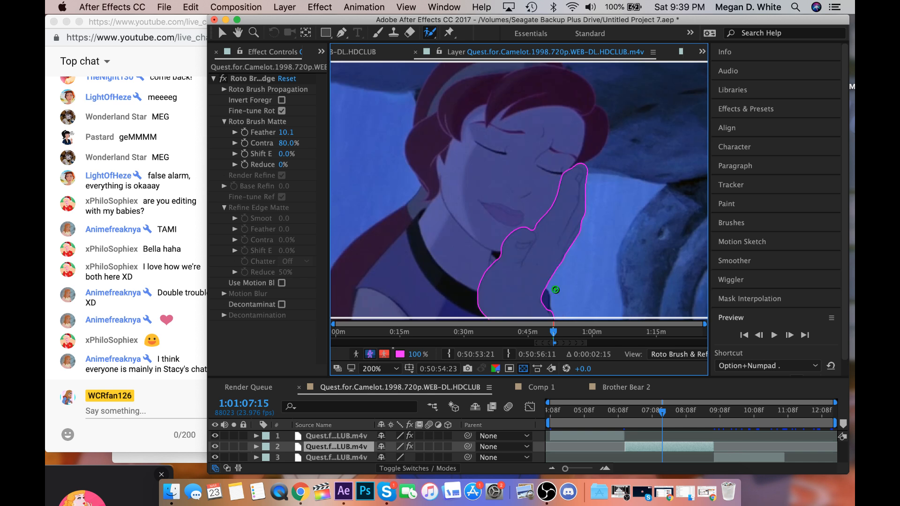
drag(550, 307, 558, 320)
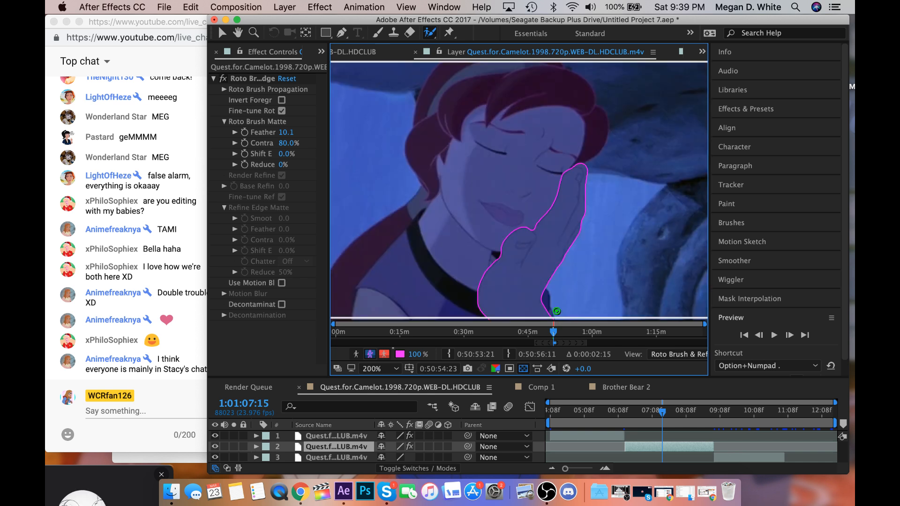
Bring the whole forearm into view and play the clip to propagate the arm matte to 1:01:07:20.
key(comma)
key(comma)
key(period)
key(period)
click(238, 33)
drag(402, 151, 406, 77)
key(space)
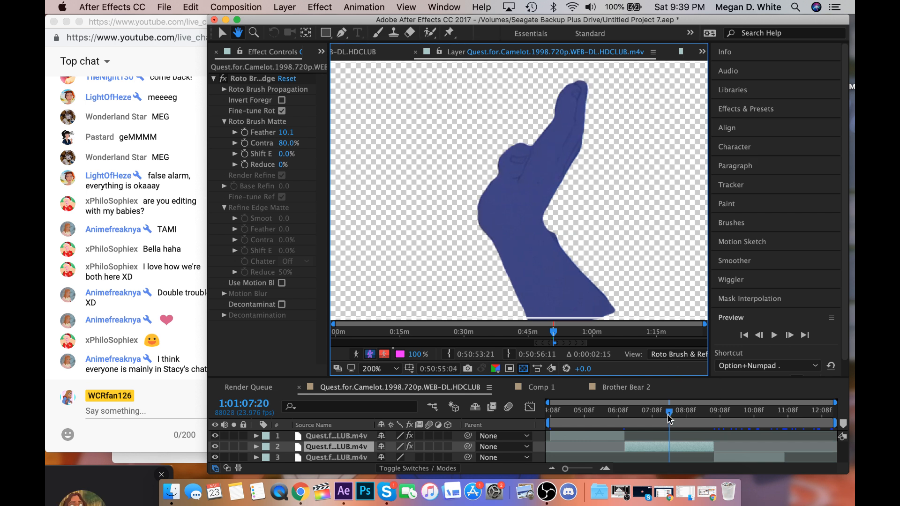
Go back to 1:01:07:19 and refine the outer wrist edge of the matte with two short Roto Brush strokes.
drag(669, 413, 667, 412)
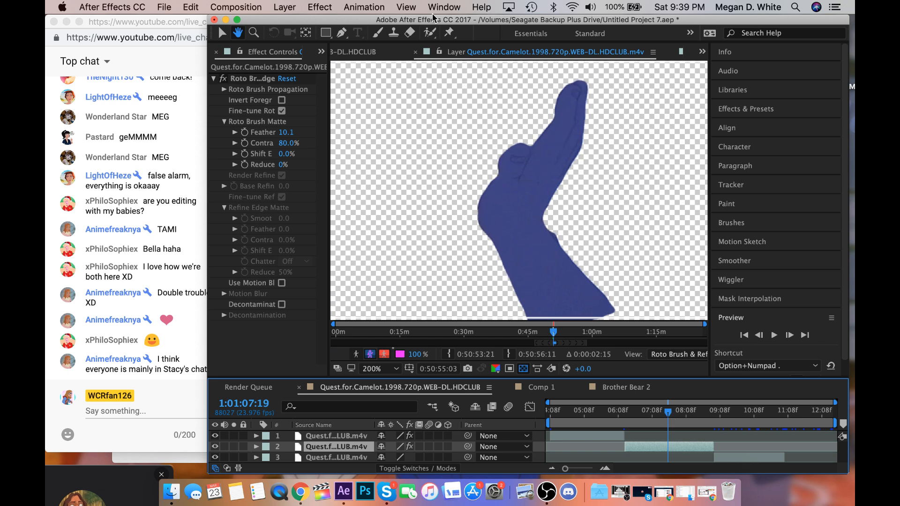
click(430, 32)
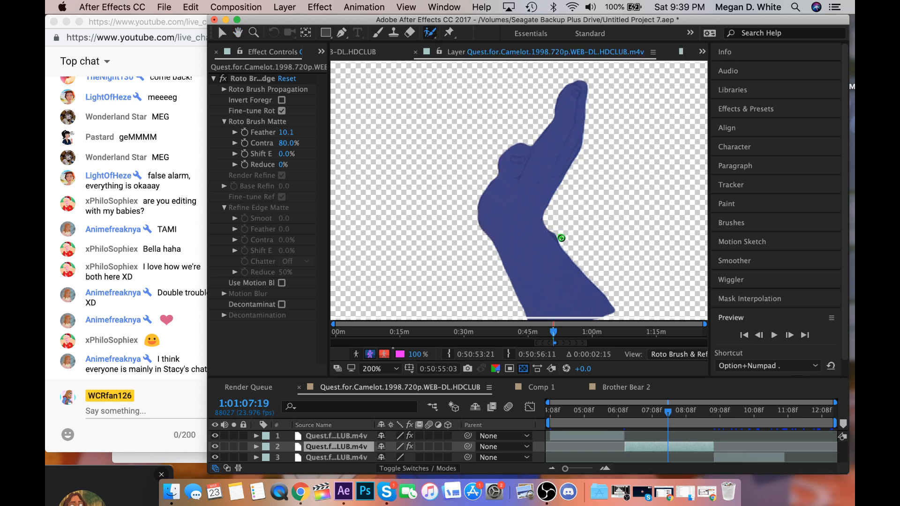
drag(553, 229, 564, 240)
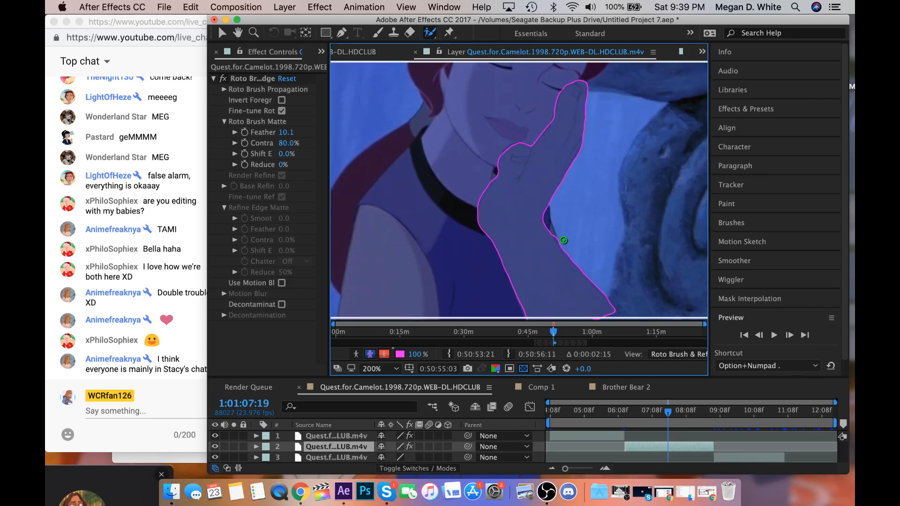
drag(556, 236, 567, 246)
Play the clip from 1:01:07:19 to propagate the corrected arm matte and review the following frames.
key(space)
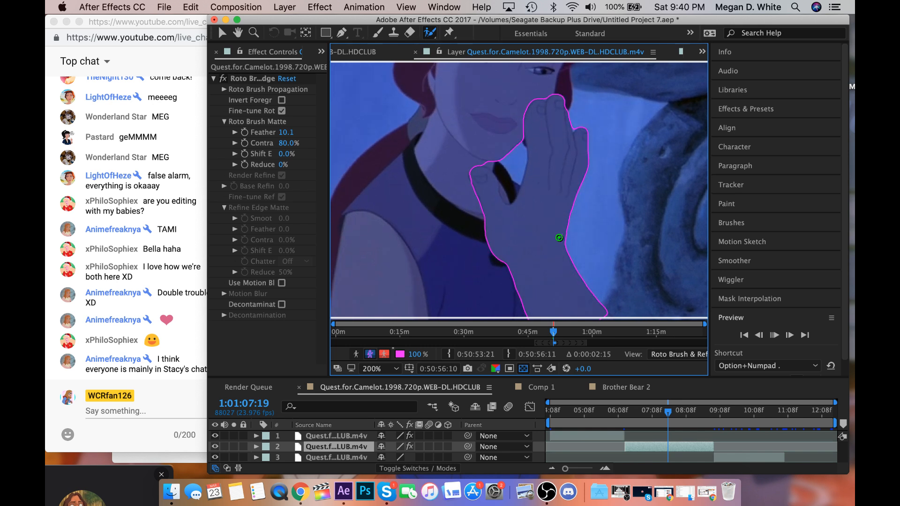
key(super+Left)
key(super+Left)
key(super+Left)
key(super+Left)
key(super+Left)
key(super+Left)
key(super+Left)
key(super+Left)
key(super+Left)
key(super+Left)
key(super+Left)
key(super+Left)
key(super+Left)
key(super+Left)
key(super+Left)
key(super+Left)
key(super+Left)
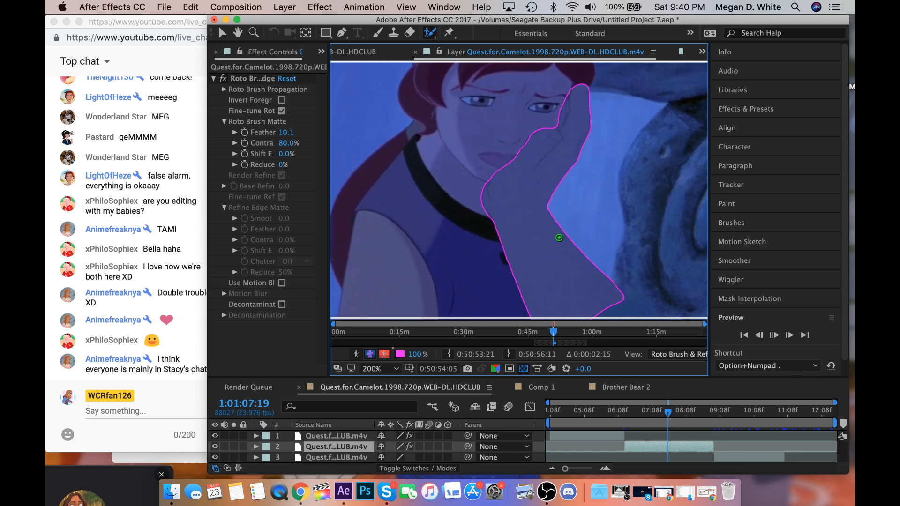
key(space)
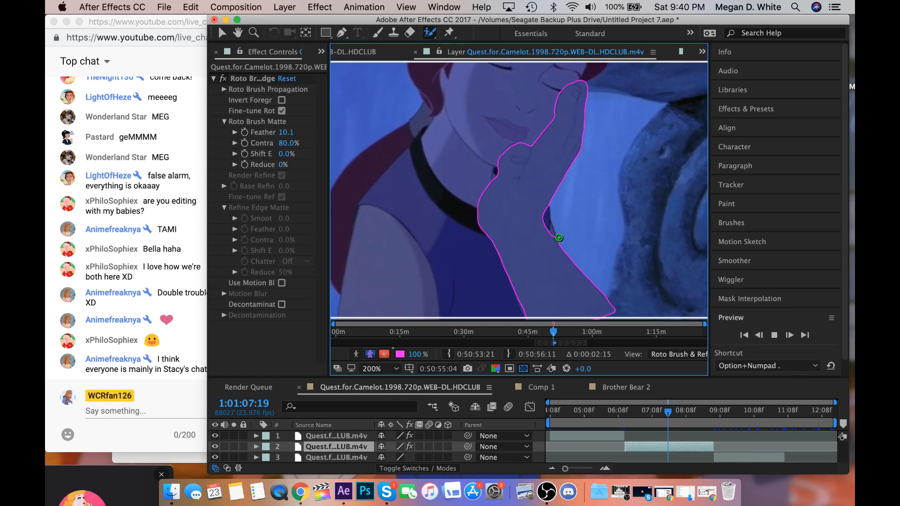
Move to 1:01:08:01 and refine the matte at the outer wrist edge and between the thumb and fingers.
click(675, 414)
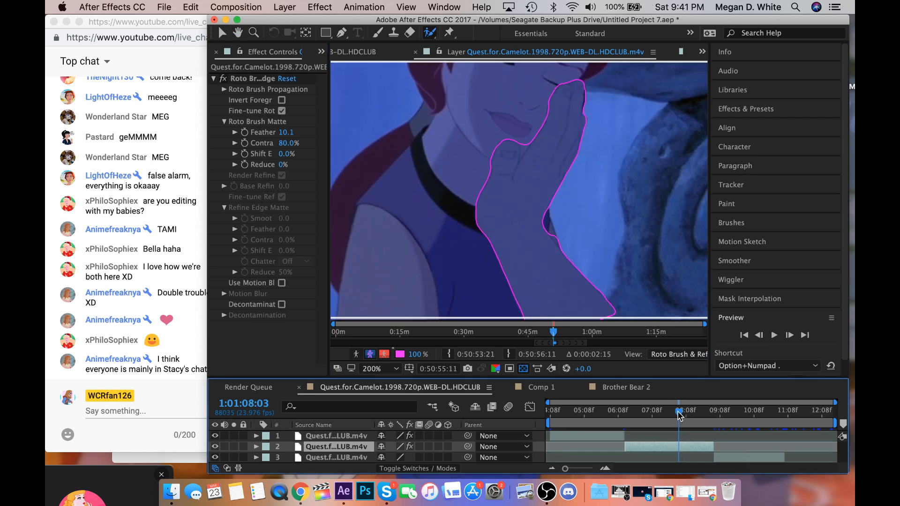
drag(672, 416, 675, 416)
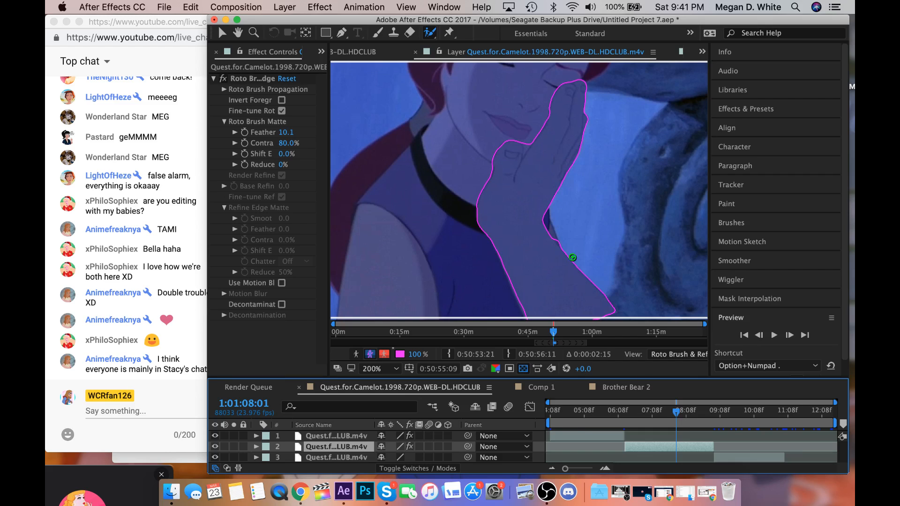
drag(553, 236, 564, 246)
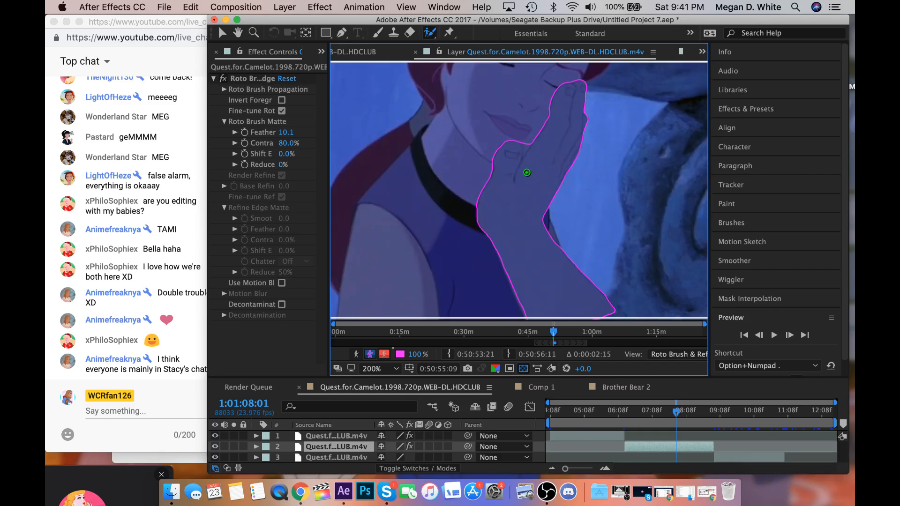
drag(526, 151, 527, 134)
Advance to 1:01:08:03 and refine the matte between the thumb and fingers and along the outer wrist edge.
click(791, 335)
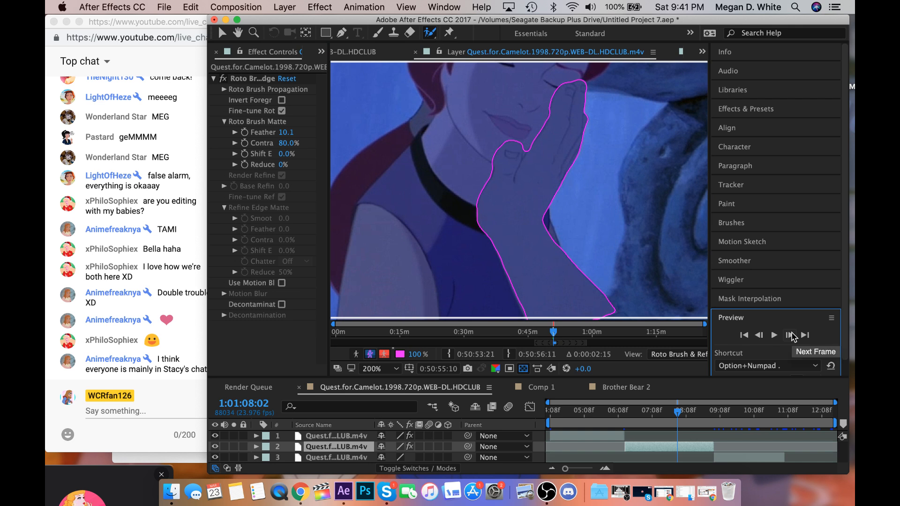
click(791, 334)
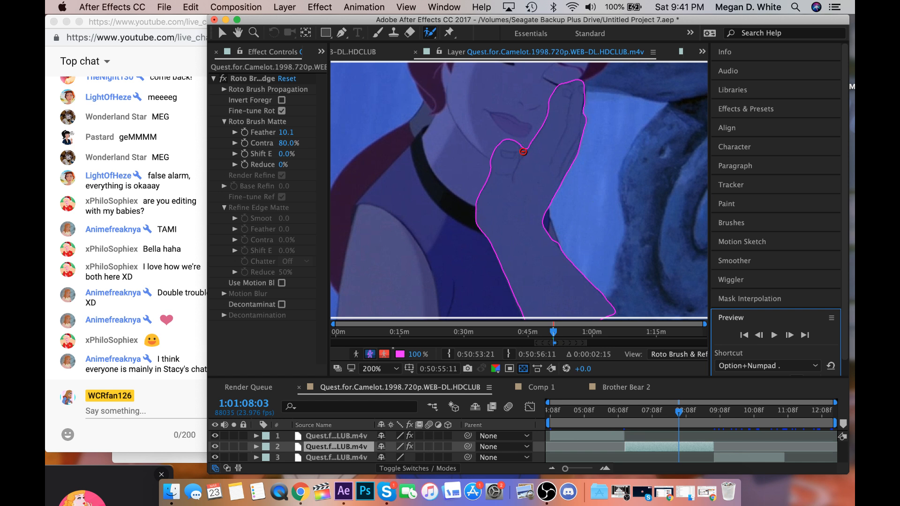
alt+click(522, 134)
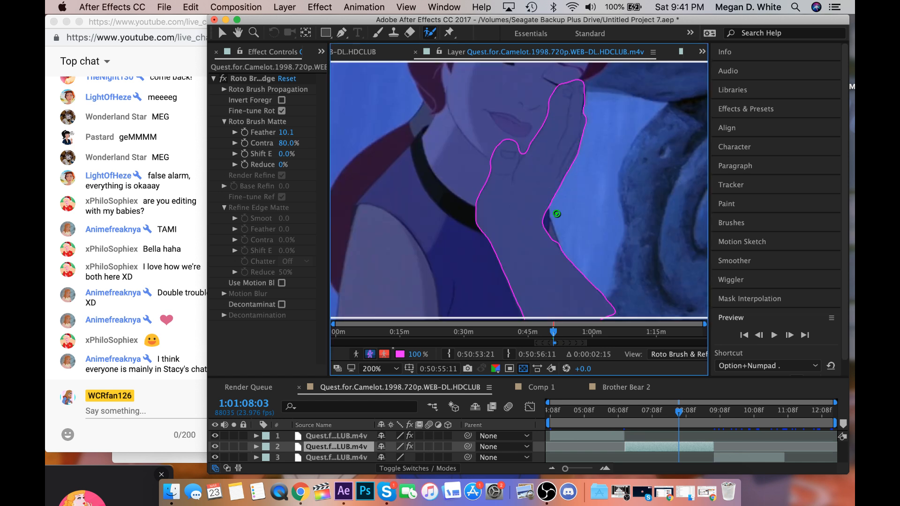
alt+click(558, 238)
drag(556, 237, 564, 247)
scroll(547, 214, down, 1)
scroll(547, 214, up, 1)
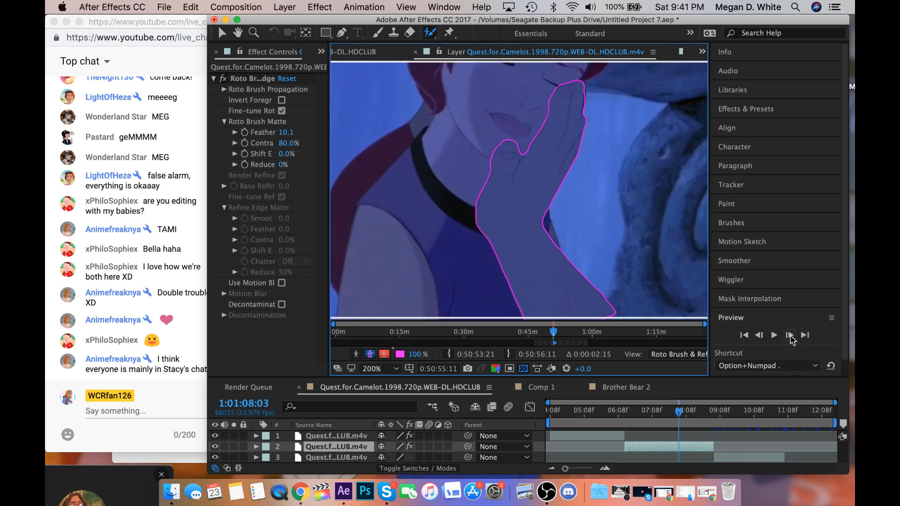
Check the frames up to 1:01:08:06, return to 1:01:08:05 and carve the gap between thumb and fingers out of the matte.
click(789, 335)
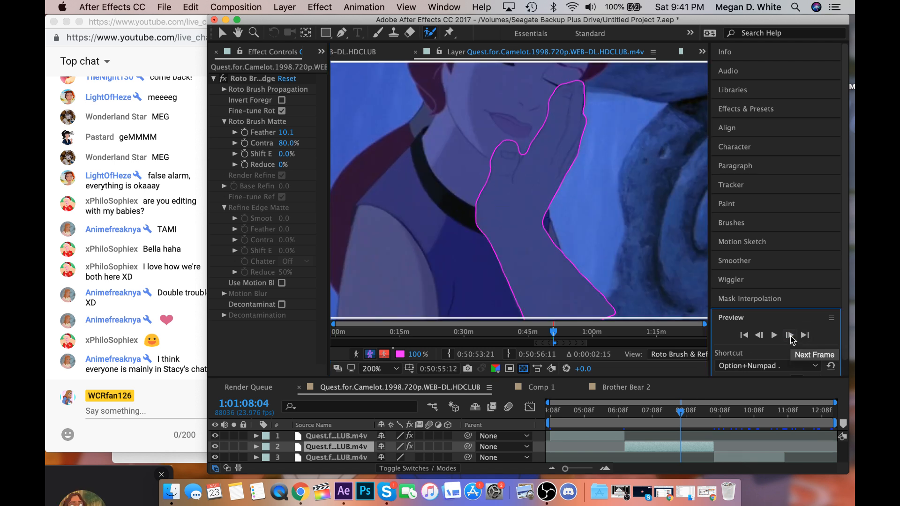
click(790, 335)
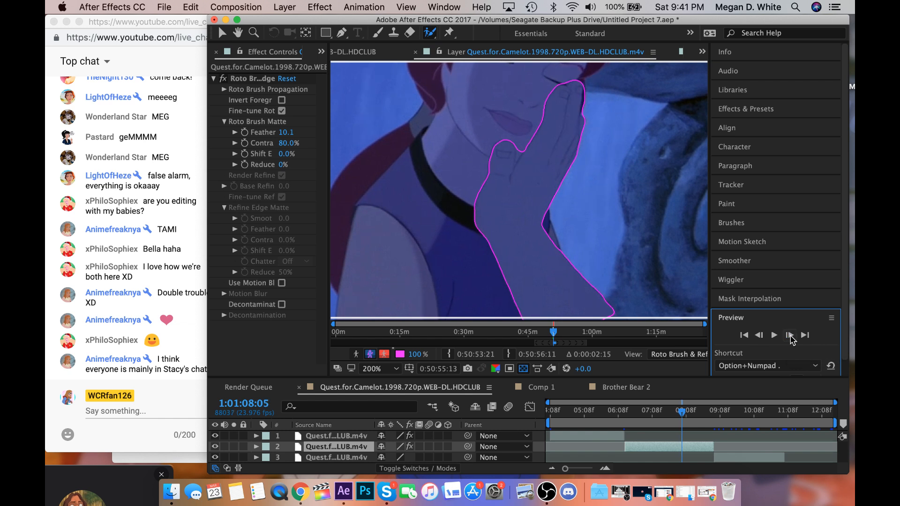
click(790, 337)
click(760, 336)
click(762, 335)
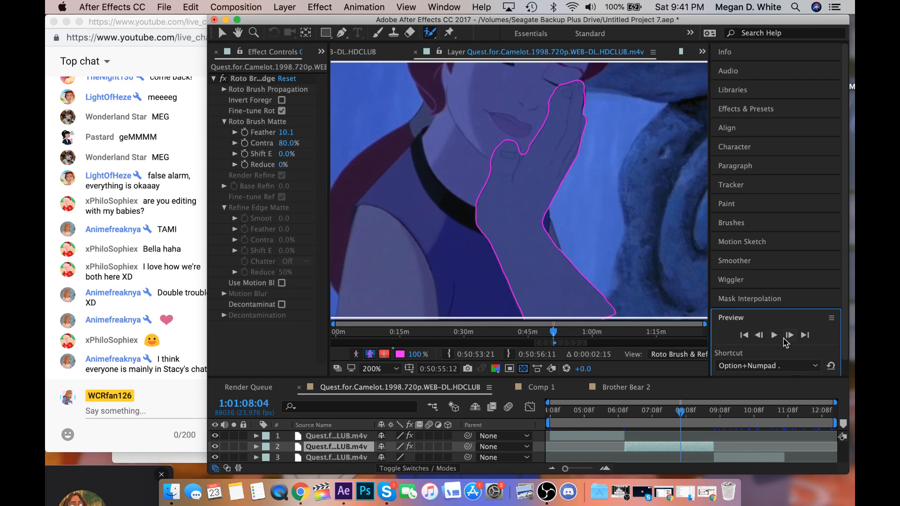
click(789, 335)
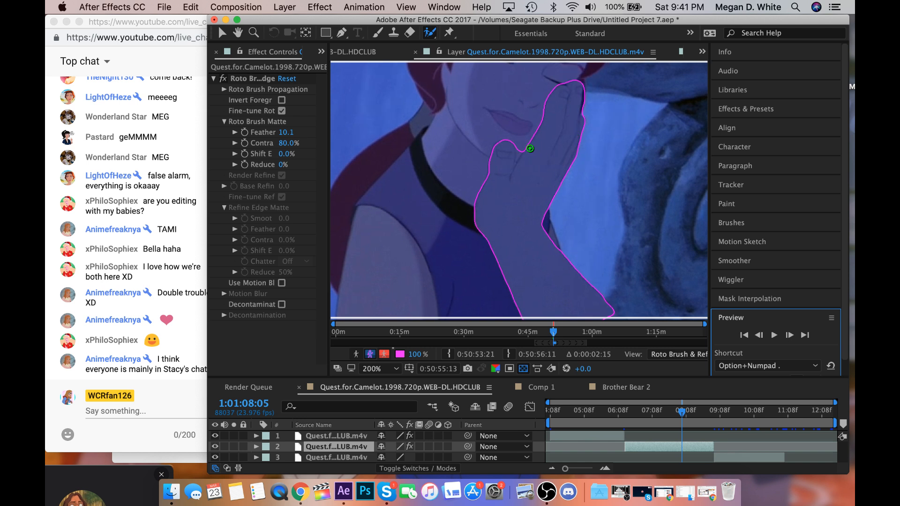
drag(519, 146, 520, 133)
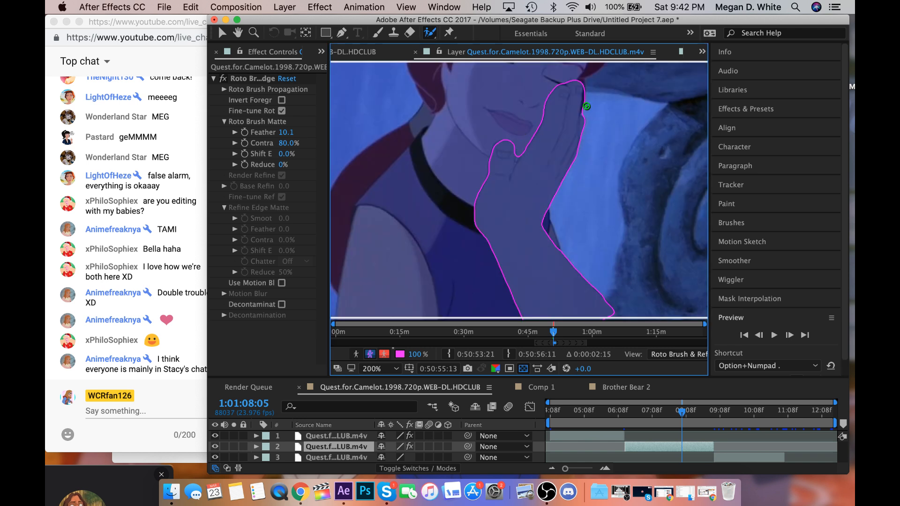
Trim the matte along the outer edge of the fingertips at 1:01:08:05 with a Roto Brush stroke.
drag(582, 109, 584, 87)
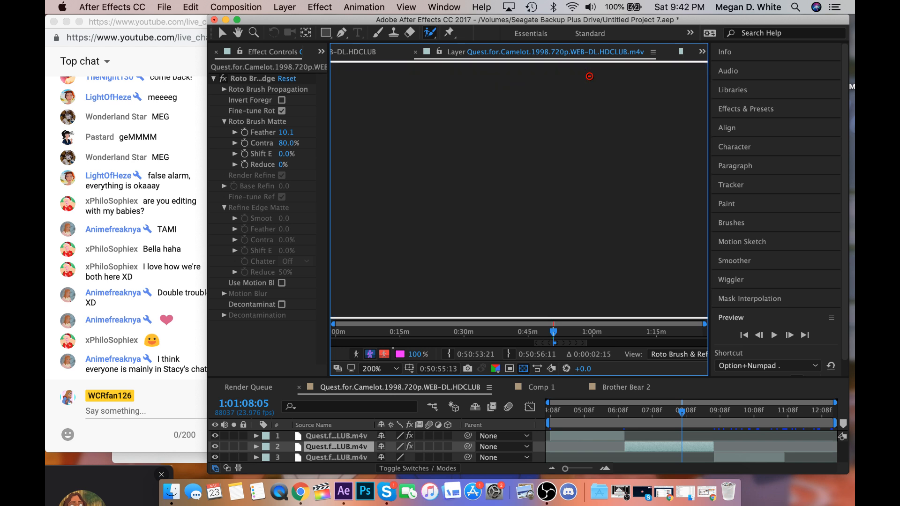
key(comma)
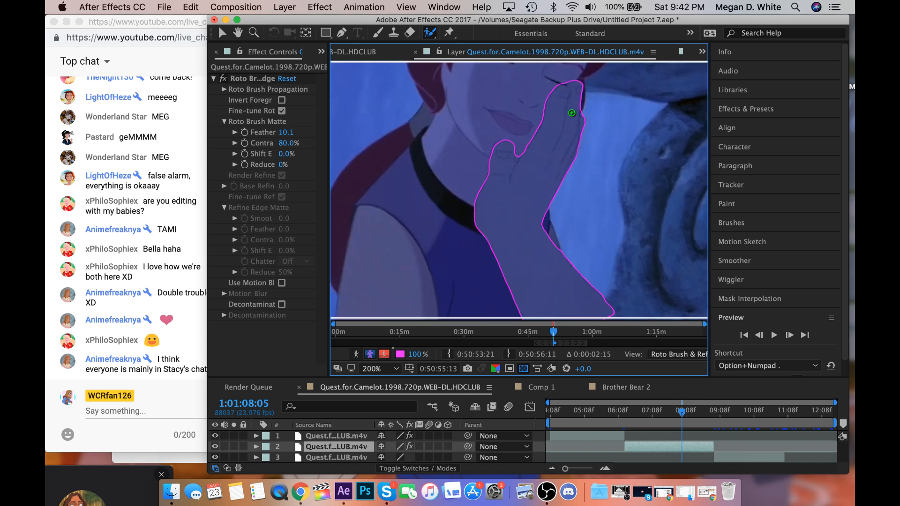
key(period)
Advance to 1:01:08:07 and smooth the matte along the outer wrist edge with a Roto Brush stroke.
click(791, 336)
click(792, 336)
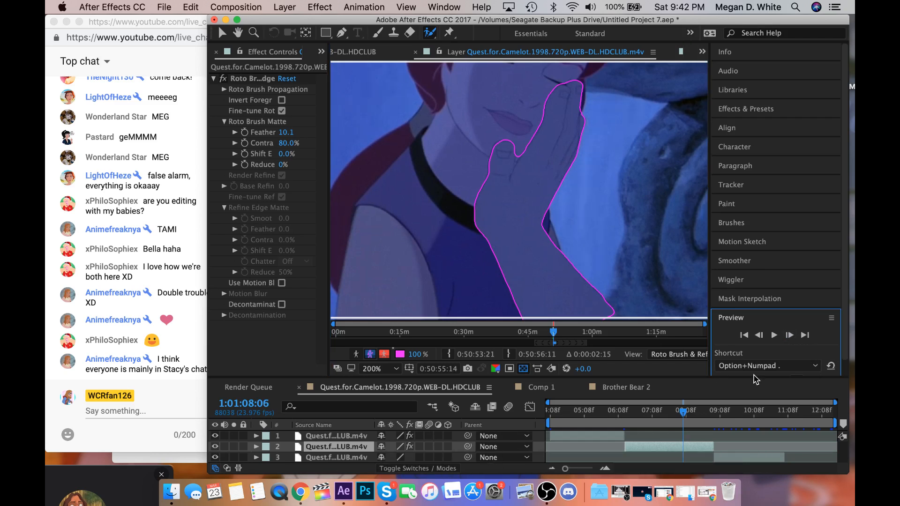
click(790, 336)
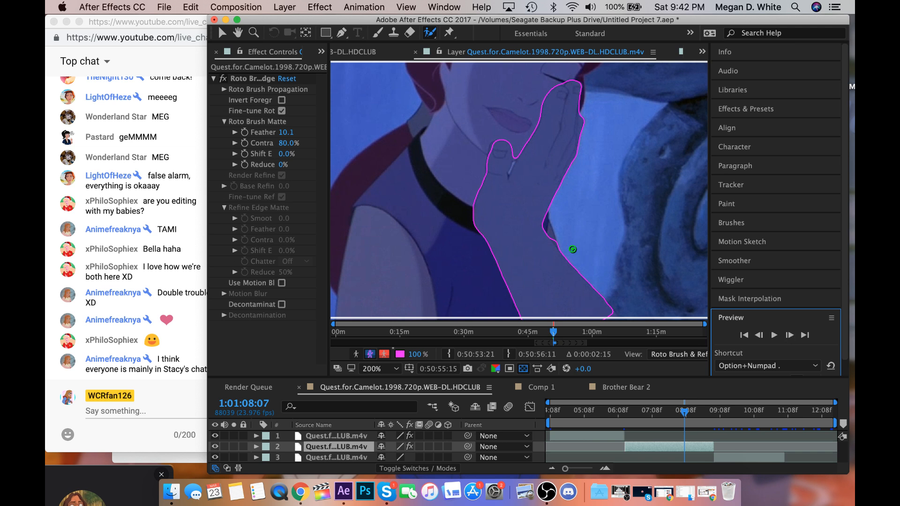
drag(553, 238, 565, 246)
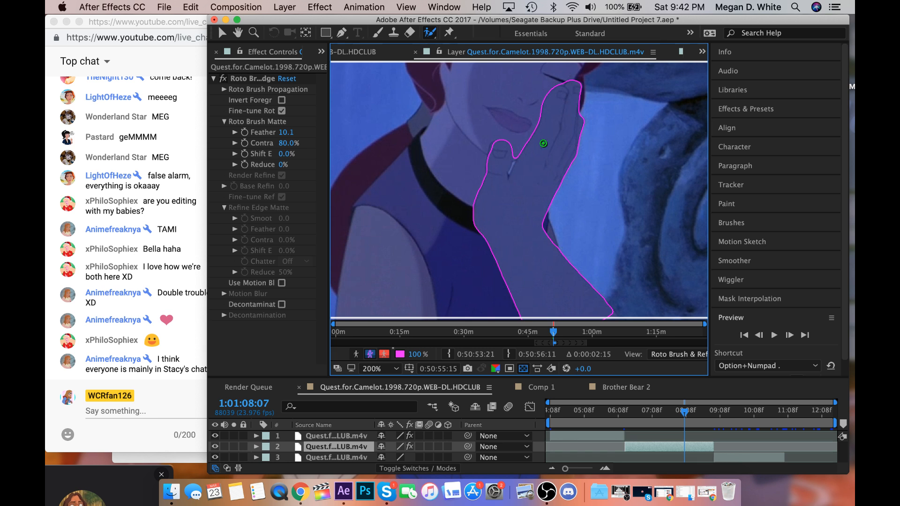
Refine the matte around the thumb at 1:01:08:07 and carve out the gap between thumb and fingers.
mouse_move(493, 150)
mouse_down()
mouse_move(490, 141)
mouse_move(499, 145)
mouse_up()
drag(507, 180, 507, 180)
key(period)
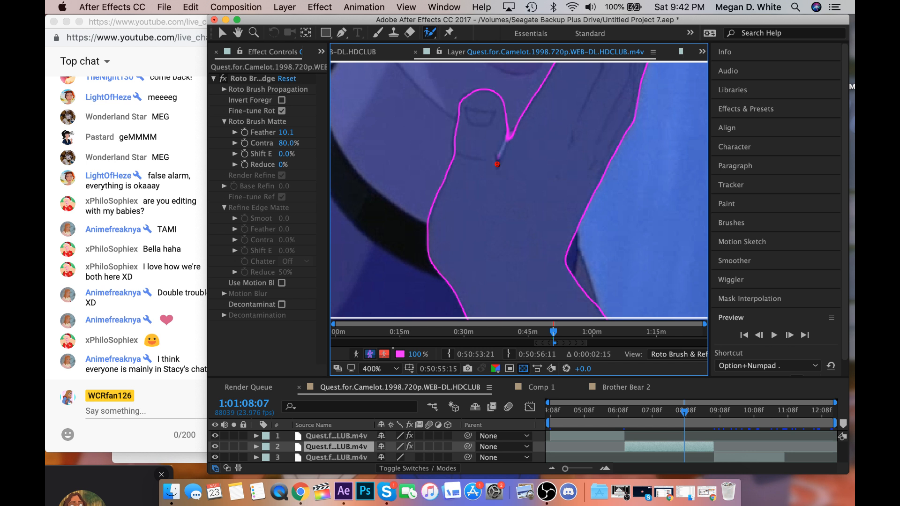
drag(497, 164, 513, 127)
drag(510, 149, 530, 110)
mouse_move(498, 163)
mouse_down()
mouse_move(512, 124)
mouse_move(498, 162)
mouse_move(510, 124)
mouse_up()
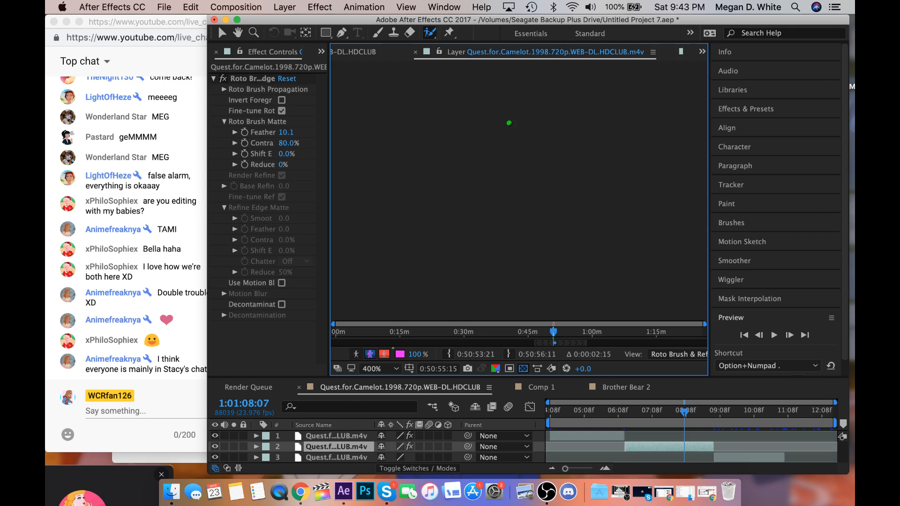
Advance to 1:01:08:09 and refine the matte at the outer wrist edge, the thumb and the gap beside the fingers.
click(789, 335)
click(790, 335)
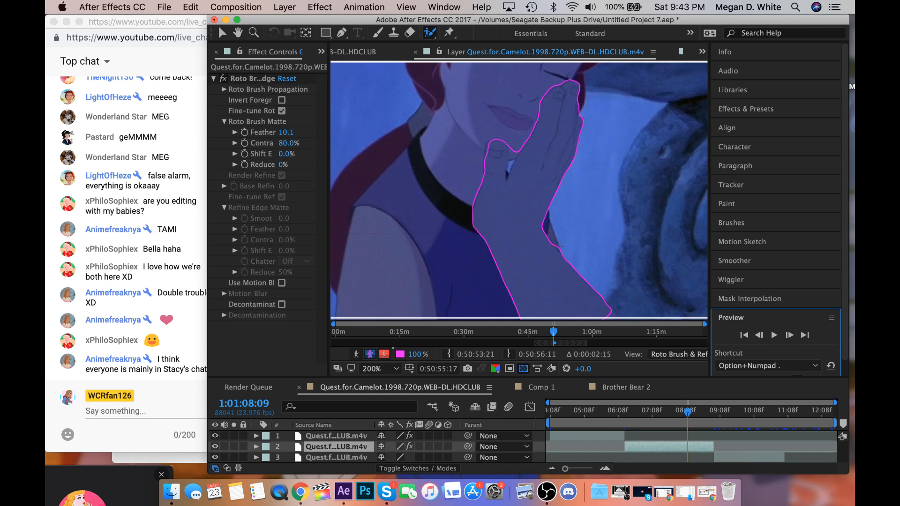
drag(557, 246, 563, 253)
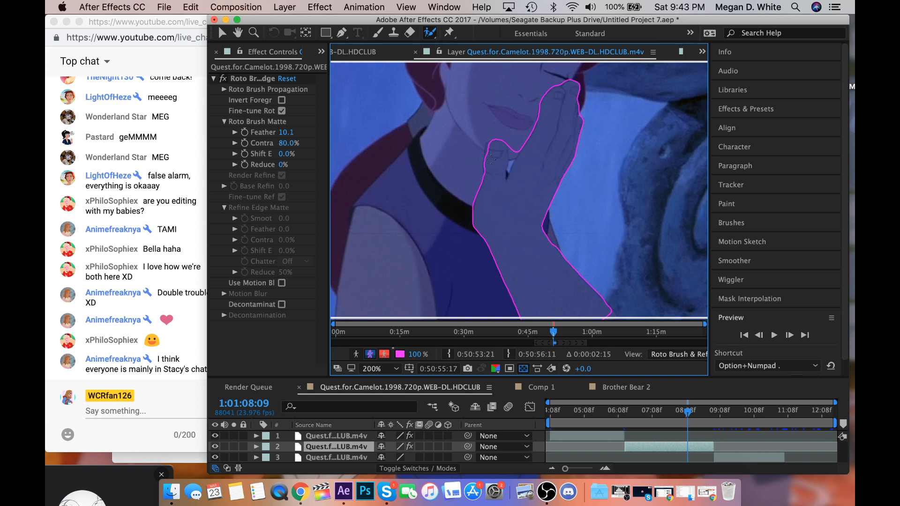
click(492, 142)
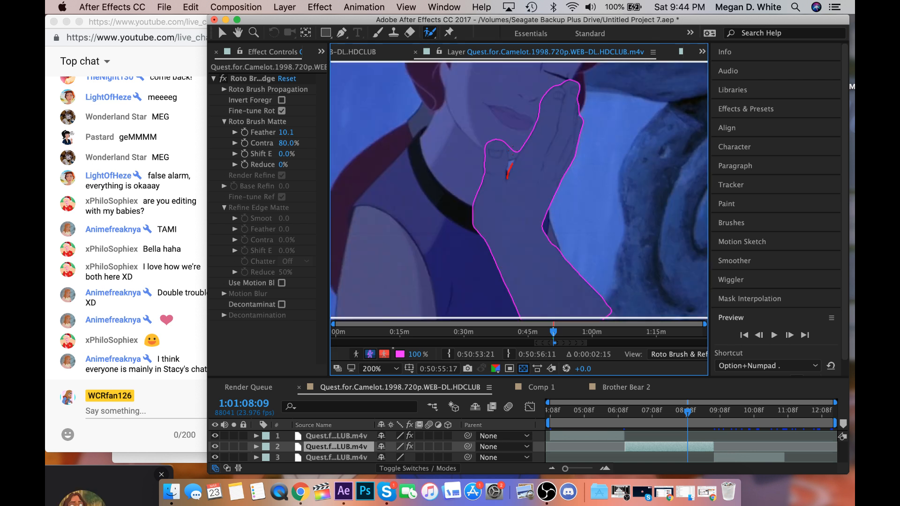
drag(513, 151, 513, 144)
key(period)
Refine the thumb gap in the matte at 1:01:08:10 and 1:01:08:11, and smooth the outer wrist edge at 1:01:08:11.
click(789, 336)
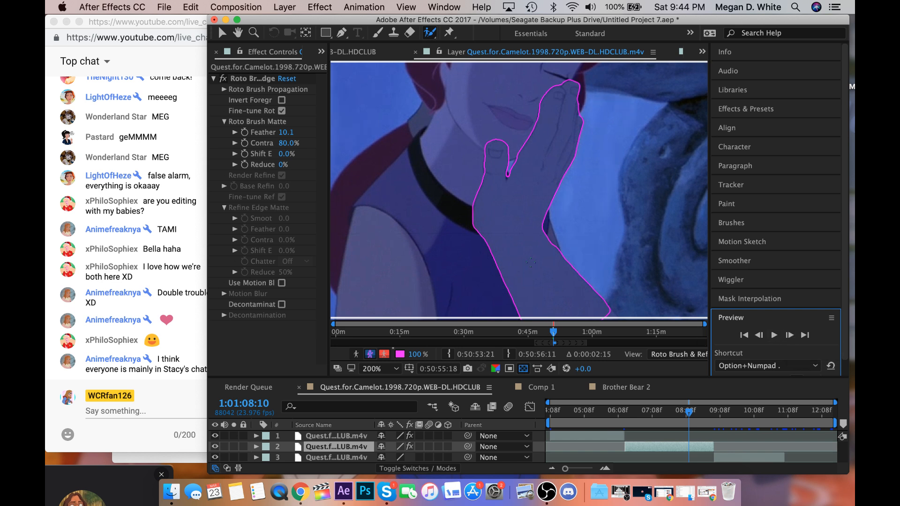
drag(506, 180, 508, 175)
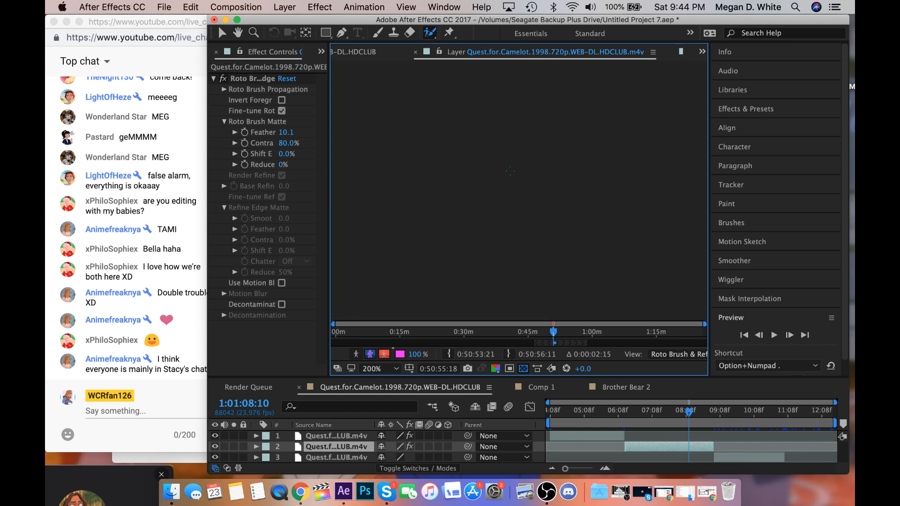
key(space)
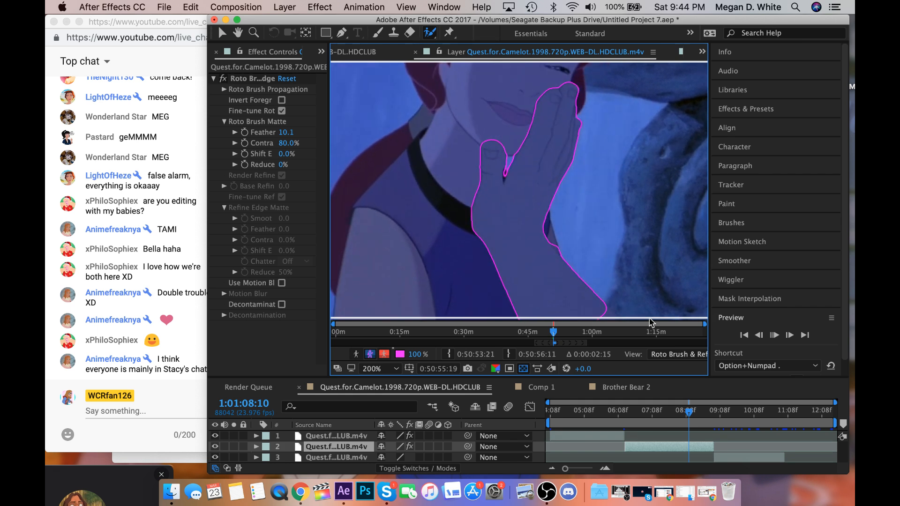
click(760, 336)
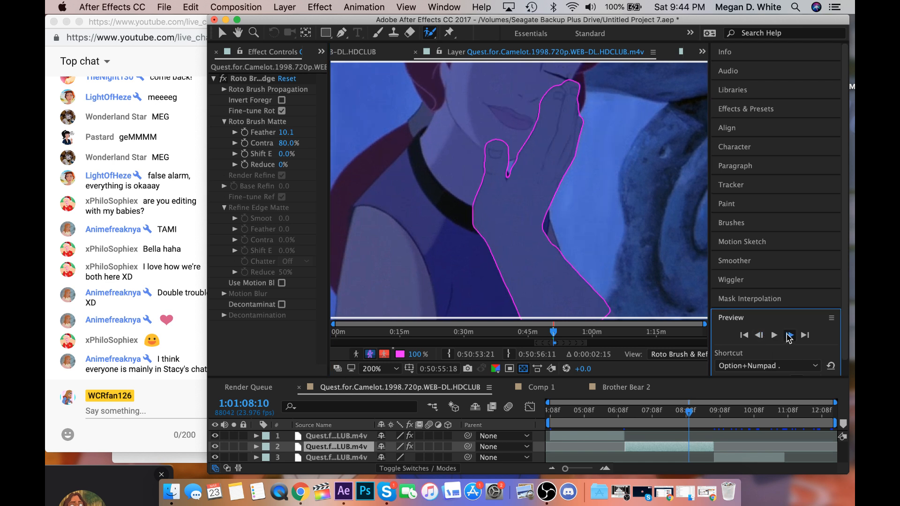
drag(504, 180, 506, 161)
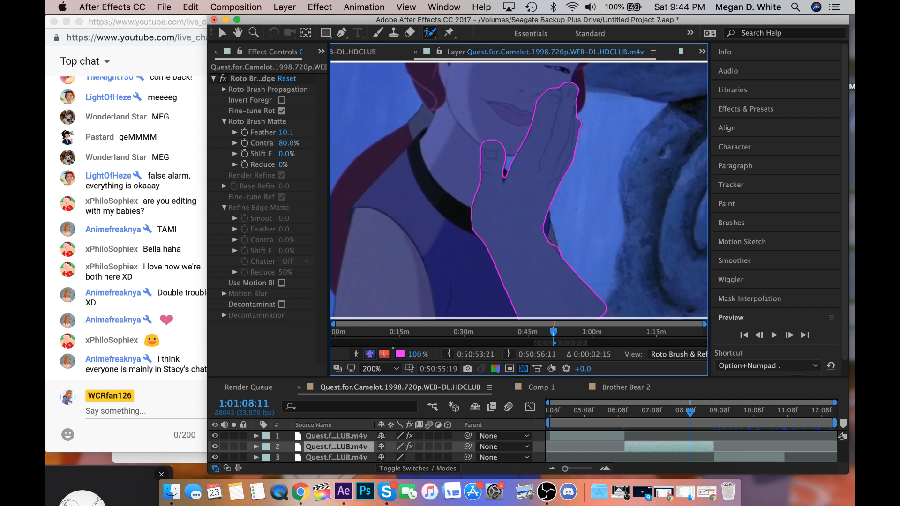
drag(552, 246, 564, 256)
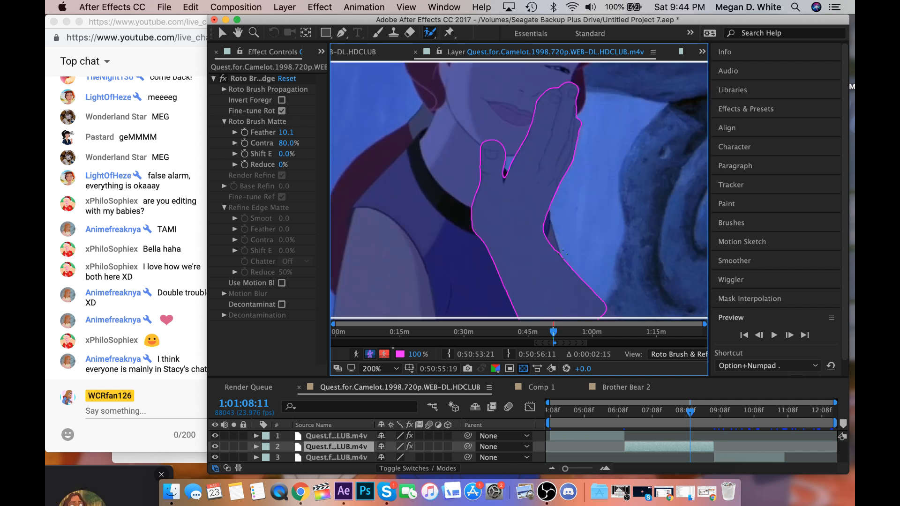
Review the neighbouring frames, move to 1:01:08:13 and refine the matte at the outer wrist edge and the thumb gap.
key(space)
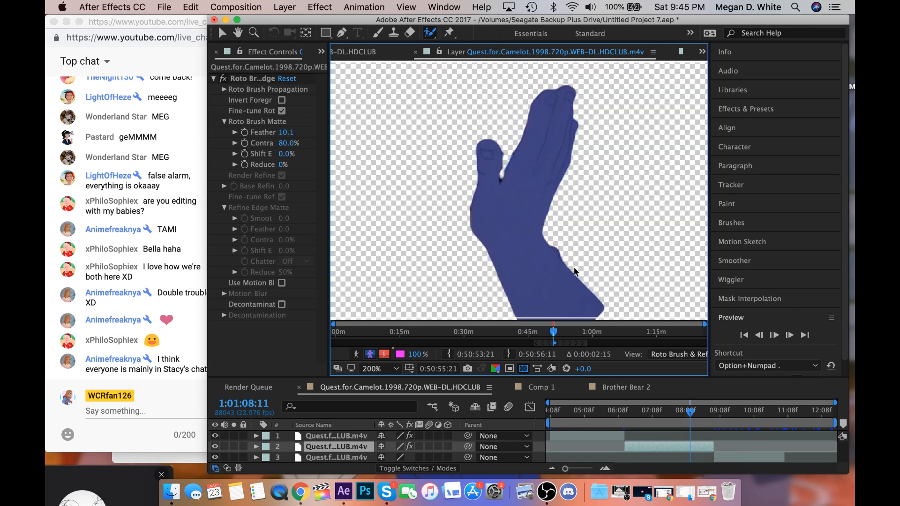
click(762, 334)
click(762, 335)
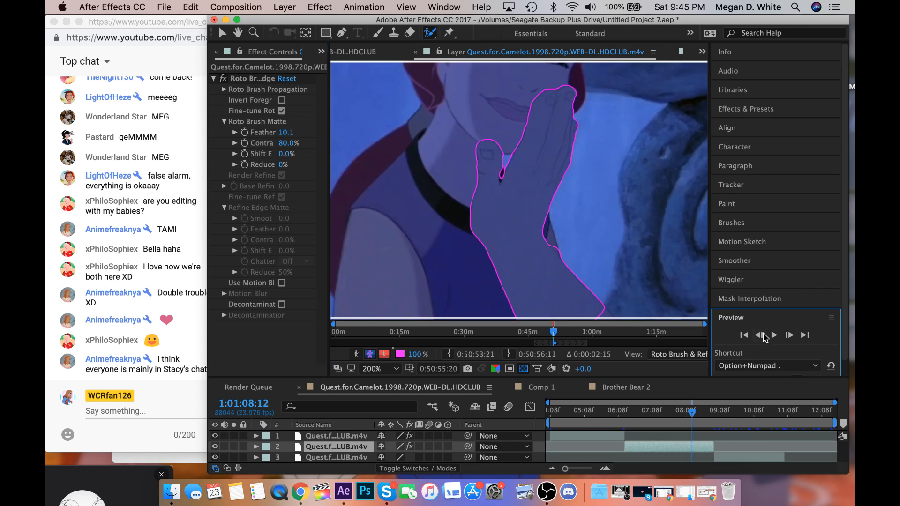
click(762, 335)
click(790, 336)
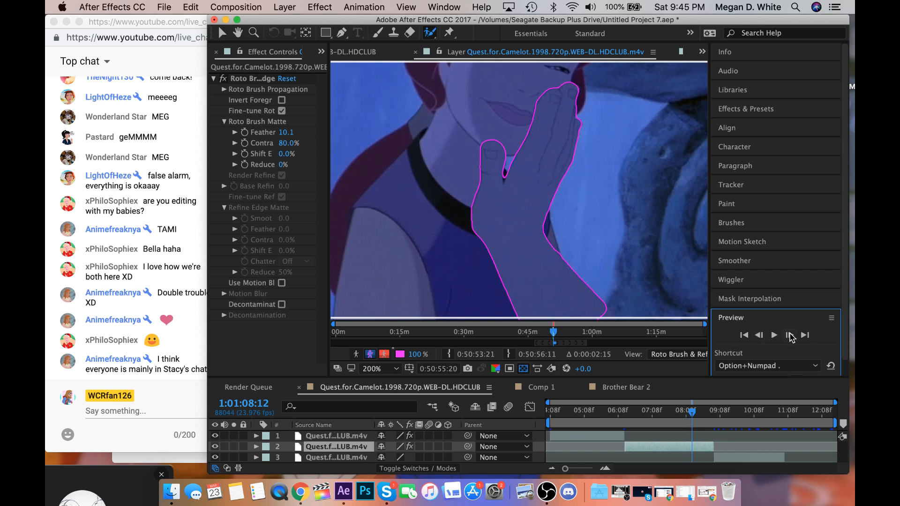
click(790, 336)
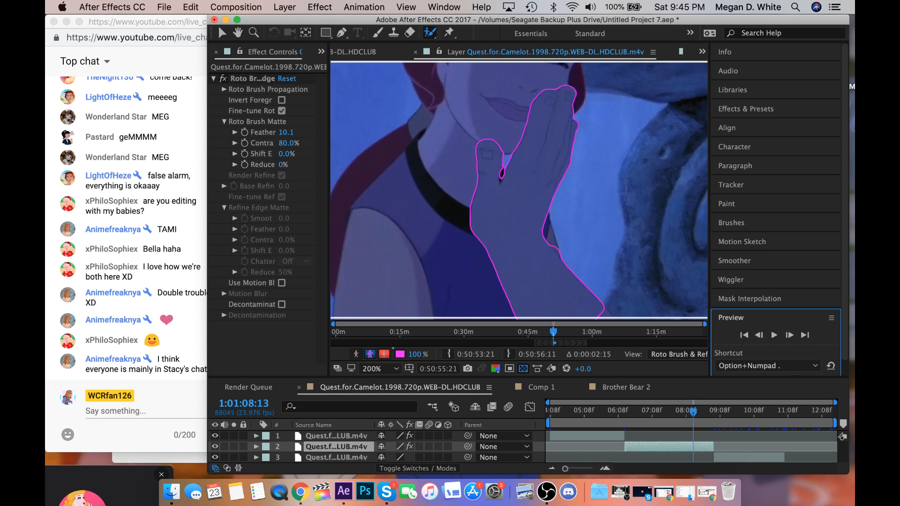
drag(553, 246, 568, 262)
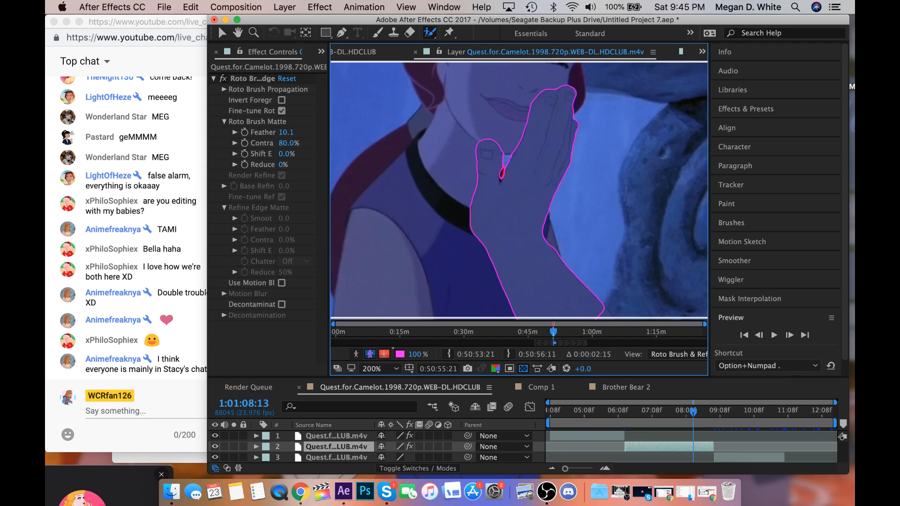
drag(503, 170, 506, 146)
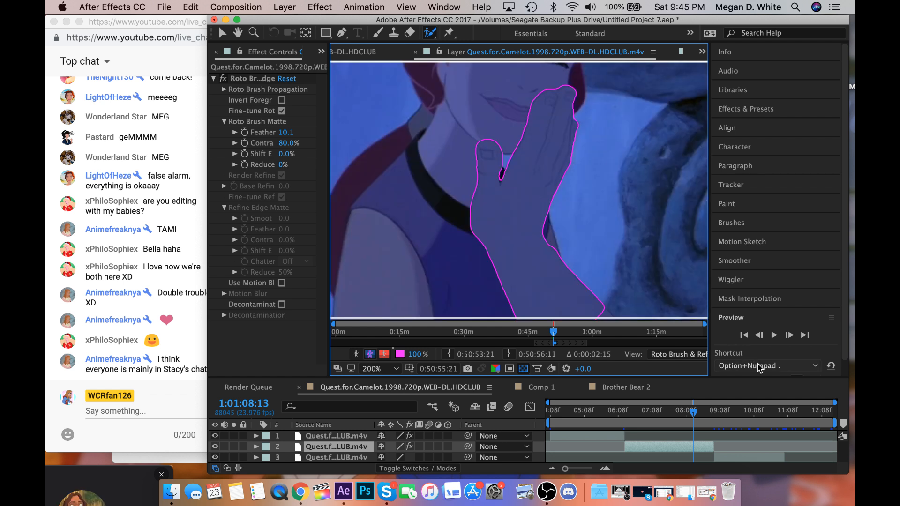
Advance to 1:01:08:15 and extend the matte over the missing corner of the forearm at the picture's lower edge.
click(794, 338)
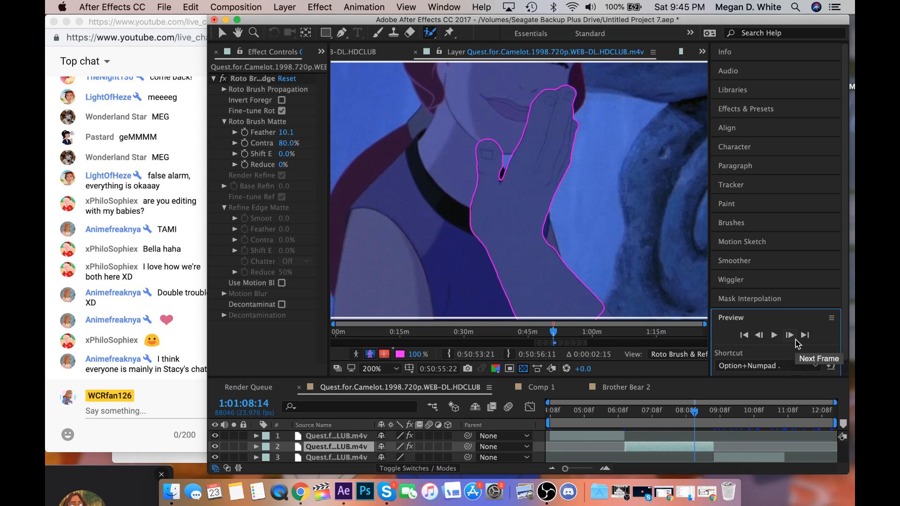
click(795, 339)
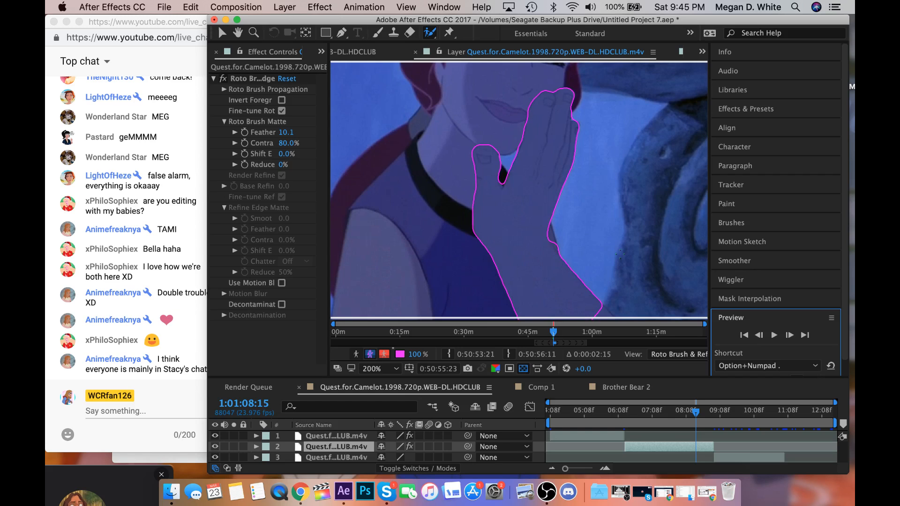
key(comma)
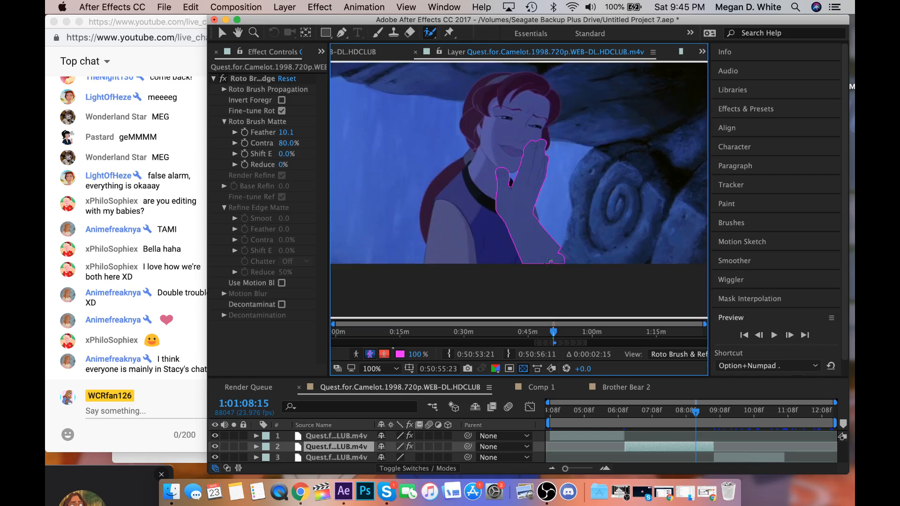
drag(549, 260, 564, 253)
key(period)
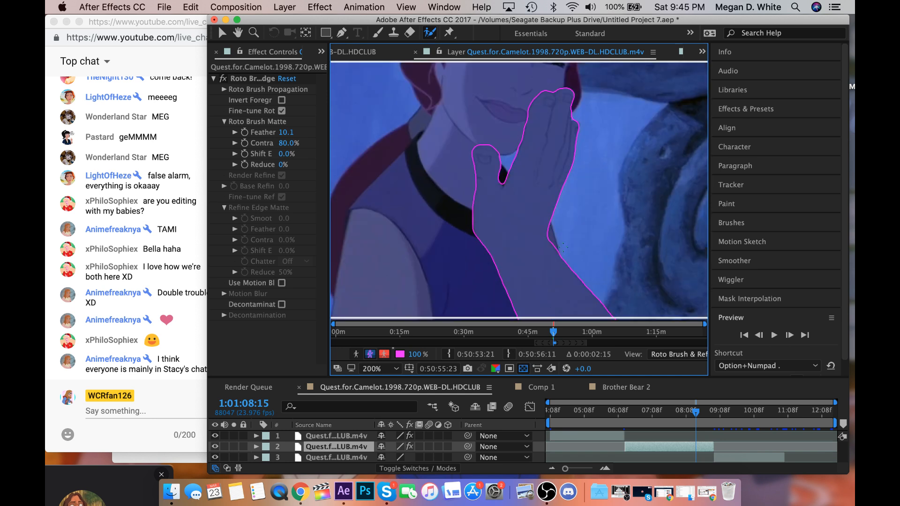
Check the frames up to 1:01:08:19, return to 1:01:08:17 and clean up the matte in the gap between thumb and fingers.
click(790, 336)
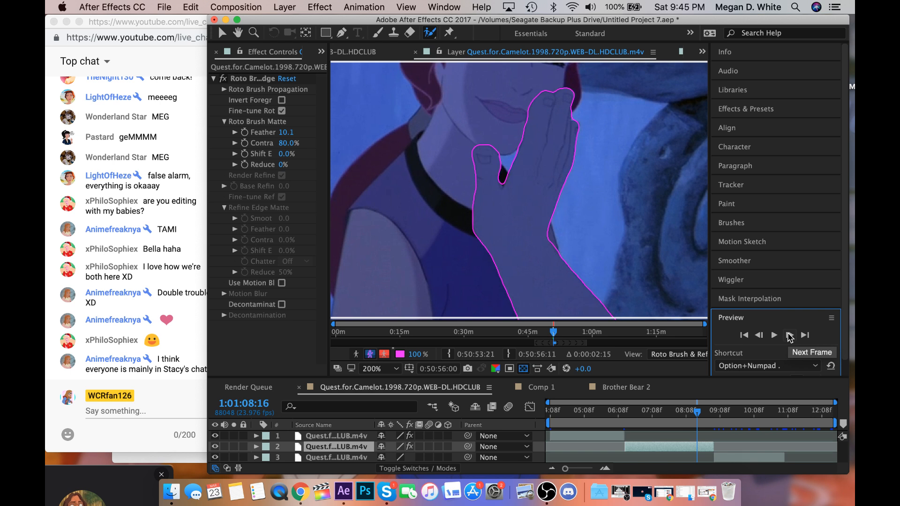
key(space)
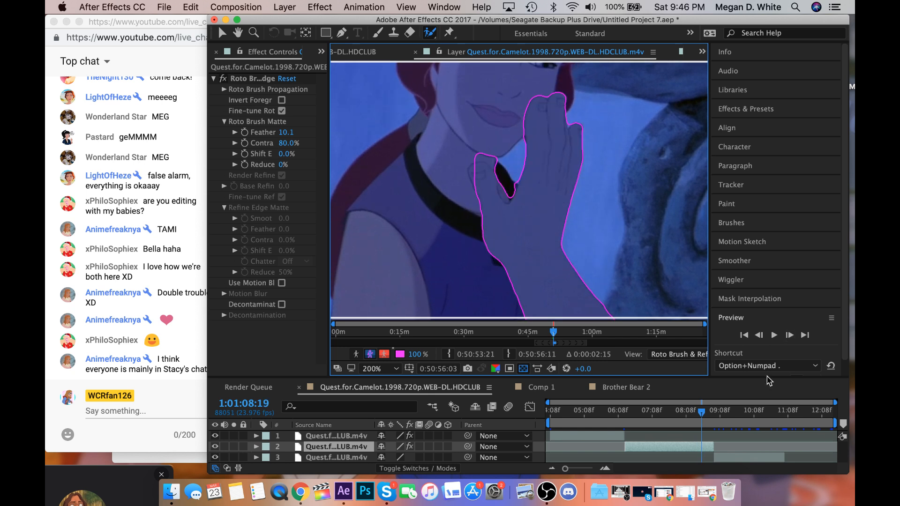
click(759, 335)
click(759, 335)
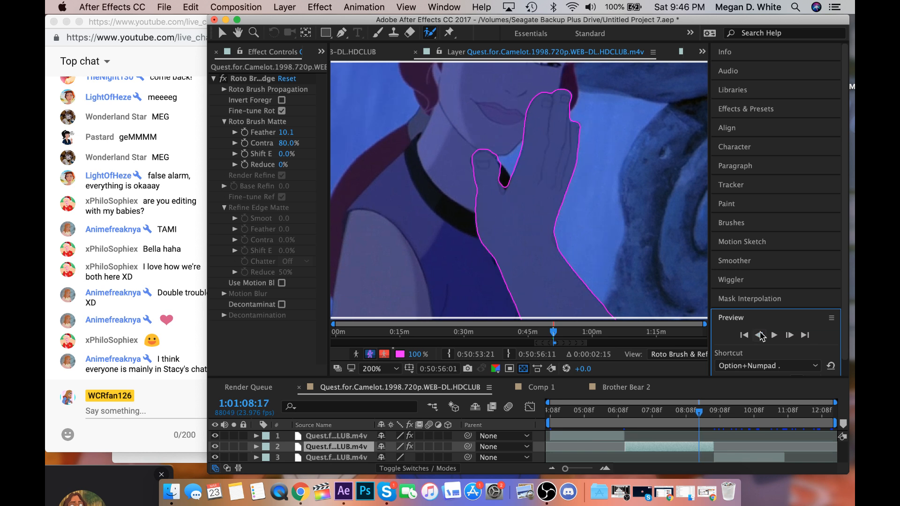
click(760, 335)
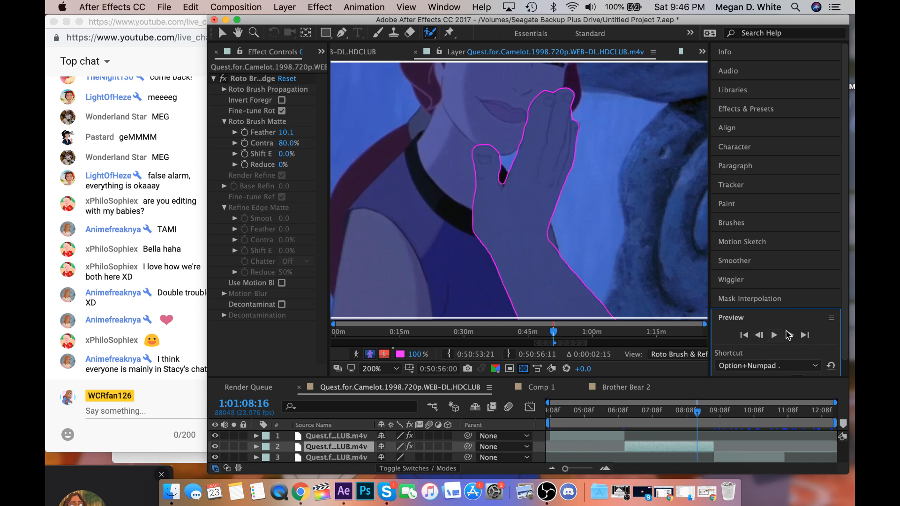
click(790, 336)
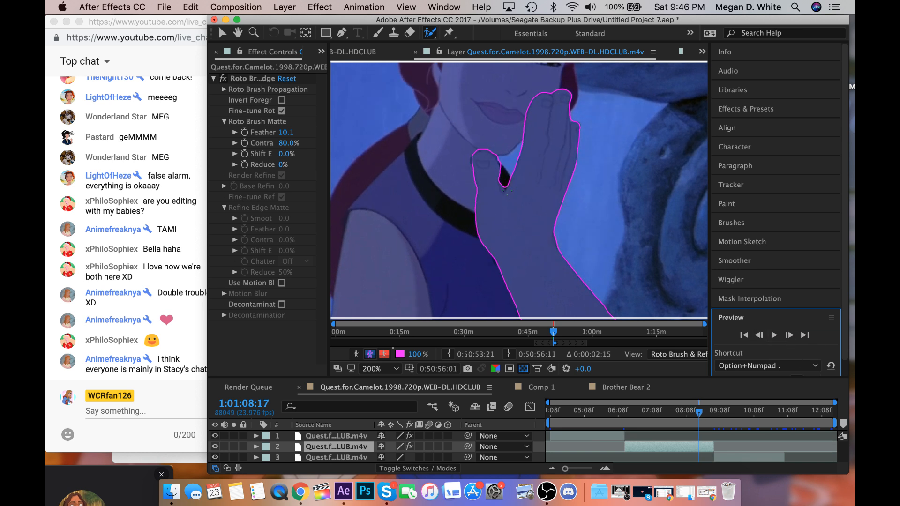
drag(504, 183, 502, 159)
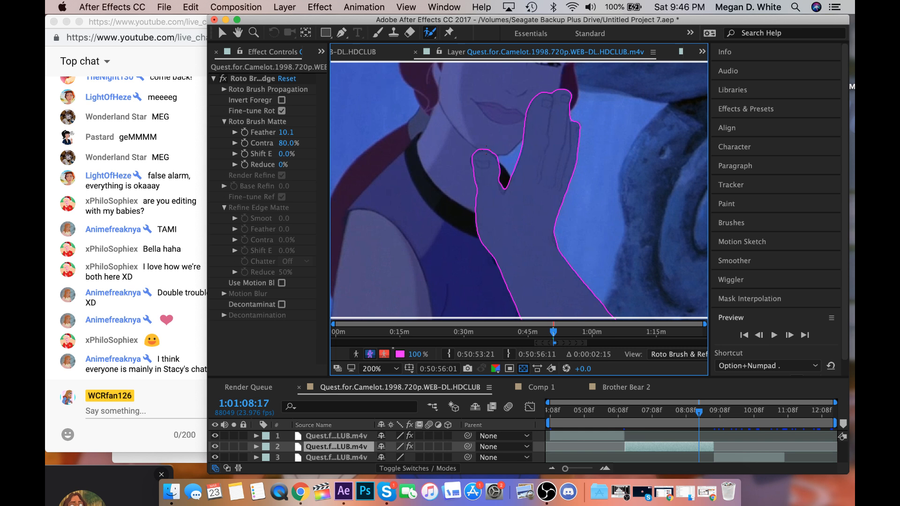
Reshape the matte along the thumb's inner edge and around its tip at 1:01:08:17.
mouse_move(497, 162)
mouse_down()
mouse_move(505, 191)
mouse_move(503, 170)
mouse_up()
drag(483, 159, 496, 201)
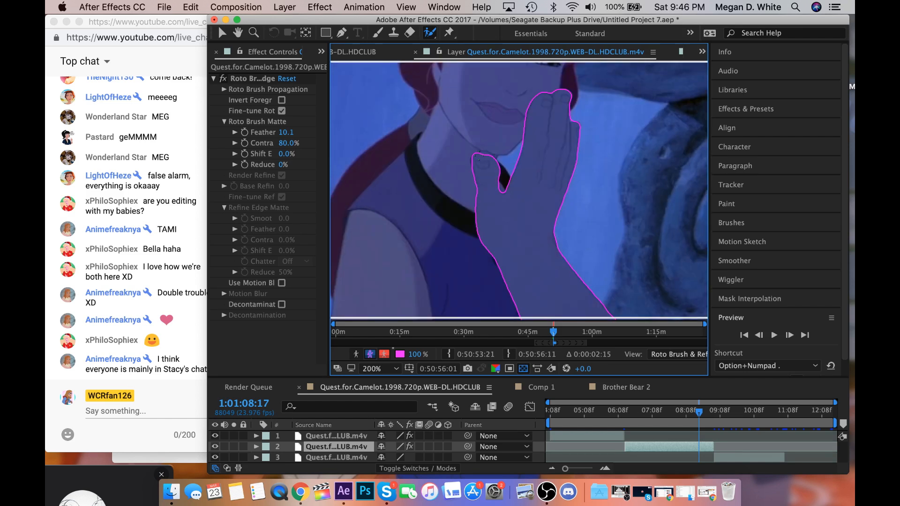
drag(481, 154, 492, 155)
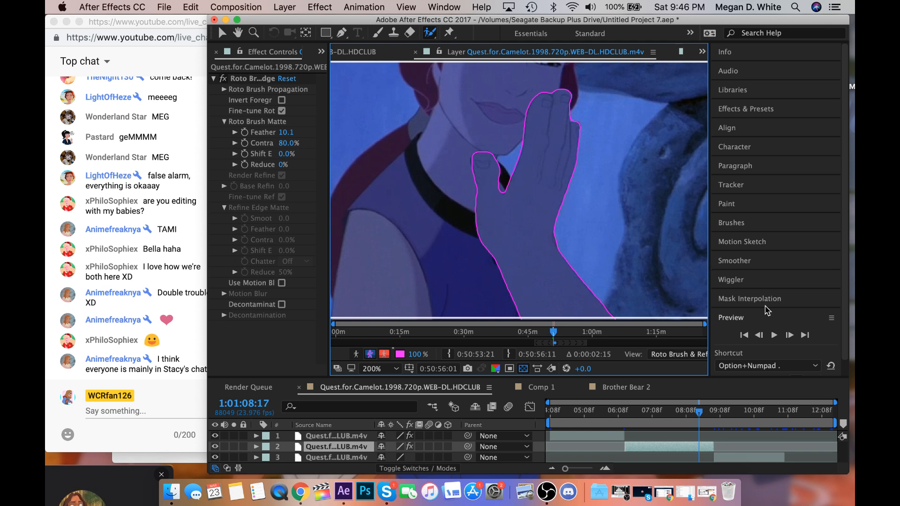
Advance to 1:01:08:19 and refine the matte at the base of the gap between thumb and fingers.
click(790, 336)
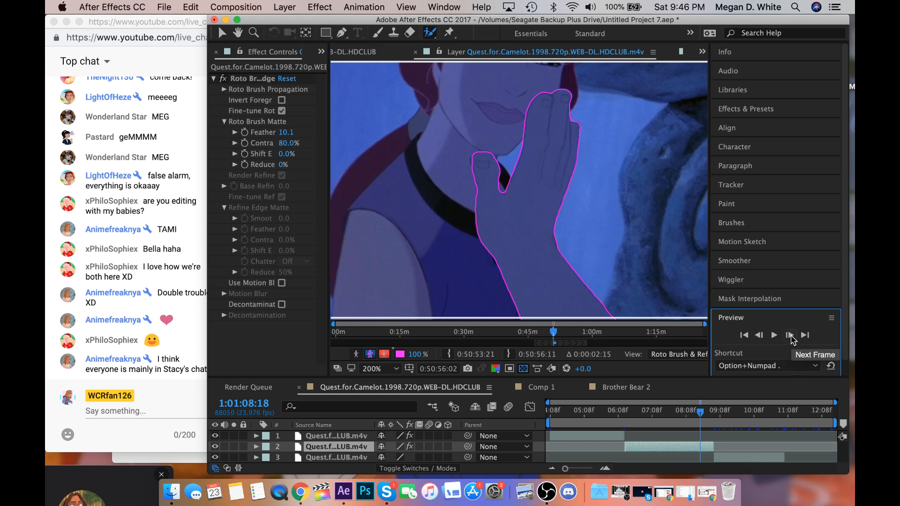
click(790, 337)
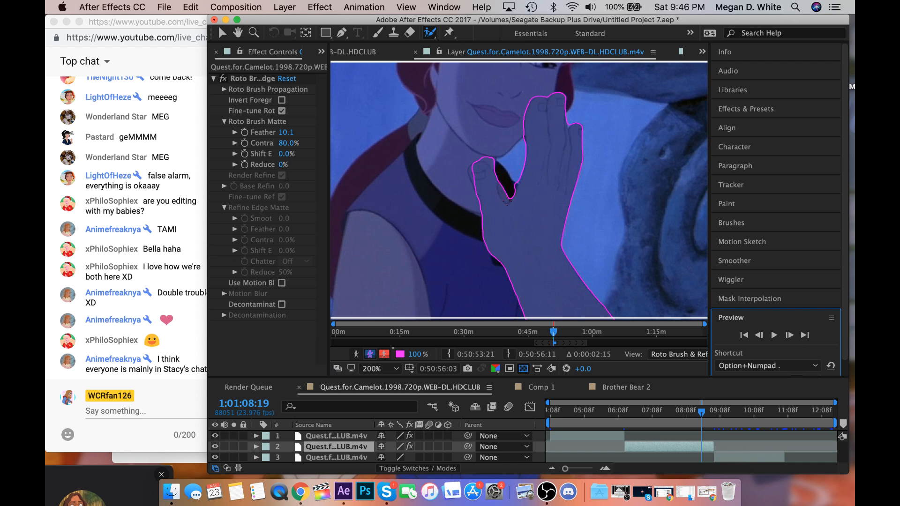
drag(507, 202, 515, 190)
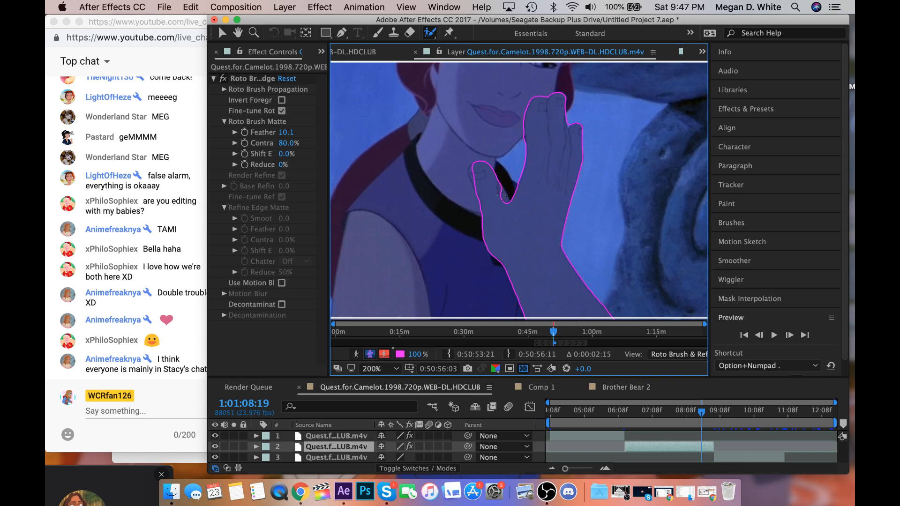
Smooth the matte along the thumb's inner edge and extend it over the thumb's outer edge and tip at 1:01:08:19.
drag(500, 178, 500, 191)
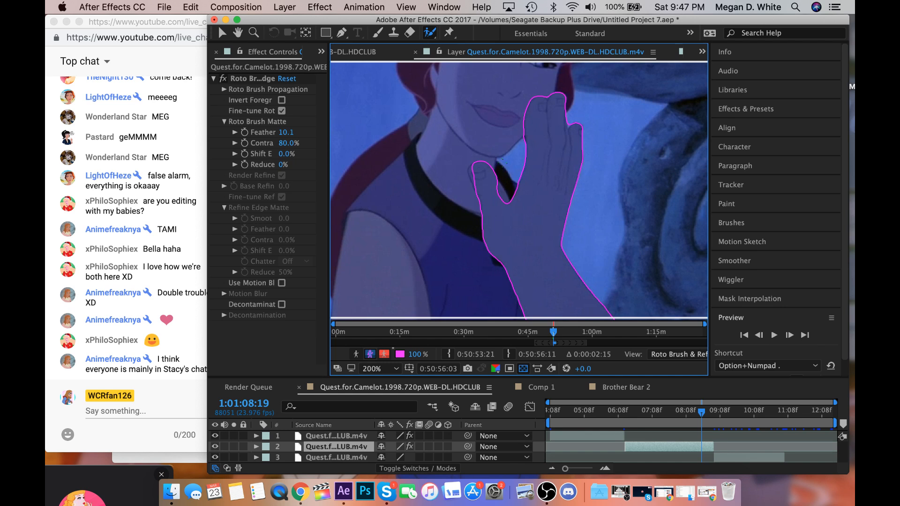
mouse_move(480, 189)
mouse_down()
mouse_move(473, 167)
mouse_move(475, 184)
mouse_up()
drag(471, 169, 474, 167)
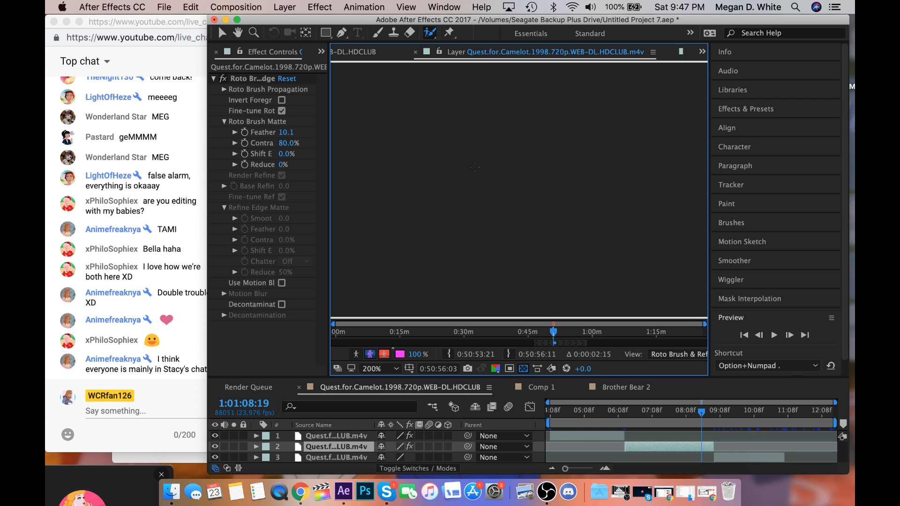
key(comma)
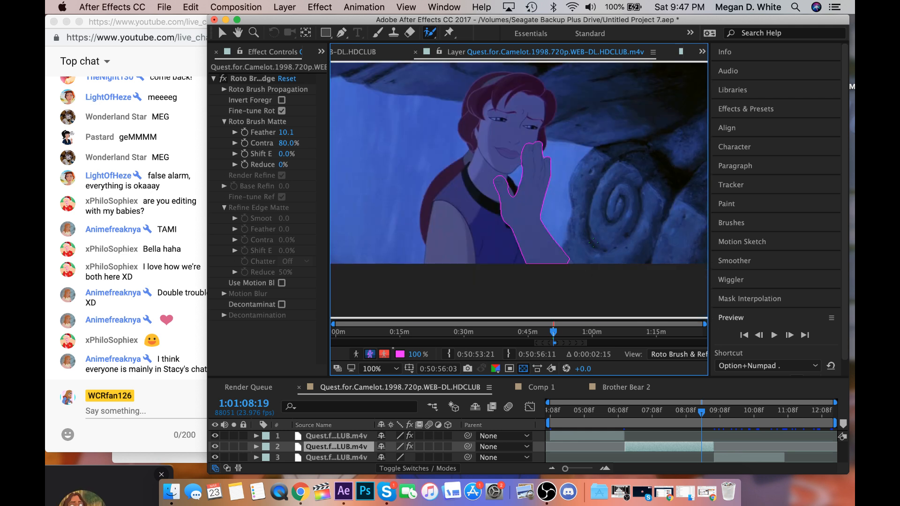
key(period)
Advance frame by frame to 1:01:08:22, checking the matte outline around the hand and forearm.
click(790, 335)
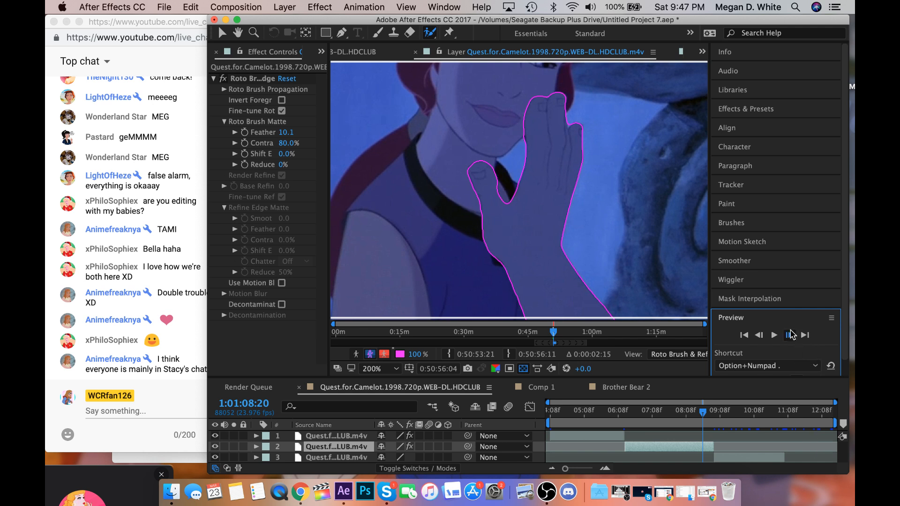
click(790, 334)
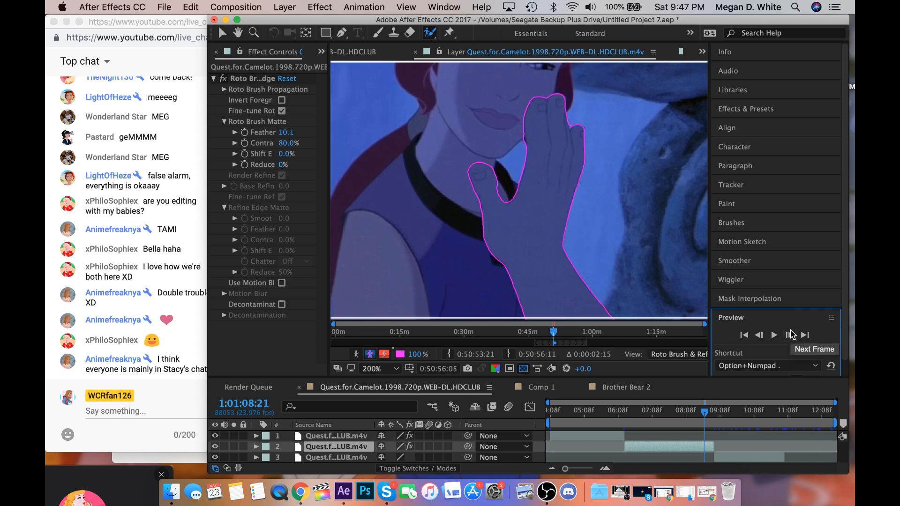
click(790, 334)
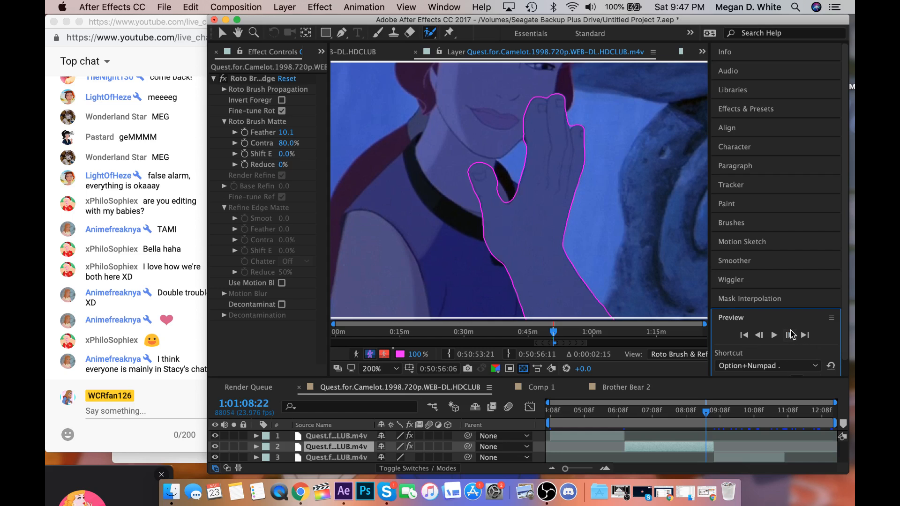
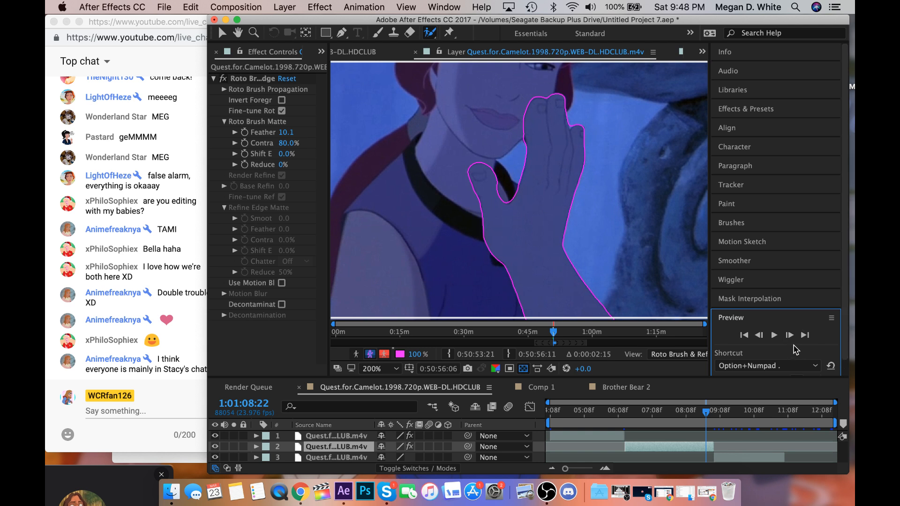
Correct the Roto Brush outline along the raised hand's finger edge beside the chin at 1:01:09:01.
click(790, 334)
click(790, 335)
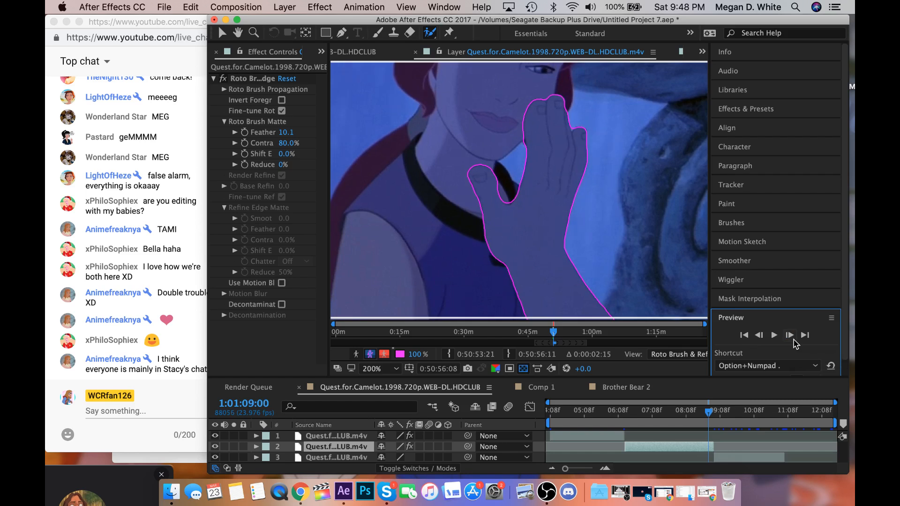
click(794, 340)
click(793, 340)
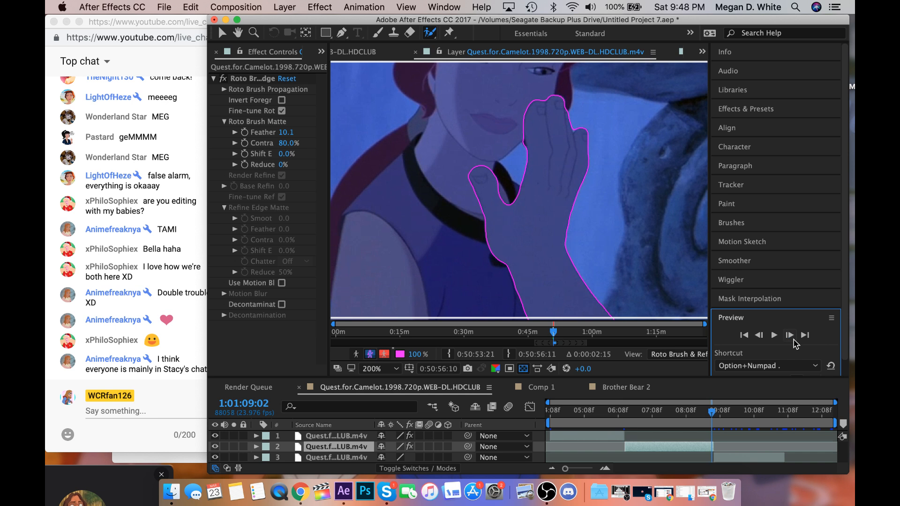
click(762, 336)
click(762, 336)
click(788, 337)
drag(524, 146, 523, 138)
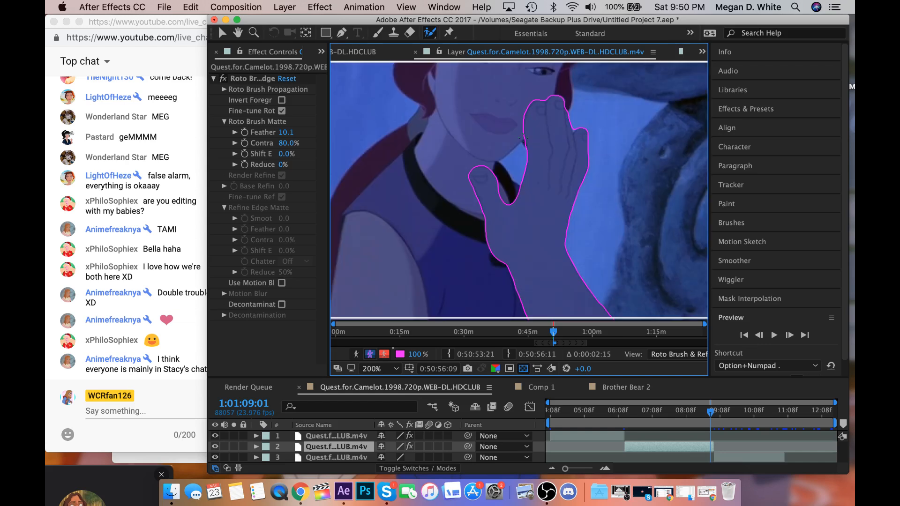
key(period)
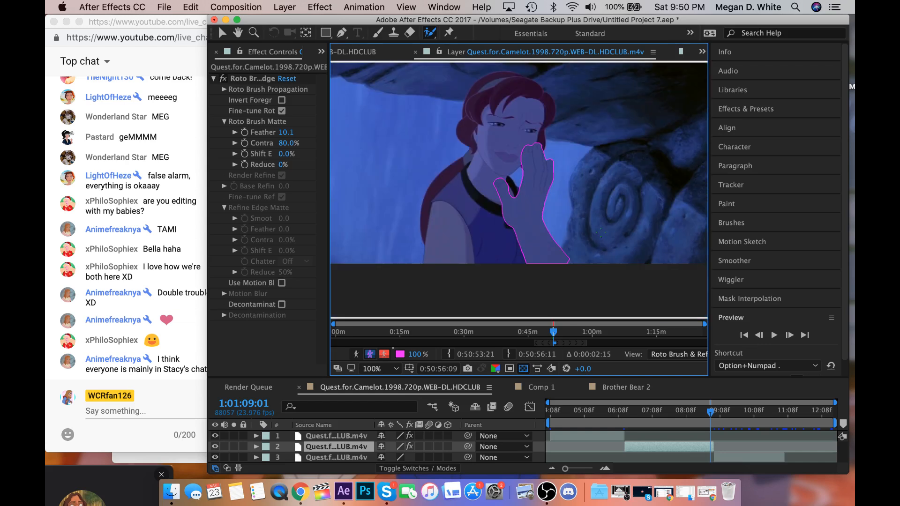
key(comma)
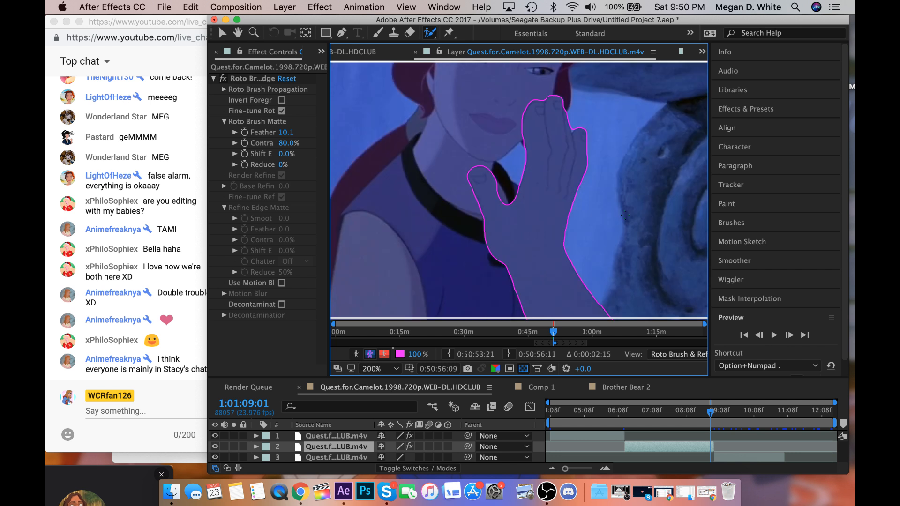
Correct the Roto Brush outline along the same finger edge at 1:01:09:03, checking the neighbouring frames.
click(789, 335)
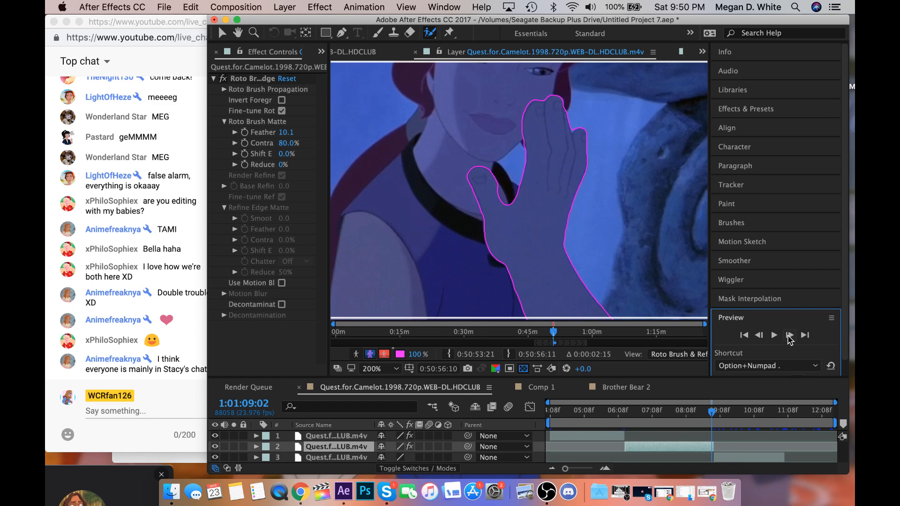
click(789, 335)
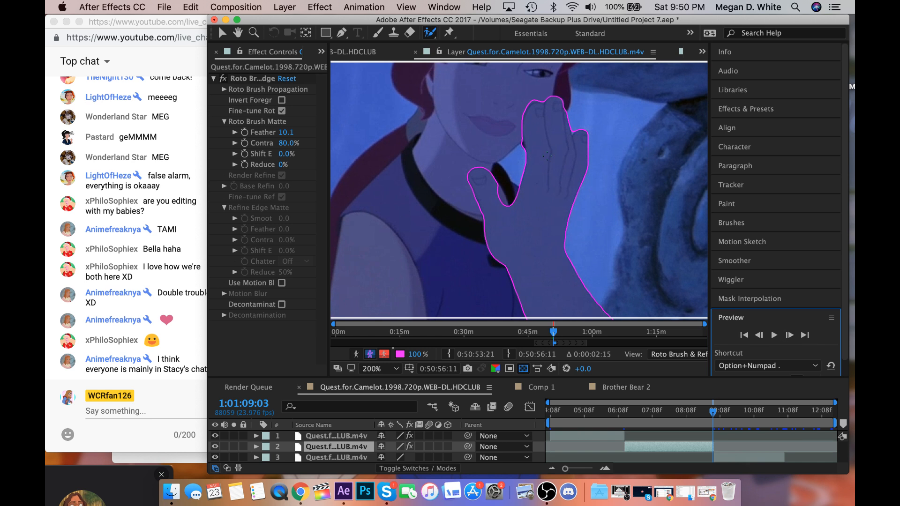
drag(524, 147, 521, 139)
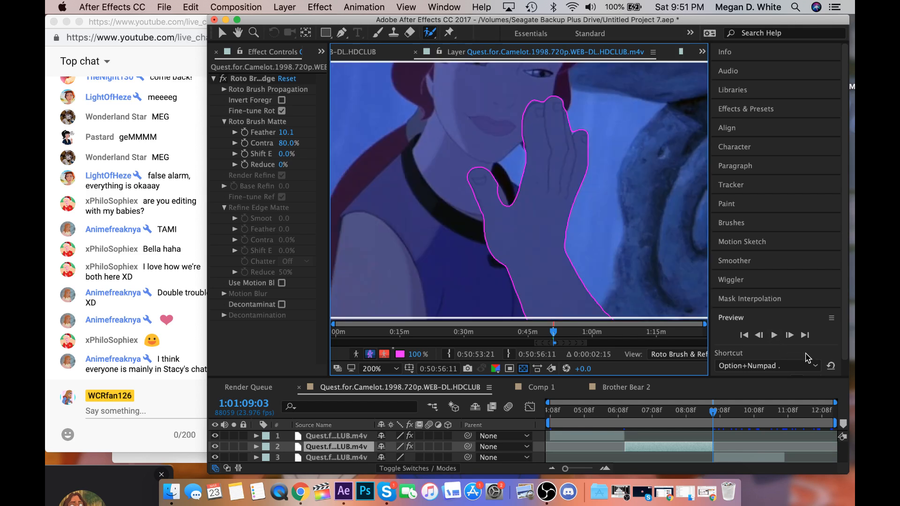
click(789, 335)
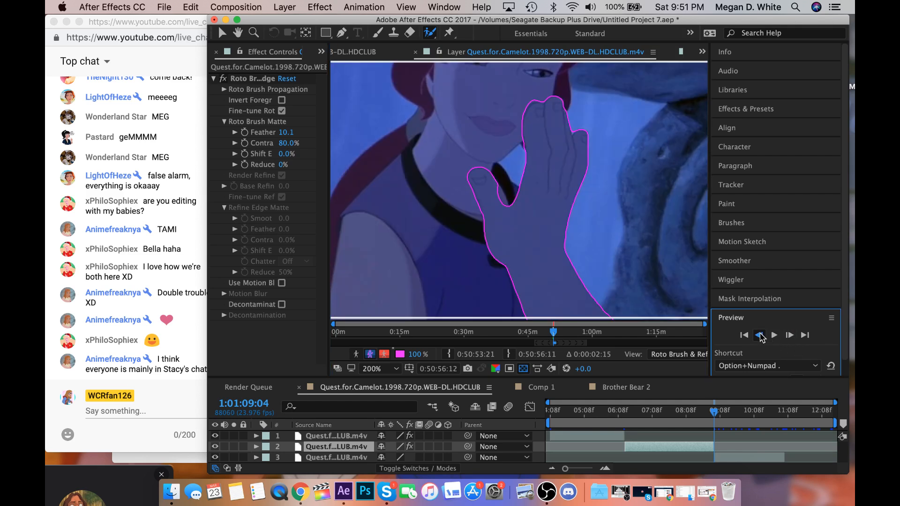
click(759, 335)
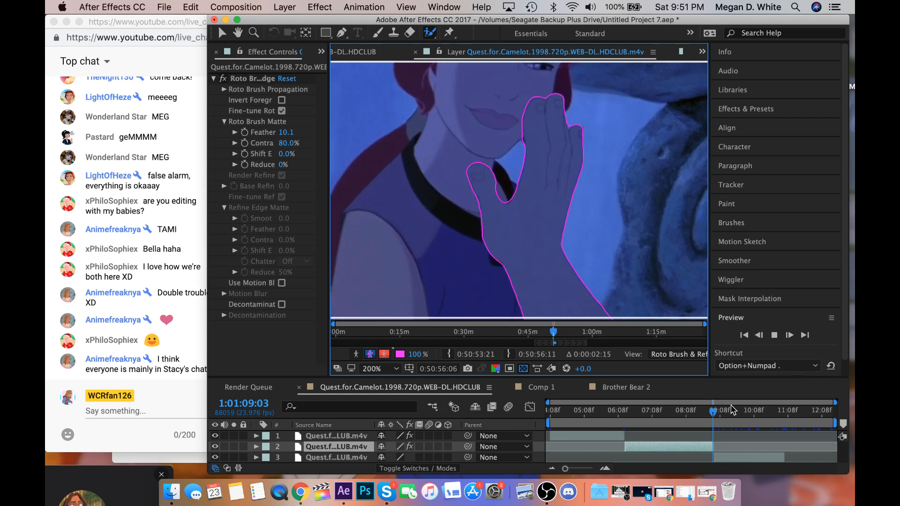
Return to the second clip's start at 1:01:06:13 and view the cut-out hand in the composition.
click(625, 413)
drag(626, 414, 625, 415)
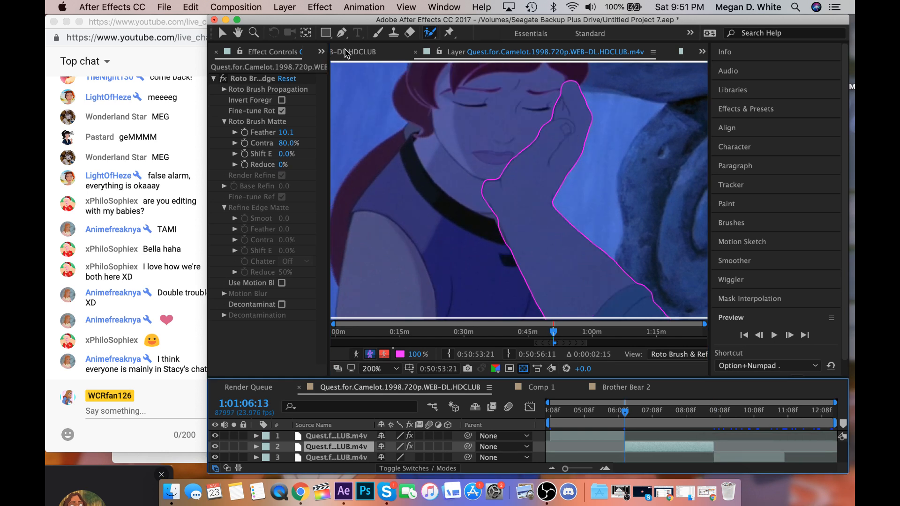
click(347, 52)
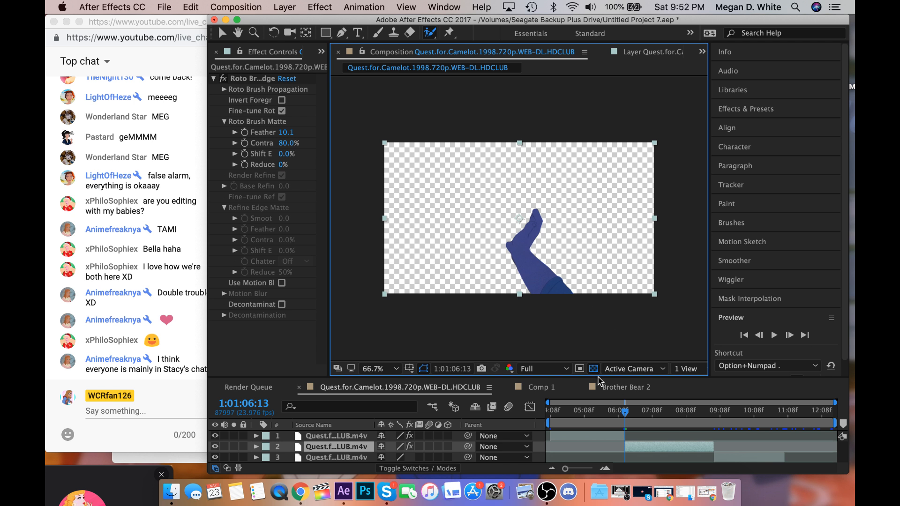
click(661, 302)
click(630, 443)
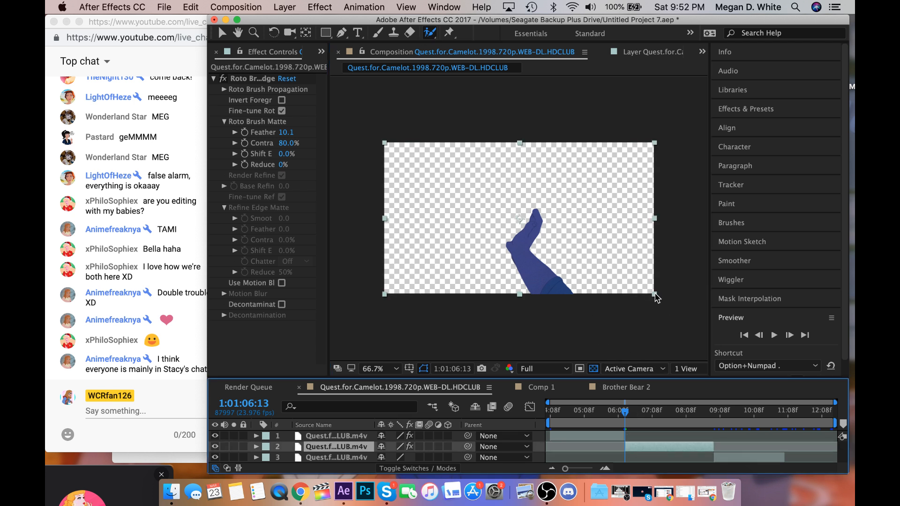
drag(655, 294, 697, 325)
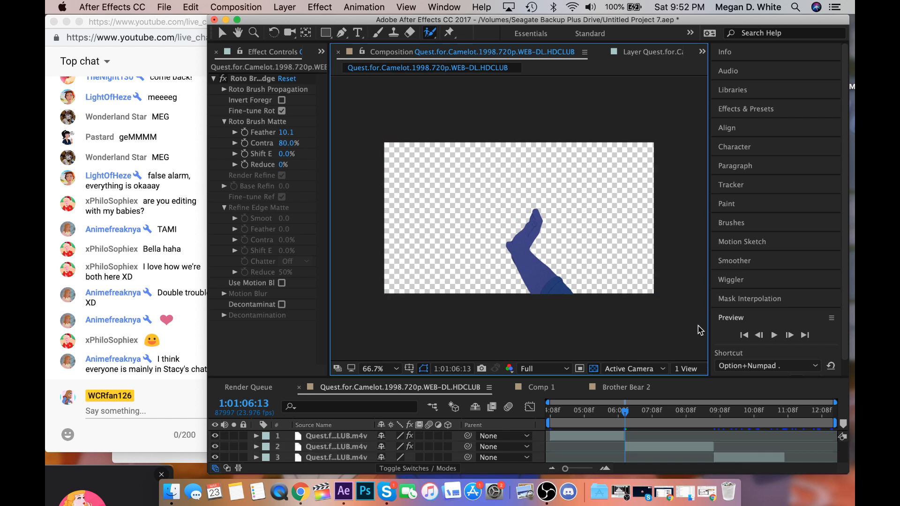
Open the third clip in its layer view at 1:01:09:04 and Roto Brush the long-haired man in the foreground.
click(647, 446)
scroll(647, 450, down, 1)
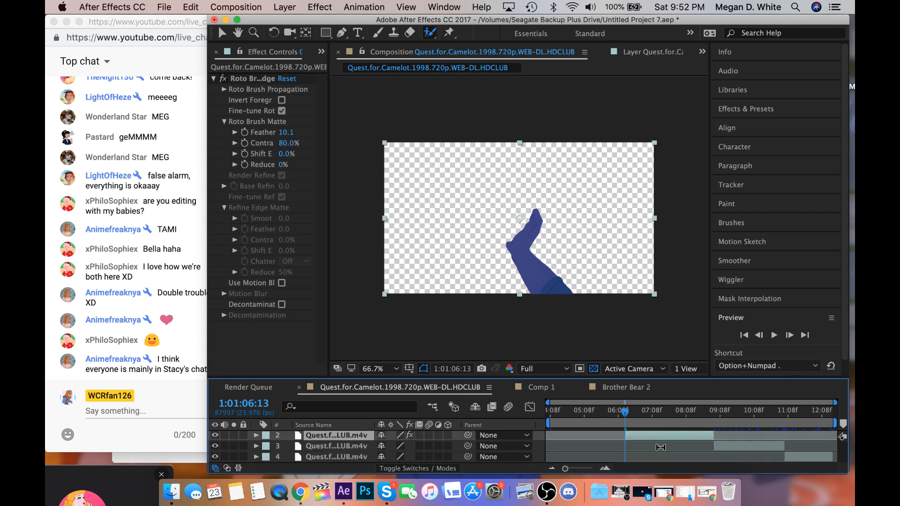
click(714, 415)
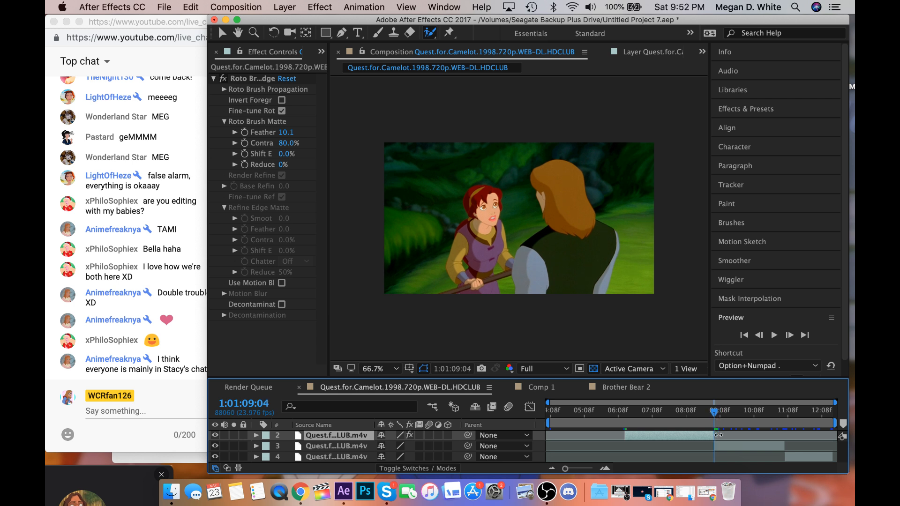
double_click(724, 446)
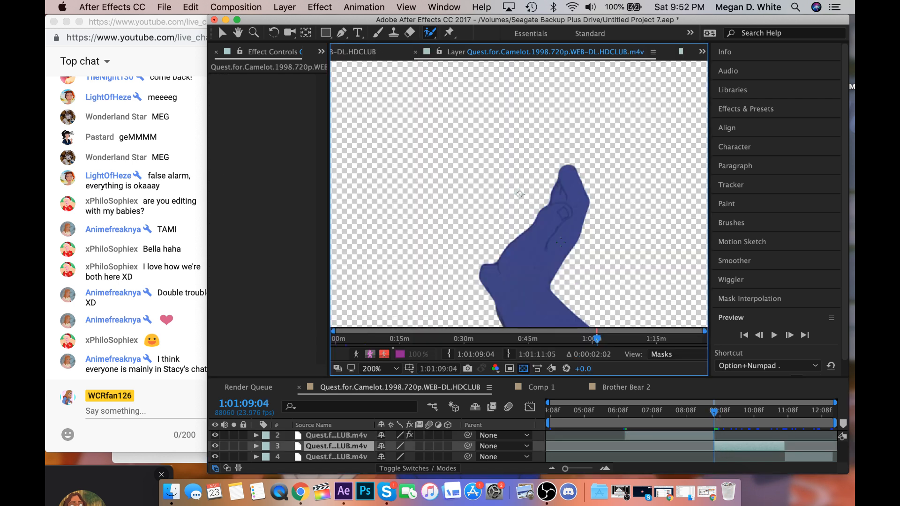
scroll(560, 242, down, 2)
scroll(559, 241, up, 1)
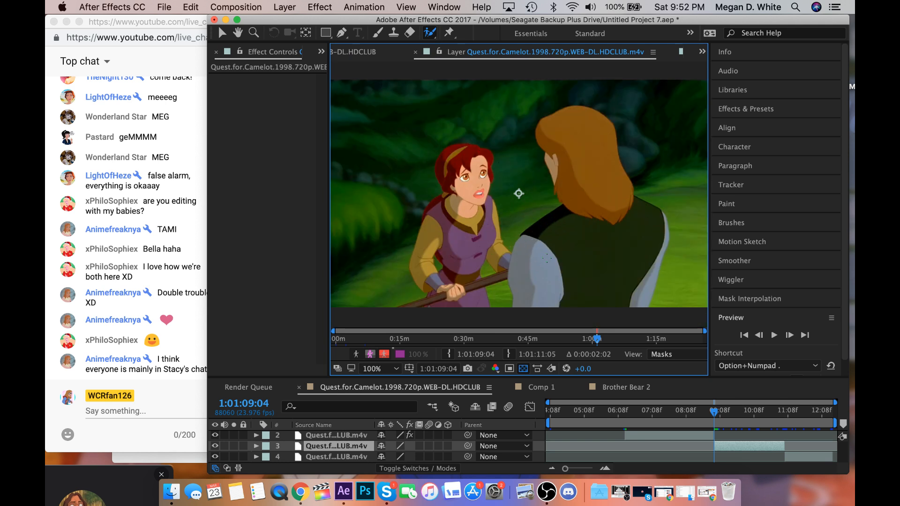
drag(546, 258, 580, 239)
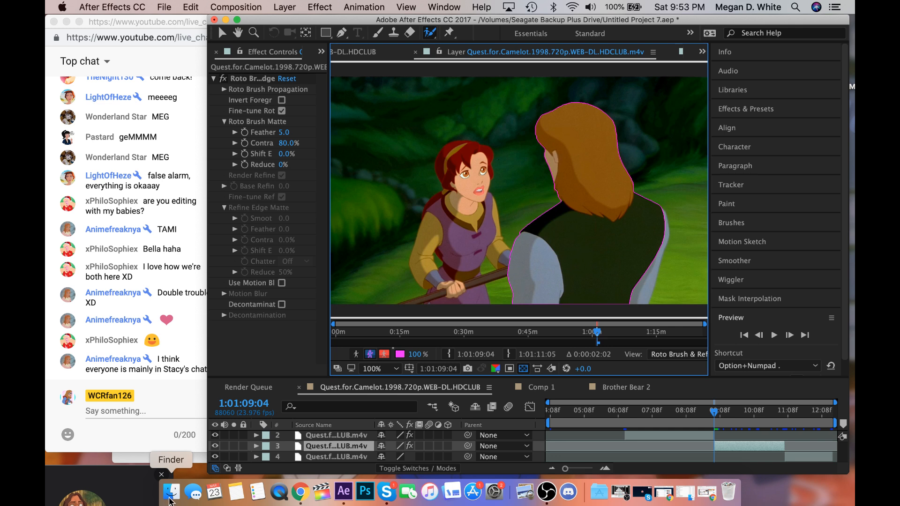
Switch to Finder and search This Mac for "coth".
click(170, 497)
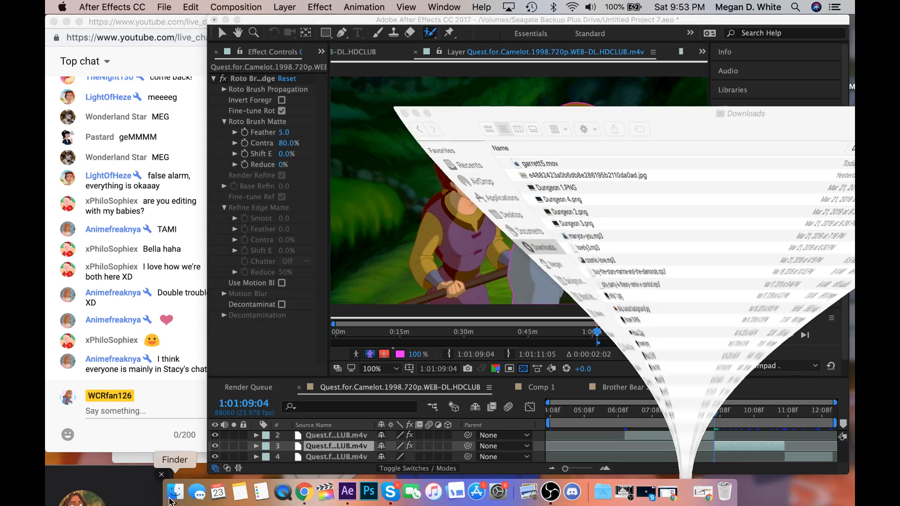
double_click(552, 31)
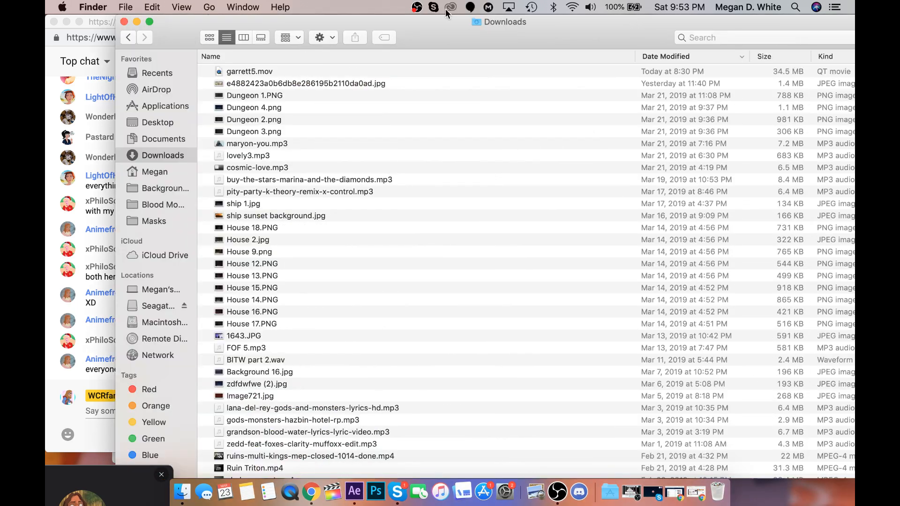
click(687, 37)
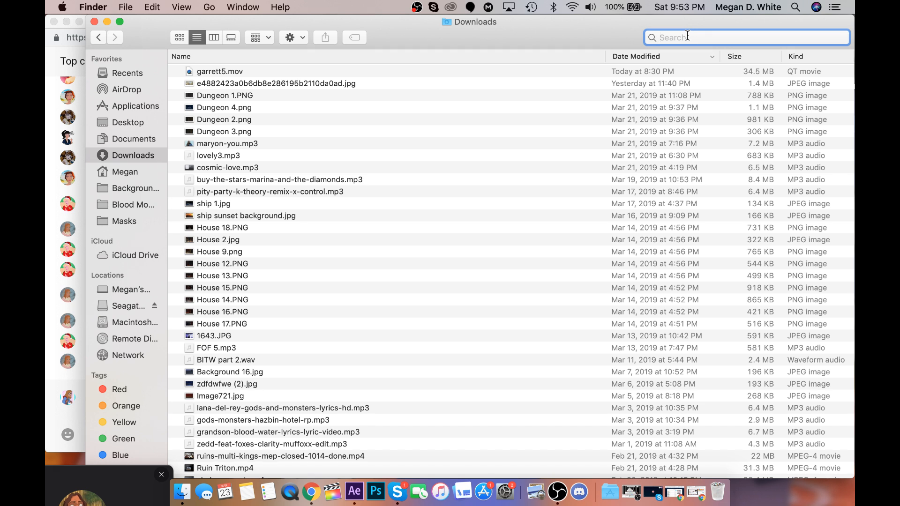
text(c)
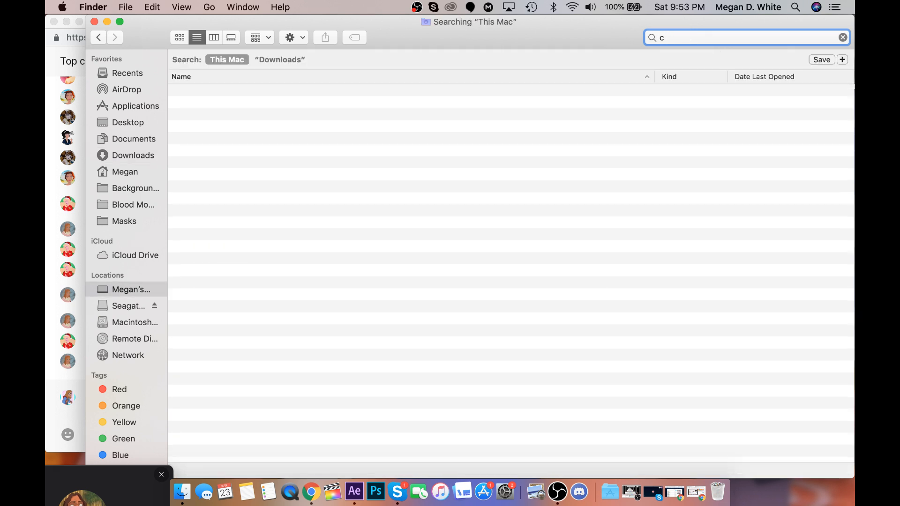
text(oth)
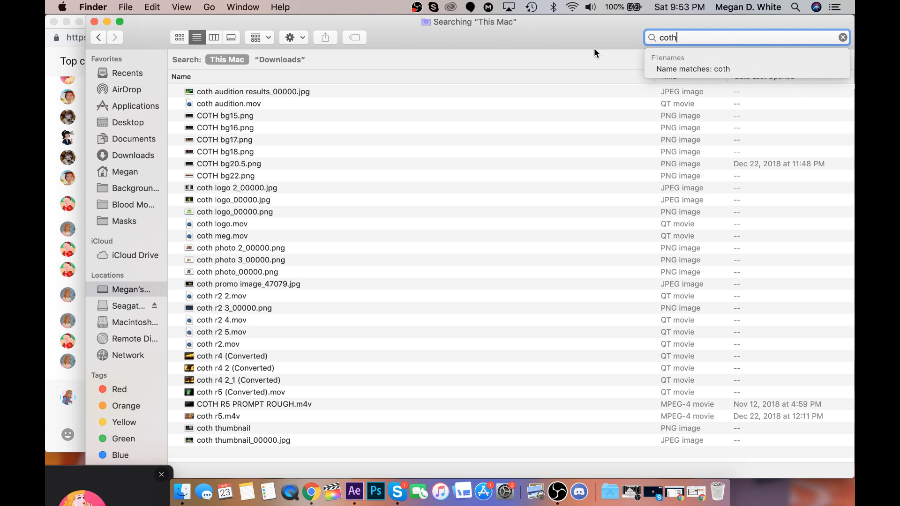
Search instead for the editor's first name in possessive form and open the backstory parts video in QuickTime Player.
double_click(679, 34)
text(meg)
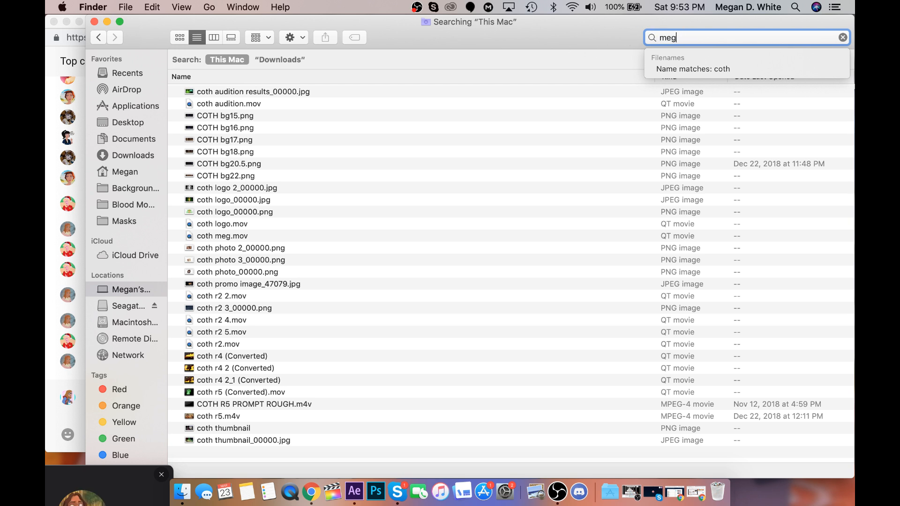
text('s)
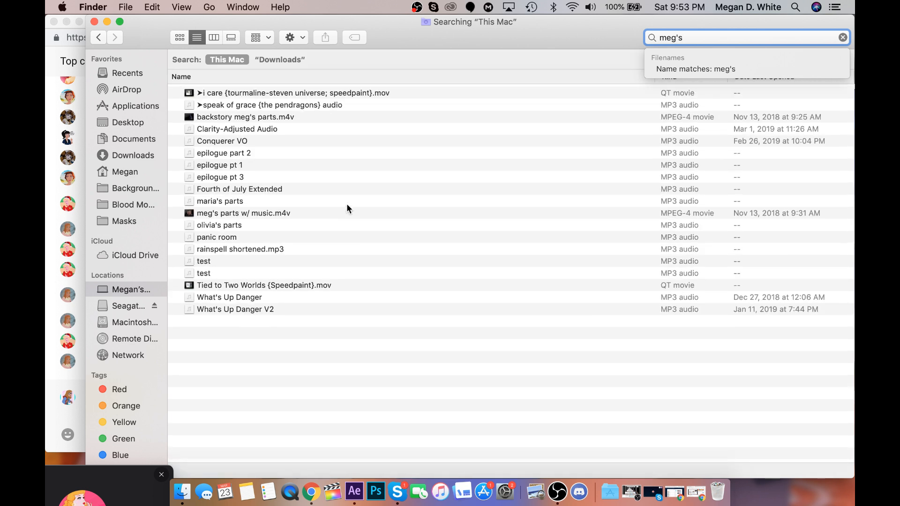
click(291, 116)
click(277, 116)
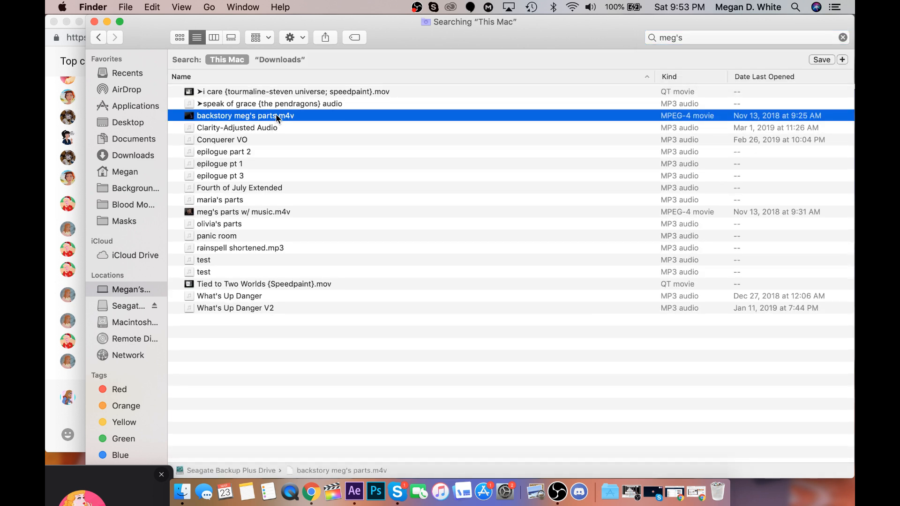
double_click(276, 115)
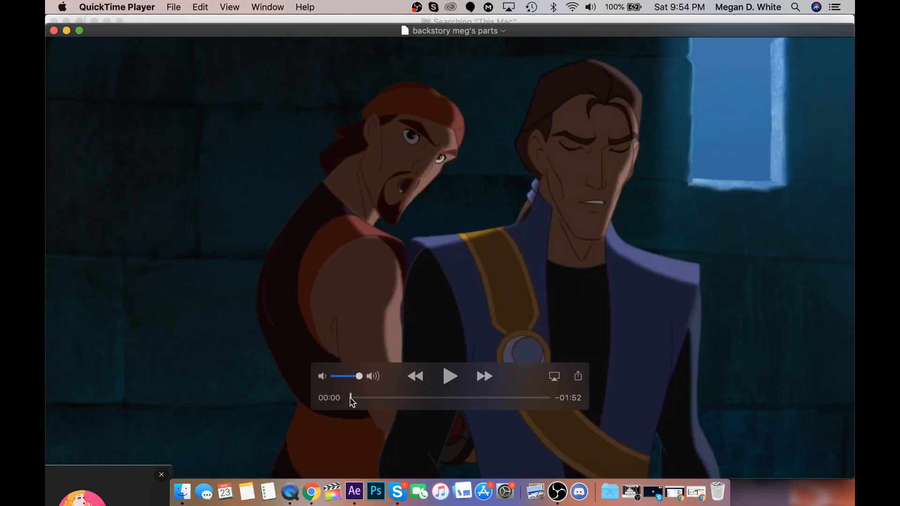
Raise the system volume, play the first few seconds of the backstory video, and close it.
key(XF86AudioRaiseVolume)
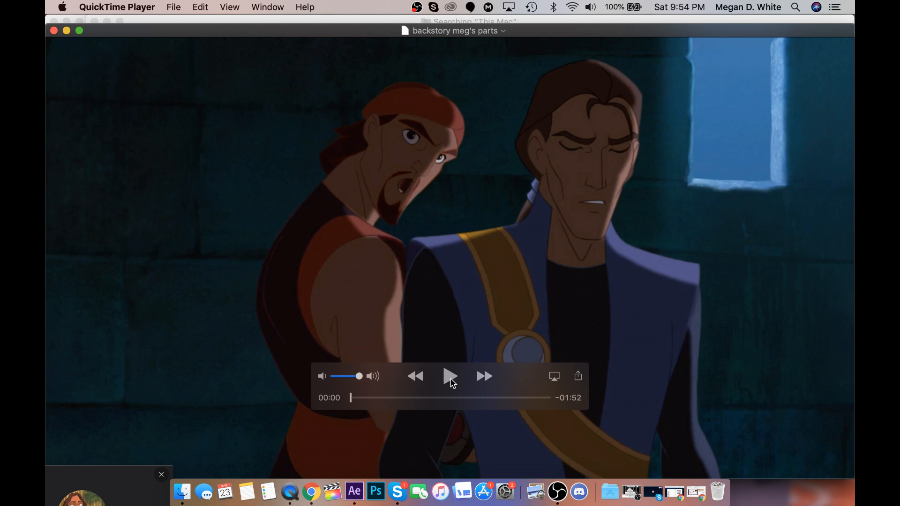
click(450, 377)
key(XF86AudioRaiseVolume)
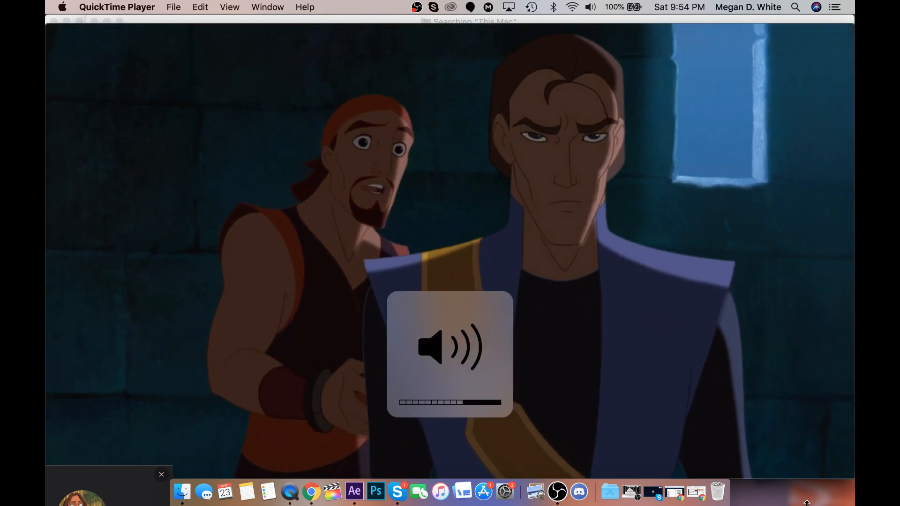
key(XF86AudioRaiseVolume)
mouse_move(493, 383)
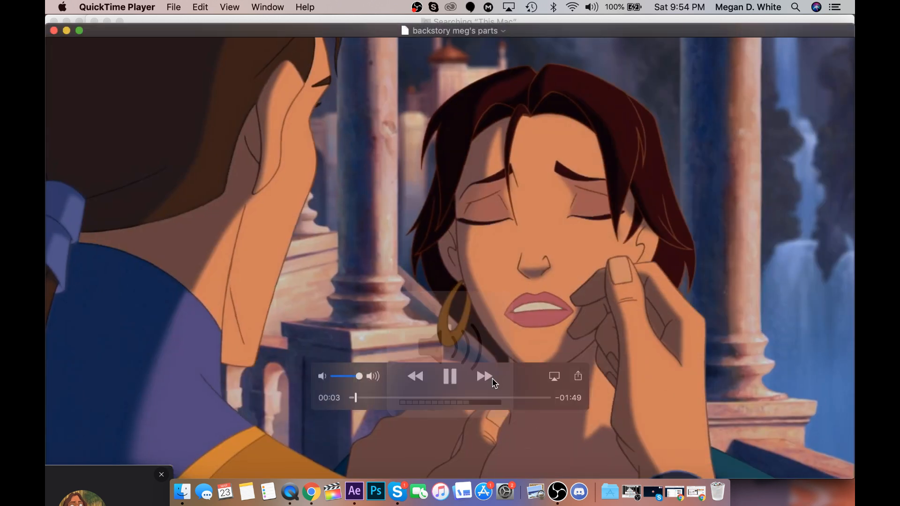
click(454, 377)
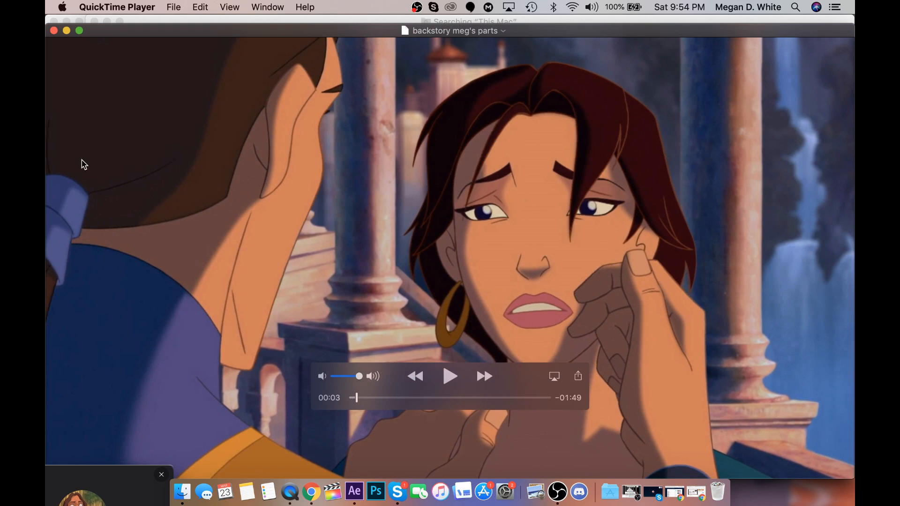
click(53, 31)
Find the "parts w/ music.m4v" movie in the Finder search results and open it in QuickTime Player.
click(467, 53)
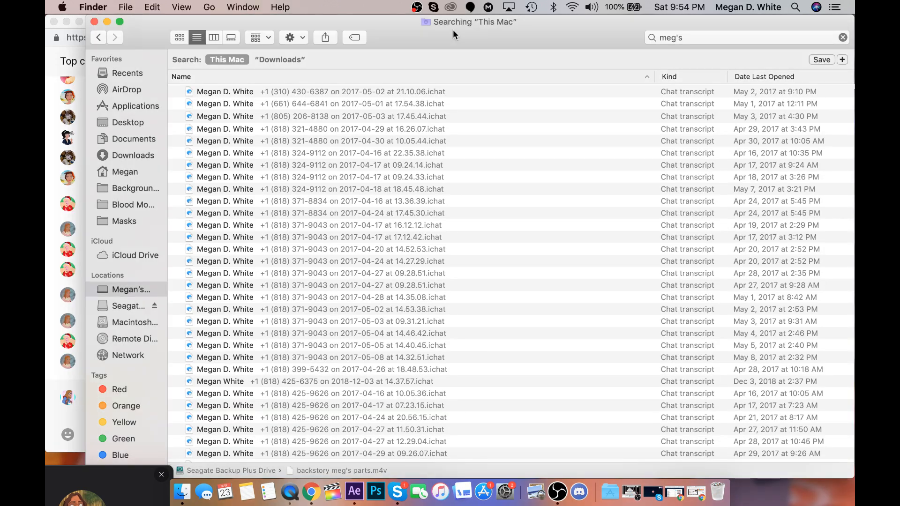
scroll(381, 162, down, 20)
scroll(381, 162, down, 10)
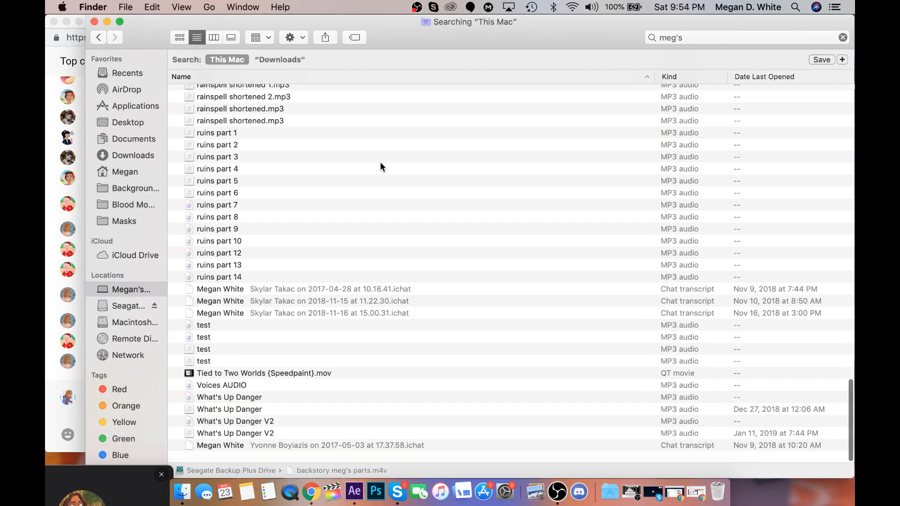
scroll(380, 161, up, 5)
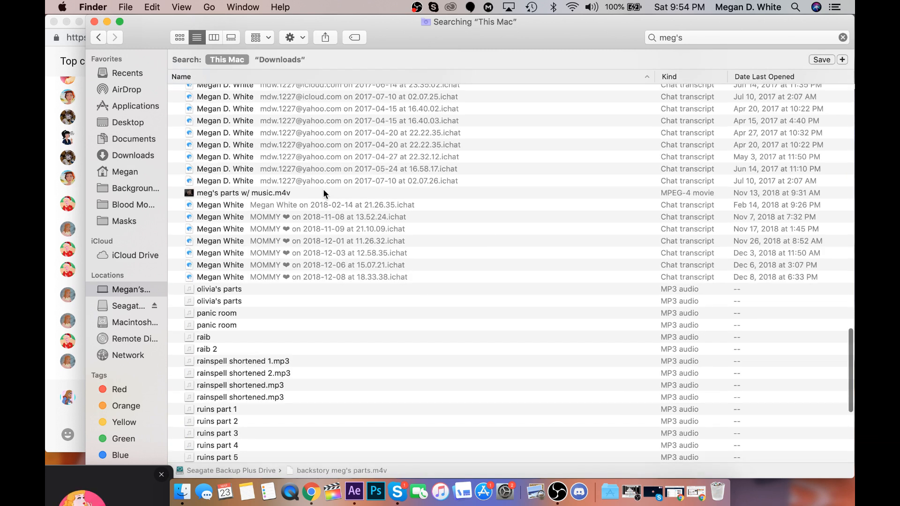
double_click(323, 192)
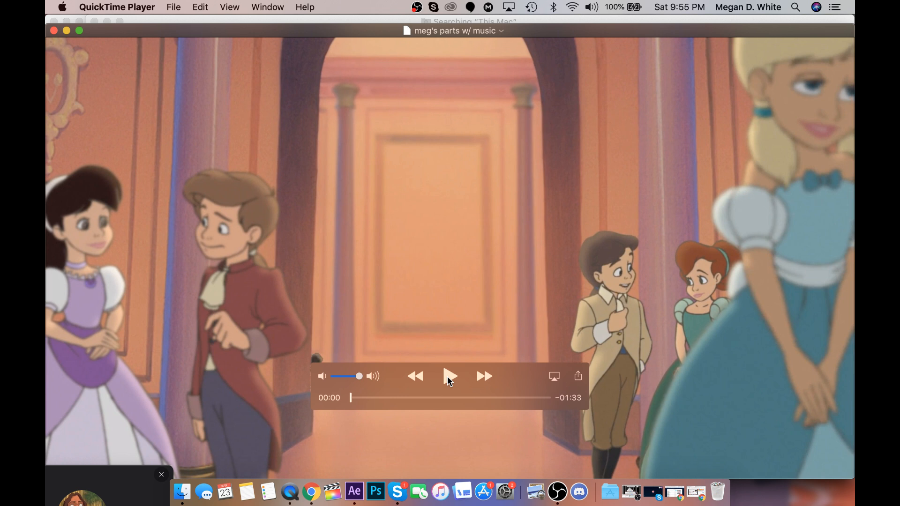
Play the video from the beginning, lower the system volume, and replay the passage from 00:22 onward.
click(449, 380)
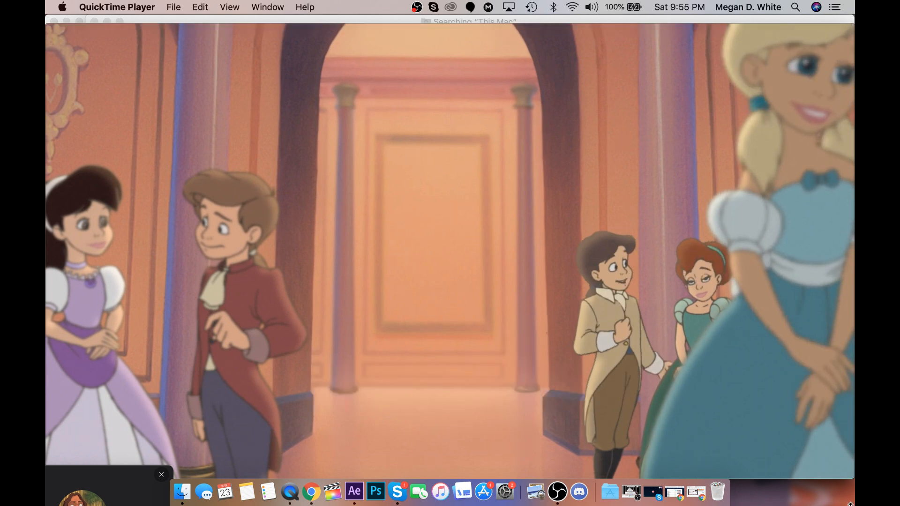
key(XF86AudioLowerVolume)
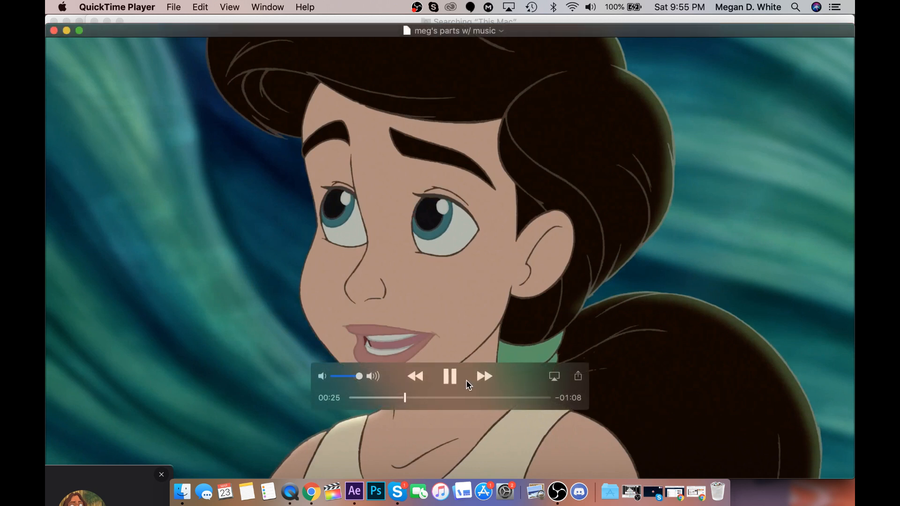
click(450, 376)
drag(407, 398, 398, 398)
click(448, 380)
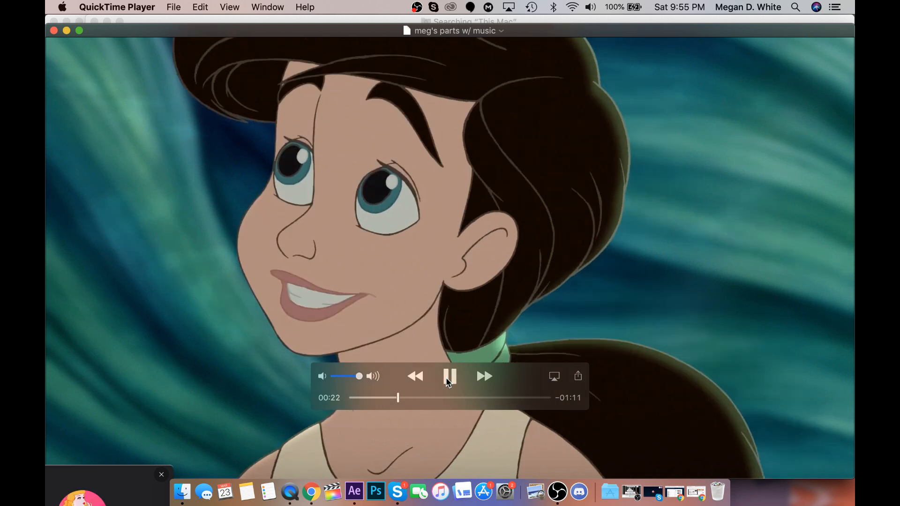
click(448, 381)
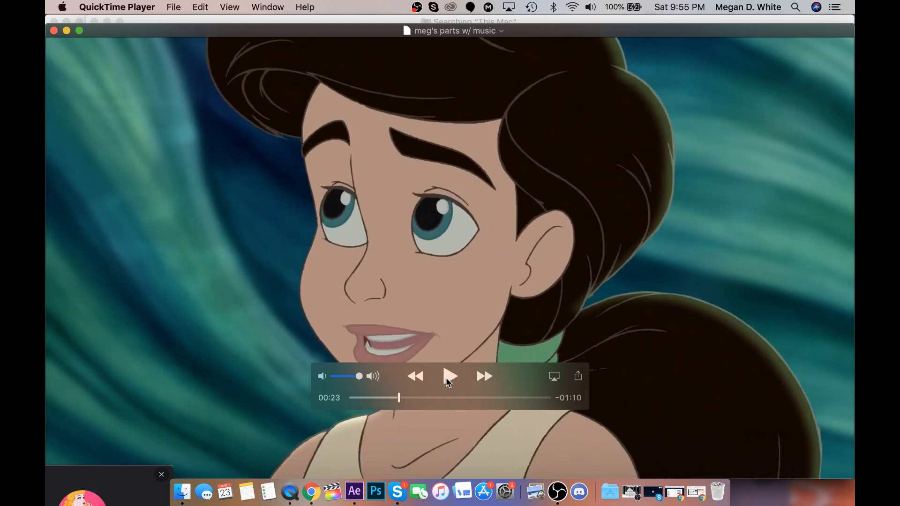
click(449, 380)
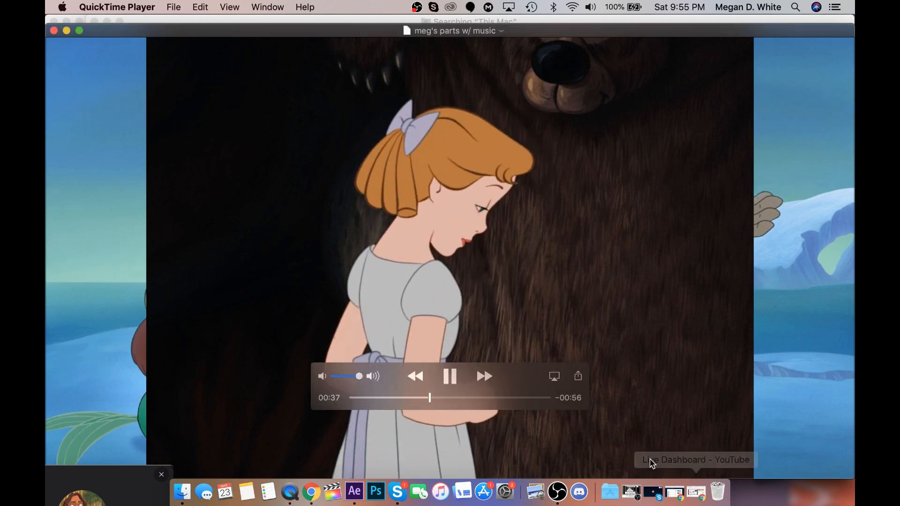
Go back to 00:34 in the video, replay up to the bloodied hand shot, and quit QuickTime Player.
click(449, 379)
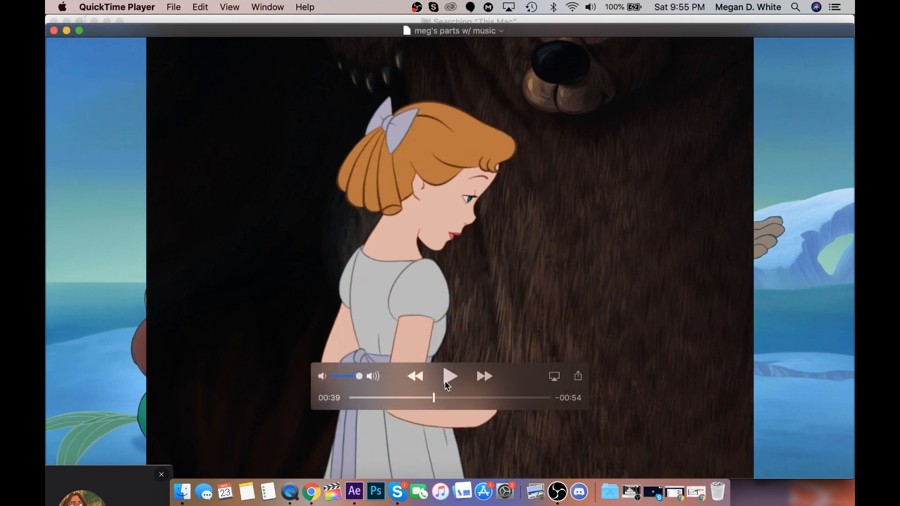
click(424, 398)
click(447, 379)
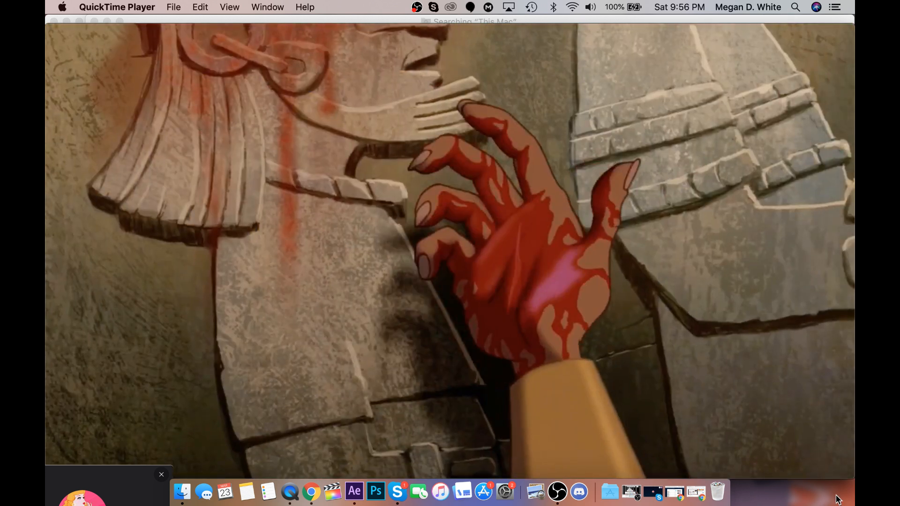
click(450, 376)
click(99, 7)
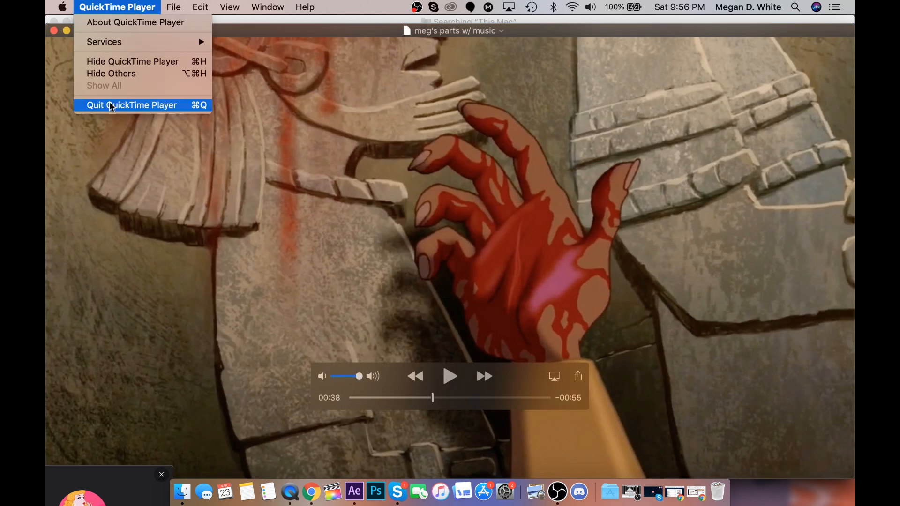
click(109, 105)
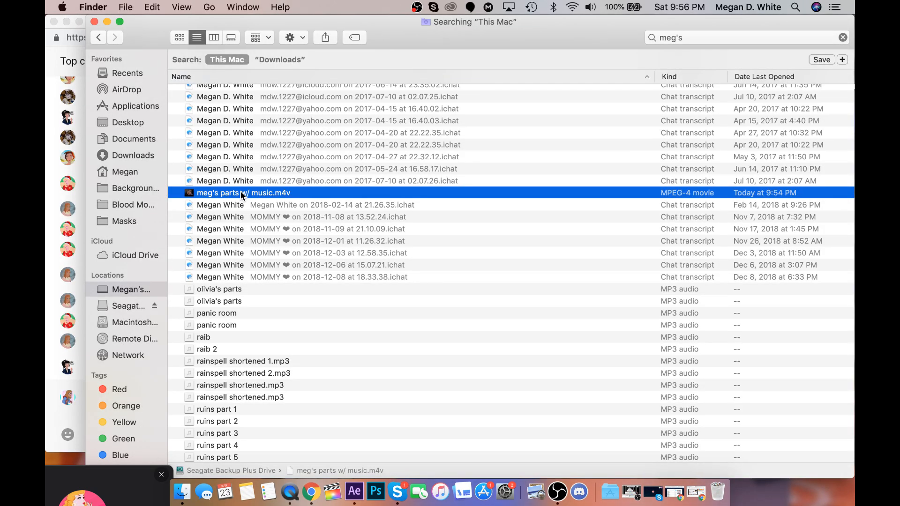
Reopen the "parts w/ music.m4v" movie from the Finder results and move the playhead to 00:28.
scroll(240, 191, up, 5)
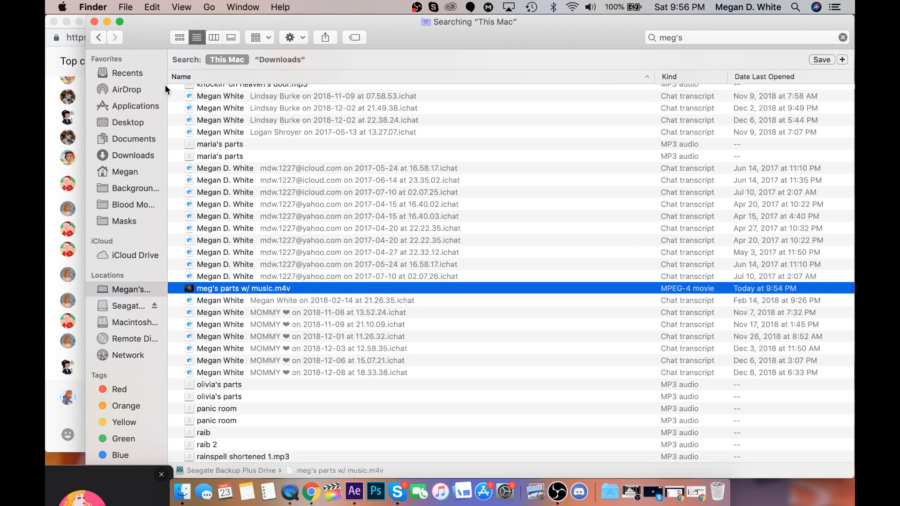
double_click(256, 289)
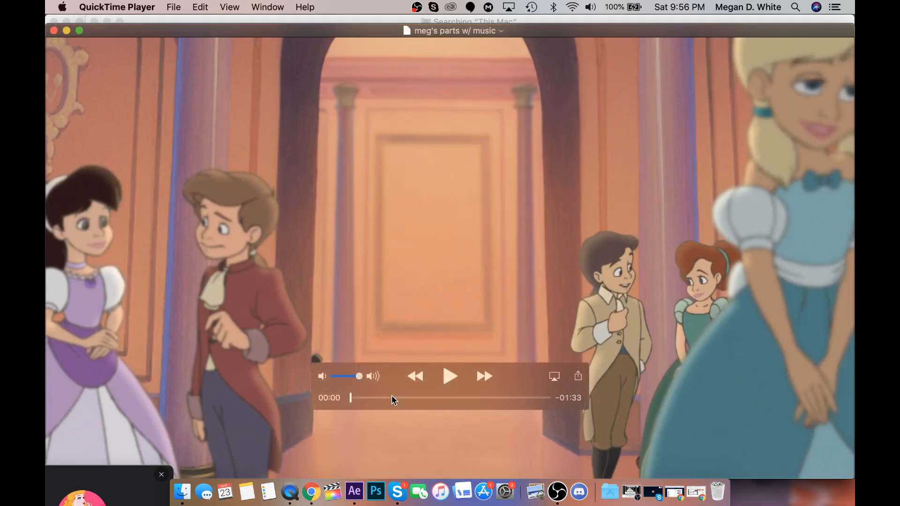
click(392, 398)
click(400, 397)
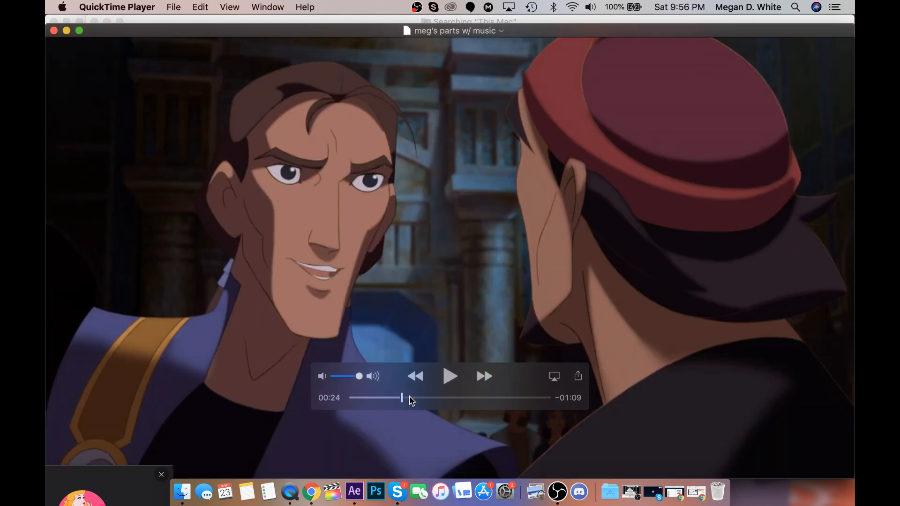
click(411, 398)
click(412, 398)
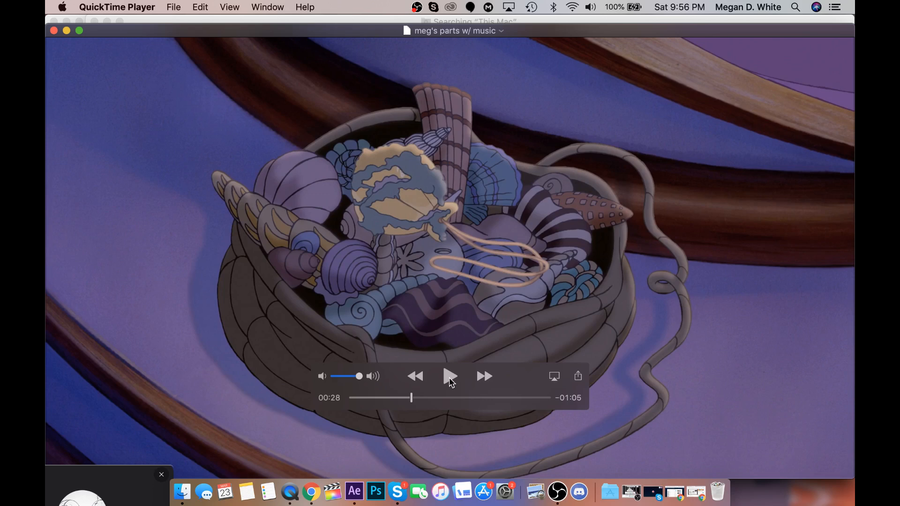
Play the video from 00:28, pausing at the bloodied hand shot, and replay it from 00:38.
click(450, 376)
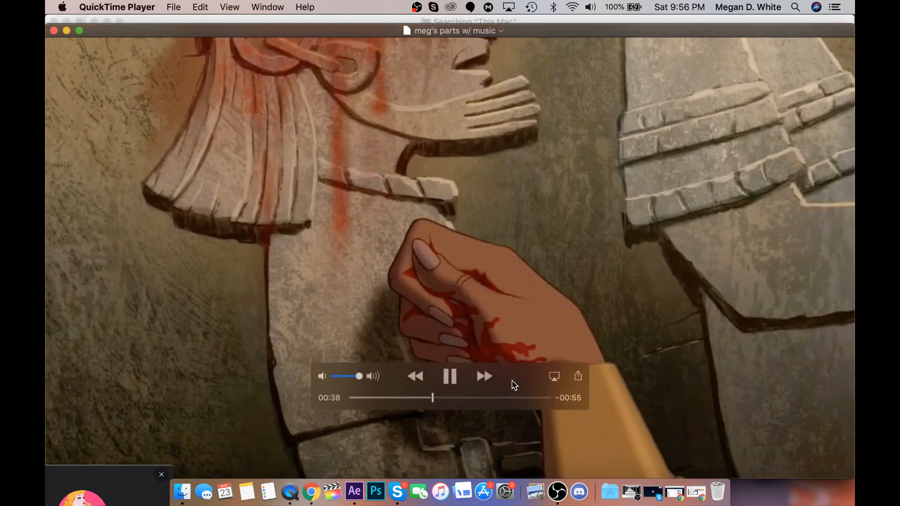
click(451, 380)
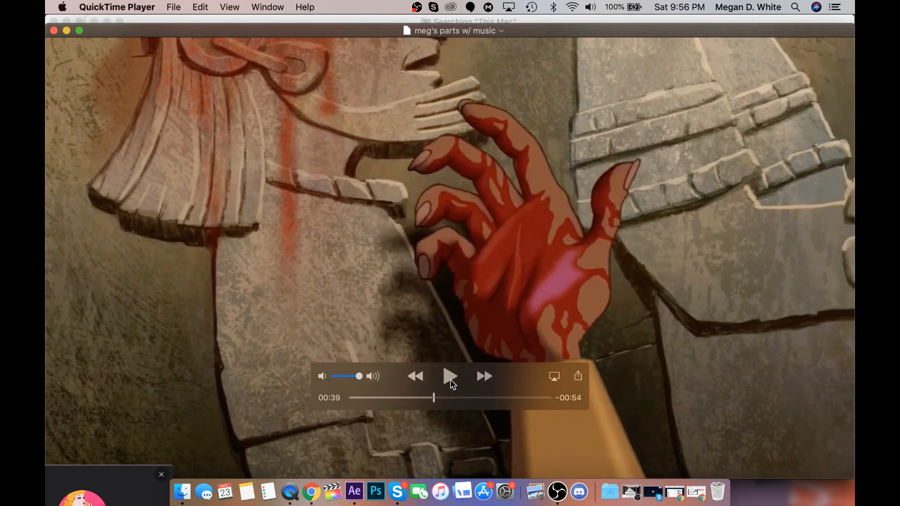
click(451, 381)
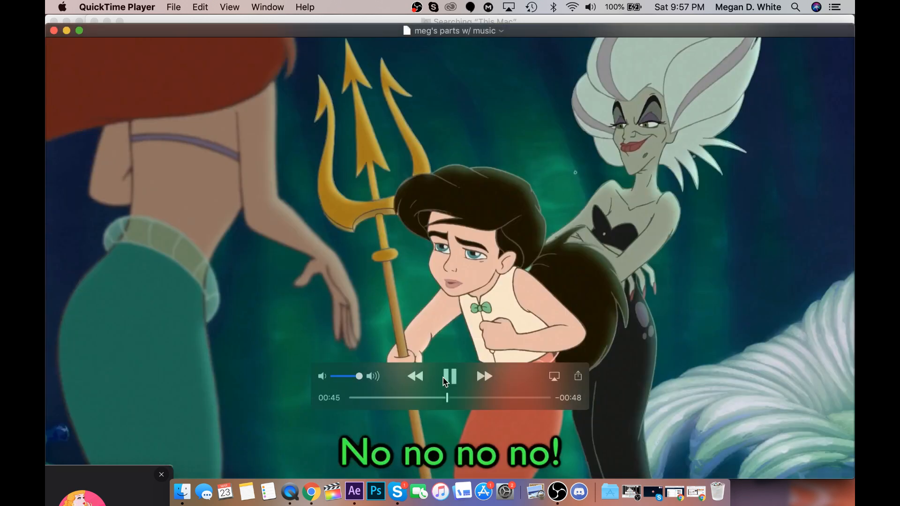
click(445, 377)
click(435, 397)
click(432, 397)
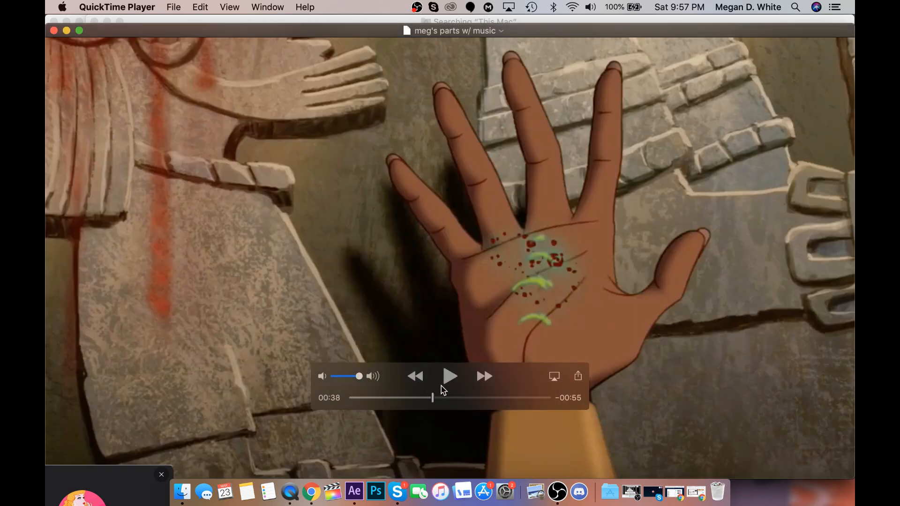
click(448, 375)
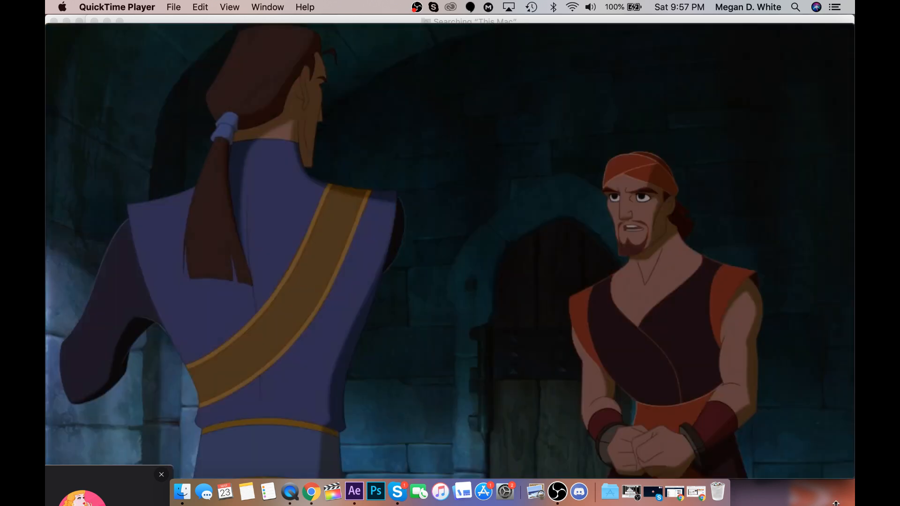
Pause the video during the black frames, return to 00:48, and resume playback from there.
mouse_move(463, 348)
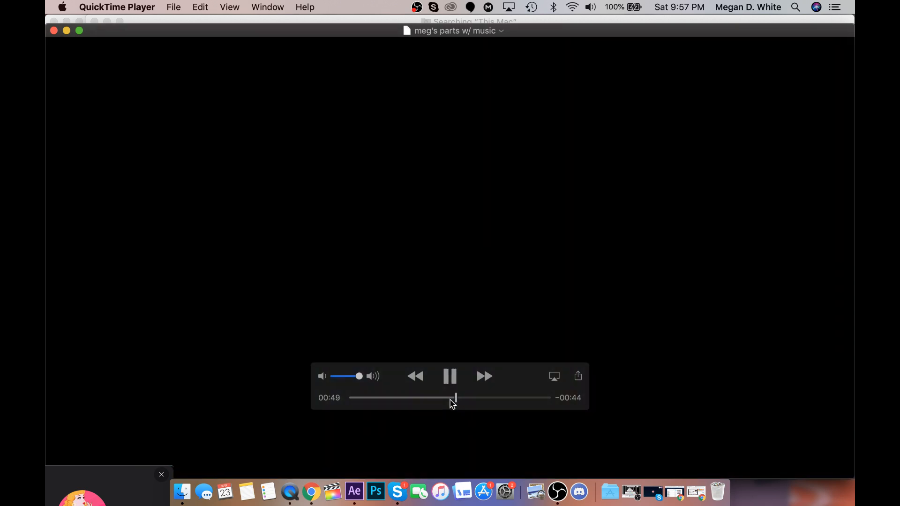
click(450, 397)
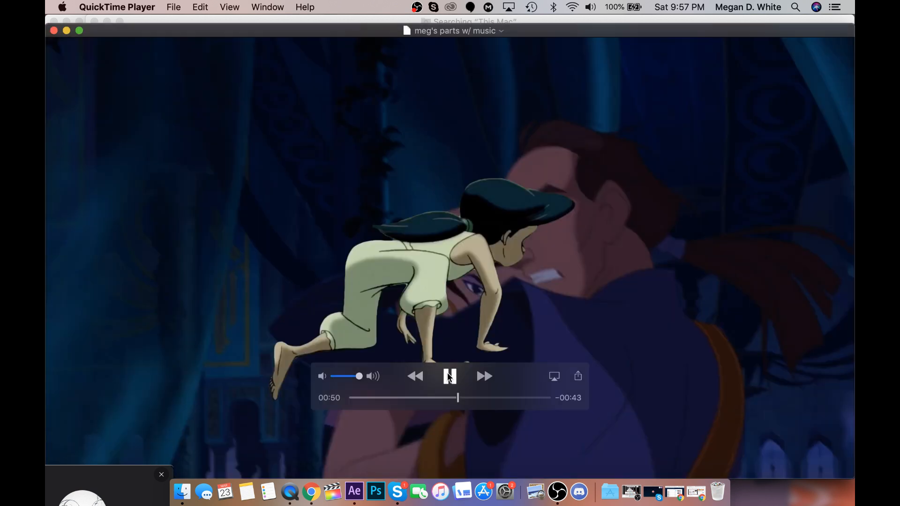
click(449, 377)
click(454, 397)
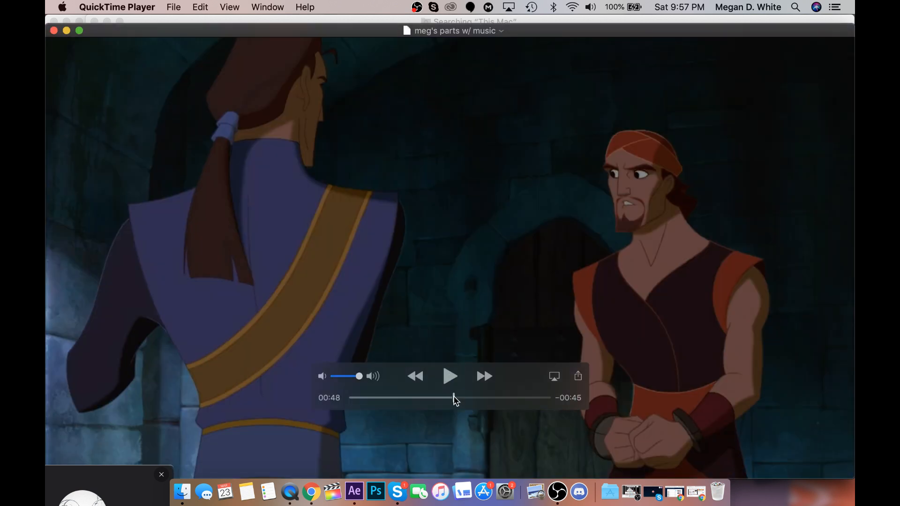
click(449, 376)
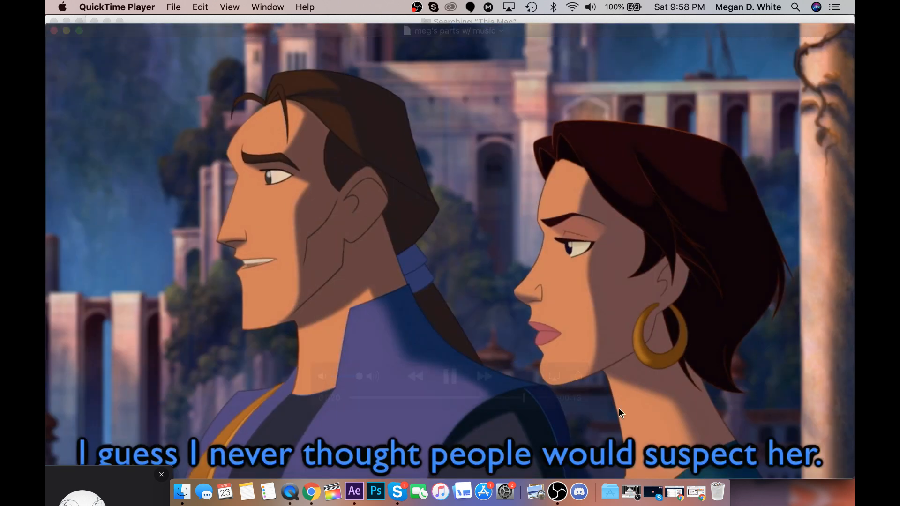
Pause the video, move the playhead to 01:18, and play the remaining part.
click(452, 376)
click(518, 397)
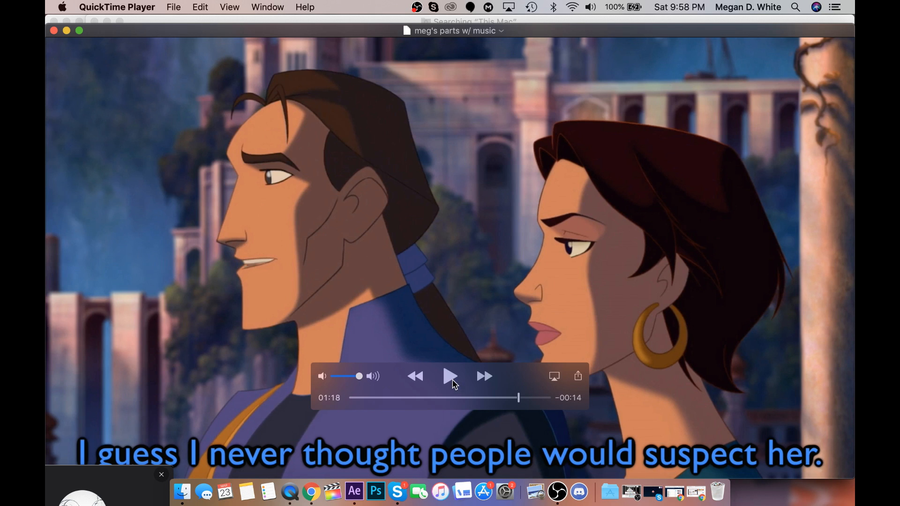
click(453, 381)
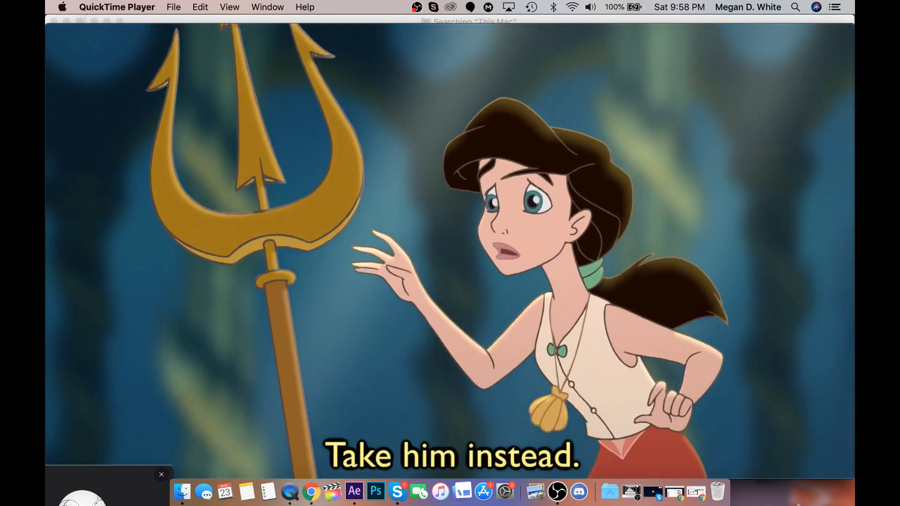
mouse_move(462, 403)
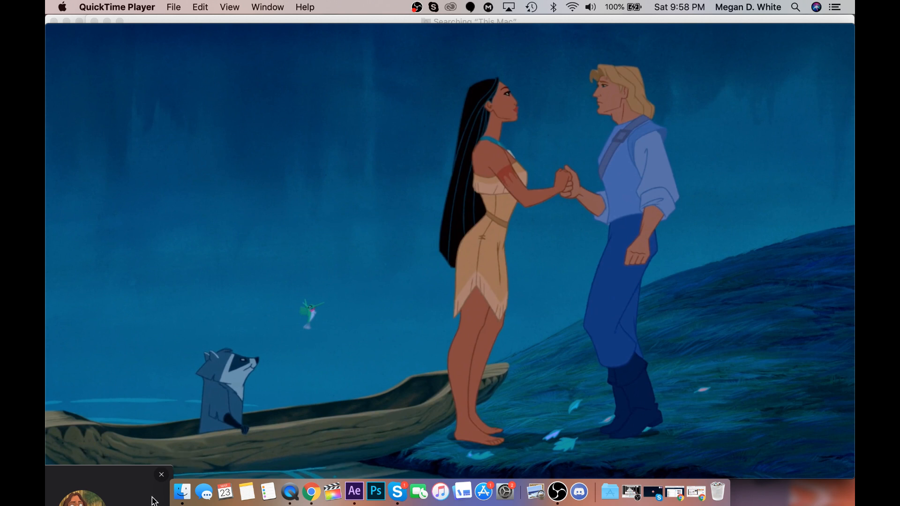
Bring Skype forward, and scrub the paused video to 00:40 and on to 01:03.
click(399, 493)
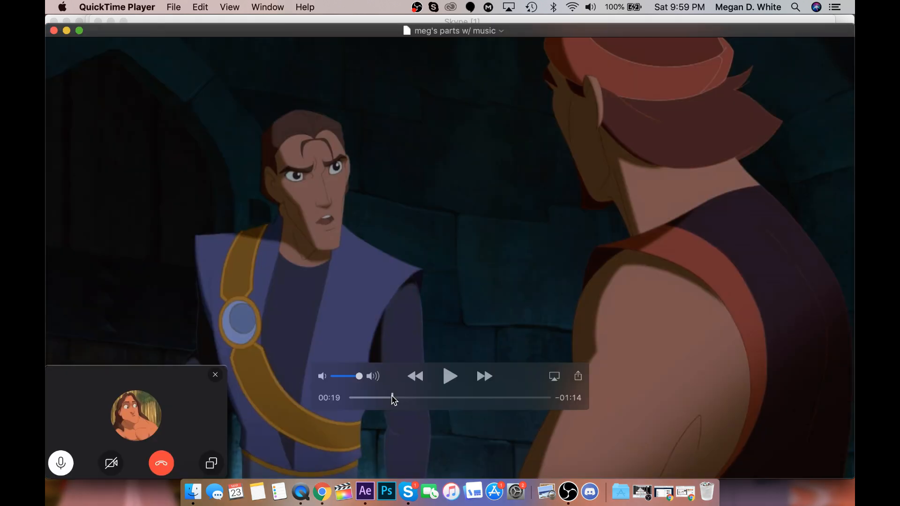
drag(393, 397, 438, 409)
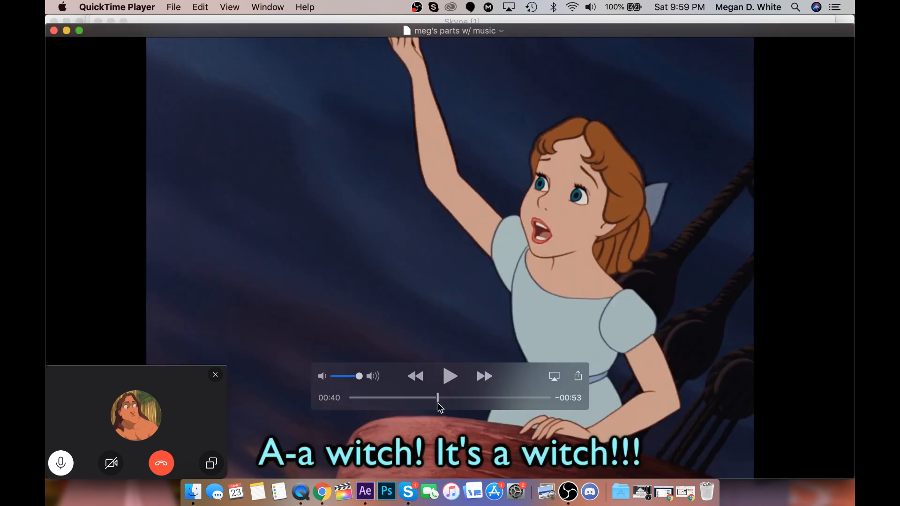
drag(439, 408, 485, 404)
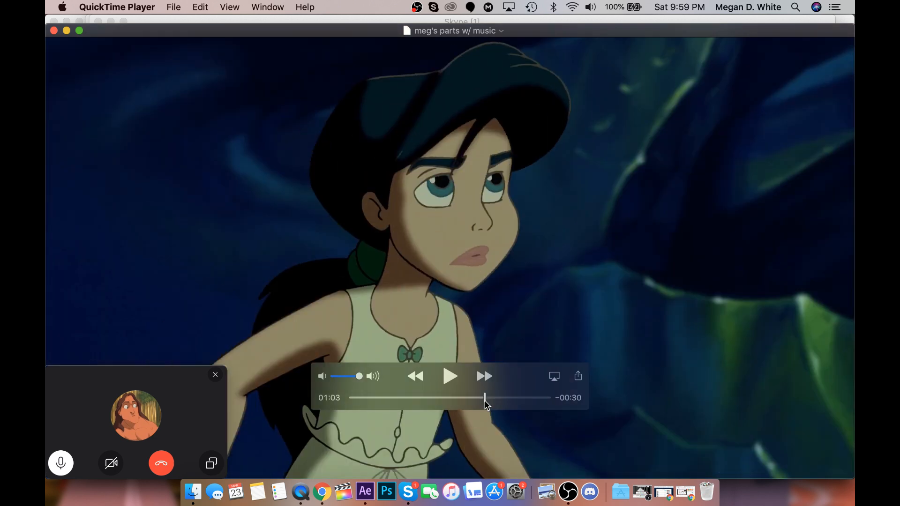
Move the video's playhead back to 01:00 and play the subtitled accusation shot from there.
drag(485, 404, 479, 407)
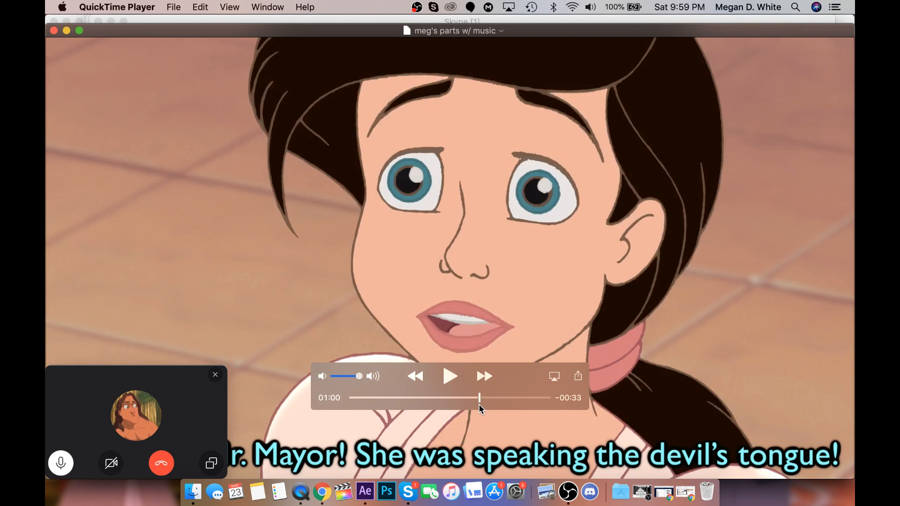
key(space)
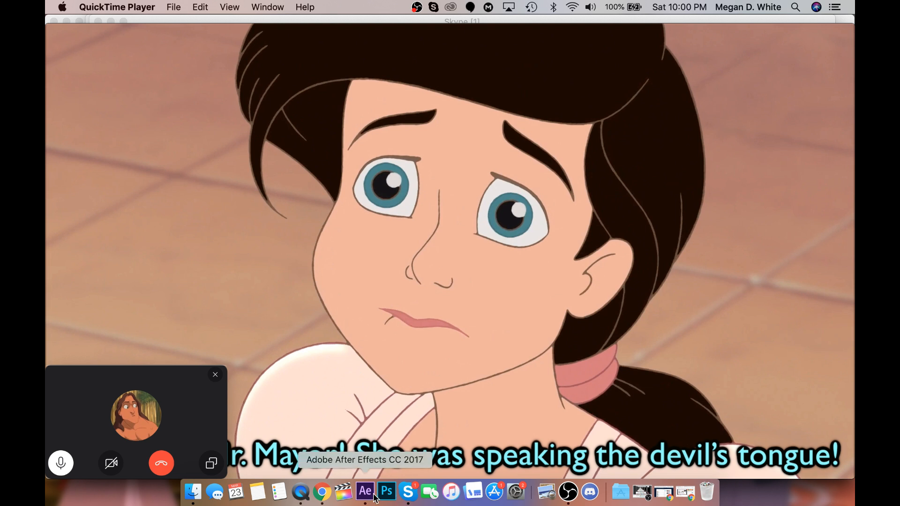
Switch to Chrome and check both YouTube live chat windows, ending on the one with the earlier greetings.
click(322, 492)
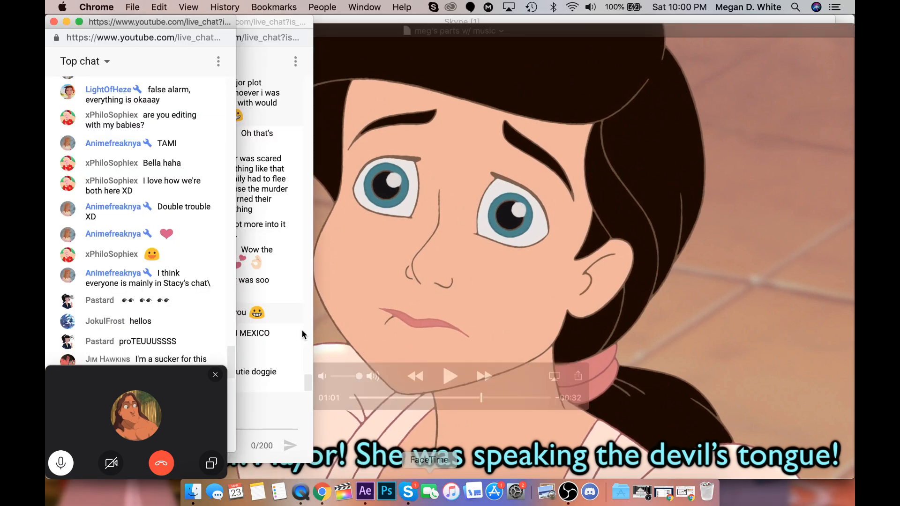
click(274, 338)
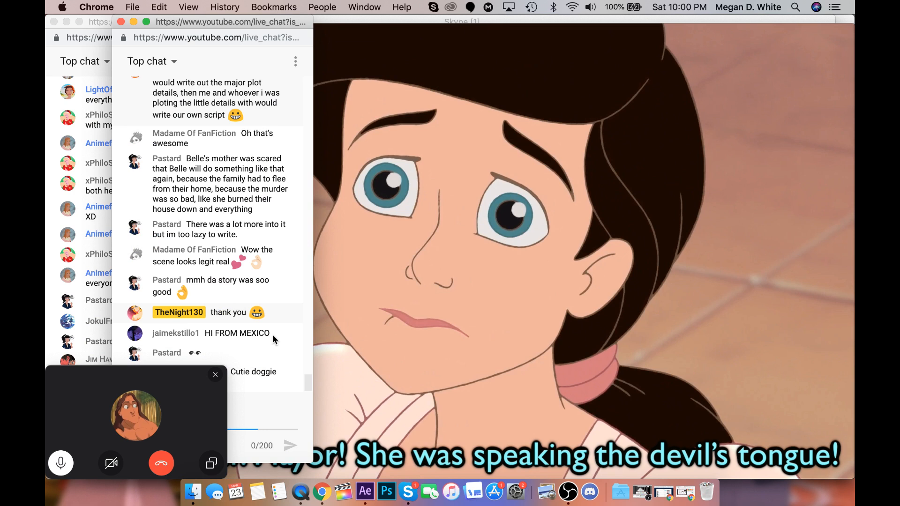
click(96, 330)
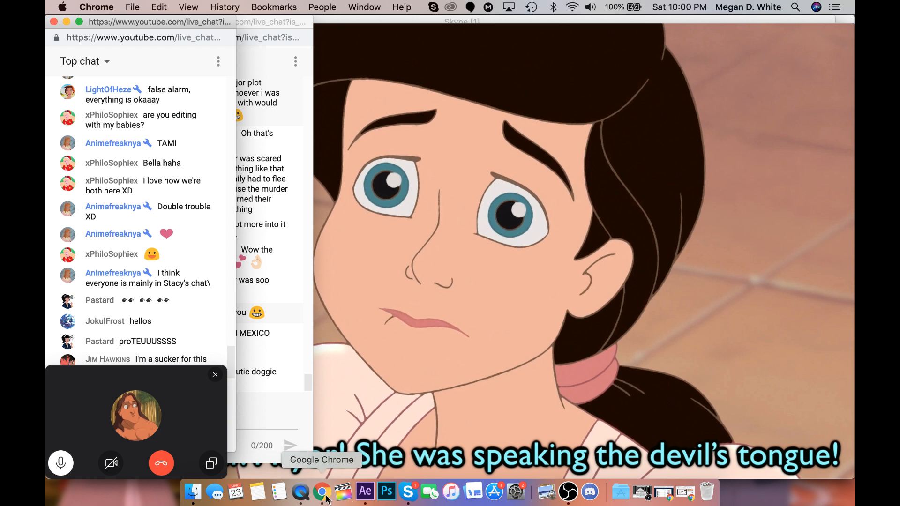
Restore the minimized YouTube Live Dashboard window in Chrome and open Google Docs in a new tab.
click(676, 502)
click(606, 31)
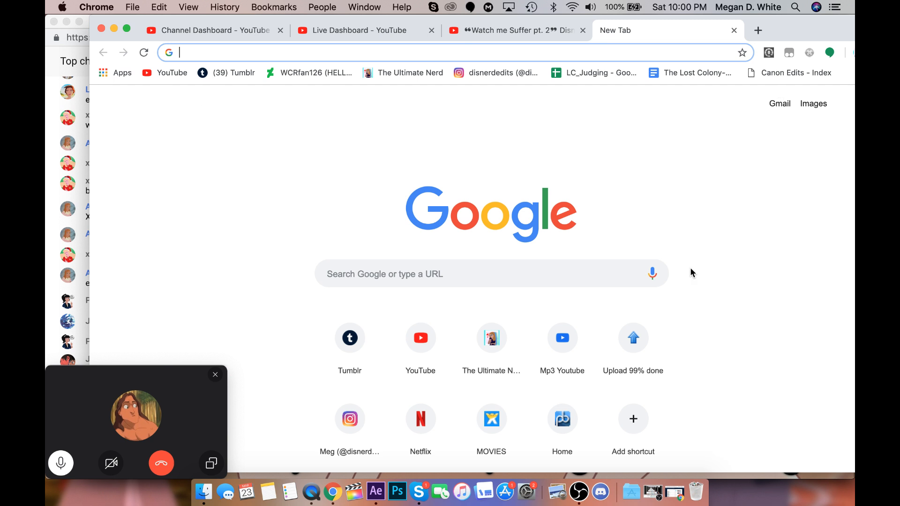
click(788, 225)
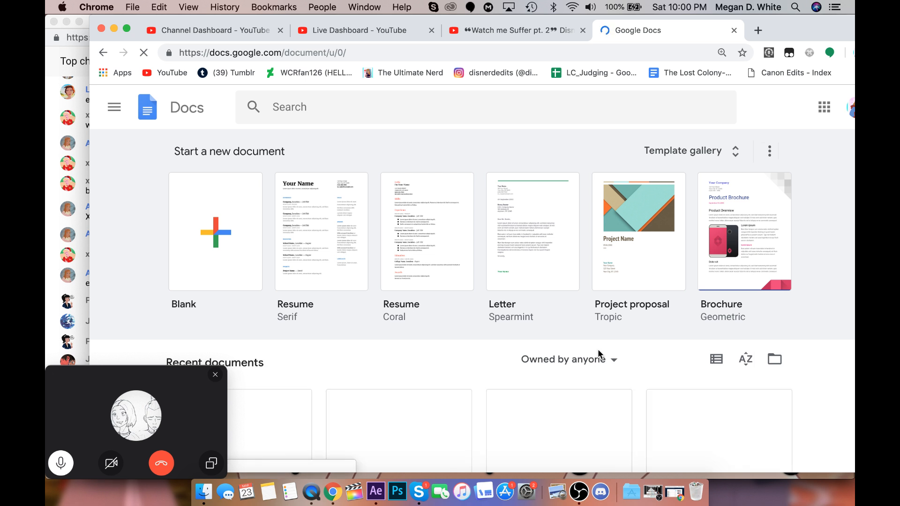
Find the "COTH - Meg/Melody's Backstory" script among the recent documents and open it.
scroll(598, 348, down, 4)
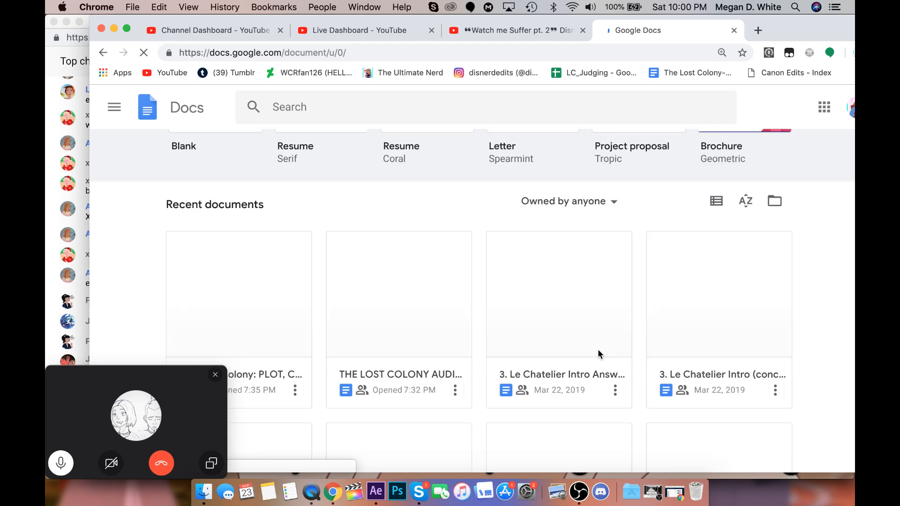
scroll(589, 390, down, 1)
scroll(589, 390, down, 3)
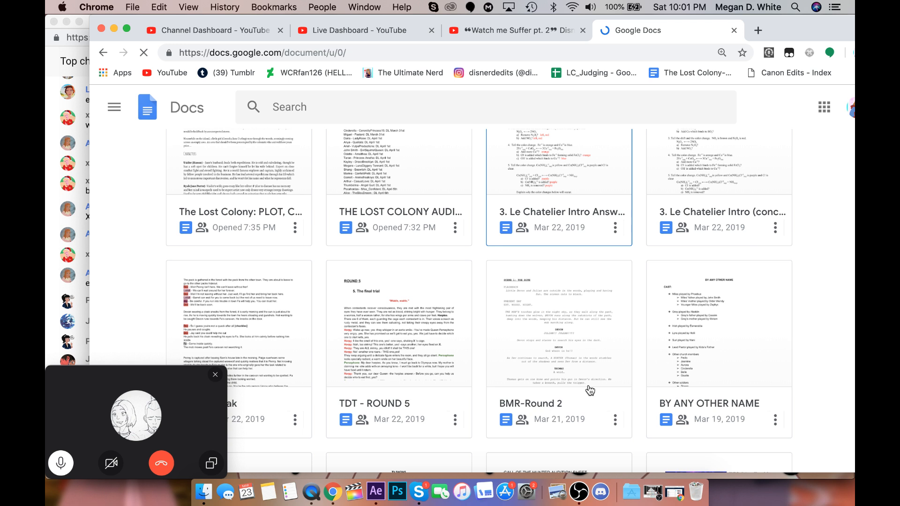
scroll(590, 391, down, 8)
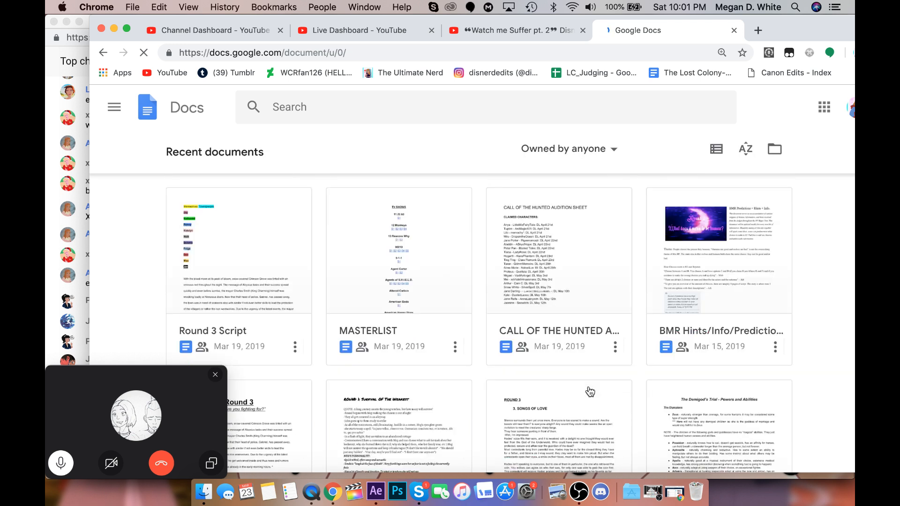
scroll(589, 391, down, 6)
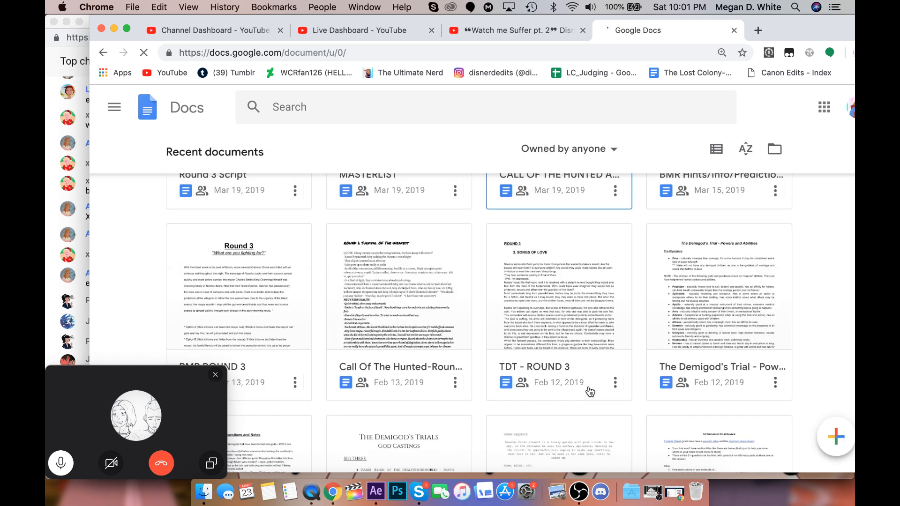
scroll(589, 391, down, 4)
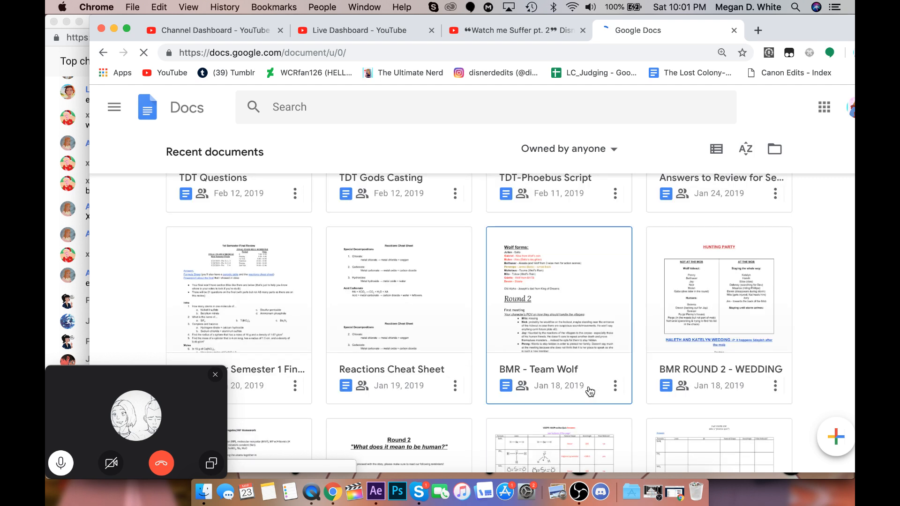
scroll(590, 391, down, 4)
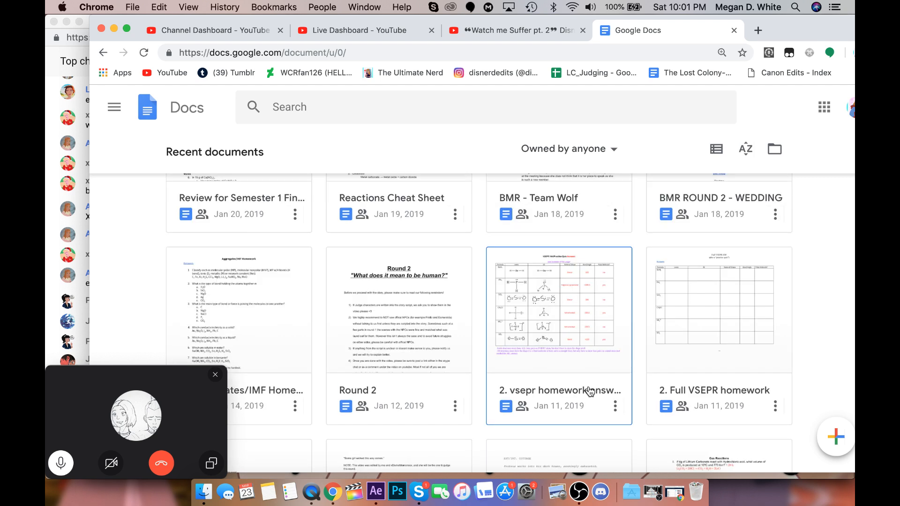
scroll(590, 391, down, 5)
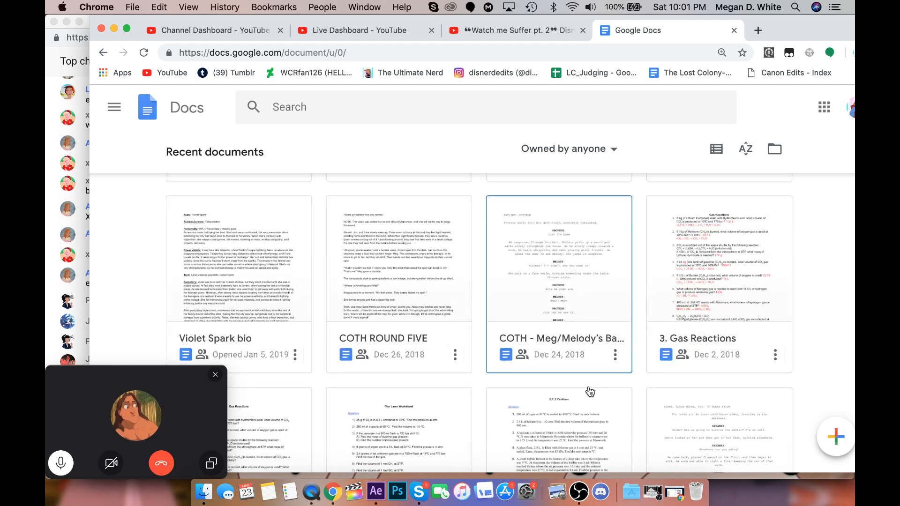
scroll(586, 387, up, 1)
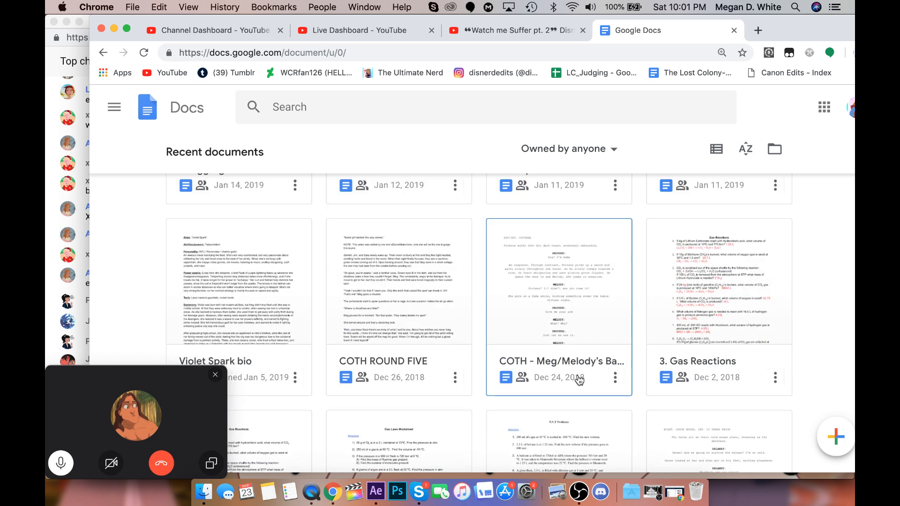
click(580, 380)
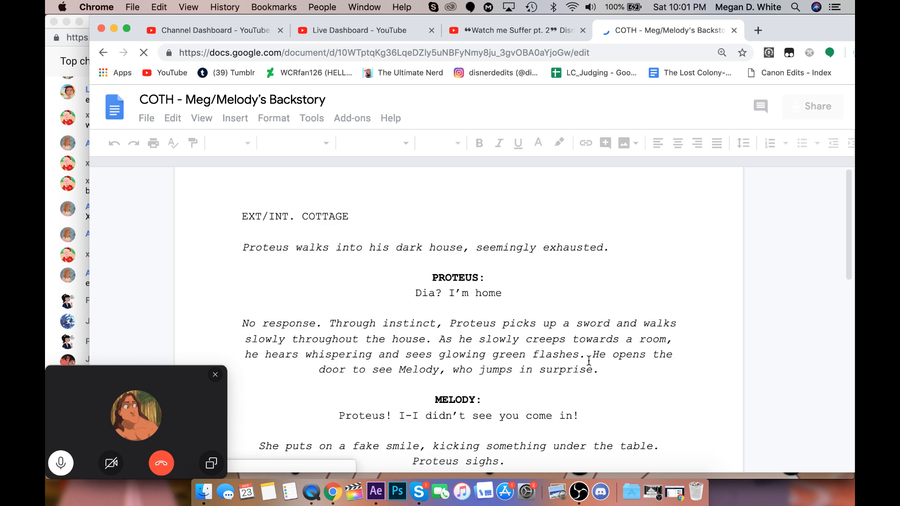
Skim the backstory script from the opening cottage scene to Wendy's accusation of Melody before the mayor.
scroll(588, 360, down, 10)
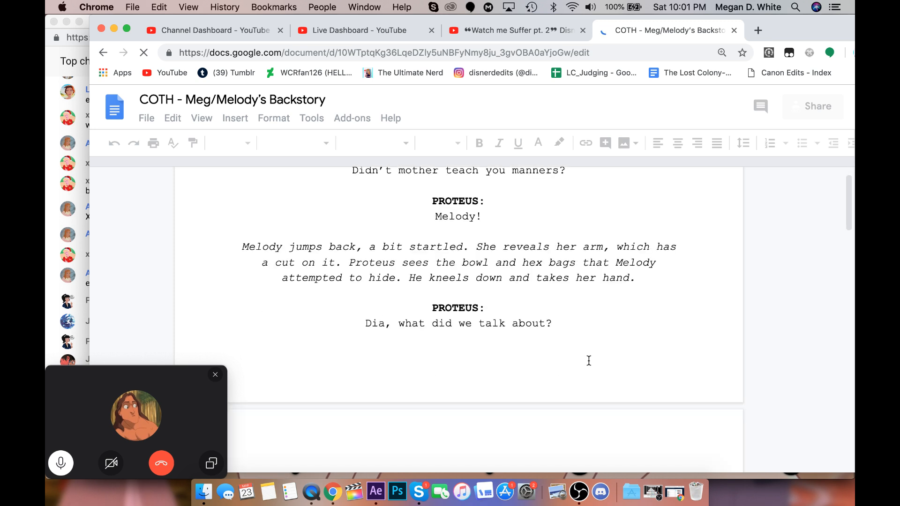
scroll(588, 360, down, 15)
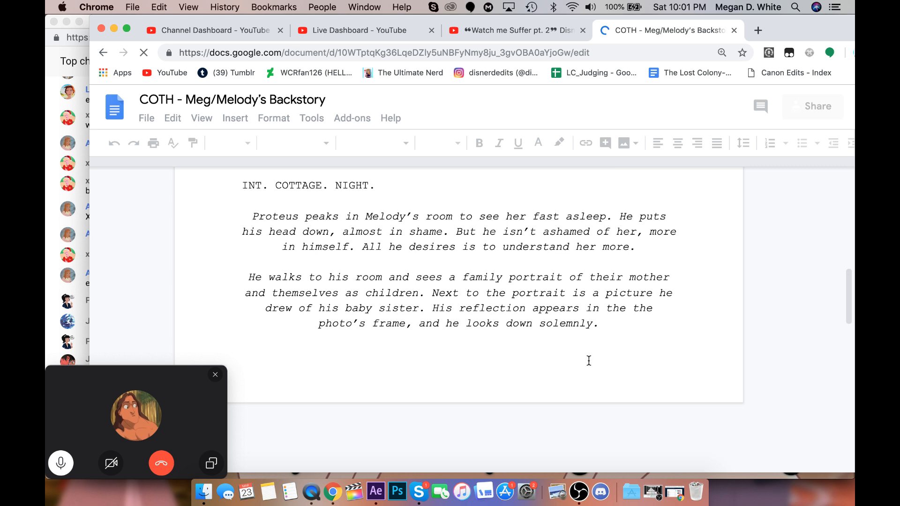
scroll(589, 361, up, 3)
scroll(588, 361, down, 5)
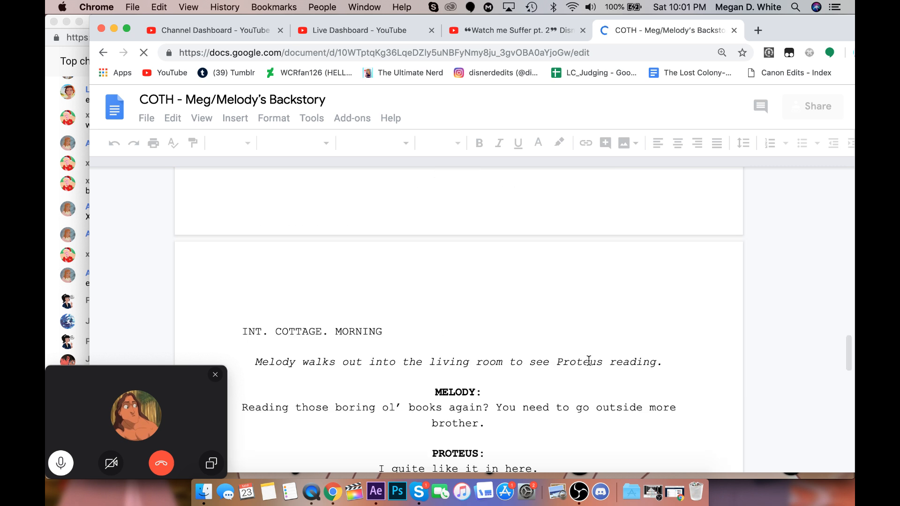
scroll(588, 360, down, 8)
scroll(589, 360, down, 5)
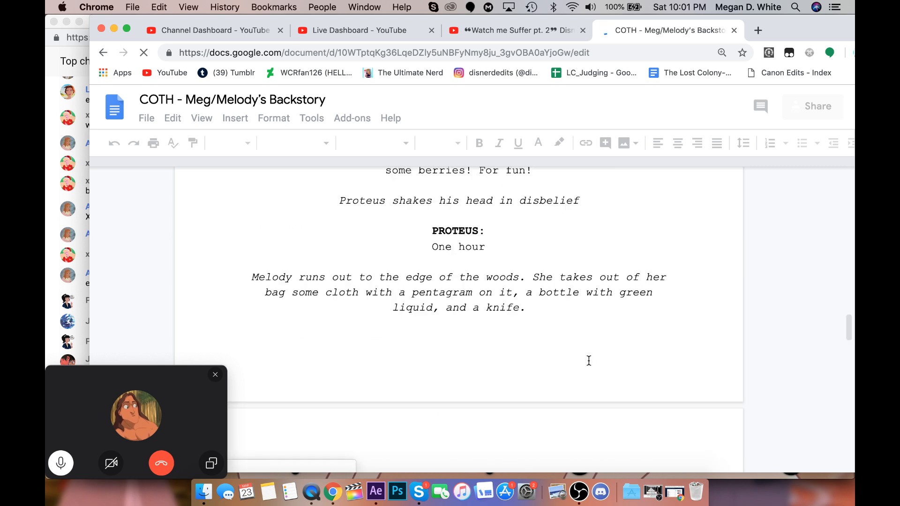
scroll(565, 407, down, 5)
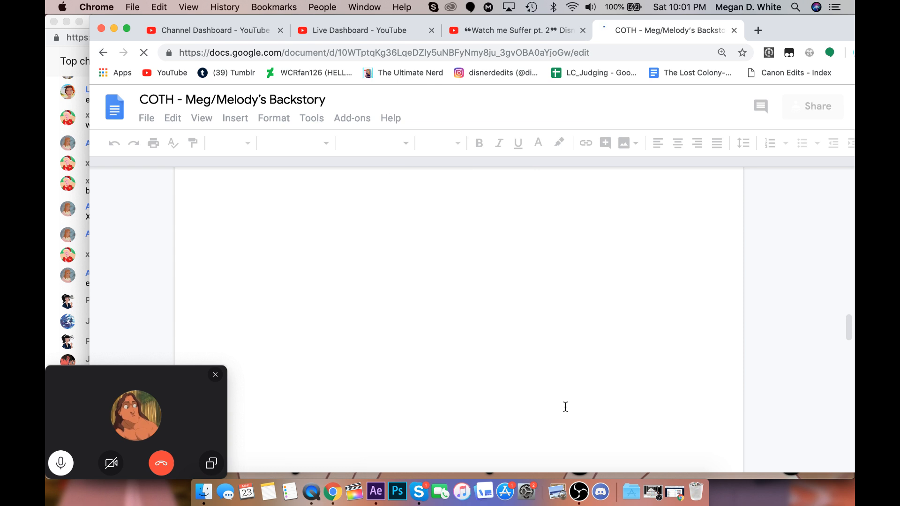
scroll(565, 406, down, 5)
scroll(565, 406, down, 8)
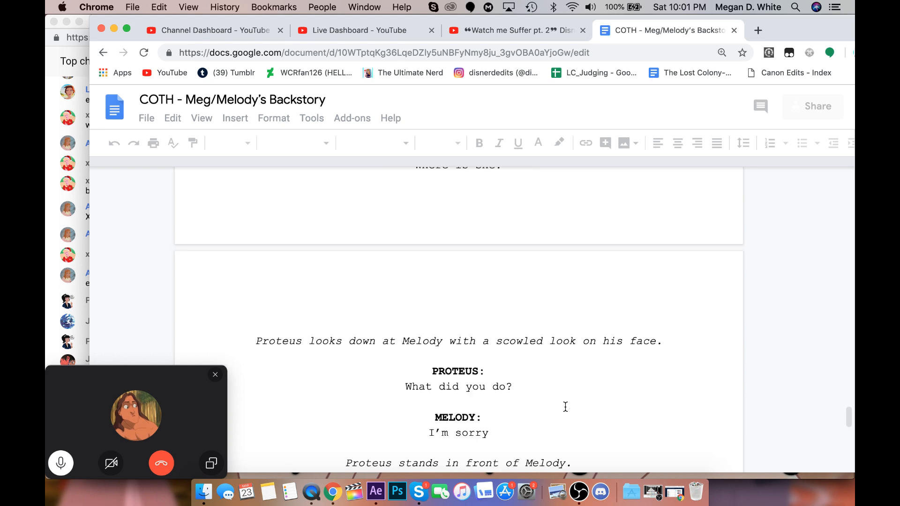
scroll(565, 407, down, 6)
scroll(565, 406, down, 4)
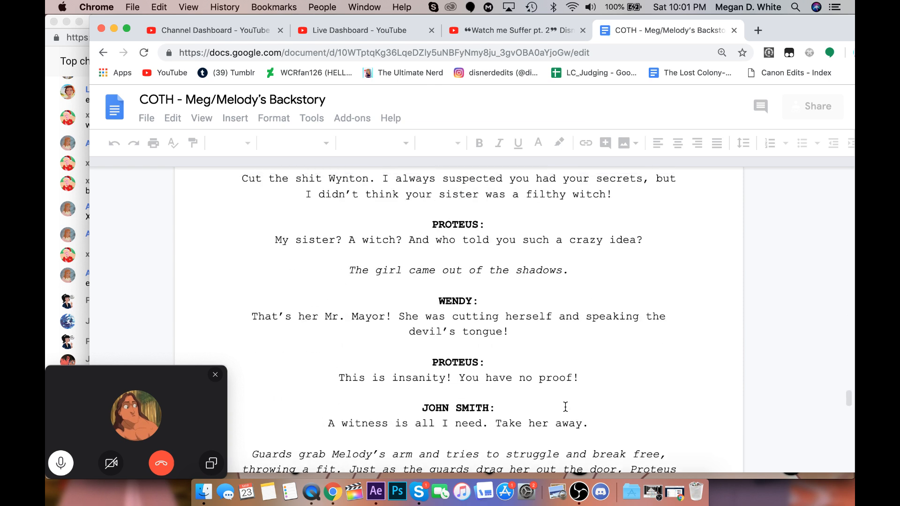
Read the script from Mayor Smith's arrival through Proteus's confession and arrest to the start of the prison scene.
scroll(565, 407, up, 3)
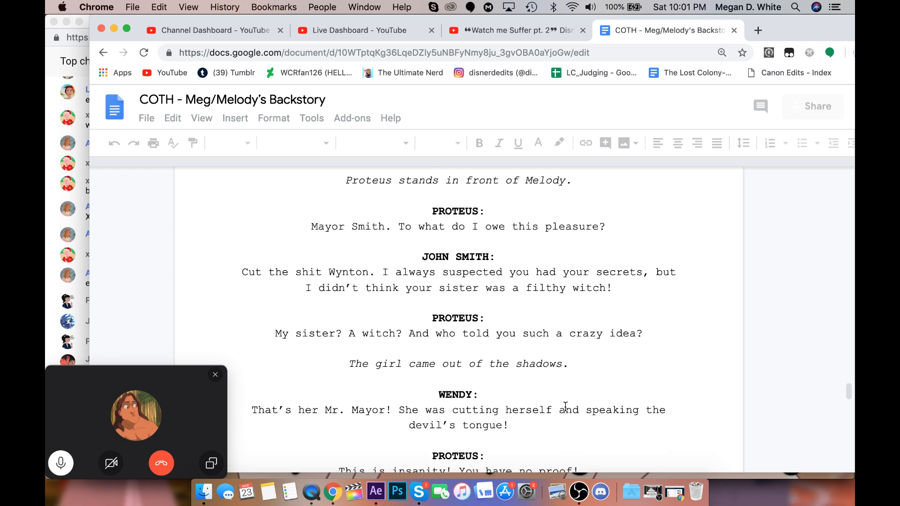
scroll(565, 407, down, 10)
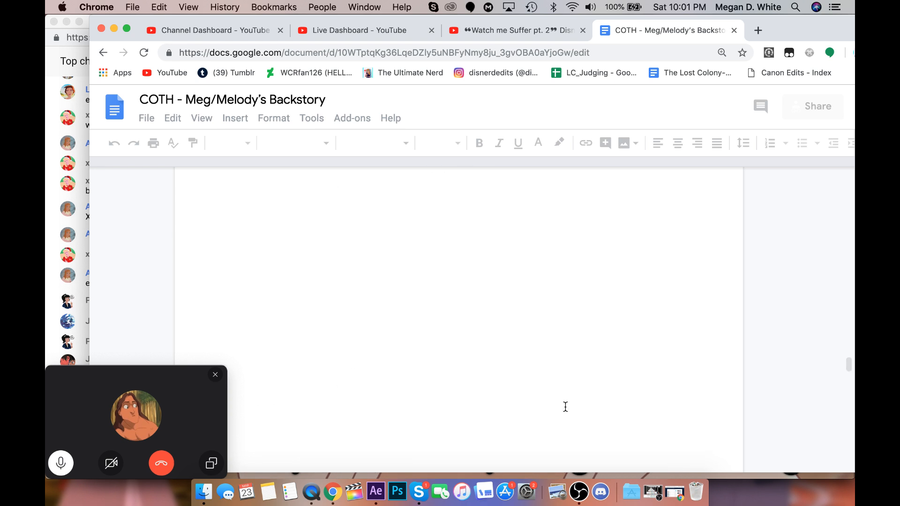
scroll(565, 406, down, 3)
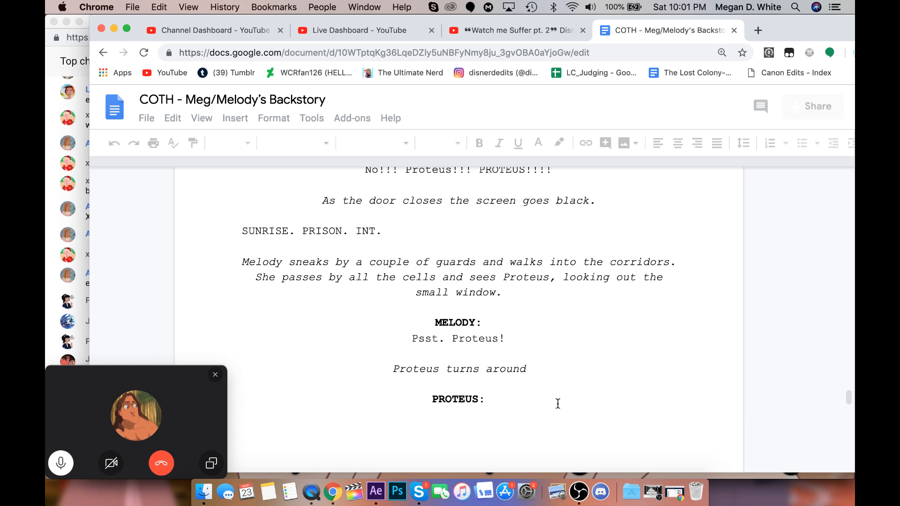
scroll(507, 356, up, 5)
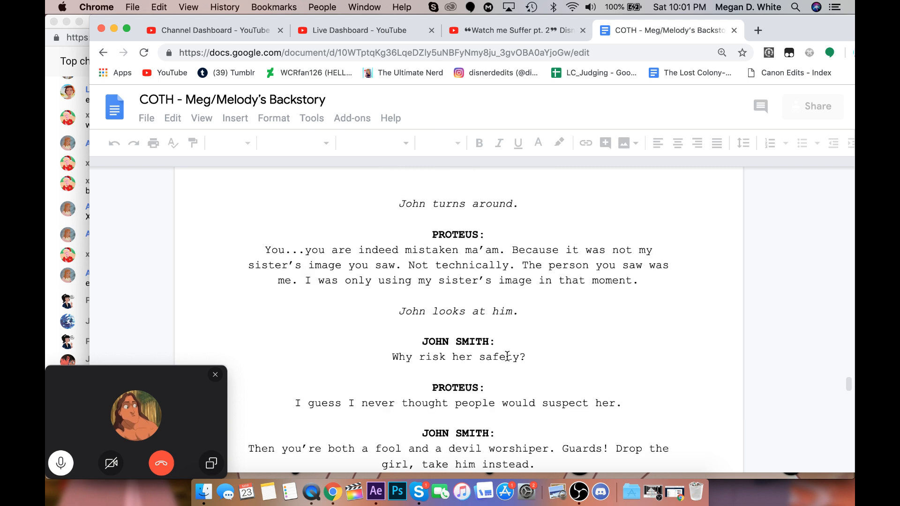
scroll(507, 356, down, 5)
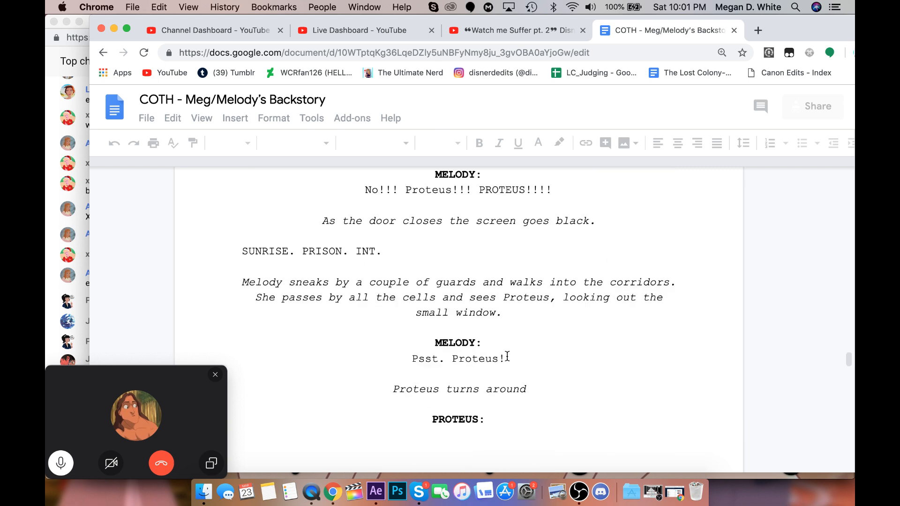
scroll(507, 356, up, 1)
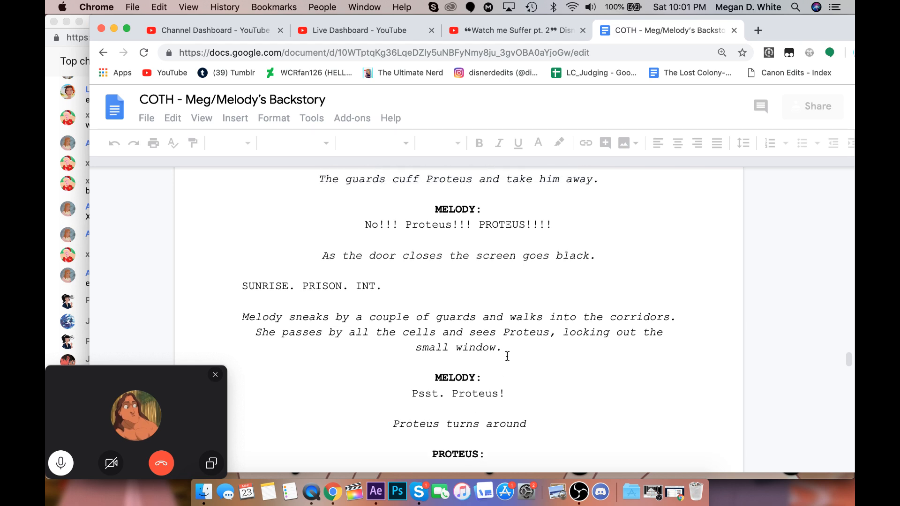
Read the prison scene between Melody and Proteus and on into the executioner's stand scene.
scroll(506, 356, down, 3)
scroll(507, 356, down, 7)
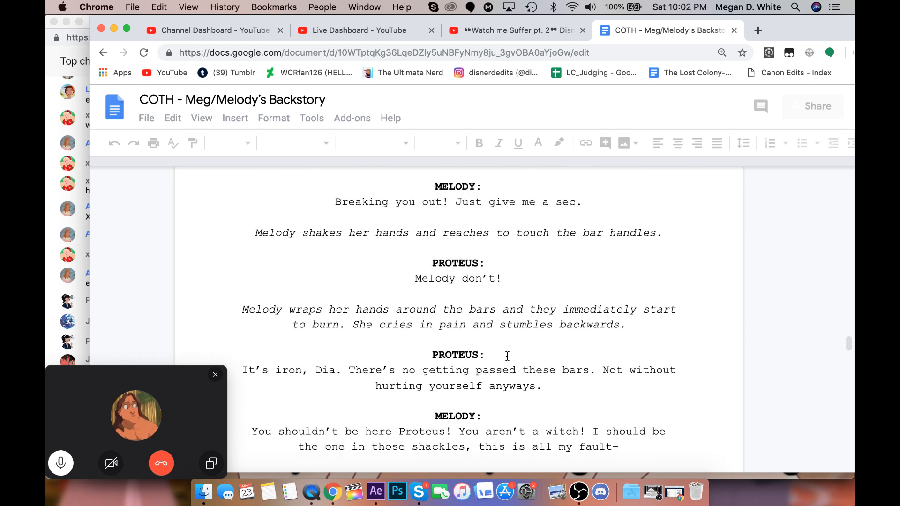
scroll(507, 356, down, 3)
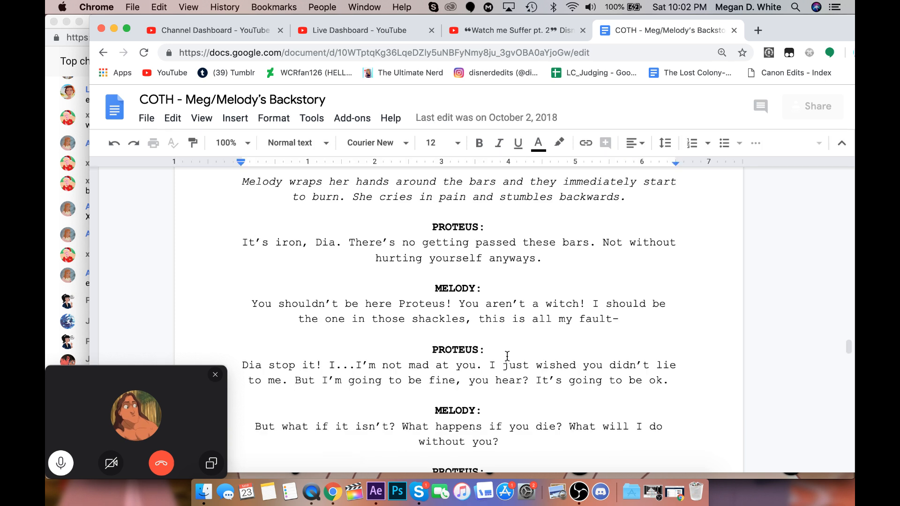
scroll(507, 356, down, 8)
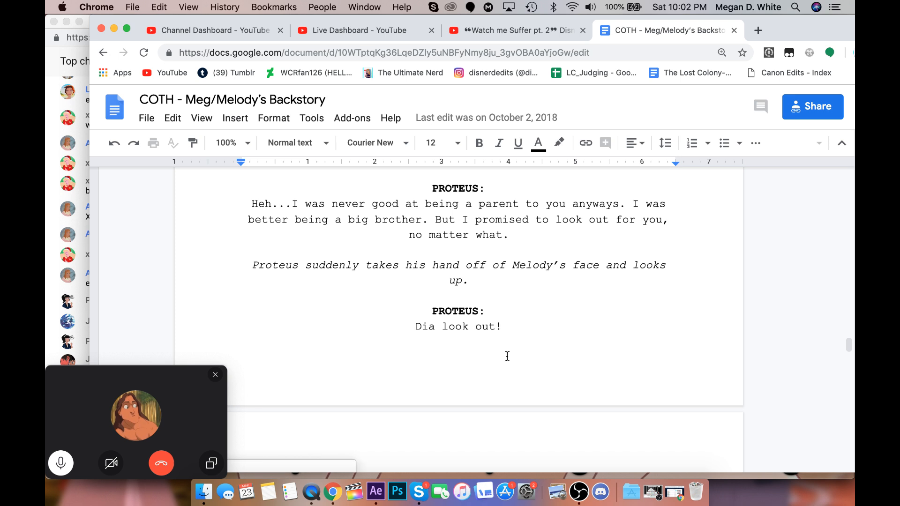
scroll(507, 356, down, 4)
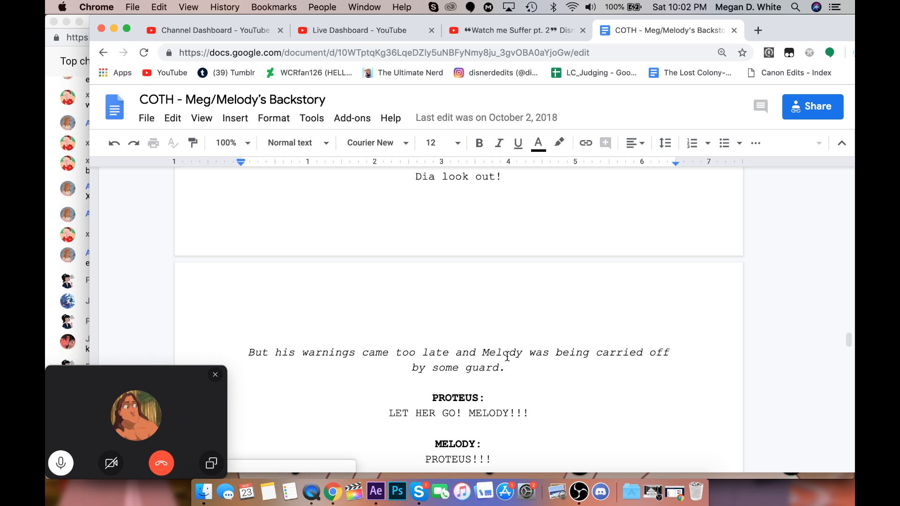
scroll(507, 356, down, 6)
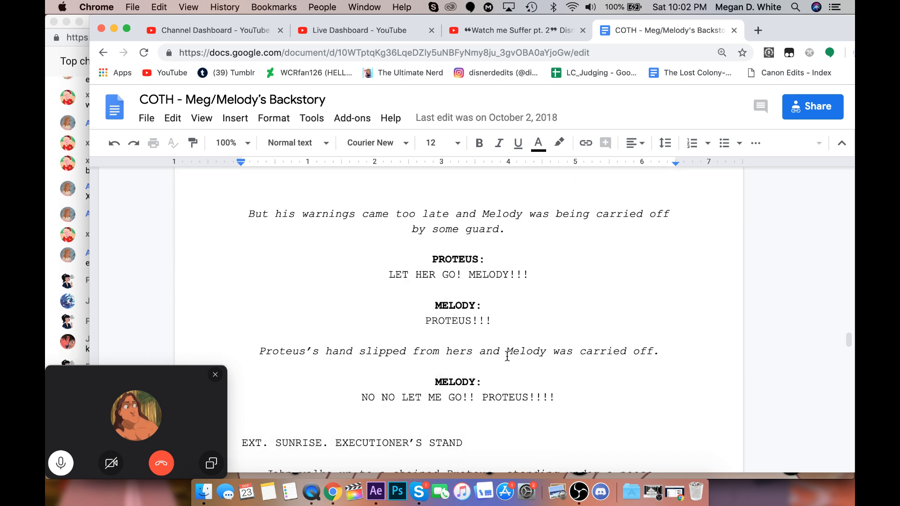
scroll(507, 356, down, 3)
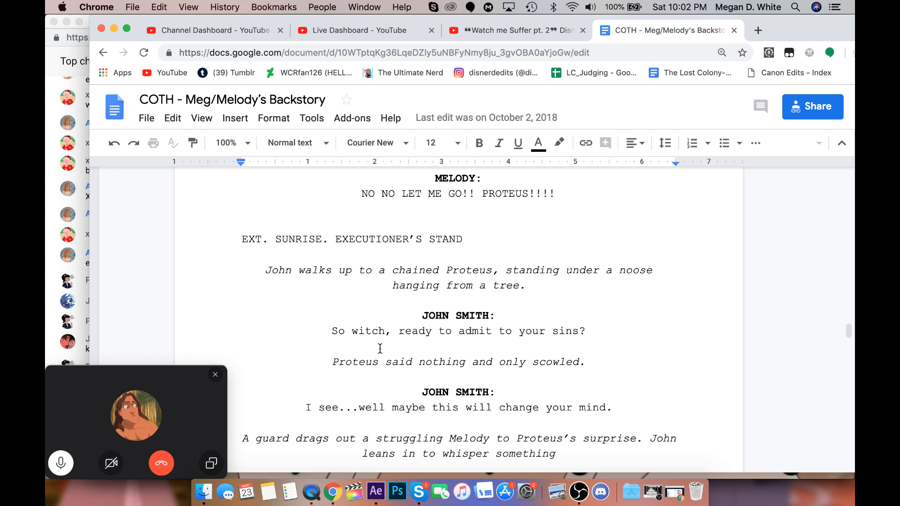
Read the sunrise executioner's stand scene from John Smith's question to Proteus through his threat and Proteus's look at the crowd.
scroll(379, 351, down, 1)
scroll(381, 351, down, 1)
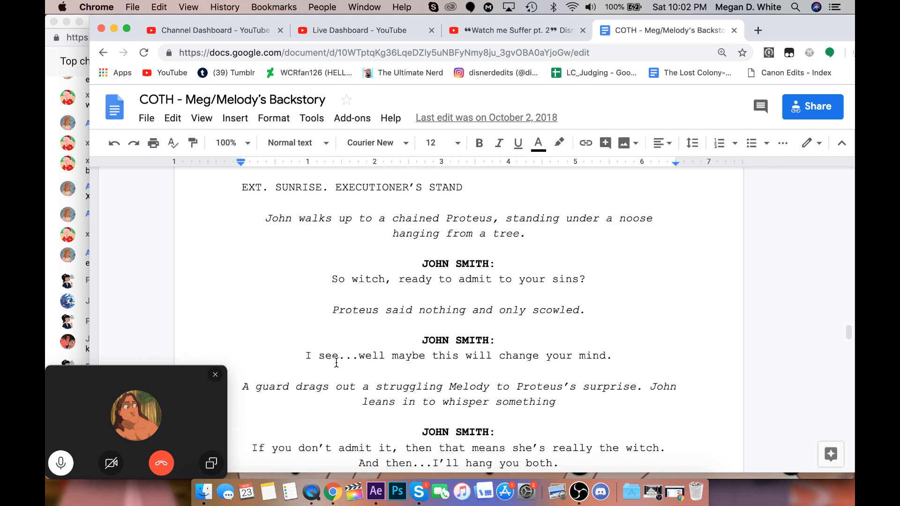
scroll(336, 364, down, 1)
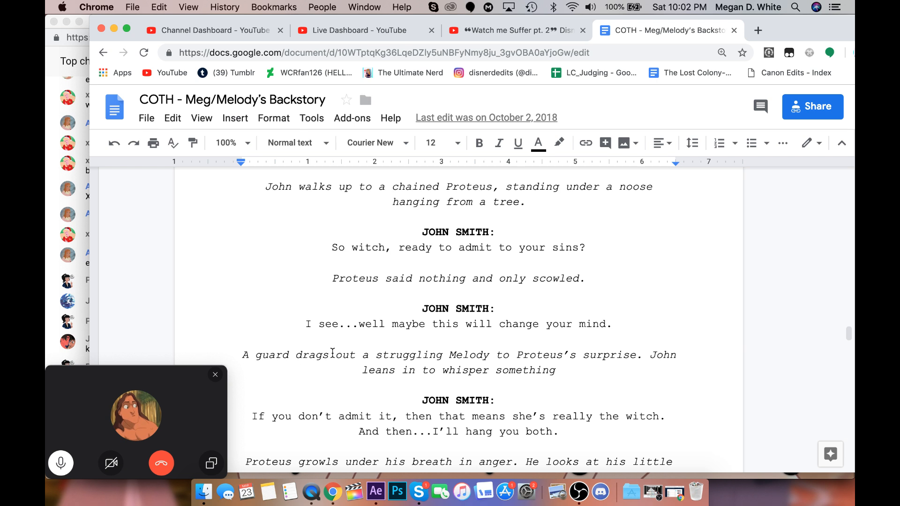
scroll(332, 352, down, 1)
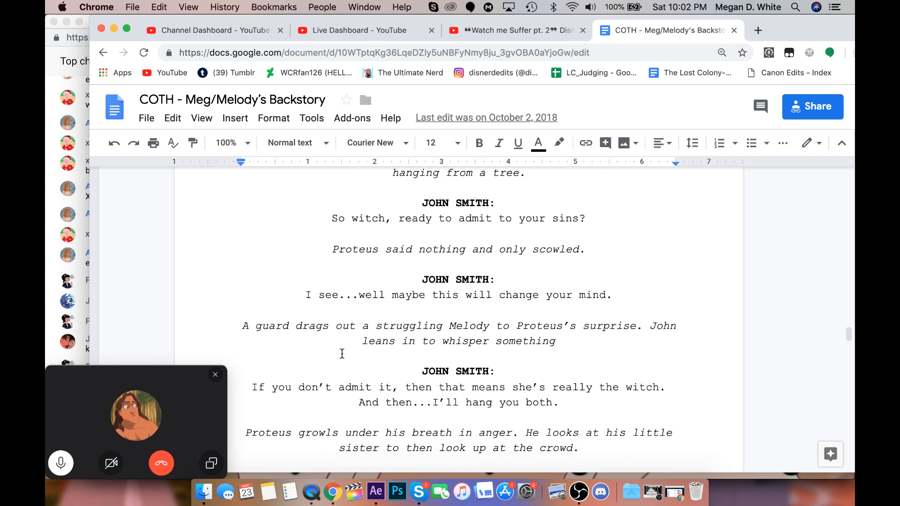
scroll(351, 351, down, 1)
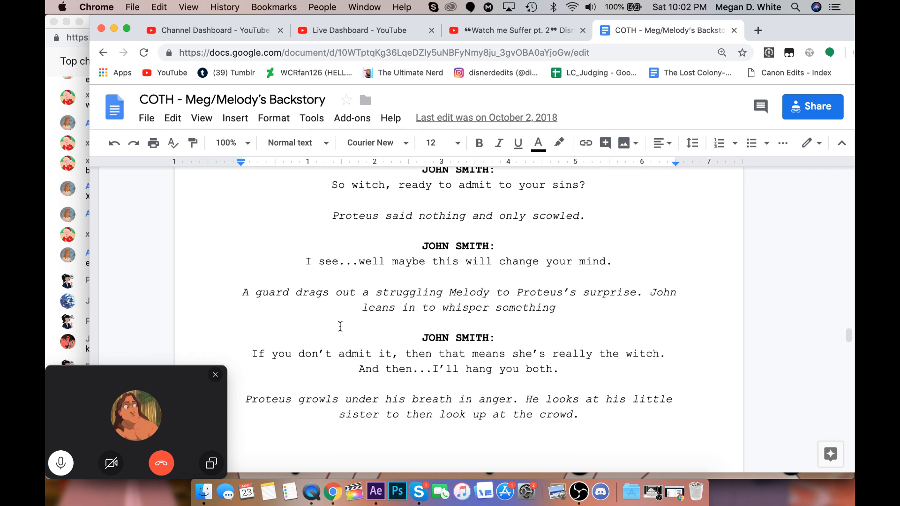
scroll(340, 327, down, 2)
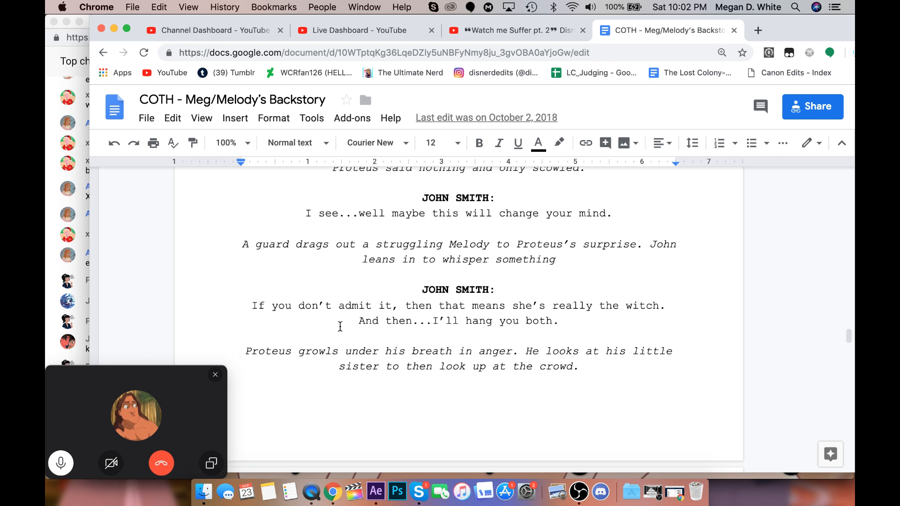
scroll(340, 326, down, 1)
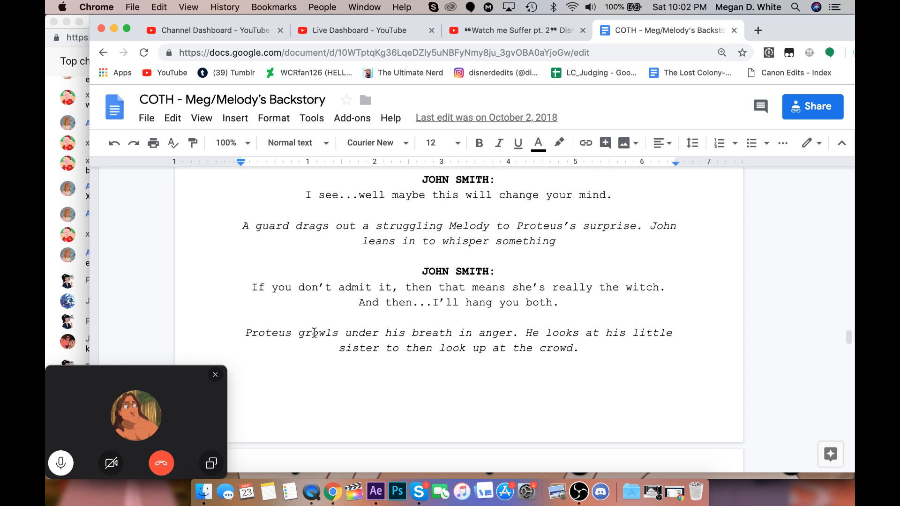
scroll(319, 299, down, 2)
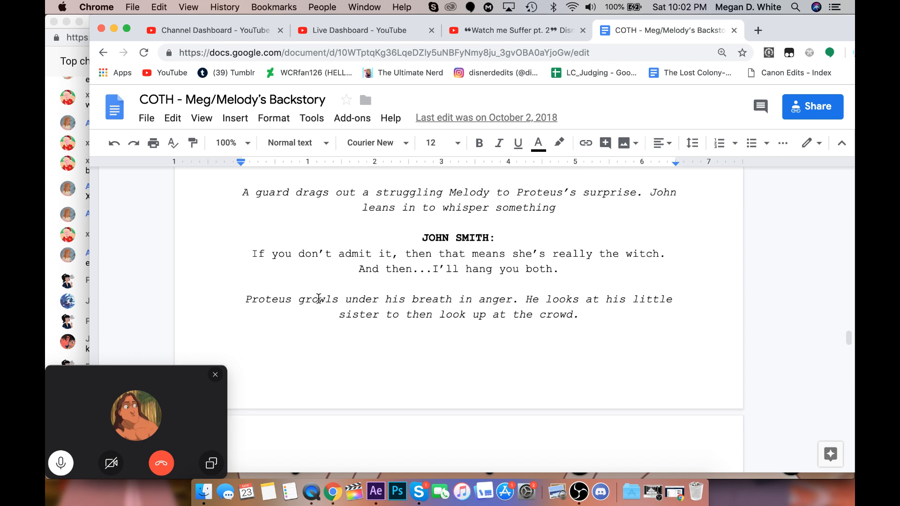
scroll(318, 298, down, 5)
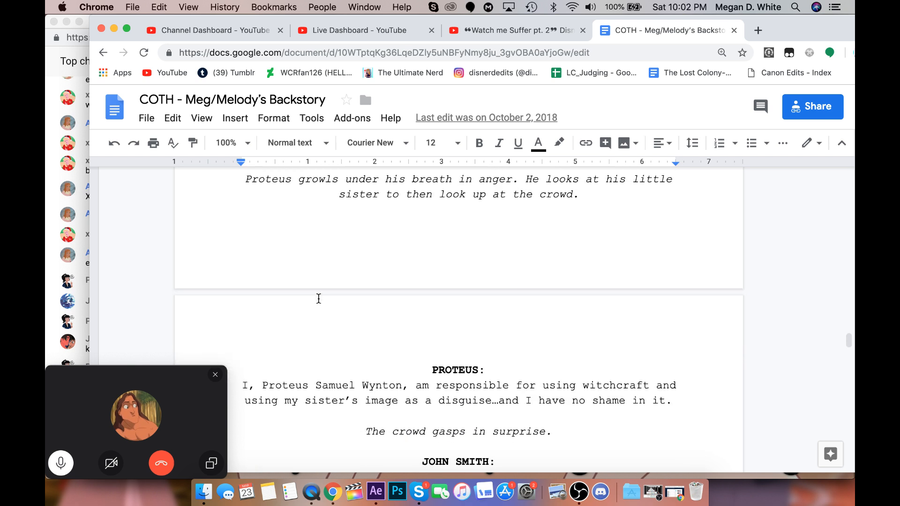
Read Proteus's public witchcraft confession, the guard's taunt to Melody and the hanging in the backstory script.
scroll(318, 298, down, 3)
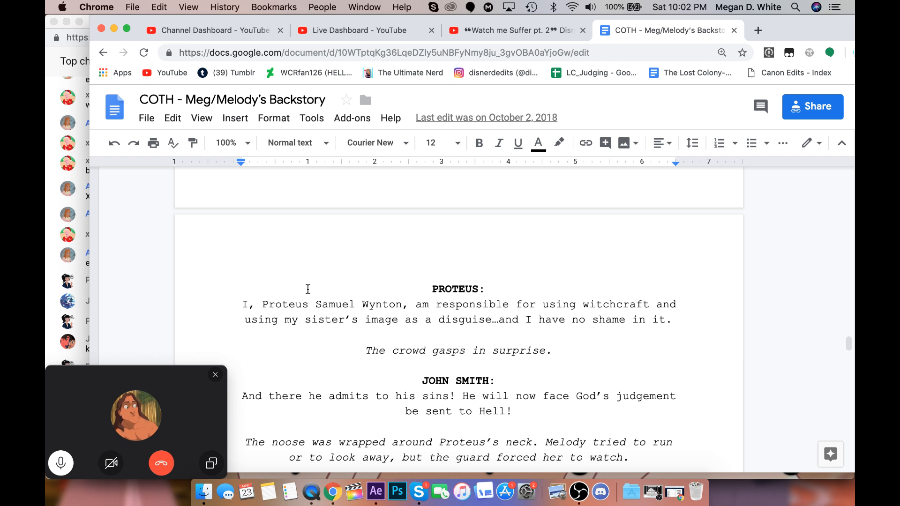
scroll(308, 288, down, 1)
scroll(308, 288, down, 5)
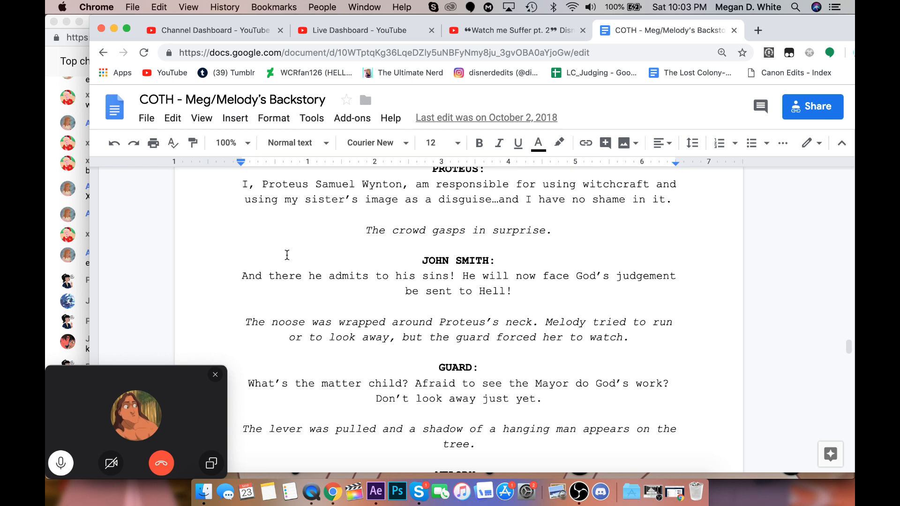
scroll(287, 254, down, 2)
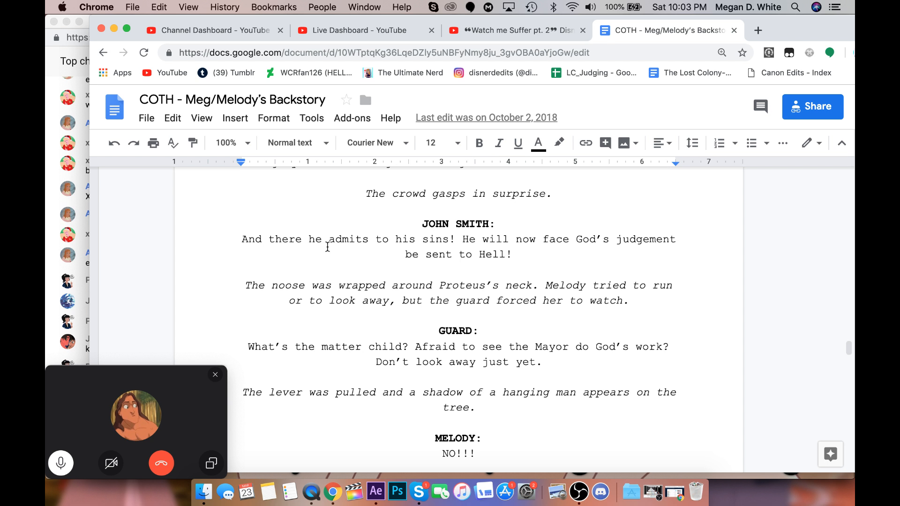
scroll(327, 247, down, 1)
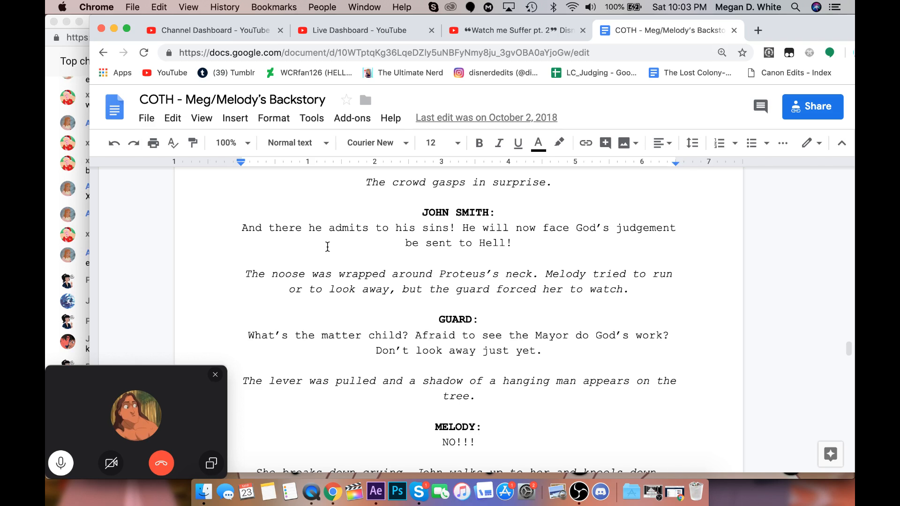
scroll(327, 247, down, 3)
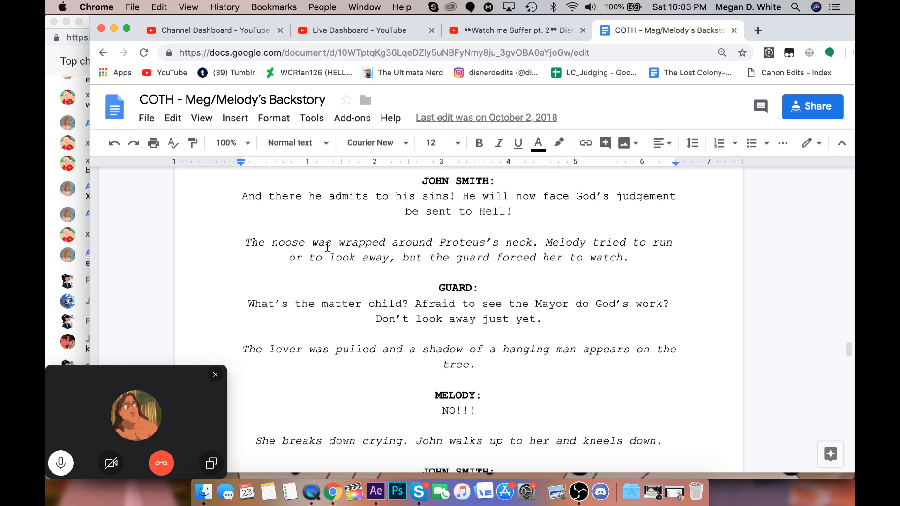
scroll(332, 270, down, 1)
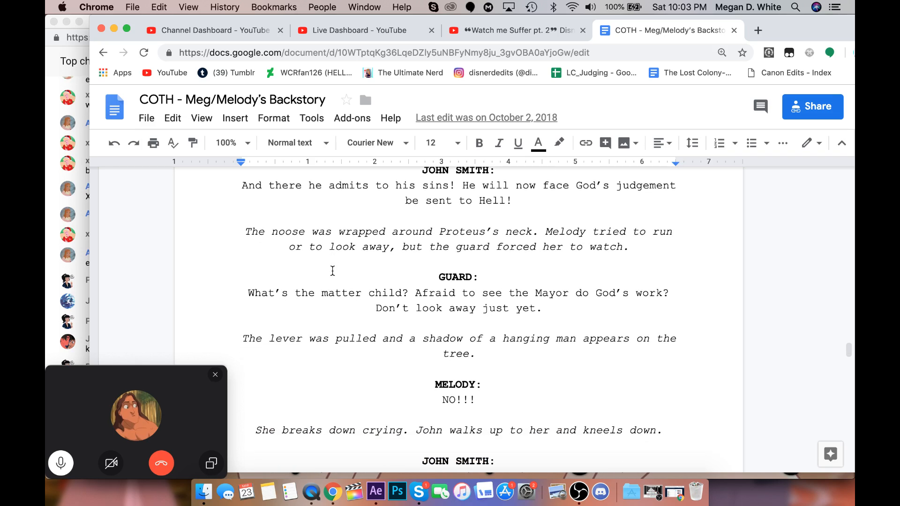
scroll(333, 270, down, 1)
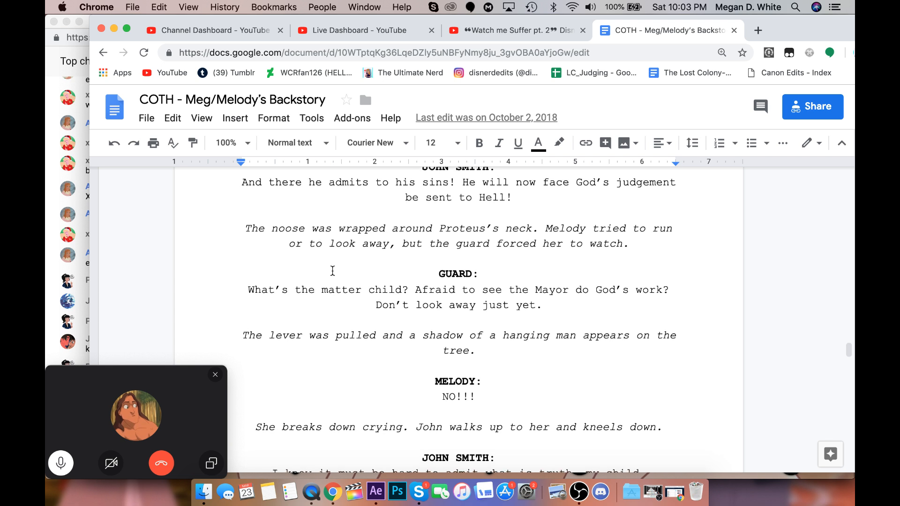
scroll(332, 271, down, 5)
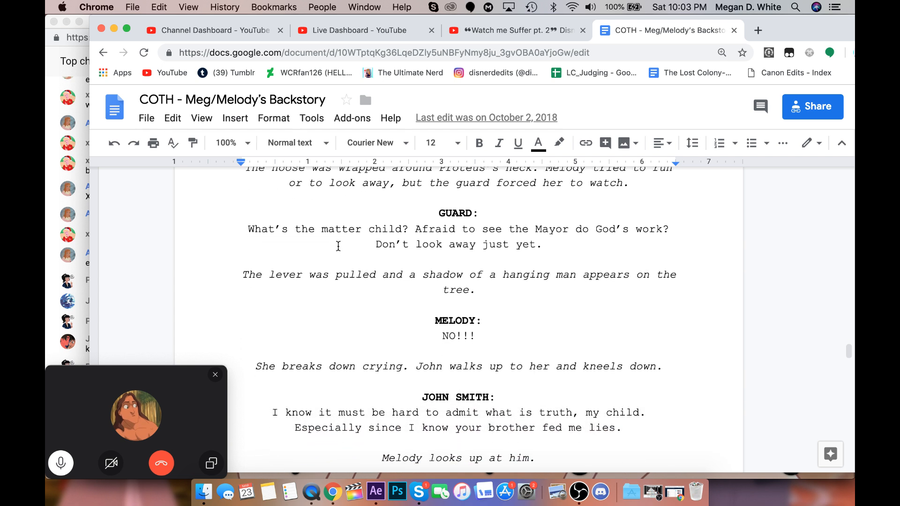
scroll(339, 243, down, 1)
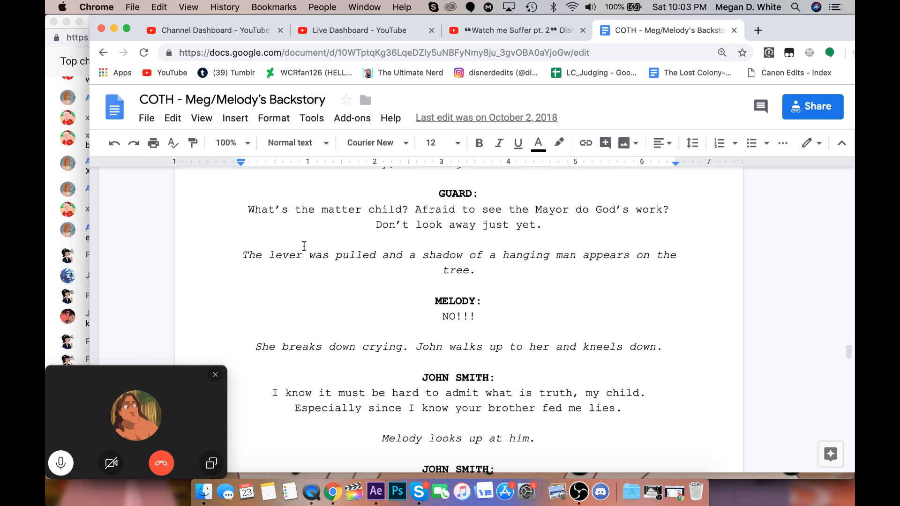
Move the Skype call window down to uncover the YouTube live chat and read back through its recent messages.
click(49, 328)
drag(155, 371, 150, 433)
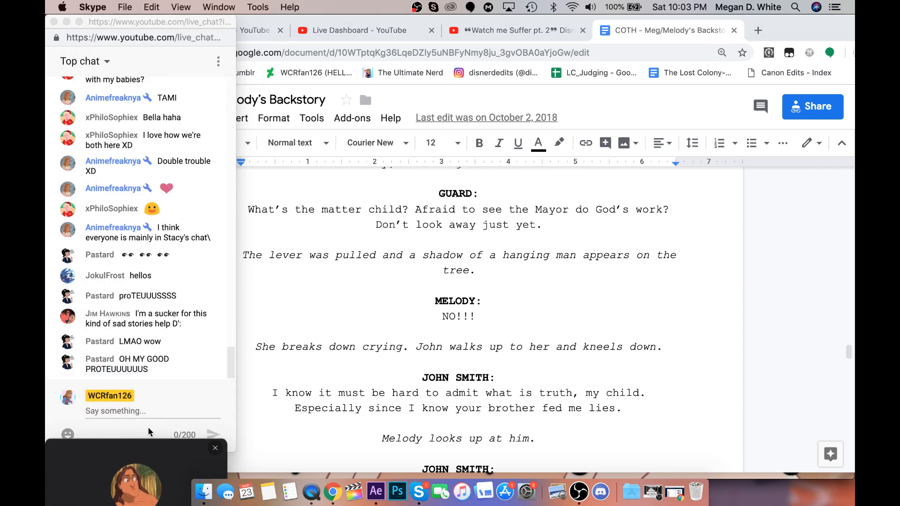
click(161, 364)
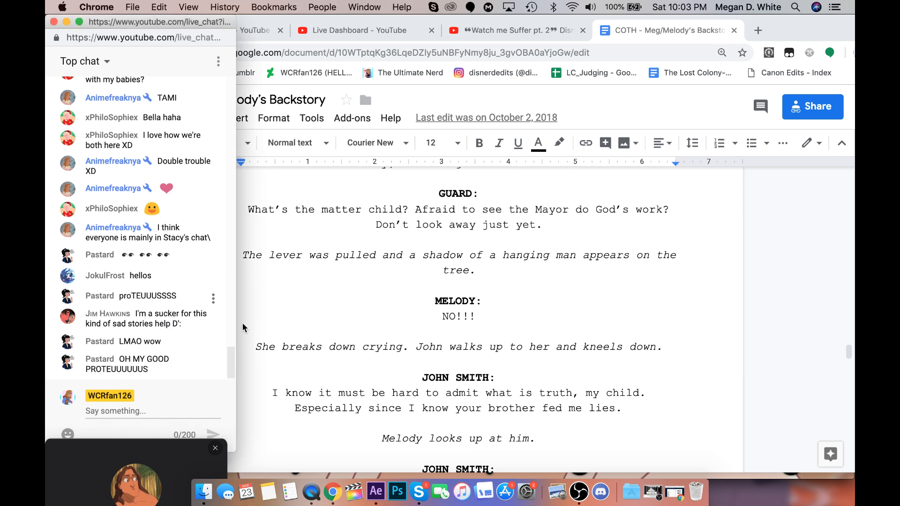
scroll(170, 324, up, 3)
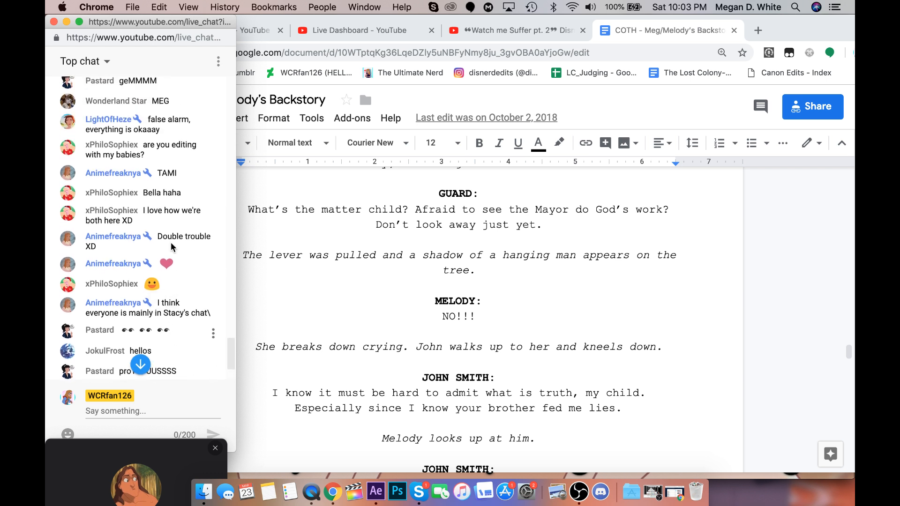
scroll(171, 232, up, 1)
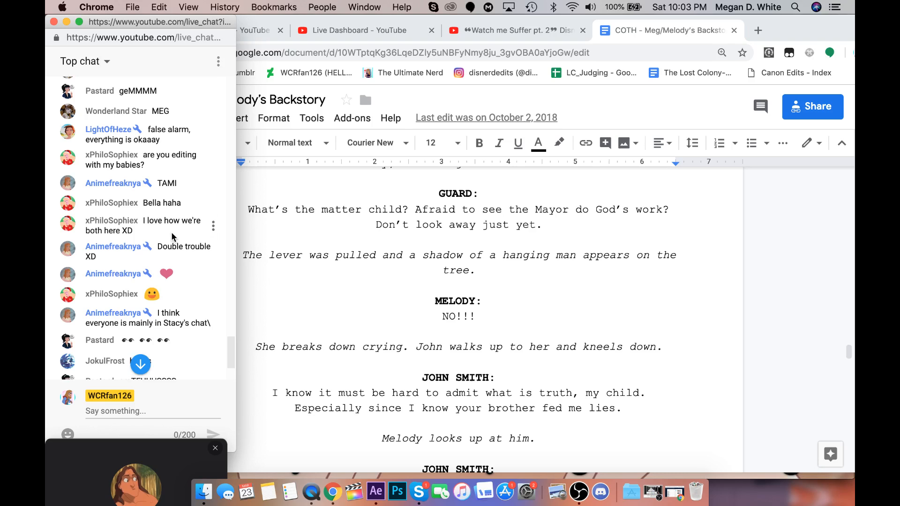
Return to the backstory script and read the passage where Melody breaks down and John Smith kneels to speak to her.
click(301, 371)
scroll(302, 371, down, 1)
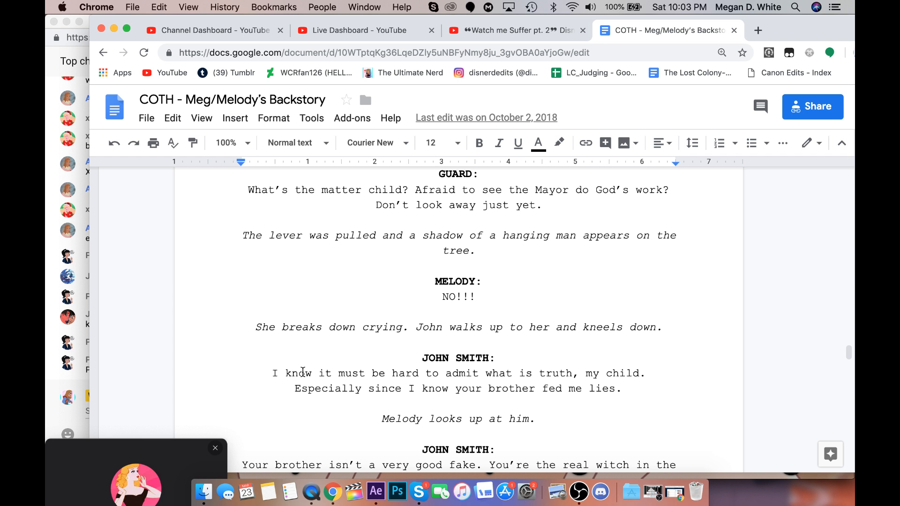
scroll(303, 372, up, 1)
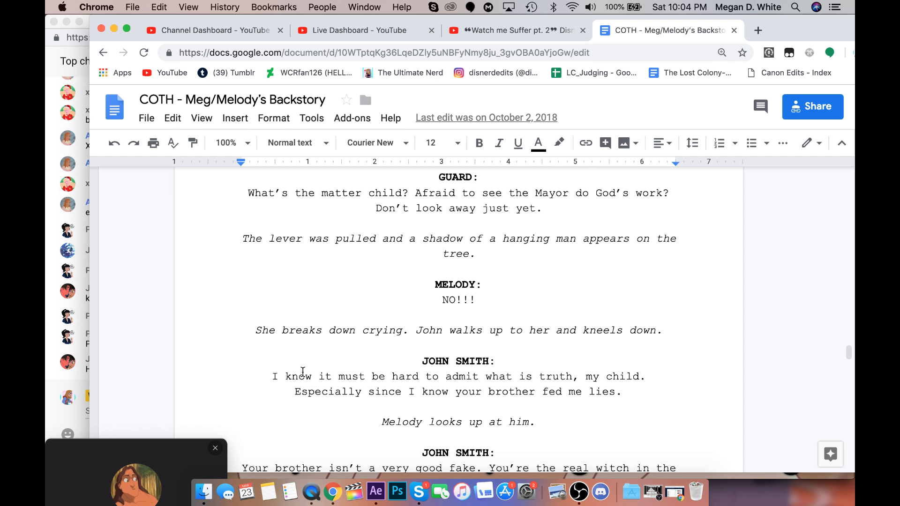
scroll(302, 372, down, 1)
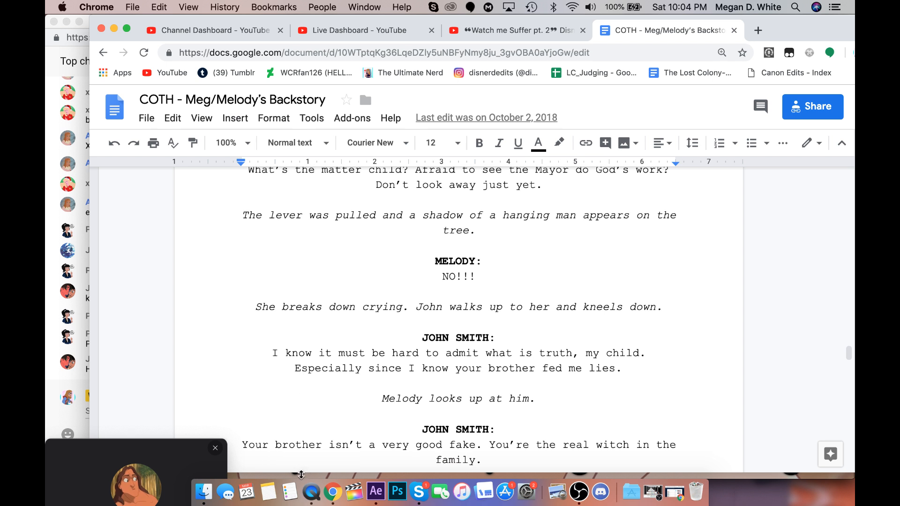
Bring up the "meg's parts w/ music" video in QuickTime, minimize it, and move the call window further down beside the script.
click(311, 491)
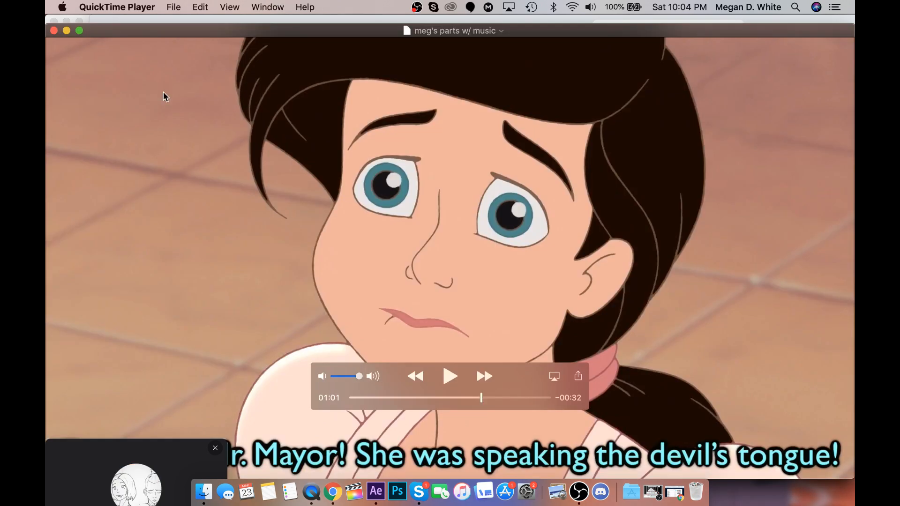
click(67, 31)
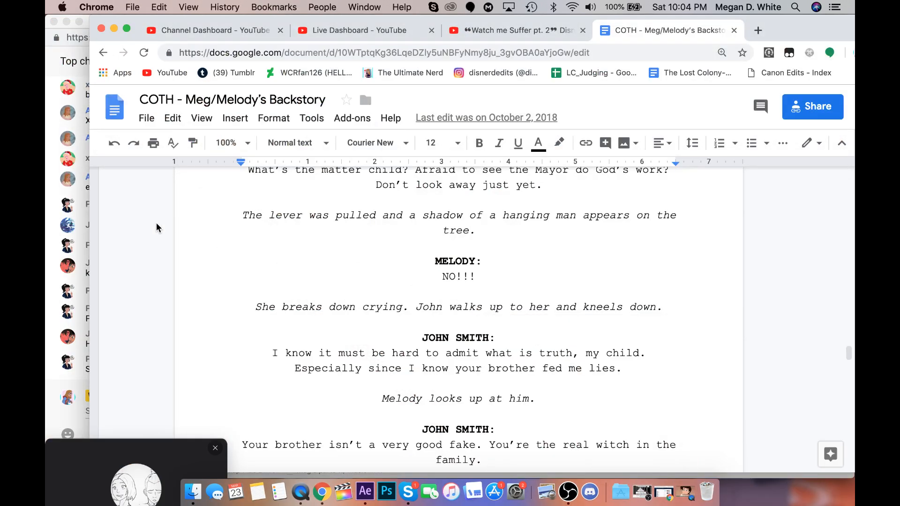
drag(160, 451, 143, 495)
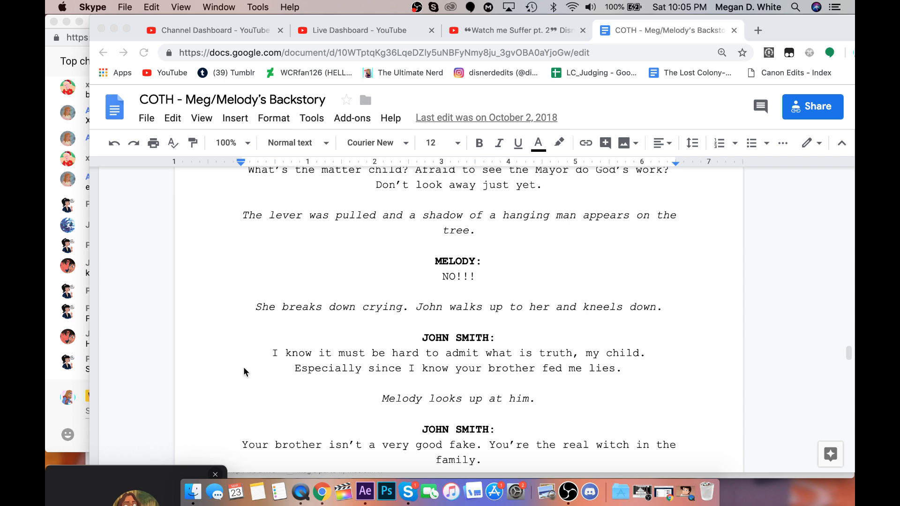
Read on from John Smith calling Melody the real witch, through her removal by the guards, to the nighttime executioner's stand scene.
scroll(244, 367, down, 3)
scroll(244, 367, down, 5)
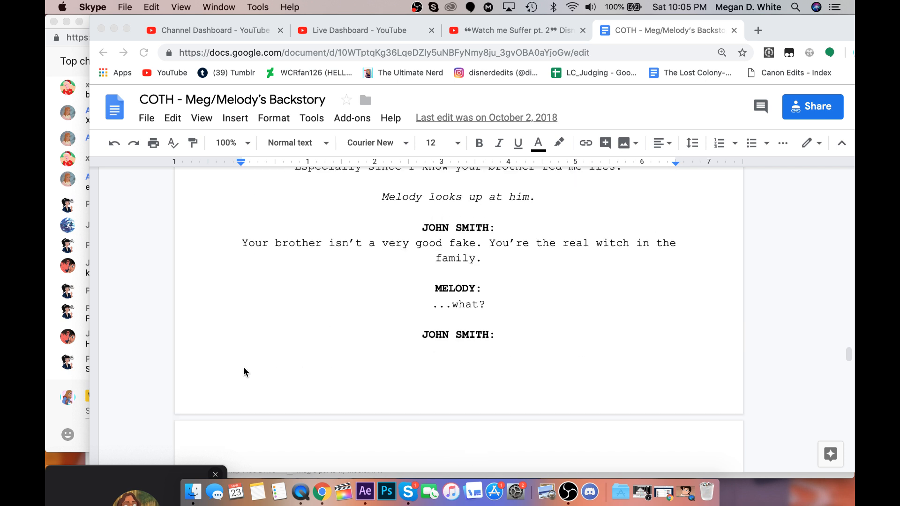
scroll(243, 368, up, 7)
scroll(243, 372, down, 4)
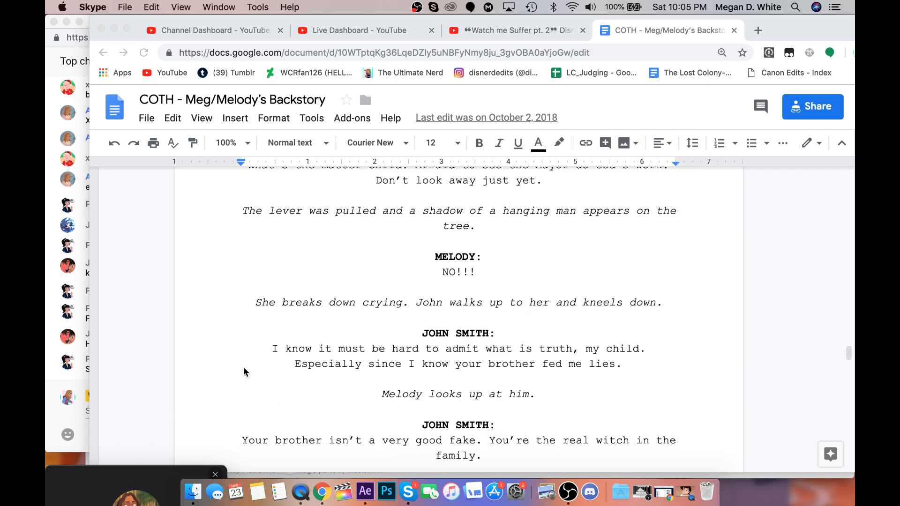
scroll(243, 372, down, 2)
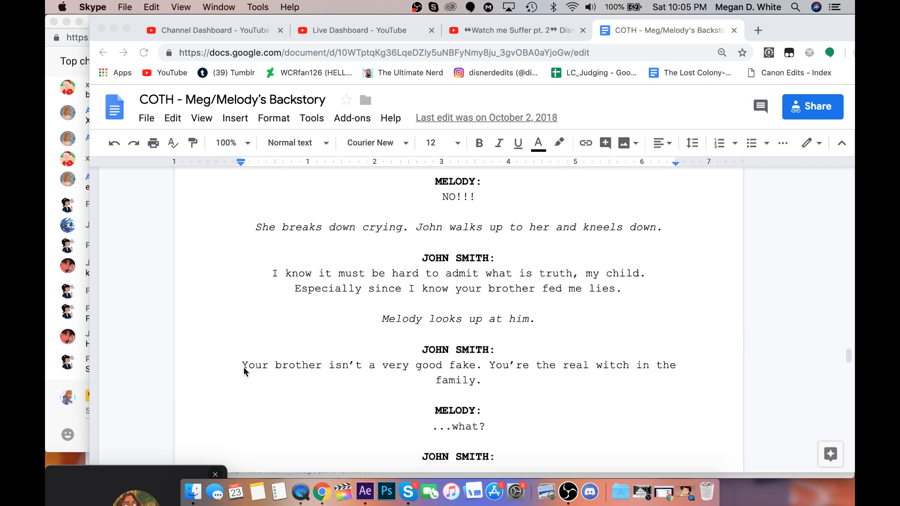
scroll(243, 368, down, 1)
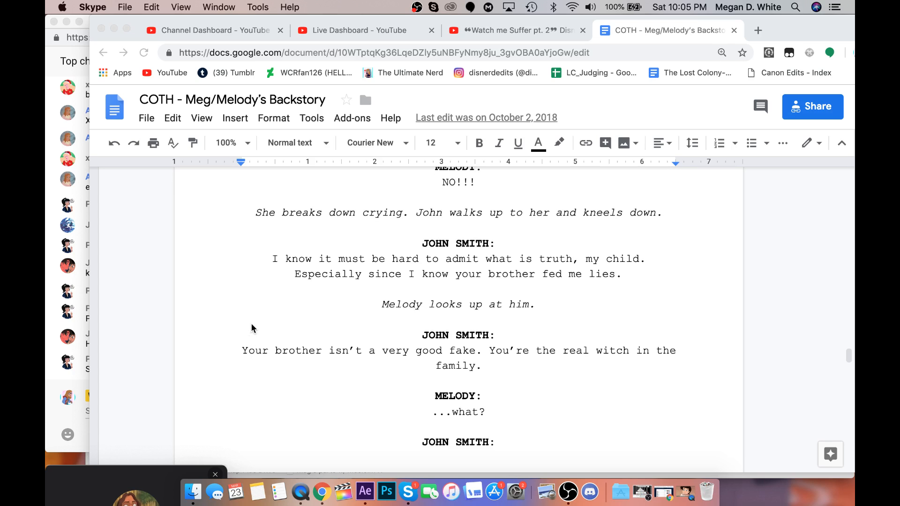
scroll(252, 324, down, 1)
scroll(251, 326, down, 2)
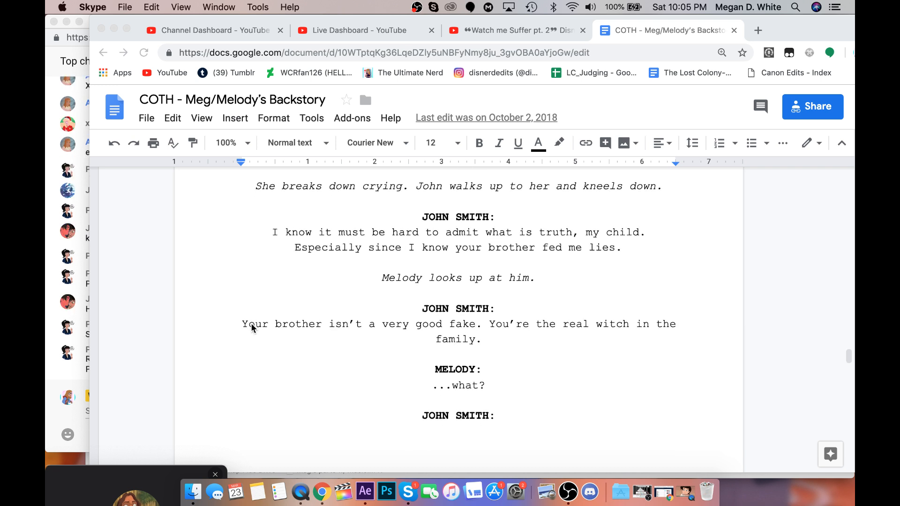
scroll(251, 325, down, 7)
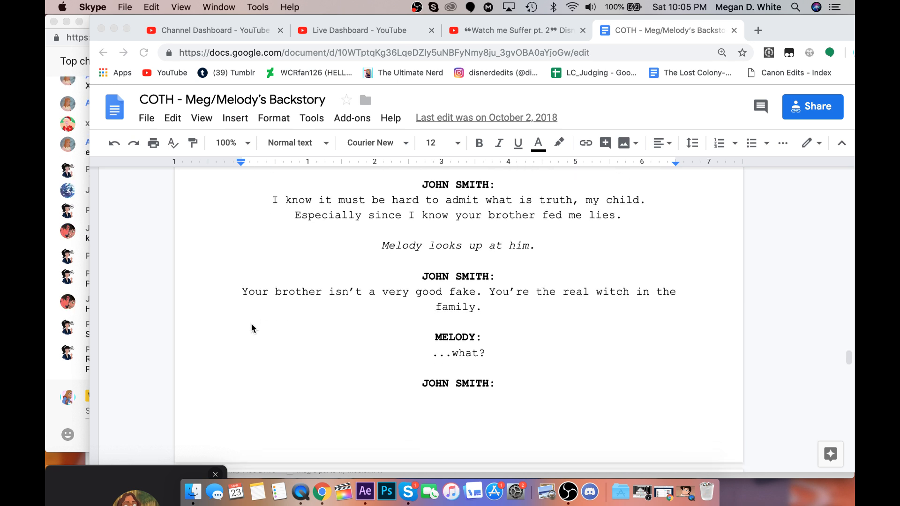
scroll(251, 327, down, 4)
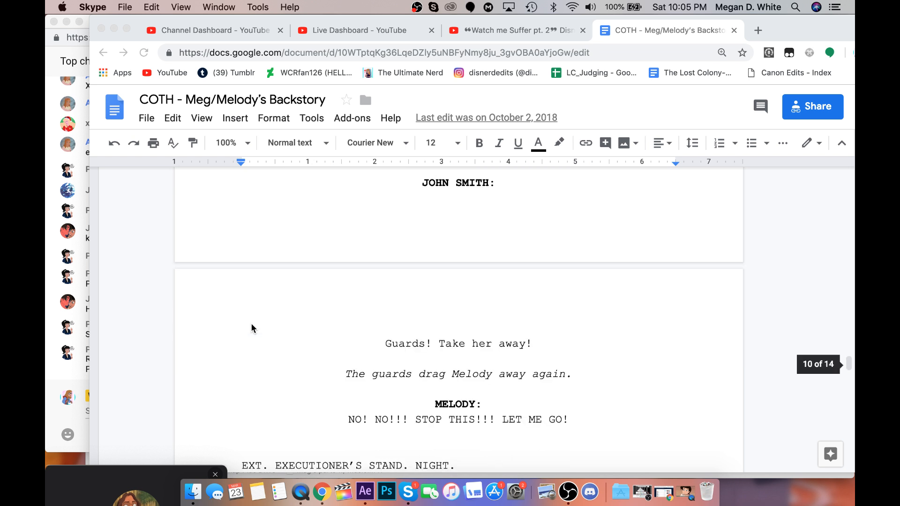
scroll(252, 327, down, 9)
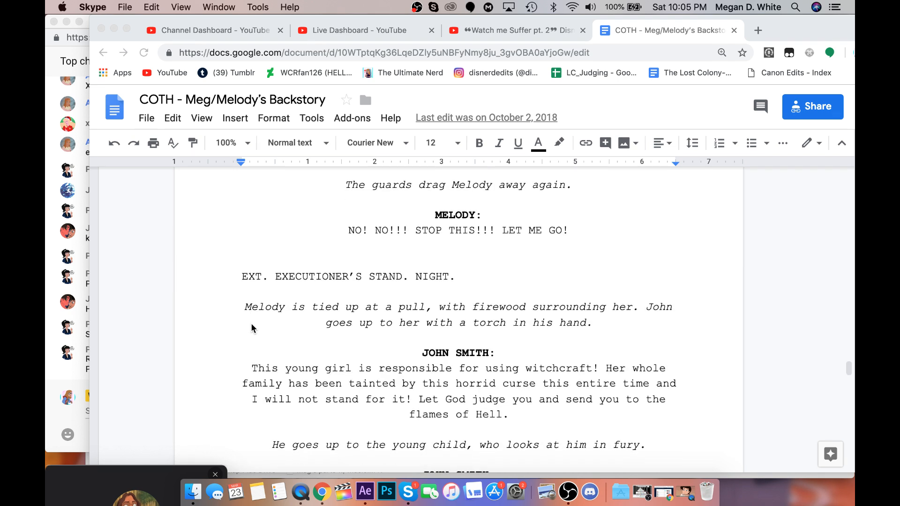
Read the executioner's stand scene, from John Smith's accusation and Melody's last words through the burning and her Latin spell.
scroll(252, 327, down, 2)
scroll(252, 324, down, 8)
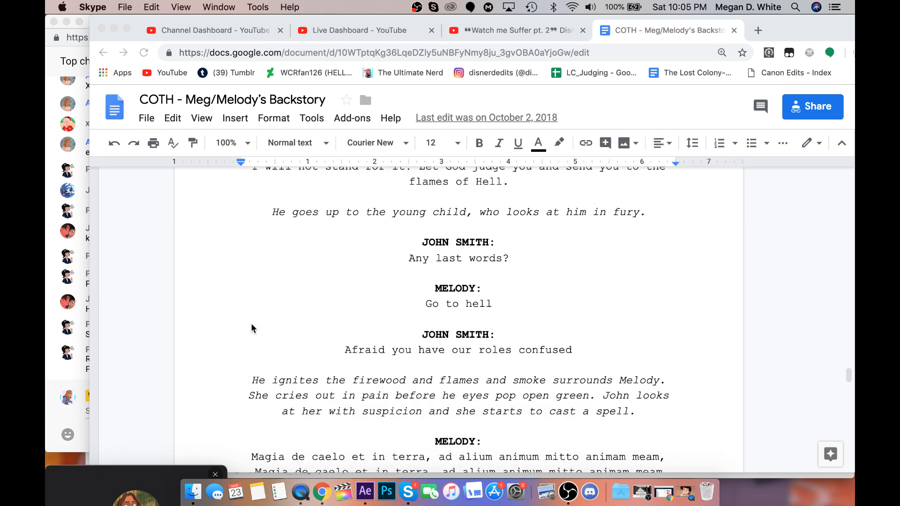
scroll(252, 328, up, 4)
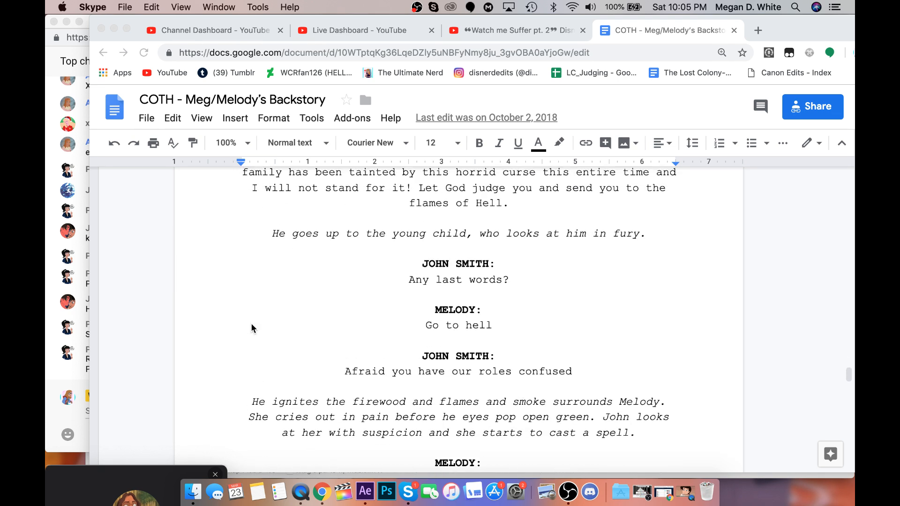
scroll(251, 328, down, 1)
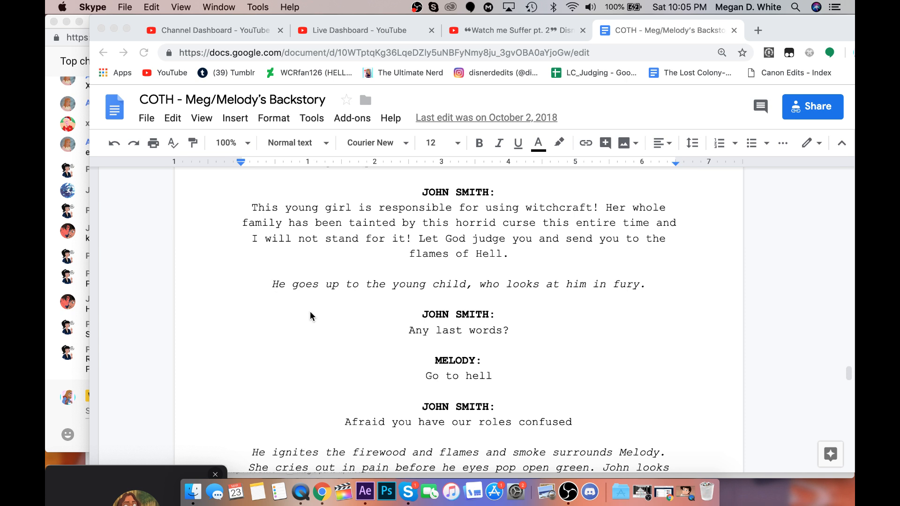
scroll(336, 331, down, 1)
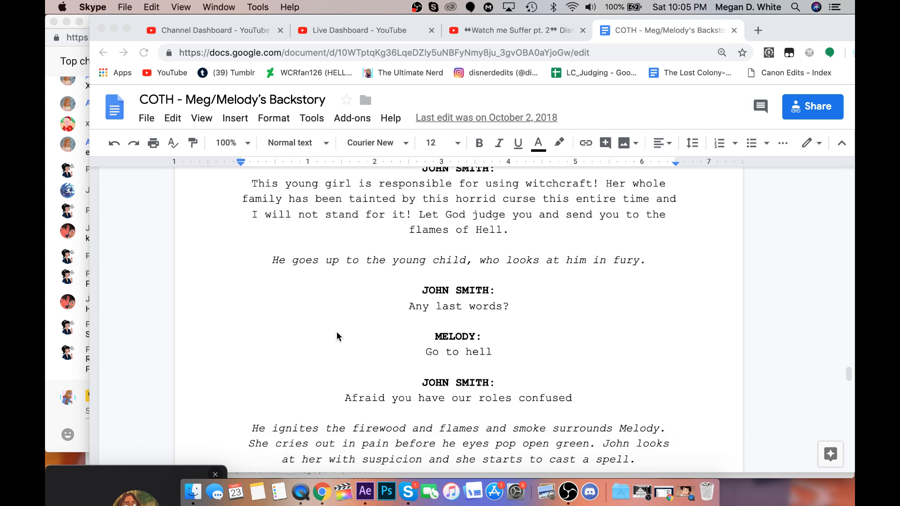
scroll(337, 335, down, 4)
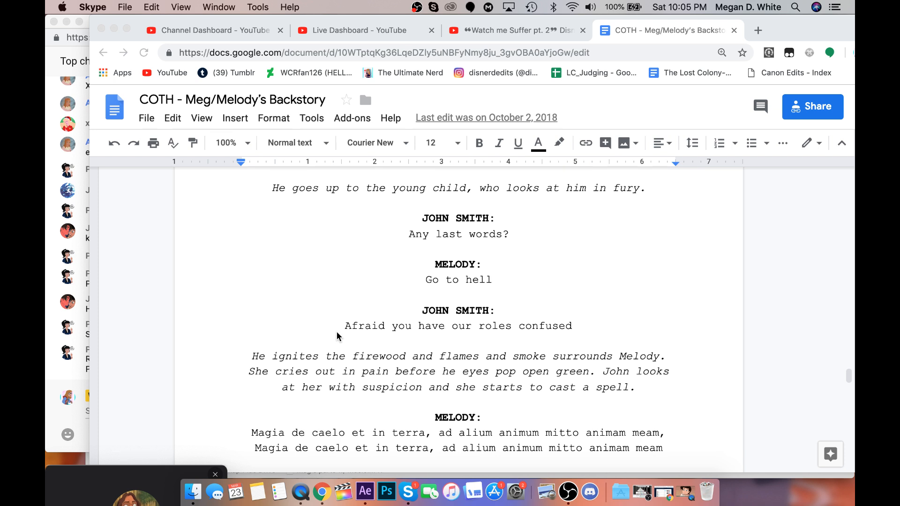
scroll(337, 333, down, 8)
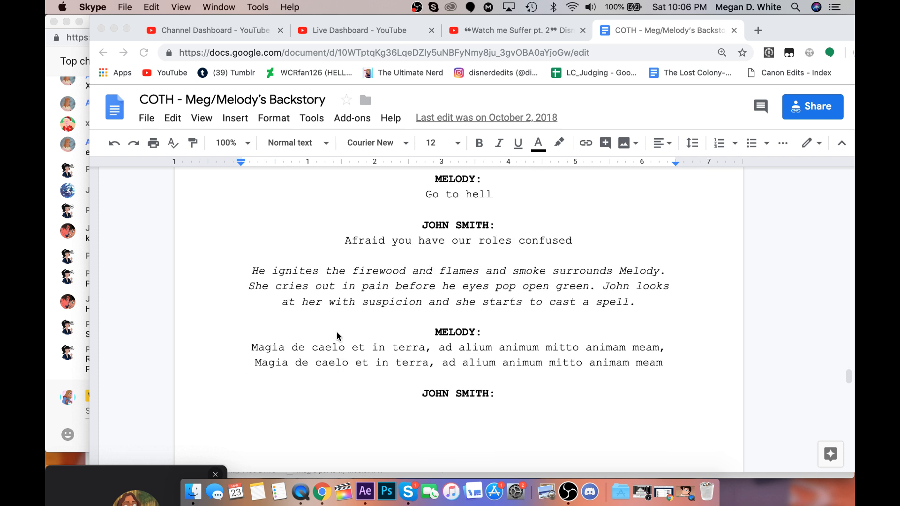
scroll(337, 336, down, 13)
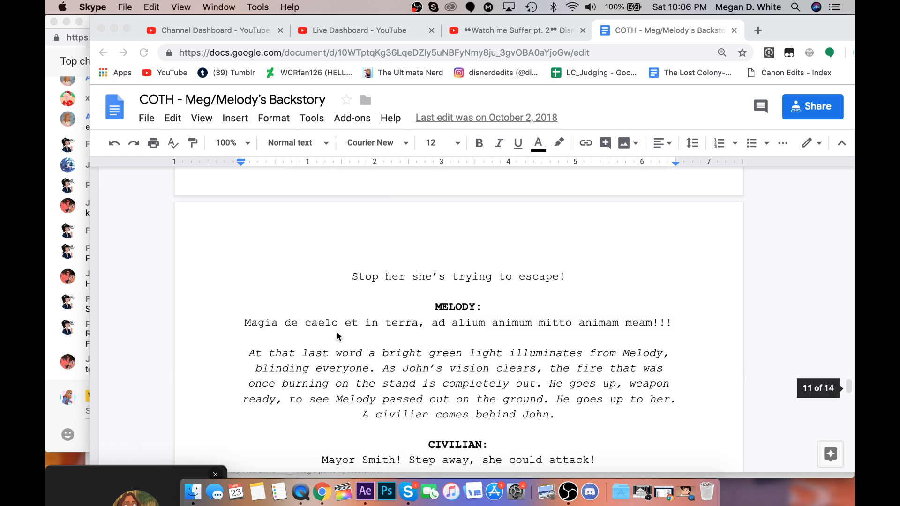
Check the YouTube live chat, return to the script, and read the civilian's exchange with John Smith up to the cottage scene.
click(58, 354)
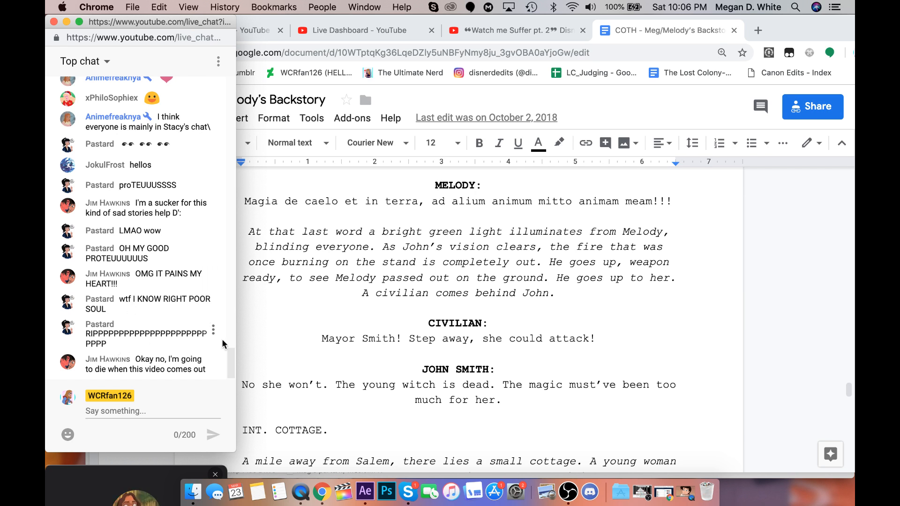
click(264, 356)
scroll(264, 353, down, 4)
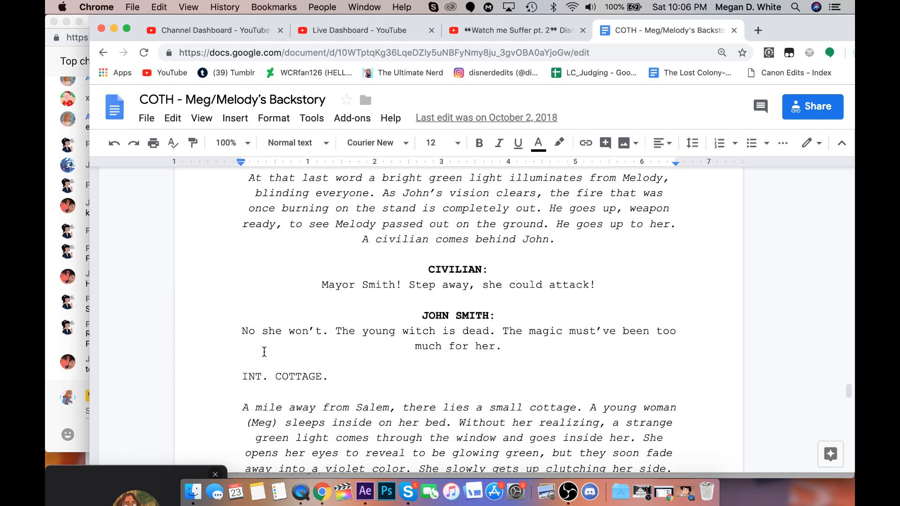
scroll(265, 352, down, 3)
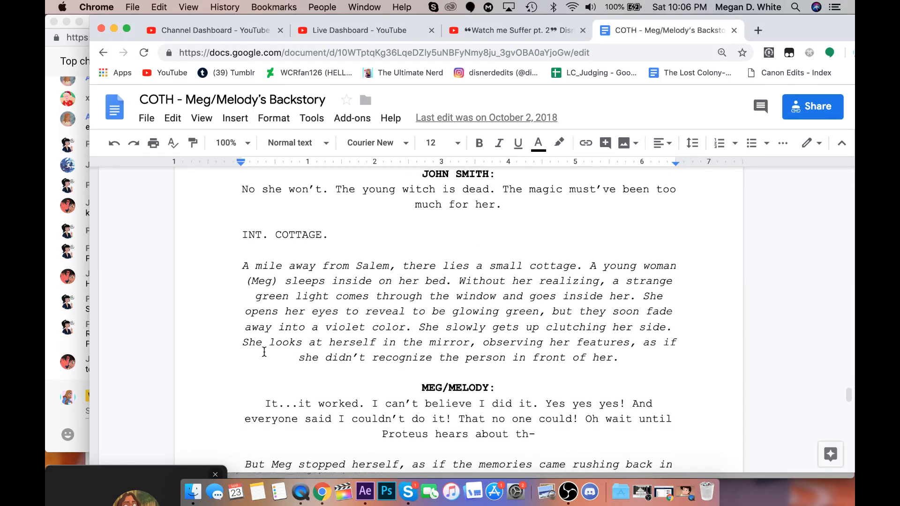
Read the cottage scene closely, covering Meg/Melody's mirror moment, her first lines and her line about Proteus.
scroll(264, 351, down, 3)
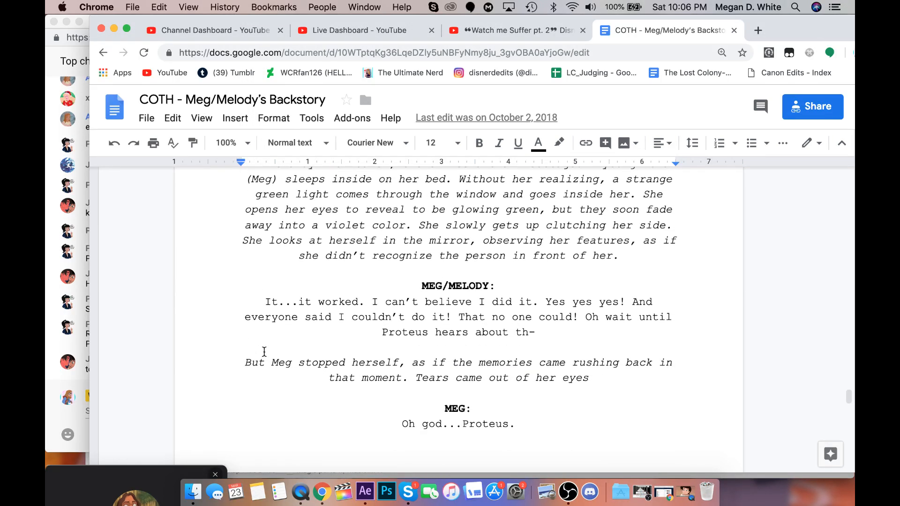
scroll(264, 352, down, 1)
scroll(264, 351, up, 5)
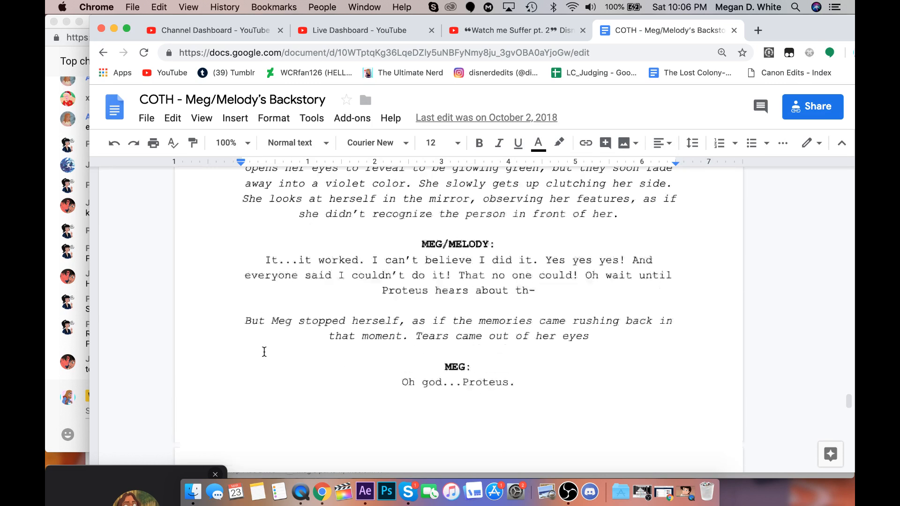
scroll(264, 352, down, 2)
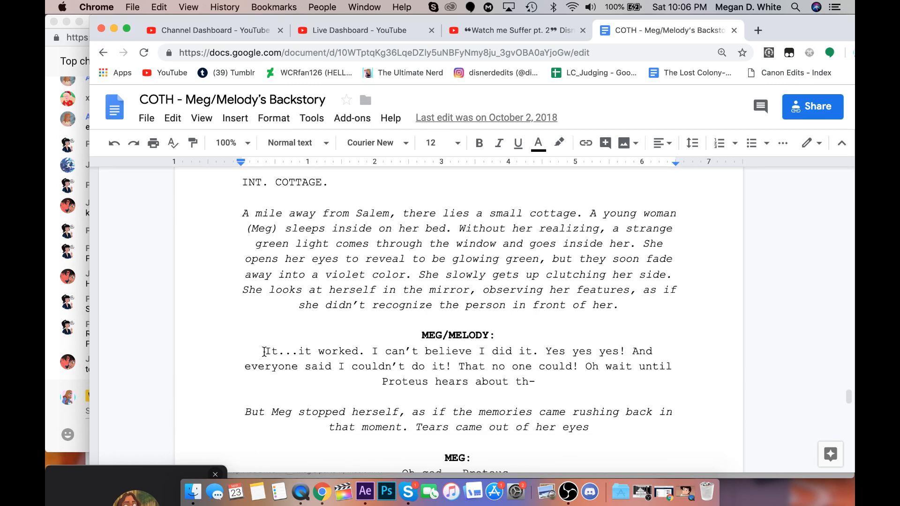
scroll(264, 351, down, 1)
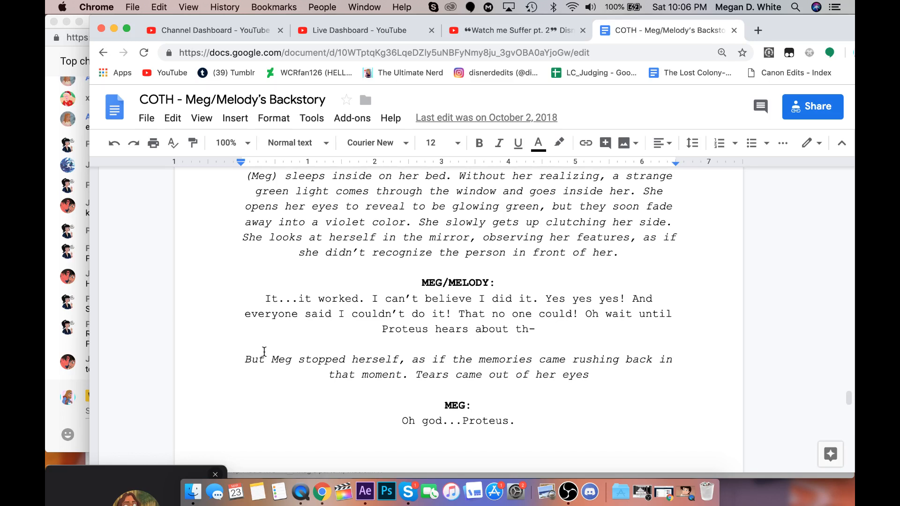
scroll(265, 351, up, 1)
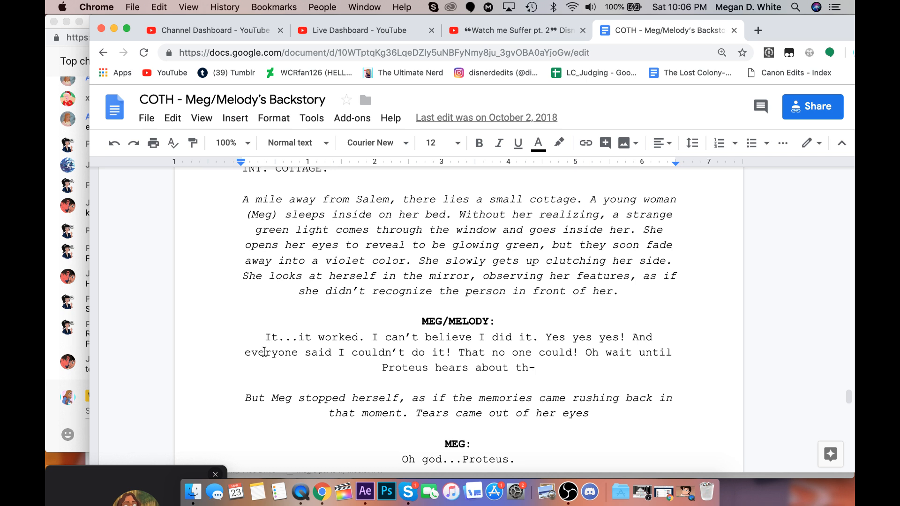
scroll(264, 351, down, 1)
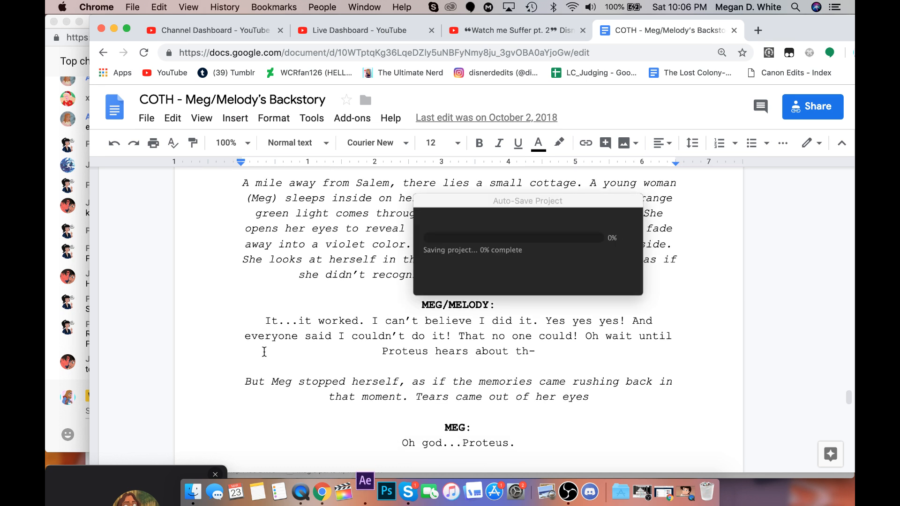
scroll(264, 351, down, 1)
scroll(264, 351, down, 2)
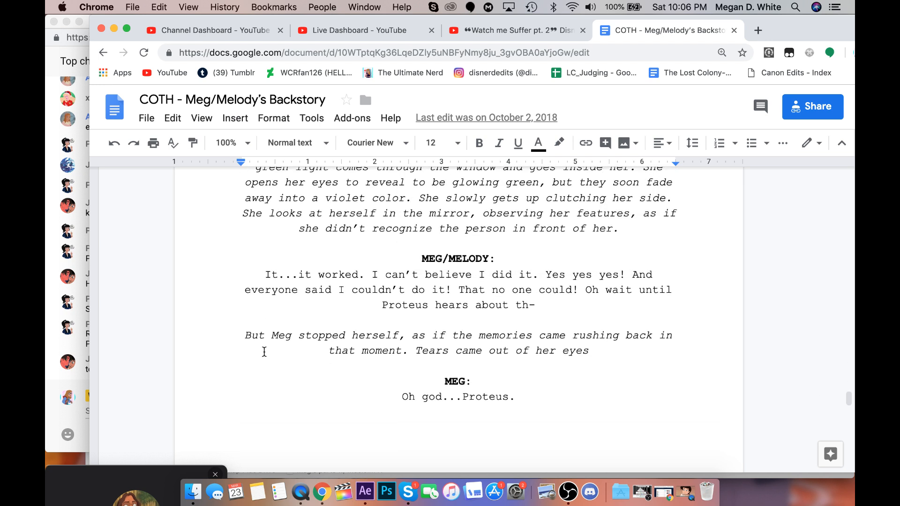
scroll(264, 351, down, 1)
scroll(264, 351, down, 1)
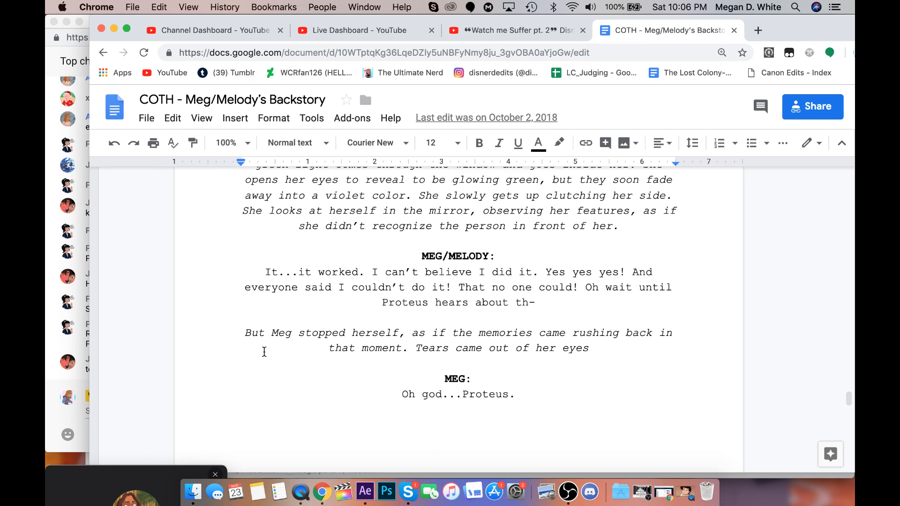
scroll(264, 351, down, 1)
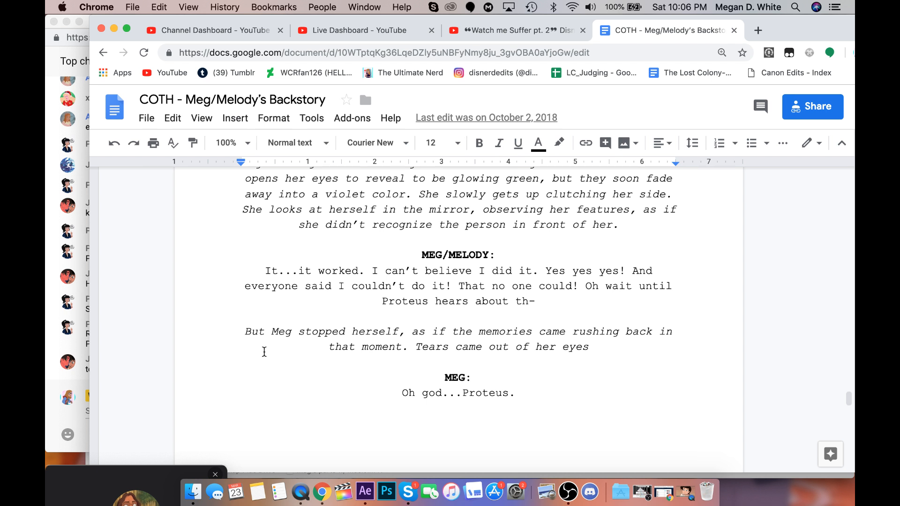
scroll(264, 351, down, 5)
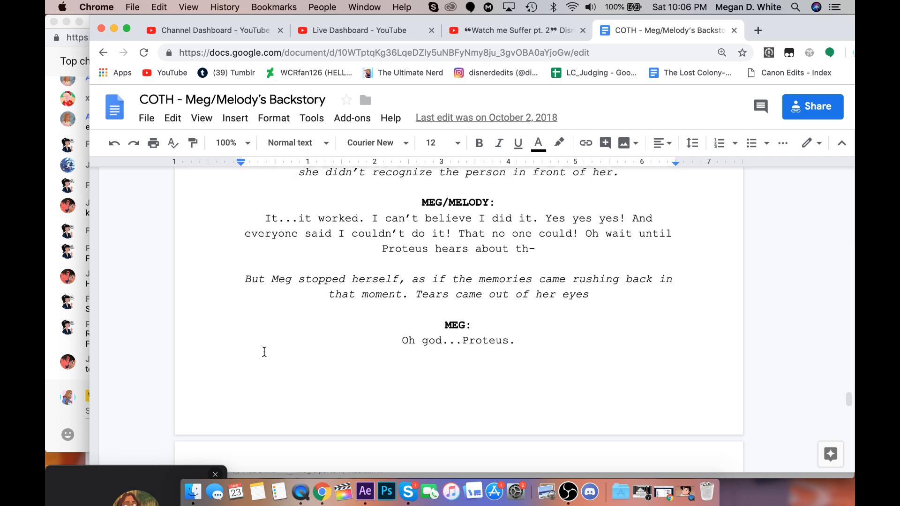
scroll(264, 352, up, 8)
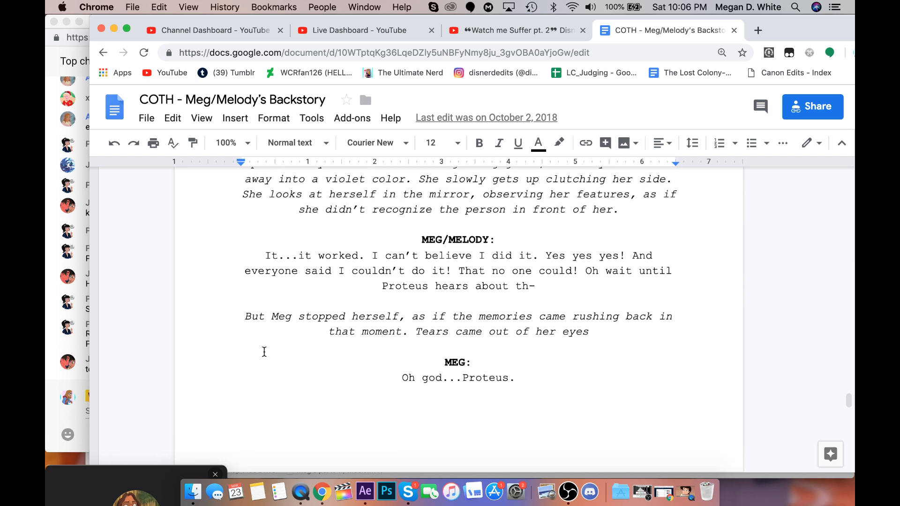
scroll(264, 352, down, 6)
scroll(264, 351, down, 1)
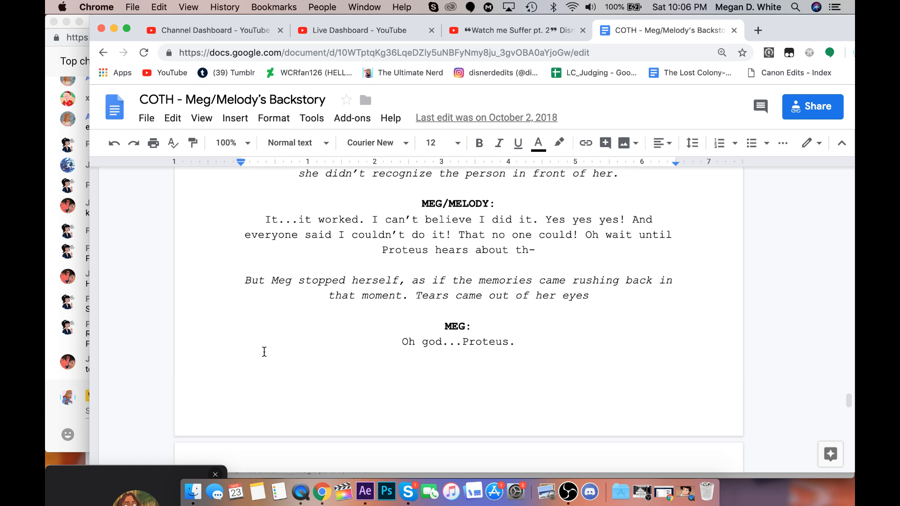
Skim past the ending into the extra scenes, through Meg's spell book passage and the burning house, to the document's last page.
scroll(265, 351, down, 20)
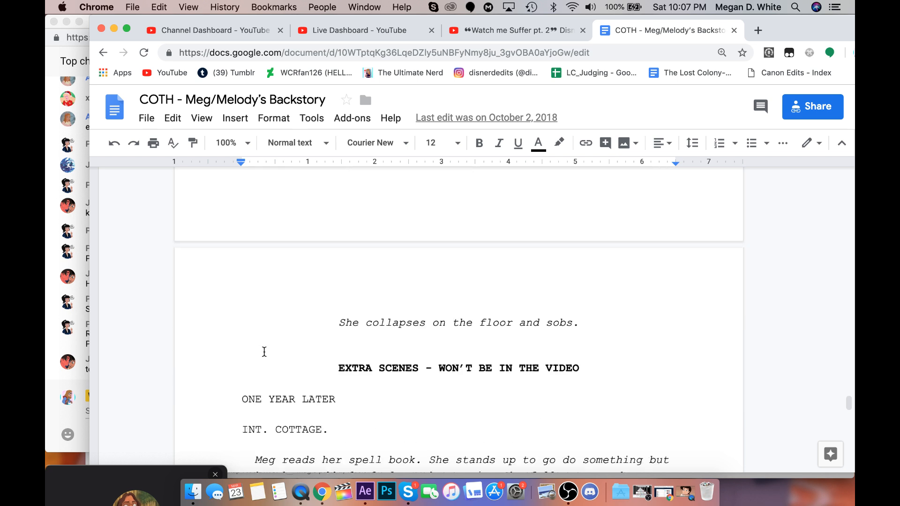
scroll(264, 352, down, 20)
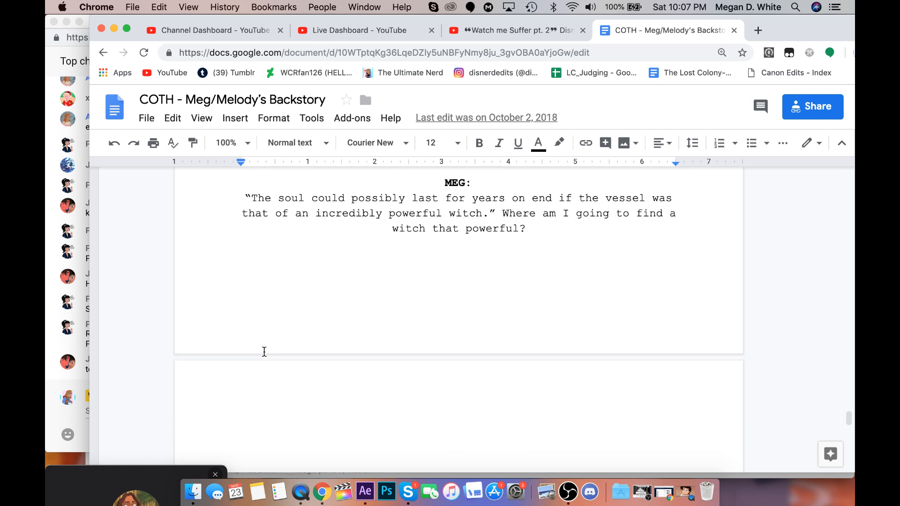
scroll(264, 352, down, 20)
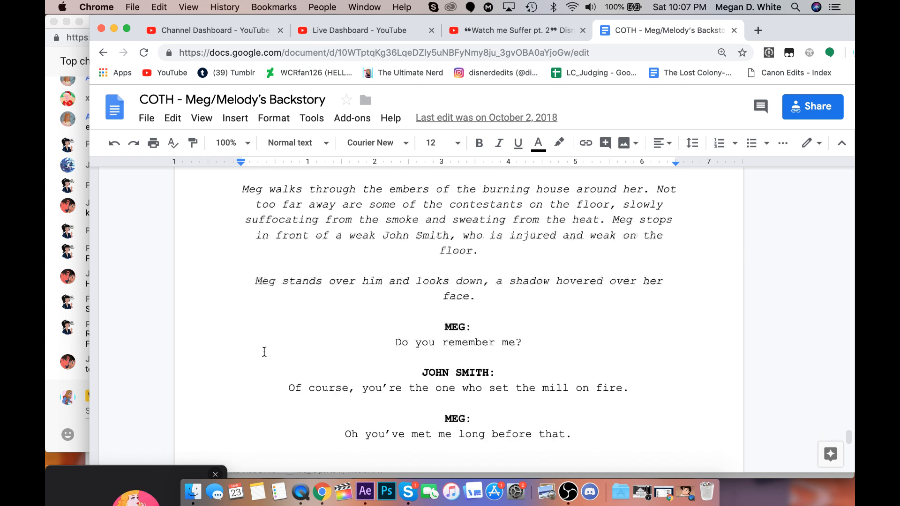
scroll(264, 351, down, 6)
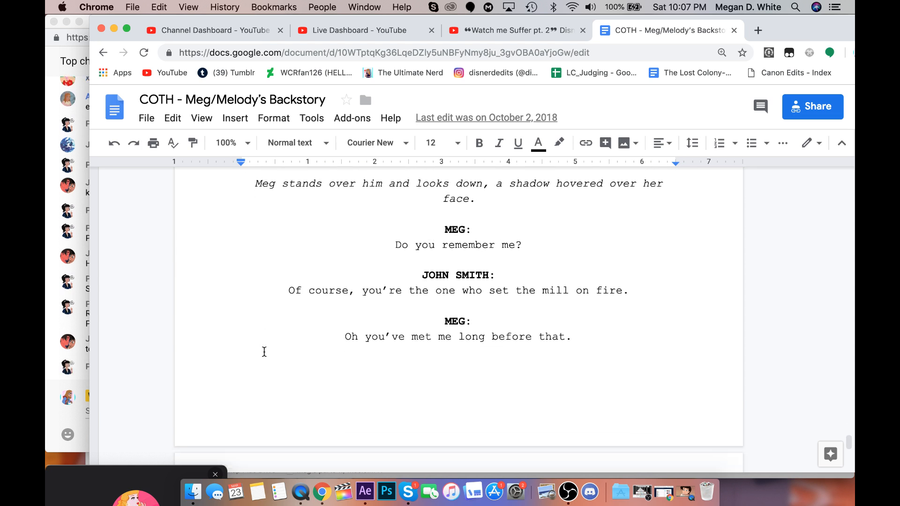
scroll(265, 351, down, 5)
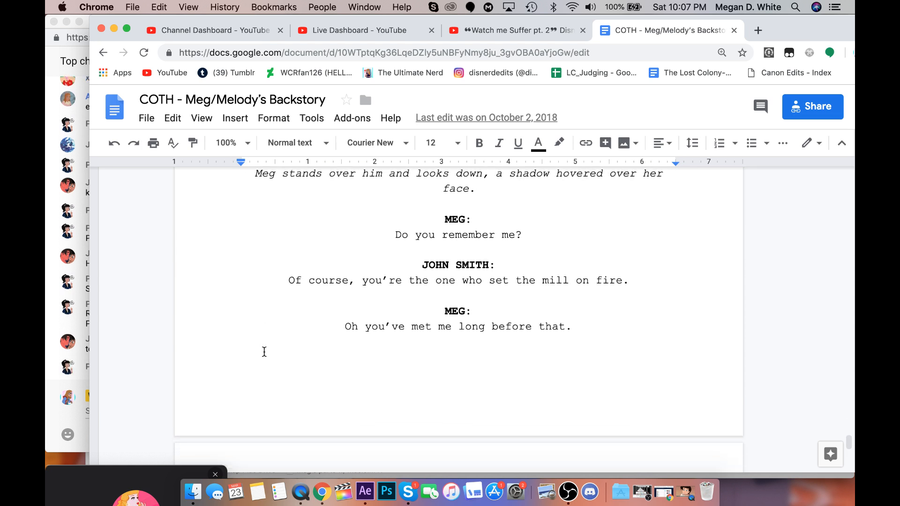
scroll(265, 351, down, 7)
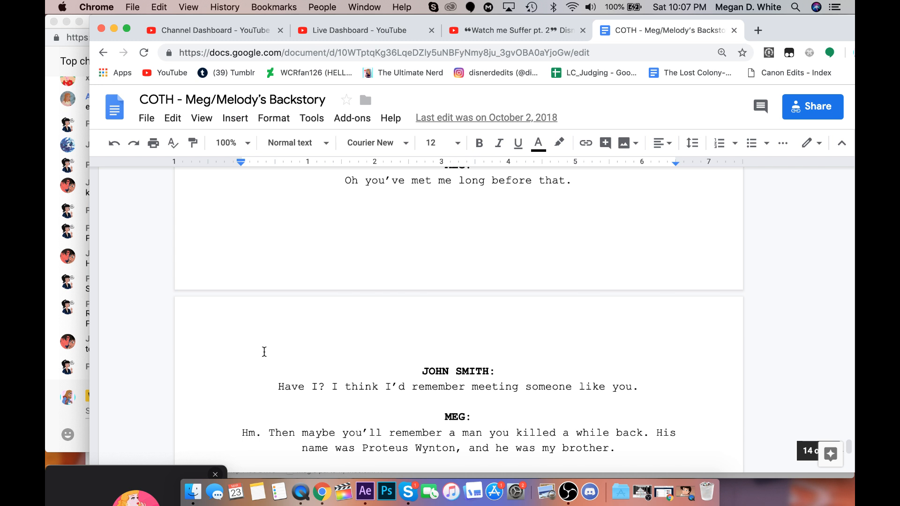
Read the last page's confrontation between Meg and John Smith, from her mention of Proteus to John's reaction and her reply.
scroll(264, 352, down, 3)
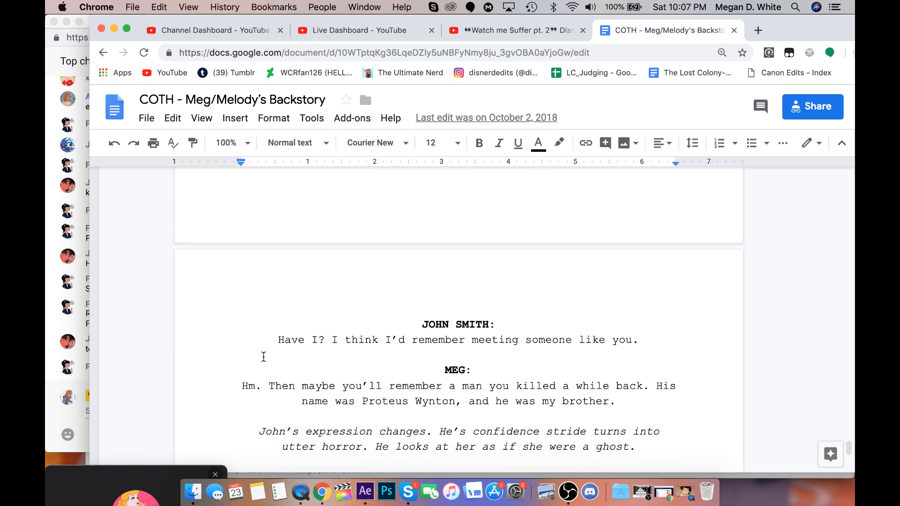
scroll(264, 357, down, 1)
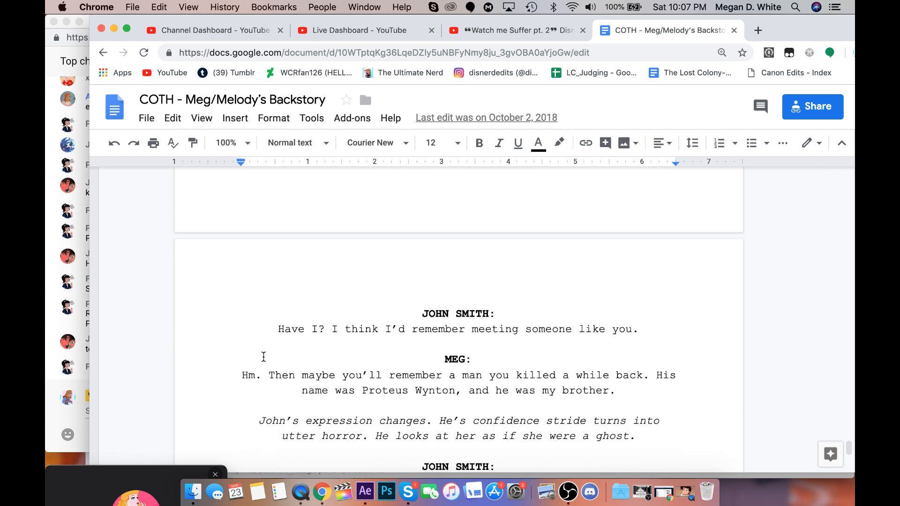
scroll(263, 357, down, 1)
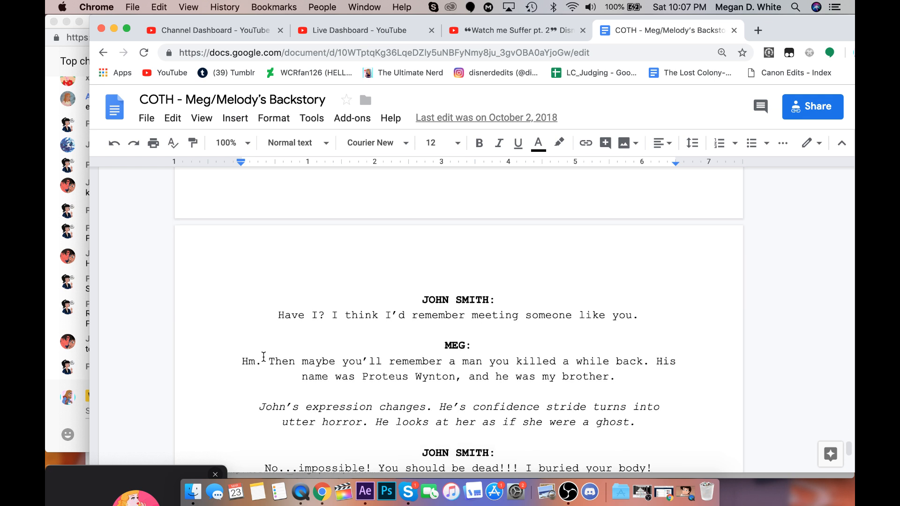
scroll(264, 357, down, 4)
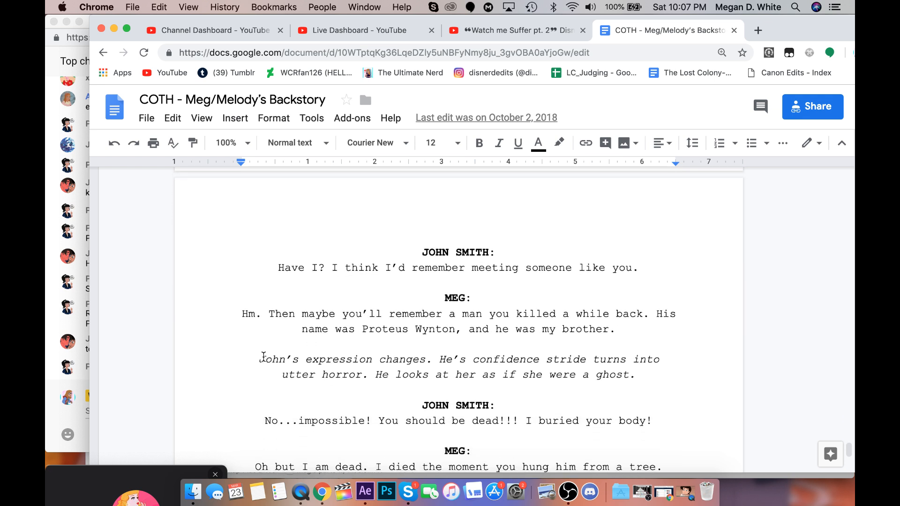
scroll(264, 357, down, 3)
scroll(264, 357, down, 1)
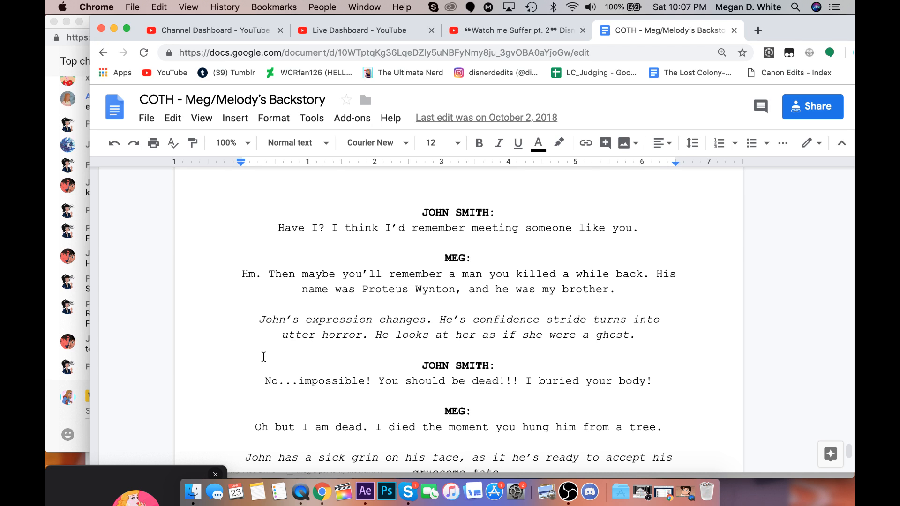
scroll(264, 357, down, 2)
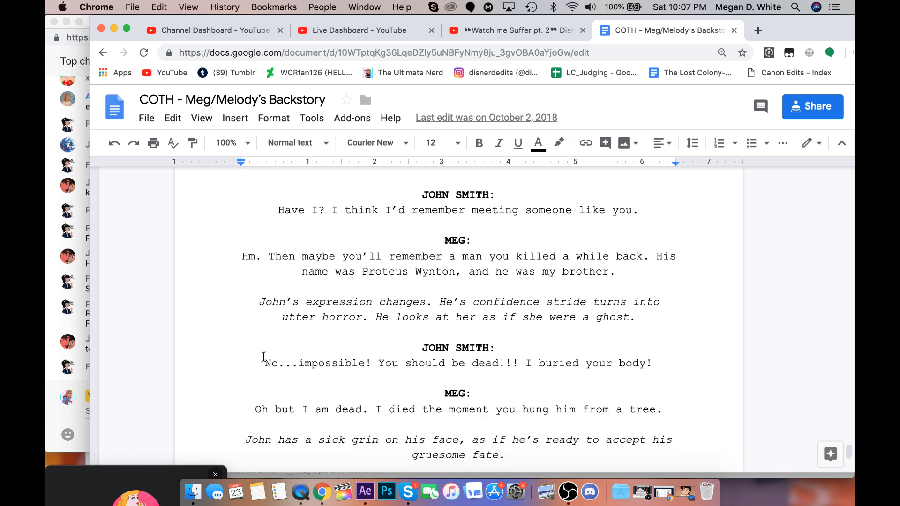
scroll(264, 357, down, 3)
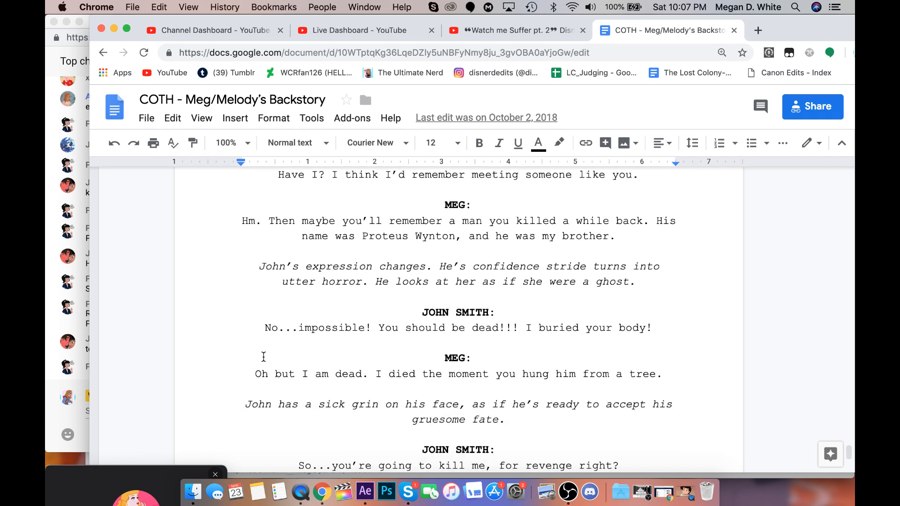
scroll(264, 357, down, 2)
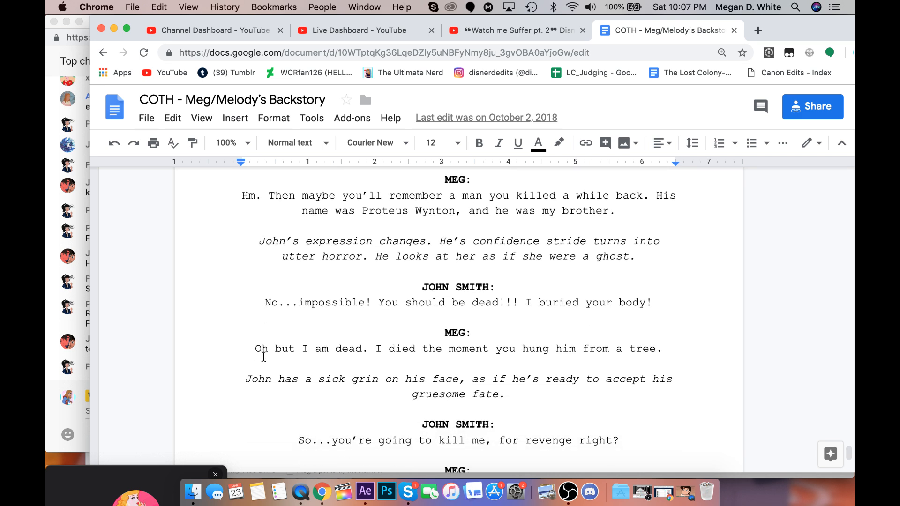
Read the rest of the burning building scene through its closing stage direction, check the YouTube live chat, and return to the script.
scroll(264, 357, down, 2)
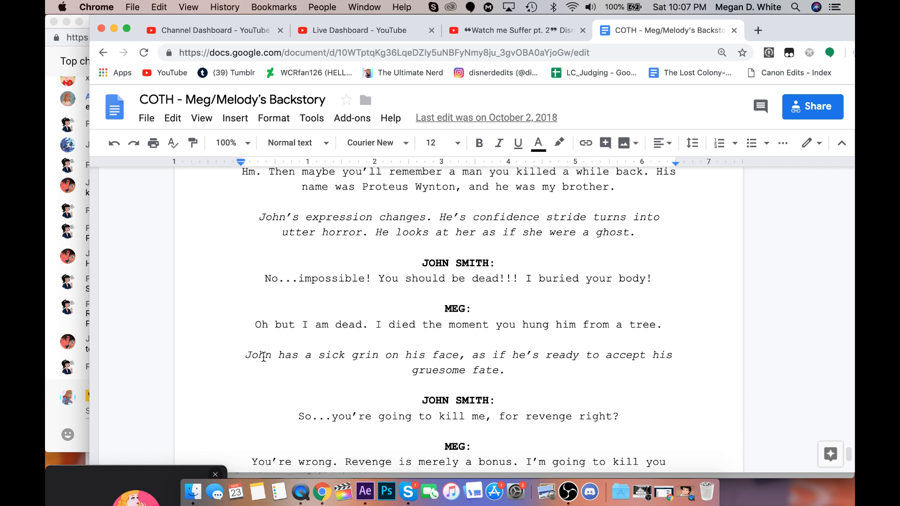
scroll(264, 357, down, 2)
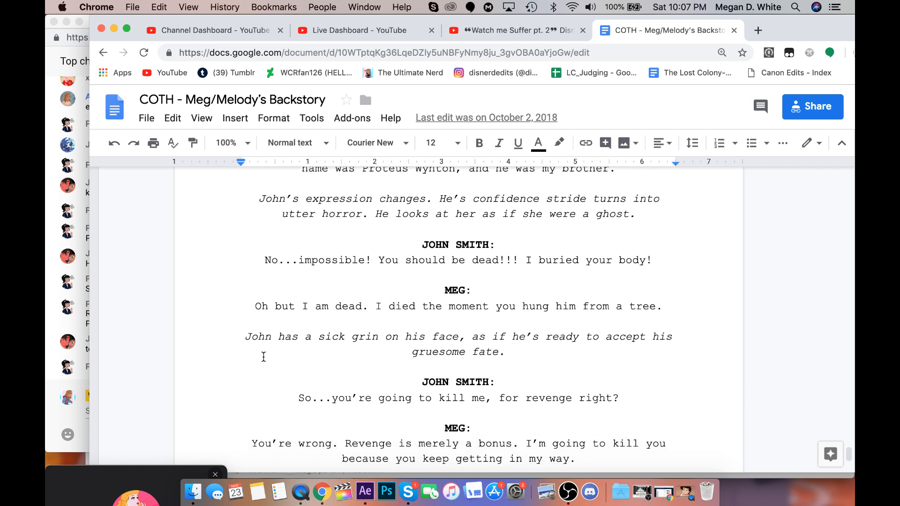
scroll(264, 357, down, 2)
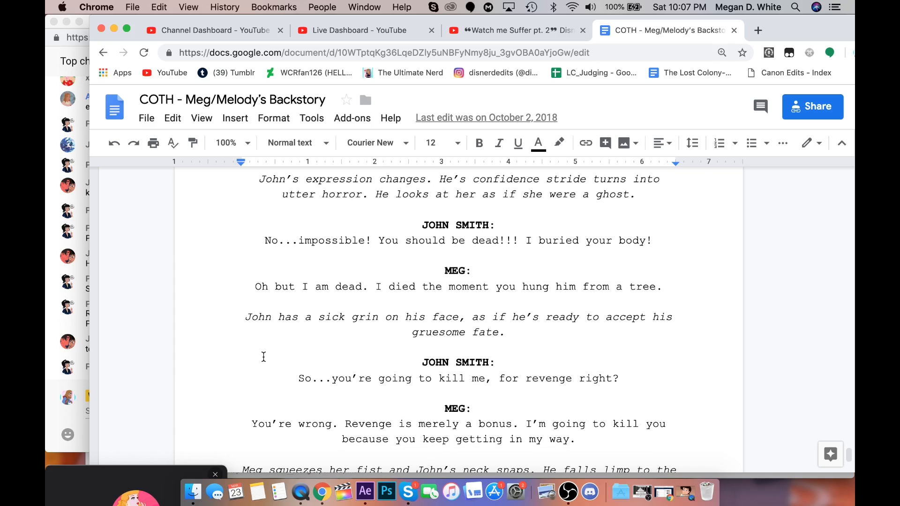
scroll(264, 357, down, 4)
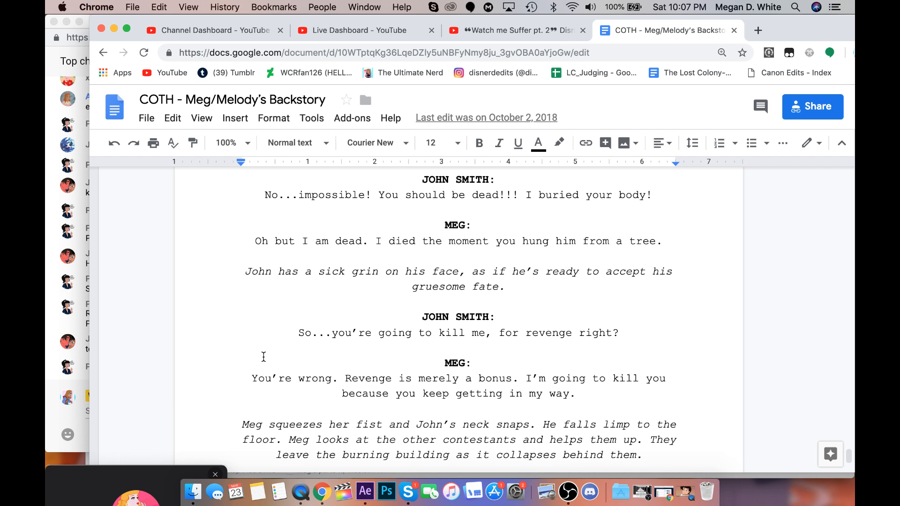
scroll(263, 357, down, 4)
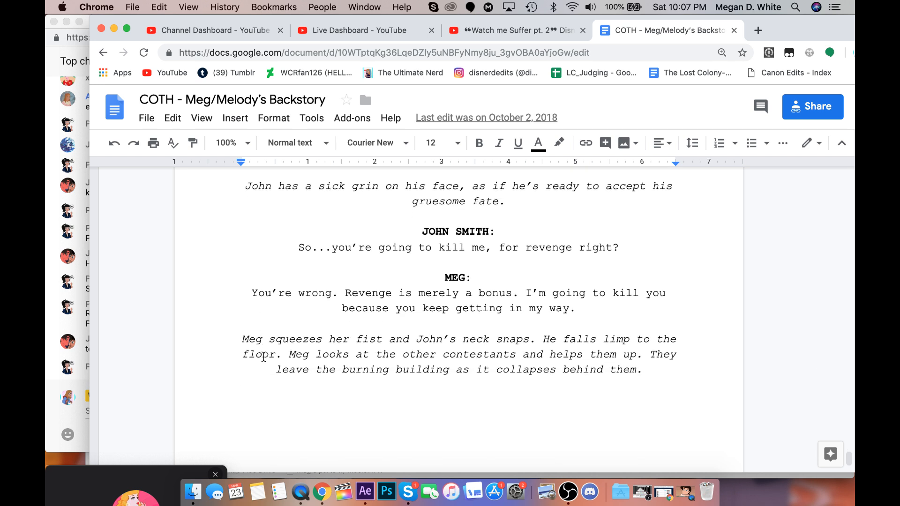
scroll(263, 357, down, 1)
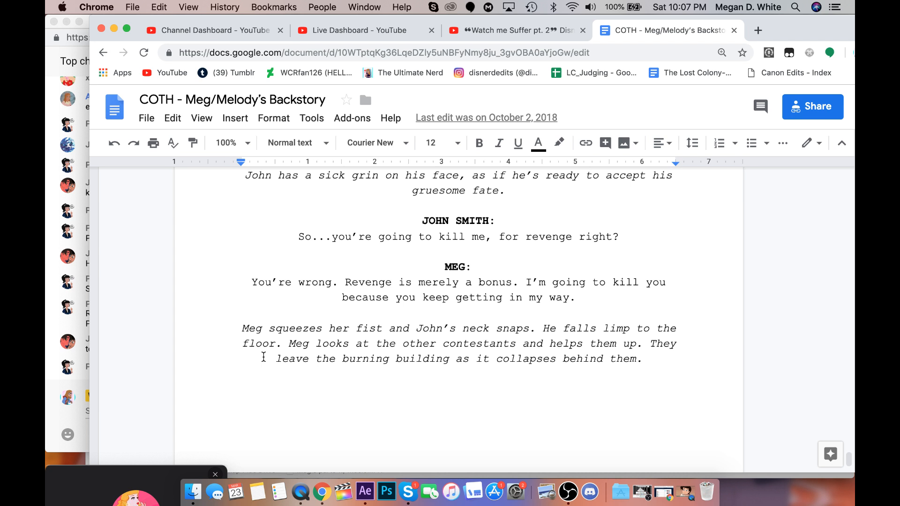
scroll(263, 357, down, 3)
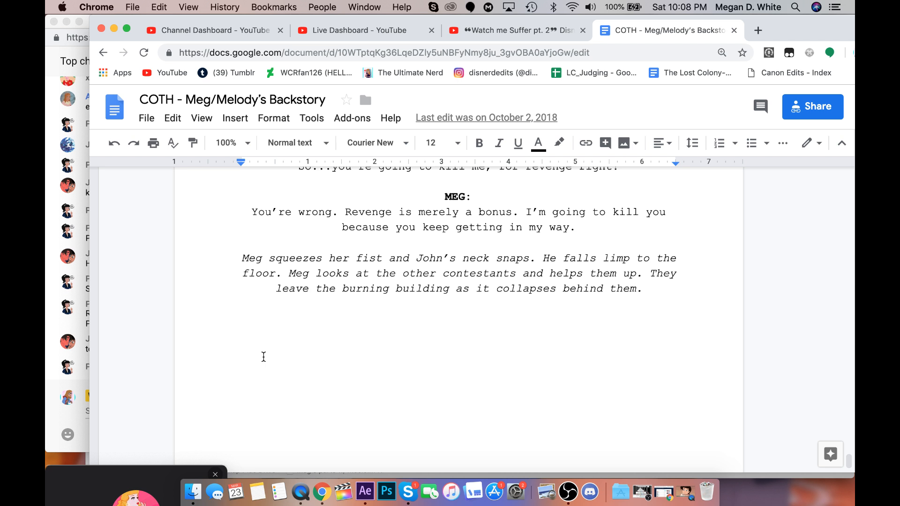
click(50, 383)
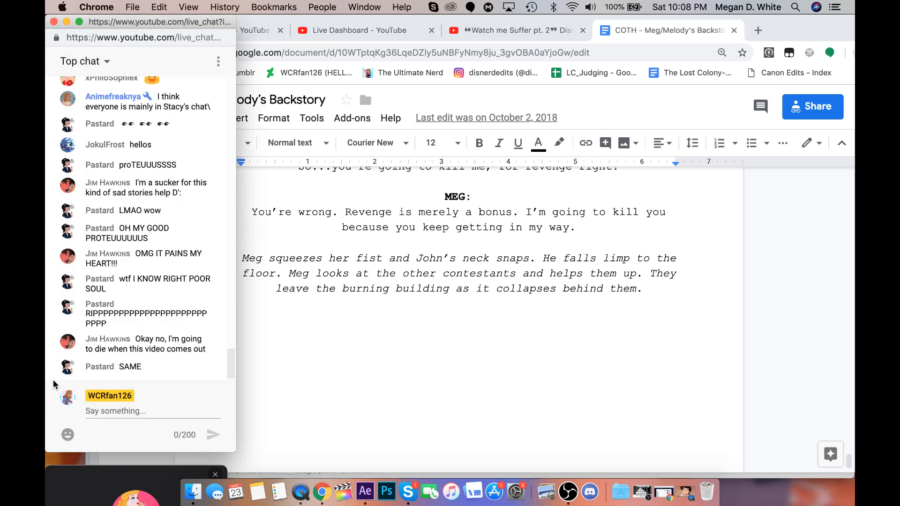
click(305, 352)
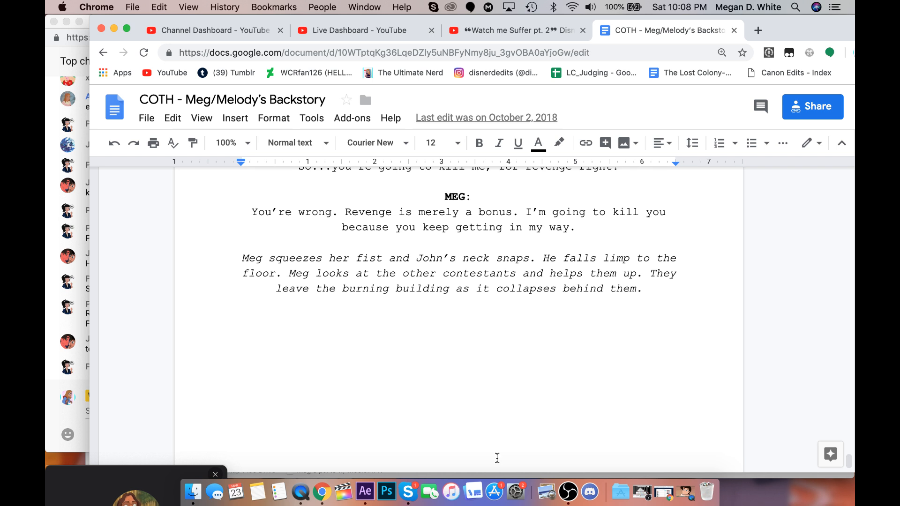
Skim back through the script to the opening cottage scene, pausing at the exchange between Mayor Smith, Proteus and Wendy.
scroll(497, 458, up, 20)
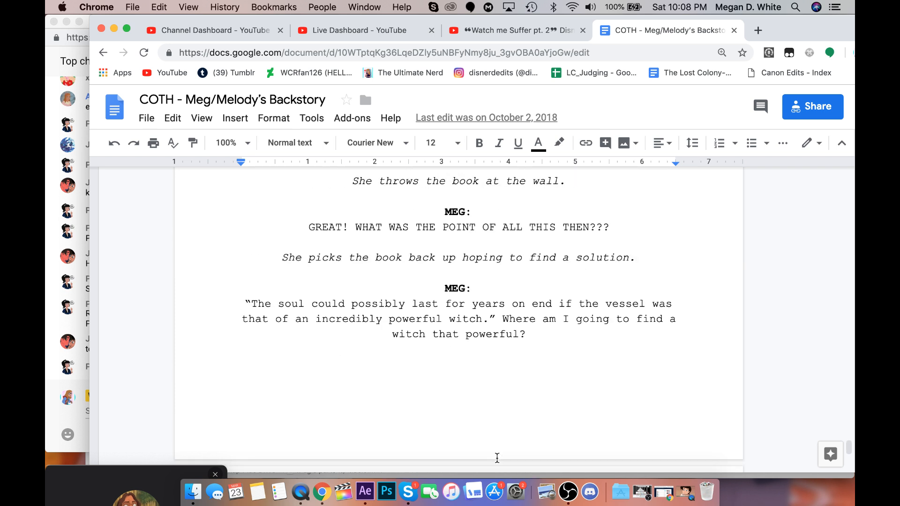
scroll(496, 458, down, 20)
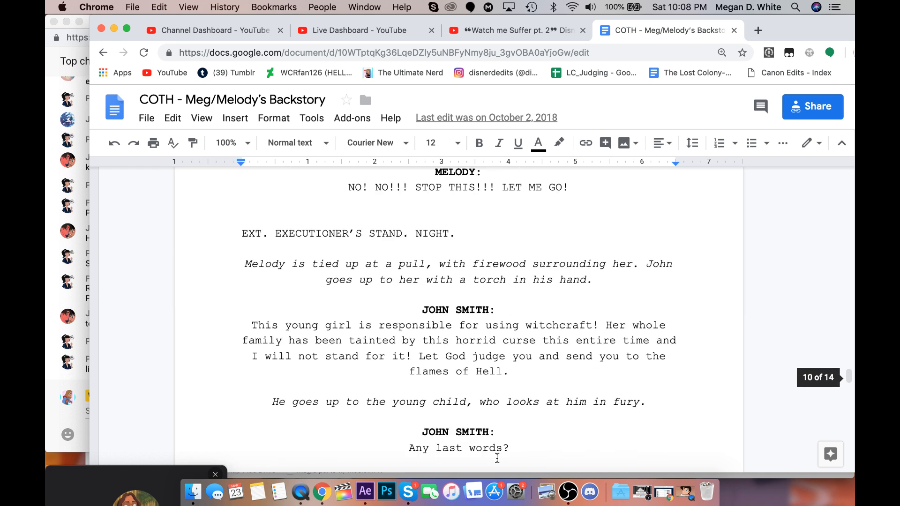
scroll(497, 458, up, 12)
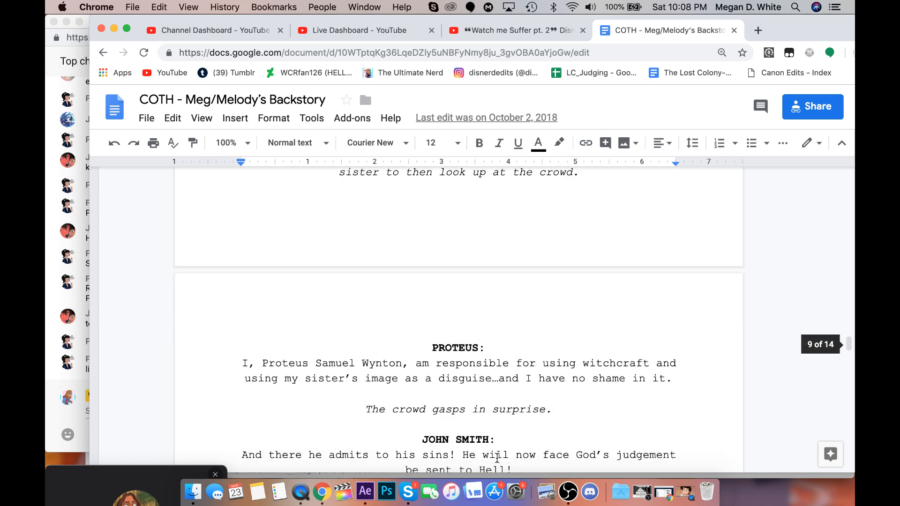
scroll(497, 458, up, 10)
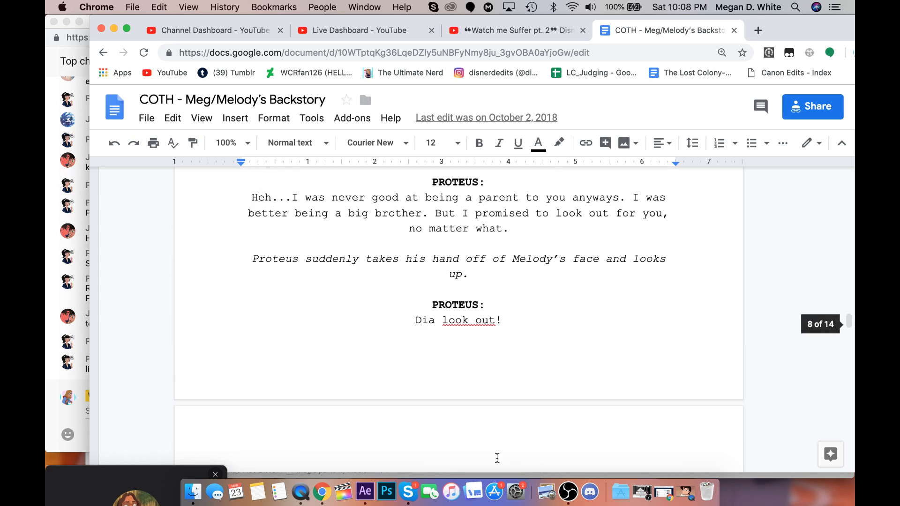
scroll(496, 458, up, 12)
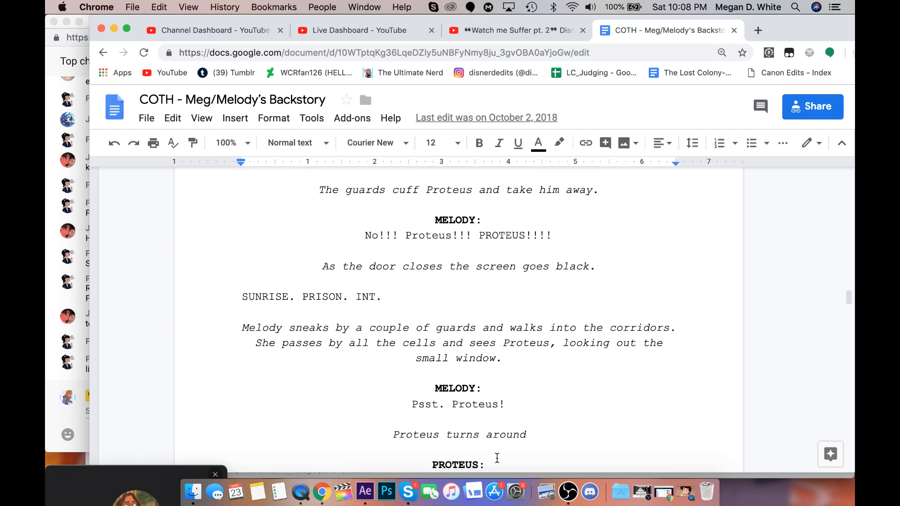
scroll(497, 458, up, 12)
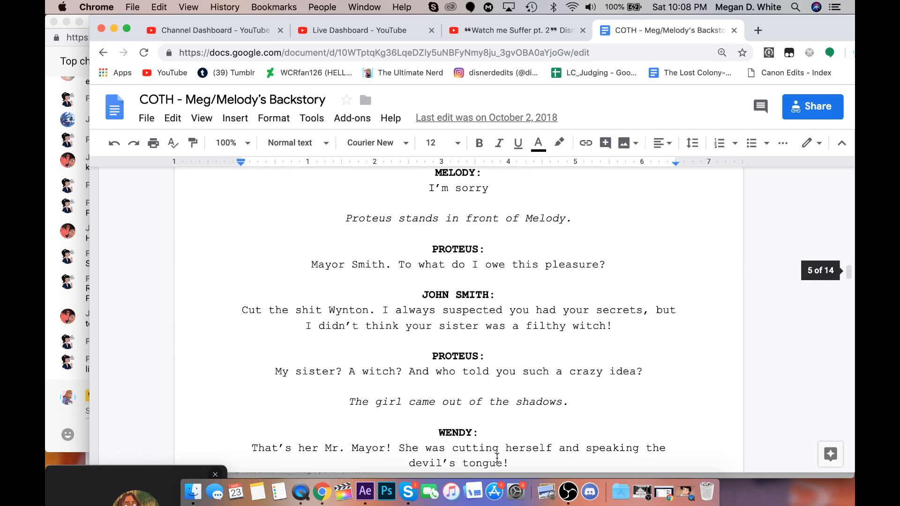
scroll(496, 458, down, 10)
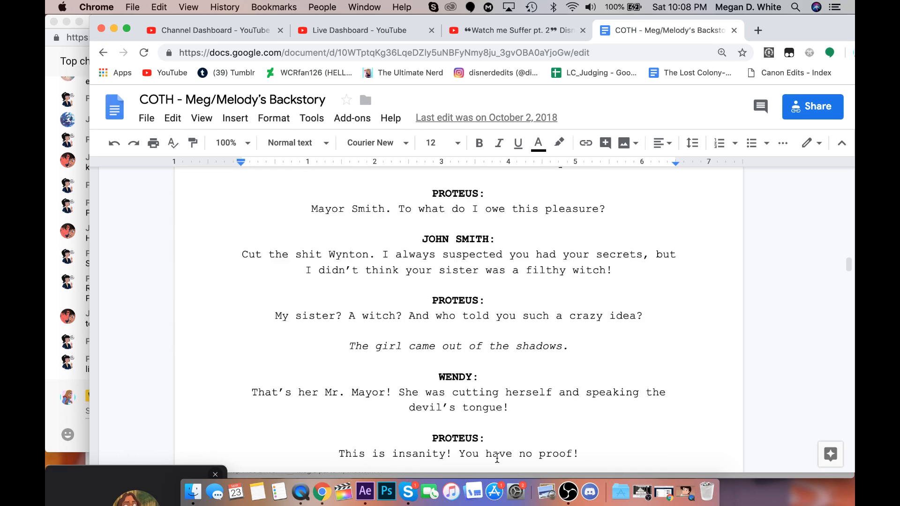
scroll(497, 458, down, 8)
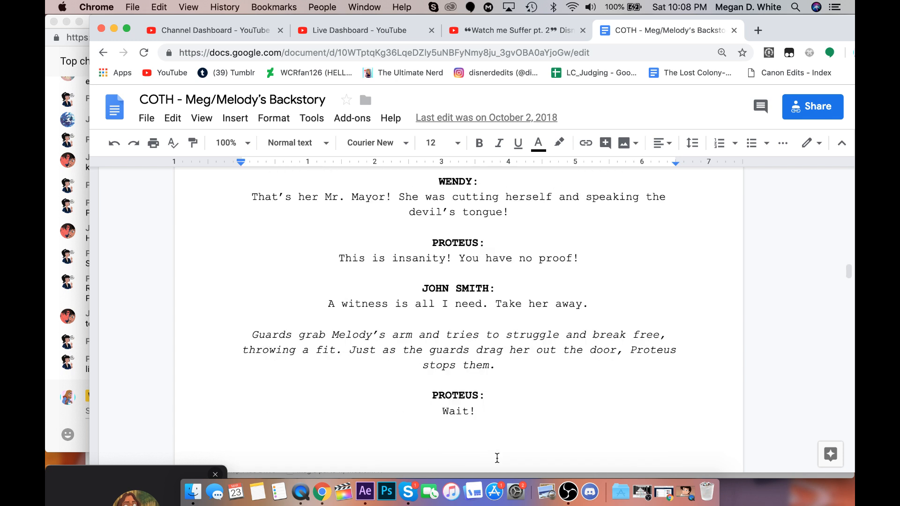
scroll(497, 457, up, 15)
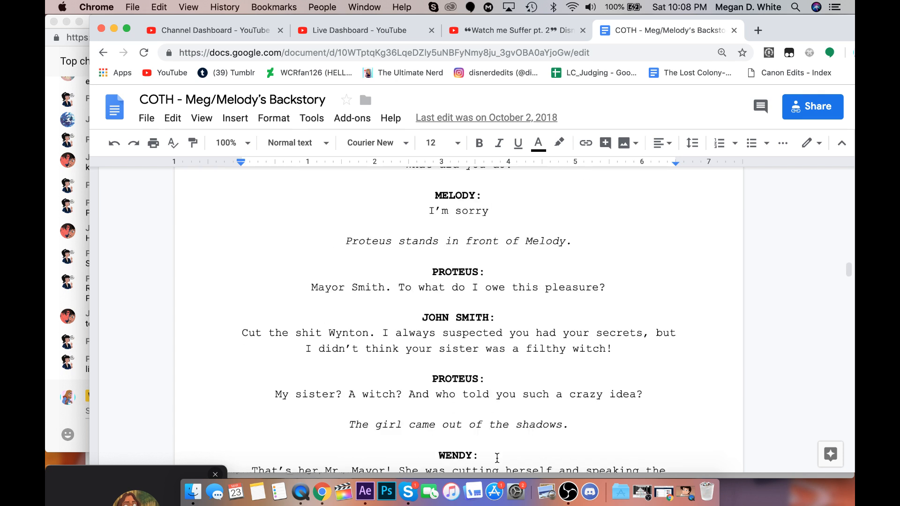
scroll(497, 462, up, 20)
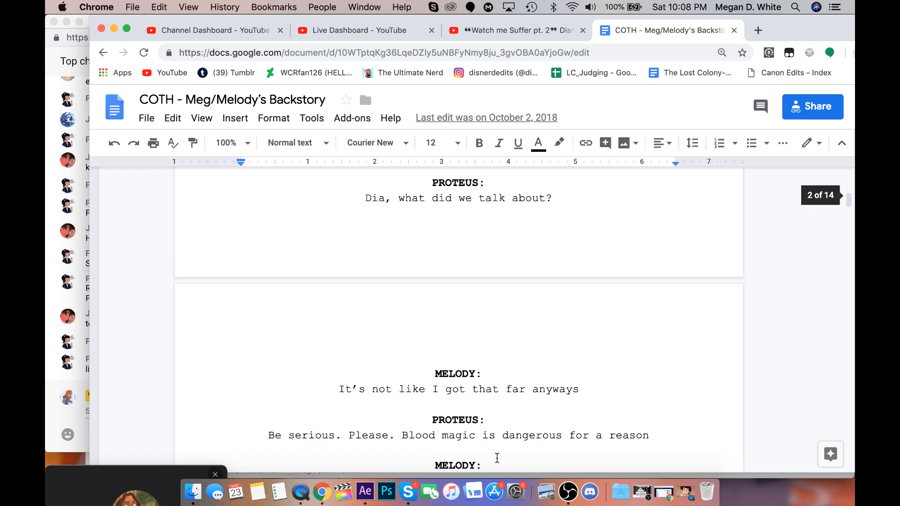
scroll(497, 458, up, 10)
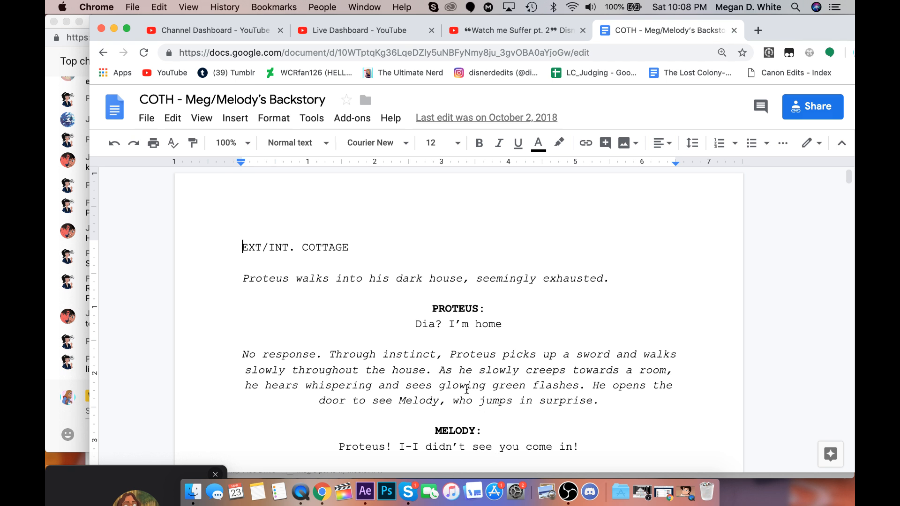
Check the YouTube live chat, return to the script, and look over Proteus and Melody's first exchange in the opening cottage scene.
click(49, 351)
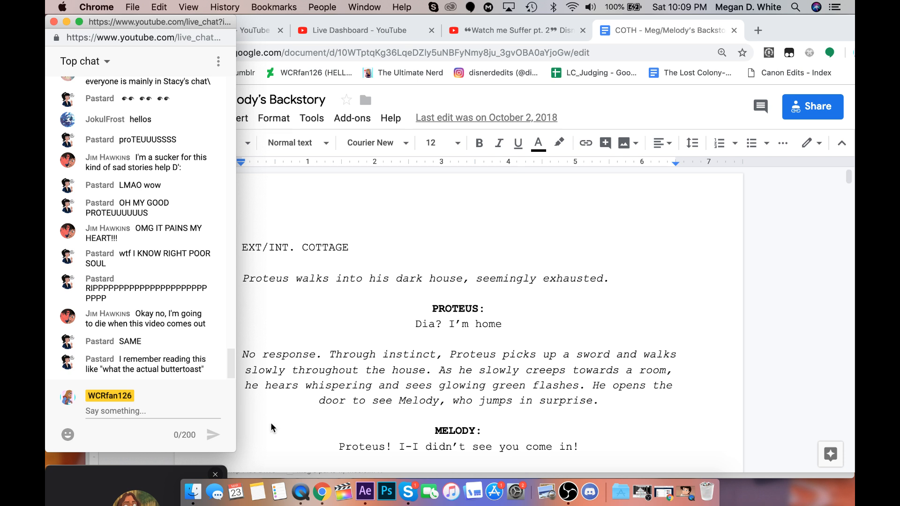
click(416, 448)
scroll(416, 445, down, 5)
scroll(416, 444, down, 2)
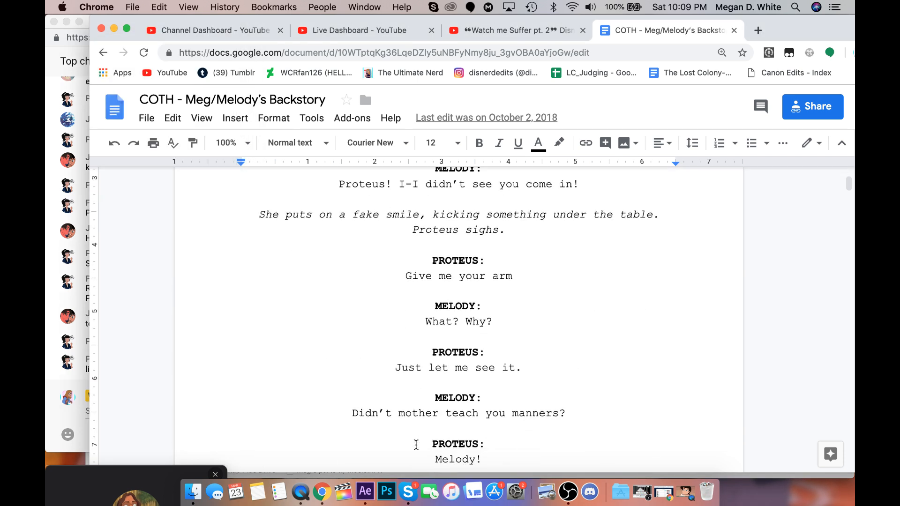
scroll(416, 445, down, 1)
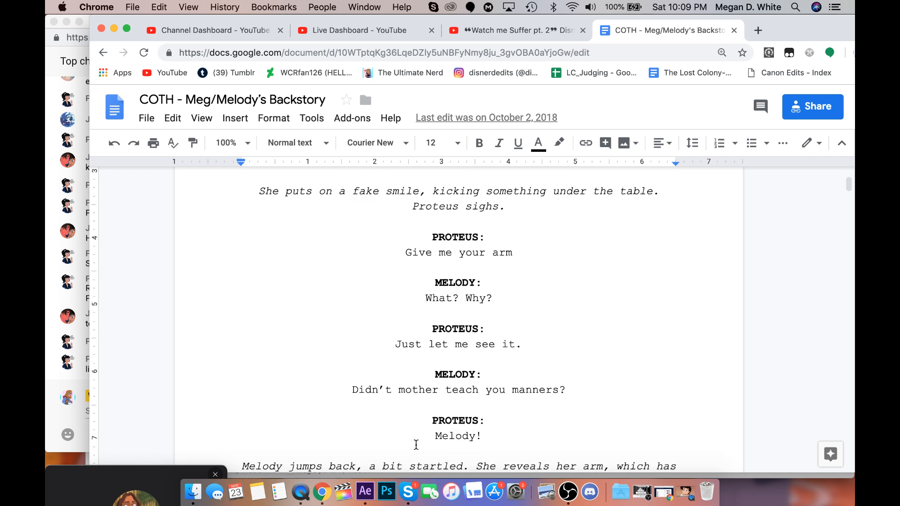
Switch to Notes, search the notes for "coth", and clear the search to show the full notes list.
click(263, 500)
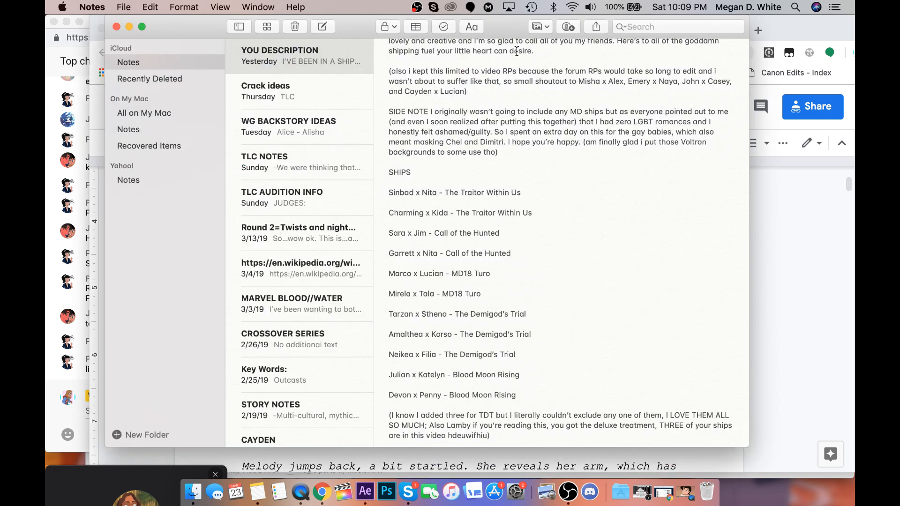
click(636, 28)
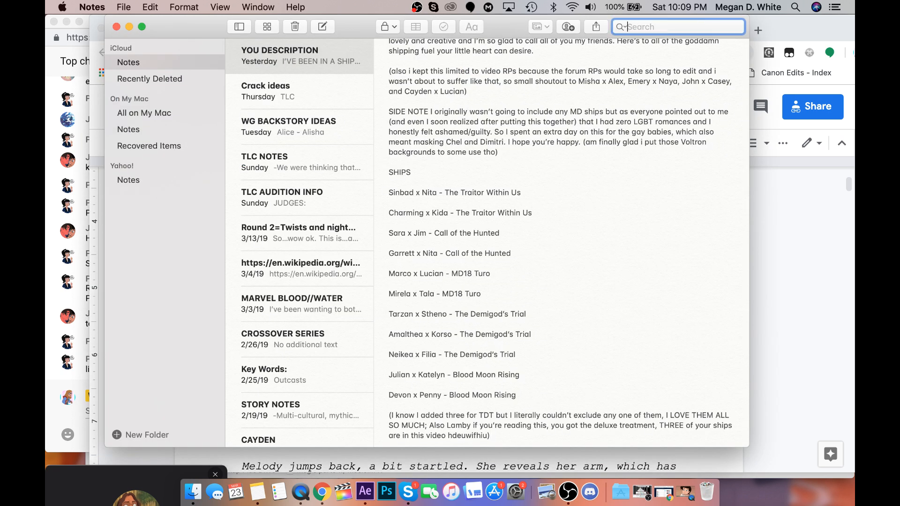
text(coth)
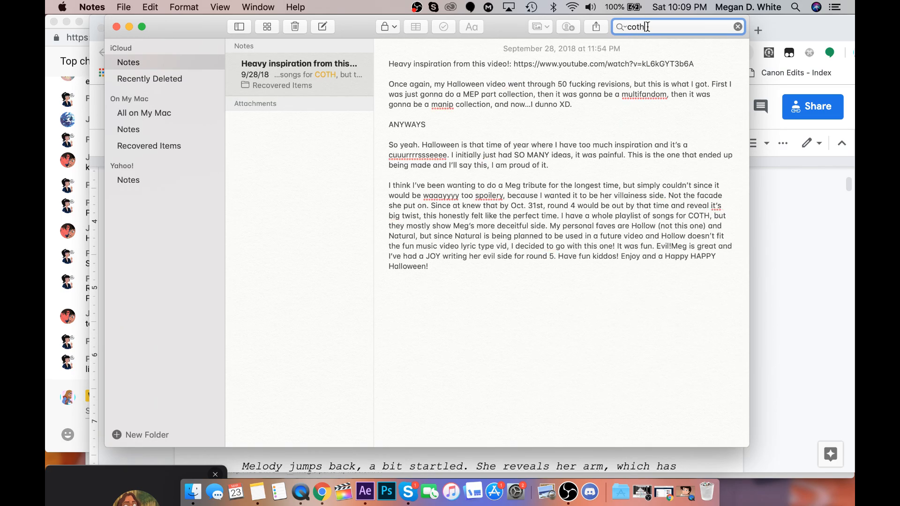
drag(647, 27, 601, 30)
key(BackSpace)
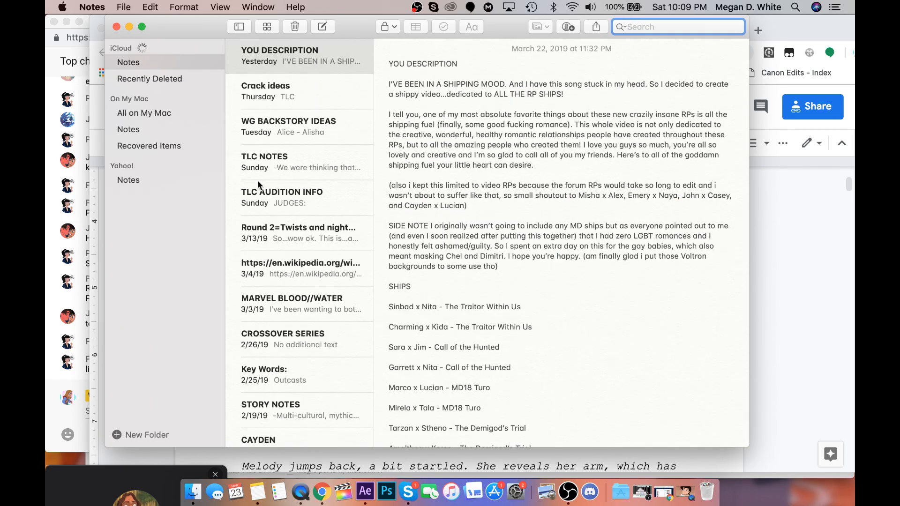
Browse the 2019 and late 2018 notes, opening the Mega link note, WEIRD BMR SPIDER-VERSE AU and Round 3=Another climax at a church.
scroll(275, 278, down, 10)
click(275, 278)
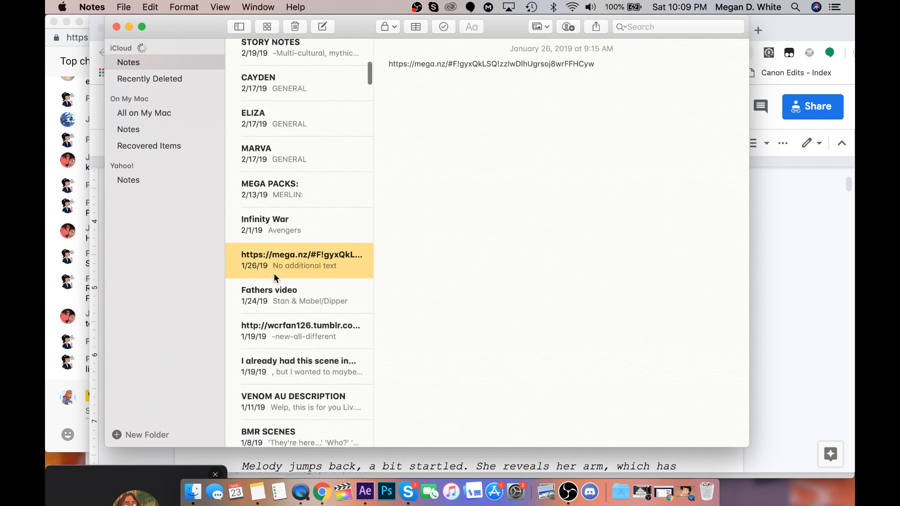
scroll(275, 278, down, 8)
click(275, 278)
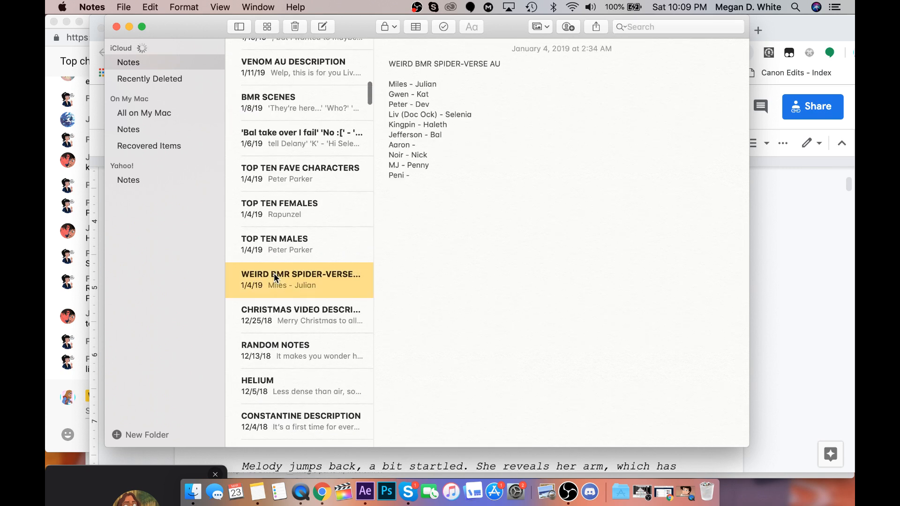
scroll(275, 278, down, 8)
click(274, 273)
Continue through the 2018 notes, opening EVERMORE STORY and the June 7, 2018 note 上课.
scroll(274, 274, down, 1)
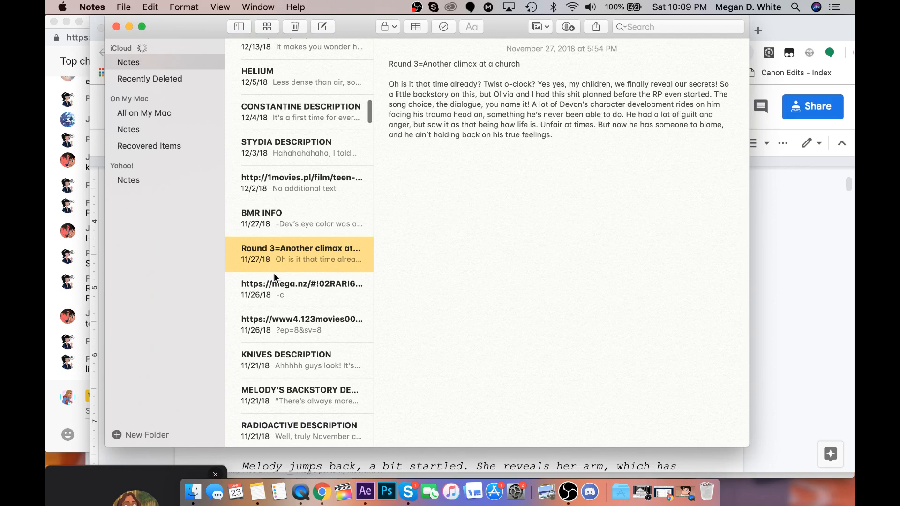
scroll(274, 273, down, 5)
click(274, 273)
scroll(274, 273, down, 3)
click(273, 273)
Skim the titles of the older notes from June 2018 back to November 2017.
scroll(274, 273, down, 8)
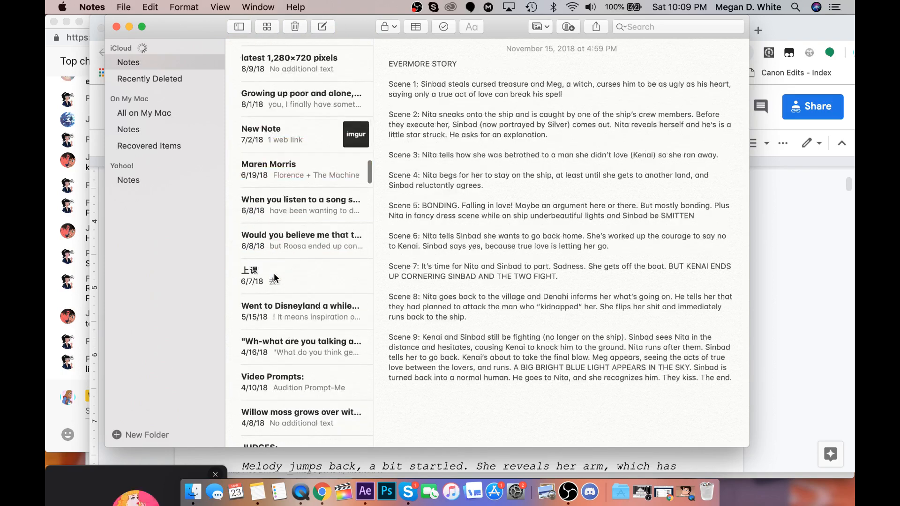
click(274, 272)
scroll(273, 272, down, 2)
scroll(274, 275, down, 4)
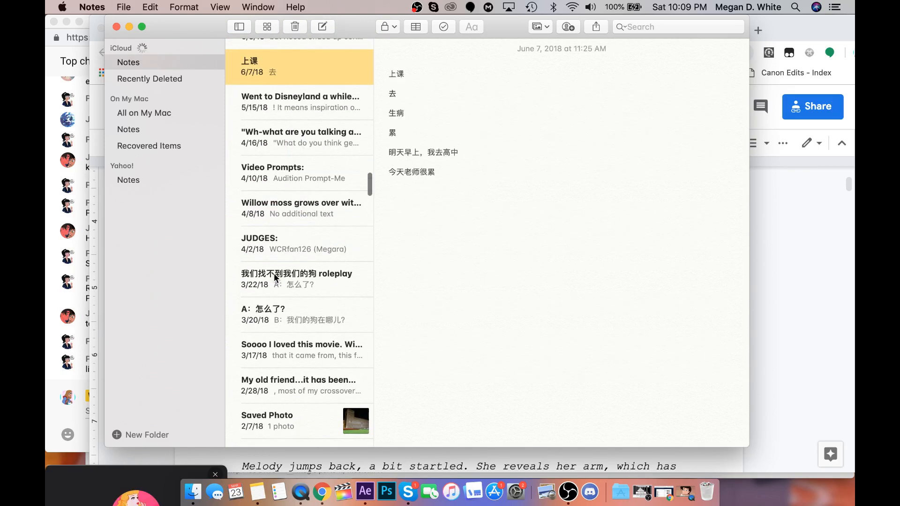
scroll(274, 273, down, 10)
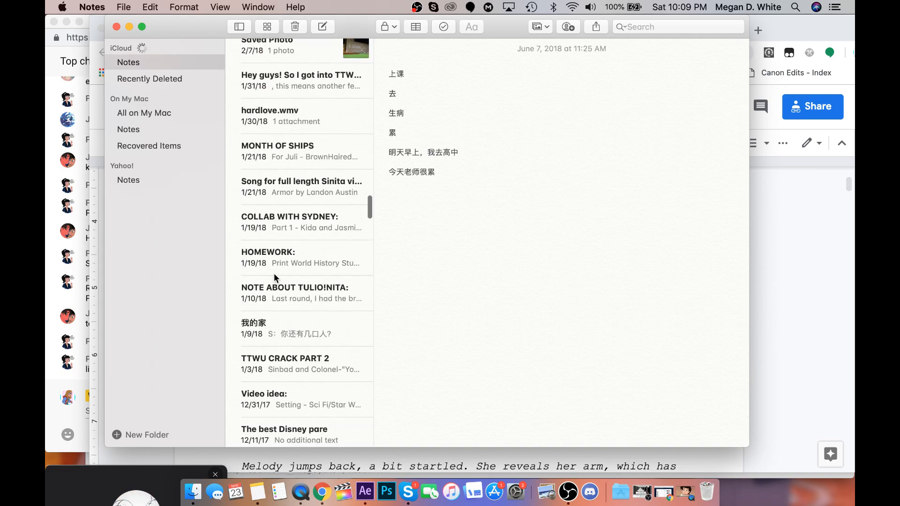
scroll(274, 273, down, 5)
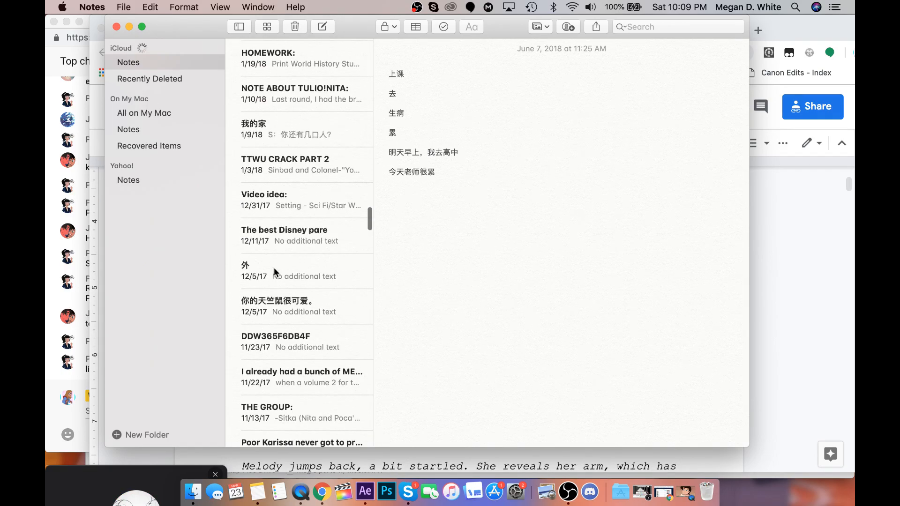
scroll(273, 271, down, 4)
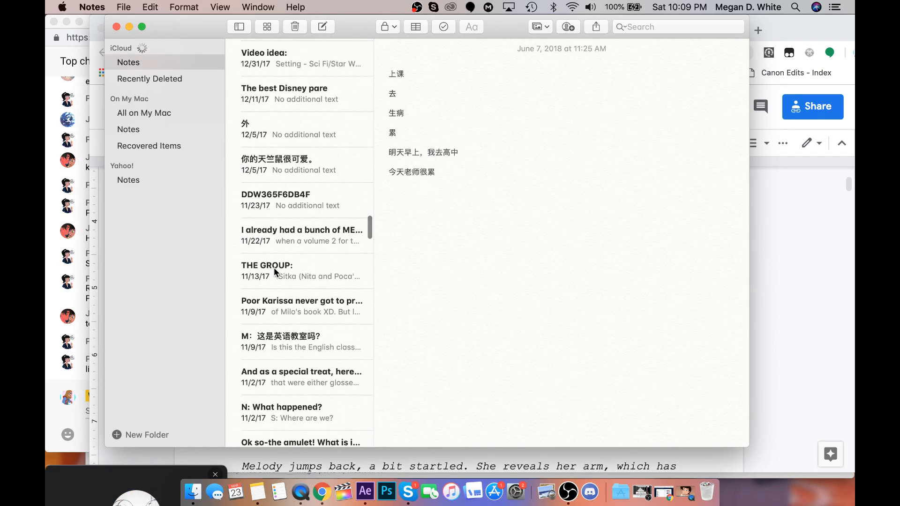
Look back through the 2018 notes and open the "Growing up poor and alone" note and the July 2, 2018 imgur link note.
scroll(274, 267, up, 20)
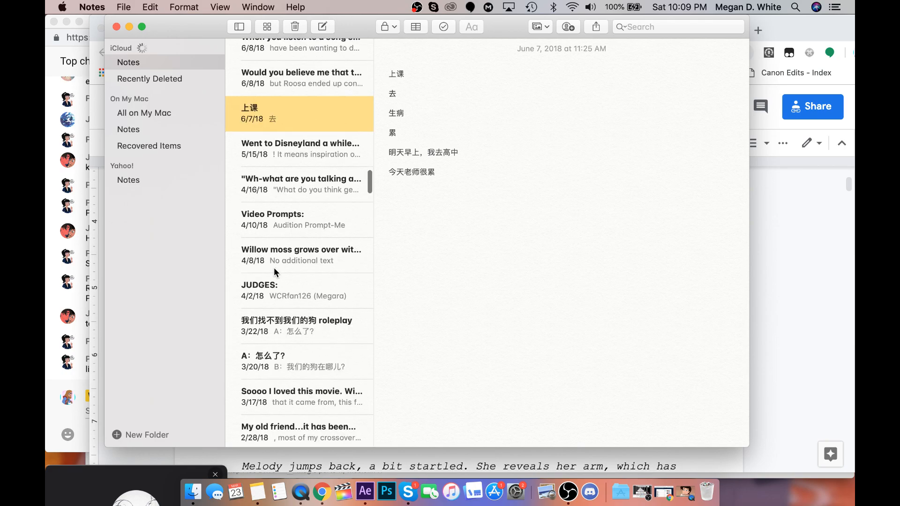
scroll(273, 268, up, 10)
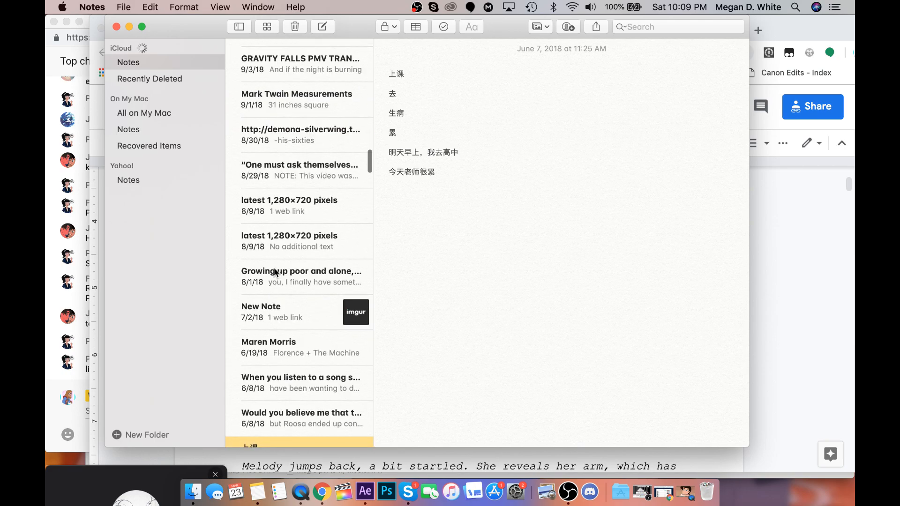
scroll(274, 269, down, 7)
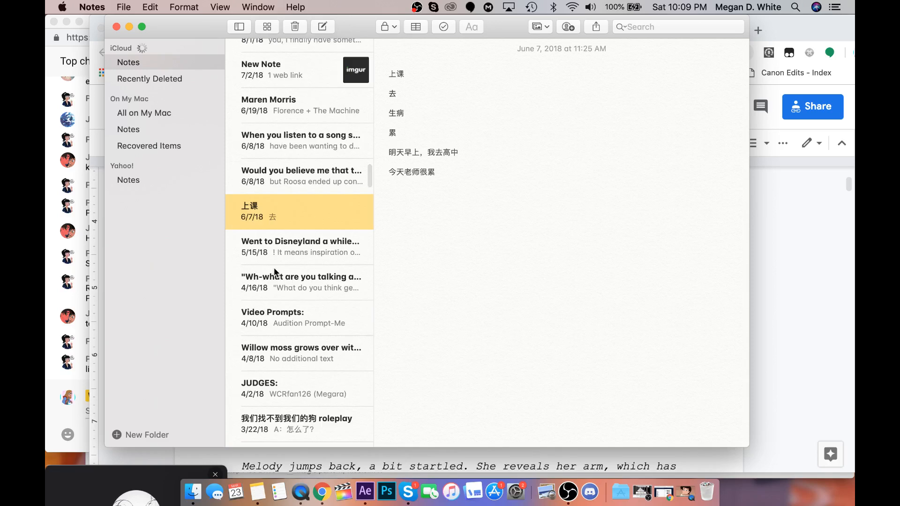
scroll(274, 269, up, 5)
scroll(273, 271, up, 7)
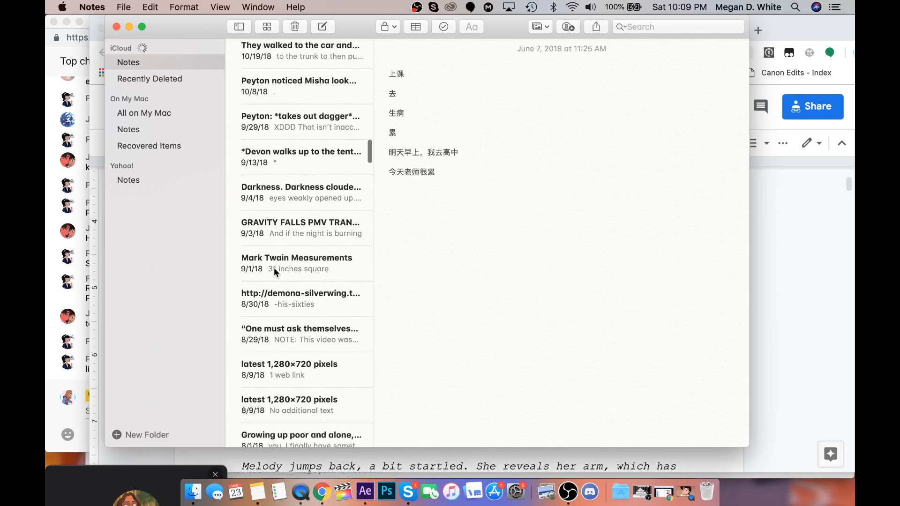
scroll(274, 270, up, 1)
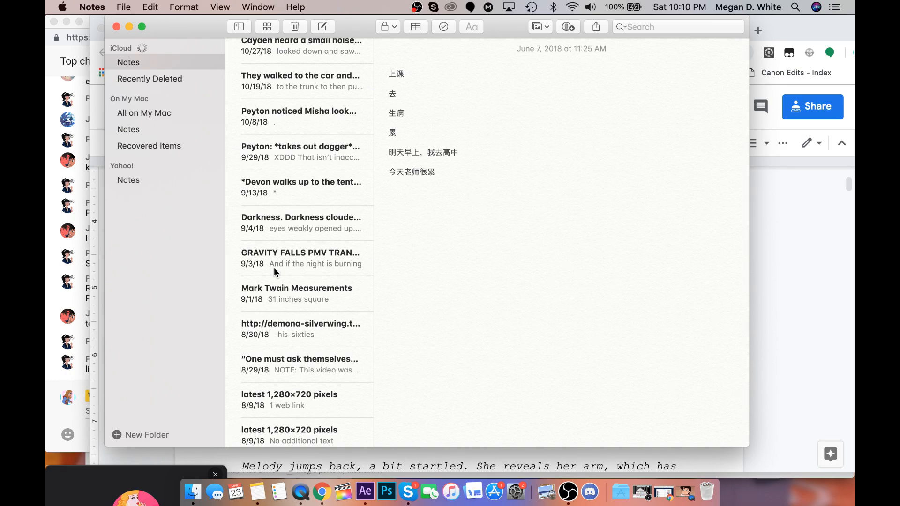
scroll(273, 267, up, 4)
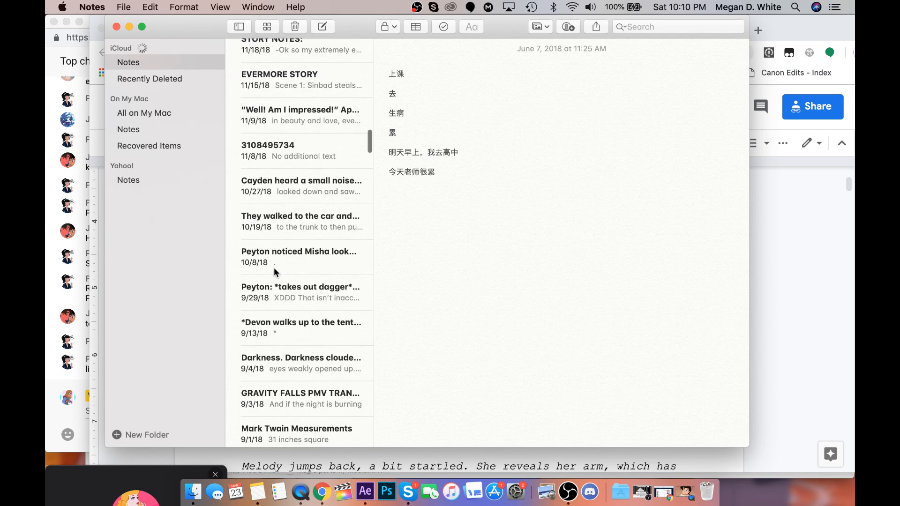
scroll(274, 267, down, 8)
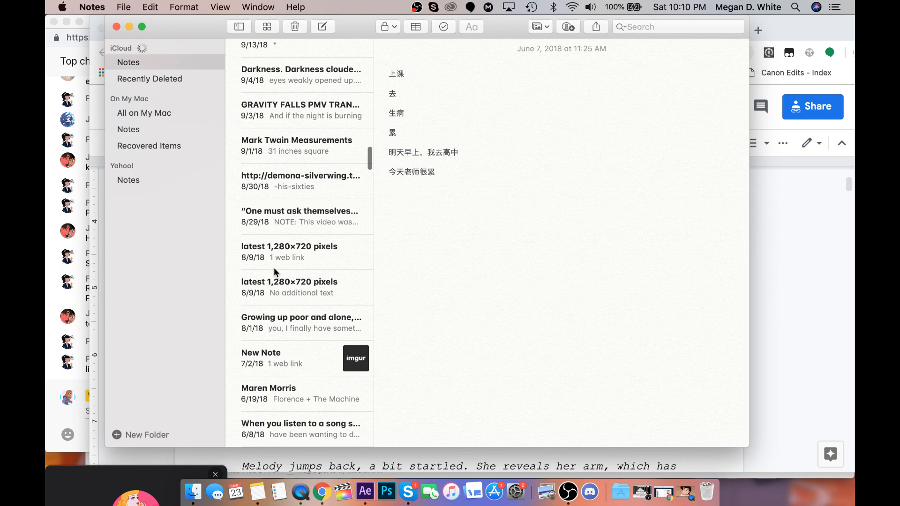
click(277, 319)
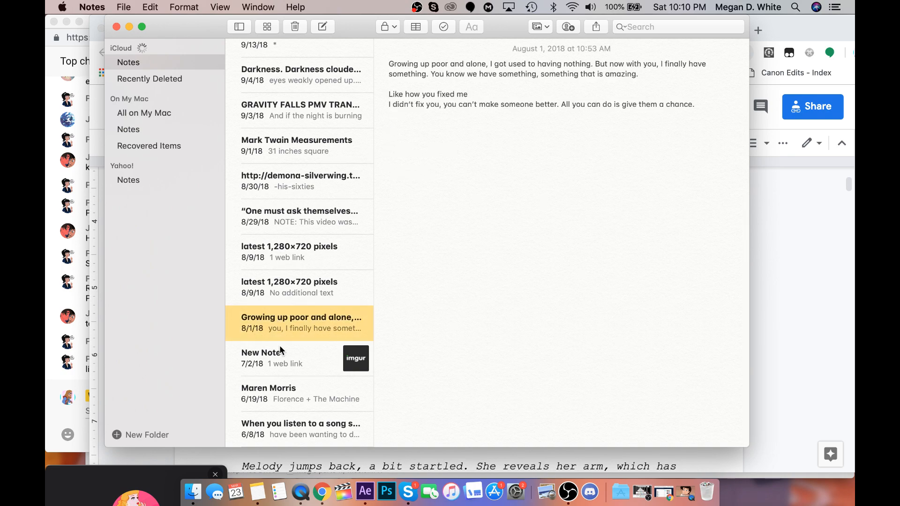
click(280, 350)
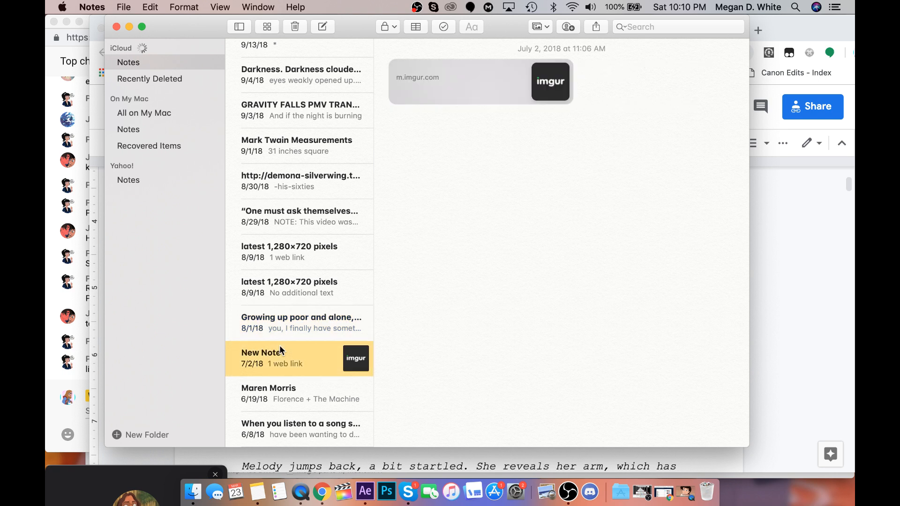
Look through the older notes back to November 2017, and minimize Notes to return to the COTH backstory script.
scroll(280, 350, down, 3)
scroll(280, 349, down, 3)
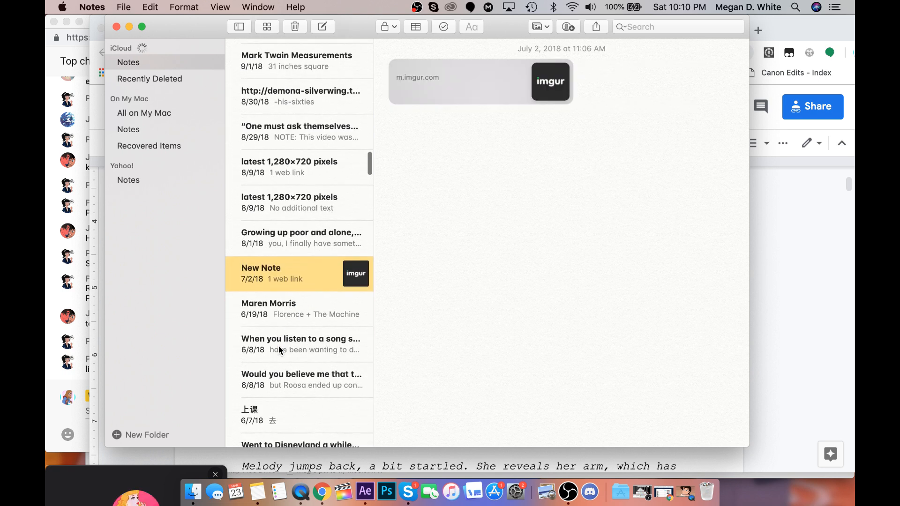
scroll(280, 350, down, 3)
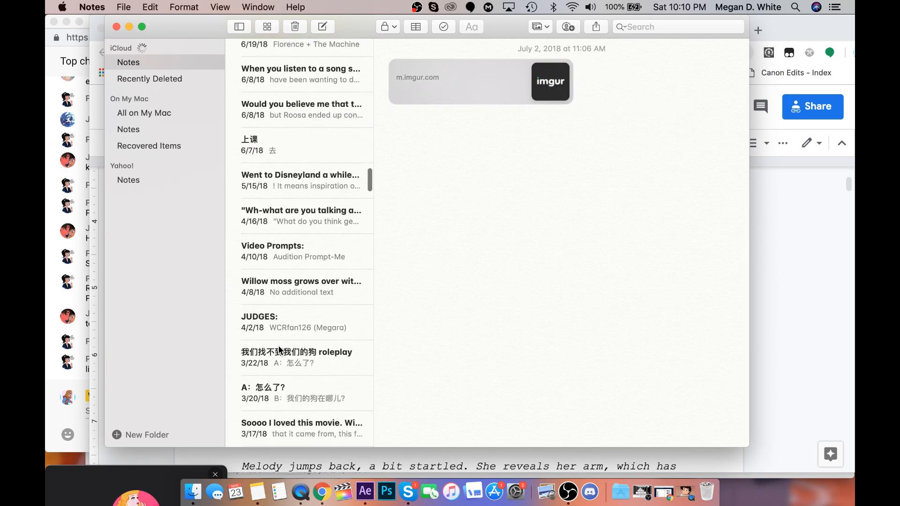
scroll(280, 350, down, 1)
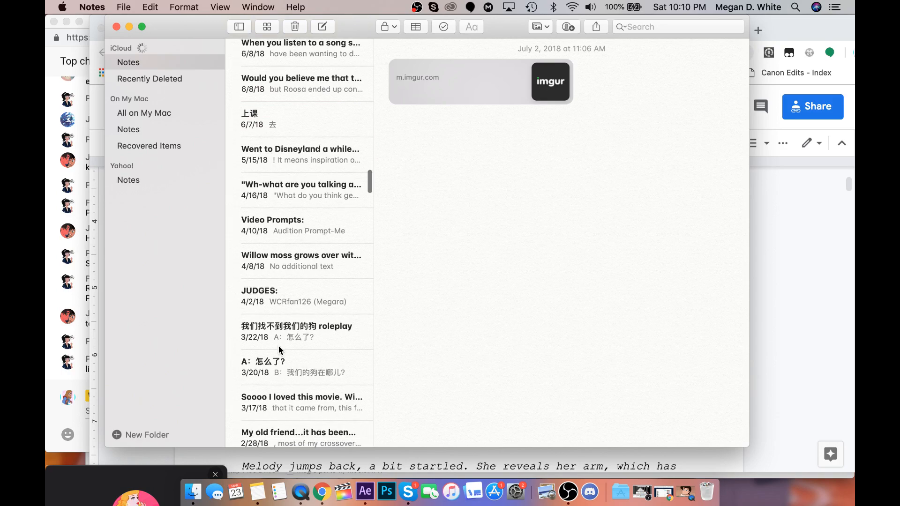
scroll(280, 350, down, 1)
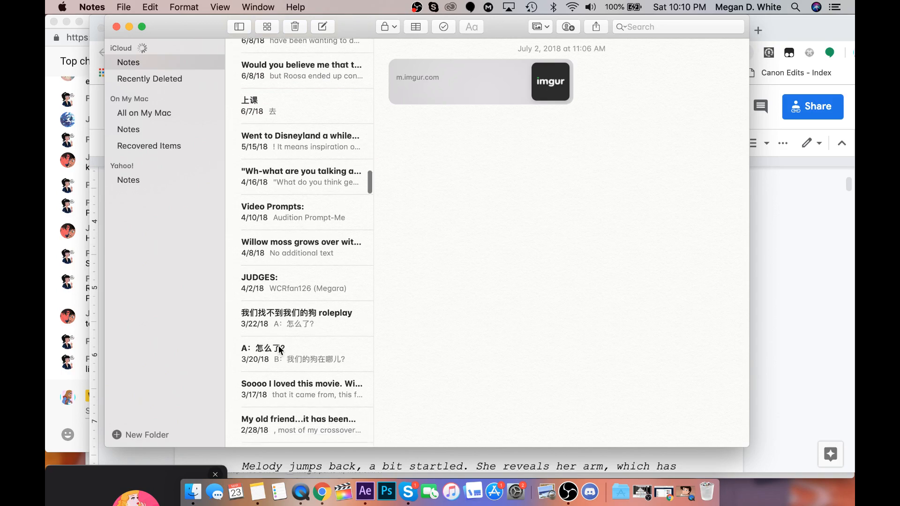
scroll(277, 355, down, 1)
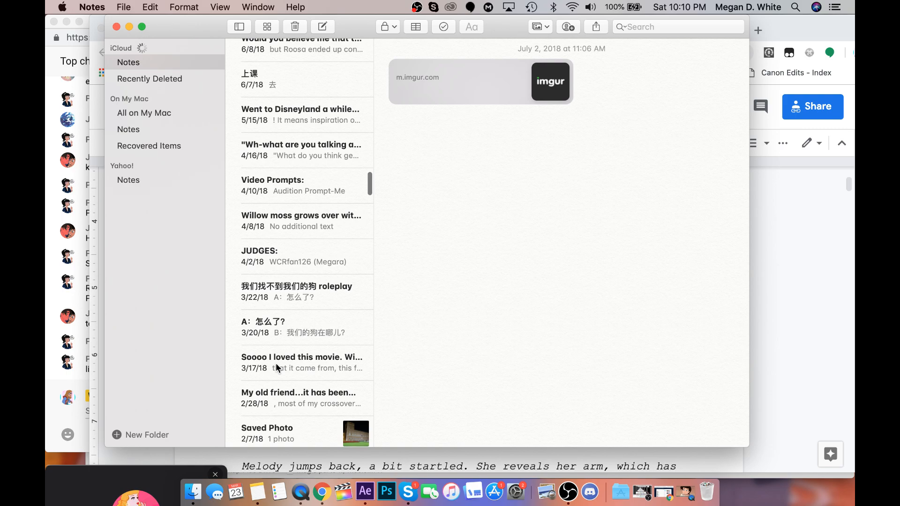
scroll(276, 363, down, 1)
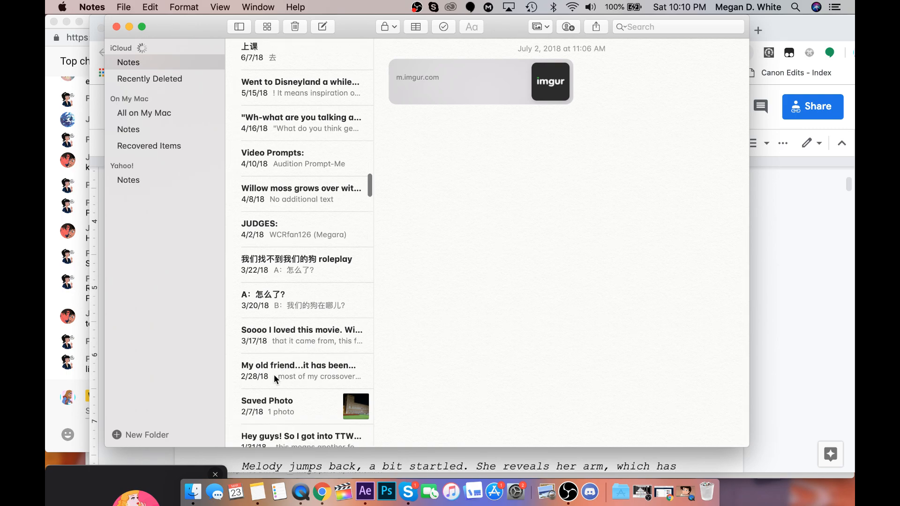
scroll(274, 376, down, 6)
scroll(273, 378, down, 3)
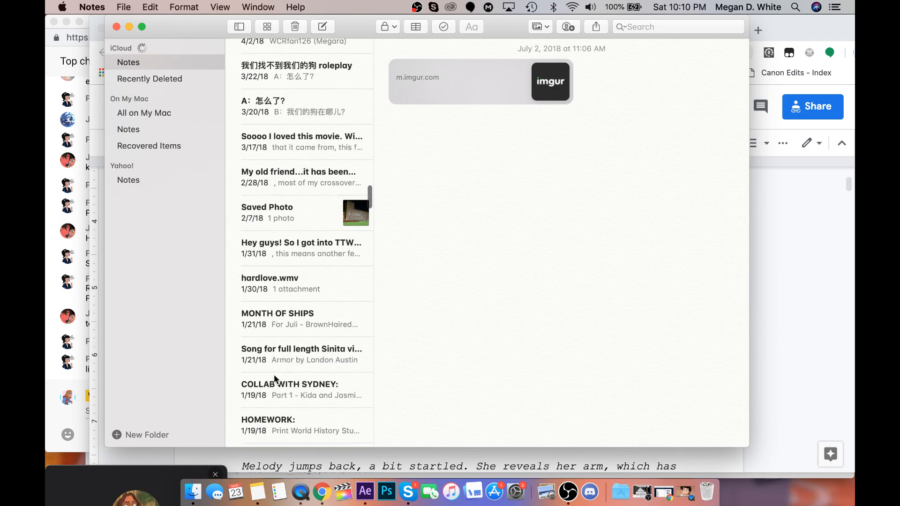
scroll(274, 375, down, 8)
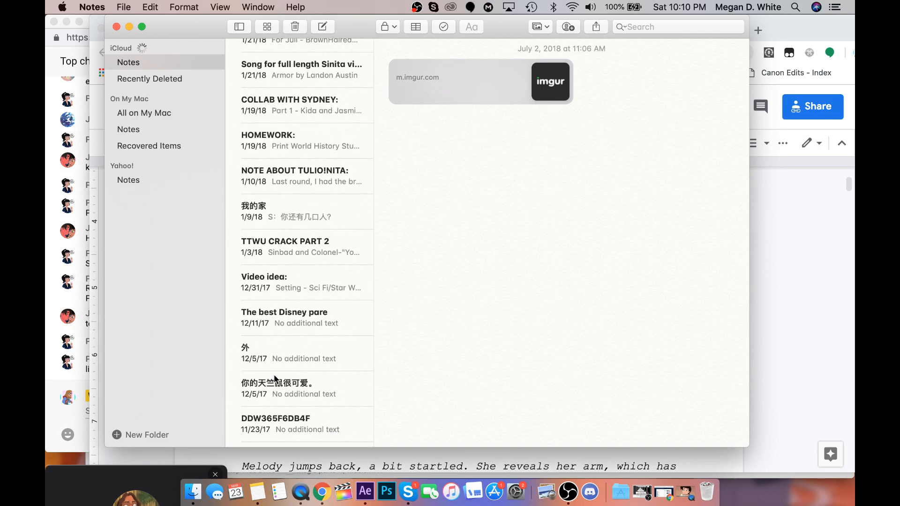
click(129, 27)
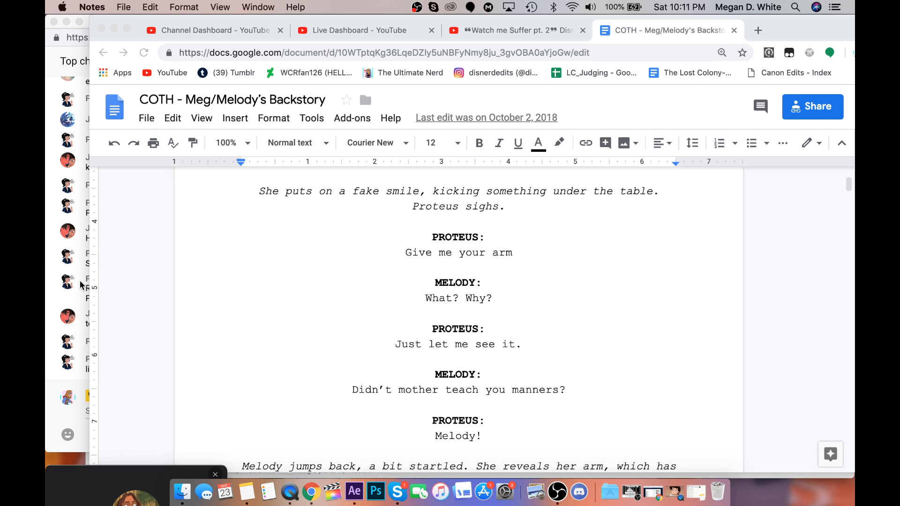
Switch to After Effects, go to frame 1:01:09:06 and extend the Roto Brush span on the Quest for Camelot layer.
click(354, 492)
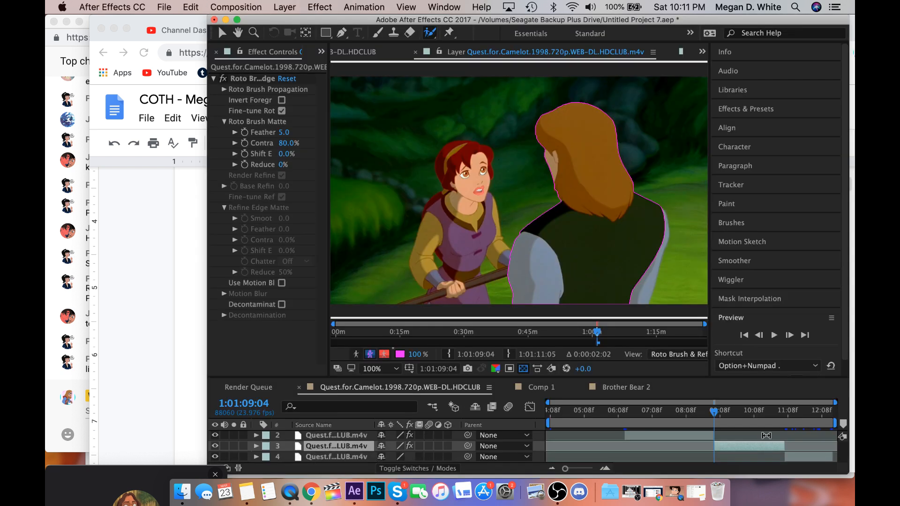
click(715, 415)
drag(715, 414, 717, 415)
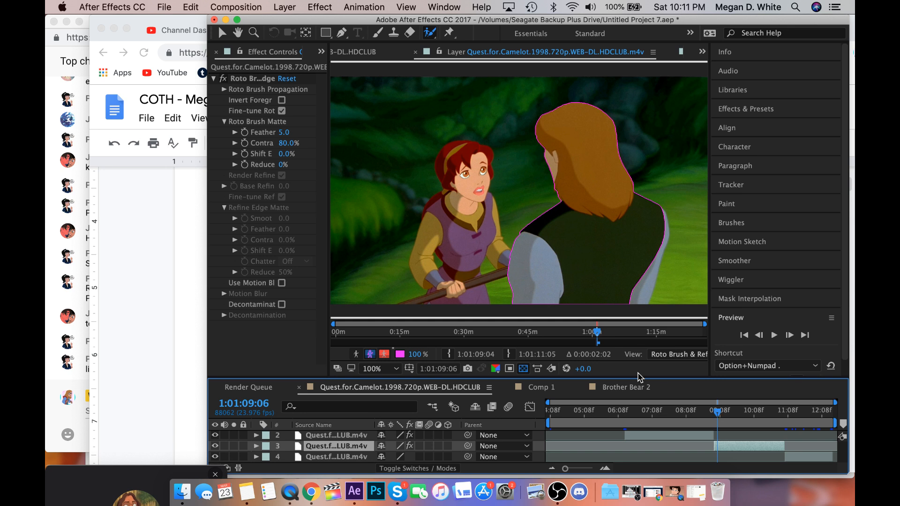
click(577, 344)
drag(577, 344, 577, 344)
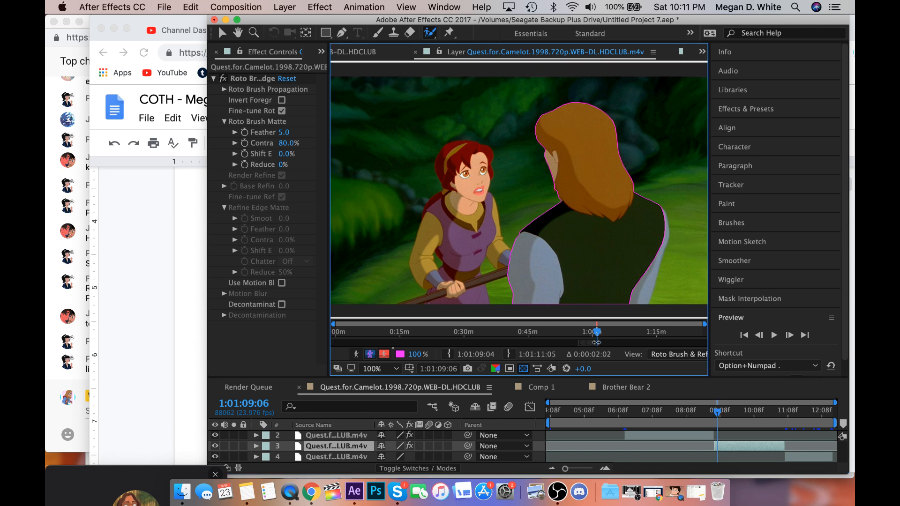
drag(597, 344, 618, 343)
Propagate the man's roto outline frame by frame to 1:01:09:22, and bring the YouTube live chat forward.
click(790, 336)
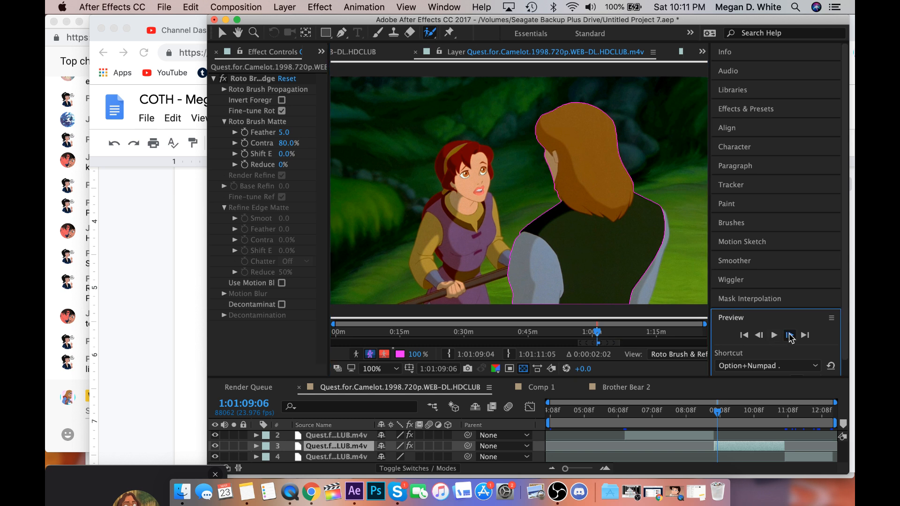
click(789, 336)
click(789, 335)
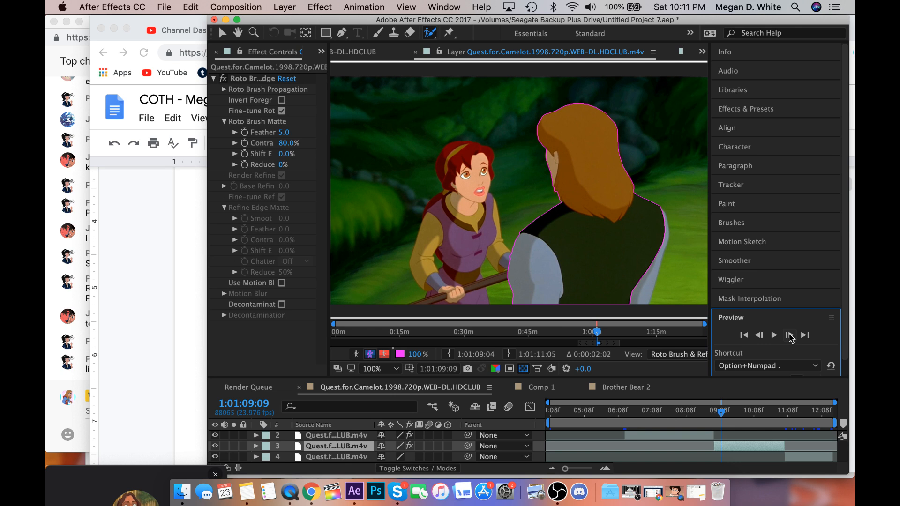
click(789, 335)
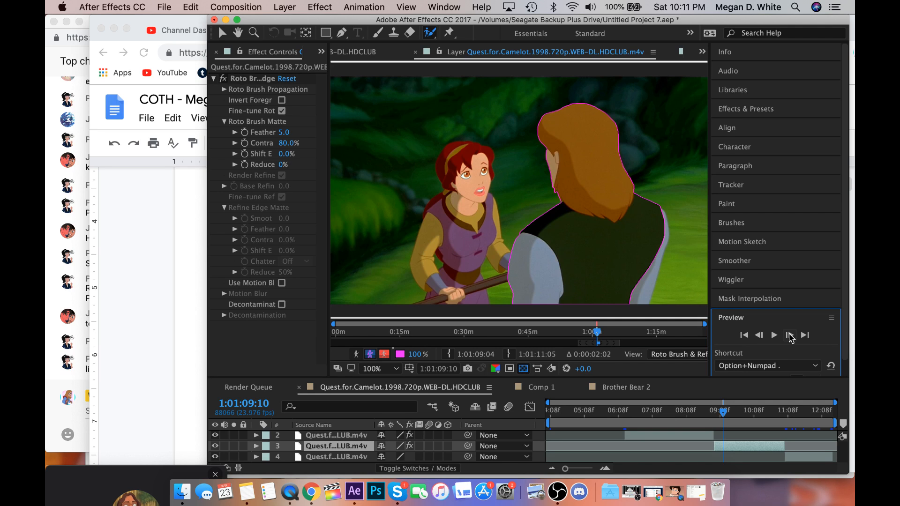
click(790, 336)
click(790, 336)
click(790, 335)
click(585, 468)
click(789, 335)
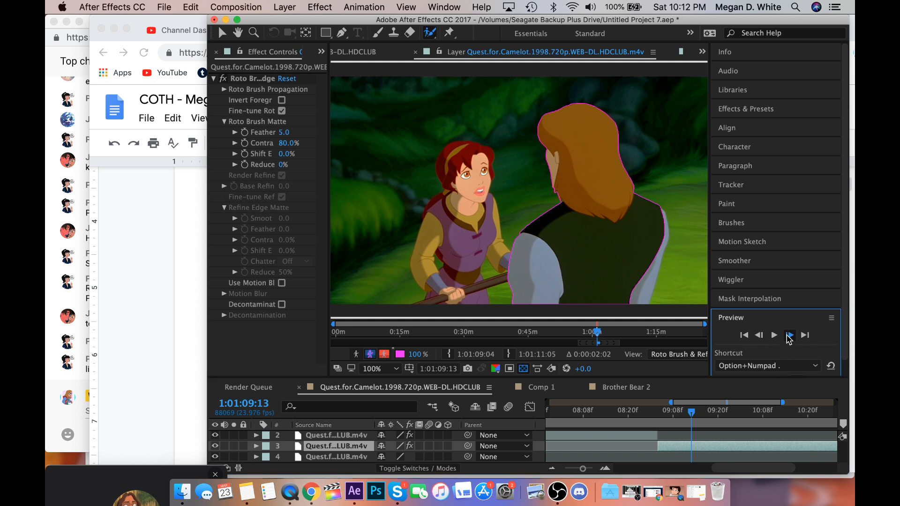
click(790, 335)
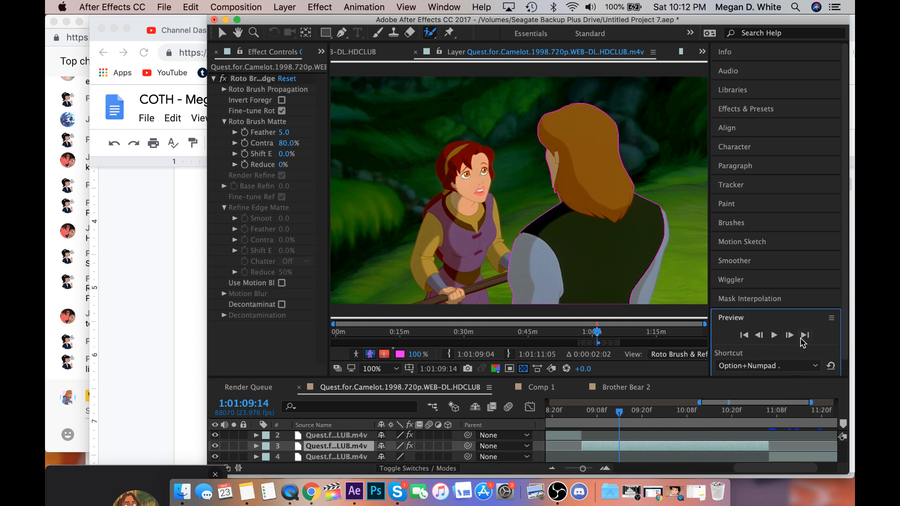
click(790, 335)
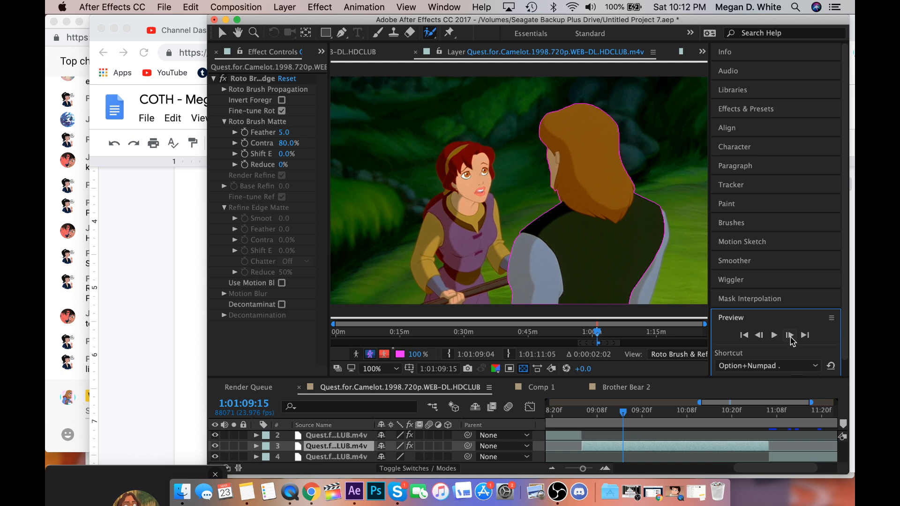
click(789, 335)
click(790, 335)
click(789, 335)
click(789, 335)
click(789, 335)
scroll(671, 442, right, 3)
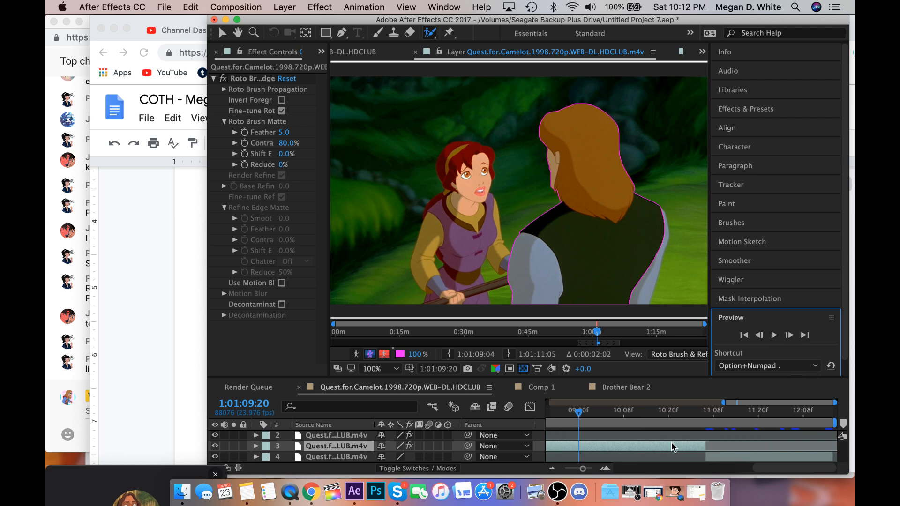
click(790, 336)
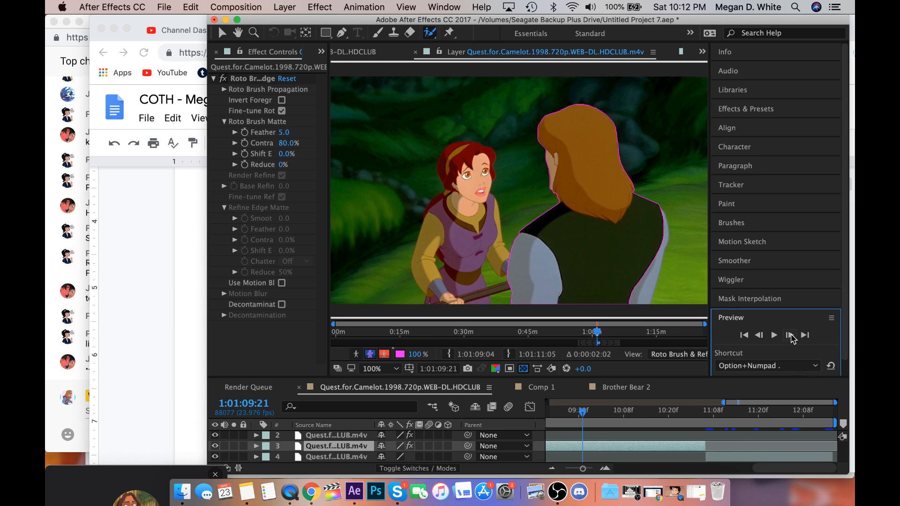
click(791, 335)
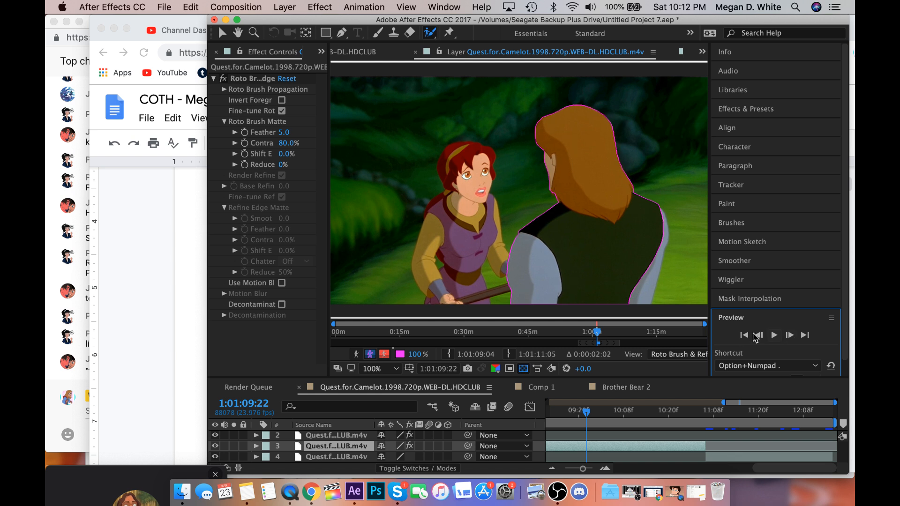
click(53, 363)
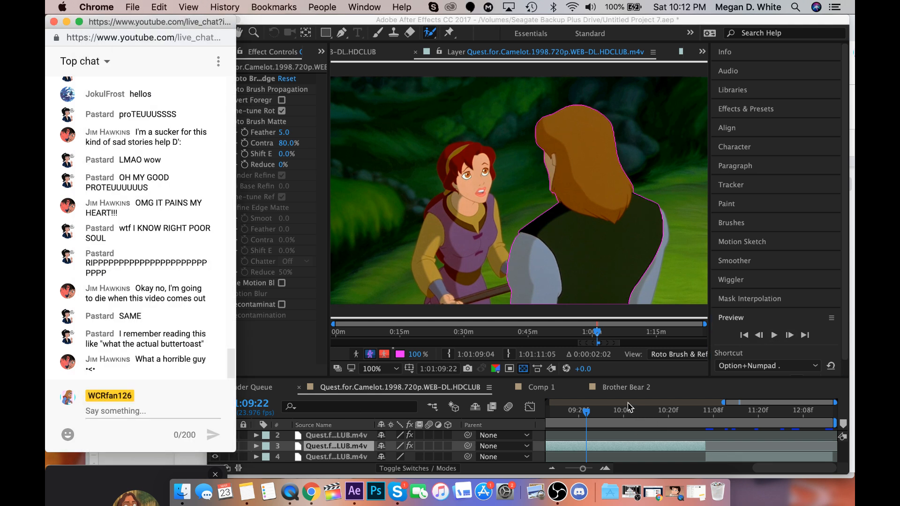
Propagate the outline on from 1:01:09:23 to 1:01:10:06 and correct the man's neck area there with a Roto Brush stroke.
click(600, 415)
click(588, 420)
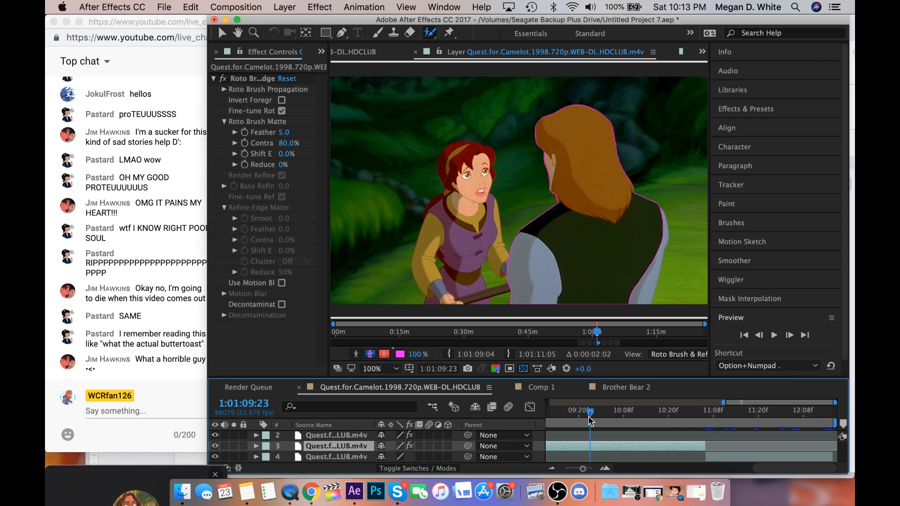
drag(588, 417, 589, 419)
key(space)
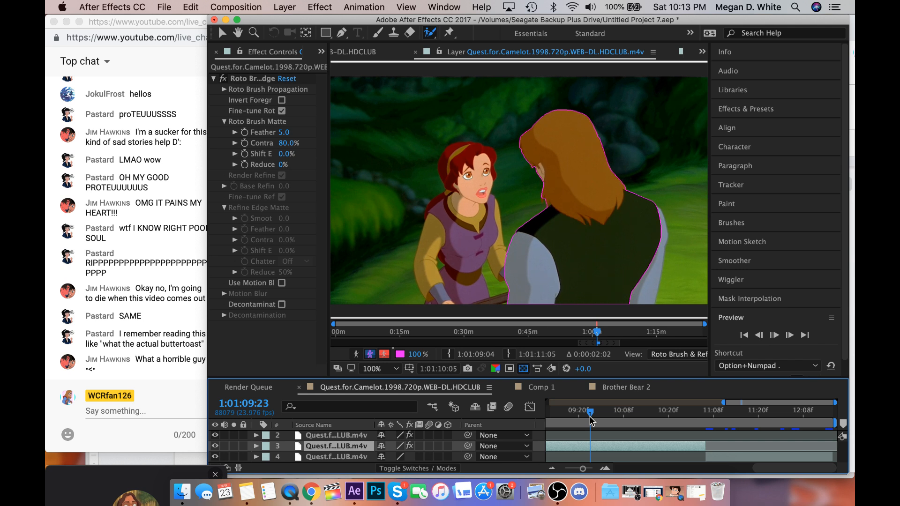
drag(590, 421, 615, 424)
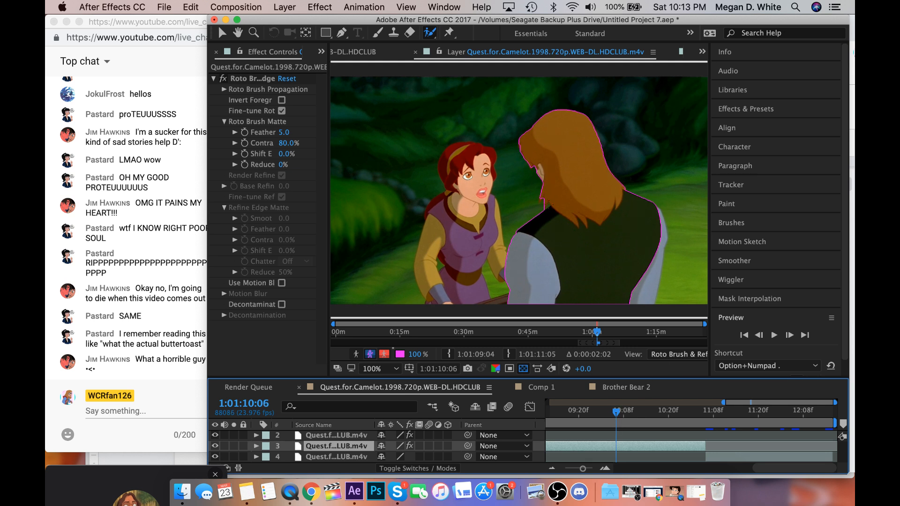
drag(549, 202, 545, 207)
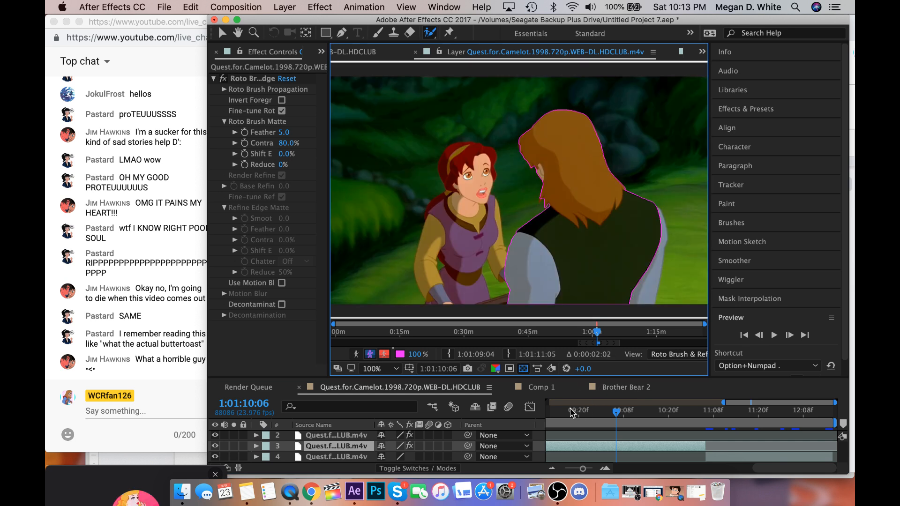
Return to the layer's first frame, 1:01:09:04, and add the man's far sleeve to the Roto Brush selection.
click(571, 412)
scroll(570, 412, left, 3)
click(570, 412)
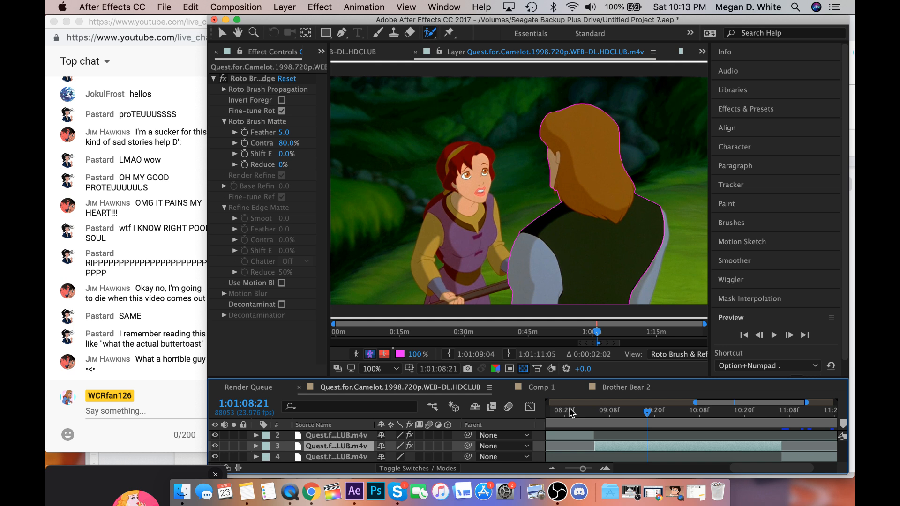
click(598, 414)
drag(597, 414, 595, 414)
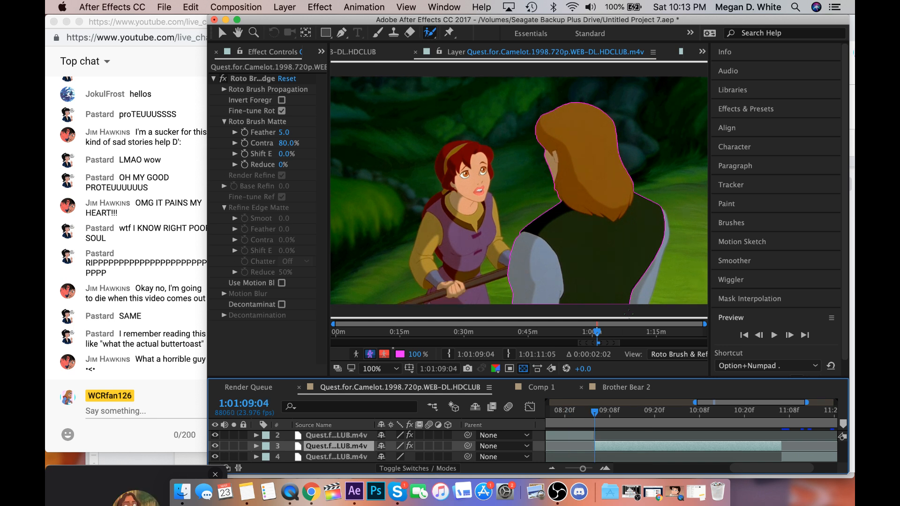
drag(640, 296, 663, 243)
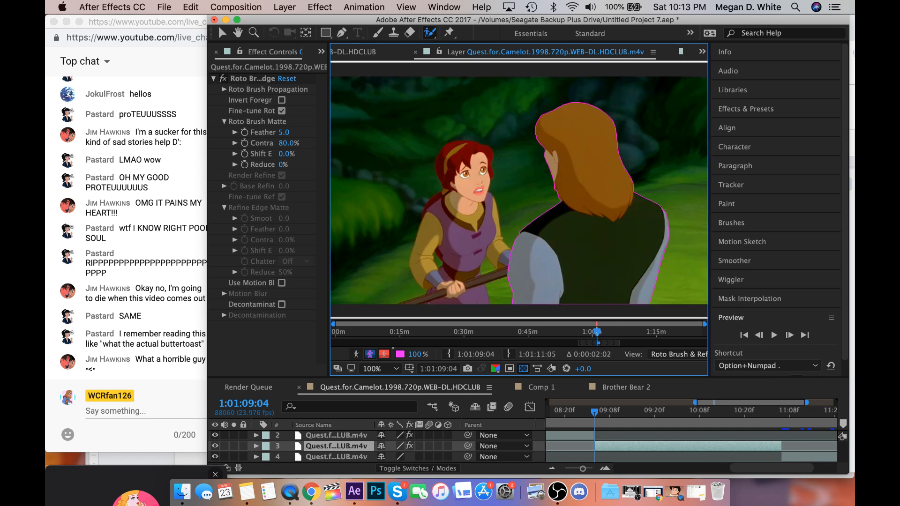
Propagate the man's corrected outline frame by frame from 1:01:09:04 through the end of the layer's clip, and play the result back.
key(space)
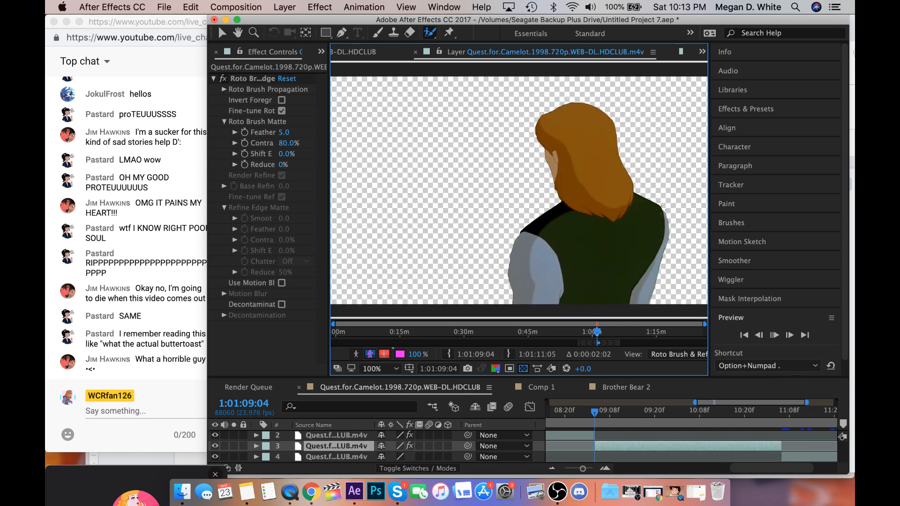
key(space)
key(Page_Down)
key(Page_Down)
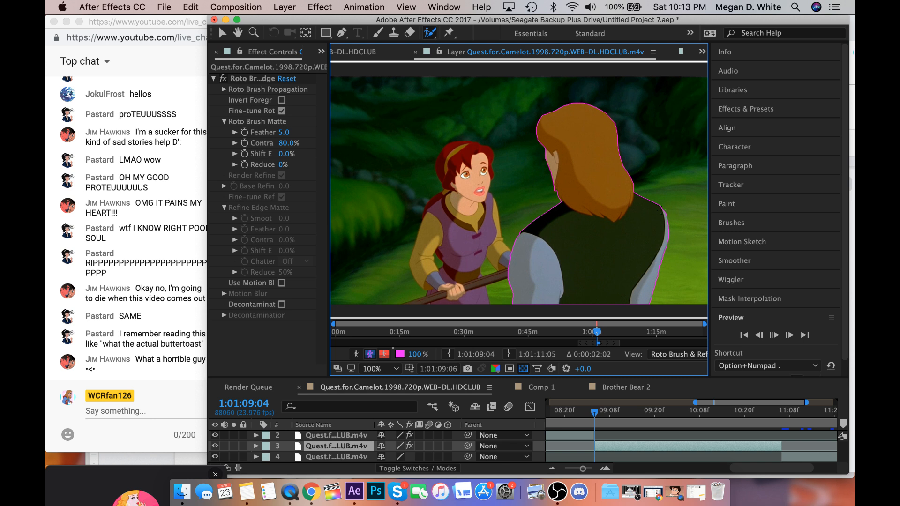
key(Page_Down)
key(Page_Down)
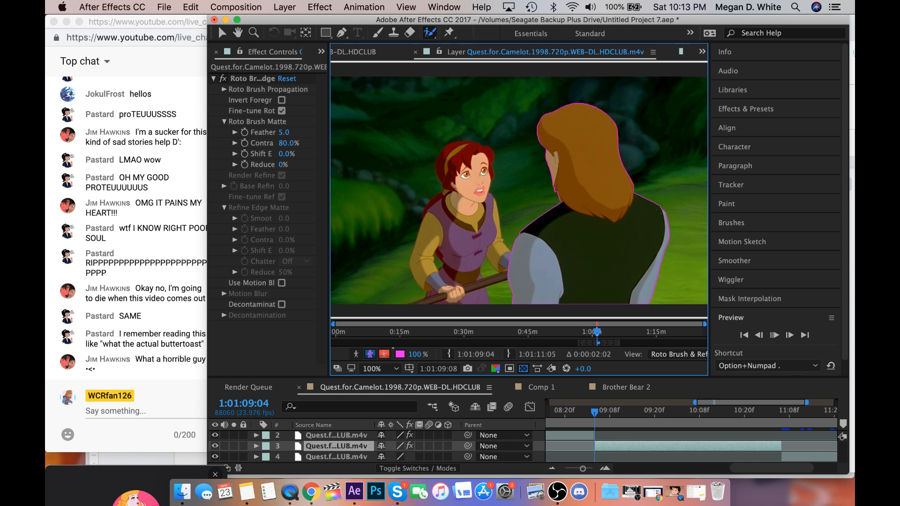
key(Page_Down)
key(Page_Down)
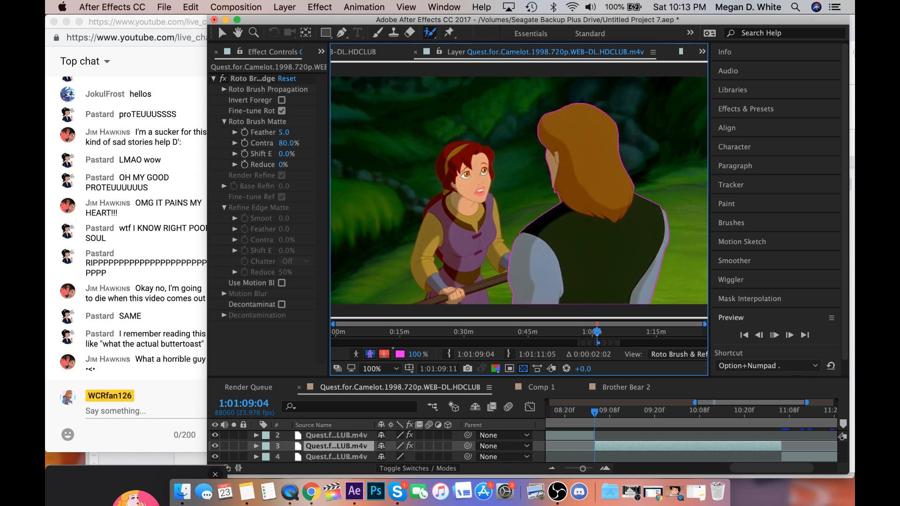
key(Page_Down)
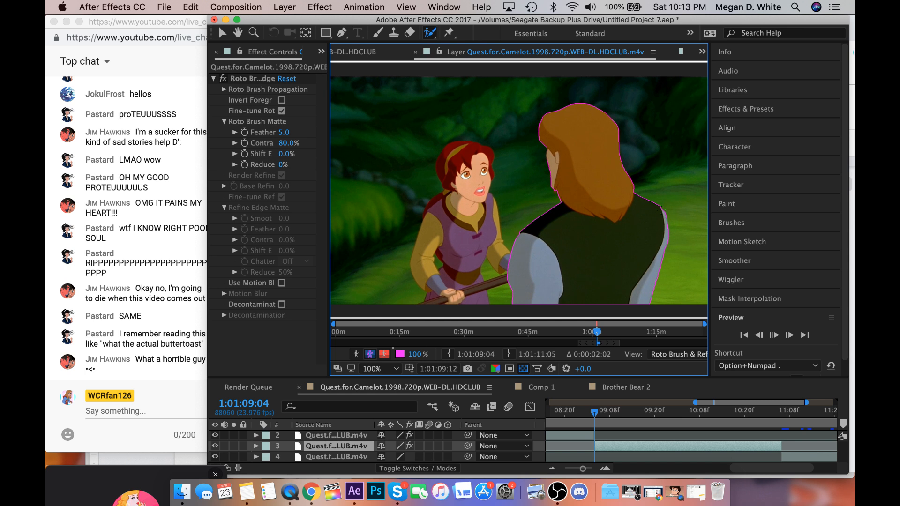
key(Page_Down)
key(Page_Down)
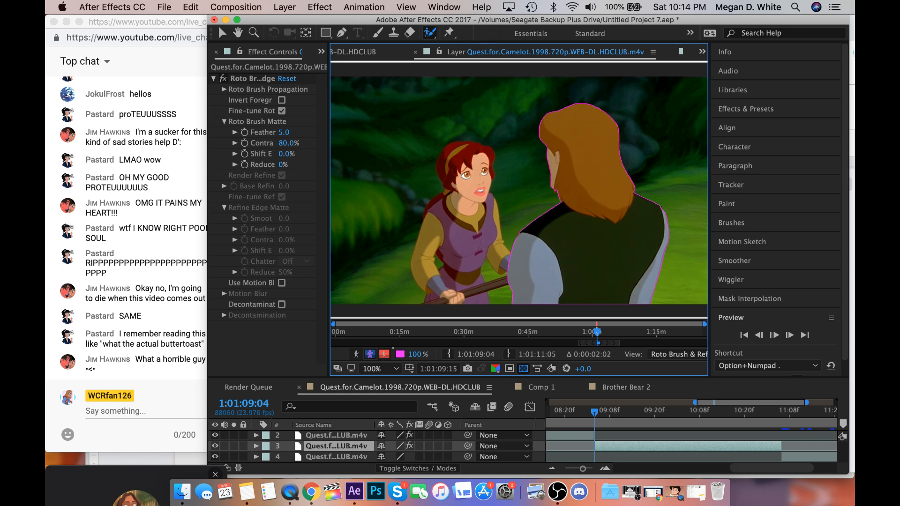
key(Page_Down)
key(Page_Down)
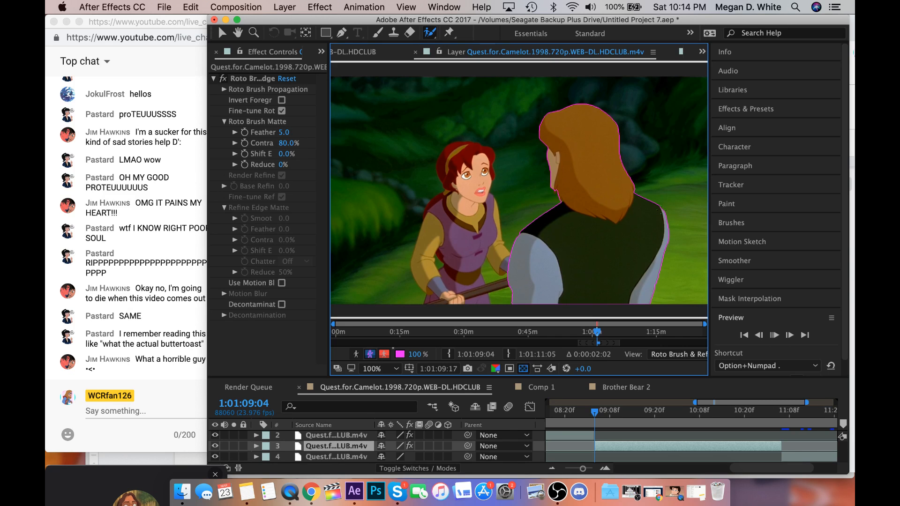
key(Page_Down)
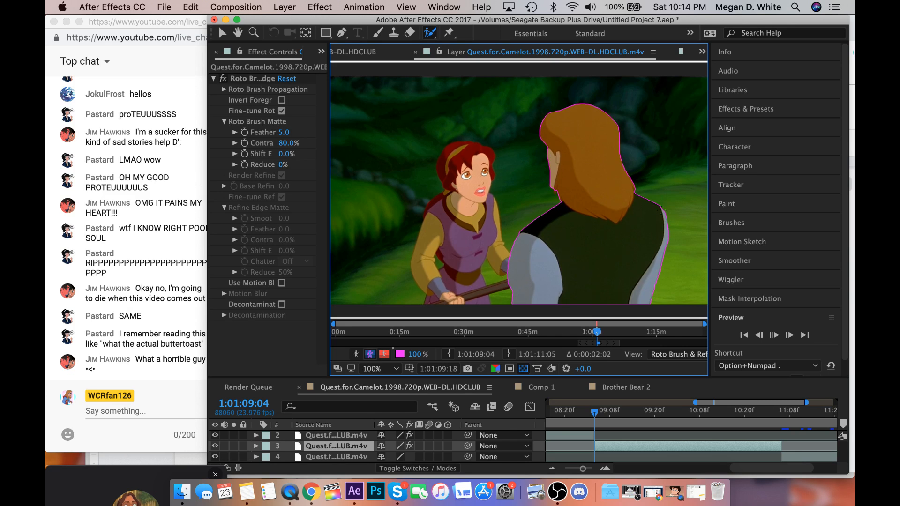
key(Page_Down)
key(Page_Down)
key(Page_Down)
key(Page_Down)
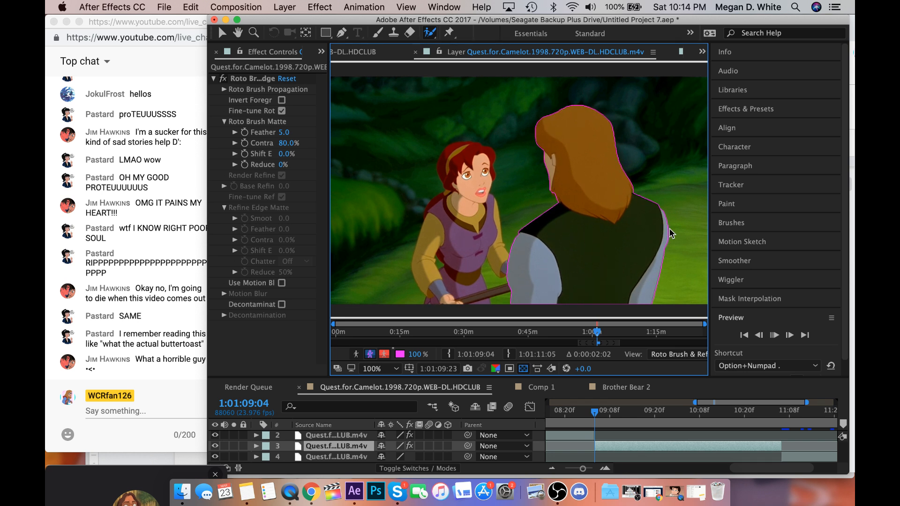
key(Page_Down)
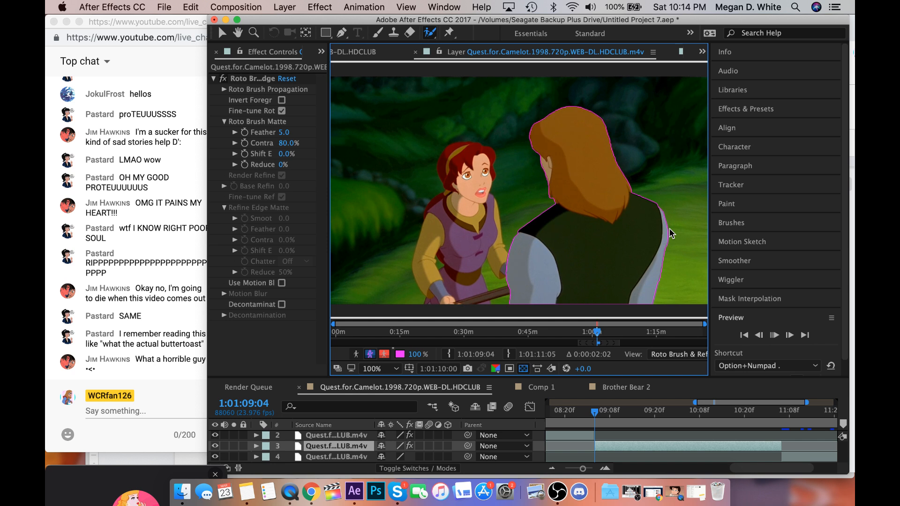
key(Page_Down)
key(Page_Down)
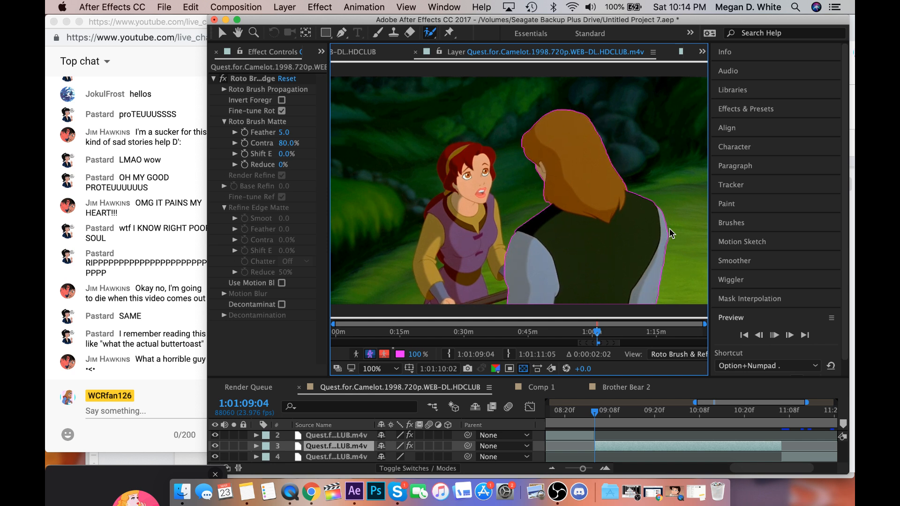
key(Page_Down)
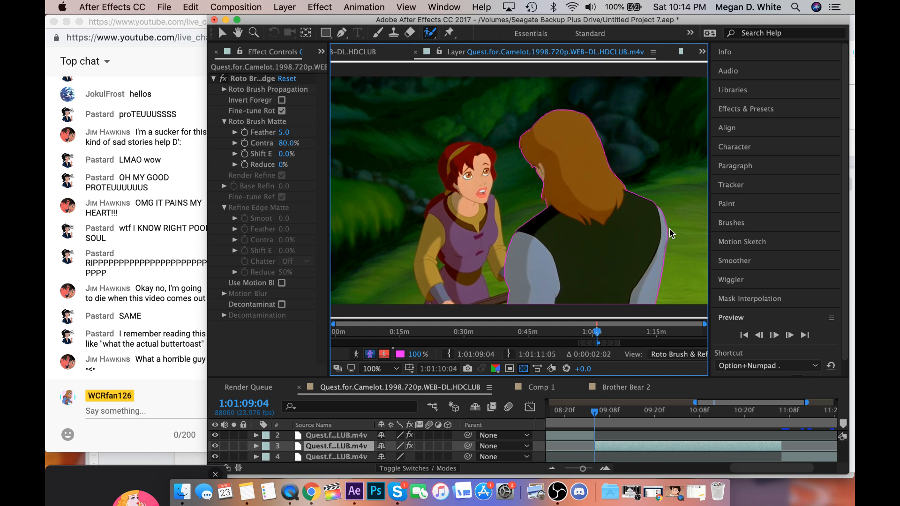
key(Page_Down)
key(Page_Down)
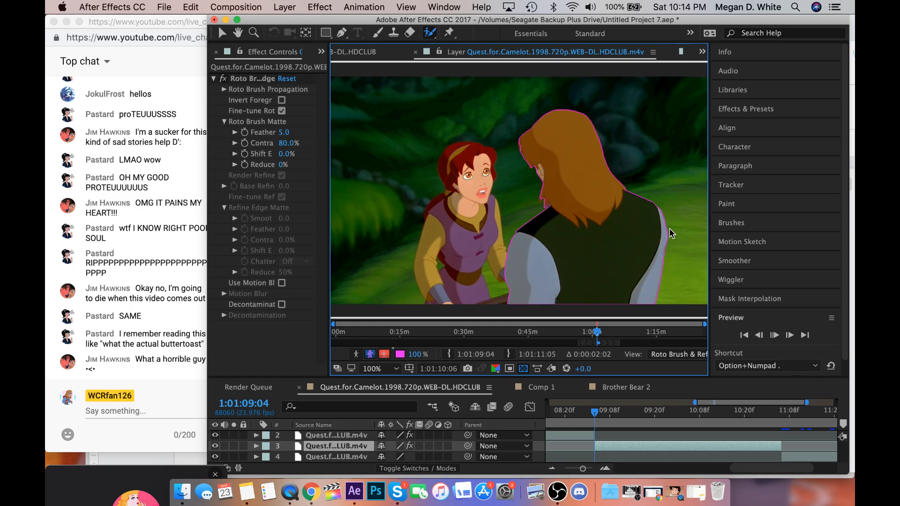
key(Page_Down)
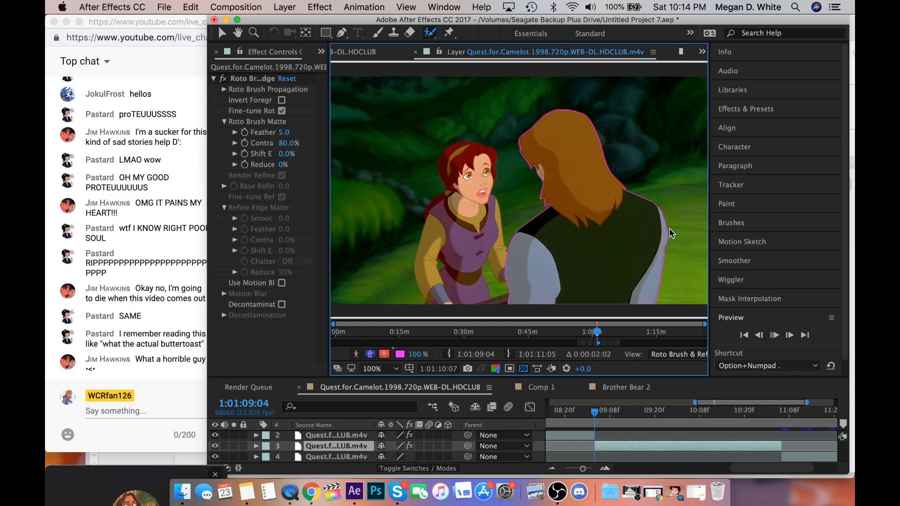
key(Page_Down)
key(Page_Down)
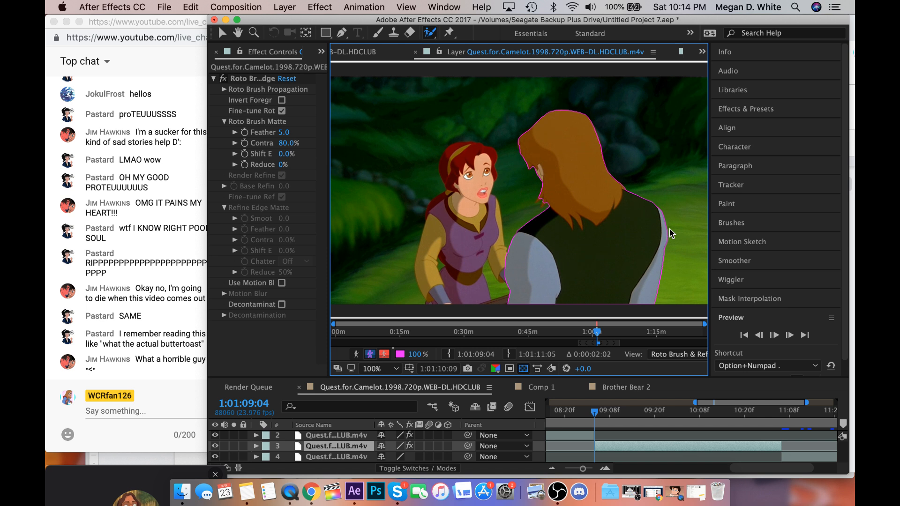
key(Page_Down)
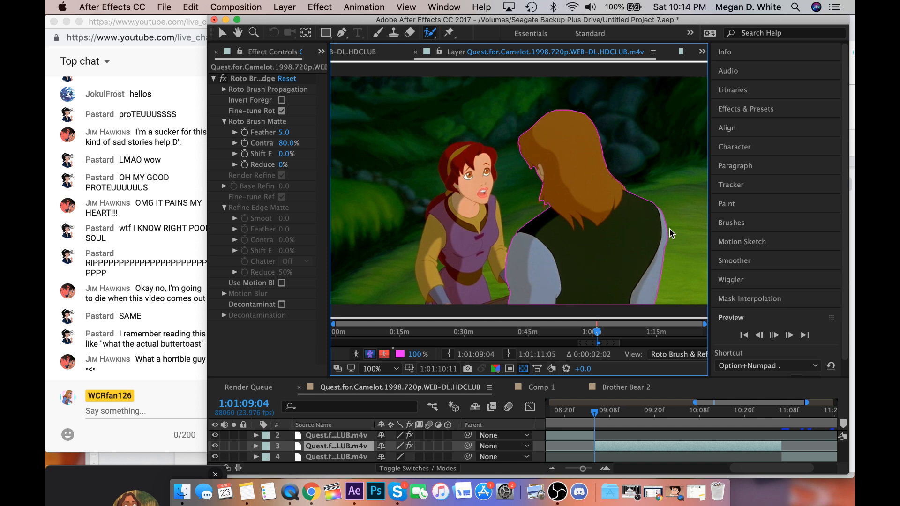
key(Page_Down)
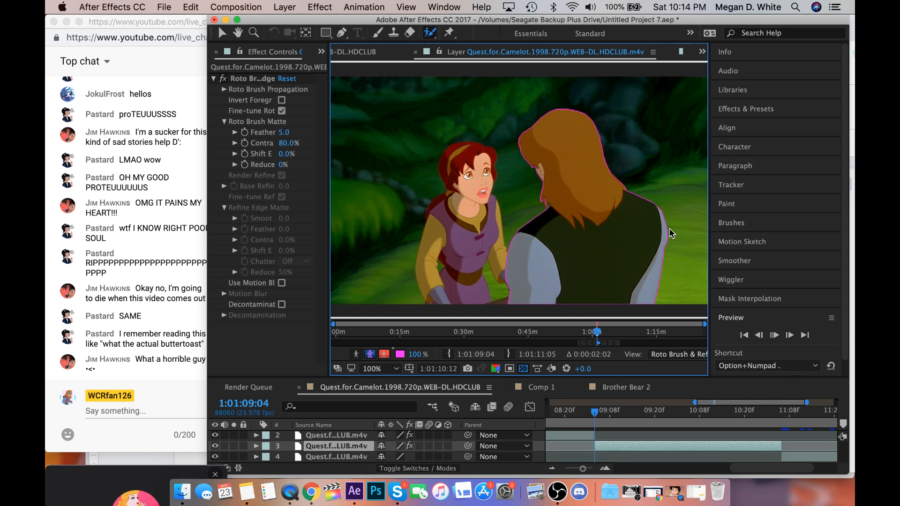
key(Page_Down)
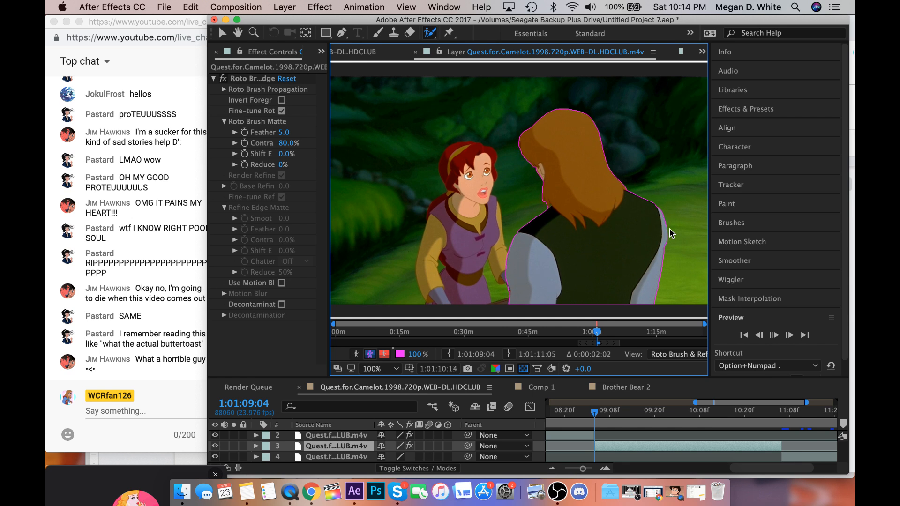
key(Page_Down)
key(Page_Down)
key(Page_Down)
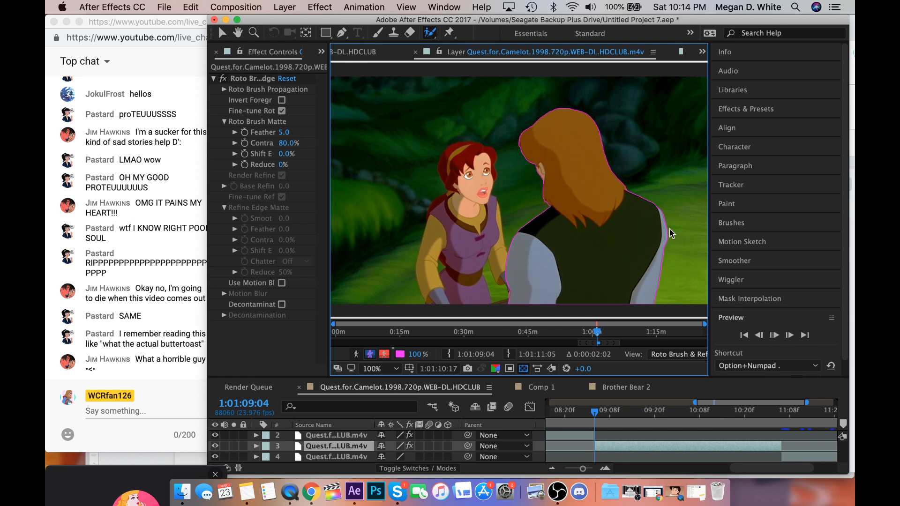
key(Page_Down)
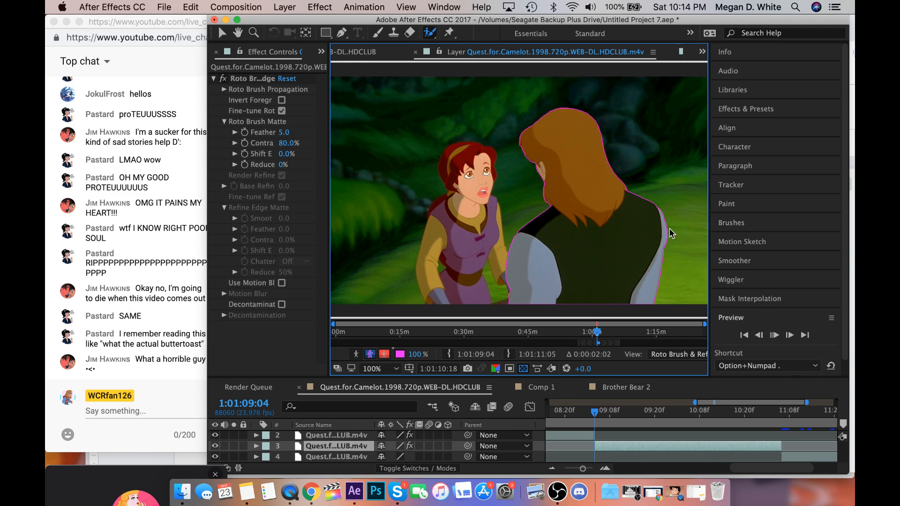
key(Page_Down)
key(Page_Down)
key(Page_Down)
key(Page_Down)
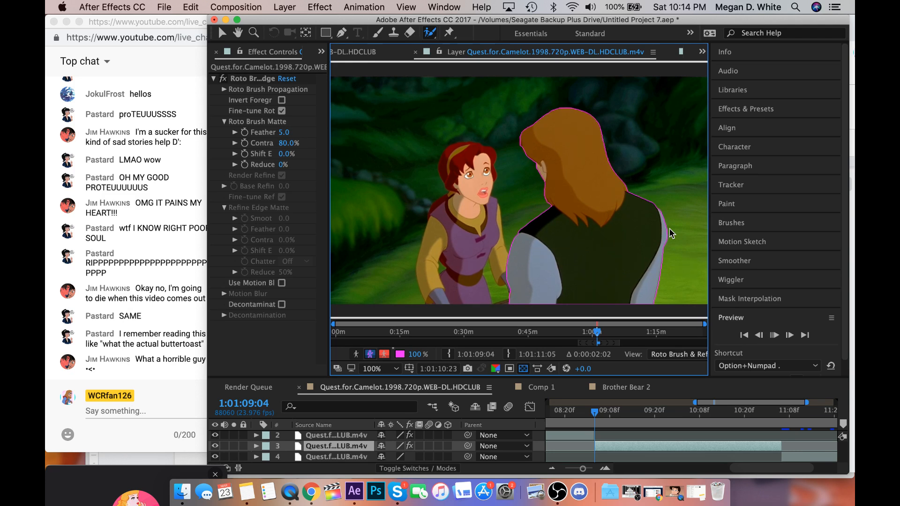
key(Page_Down)
key(Page_Down)
key(Page_Down)
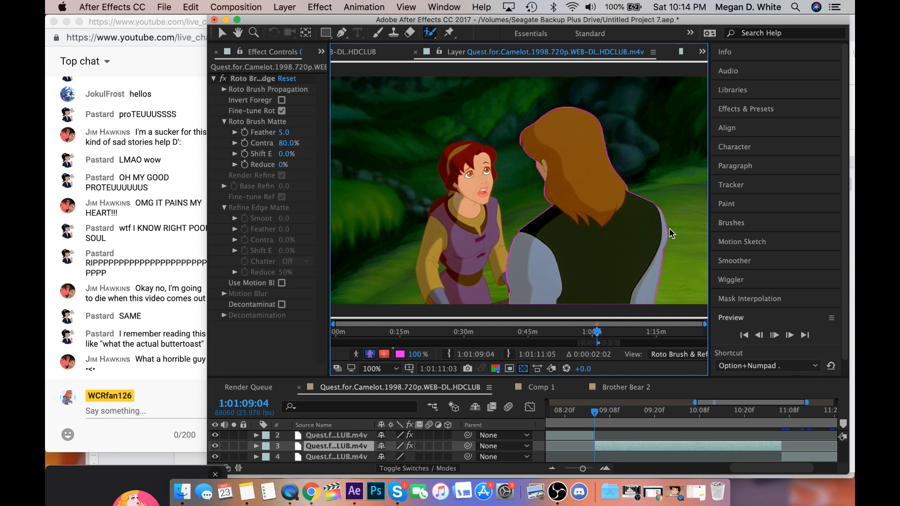
key(Page_Down)
key(space)
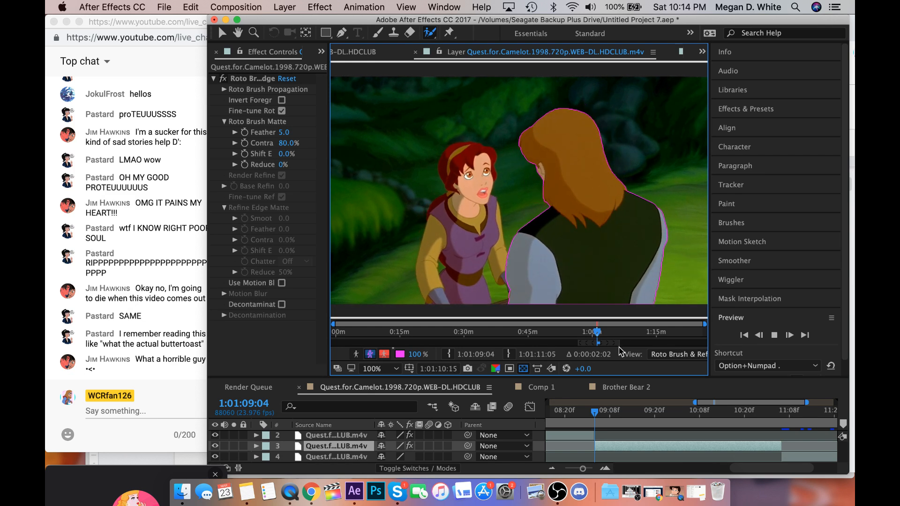
click(595, 414)
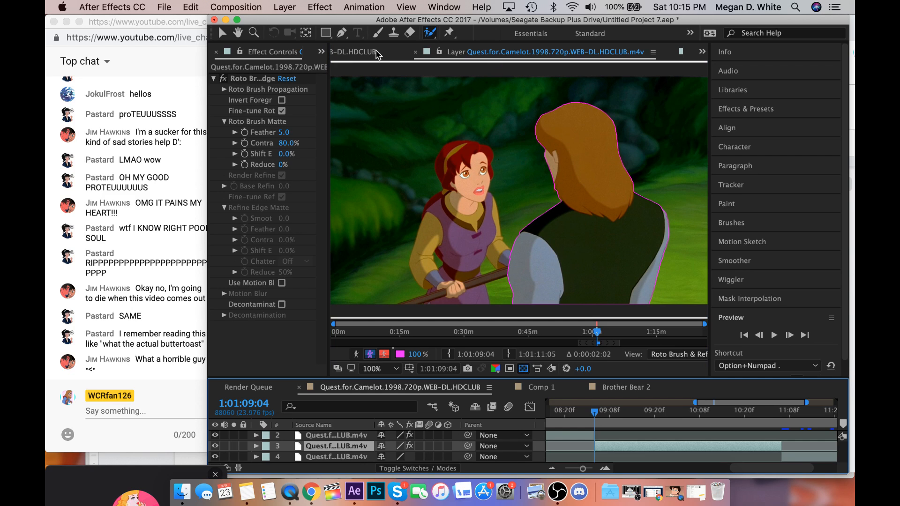
Show the Quest for Camelot composition instead of the layer view and fit it to the viewer.
click(370, 52)
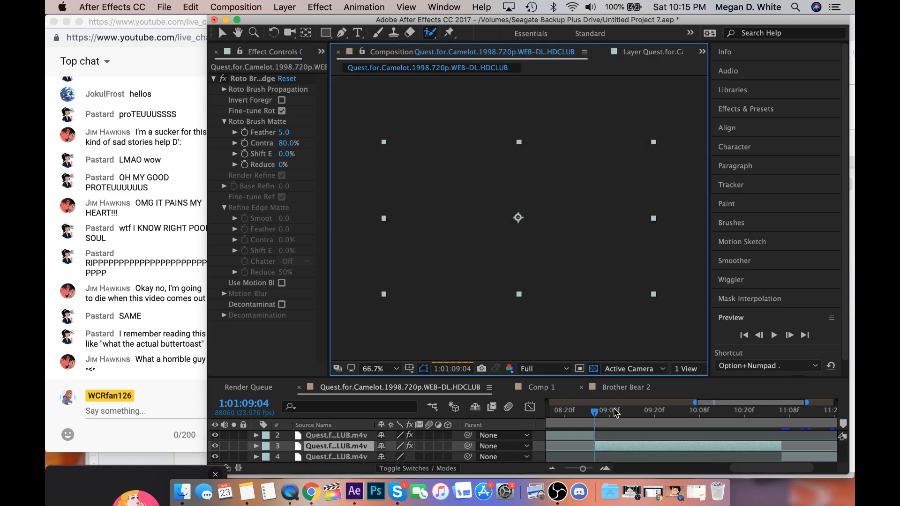
scroll(616, 424, left, 2)
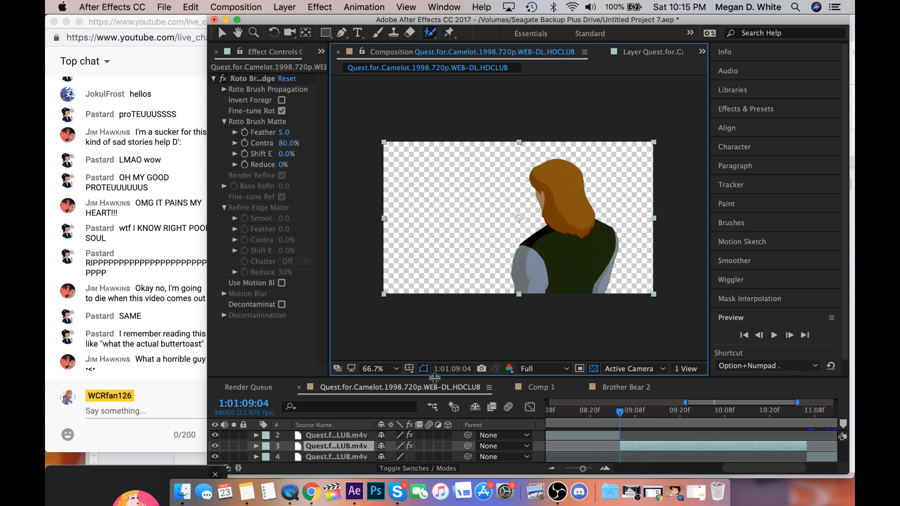
click(388, 368)
click(420, 292)
Look through the project's compositions and movie clips, including garrett5.mov and the nita files, to find a character to pair with the man.
click(322, 51)
click(342, 69)
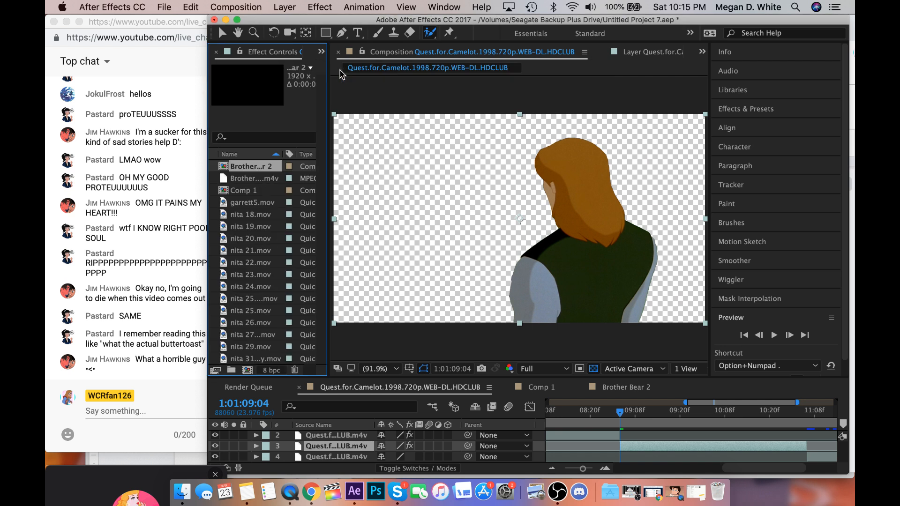
click(265, 179)
click(261, 192)
click(260, 203)
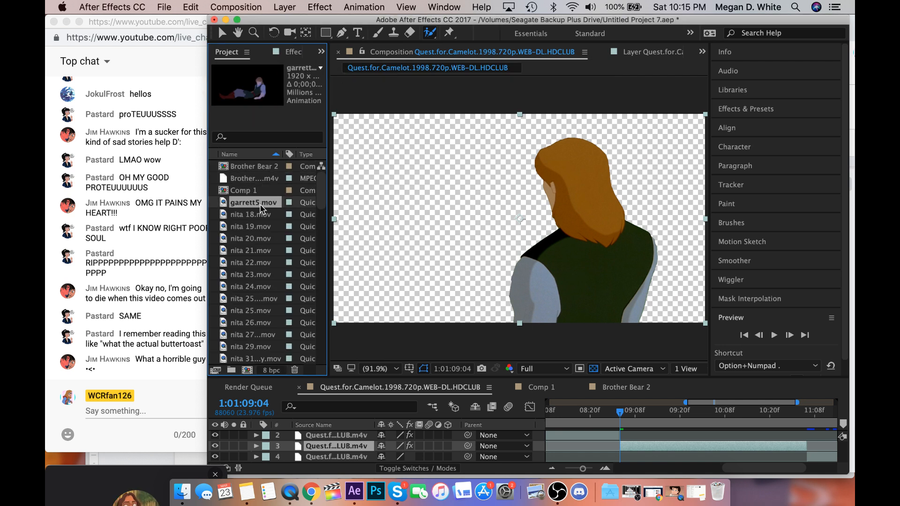
click(258, 214)
click(258, 227)
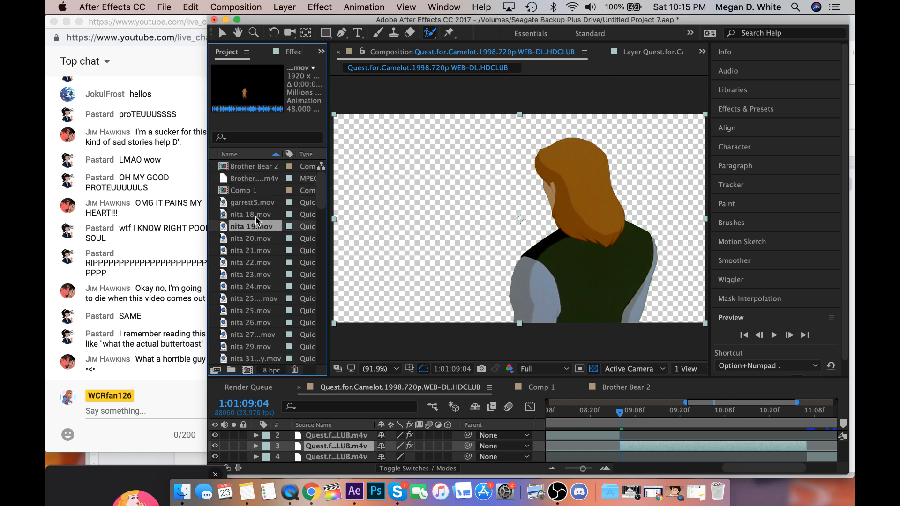
scroll(256, 218, down, 2)
scroll(260, 229, down, 10)
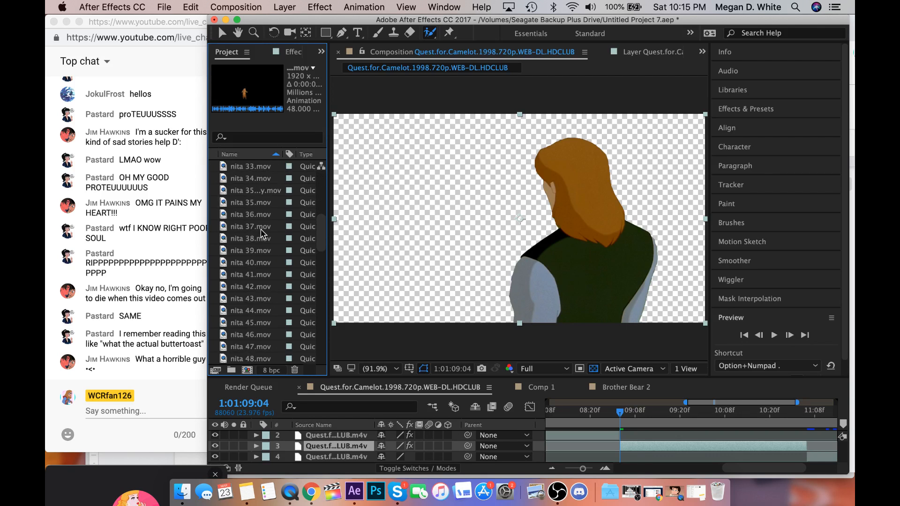
scroll(261, 230, down, 15)
click(242, 335)
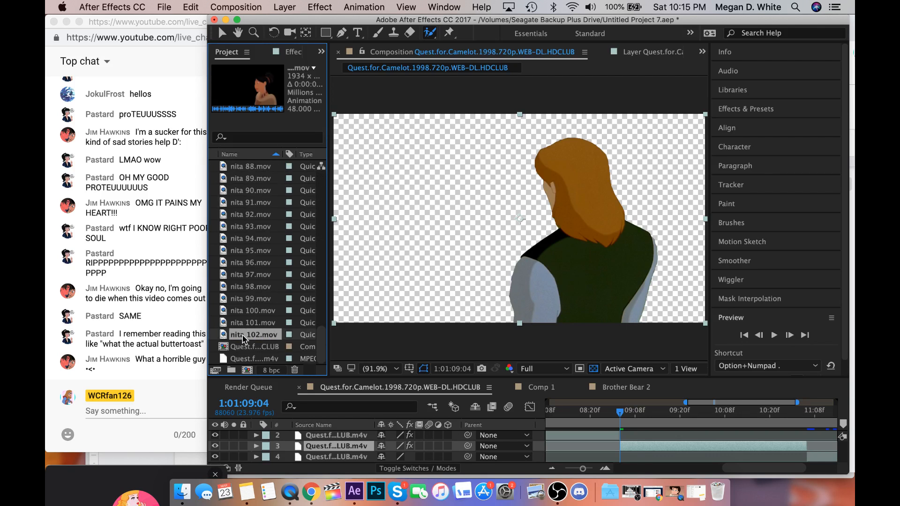
click(242, 347)
scroll(243, 281, up, 20)
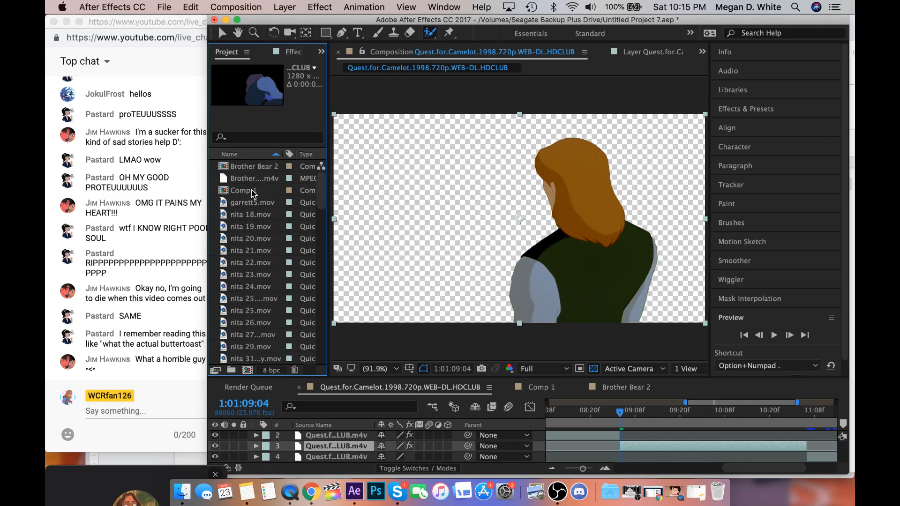
Add the Brother Bear 2 composition directly beneath the man's rotoscoped layer, starting at 1:01:09:04.
drag(256, 167, 571, 451)
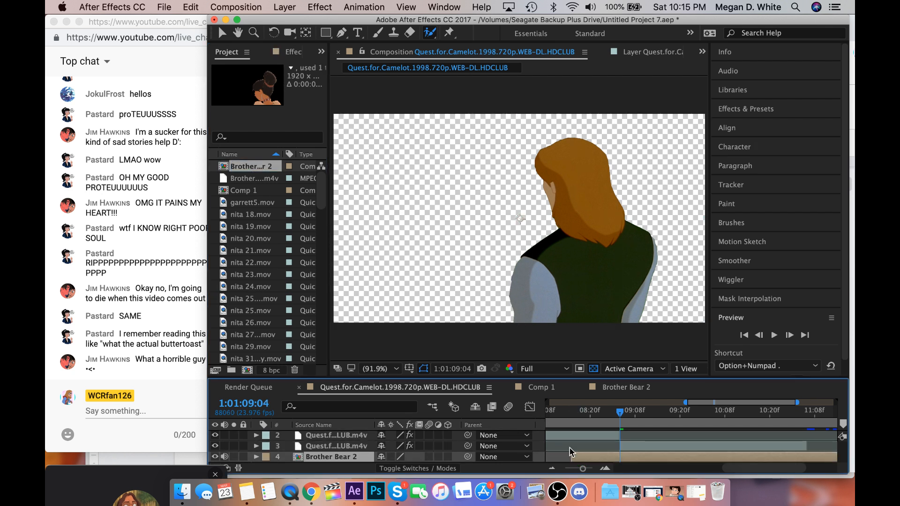
scroll(594, 452, down, 1)
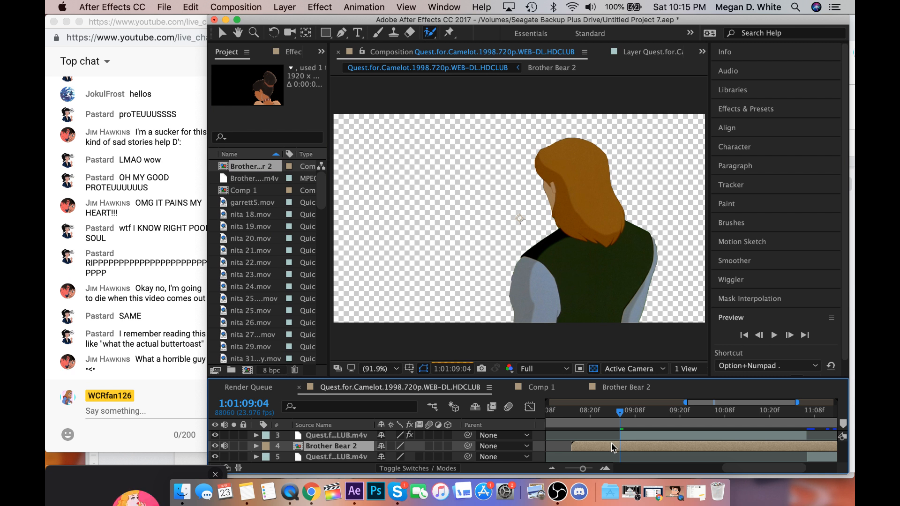
drag(612, 448, 659, 451)
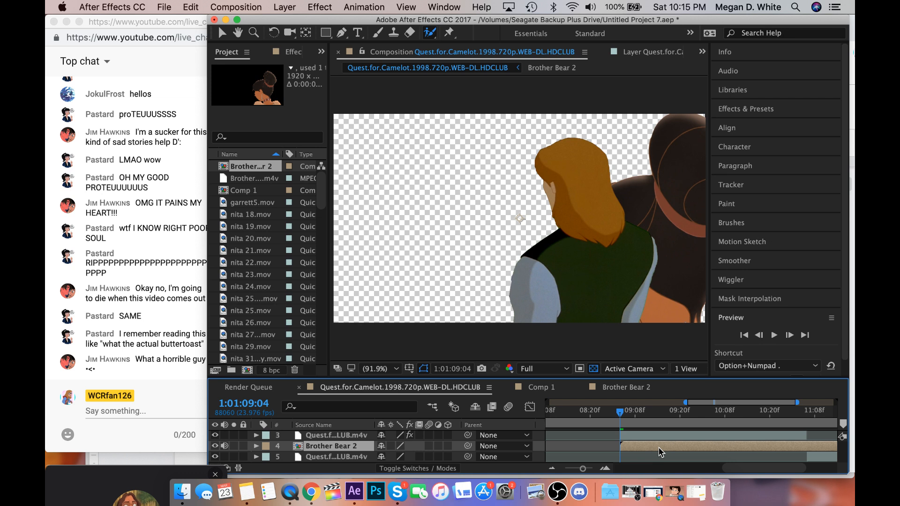
Trim the Brother Bear 2 layer to begin at its 0:56:54:11 frame, and slide it back to start at 1:01:09:04.
double_click(659, 447)
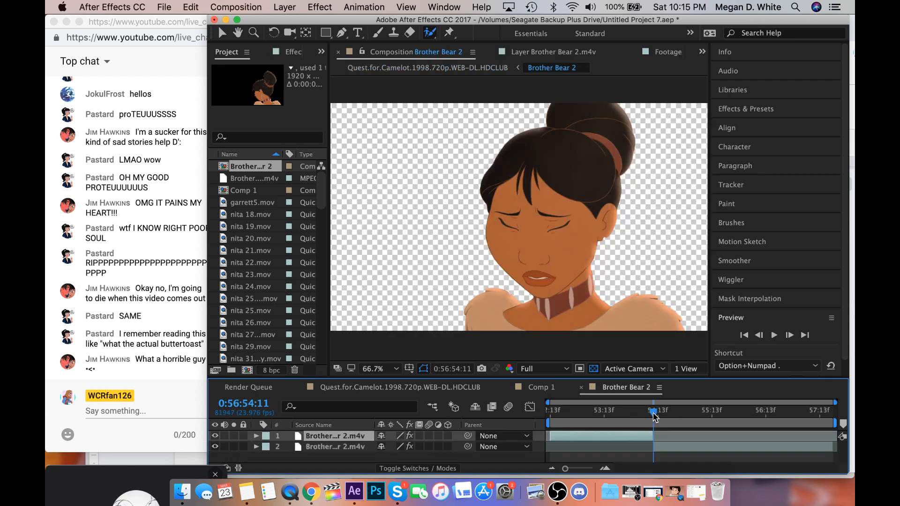
click(534, 388)
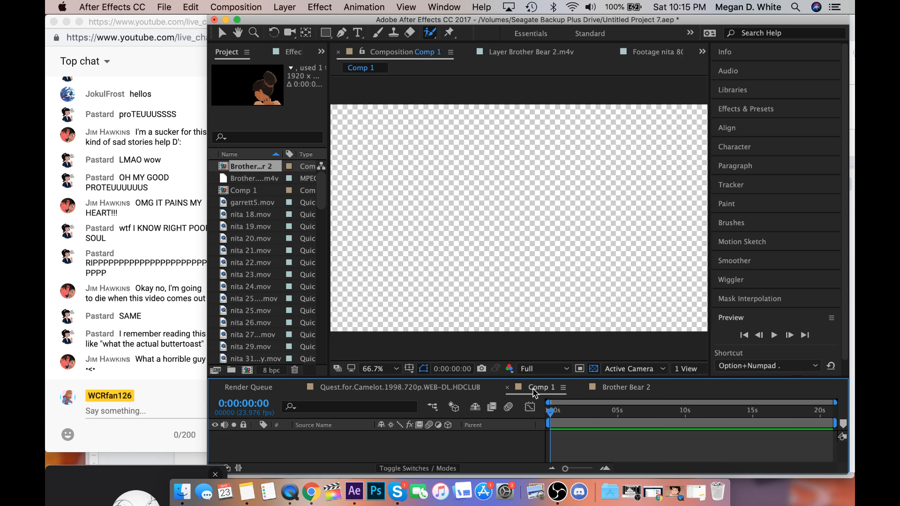
click(407, 389)
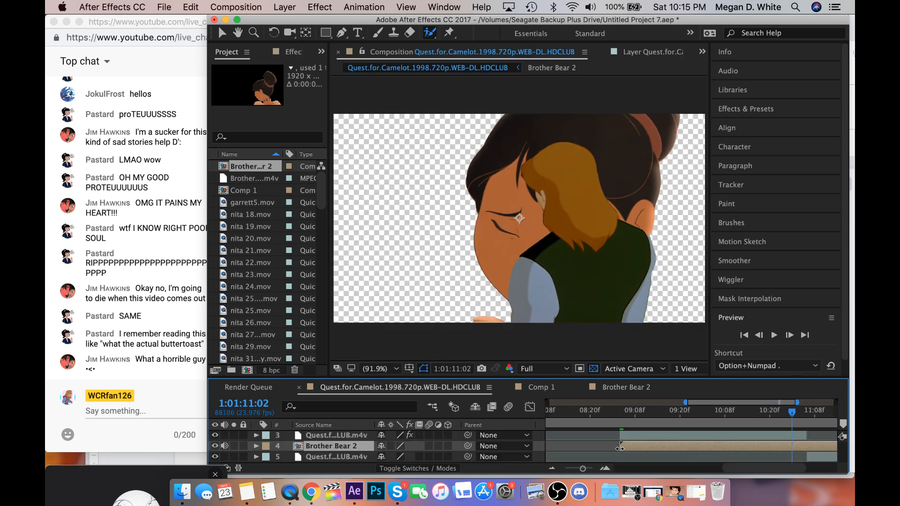
drag(620, 448, 792, 458)
click(618, 416)
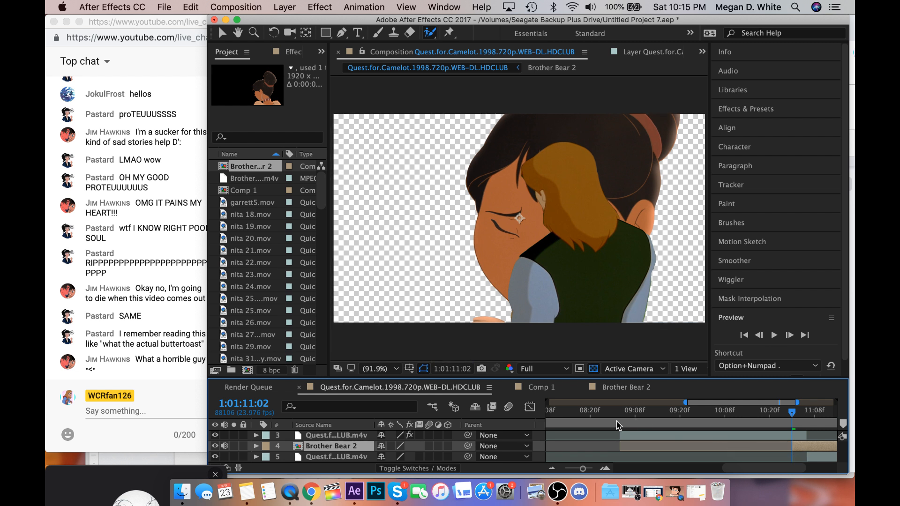
drag(794, 449, 624, 449)
Scale the Brother Bear 2 layer down to the composition frame and flip it horizontally.
scroll(580, 267, down, 1)
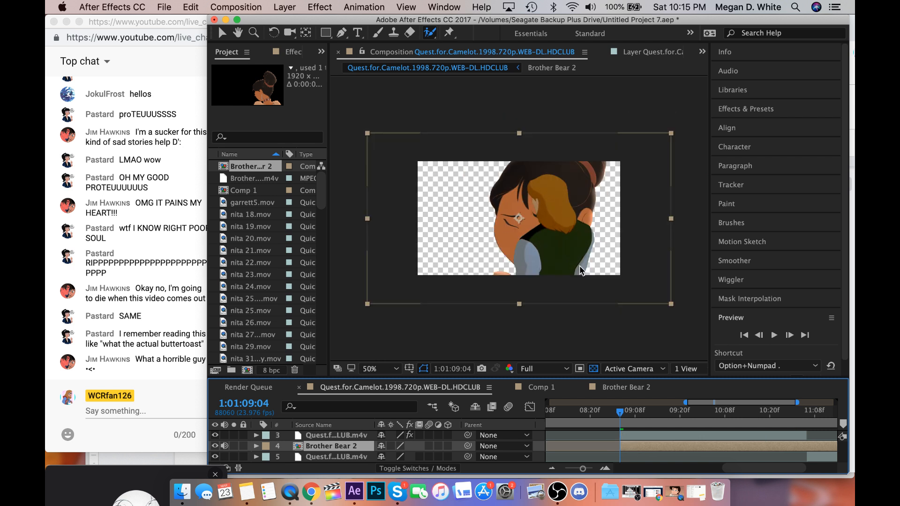
drag(367, 304, 418, 279)
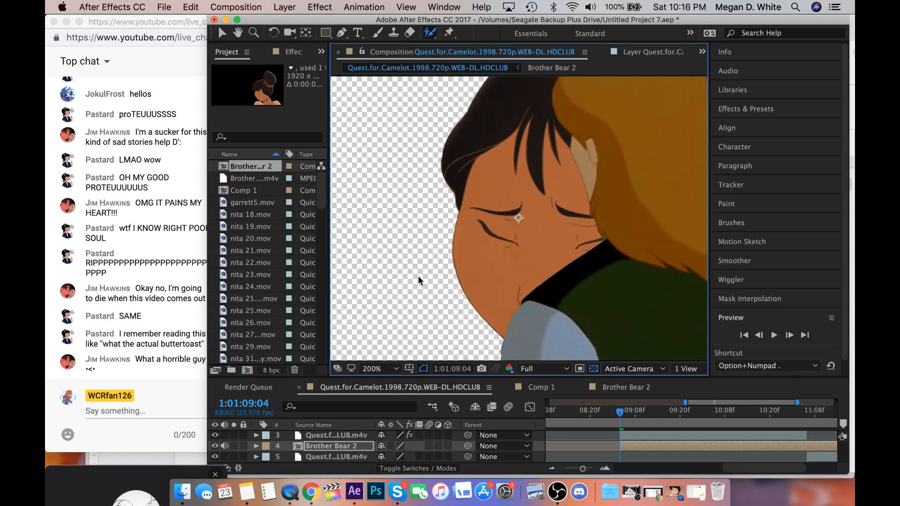
click(475, 6)
text(flip)
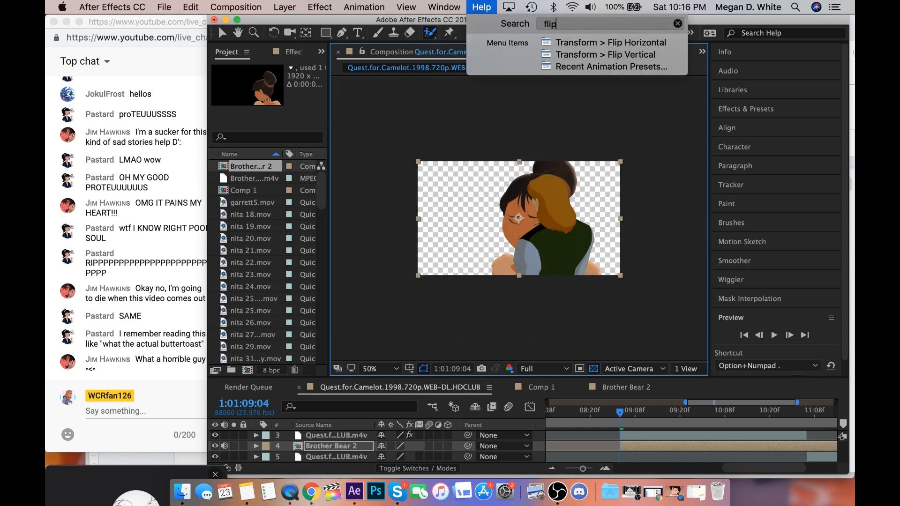
click(576, 45)
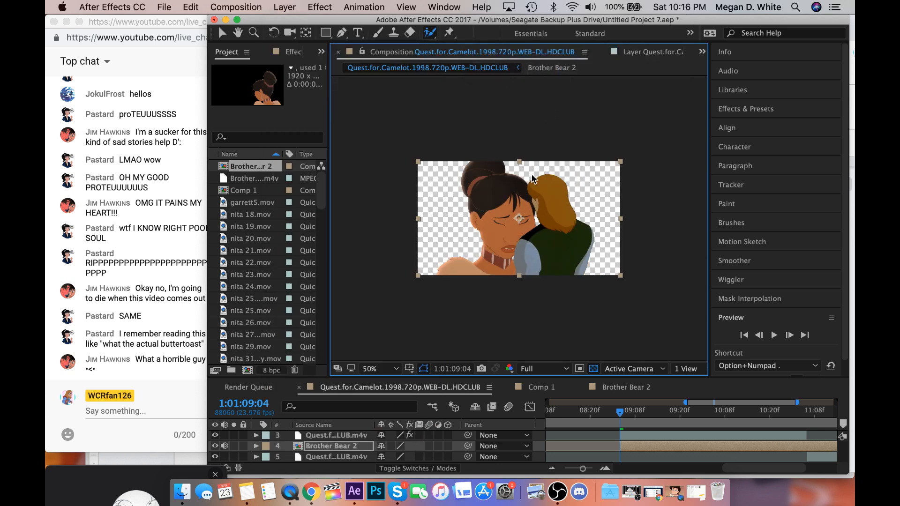
Enlarge the man's rotoscoped layer and shift it slightly down and right, and nudge the woman's Brother Bear 2 layer to the left.
click(630, 436)
drag(620, 162, 759, 111)
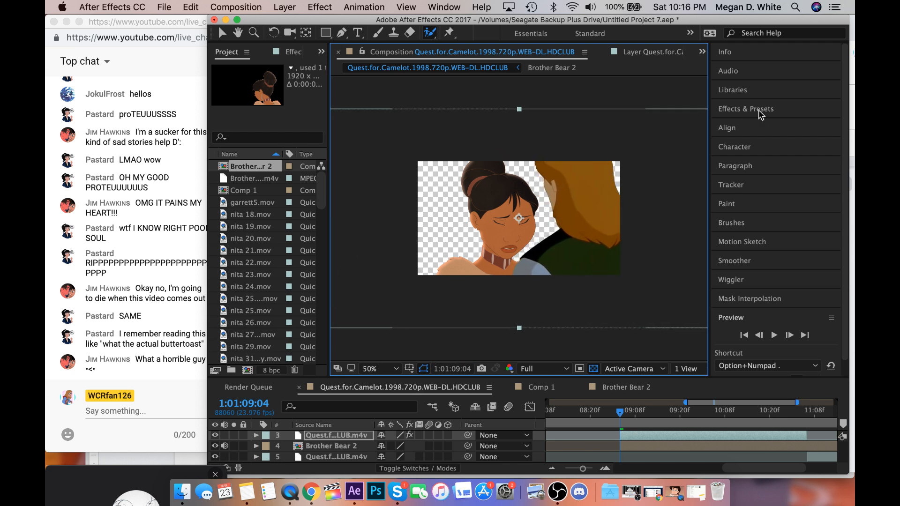
drag(640, 222, 642, 232)
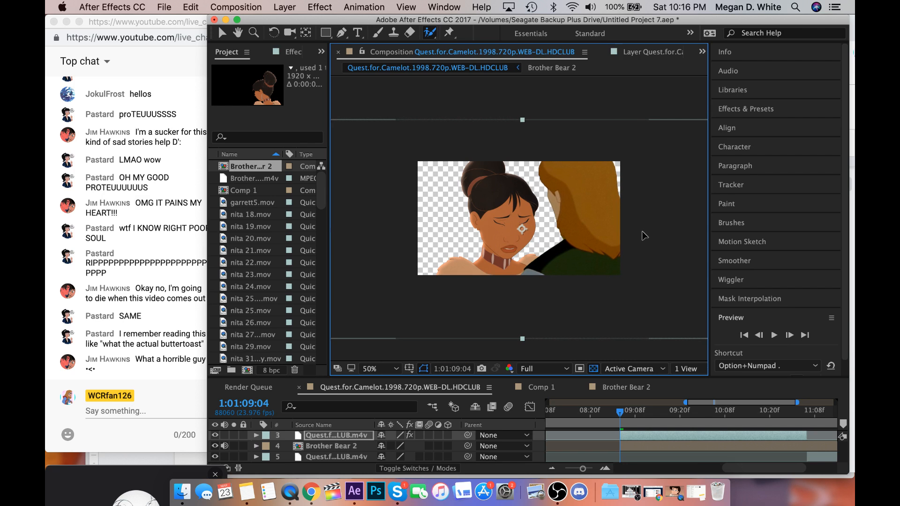
click(647, 445)
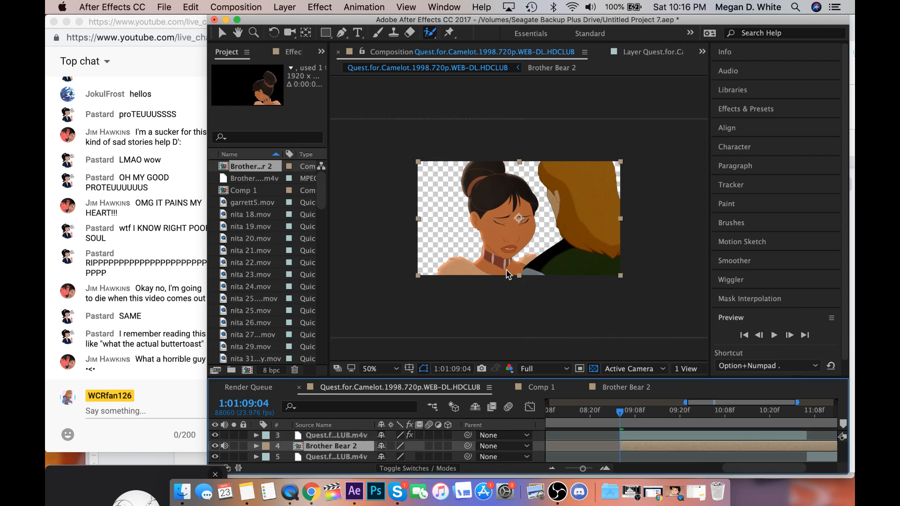
drag(506, 274, 496, 274)
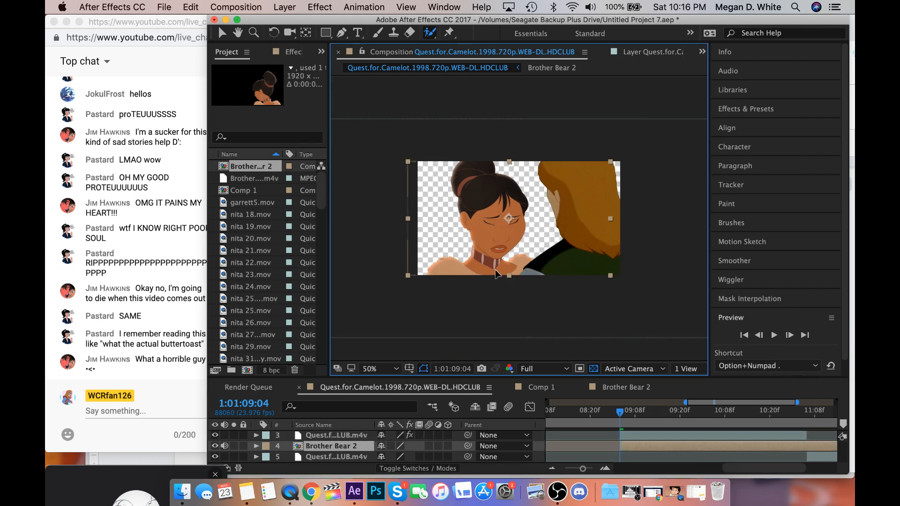
Trim the end of the Brother Bear 2 layer to 1:01:11:06, where the man's rotoscoped layer ends.
click(651, 434)
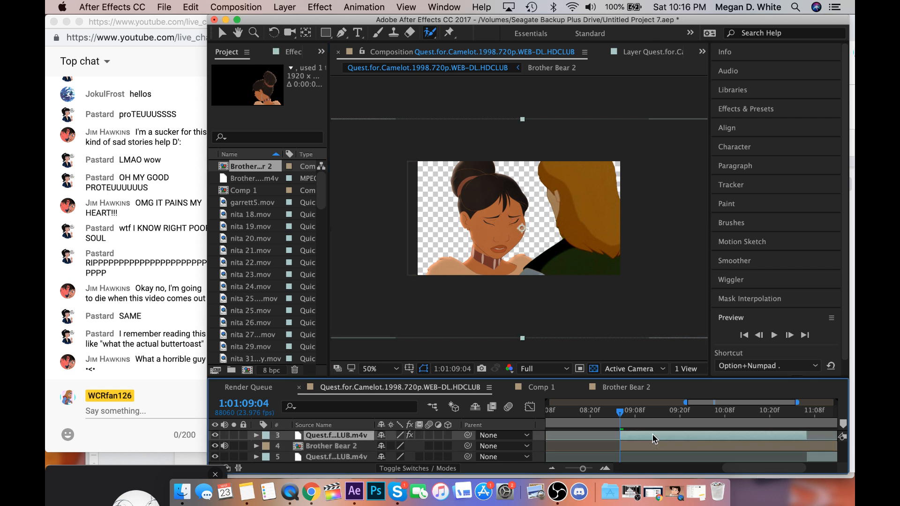
scroll(660, 436, right, 5)
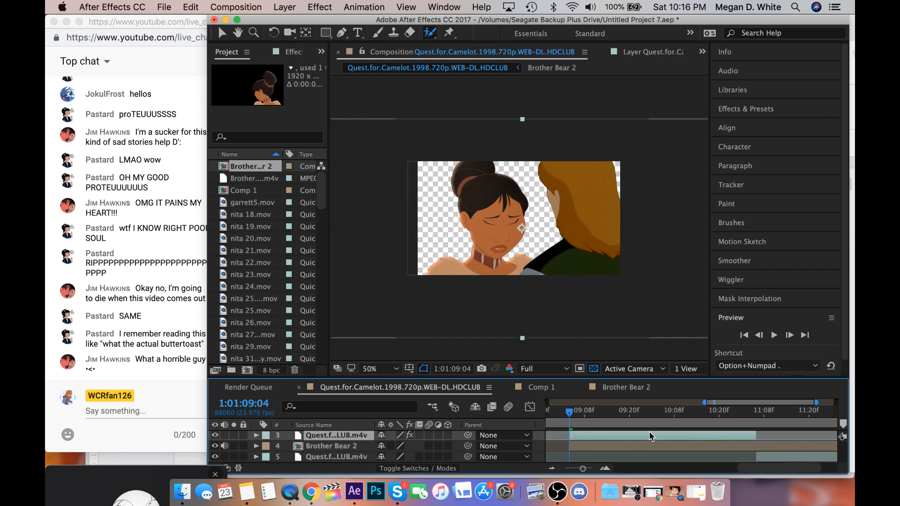
click(713, 416)
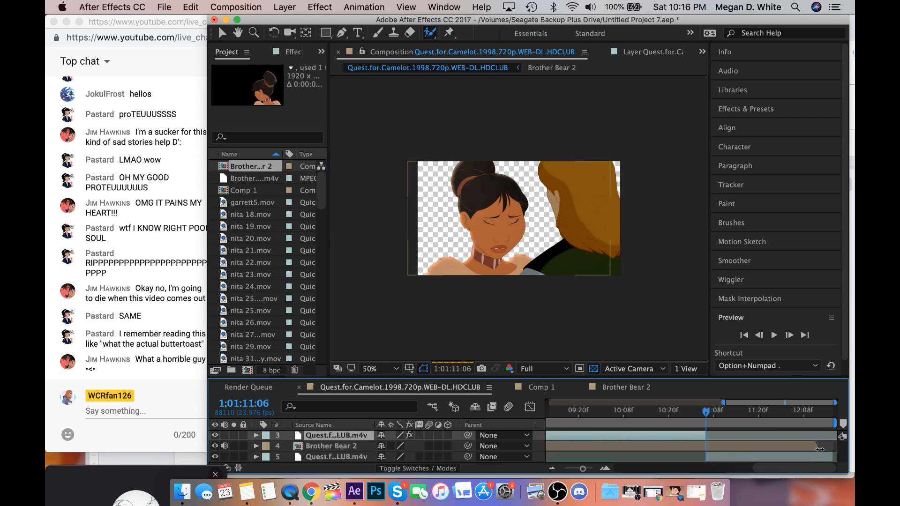
drag(819, 448, 706, 448)
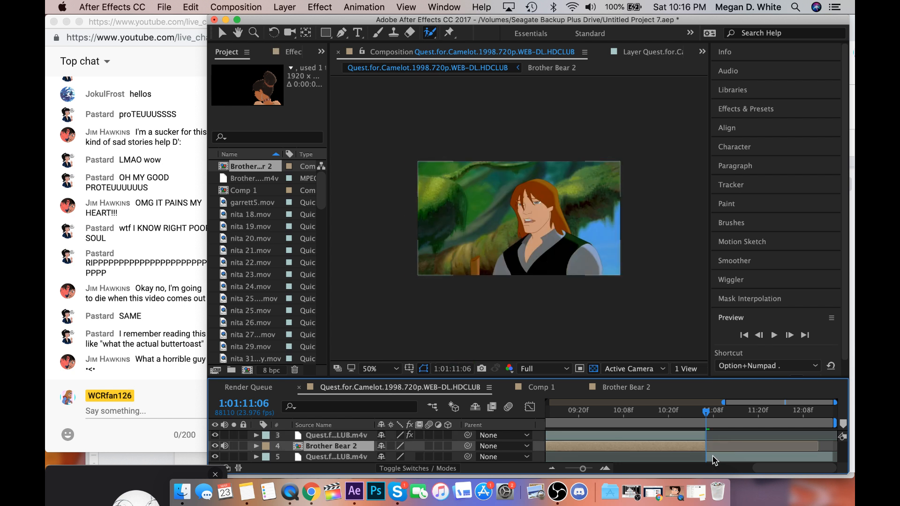
Rotoscope the man's whole front-facing figure in the following Quest for Camelot clip at 1:01:11:06, with a matte feather of 9.9.
click(714, 458)
double_click(714, 458)
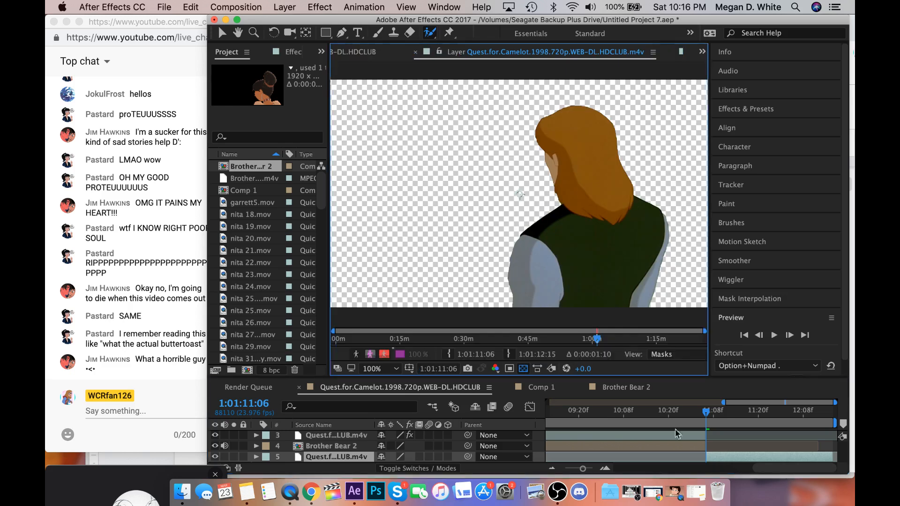
click(583, 176)
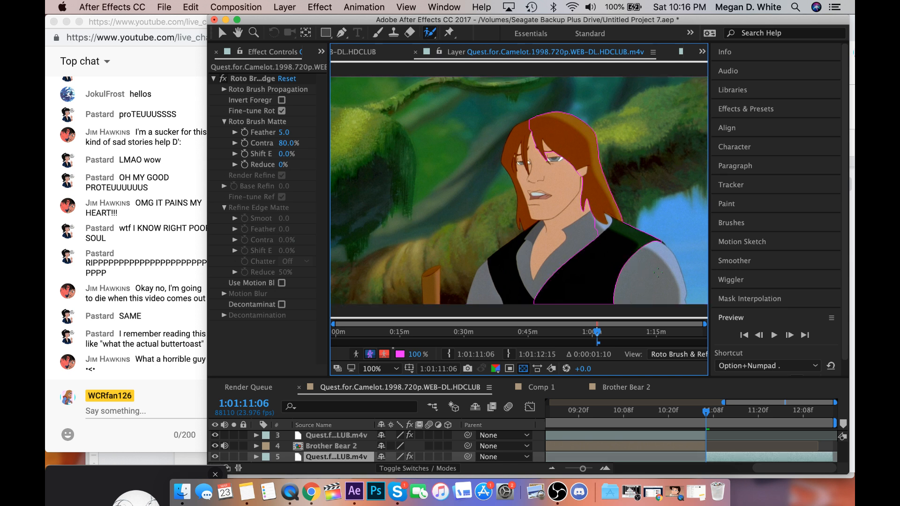
drag(658, 273, 486, 292)
mouse_move(554, 203)
mouse_down()
mouse_move(524, 222)
mouse_move(518, 192)
mouse_up()
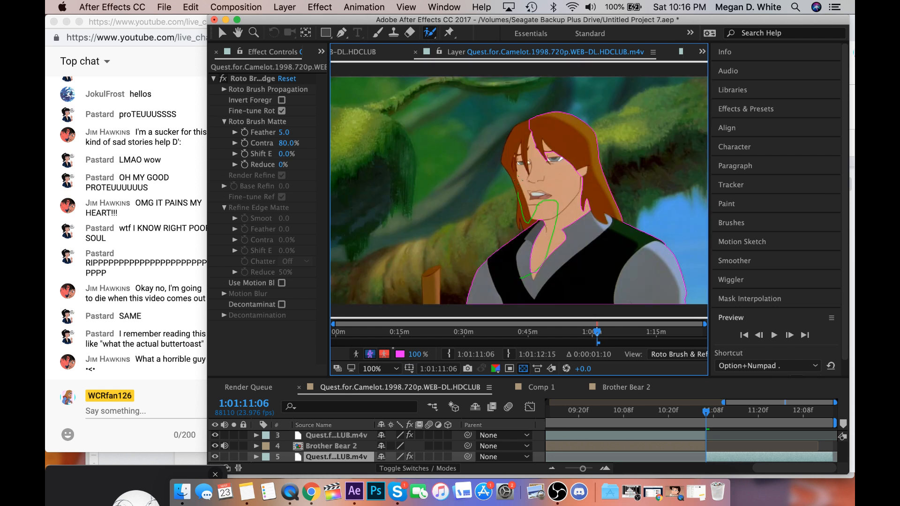
drag(515, 153, 519, 142)
drag(284, 132, 314, 133)
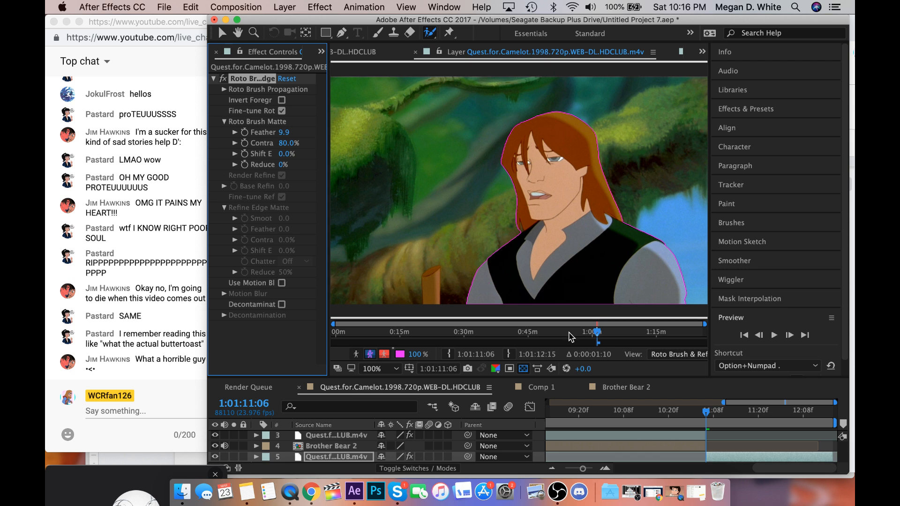
Extend the Roto Brush span over the front-facing clip, propagate the man's outline frame by frame towards 1:01:12:15, and play it back.
click(595, 342)
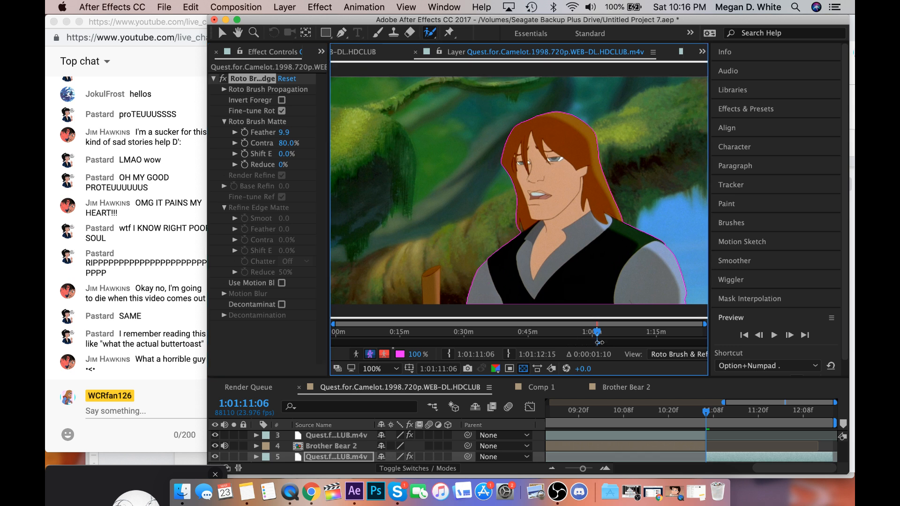
drag(570, 342, 622, 343)
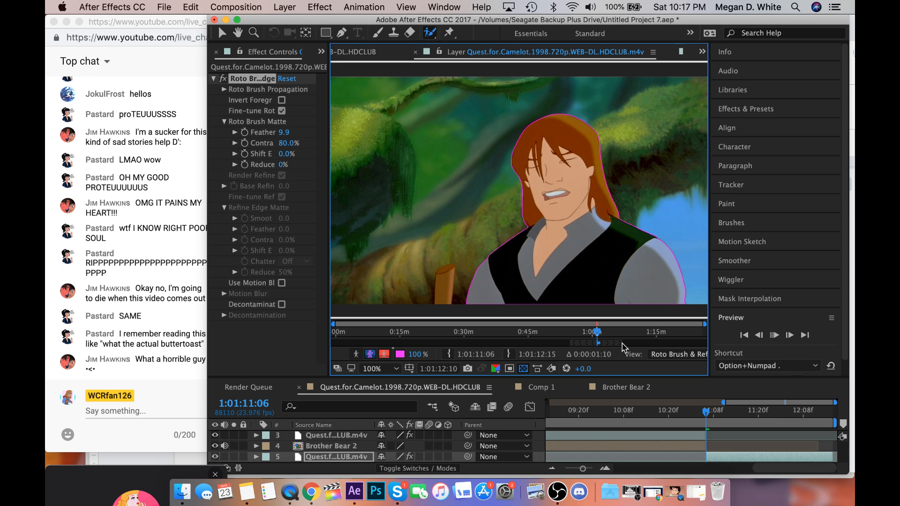
key(Page_Down)
key(Page_Down)
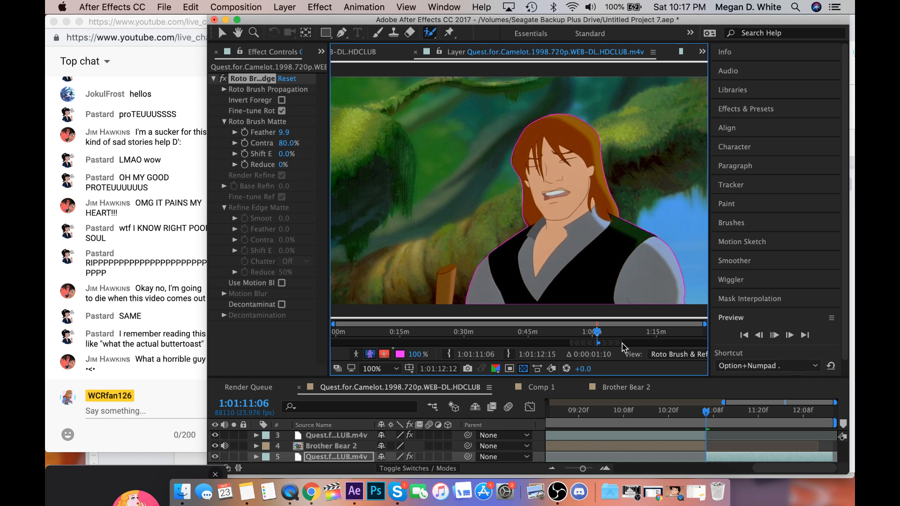
key(Page_Down)
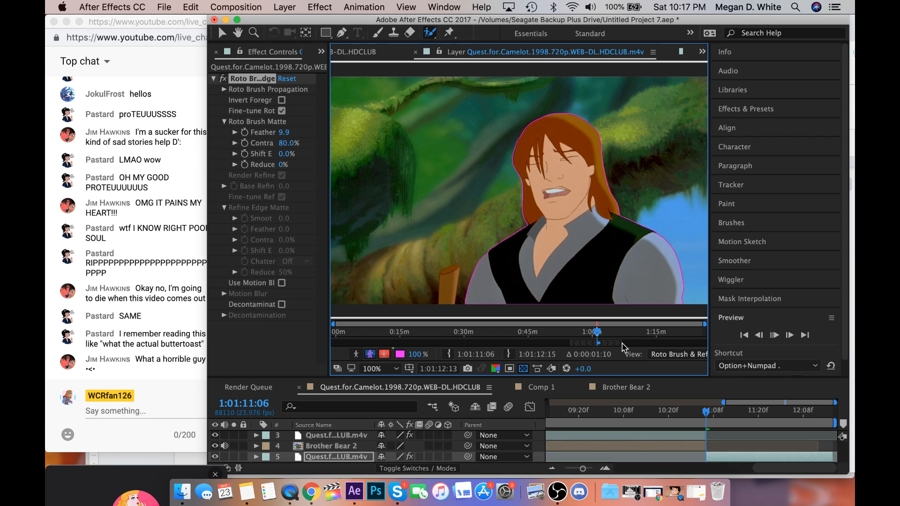
key(space)
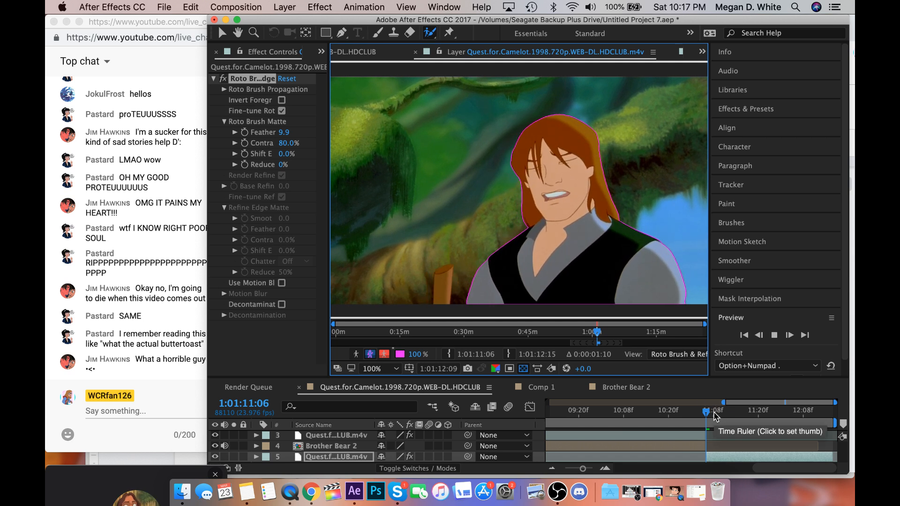
Return to the Quest for Camelot composition and add a second Brother Bear 2 layer directly above the front-facing clip, starting at 1:01:11:06.
click(365, 54)
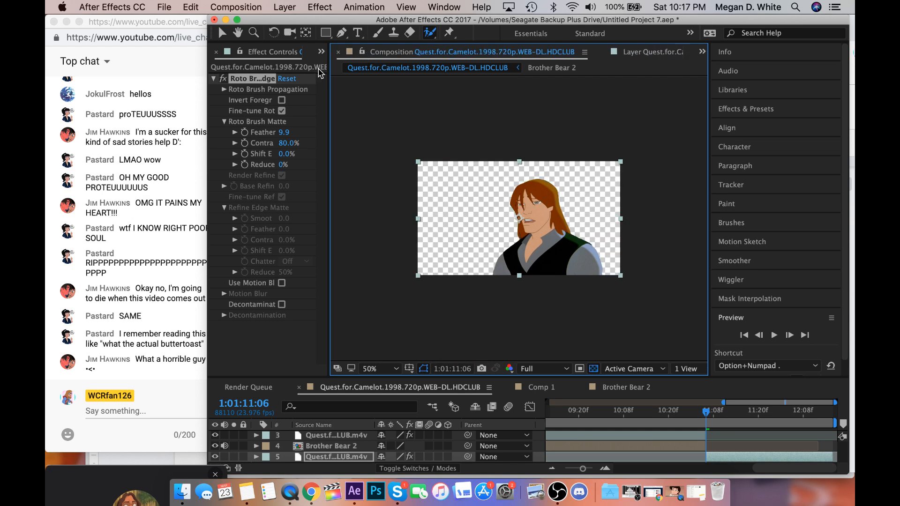
click(321, 52)
click(338, 69)
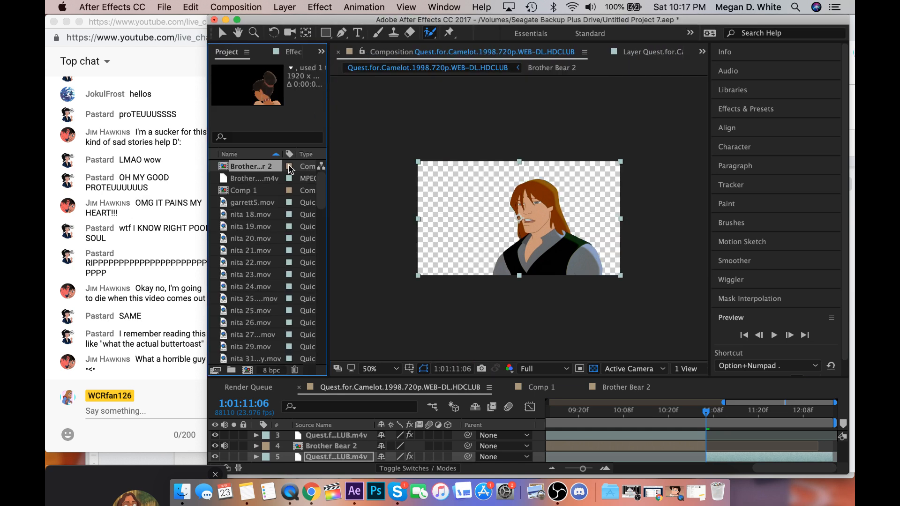
click(249, 183)
click(249, 166)
drag(716, 476, 706, 457)
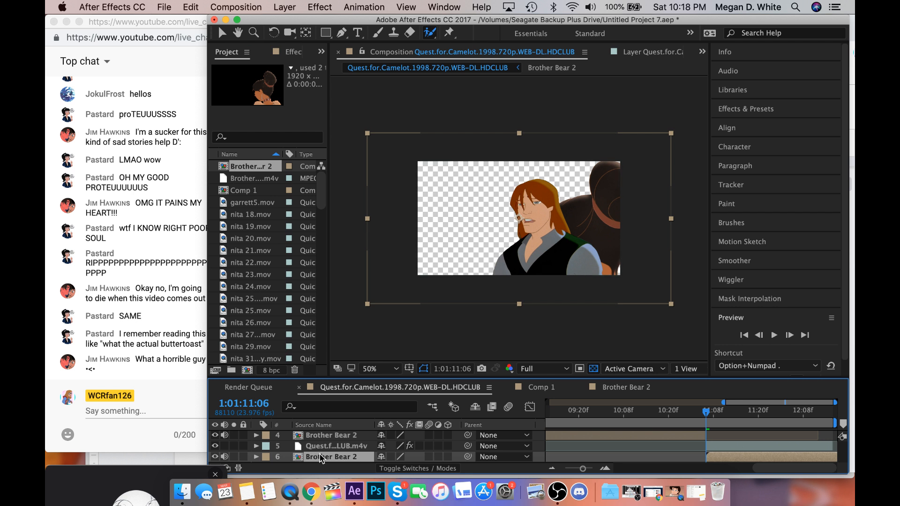
drag(324, 457, 321, 446)
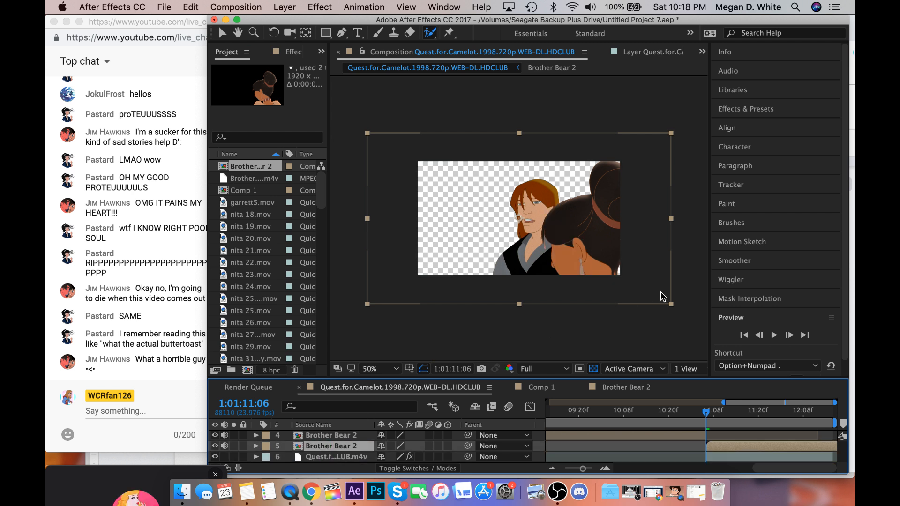
Flip the second Brother Bear 2 layer horizontally.
click(482, 6)
text(flip)
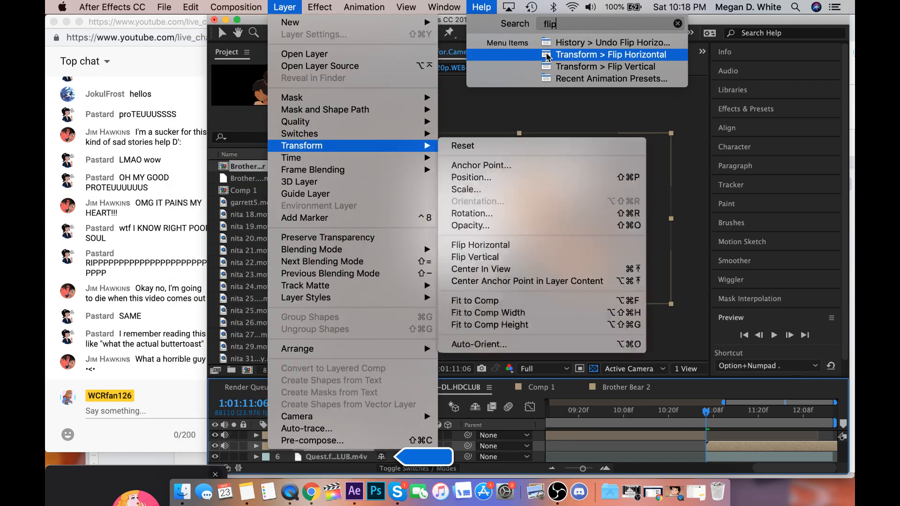
click(548, 56)
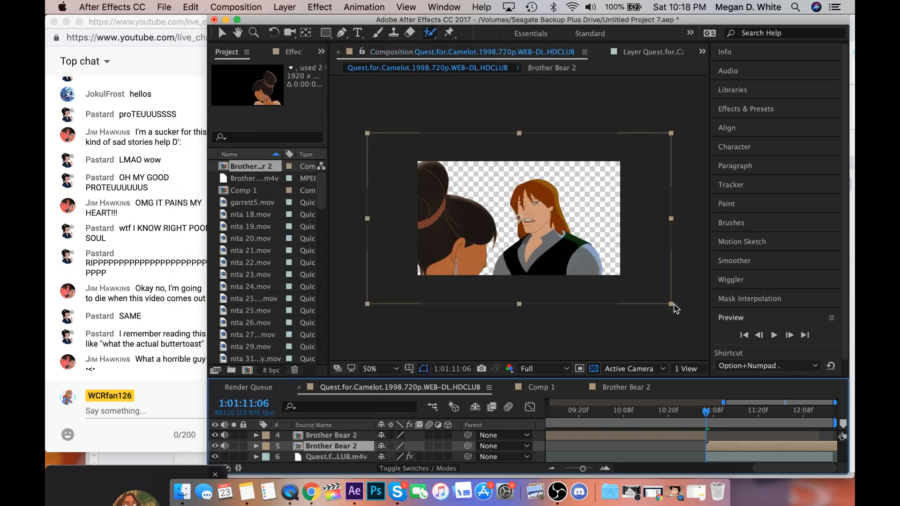
Try to scale the second Brother Bear 2 layer down to the composition frame, and undo the resize.
drag(671, 305, 642, 277)
key(super+z)
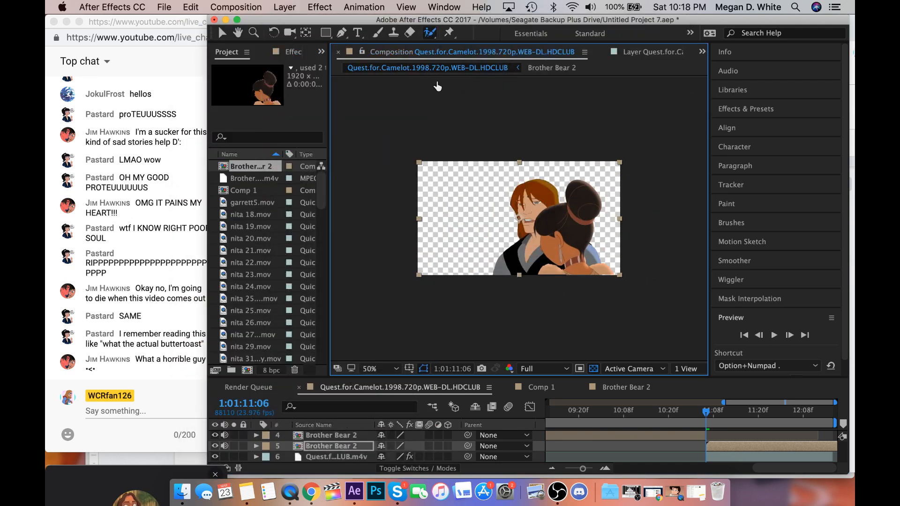
click(483, 5)
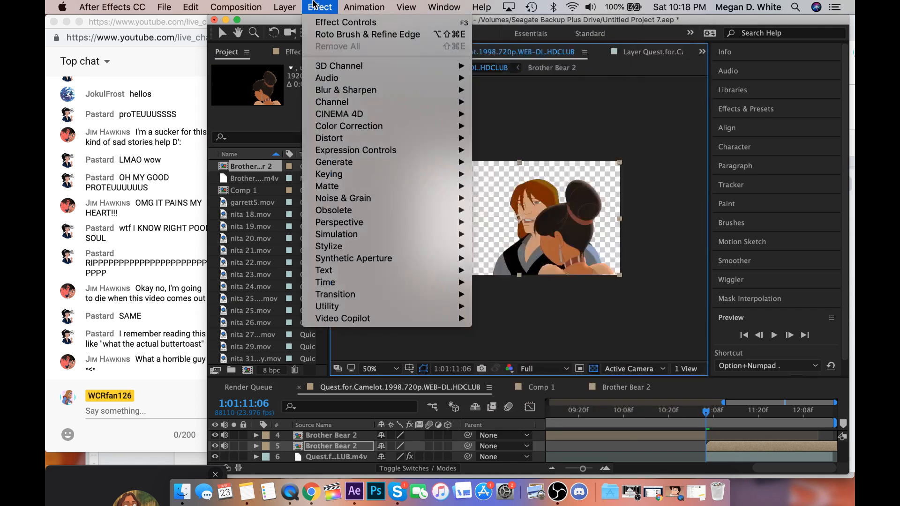
mouse_move(253, 7)
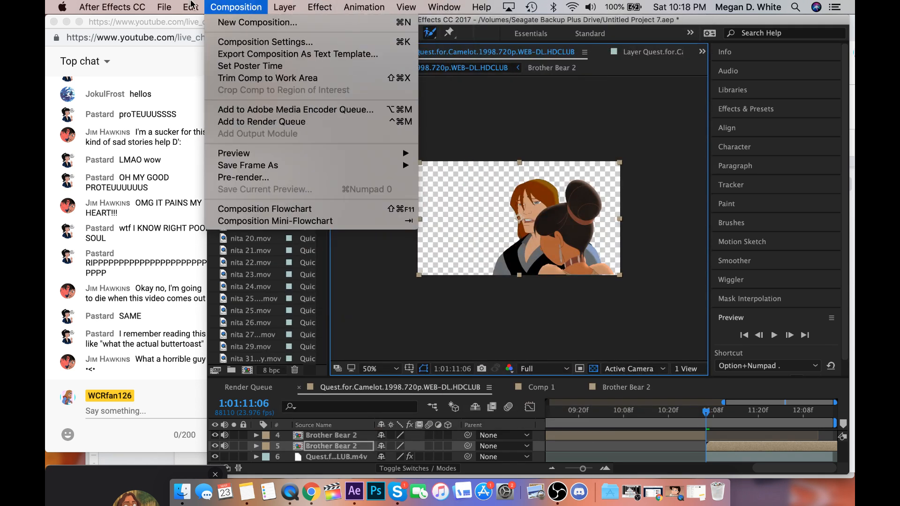
mouse_move(192, 6)
click(202, 26)
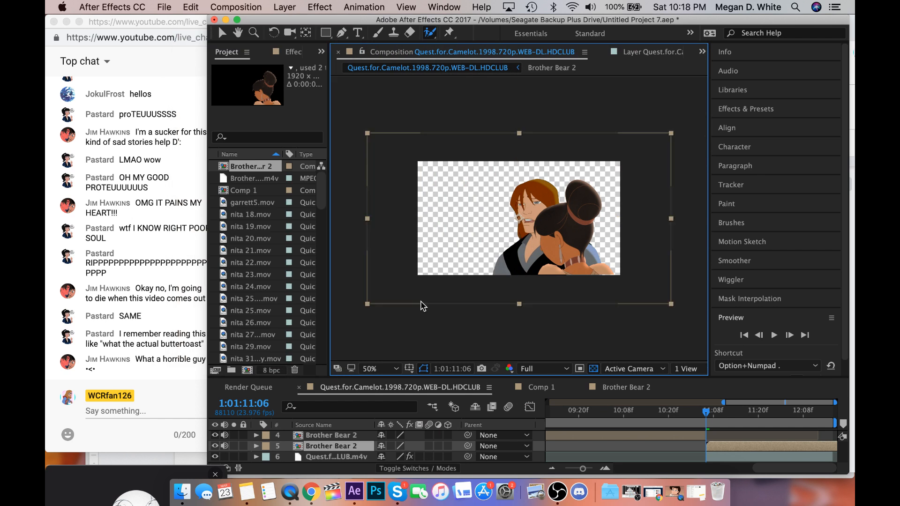
Restore the horizontal flip of the second Brother Bear 2 layer and set its scale to -67.0, 67.0%.
key(super+z)
key(s)
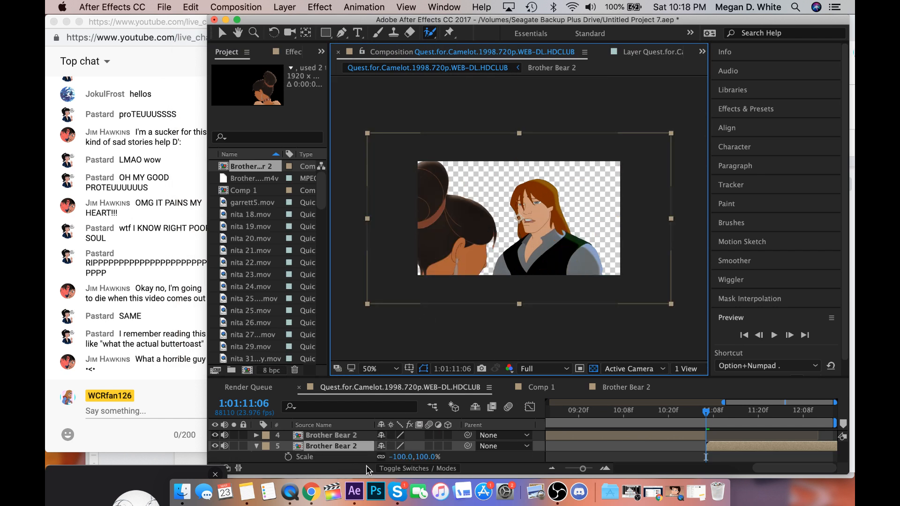
drag(387, 458, 421, 455)
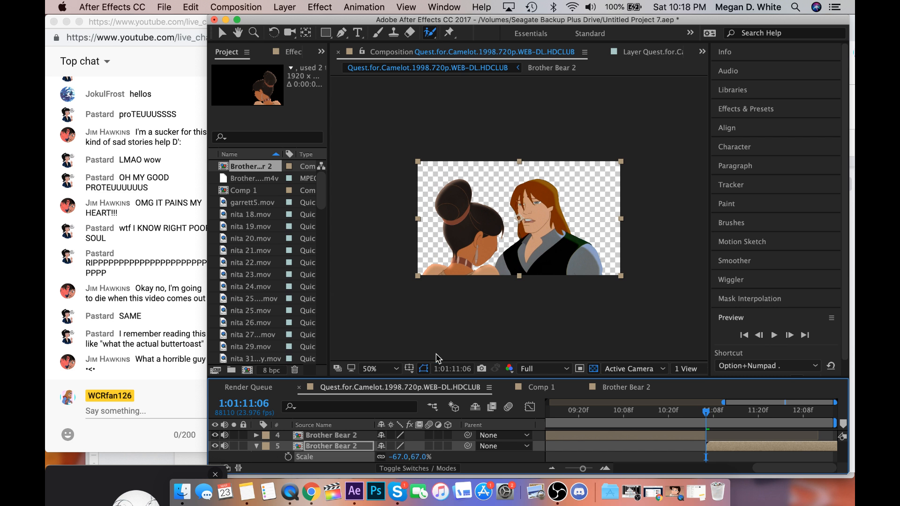
click(256, 446)
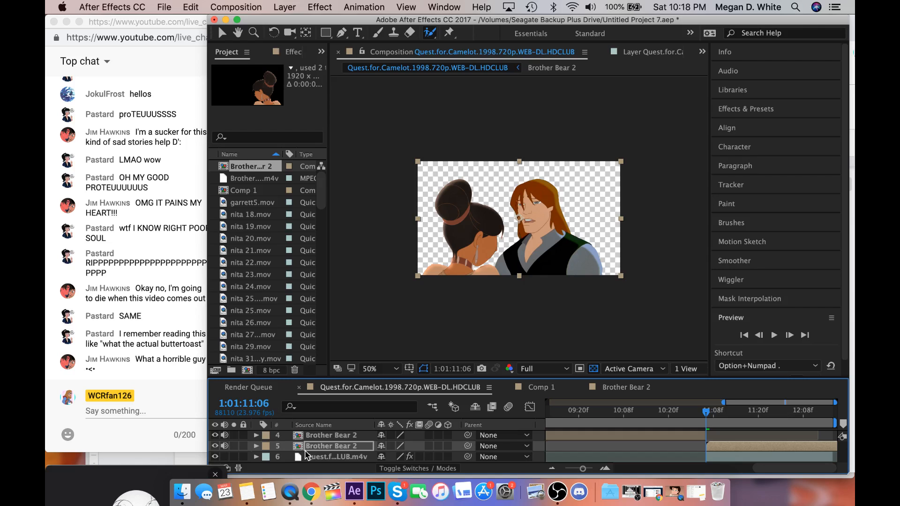
Enlarge the front-facing man's clip slightly and shift it away from the woman, fitting the composition in view.
click(306, 455)
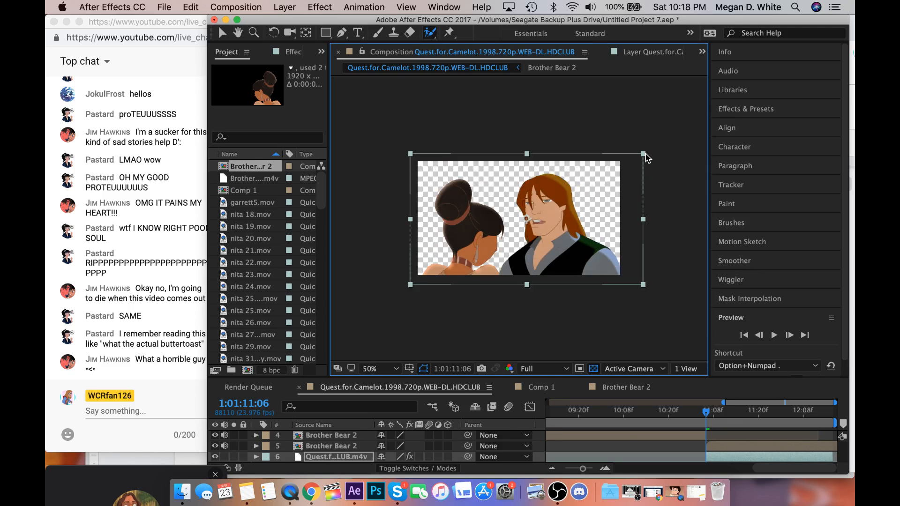
drag(649, 155, 652, 152)
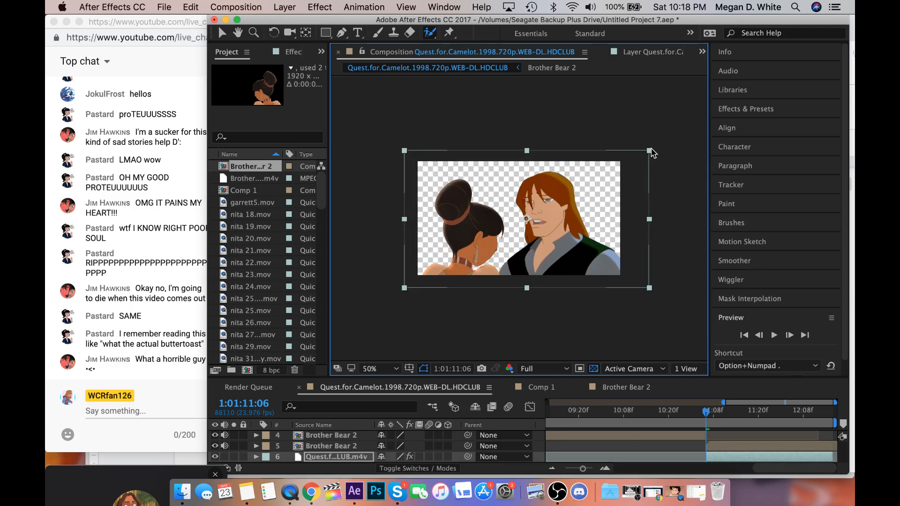
key(period)
click(382, 368)
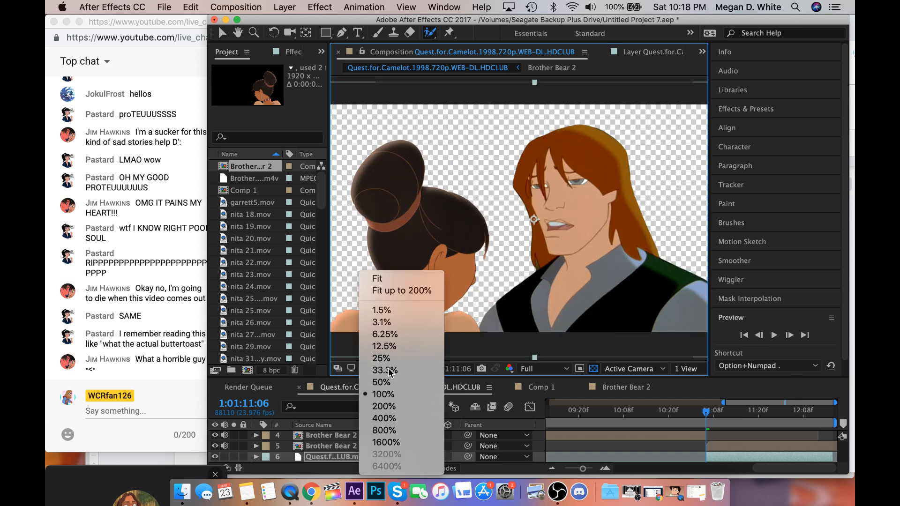
click(417, 293)
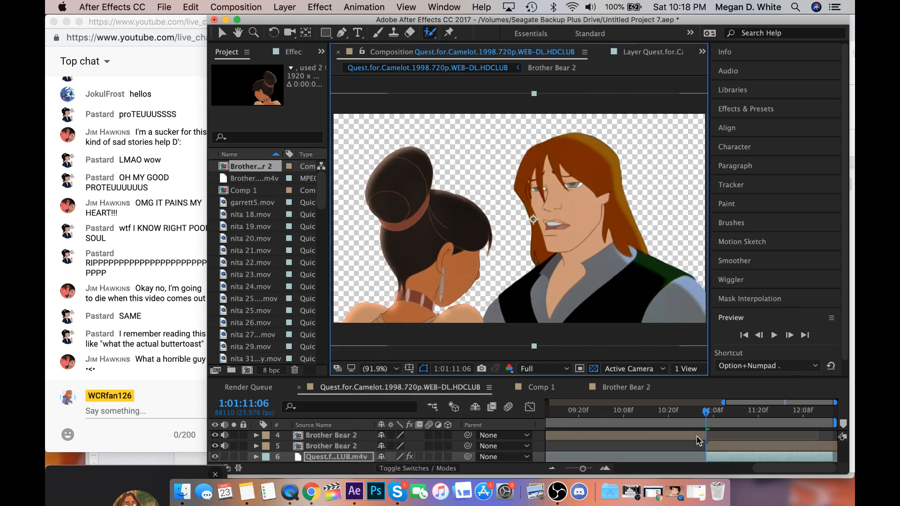
Check the start of the scene at 1:01:04:08 and set the current time to the hand clip's start at 1:01:06:13.
scroll(753, 427, left, 10)
scroll(752, 427, up, 1)
scroll(753, 427, up, 2)
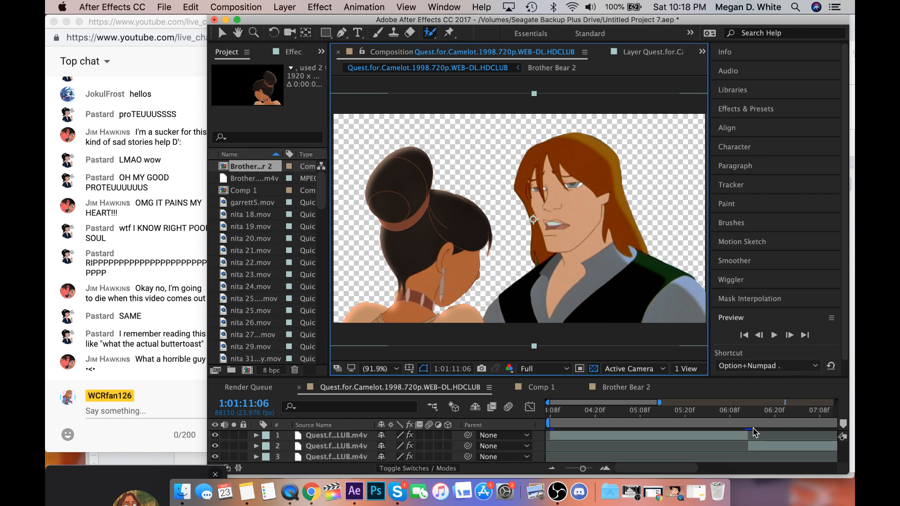
click(549, 412)
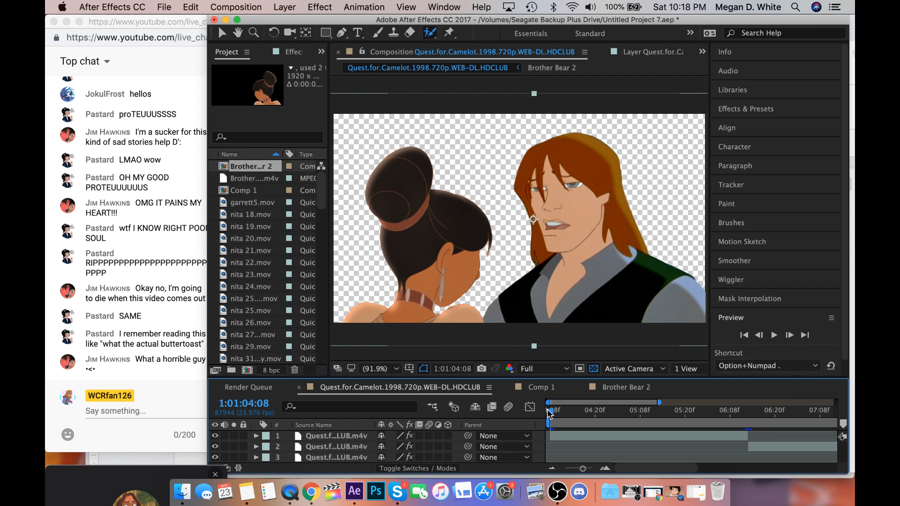
scroll(614, 430, right, 2)
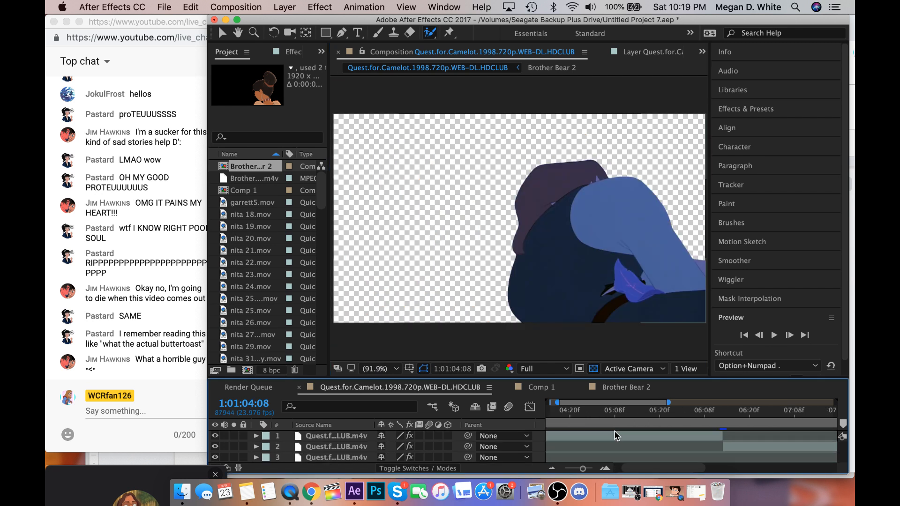
scroll(614, 430, down, 1)
click(673, 411)
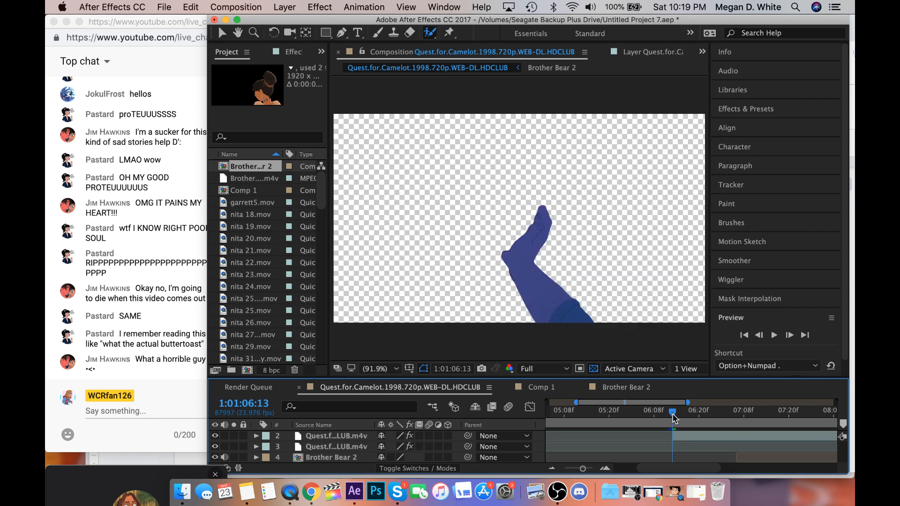
scroll(672, 419, left, 1)
scroll(673, 418, up, 1)
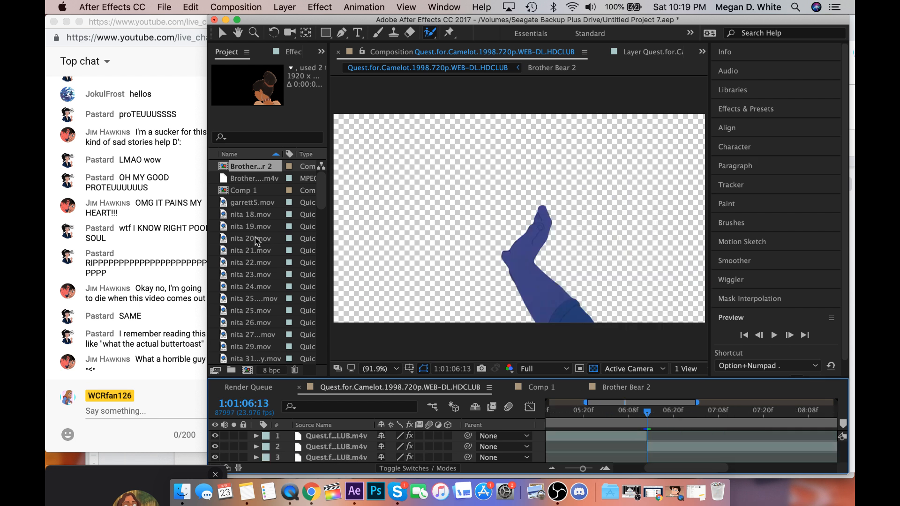
Add nita 100.mov directly below the hand clip starting at 1:01:06:13 and scale it down to roughly the composition frame.
scroll(257, 241, down, 15)
click(253, 323)
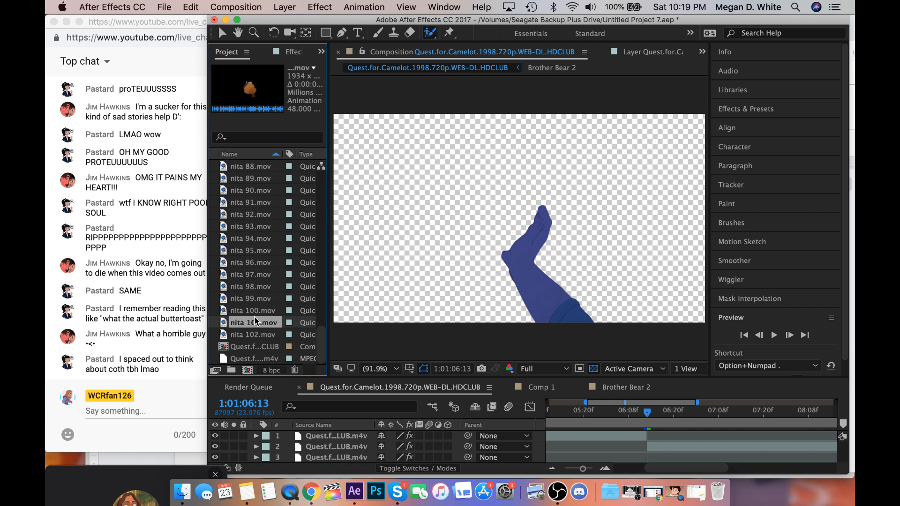
drag(254, 314, 702, 450)
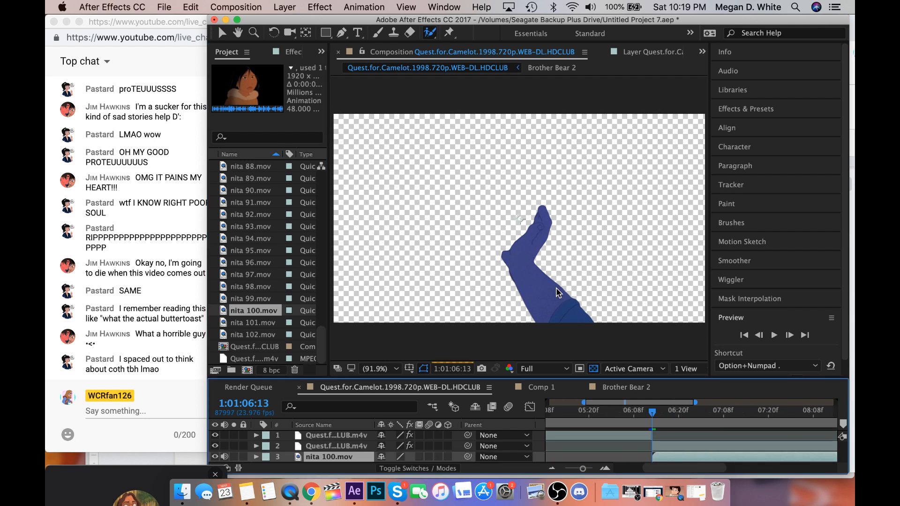
scroll(556, 288, down, 1)
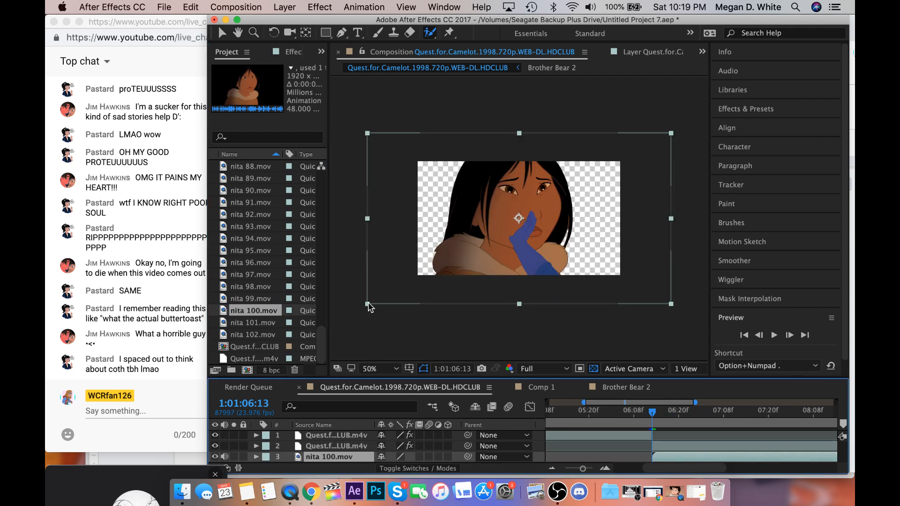
drag(367, 304, 409, 280)
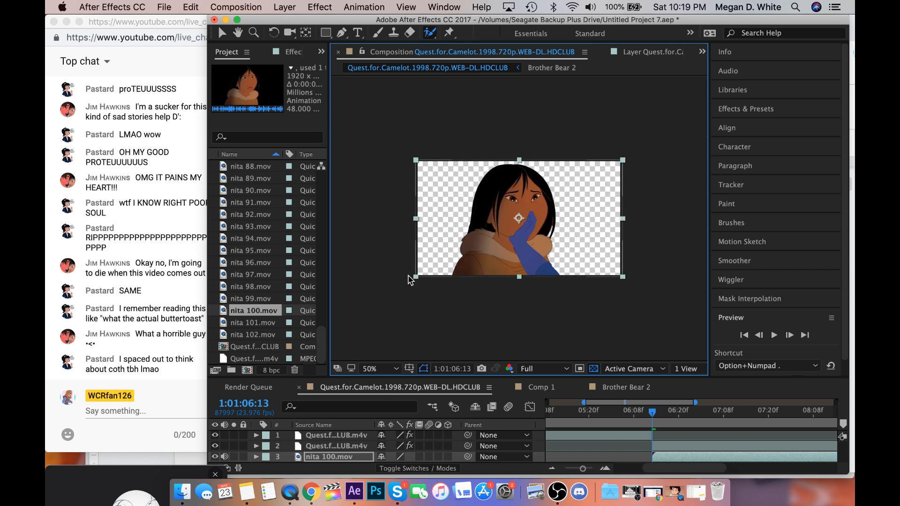
Enlarge the Quest for Camelot hand clip slightly and position the hand against the woman's cheek.
click(663, 446)
drag(620, 161, 749, 149)
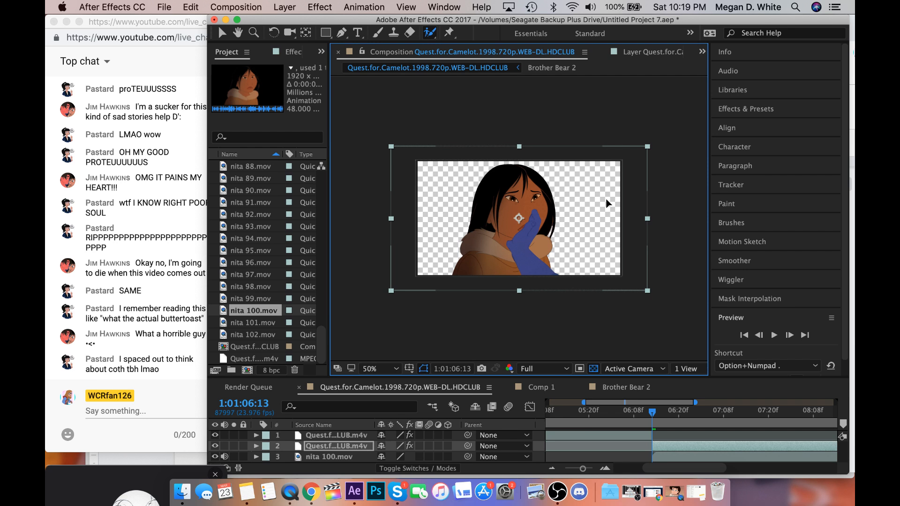
drag(606, 200, 607, 199)
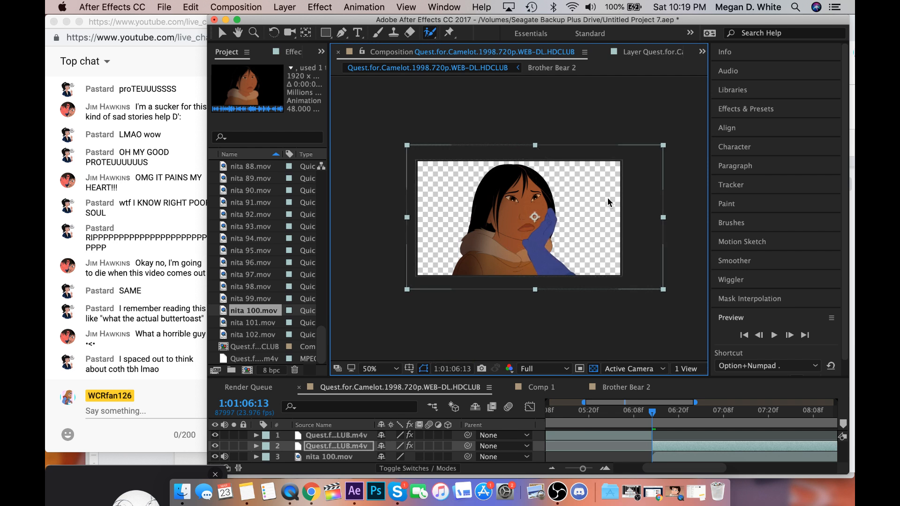
Preview the hand against the woman's cheek from 1:01:06:13 and inspect the frame at 1:01:06:20.
key(slash)
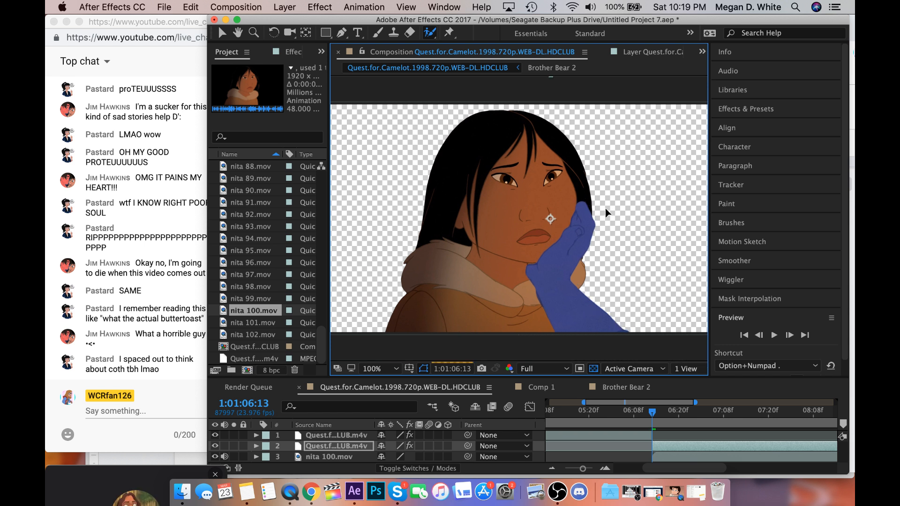
key(space)
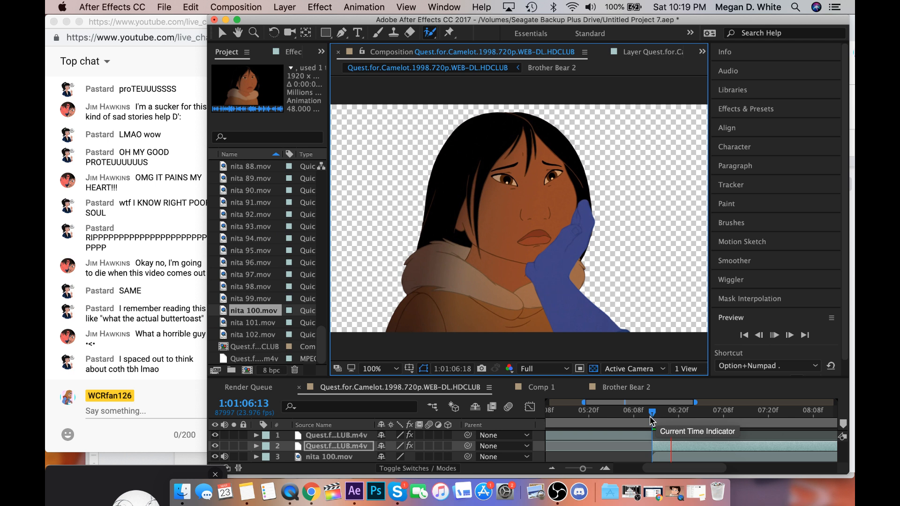
click(652, 418)
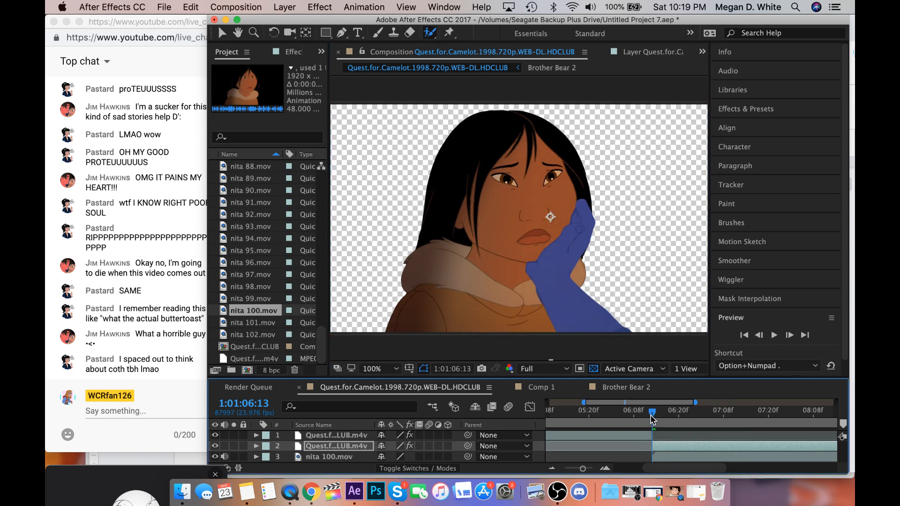
key(space)
key(space)
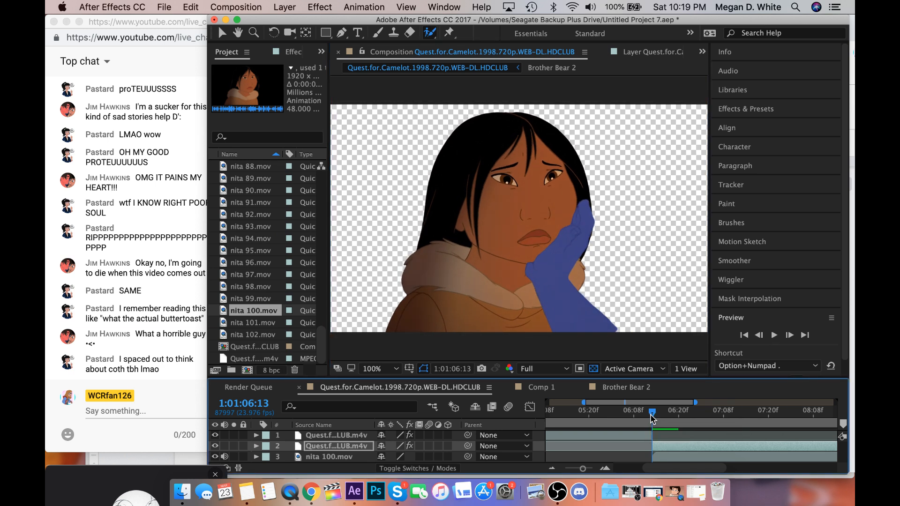
drag(652, 417, 679, 418)
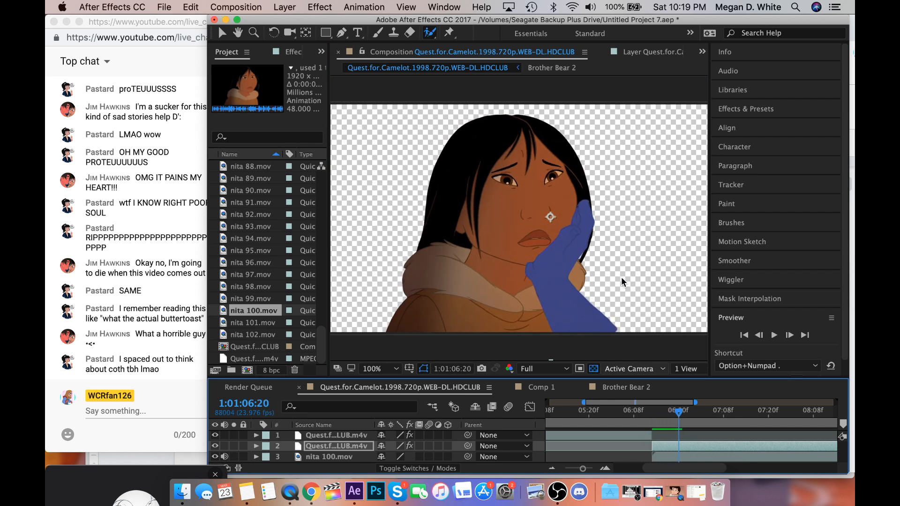
Select the hand clip together with nita 100.mov and enlarge both slightly.
key(comma)
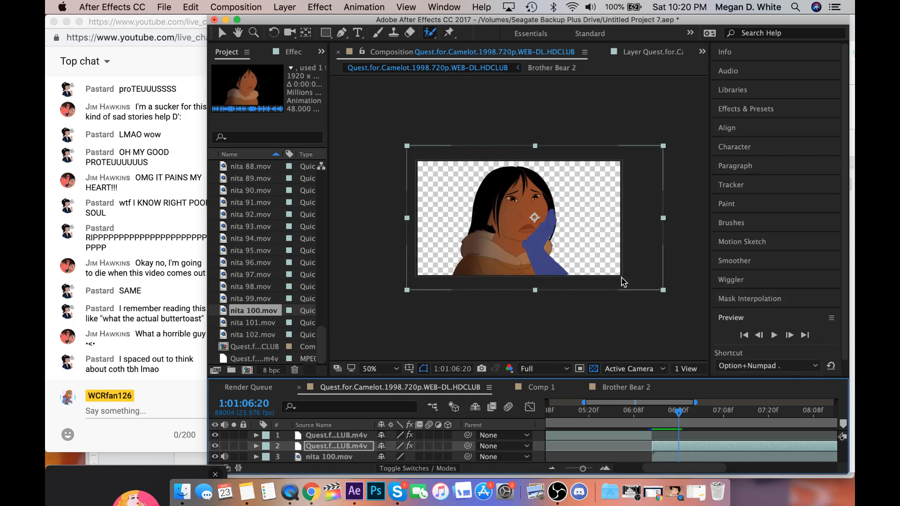
shift+click(288, 456)
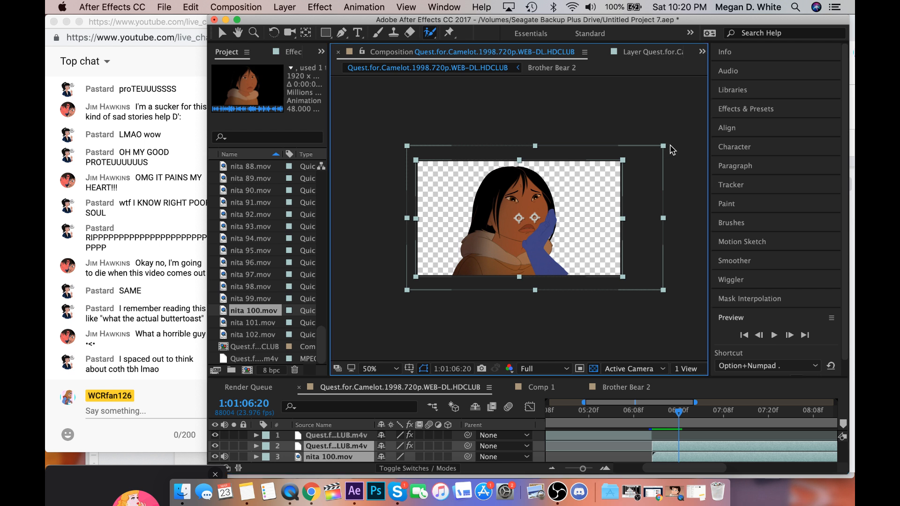
drag(663, 147, 671, 145)
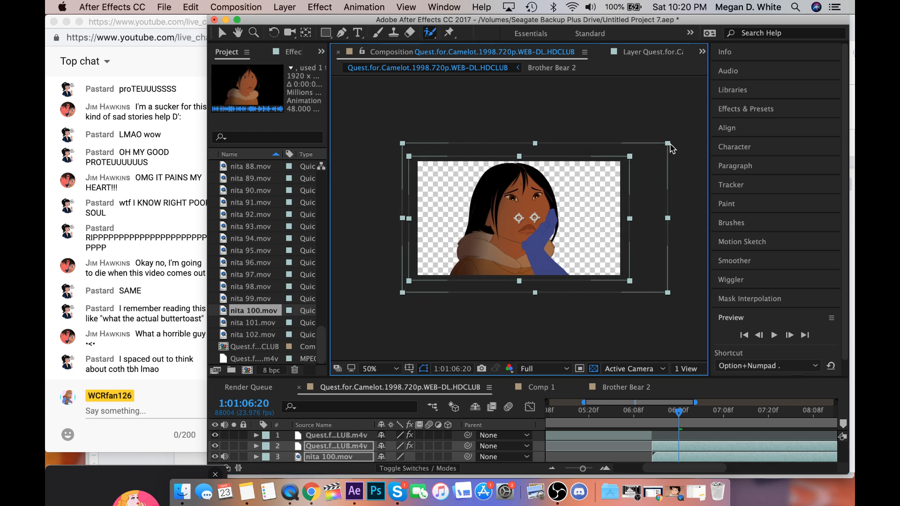
key(period)
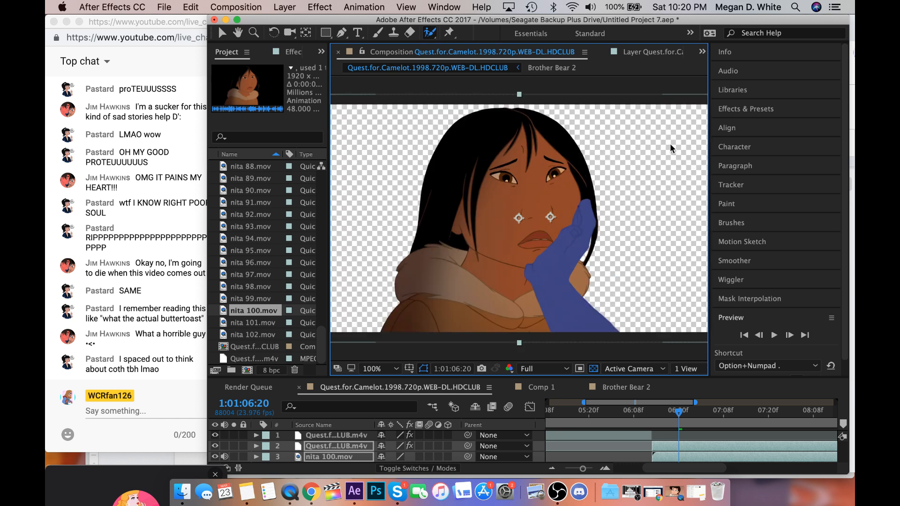
Return to 1:01:06:13 and nudge the hand clip slightly down and outward on the woman's cheek, fitting the composition in view.
click(676, 427)
click(656, 411)
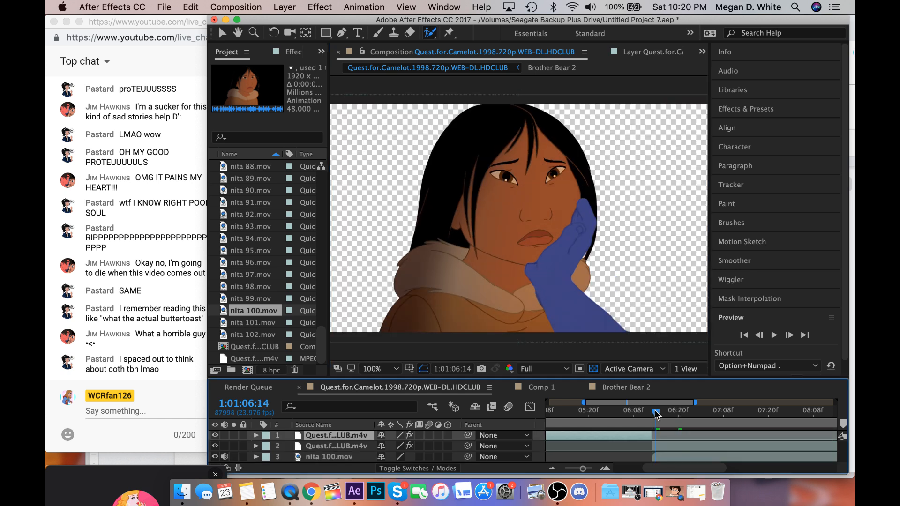
click(652, 412)
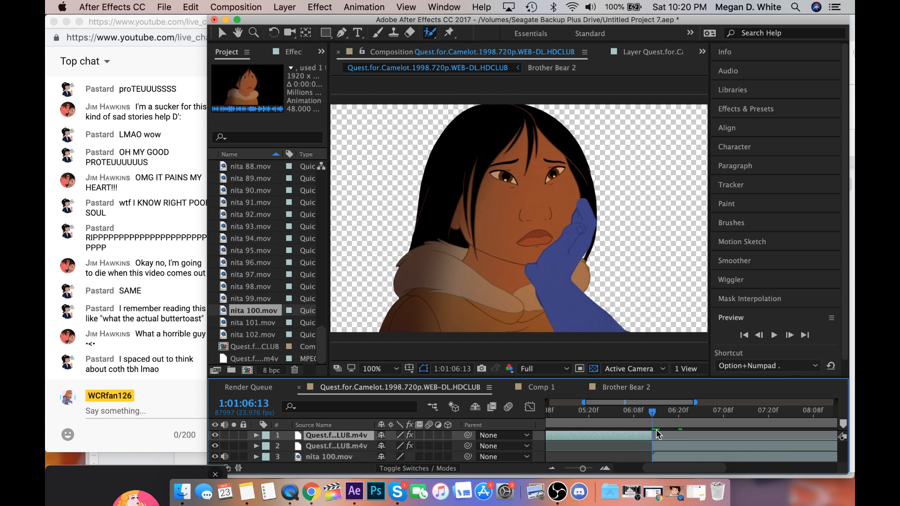
click(661, 450)
click(567, 302)
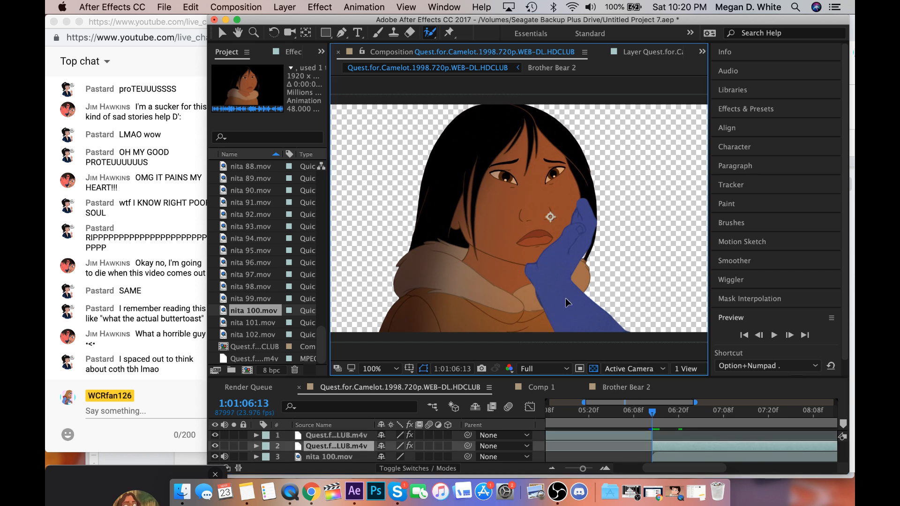
drag(566, 298, 566, 297)
key(comma)
key(period)
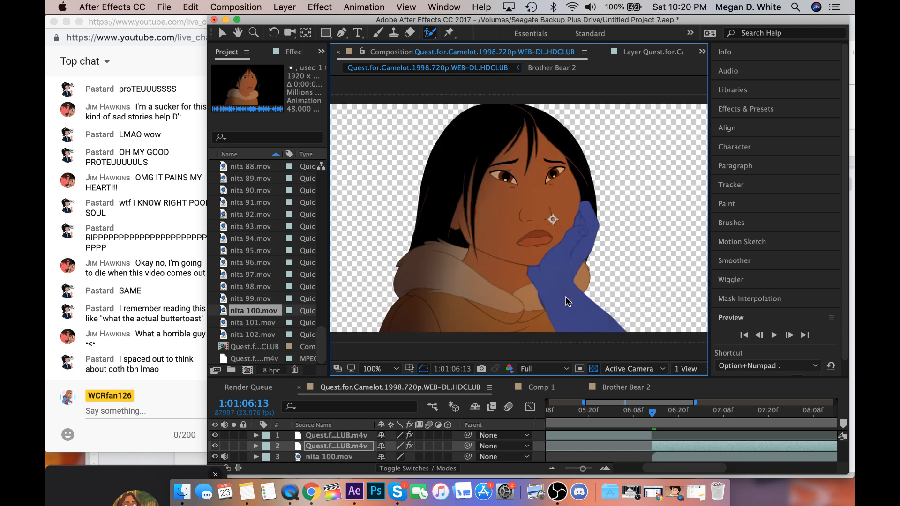
click(381, 369)
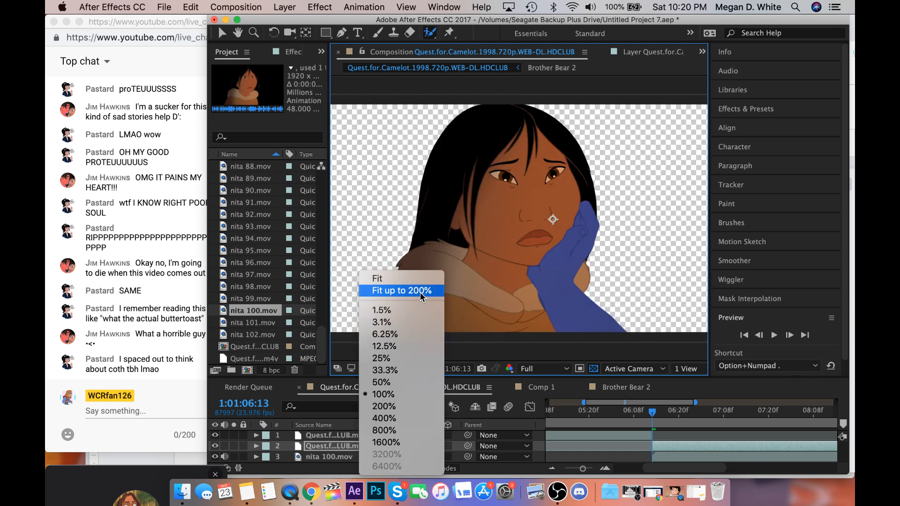
click(422, 298)
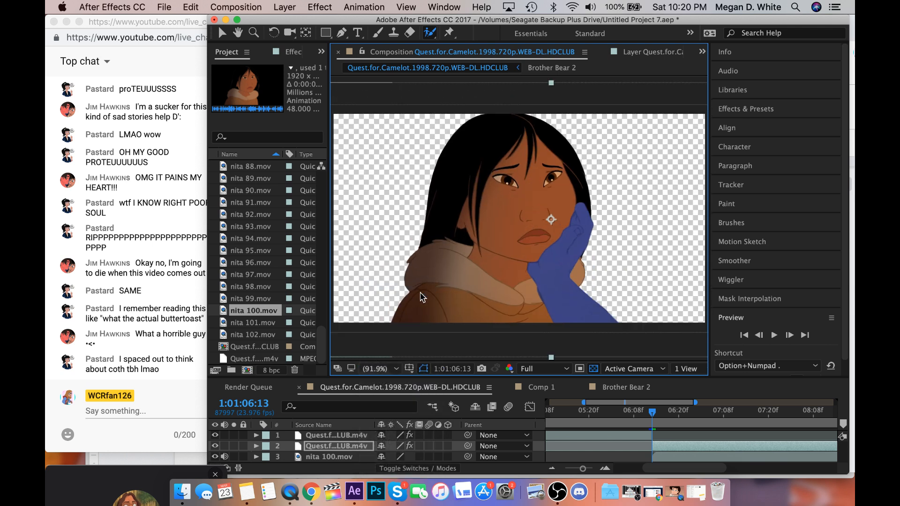
Switch to Finder and open the Forest Bg folder inside the Backgrounds folder.
click(185, 492)
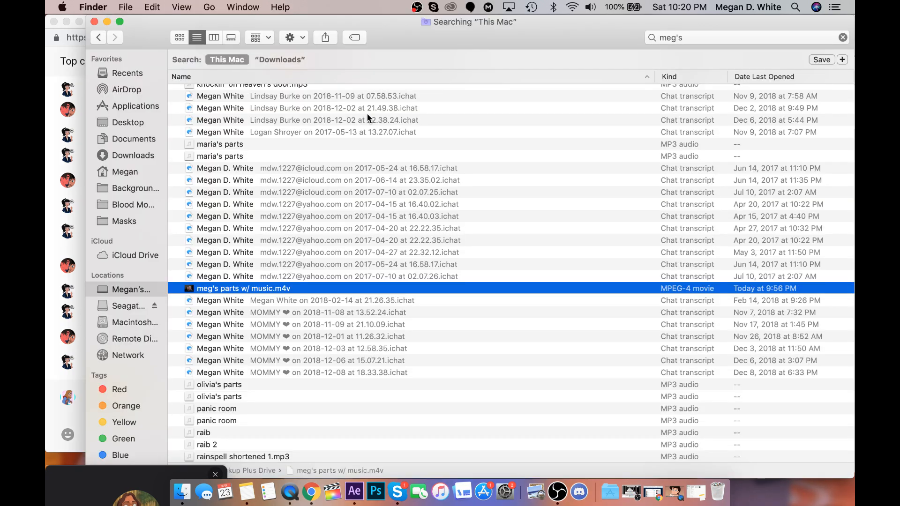
drag(405, 23, 672, 8)
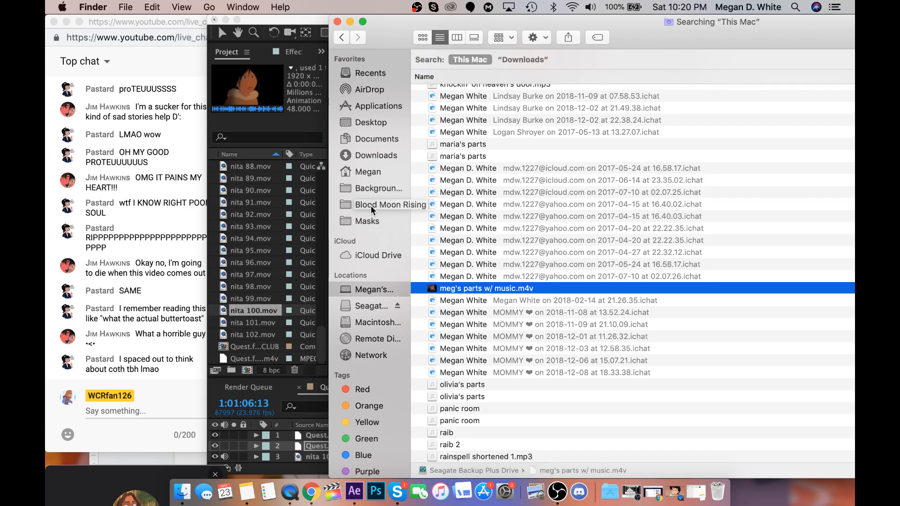
click(367, 186)
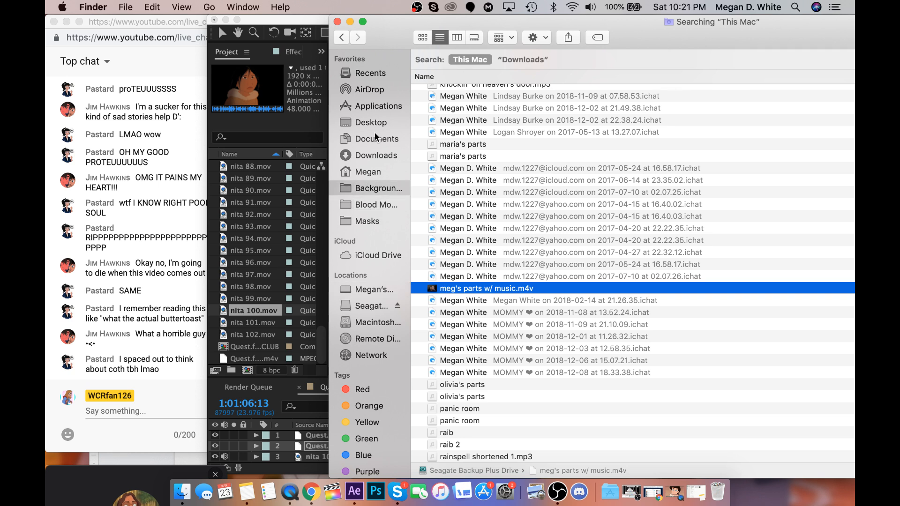
drag(509, 24, 413, 10)
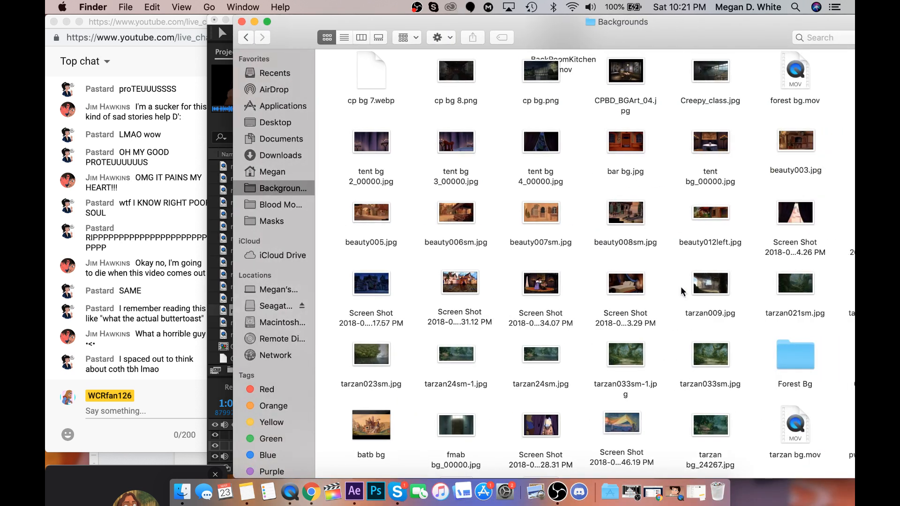
click(798, 351)
double_click(798, 350)
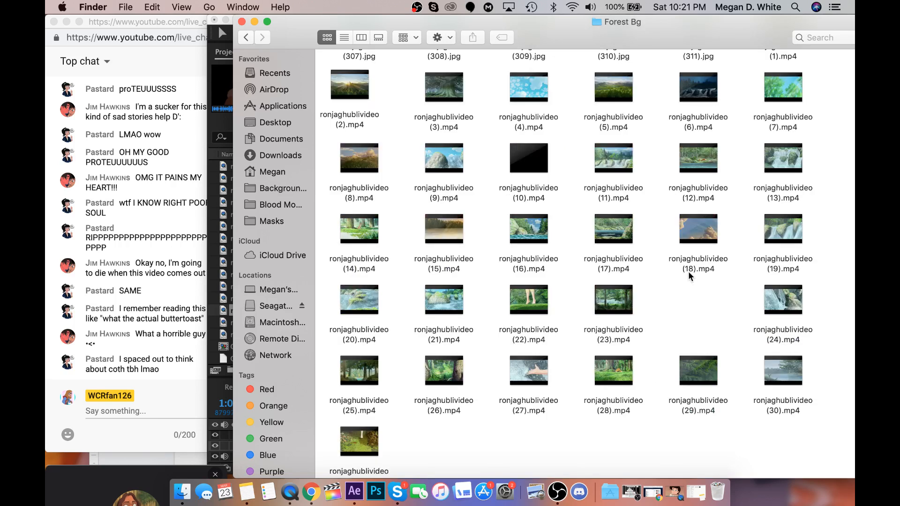
Import the dark forest images ronjaghibli (146) to (148) and (152) to (154).jpg from Forest Bg into the After Effects project.
scroll(688, 271, up, 3)
scroll(662, 203, up, 3)
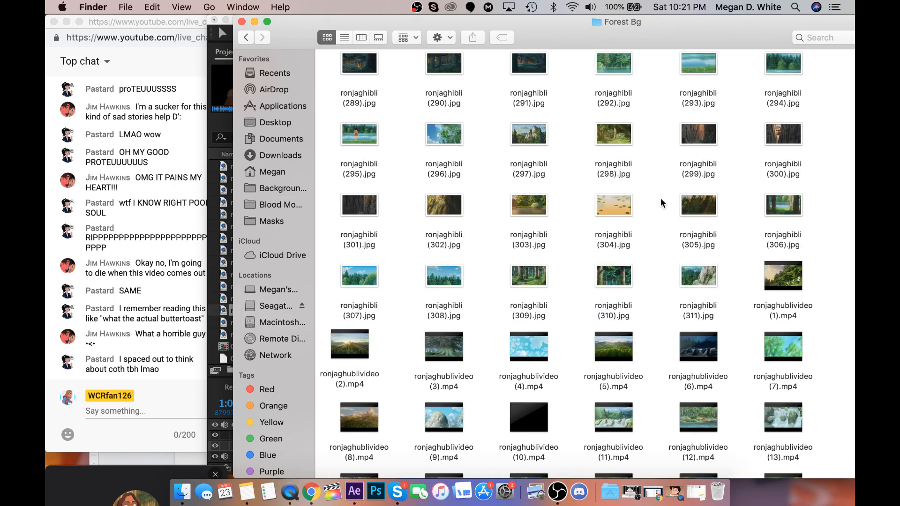
scroll(661, 203, up, 1)
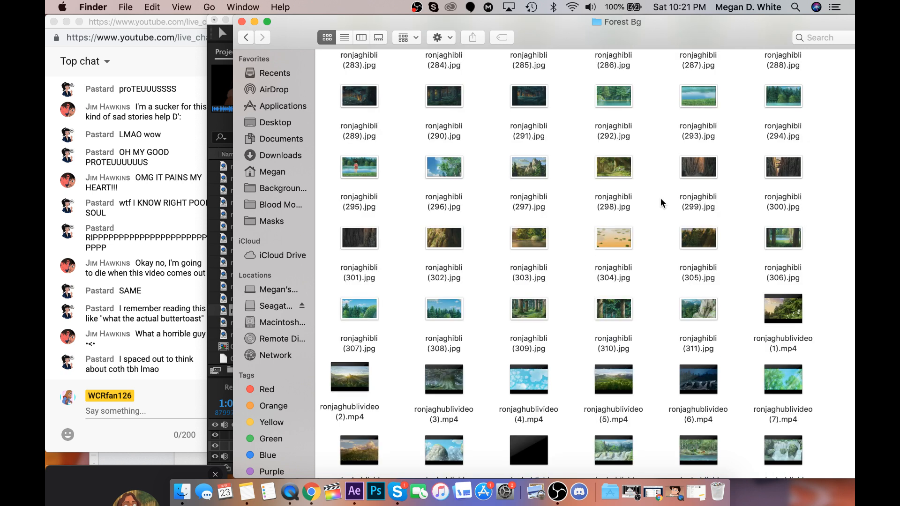
scroll(662, 202, up, 4)
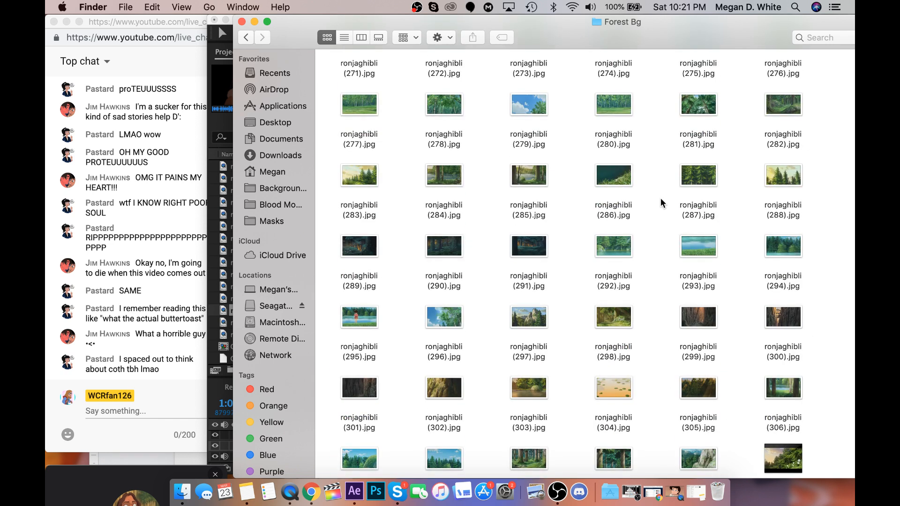
scroll(662, 202, up, 2)
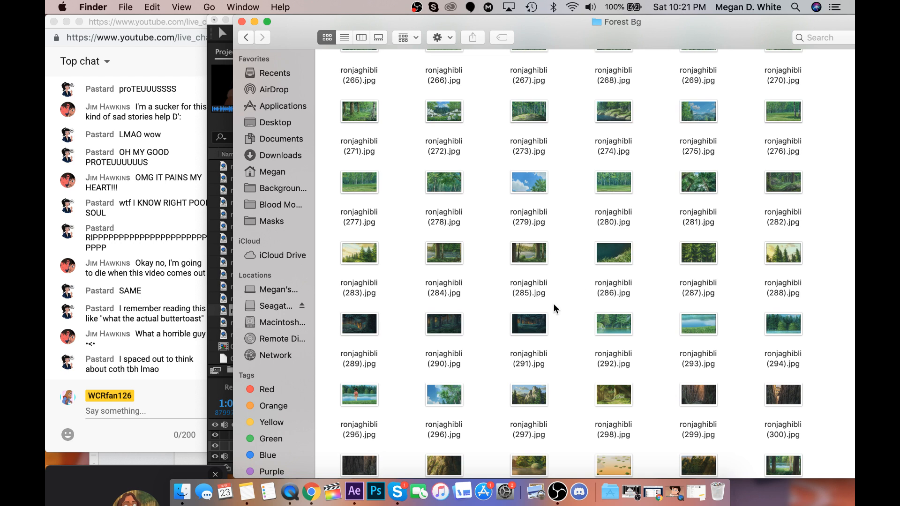
scroll(554, 307, up, 10)
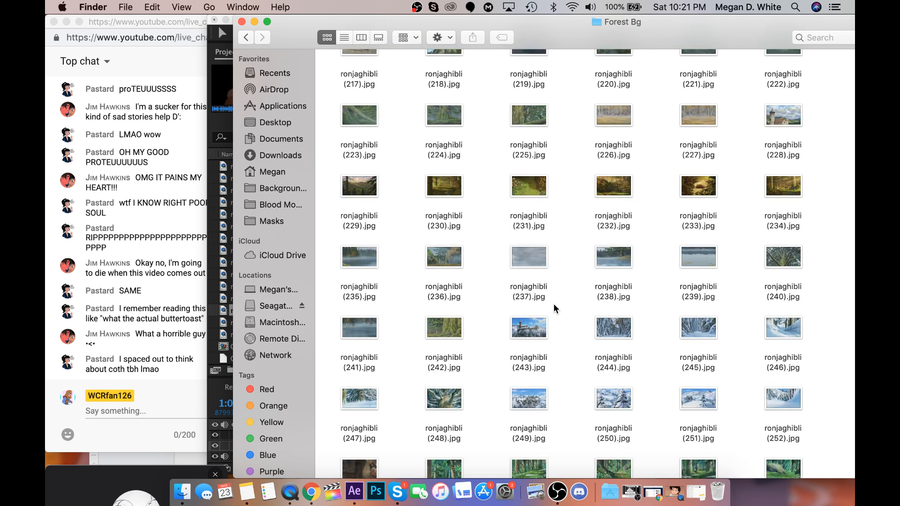
scroll(553, 307, up, 3)
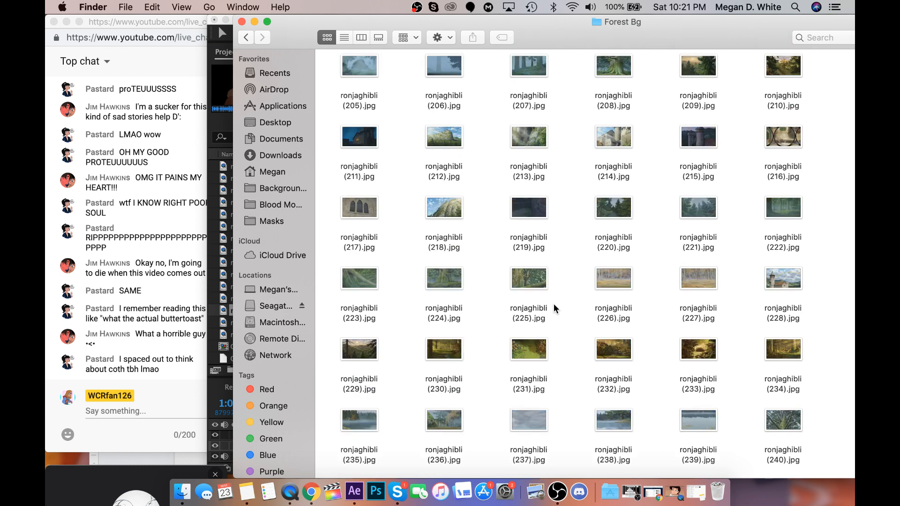
scroll(554, 310, up, 9)
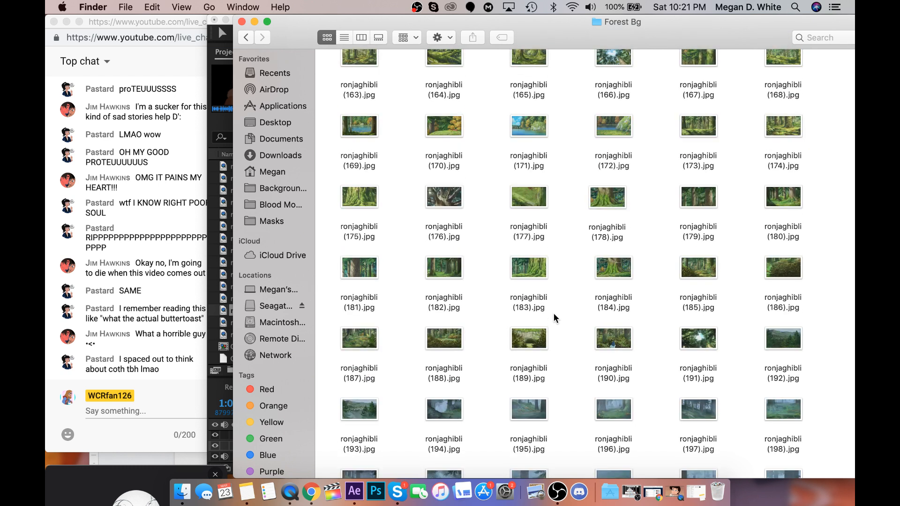
scroll(552, 313, up, 7)
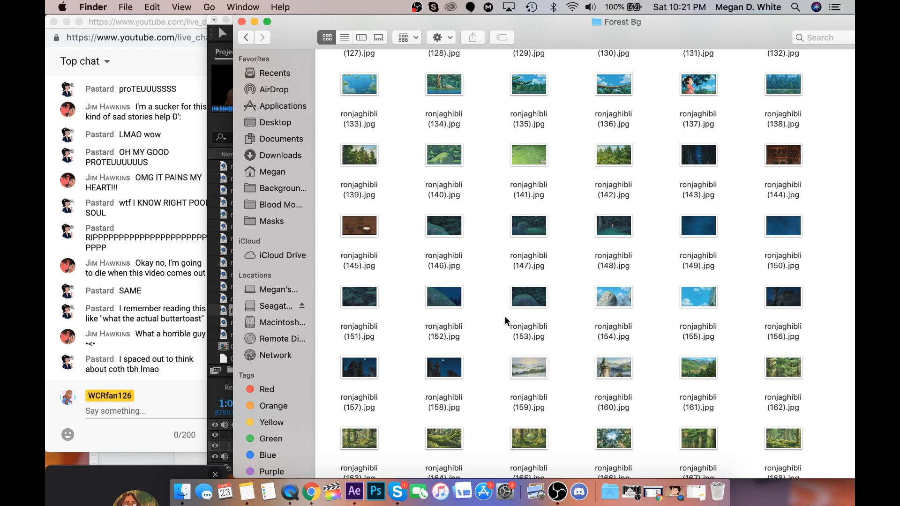
drag(417, 204, 625, 310)
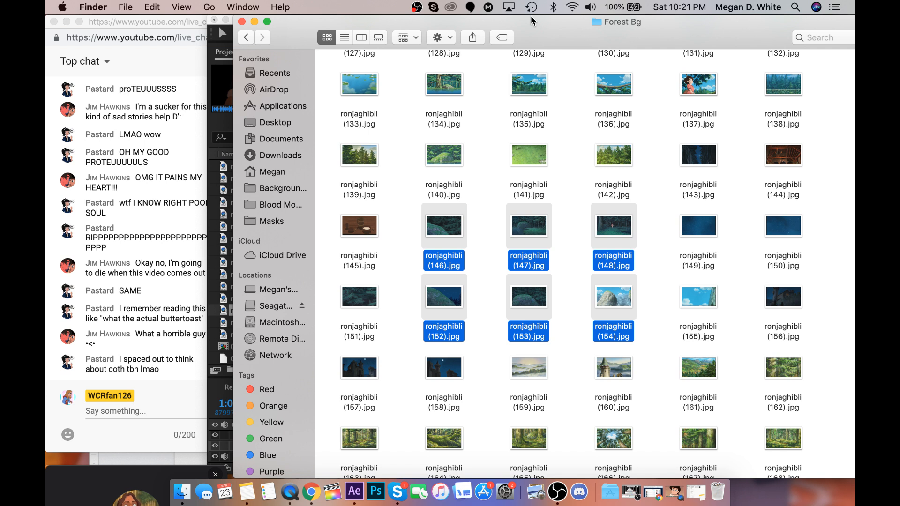
drag(531, 16, 733, 17)
click(260, 272)
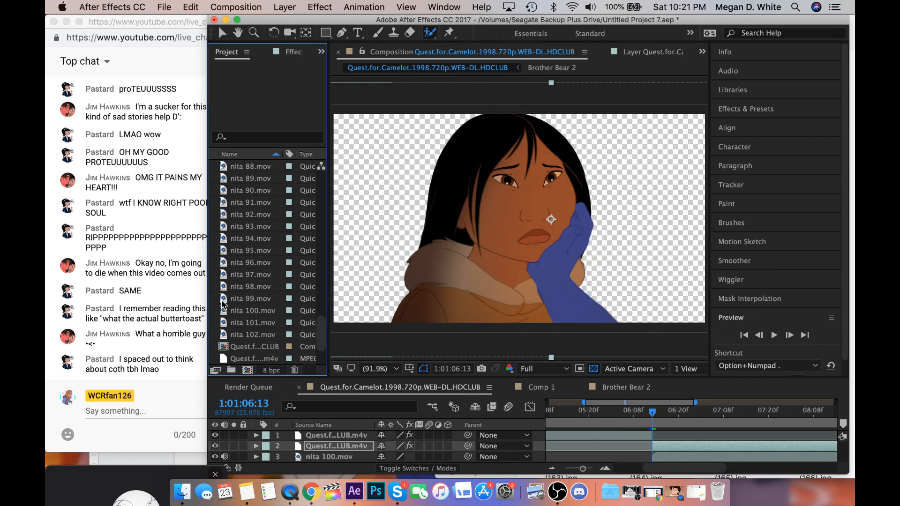
Delete the footage items nita 89.mov through nita 99.mov from the project.
drag(217, 300, 233, 236)
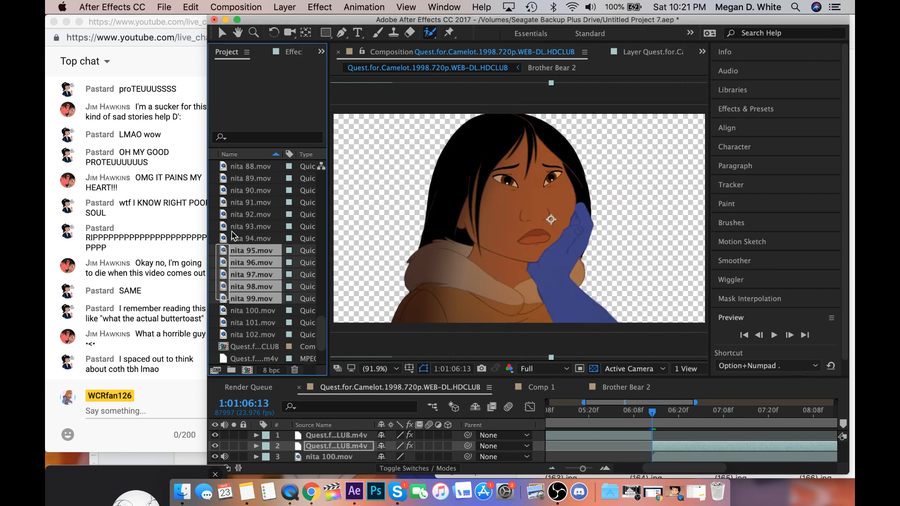
drag(232, 232, 274, 167)
key(Delete)
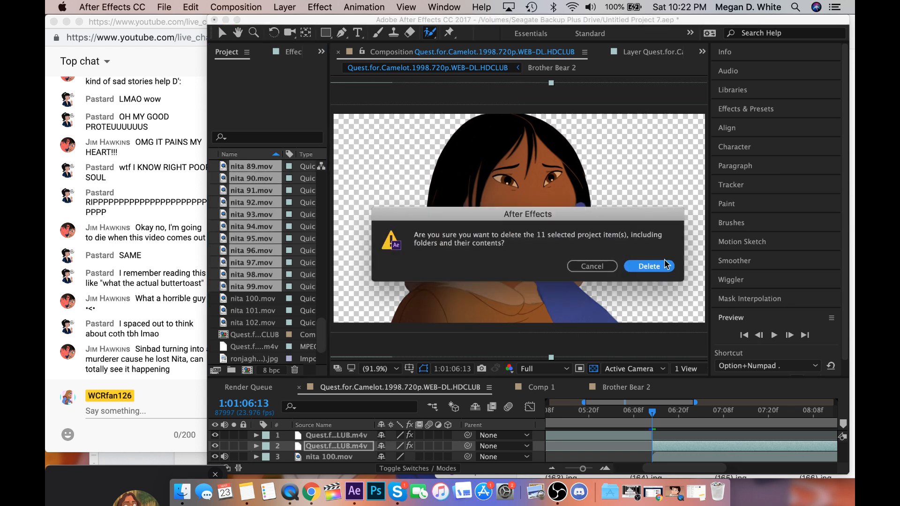
click(648, 267)
Delete nita 87.mov and nita 88.mov from the project.
click(276, 252)
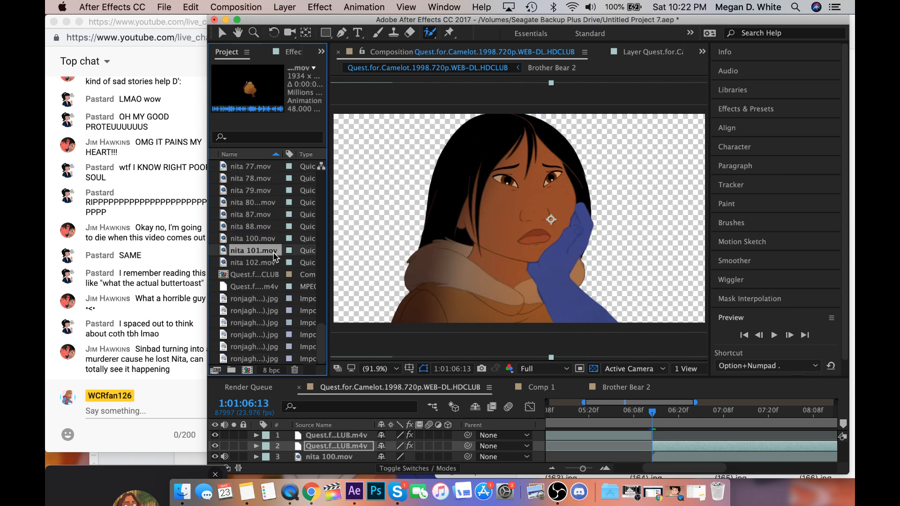
scroll(275, 255, up, 2)
click(269, 271)
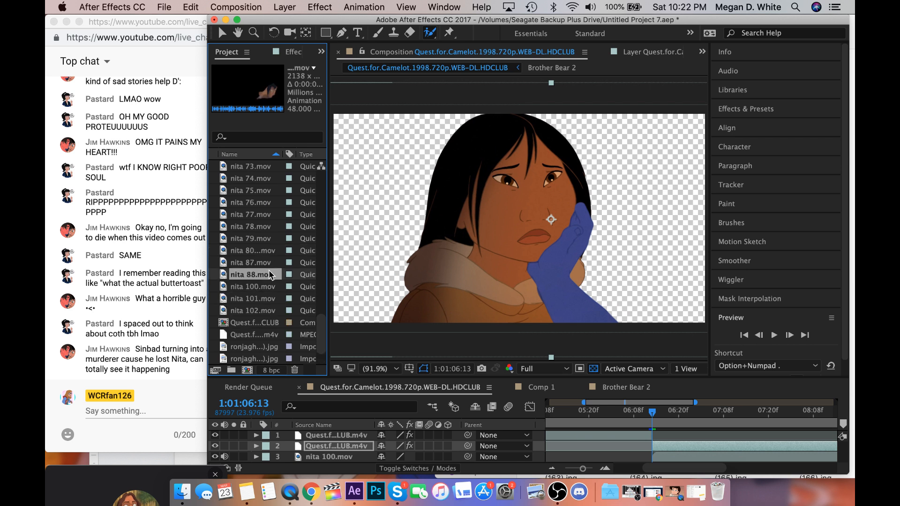
drag(214, 259, 221, 273)
key(Delete)
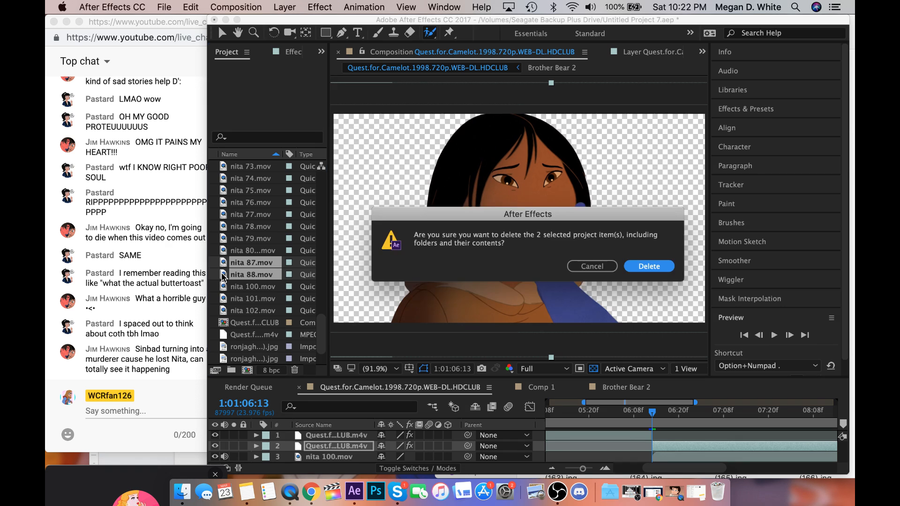
click(643, 266)
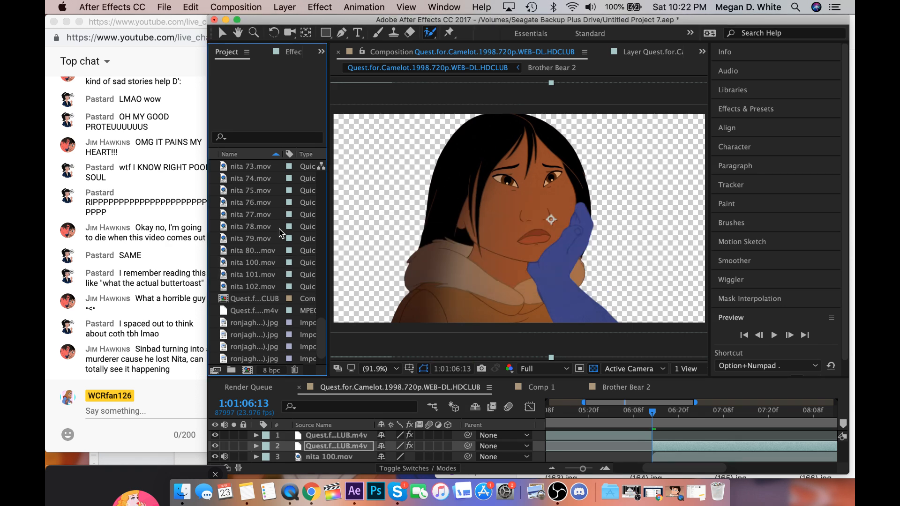
Delete the footage range from nita 18.mov through nita 79.mov from the project.
click(261, 240)
scroll(260, 243, up, 2)
scroll(261, 243, up, 1)
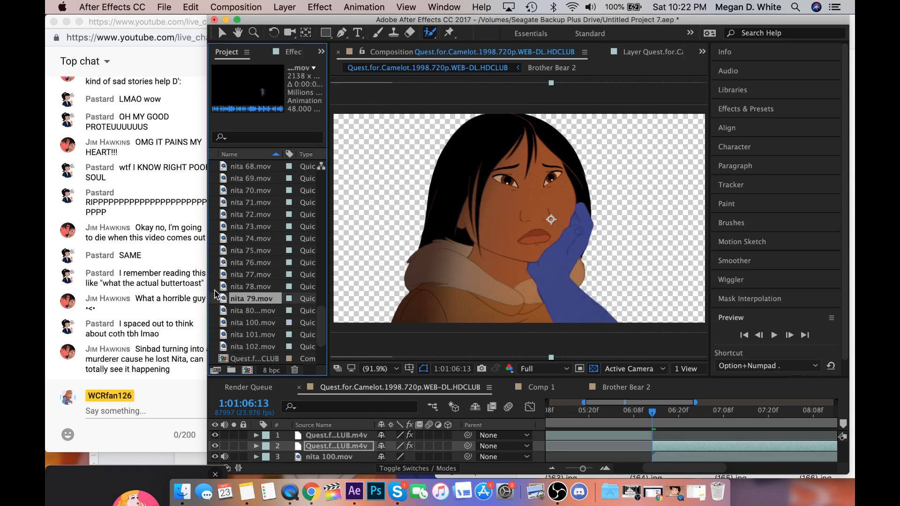
drag(215, 298, 274, 214)
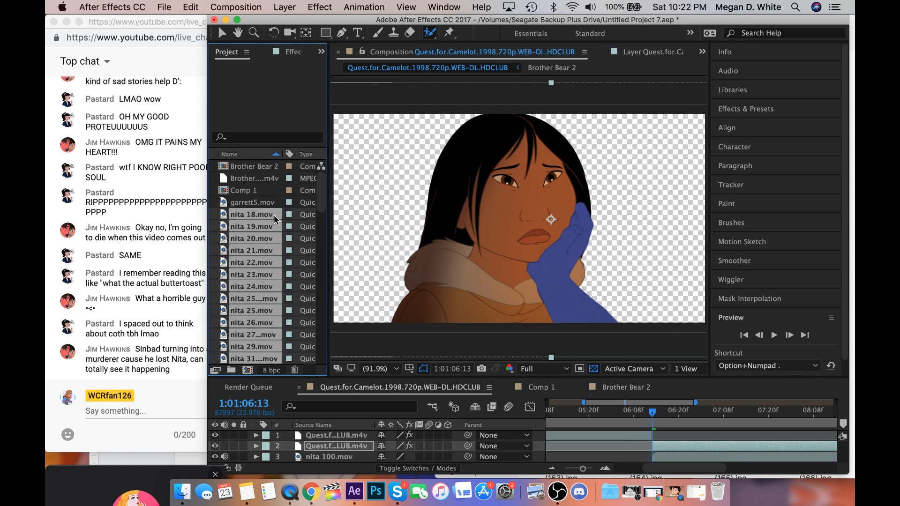
key(Delete)
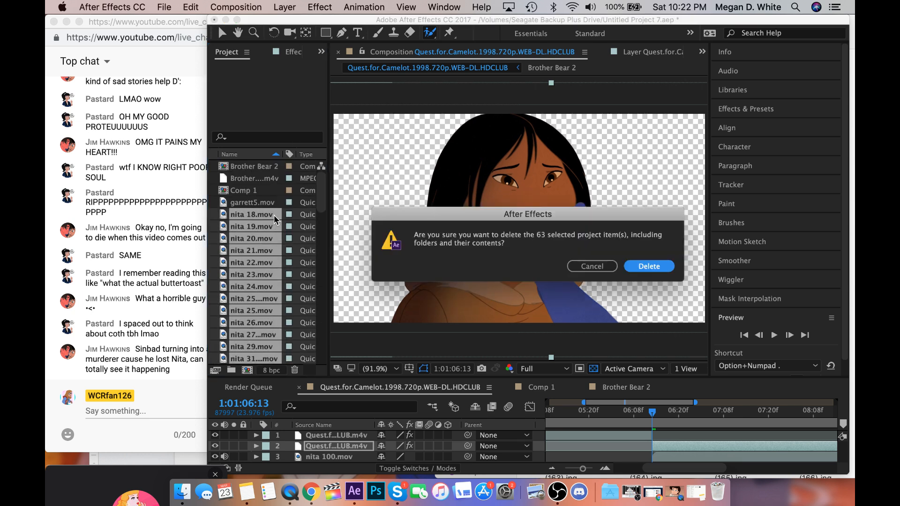
click(649, 267)
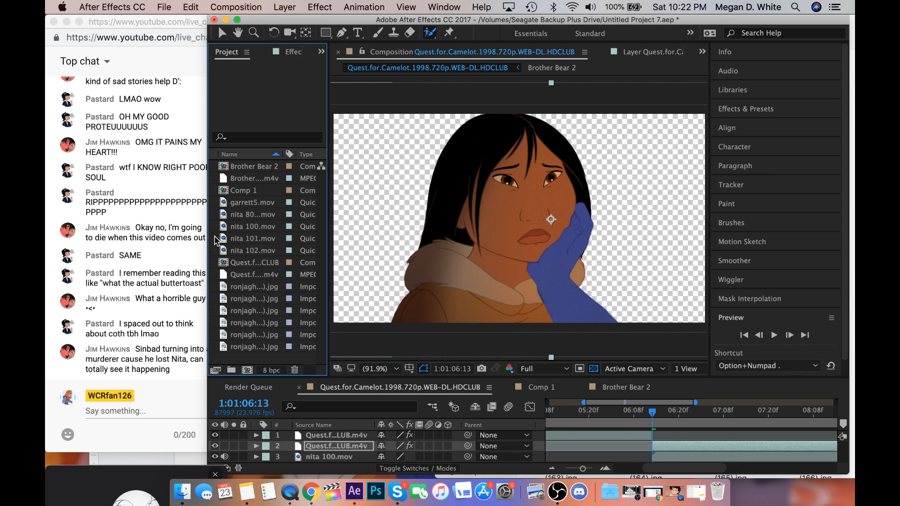
Delete nita 101.mov and nita 102.mov from the project, keeping nita 100.mov.
drag(218, 236, 225, 253)
key(Delete)
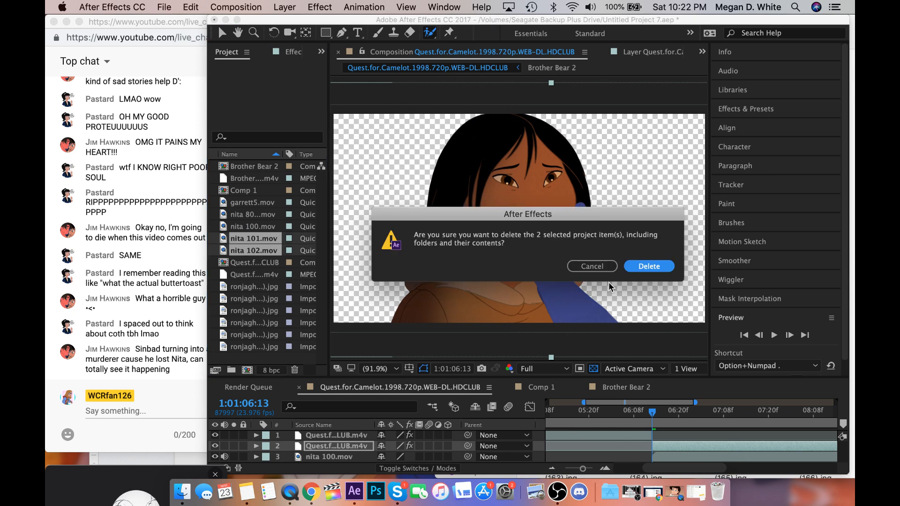
click(647, 267)
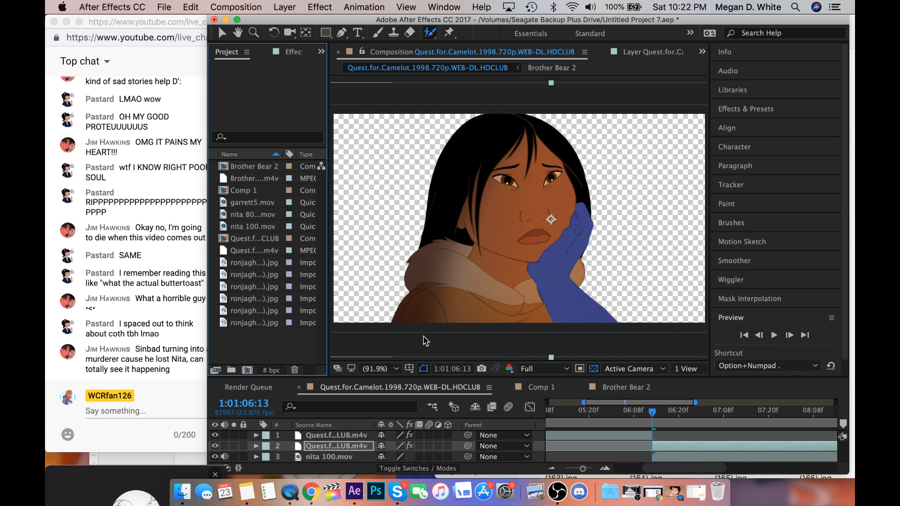
Compare the imported forest images and add ronjaghibli (147).jpg beneath nita 100.mov as the composition's background.
click(250, 264)
click(251, 275)
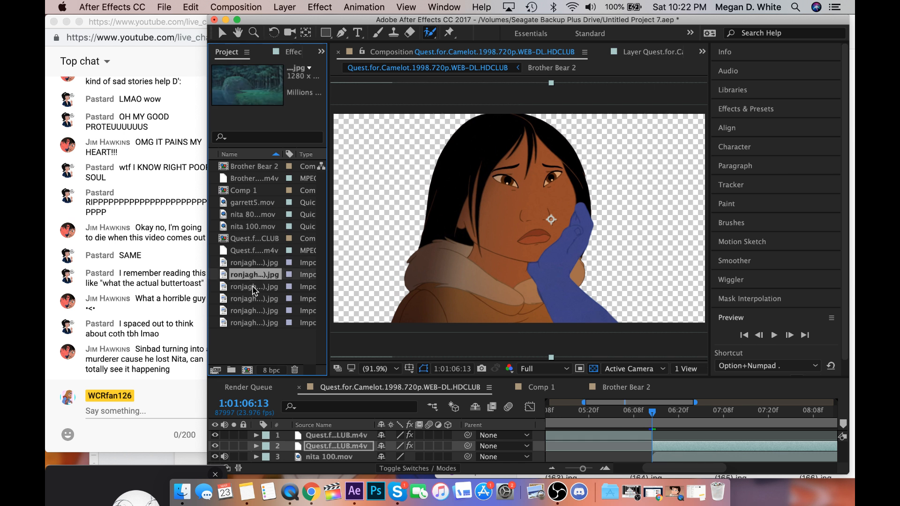
click(257, 286)
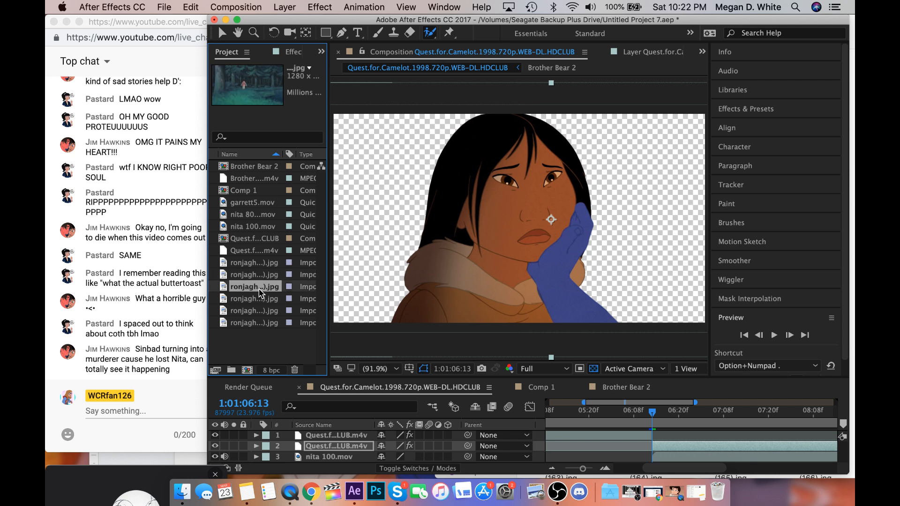
click(261, 295)
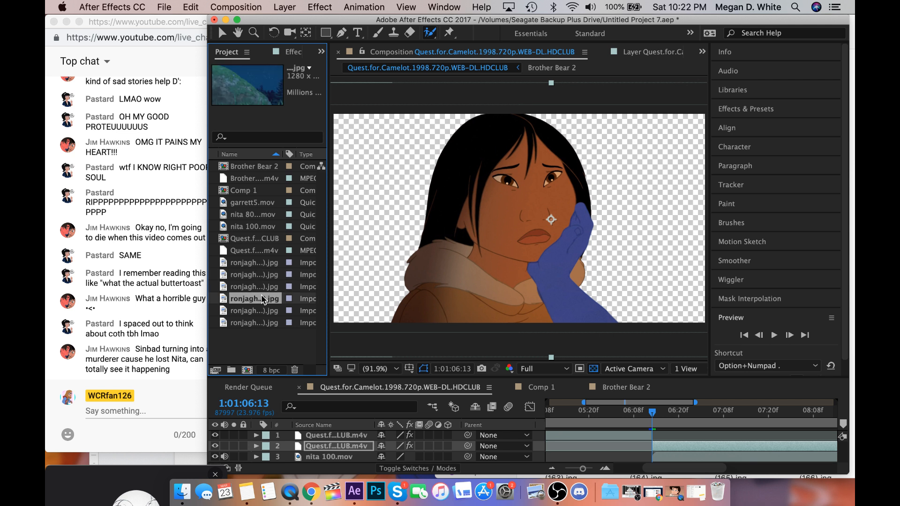
click(264, 310)
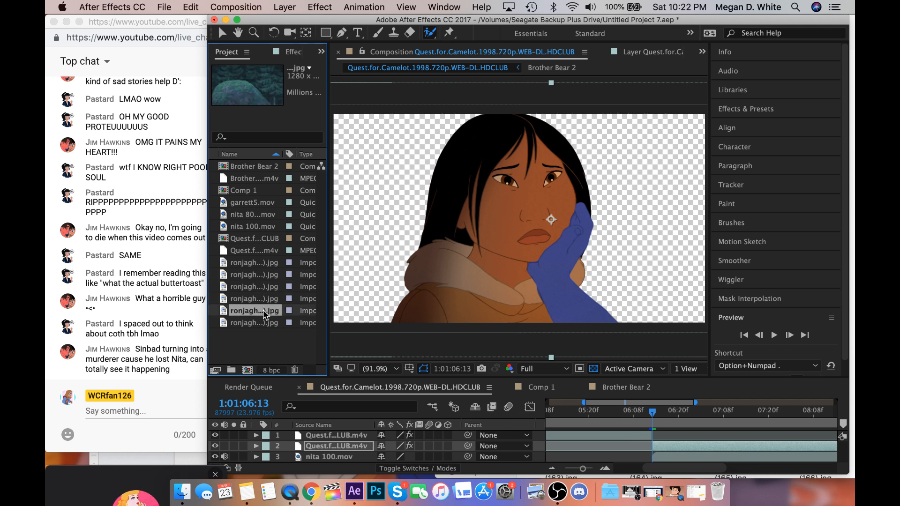
click(264, 300)
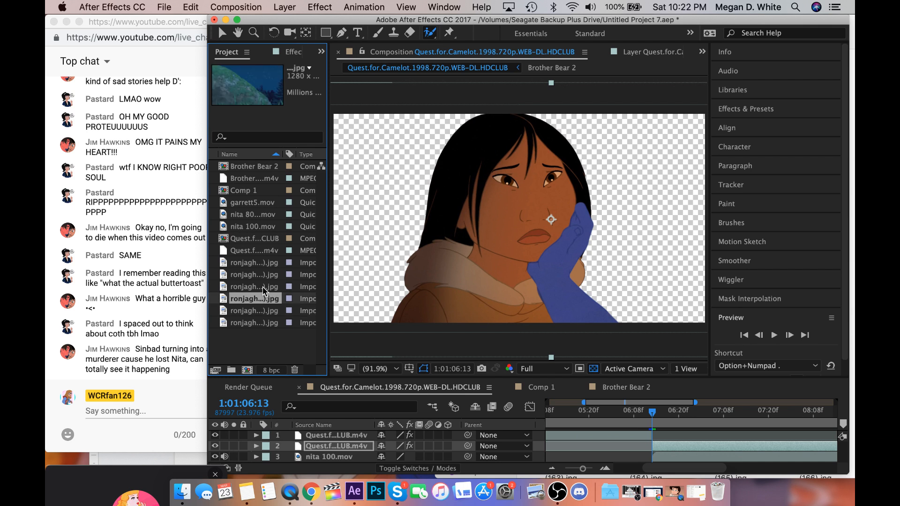
click(262, 286)
click(265, 275)
click(267, 287)
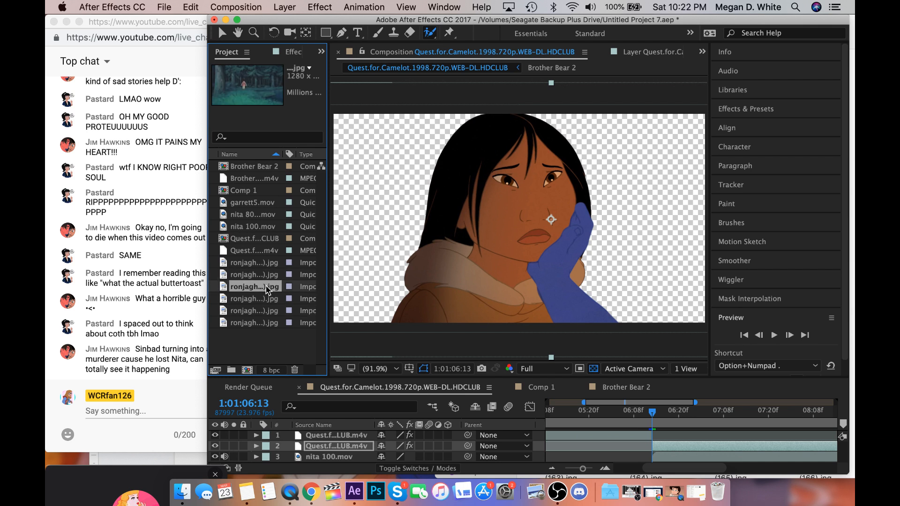
drag(265, 277, 358, 452)
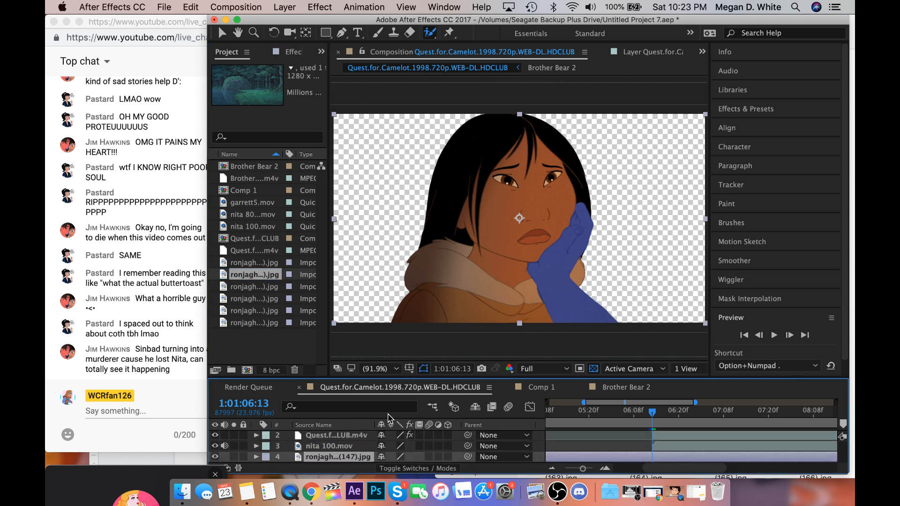
click(621, 255)
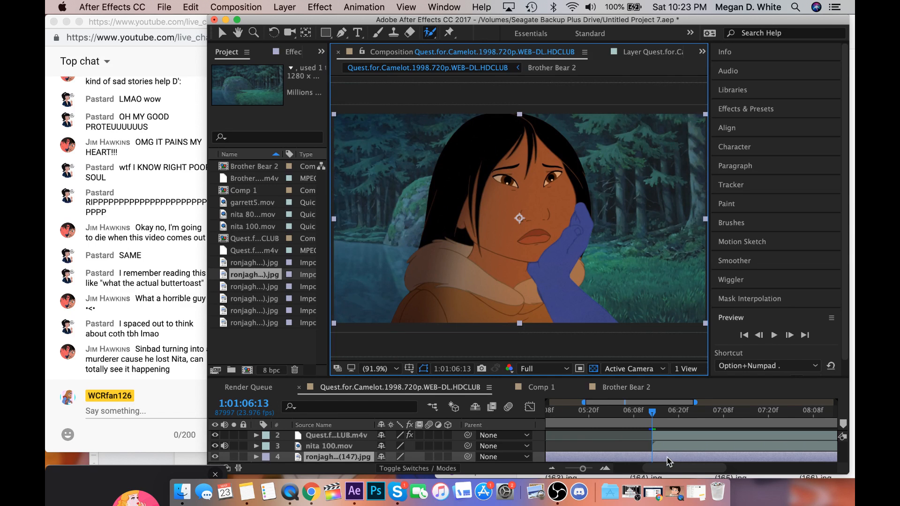
Split the ronjaghibli (147).jpg layer at 1:01:06:13, delete its earlier part, and save the project.
key(super+shift+d)
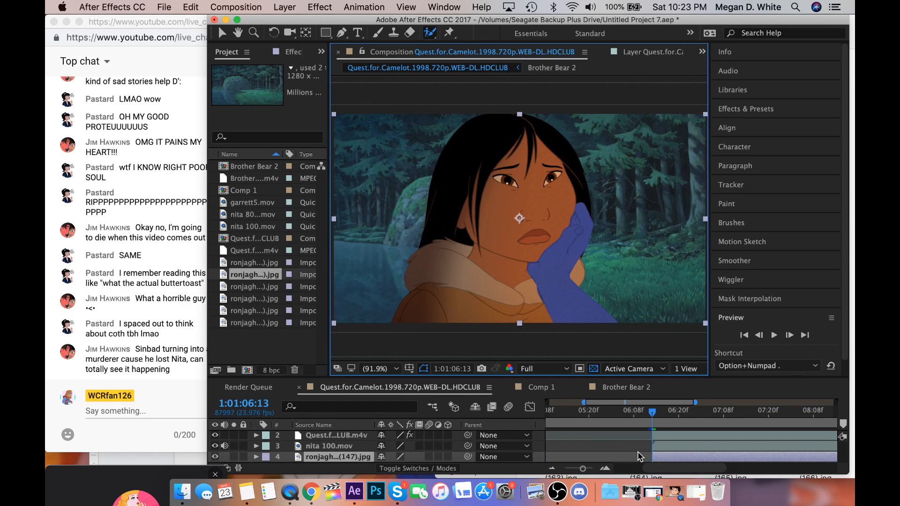
scroll(637, 454, down, 2)
click(636, 444)
key(Delete)
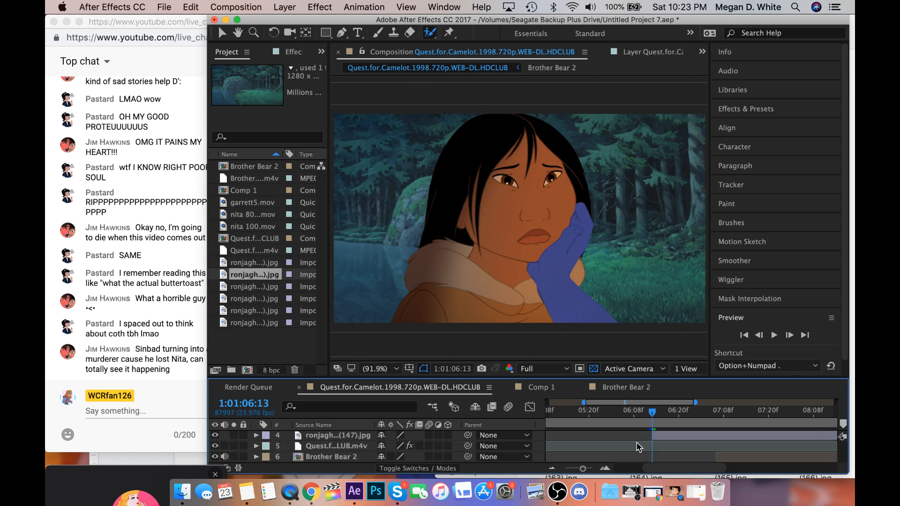
key(super+s)
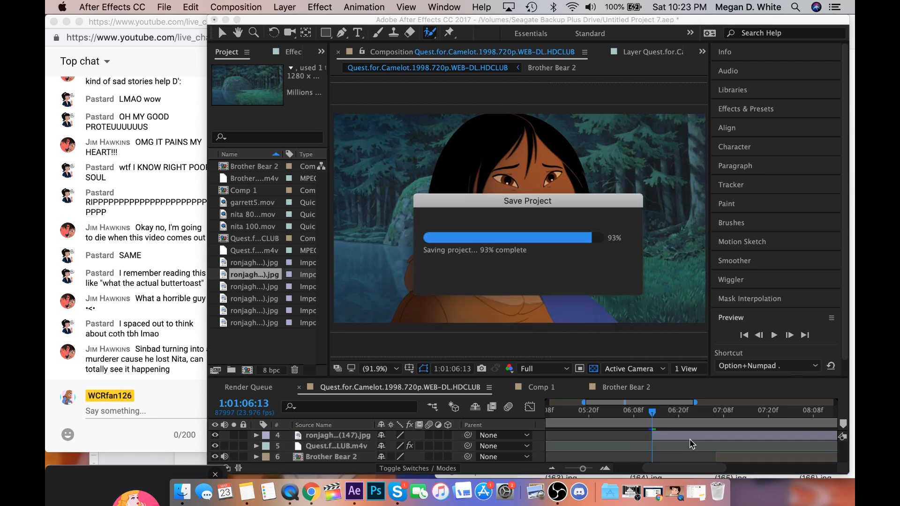
Find the Curves effect and apply it to the second Quest for Camelot layer, the arm on the woman's cheek.
scroll(691, 443, up, 1)
scroll(690, 440, up, 1)
click(690, 438)
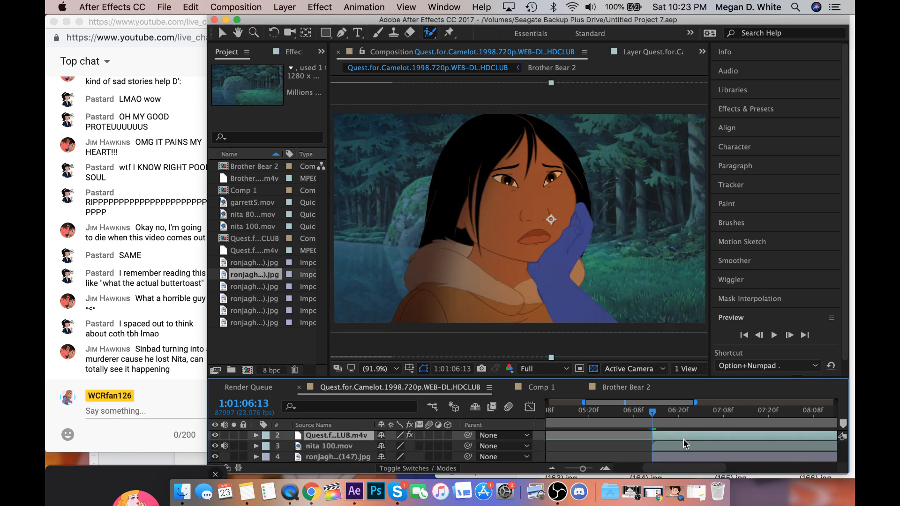
click(741, 111)
text(curv)
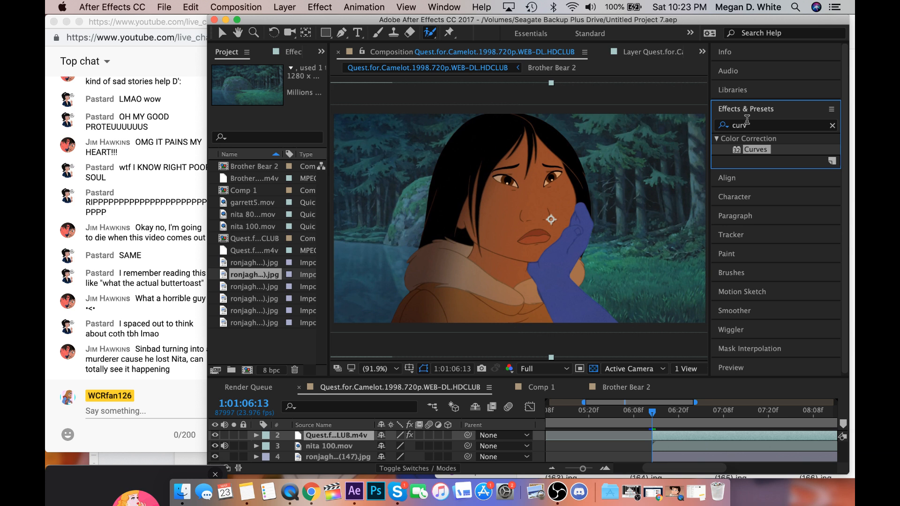
double_click(753, 149)
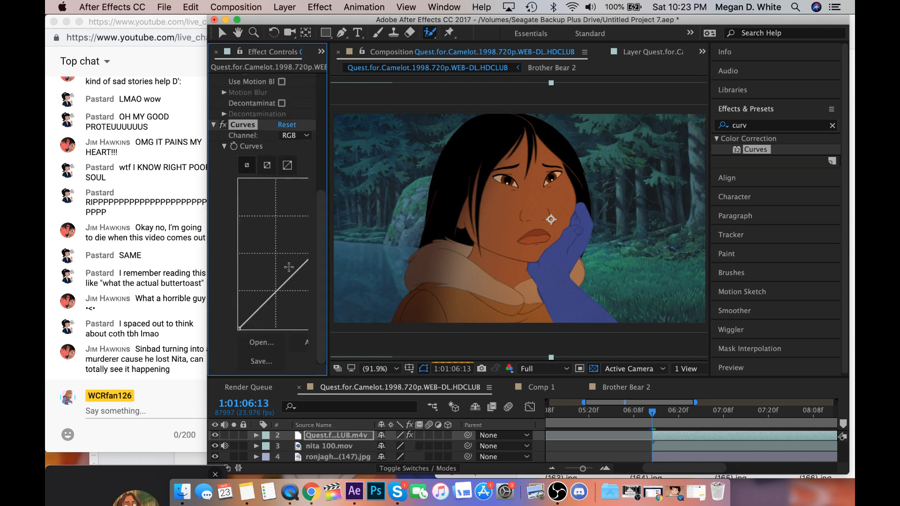
Try brightening the arm with the RGB curve and undo the unwanted curve adjustments.
drag(289, 267, 287, 260)
key(v)
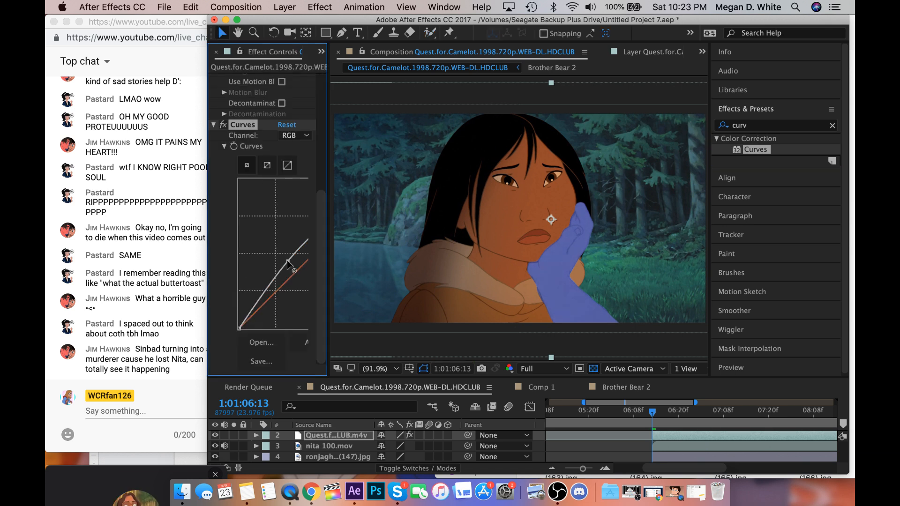
click(293, 267)
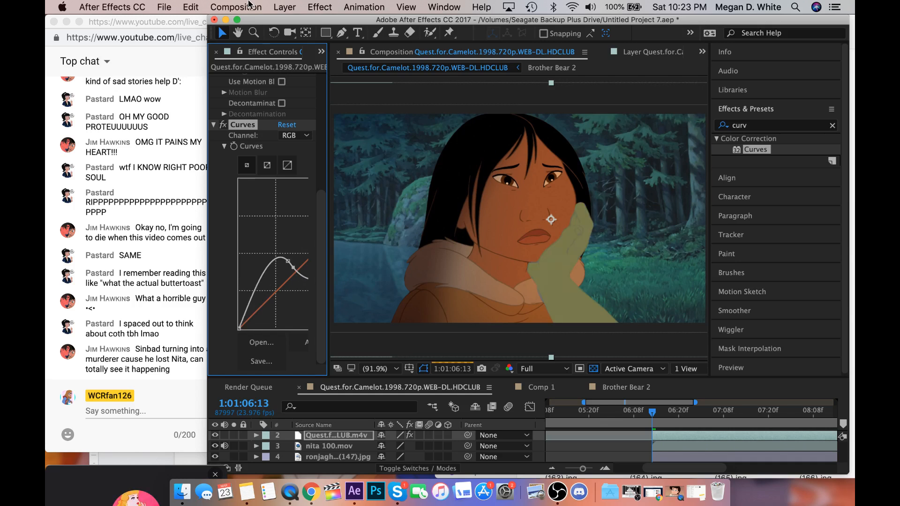
click(191, 7)
click(199, 24)
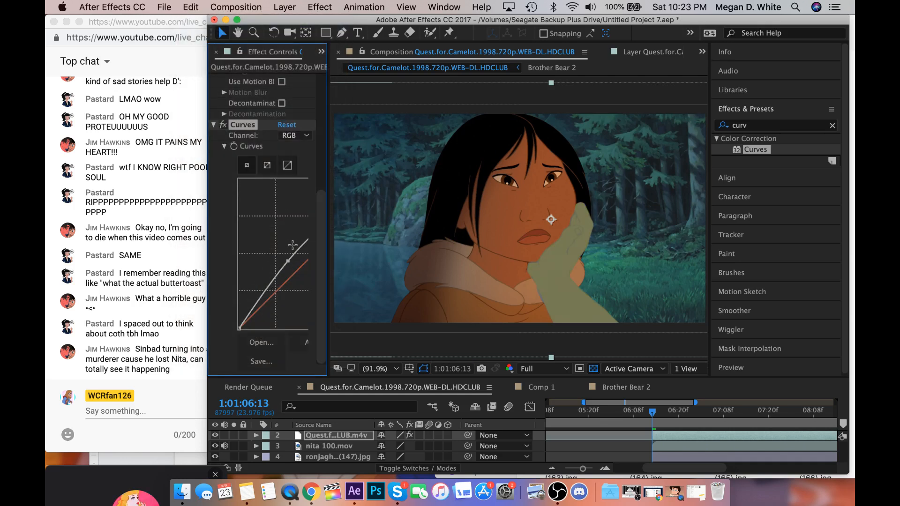
drag(294, 269, 296, 263)
click(193, 6)
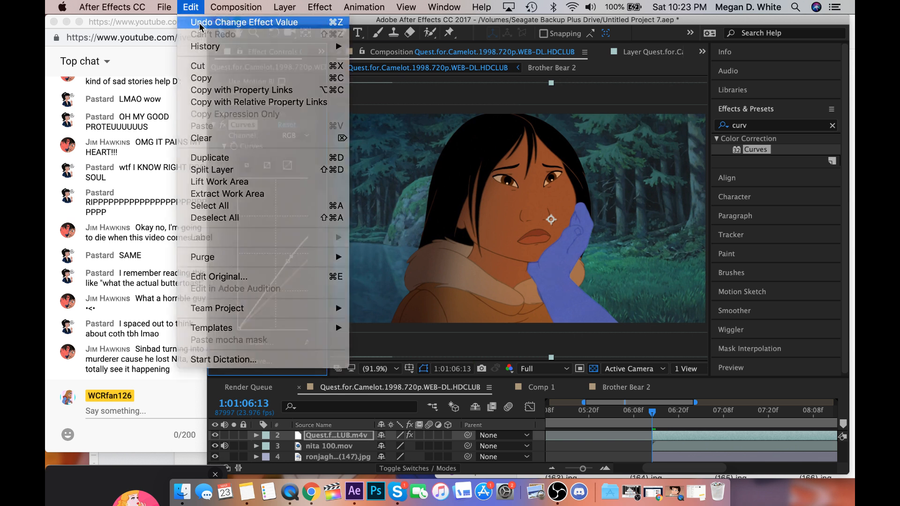
click(199, 23)
Lower the arm's blue curve, raise its red and green curves, and fine-tune the RGB curve to remove the blue tint.
mouse_move(291, 276)
mouse_down()
mouse_move(287, 261)
mouse_move(306, 284)
mouse_up()
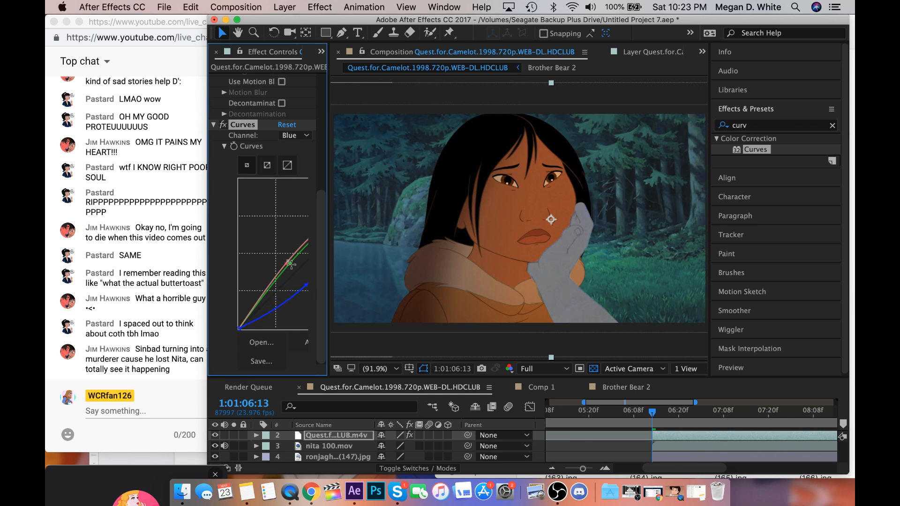
click(295, 267)
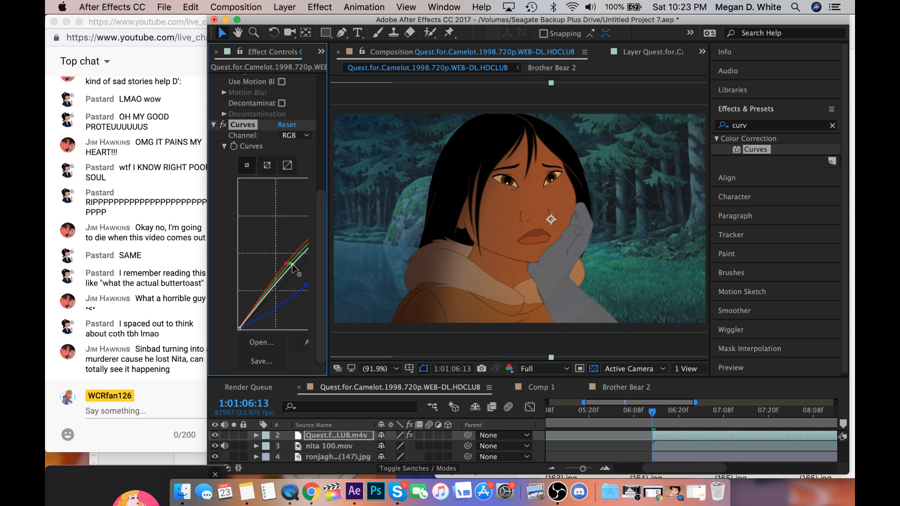
drag(292, 263, 278, 251)
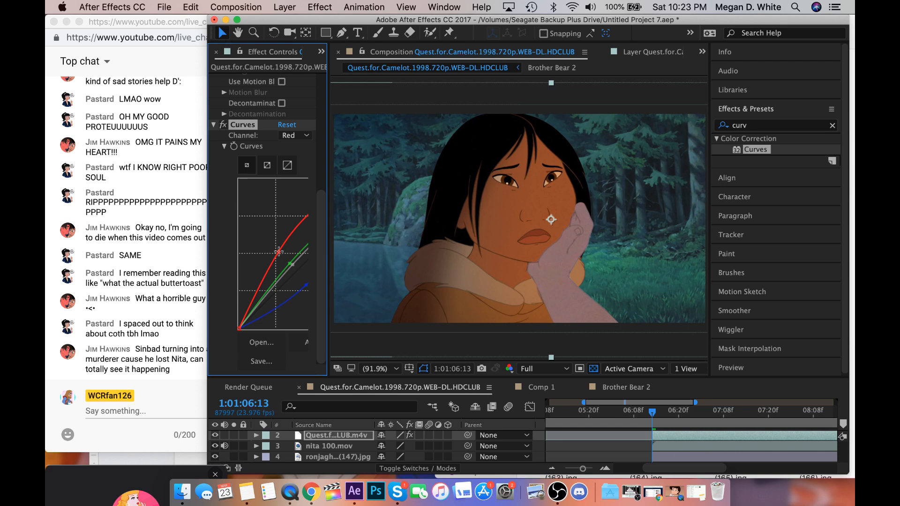
click(294, 267)
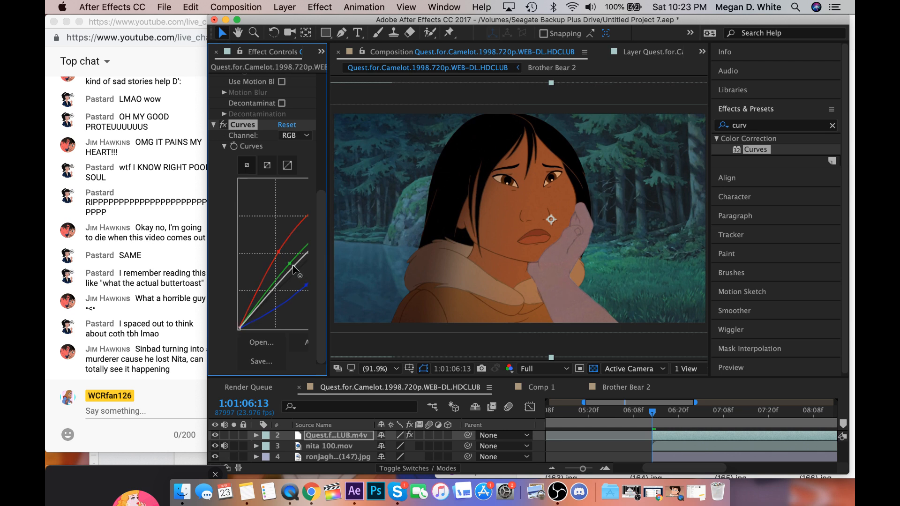
drag(287, 263, 288, 260)
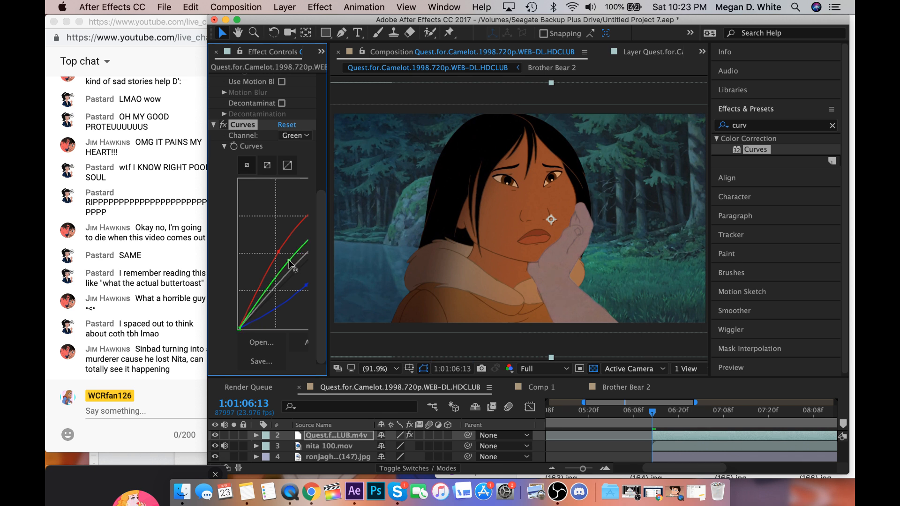
scroll(493, 306, down, 1)
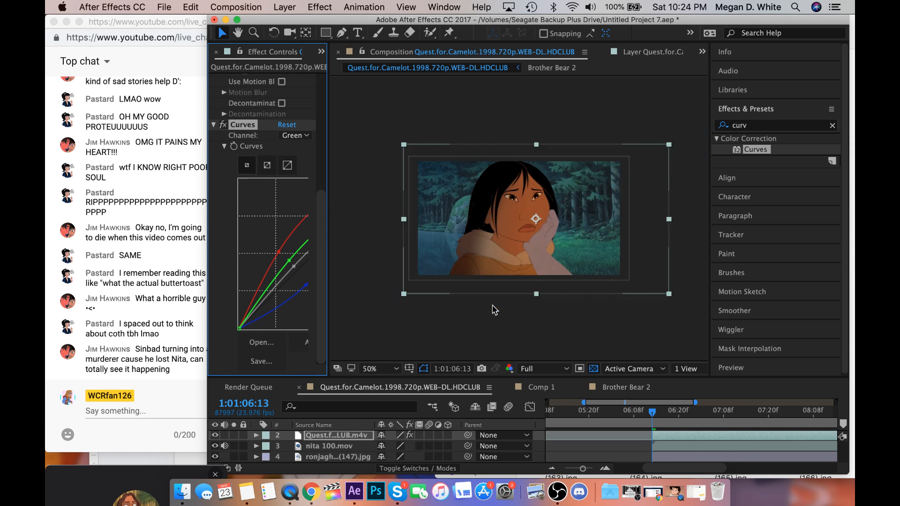
scroll(492, 306, up, 1)
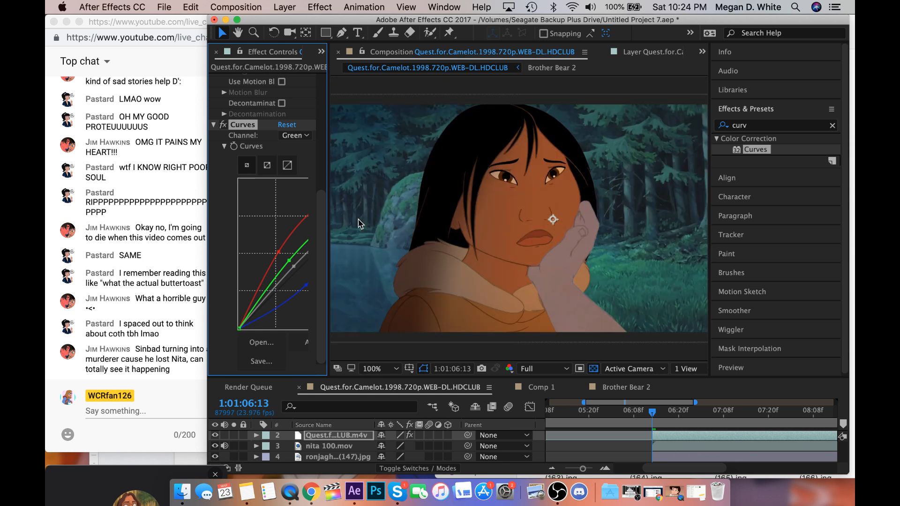
Copy the adjusted Curves effect onto the first Quest for Camelot layer, which shows the man at 1:01:04:08.
scroll(572, 410, left, 3)
scroll(572, 410, up, 1)
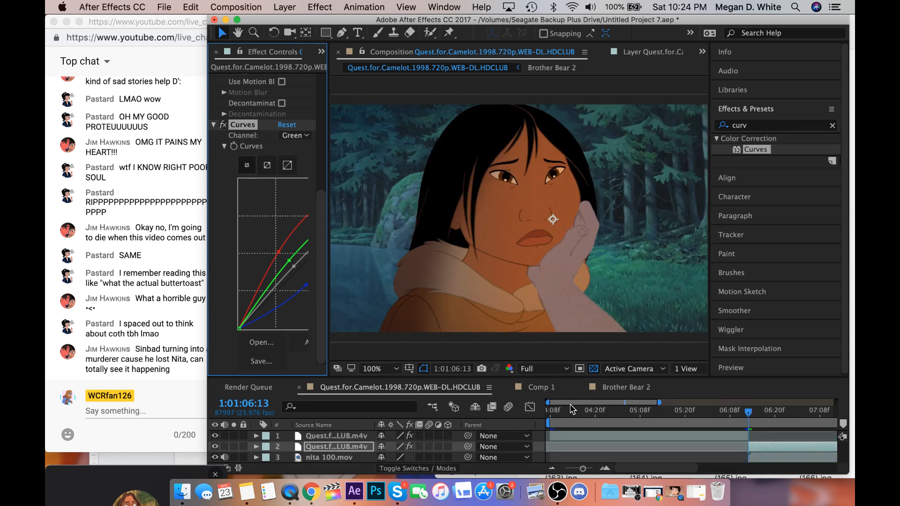
click(550, 412)
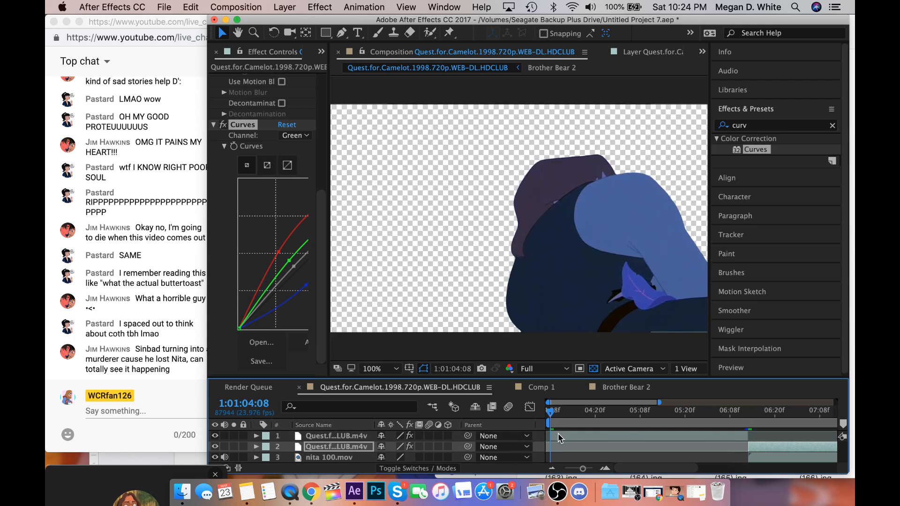
click(559, 438)
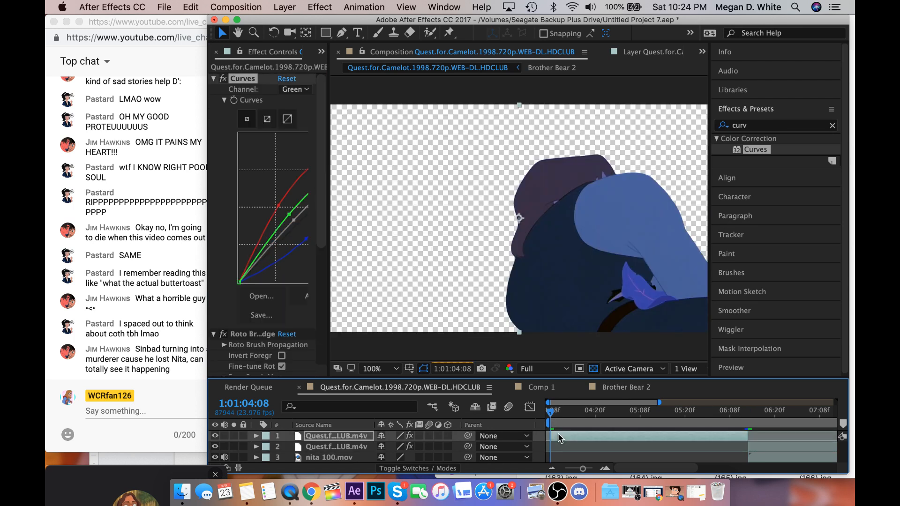
scroll(560, 439, down, 2)
scroll(561, 438, right, 1)
scroll(560, 438, up, 2)
scroll(560, 439, right, 1)
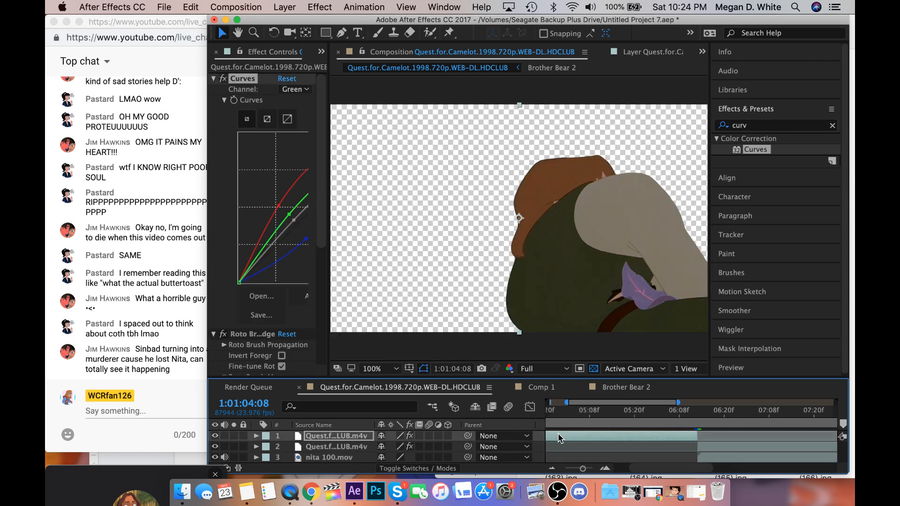
Return to 1:01:06:13 and inspect the Curves settings of the second Quest for Camelot layer.
scroll(558, 438, right, 2)
click(572, 412)
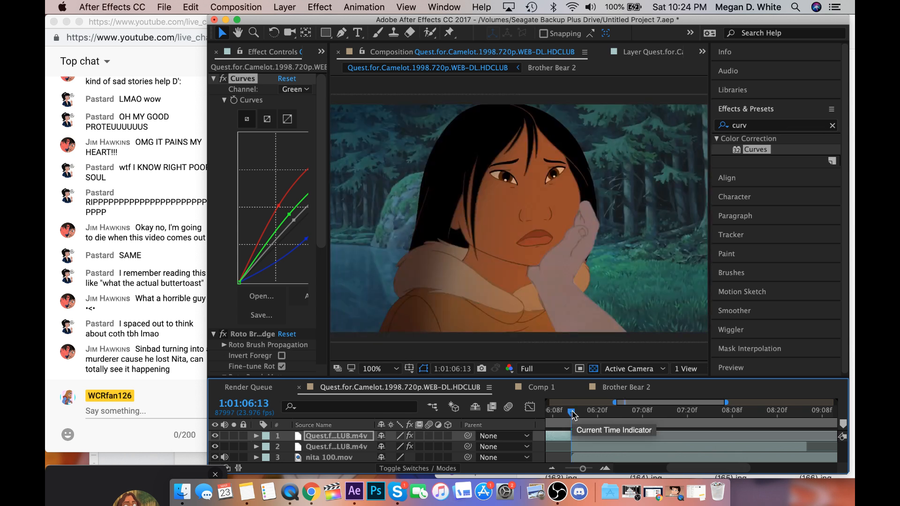
scroll(573, 415, down, 1)
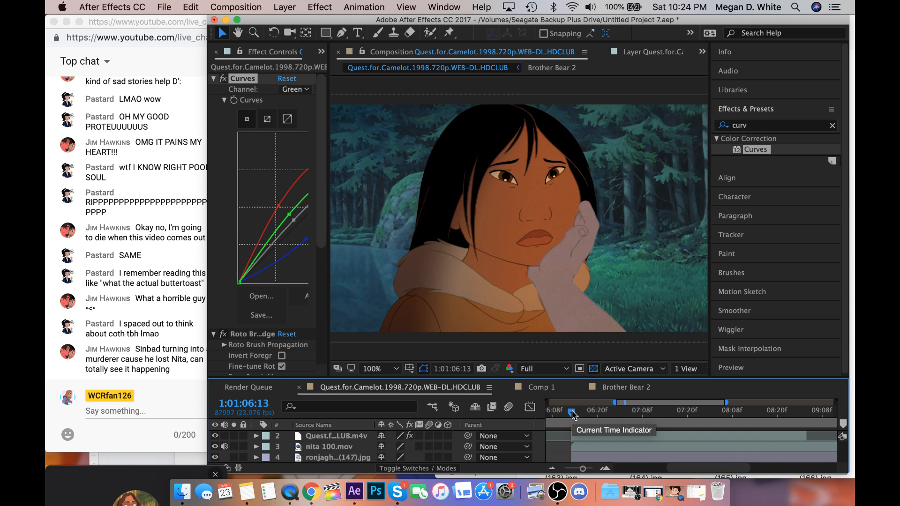
scroll(572, 414, up, 1)
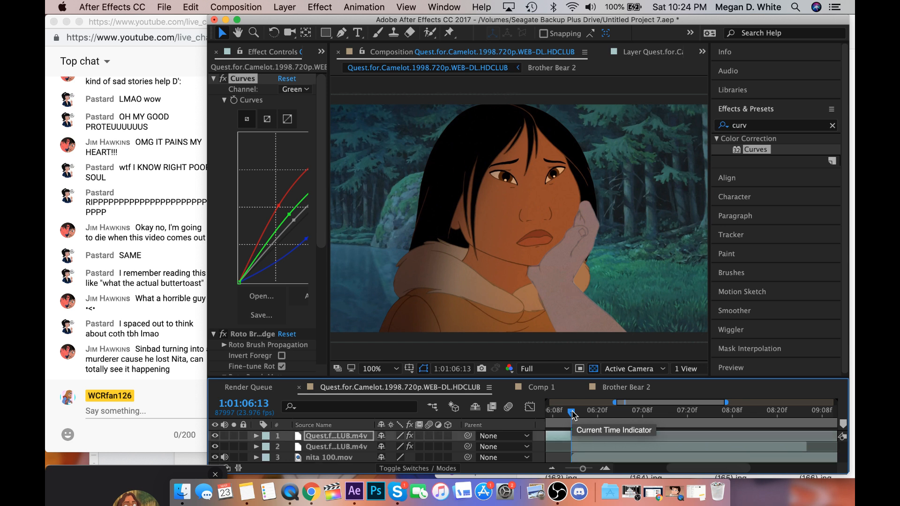
click(584, 452)
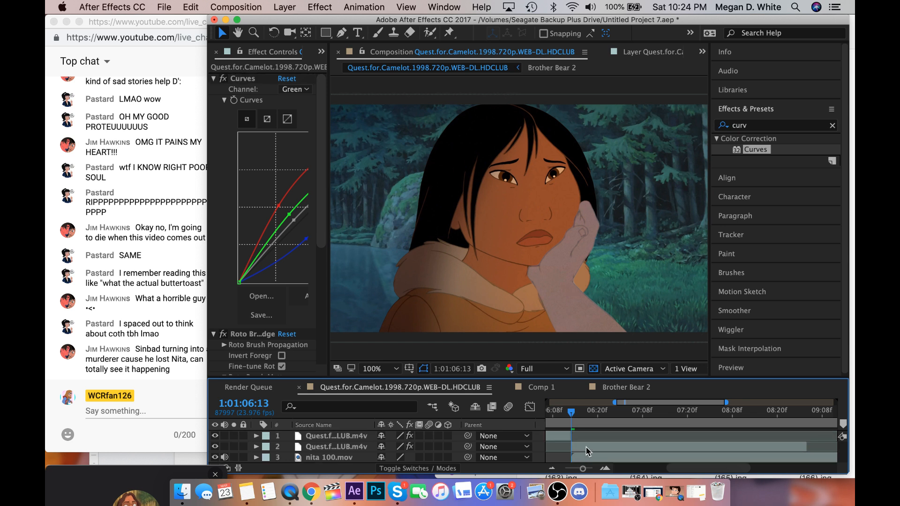
click(585, 452)
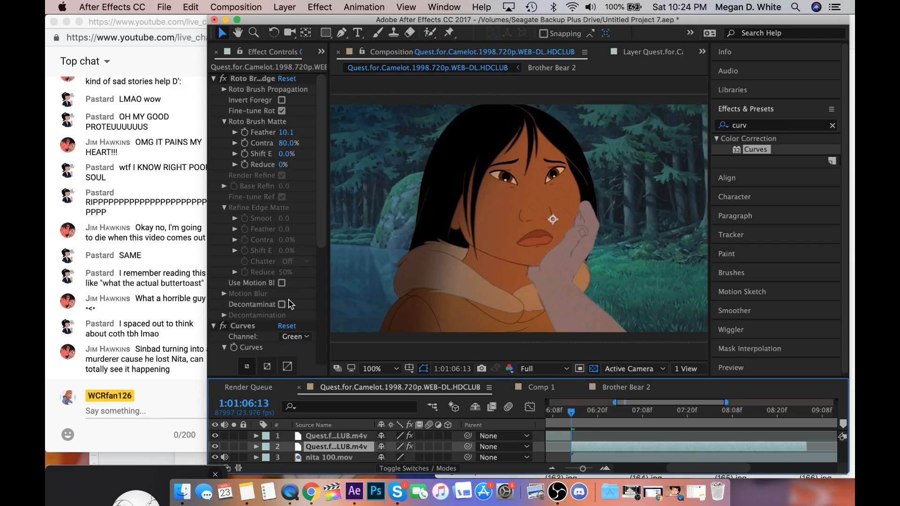
scroll(262, 302, down, 5)
scroll(619, 433, down, 1)
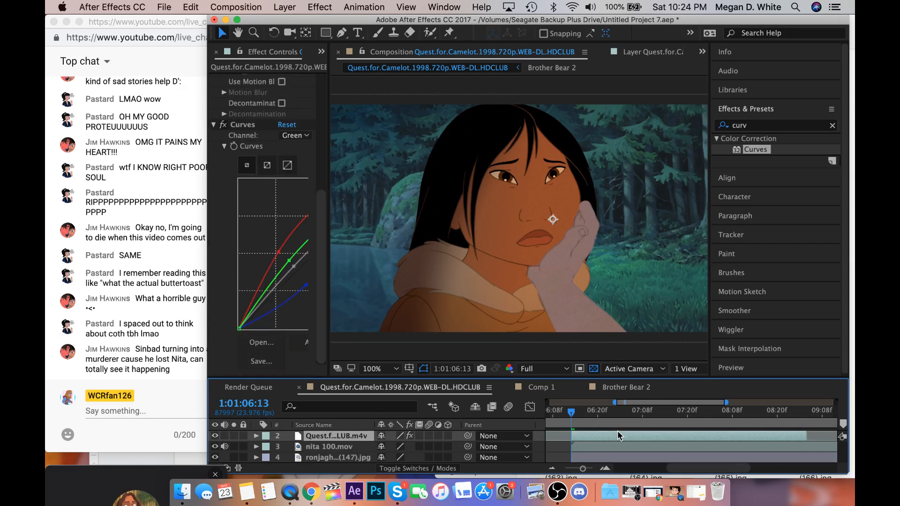
Trim nita 100.mov and the ronjaghibli (147).jpg background at 1:01:09:04 by splitting both layers and deleting their later parts.
click(614, 443)
scroll(614, 442, right, 5)
scroll(614, 440, right, 2)
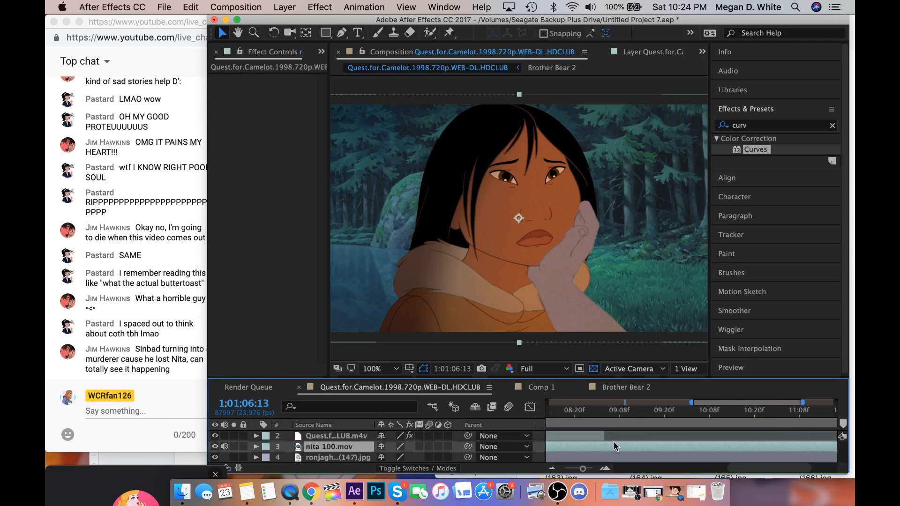
click(645, 411)
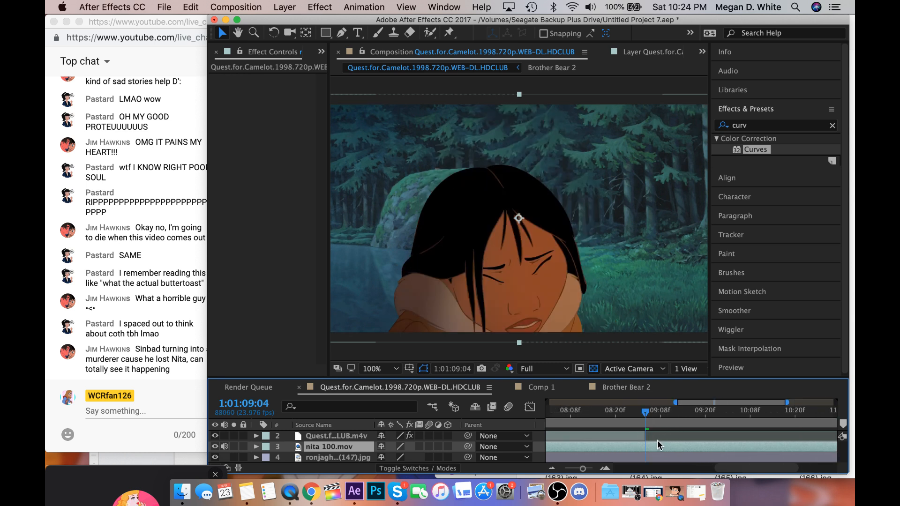
key(super+shift+d)
key(Delete)
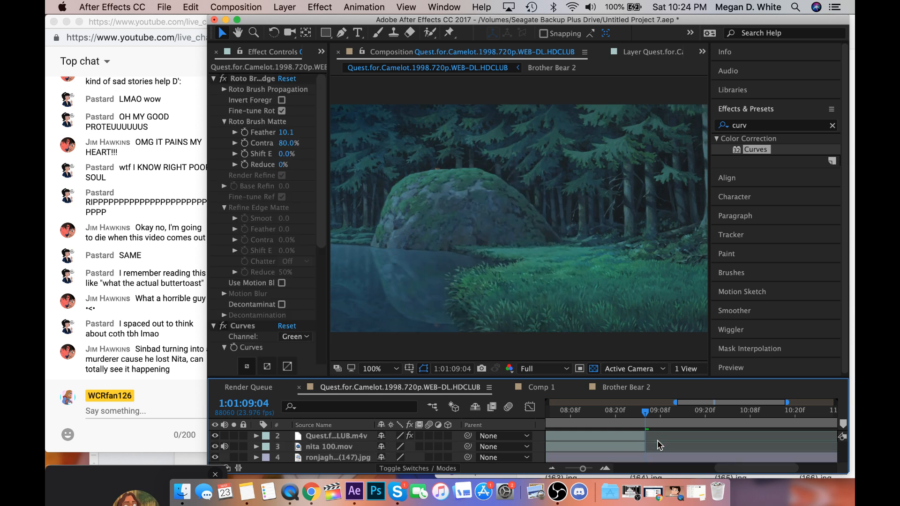
click(659, 458)
key(alt+bracketleft)
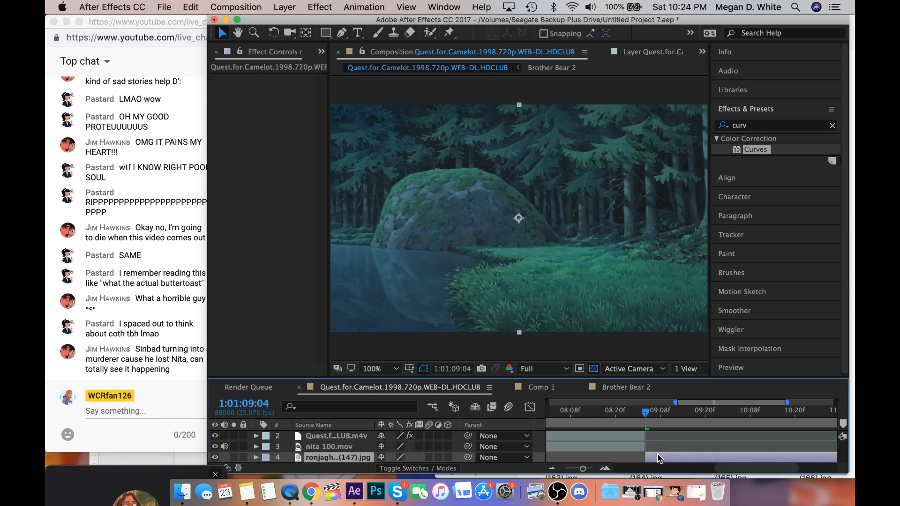
key(Delete)
Preview the composite of the woman, arm and forest background from 1:01:06:13.
scroll(658, 454, left, 5)
scroll(657, 454, down, 3)
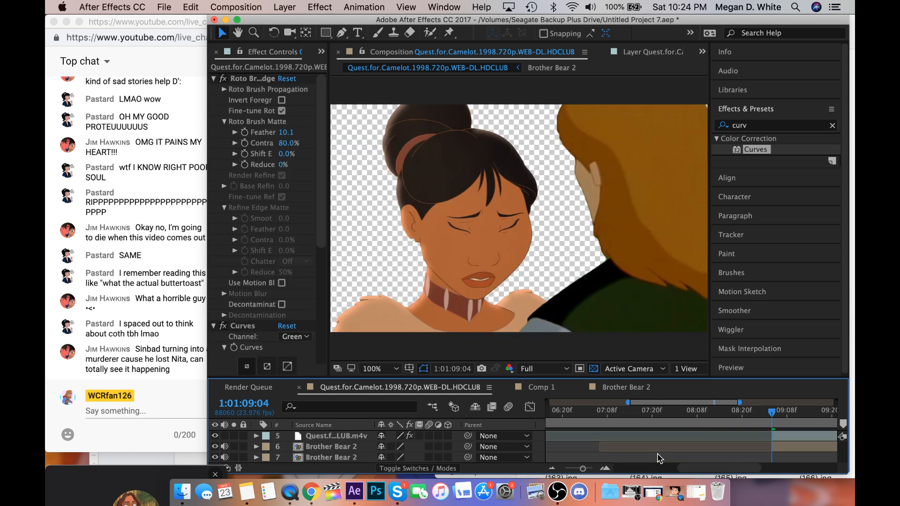
scroll(657, 454, up, 3)
scroll(657, 454, left, 1)
click(612, 414)
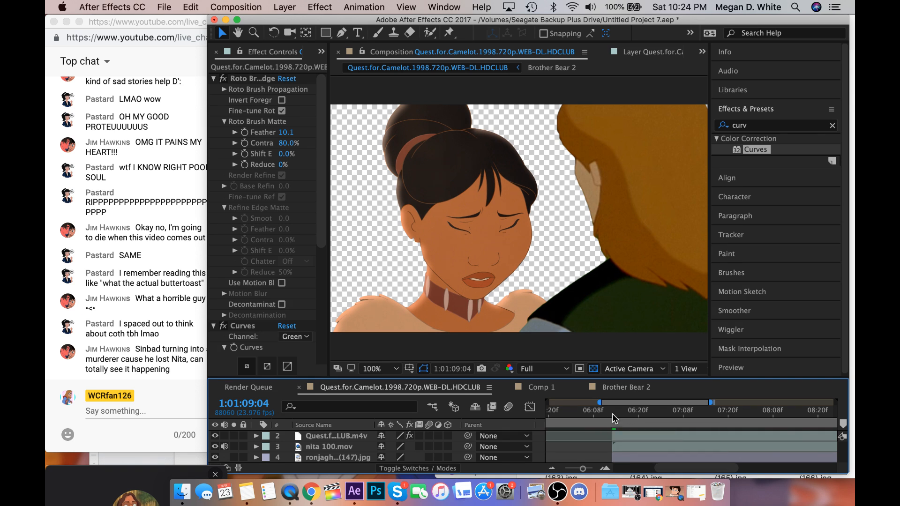
key(space)
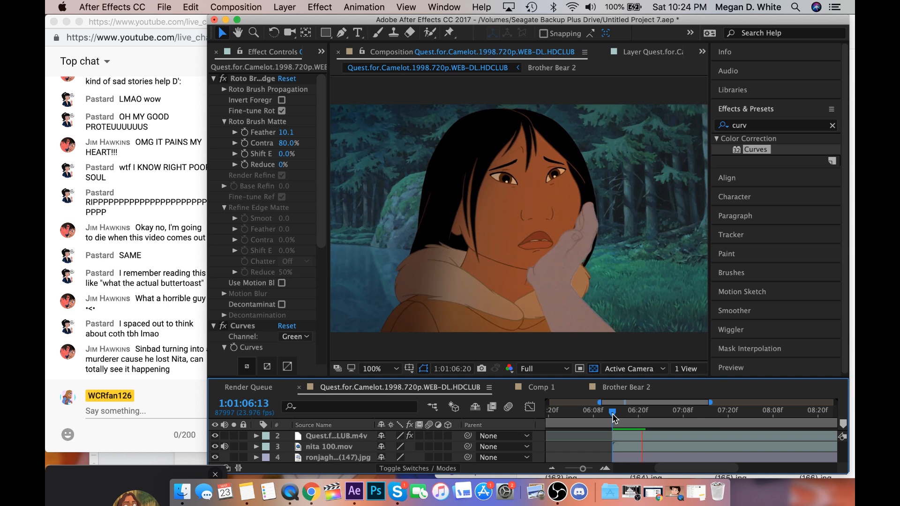
click(645, 438)
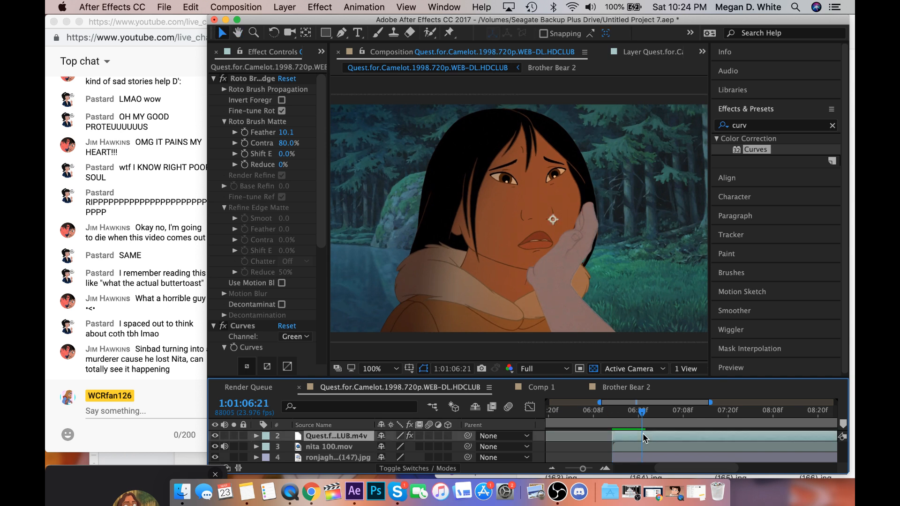
Move the arm layer's existing Position keyframe to 1:01:06:13 and set its Position at 1:01:06:21 to 746.0, 374.0.
key(p)
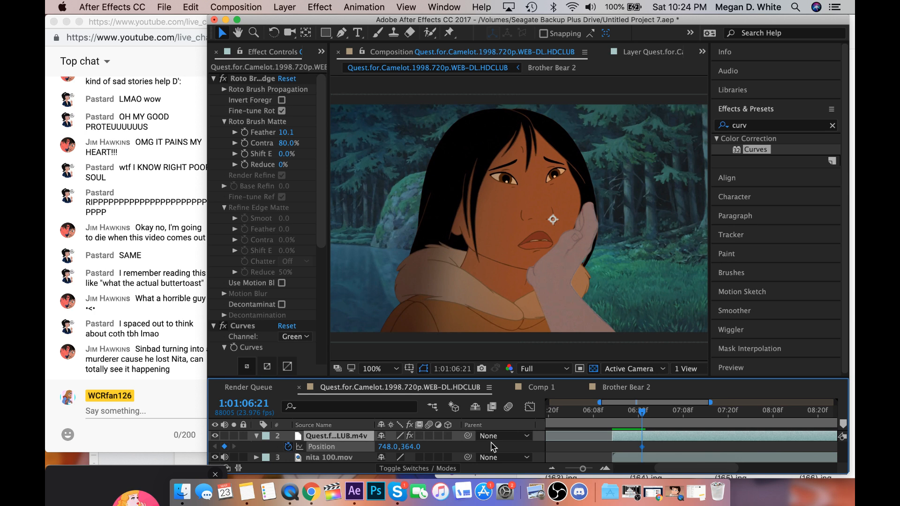
drag(642, 444, 612, 448)
click(555, 297)
key(shift+Down)
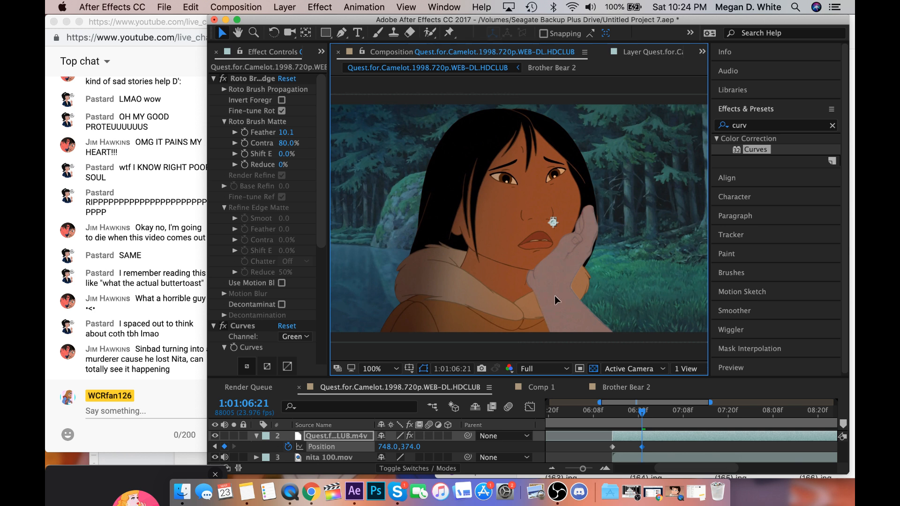
key(Left)
key(Left)
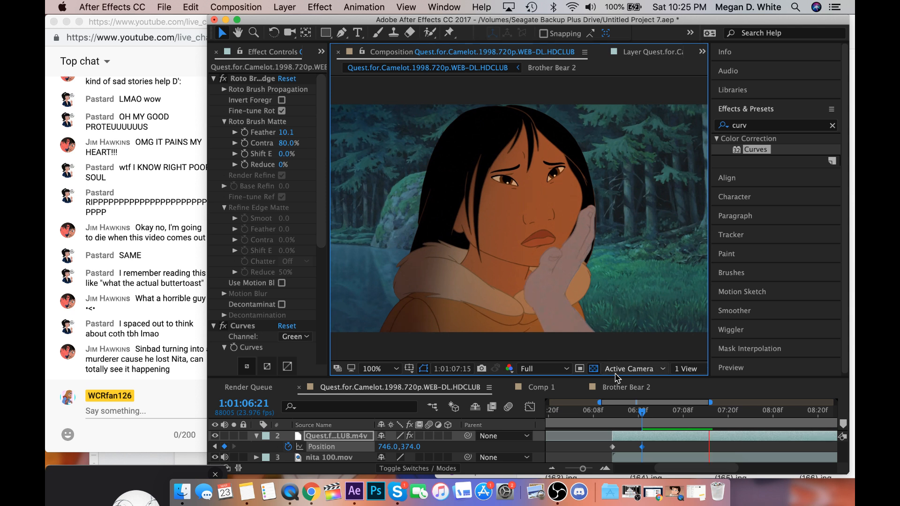
Preview the arm's movement from 1:01:06:21, then return to 1:01:06:13 and collapse the layer's properties.
click(645, 421)
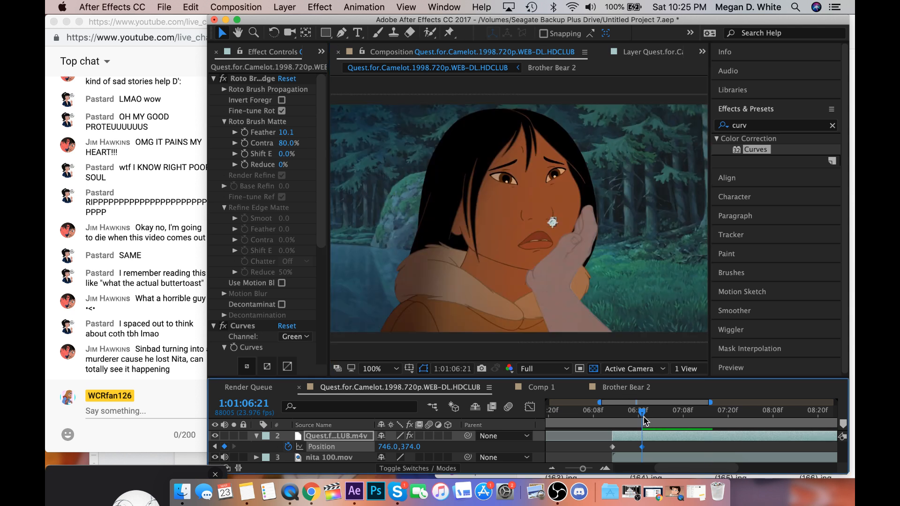
key(space)
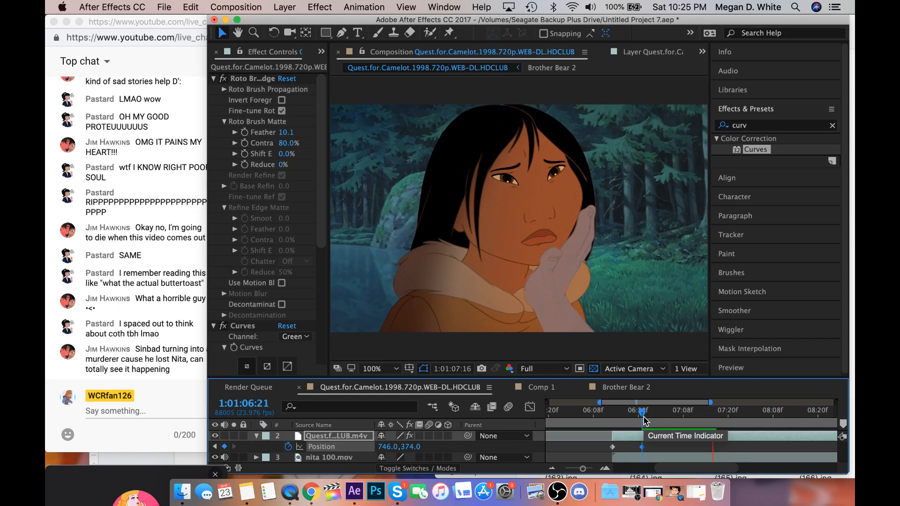
drag(642, 415, 612, 415)
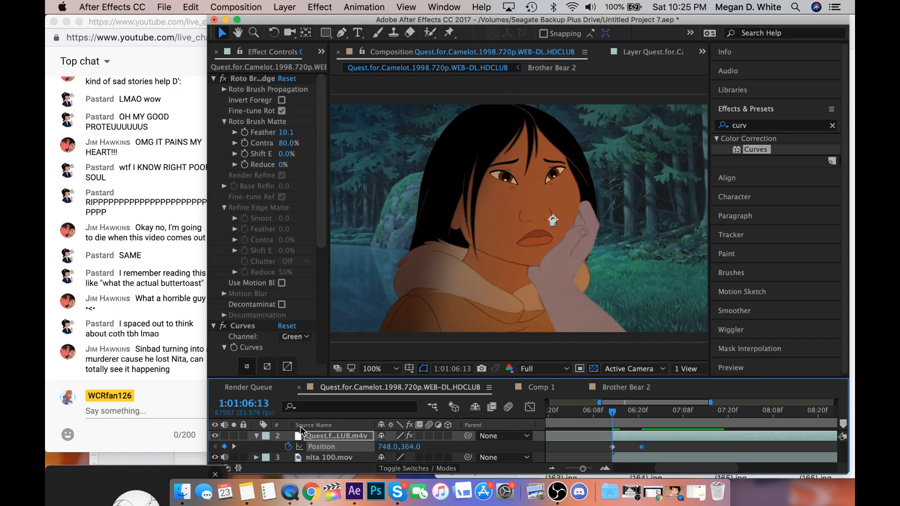
click(256, 436)
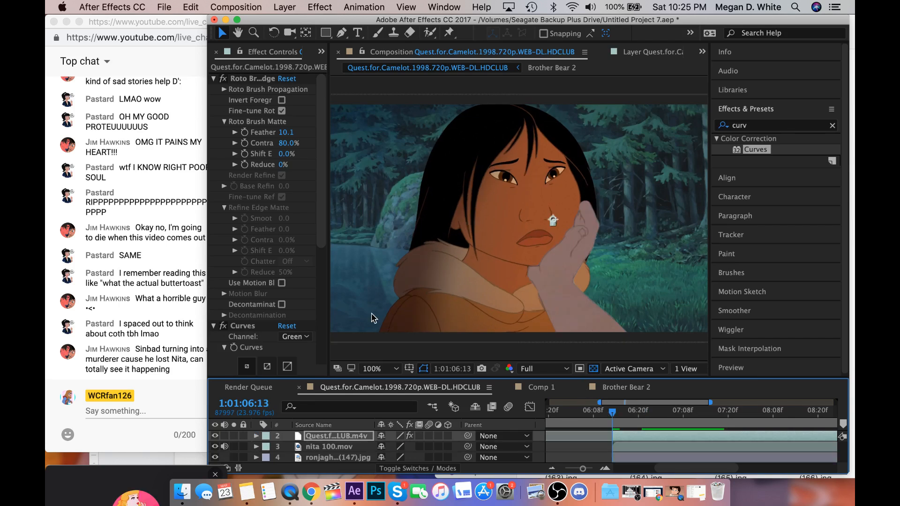
Fine-tune the red and RGB curves of the arm layer's Curves effect.
scroll(247, 314, down, 8)
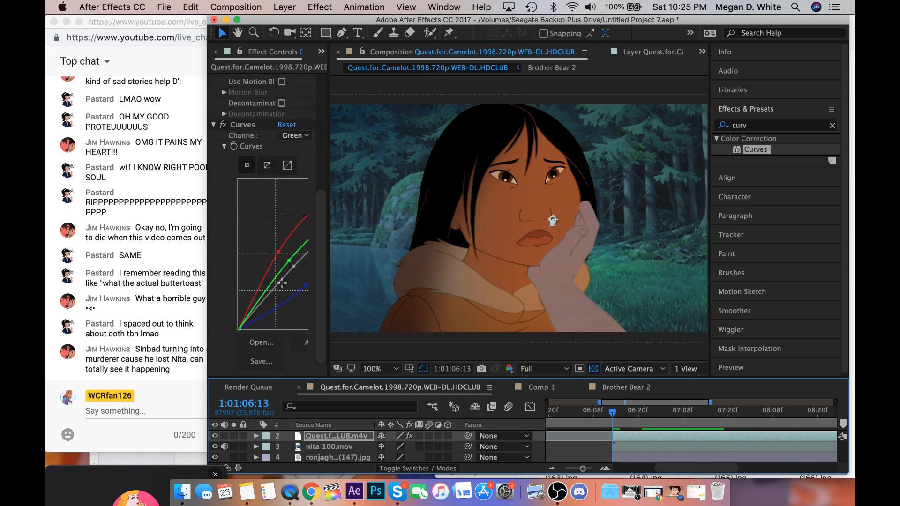
click(279, 253)
drag(280, 253, 279, 251)
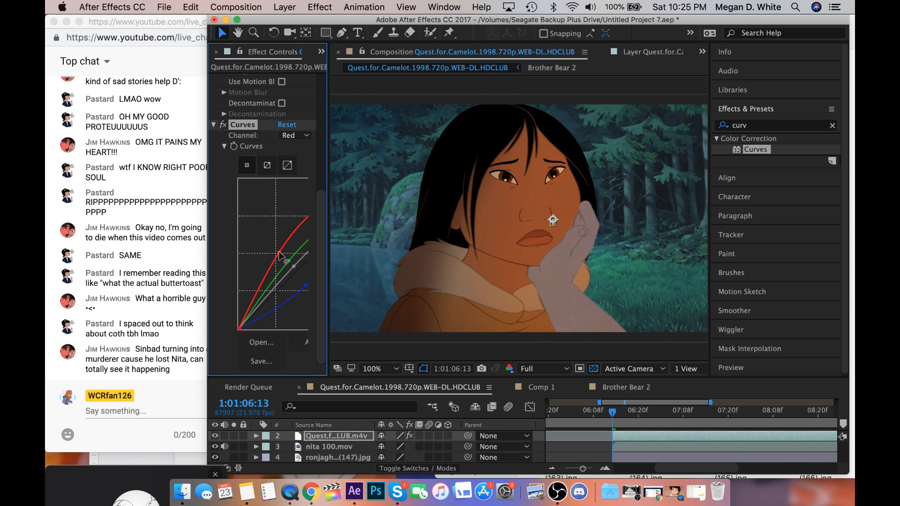
click(297, 266)
Apply a Curves effect to nita 100.mov and lower its RGB and red curves slightly.
click(641, 446)
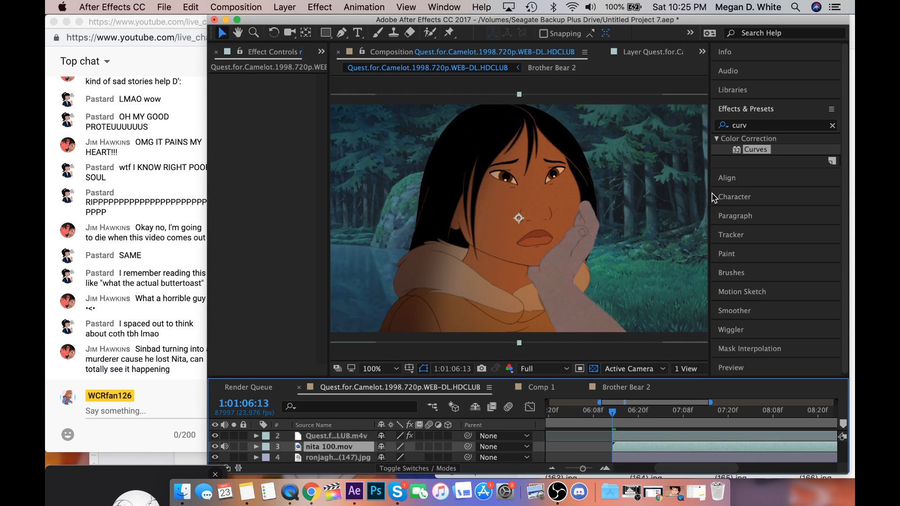
drag(755, 149, 404, 263)
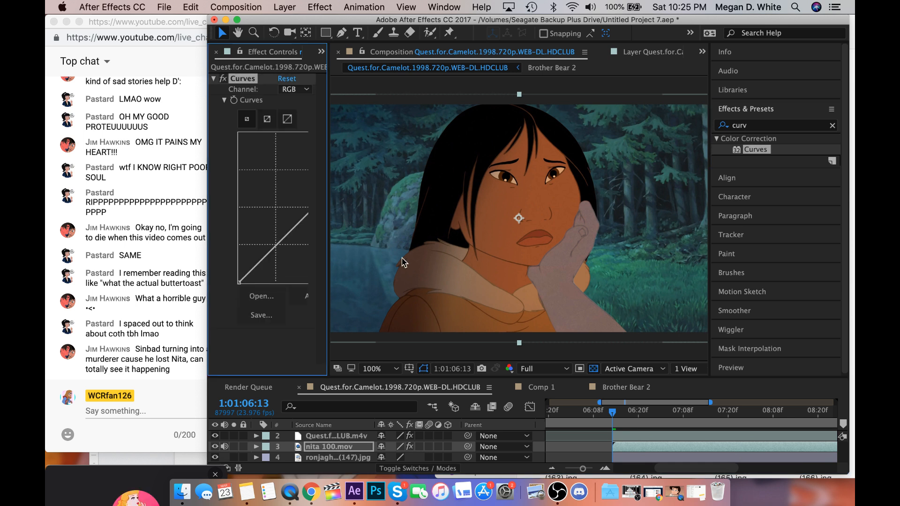
drag(294, 225, 302, 233)
click(297, 224)
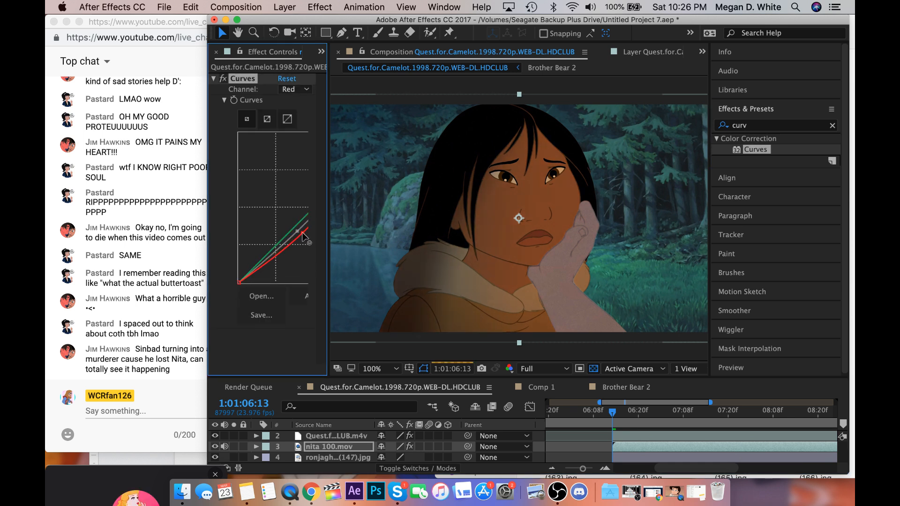
Raise the blue and RGB curves of nita 100.mov, lower its red curve further and fine-tune the green curve.
click(295, 226)
click(296, 229)
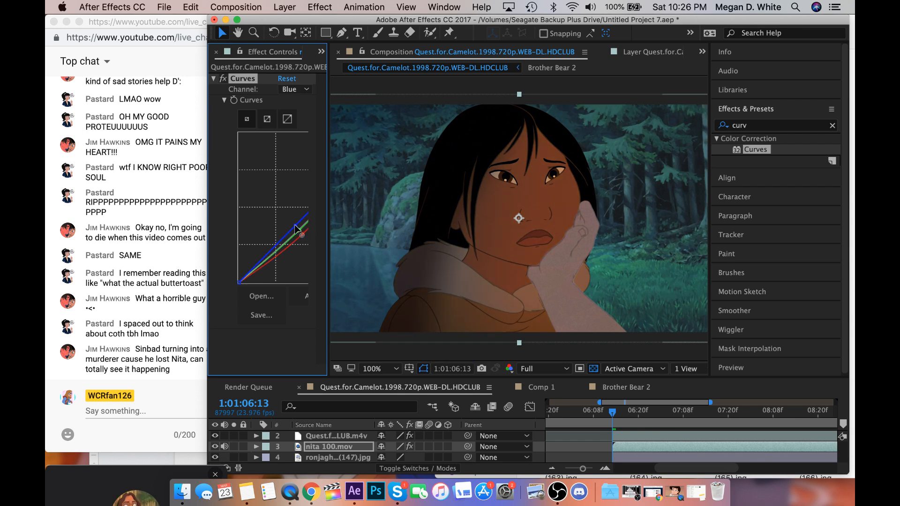
drag(296, 228, 293, 222)
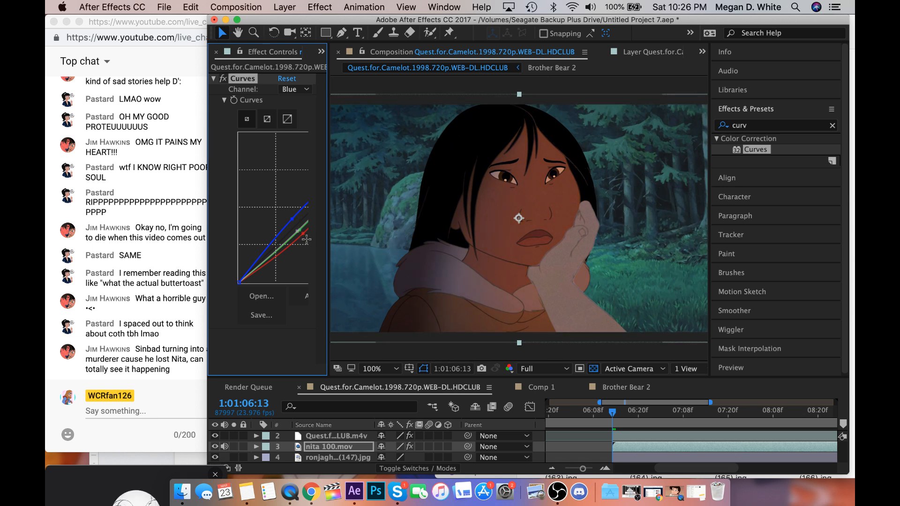
drag(303, 235, 308, 243)
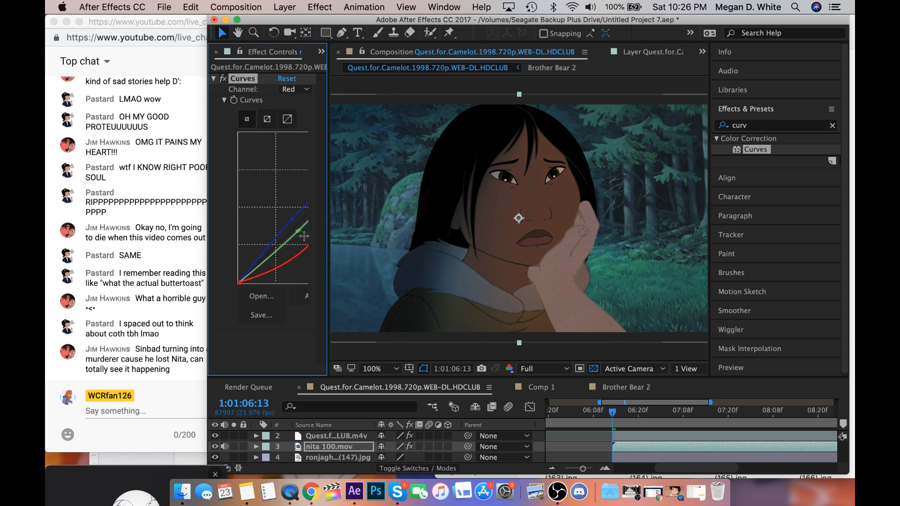
click(298, 231)
mouse_move(299, 232)
mouse_down()
mouse_move(292, 220)
mouse_move(300, 229)
mouse_up()
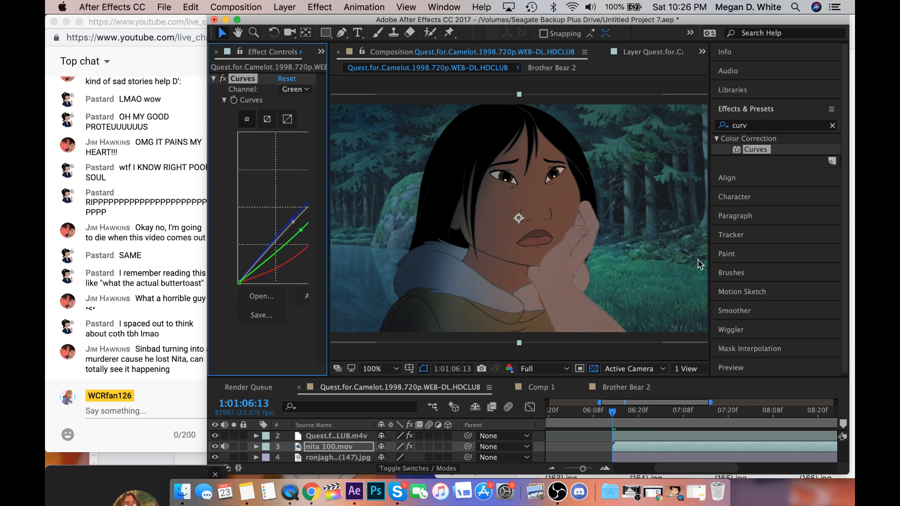
Apply CC Light Sweep to nita 100.mov with Width 688, Sweep Intensity 0 and Edge Thickness 20.
click(761, 125)
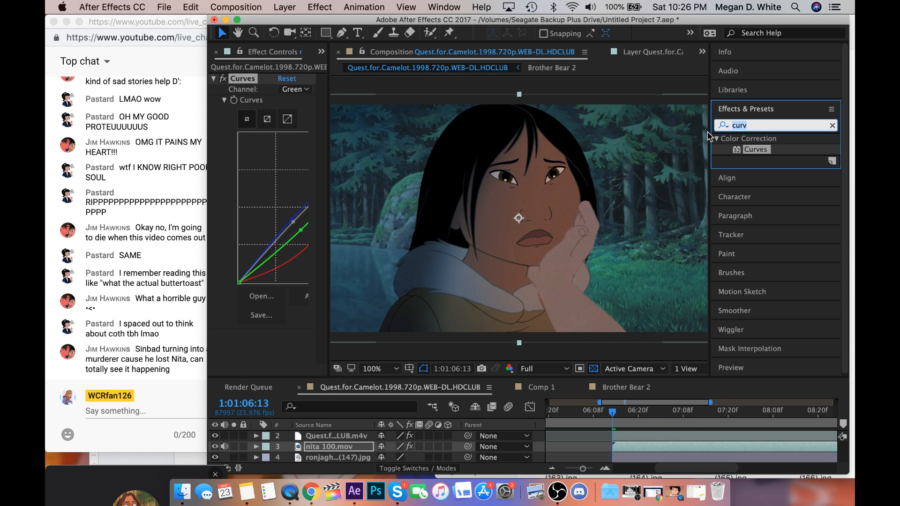
text(ligh)
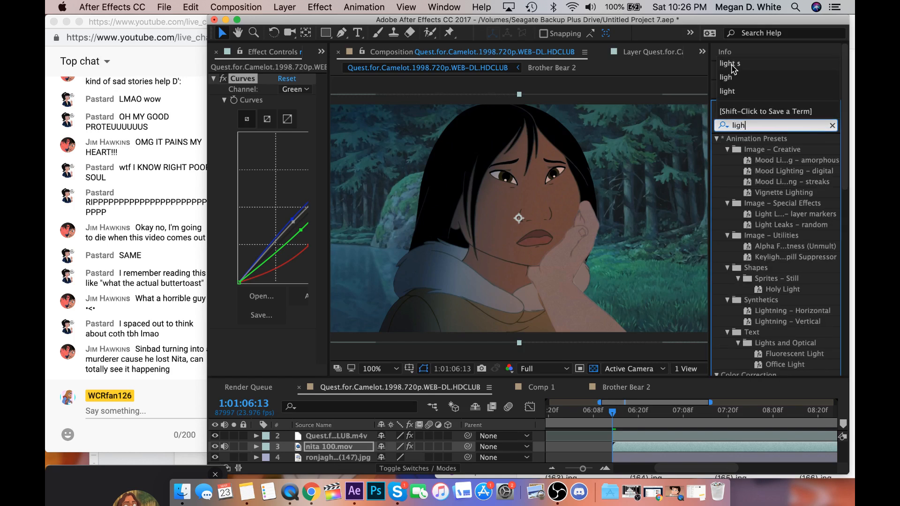
click(731, 63)
double_click(762, 150)
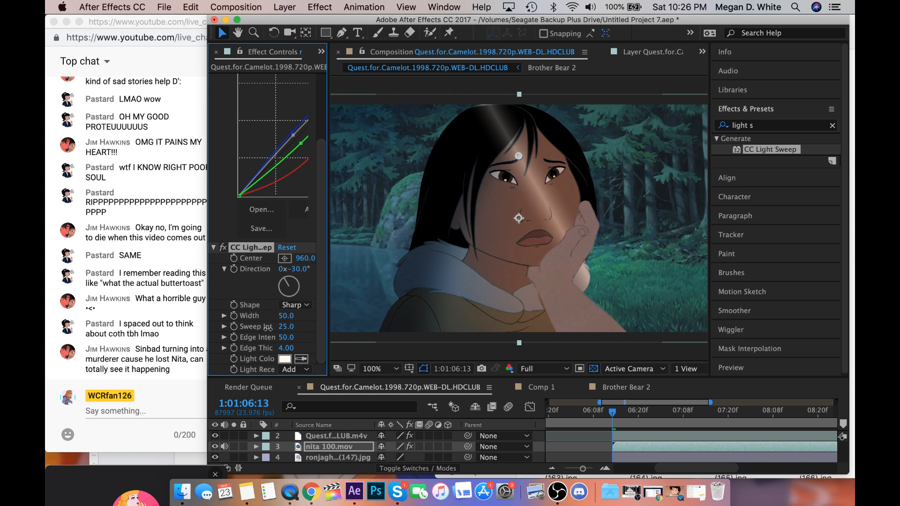
mouse_move(267, 328)
mouse_down()
mouse_move(258, 328)
mouse_move(634, 303)
mouse_up()
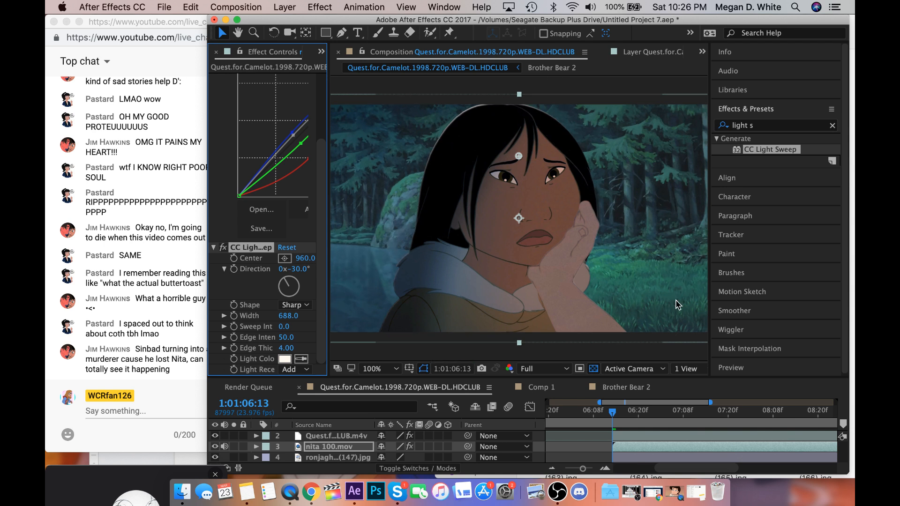
drag(286, 348, 449, 347)
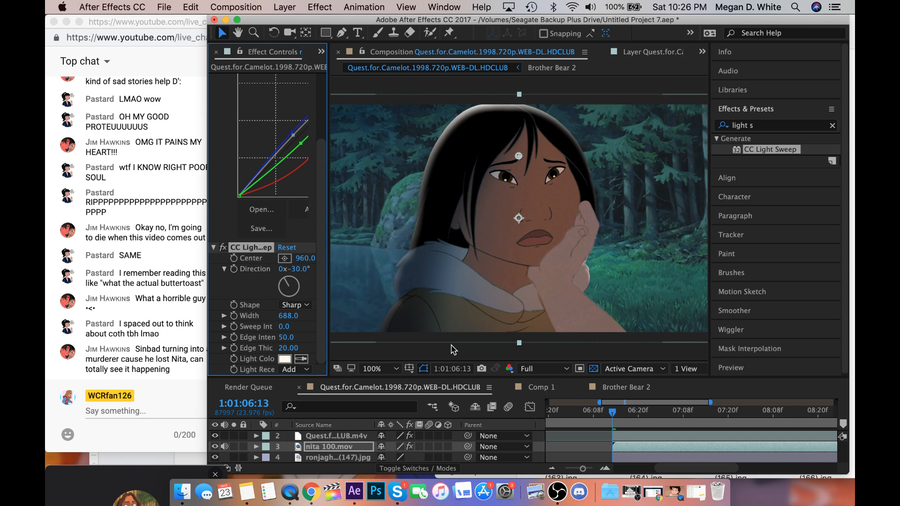
Set the Light Color of the woman's CC Light Sweep to pale blue B0DCFF.
click(285, 359)
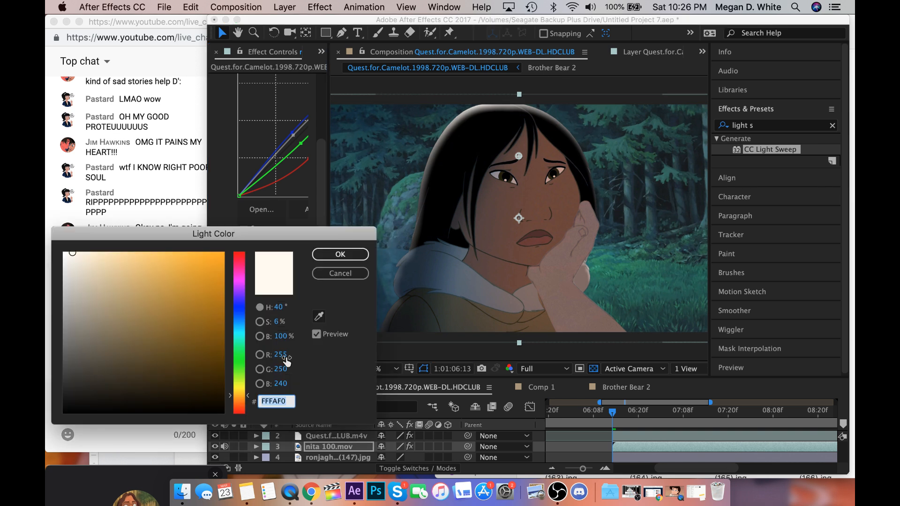
drag(237, 355, 237, 405)
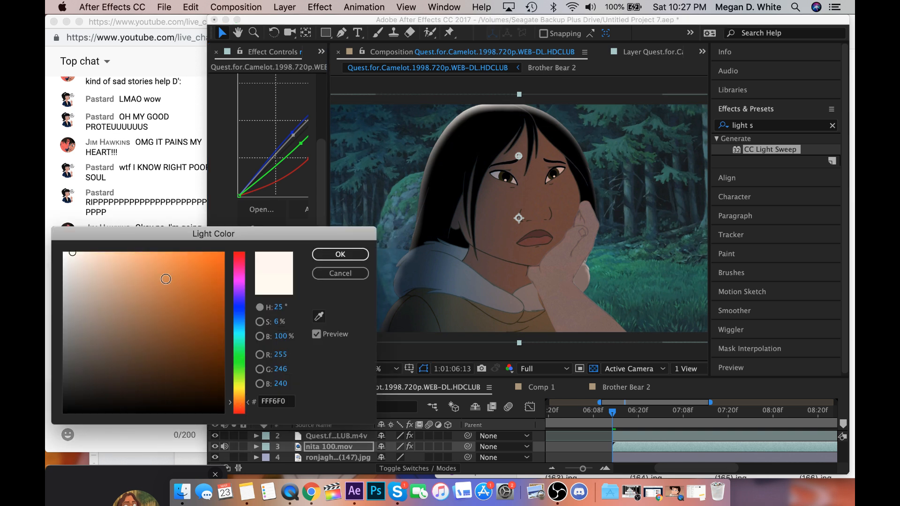
click(237, 322)
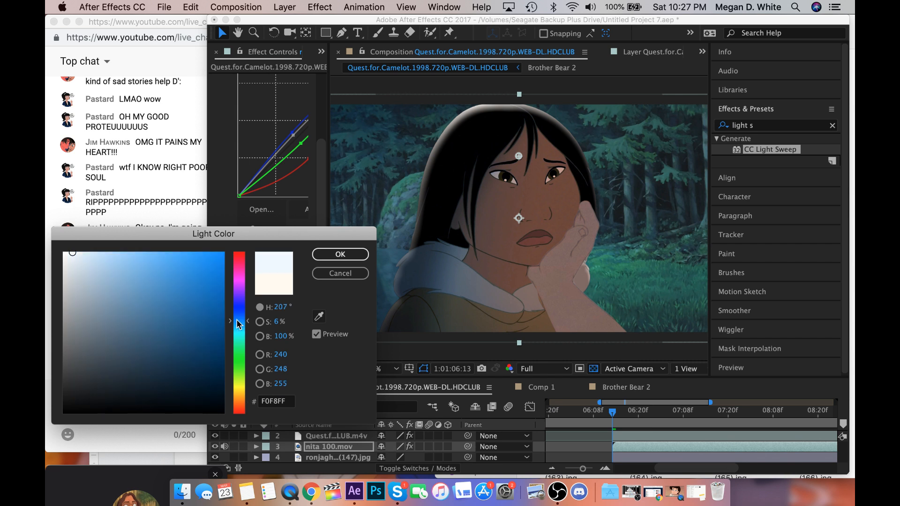
drag(128, 263, 112, 230)
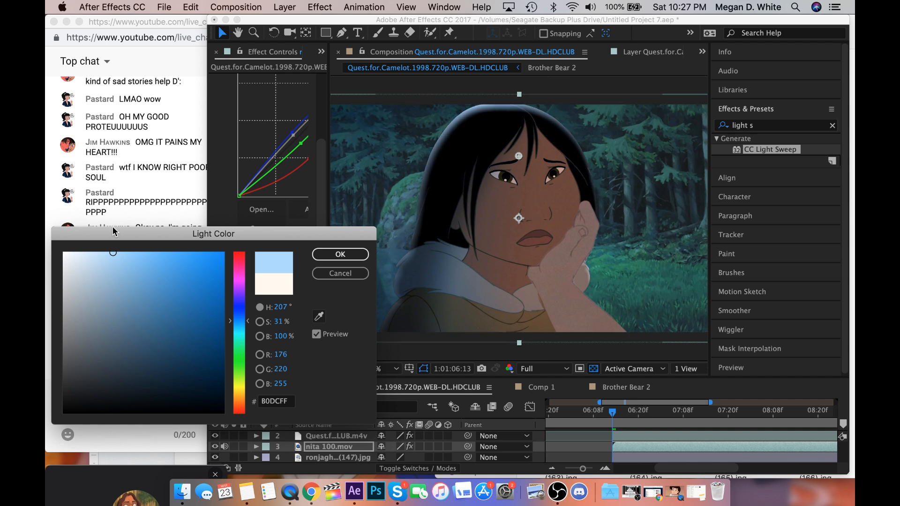
click(341, 255)
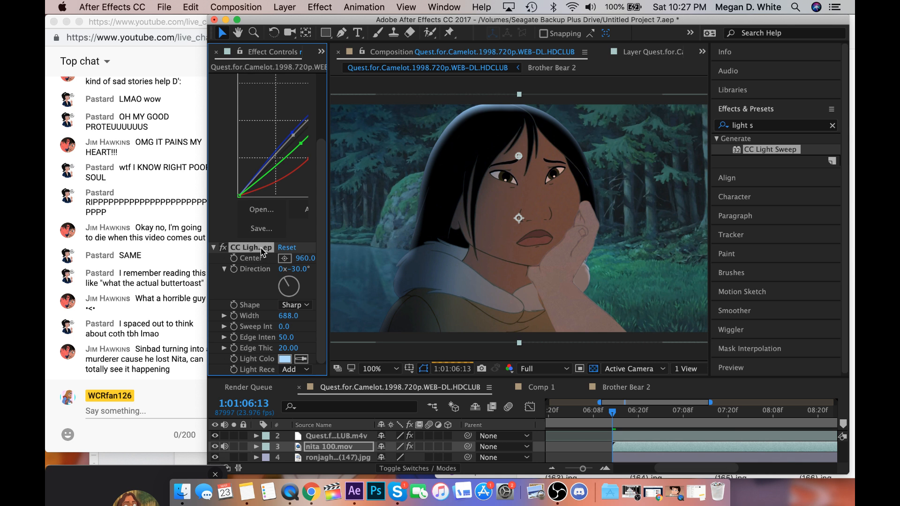
Copy the CC Light Sweep onto the arm layer, move its center onto the forearm and save the project.
click(644, 439)
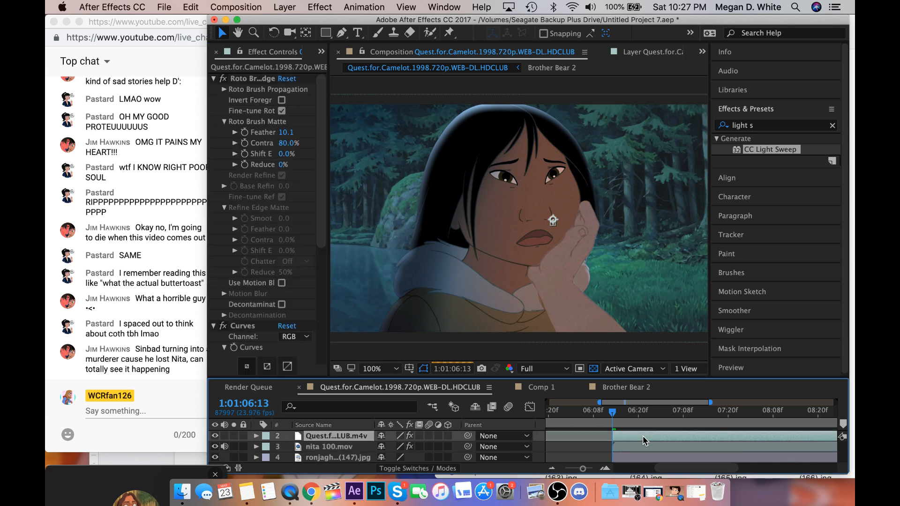
key(super+v)
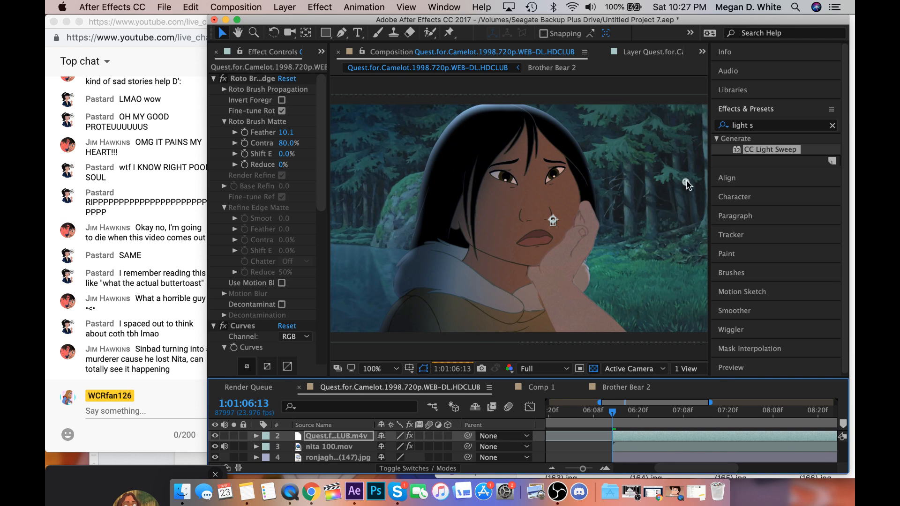
drag(686, 183, 596, 270)
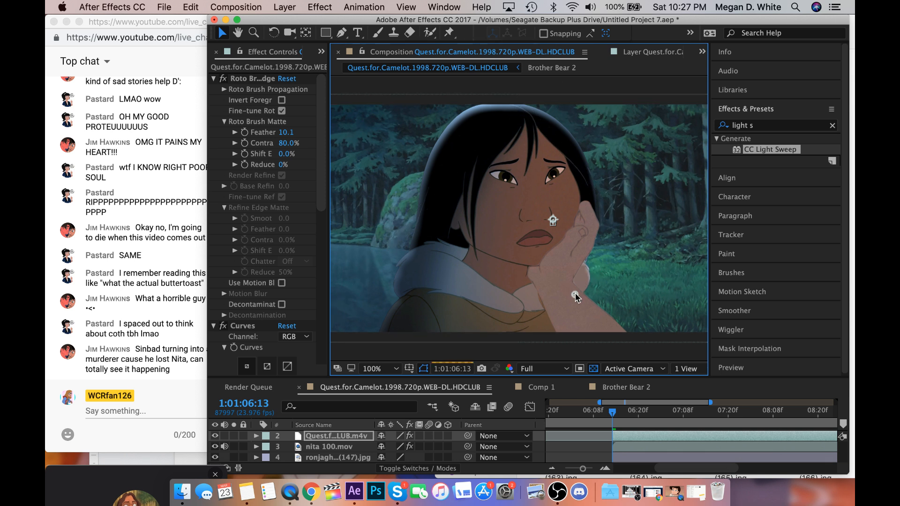
key(super+s)
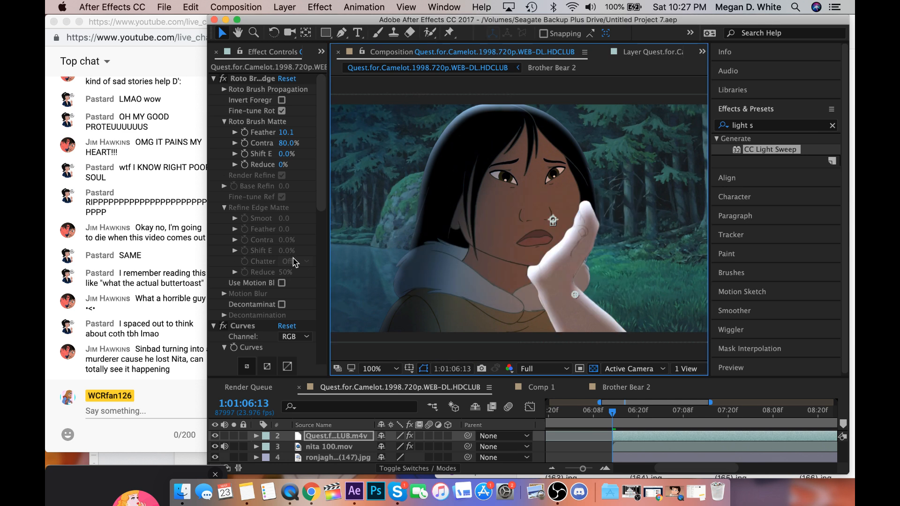
Set the arm layer's CC Light Sweep Direction to 51° and its Width to 156.2.
scroll(233, 268, down, 5)
scroll(231, 262, down, 3)
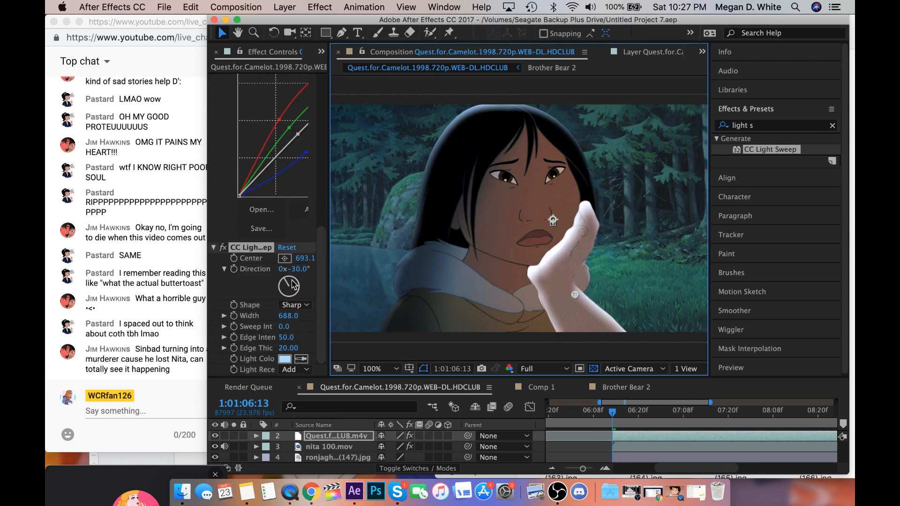
click(294, 281)
click(294, 281)
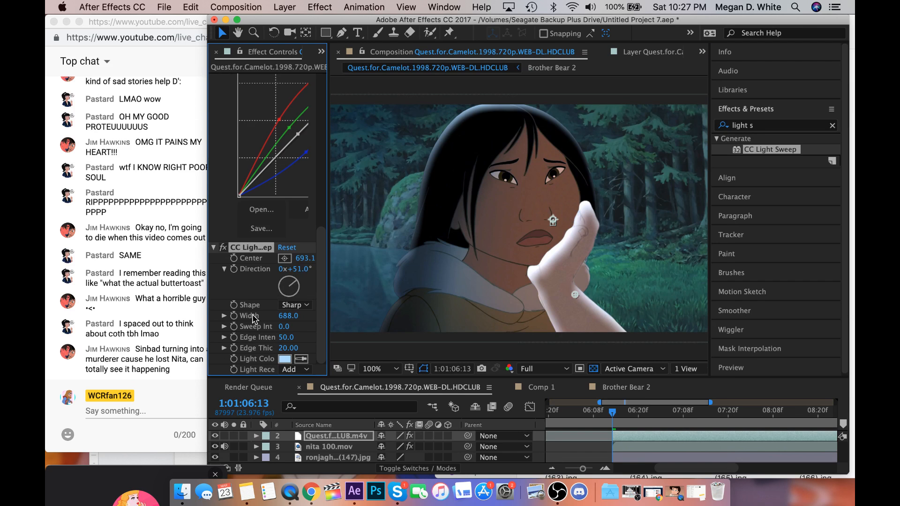
click(224, 316)
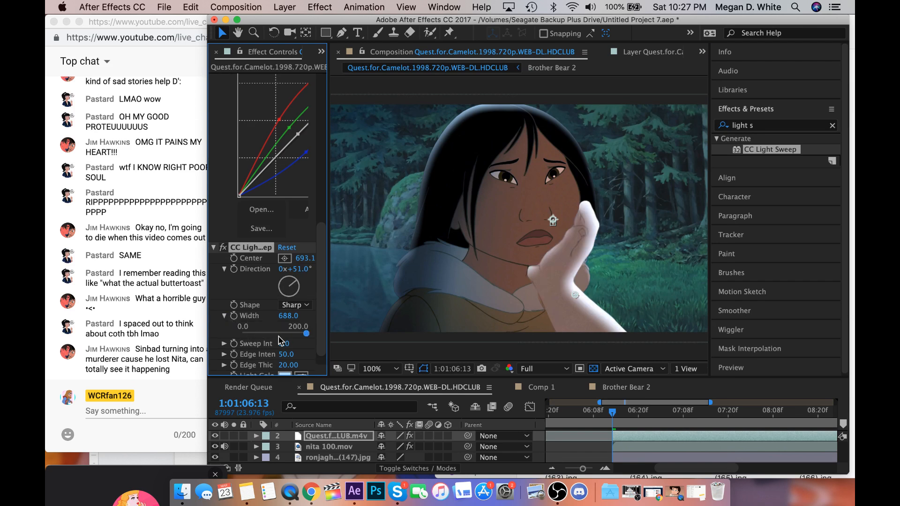
click(290, 333)
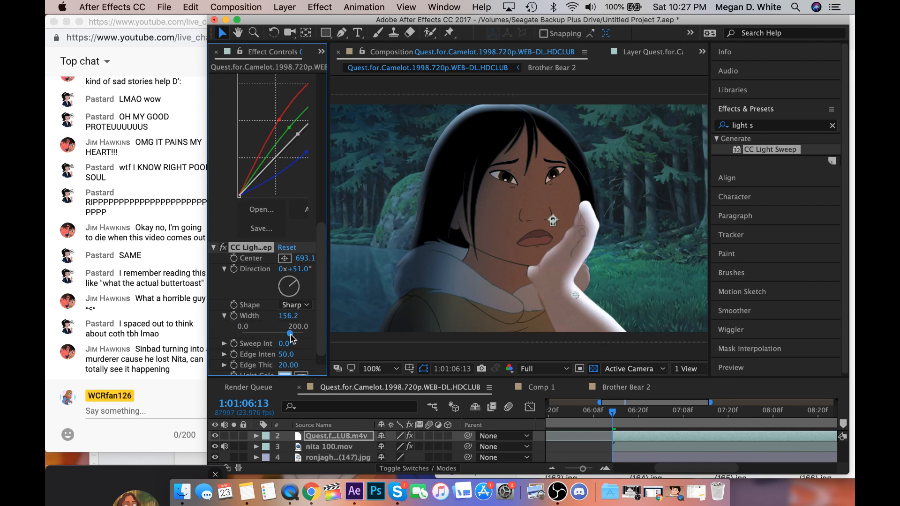
Set the arm layer's CC Light Sweep Width to 135.4 and its Edge Thickness to 10.90.
drag(291, 335, 284, 338)
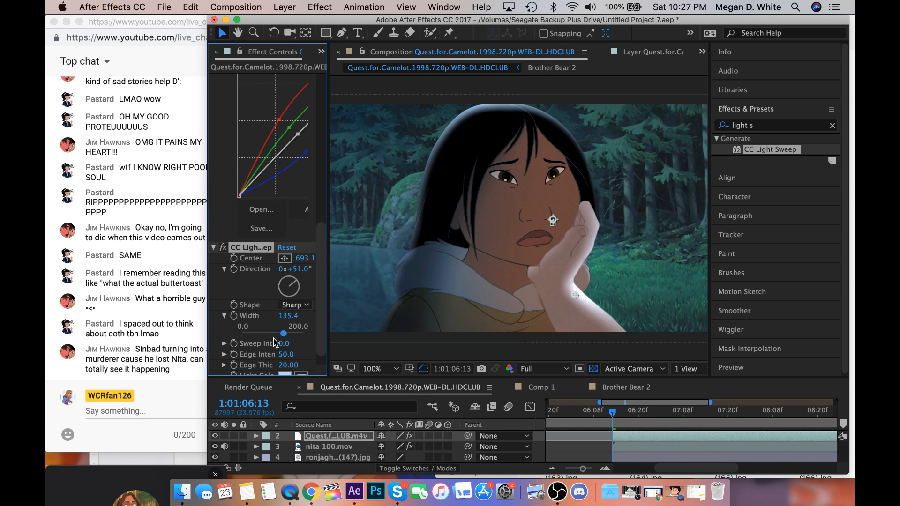
scroll(271, 346, down, 2)
click(225, 349)
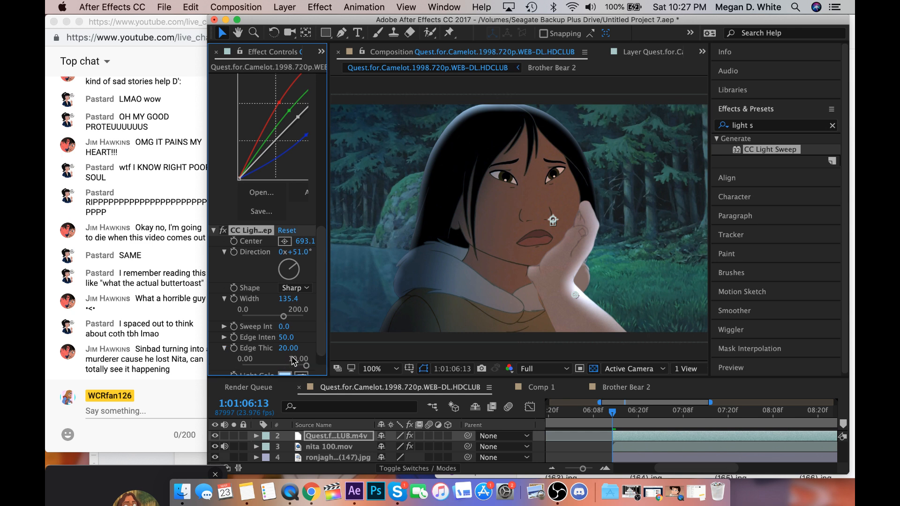
click(307, 364)
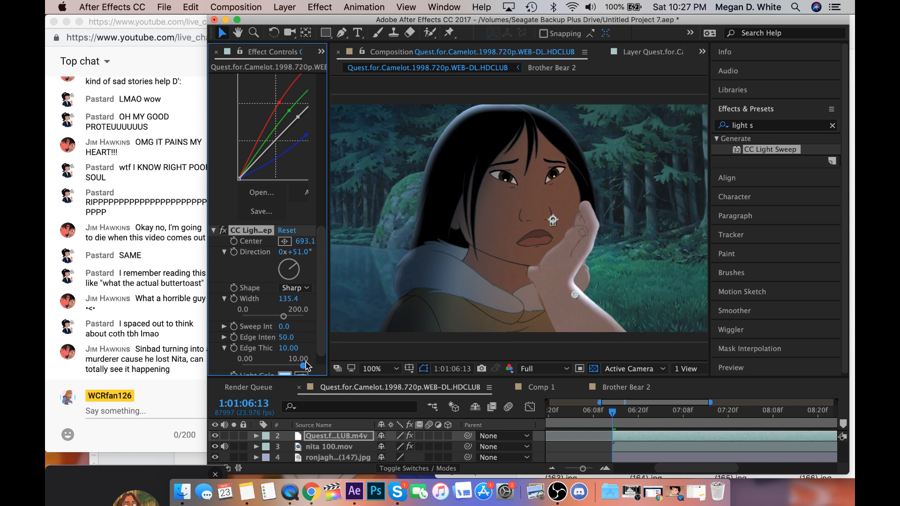
drag(289, 350, 317, 353)
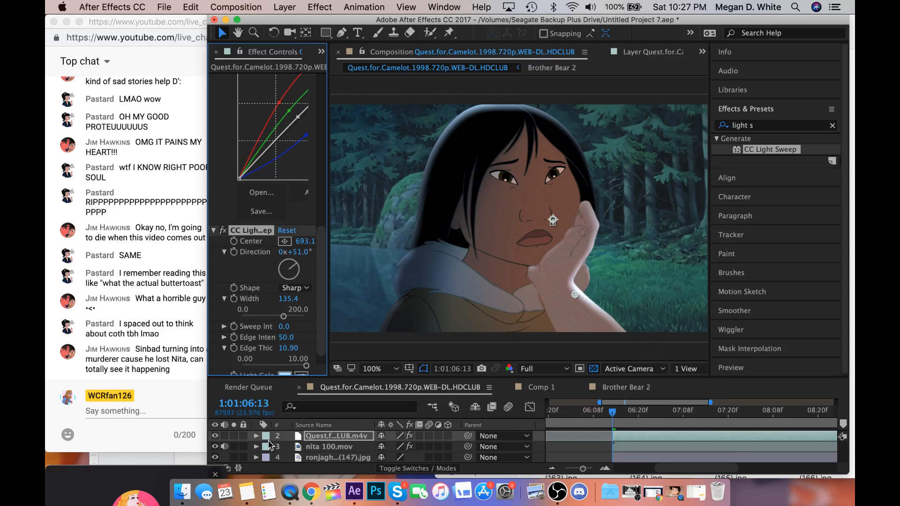
Try a second Curves effect with a raised Red channel on nita 100.mov, and delete that effect.
scroll(270, 444, up, 1)
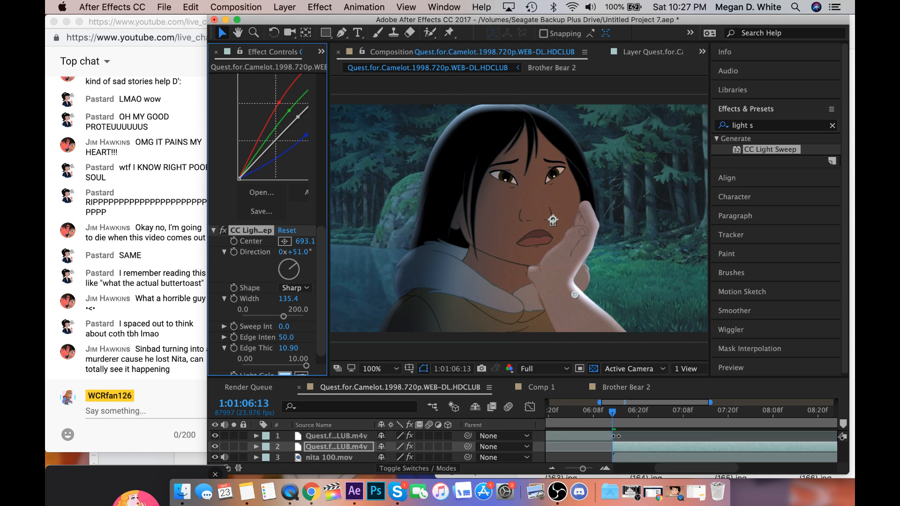
scroll(625, 449, down, 1)
click(626, 446)
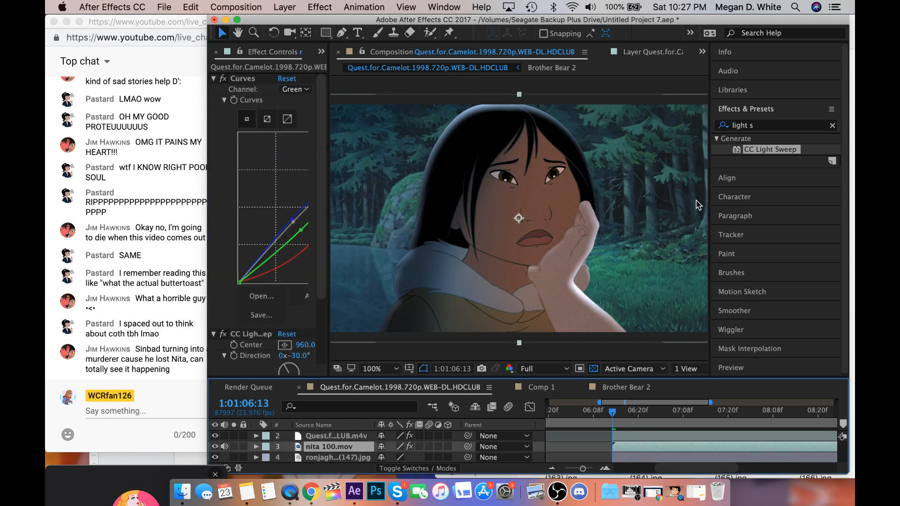
double_click(750, 125)
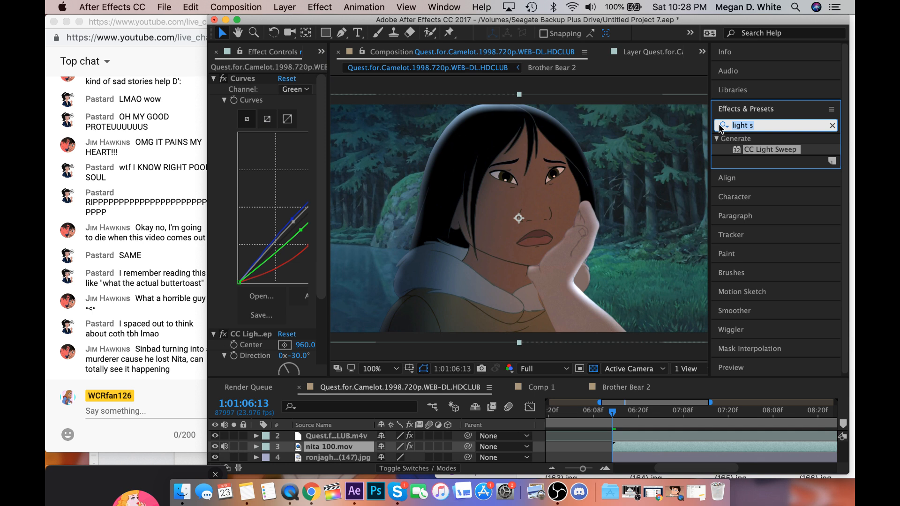
text(cur)
click(755, 235)
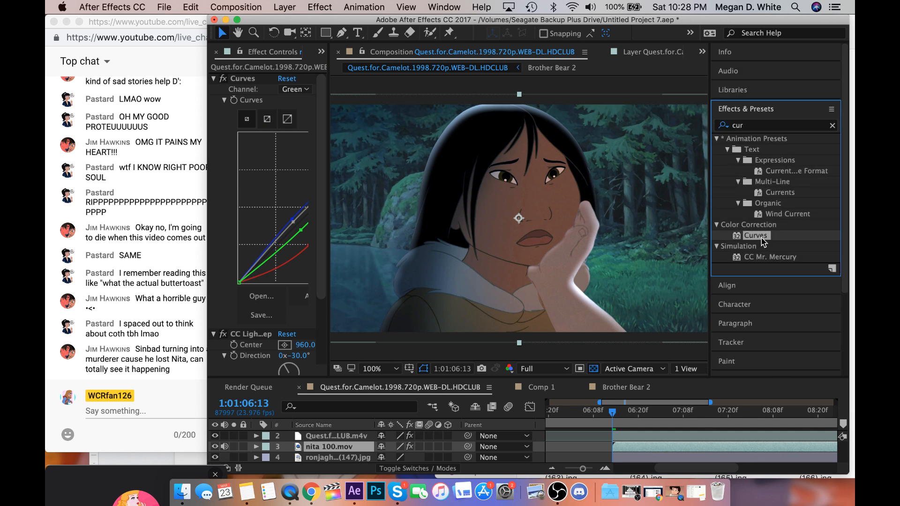
double_click(755, 235)
click(295, 135)
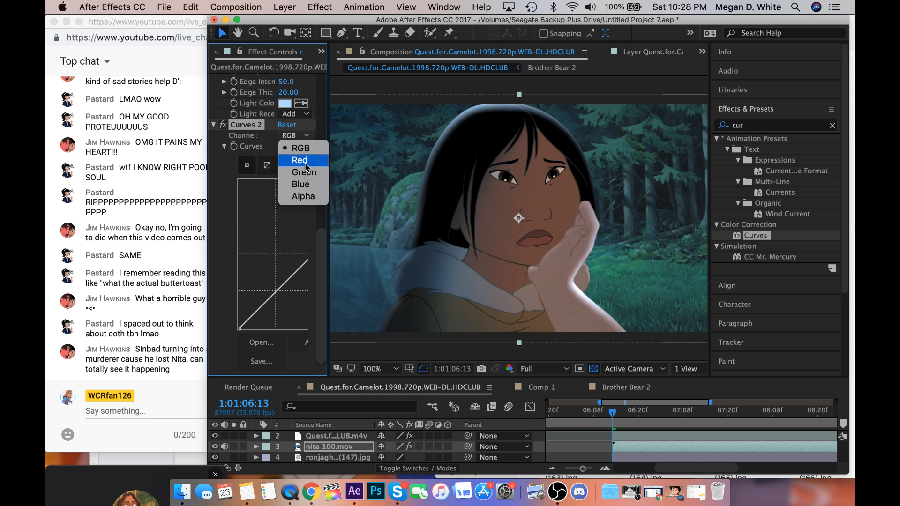
click(305, 160)
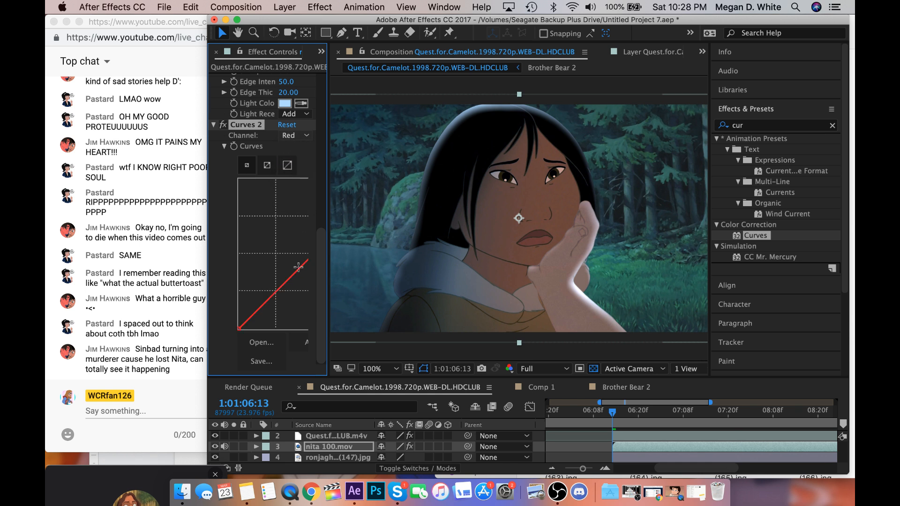
drag(293, 273, 294, 261)
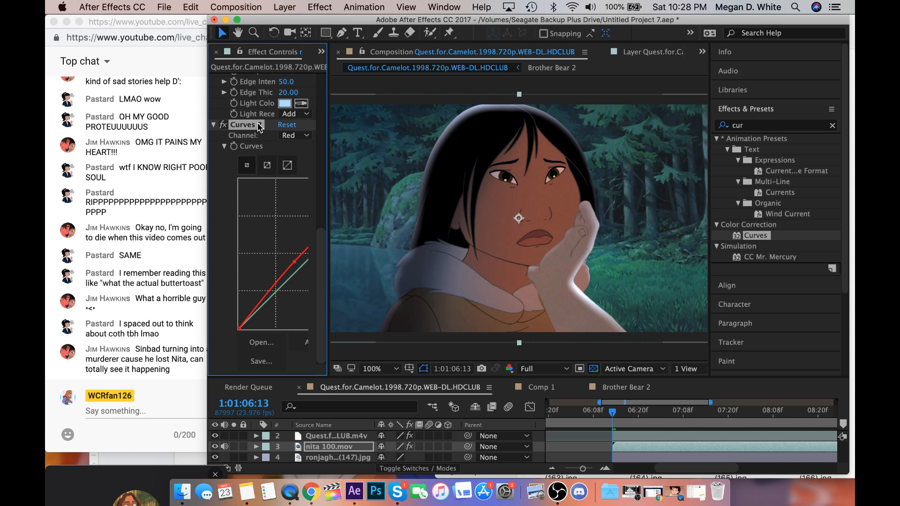
key(Delete)
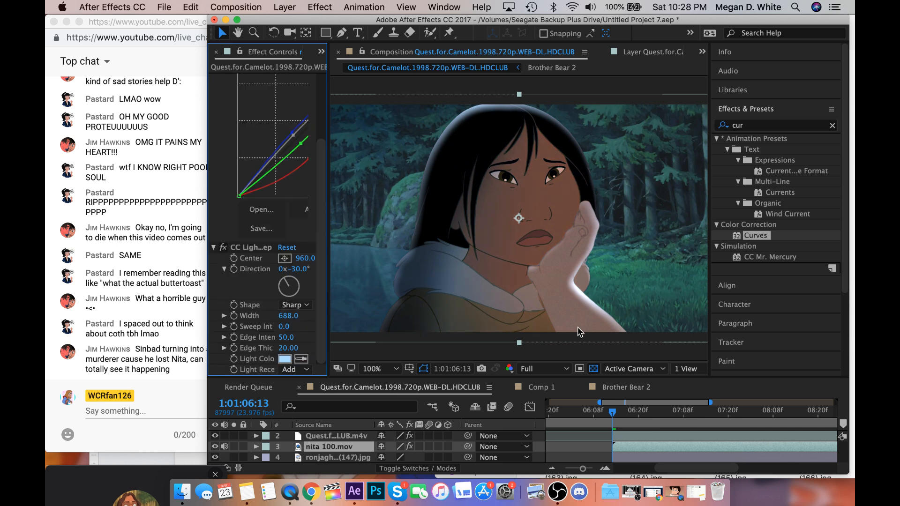
Apply Curves to the forest background image layer and raise its Red channel curve.
click(646, 457)
drag(754, 235, 355, 236)
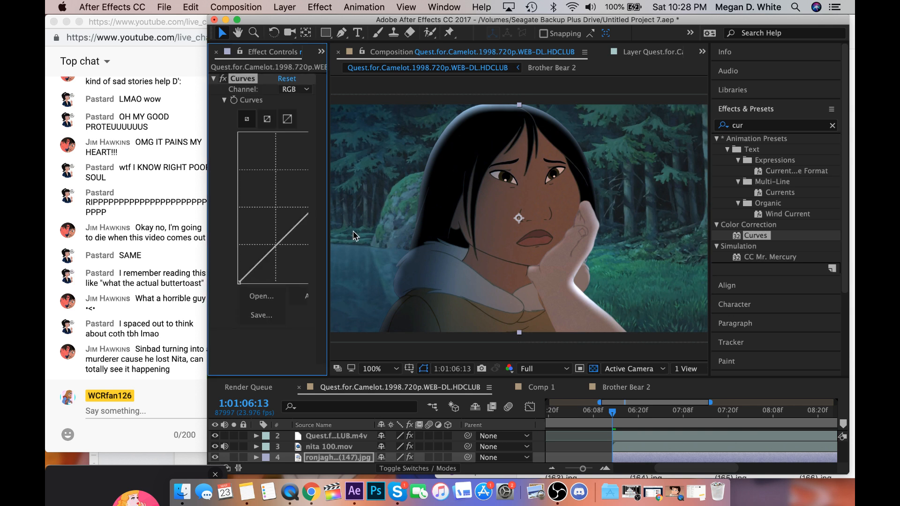
click(294, 89)
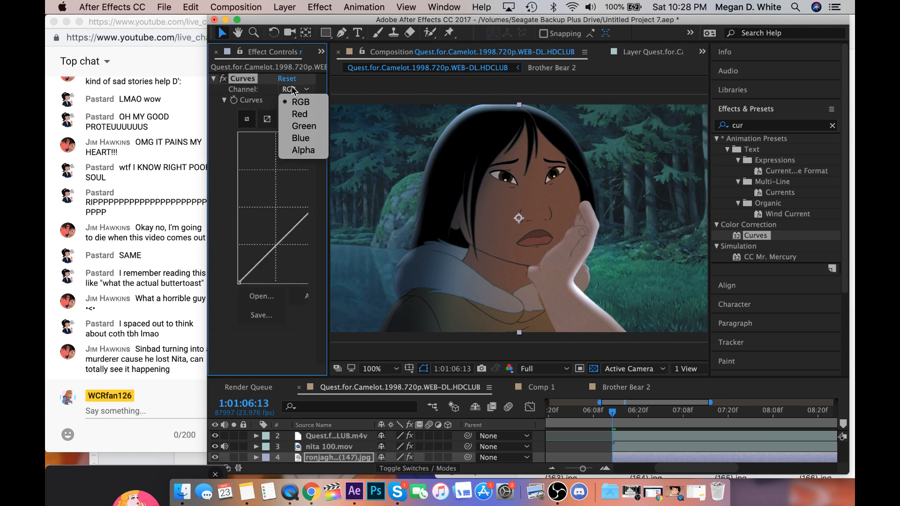
click(300, 116)
drag(300, 221, 292, 210)
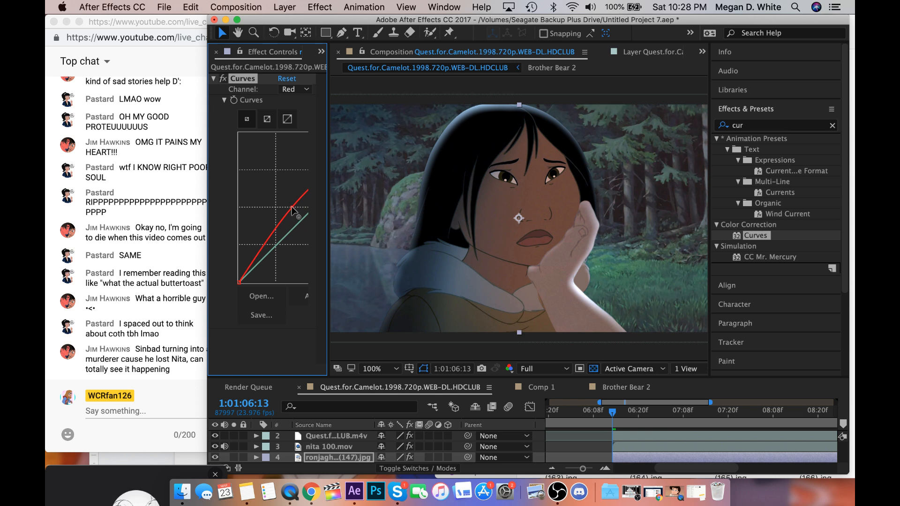
key(comma)
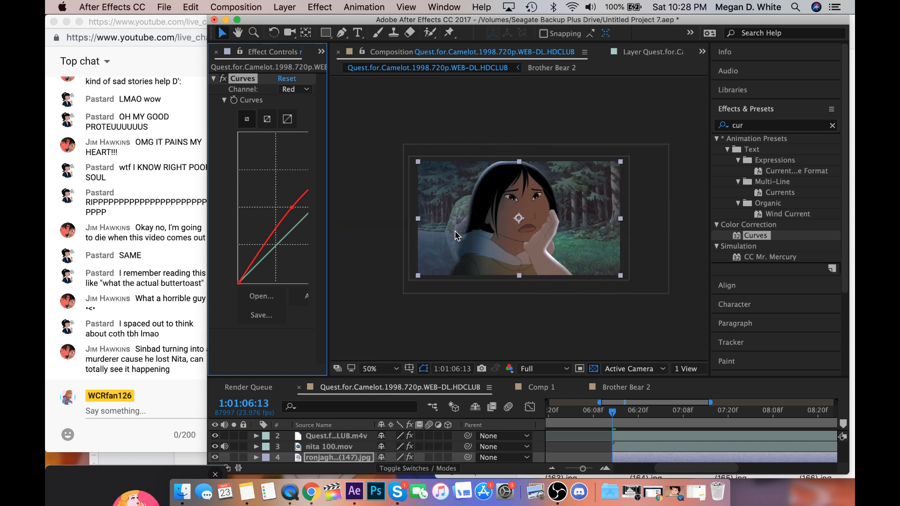
key(period)
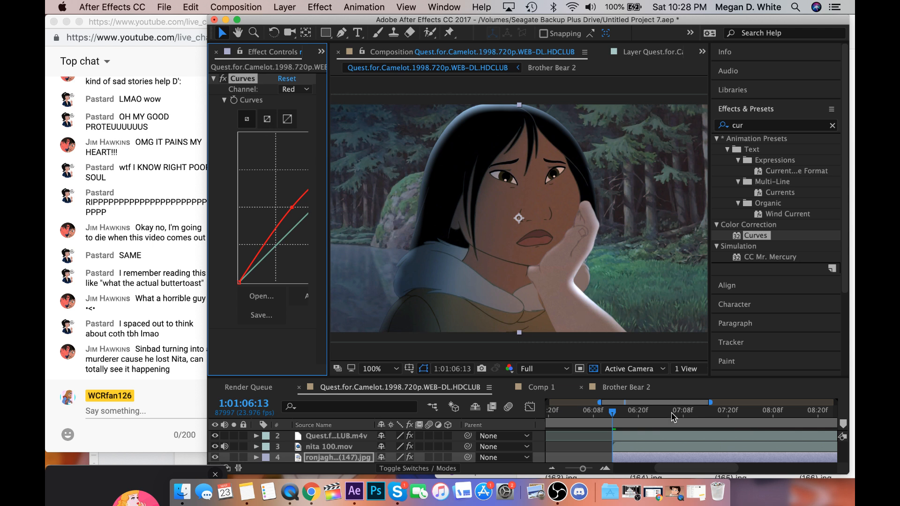
scroll(633, 442, left, 3)
scroll(633, 443, up, 1)
click(625, 434)
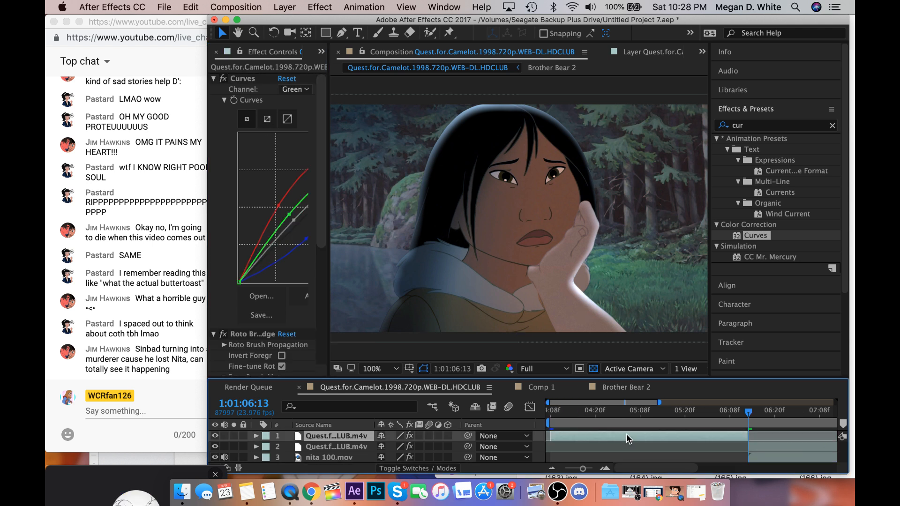
scroll(626, 433, down, 1)
scroll(626, 434, right, 2)
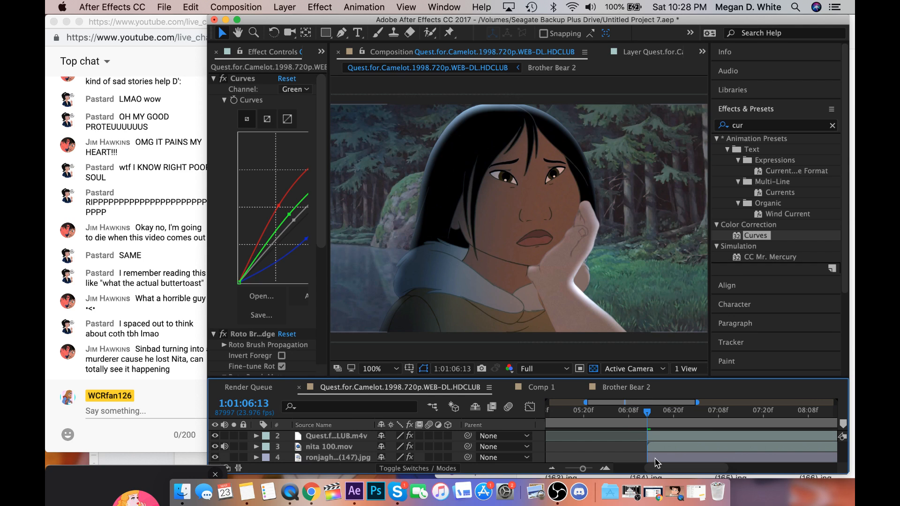
click(655, 457)
scroll(656, 457, right, 2)
scroll(656, 458, up, 1)
scroll(655, 457, right, 1)
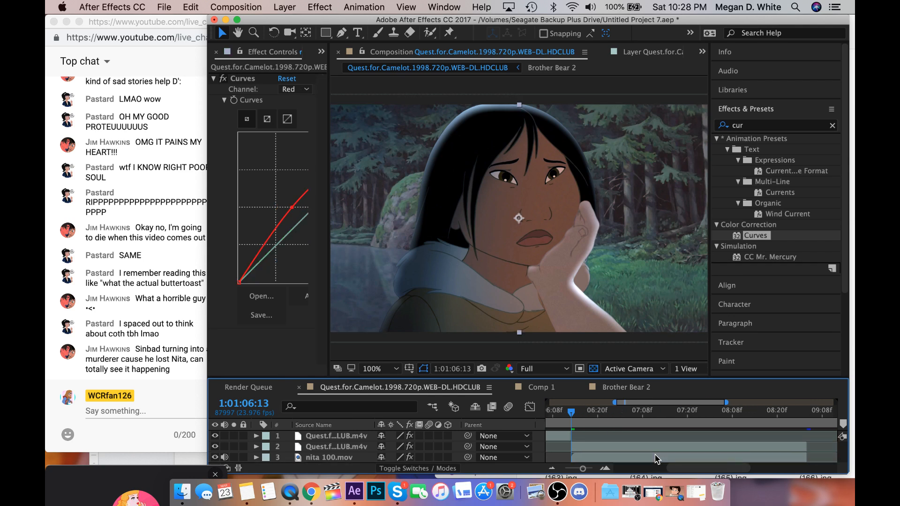
scroll(655, 458, left, 1)
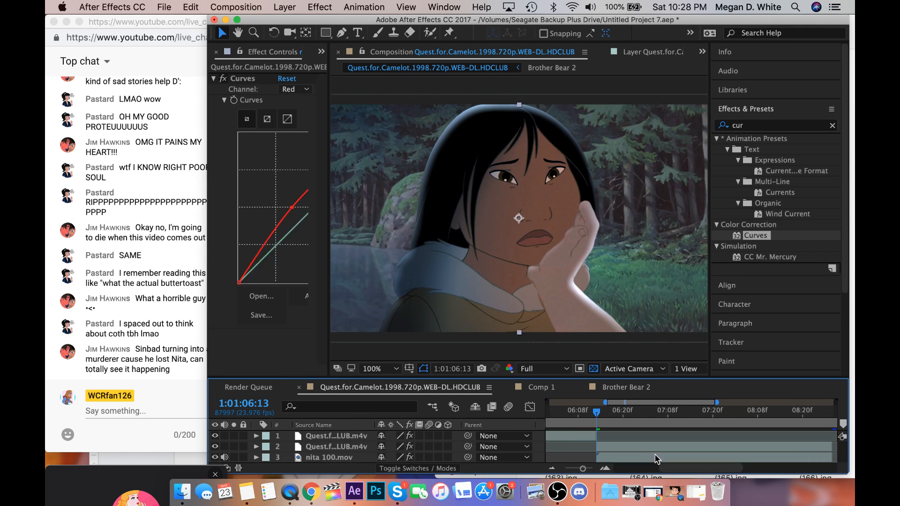
Create a new adjustment layer directly above the woman's arm layer.
click(624, 448)
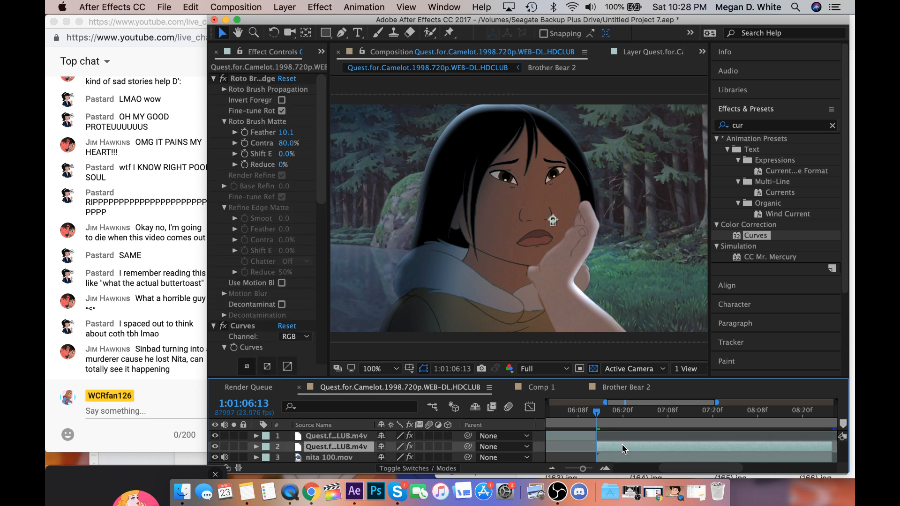
click(285, 7)
mouse_move(328, 22)
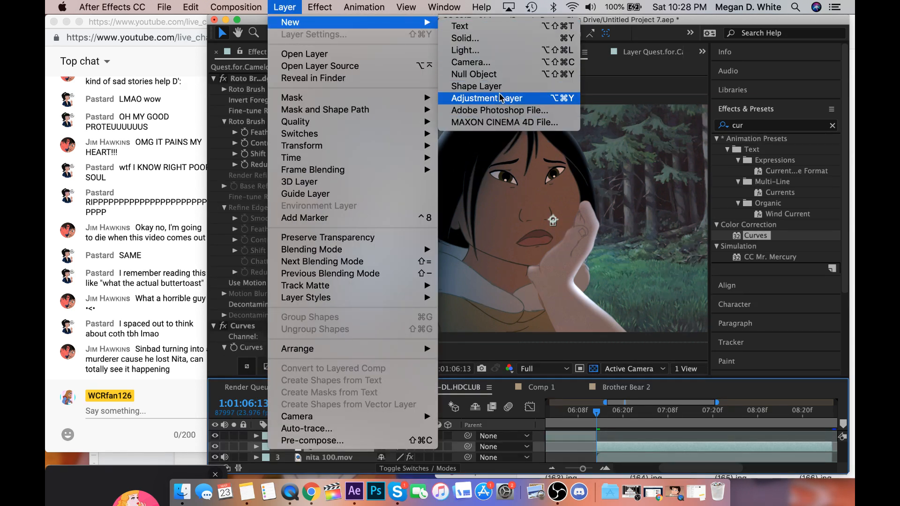
mouse_move(236, 7)
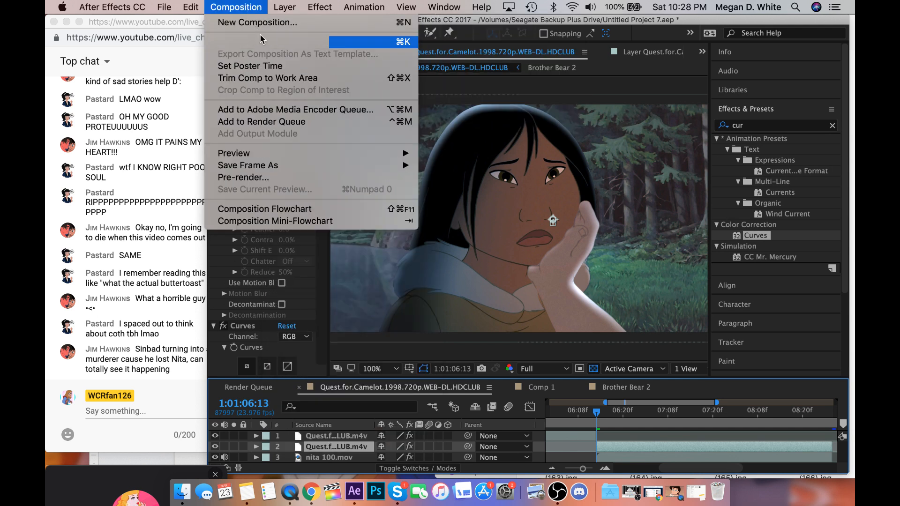
mouse_move(284, 7)
mouse_move(300, 22)
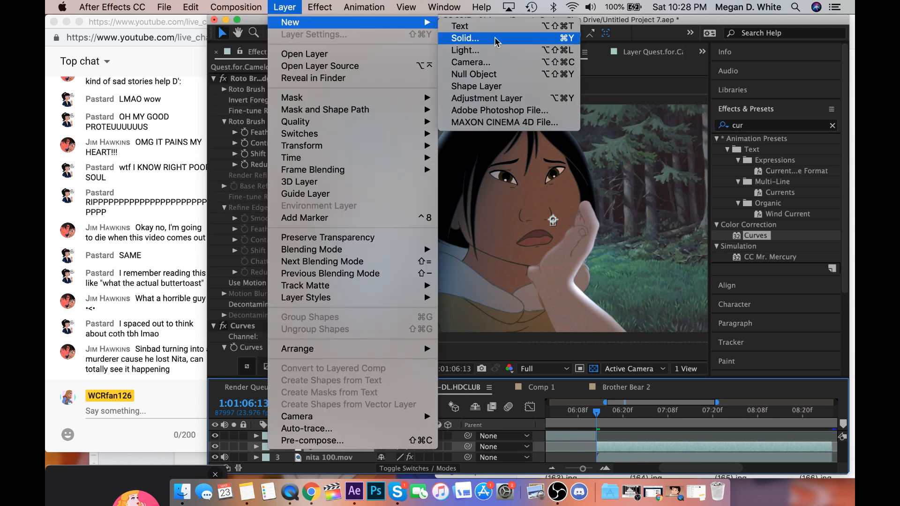
click(494, 98)
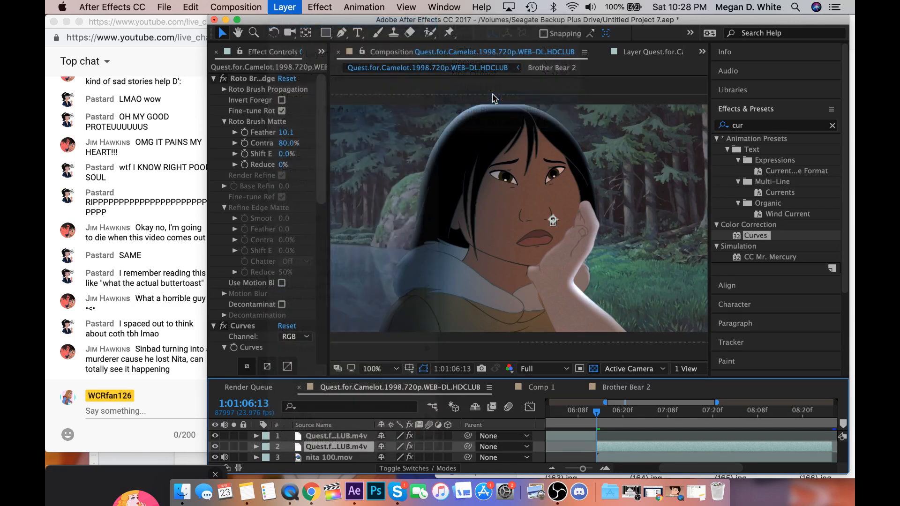
Apply the Glow effect to the adjustment layer with Glow Threshold 56.2% and Glow Radius 102.
click(734, 127)
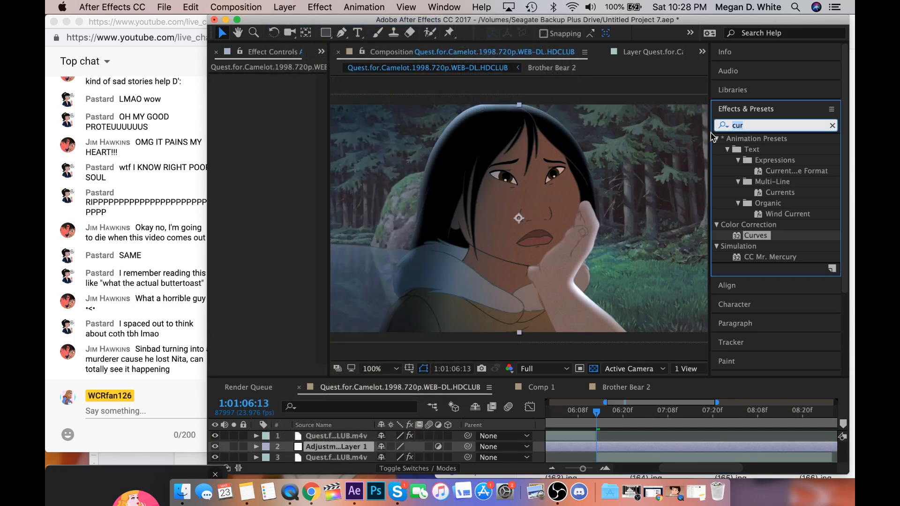
text(glo)
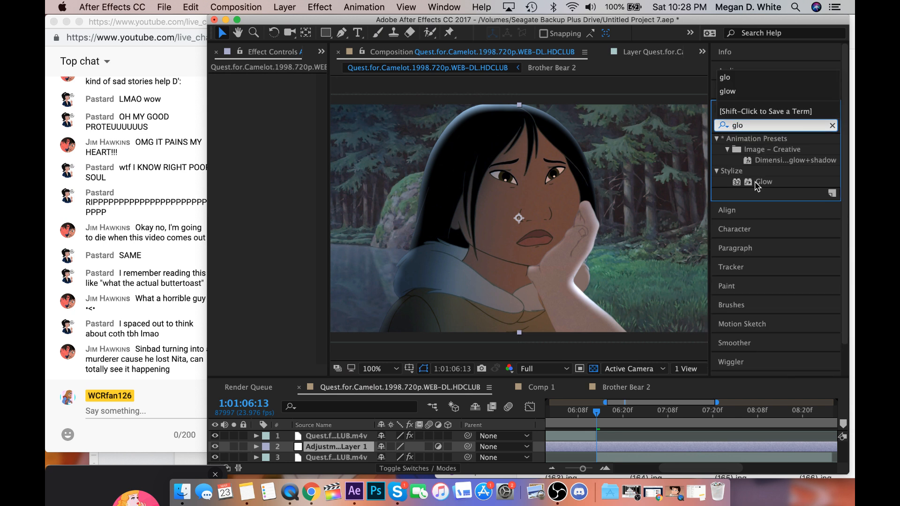
click(760, 182)
double_click(759, 183)
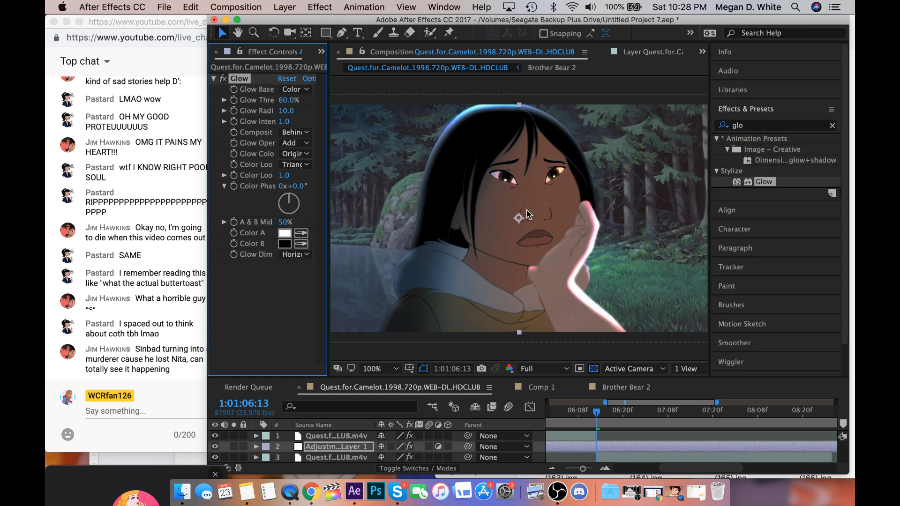
click(224, 101)
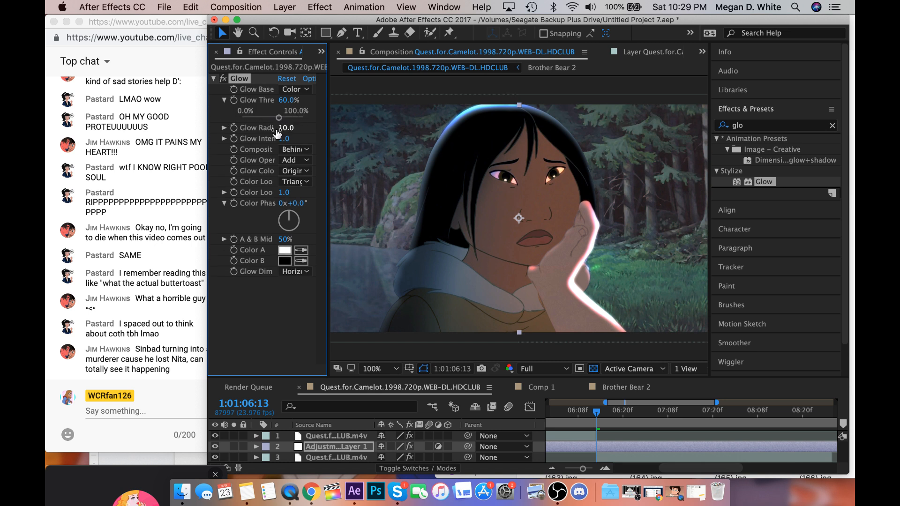
drag(279, 115, 378, 136)
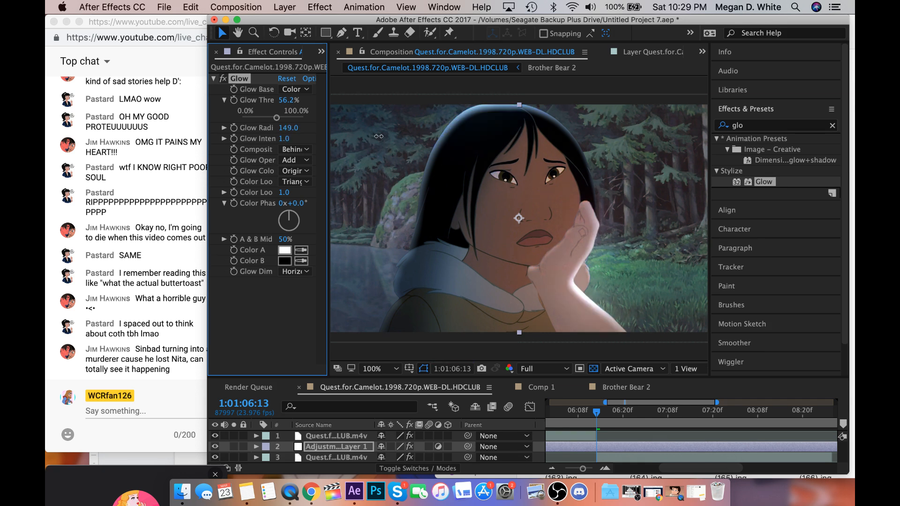
drag(379, 135, 352, 139)
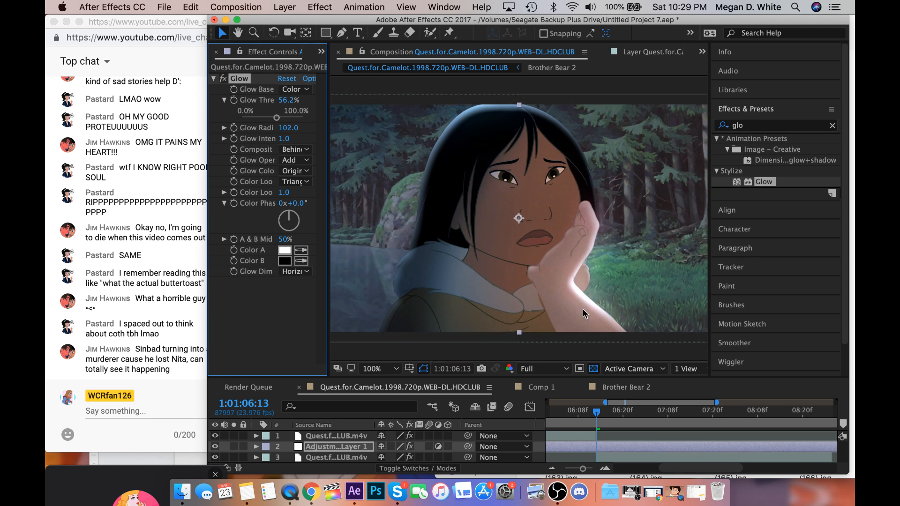
Try light colour 76C2FF for the CC Light Sweep effect on nita 100.mov, and settle on the paler blue 9BD3FF.
scroll(641, 438, down, 1)
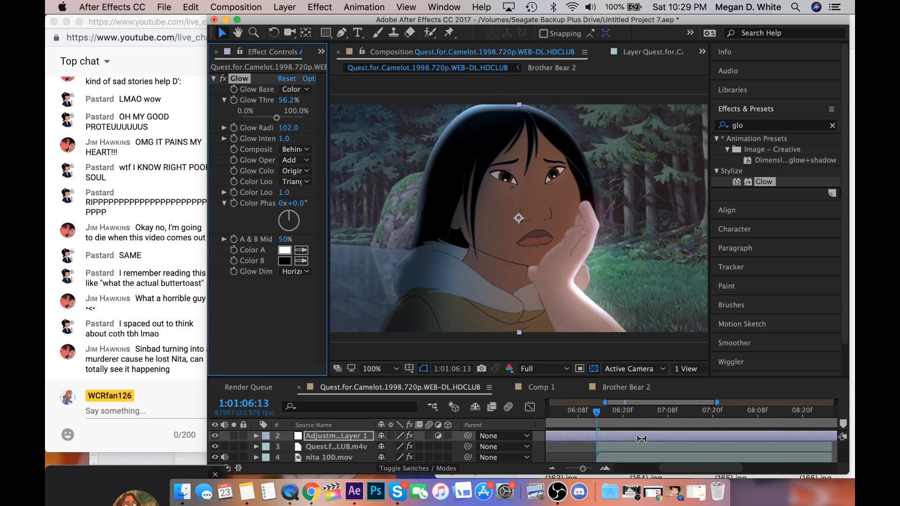
click(628, 458)
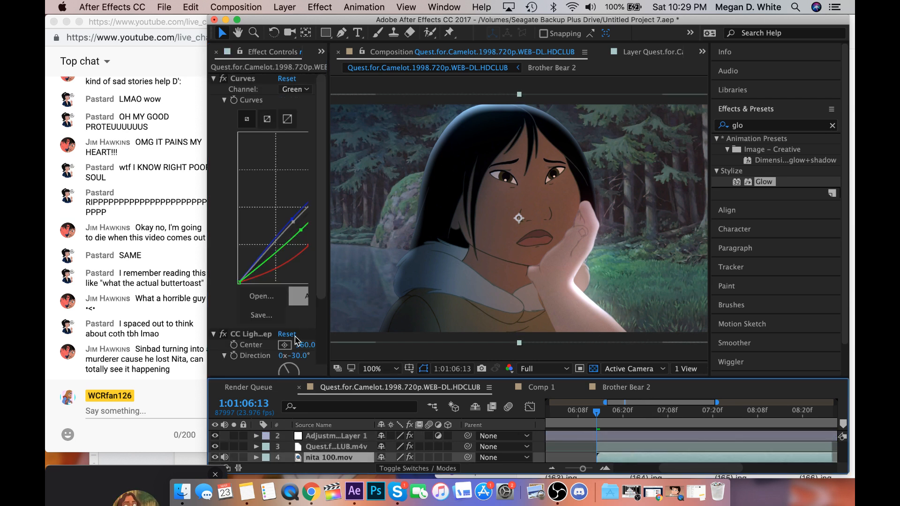
scroll(286, 347, down, 2)
click(285, 359)
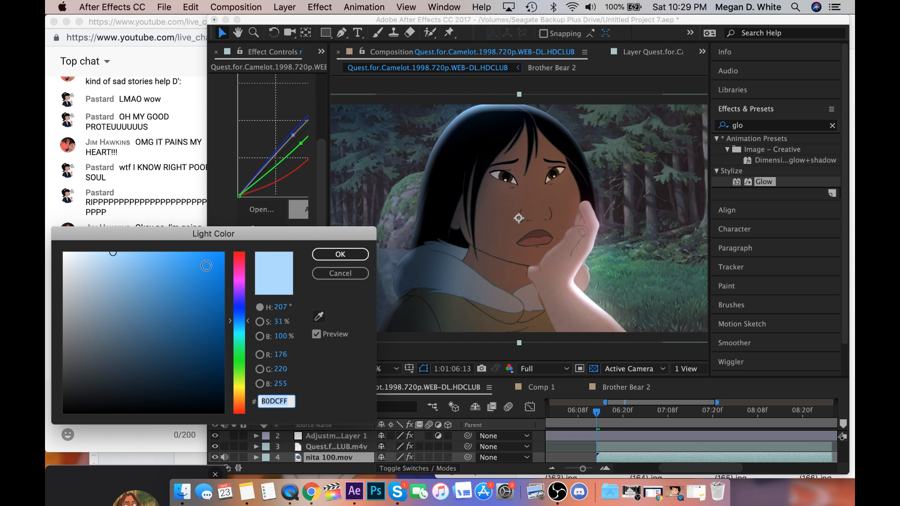
drag(146, 253, 150, 248)
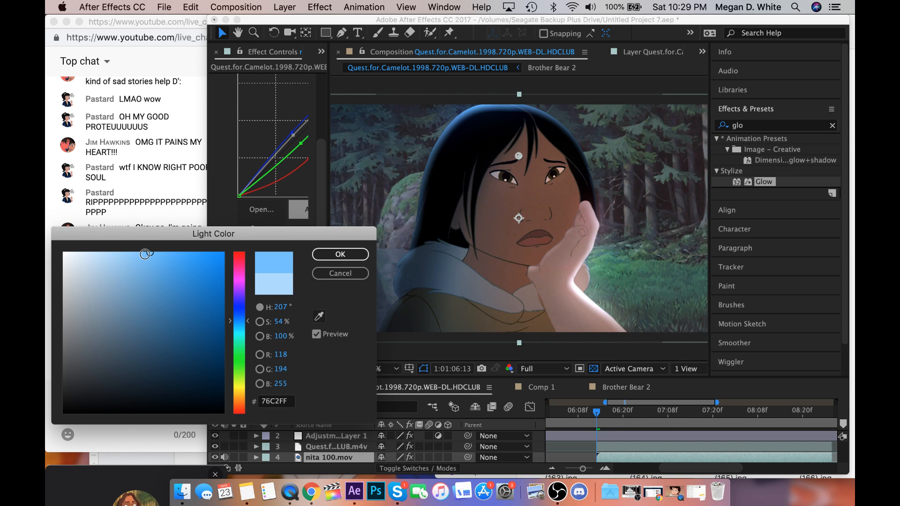
drag(169, 247, 353, 281)
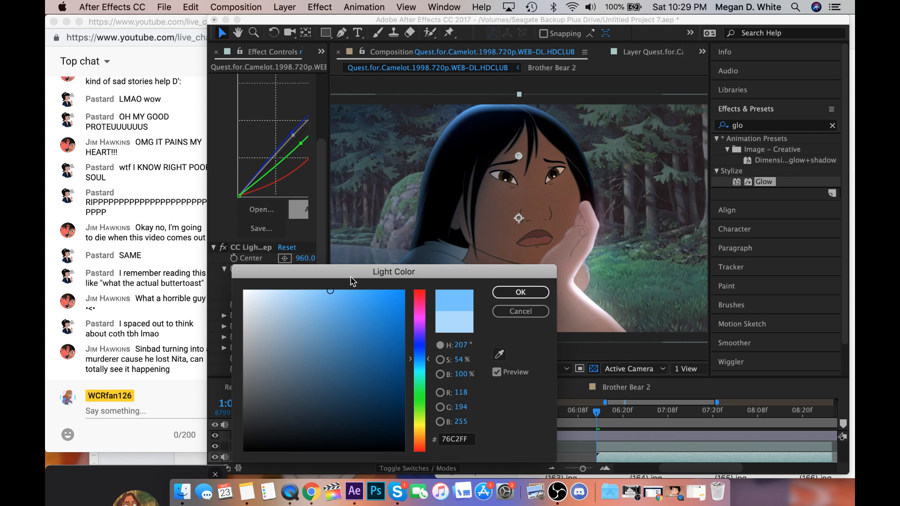
click(529, 292)
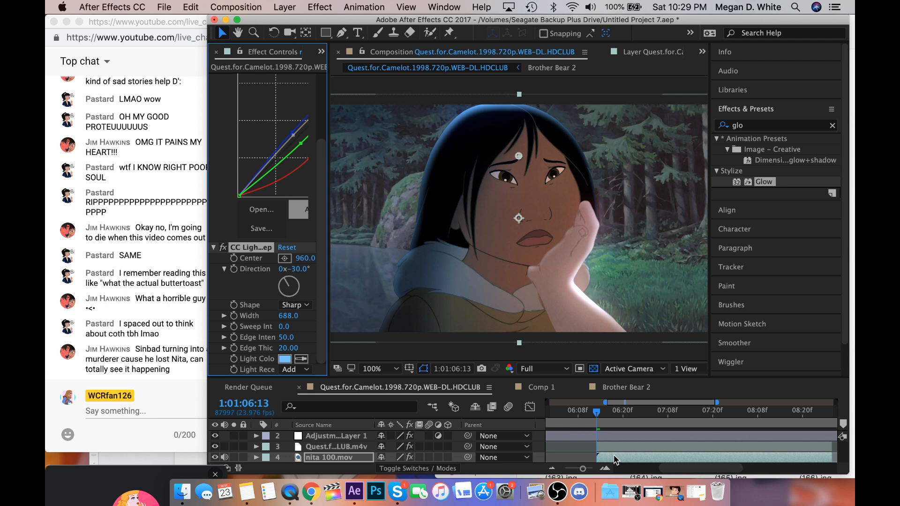
click(285, 358)
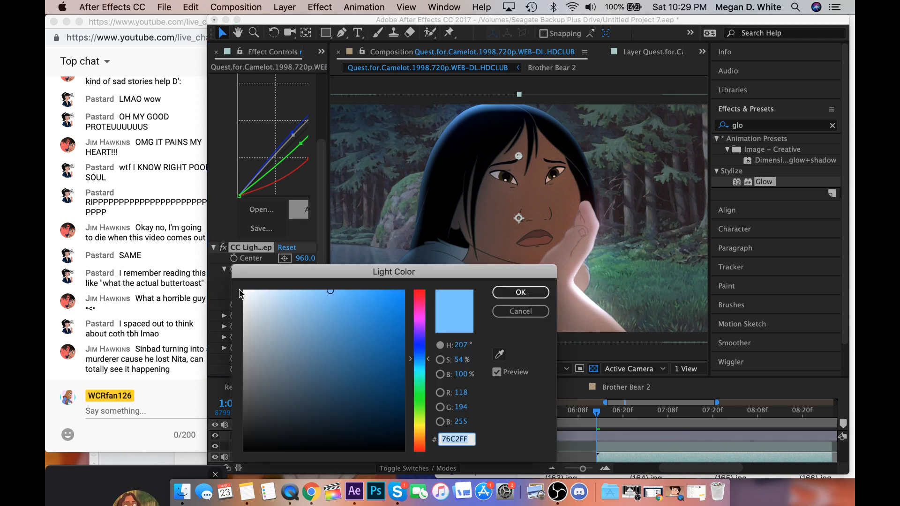
drag(326, 296, 306, 291)
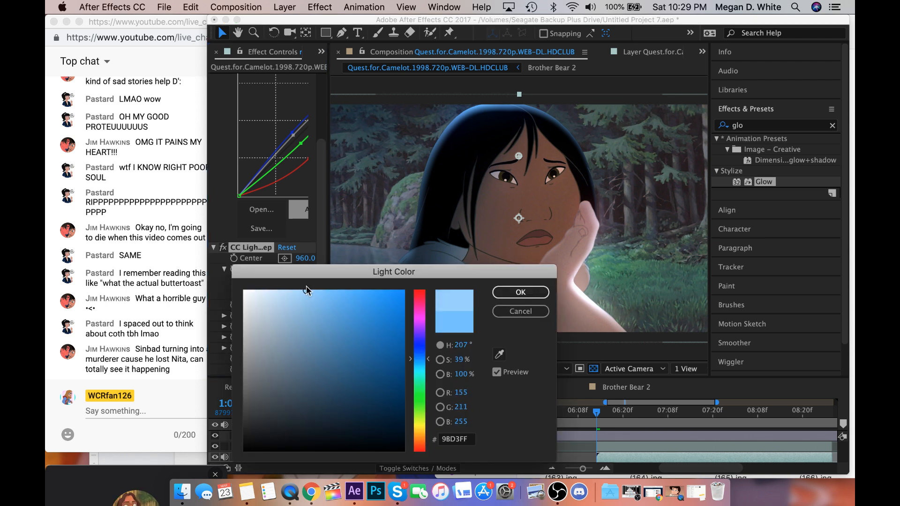
click(514, 296)
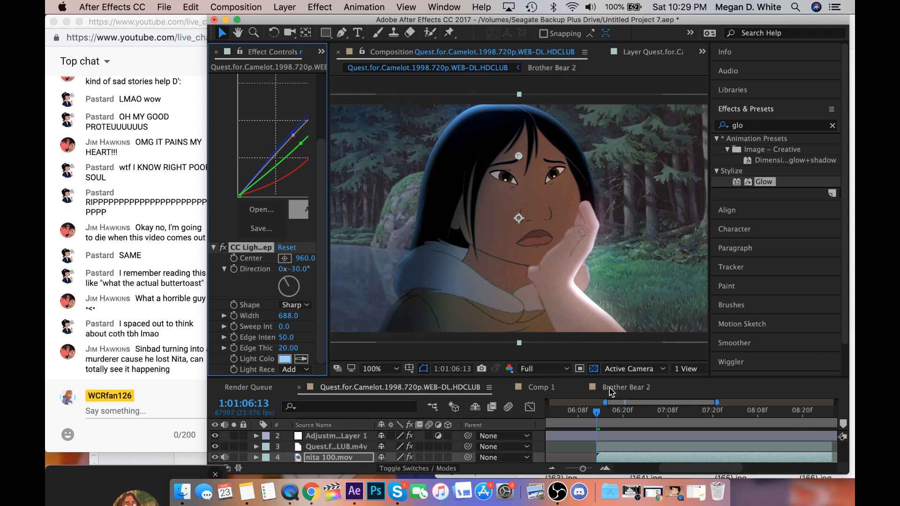
Set the light colour of the CC Light Sweep effect on the woman's arm layer to the deeper blue 7CC5FF.
click(613, 445)
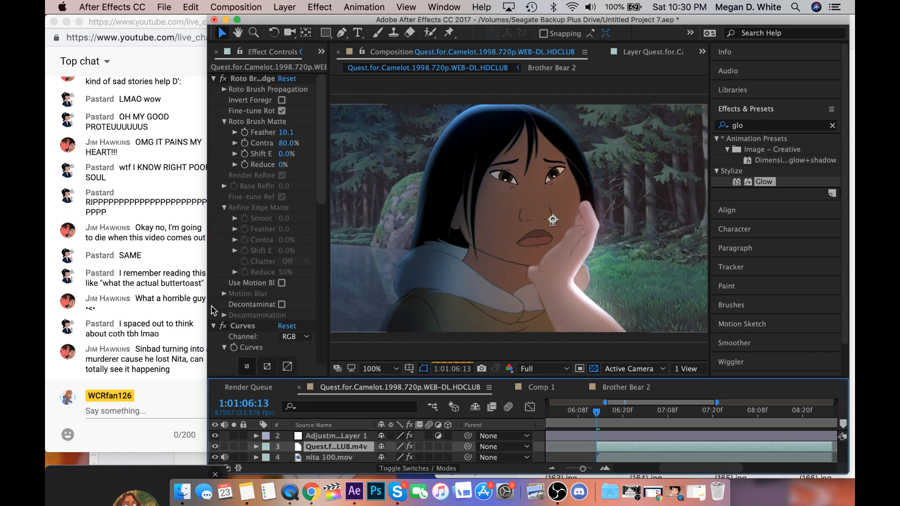
scroll(239, 322, down, 10)
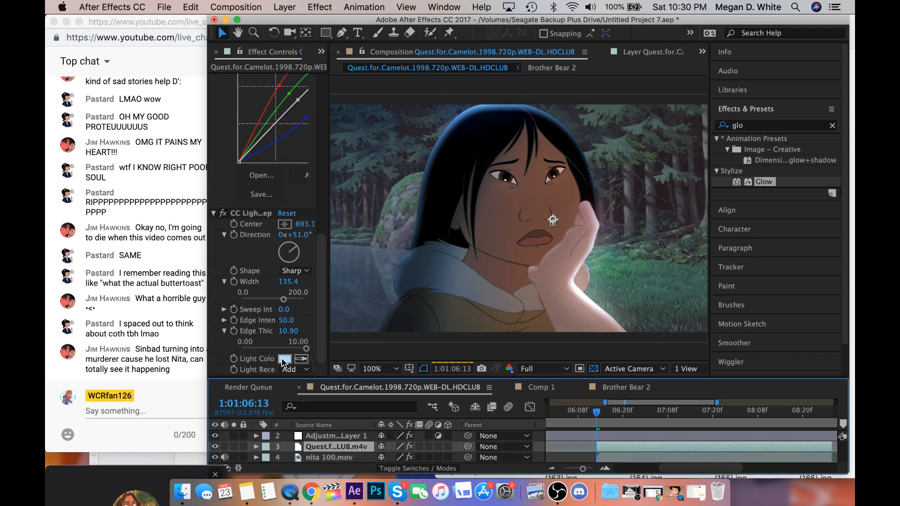
click(283, 358)
click(315, 286)
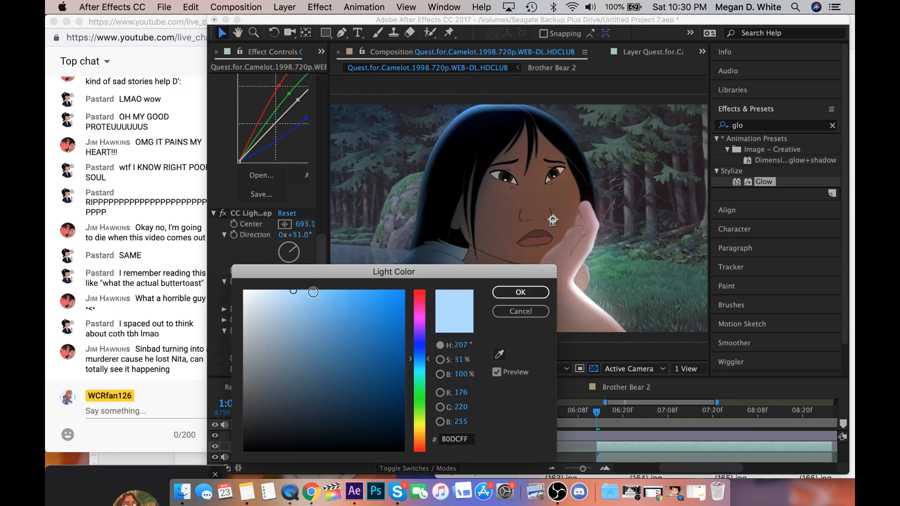
drag(315, 286, 326, 291)
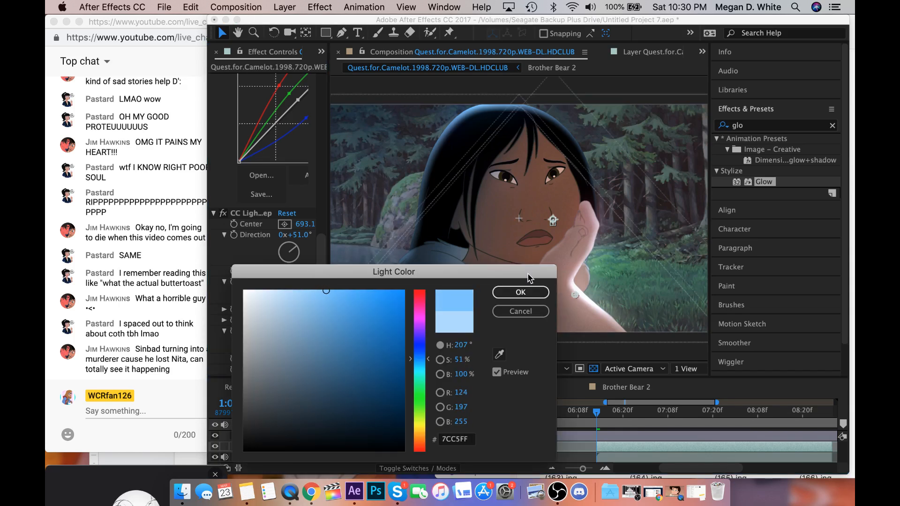
click(529, 292)
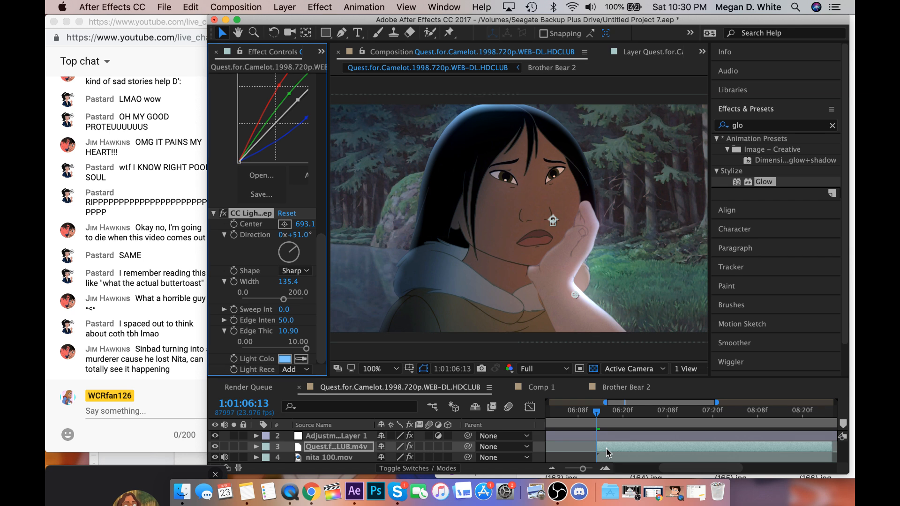
scroll(606, 453, up, 1)
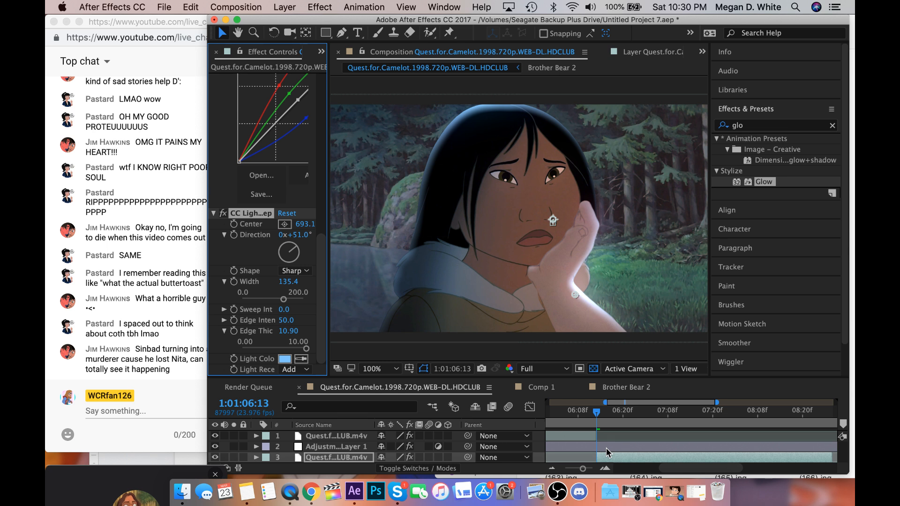
Fine-tune the light colour of the CC Light Sweep effect on the woman's arm layer.
click(284, 359)
drag(326, 291, 338, 291)
click(506, 292)
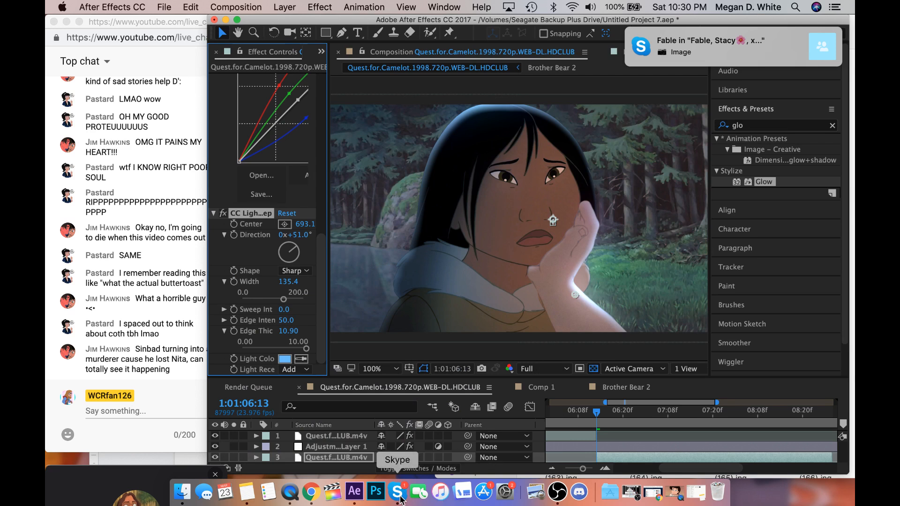
Set the adjustment layer's Glow Threshold to 54.2% and move the layer to the top of the layer stack.
click(637, 445)
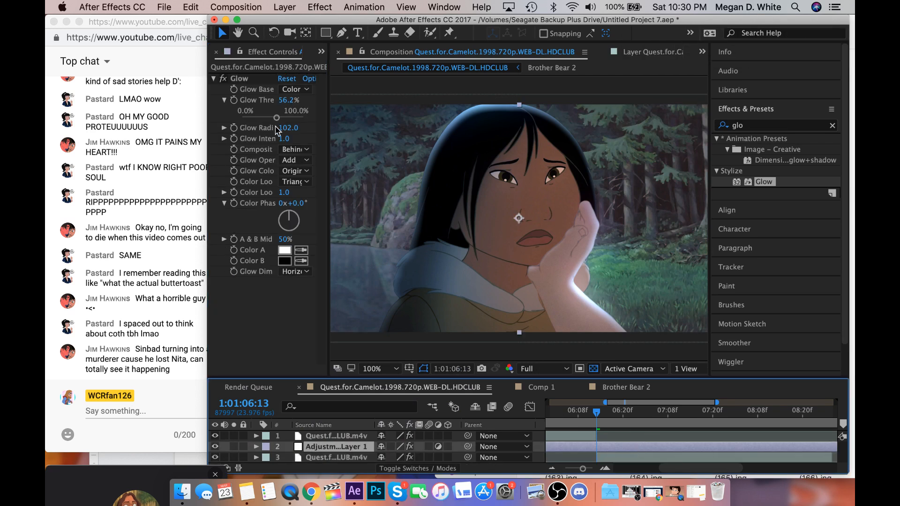
drag(276, 118, 273, 118)
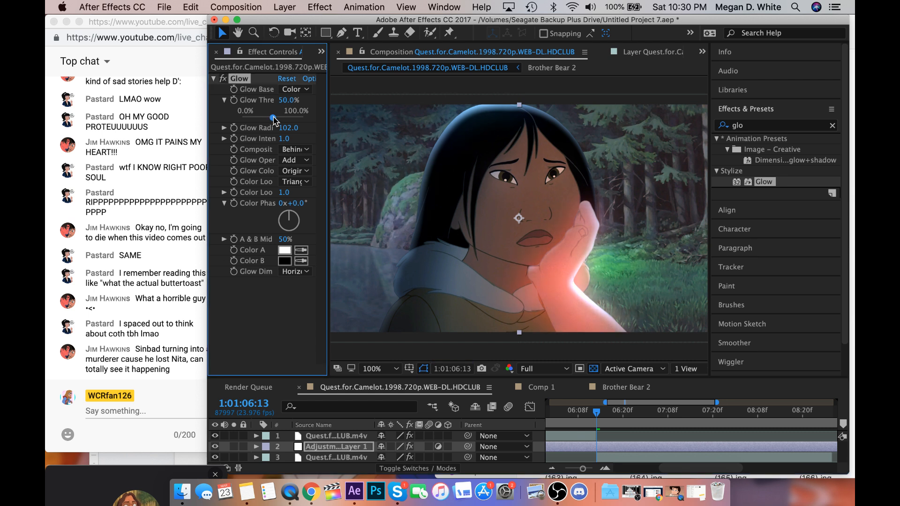
drag(273, 119, 275, 119)
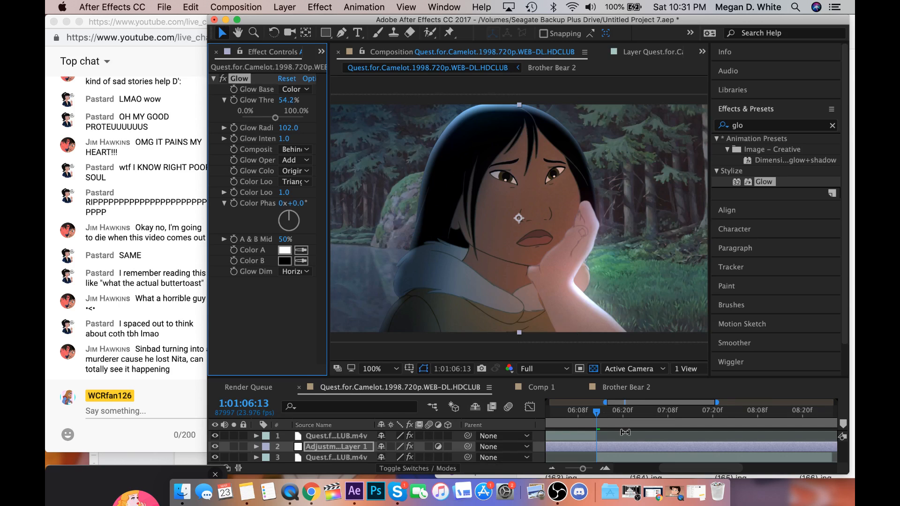
scroll(624, 432, left, 5)
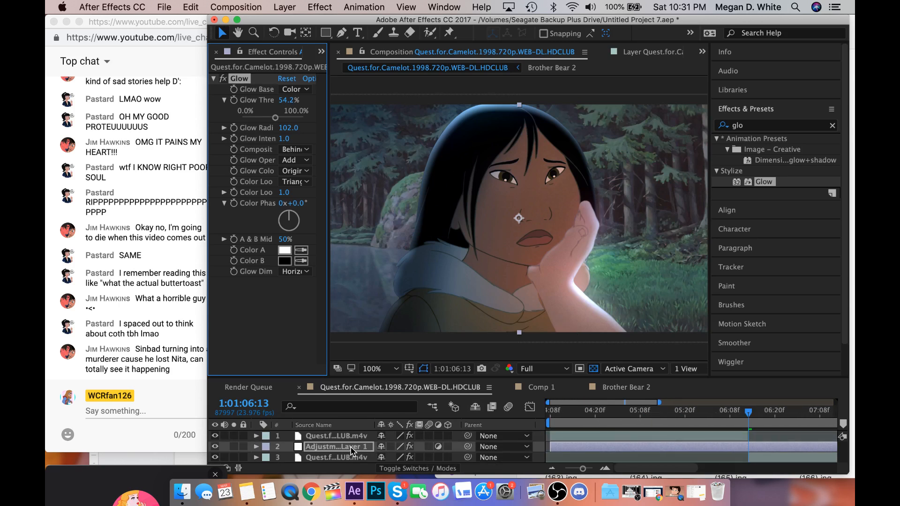
drag(354, 448, 352, 435)
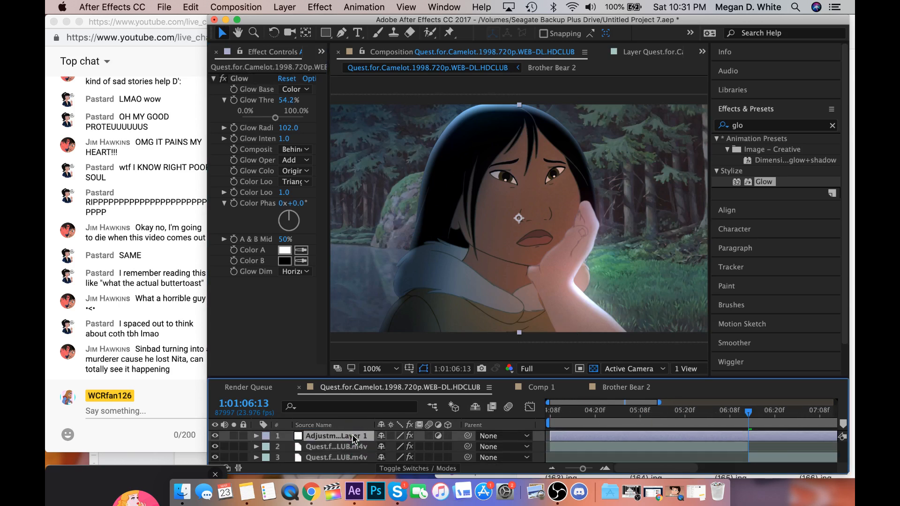
Copy the CC Light Sweep effect from the arm layer onto the earlier Quest for Camelot layer at 1:01:04:08.
click(758, 458)
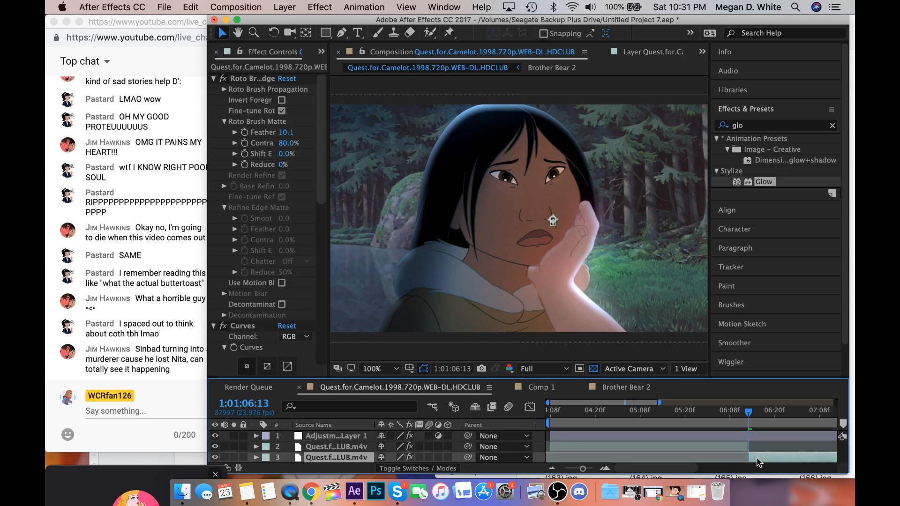
scroll(253, 322, down, 5)
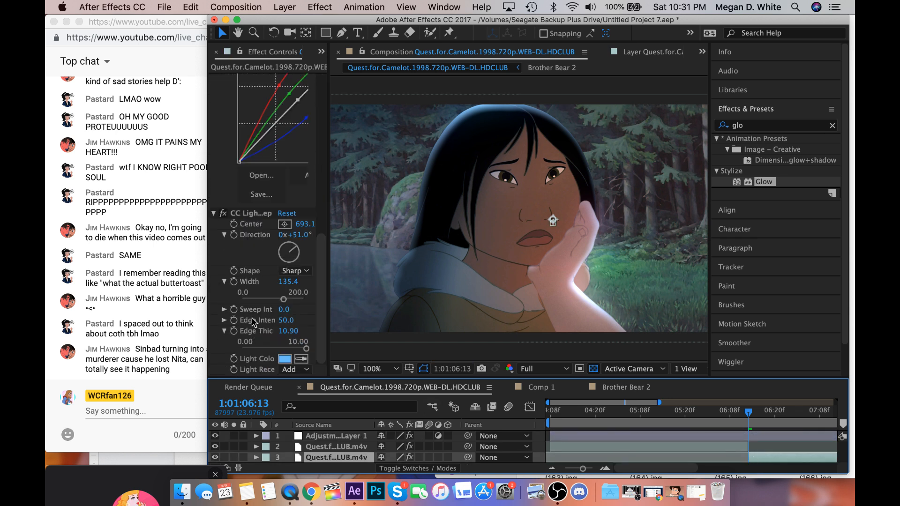
click(259, 215)
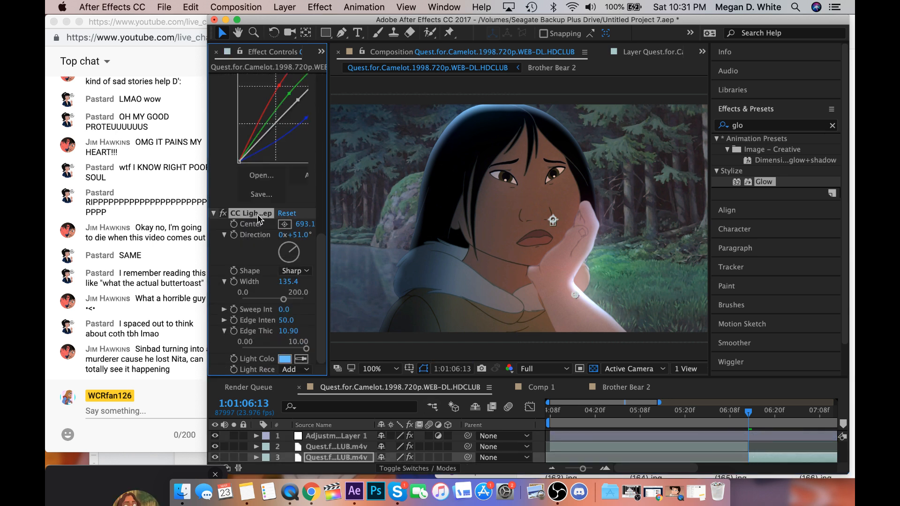
click(556, 427)
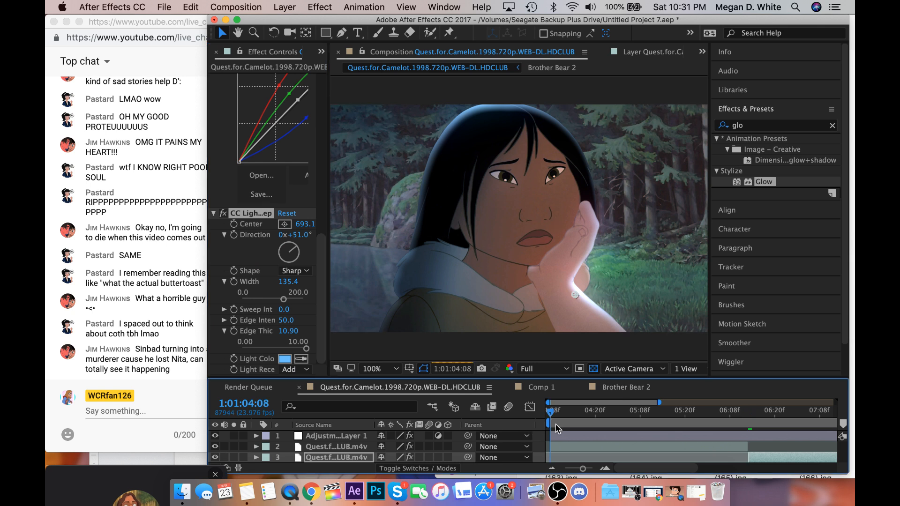
click(569, 446)
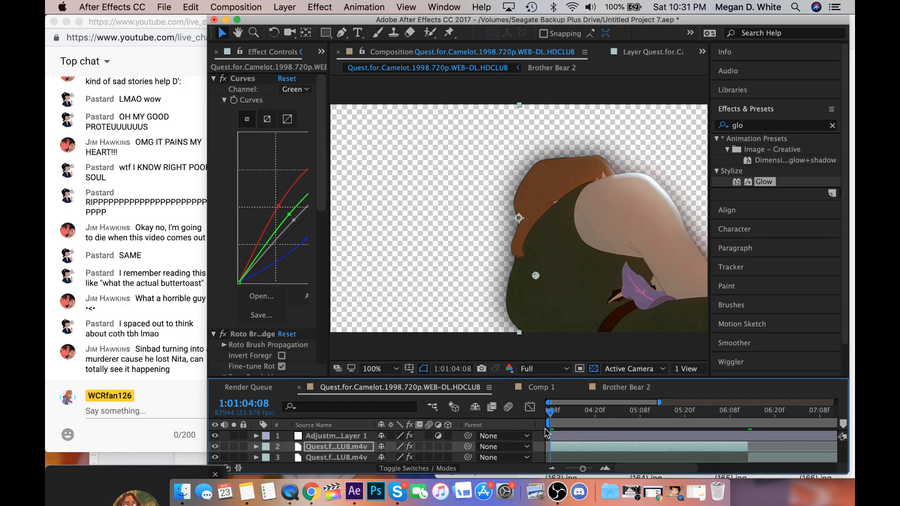
Set the CC Light Sweep on the earlier Quest for Camelot layer to Width 256.4 and Edge Thickness 20.
scroll(277, 330, down, 10)
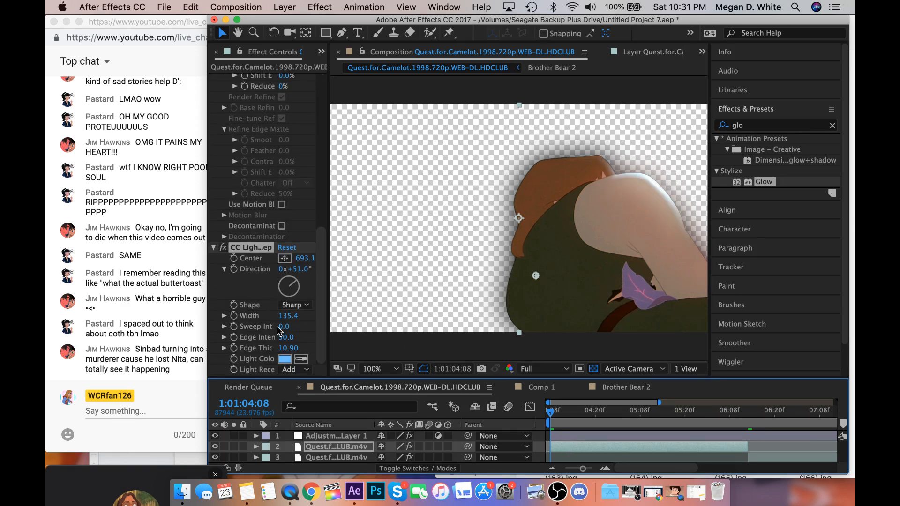
drag(343, 312, 359, 312)
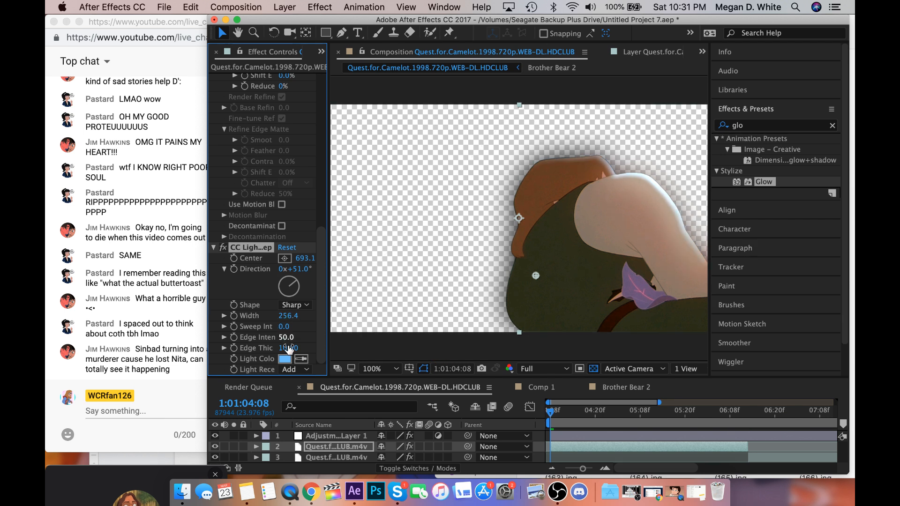
drag(335, 344, 544, 334)
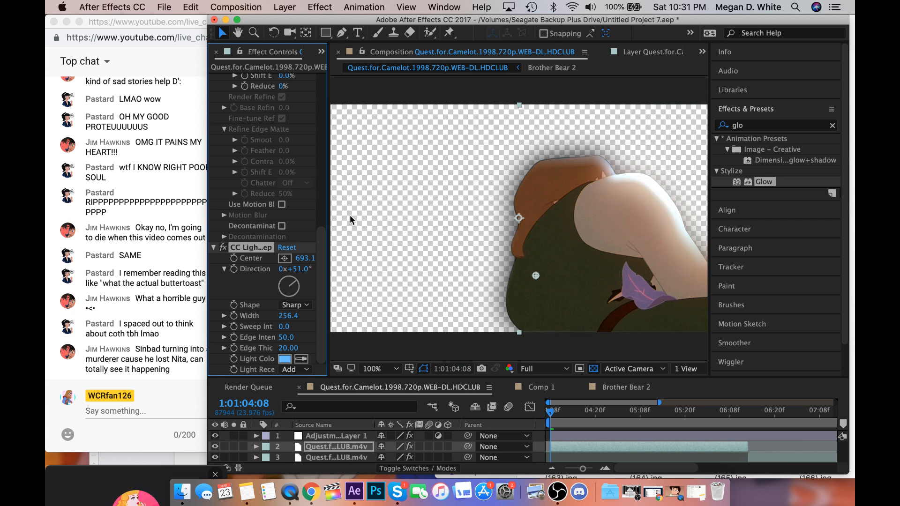
Switch to Skype, view the image shared in the call's chat at full size, and close it.
click(397, 492)
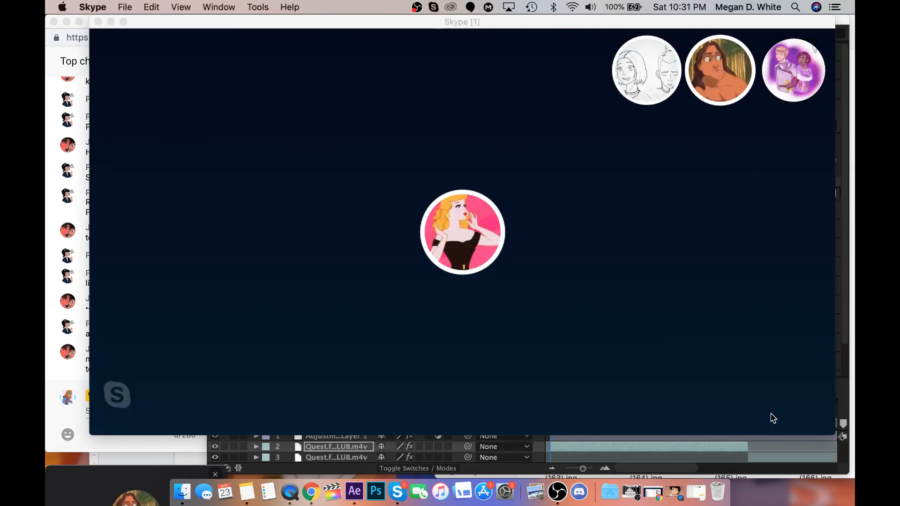
click(787, 365)
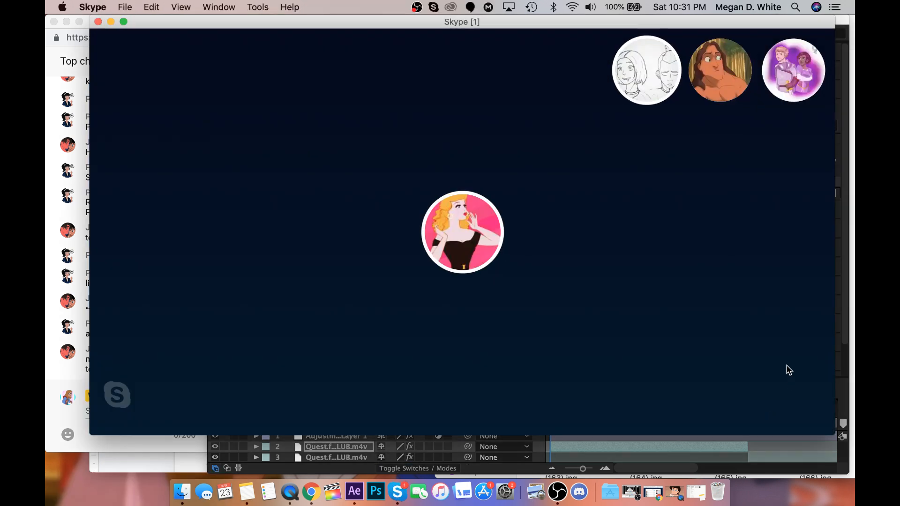
mouse_move(674, 402)
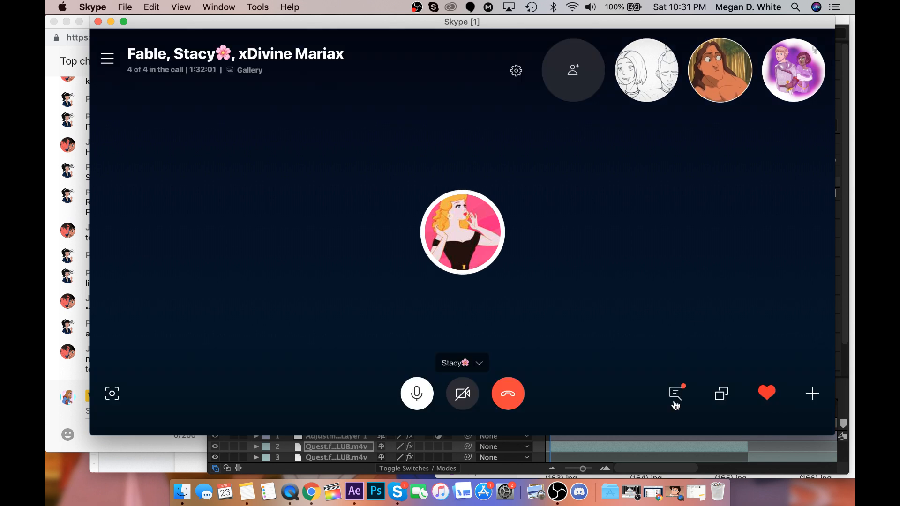
click(676, 394)
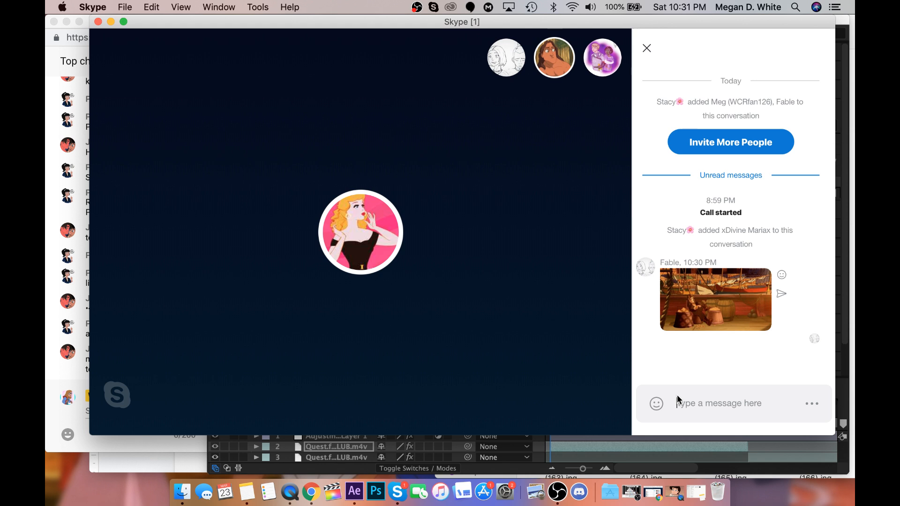
click(701, 313)
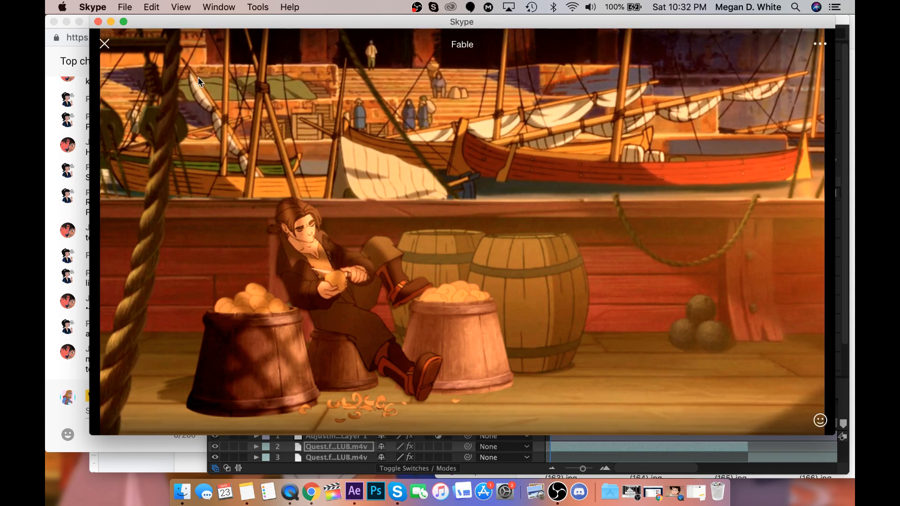
click(106, 45)
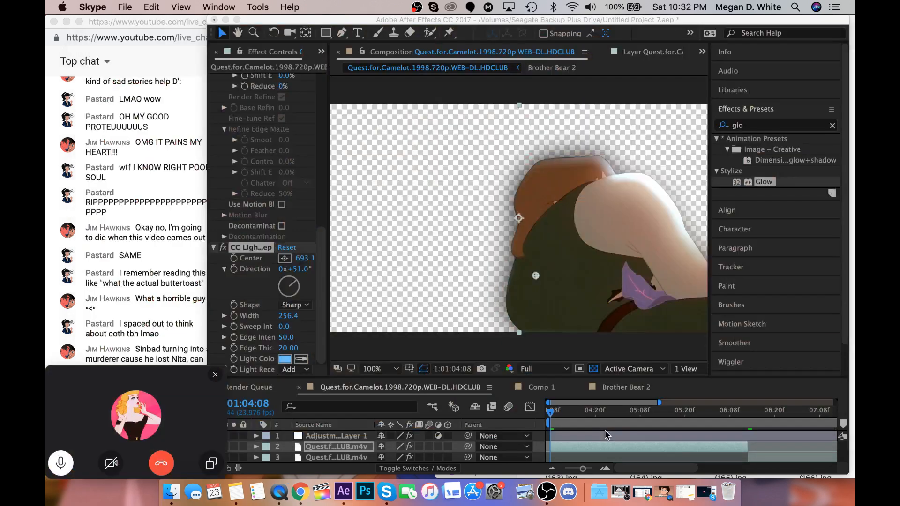
Return to After Effects, place the hillside background image (152).jpg directly beneath the man's layer, and shift it slightly to the right.
click(336, 64)
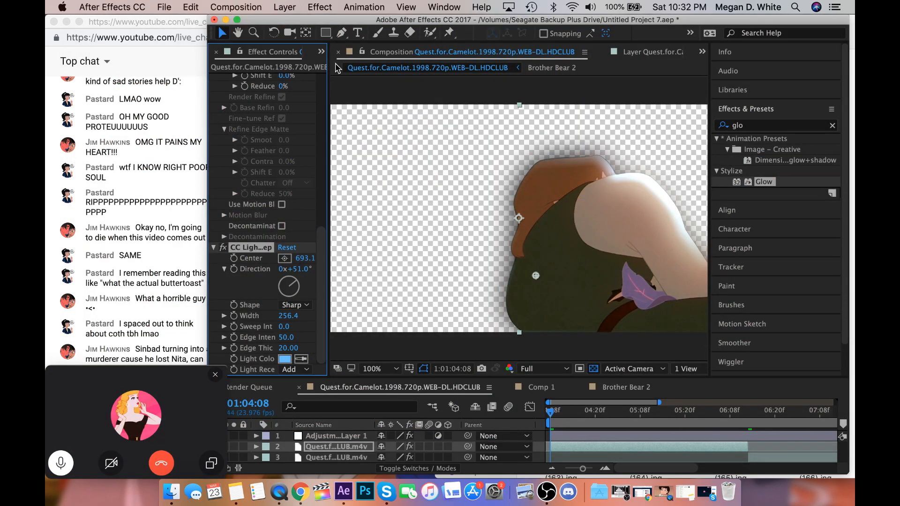
click(335, 67)
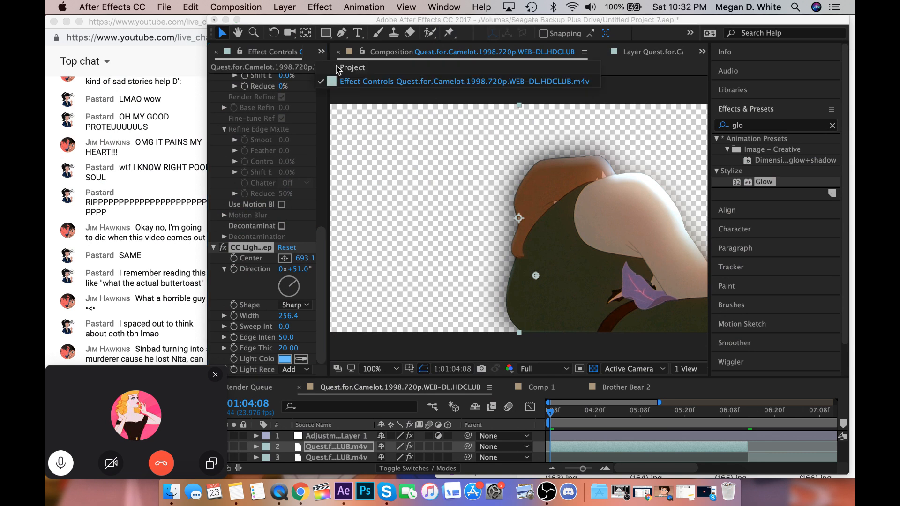
click(337, 68)
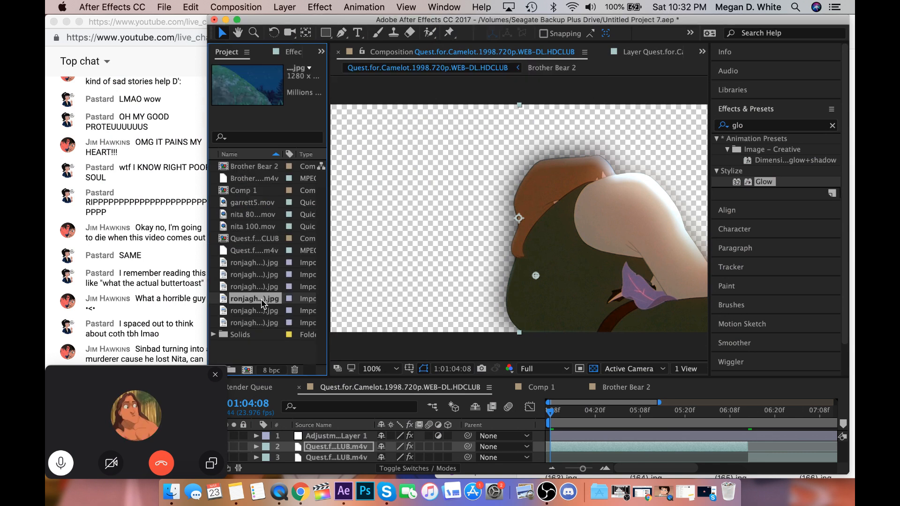
click(265, 310)
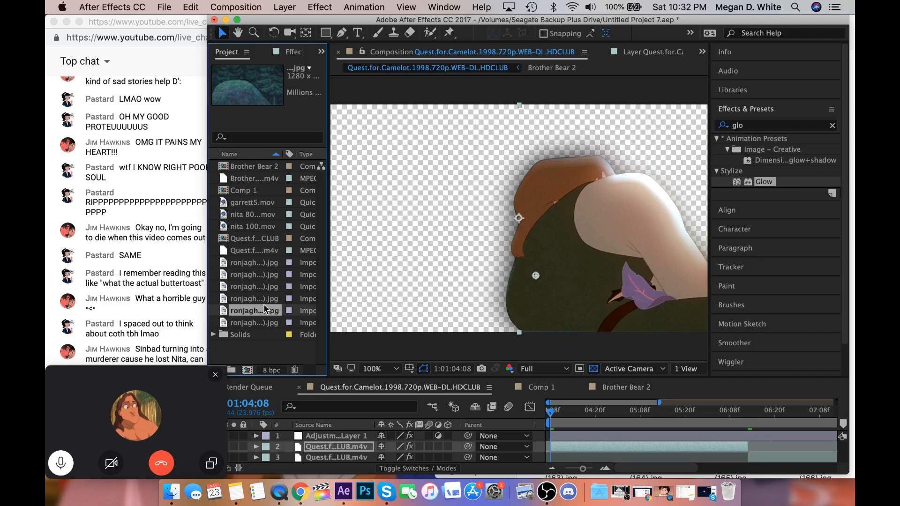
click(267, 299)
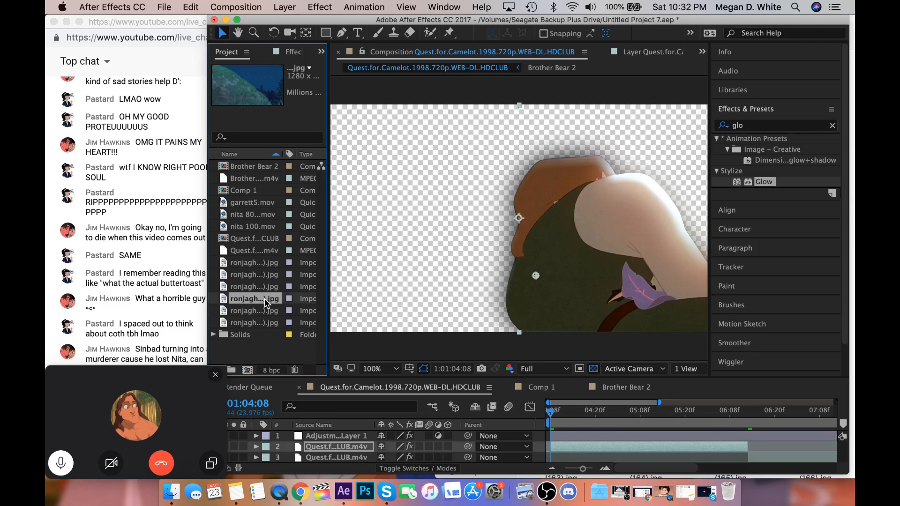
drag(266, 302, 291, 449)
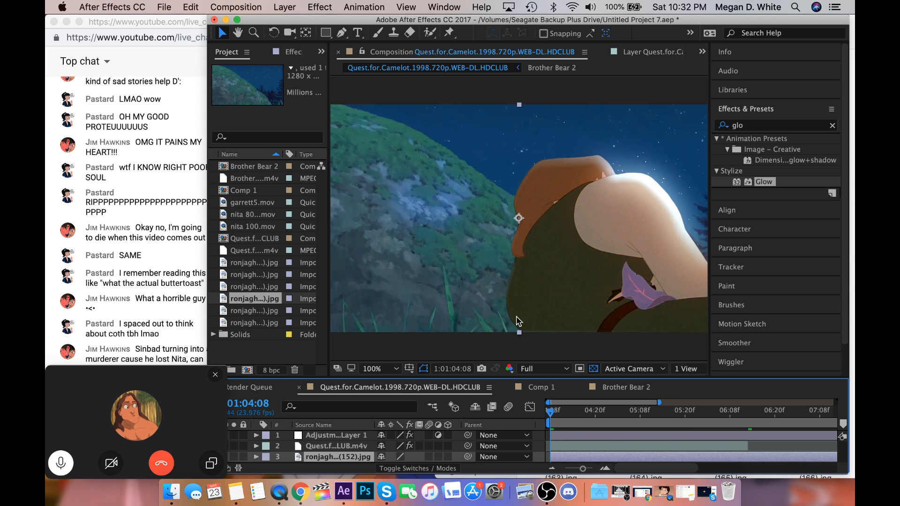
scroll(518, 322, down, 1)
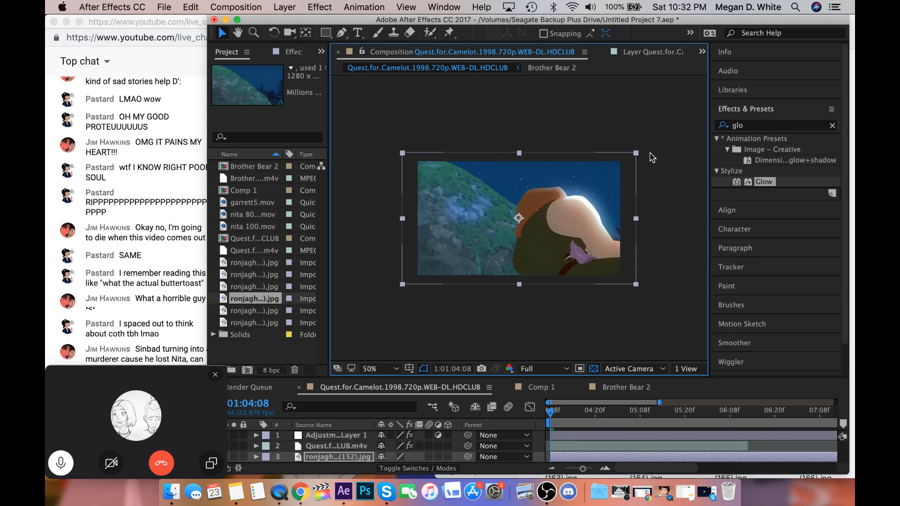
drag(616, 177, 633, 176)
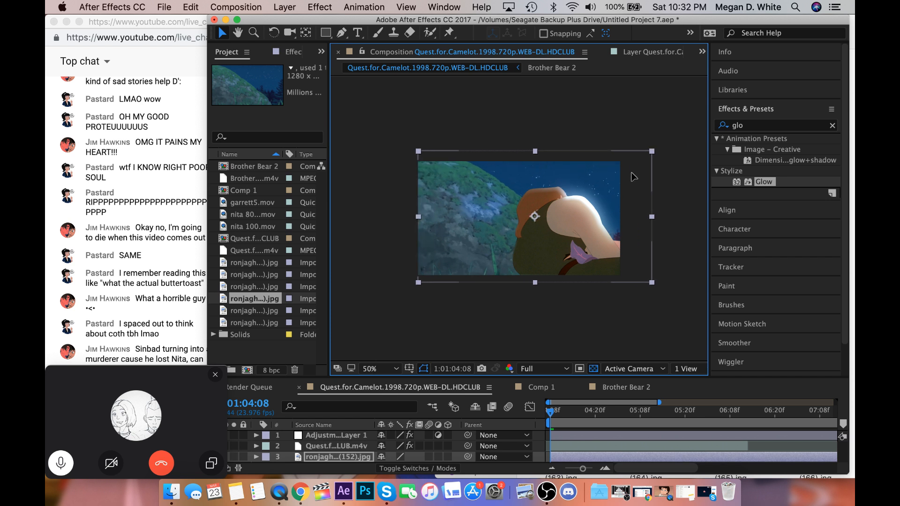
Copy the Curves effect from background image (147).jpg onto the hillside background (152).jpg.
scroll(675, 459, down, 1)
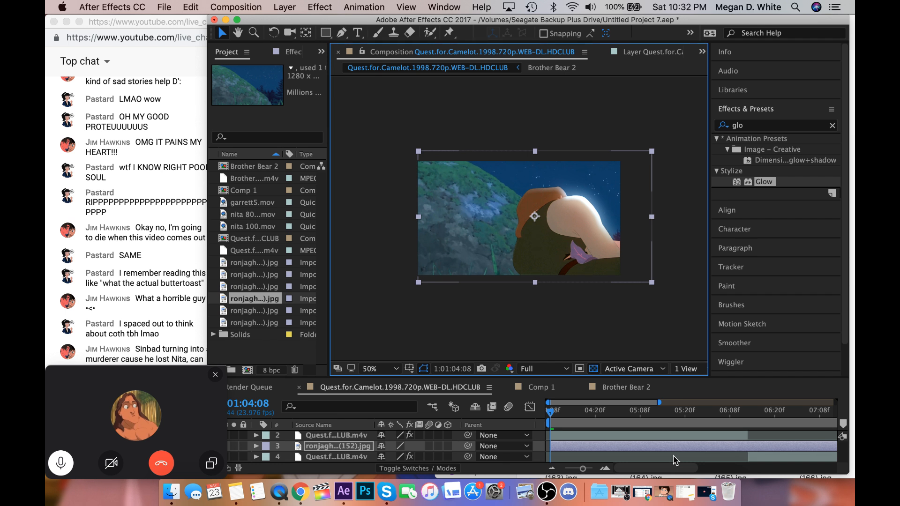
scroll(675, 460, down, 2)
click(338, 456)
click(289, 53)
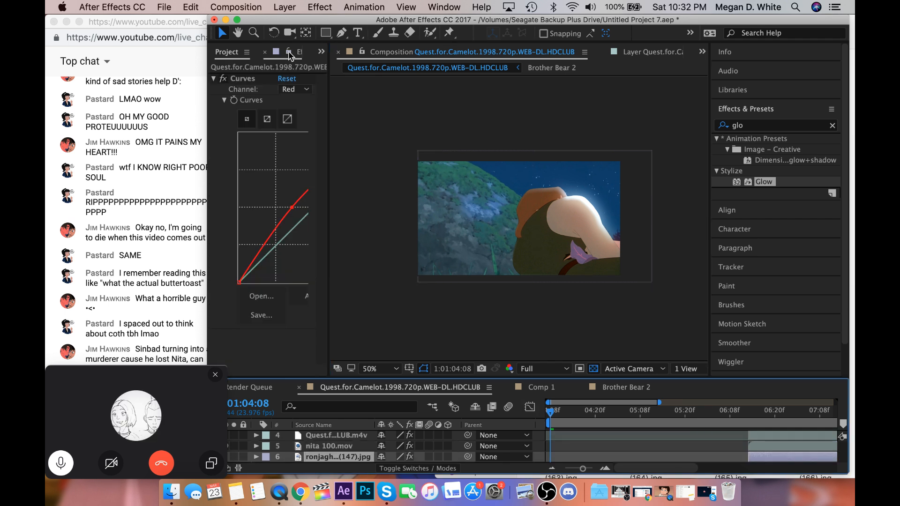
scroll(575, 435, up, 3)
click(568, 457)
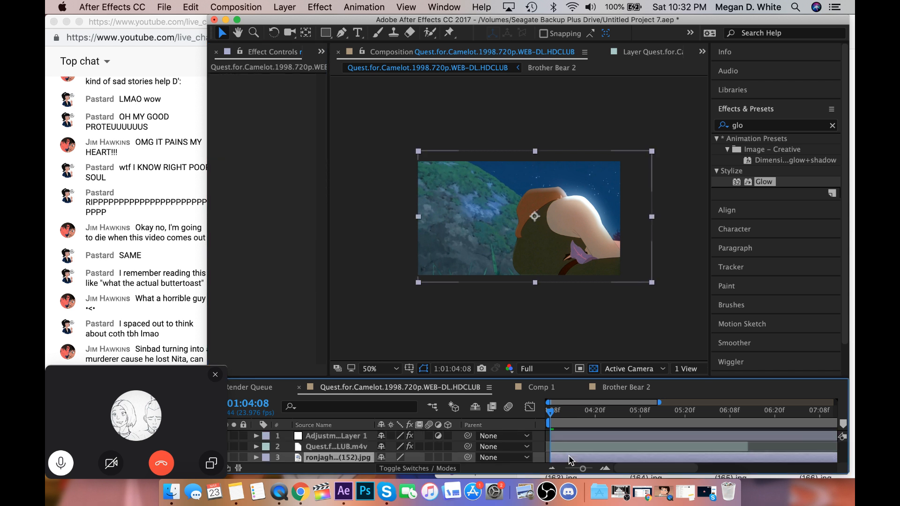
key(super+v)
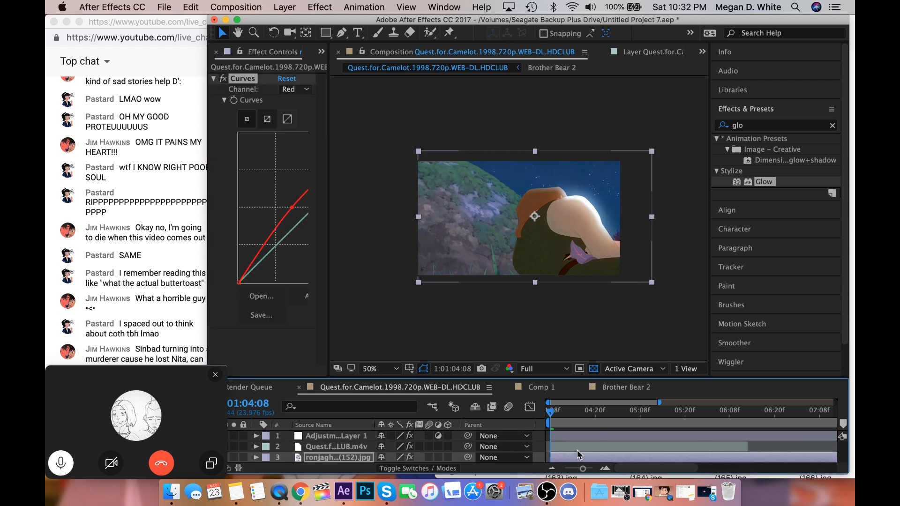
Split the top adjustment layer and the hillside background (152).jpg at 1:01:06:13 and delete their parts after that point.
scroll(637, 436, down, 1)
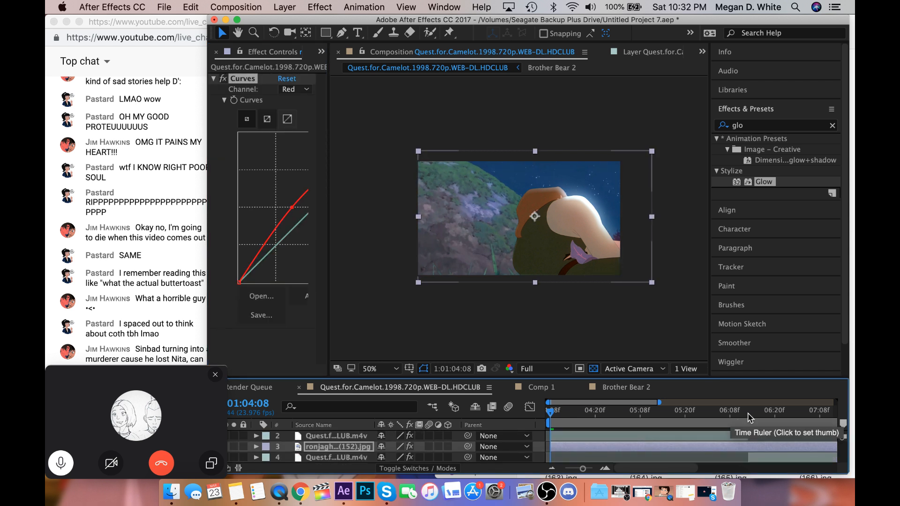
click(747, 413)
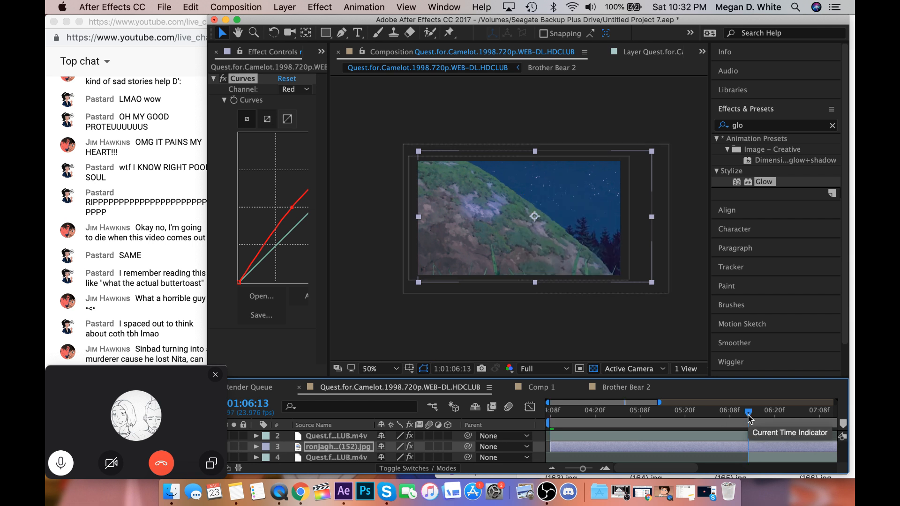
scroll(755, 438, up, 1)
click(755, 437)
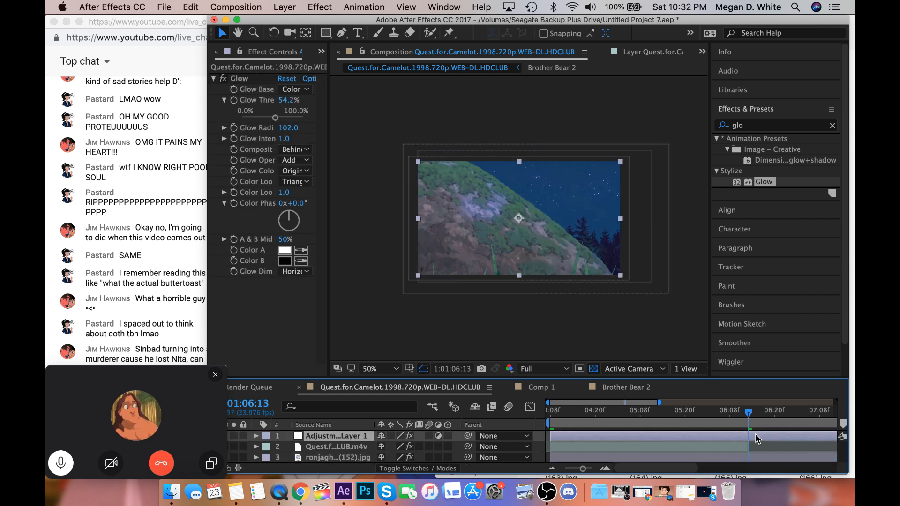
scroll(755, 438, down, 1)
click(755, 451)
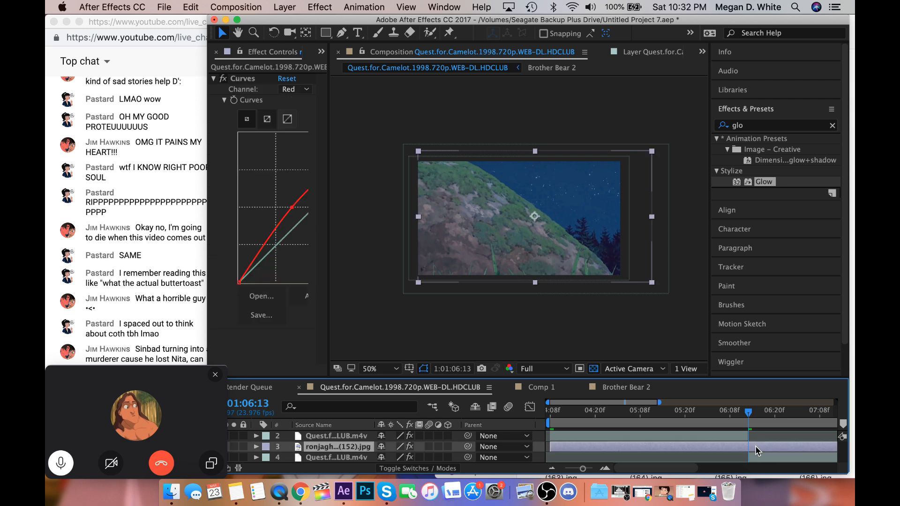
key(super+shift+d)
key(Delete)
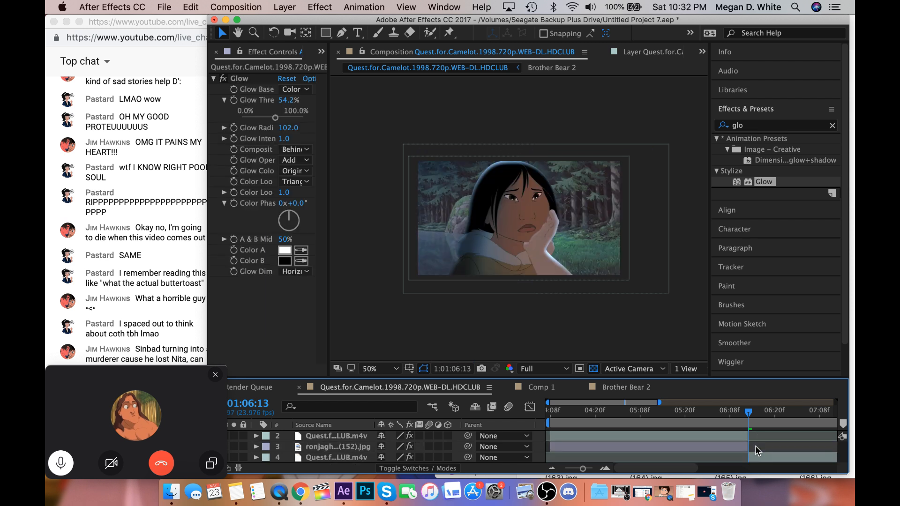
scroll(756, 450, up, 1)
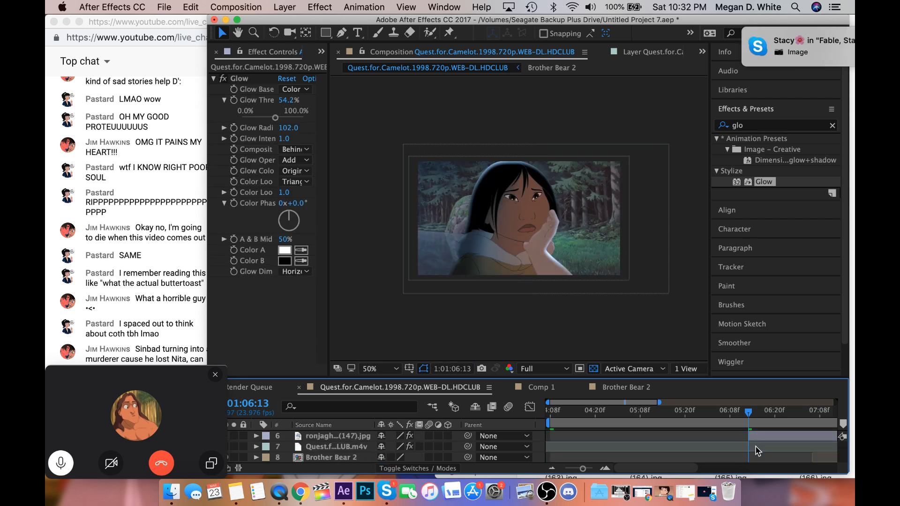
Check the hillside shot at 1:01:04:08, switch to Skype to view the newly shared chat image, and minimise the call window.
click(550, 415)
scroll(550, 420, down, 3)
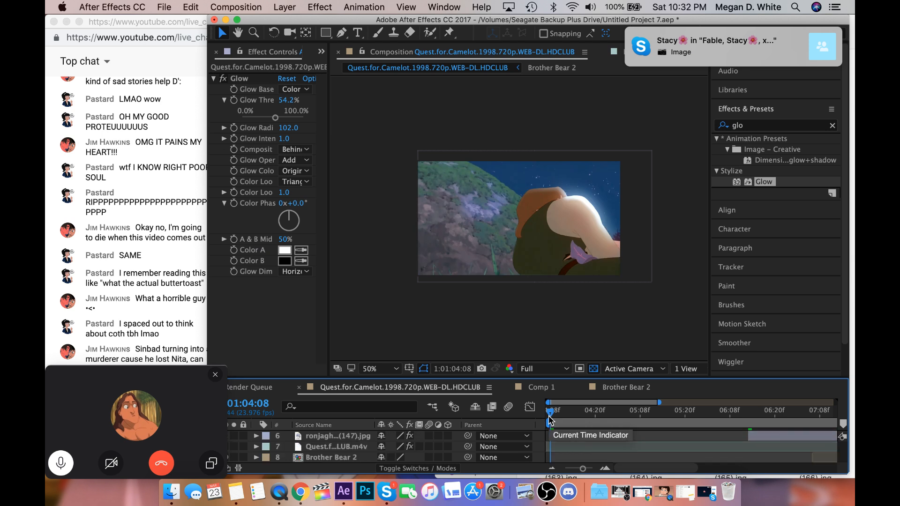
click(390, 500)
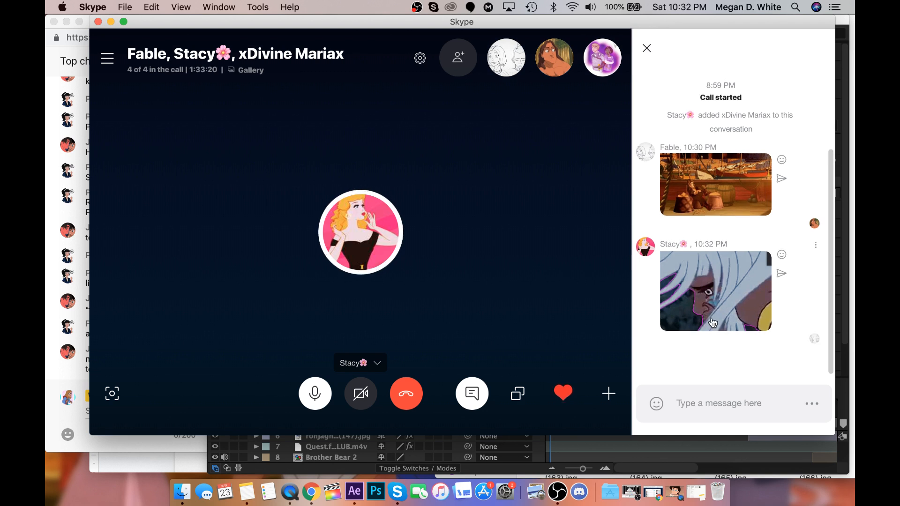
click(111, 22)
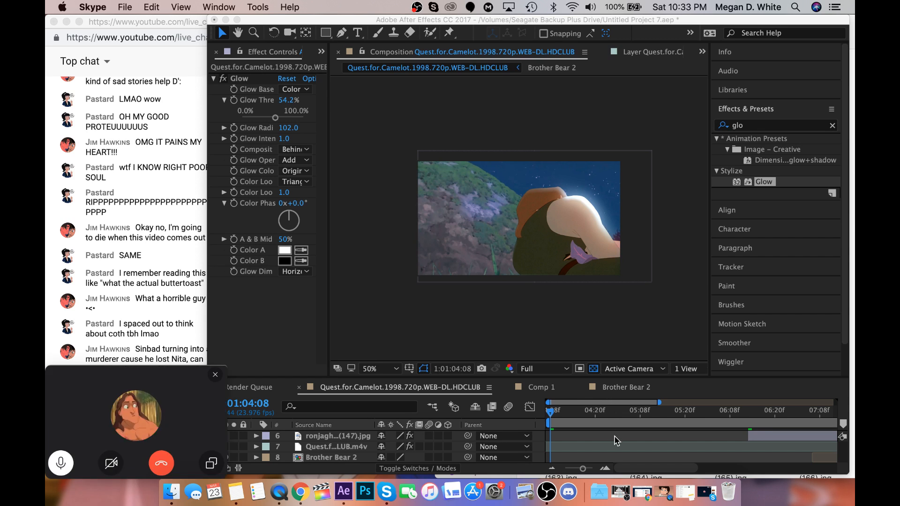
Back in After Effects, move to the start of the two-character shot at 1:01:09:04 and show the project's footage list.
scroll(614, 437, up, 1)
scroll(614, 437, right, 3)
scroll(614, 438, right, 3)
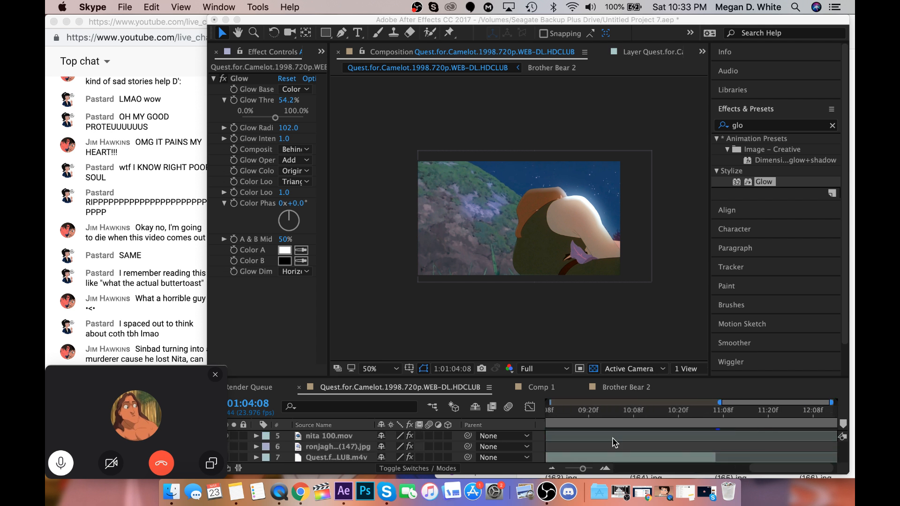
scroll(613, 435, down, 1)
scroll(615, 436, down, 1)
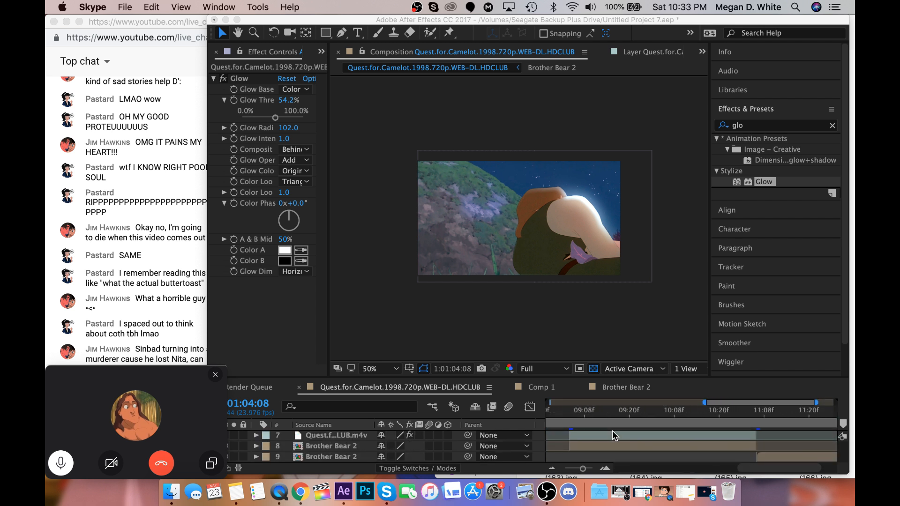
scroll(609, 431, left, 1)
click(597, 421)
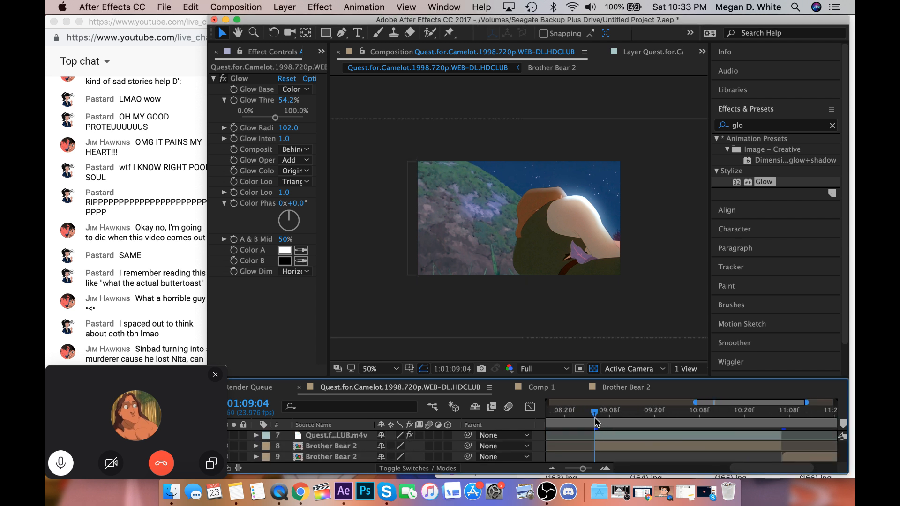
click(322, 51)
click(352, 67)
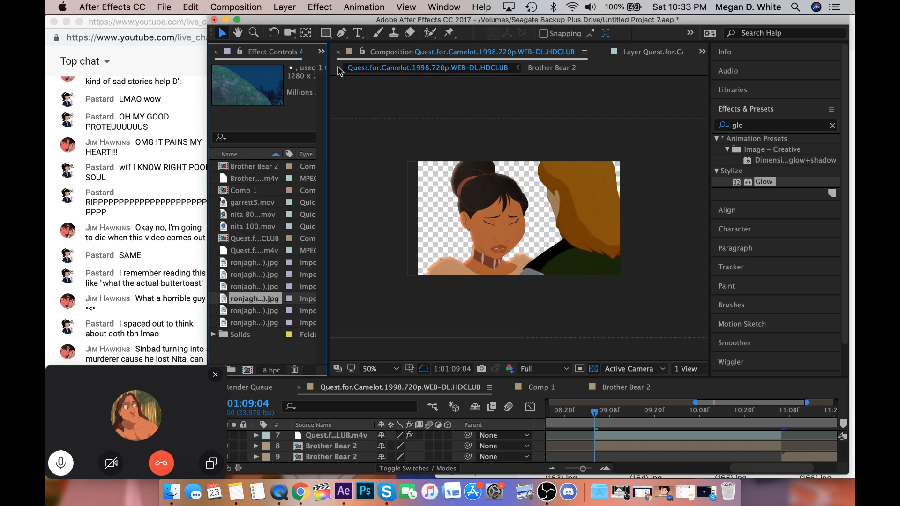
Switch to Finder, widen the view of the Forest Bg folder, and look through its images and videos for a suitable background.
click(171, 491)
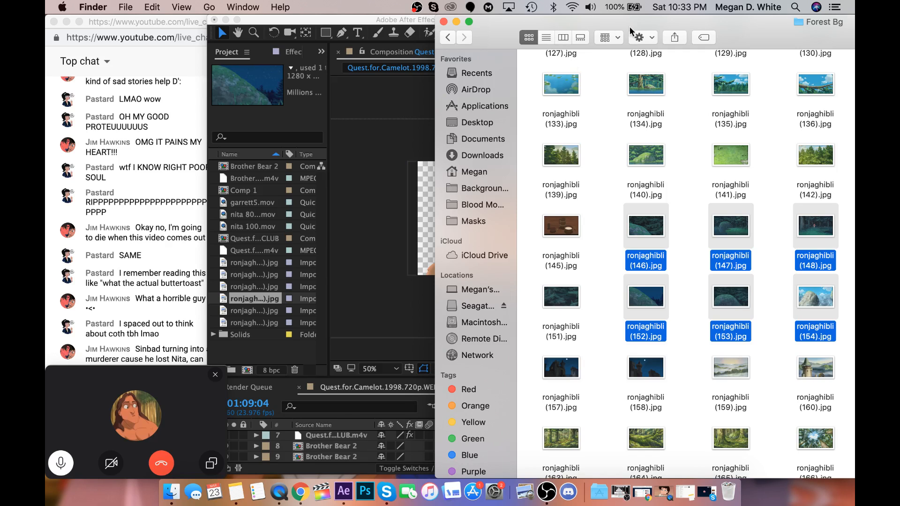
drag(632, 31, 427, 32)
scroll(451, 108, up, 10)
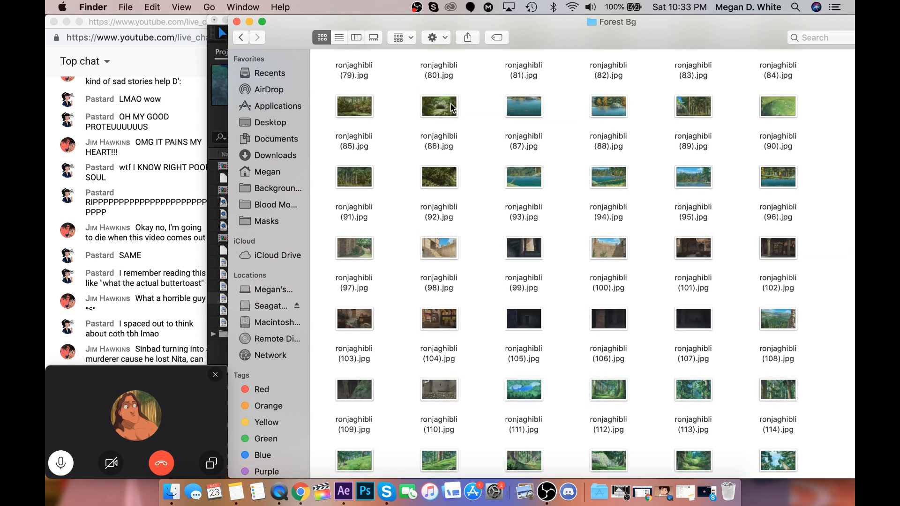
scroll(451, 107, up, 12)
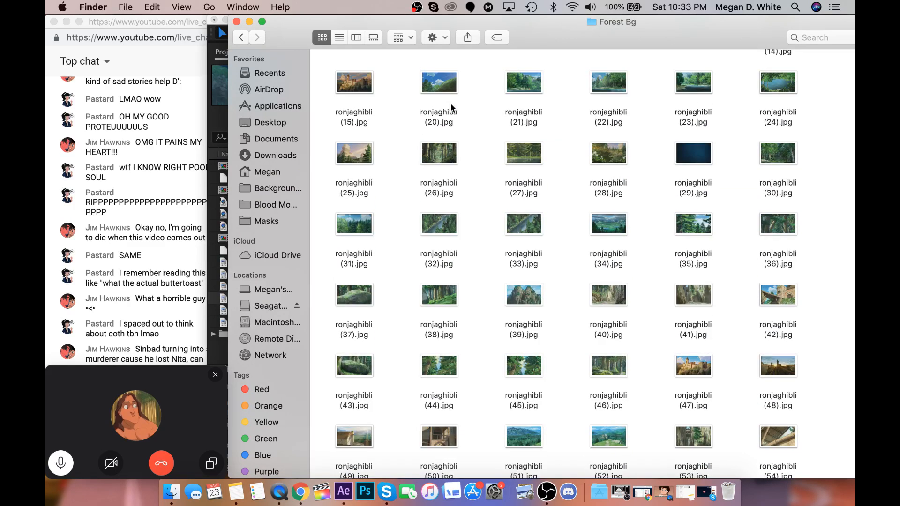
scroll(451, 103, down, 20)
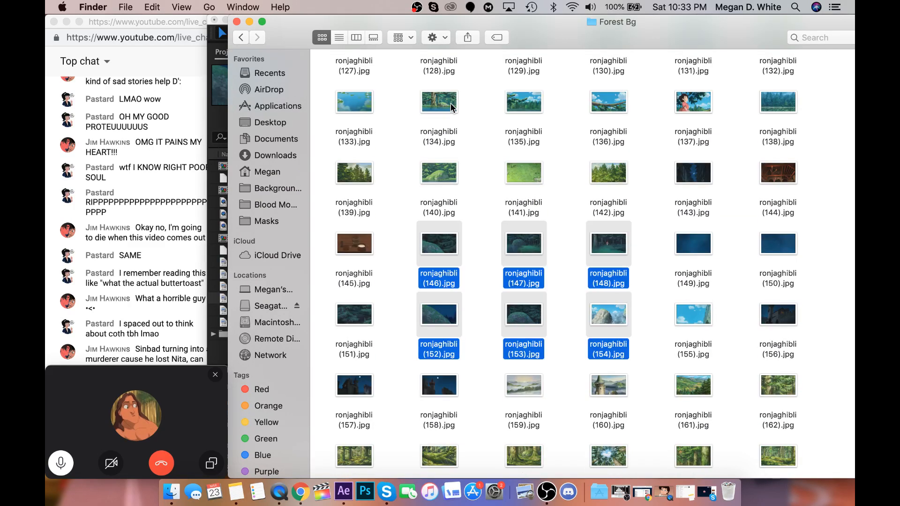
scroll(451, 103, down, 12)
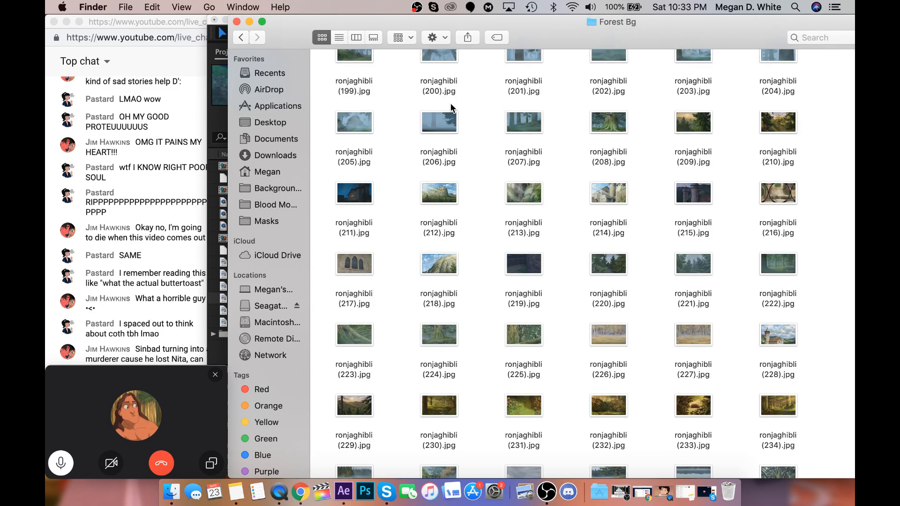
scroll(450, 102, up, 8)
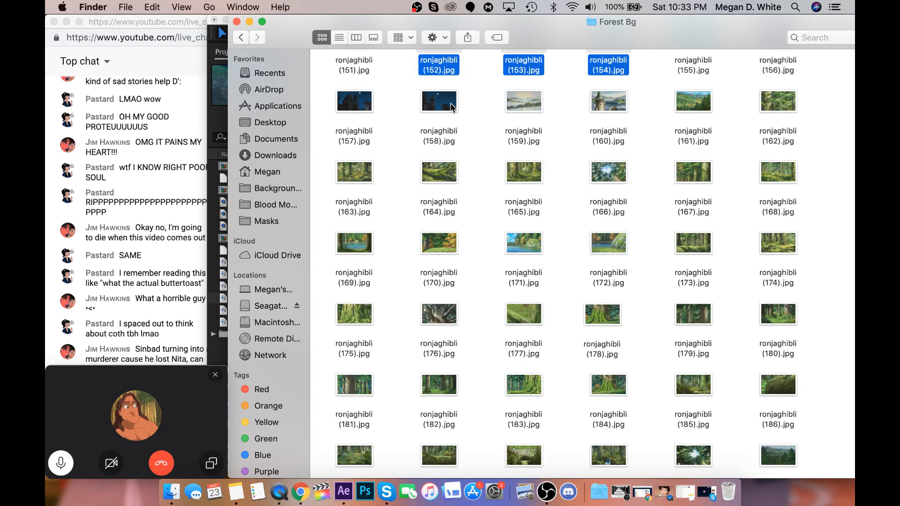
scroll(451, 103, up, 10)
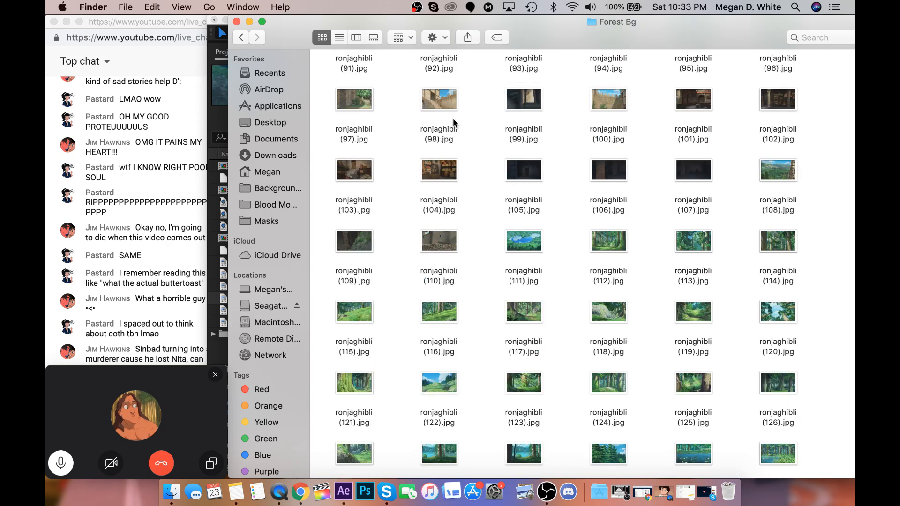
scroll(453, 123, up, 12)
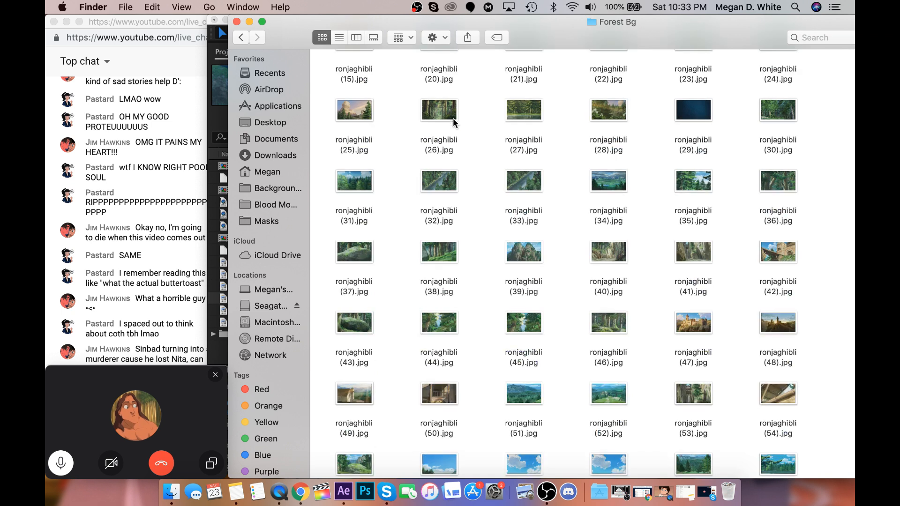
scroll(453, 123, up, 2)
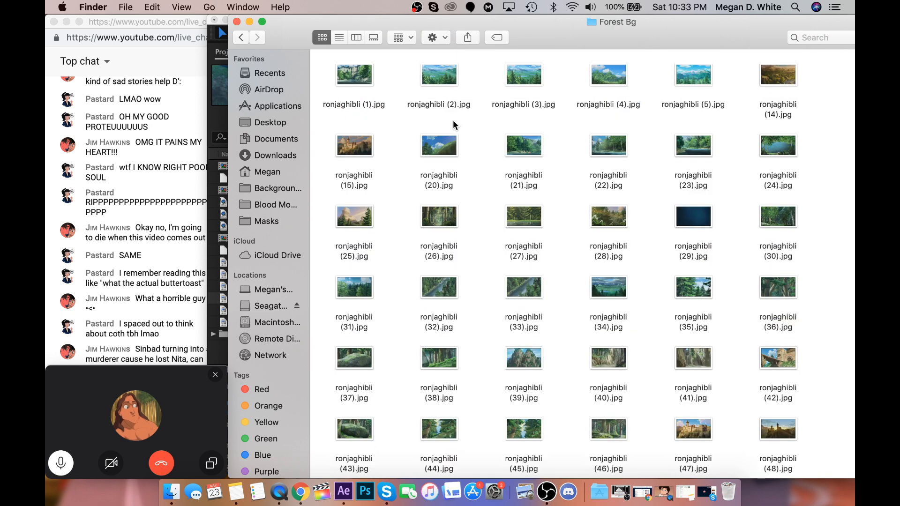
scroll(453, 124, down, 20)
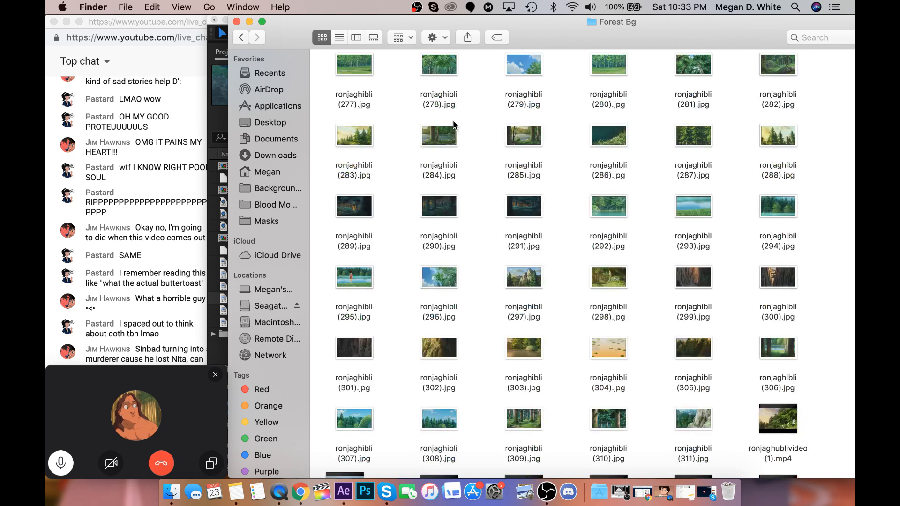
scroll(453, 122, down, 10)
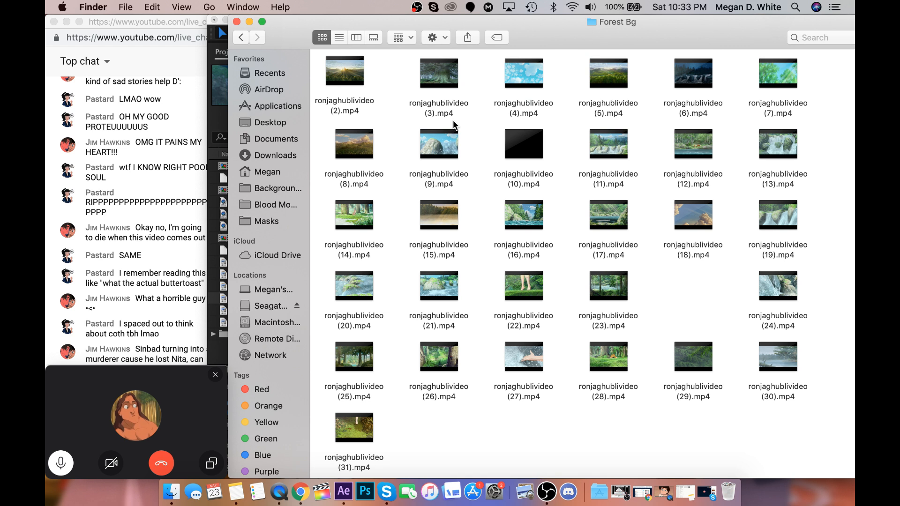
scroll(452, 124, up, 5)
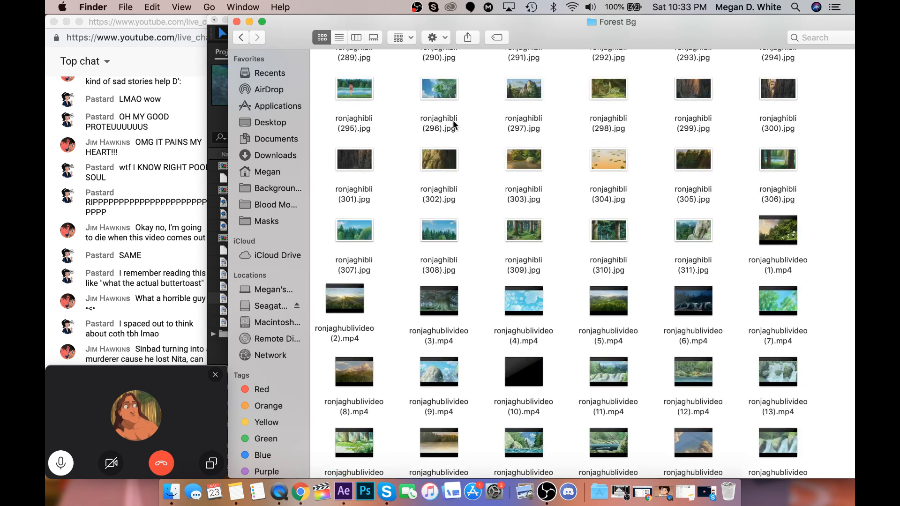
scroll(453, 124, up, 3)
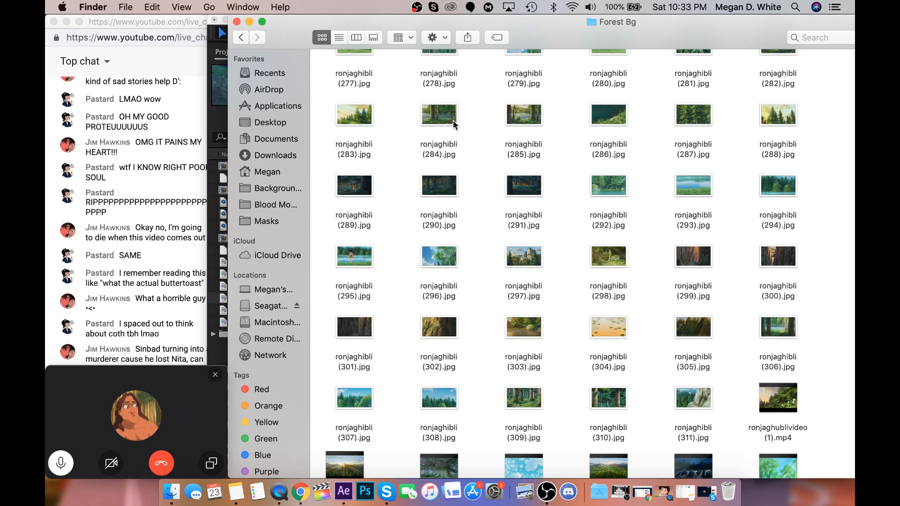
scroll(452, 120, up, 8)
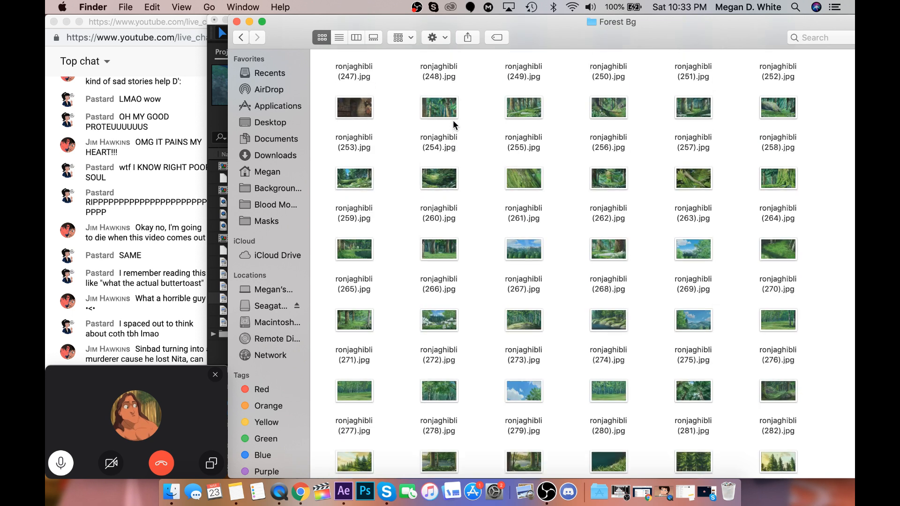
scroll(452, 120, down, 15)
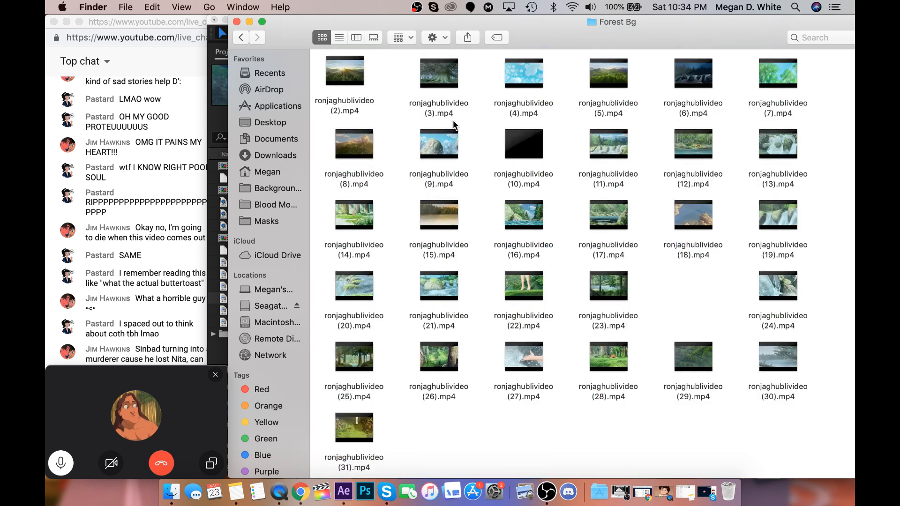
scroll(453, 124, up, 4)
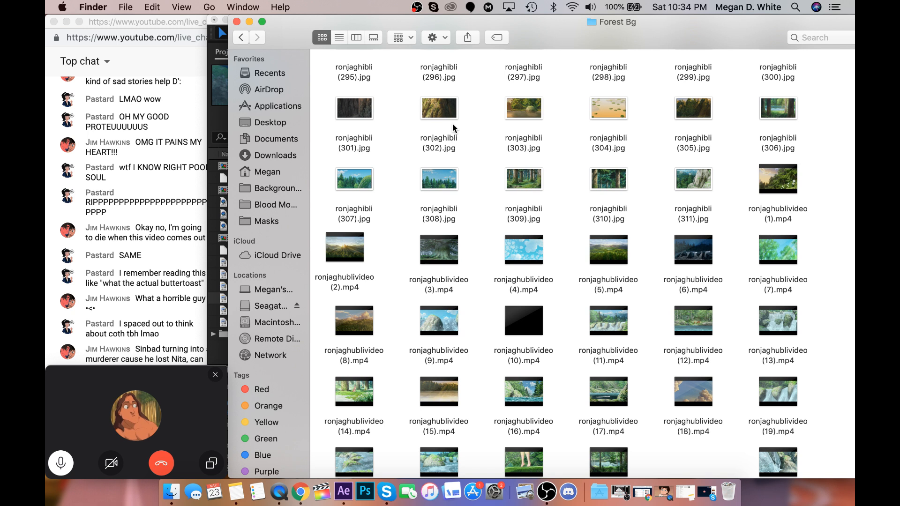
scroll(485, 215, up, 5)
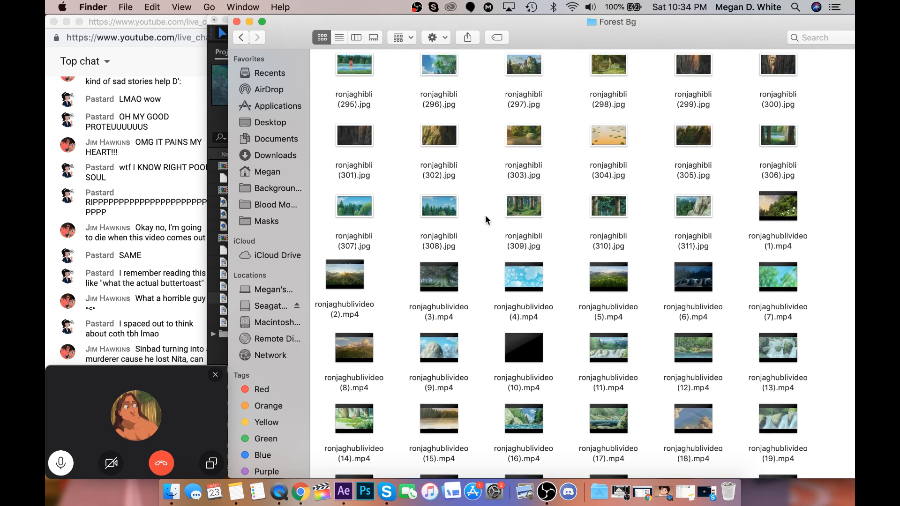
scroll(485, 215, up, 10)
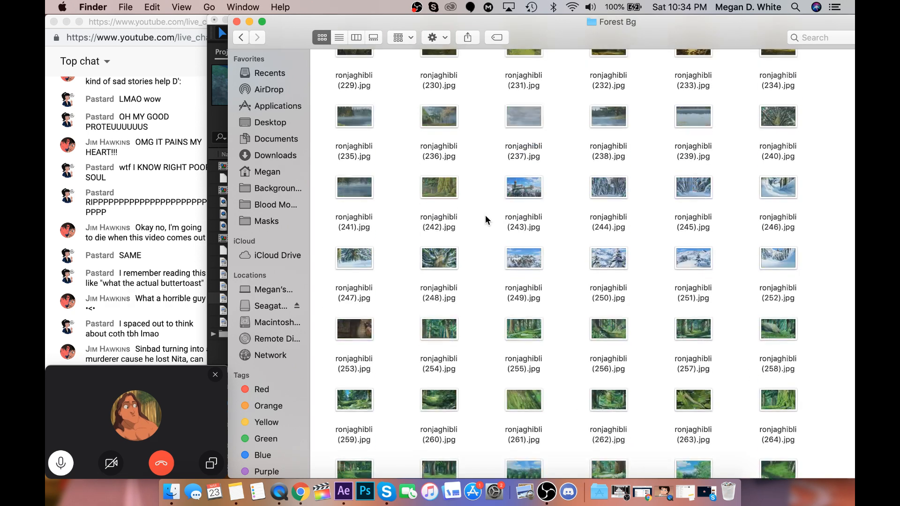
scroll(485, 214, up, 6)
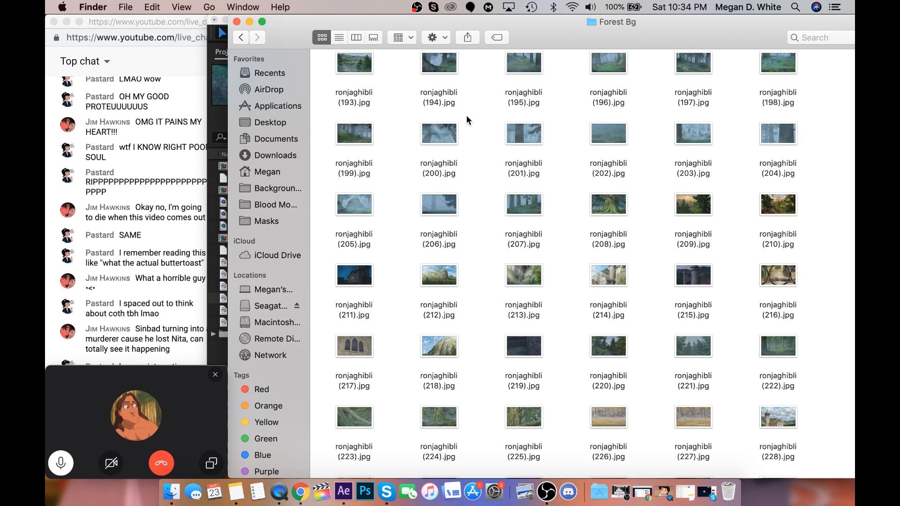
Search This Mac for "coth" and show the matching files in column view.
mouse_move(472, 18)
mouse_down()
mouse_move(854, 18)
mouse_move(476, 19)
mouse_up()
click(821, 38)
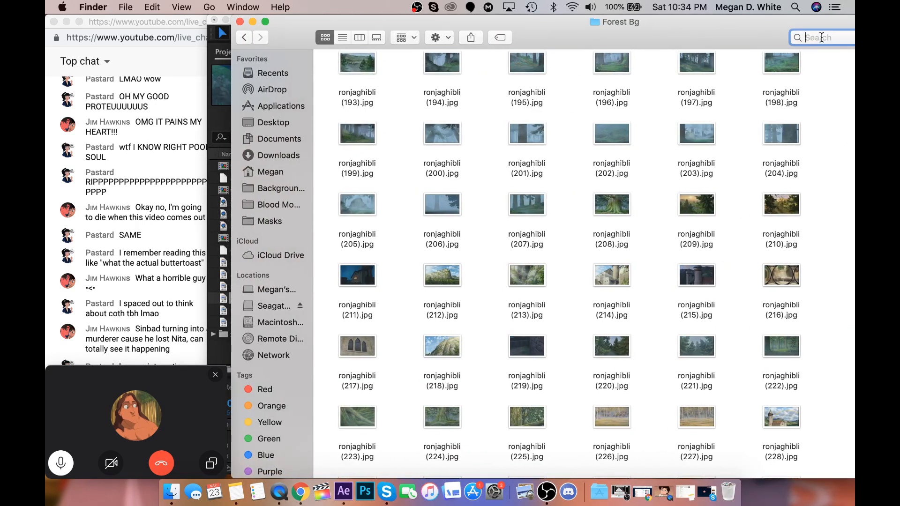
text(coth)
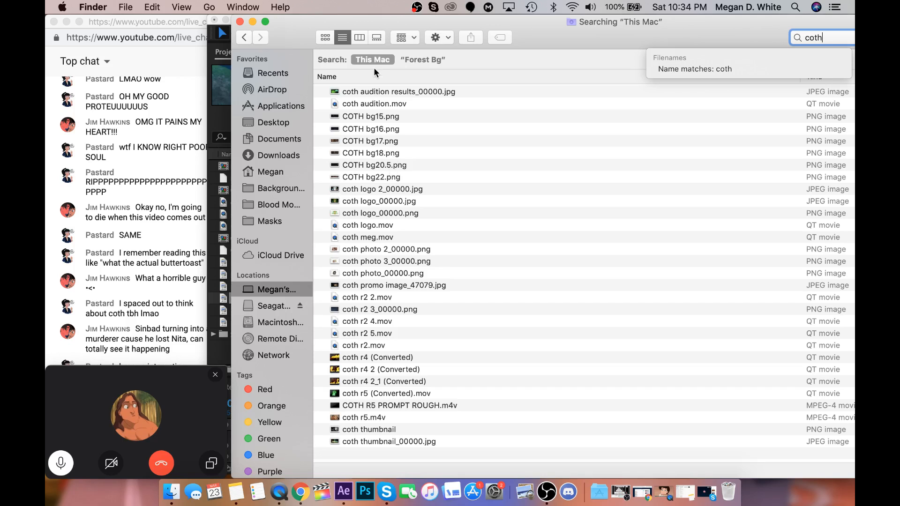
click(359, 38)
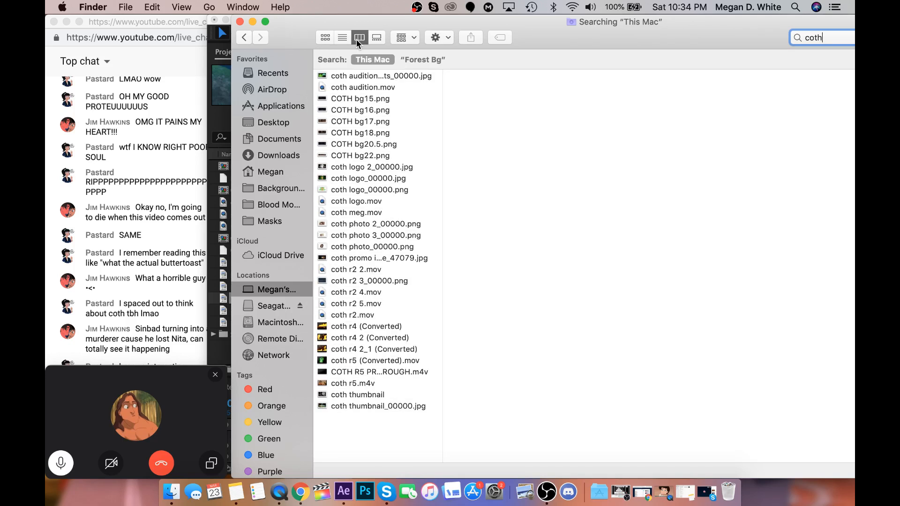
Show the search results as icons and import COTH bg15.png and COTH bg16.png into the After Effects project.
click(324, 37)
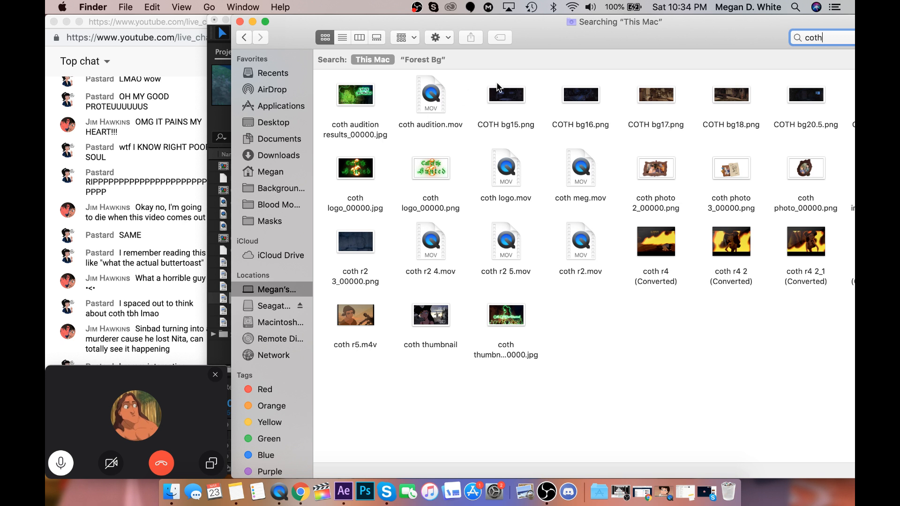
drag(622, 24, 727, 28)
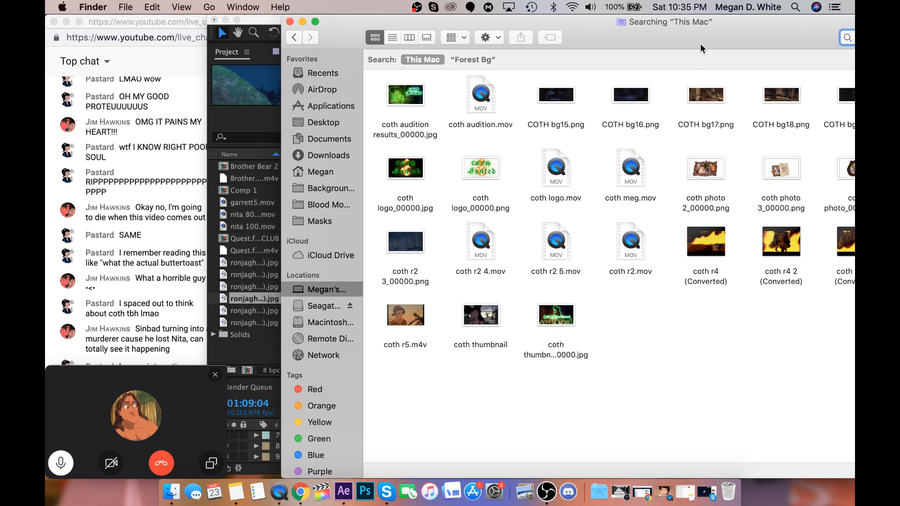
drag(701, 29, 729, 33)
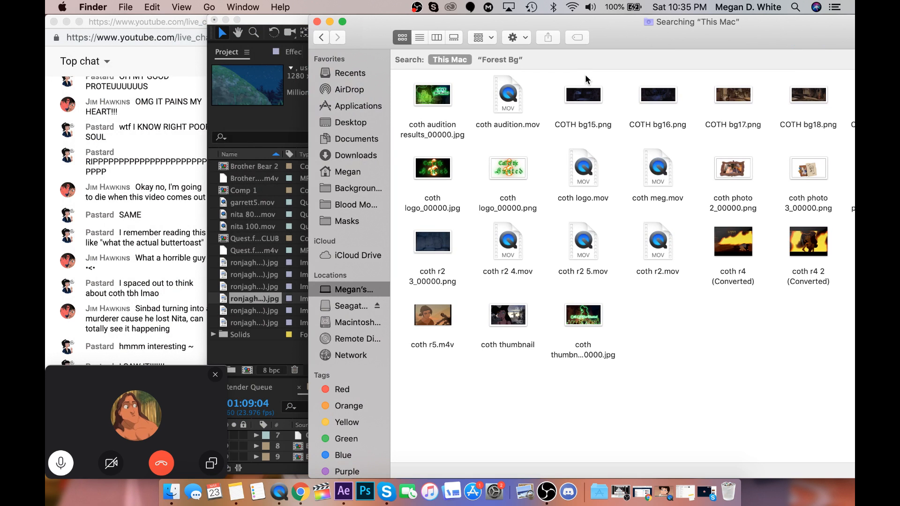
drag(584, 74, 663, 127)
drag(595, 128, 240, 284)
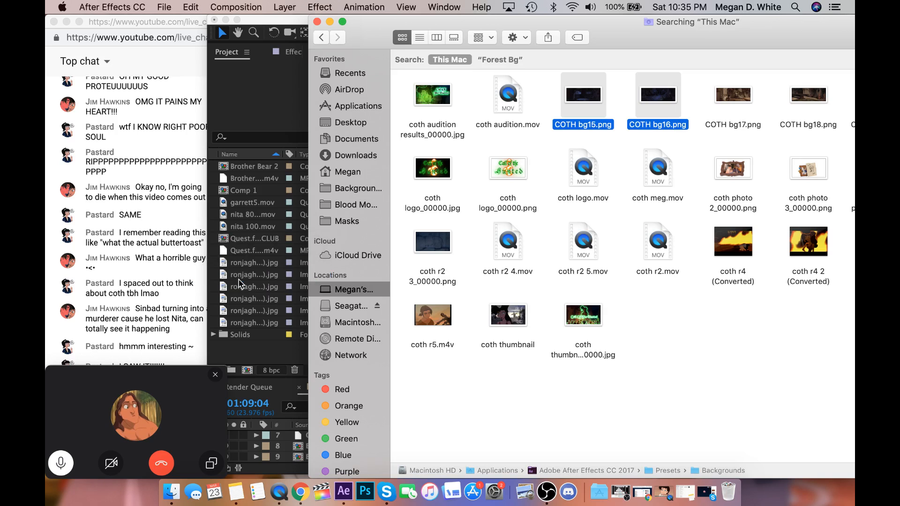
Import COTH bg20.5.png from the Finder results as well, and preview the newly imported COTH backgrounds in After Effects.
click(170, 497)
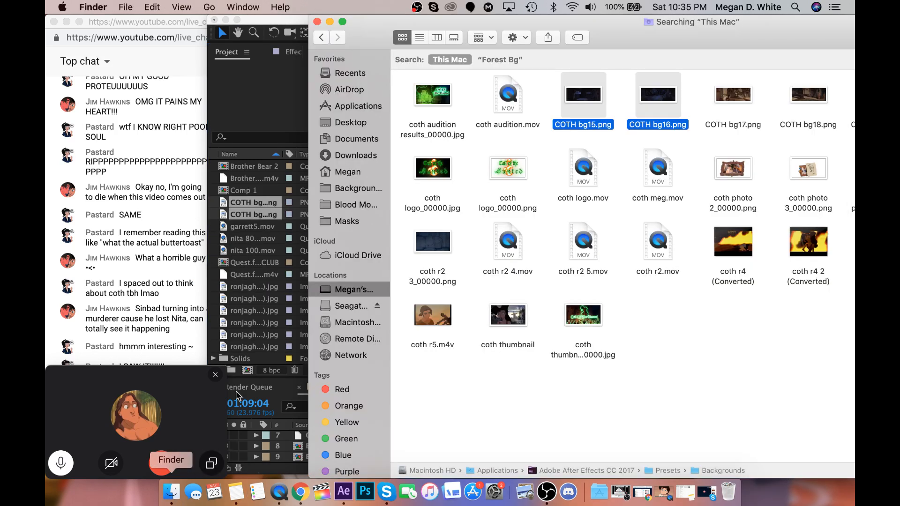
drag(642, 19, 622, 26)
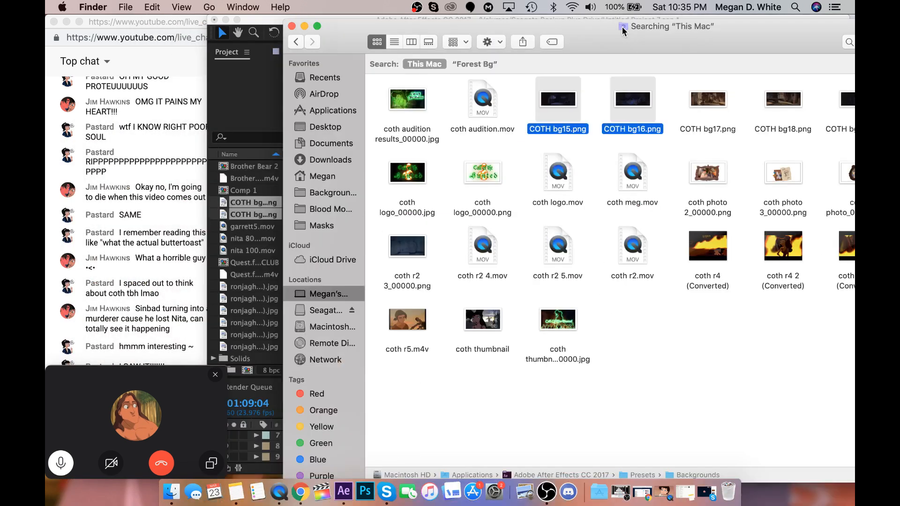
drag(841, 129, 251, 283)
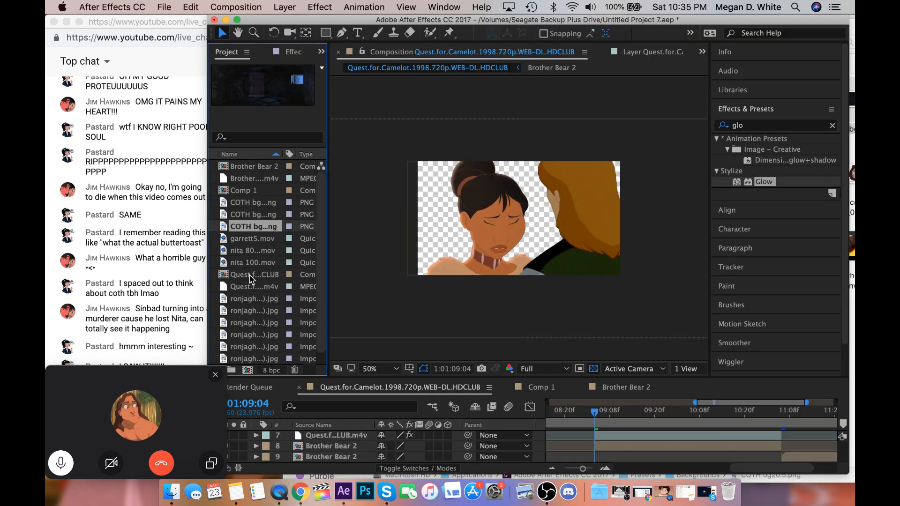
click(245, 214)
click(248, 202)
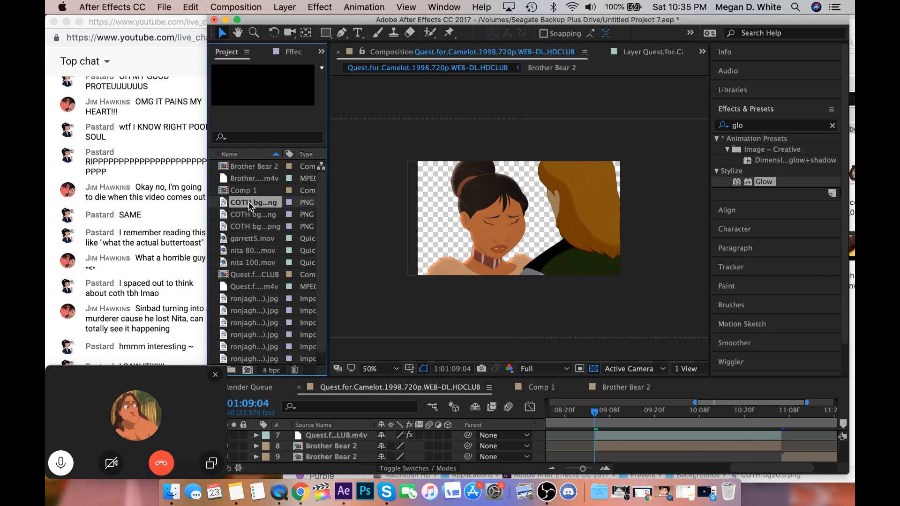
click(257, 227)
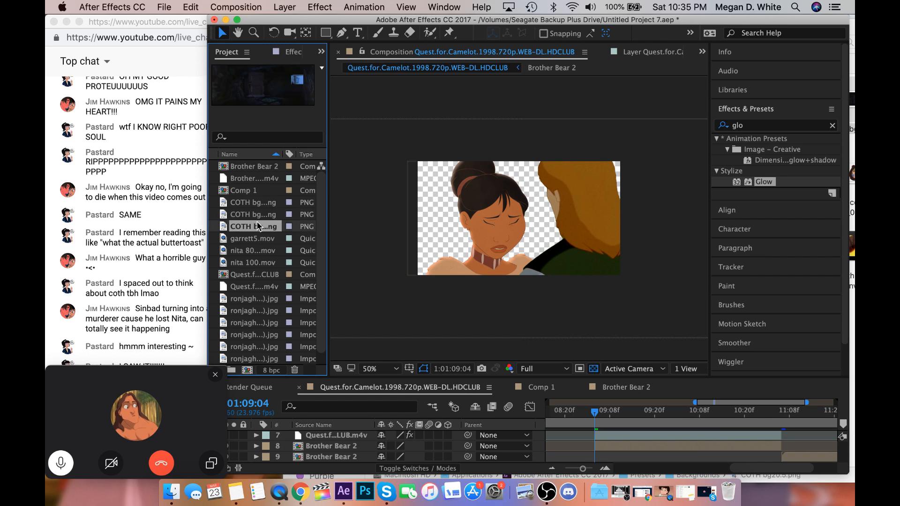
Place COTH bg20.5.png beneath the shot's Brother Bear 2 layer, shift it right to fill the frame, and fit the composition in view.
drag(354, 427, 344, 446)
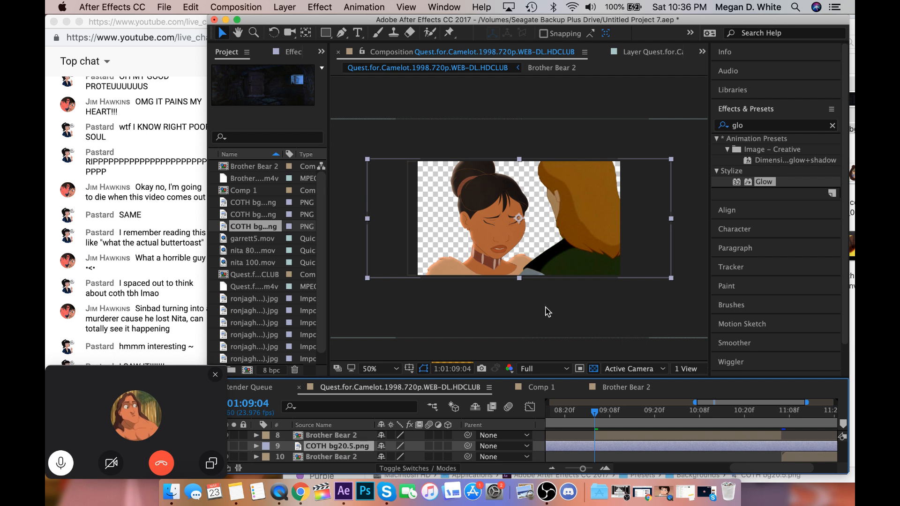
drag(526, 269, 573, 256)
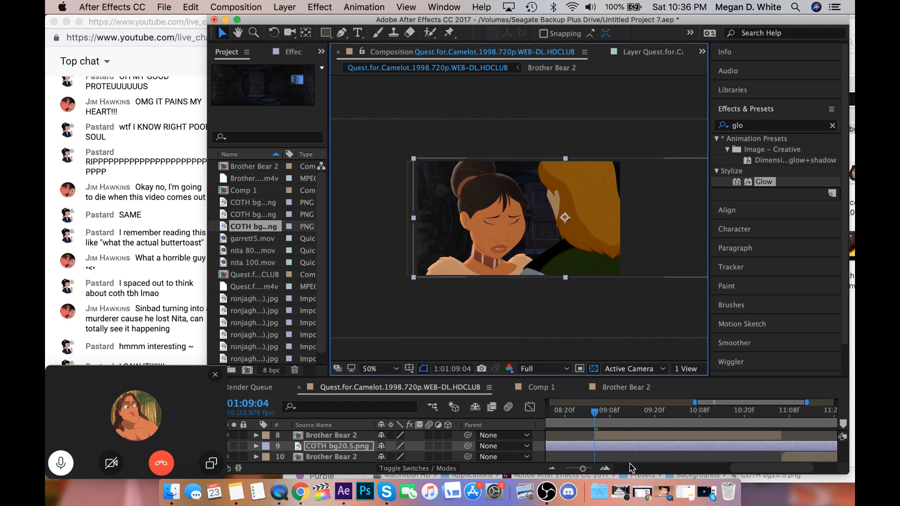
click(585, 460)
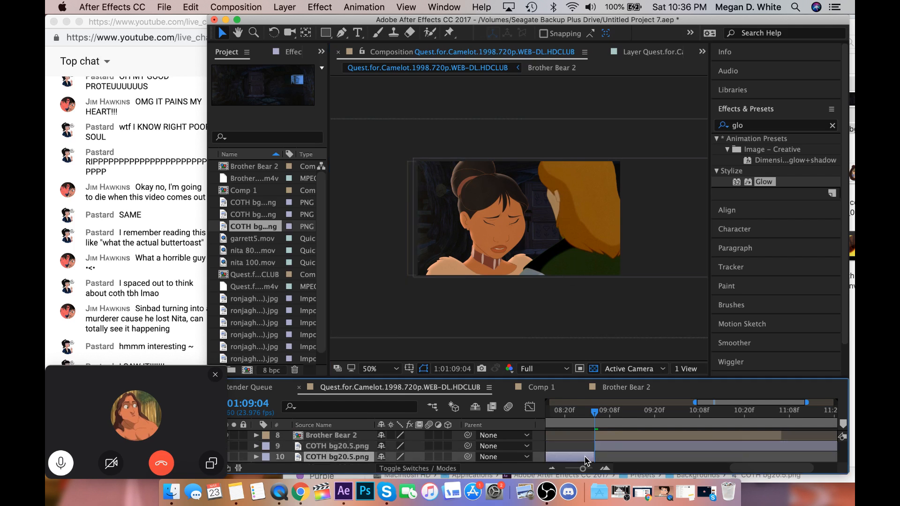
click(379, 369)
click(423, 291)
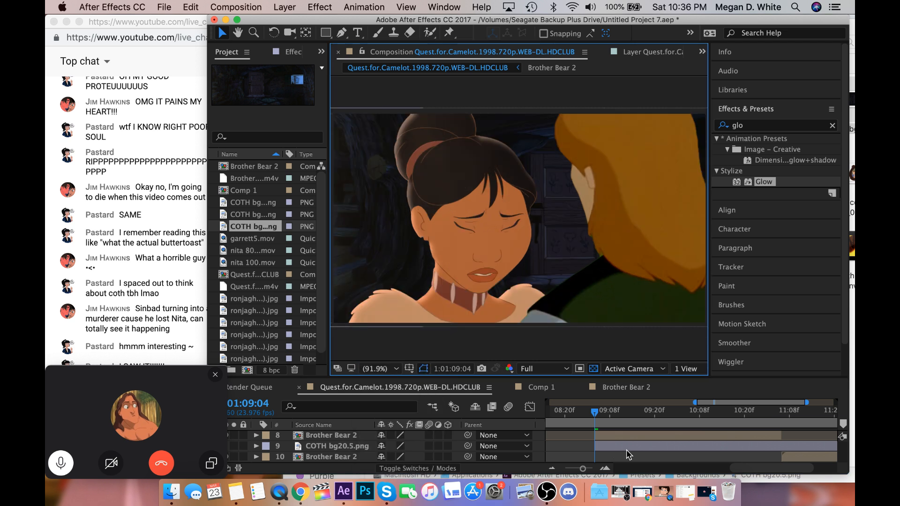
Apply the Black & White effect to the COTH bg20.5.png layer.
click(626, 447)
drag(755, 126, 710, 126)
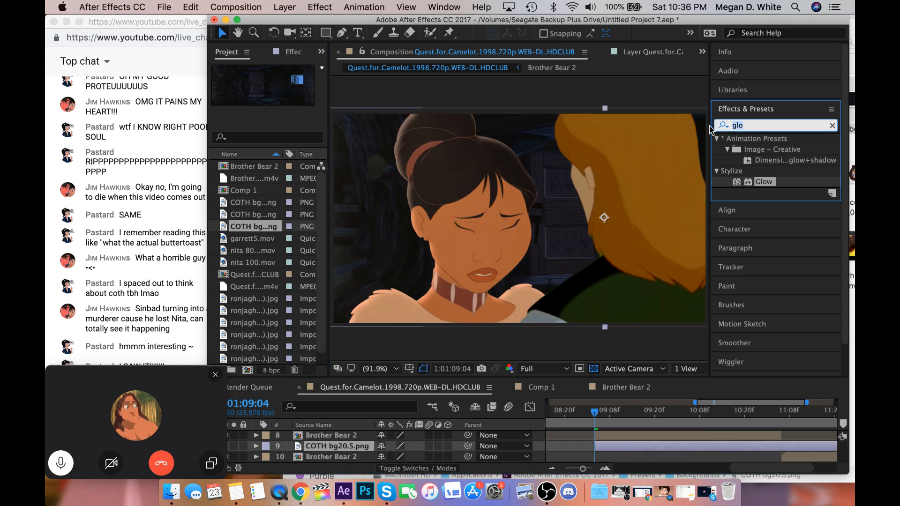
text(v)
key(BackSpace)
text(bla)
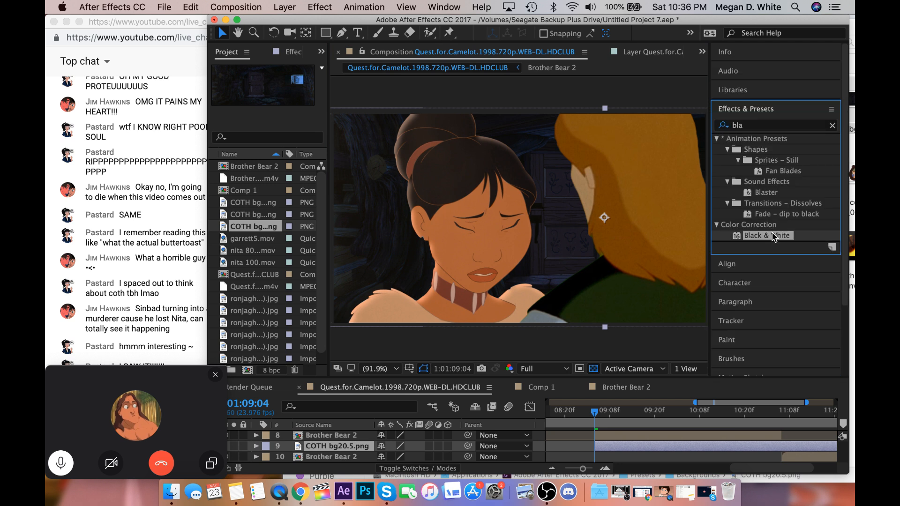
double_click(773, 234)
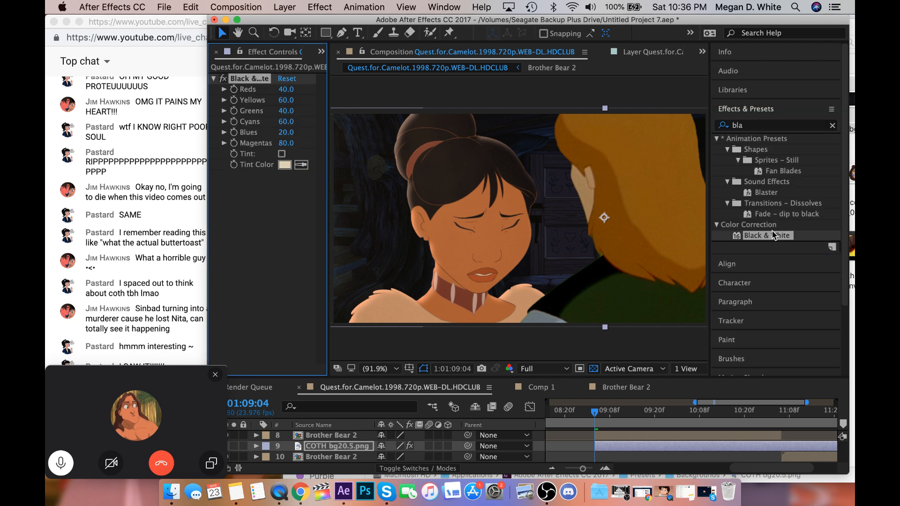
Add a Glow effect to the COTH bg20.5.png layer and set its threshold to 33.3%.
click(768, 127)
text(ga)
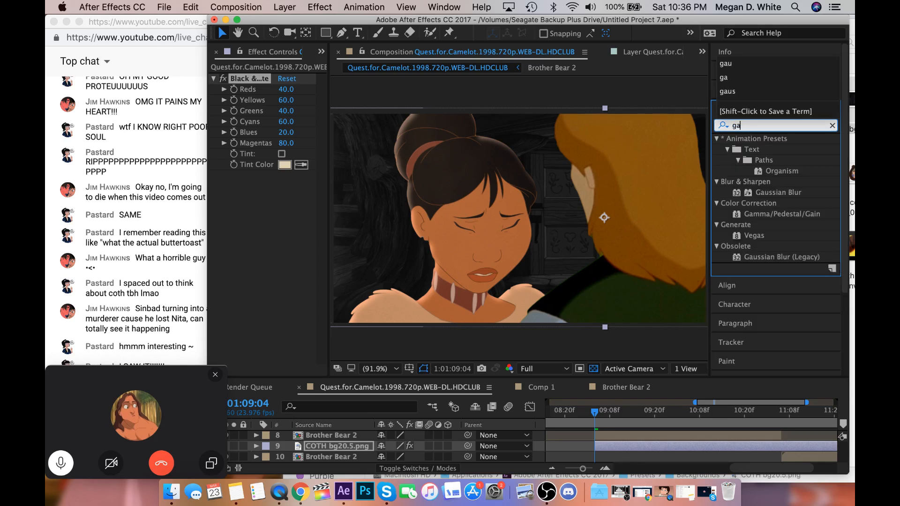
key(BackSpace)
text(low)
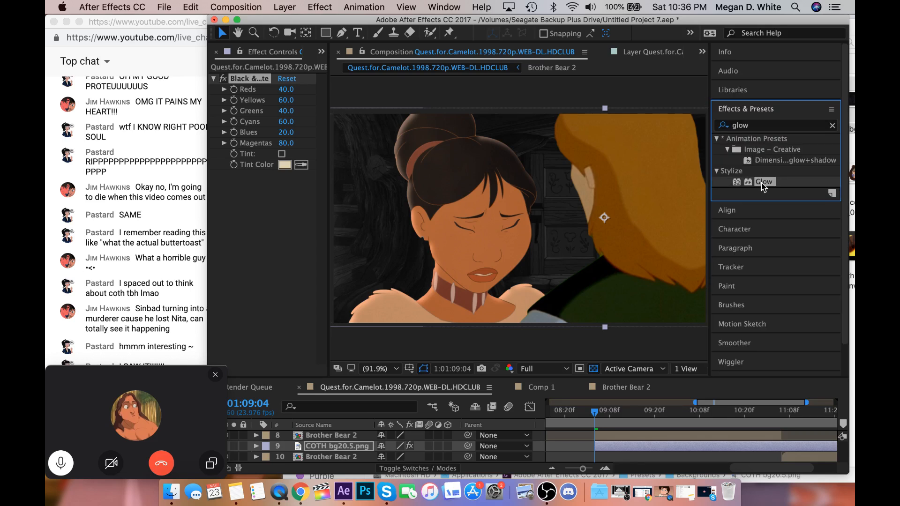
double_click(762, 182)
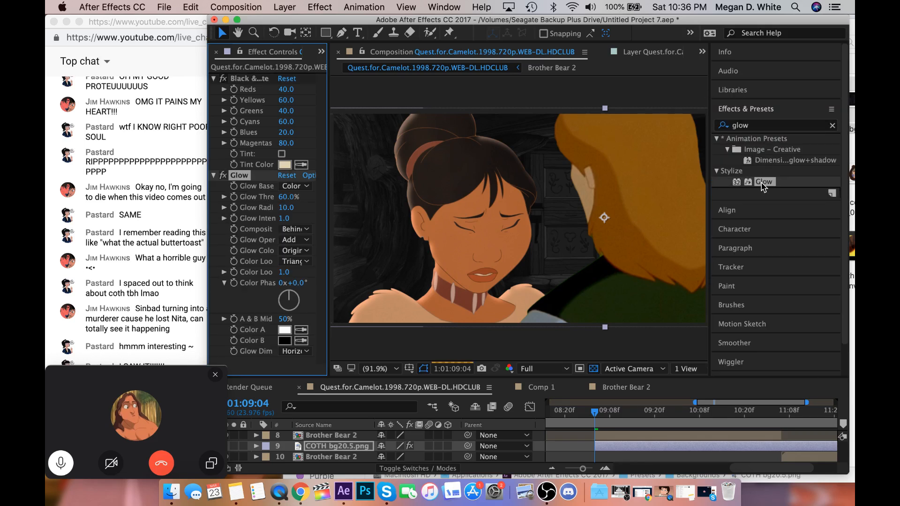
click(224, 196)
drag(279, 214, 263, 215)
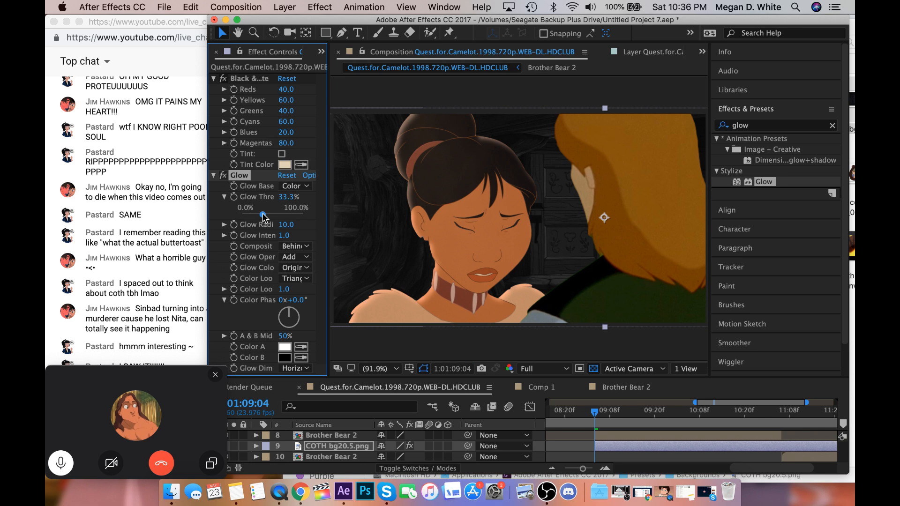
Move Glow above Black & White, set its threshold to 14.6% and radius to 82.3, and have Black & White enabled.
drag(241, 176, 250, 78)
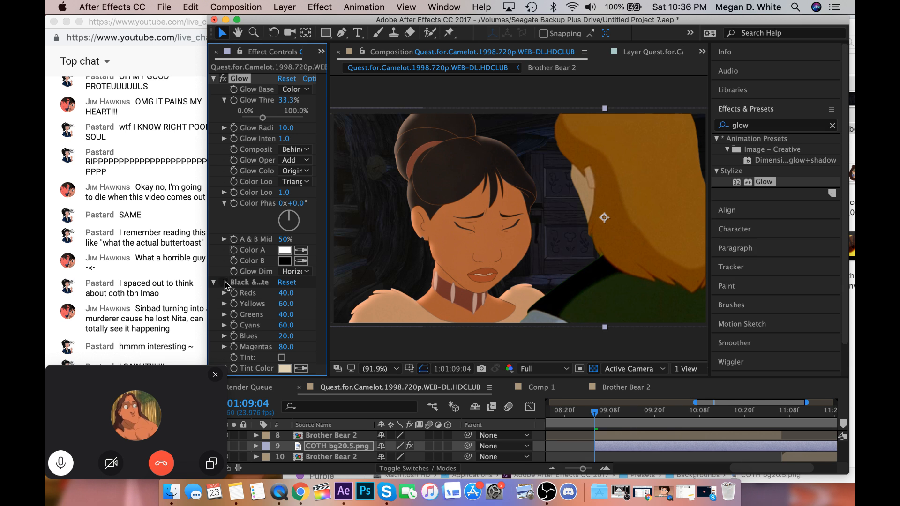
click(251, 117)
click(224, 128)
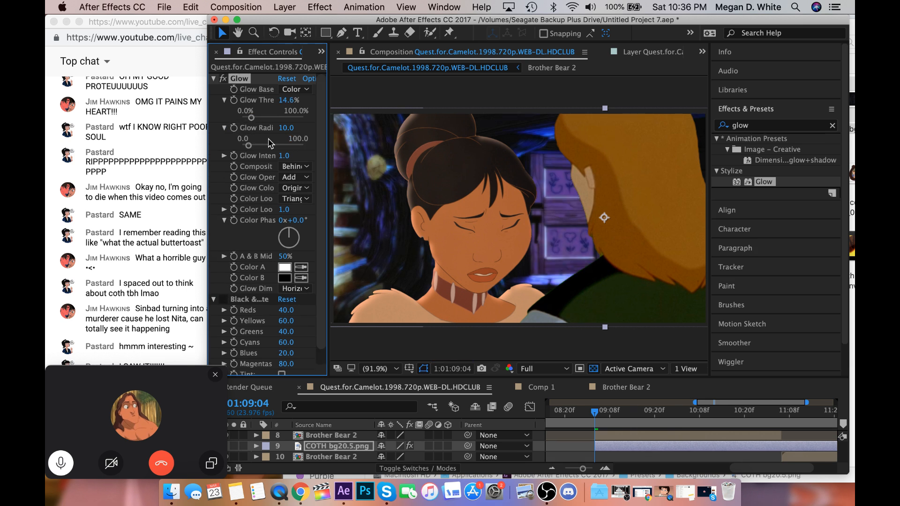
click(293, 146)
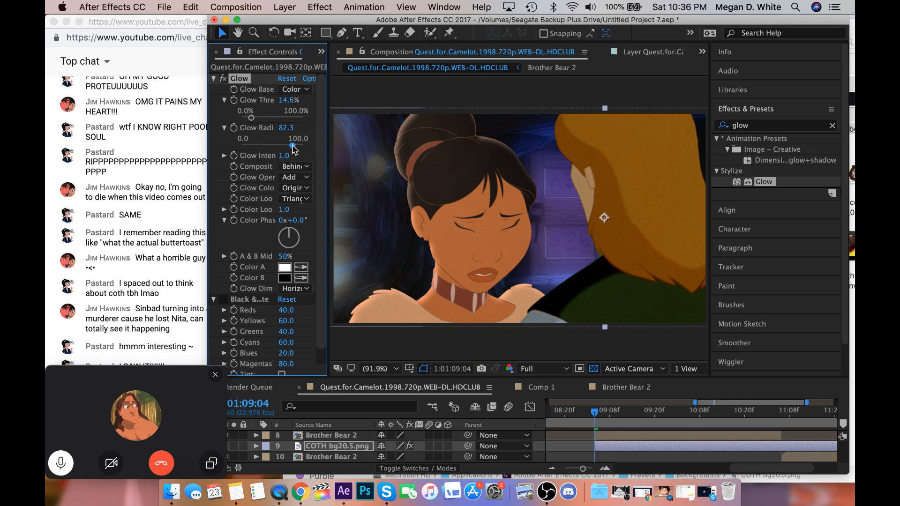
click(224, 300)
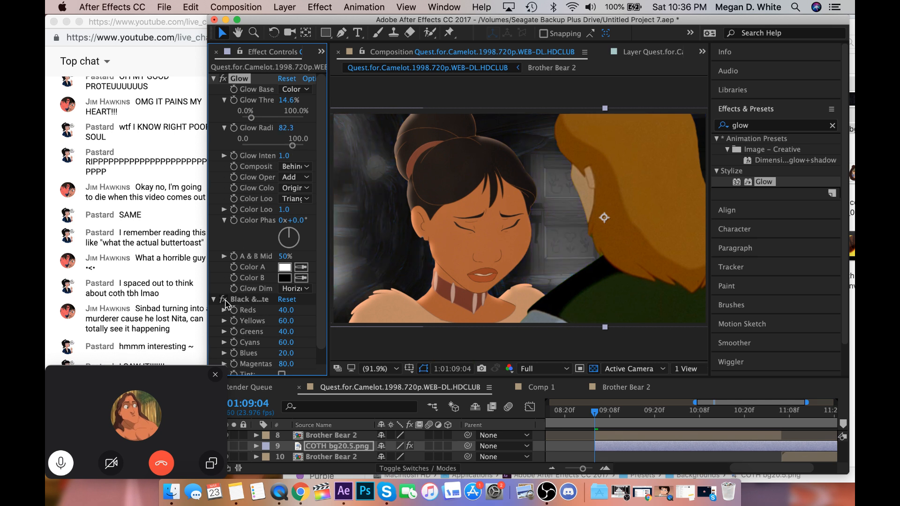
Apply Gaussian Blur to the COTH bg20.5.png layer with a blurriness of 11.5.
scroll(227, 305, down, 2)
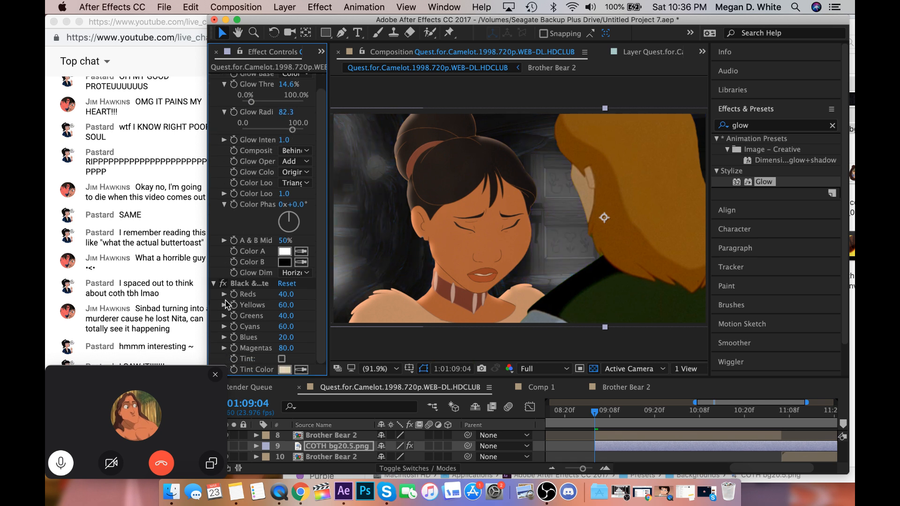
click(758, 130)
text(g)
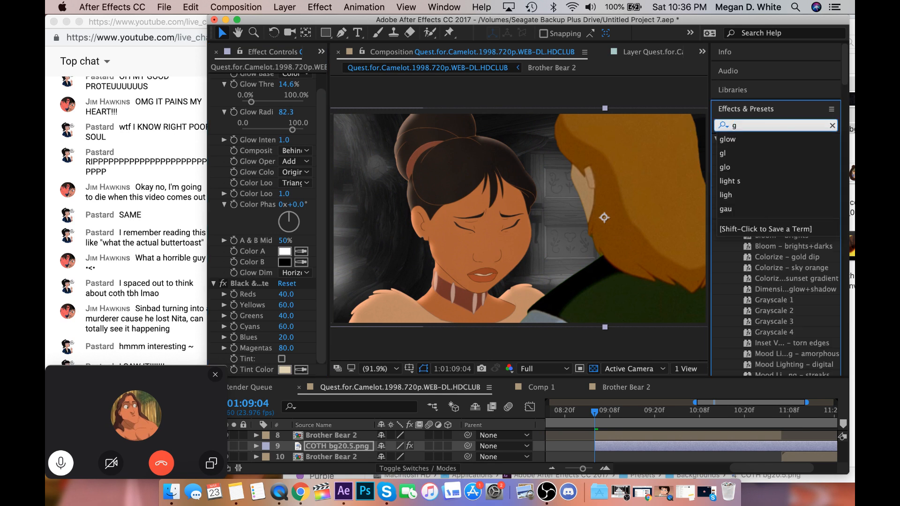
text(au)
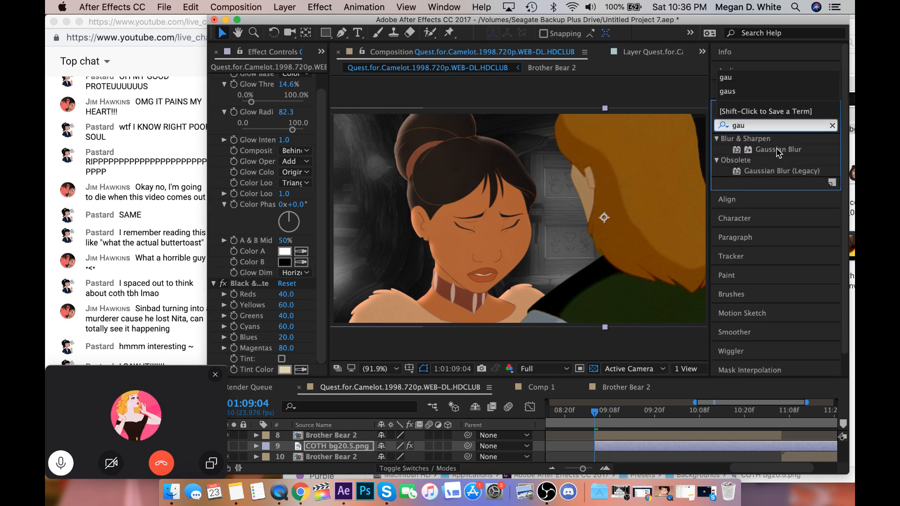
click(773, 149)
drag(773, 150, 385, 340)
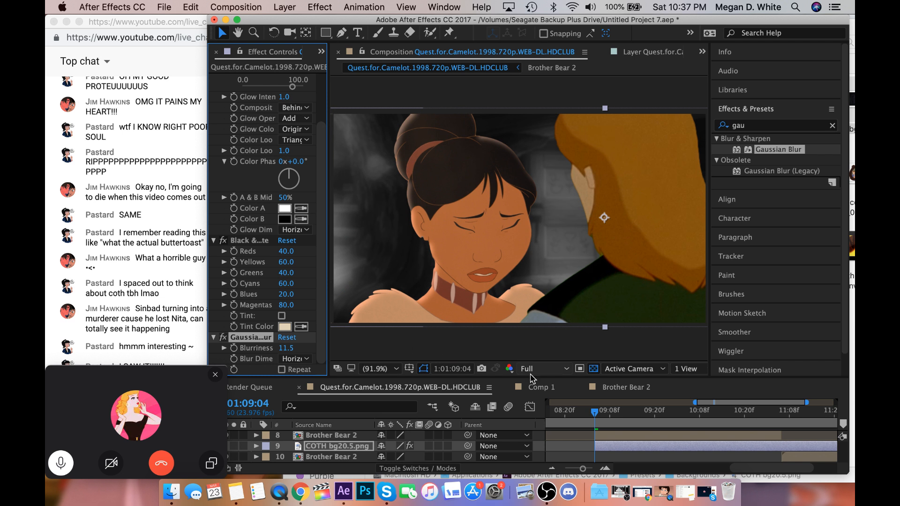
Select the shot's Quest for Camelot layer, bring the live chat forward to read its latest messages, and return to After Effects.
scroll(628, 435, up, 1)
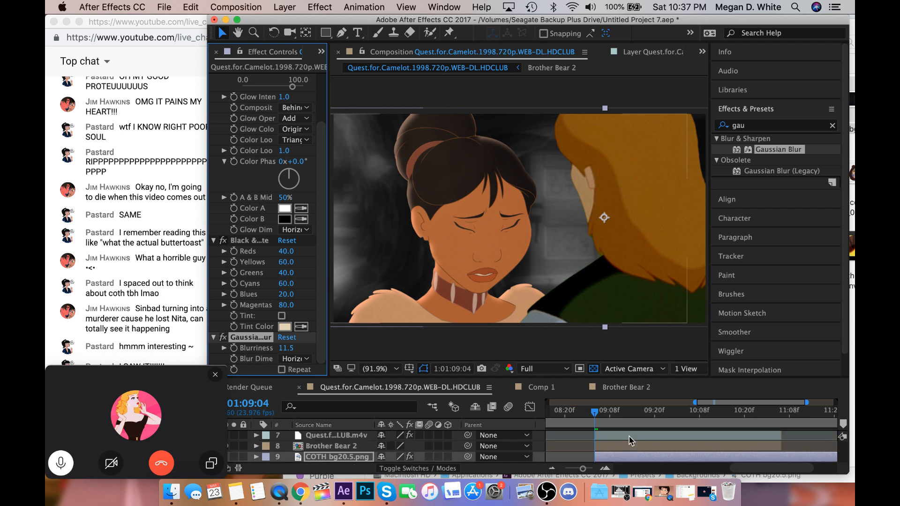
click(628, 435)
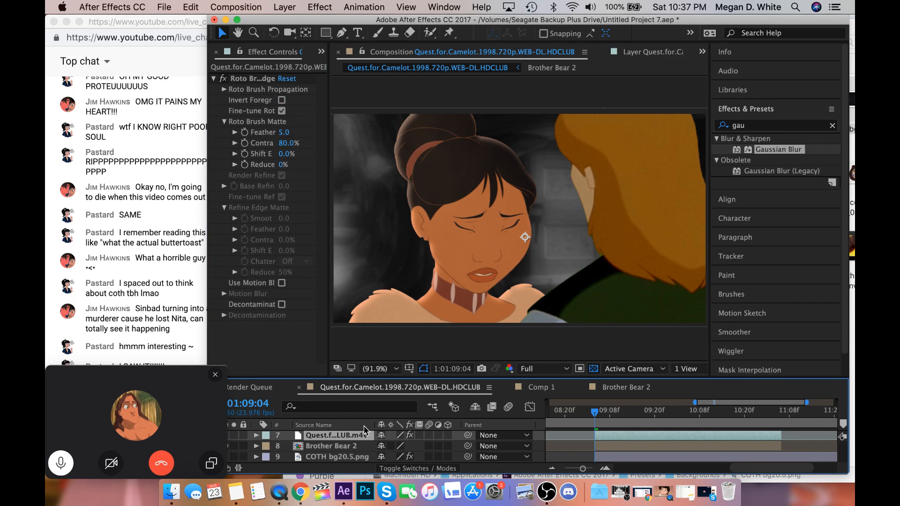
click(182, 337)
click(172, 378)
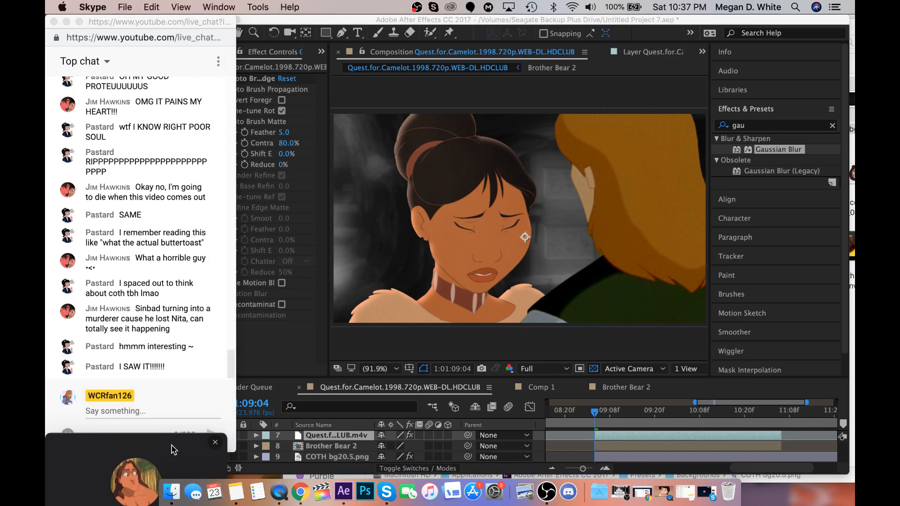
click(263, 346)
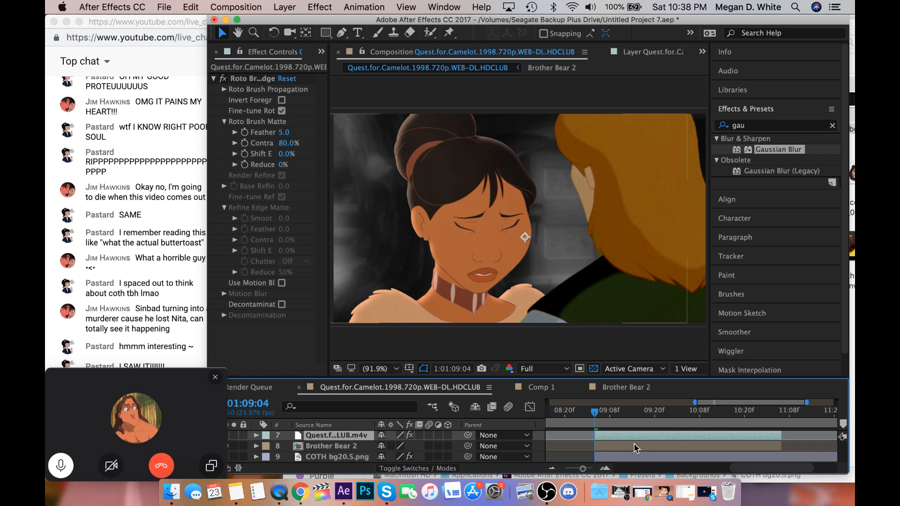
Look over the neighbouring timeline layers and make the timeline area taller to show more of them.
scroll(628, 443, up, 2)
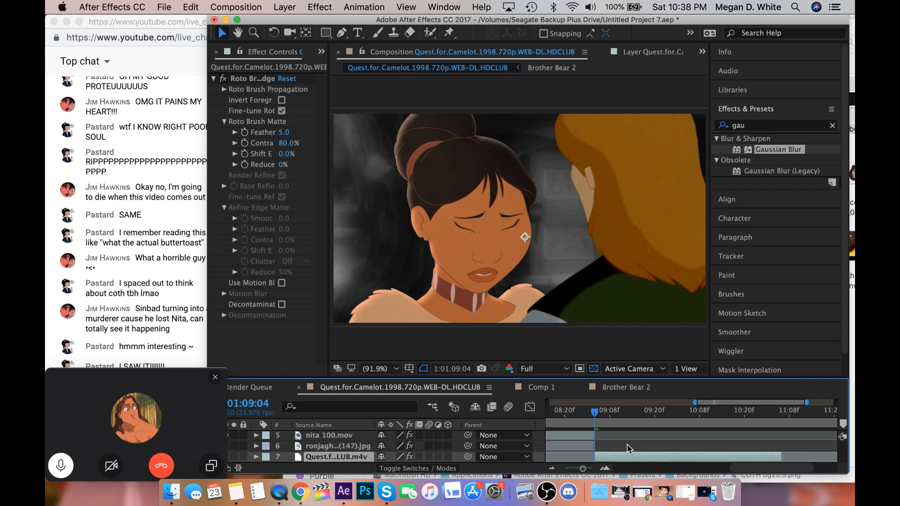
scroll(627, 447, down, 2)
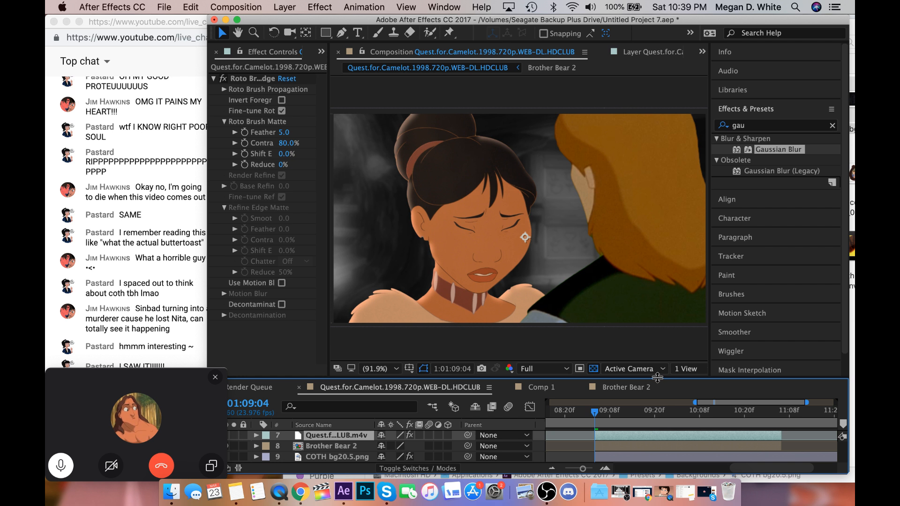
drag(657, 378, 660, 359)
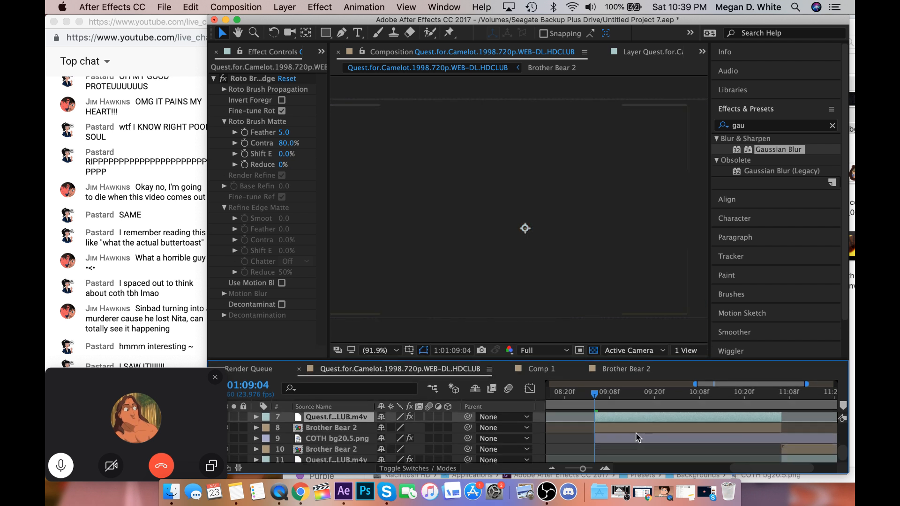
Apply the Colorize – blue wash preset to the Quest for Camelot layer and set its Shadow Blue Balance to -35.4.
scroll(635, 432, up, 1)
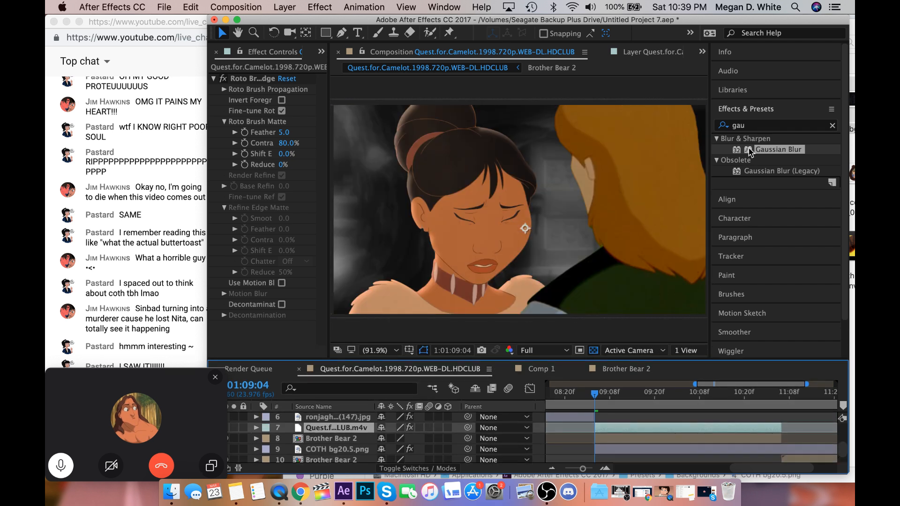
click(723, 127)
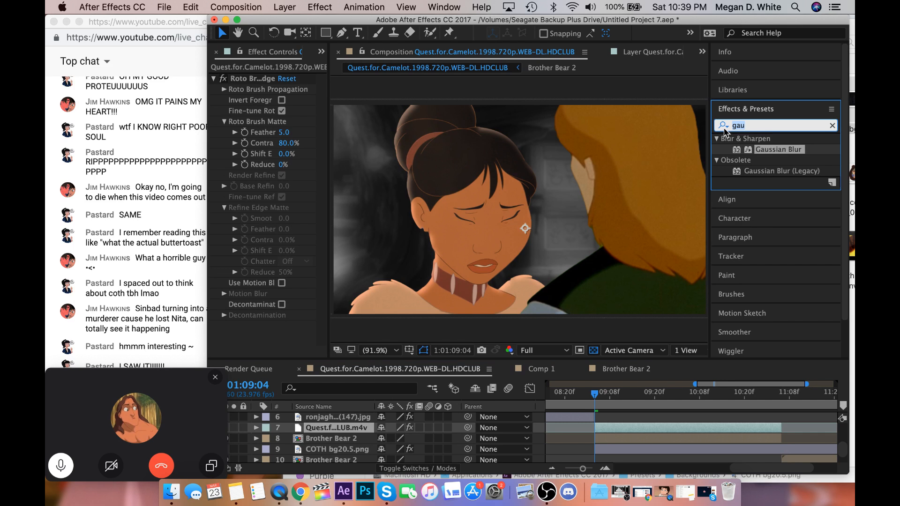
text(bl)
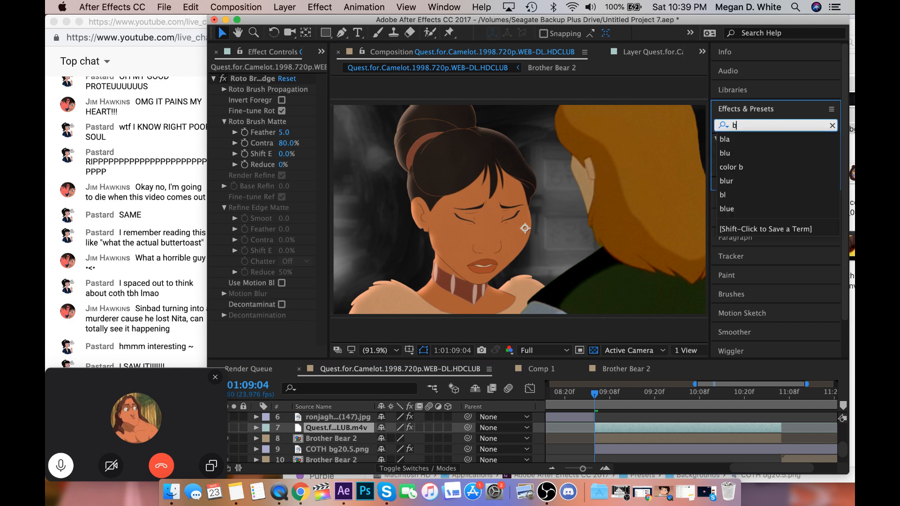
click(744, 153)
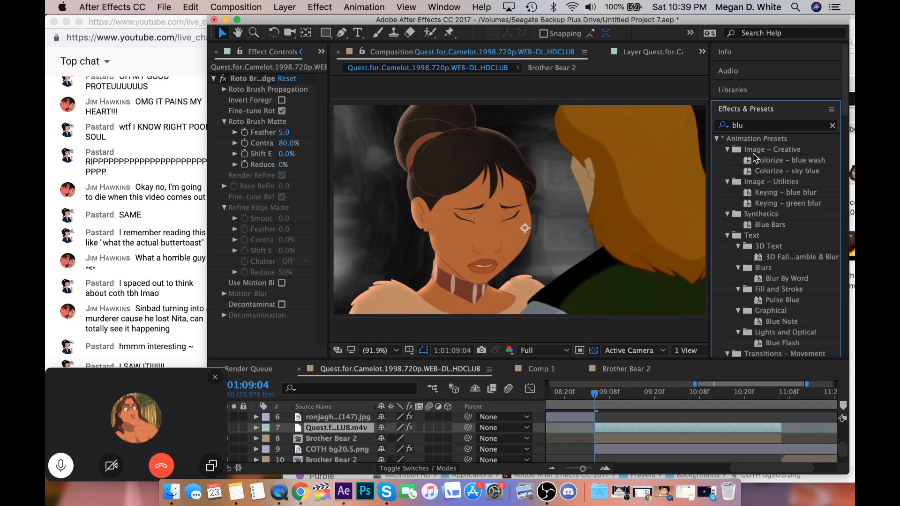
click(773, 160)
double_click(773, 160)
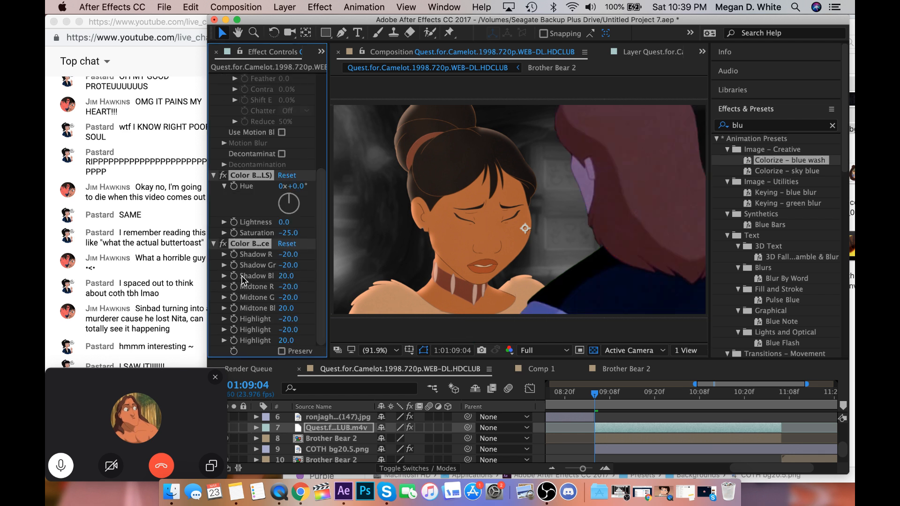
click(224, 276)
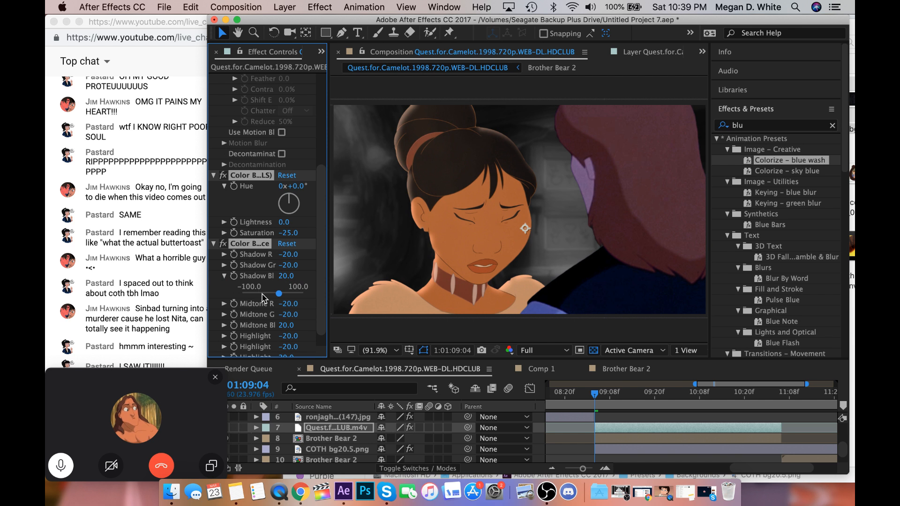
click(259, 293)
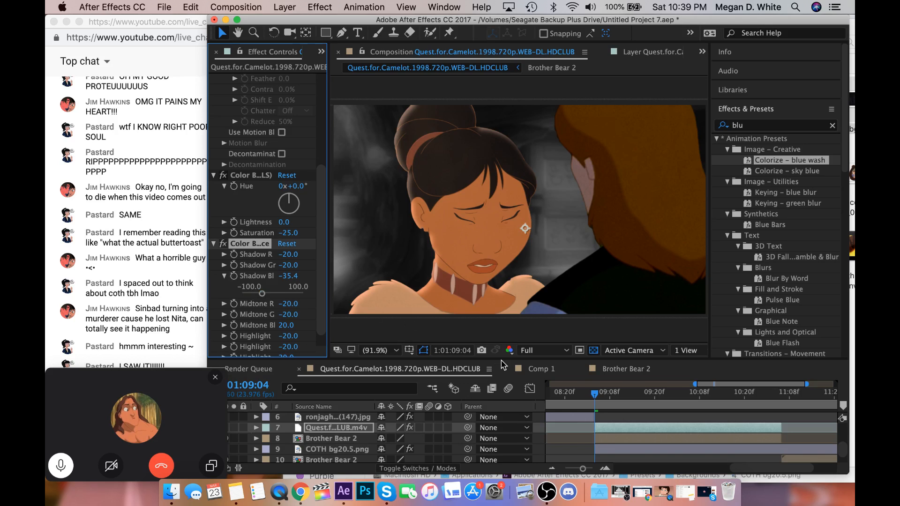
Apply the CC Toner effect to the Brother Bear 2 layer just below the Quest for Camelot layer.
click(638, 440)
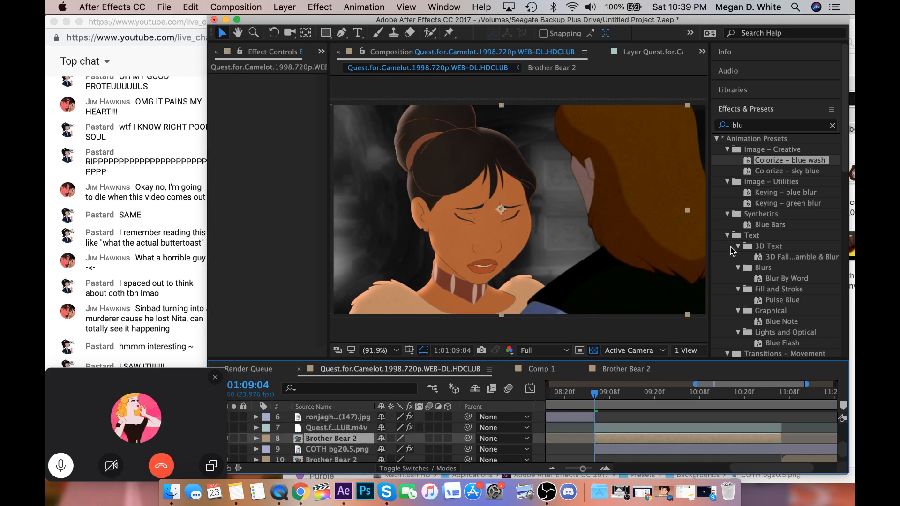
click(721, 126)
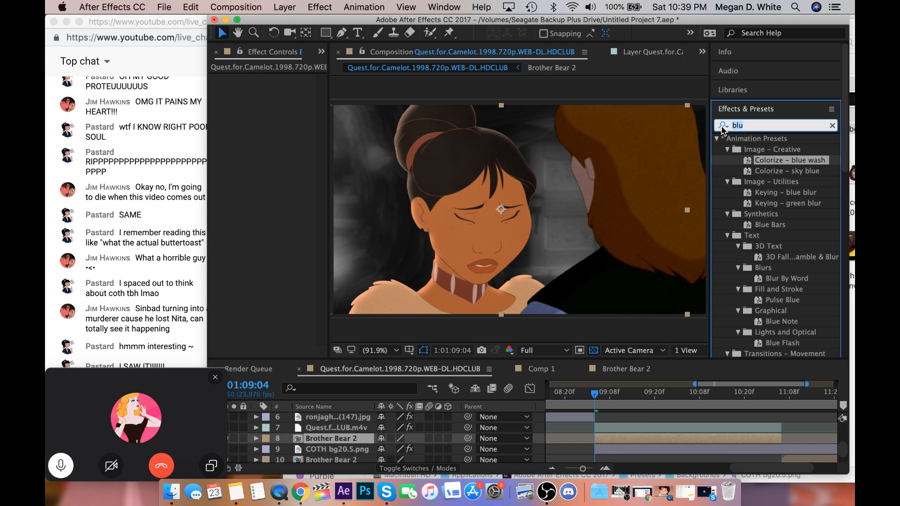
text(glo)
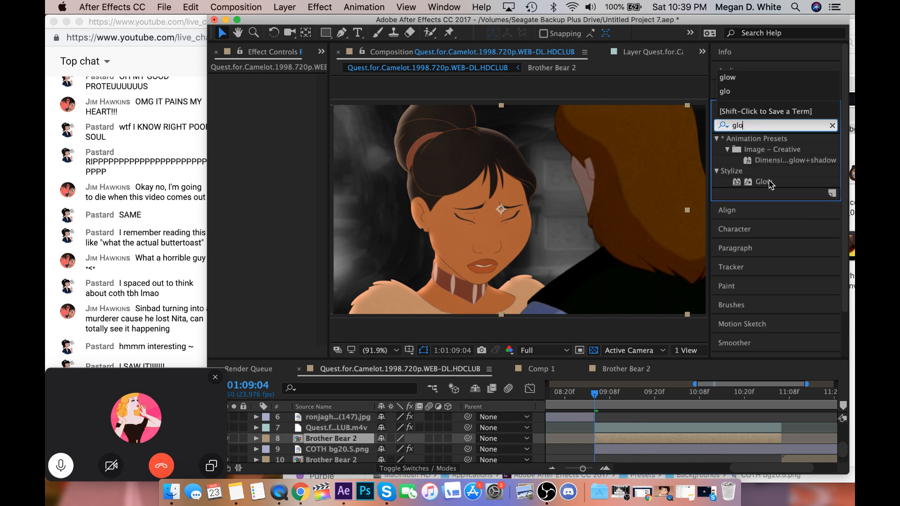
drag(749, 125, 722, 126)
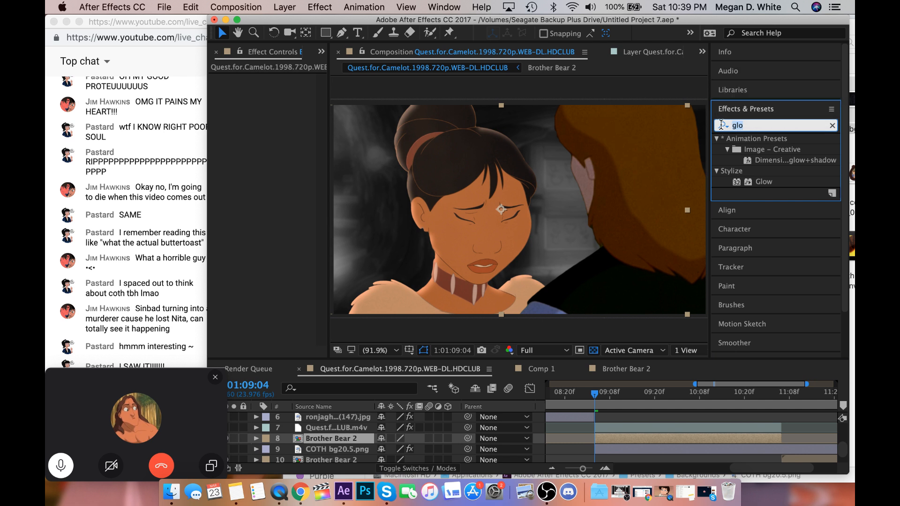
key(BackSpace)
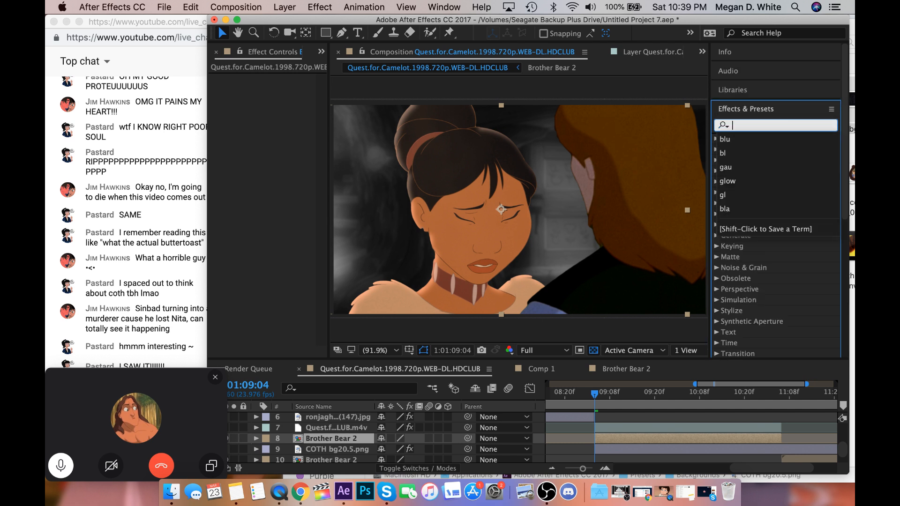
text(t)
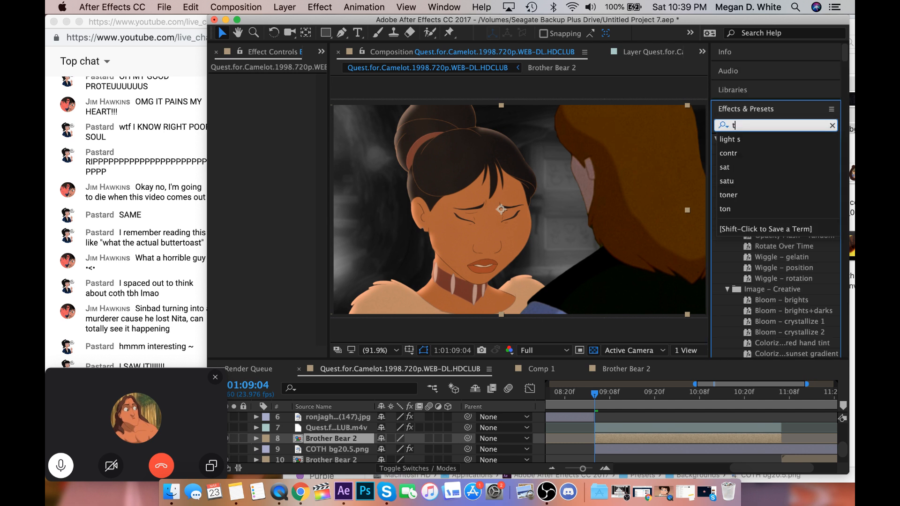
click(740, 197)
click(763, 150)
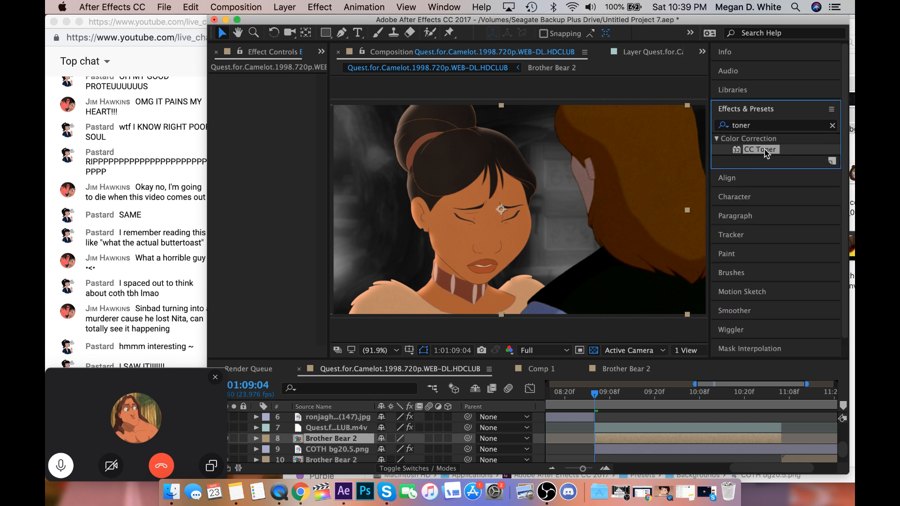
double_click(763, 150)
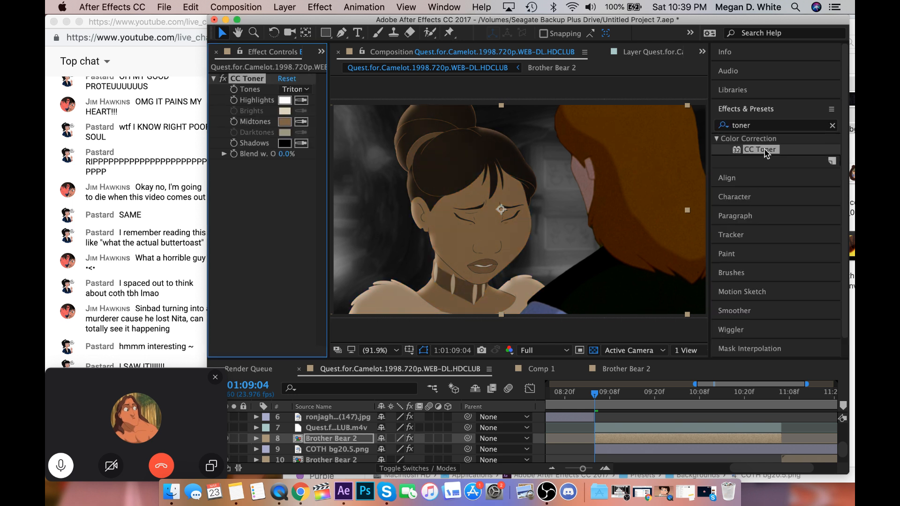
Change CC Toner's Midtones colour to a bright, saturated green.
click(284, 122)
click(420, 395)
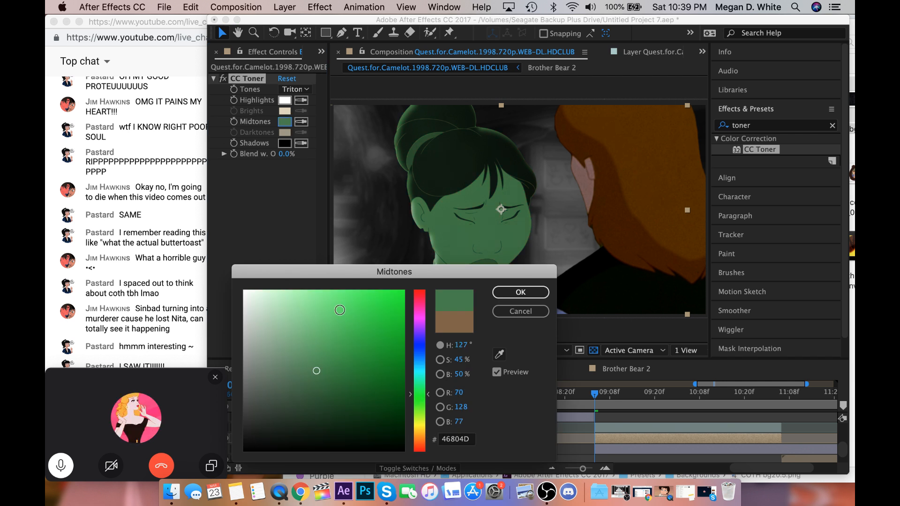
click(339, 309)
click(322, 306)
click(320, 319)
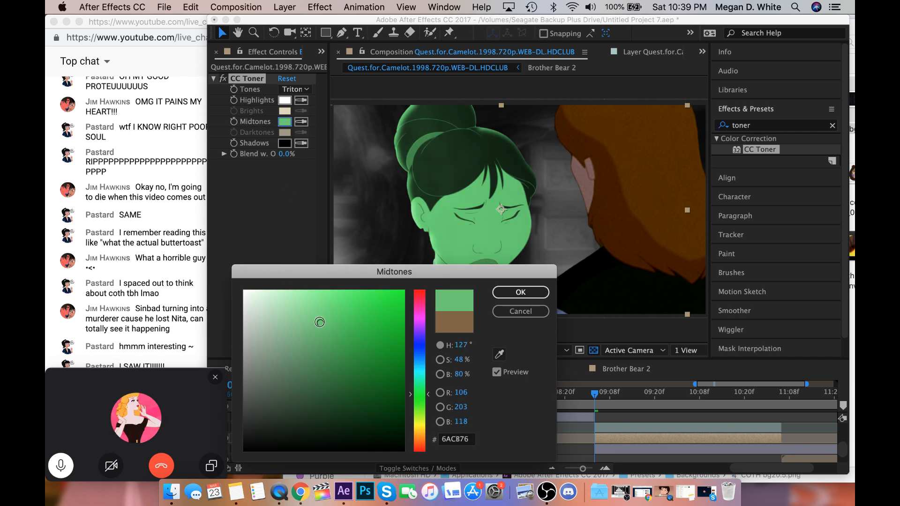
click(362, 304)
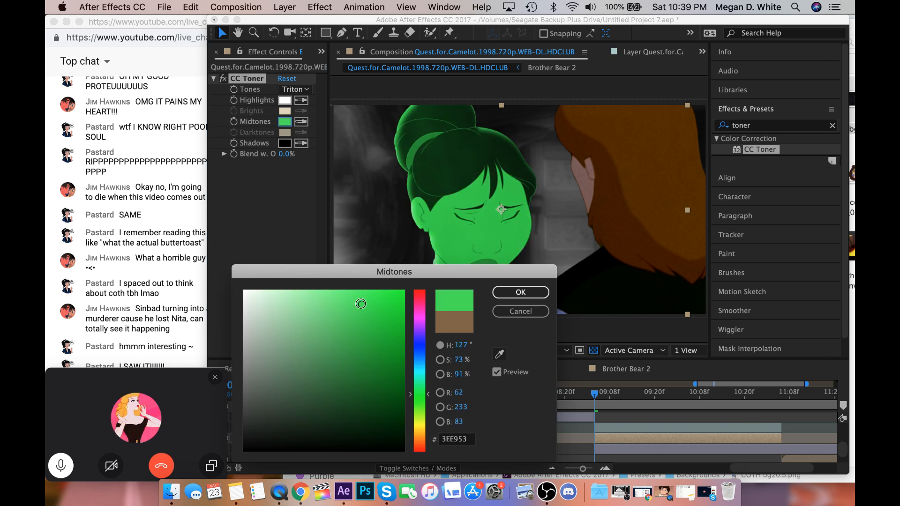
click(421, 401)
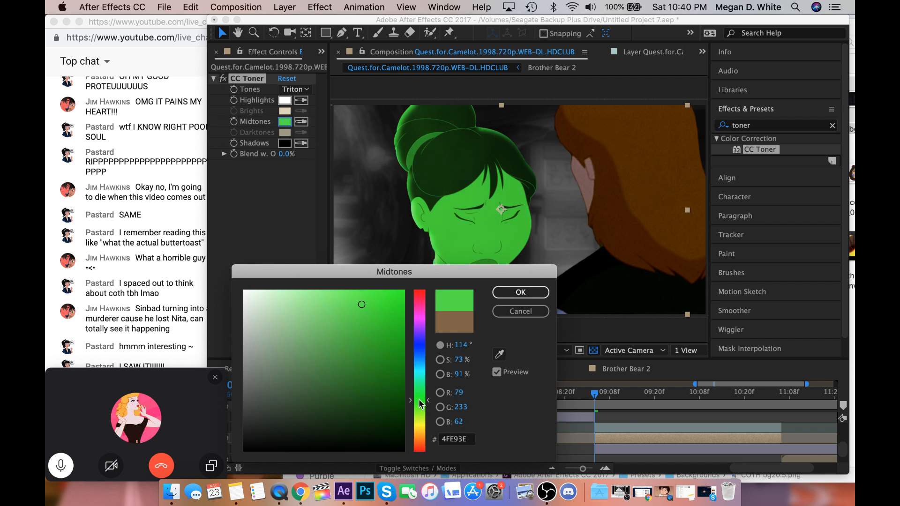
click(519, 292)
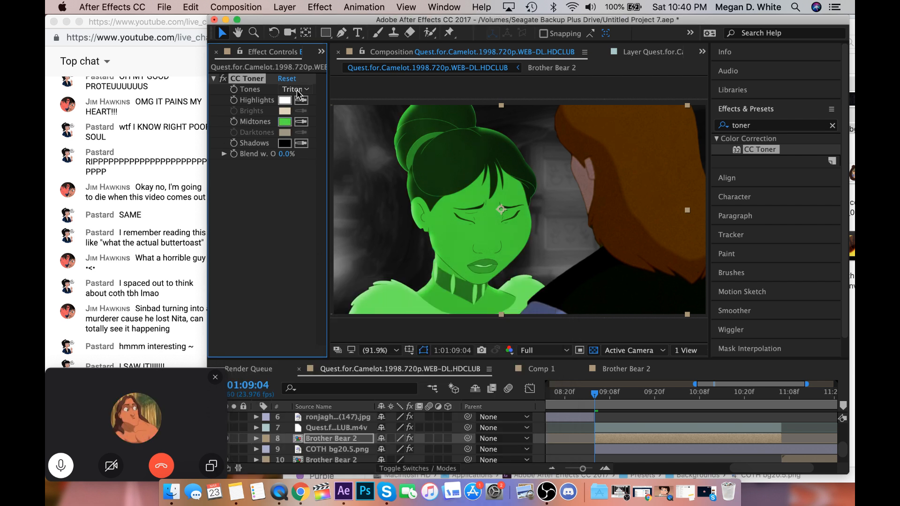
Switch CC Toner's Tones to Pentone and set the Darktones colour to very dark green, 0A1D00.
click(293, 89)
click(300, 127)
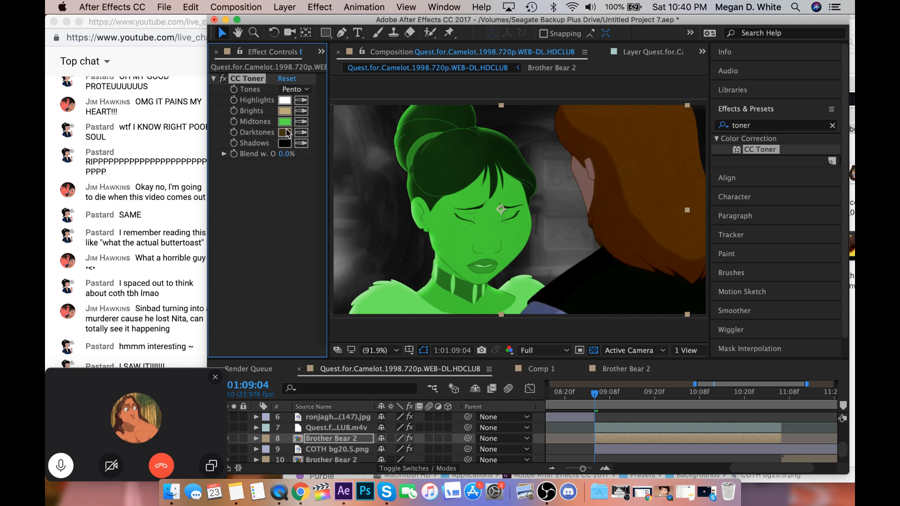
click(285, 132)
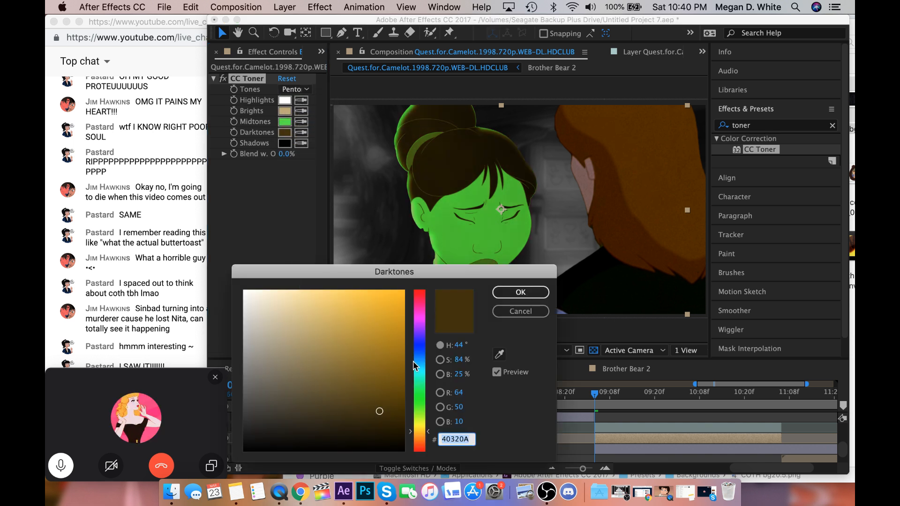
click(419, 407)
click(401, 410)
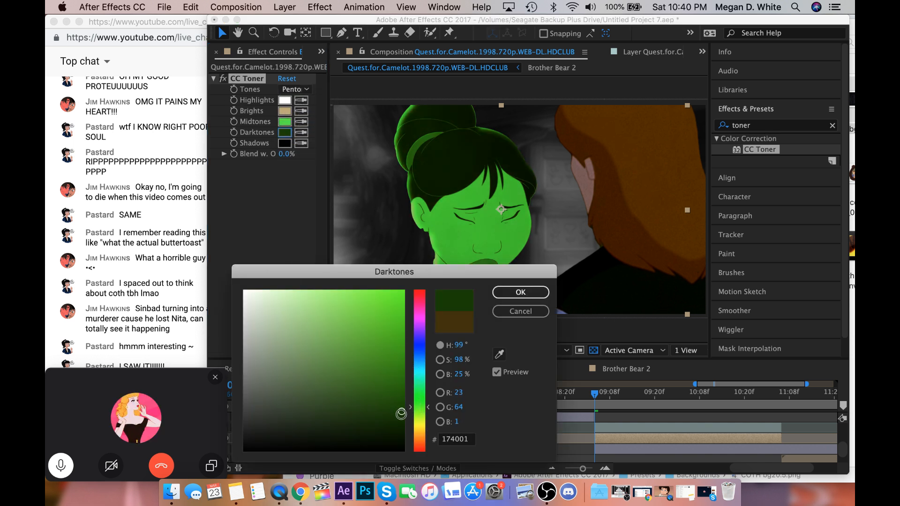
click(401, 420)
mouse_move(497, 280)
mouse_down()
mouse_move(314, 351)
mouse_move(232, 236)
mouse_up()
mouse_move(129, 383)
mouse_down()
mouse_move(140, 404)
mouse_move(140, 390)
mouse_move(153, 389)
mouse_up()
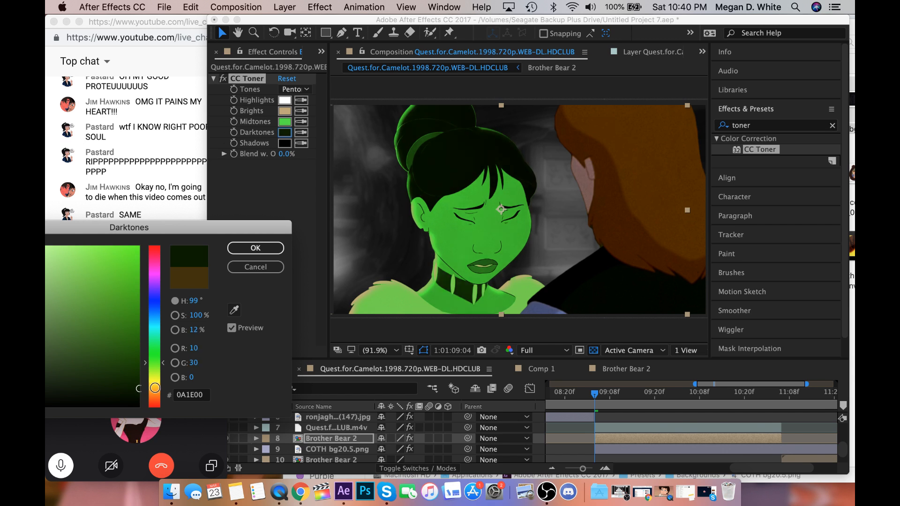
click(261, 250)
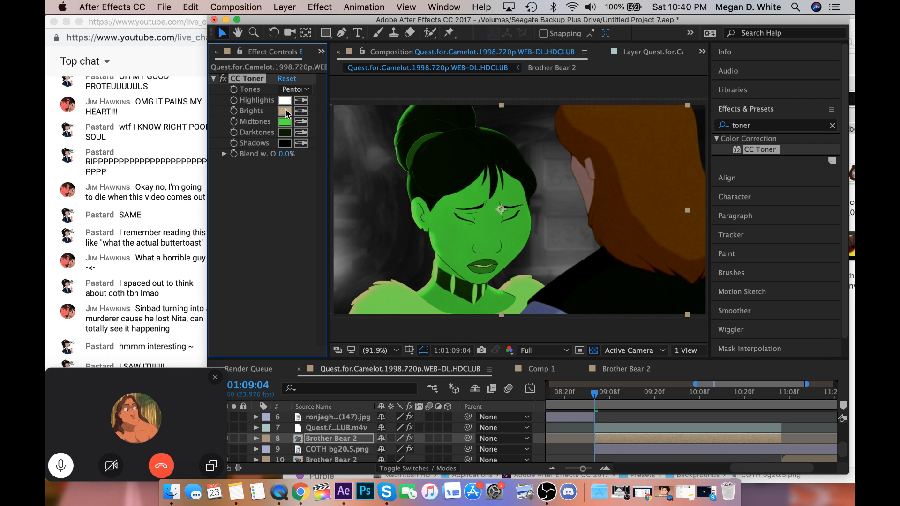
Set CC Toner's Brights colour to light green, A9FF8F.
click(286, 113)
drag(124, 254, 48, 247)
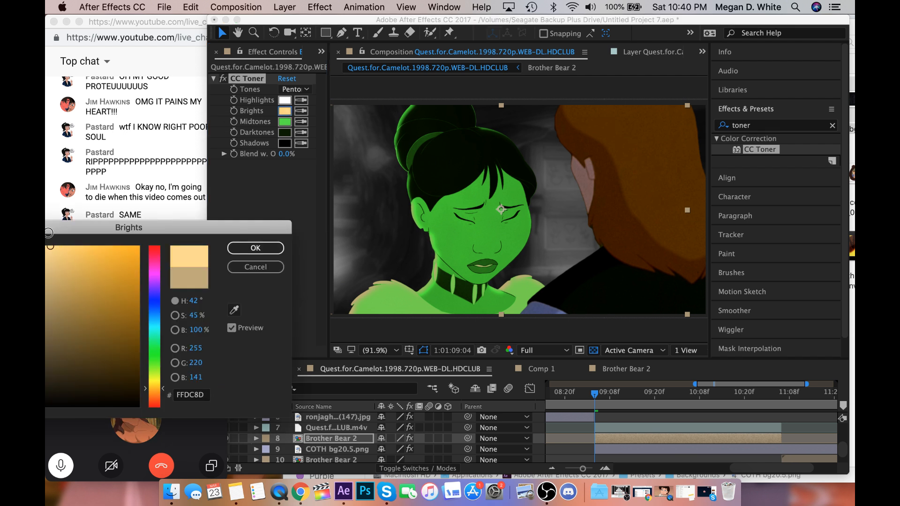
click(153, 359)
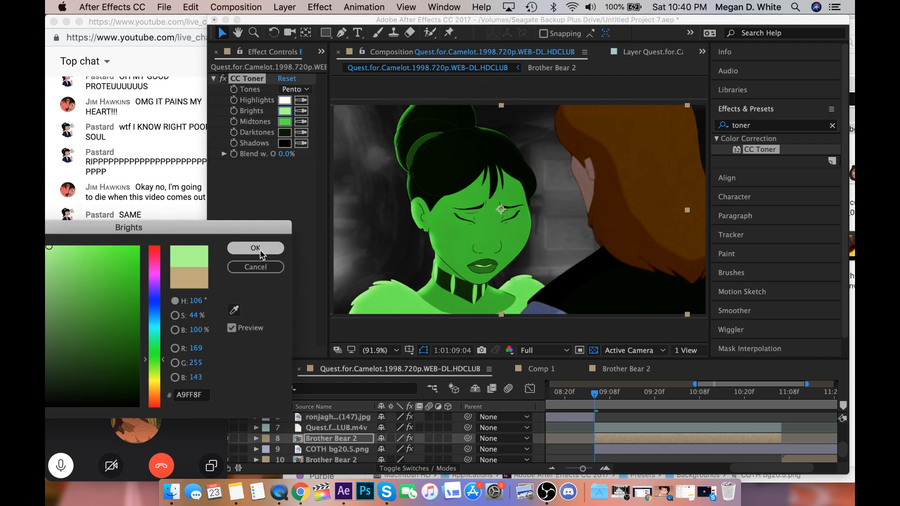
click(255, 248)
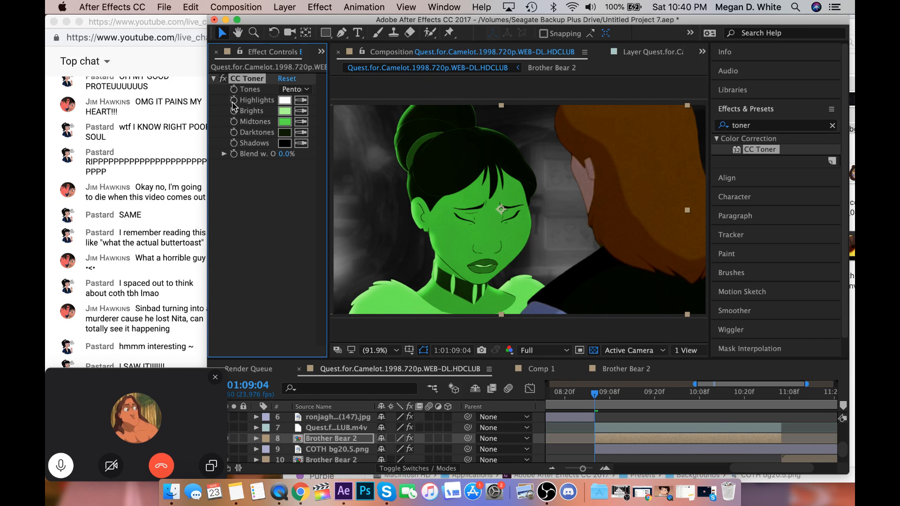
Toggle CC Toner off and on repeatedly to compare the Brother Bear 2 character with and without the green toning.
click(226, 78)
click(226, 79)
click(226, 79)
click(226, 79)
click(226, 79)
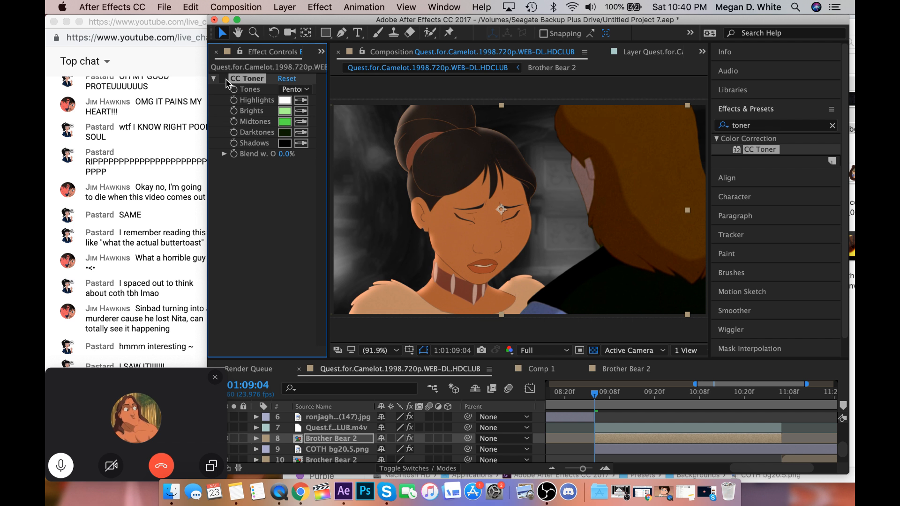
click(225, 79)
click(226, 78)
click(226, 79)
click(226, 79)
Fit the composition view up to 200% and re-enable CC Toner on the Brother Bear 2 layer.
key(comma)
key(comma)
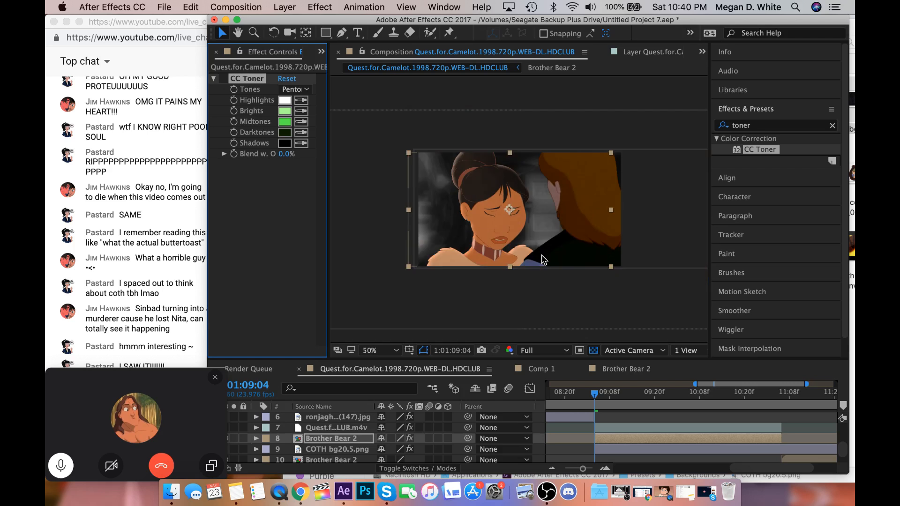
click(378, 350)
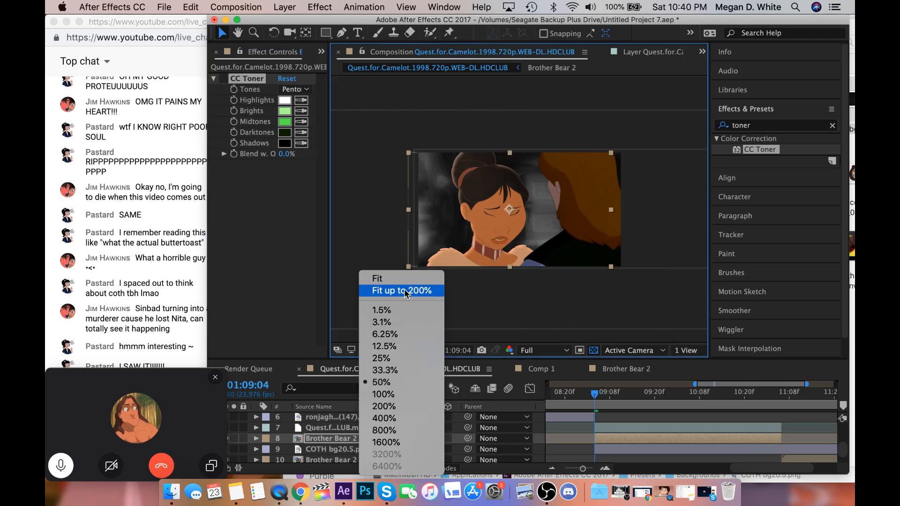
click(407, 290)
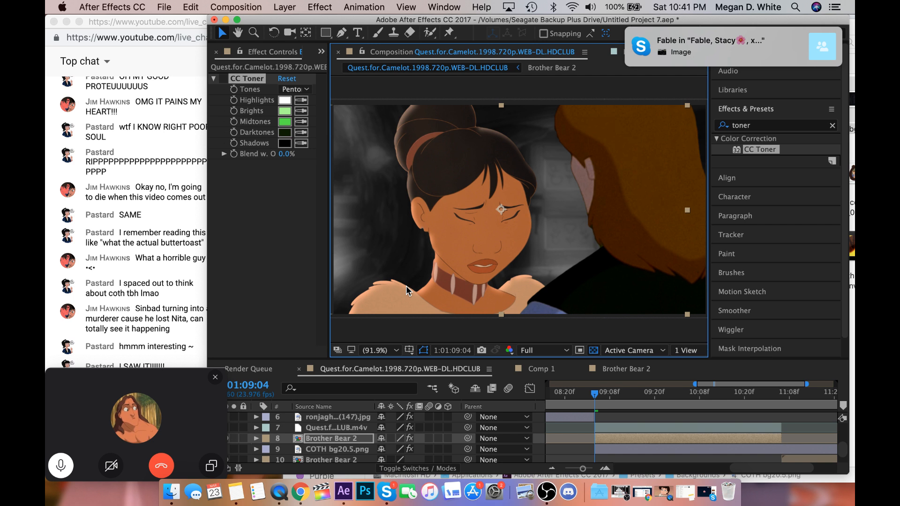
click(224, 78)
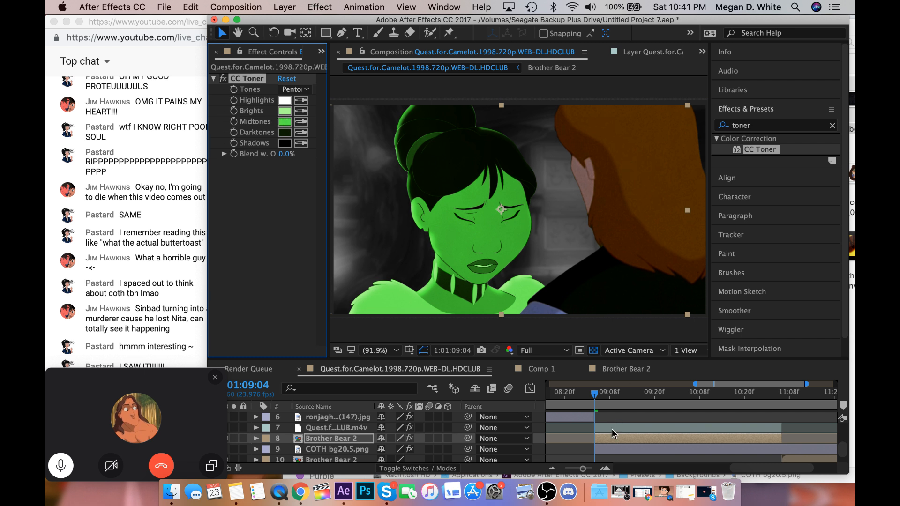
Switch to Skype to view the ship-deck picture shared in the call's chat, and minimise Skype to return to After Effects.
click(395, 493)
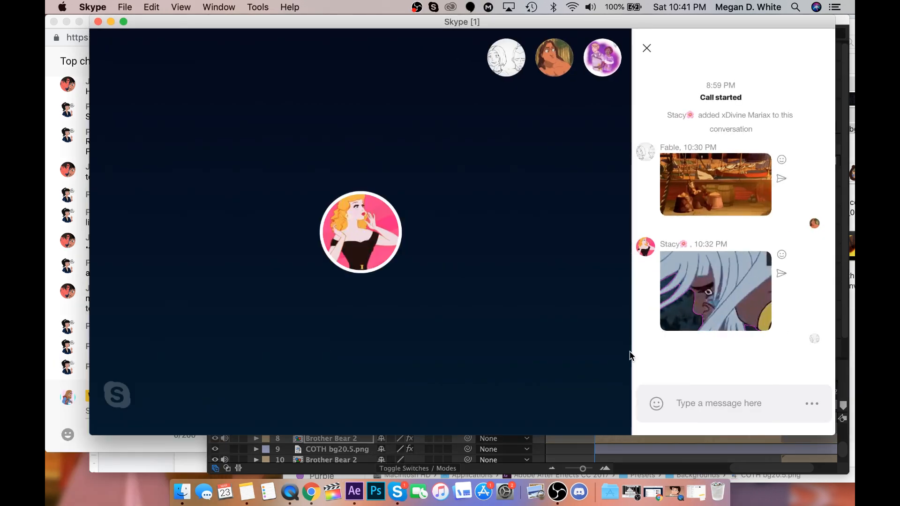
click(698, 314)
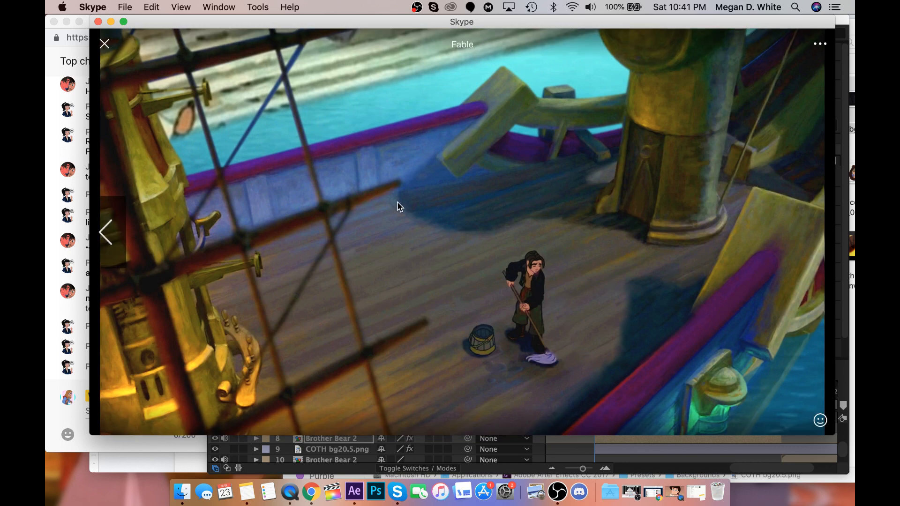
click(110, 22)
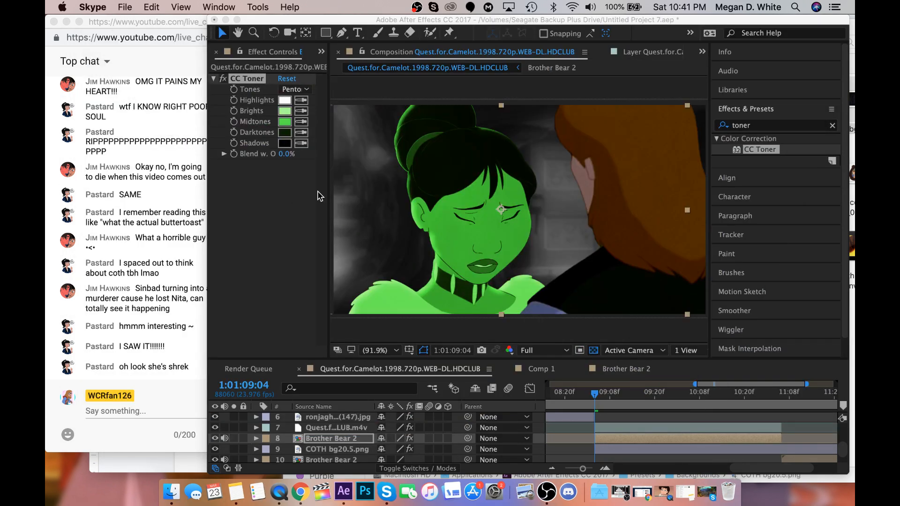
Delete CC Toner from the Brother Bear 2 layer and apply a fresh copy of the effect to it.
click(183, 330)
drag(162, 374, 161, 399)
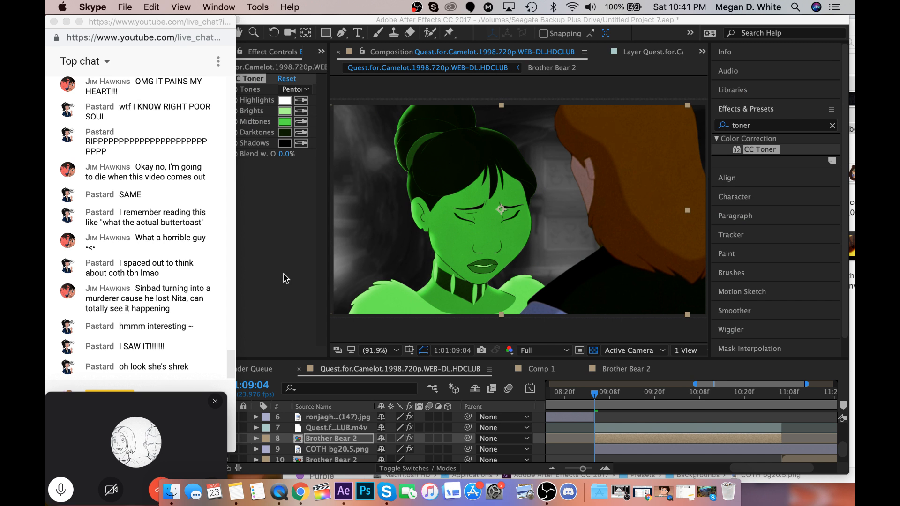
click(286, 278)
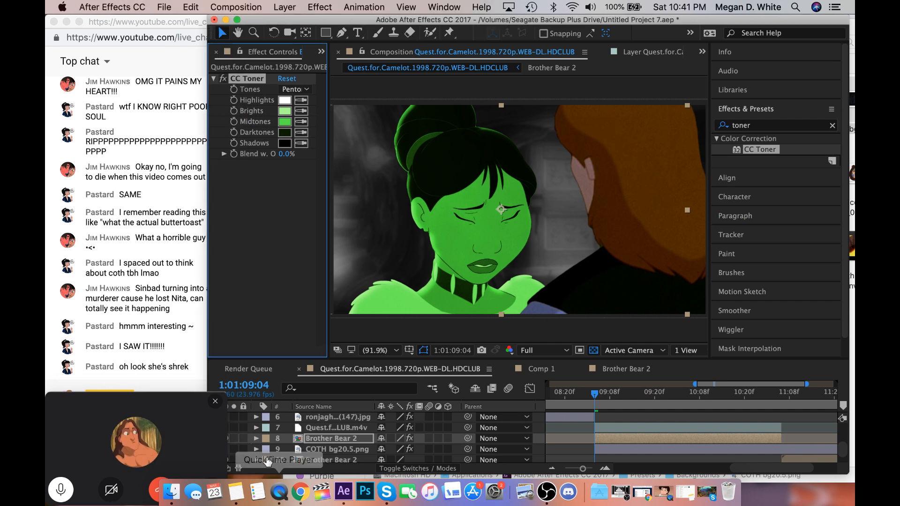
key(Delete)
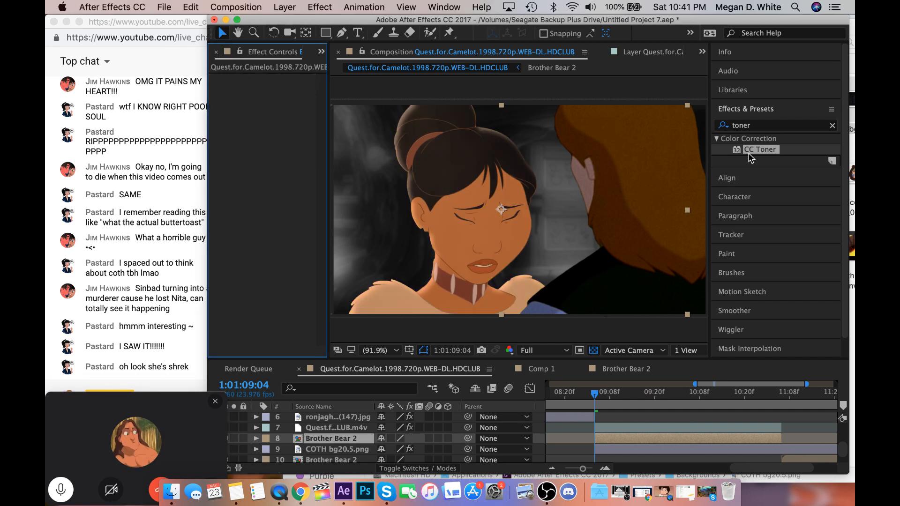
drag(750, 157, 392, 118)
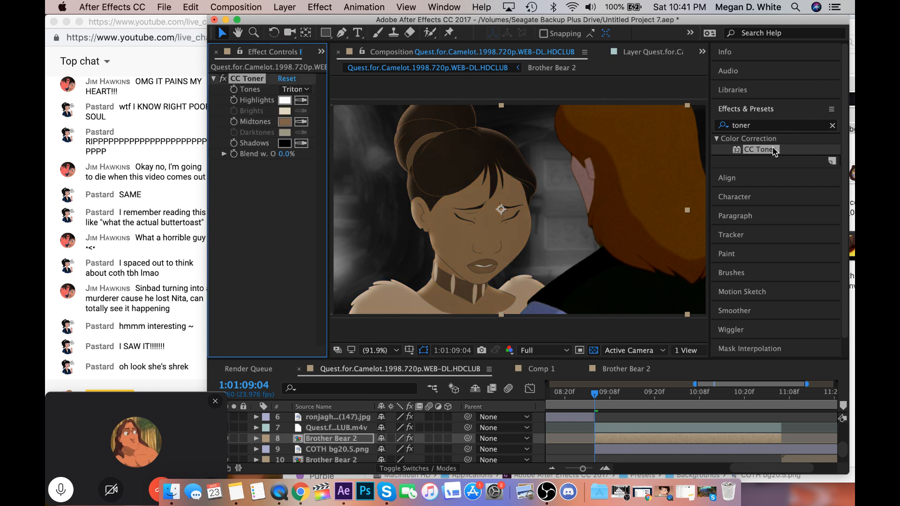
Set CC Toner's Midtones colour to a saturated green, 189119.
click(285, 121)
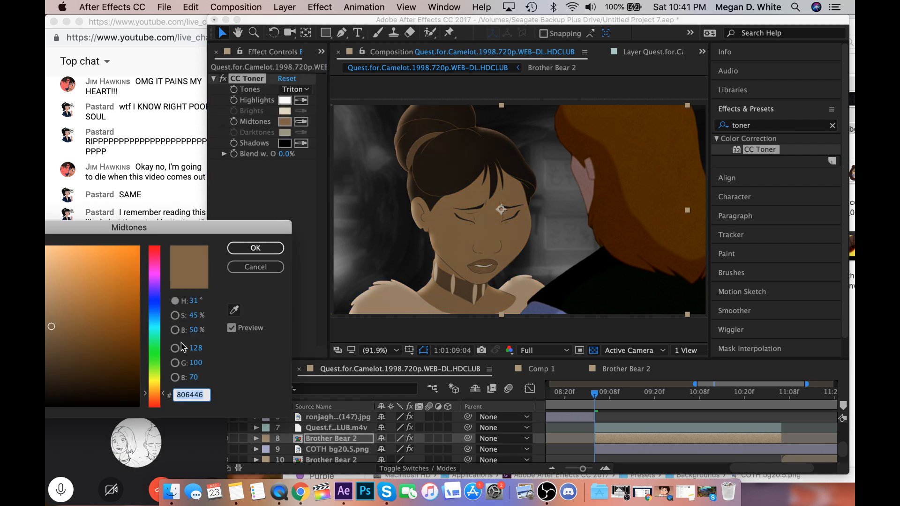
click(153, 358)
click(64, 362)
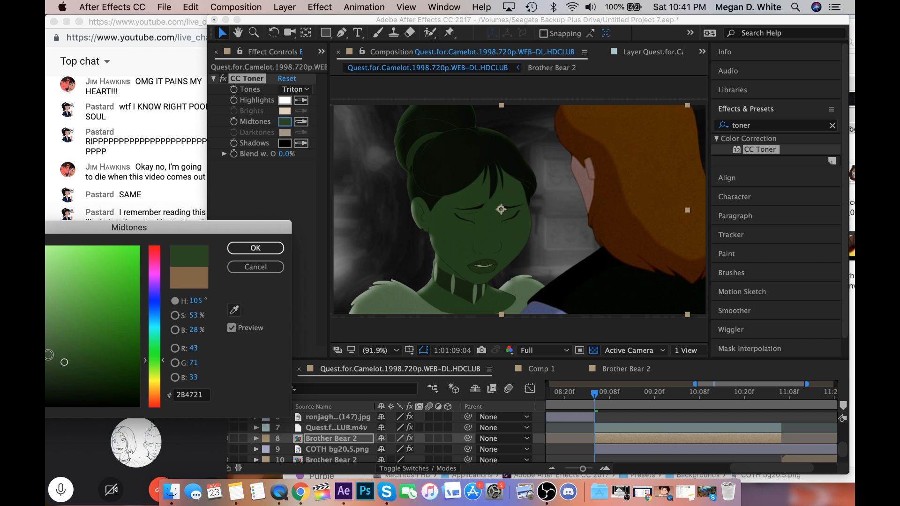
click(53, 339)
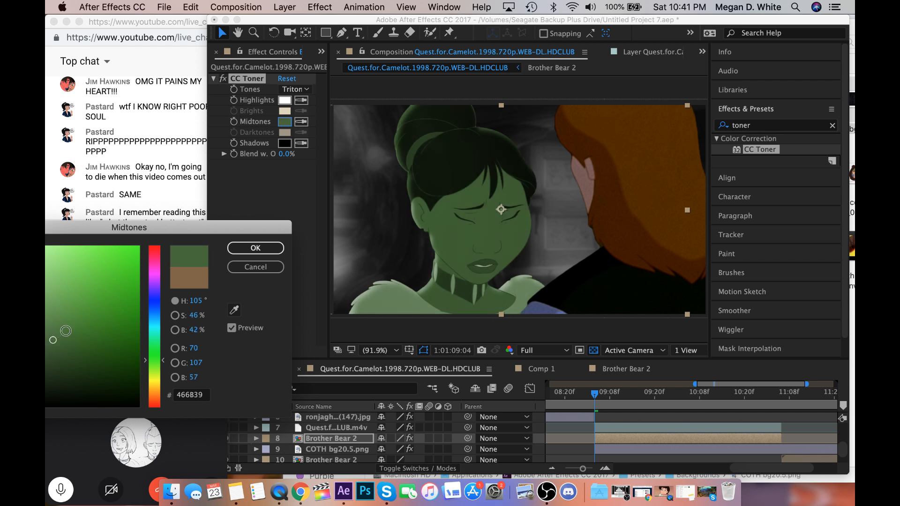
click(65, 331)
click(83, 323)
click(99, 322)
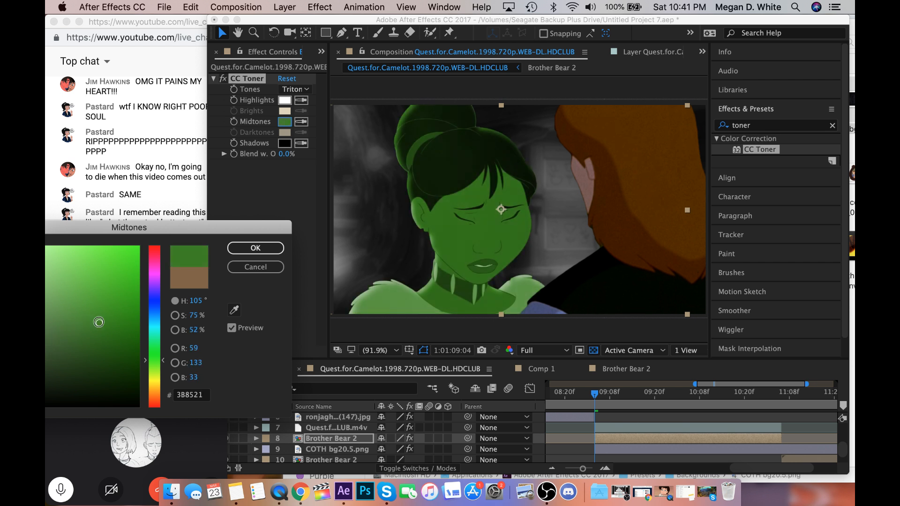
click(113, 316)
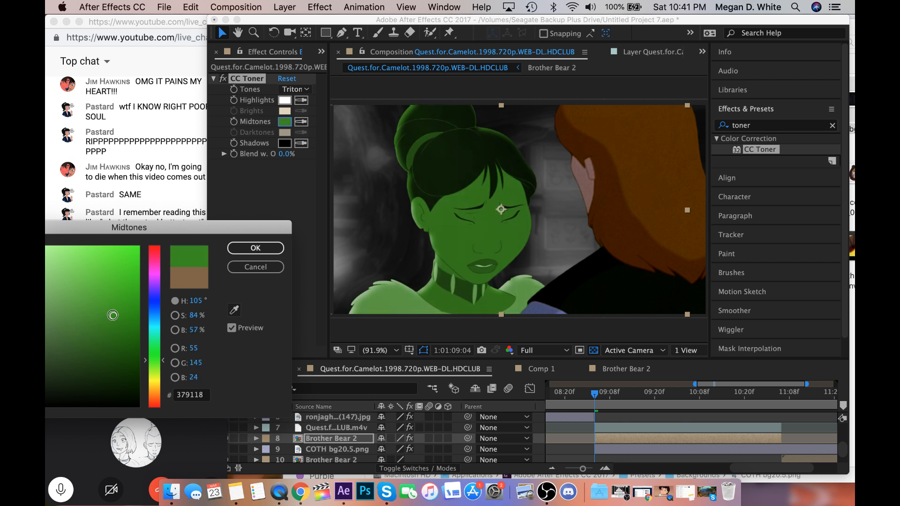
click(152, 352)
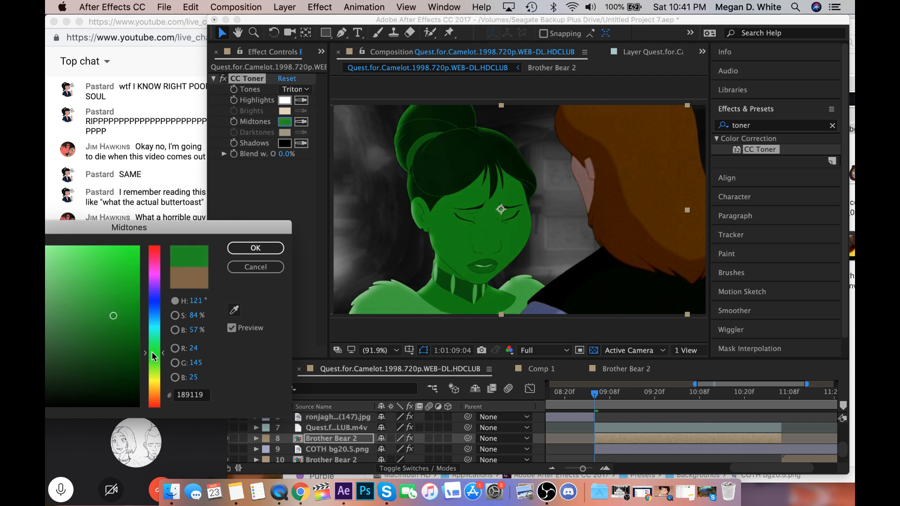
click(255, 248)
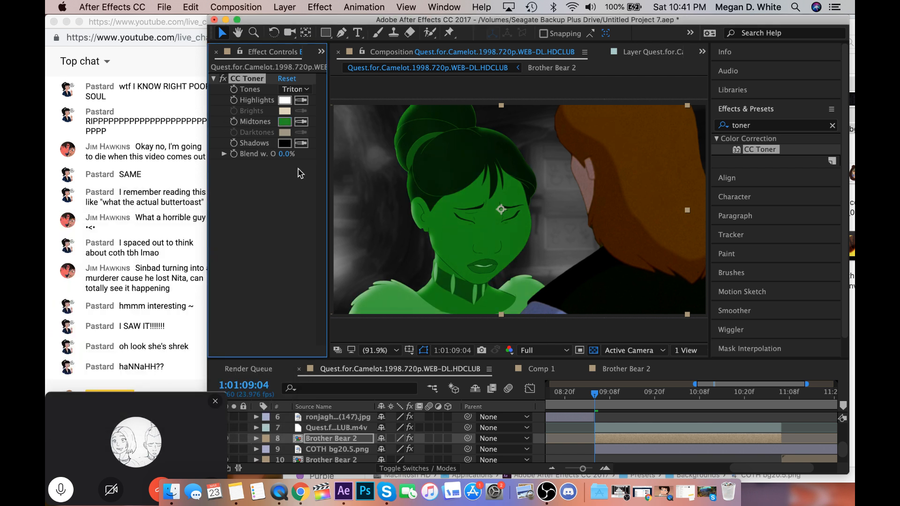
Switch CC Toner's Tones to Pentone and set the Darktones colour to very dark green, 102402.
click(307, 89)
click(305, 132)
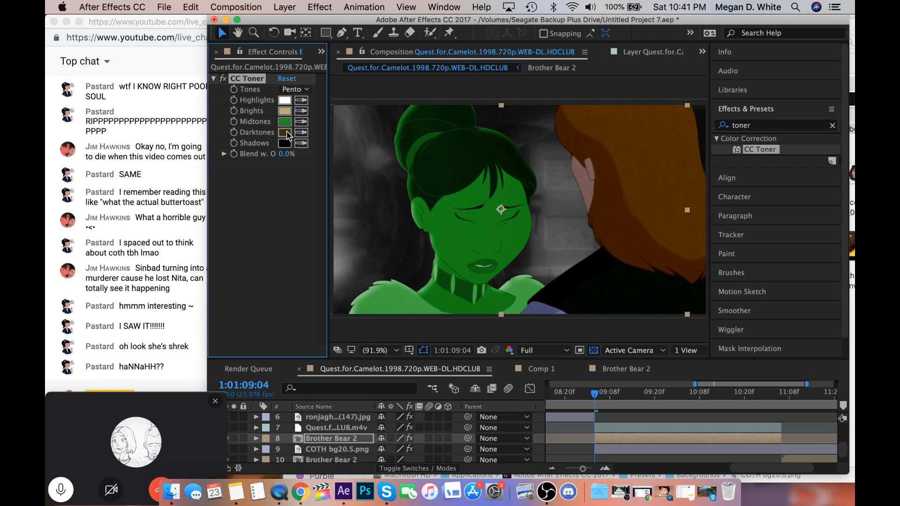
click(284, 132)
click(155, 364)
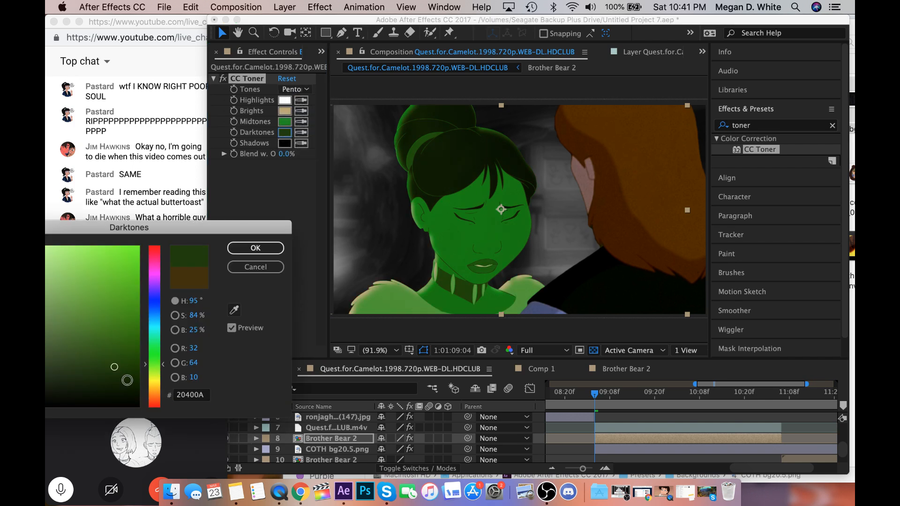
click(131, 385)
click(269, 244)
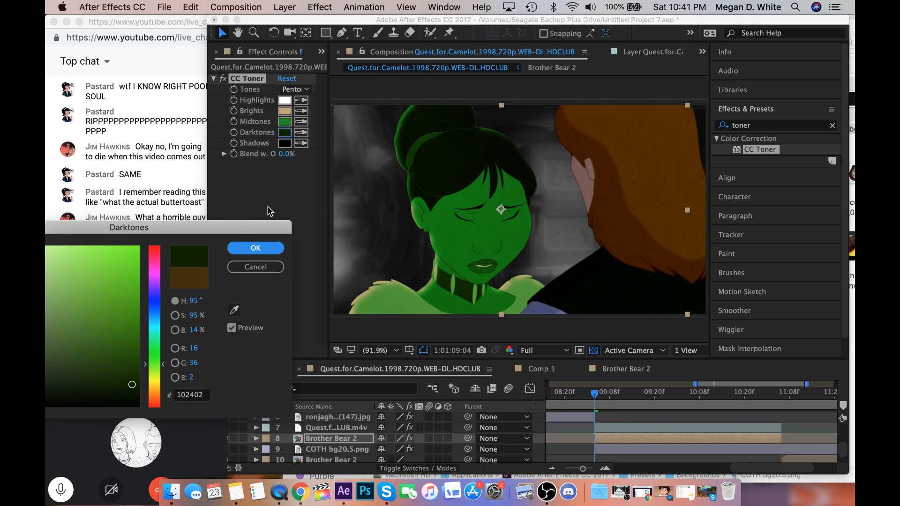
Set CC Toner's Brights colour to a pale green with a hue of 129°.
click(284, 110)
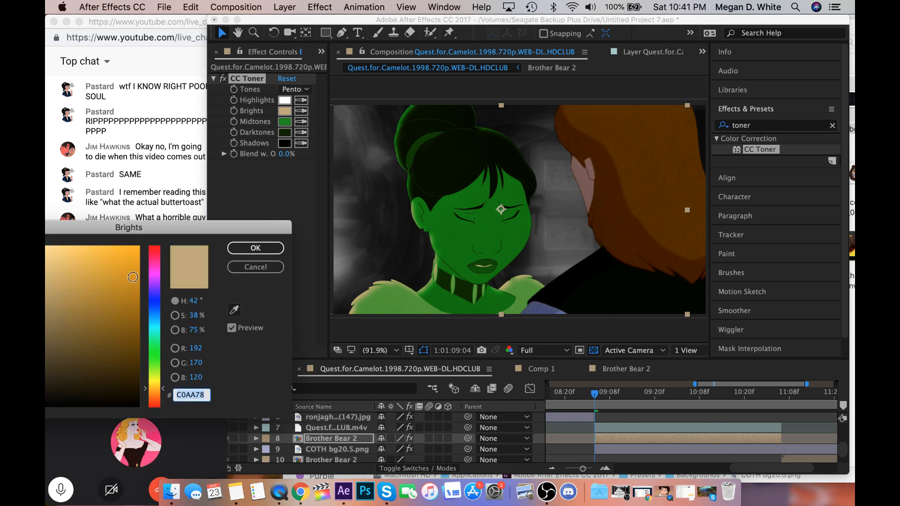
click(154, 349)
drag(173, 233, 291, 243)
click(140, 263)
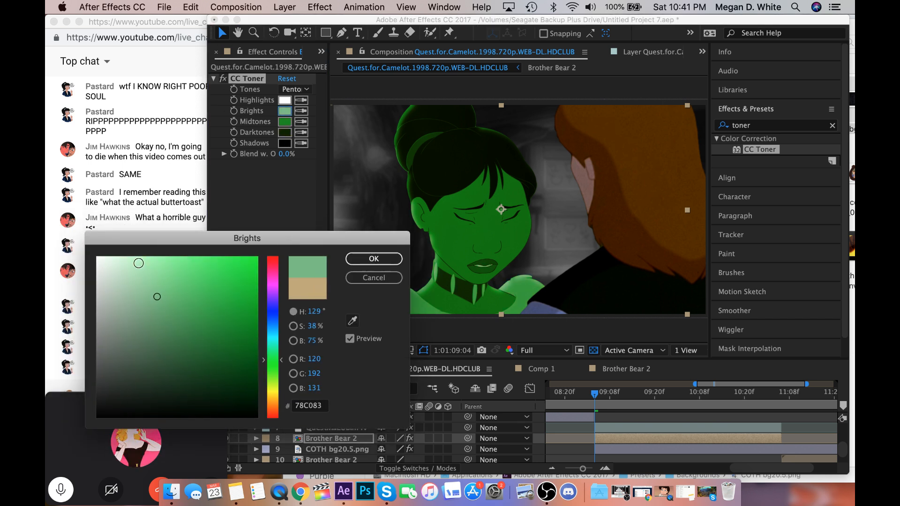
click(359, 257)
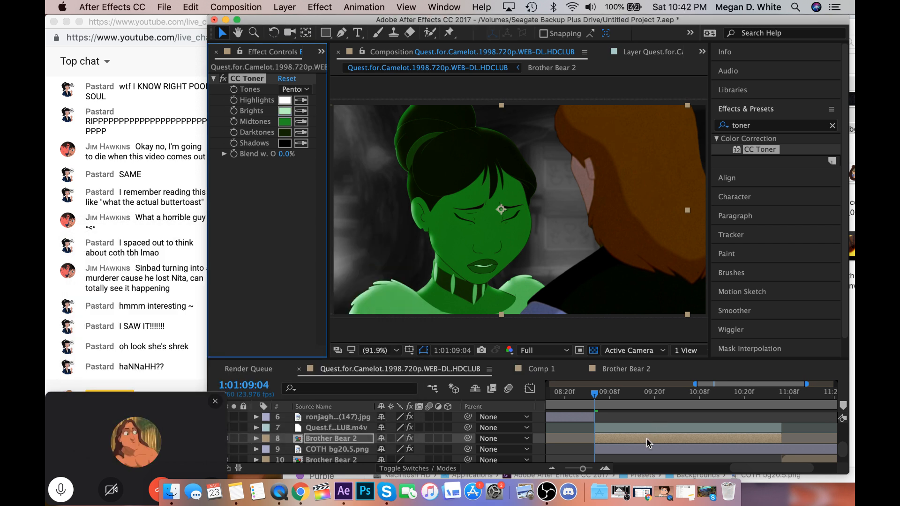
Search the effects for "glo" and apply Glow to the Brother Bear 2 layer.
click(767, 131)
text(glo)
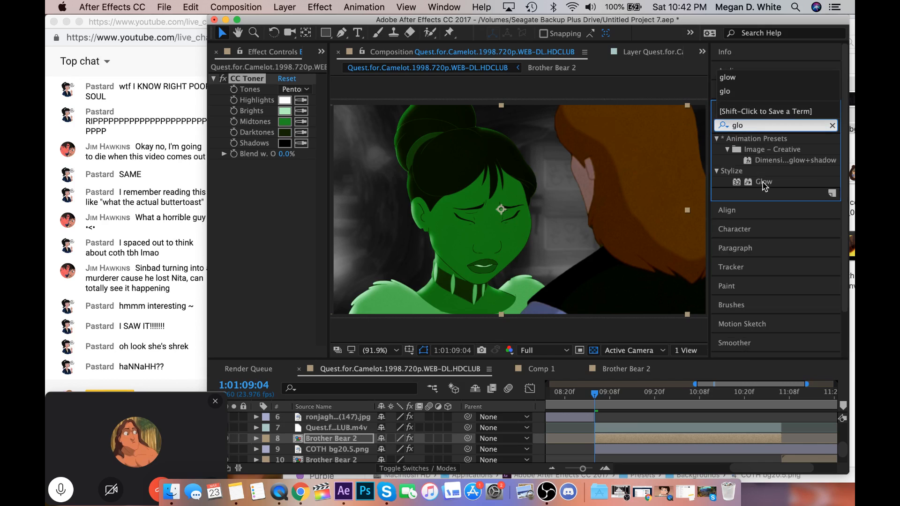
double_click(763, 182)
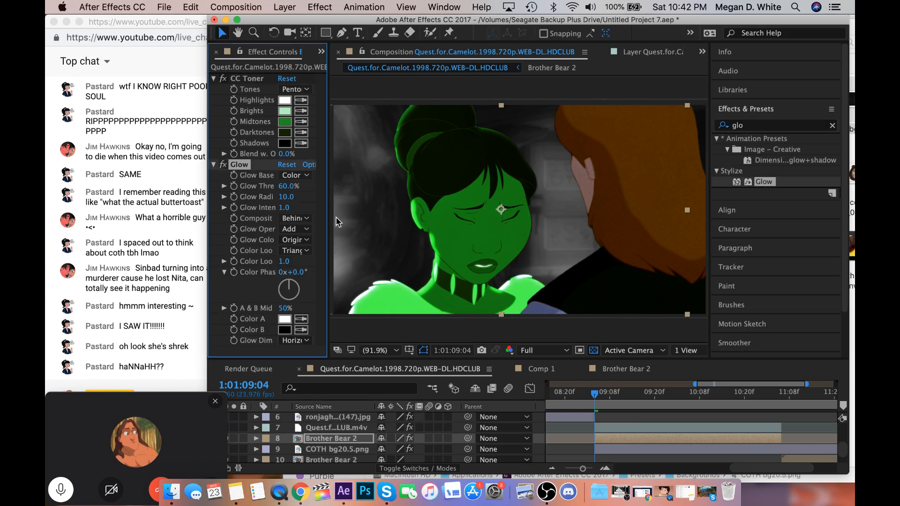
Set the Glow Threshold to 50% and the Glow Radius to 334.
click(225, 186)
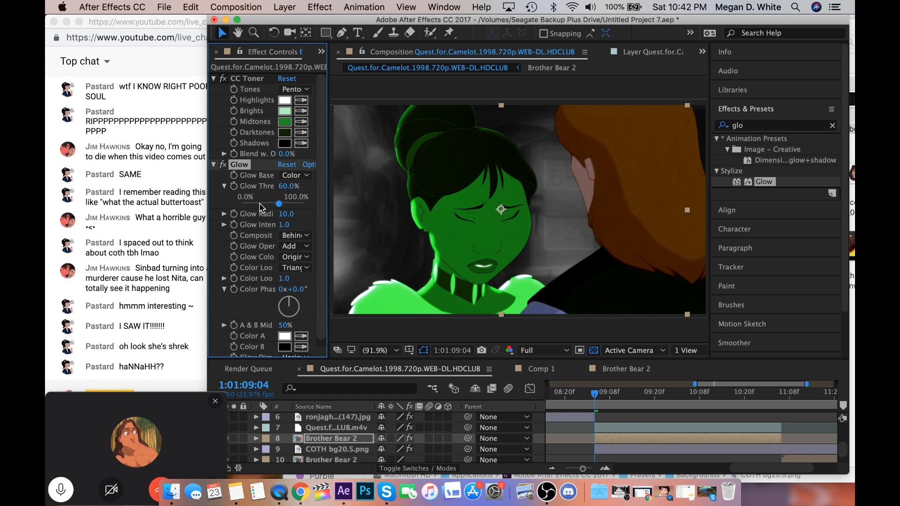
click(260, 204)
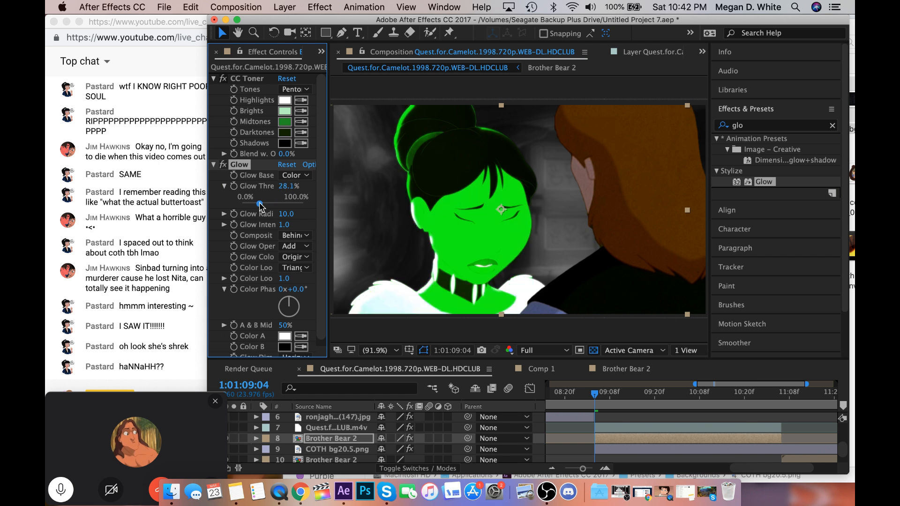
drag(259, 204, 261, 204)
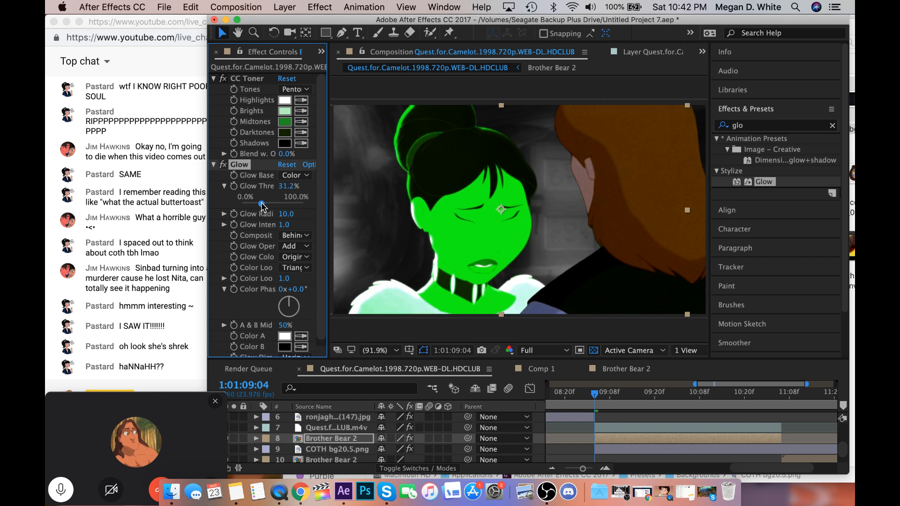
drag(263, 206, 272, 207)
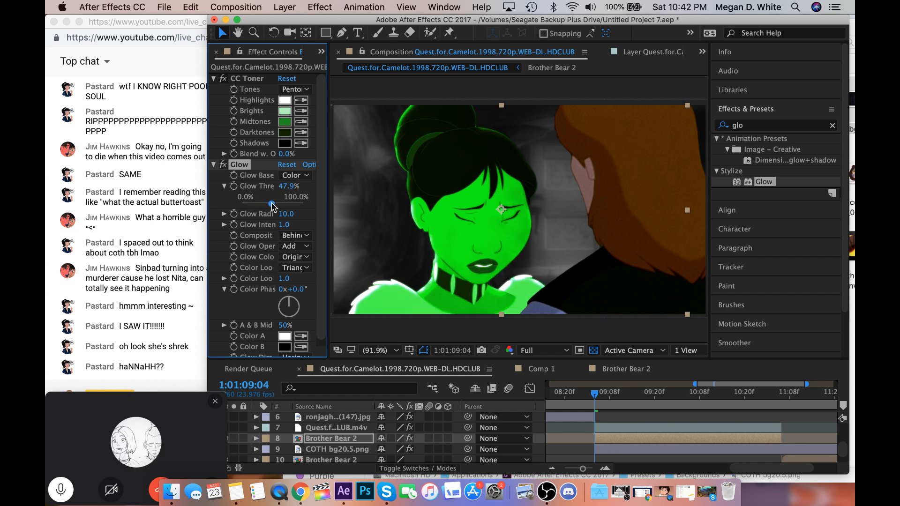
drag(272, 206, 273, 206)
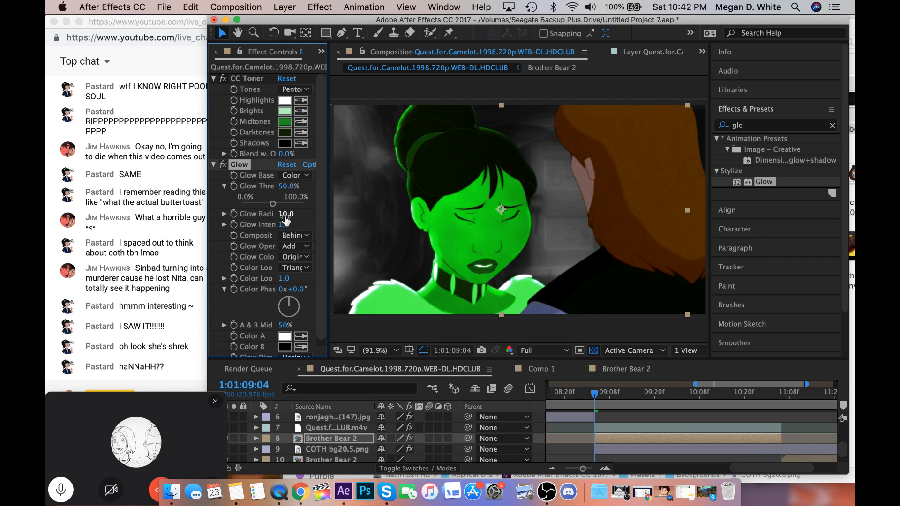
drag(286, 214, 497, 222)
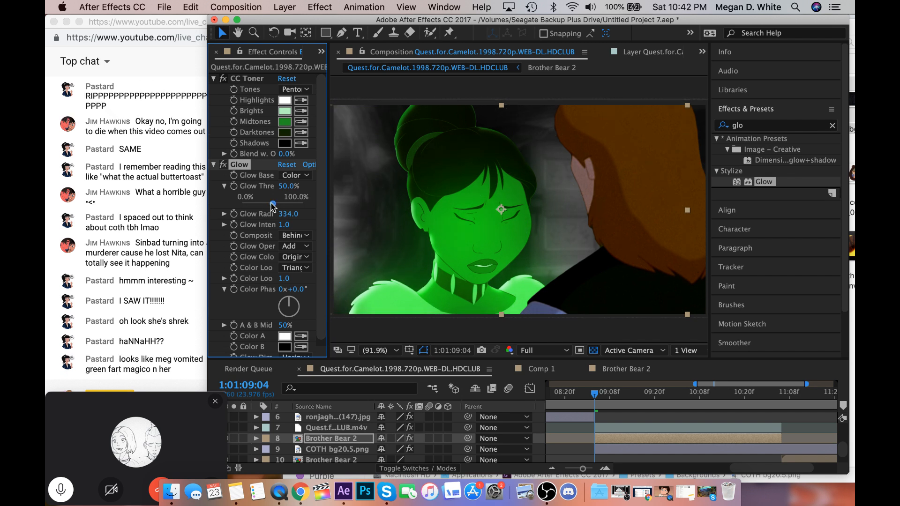
Set the Brother Bear 2 layer's blending mode to Add and check the glowing character at 50% and 100% zoom.
click(320, 7)
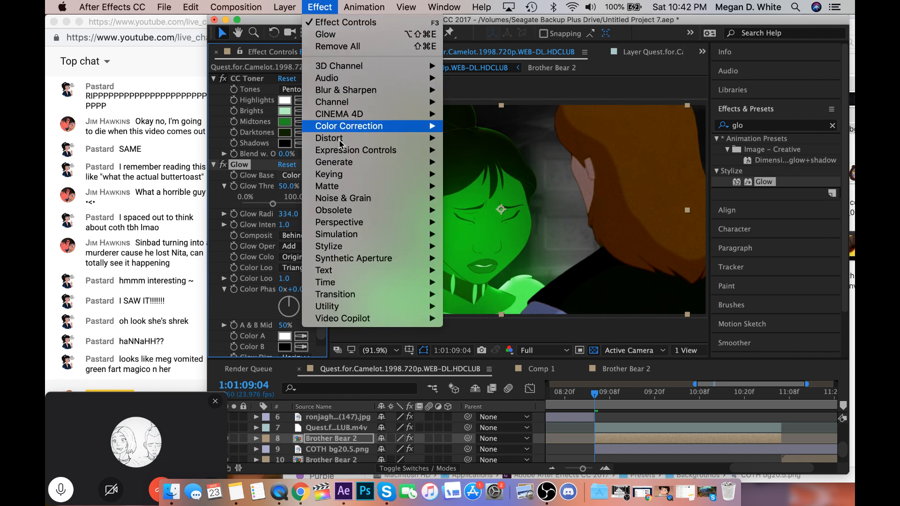
mouse_move(285, 6)
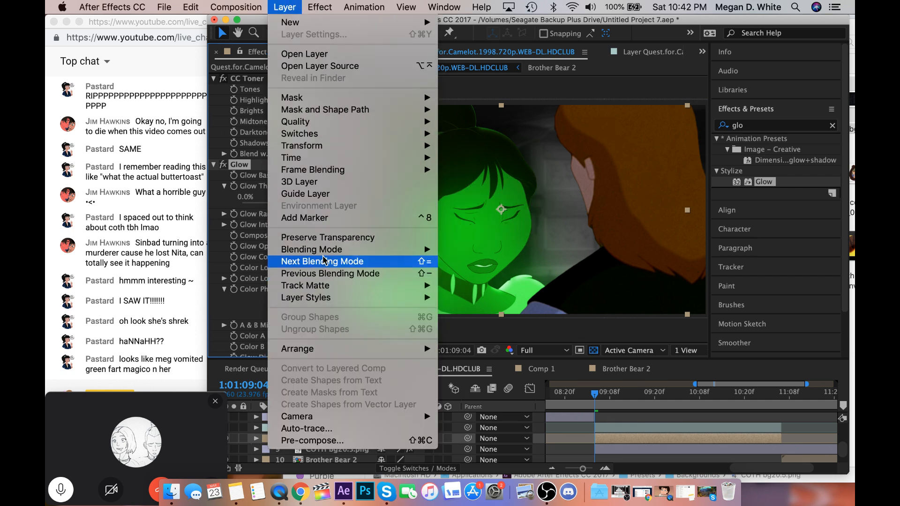
mouse_move(312, 249)
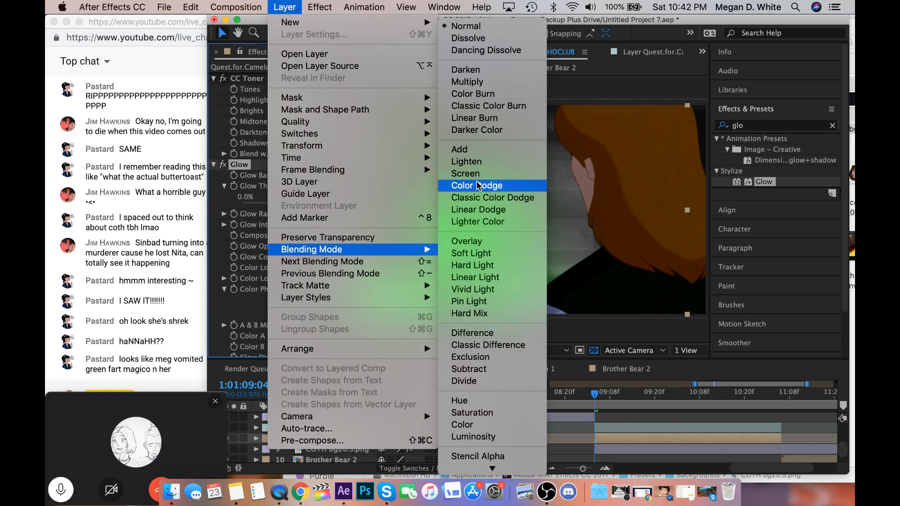
click(472, 148)
scroll(475, 246, down, 2)
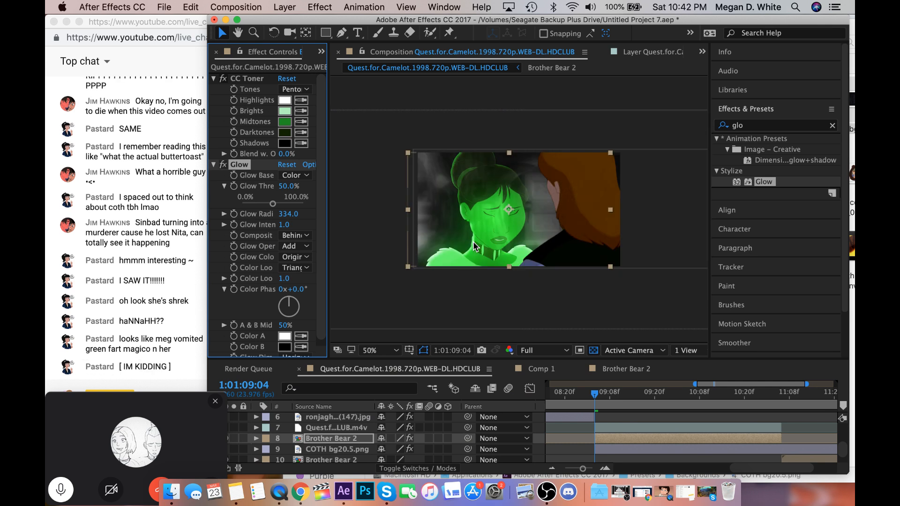
scroll(475, 246, up, 2)
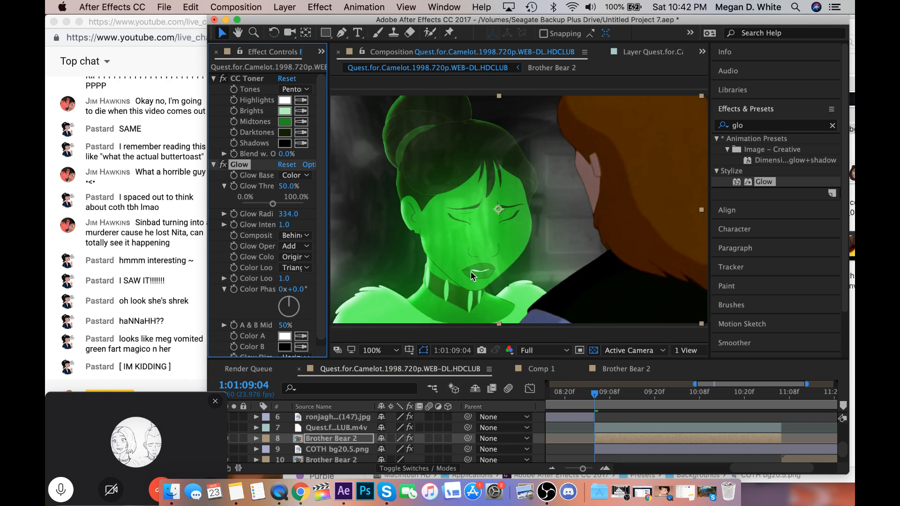
scroll(483, 281, down, 2)
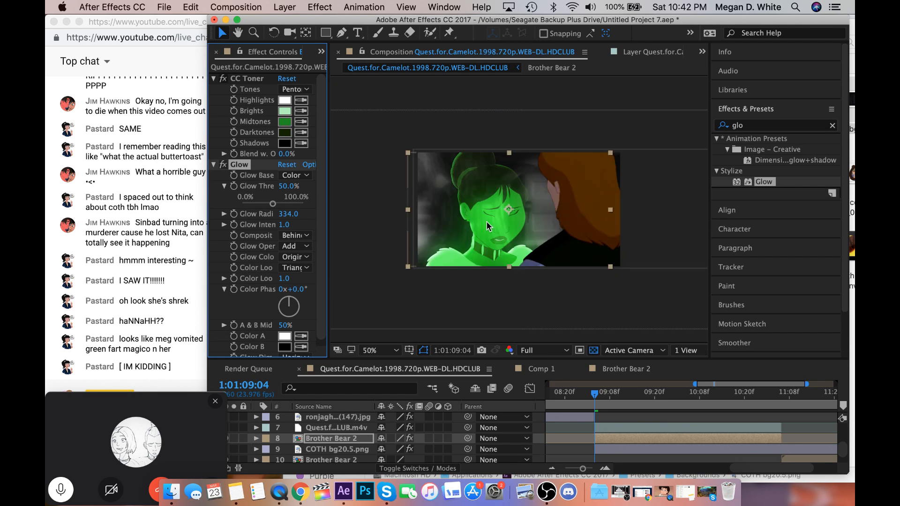
scroll(486, 285, up, 2)
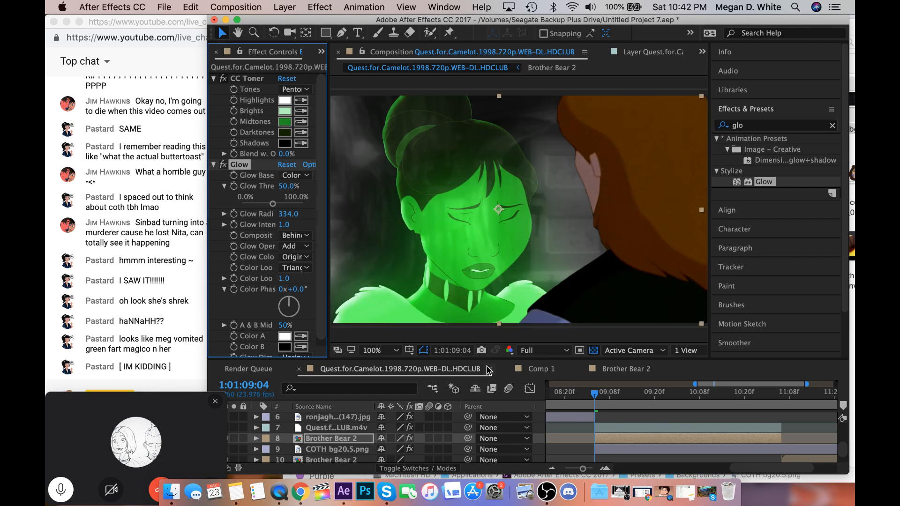
Set CC Toner's Midtones colour to the greyish green 818F81.
scroll(289, 194, down, 1)
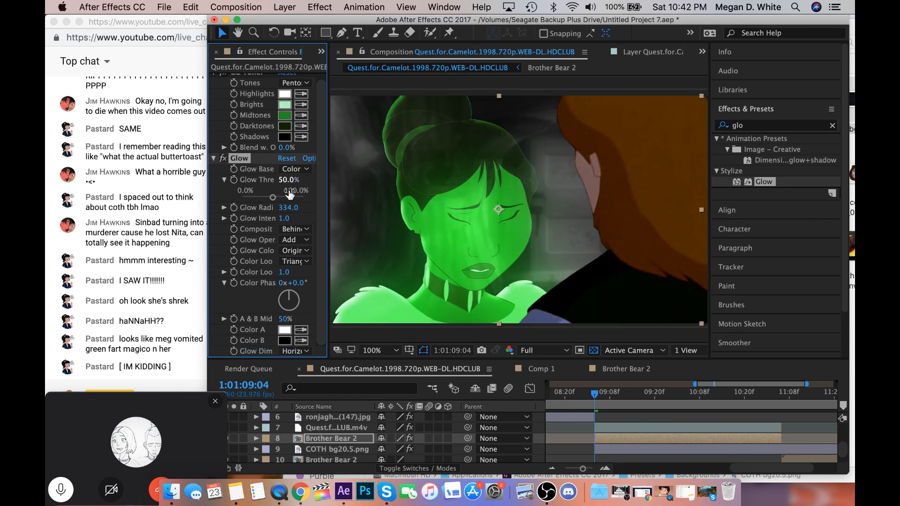
scroll(290, 194, up, 1)
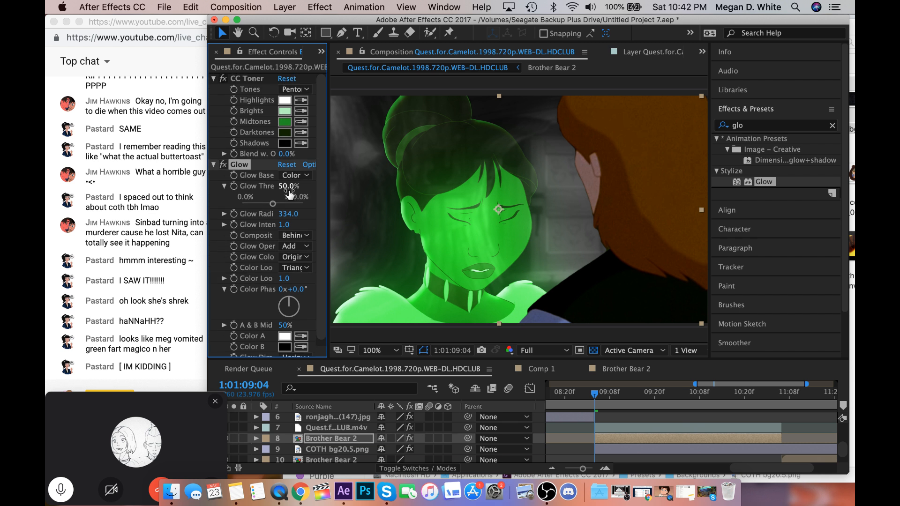
click(284, 121)
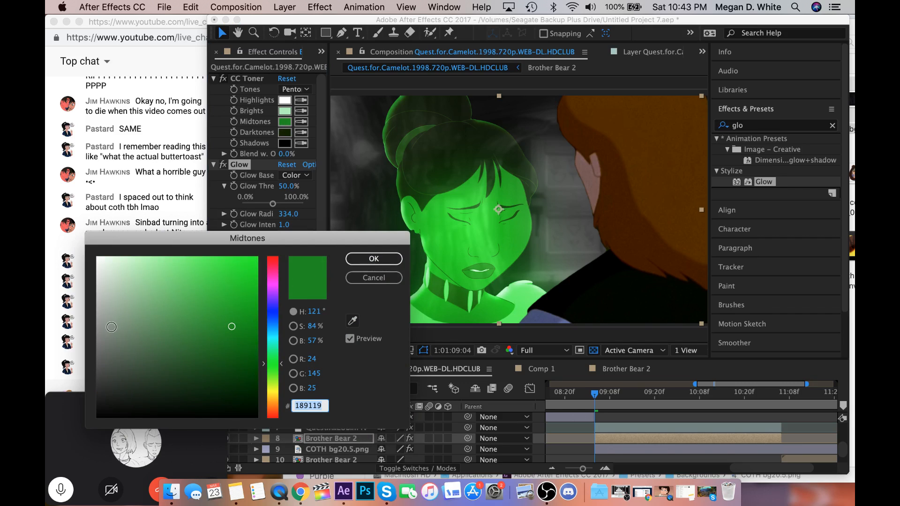
click(112, 327)
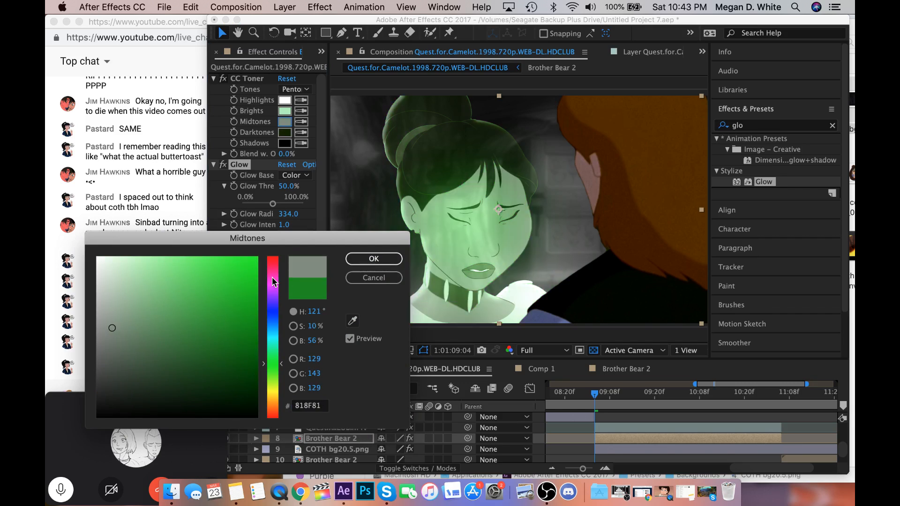
click(357, 259)
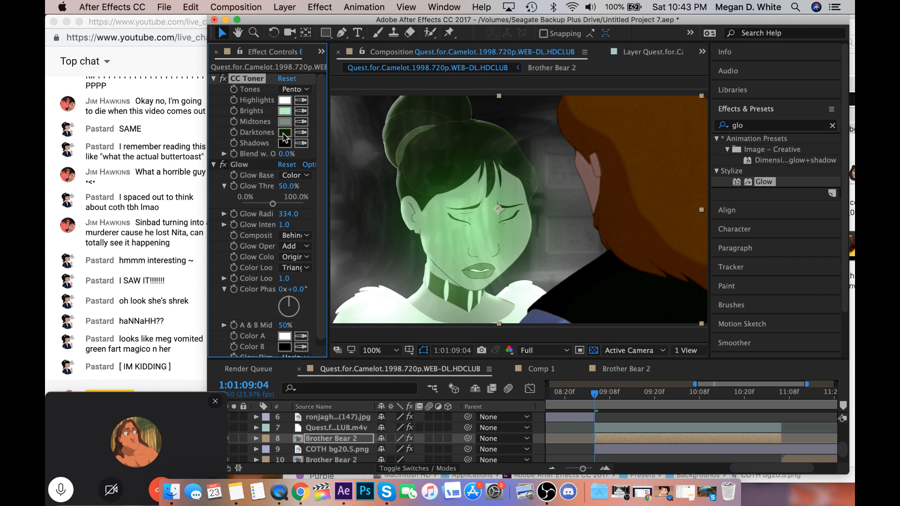
Set CC Toner's Darktones colour to the dark green 143001 and check the character at 50% and 100% zoom.
click(284, 133)
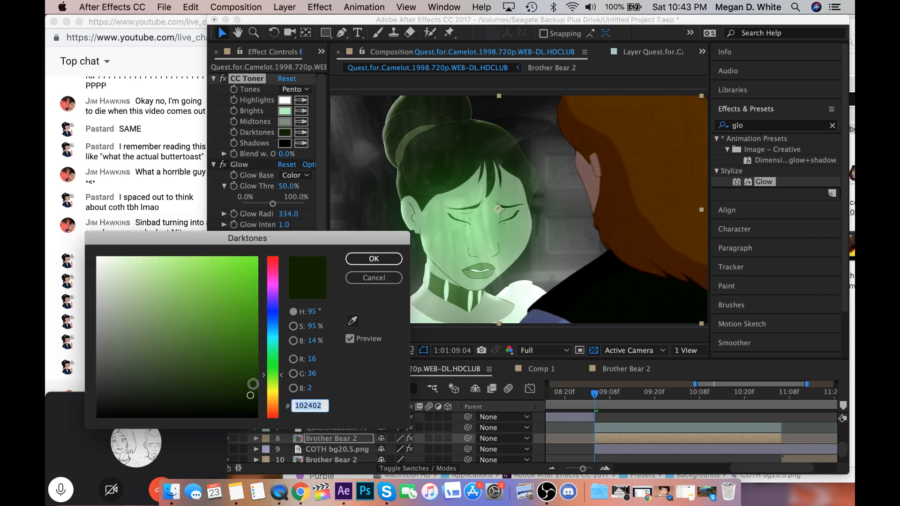
drag(252, 384, 254, 387)
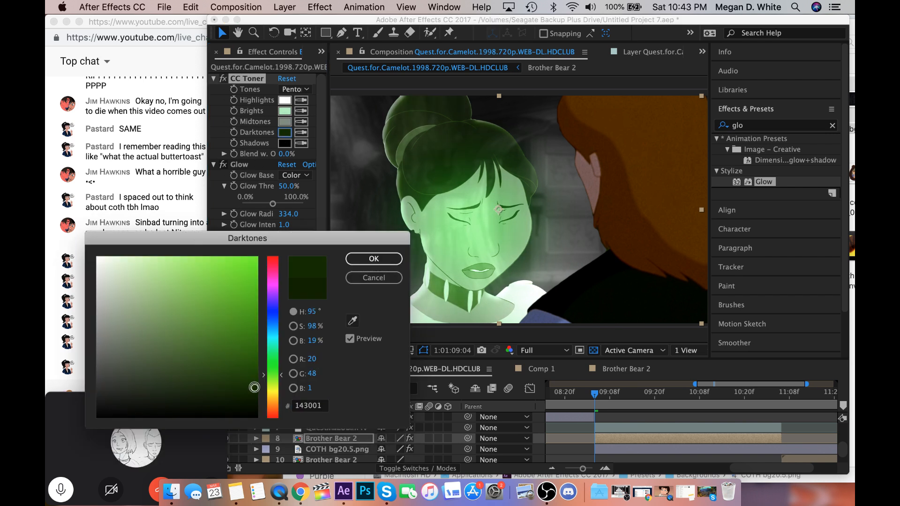
click(380, 260)
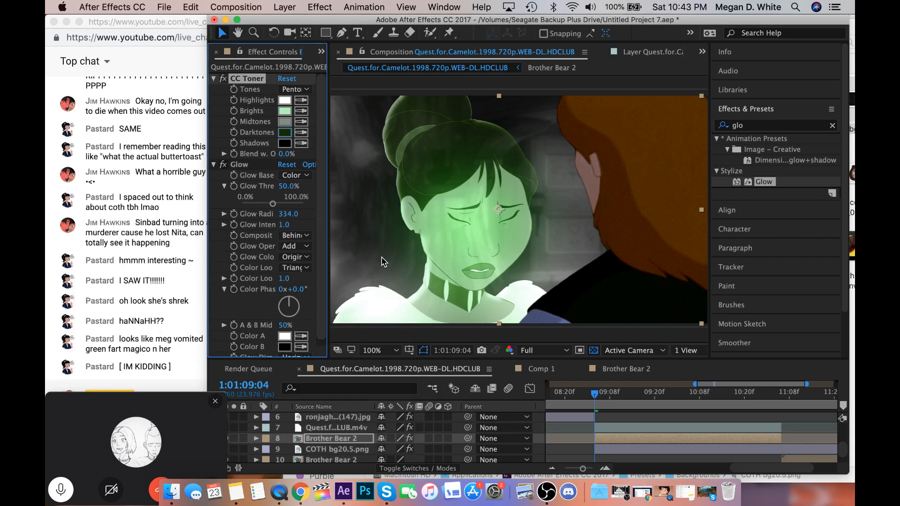
key(comma)
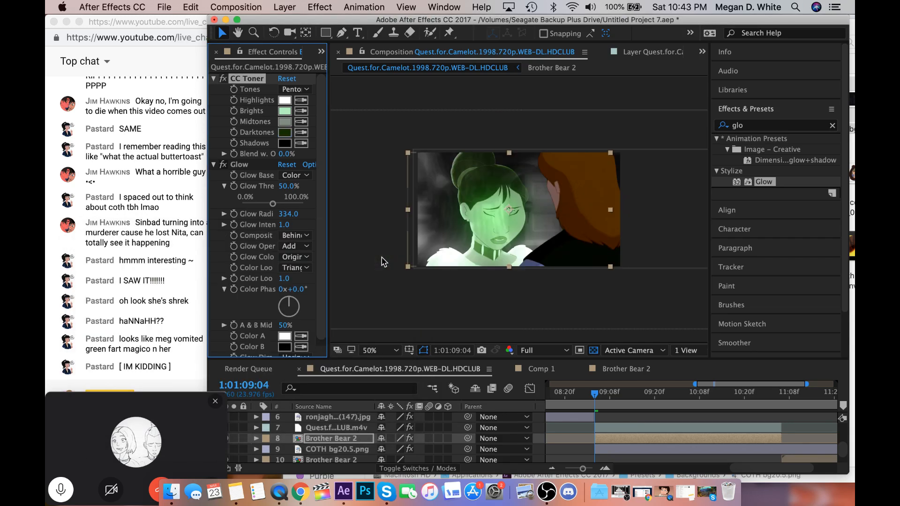
key(period)
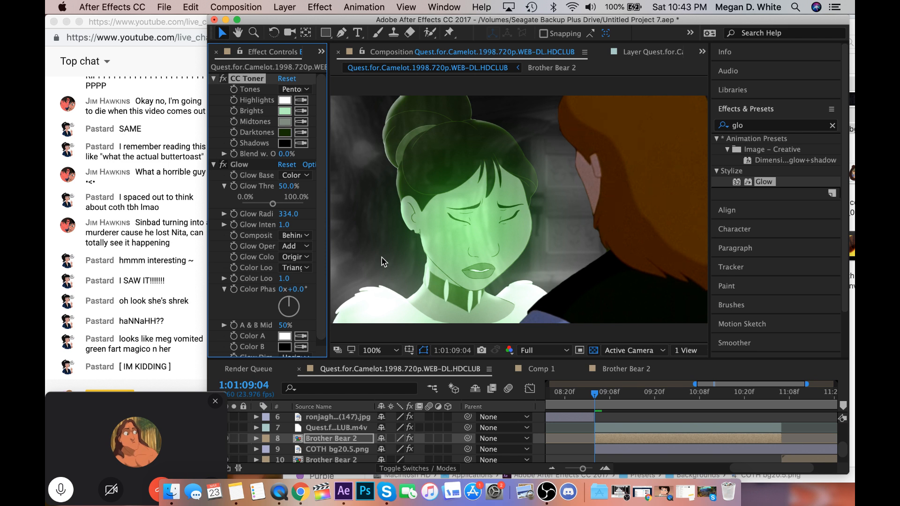
Advance one frame and set CC Toner's Brights colour to white by sampling the Highlights swatch.
key(Page_Down)
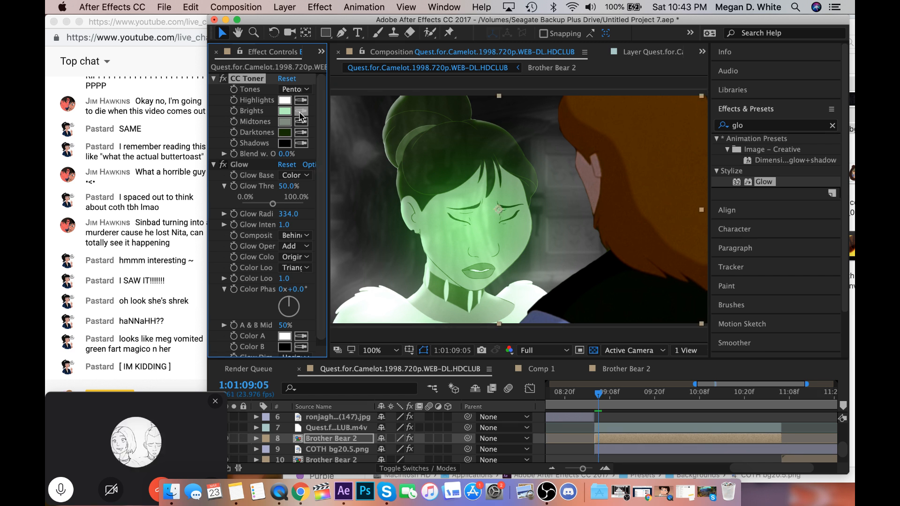
click(301, 110)
click(287, 100)
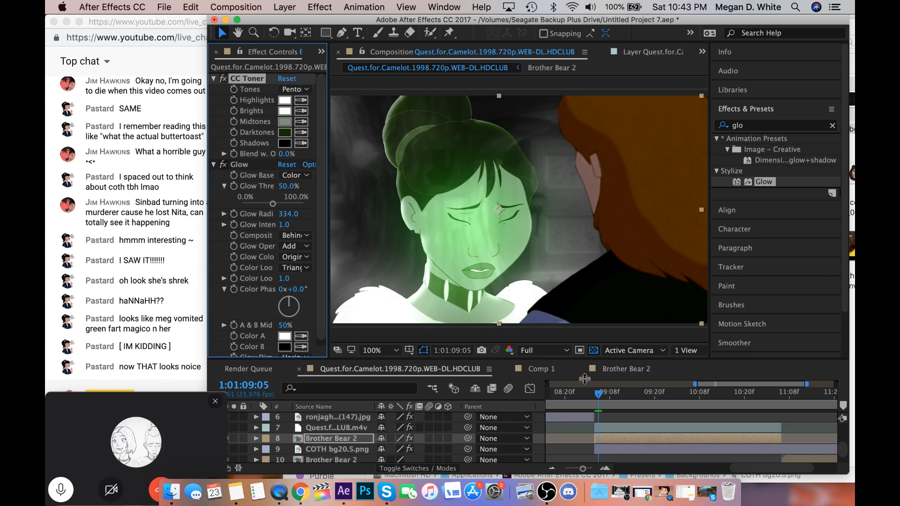
click(599, 403)
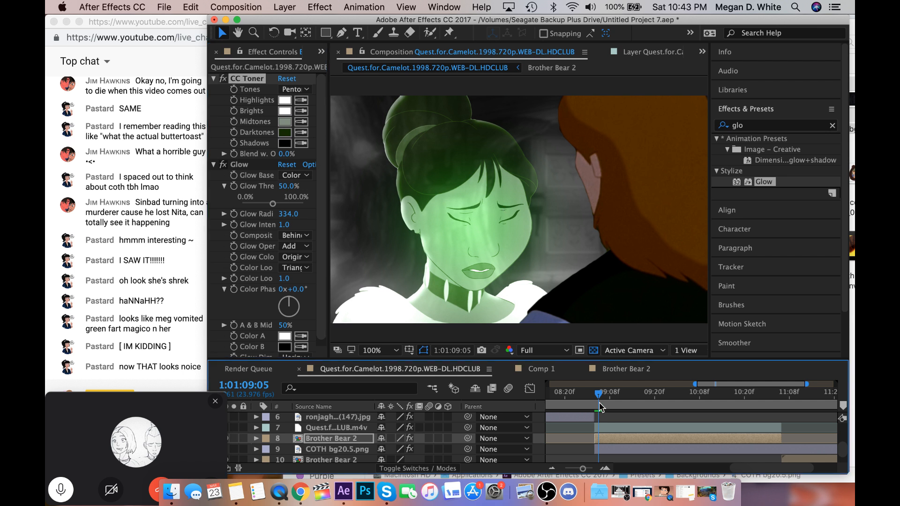
Darken CC Toner's Darktones colour to a near-black green with a hue of 95° and preview the result.
click(284, 133)
drag(255, 392, 254, 409)
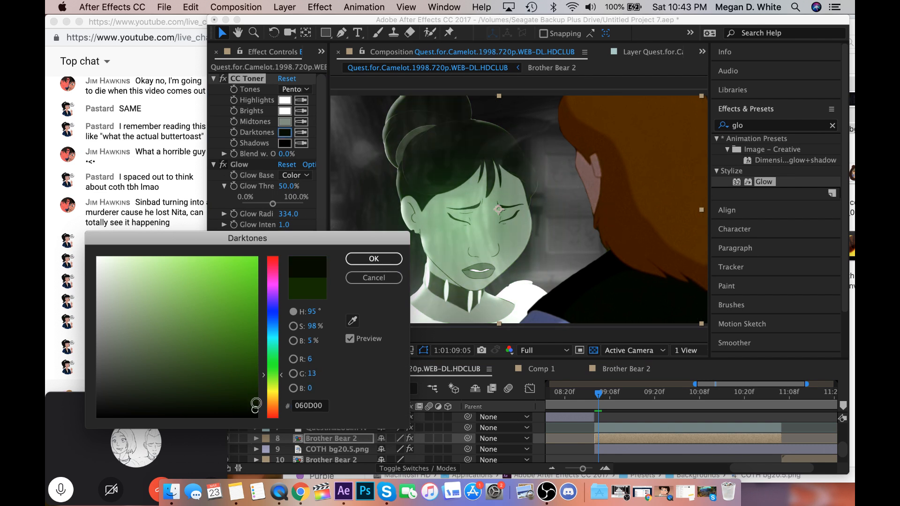
click(257, 403)
click(373, 259)
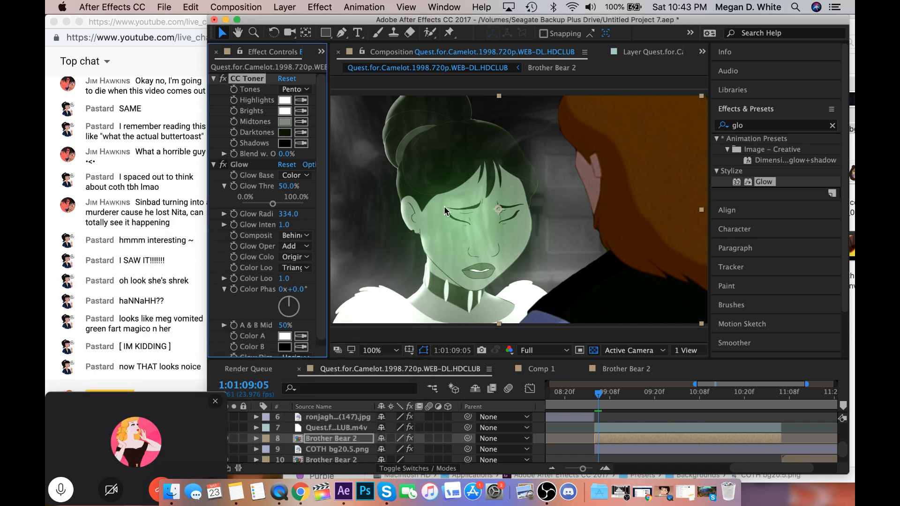
key(space)
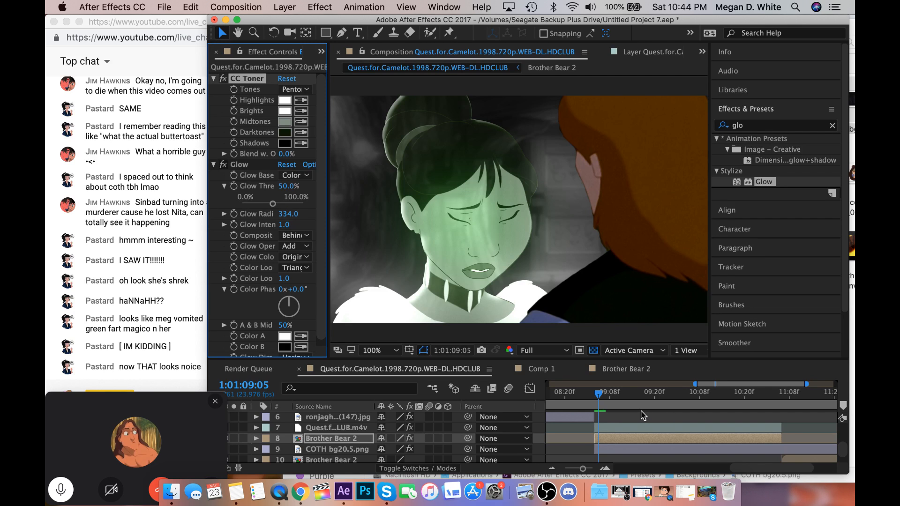
click(598, 393)
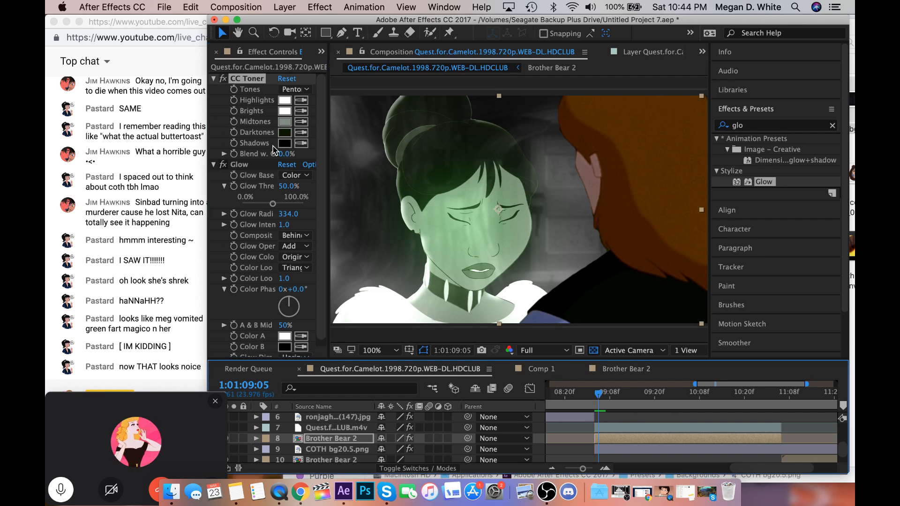
Set the Glow Threshold on the Brother Bear 2 layer to 46.9%.
click(266, 208)
click(266, 204)
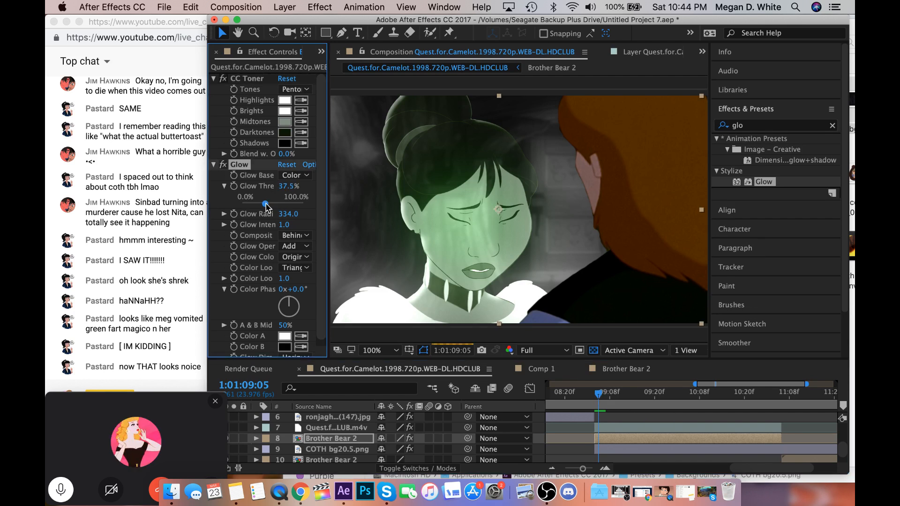
click(269, 204)
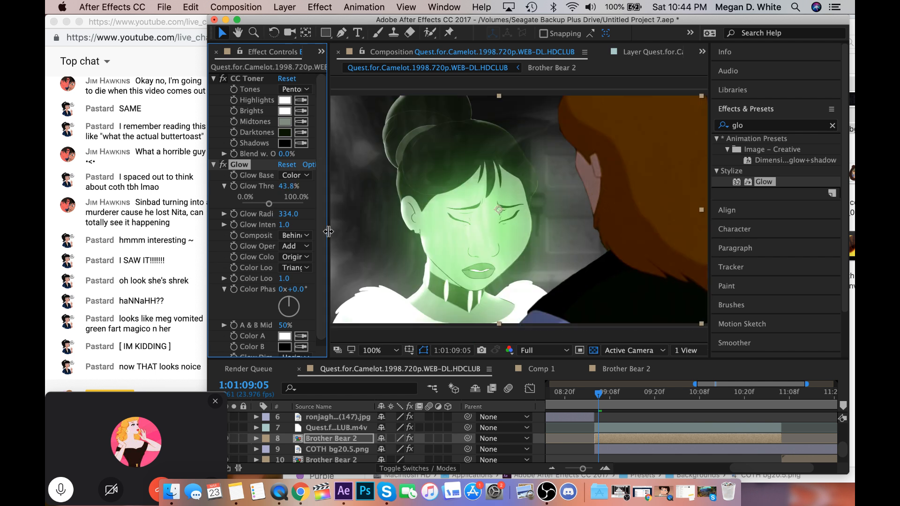
click(272, 205)
drag(273, 206, 271, 207)
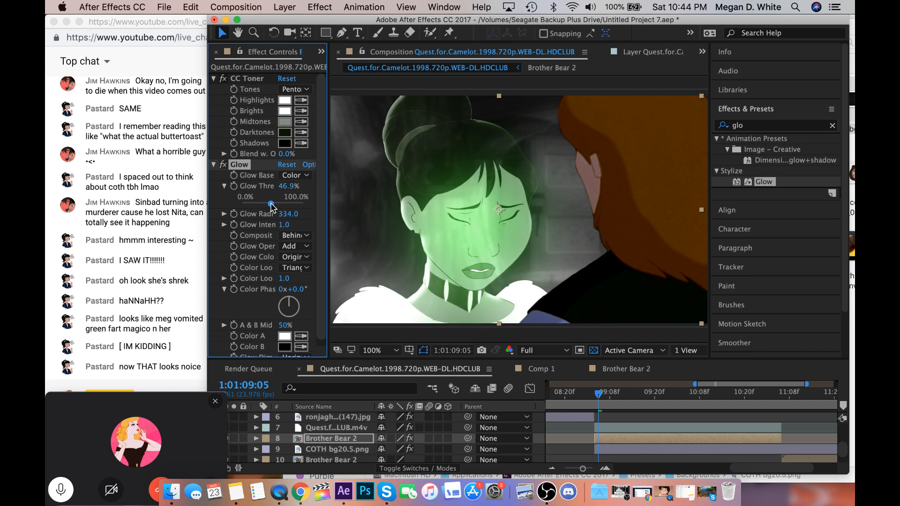
At frame 1:01:09:04, set the Color Balance (HLS) Lightness of the red-haired character's Quest for Camelot layer to -16.
click(619, 430)
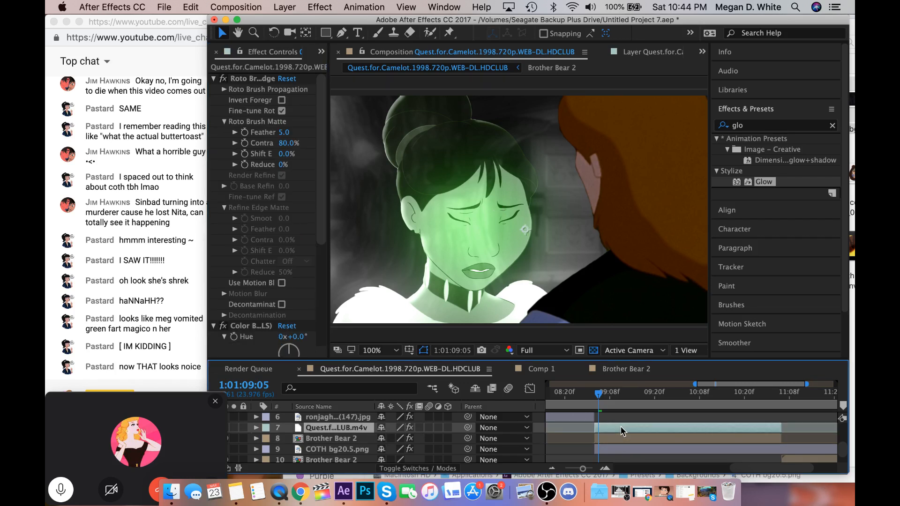
click(753, 126)
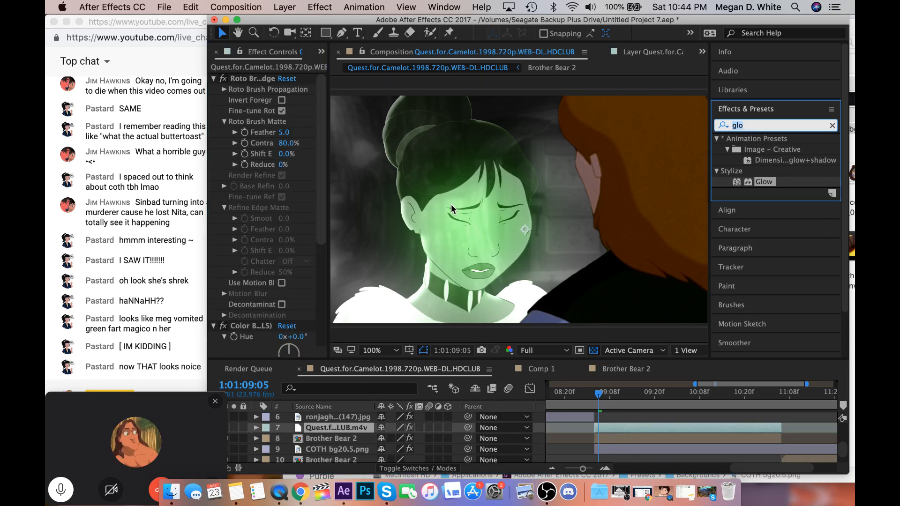
scroll(261, 314, down, 6)
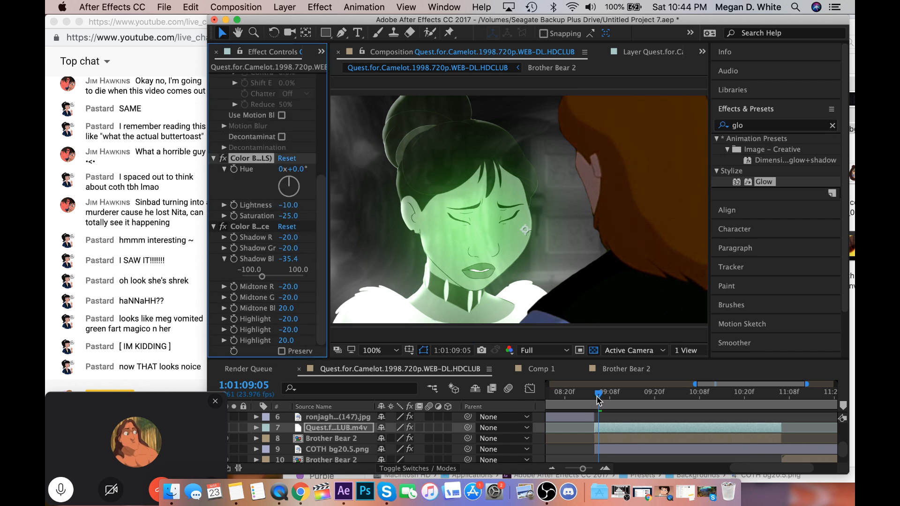
drag(599, 398, 595, 397)
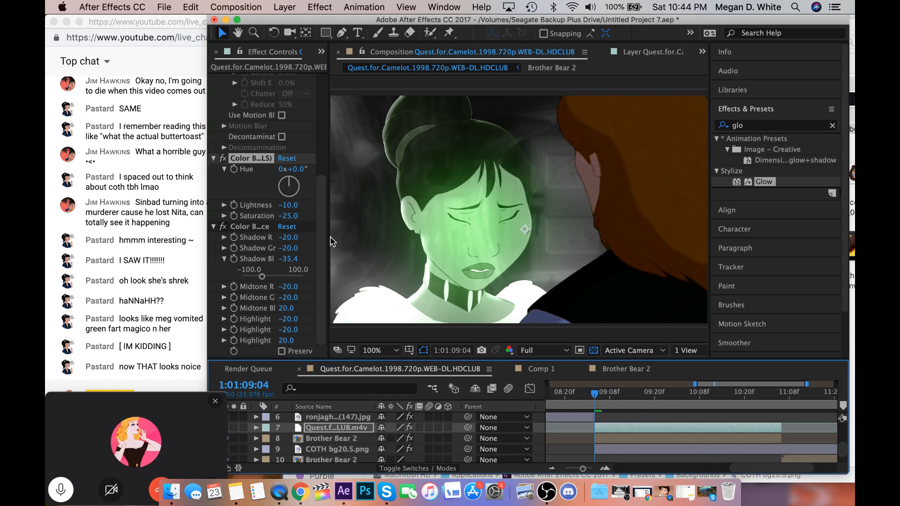
drag(284, 210, 280, 211)
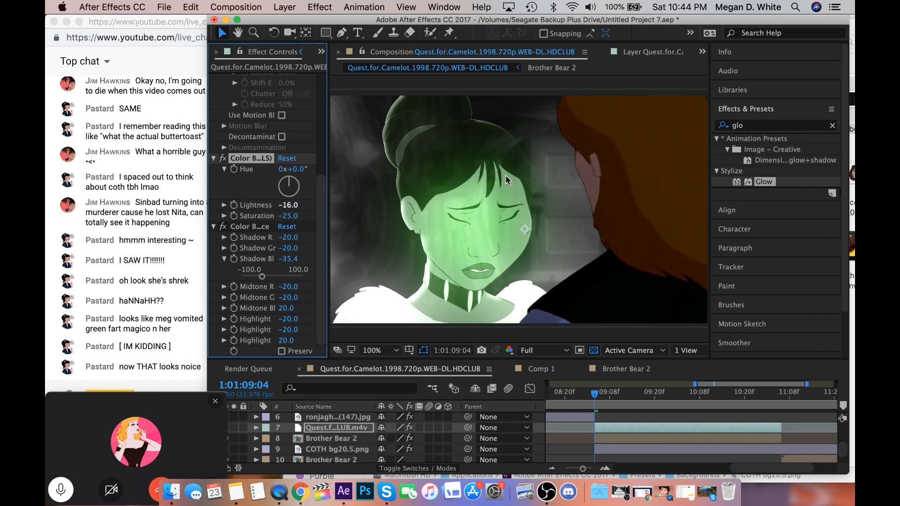
Copy the CC Light Sweep effect from the nita 100.mov layer to the red-haired character's Quest for Camelot layer.
click(750, 127)
scroll(602, 431, up, 3)
scroll(602, 431, left, 1)
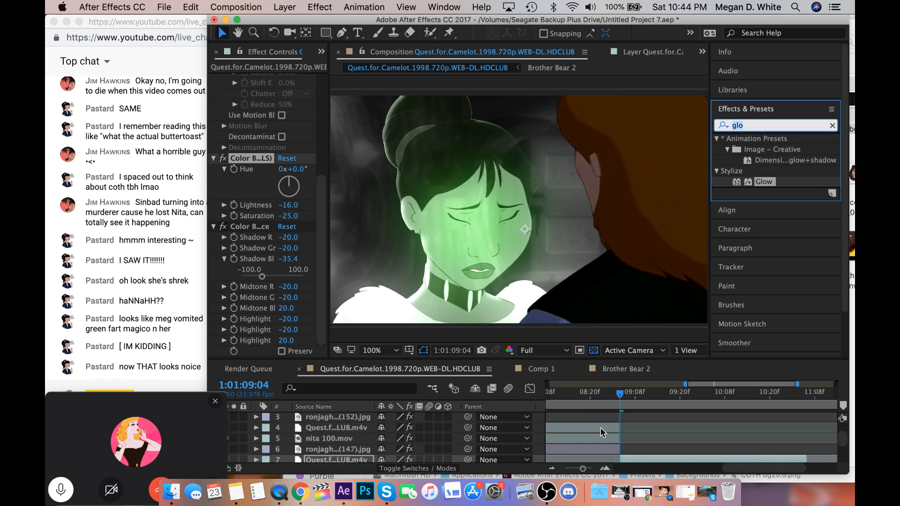
click(600, 426)
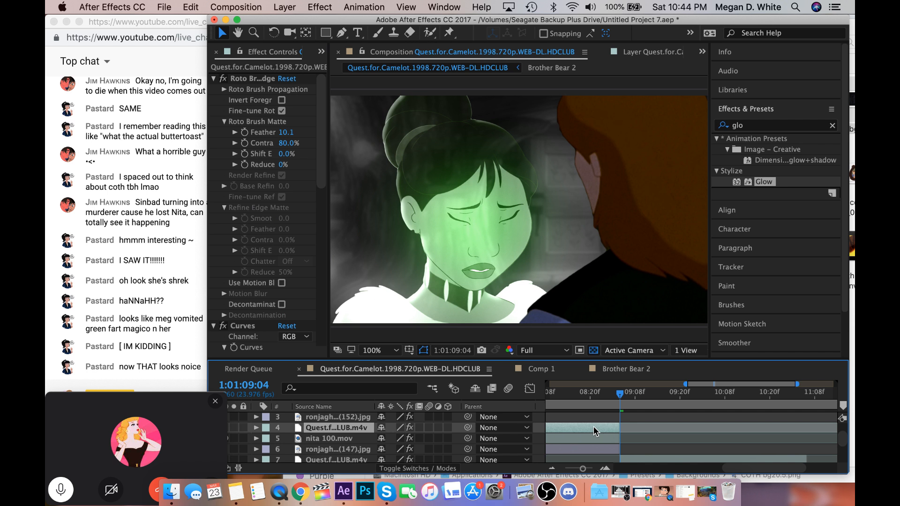
click(566, 434)
scroll(257, 220, down, 3)
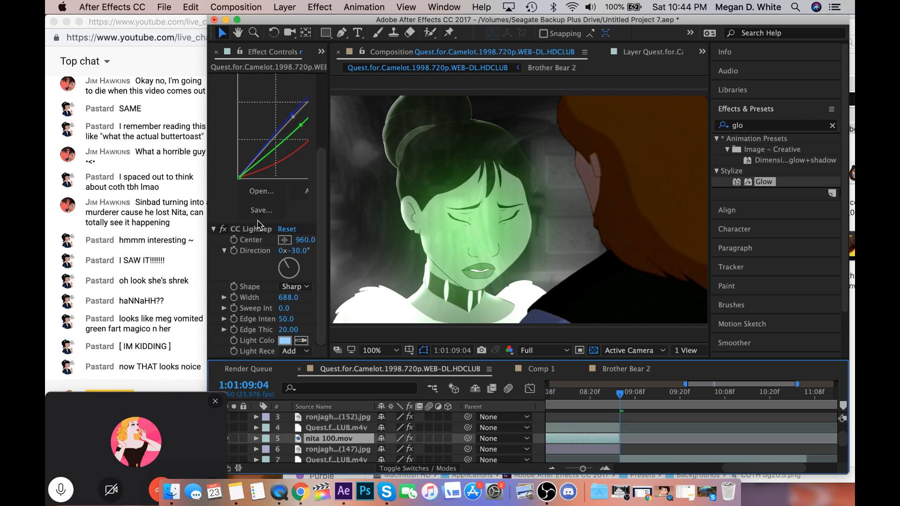
click(258, 227)
scroll(706, 459, down, 1)
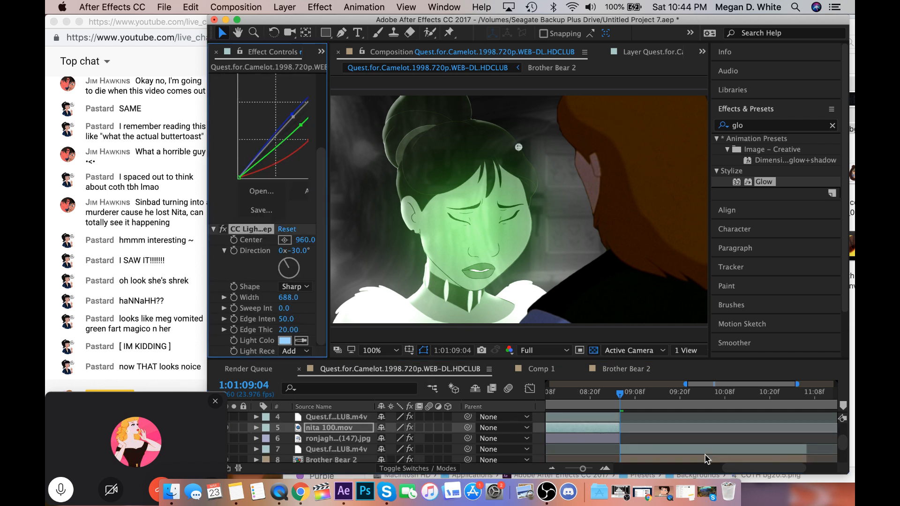
click(689, 448)
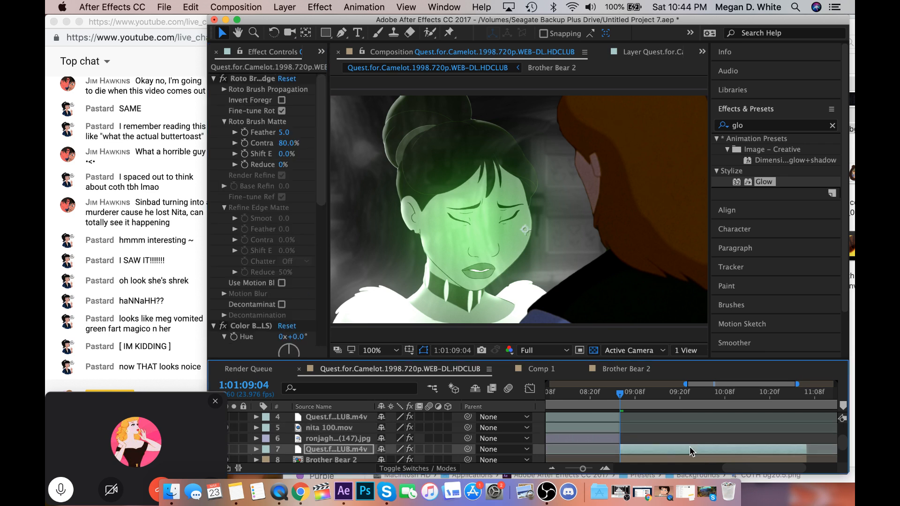
Set the Light Color of the Quest for Camelot layer's CC Light Sweep to the pale green 9BFFB0.
scroll(294, 304, down, 6)
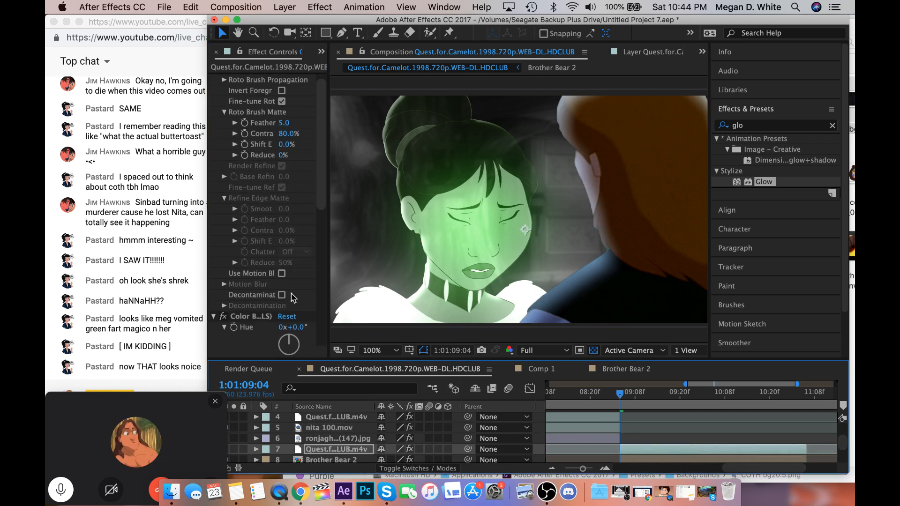
scroll(294, 314, down, 5)
click(284, 341)
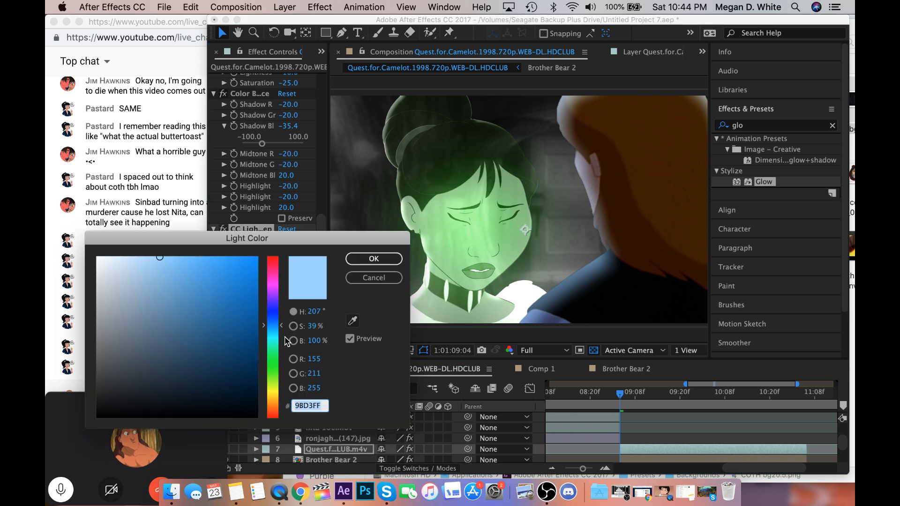
click(278, 359)
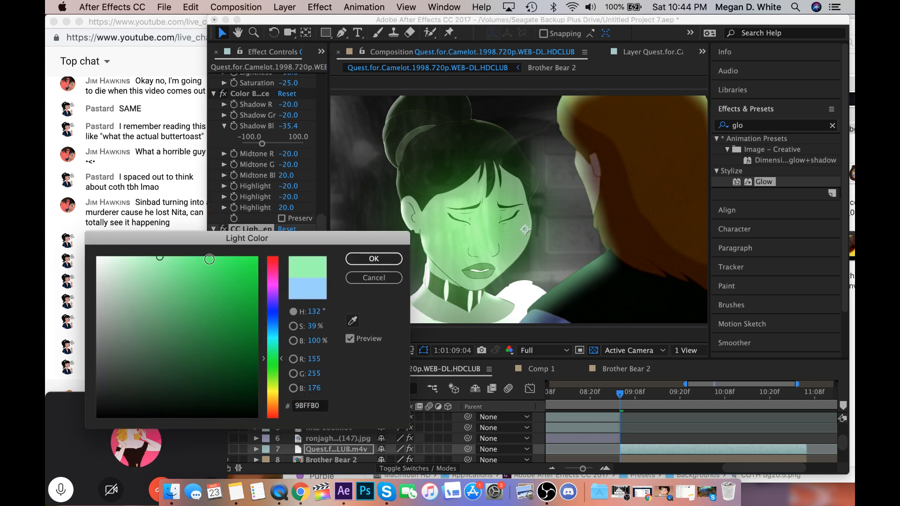
click(374, 257)
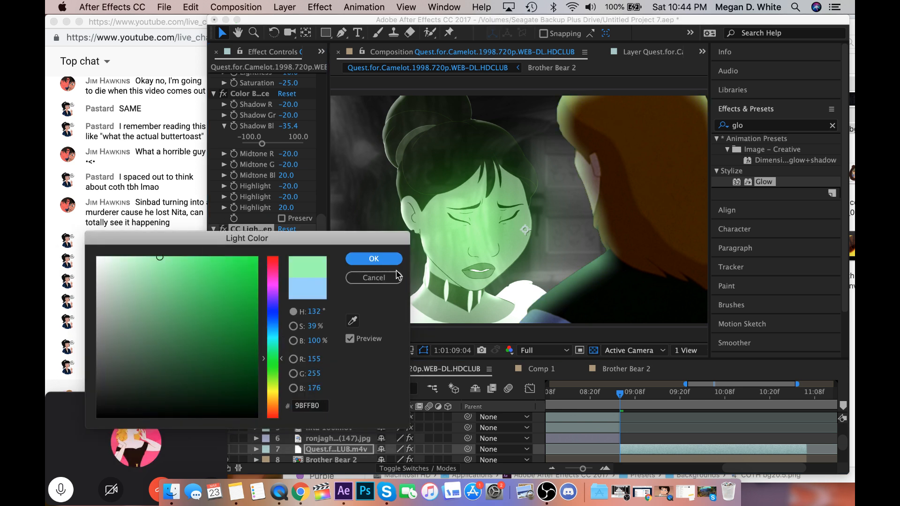
scroll(660, 446, down, 1)
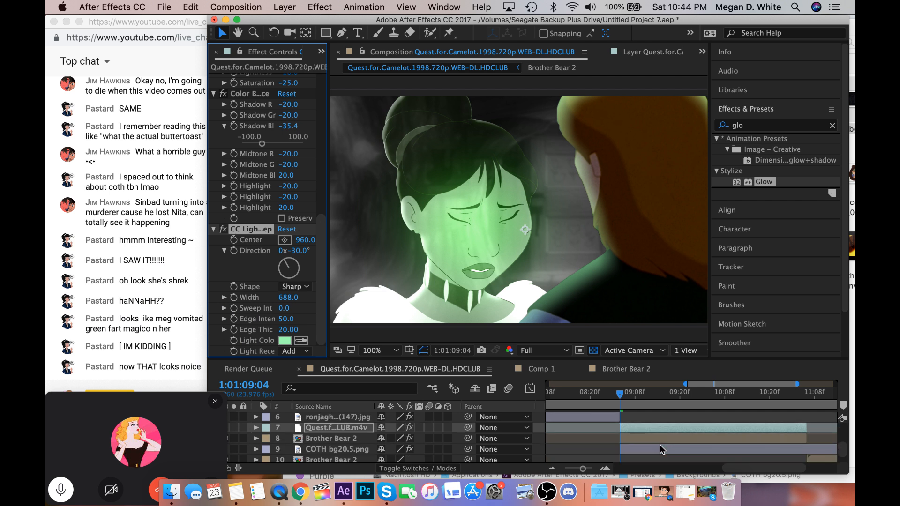
Trim the end of the COTH bg20.5.png layer to frame 1:01:11:06.
scroll(659, 449, left, 3)
scroll(660, 449, down, 1)
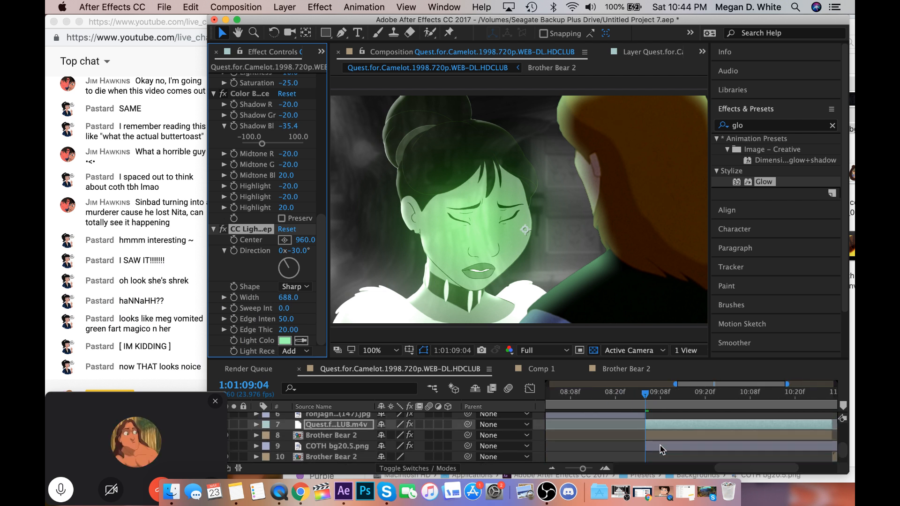
scroll(660, 449, left, 5)
scroll(659, 449, up, 2)
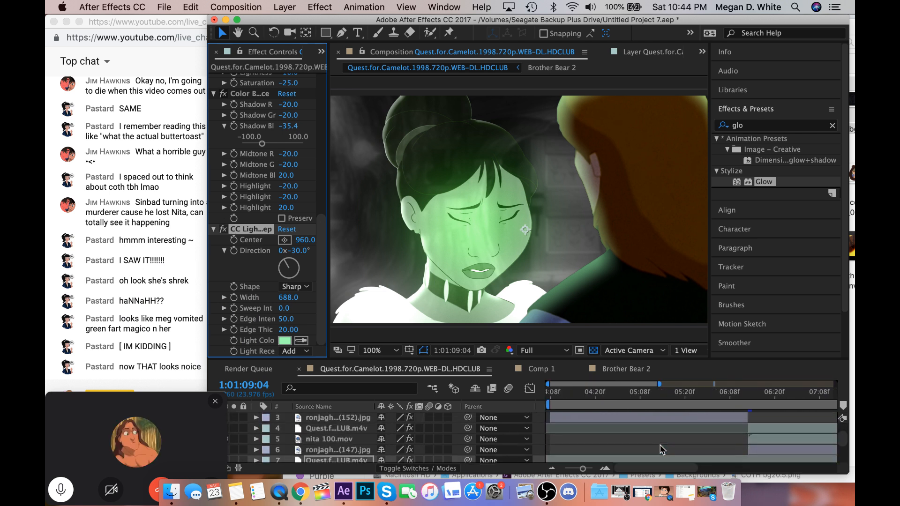
scroll(660, 449, up, 2)
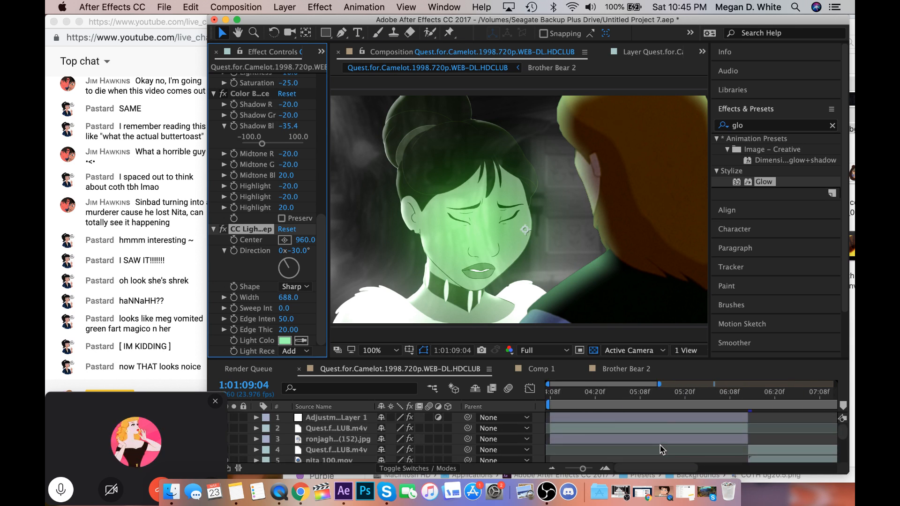
scroll(661, 449, right, 6)
scroll(661, 449, down, 6)
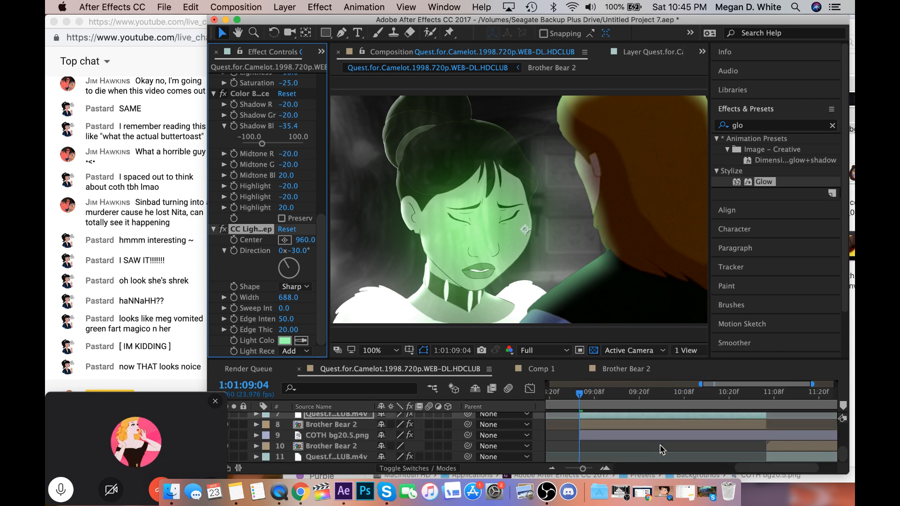
click(705, 392)
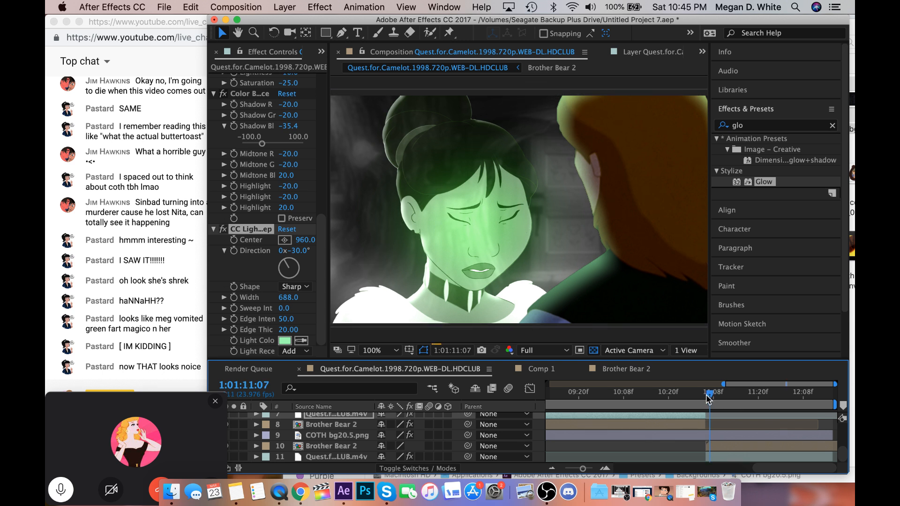
click(705, 395)
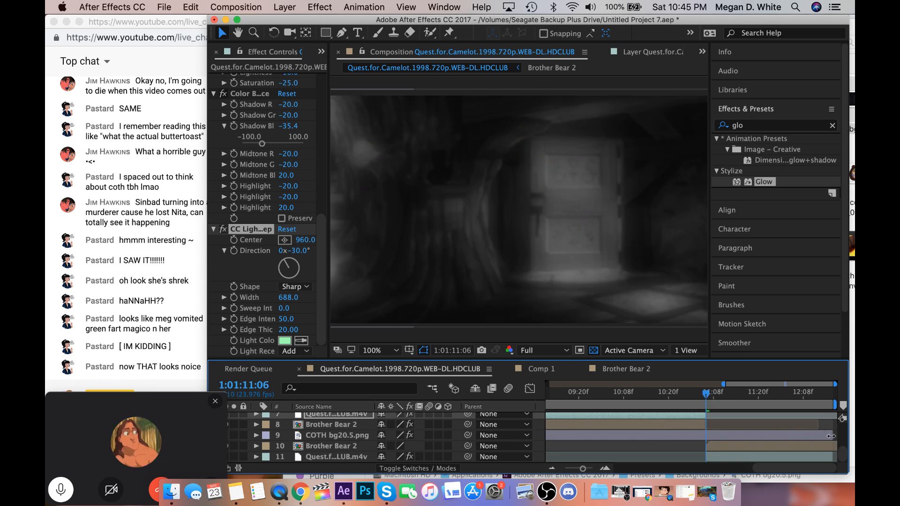
click(735, 435)
drag(734, 436, 703, 441)
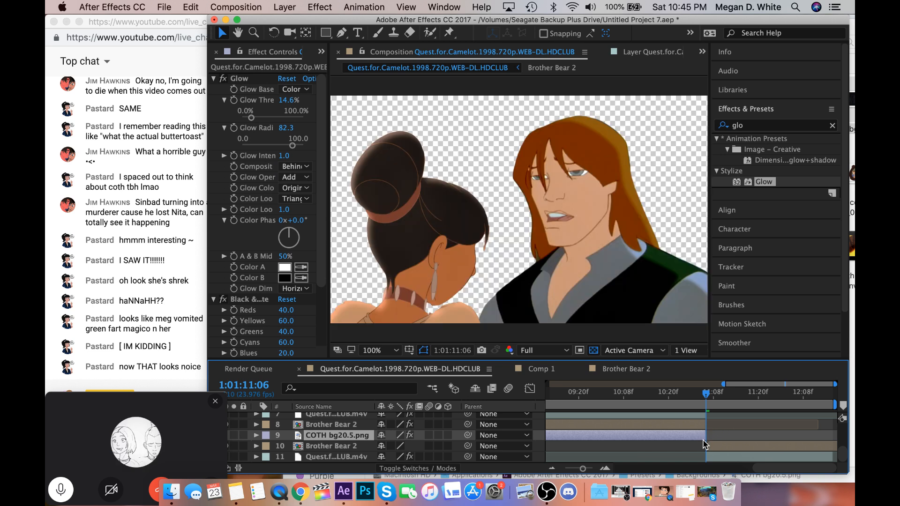
Preview the project's background images and add COTH bg15.png as the lowest layer of the Quest for Camelot composition.
click(322, 51)
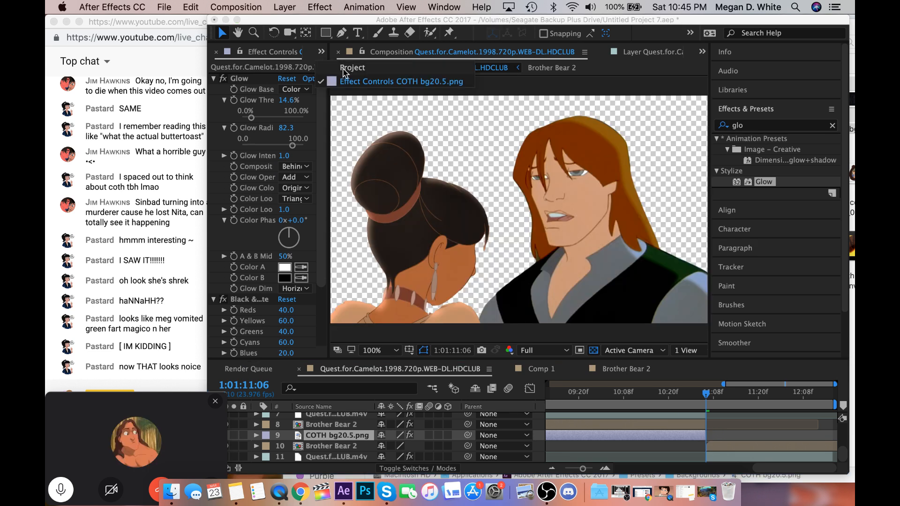
click(343, 71)
click(261, 241)
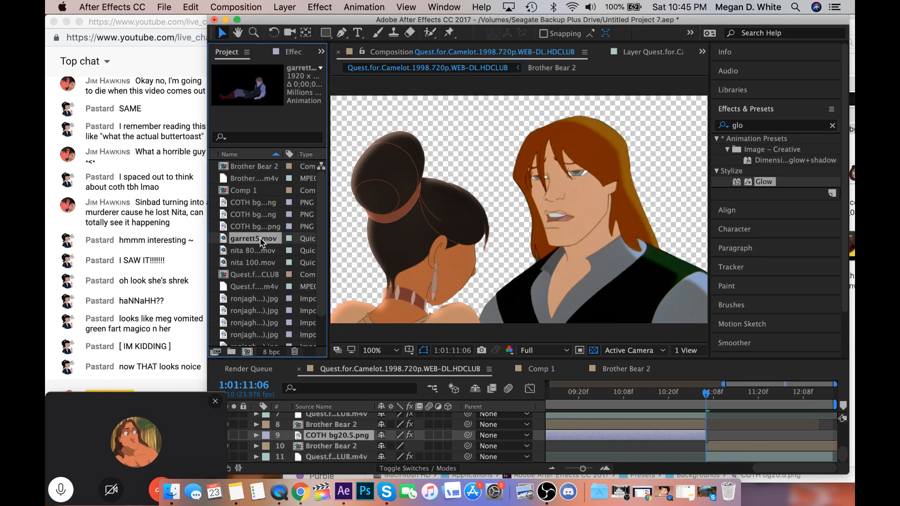
scroll(261, 247, down, 3)
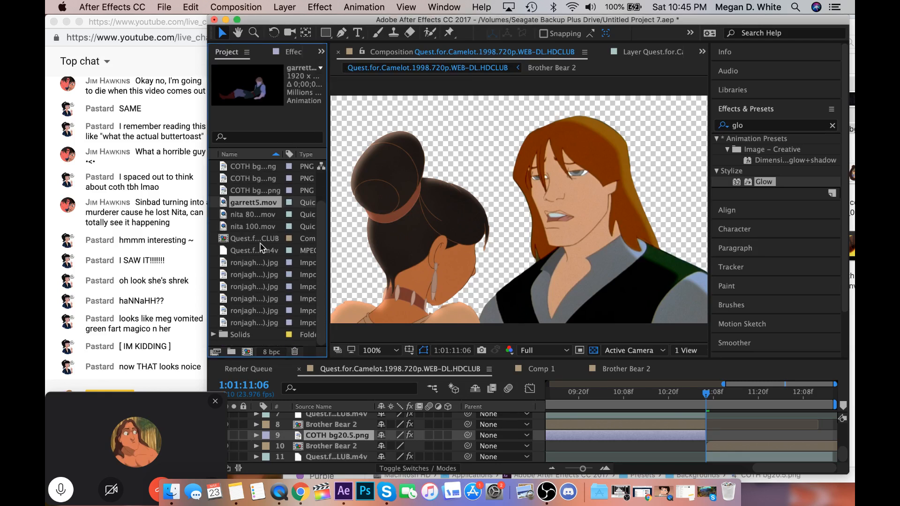
click(251, 274)
click(252, 287)
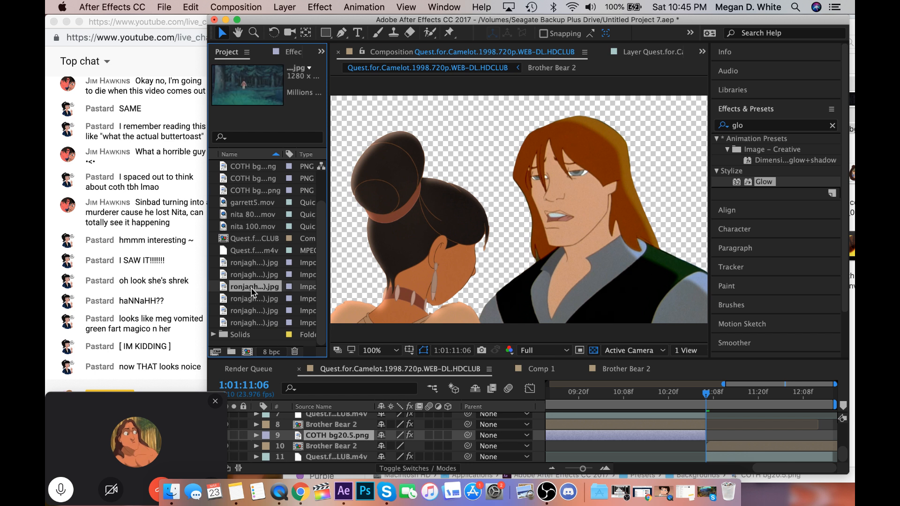
click(252, 274)
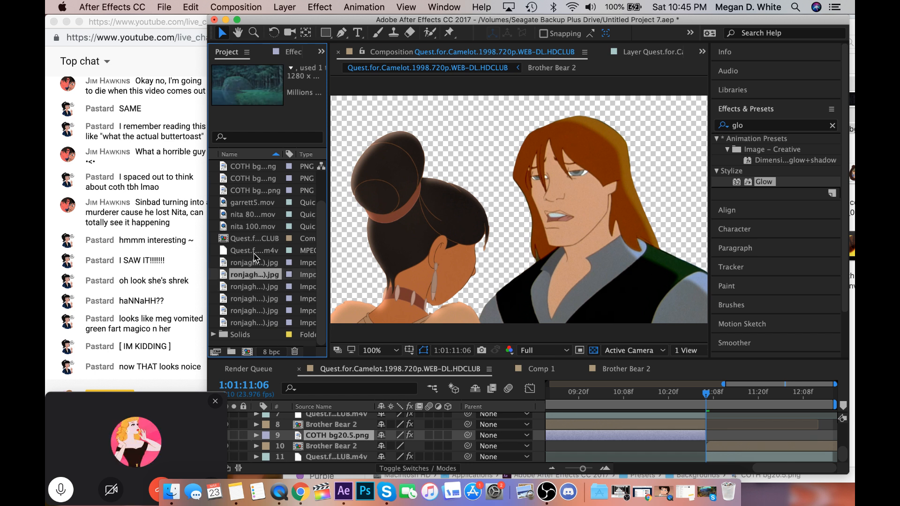
scroll(257, 260, up, 3)
click(249, 203)
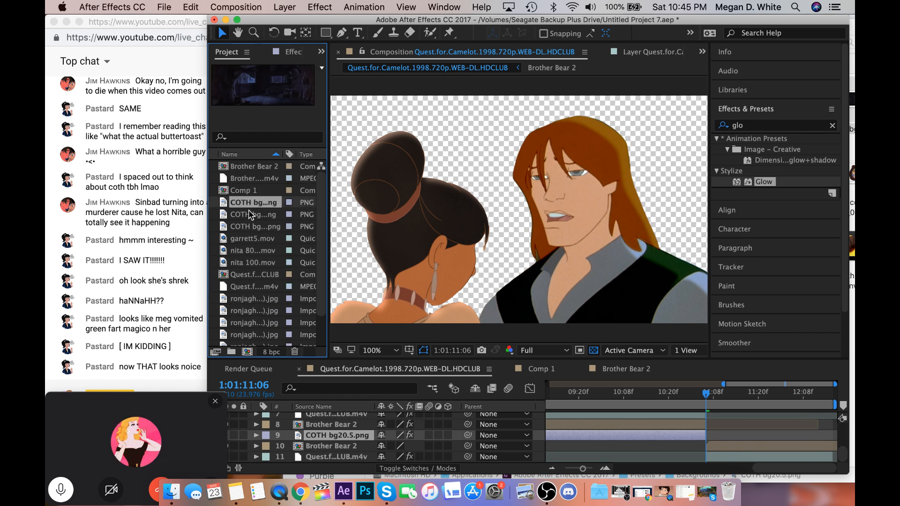
click(249, 212)
click(250, 204)
drag(254, 204, 305, 463)
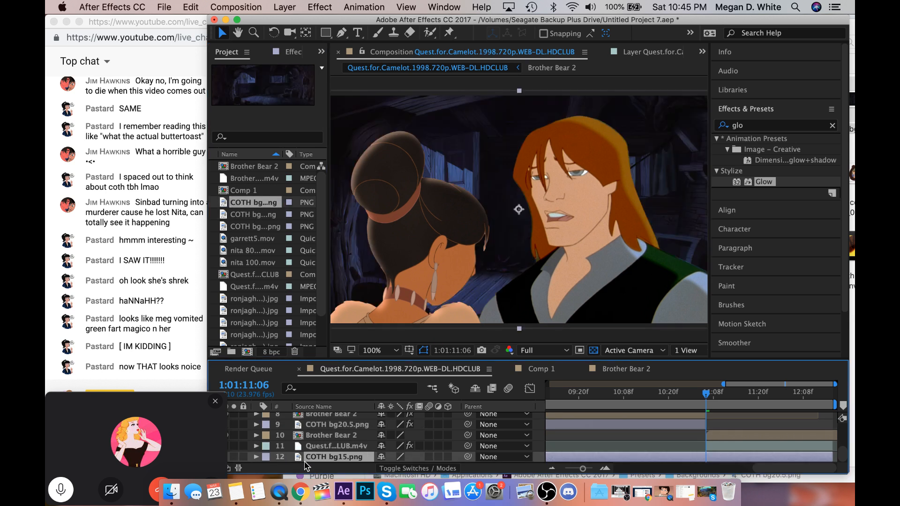
Scale the COTH bg15.png background to 144% and shift it so its window sits between the two characters.
drag(524, 281, 412, 281)
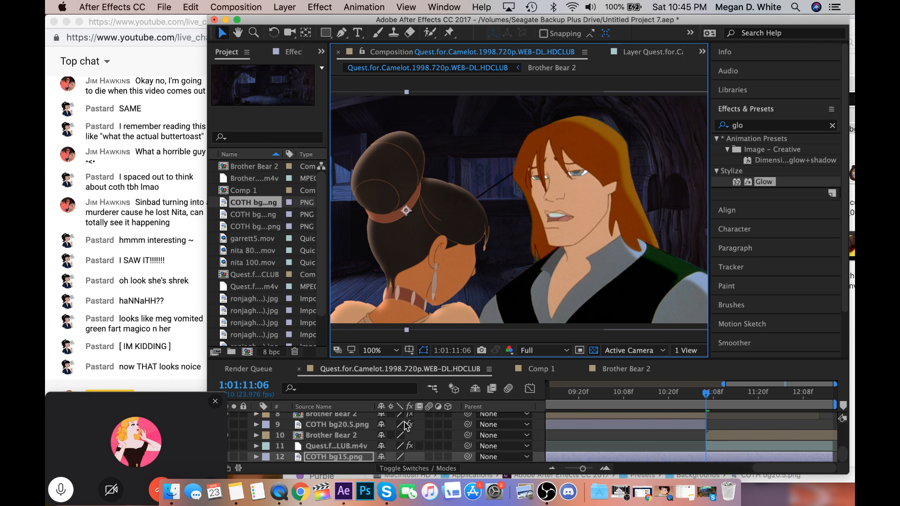
key(s)
drag(396, 457, 423, 458)
click(541, 248)
drag(541, 248, 528, 250)
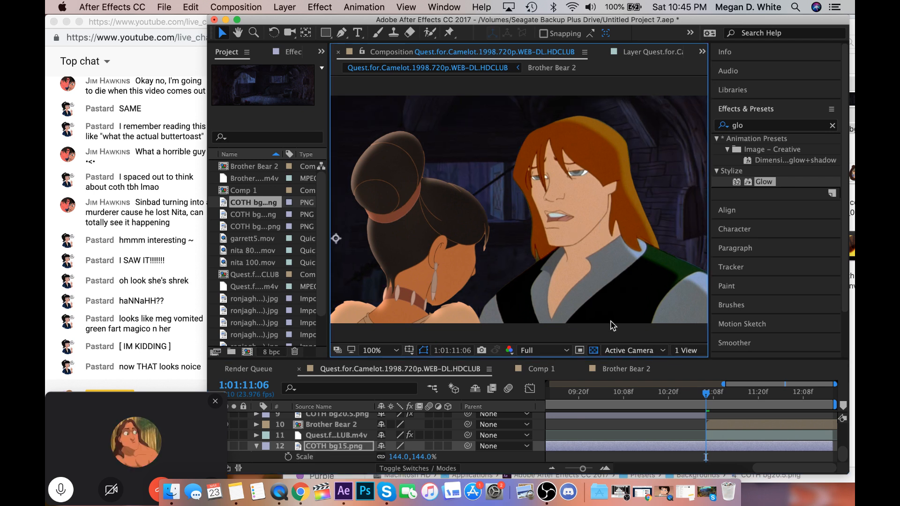
Split the COTH bg15.png layer at frame 1:01:11:06 and delete the part before that frame.
click(710, 452)
key(alt+bracketright)
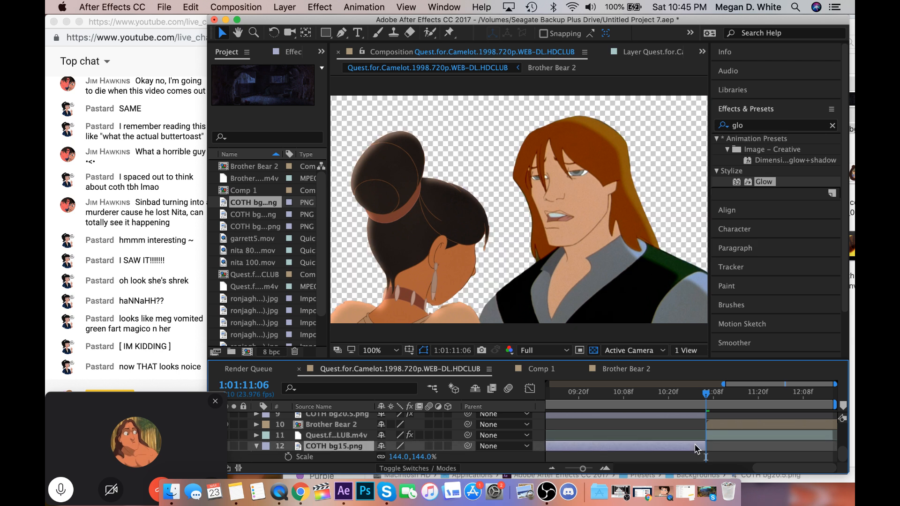
click(196, 9)
click(202, 24)
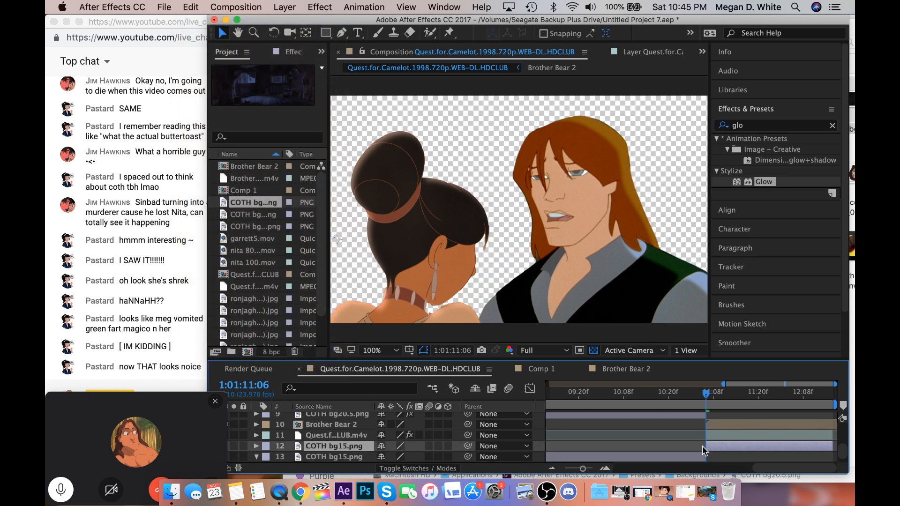
click(695, 462)
key(Delete)
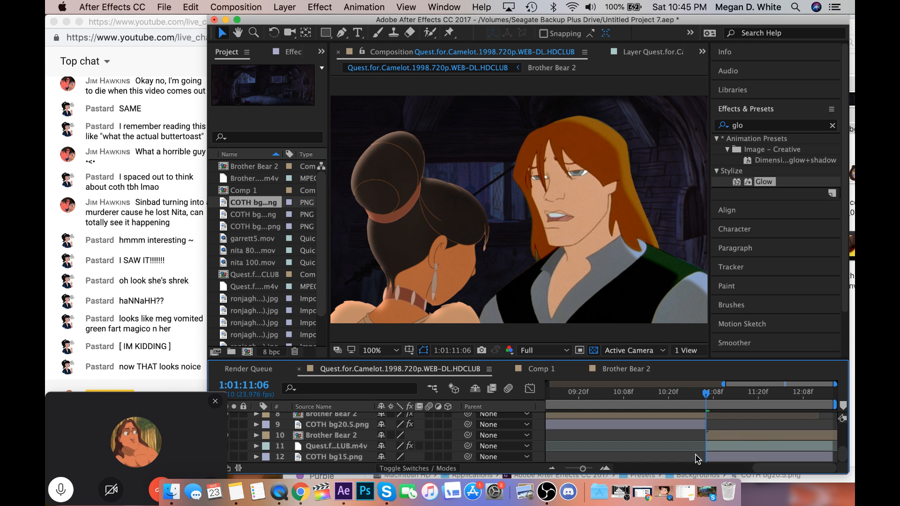
Copy the Glow effect from the COTH bg20.5.png layer to the COTH bg15.png layer.
click(738, 462)
click(665, 423)
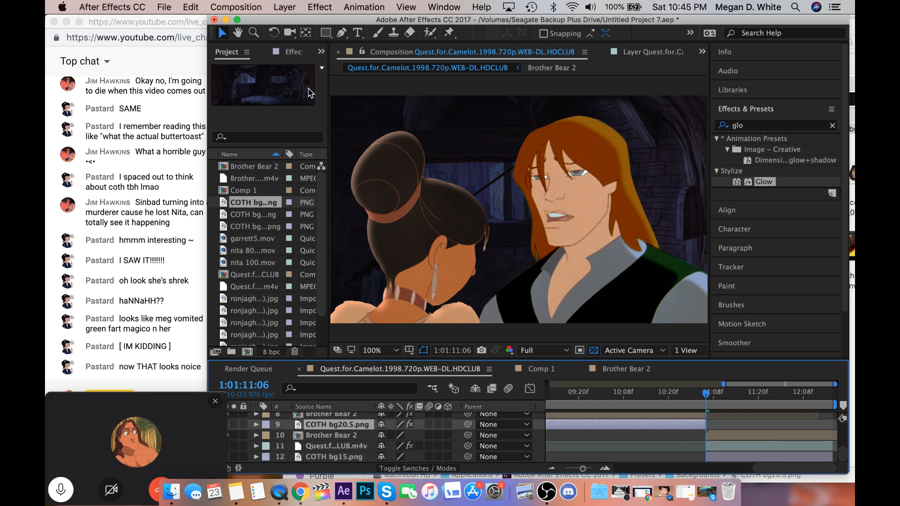
click(290, 57)
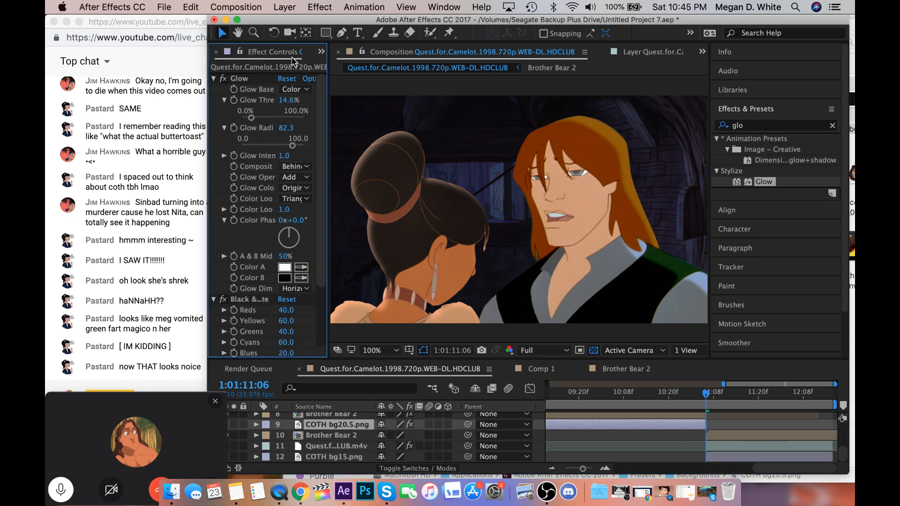
click(254, 79)
click(721, 457)
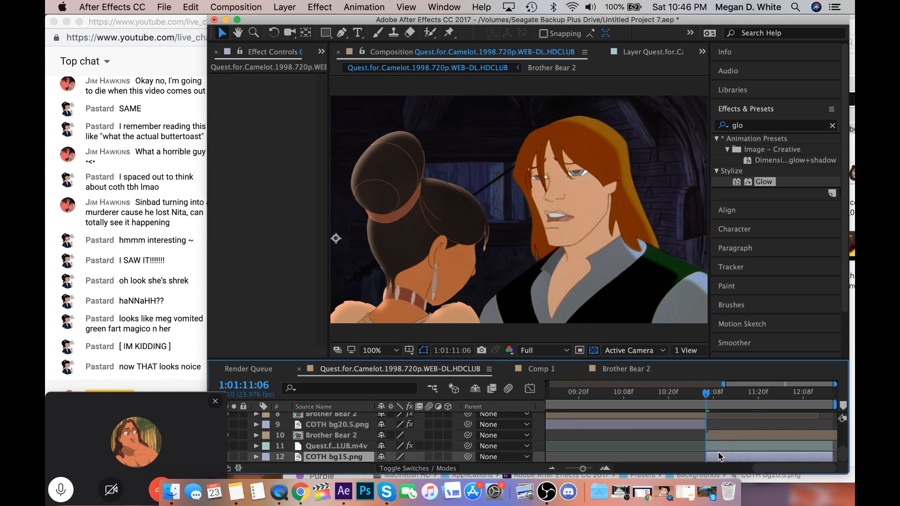
key(super+v)
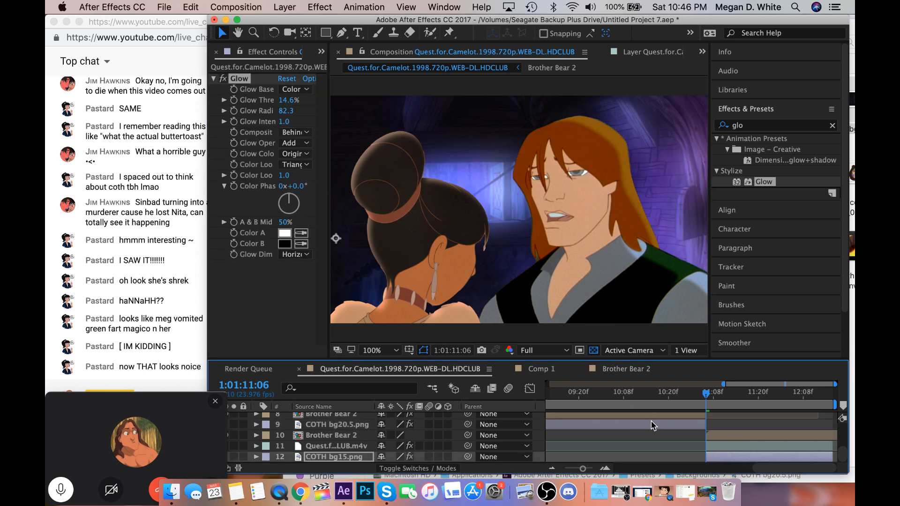
Copy the Black & White effect from the COTH bg20.5.png layer to the COTH bg15.png layer.
click(653, 425)
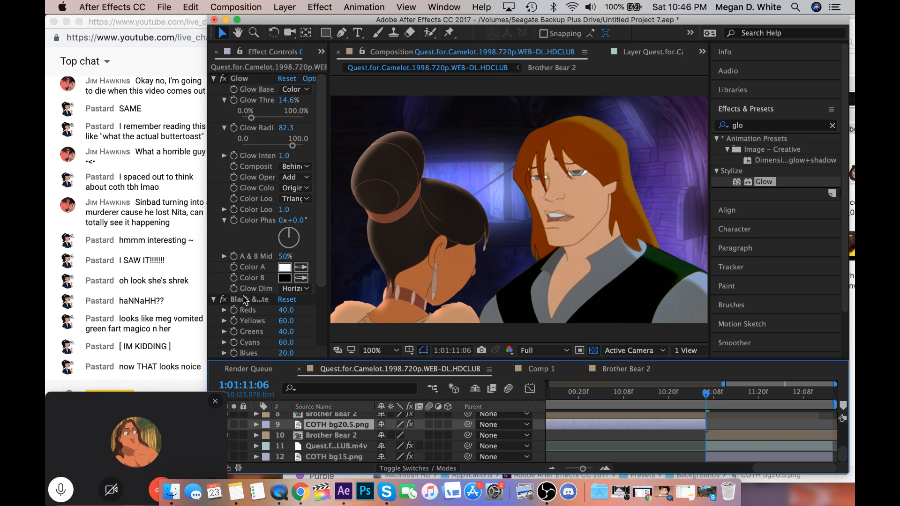
click(243, 301)
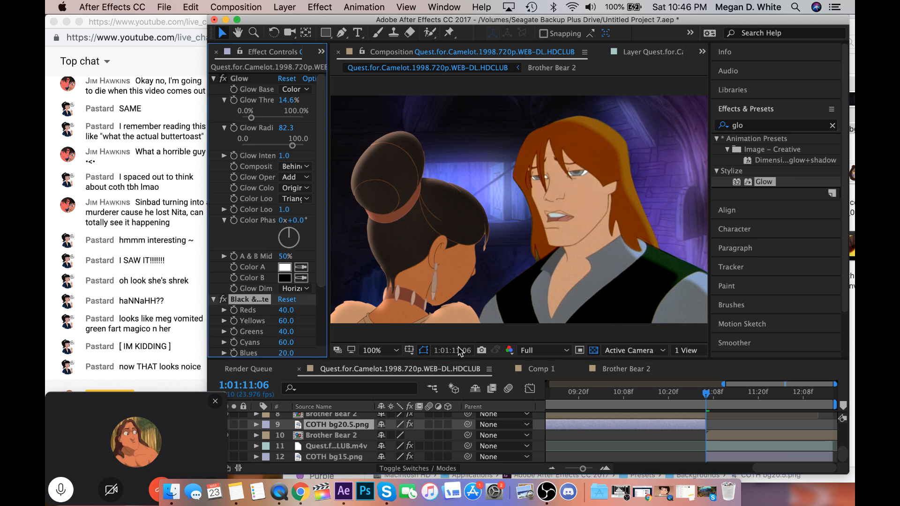
click(721, 461)
key(super+v)
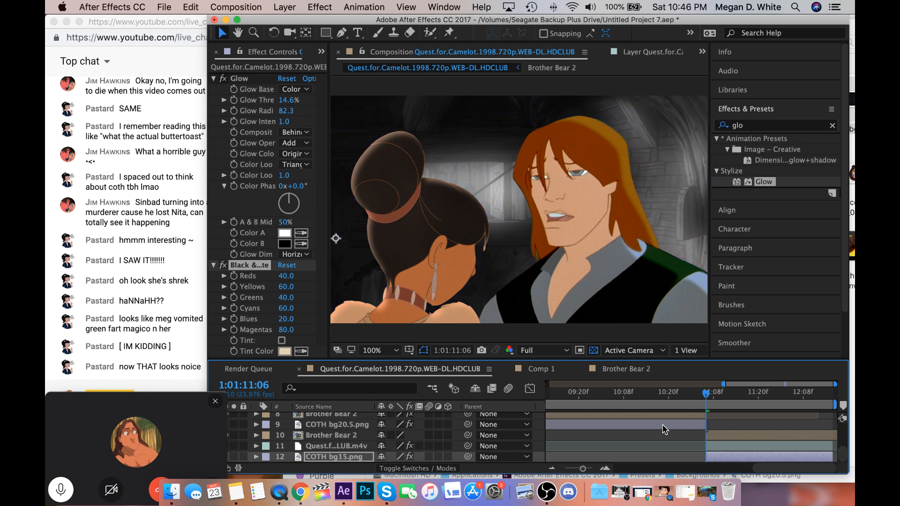
Copy the Gaussian Blur effect from the COTH bg20.5.png layer to the COTH bg15.png layer.
click(662, 424)
scroll(253, 281, down, 3)
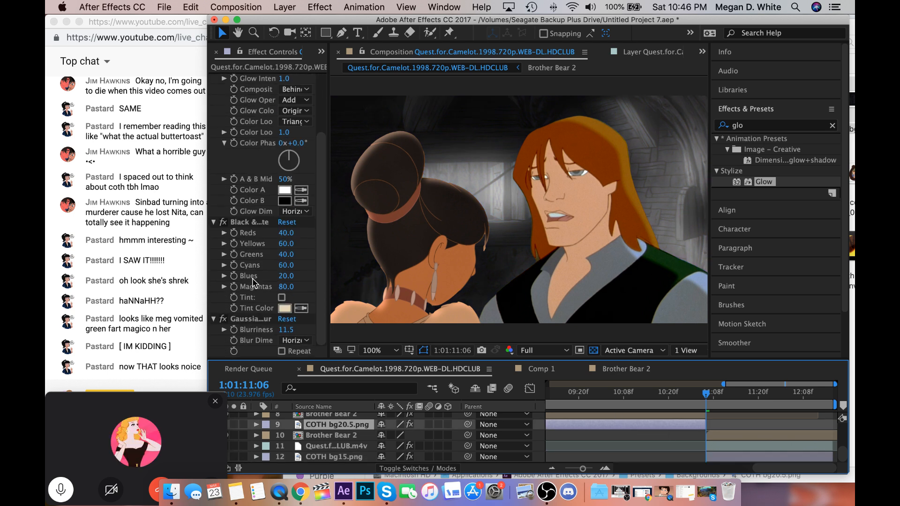
click(312, 319)
click(732, 457)
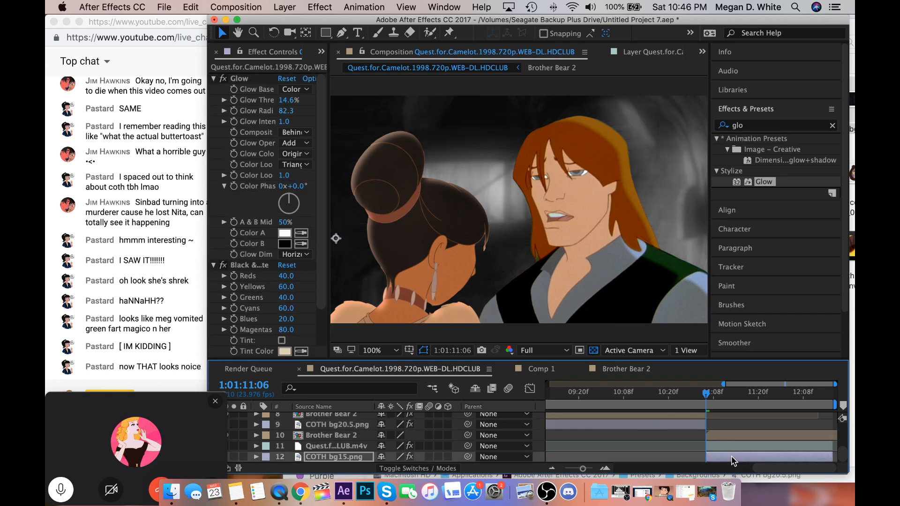
Copy the Color Balance (HLS) effect from Quest for Camelot layer 7 to Quest for Camelot layer 11.
click(729, 444)
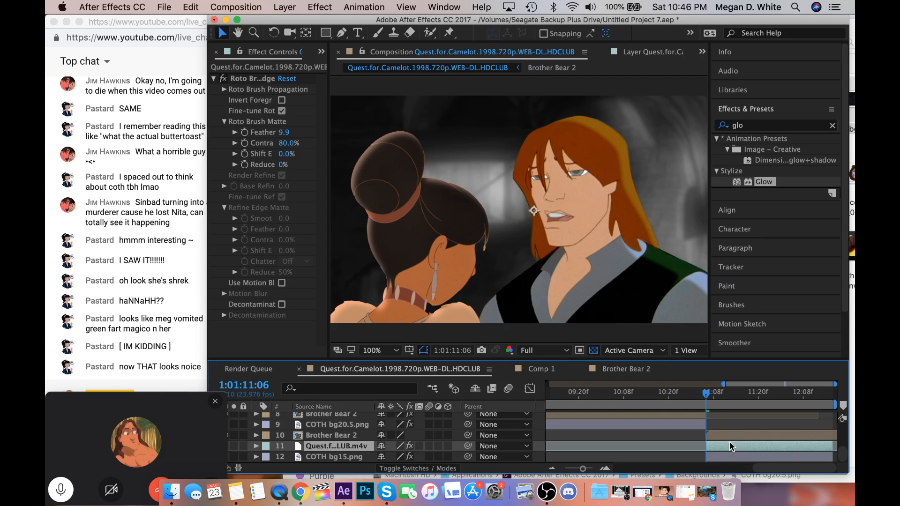
scroll(729, 442, up, 1)
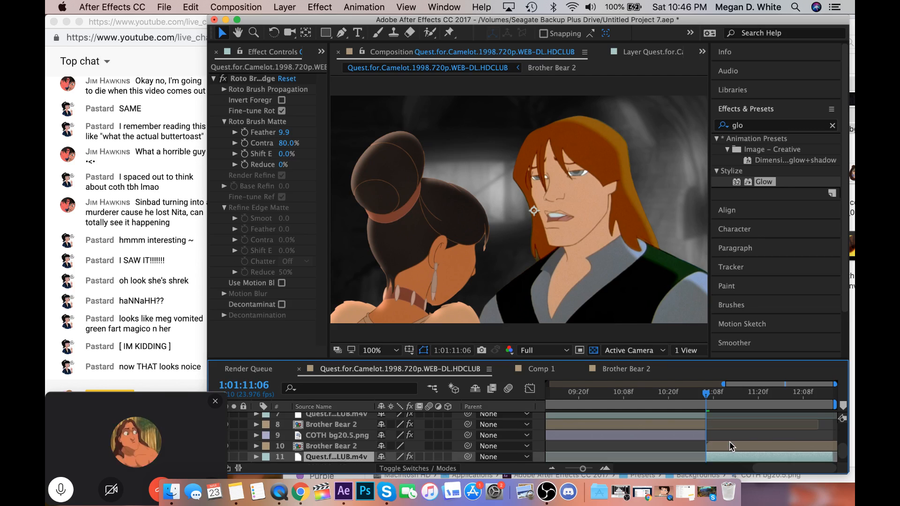
click(690, 428)
click(684, 414)
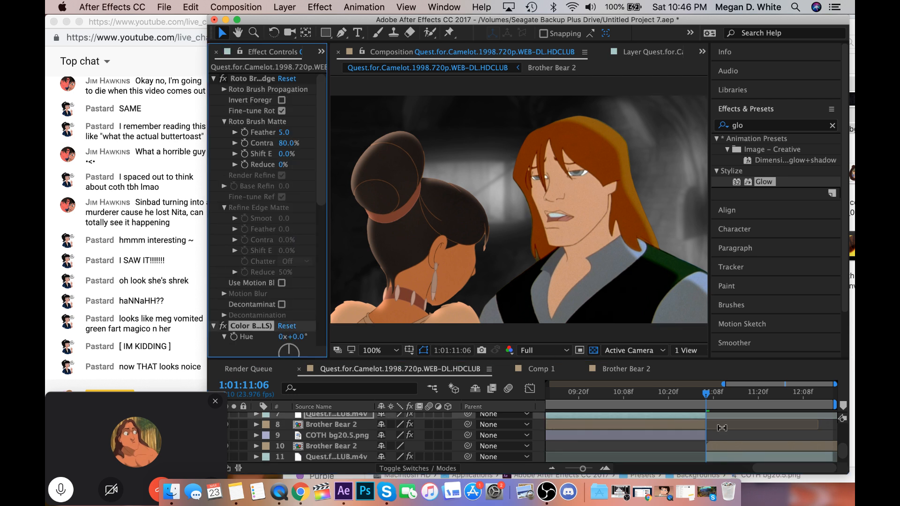
click(731, 456)
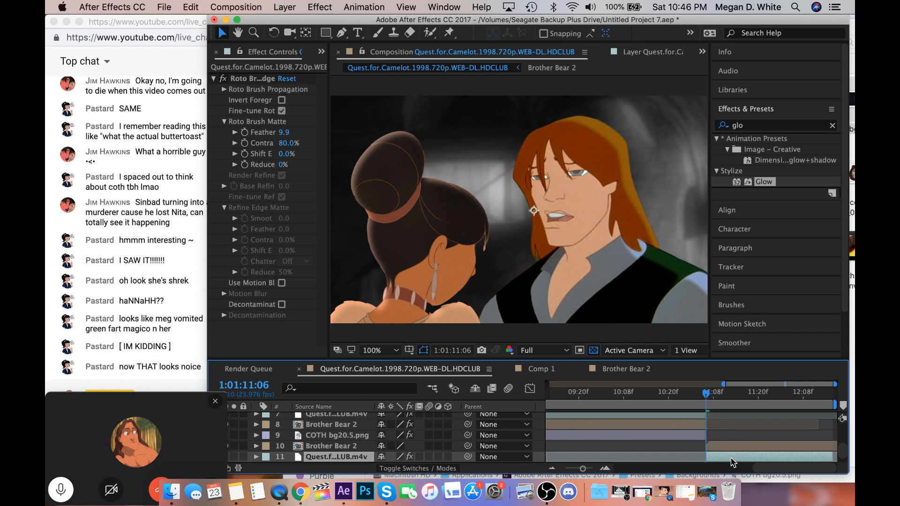
Copy the Color Balance effect with the shadow, midtone and highlight settings from Quest for Camelot layer 7 to layer 11.
click(689, 415)
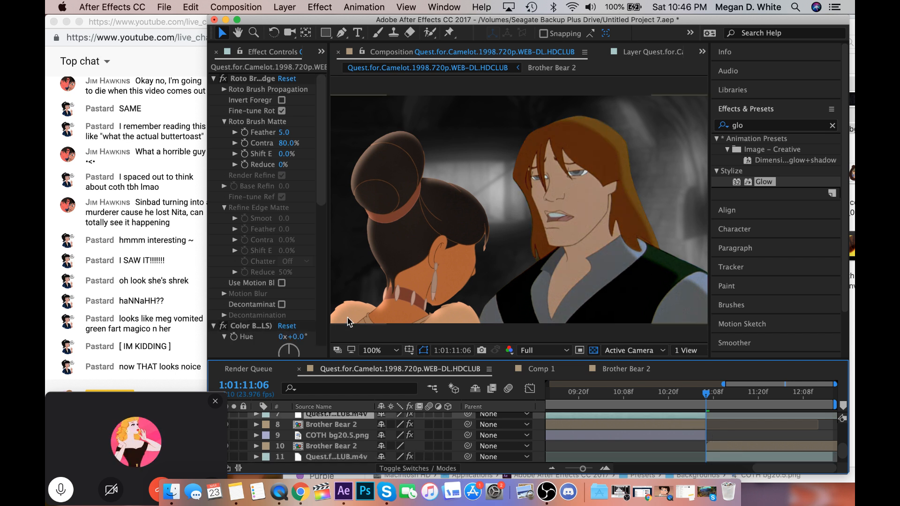
scroll(282, 328, down, 3)
click(250, 357)
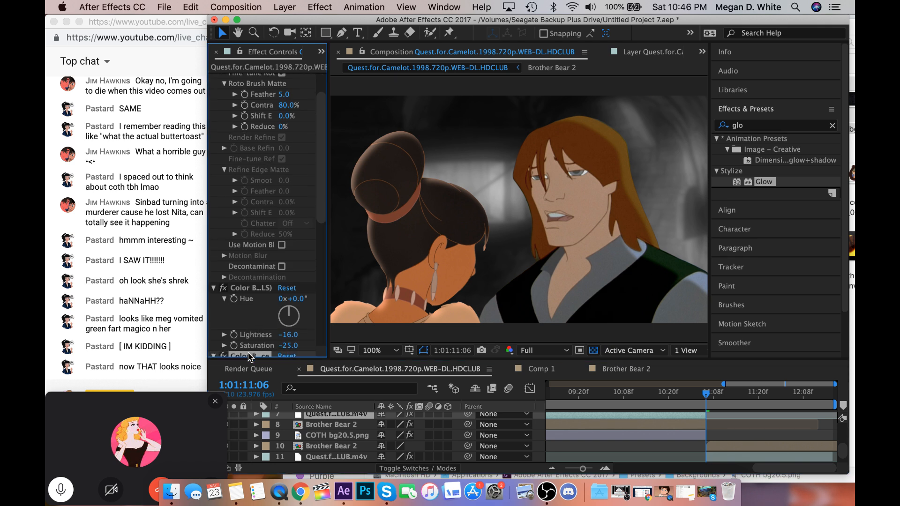
click(720, 459)
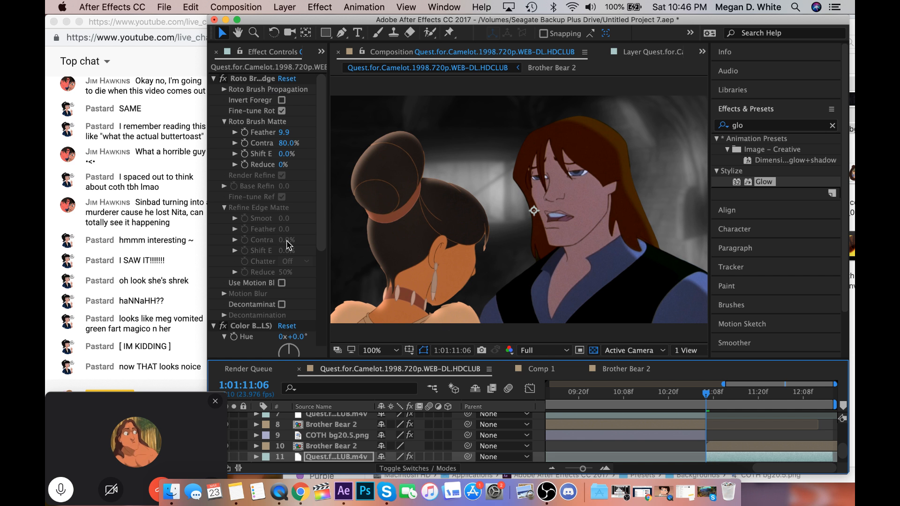
Set the Color Balance shadow red to -46 and shadow green to -15 on Quest for Camelot layer 11.
scroll(286, 244, down, 5)
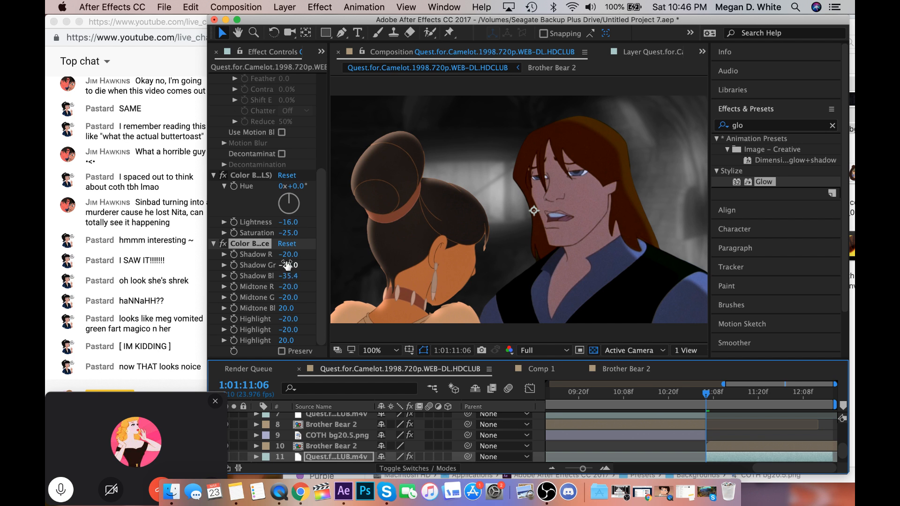
drag(287, 257, 270, 257)
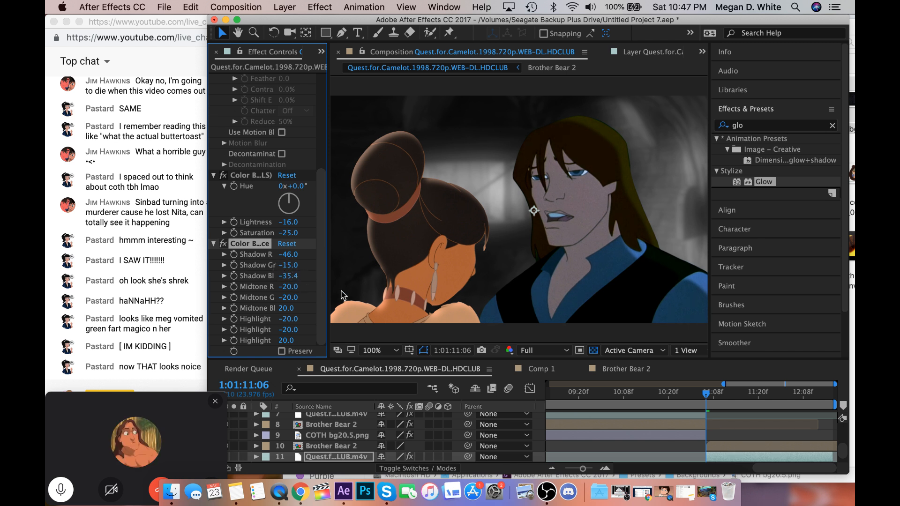
Copy the CC Light Sweep effect from Quest for Camelot layer 7 to layer 11, deleting the misplaced copy on Brother Bear 2 layer 10.
scroll(670, 429, up, 1)
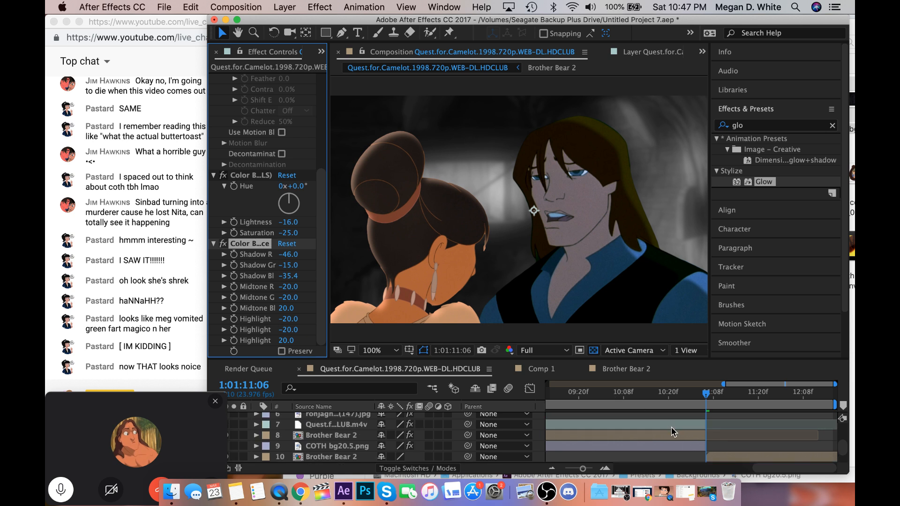
click(671, 426)
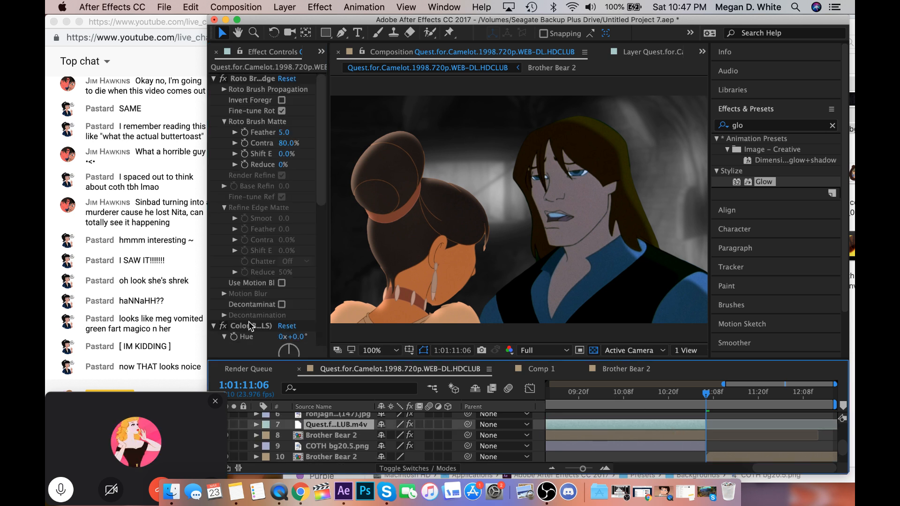
scroll(251, 321, down, 10)
scroll(251, 320, down, 3)
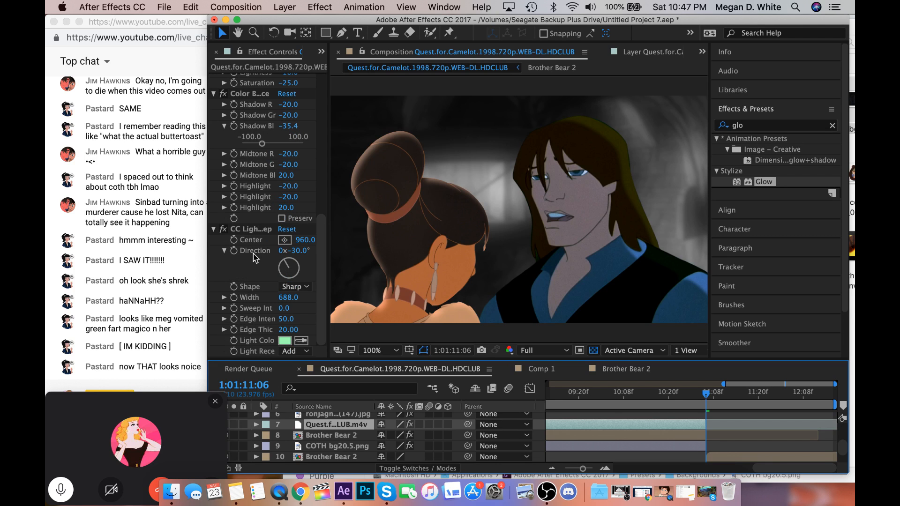
click(251, 228)
scroll(680, 429, down, 2)
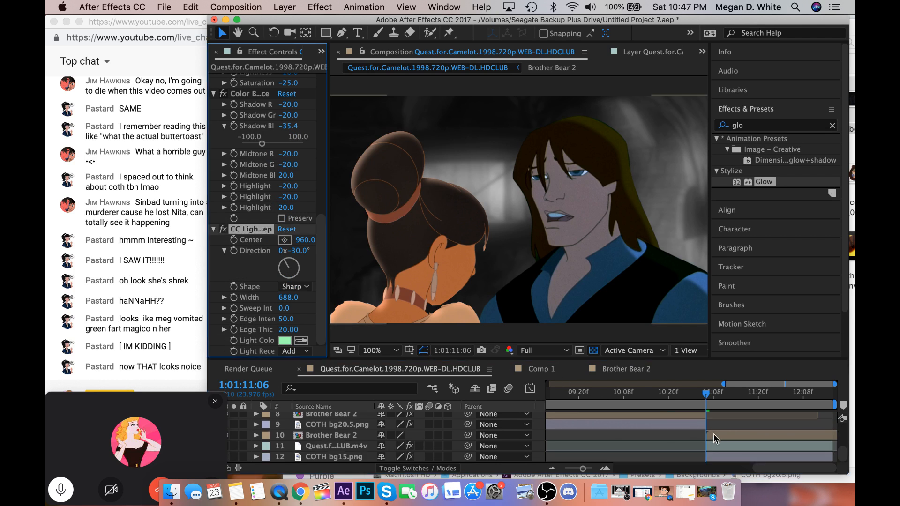
click(714, 436)
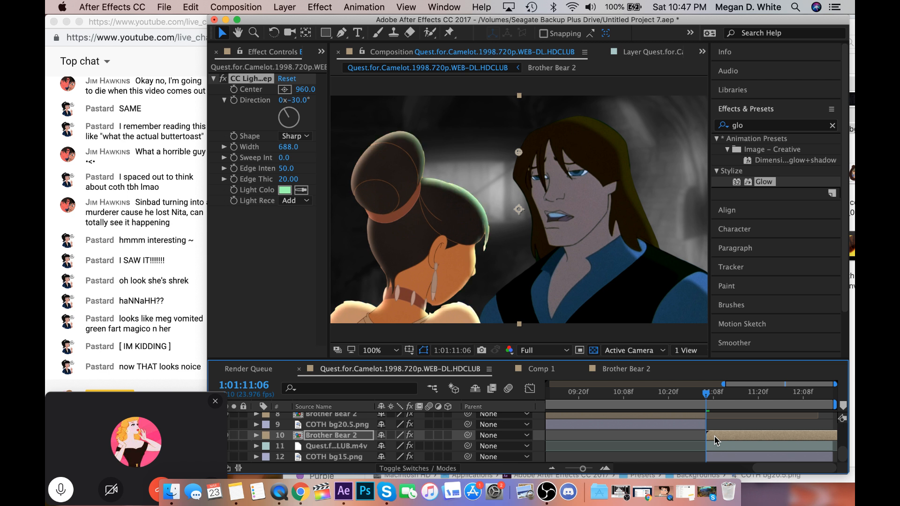
key(Delete)
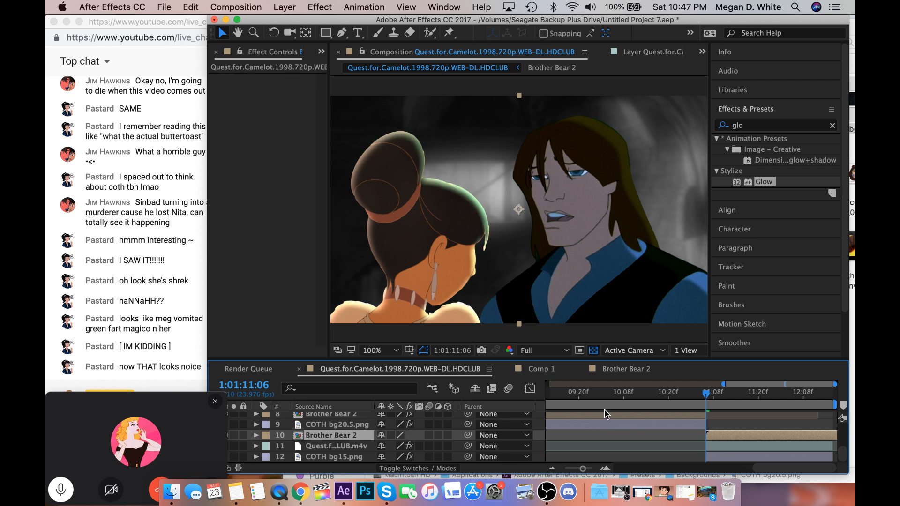
click(732, 446)
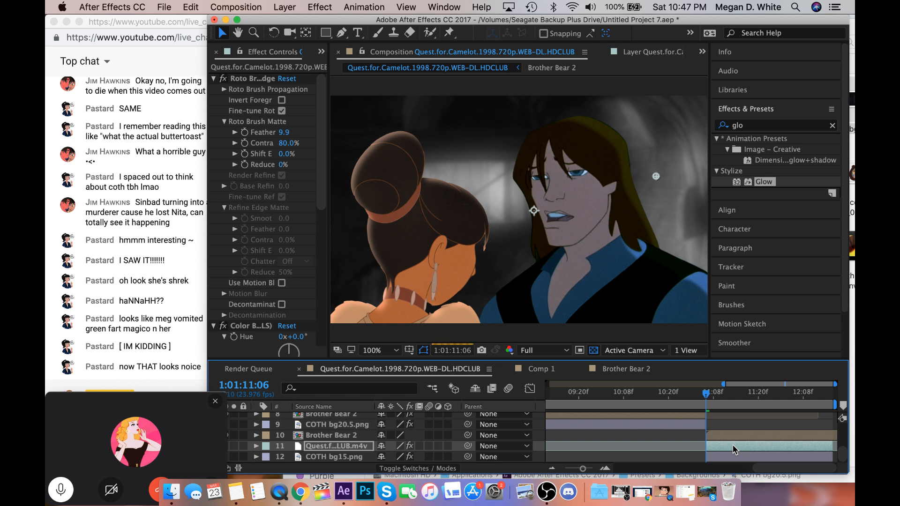
Copy the CC Toner effect from Brother Bear 2 layer 8 to layer 10, undoing the stray paste on Quest for Camelot layer 11.
scroll(733, 449, up, 2)
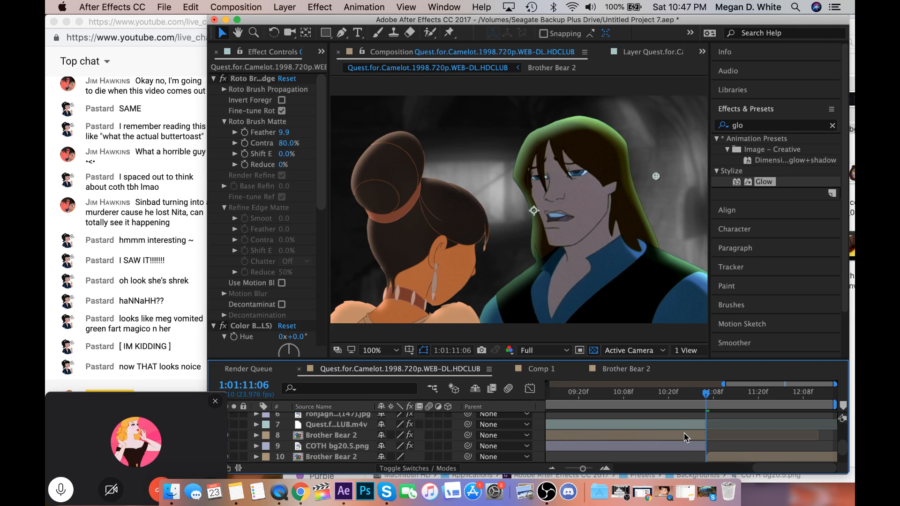
click(684, 433)
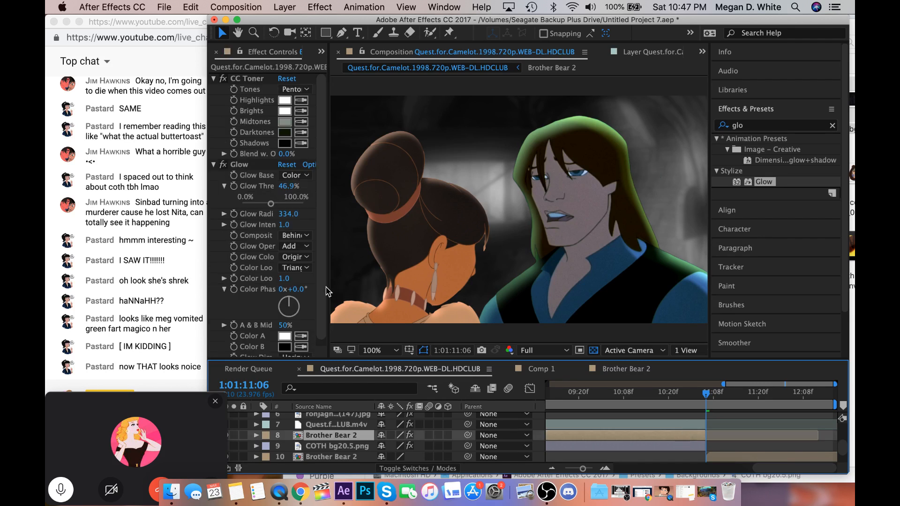
click(247, 83)
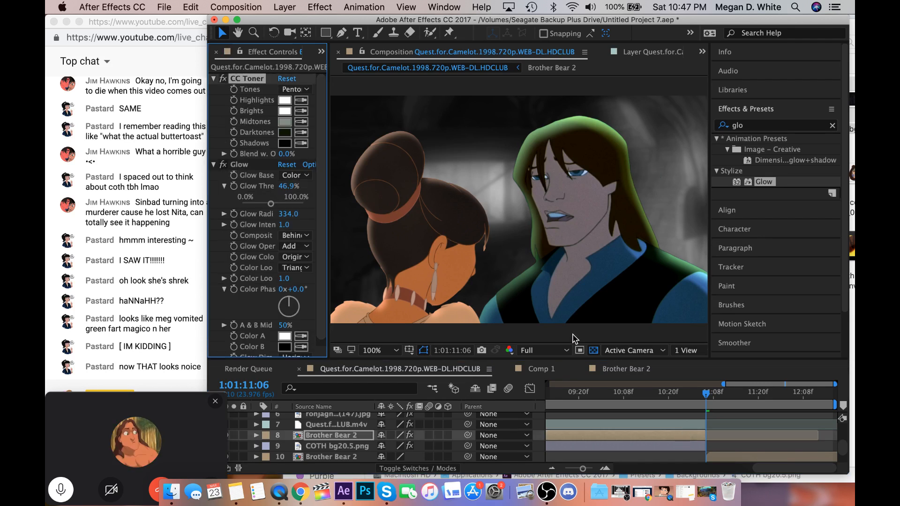
scroll(709, 435, down, 2)
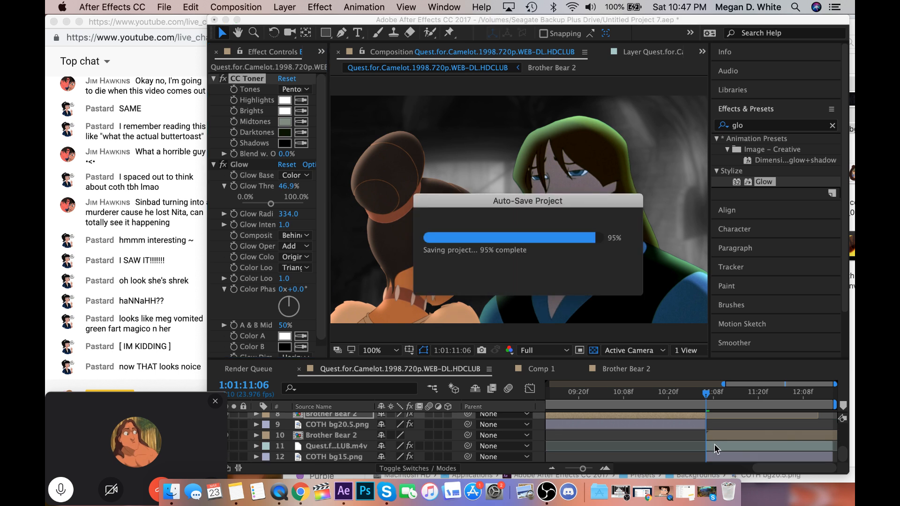
click(715, 449)
key(super+v)
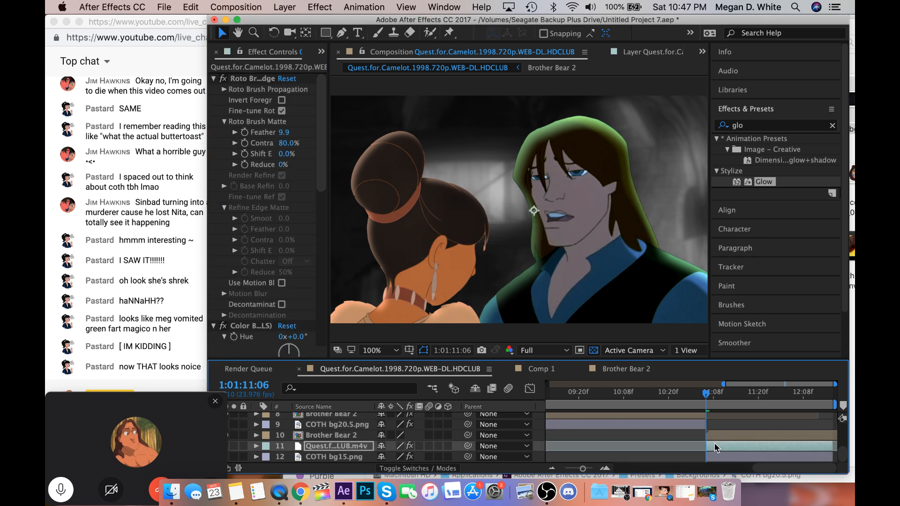
key(super+z)
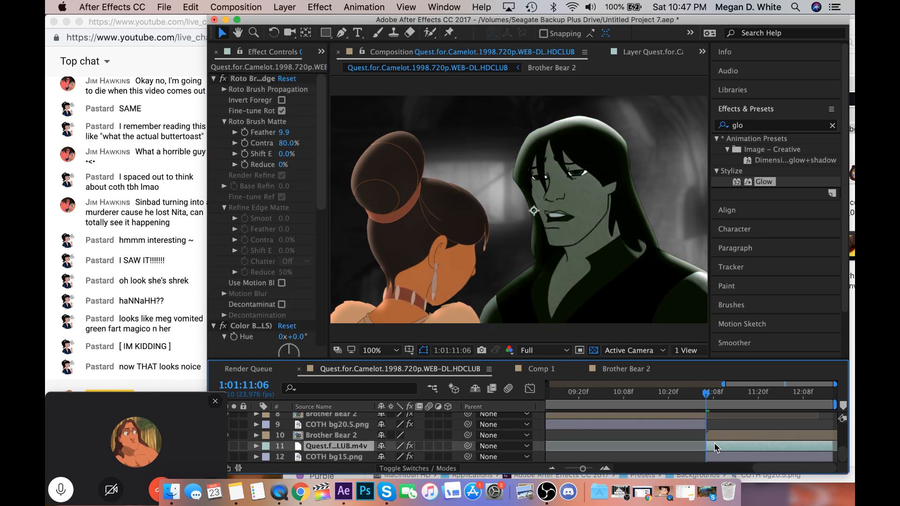
click(715, 435)
key(super+v)
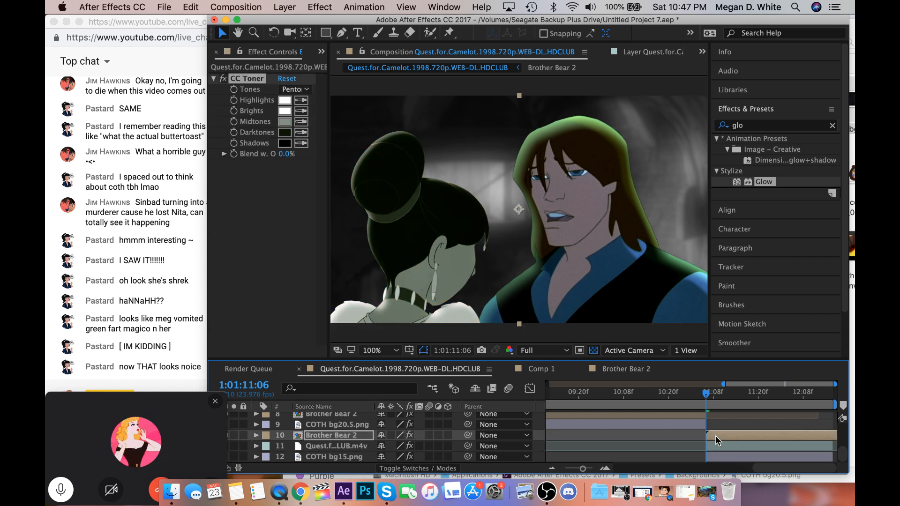
Copy the Glow effect from Brother Bear 2 layer 8 to Brother Bear 2 layer 10.
scroll(715, 435, up, 2)
click(690, 434)
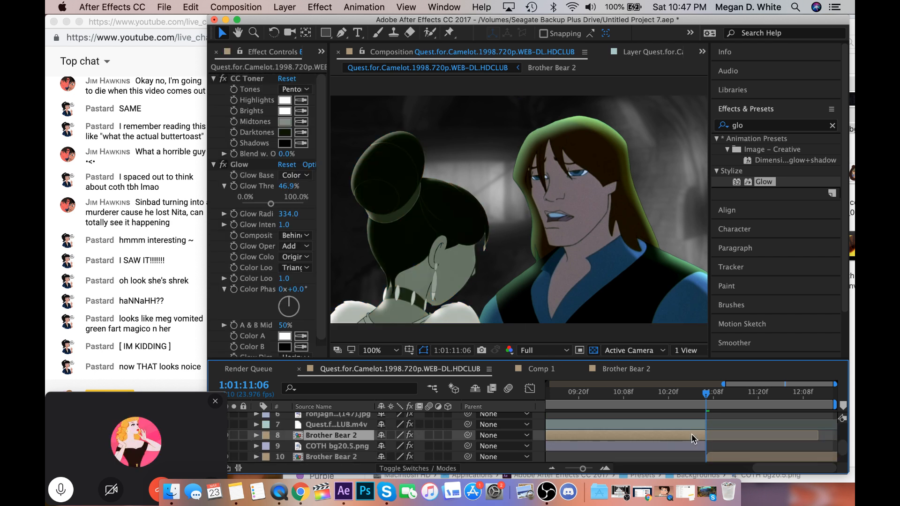
click(246, 165)
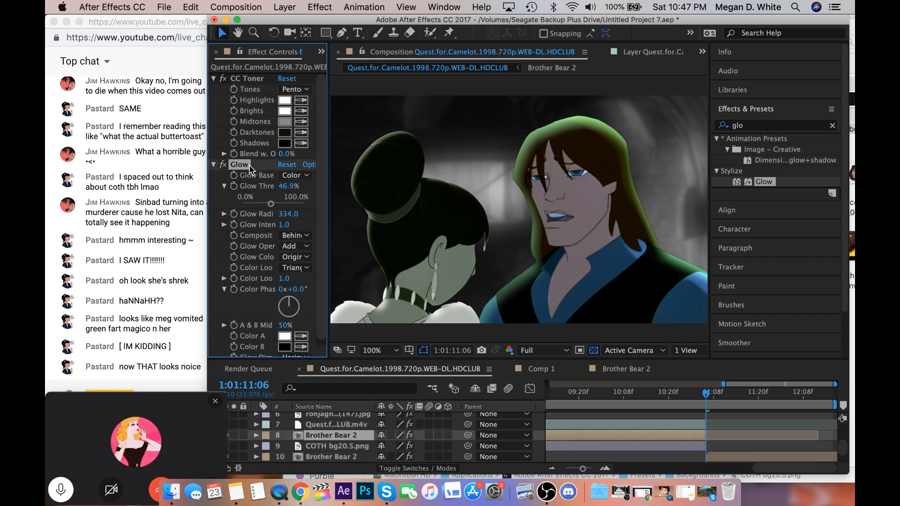
click(715, 457)
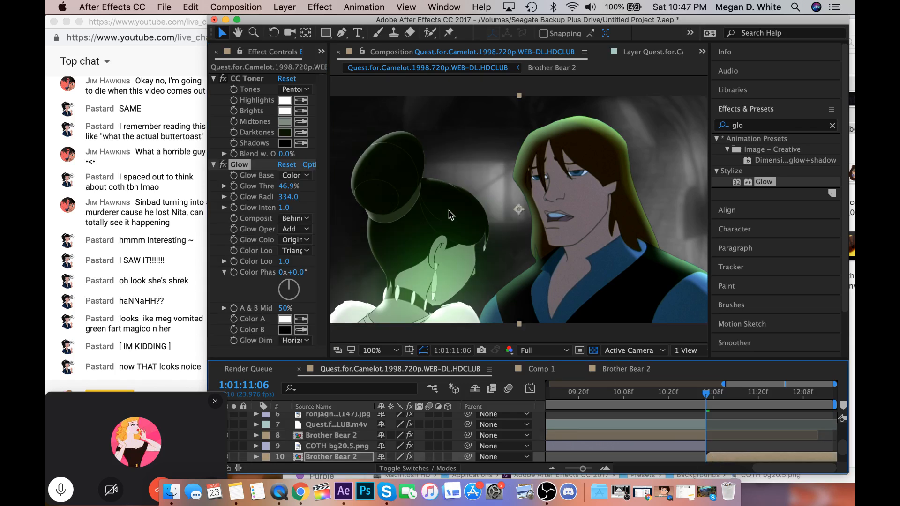
Set the blending mode of Brother Bear 2 layer 10 to Add and preview the shot.
click(285, 7)
mouse_move(356, 250)
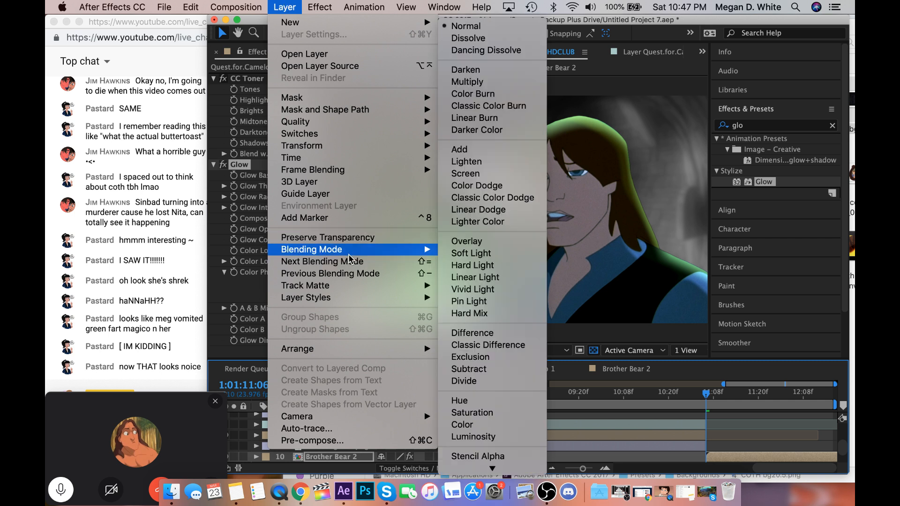
click(462, 151)
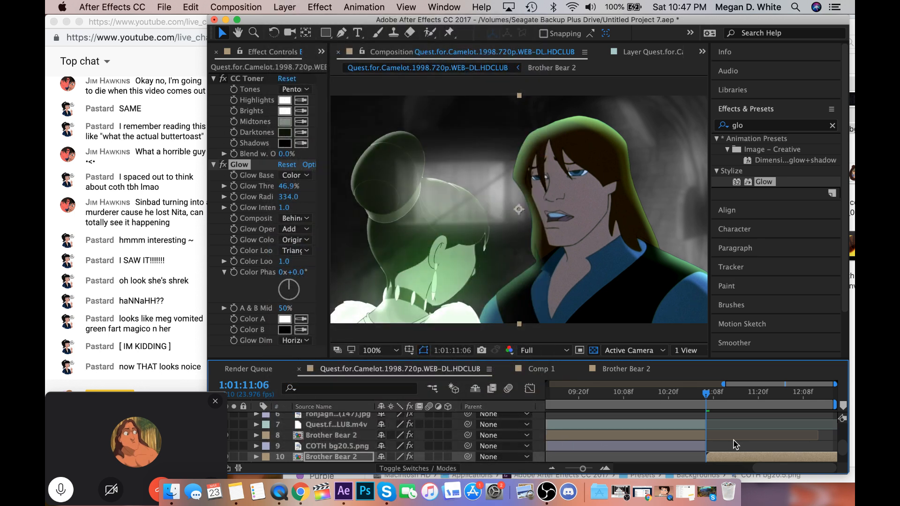
key(space)
Move the playhead to 1:01:04:08 and add the Quest for Camelot composition to the render queue.
scroll(733, 444, down, 2)
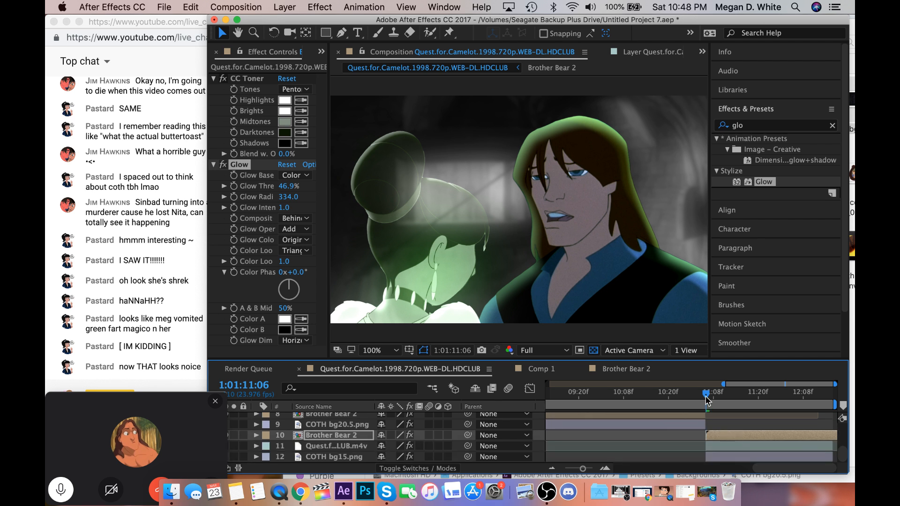
scroll(698, 401, up, 4)
scroll(691, 402, left, 5)
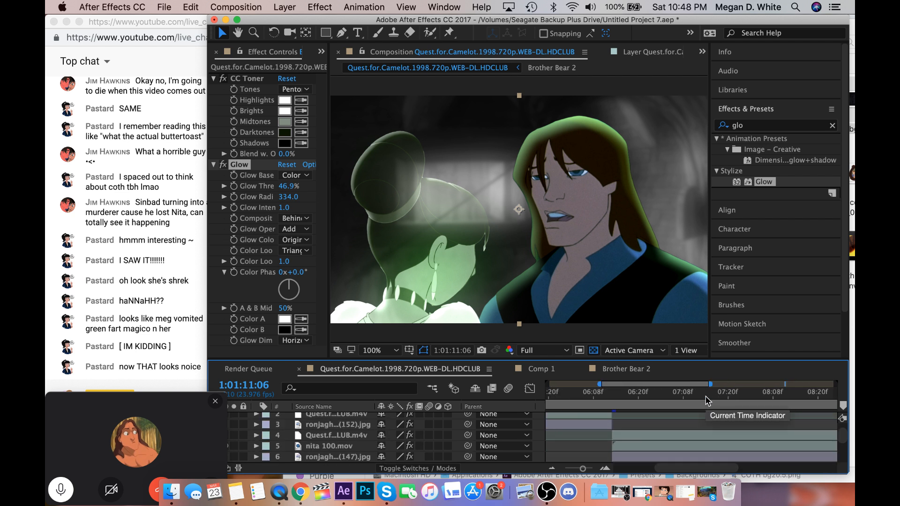
click(551, 396)
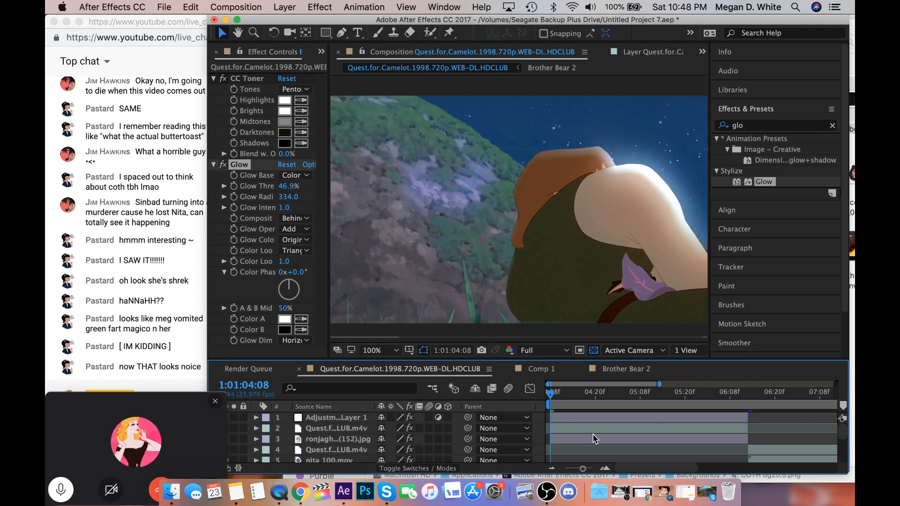
scroll(594, 438, down, 1)
scroll(594, 438, right, 5)
scroll(595, 438, left, 5)
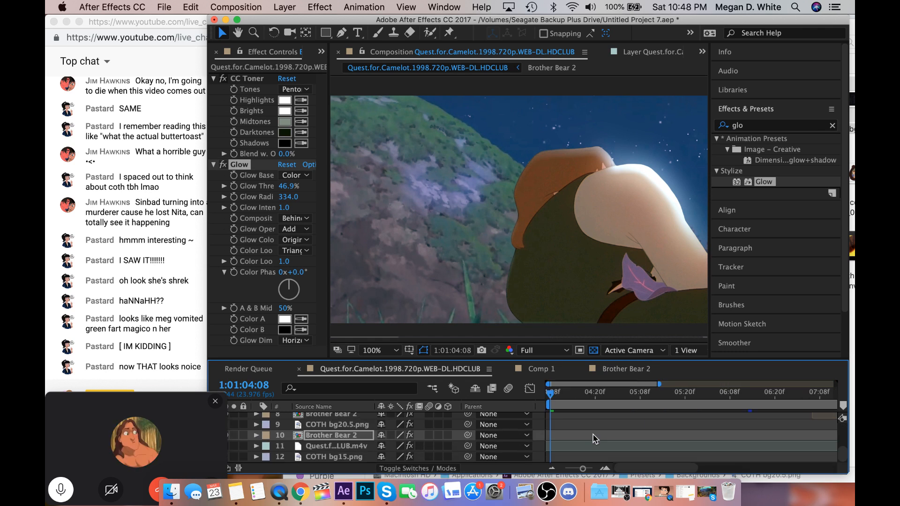
scroll(595, 438, up, 1)
click(254, 7)
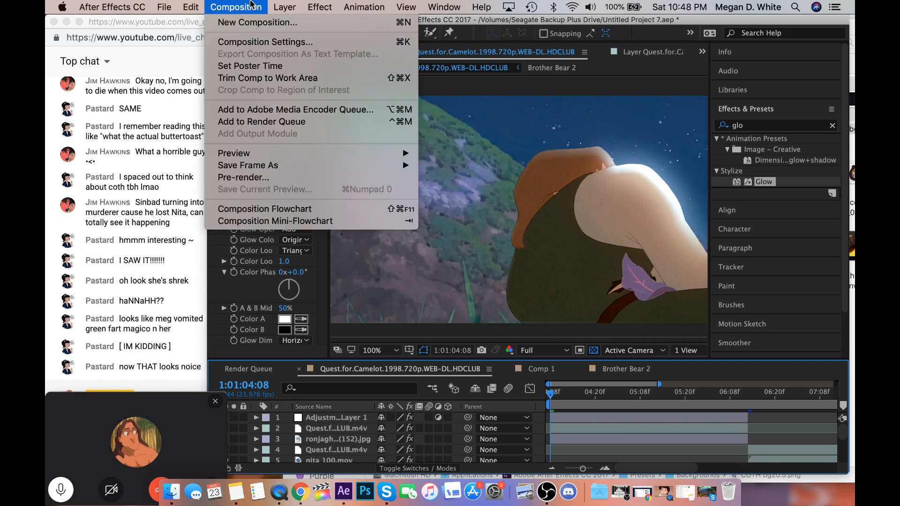
click(253, 123)
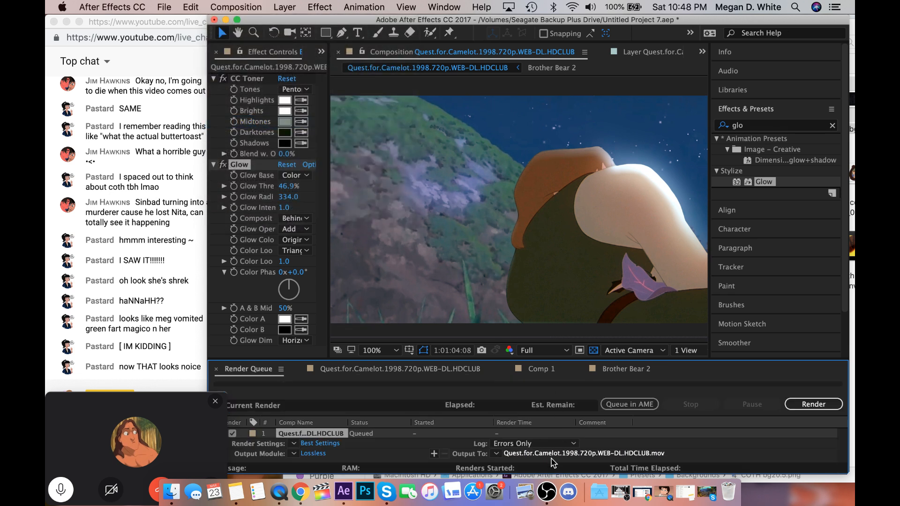
Set the render output file to "you garretia.mov" on the Seagate Backup Plus Drive in QuickTime format.
click(552, 451)
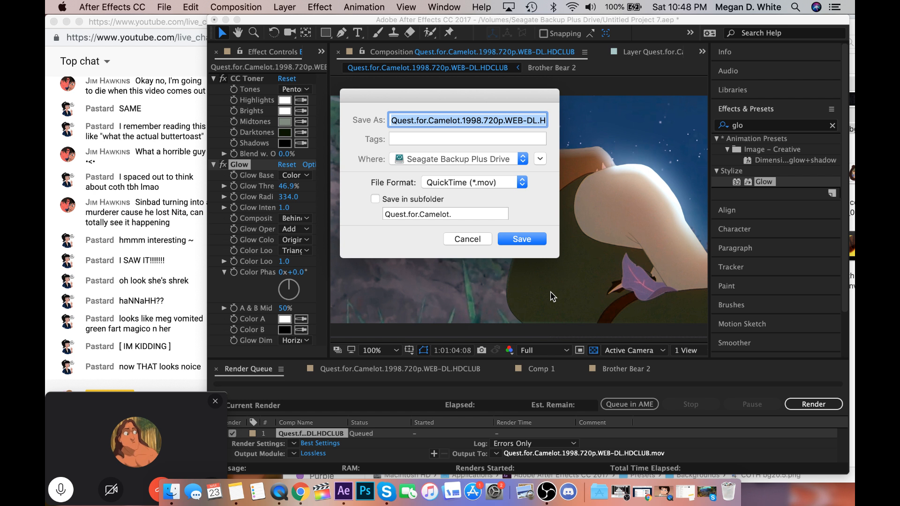
text(you)
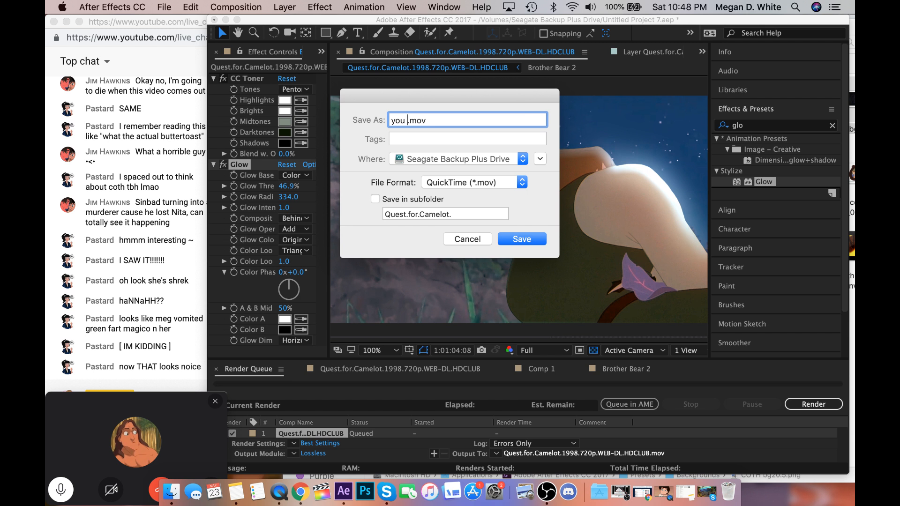
text(garr)
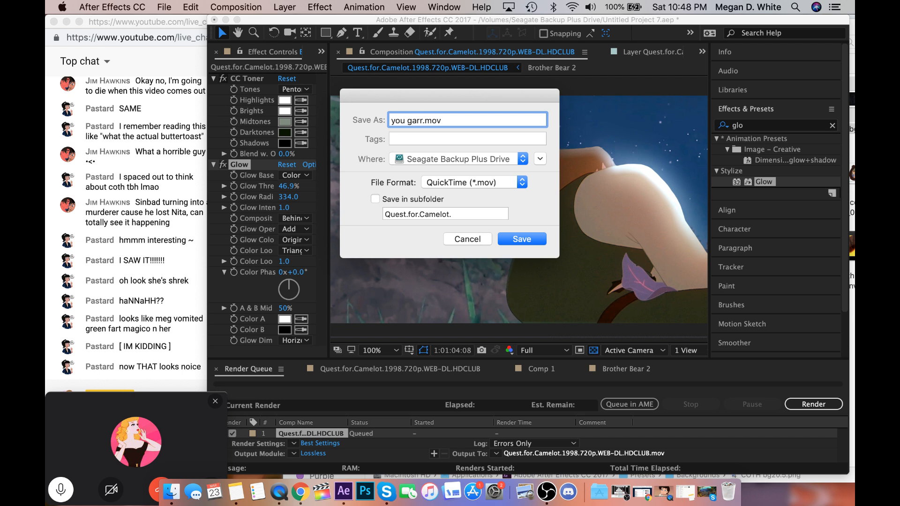
text(etia)
click(519, 240)
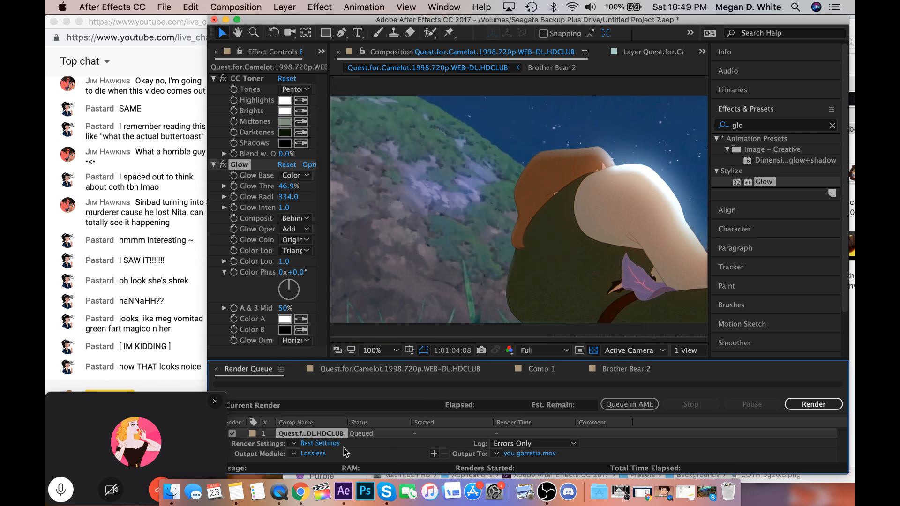
Set the output module's video channels to RGB + Alpha and start rendering the queued composition.
click(322, 455)
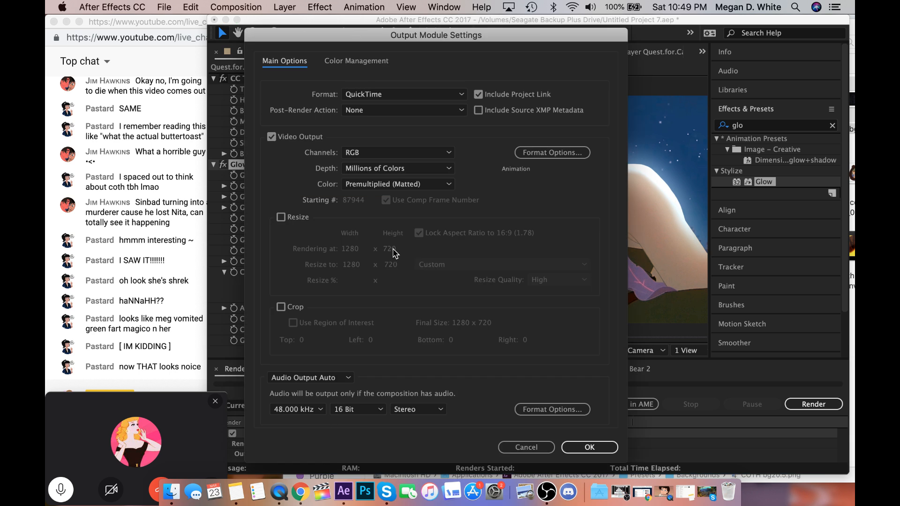
click(426, 153)
click(406, 189)
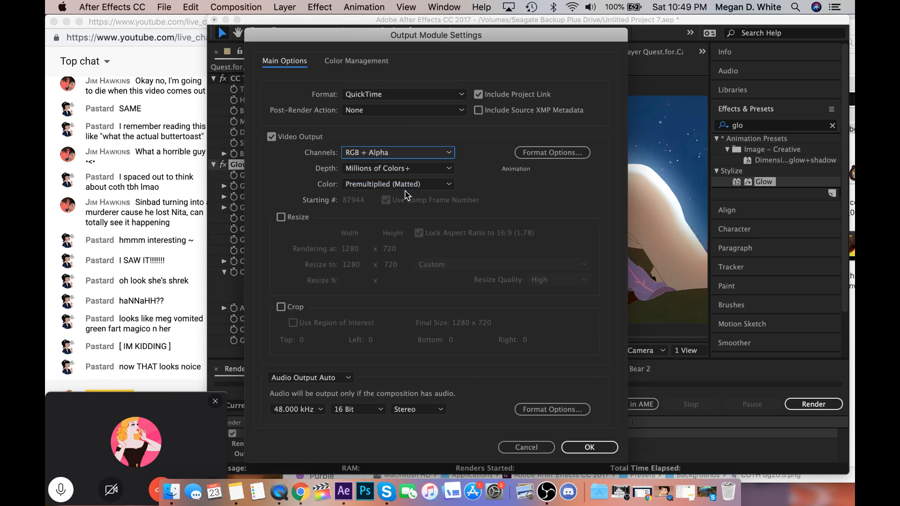
click(608, 450)
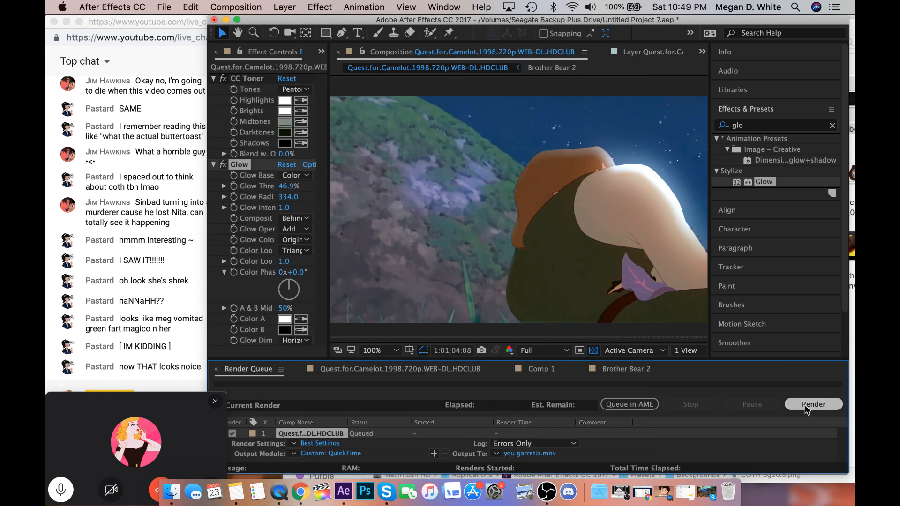
click(806, 408)
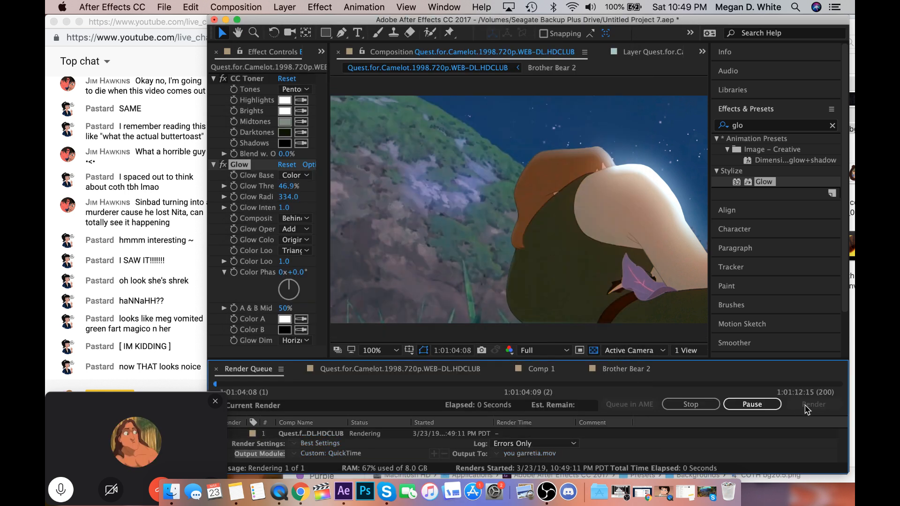
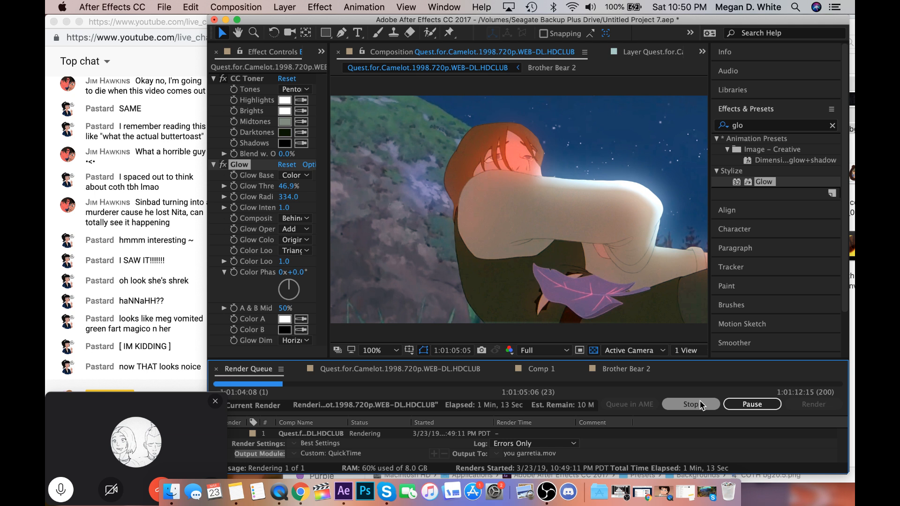
Stop the running render and review the effects on Quest for Camelot layer 2 at 1:01:04:23.
click(702, 405)
click(385, 371)
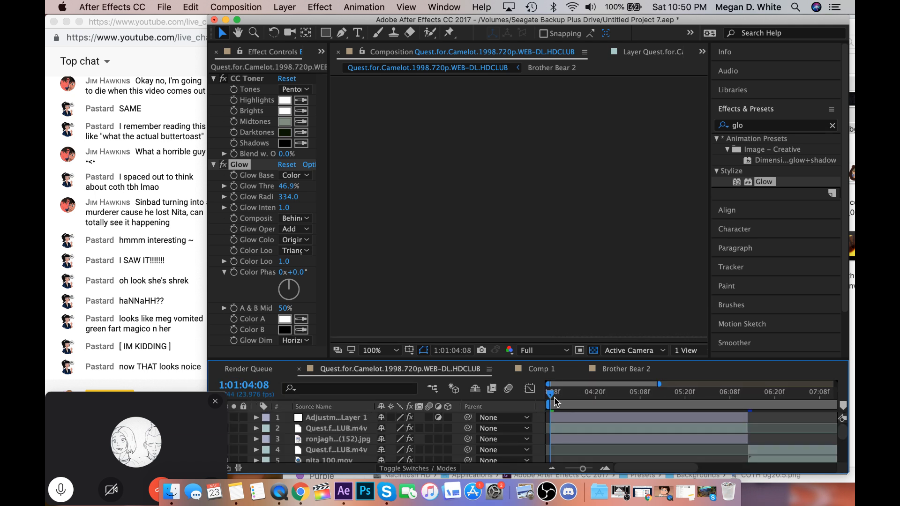
drag(554, 401, 608, 406)
click(614, 428)
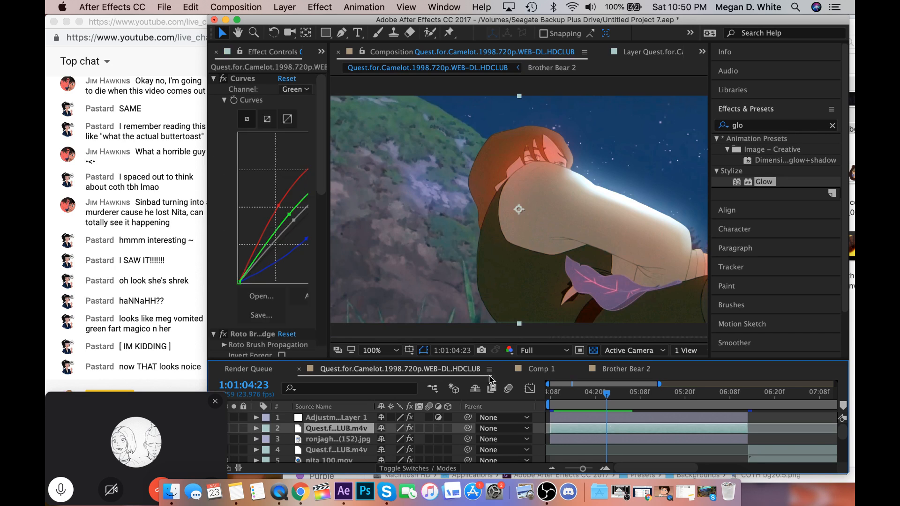
scroll(292, 309, down, 10)
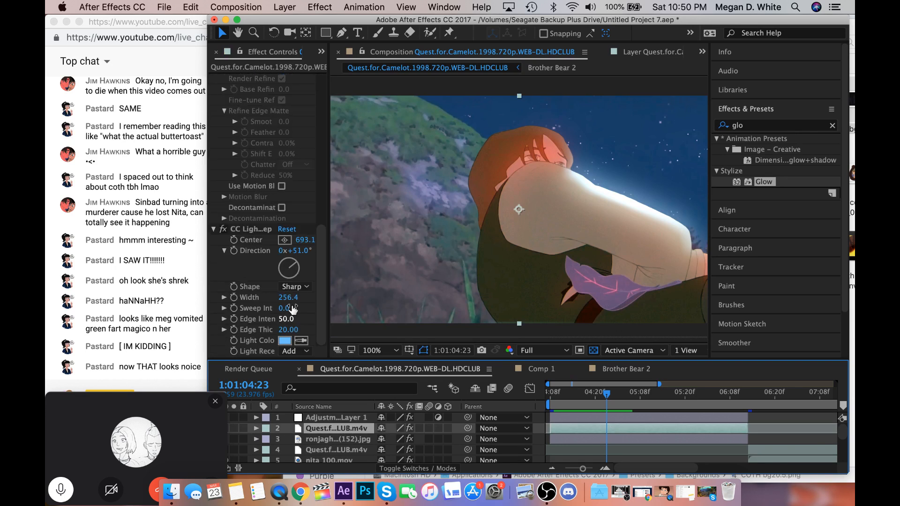
scroll(286, 309, up, 6)
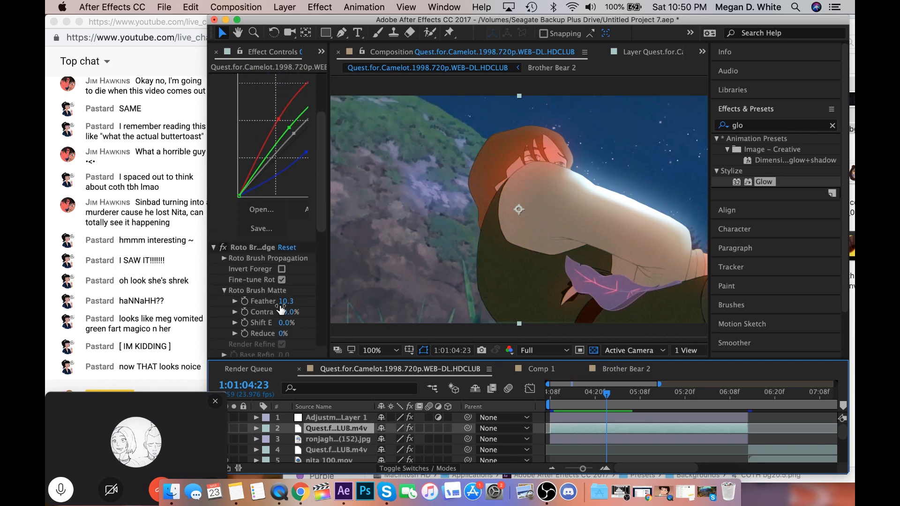
Set the adjustment layer's Glow Threshold to 63.5% and return the playhead to 1:01:04:08.
click(577, 417)
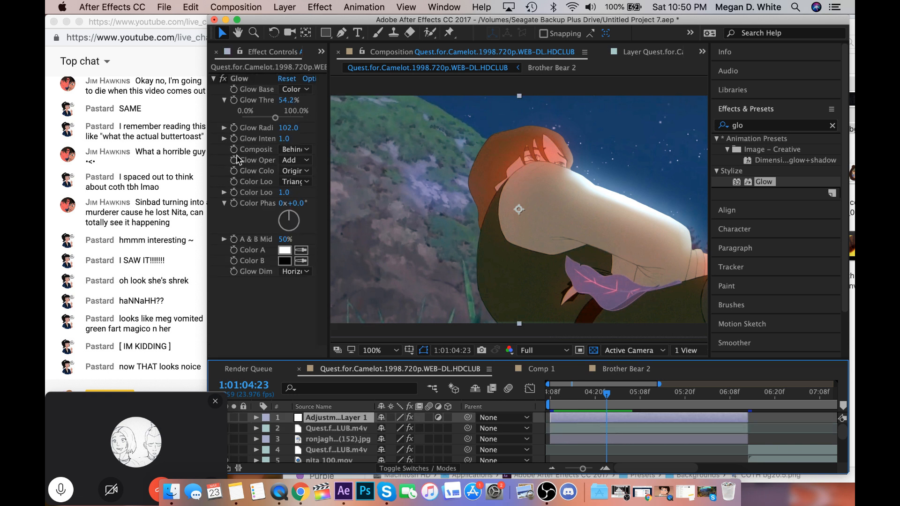
drag(275, 118, 281, 121)
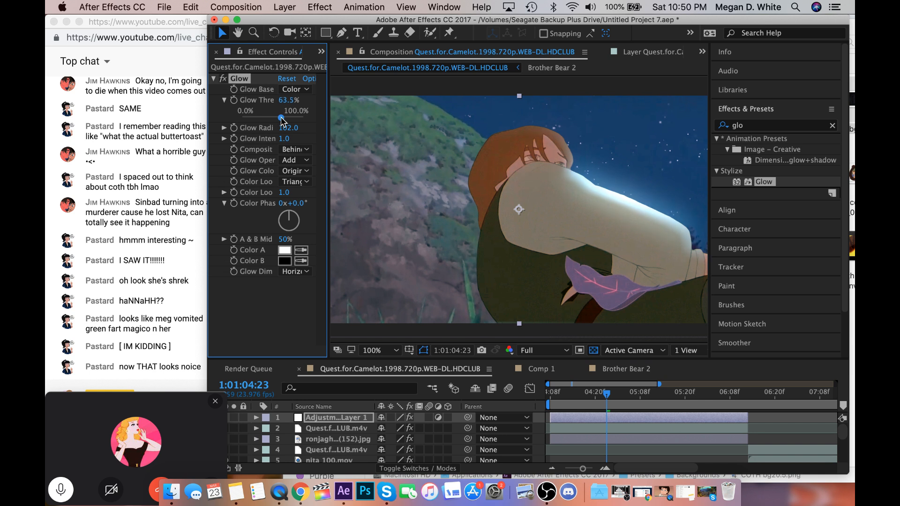
click(550, 396)
Extend the adjustment layer's out point to the end of the Quest for Camelot clip in layer 4.
scroll(619, 417, right, 5)
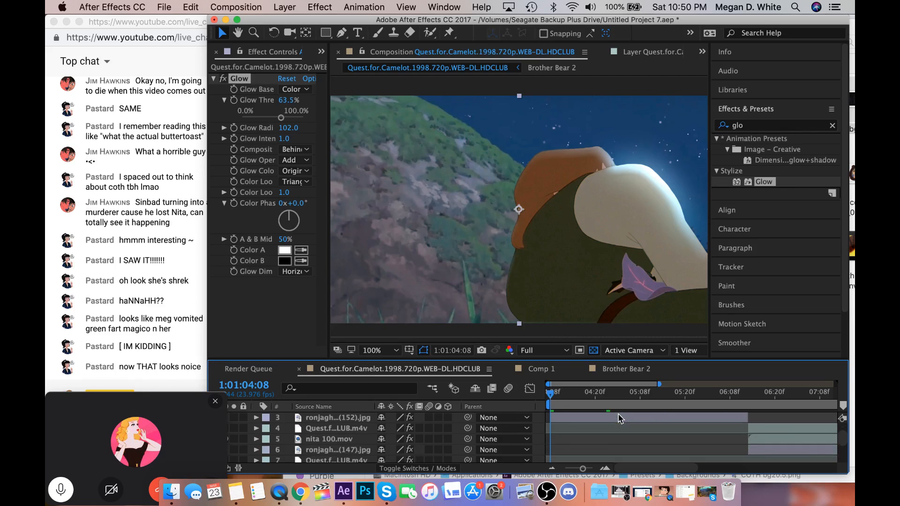
scroll(618, 417, right, 10)
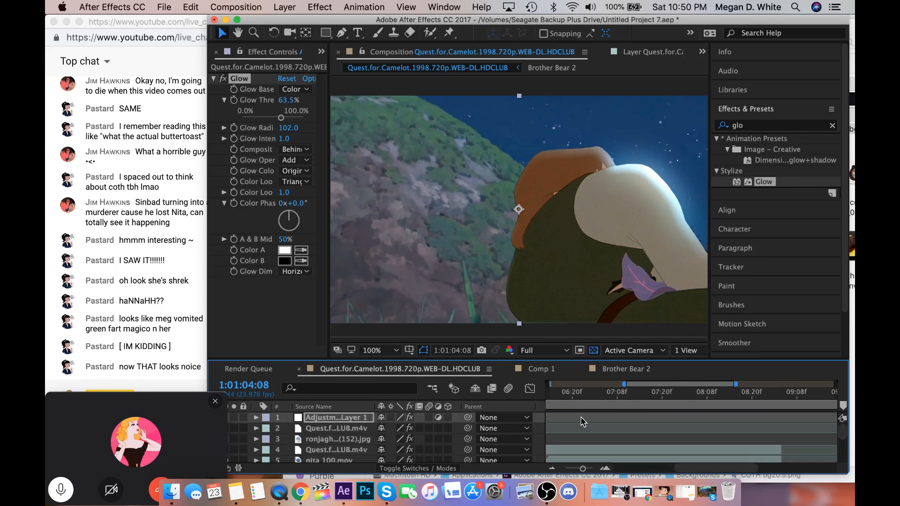
drag(595, 417, 830, 463)
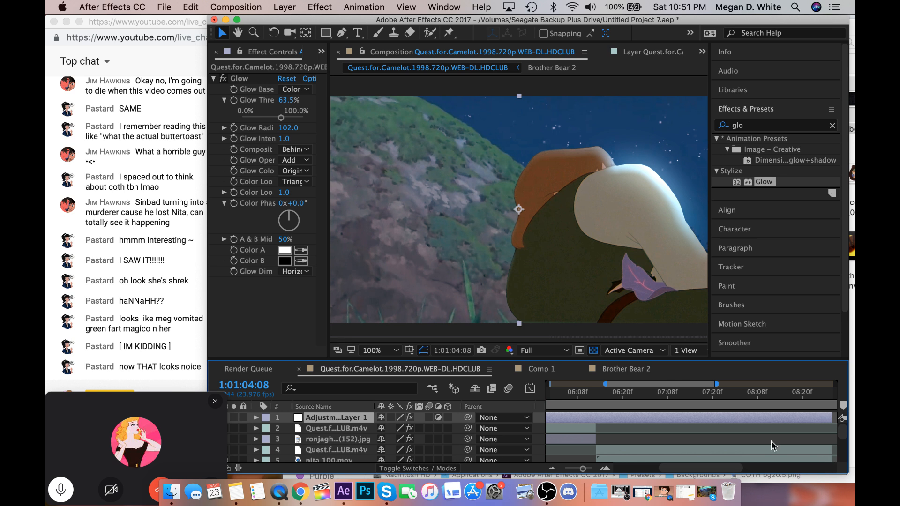
scroll(649, 417, down, 2)
scroll(649, 417, left, 5)
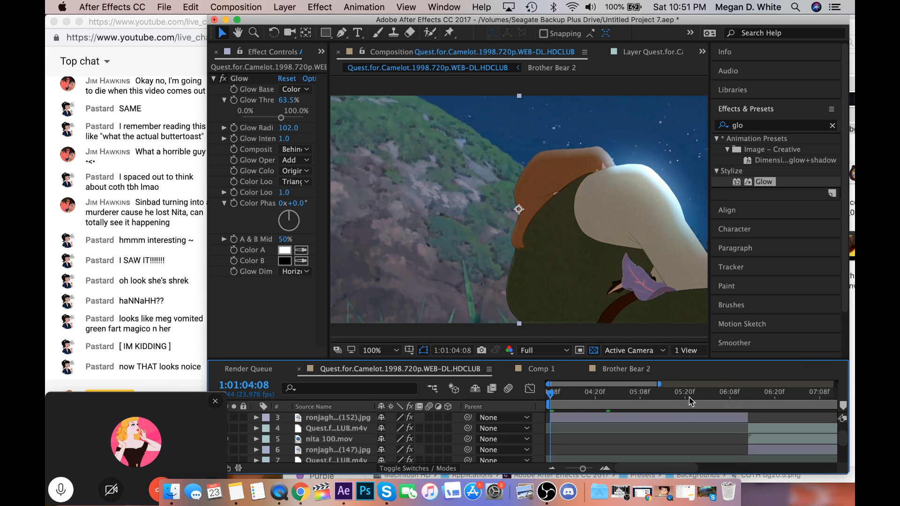
Add the Quest for Camelot composition to the render queue again and locate its new queued item.
click(256, 6)
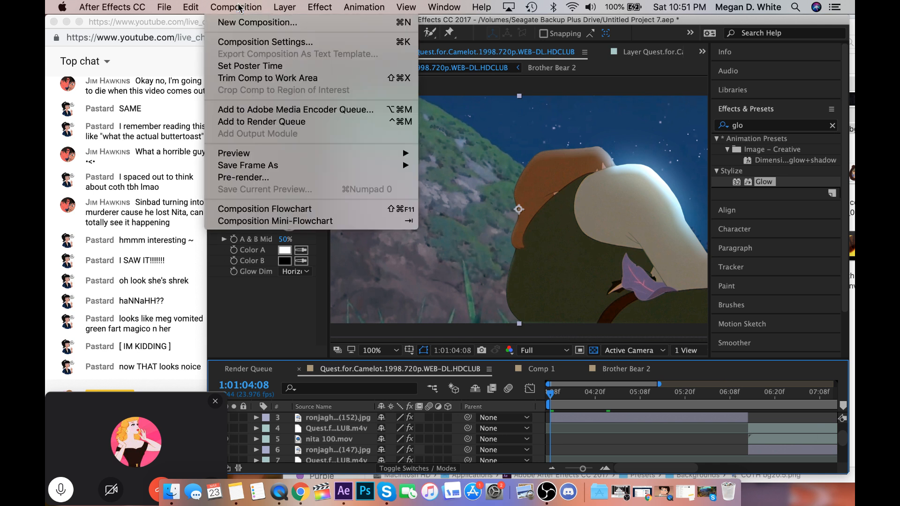
click(255, 121)
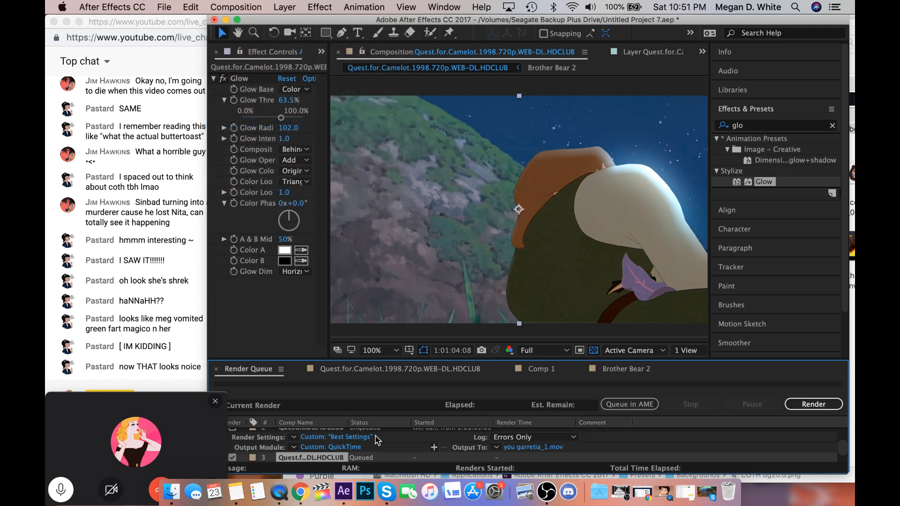
scroll(417, 445, down, 1)
scroll(516, 457, up, 5)
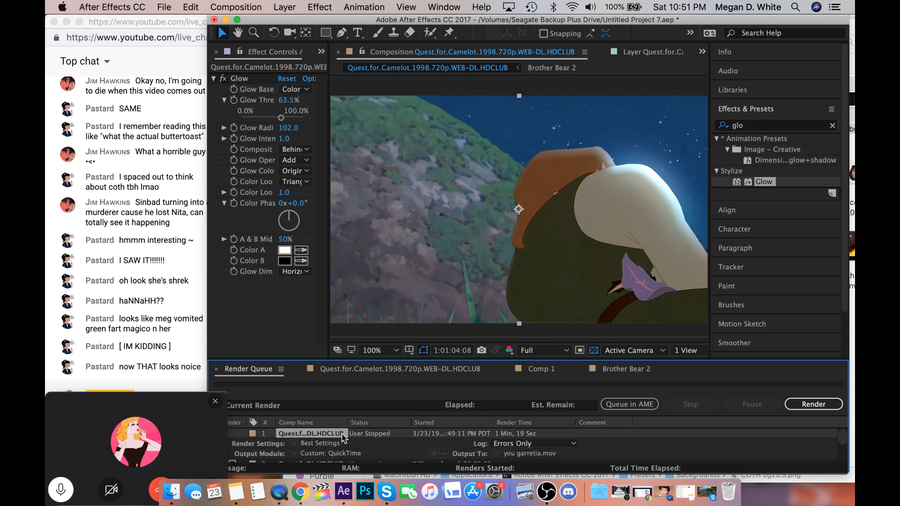
scroll(344, 438, down, 3)
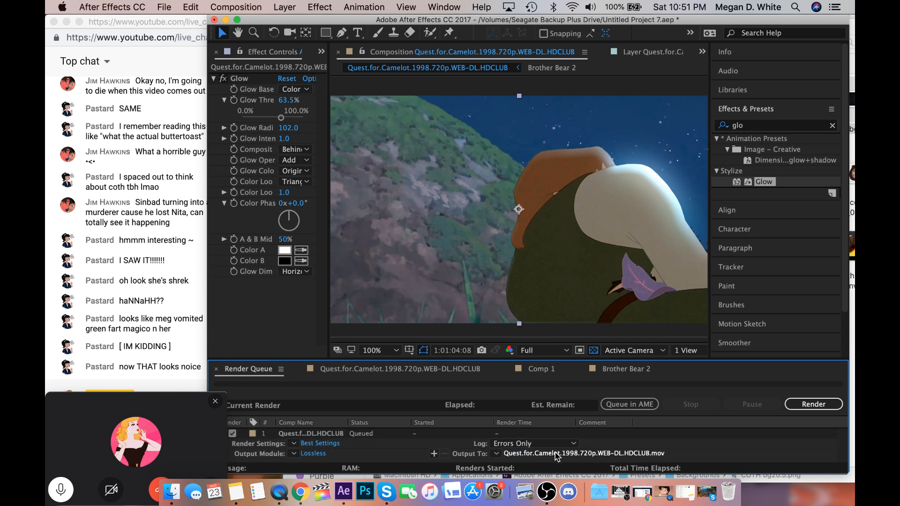
Set the queued item's output file to "you garrettia.mov" on the Seagate Backup Plus Drive in QuickTime format.
click(556, 455)
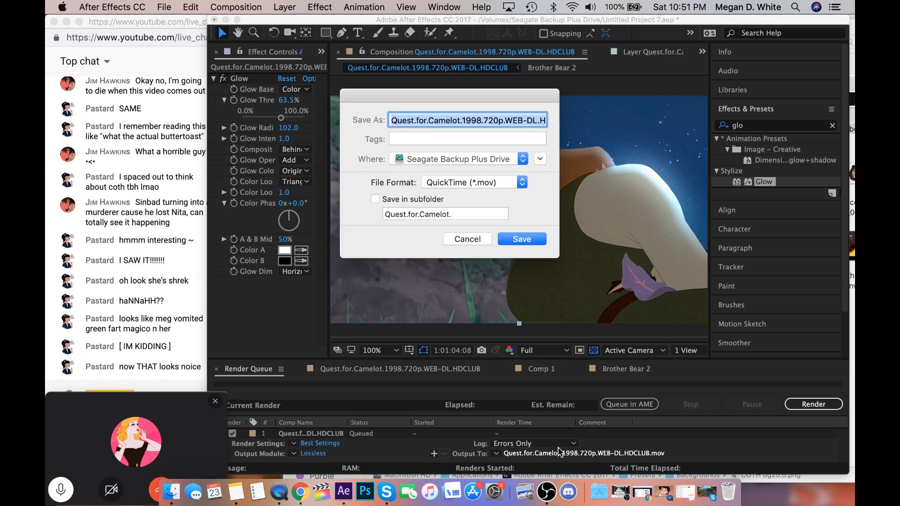
text(you .mov)
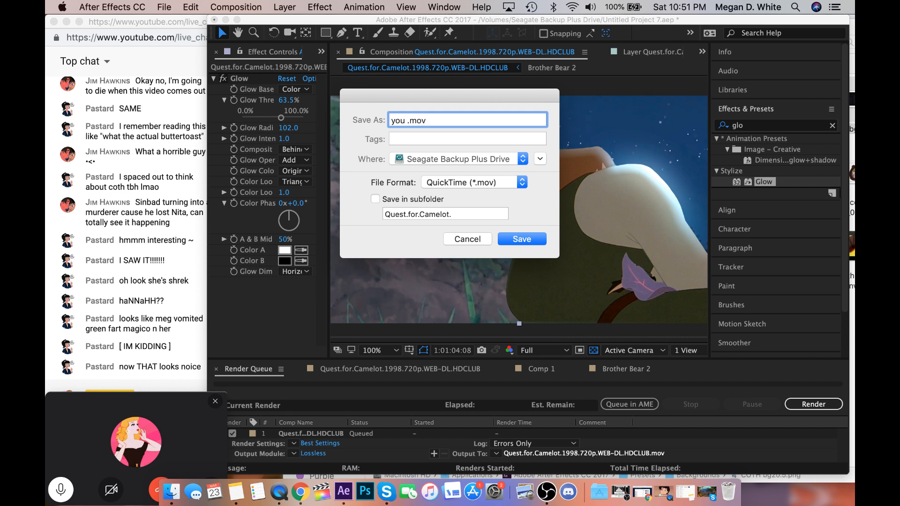
text(garret)
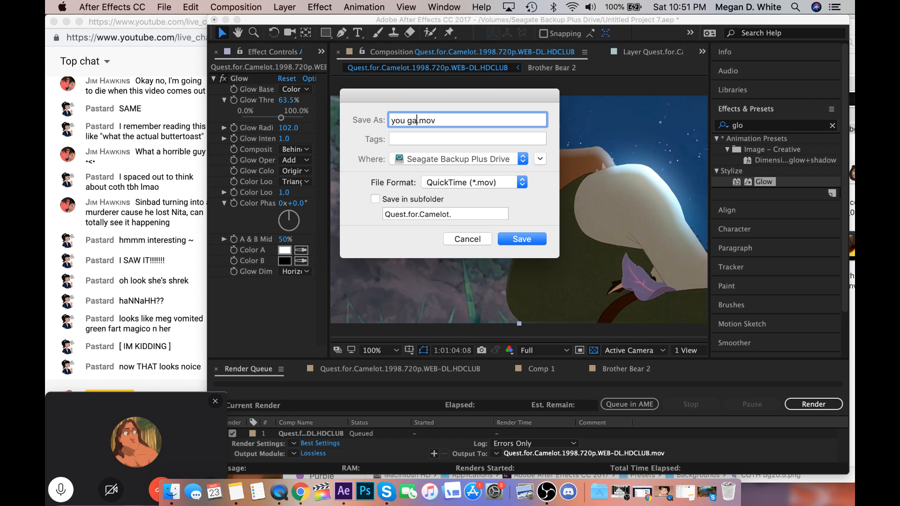
text(ou)
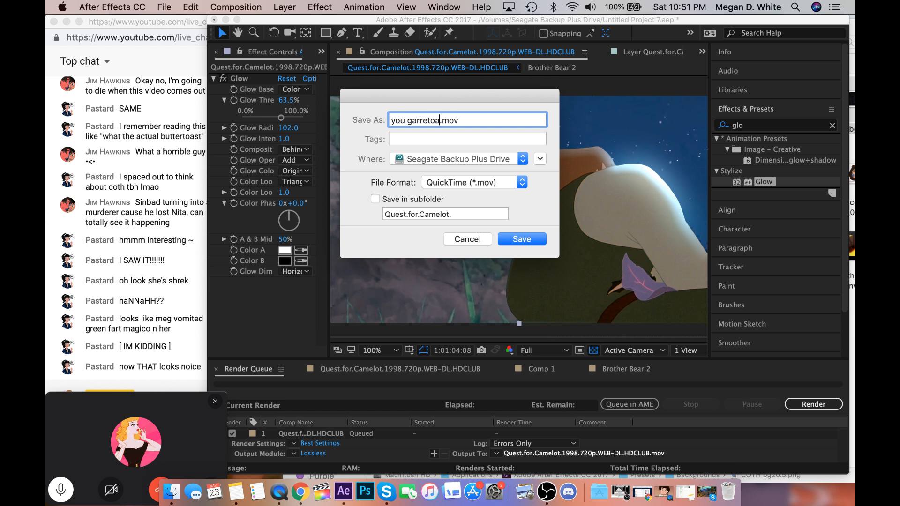
key(BackSpace)
key(BackSpace)
key(BackSpace)
key(BackSpace)
key(BackSpace)
text(ettia)
key(Return)
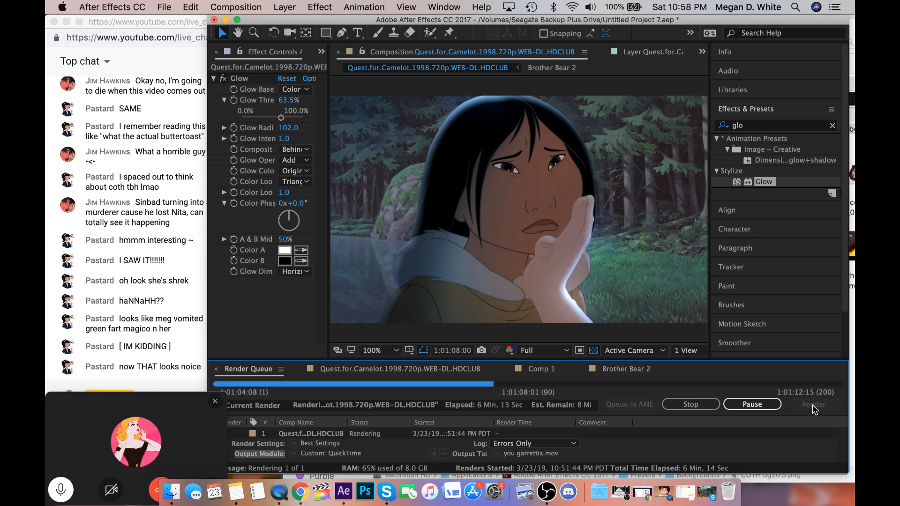
Check the stream in OBS and the YouTube live chat in Chrome, returning to the After Effects render after each.
click(630, 492)
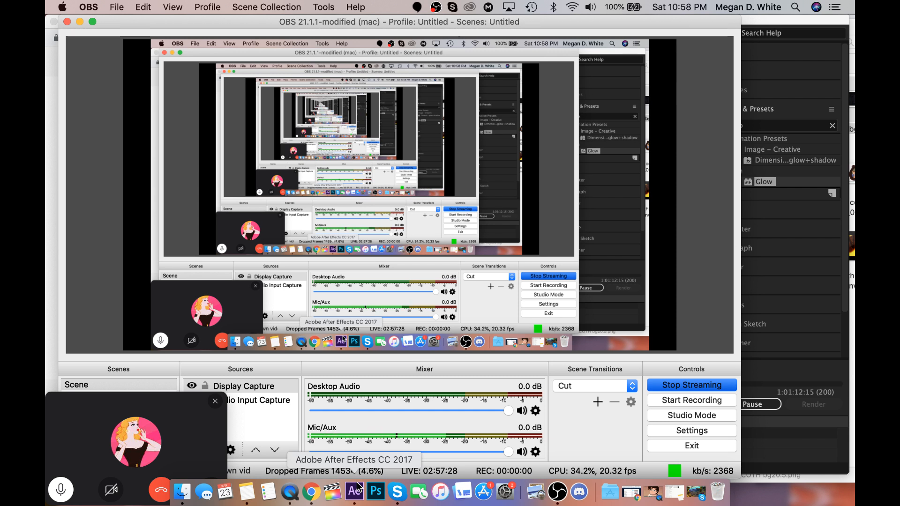
click(775, 419)
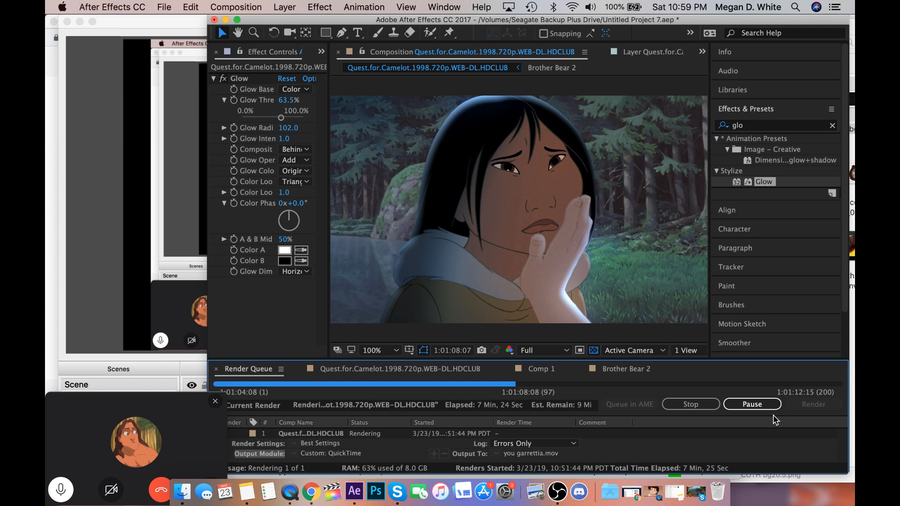
click(76, 21)
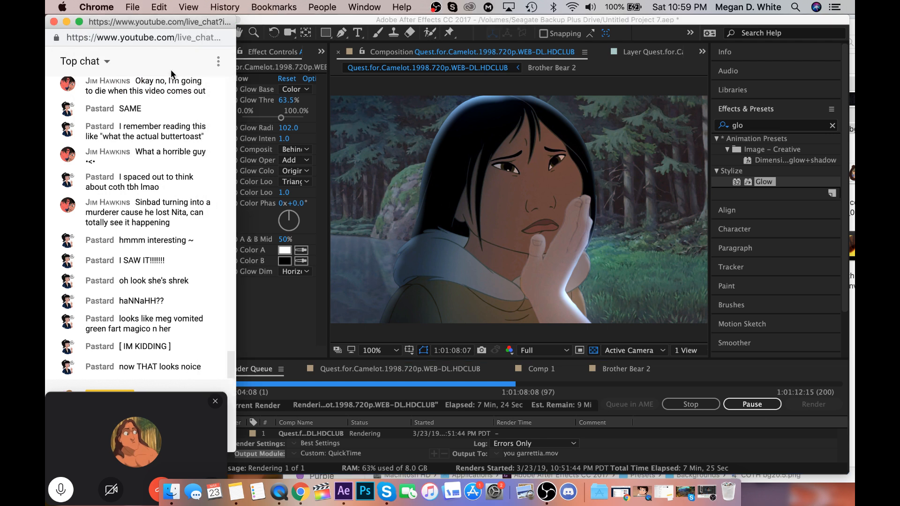
click(323, 17)
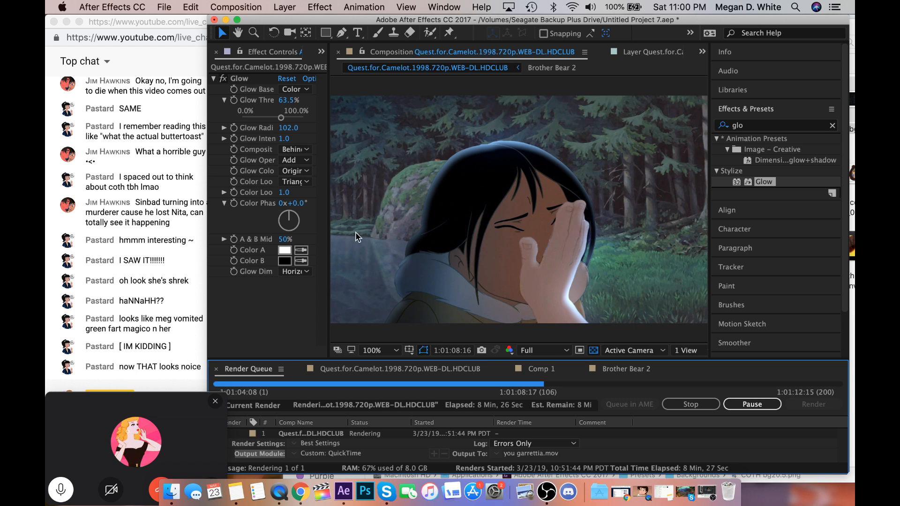
Switch to Final Cut Pro with the "you {non disney rp couples}" project and enlarge the viewer area above the timeline.
click(322, 491)
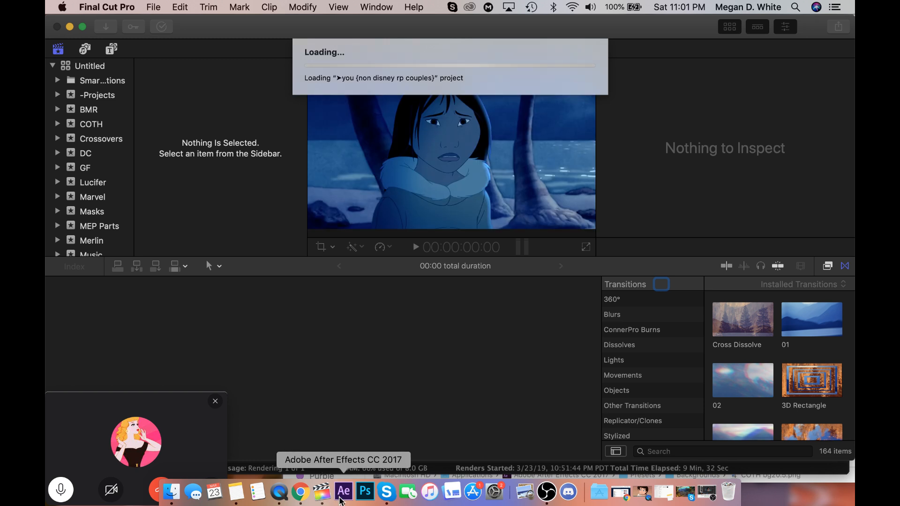
click(340, 498)
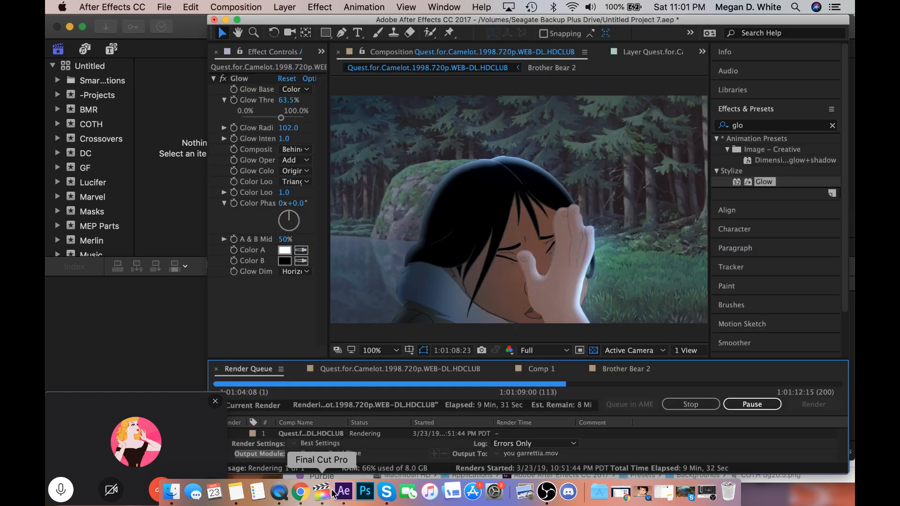
click(192, 371)
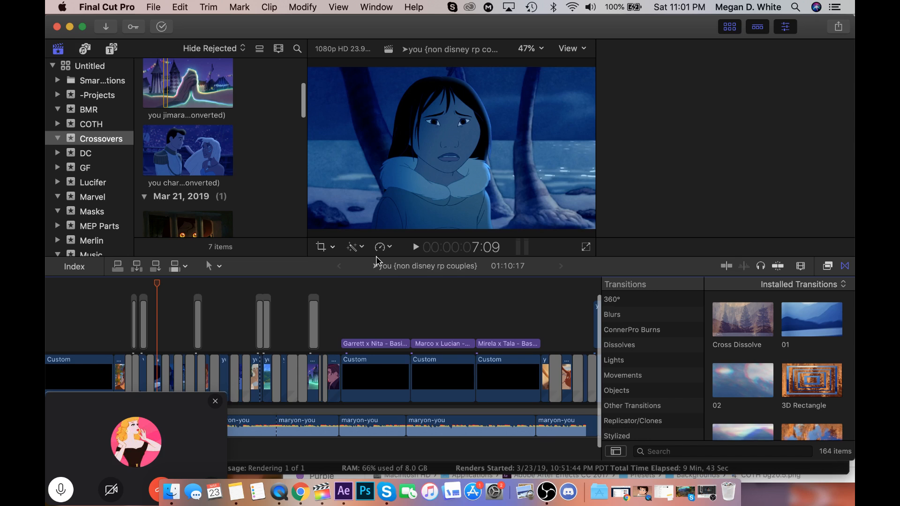
drag(377, 257, 415, 385)
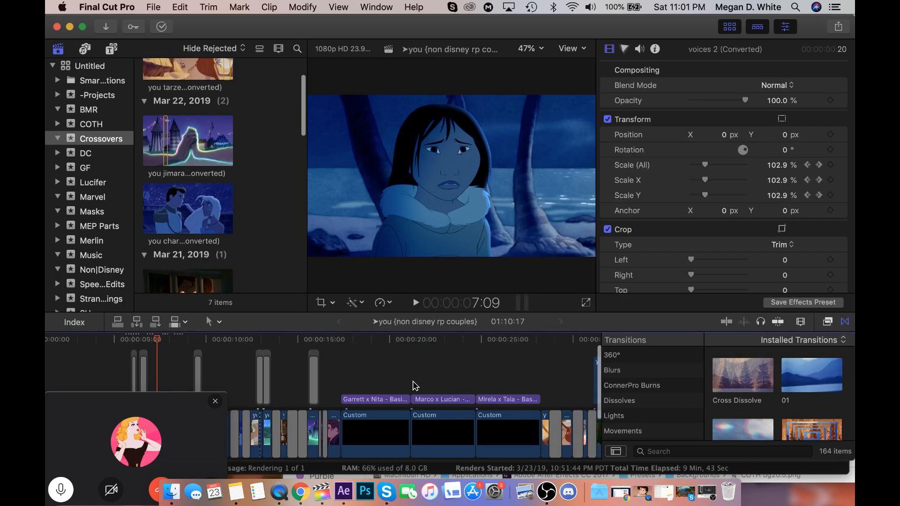
Review the opening crossover clips in the timeline, scrubbing from about 7 to 9 seconds.
scroll(415, 386, left, 3)
scroll(415, 385, down, 1)
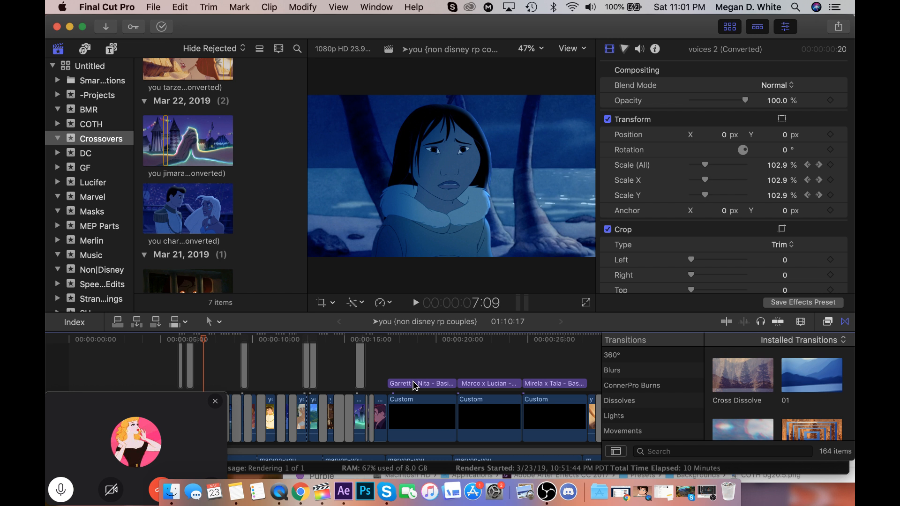
scroll(395, 387, up, 1)
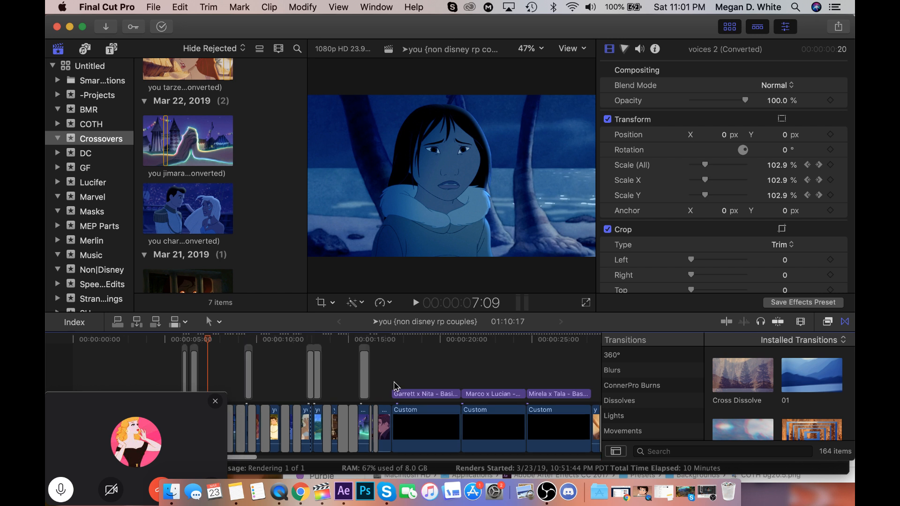
scroll(394, 387, down, 5)
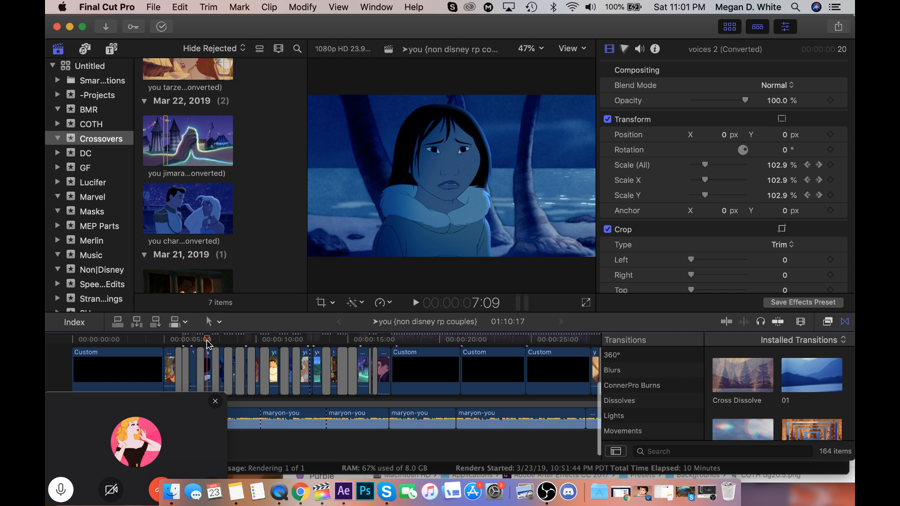
key(Left)
key(Left)
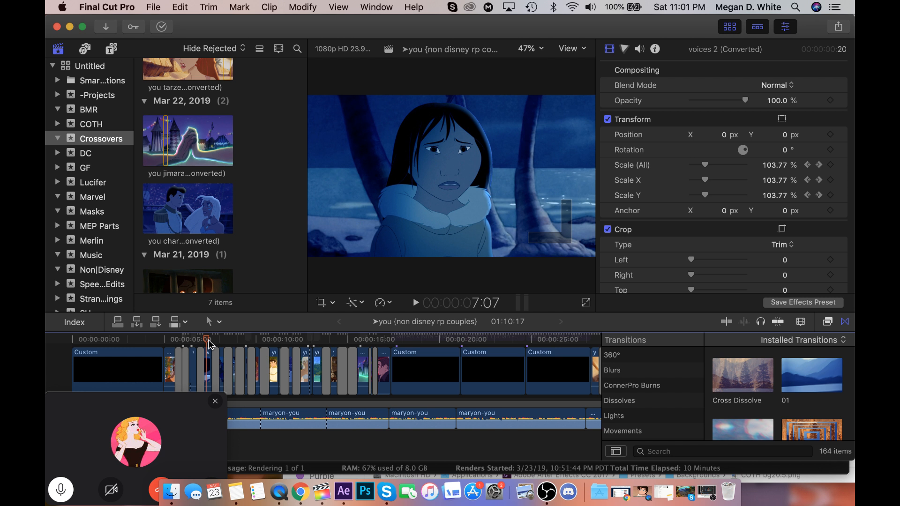
drag(209, 344, 238, 353)
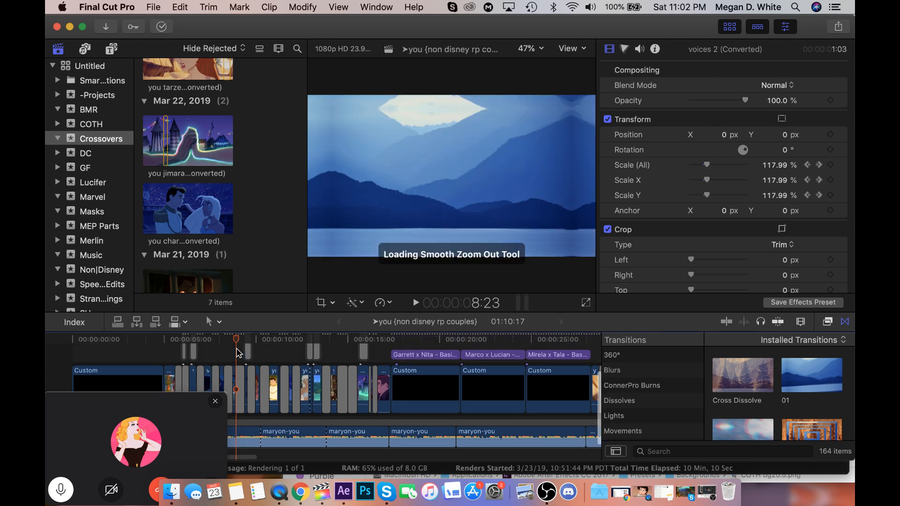
scroll(238, 352, up, 2)
scroll(237, 352, right, 5)
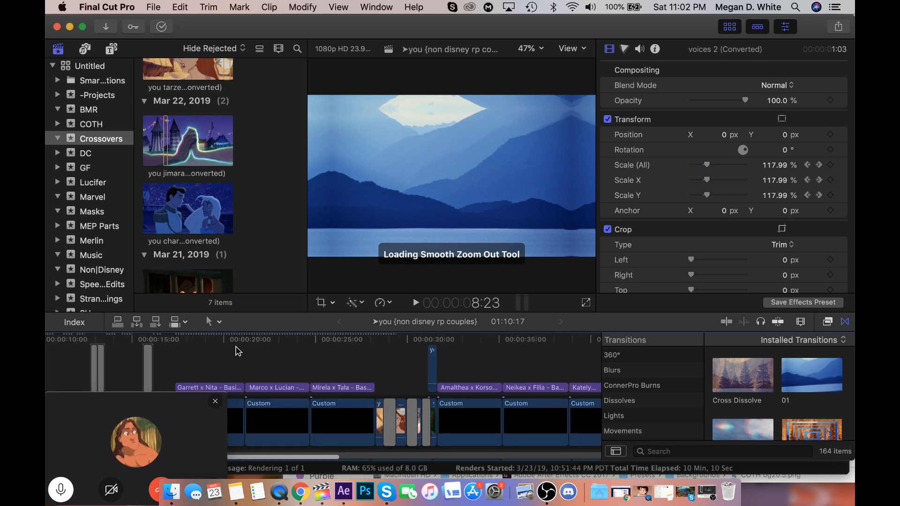
Look over the couple title sections and scrub through the Tarzan clips from about 28 to 29 seconds.
scroll(263, 358, right, 3)
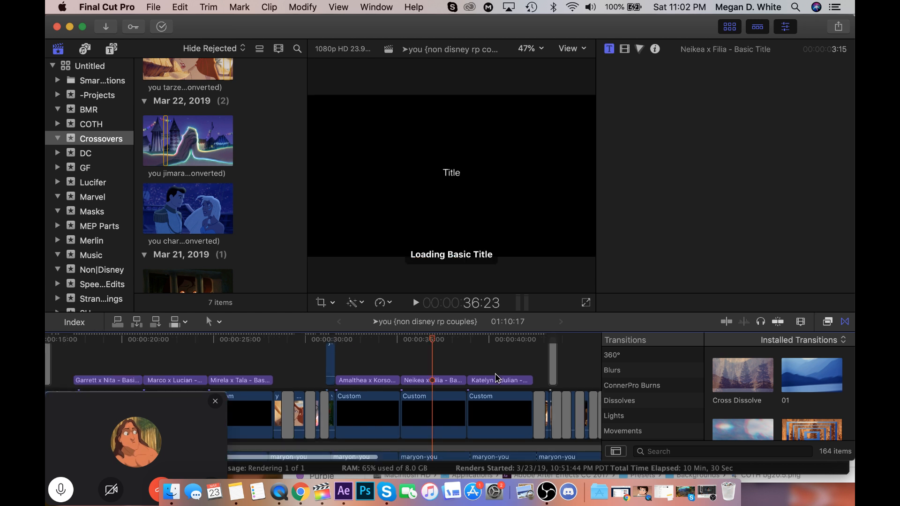
scroll(497, 377, left, 10)
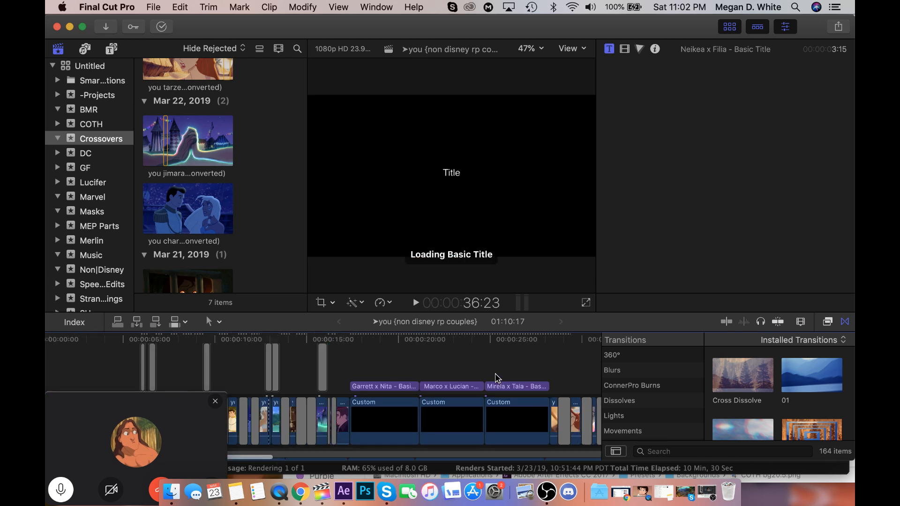
scroll(495, 373, right, 12)
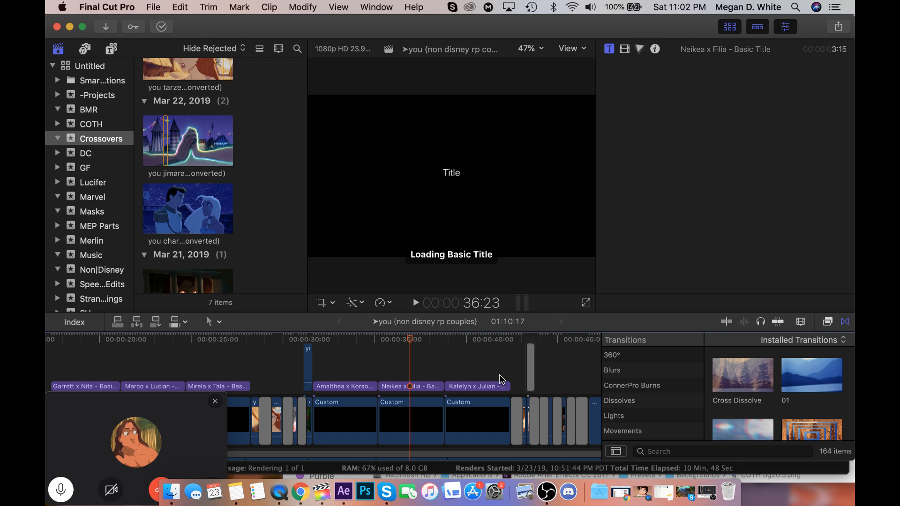
scroll(422, 375, left, 5)
click(379, 340)
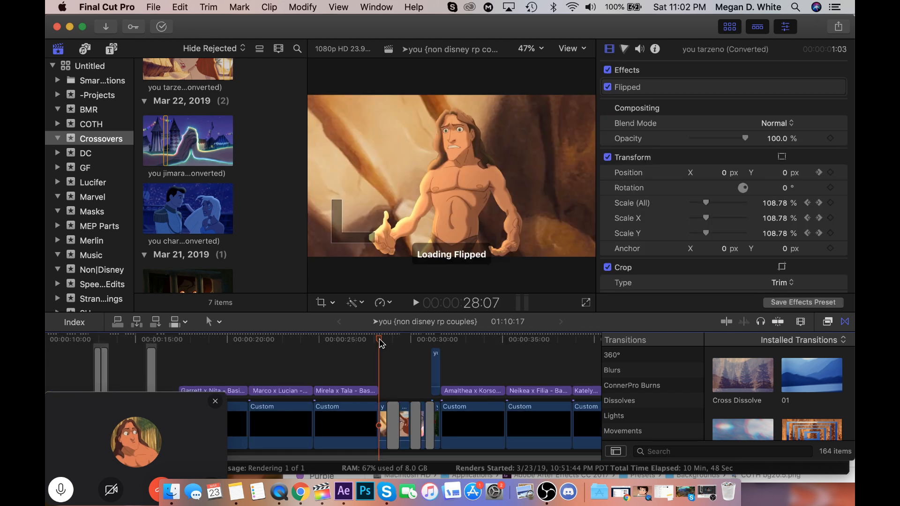
click(380, 340)
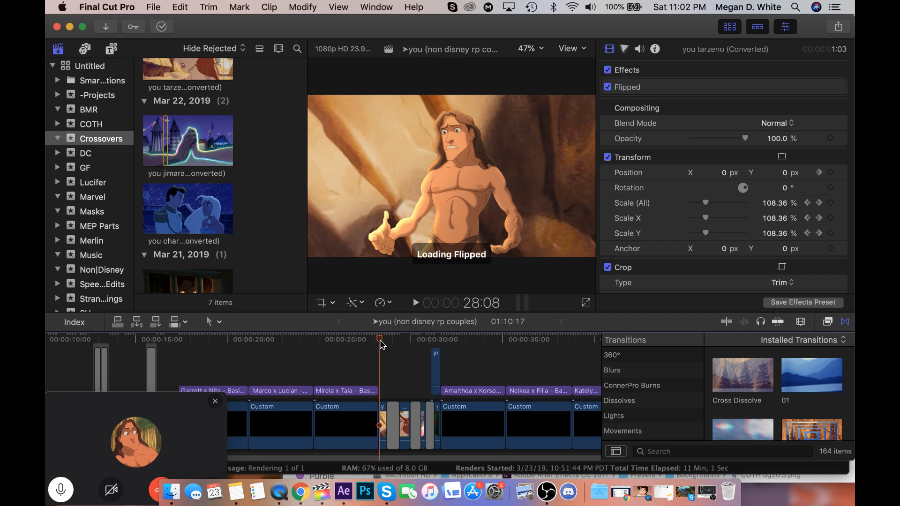
drag(382, 345, 401, 346)
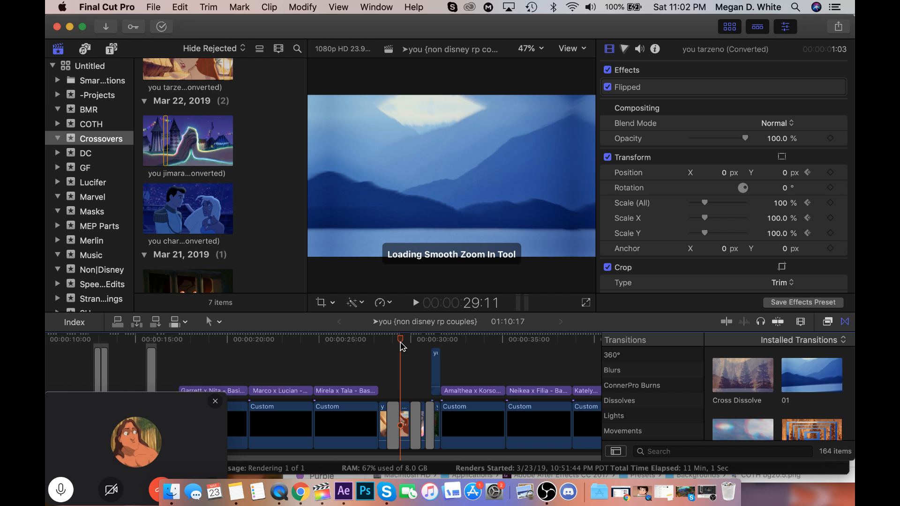
Return to the start of the timeline and preview the opening black Custom clip and the Garrett and Nita clips after it.
scroll(348, 361, left, 10)
click(100, 354)
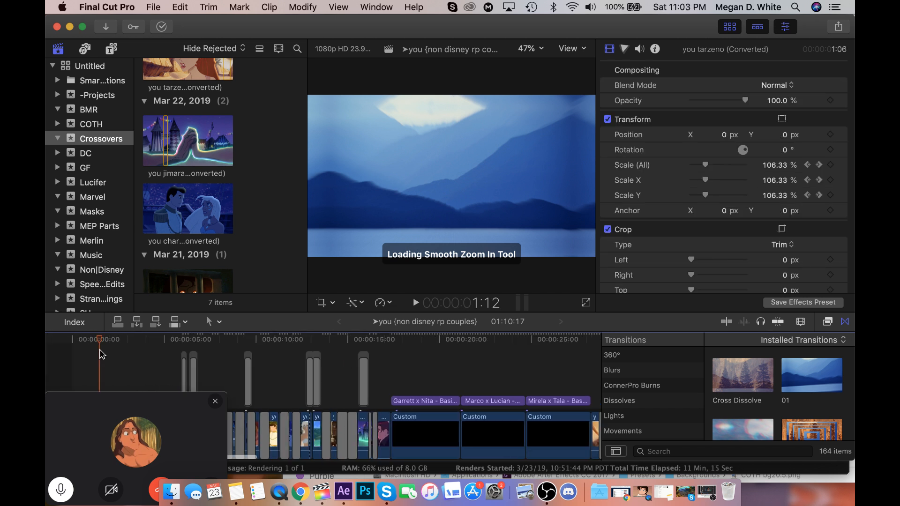
scroll(100, 355, down, 8)
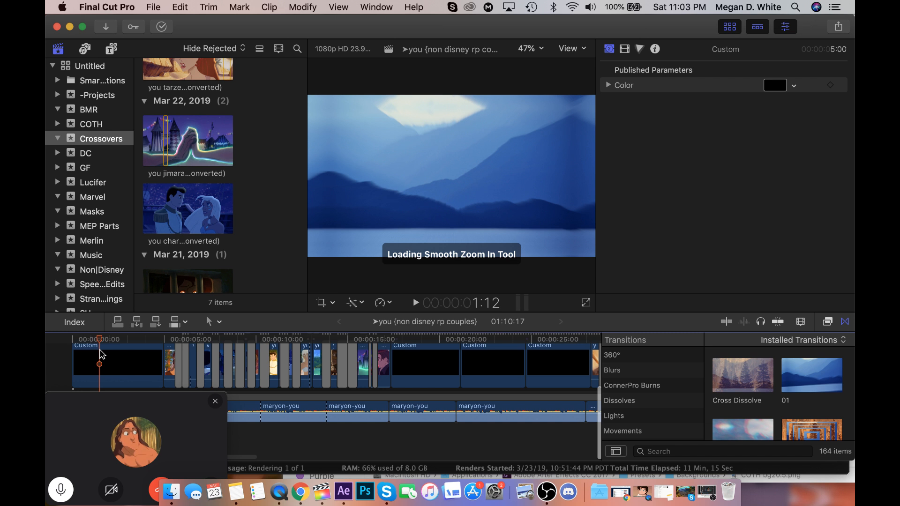
scroll(99, 354, up, 6)
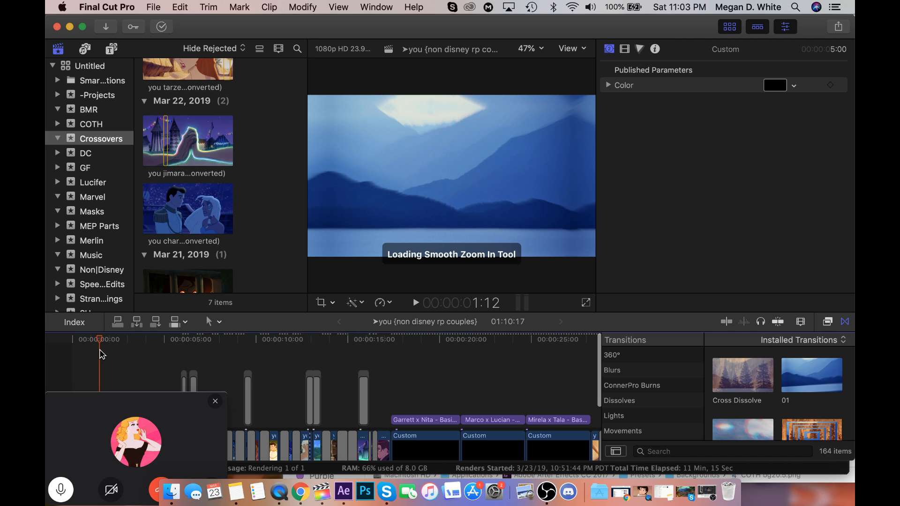
scroll(113, 354, down, 3)
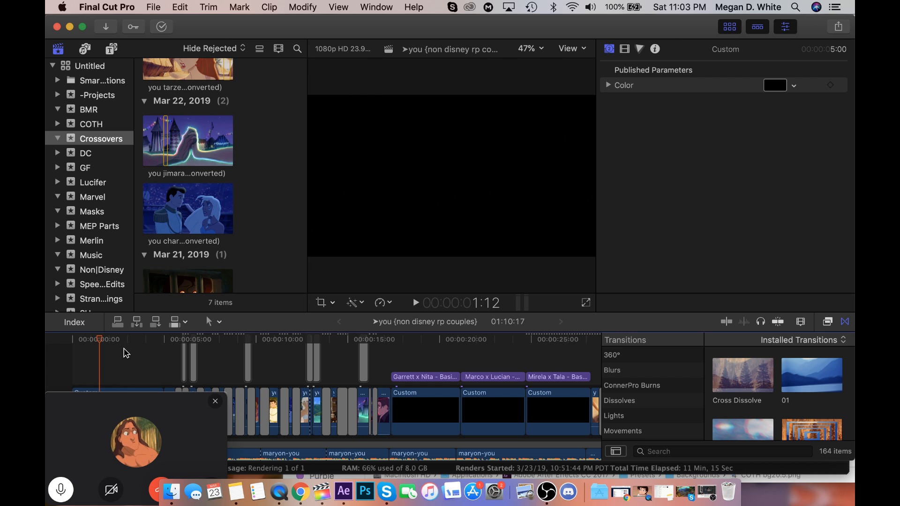
scroll(126, 352, down, 1)
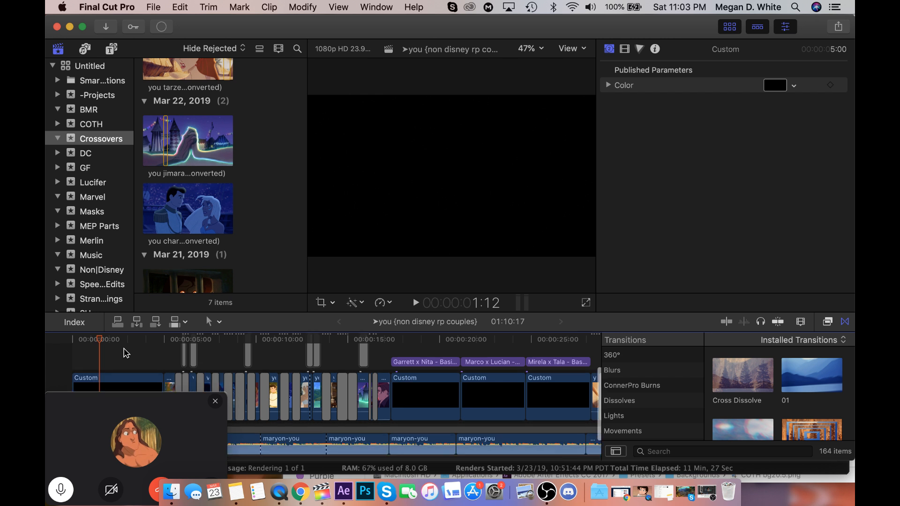
click(121, 348)
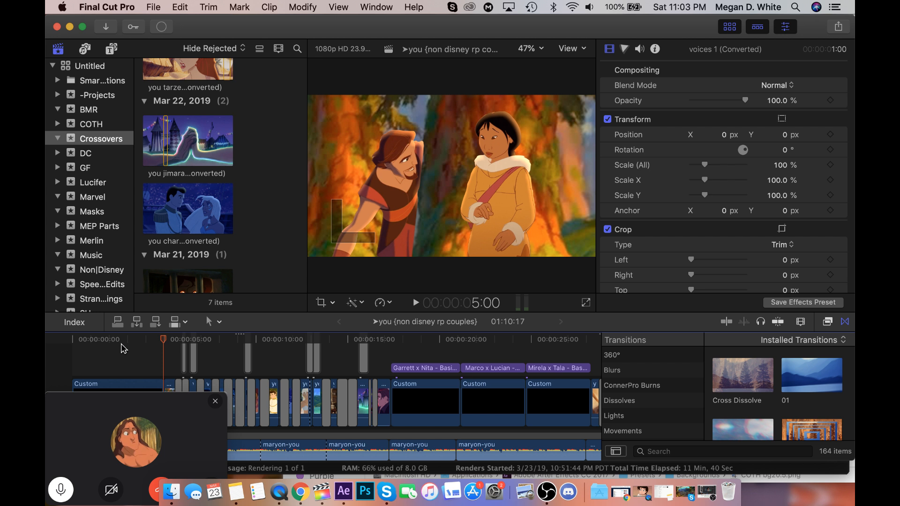
click(187, 346)
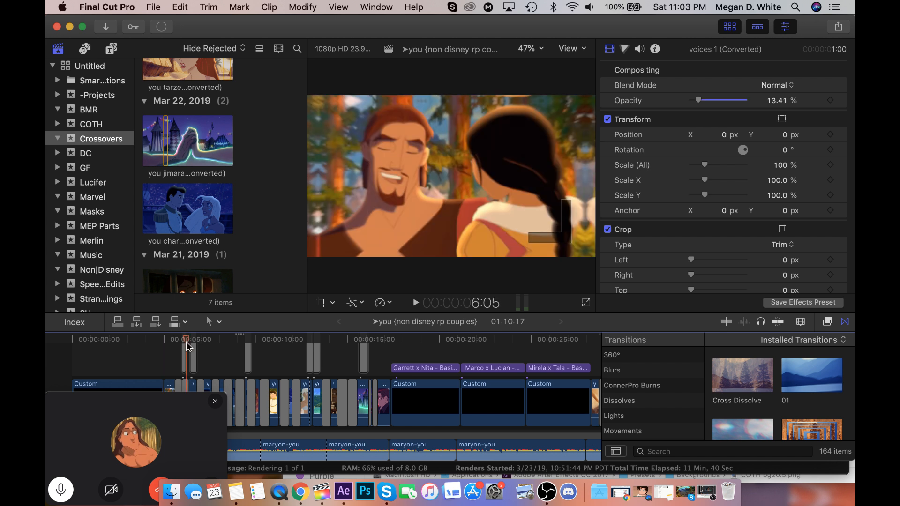
drag(187, 346, 251, 360)
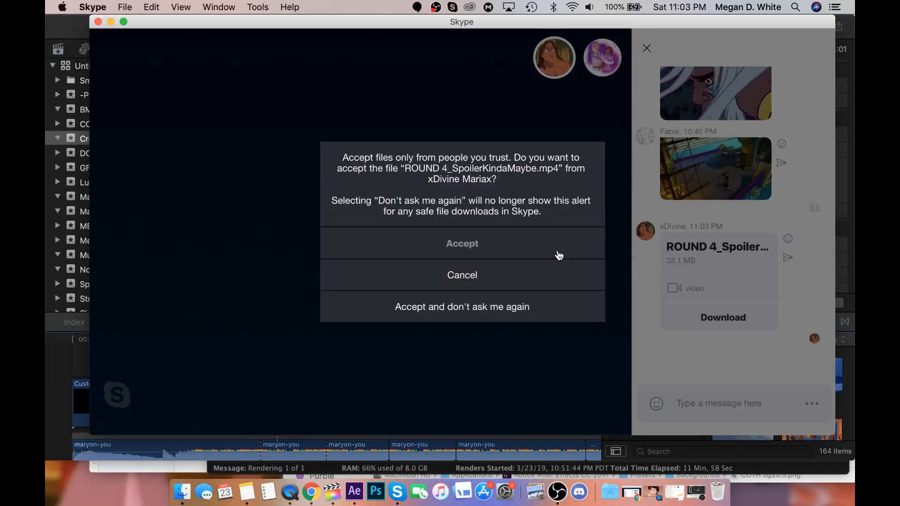
Accept the "ROUND 4_SpoilerKindaMaybe.mp4" file transfer in the Skype chat and open the downloaded video.
click(559, 255)
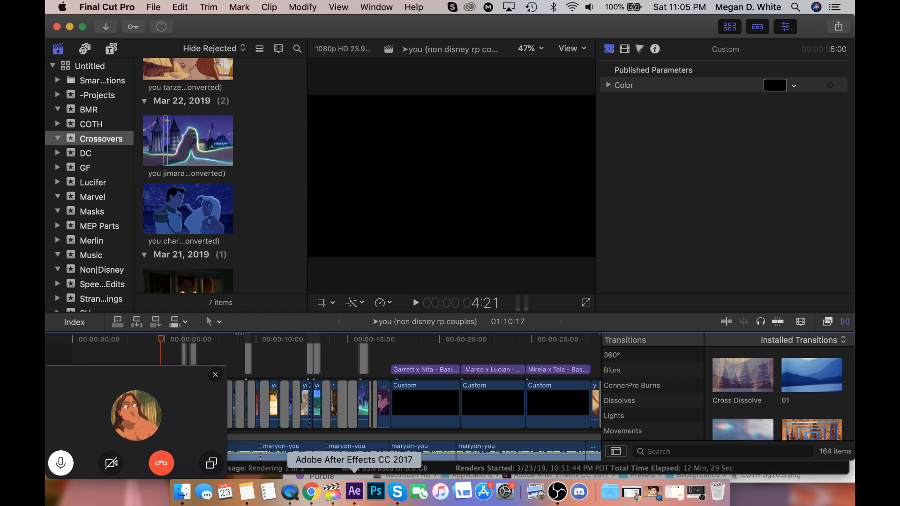
click(143, 355)
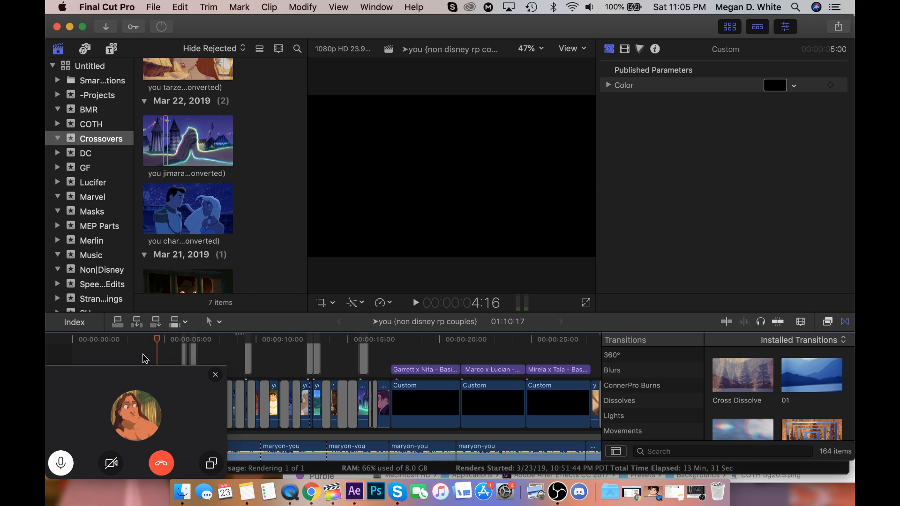
key(super+Tab)
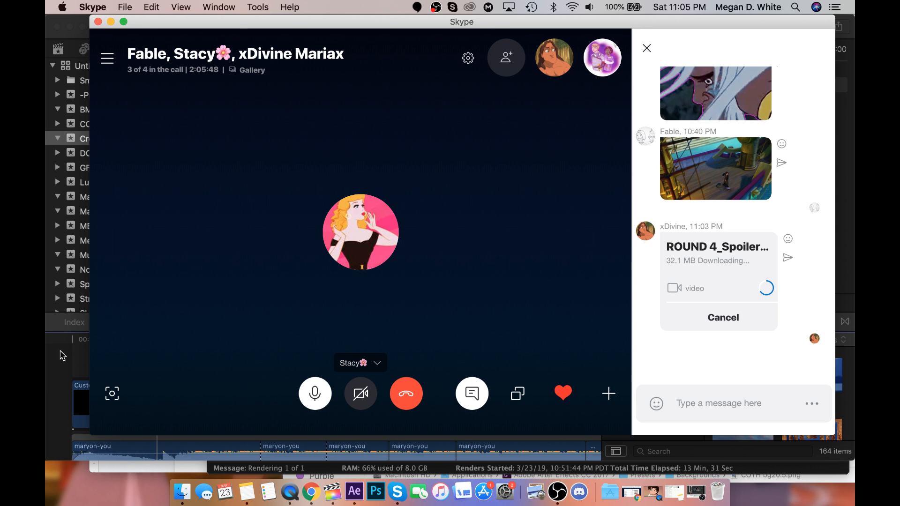
click(62, 356)
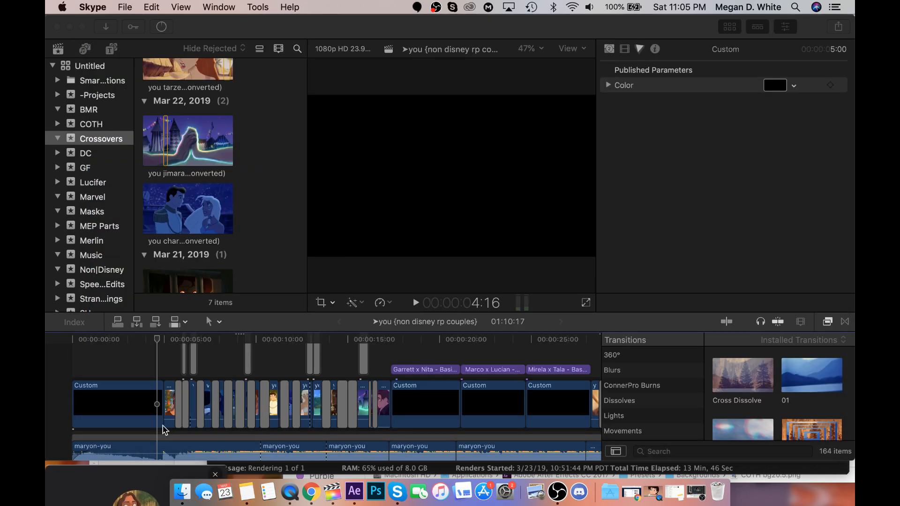
click(164, 430)
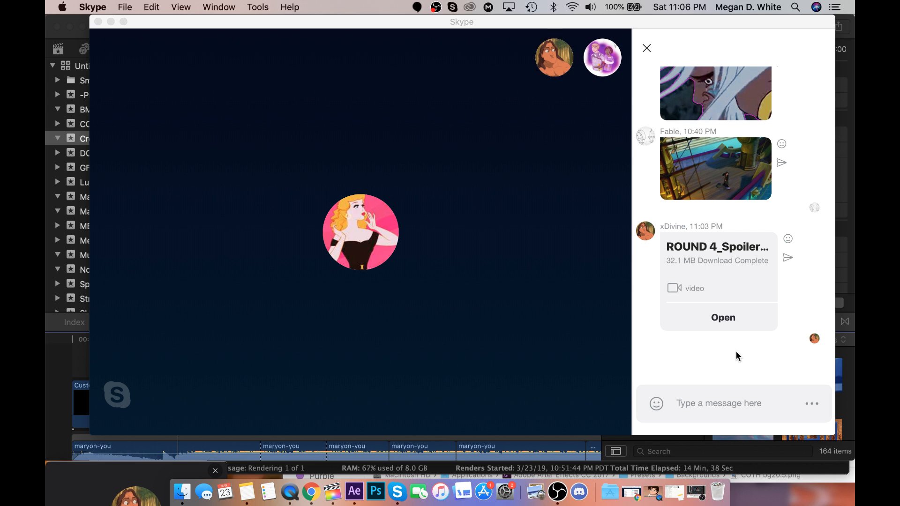
click(730, 331)
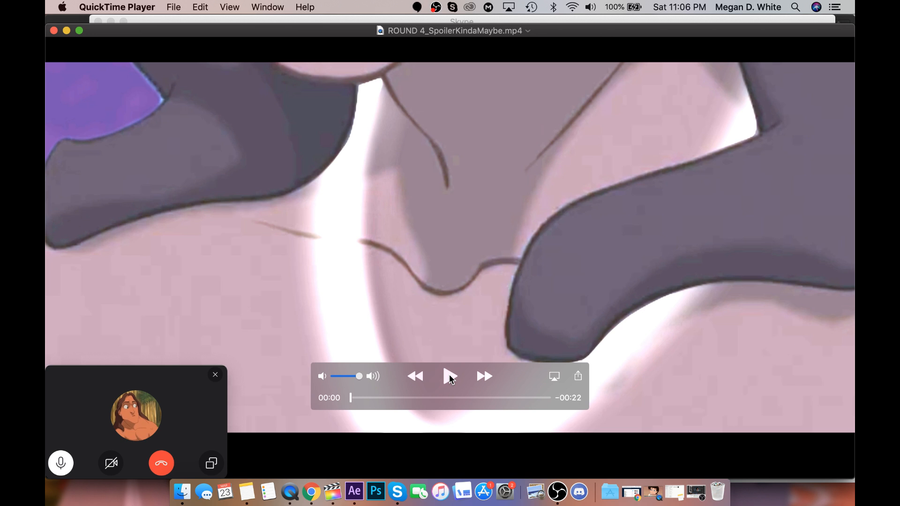
Watch "ROUND 4_SpoilerKindaMaybe.mp4" in QuickTime Player and replay its final seconds.
click(449, 376)
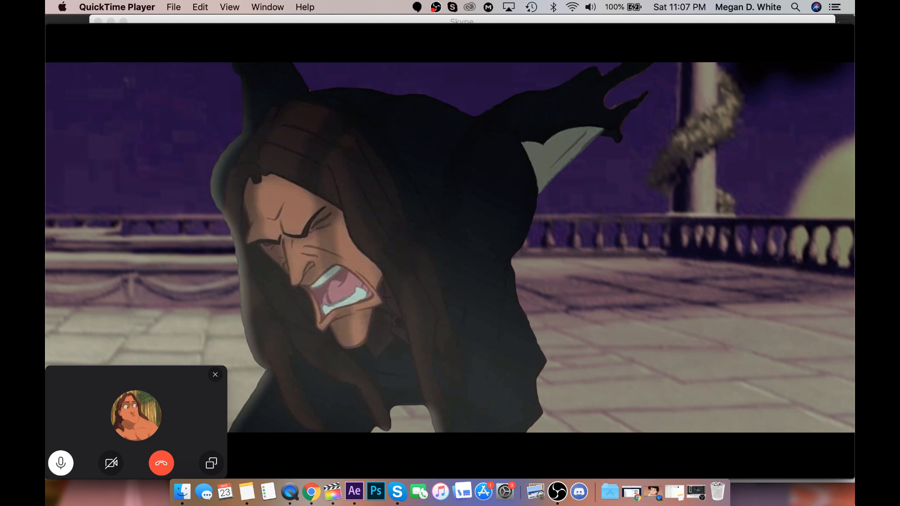
click(542, 397)
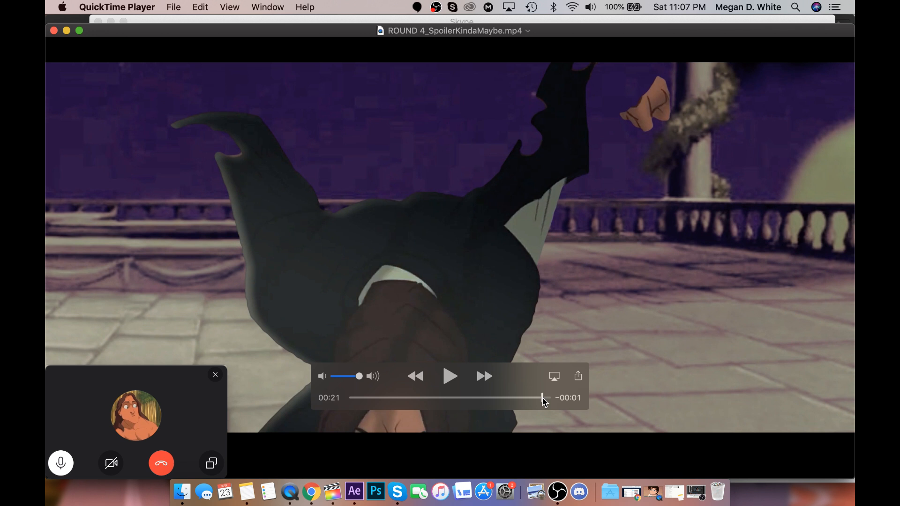
drag(543, 399, 536, 402)
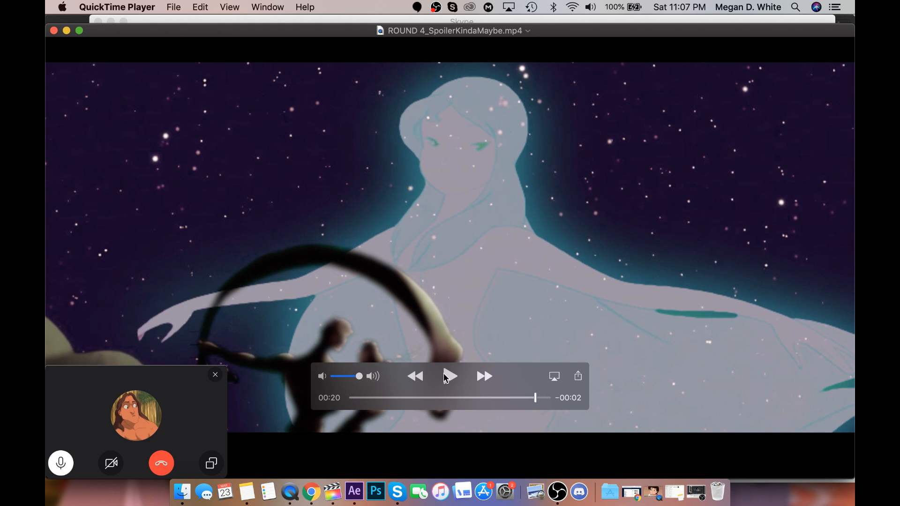
click(549, 398)
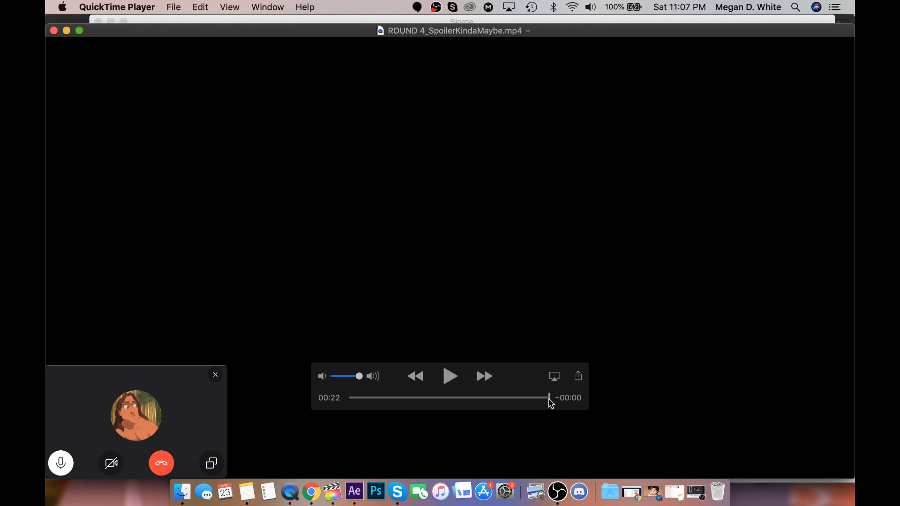
drag(550, 399, 510, 402)
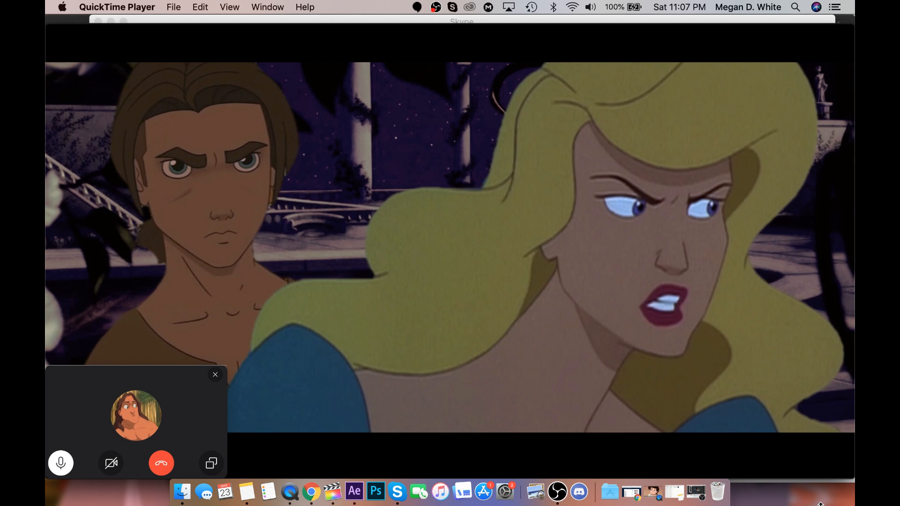
Leave the video playback and switch to the OBS window to check the stream.
click(354, 491)
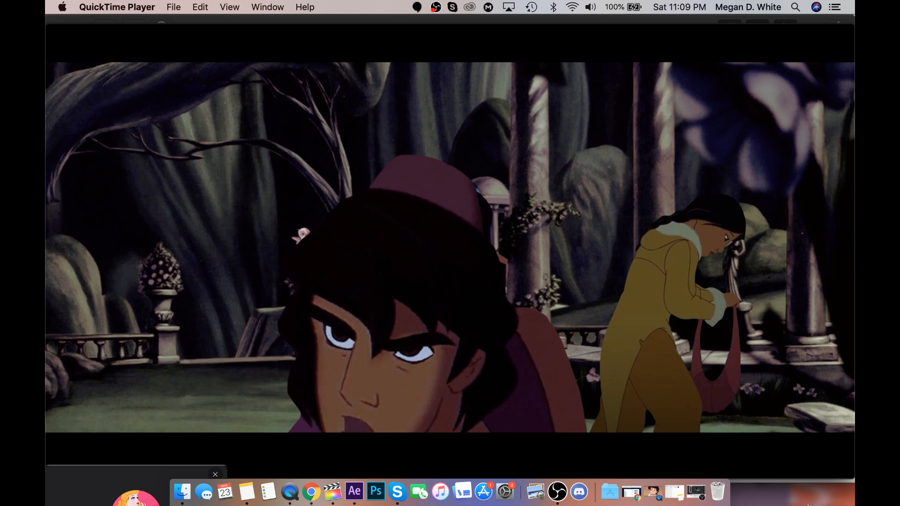
click(695, 491)
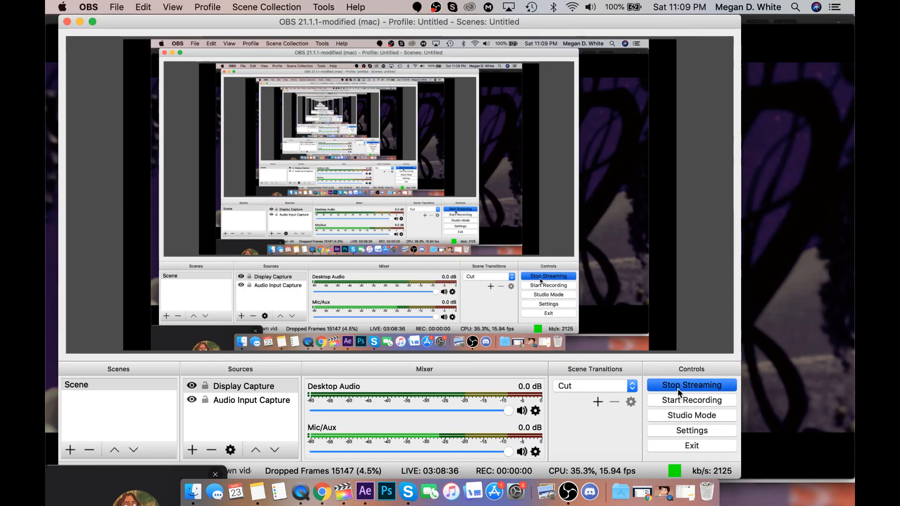